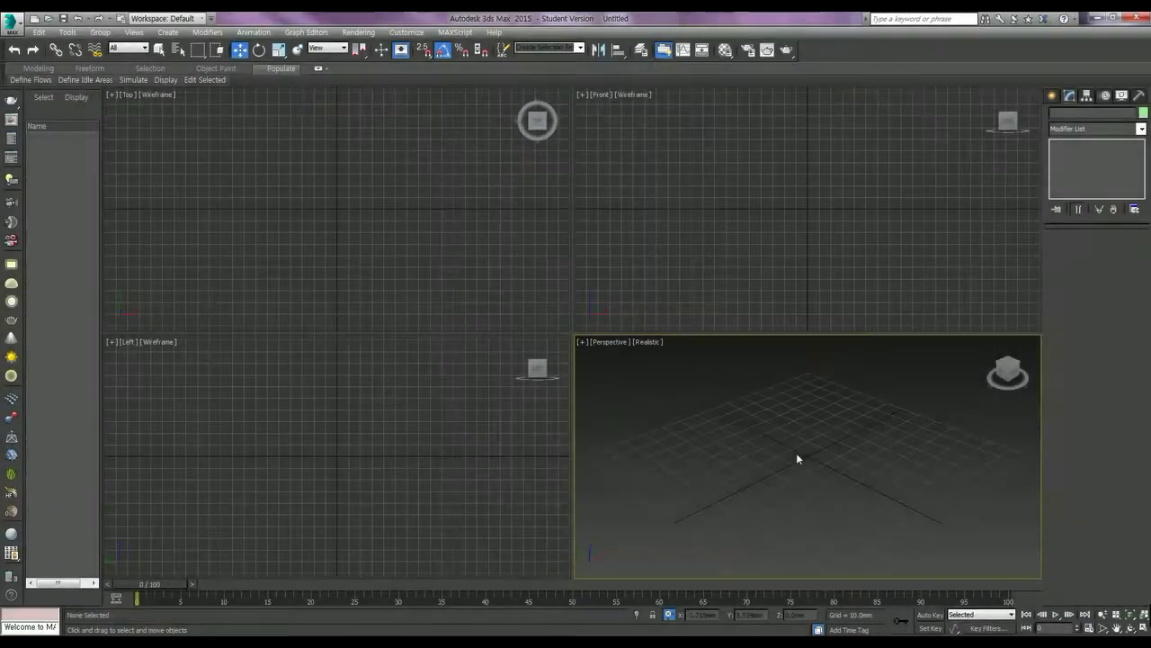
Set the display units to Metric Millimeters and the system unit scale to 1 unit = 1.0 mm.
{"action": "left_click", "coordinate": [407, 33]}
{"action": "left_click", "coordinate": [423, 189]}
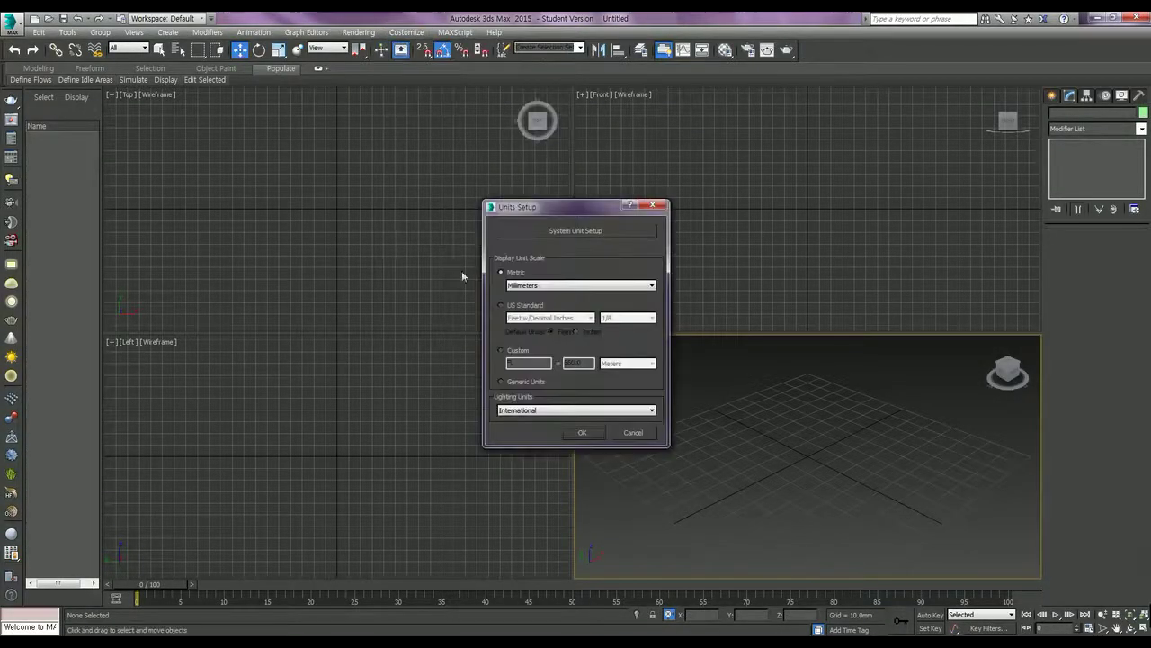
{"action": "left_click", "coordinate": [582, 231]}
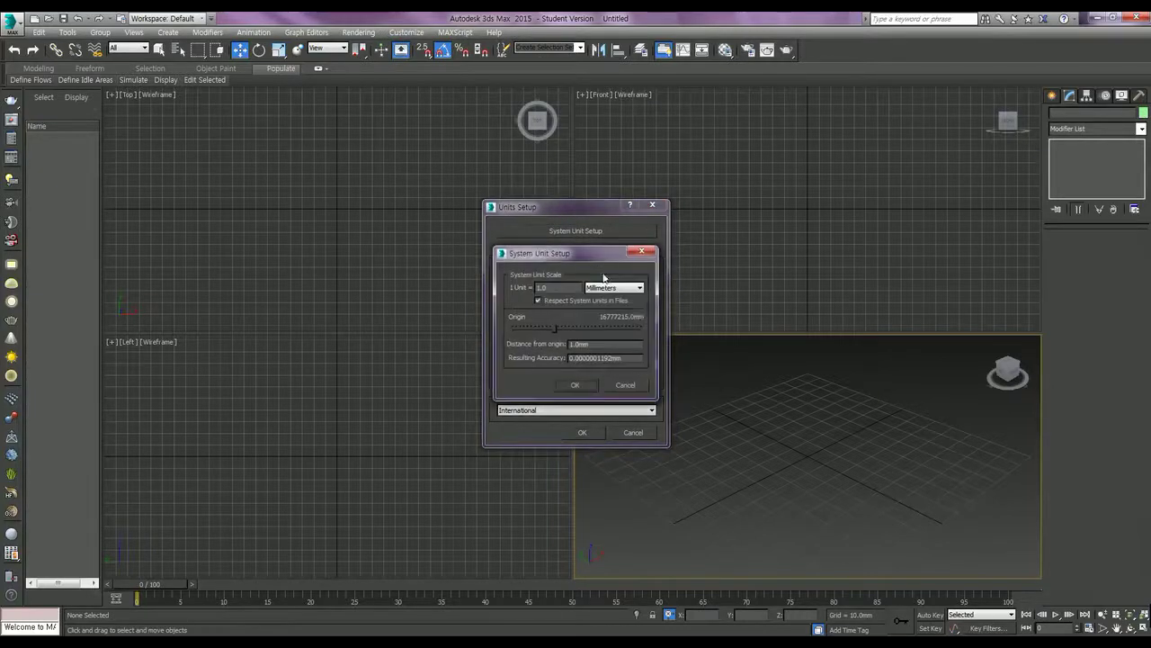
{"action": "left_click", "coordinate": [576, 384]}
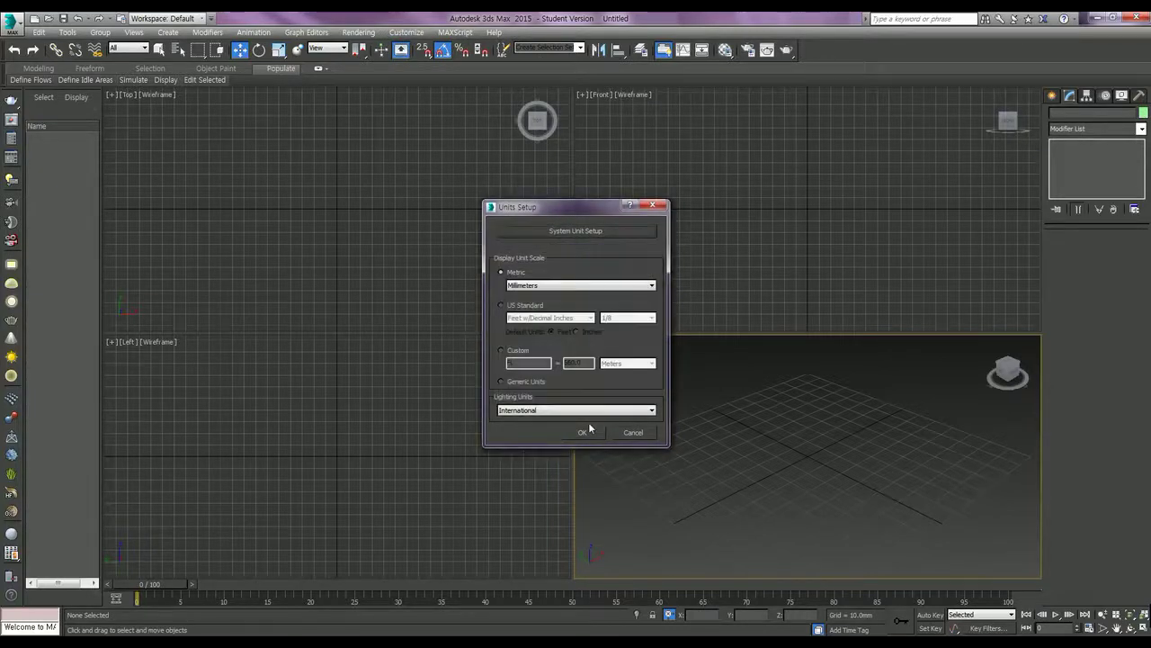
{"action": "left_click", "coordinate": [583, 432]}
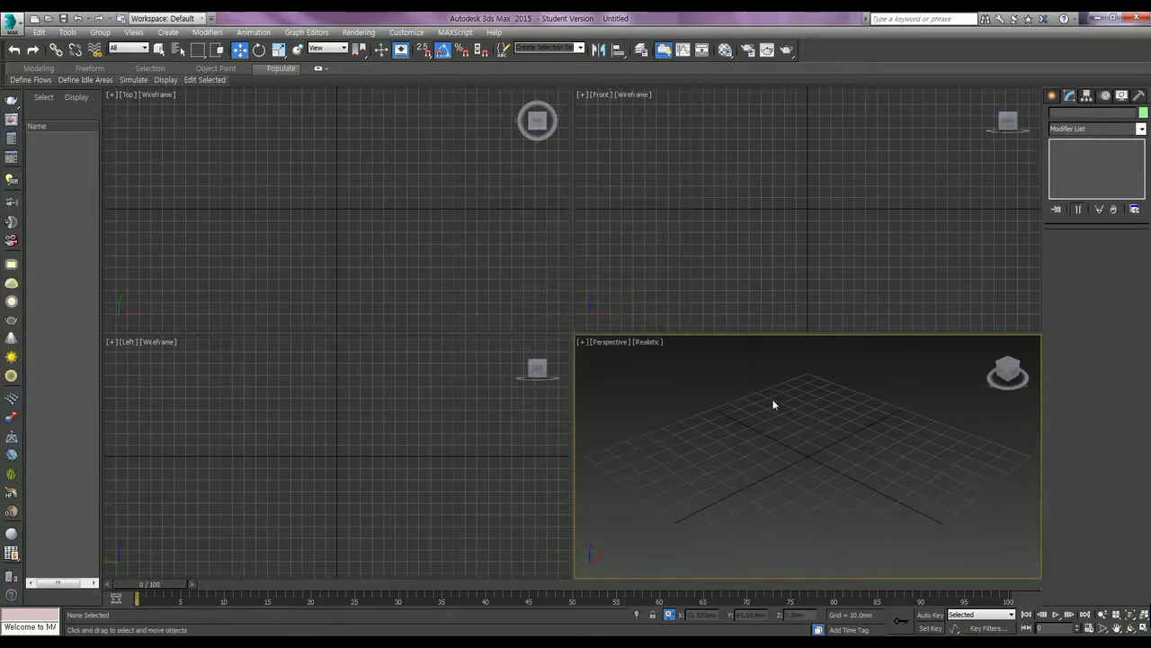
{"action": "left_click", "coordinate": [1052, 95]}
Draw a rectangle spline in the Top viewport.
{"action": "left_click", "coordinate": [1072, 117]}
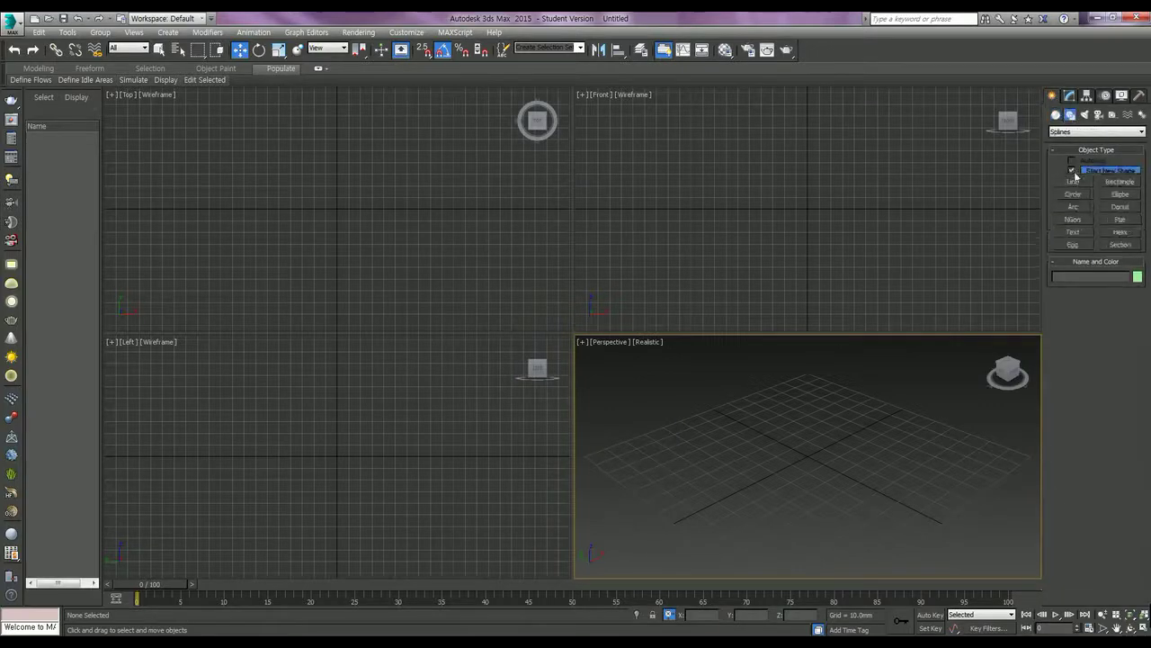
{"action": "left_click", "coordinate": [1120, 182]}
{"action": "left_click_drag", "start_coordinate": [270, 109], "coordinate": [423, 367]}
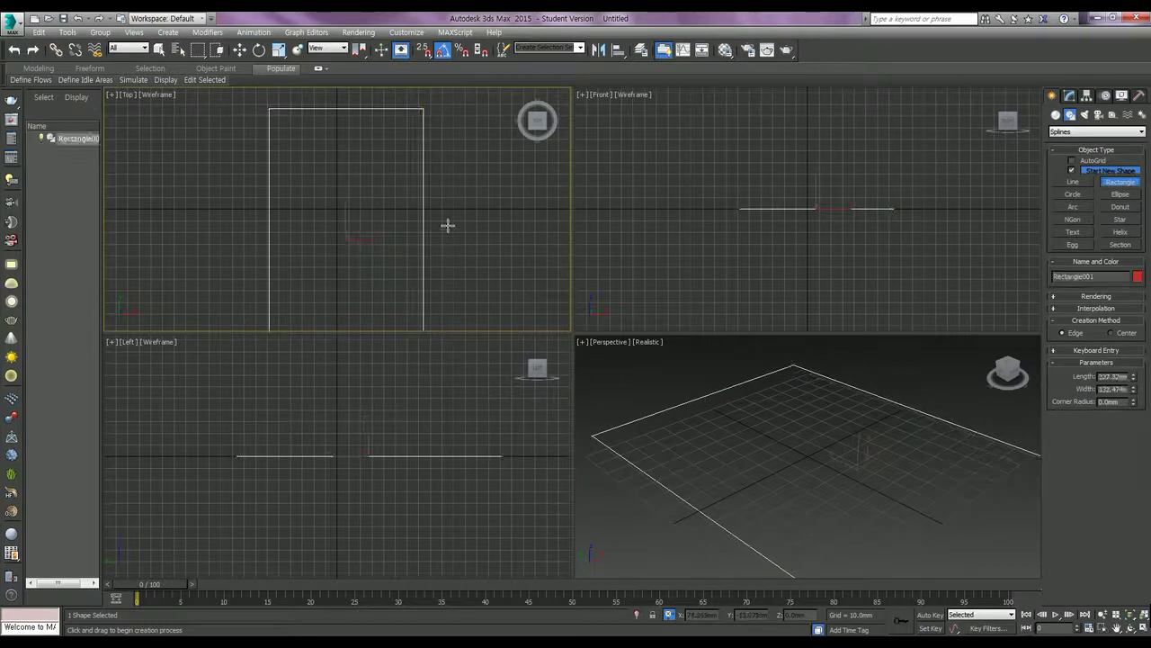
{"action": "key", "text": "w"}
Set the rectangle's Length to 20000 mm and Width to 13000 mm.
{"action": "left_click", "coordinate": [1070, 95]}
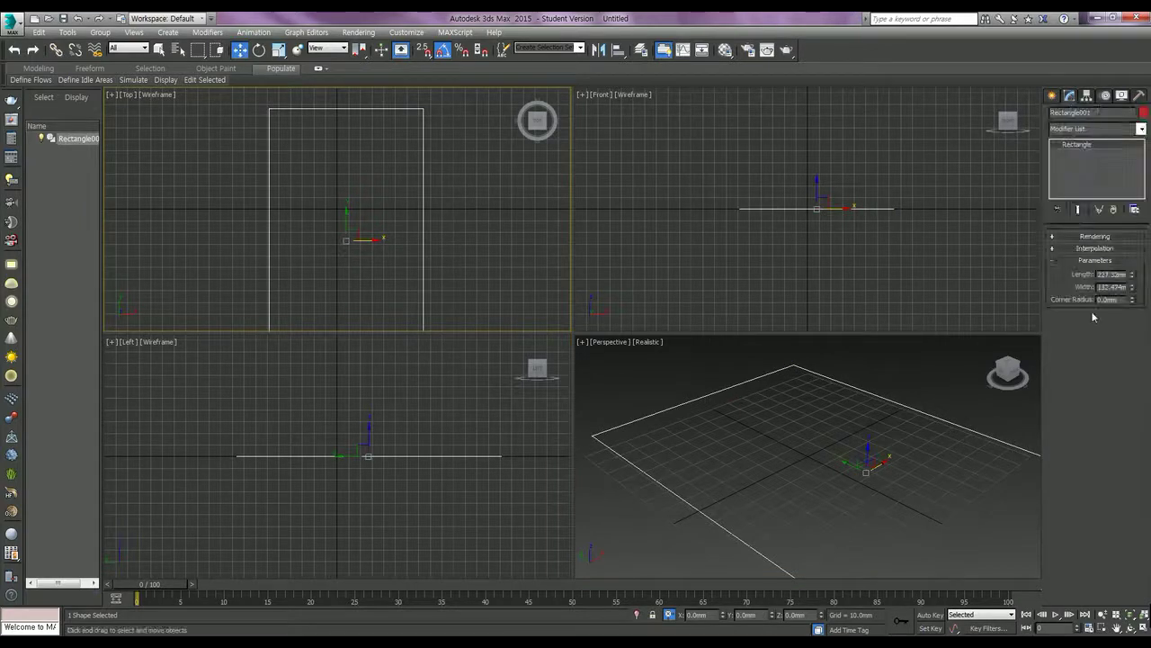
{"action": "double_click", "coordinate": [1113, 273]}
{"action": "type", "text": "20000"}
{"action": "key", "text": "Tab"}
{"action": "type", "text": "1"}
{"action": "key", "text": "Return"}
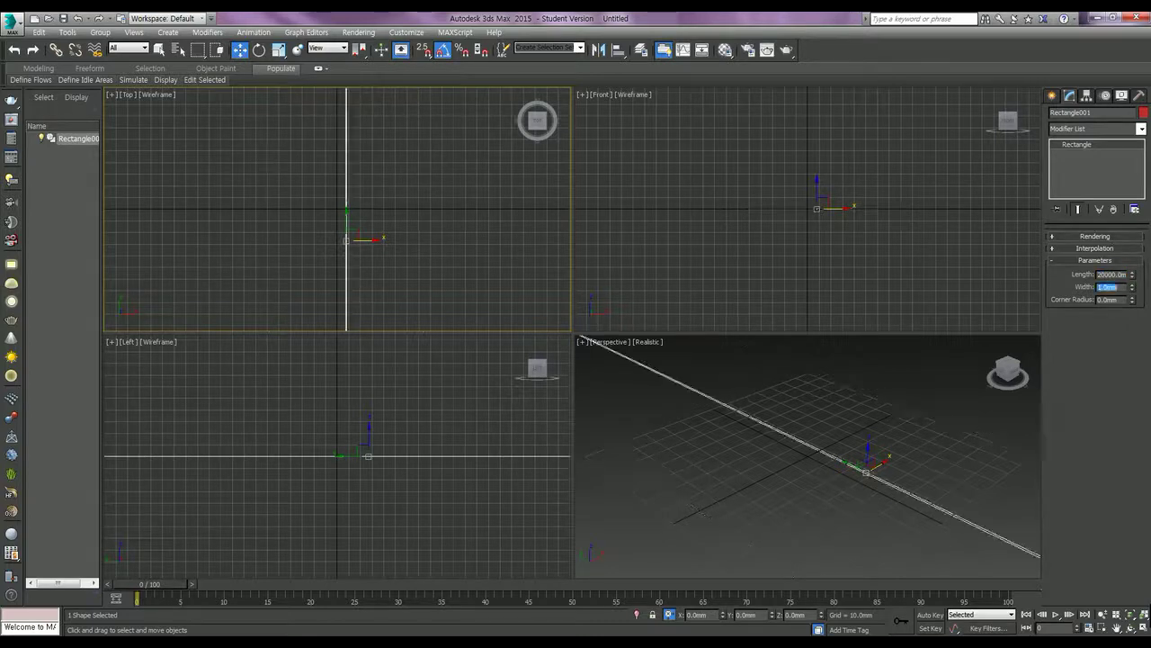
{"action": "type", "text": "13000"}
{"action": "key", "text": "Return"}
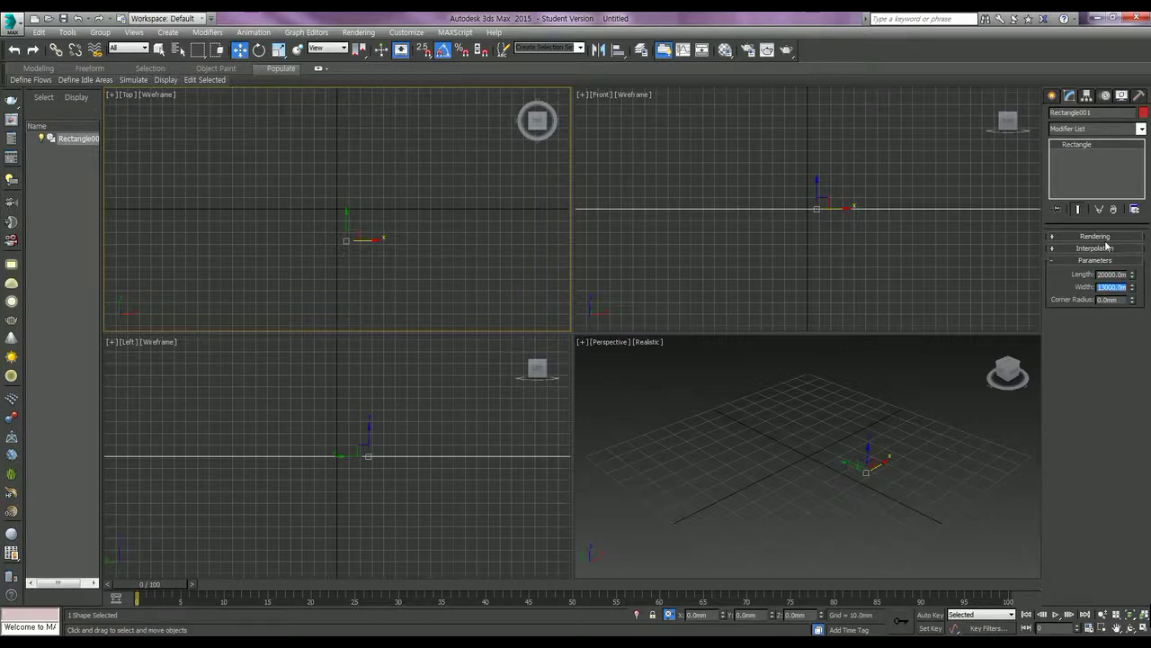
Zoom extents in all viewports so the whole rectangle is visible.
{"action": "scroll", "coordinate": [423, 239], "scroll_direction": "down", "scroll_amount": 5}
{"action": "right_click", "coordinate": [830, 466]}
{"action": "left_click", "coordinate": [1142, 614]}
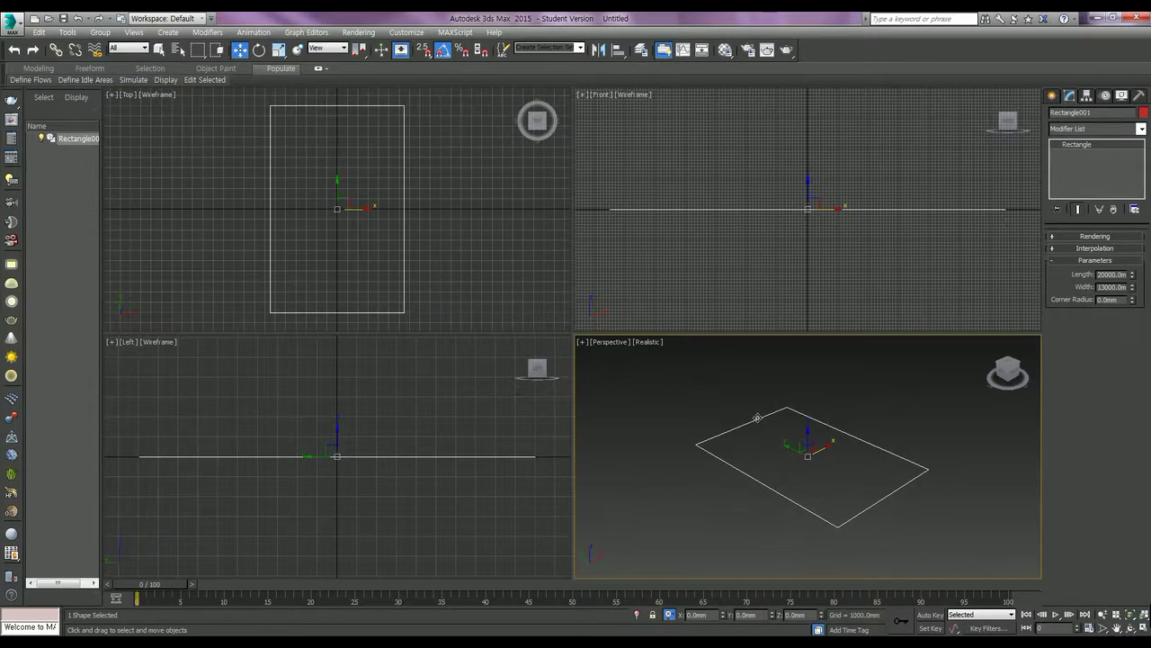
{"action": "left_click", "coordinate": [85, 138]}
Rename the rectangle to '갤러리 벽' and start cloning it with Ctrl+V.
{"action": "type", "text": "g"}
{"action": "type", "text": "콜리라 ㅁㅔ"}
{"action": "key", "text": "Return"}
{"action": "left_click", "coordinate": [873, 446]}
{"action": "key", "text": "ctrl+v"}
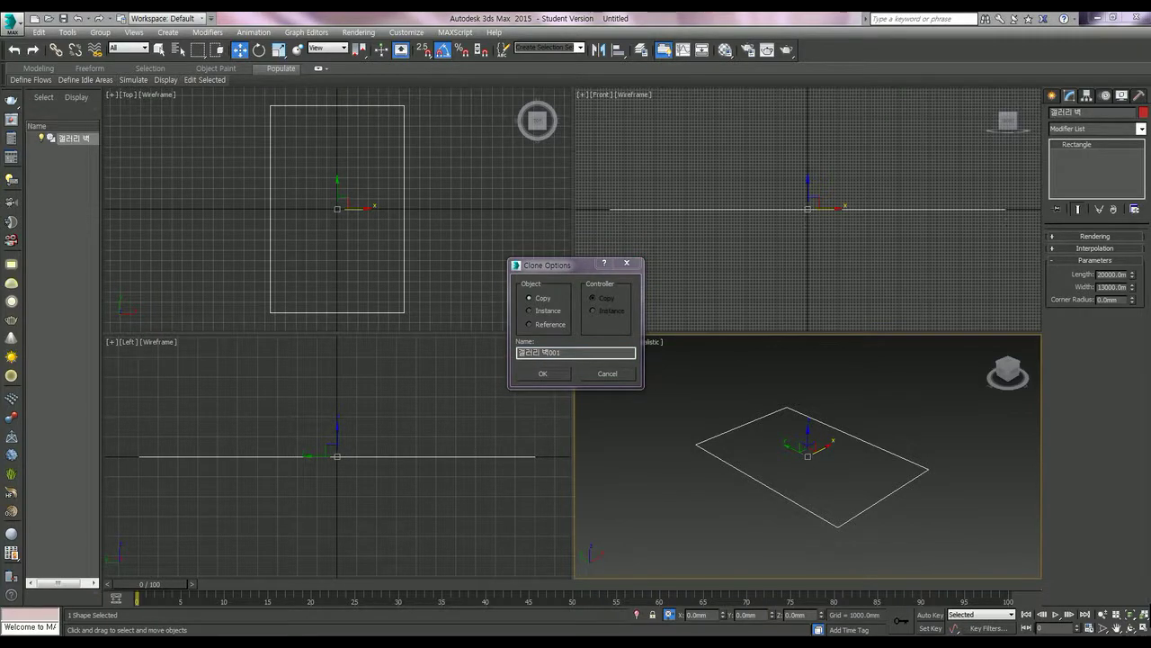
Confirm the clone as an independent Copy of the wall rectangle.
{"action": "left_click_drag", "start_coordinate": [1150, 304], "coordinate": [785, 304]}
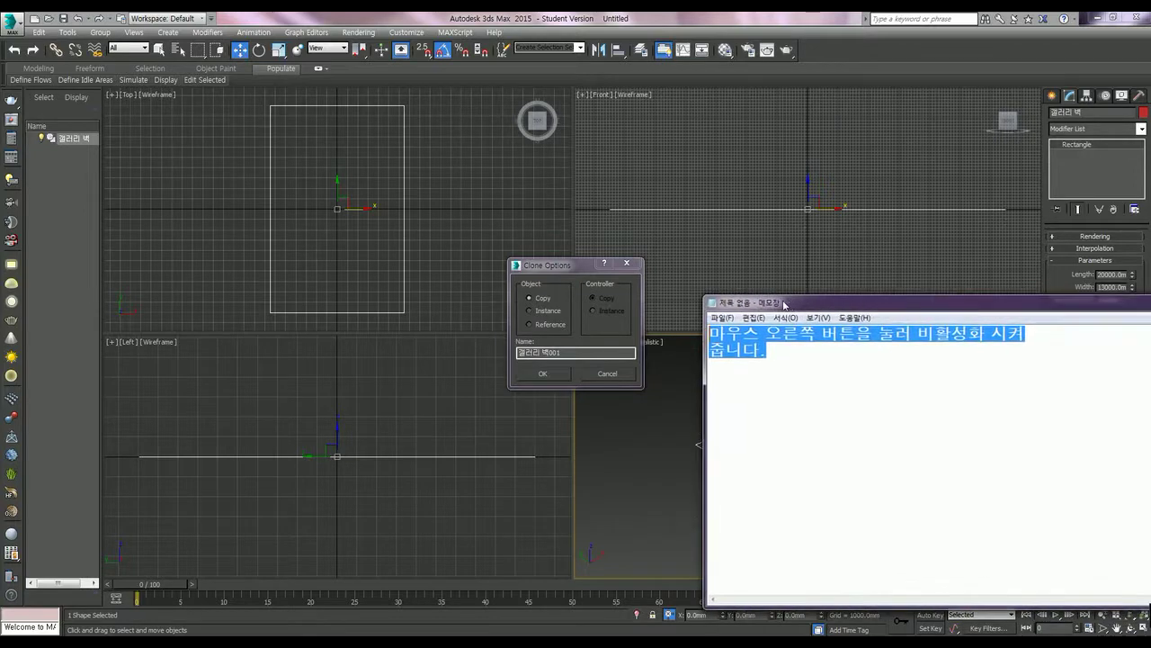
{"action": "type", "text": "컨트롤 붕"}
{"action": "key", "text": "BackSpace"}
{"action": "key", "text": "BackSpace"}
{"action": "key", "text": "BackSpace"}
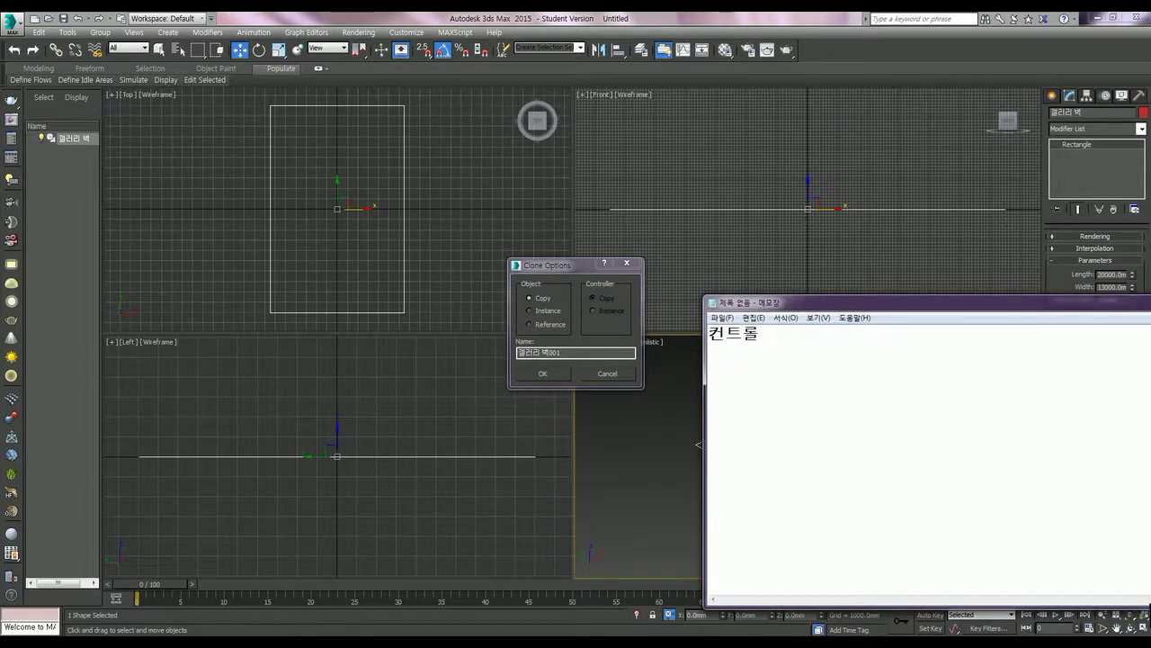
{"action": "type", "text": "+"}
{"action": "key", "text": "alt+Tab"}
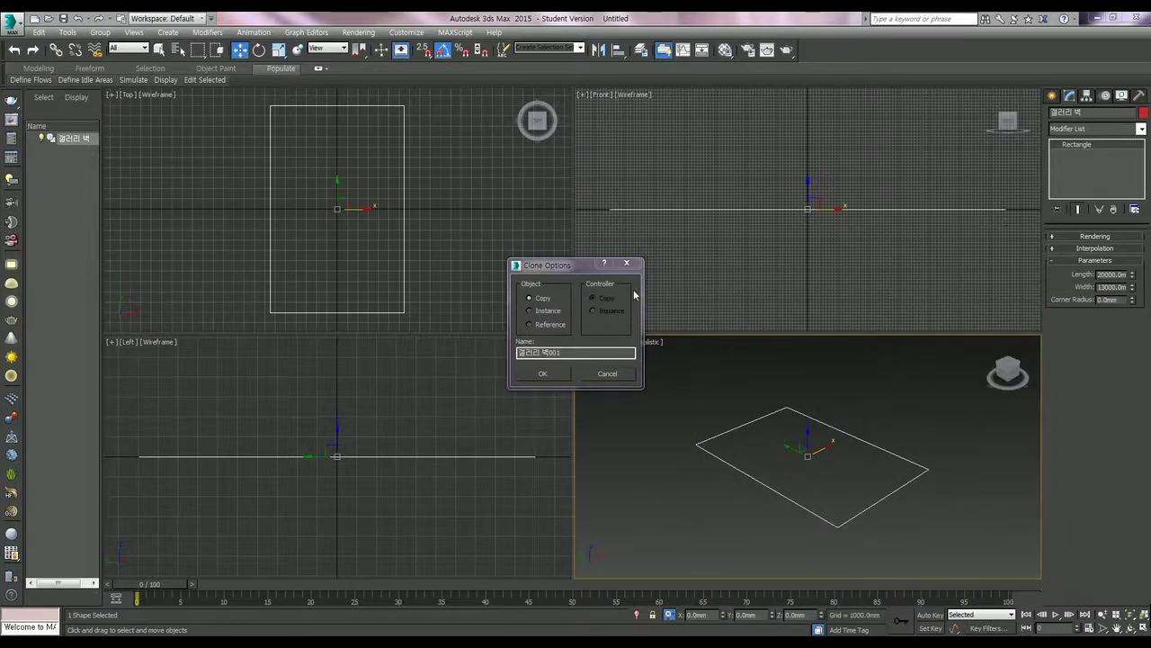
{"action": "left_click", "coordinate": [554, 375]}
Rename the copied rectangle to '바닥' and reselect '갤러리 벽'.
{"action": "double_click", "coordinate": [75, 151]}
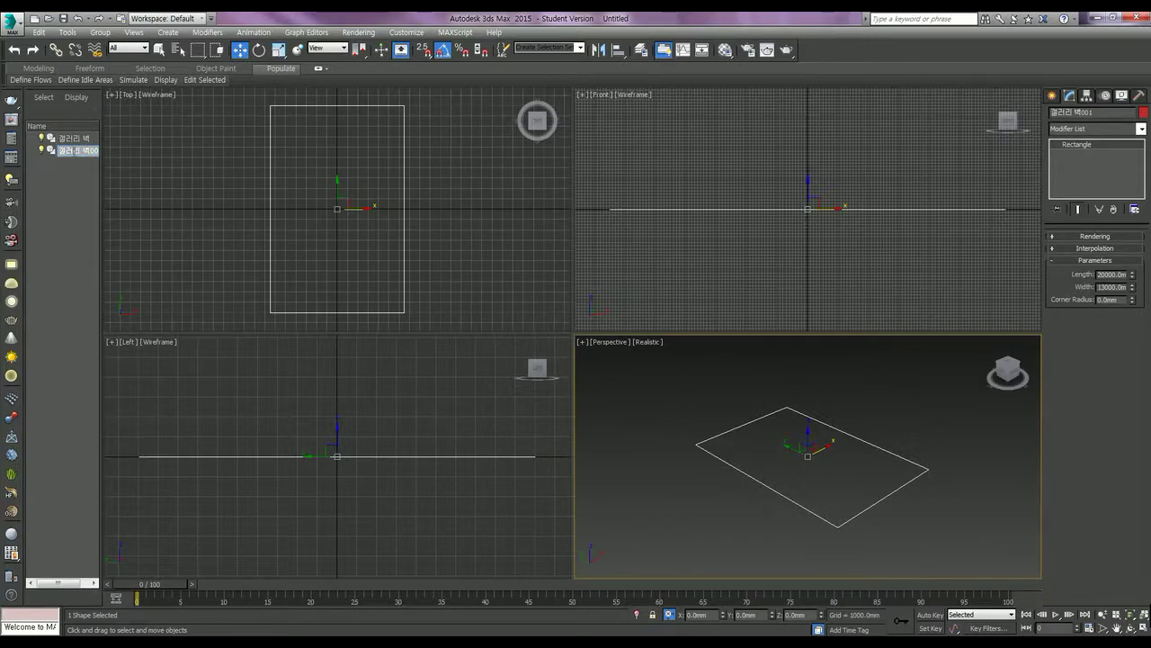
{"action": "type", "text": "바닥"}
{"action": "left_click", "coordinate": [68, 184]}
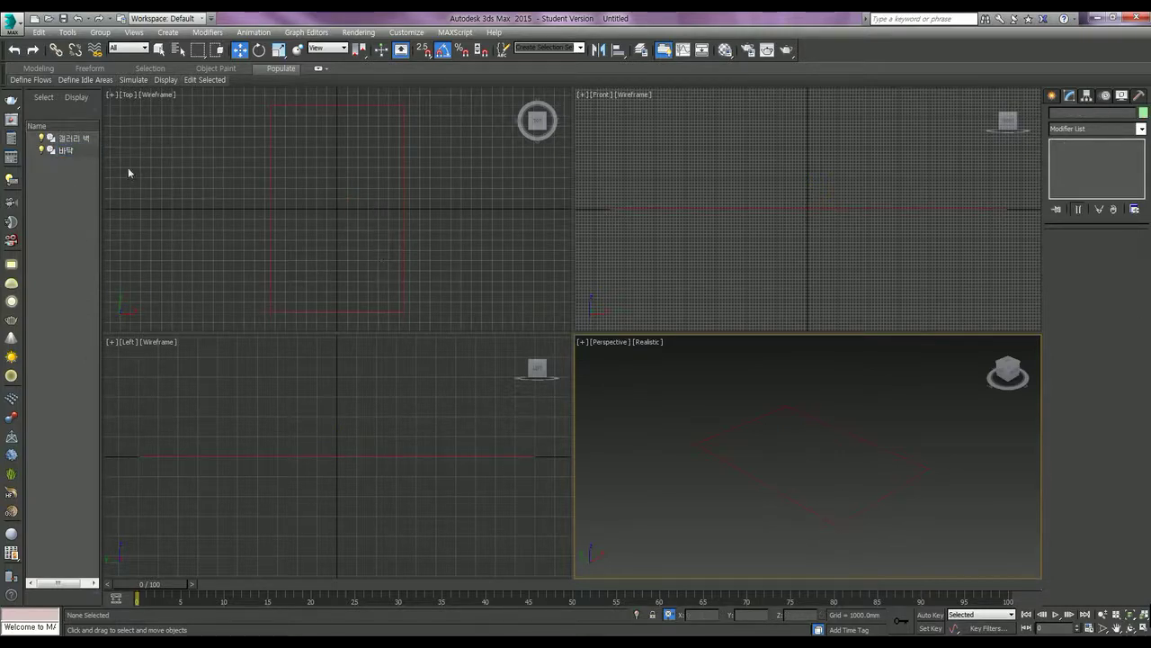
{"action": "left_click", "coordinate": [74, 139]}
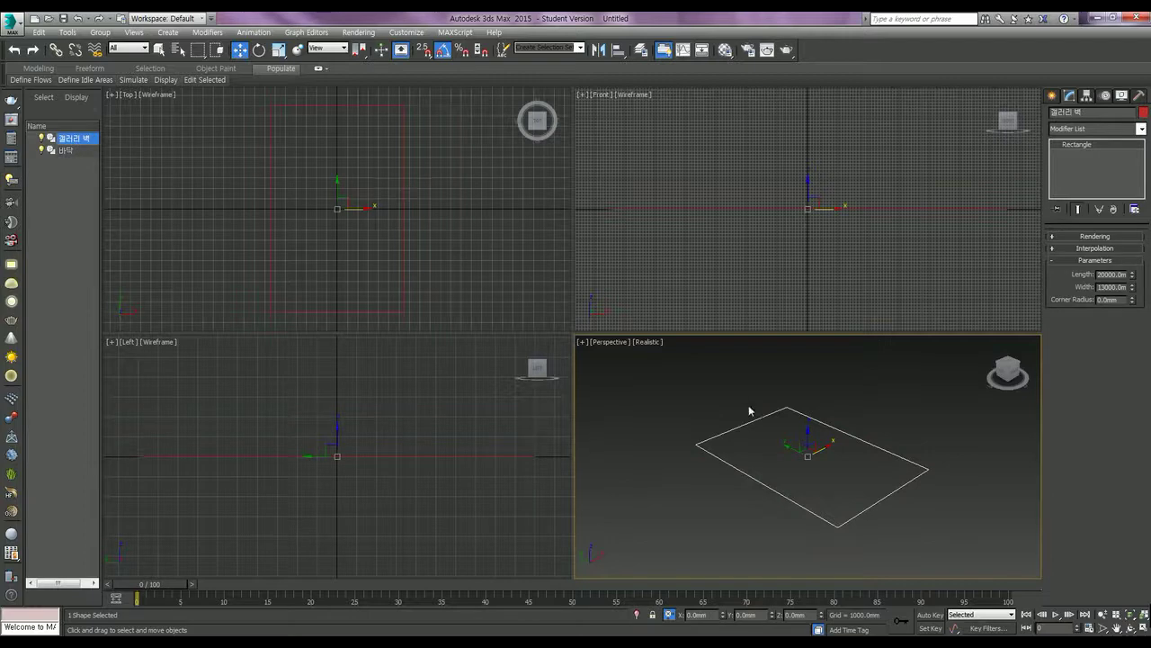
Convert the 갤러리 벽 rectangle to an Editable Spline and enter sub-object editing.
{"action": "right_click", "coordinate": [843, 438]}
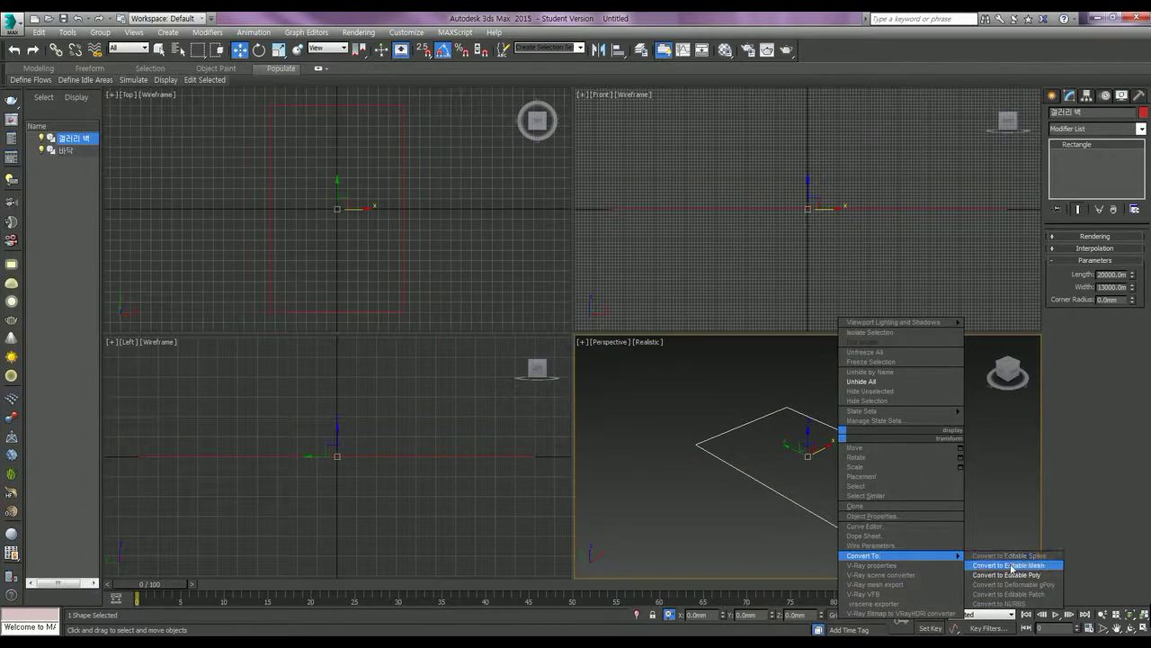
{"action": "left_click", "coordinate": [1016, 555]}
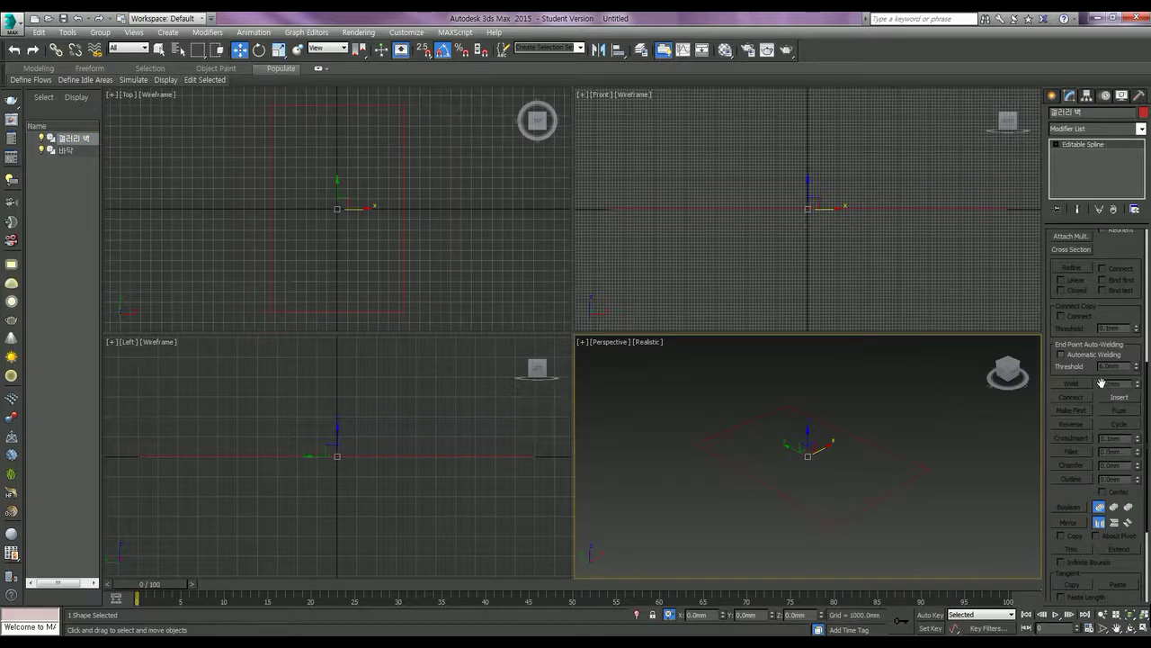
{"action": "left_click_drag", "start_coordinate": [1109, 256], "coordinate": [1105, 545]}
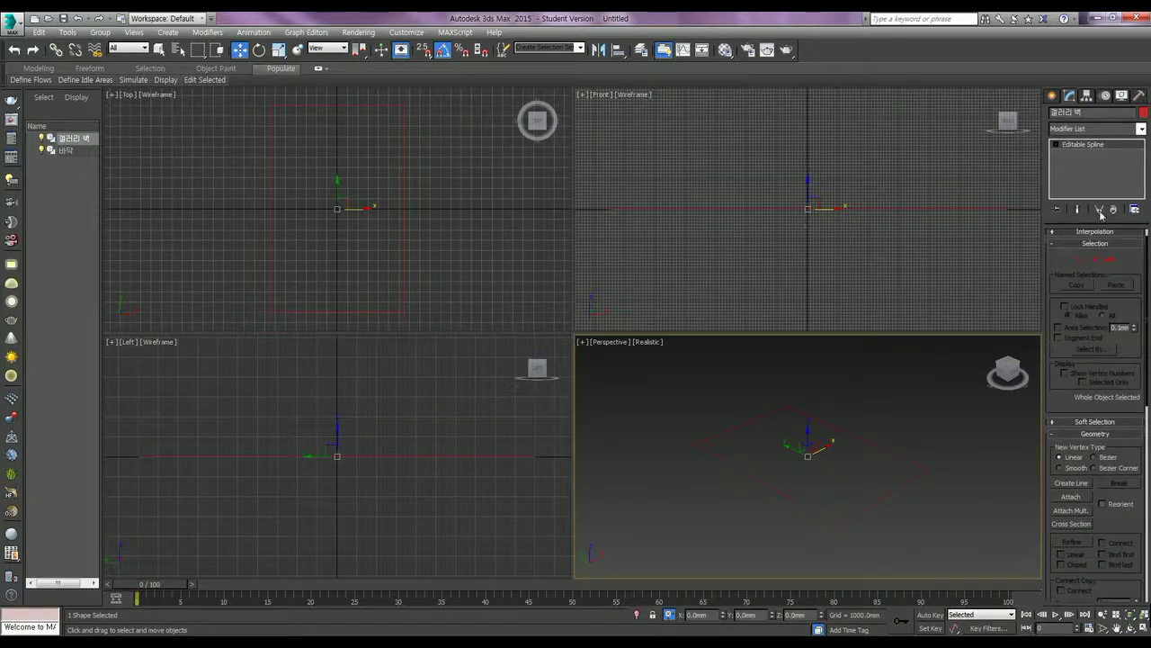
{"action": "left_click", "coordinate": [1110, 259]}
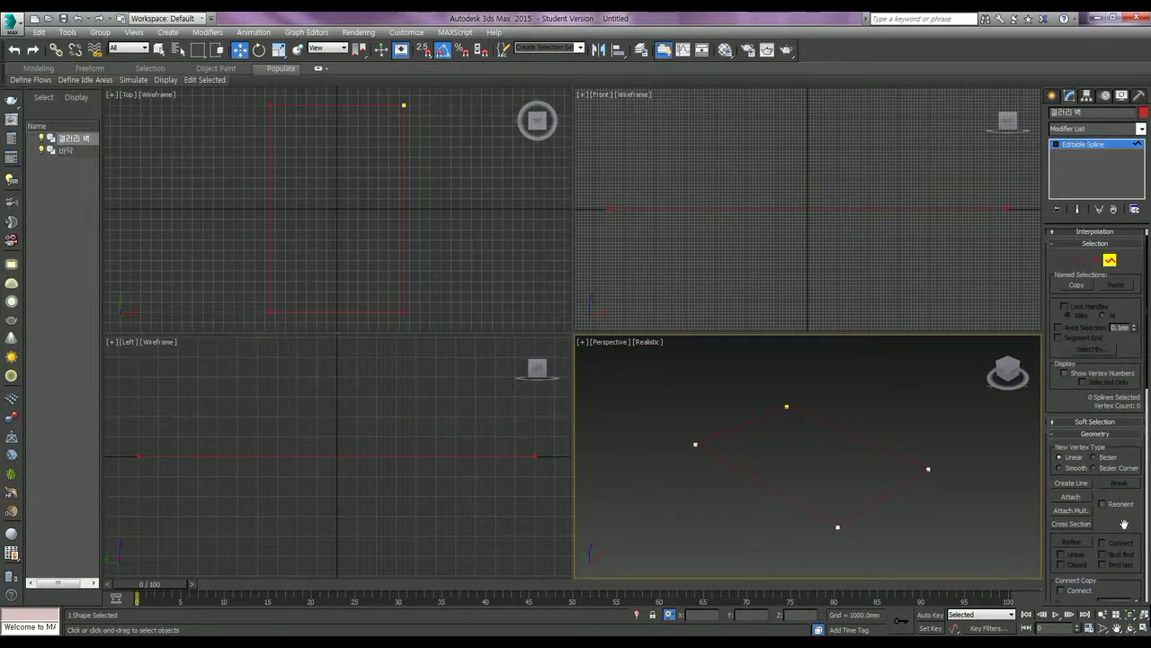
{"action": "scroll", "coordinate": [1123, 524], "scroll_direction": "down", "scroll_amount": 5}
{"action": "key", "text": "1"}
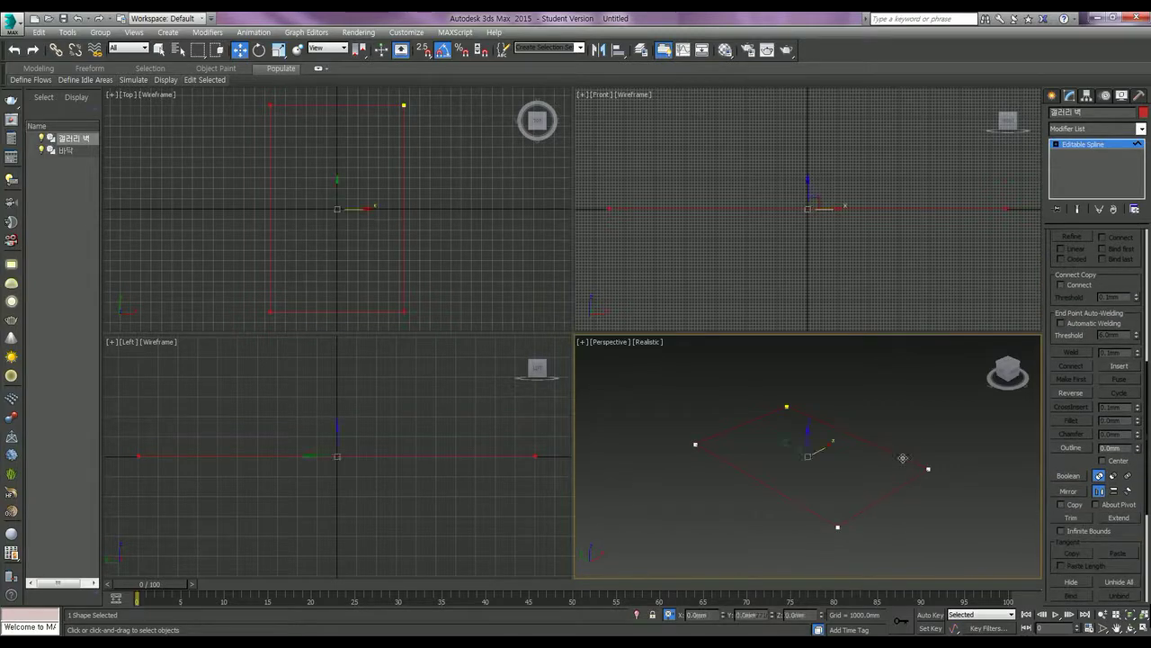
Outline the spline by -50 to create a double-lined wall.
{"action": "left_click", "coordinate": [1083, 449]}
{"action": "double_click", "coordinate": [1115, 448]}
{"action": "type", "text": "-50"}
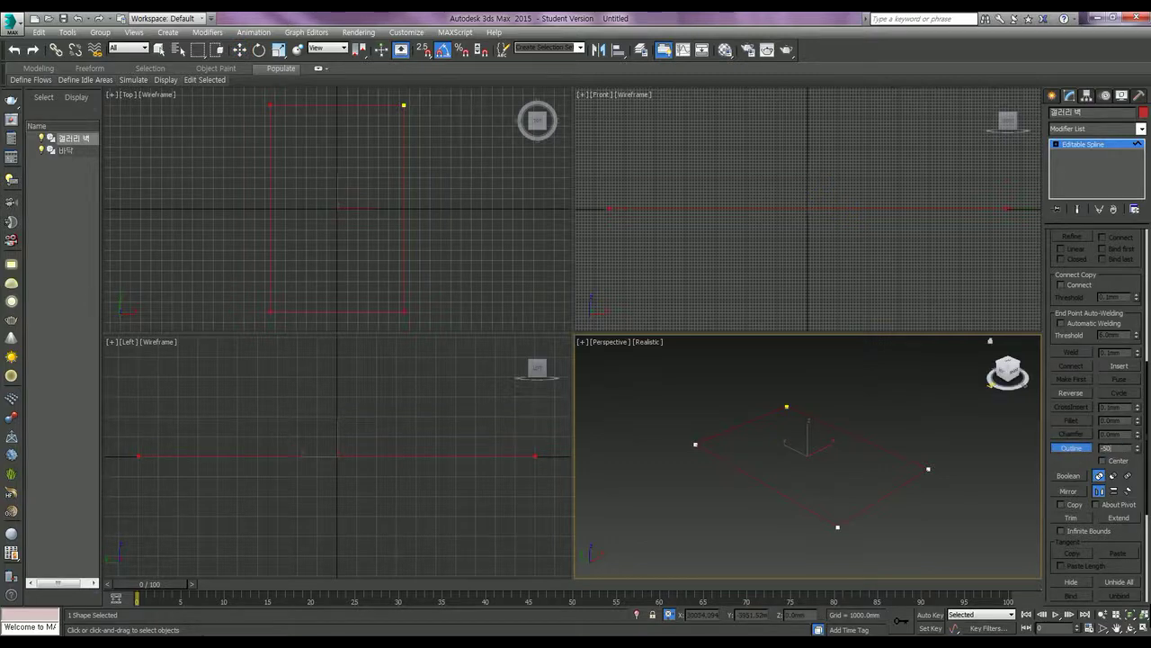
{"action": "key", "text": "Return"}
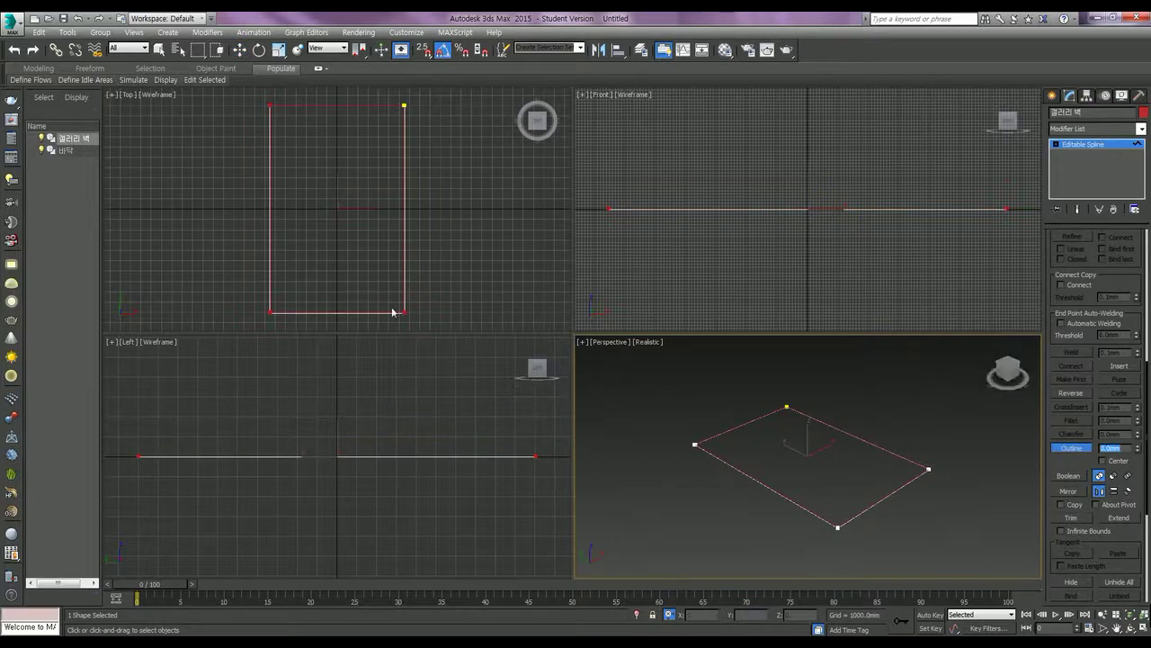
{"action": "scroll", "coordinate": [406, 286], "scroll_direction": "up", "scroll_amount": 5}
{"action": "scroll", "coordinate": [407, 286], "scroll_direction": "up", "scroll_amount": 2}
{"action": "scroll", "coordinate": [405, 283], "scroll_direction": "up", "scroll_amount": 2}
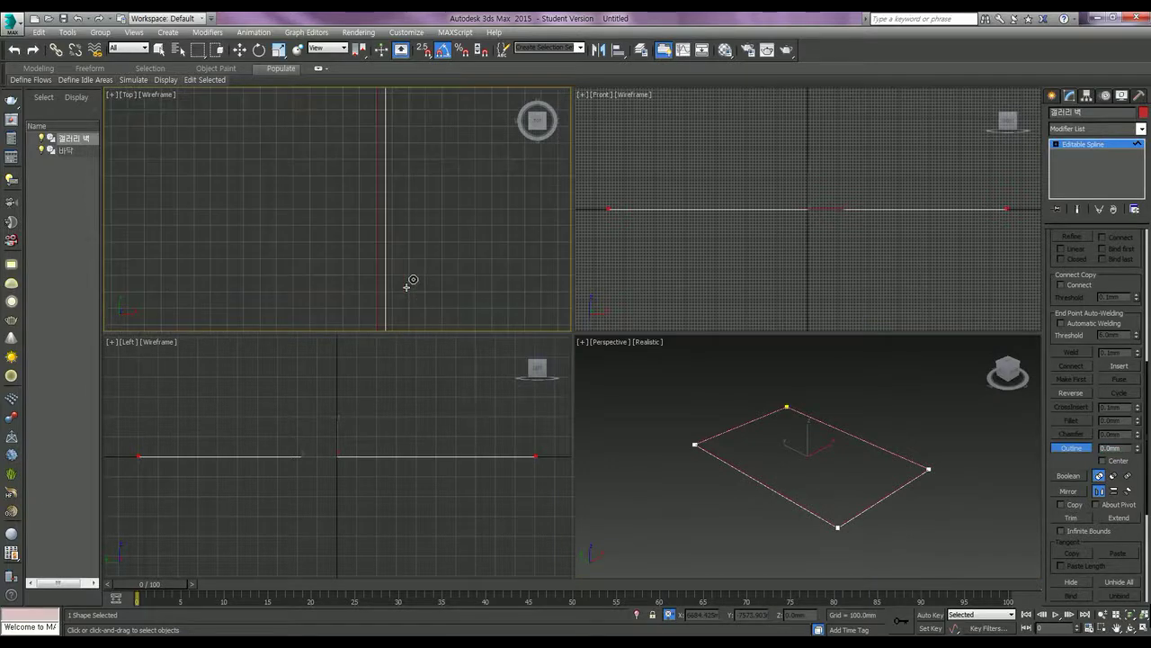
{"action": "left_click", "coordinate": [1072, 454]}
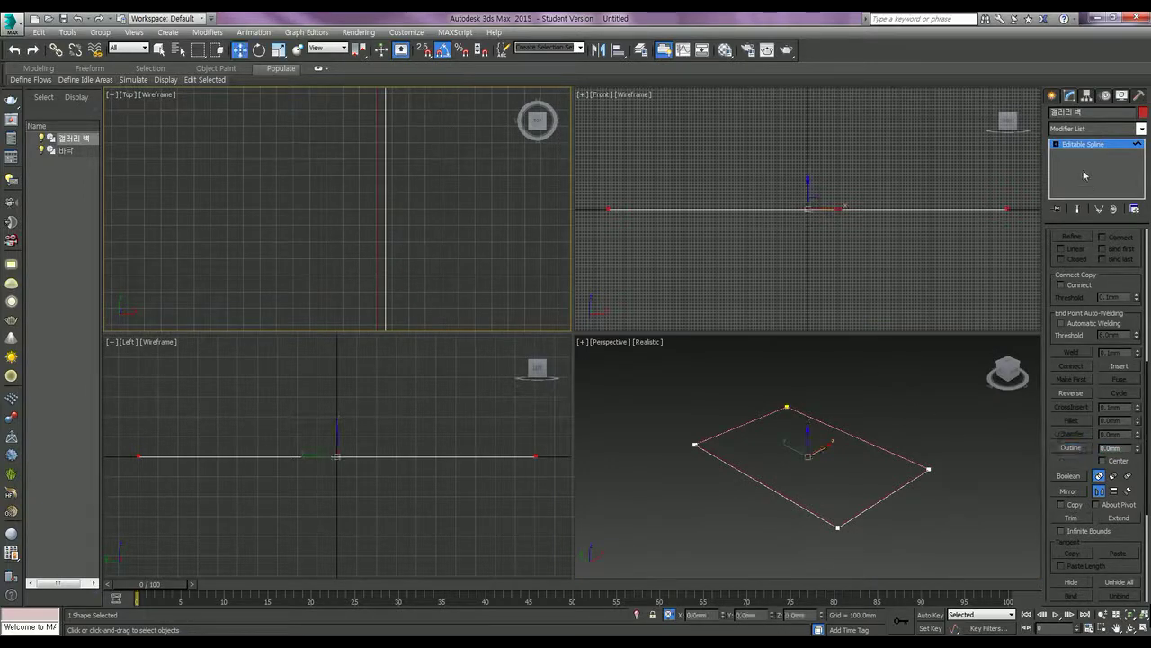
Apply an Extrude modifier to the wall outline with an amount of 2500 mm.
{"action": "left_click", "coordinate": [1057, 145]}
{"action": "left_click", "coordinate": [1083, 146]}
{"action": "left_click", "coordinate": [1086, 132]}
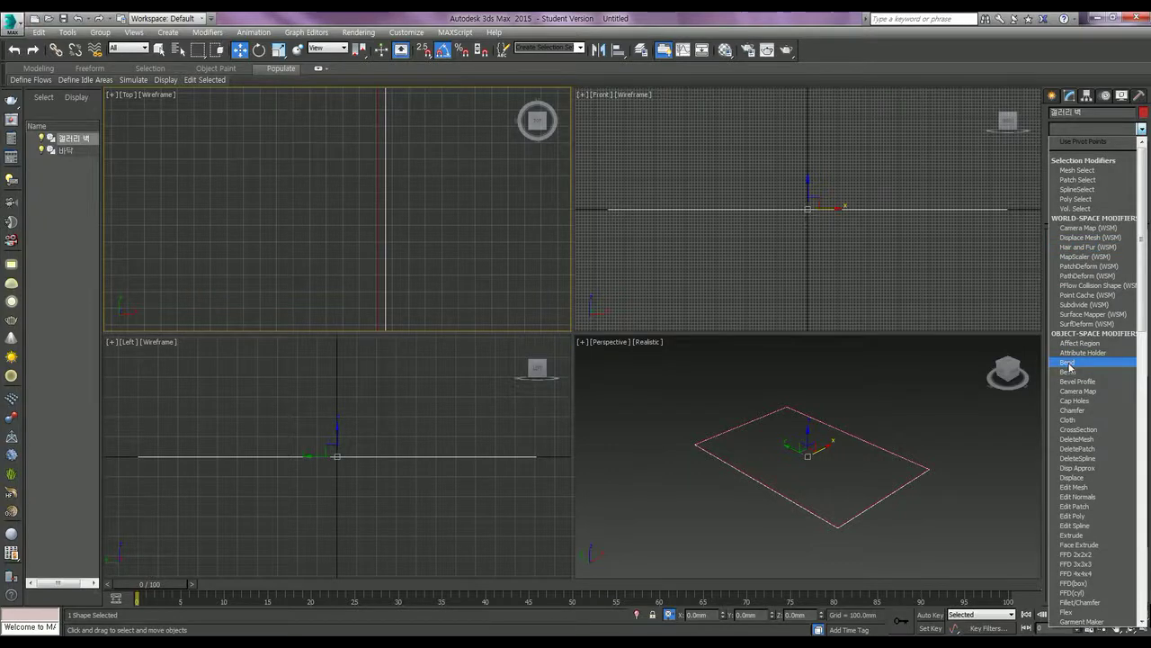
{"action": "scroll", "coordinate": [1069, 367], "scroll_direction": "down", "scroll_amount": 20}
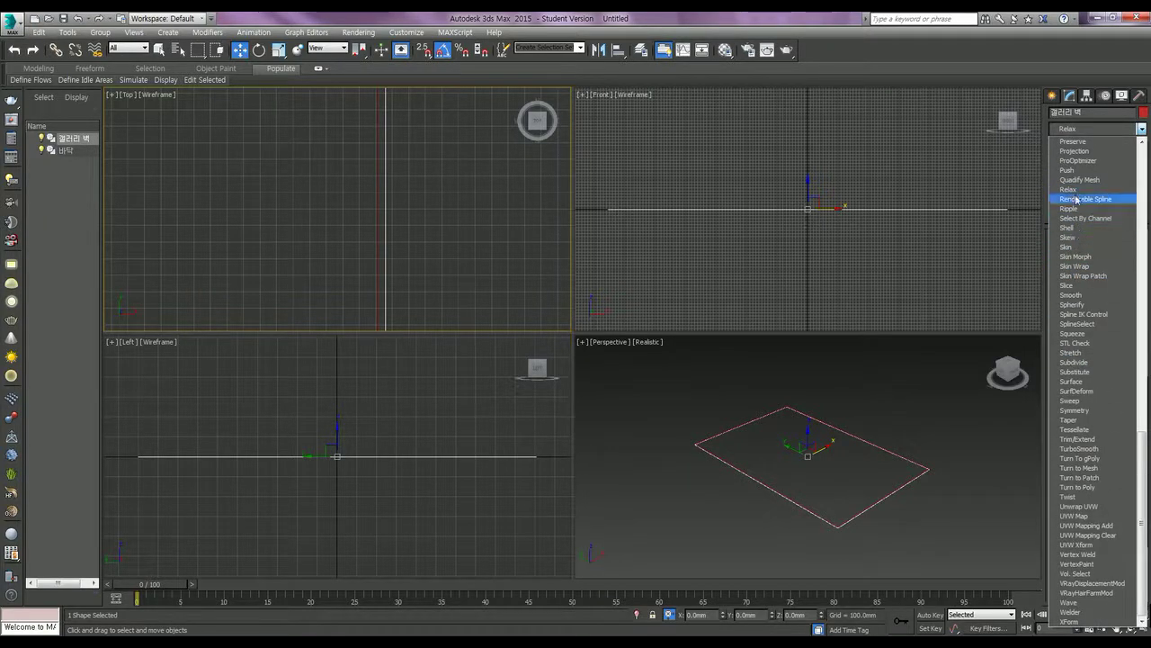
{"action": "scroll", "coordinate": [1077, 162], "scroll_direction": "up", "scroll_amount": 14}
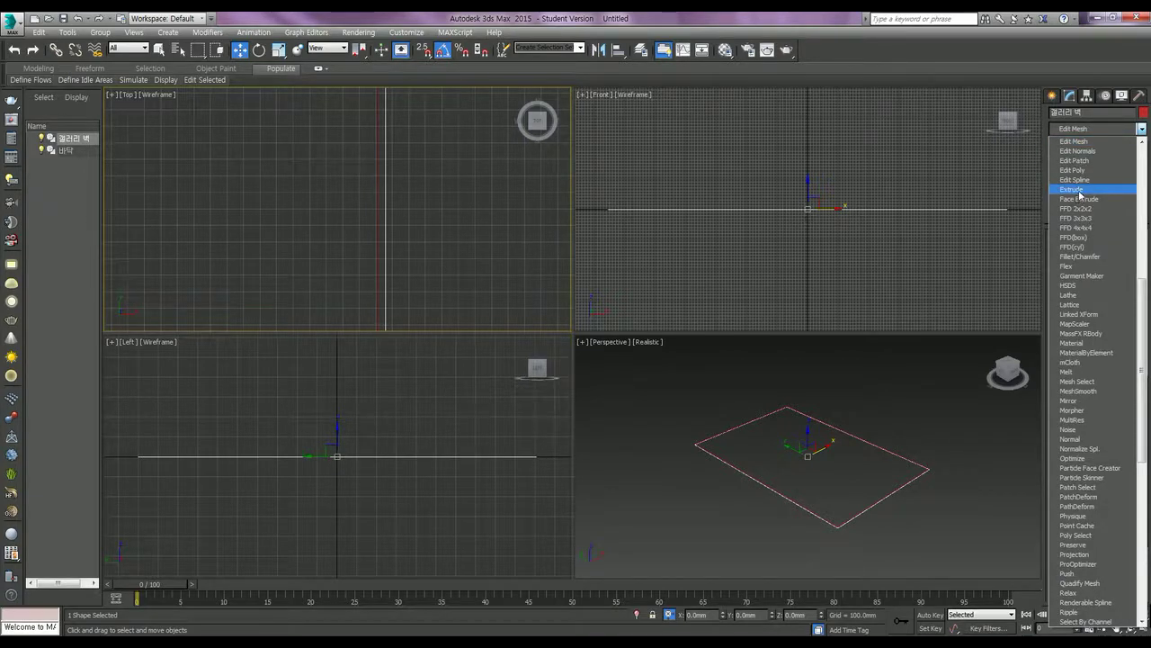
{"action": "left_click", "coordinate": [1081, 192]}
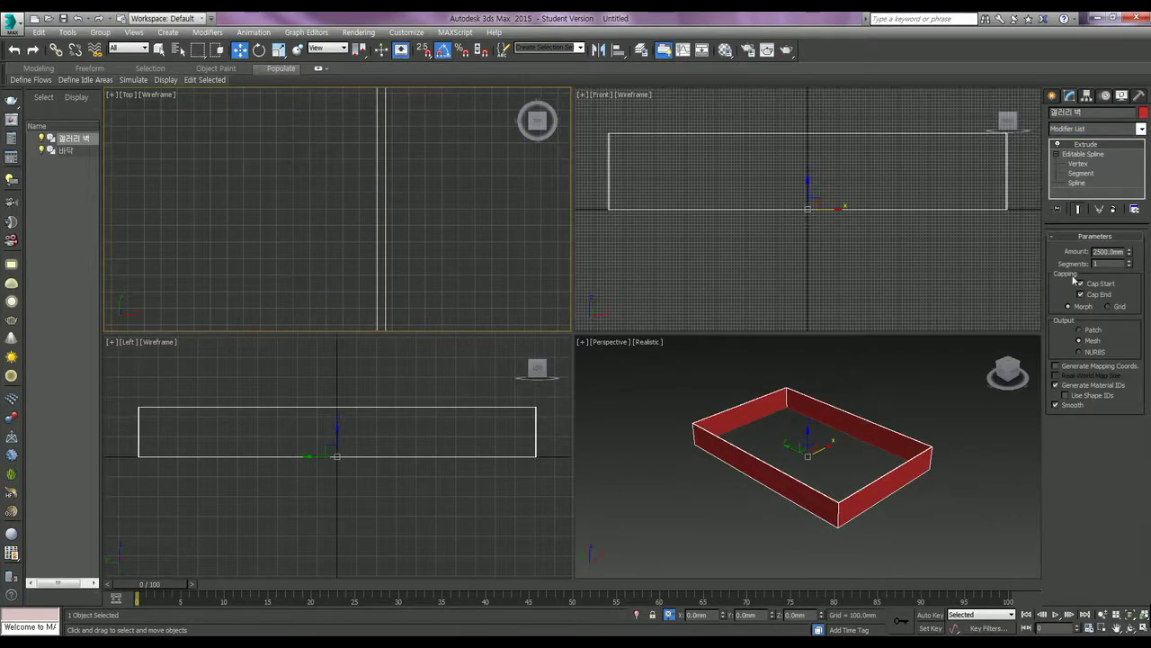
{"action": "double_click", "coordinate": [1106, 252]}
{"action": "type", "text": "25"}
{"action": "key", "text": "Return"}
Orbit, zoom and pan the Perspective and Front views to inspect the extruded walls.
{"action": "left_click", "coordinate": [770, 398]}
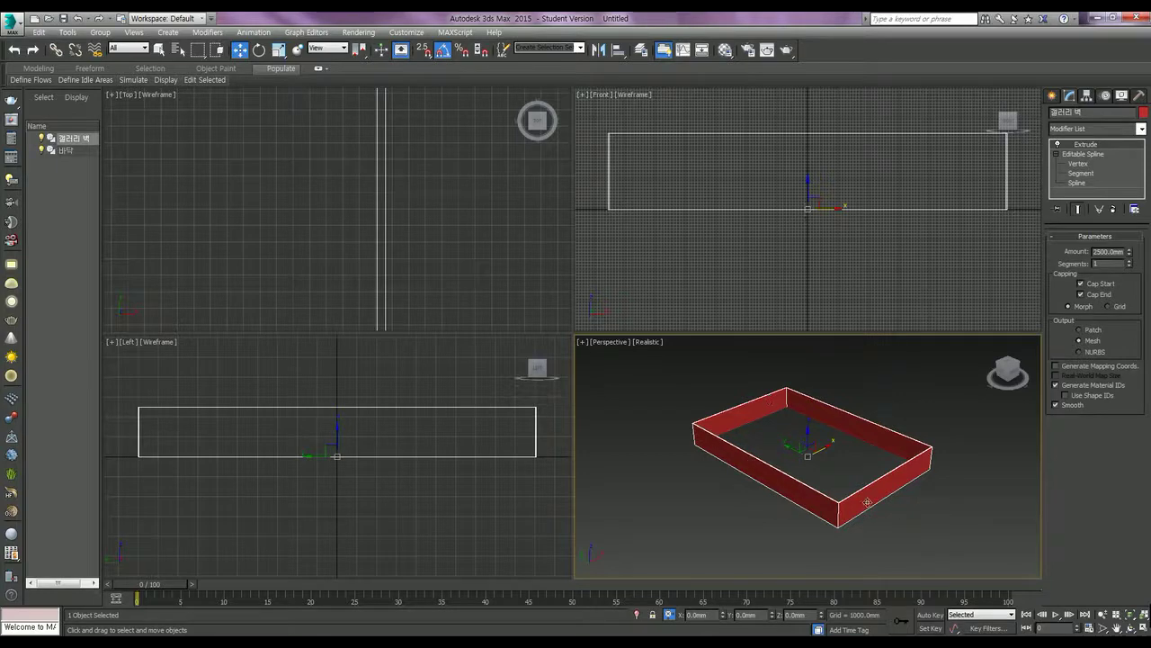
{"action": "mouse_move", "coordinate": [875, 487]}
{"action": "middle_mouse_down", "text": "alt"}
{"action": "mouse_move", "coordinate": [800, 485]}
{"action": "mouse_move", "coordinate": [858, 485]}
{"action": "middle_mouse_up", "text": "alt"}
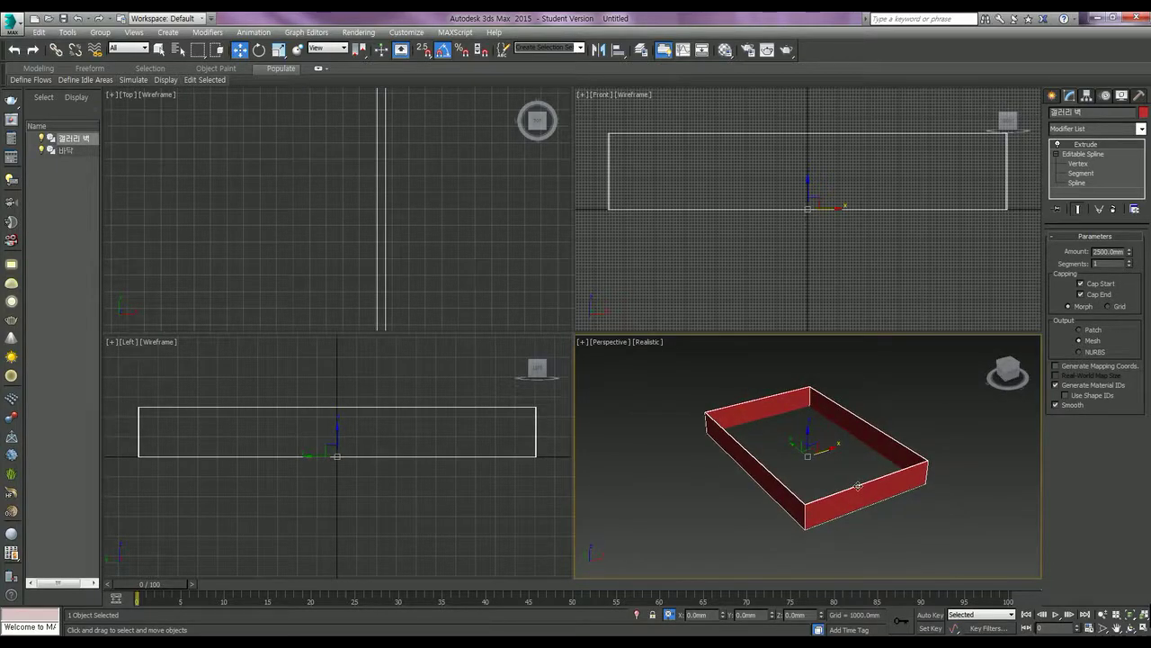
{"action": "scroll", "coordinate": [857, 485], "scroll_direction": "up", "scroll_amount": 3}
{"action": "scroll", "coordinate": [832, 461], "scroll_direction": "down", "scroll_amount": 1}
{"action": "scroll", "coordinate": [833, 453], "scroll_direction": "down", "scroll_amount": 1}
{"action": "scroll", "coordinate": [837, 452], "scroll_direction": "down", "scroll_amount": 1}
{"action": "middle_click_drag", "start_coordinate": [836, 452], "coordinate": [828, 460]}
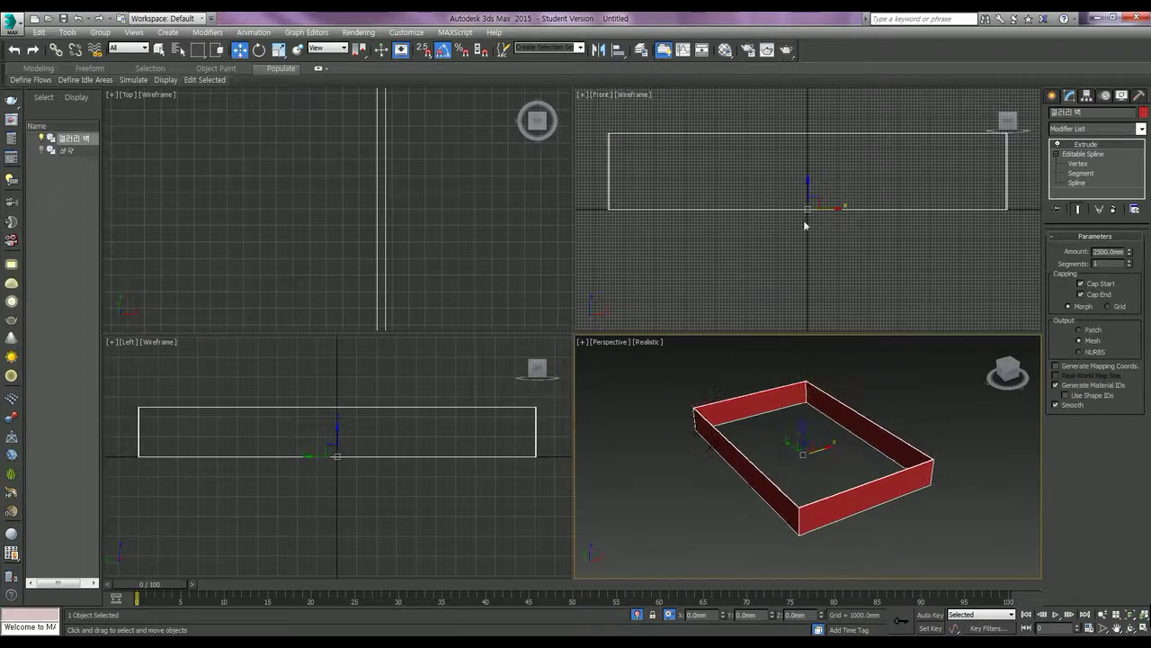
{"action": "middle_click_drag", "start_coordinate": [801, 167], "coordinate": [796, 180]}
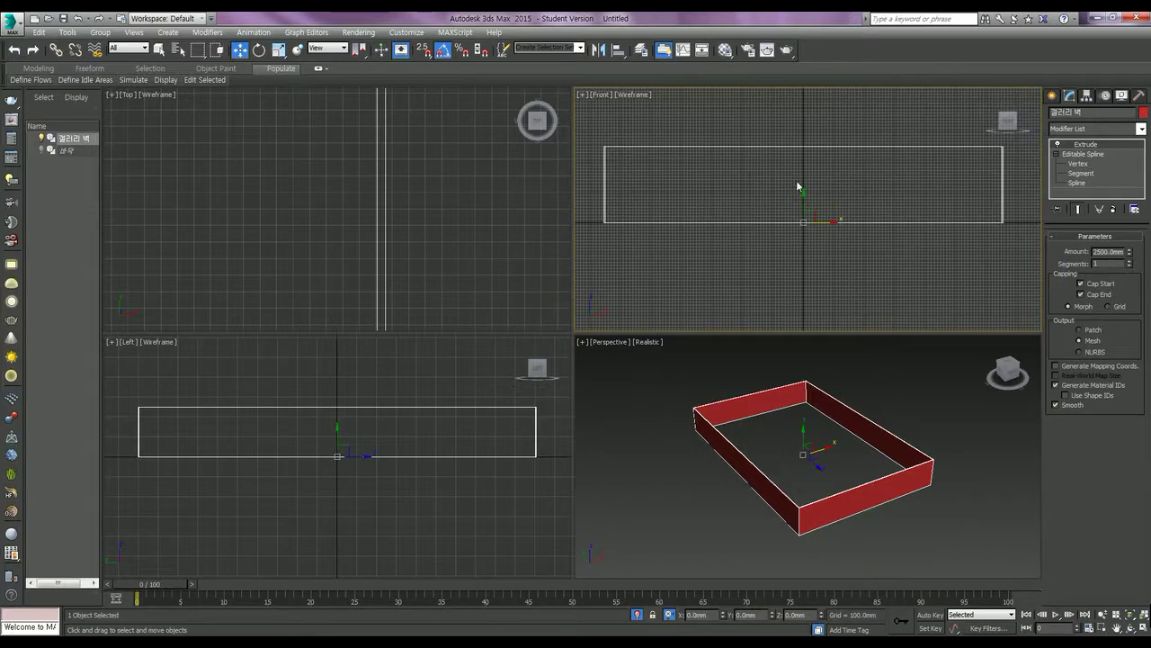
{"action": "left_click", "coordinate": [1058, 100]}
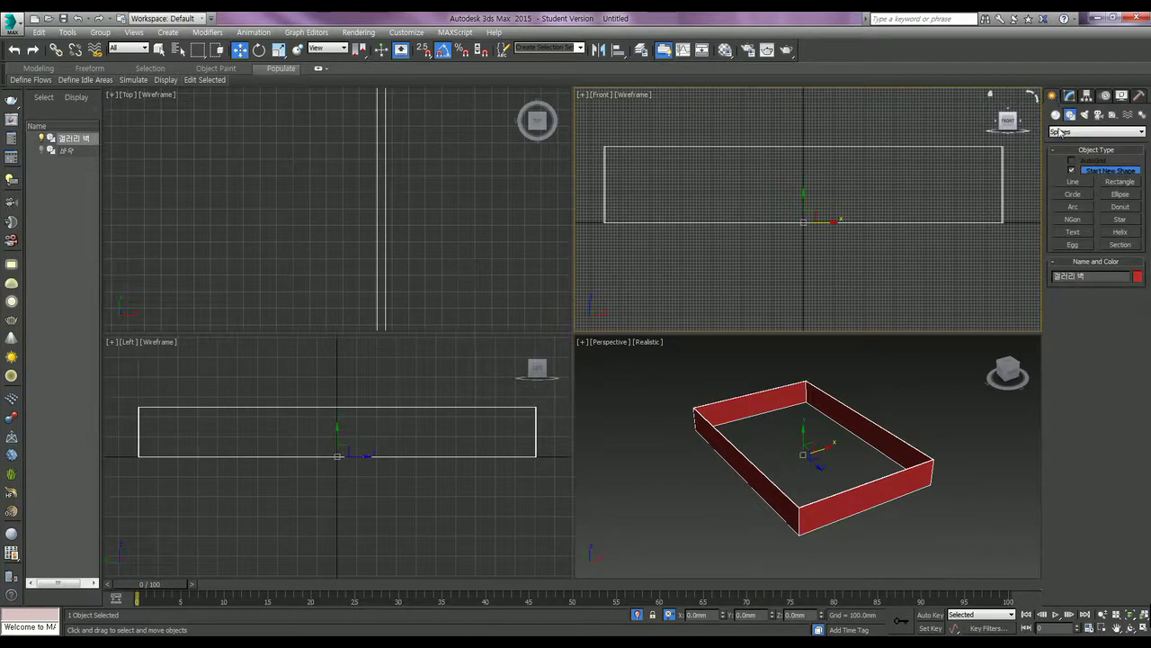
Draw a standard primitive box in the Front viewport.
{"action": "left_click", "coordinate": [1056, 116]}
{"action": "left_click", "coordinate": [1072, 172]}
{"action": "mouse_move", "coordinate": [773, 164]}
{"action": "left_mouse_down"}
{"action": "mouse_move", "coordinate": [861, 266]}
{"action": "mouse_move", "coordinate": [838, 233]}
{"action": "left_mouse_up"}
{"action": "left_click", "coordinate": [833, 195]}
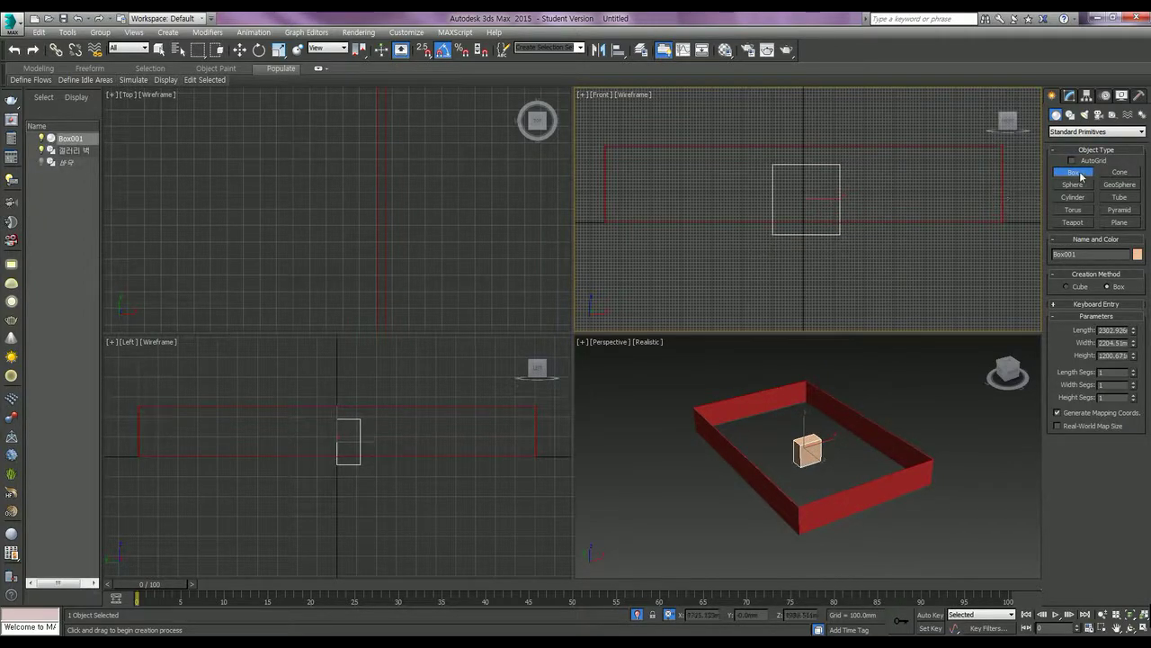
{"action": "key", "text": "w"}
Set the box to Length 2000, Width 2000 and Height 1000 mm.
{"action": "left_click", "coordinate": [1069, 96]}
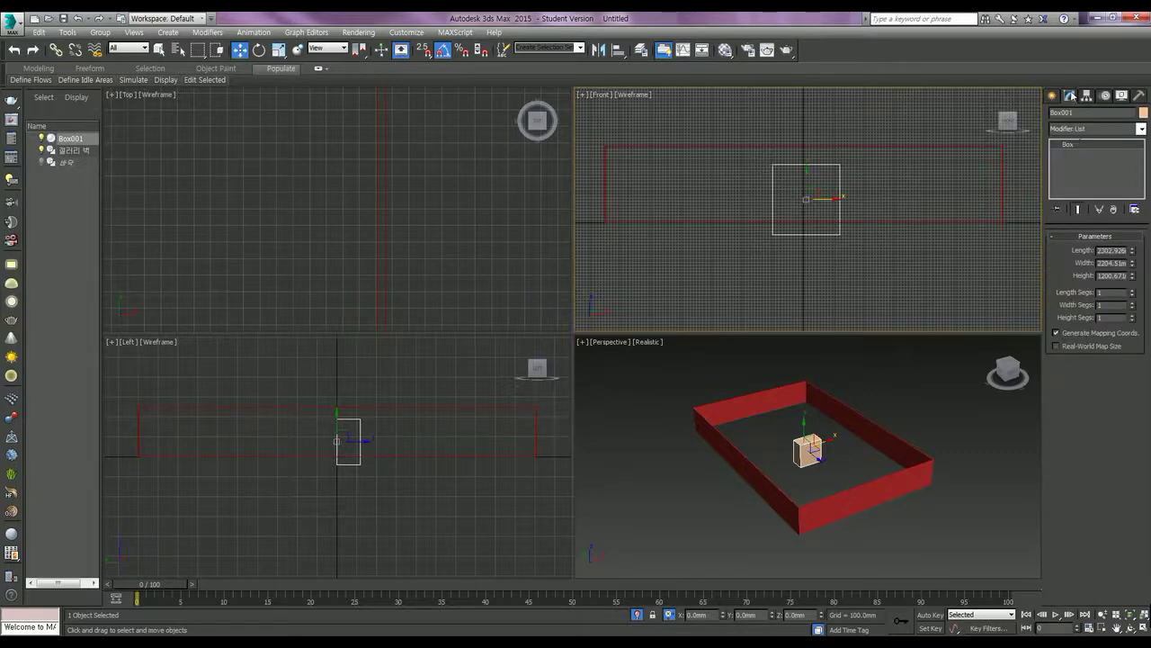
{"action": "double_click", "coordinate": [1112, 250]}
{"action": "type", "text": "2000"}
{"action": "key", "text": "Tab"}
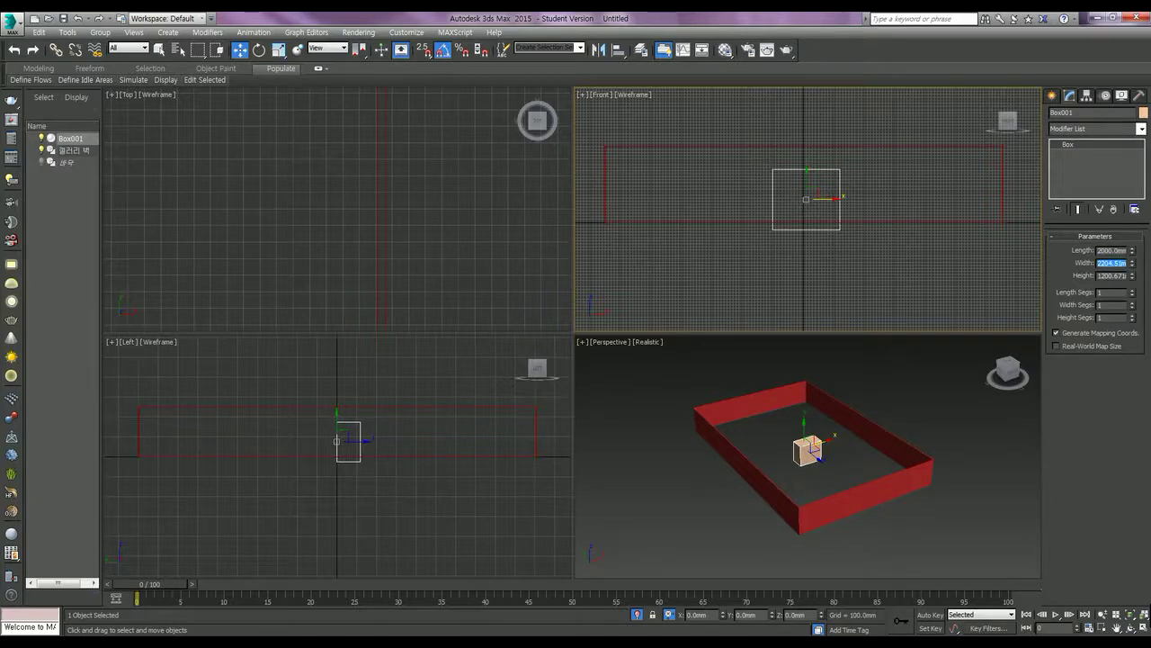
{"action": "type", "text": "2000"}
{"action": "key", "text": "Tab"}
{"action": "type", "text": "1"}
{"action": "key", "text": "Return"}
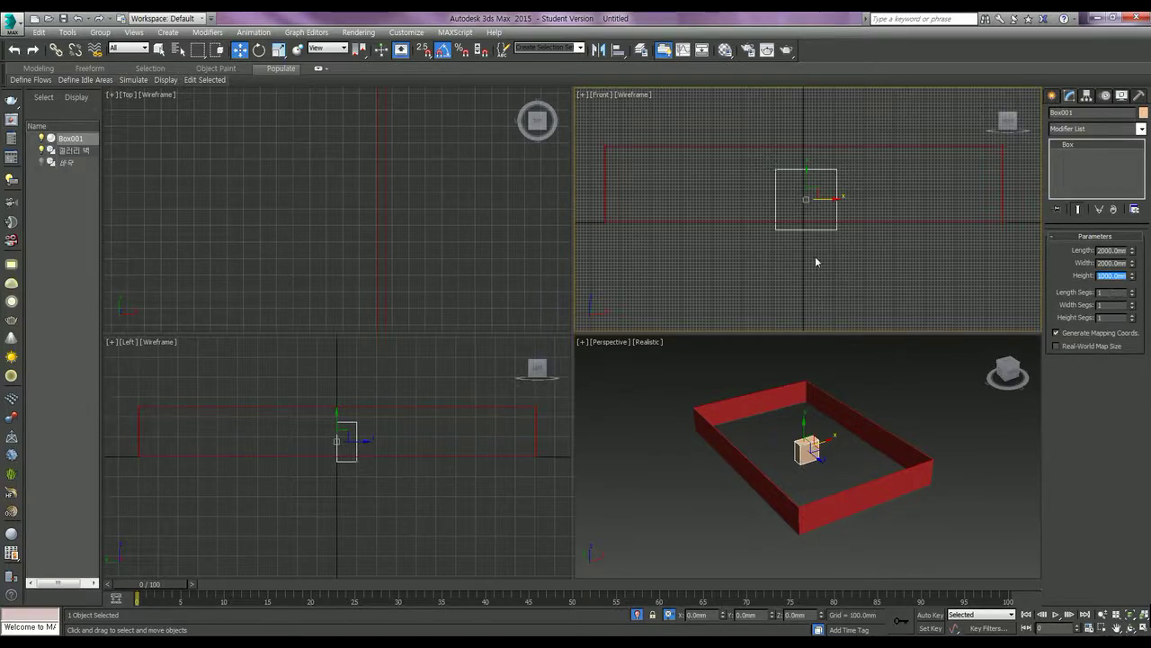
{"action": "key", "text": "alt+a"}
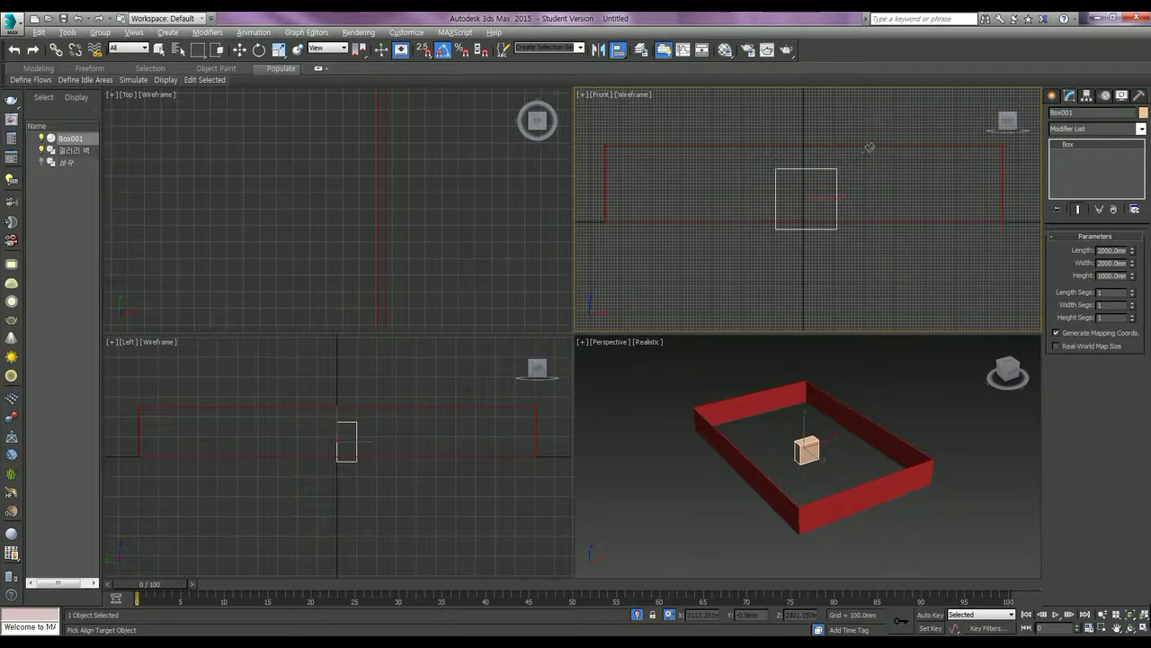
Align the box to the gallery wall, centring it along X (Center to Center).
{"action": "left_click", "coordinate": [871, 145]}
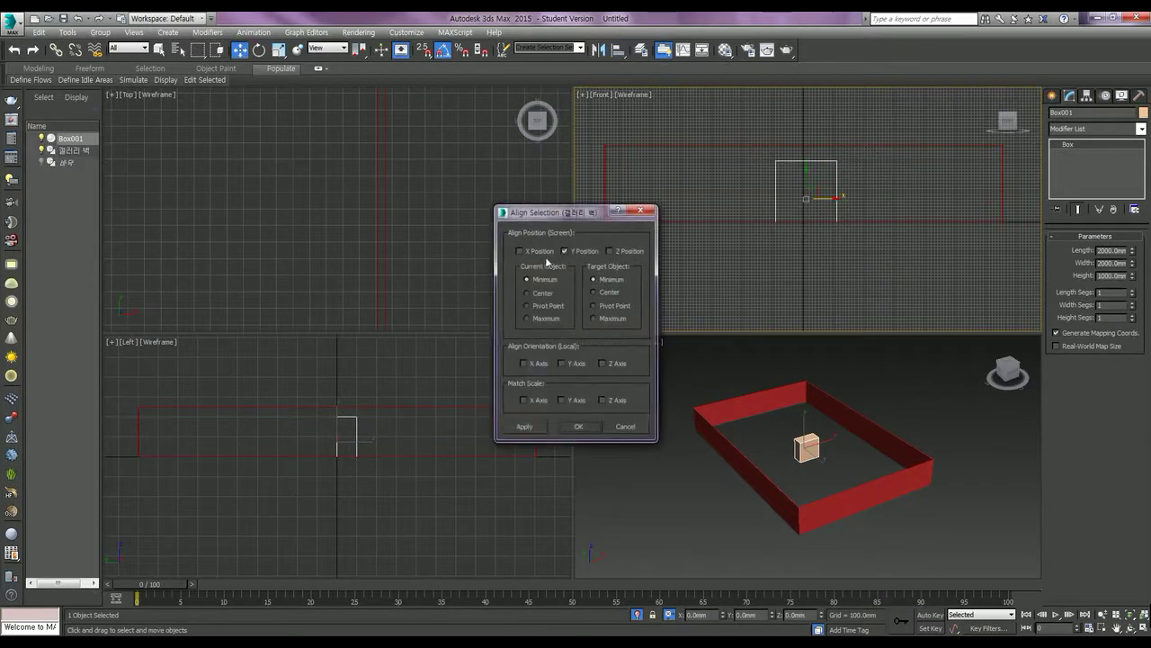
{"action": "left_click", "coordinate": [566, 251]}
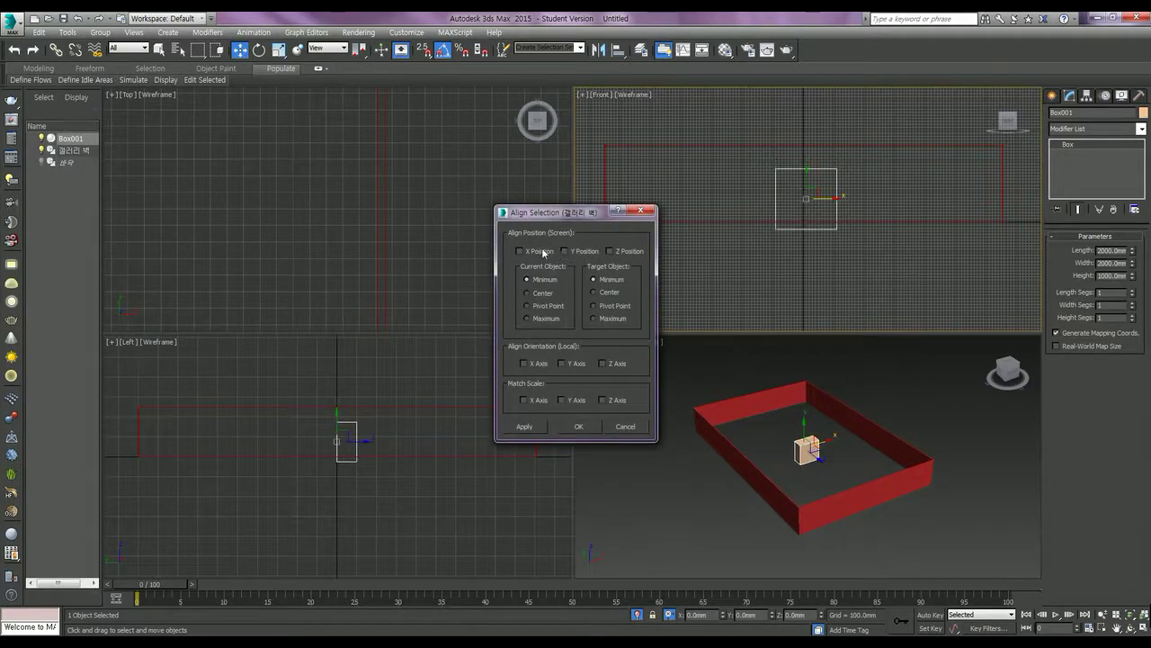
{"action": "left_click", "coordinate": [540, 251]}
{"action": "left_click", "coordinate": [542, 293]}
{"action": "left_click", "coordinate": [607, 293]}
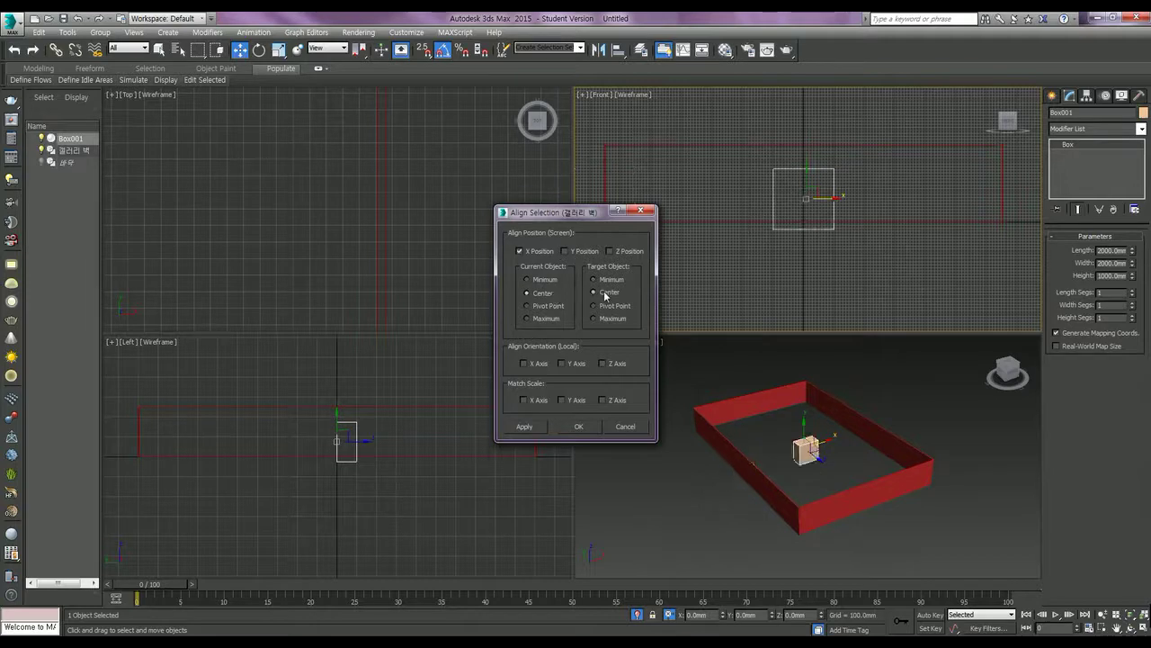
{"action": "left_click", "coordinate": [565, 251]}
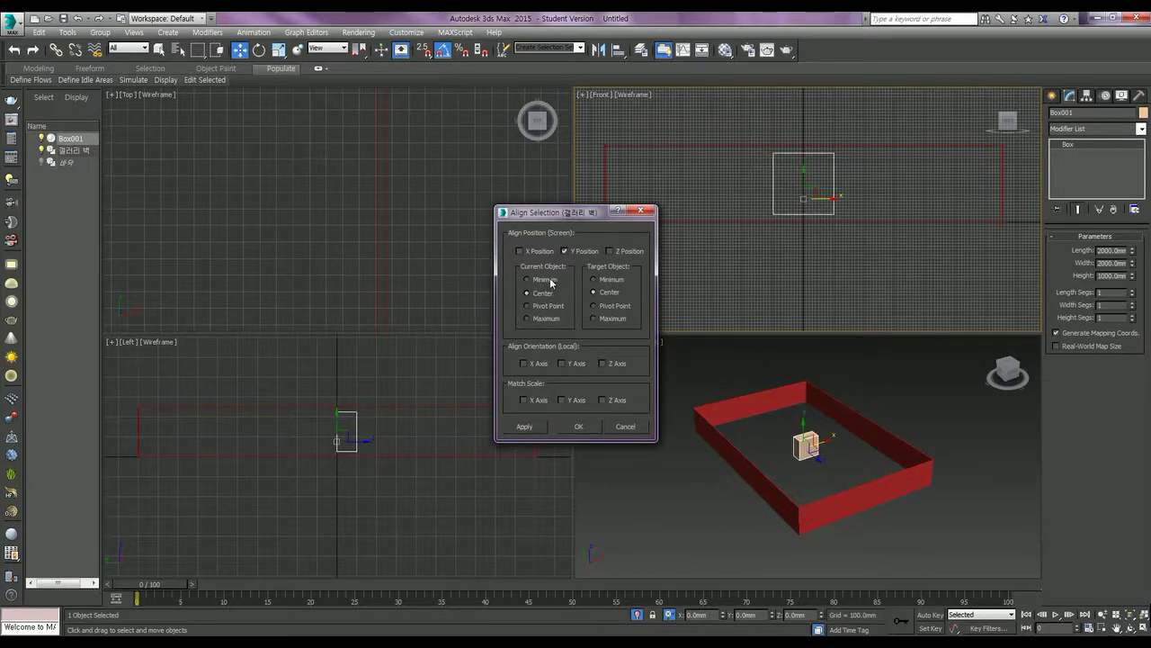
Align the box's bottom to the wall's bottom, add depth alignment, and confirm.
{"action": "left_click", "coordinate": [551, 282]}
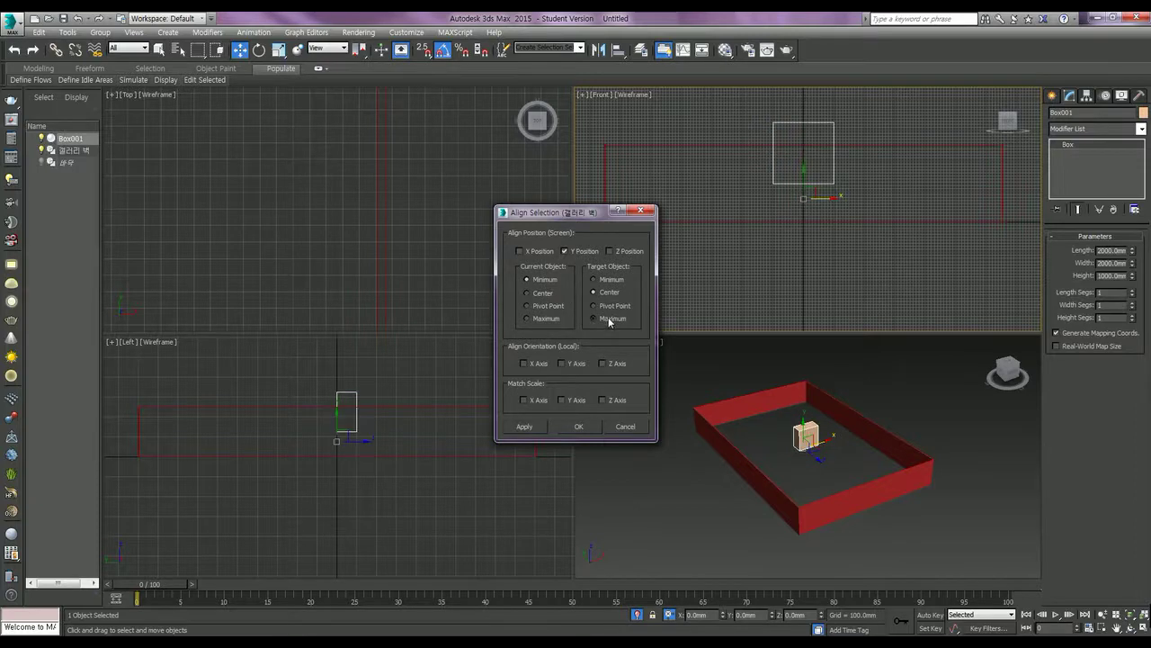
{"action": "left_click", "coordinate": [608, 318]}
{"action": "left_click", "coordinate": [605, 280]}
{"action": "left_click", "coordinate": [545, 318]}
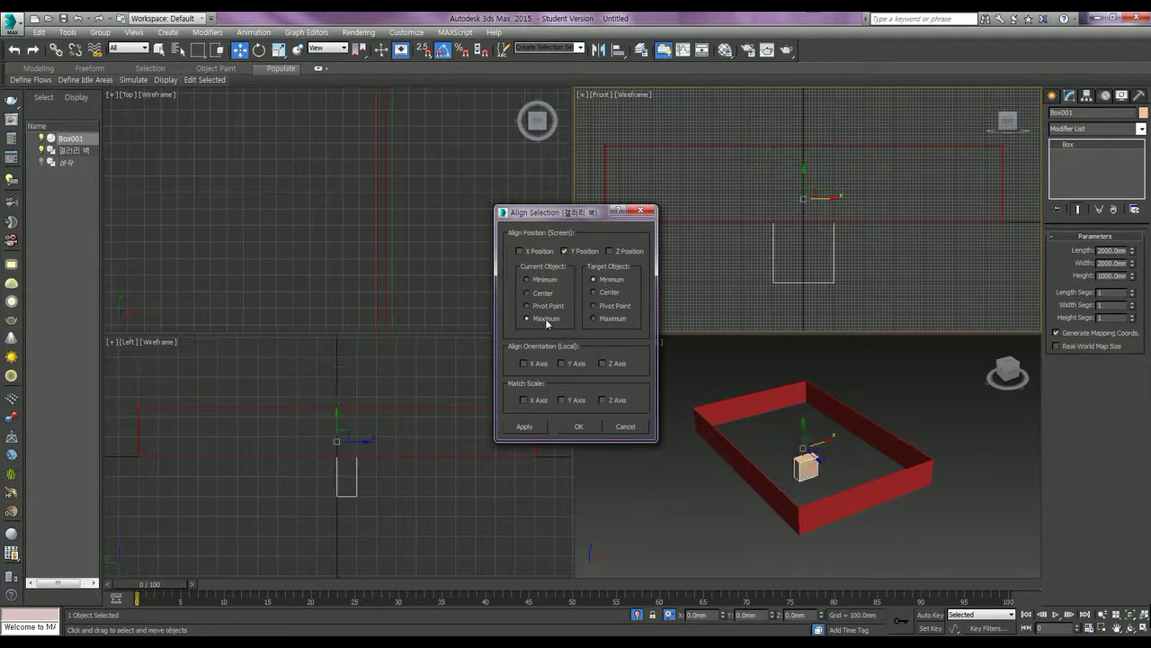
{"action": "left_click", "coordinate": [552, 280]}
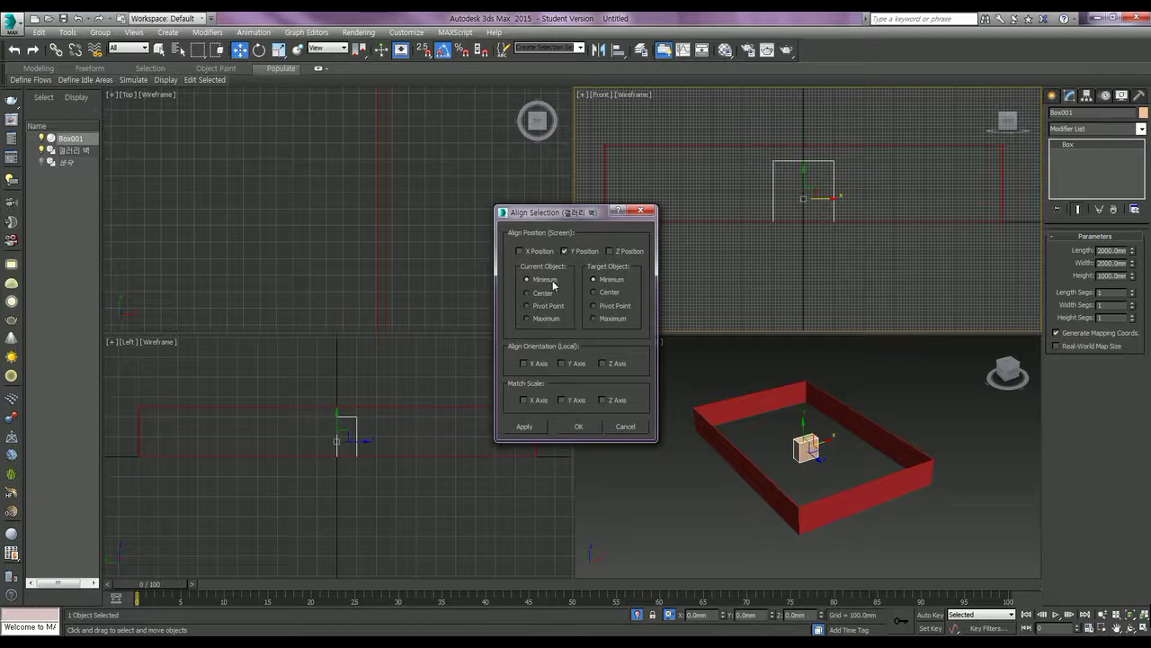
{"action": "left_click", "coordinate": [538, 426]}
{"action": "left_click", "coordinate": [610, 251]}
{"action": "left_click", "coordinate": [550, 296]}
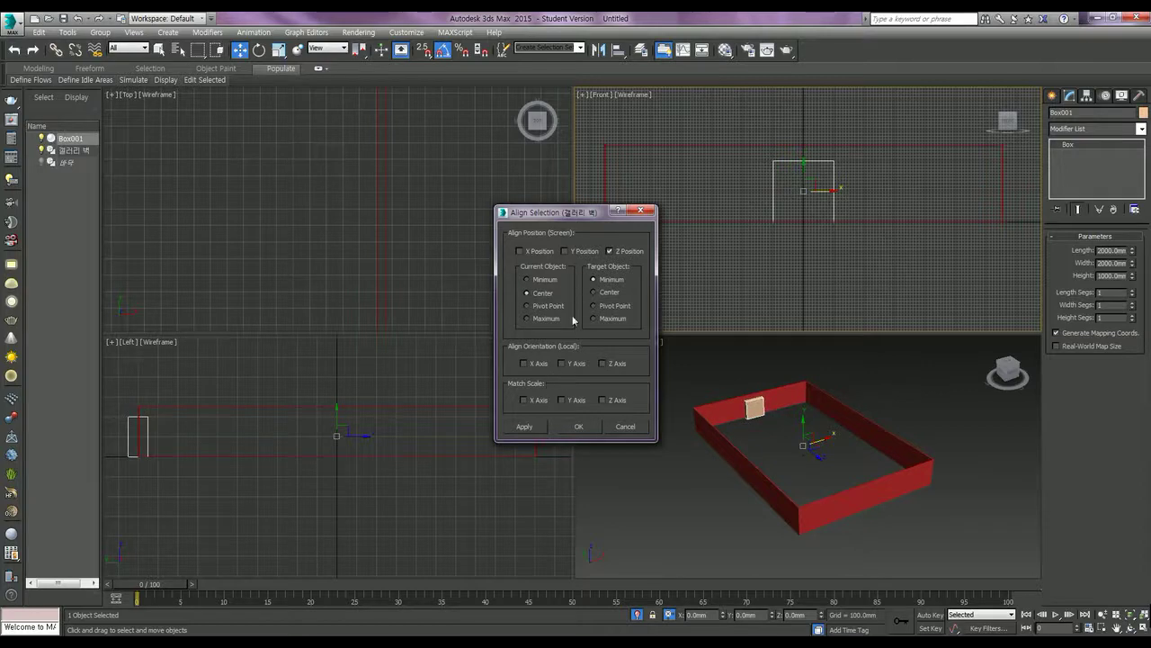
{"action": "left_click", "coordinate": [579, 428]}
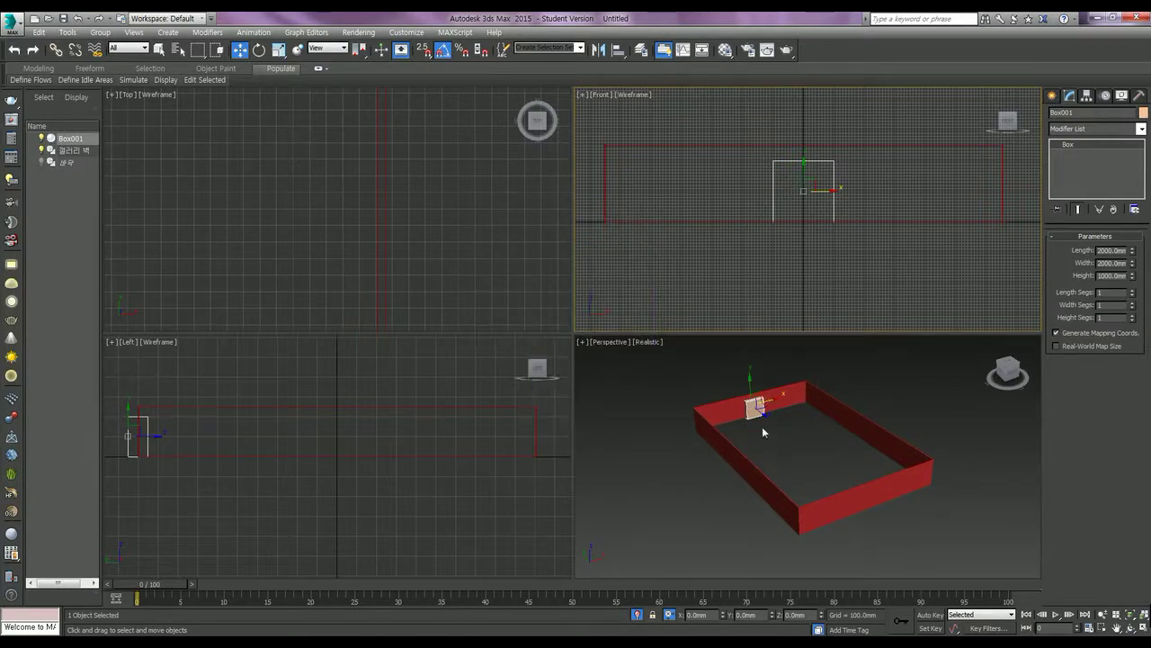
Clone the box as a Copy named Box002.
{"action": "key", "text": "ctrl+v"}
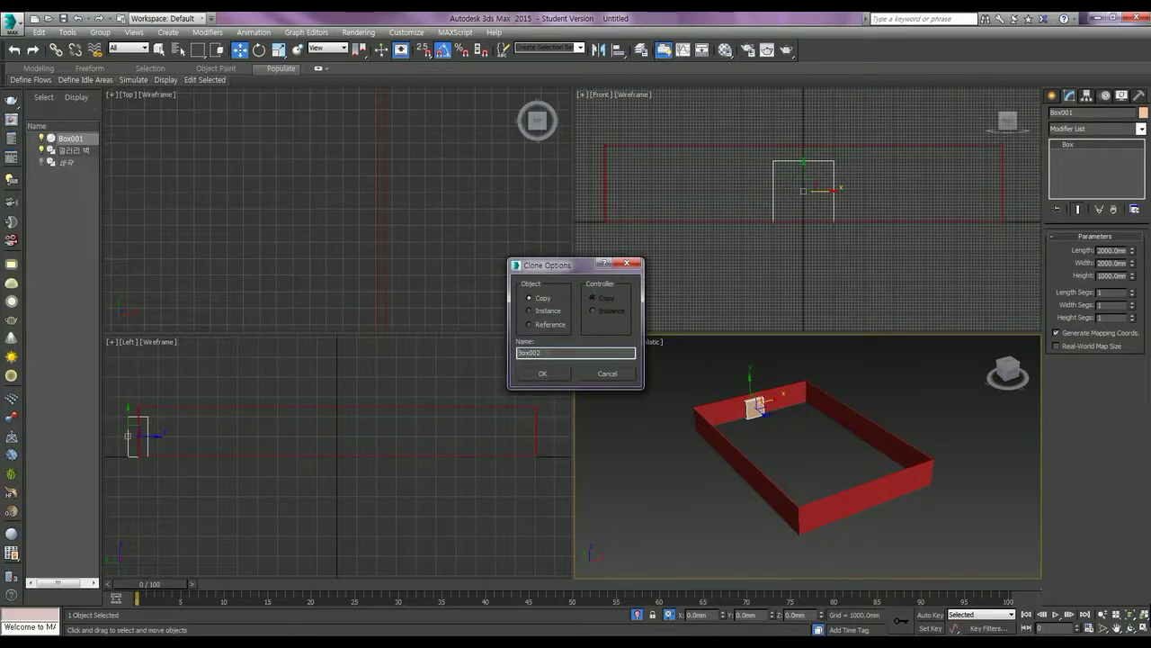
{"action": "key", "text": "alt+Tab"}
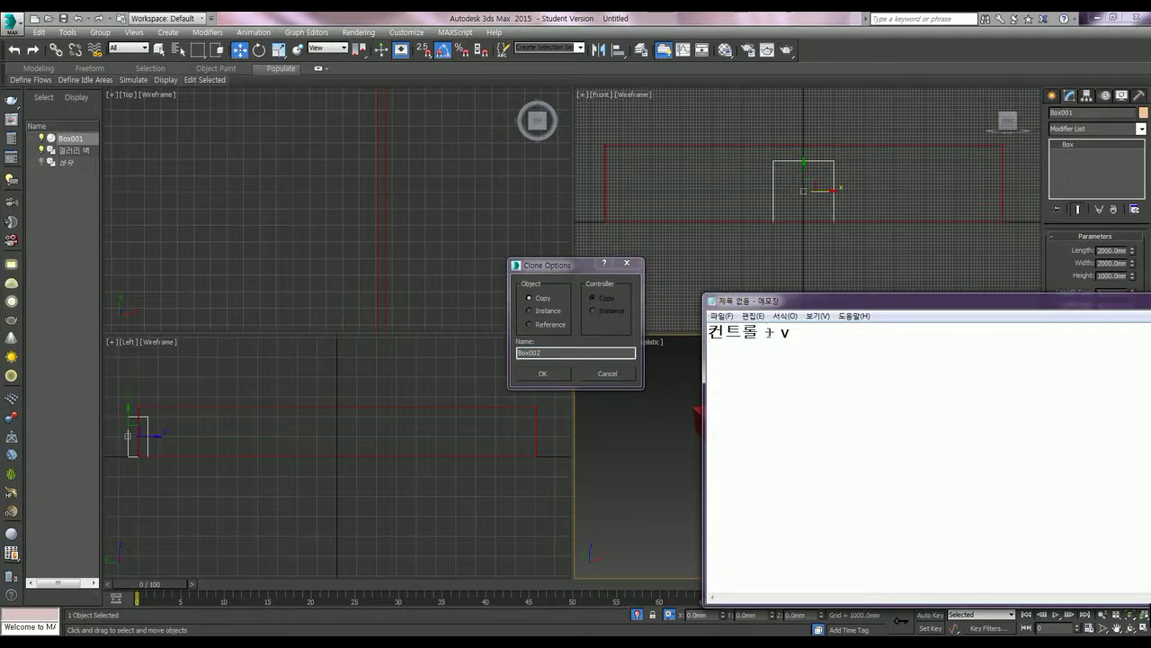
{"action": "key", "text": "alt+Tab"}
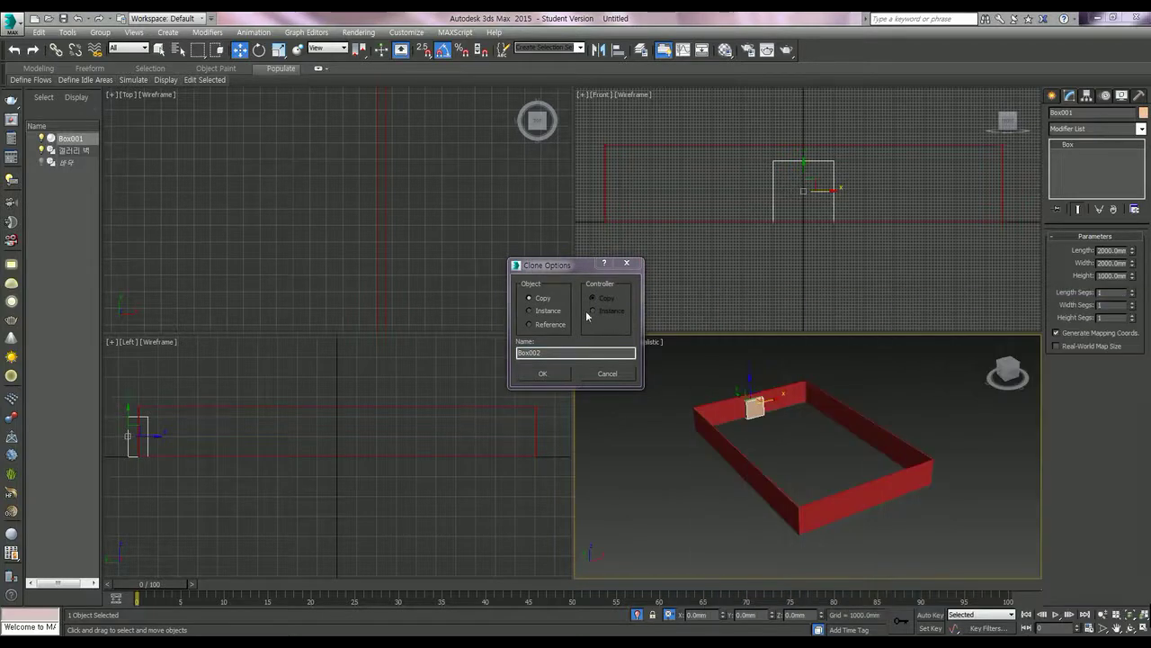
{"action": "left_click", "coordinate": [559, 376]}
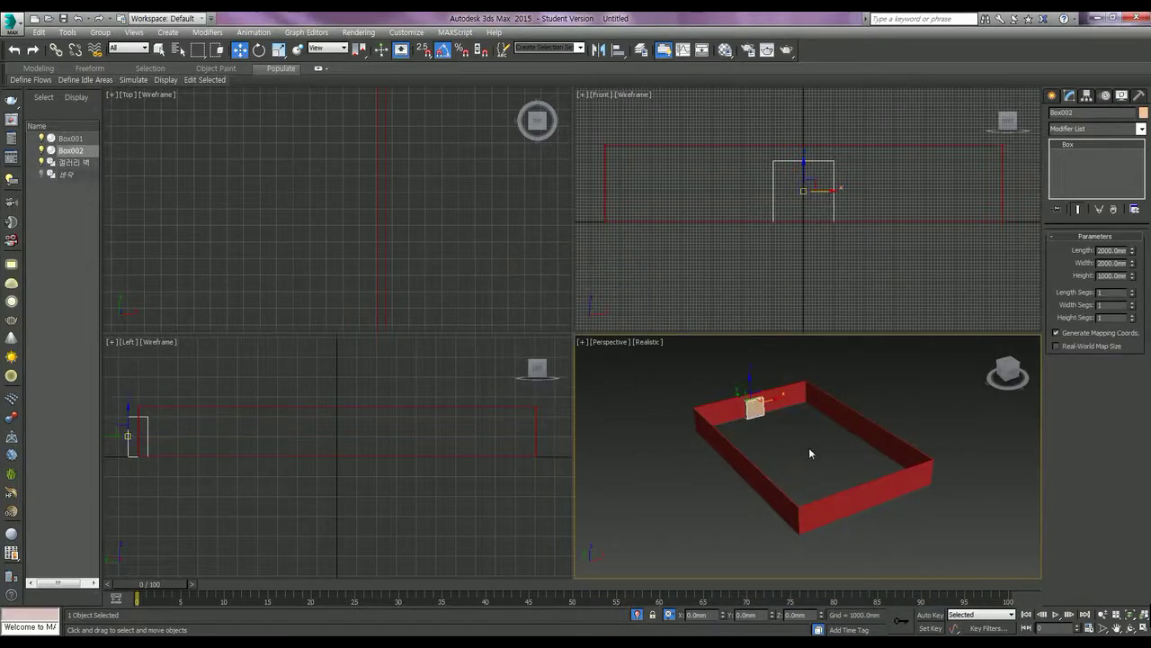
Align Box002 to the gallery wall so it sits against the near wall.
{"action": "key", "text": "alt+a"}
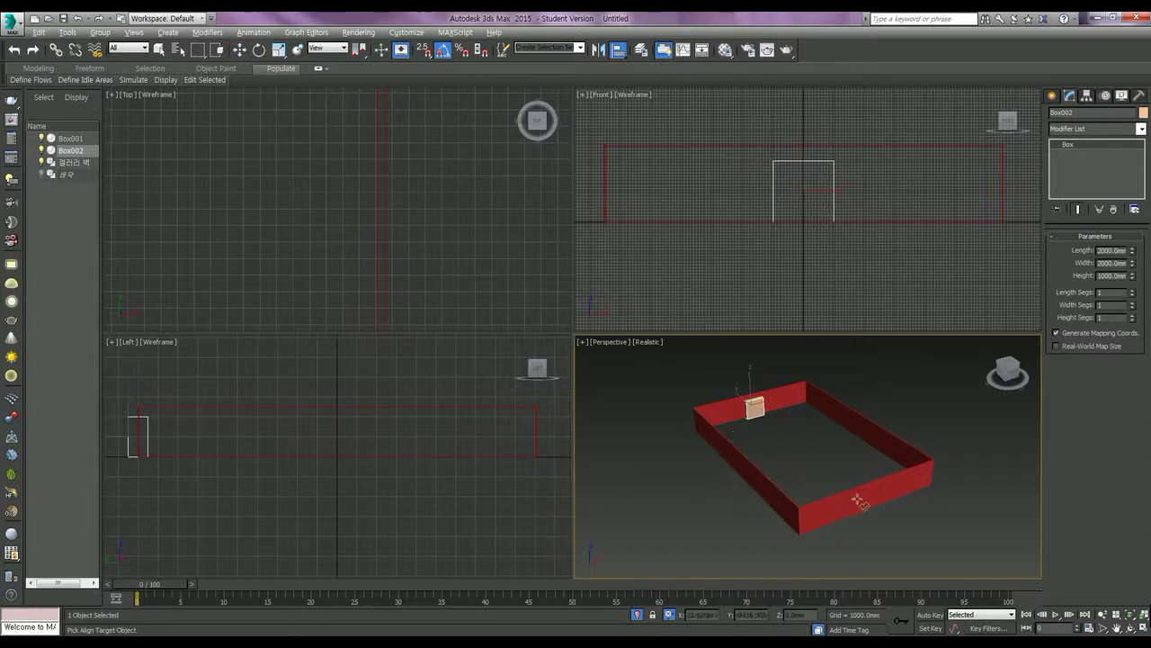
{"action": "right_click", "coordinate": [888, 212]}
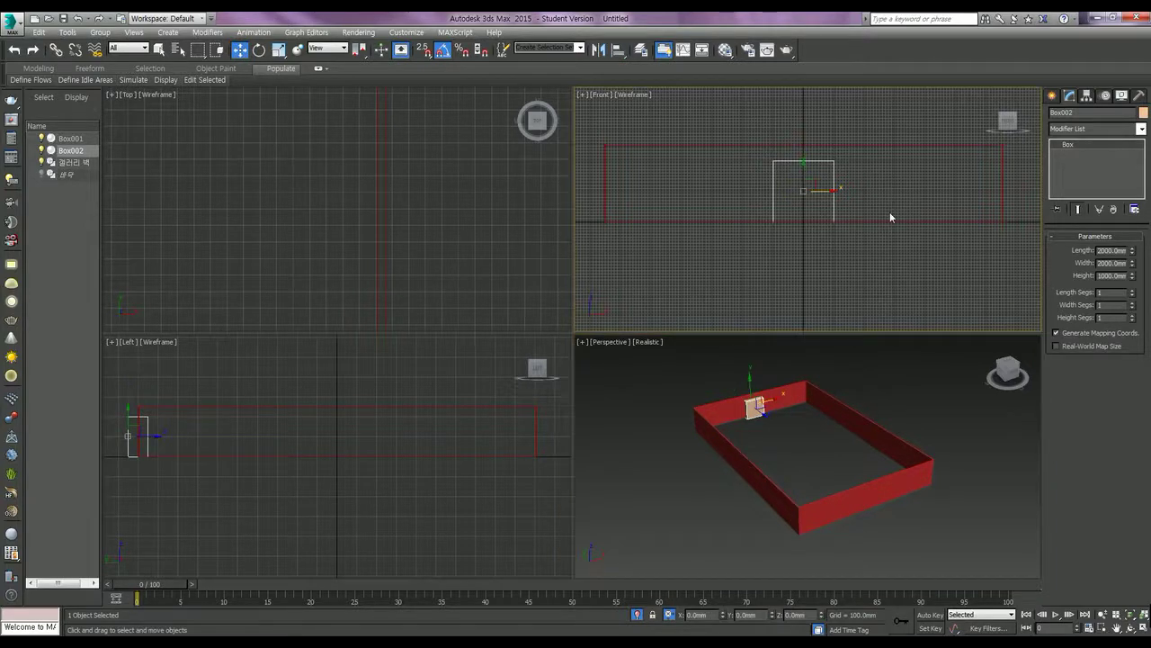
{"action": "key", "text": "alt+a"}
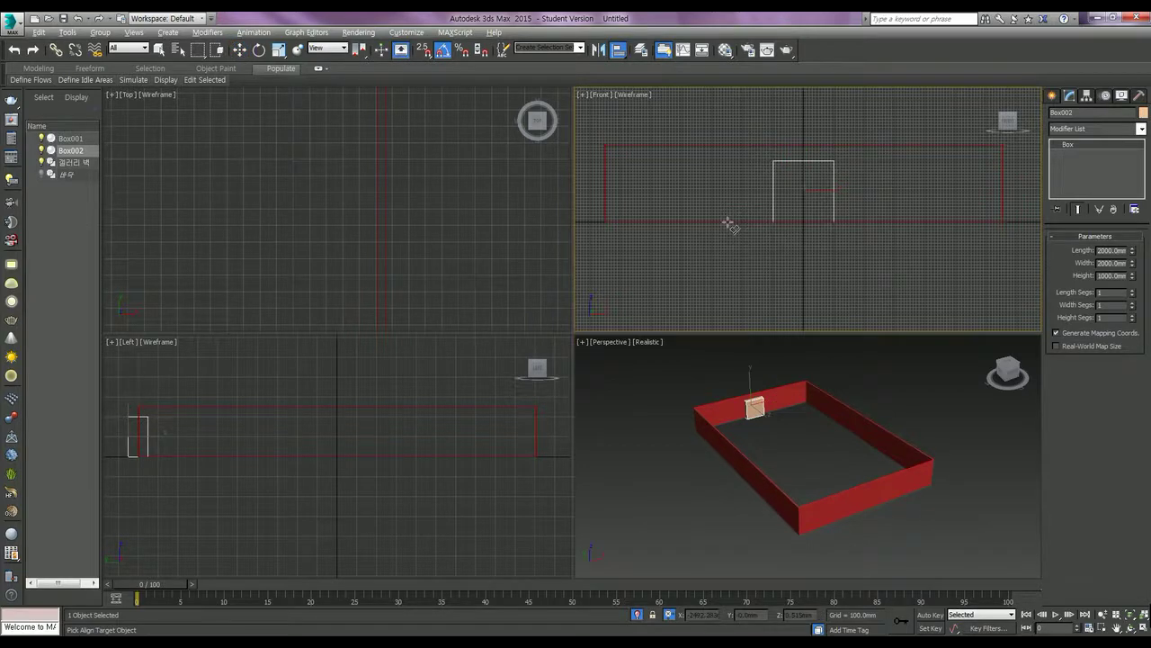
{"action": "left_click", "coordinate": [730, 223]}
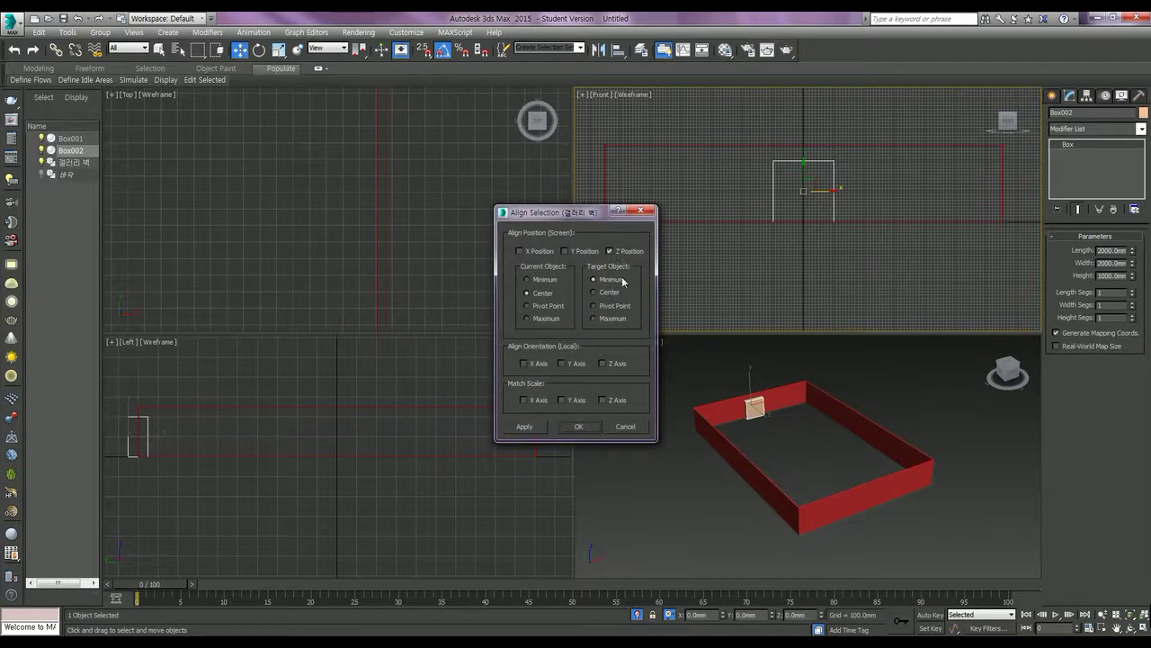
{"action": "left_click", "coordinate": [595, 317]}
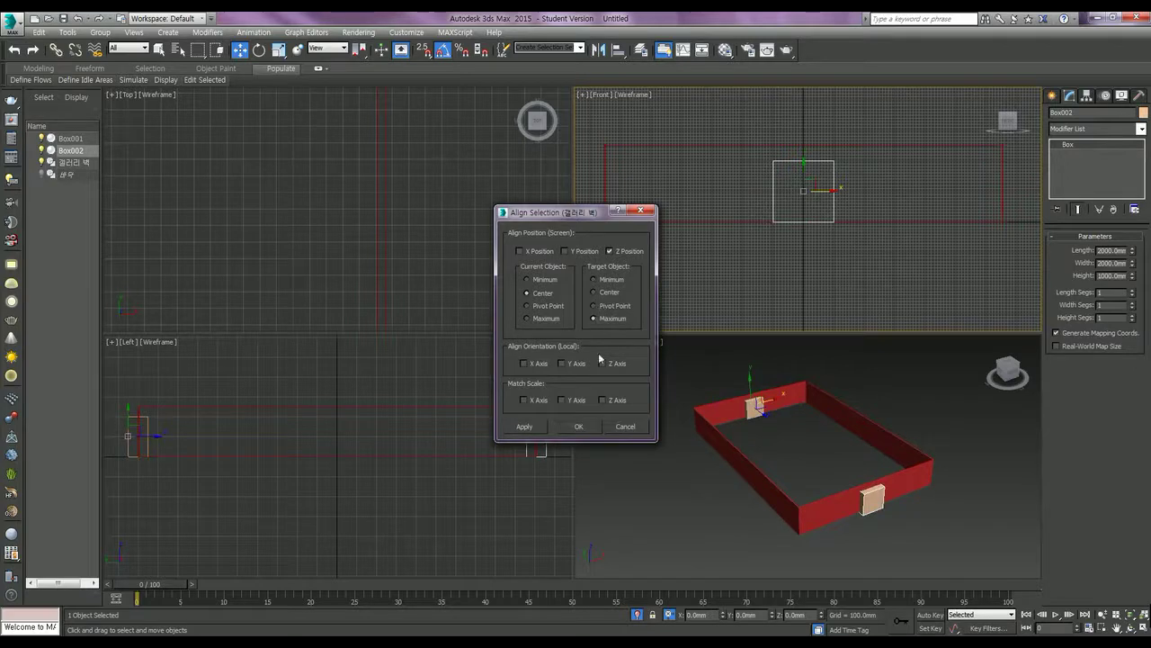
{"action": "left_click", "coordinate": [578, 426]}
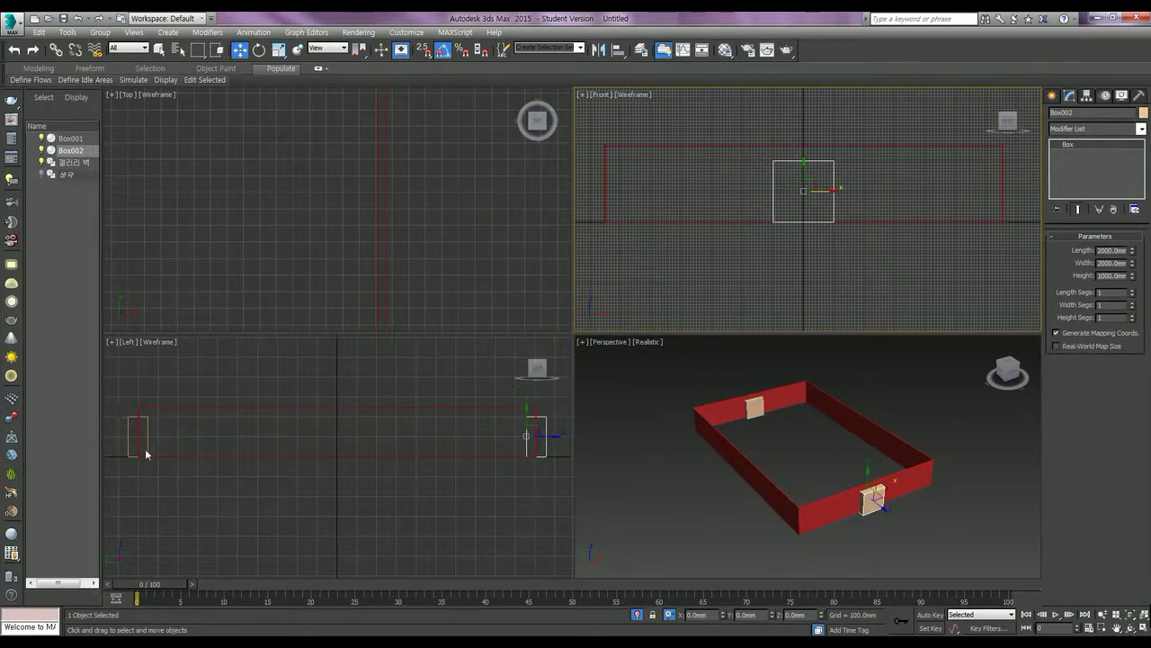
{"action": "right_click", "coordinate": [819, 440]}
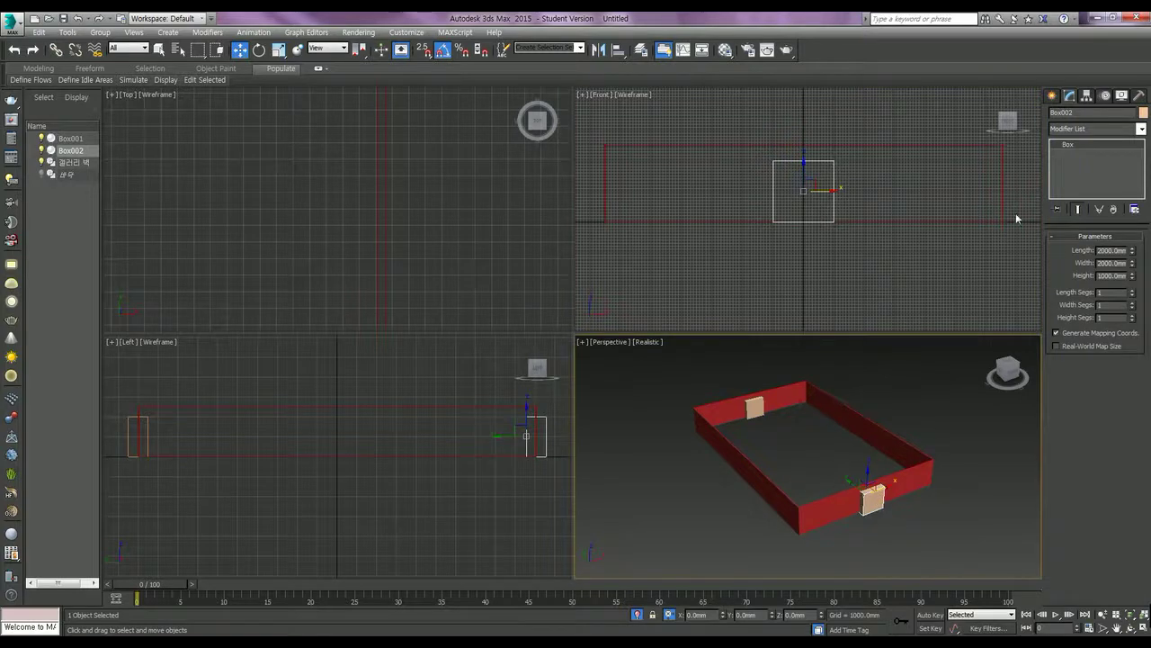
Create a Boolean Subtraction (B-A) with the gallery wall as operand B to cut the doorway.
{"action": "left_click", "coordinate": [1052, 97]}
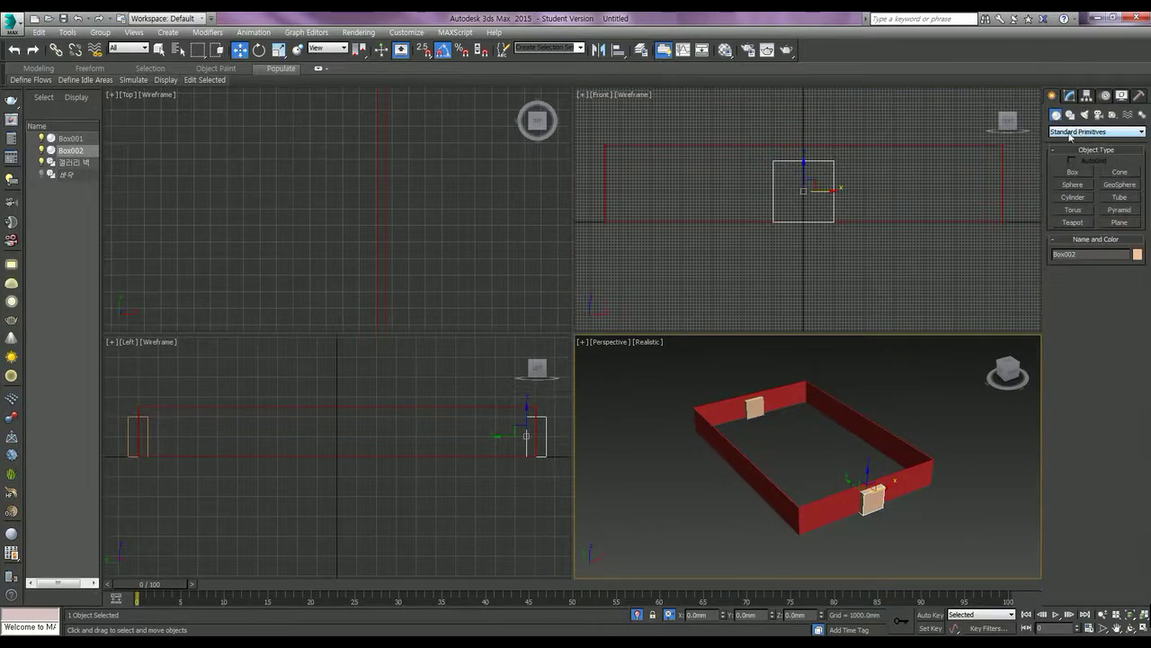
{"action": "left_click", "coordinate": [1066, 132]}
{"action": "left_click", "coordinate": [1071, 158]}
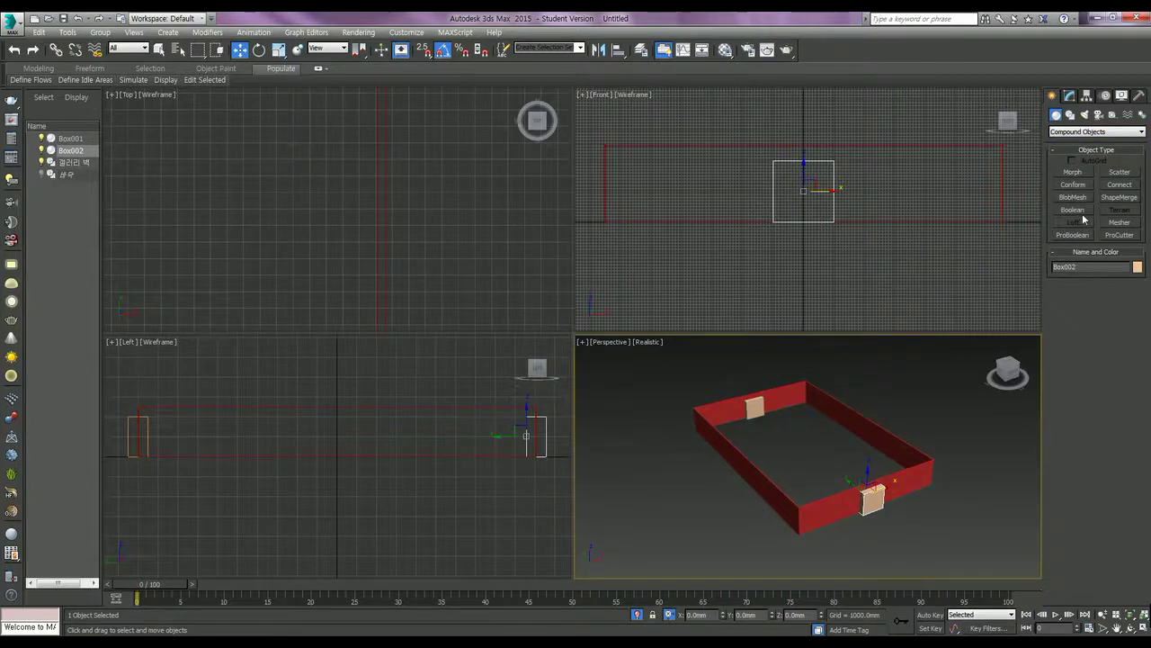
{"action": "left_click", "coordinate": [1080, 212]}
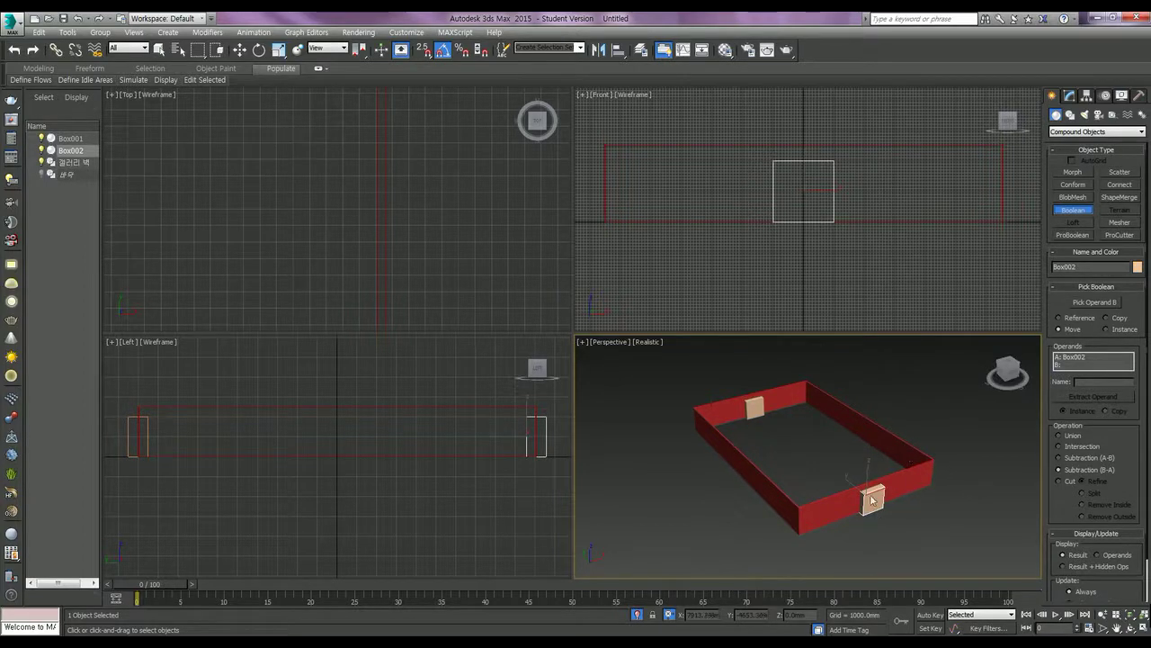
{"action": "left_click", "coordinate": [1059, 468]}
{"action": "left_click", "coordinate": [1097, 303]}
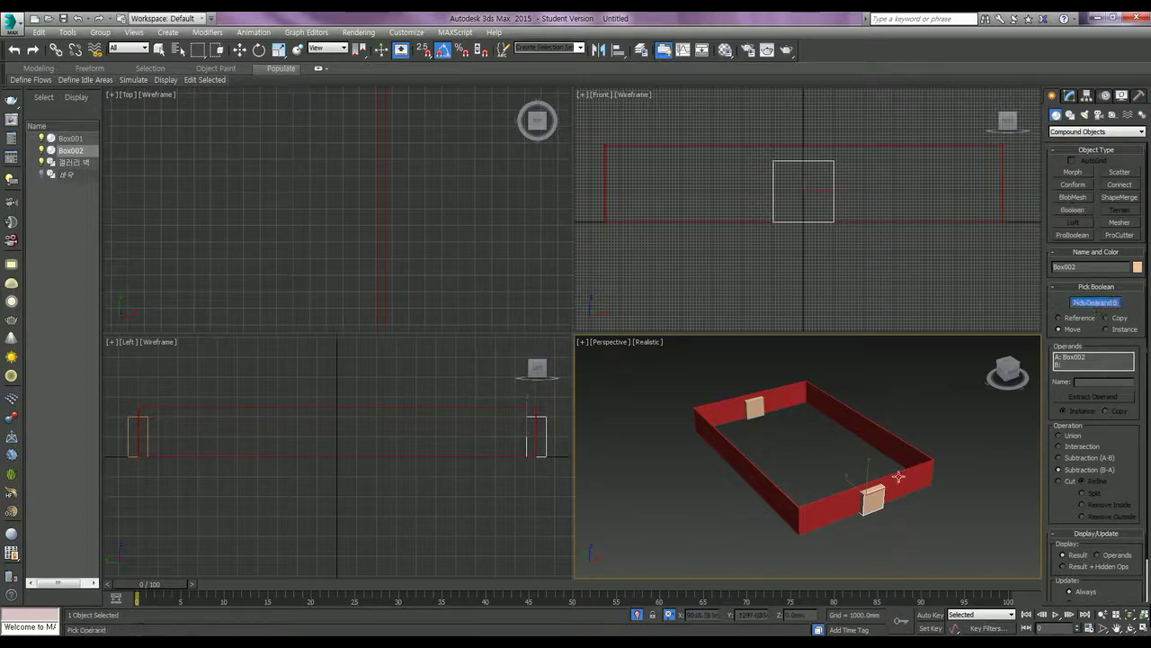
{"action": "left_click", "coordinate": [875, 500]}
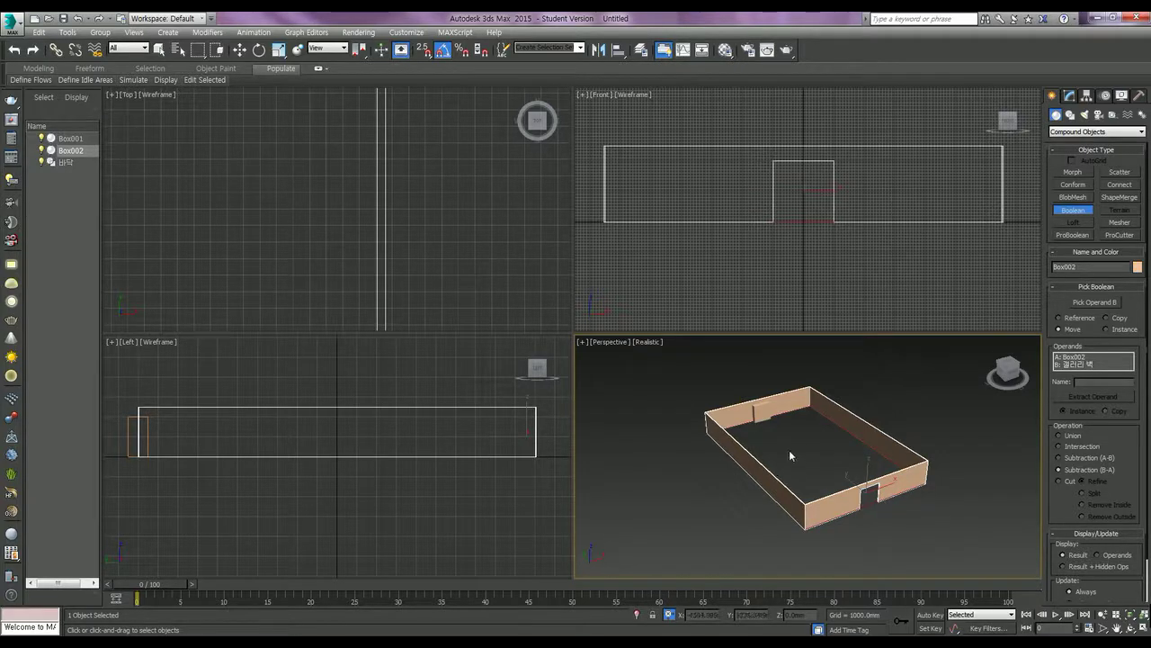
{"action": "key", "text": "w"}
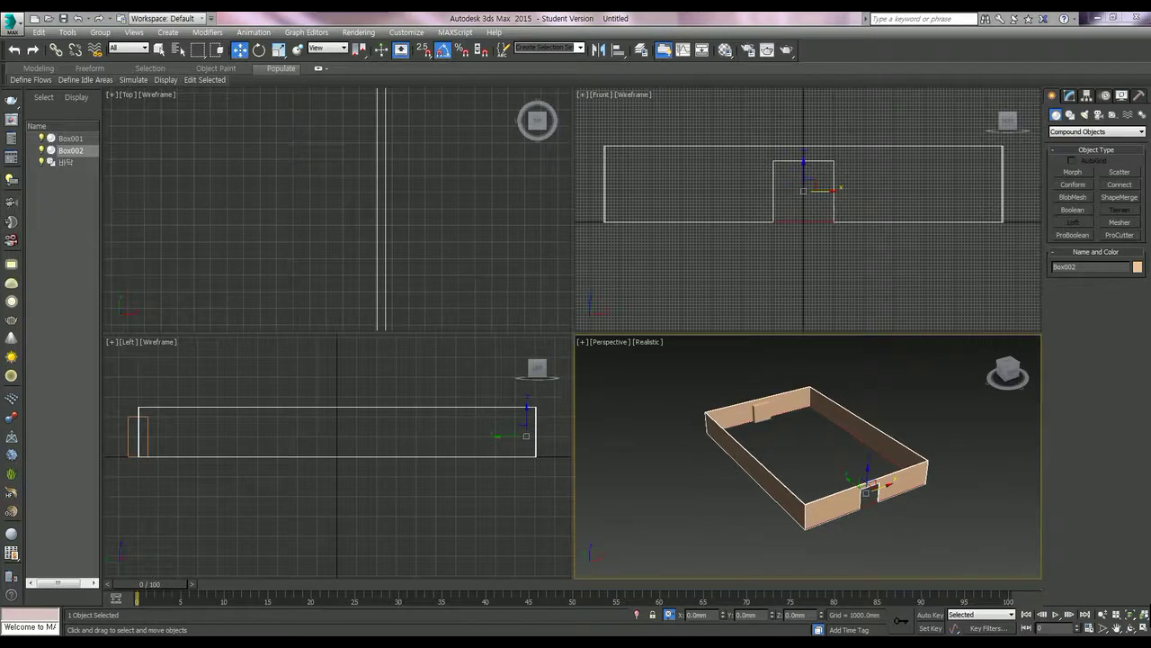
{"action": "key", "text": "alt+Tab"}
Write the Notepad reminder '마우스 오른쪽 버튼으로 불린 기능 비활성화해주세요' and move the window aside.
{"action": "type", "text": "akdn"}
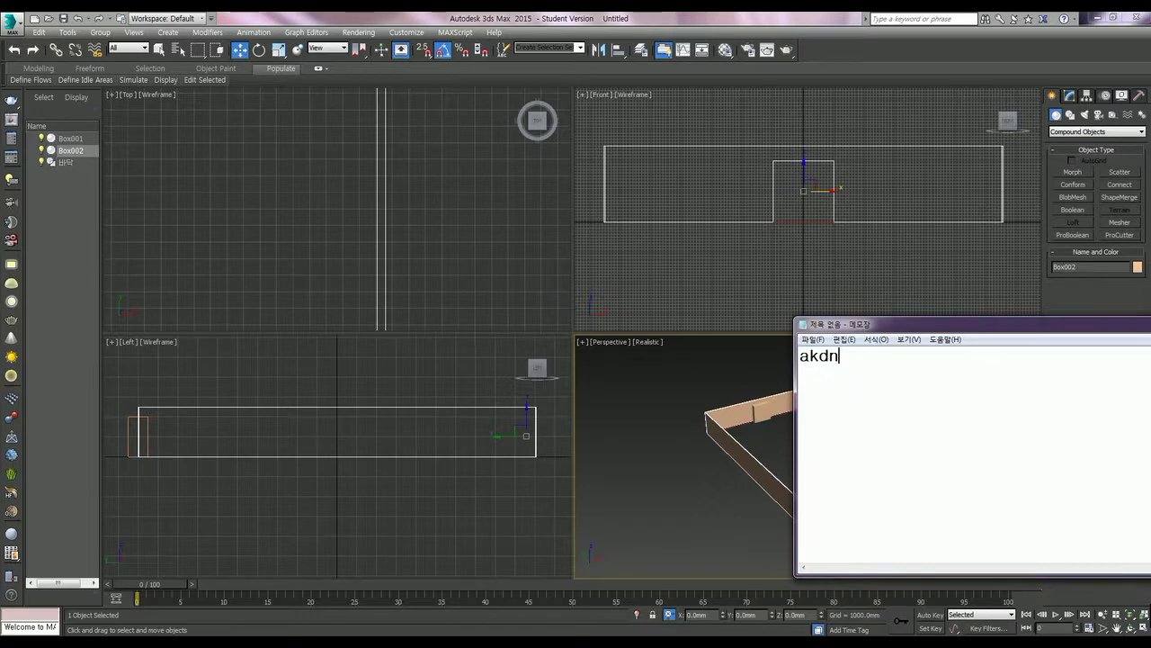
{"action": "key", "text": "ctrl+a"}
{"action": "type", "text": "마으스 오르"}
{"action": "key", "text": "BackSpace"}
{"action": "key", "text": "BackSpace"}
{"action": "key", "text": "BackSpace"}
{"action": "key", "text": "BackSpace"}
{"action": "key", "text": "BackSpace"}
{"action": "type", "text": "우스 오른쪽 버튼"}
{"action": "key", "text": "BackSpace"}
{"action": "key", "text": "BackSpace"}
{"action": "type", "text": "튼으로"}
{"action": "key", "text": "Return"}
{"action": "type", "text": "비"}
{"action": "key", "text": "BackSpace"}
{"action": "type", "text": "불린 기능 ㅂ비활성화해주세요"}
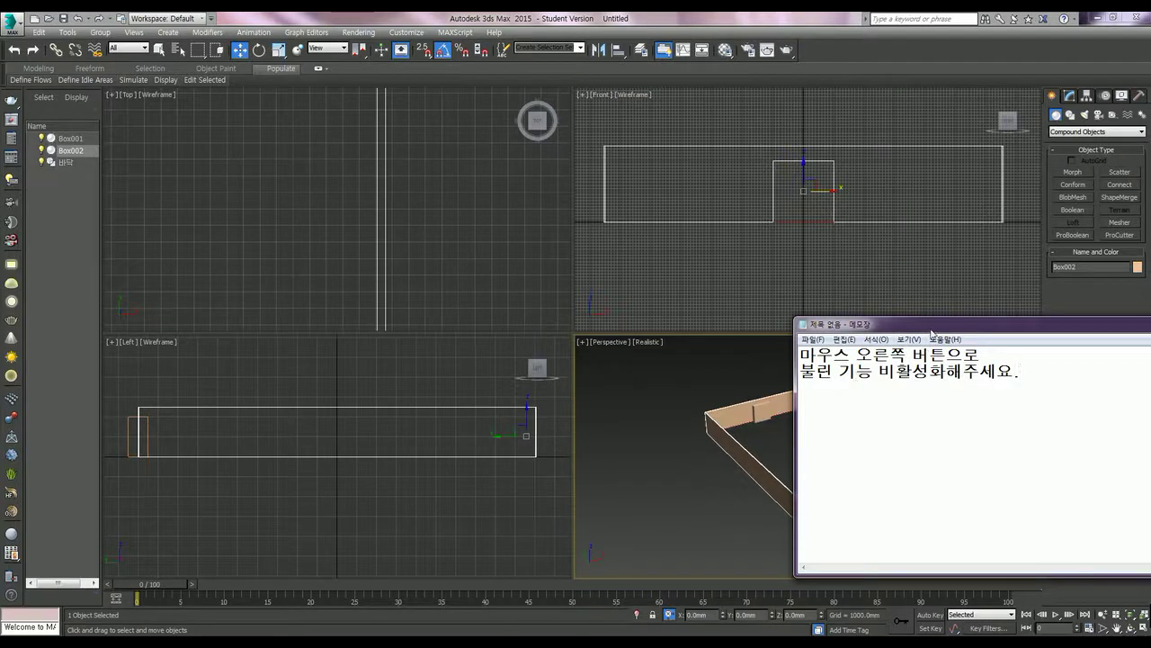
{"action": "left_click_drag", "start_coordinate": [934, 329], "coordinate": [1090, 343]}
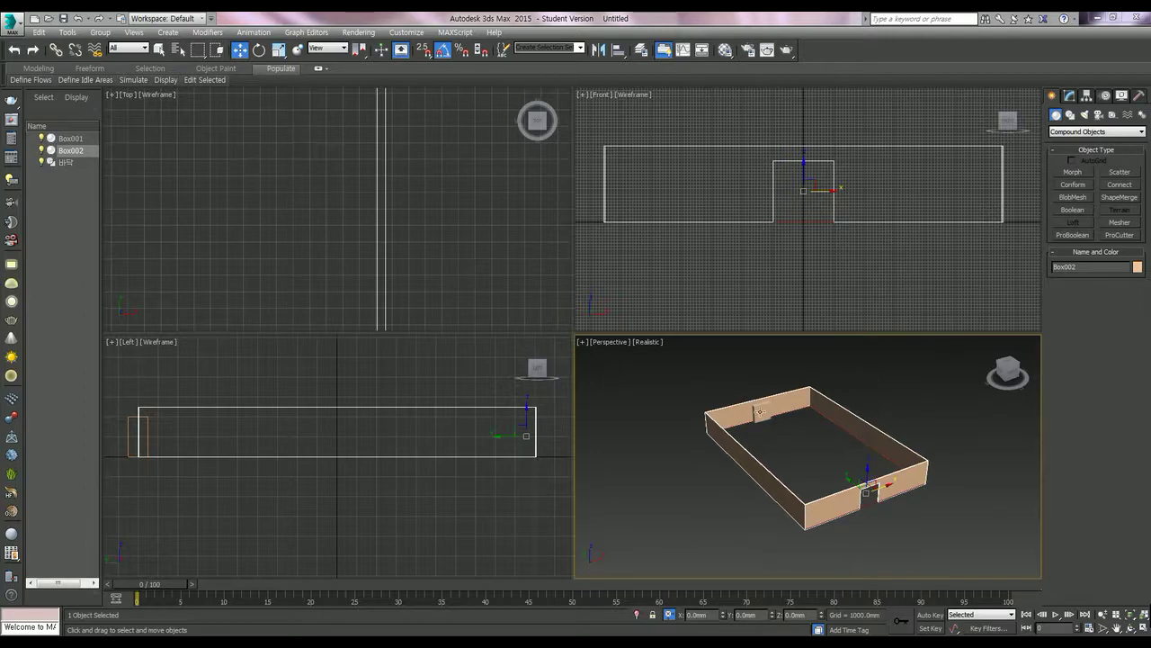
Boolean-subtract Box002 from Box001 for the far-wall opening, then return to the Move tool.
{"action": "left_click", "coordinate": [760, 412]}
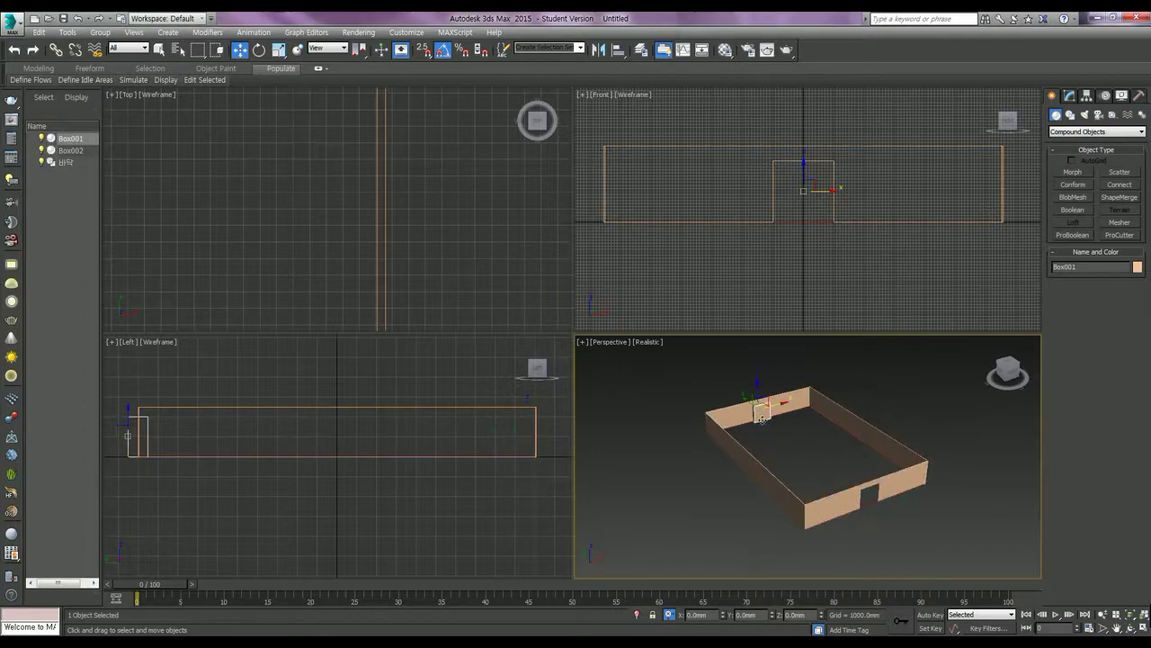
{"action": "left_click", "coordinate": [1081, 210]}
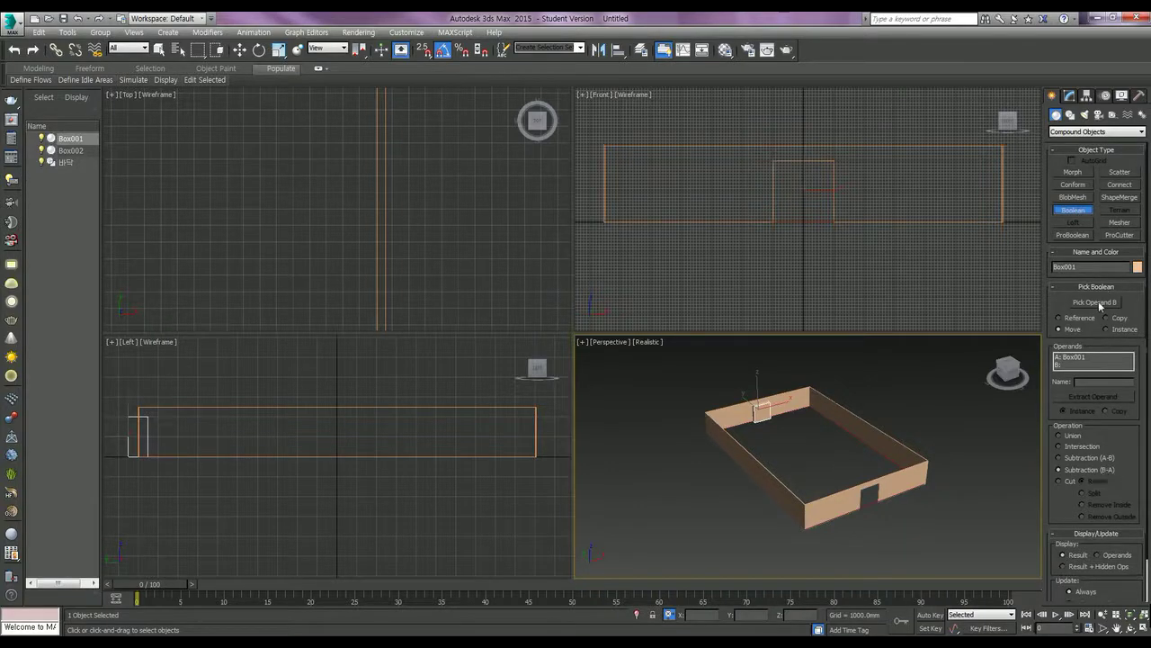
{"action": "left_click", "coordinate": [1095, 302]}
{"action": "left_click", "coordinate": [797, 392]}
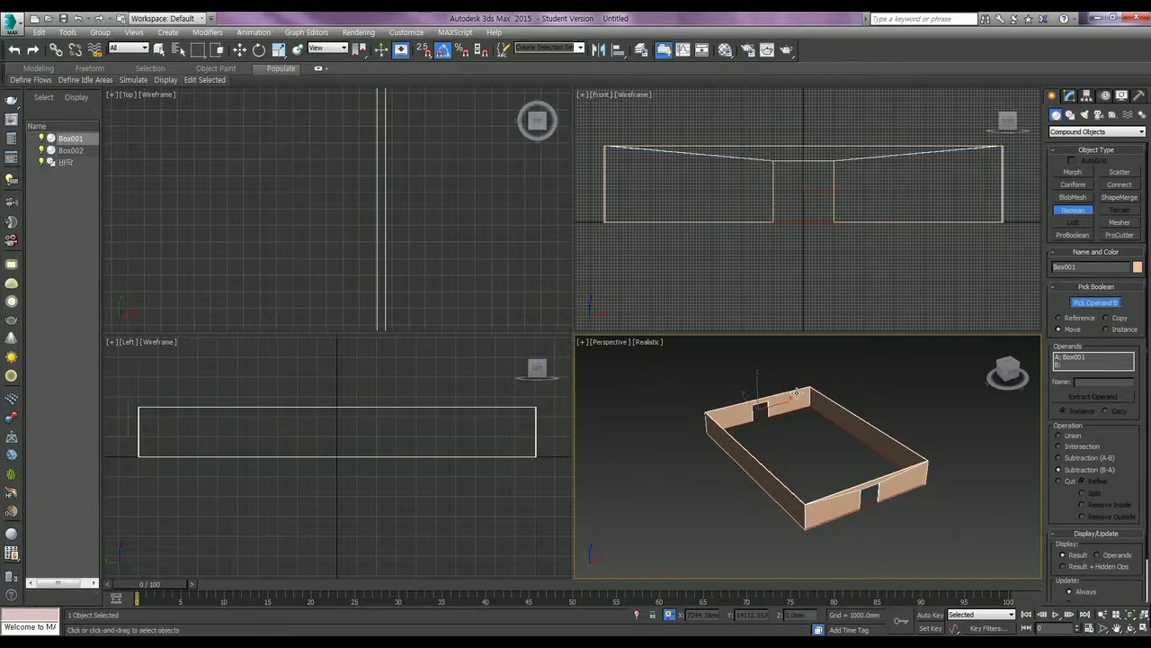
{"action": "right_click", "coordinate": [819, 236]}
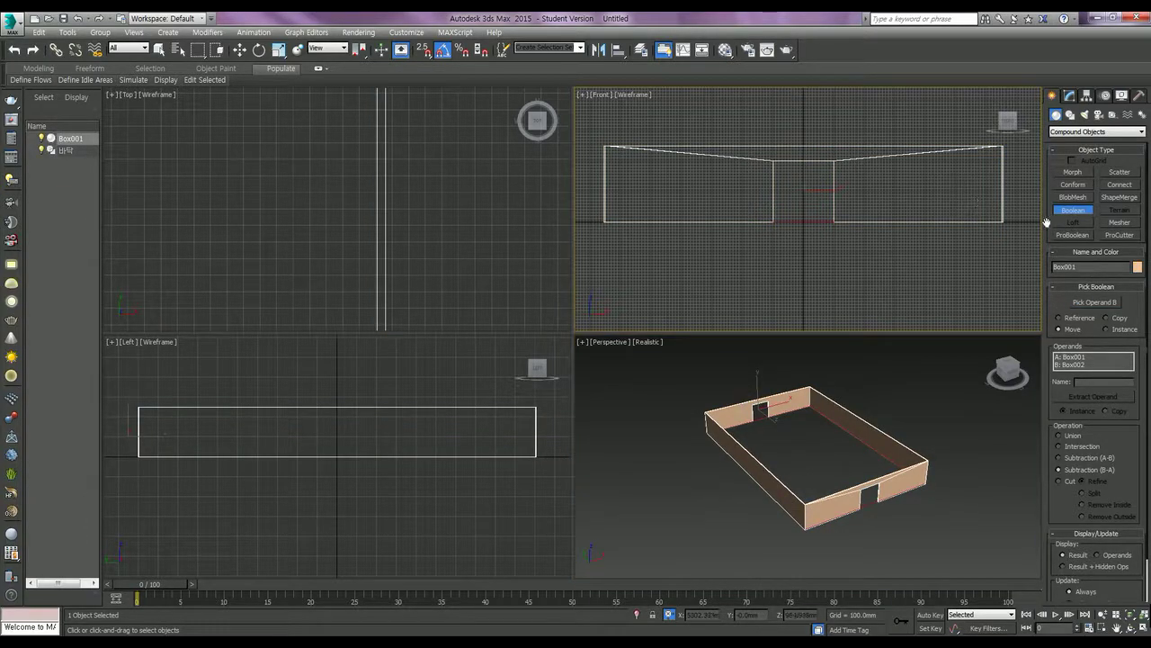
{"action": "key", "text": "w"}
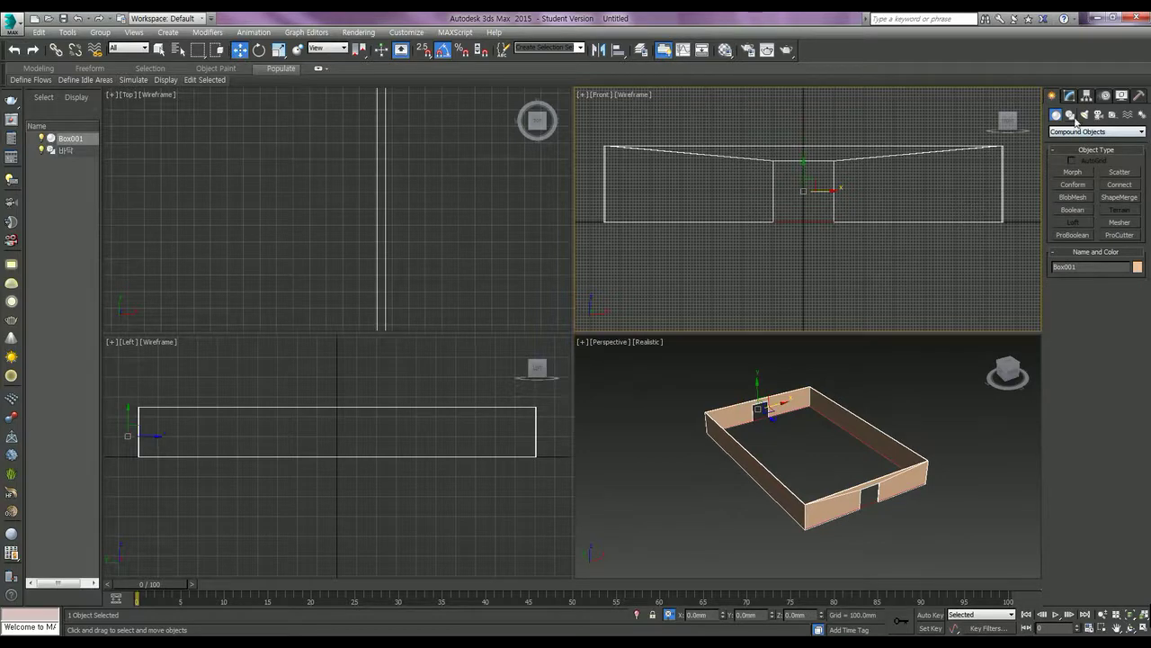
Convert the Box001 walls to an Editable Poly.
{"action": "right_click", "coordinate": [909, 477]}
{"action": "right_click", "coordinate": [906, 461]}
{"action": "mouse_move", "coordinate": [953, 573]}
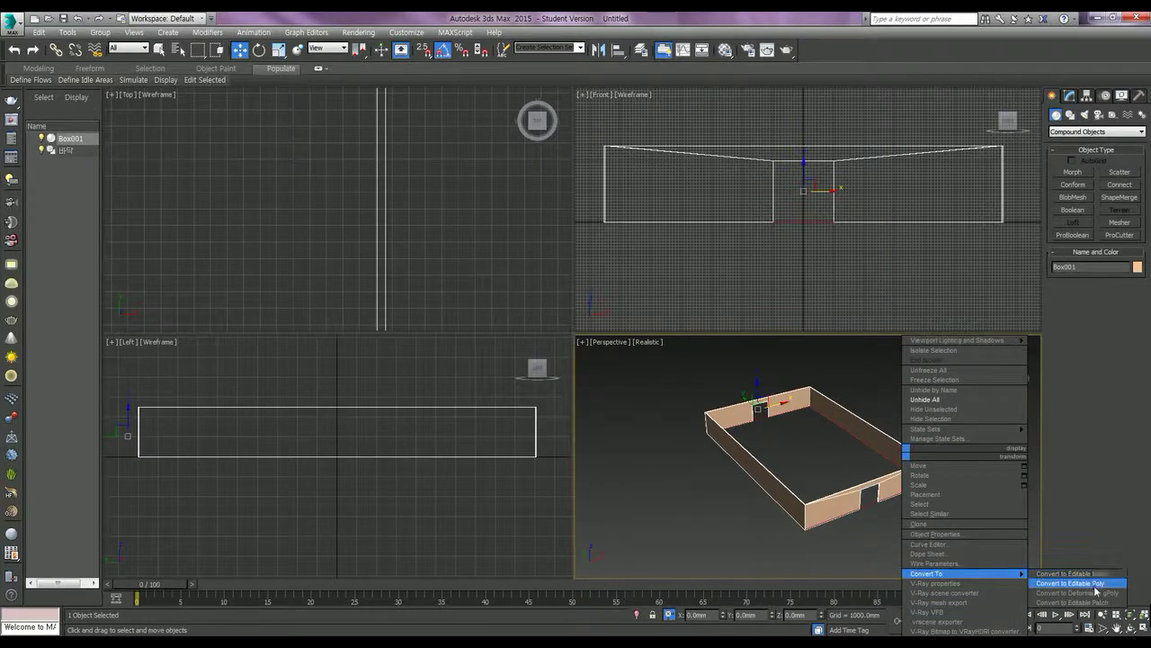
{"action": "left_click", "coordinate": [1080, 583]}
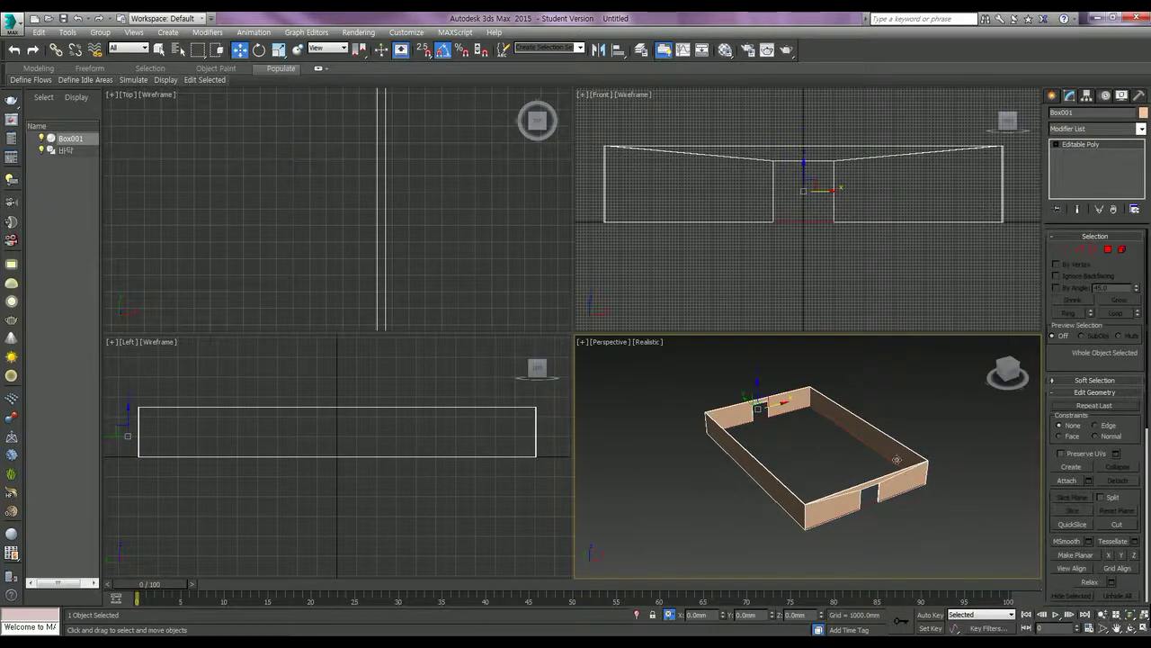
Select the left and right slanted top edges in Edge mode and remove them.
{"action": "left_click", "coordinate": [1079, 250]}
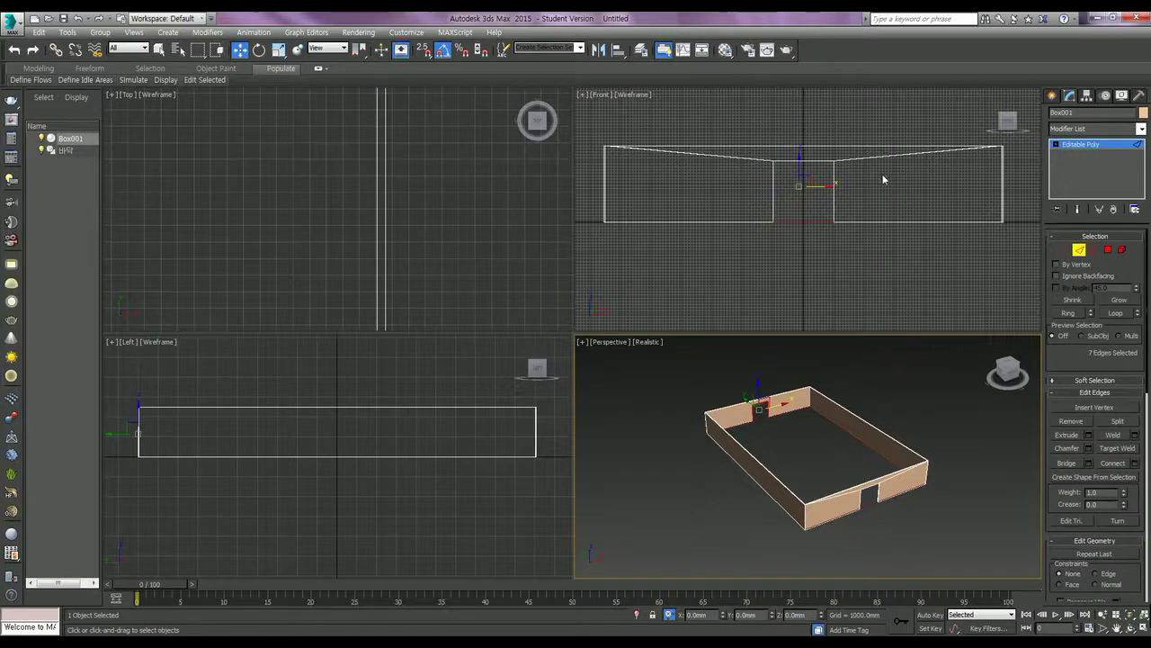
{"action": "left_click", "coordinate": [853, 161]}
{"action": "left_click", "coordinate": [729, 156], "text": "ctrl"}
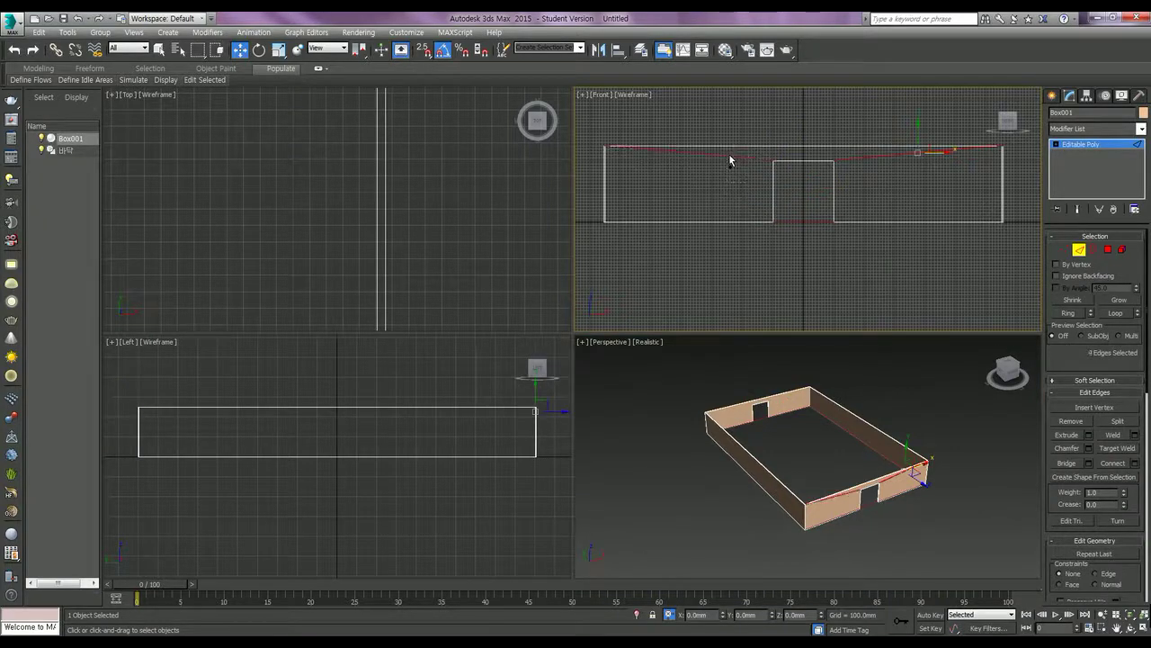
{"action": "left_click", "coordinate": [857, 209]}
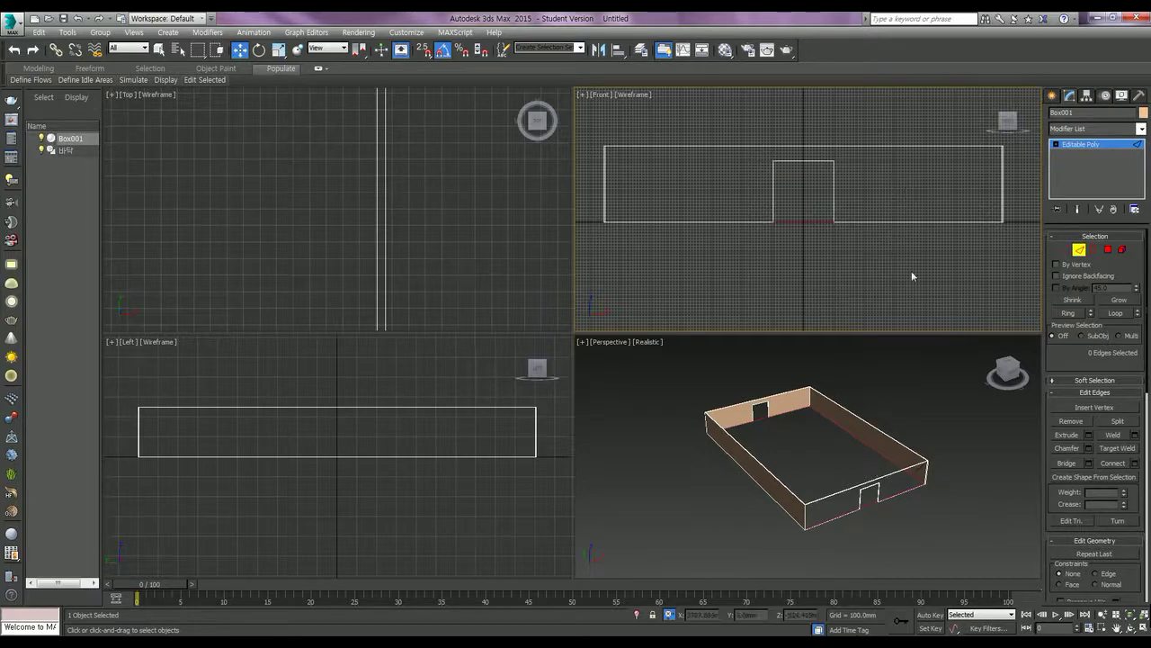
Cap the open border around the door notch in Border mode.
{"action": "mouse_move", "coordinate": [876, 493]}
{"action": "middle_mouse_down", "text": "alt"}
{"action": "mouse_move", "coordinate": [845, 462]}
{"action": "mouse_move", "coordinate": [837, 485]}
{"action": "mouse_move", "coordinate": [877, 473]}
{"action": "mouse_move", "coordinate": [762, 354]}
{"action": "middle_mouse_up", "text": "alt"}
{"action": "scroll", "coordinate": [834, 478], "scroll_direction": "up", "scroll_amount": 5}
{"action": "scroll", "coordinate": [863, 449], "scroll_direction": "down", "scroll_amount": 3}
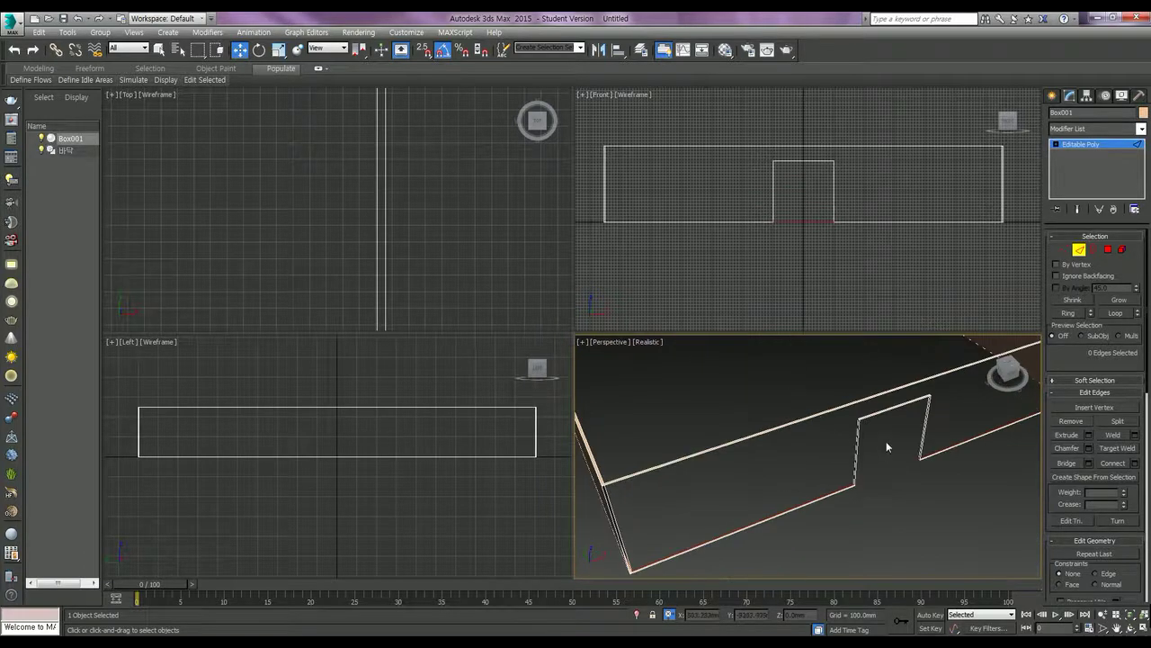
{"action": "left_click", "coordinate": [1094, 250]}
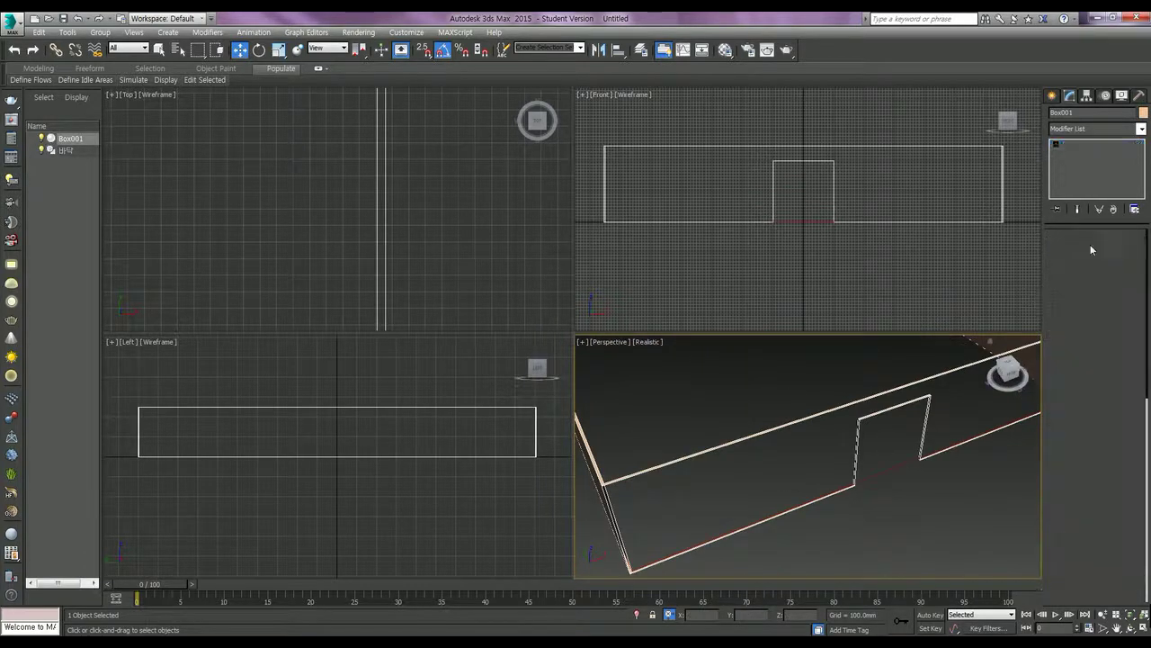
{"action": "left_click", "coordinate": [929, 402]}
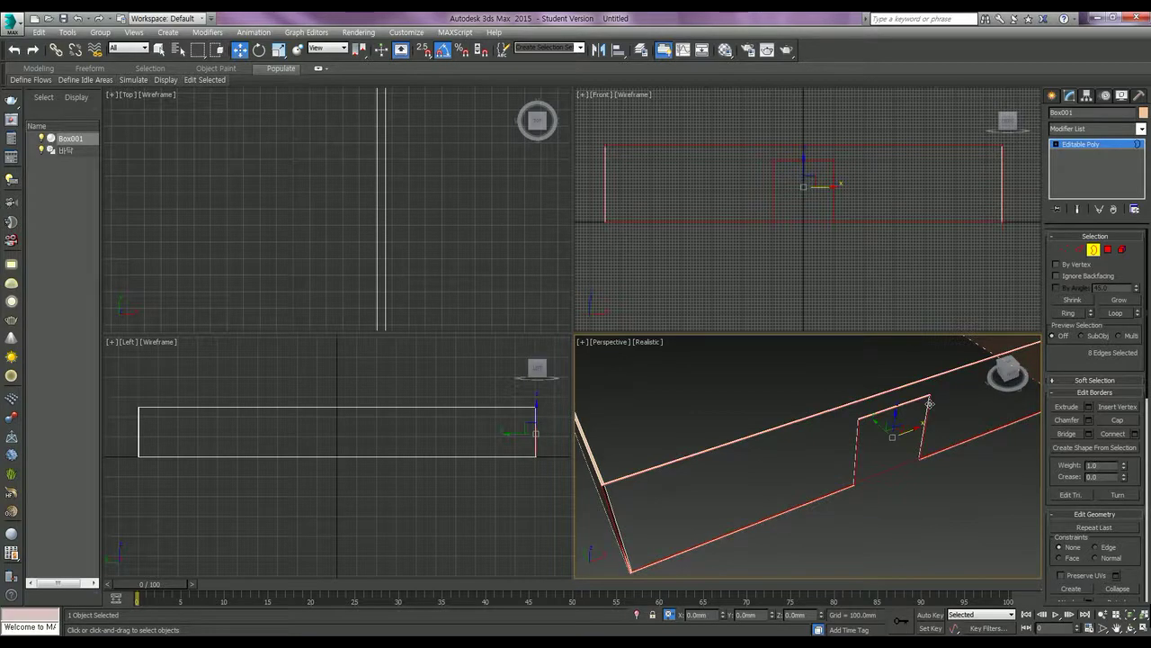
{"action": "left_click", "coordinate": [1124, 420]}
{"action": "mouse_move", "coordinate": [959, 426]}
{"action": "middle_mouse_down", "text": "alt"}
{"action": "mouse_move", "coordinate": [830, 446]}
{"action": "mouse_move", "coordinate": [918, 455]}
{"action": "mouse_move", "coordinate": [915, 436]}
{"action": "middle_mouse_up", "text": "alt"}
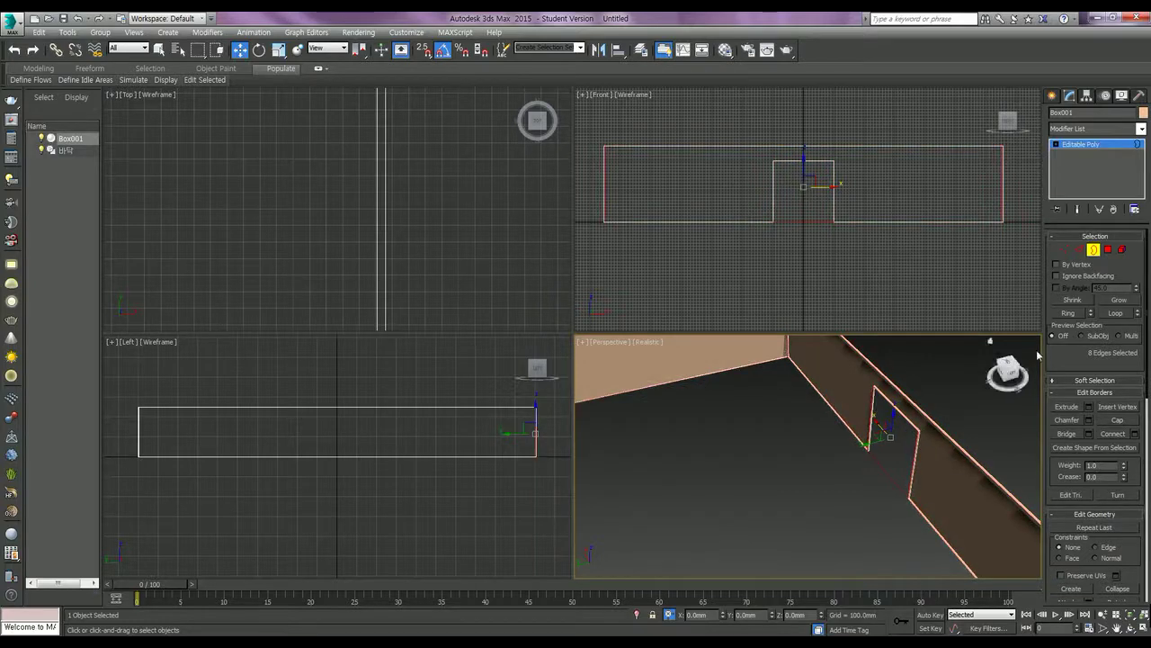
{"action": "left_click", "coordinate": [1118, 421]}
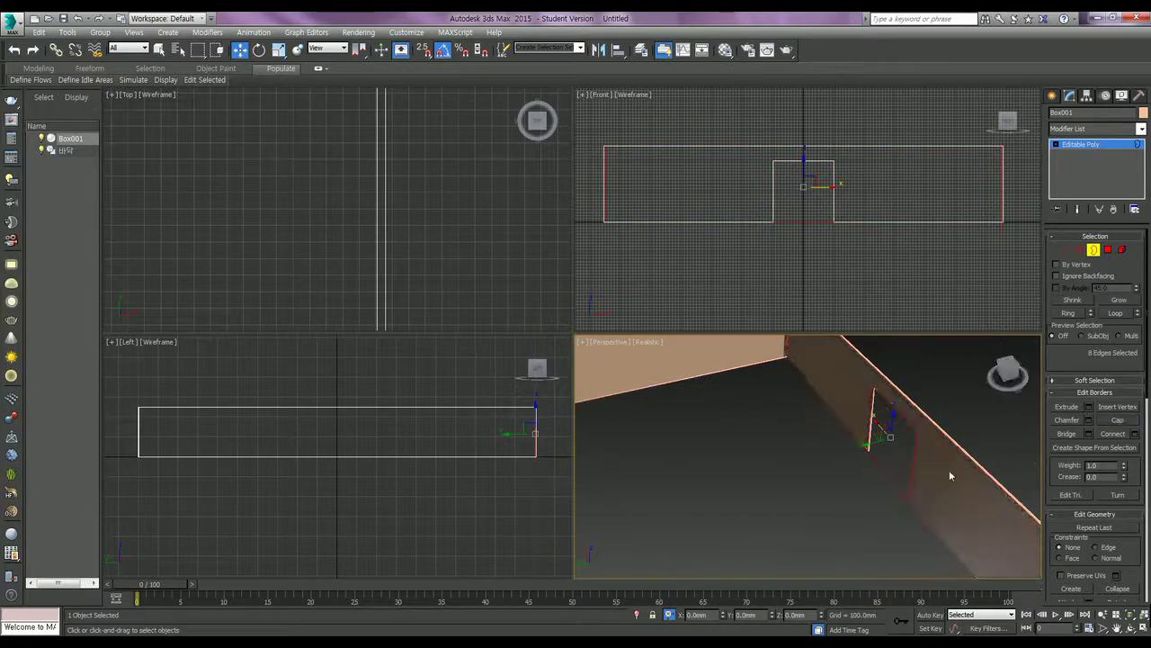
Orbit and zoom around the room to check the capped walls.
{"action": "middle_click_drag", "start_coordinate": [699, 479], "coordinate": [802, 469], "text": "alt"}
{"action": "scroll", "coordinate": [797, 469], "scroll_direction": "down", "scroll_amount": 3}
{"action": "scroll", "coordinate": [796, 469], "scroll_direction": "down", "scroll_amount": 3}
{"action": "mouse_move", "coordinate": [693, 494]}
{"action": "middle_mouse_down", "text": "alt"}
{"action": "mouse_move", "coordinate": [860, 458]}
{"action": "mouse_move", "coordinate": [817, 488]}
{"action": "mouse_move", "coordinate": [831, 471]}
{"action": "mouse_move", "coordinate": [962, 477]}
{"action": "mouse_move", "coordinate": [858, 472]}
{"action": "mouse_move", "coordinate": [778, 442]}
{"action": "mouse_move", "coordinate": [797, 375]}
{"action": "middle_mouse_up", "text": "alt"}
{"action": "scroll", "coordinate": [882, 470], "scroll_direction": "up", "scroll_amount": 4}
{"action": "scroll", "coordinate": [761, 503], "scroll_direction": "down", "scroll_amount": 3}
{"action": "scroll", "coordinate": [700, 452], "scroll_direction": "up", "scroll_amount": 4}
{"action": "mouse_move", "coordinate": [893, 492]}
{"action": "middle_mouse_down", "text": "alt"}
{"action": "mouse_move", "coordinate": [963, 513]}
{"action": "mouse_move", "coordinate": [1003, 502]}
{"action": "middle_mouse_up", "text": "alt"}
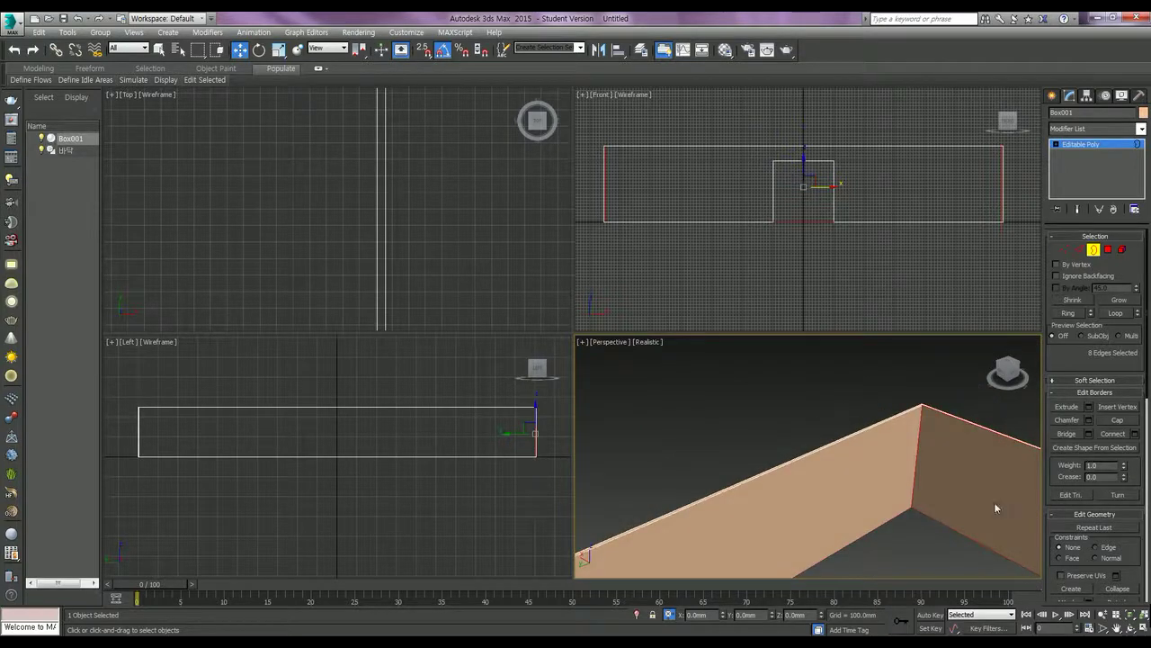
{"action": "mouse_move", "coordinate": [884, 523]}
{"action": "middle_mouse_down", "text": "alt"}
{"action": "mouse_move", "coordinate": [784, 474]}
{"action": "mouse_move", "coordinate": [788, 491]}
{"action": "mouse_move", "coordinate": [732, 499]}
{"action": "mouse_move", "coordinate": [816, 481]}
{"action": "mouse_move", "coordinate": [821, 505]}
{"action": "middle_mouse_up", "text": "alt"}
{"action": "scroll", "coordinate": [807, 451], "scroll_direction": "down", "scroll_amount": 5}
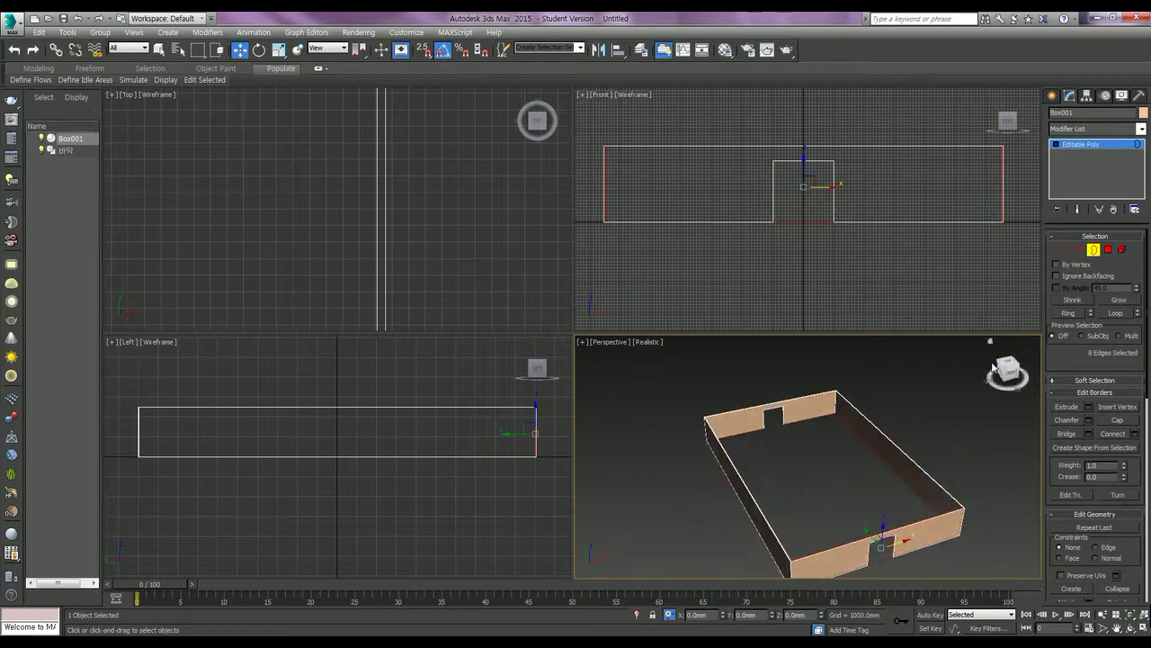
Exit sub-object editing and select the 바닥 floor rectangle.
{"action": "left_click", "coordinate": [1094, 255]}
{"action": "left_click", "coordinate": [792, 486]}
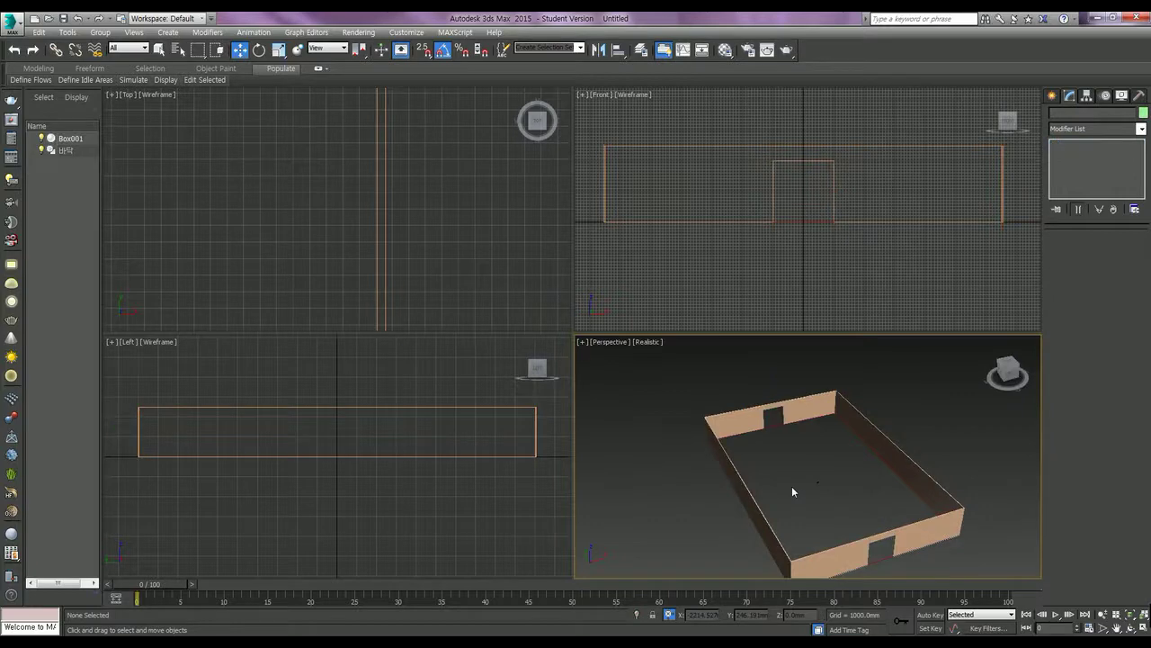
{"action": "left_click", "coordinate": [777, 422]}
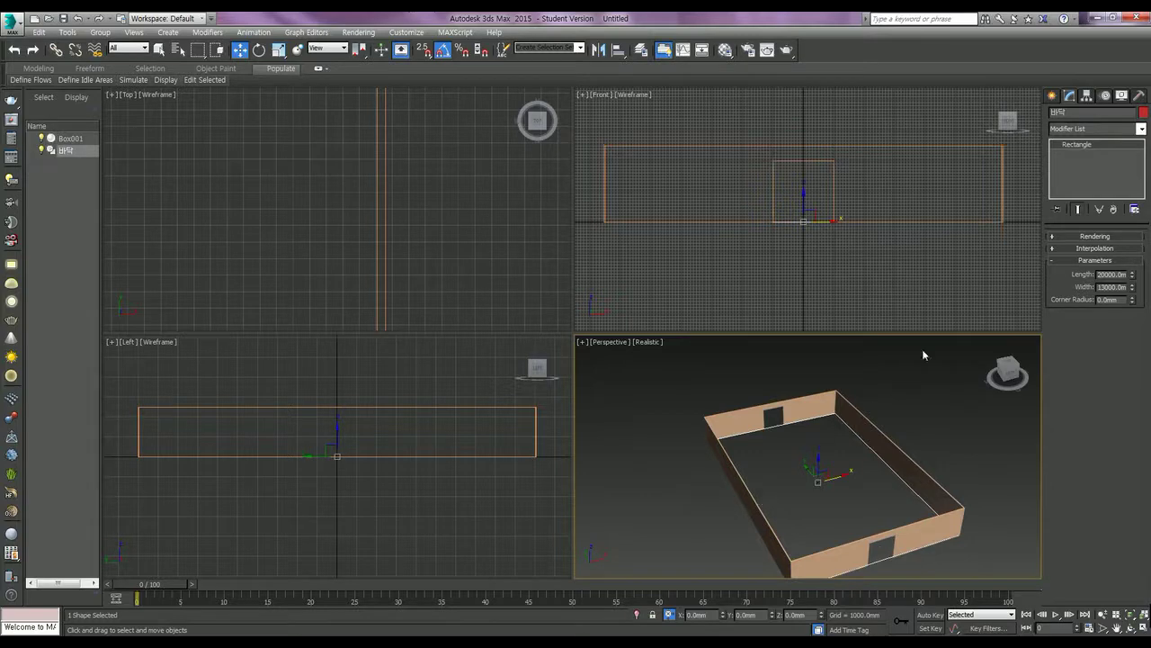
Convert the 바닥 floor to Editable Poly and select its polygon.
{"action": "right_click", "coordinate": [804, 418]}
{"action": "mouse_move", "coordinate": [864, 536]}
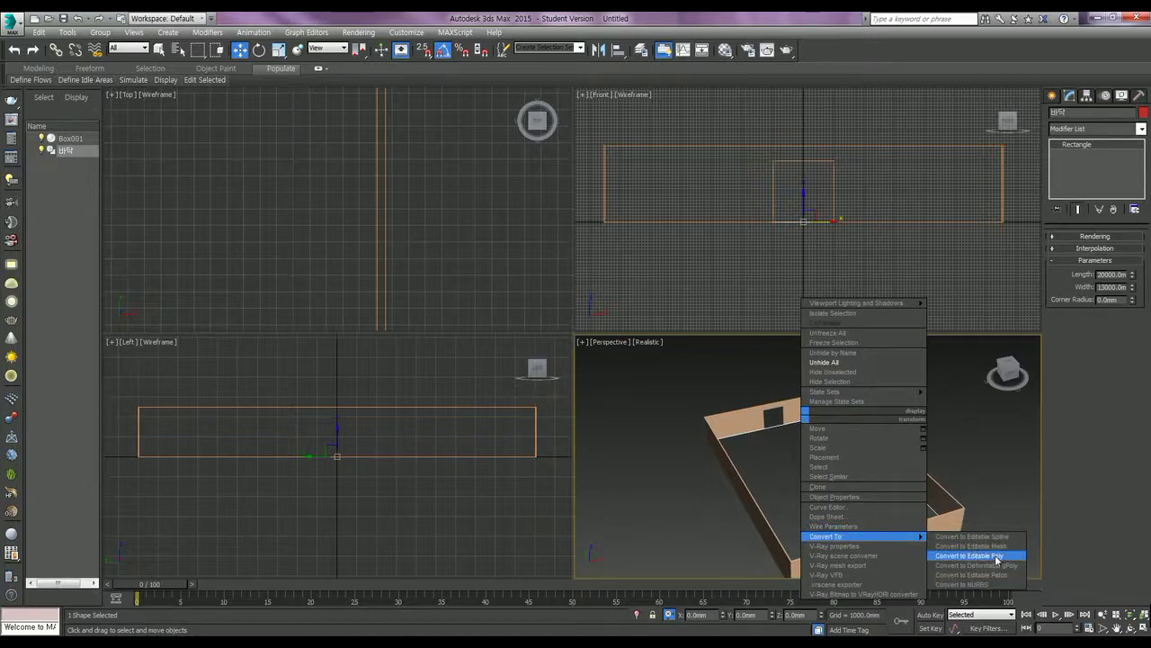
{"action": "left_click", "coordinate": [989, 556]}
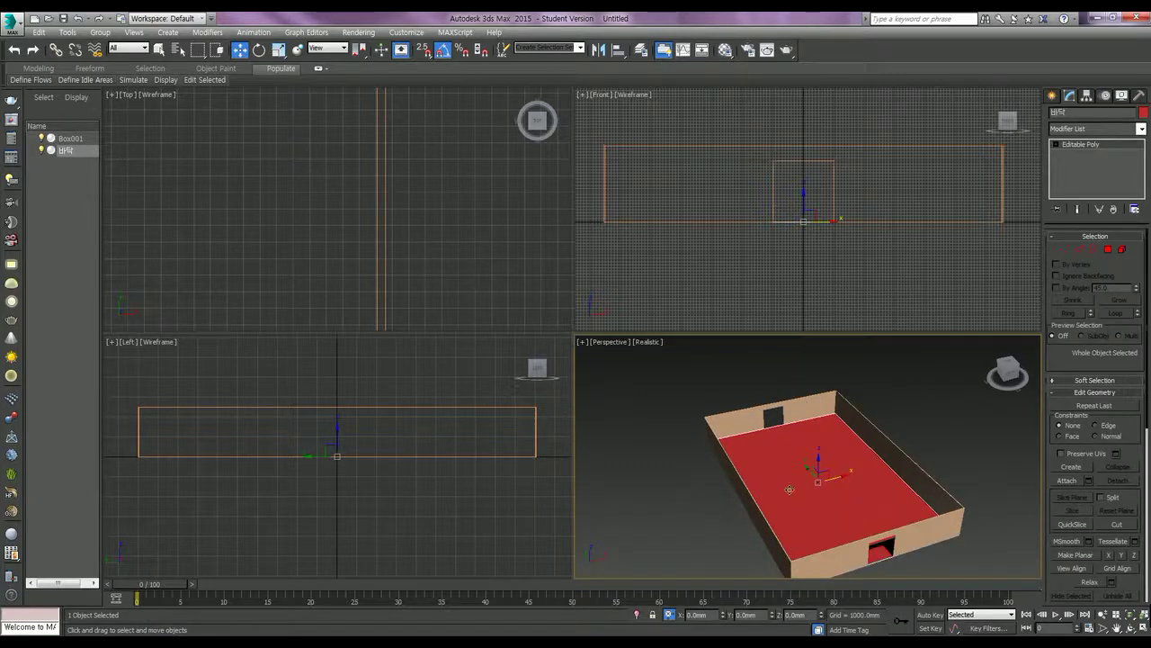
{"action": "left_click", "coordinate": [1108, 250]}
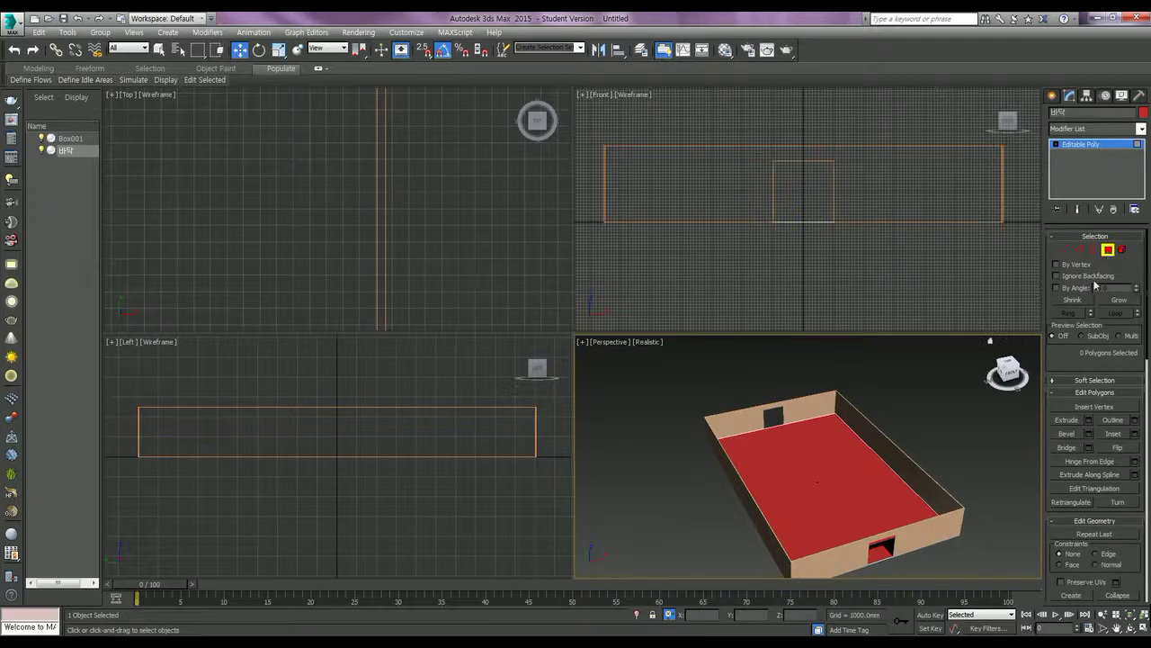
{"action": "left_click", "coordinate": [807, 479]}
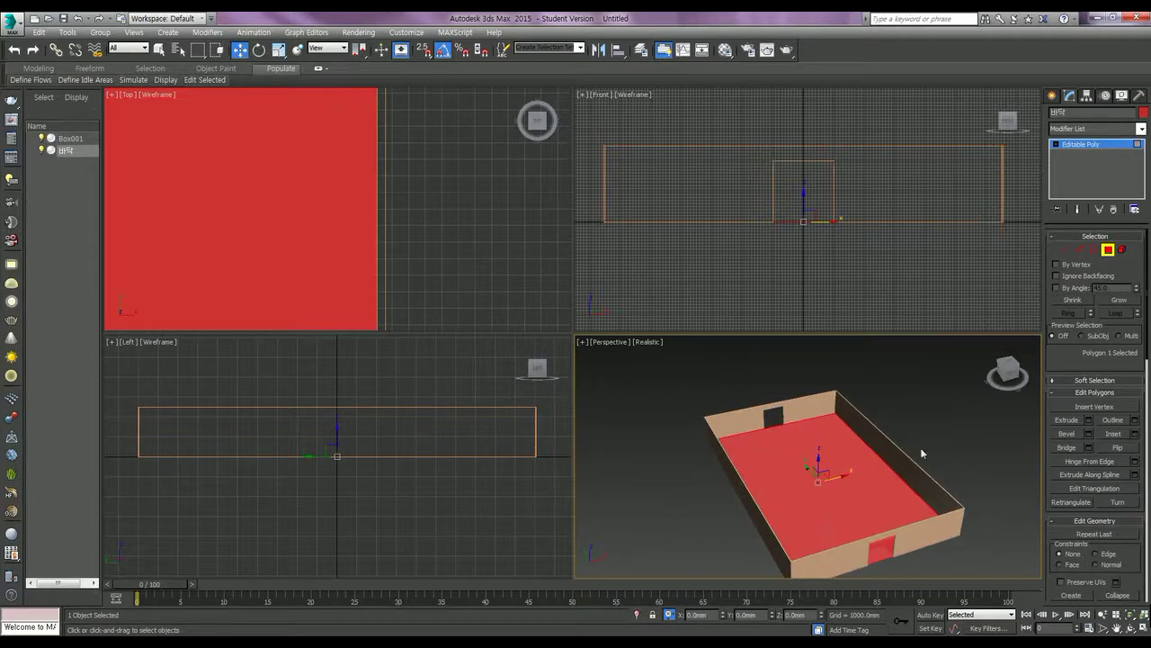
Extrude the floor polygon with a height of -30.
{"action": "left_click", "coordinate": [1089, 419]}
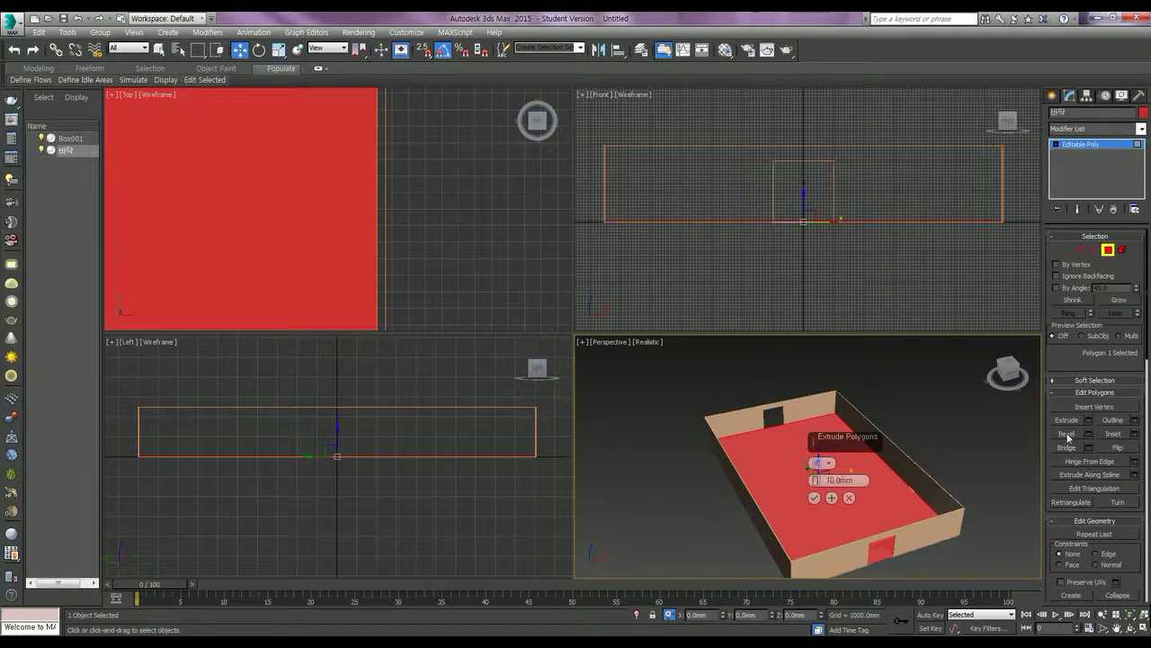
{"action": "double_click", "coordinate": [840, 480]}
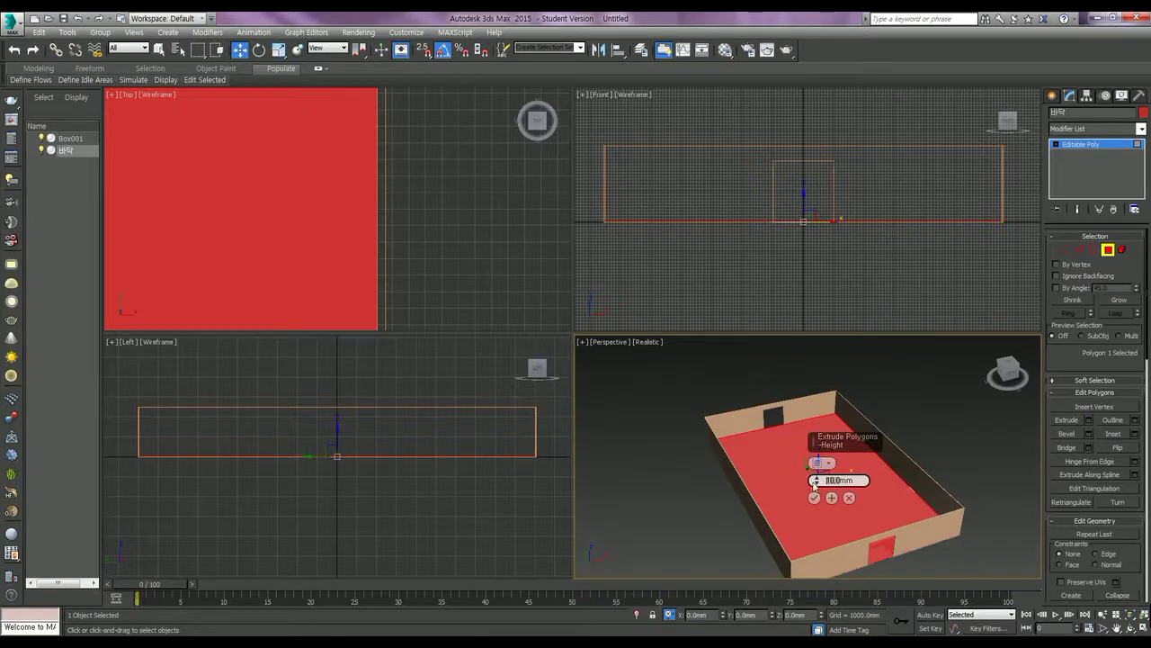
{"action": "type", "text": "-30"}
{"action": "key", "text": "Return"}
{"action": "left_click", "coordinate": [815, 499]}
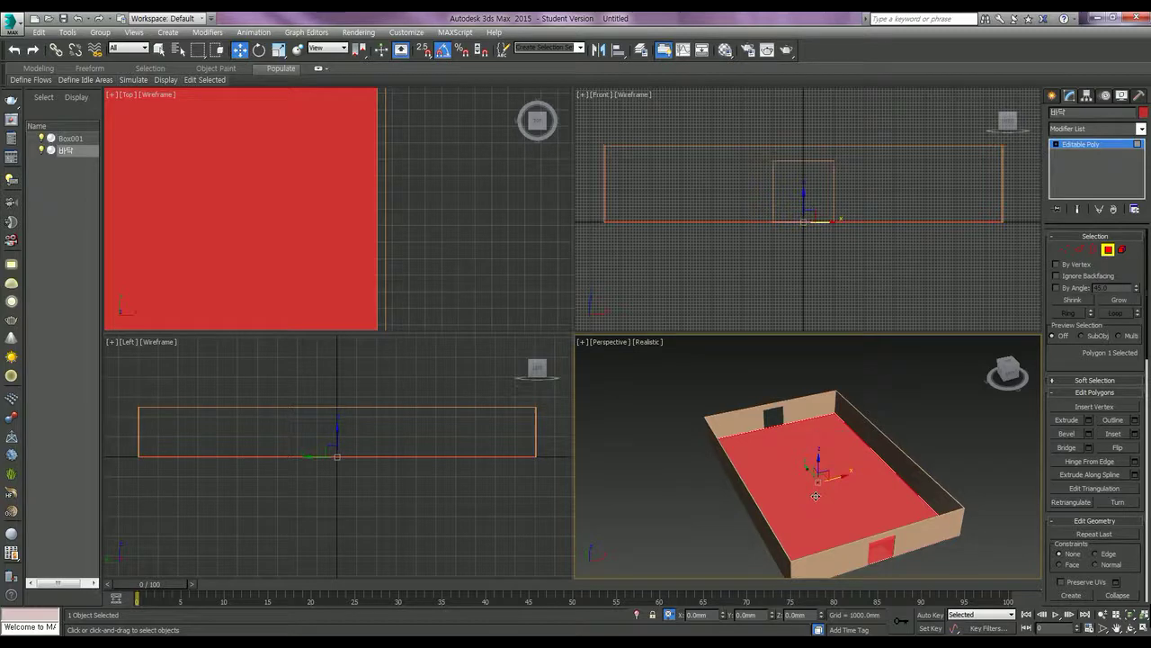
Pan the Front view to the floor corner and switch to Vertex level.
{"action": "scroll", "coordinate": [784, 266], "scroll_direction": "up", "scroll_amount": 3}
{"action": "scroll", "coordinate": [681, 236], "scroll_direction": "up", "scroll_amount": 3}
{"action": "scroll", "coordinate": [666, 238], "scroll_direction": "up", "scroll_amount": 3}
{"action": "scroll", "coordinate": [745, 194], "scroll_direction": "up", "scroll_amount": 1}
{"action": "mouse_move", "coordinate": [668, 206]}
{"action": "middle_mouse_down"}
{"action": "mouse_move", "coordinate": [702, 233]}
{"action": "mouse_move", "coordinate": [781, 241]}
{"action": "middle_mouse_up"}
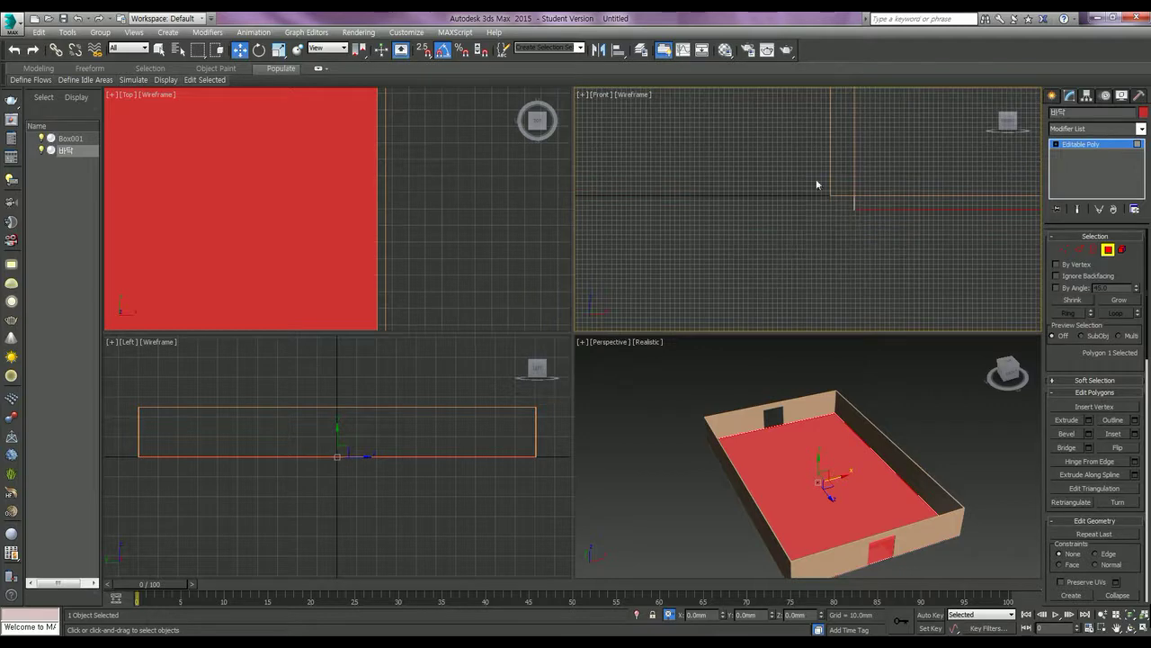
{"action": "middle_click_drag", "start_coordinate": [865, 223], "coordinate": [797, 244]}
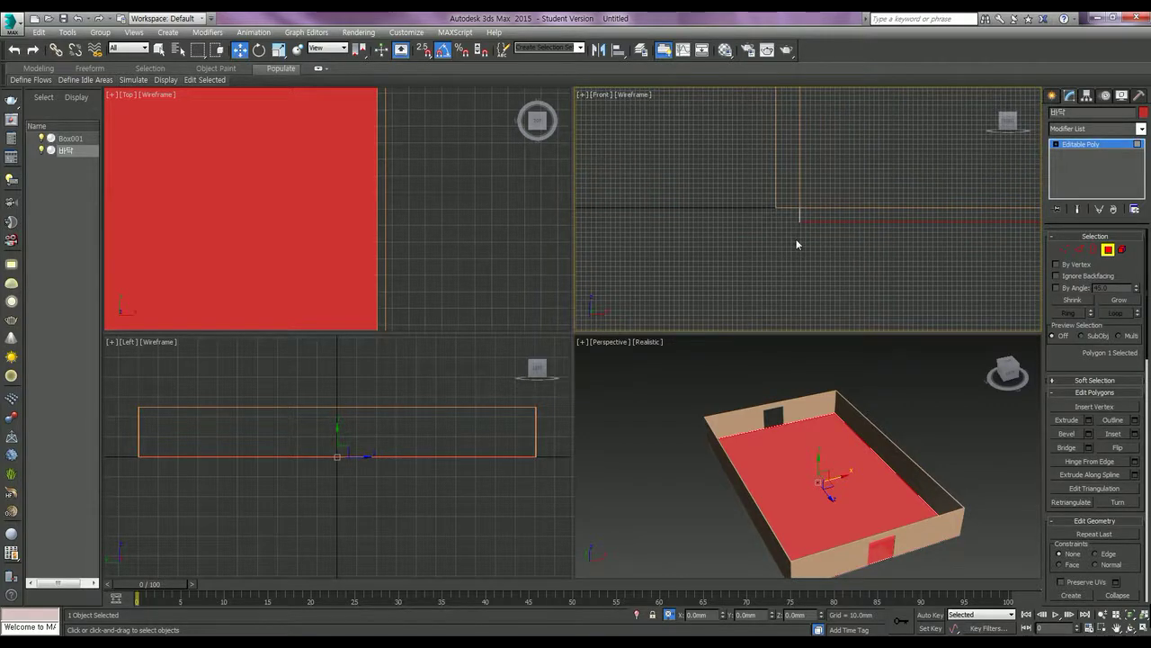
{"action": "left_click", "coordinate": [1065, 250]}
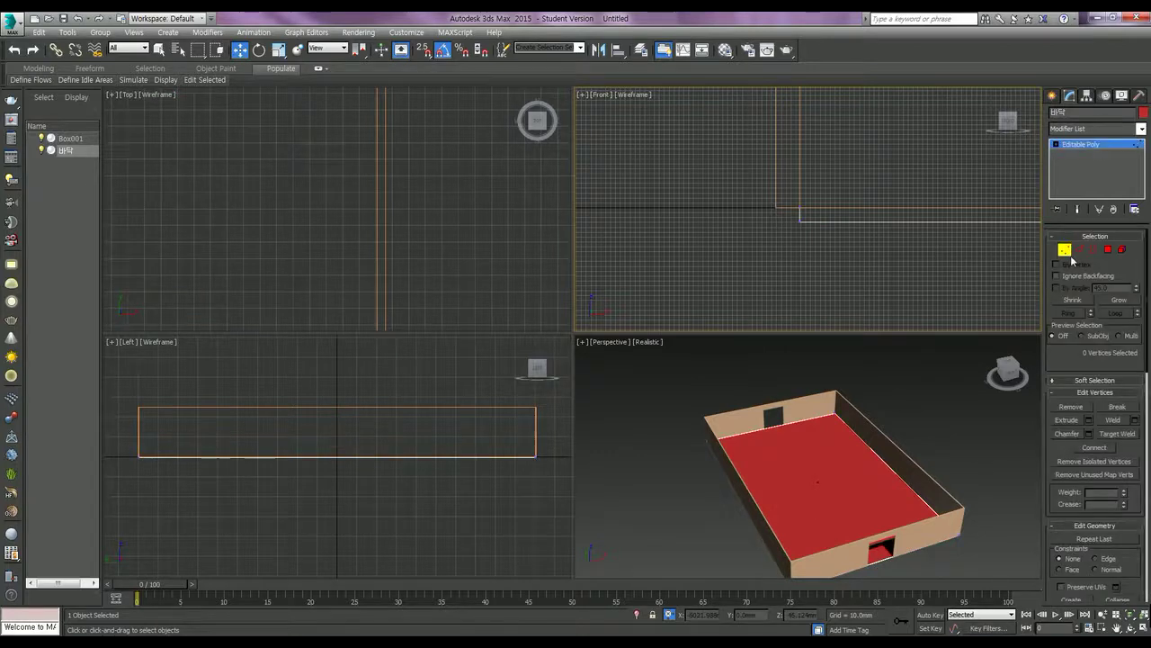
With 3D Snap on in the maximized Front view, snap the floor's corner vertices onto the box corner.
{"action": "middle_click_drag", "start_coordinate": [820, 232], "coordinate": [795, 264]}
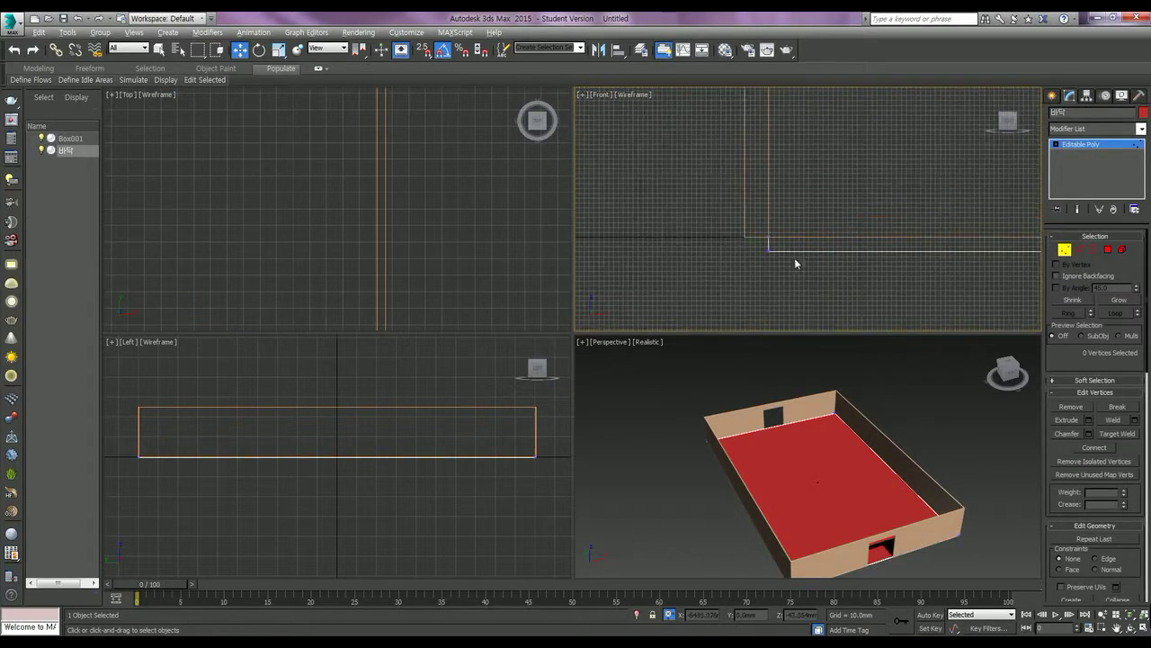
{"action": "key", "text": "alt+w"}
{"action": "left_click_drag", "start_coordinate": [533, 453], "coordinate": [487, 378]}
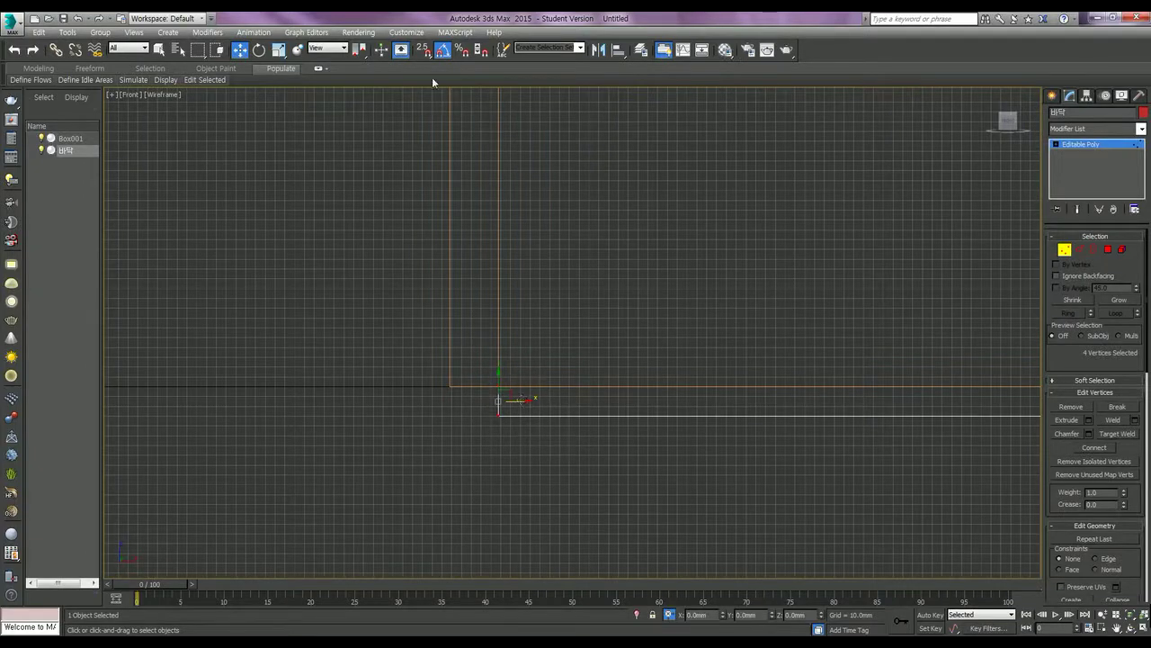
{"action": "left_click", "coordinate": [423, 50]}
{"action": "left_click_drag", "start_coordinate": [518, 401], "coordinate": [450, 387]}
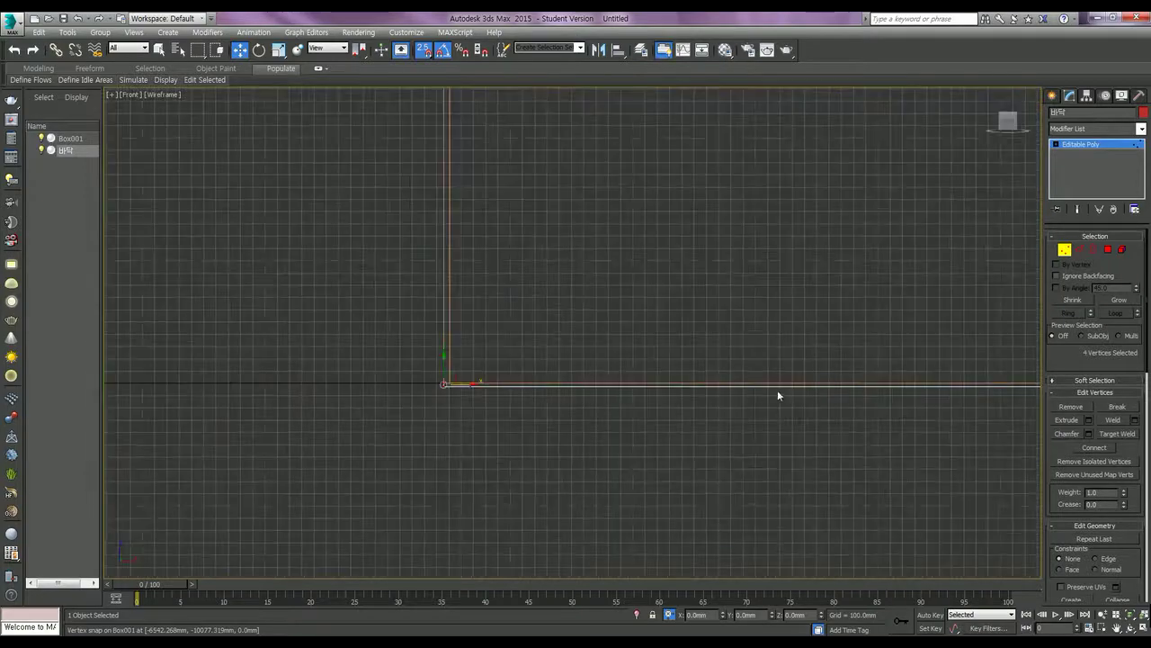
{"action": "scroll", "coordinate": [527, 401], "scroll_direction": "up", "scroll_amount": 3}
{"action": "scroll", "coordinate": [284, 399], "scroll_direction": "up", "scroll_amount": 3}
{"action": "scroll", "coordinate": [629, 420], "scroll_direction": "up", "scroll_amount": 5}
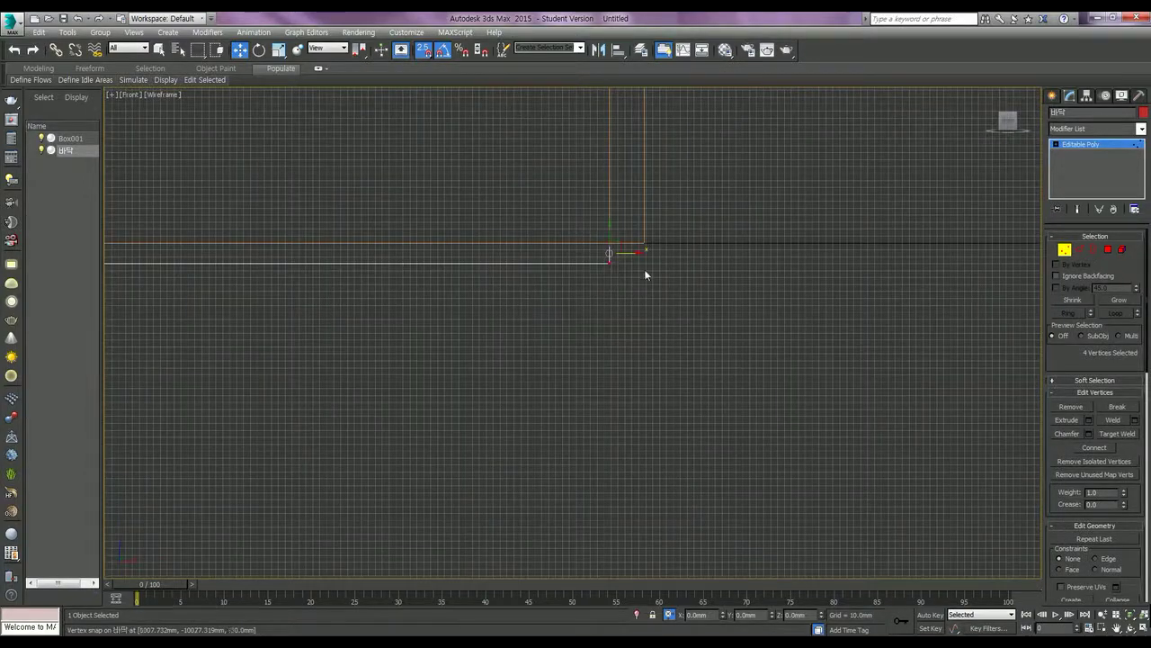
{"action": "left_click_drag", "start_coordinate": [611, 261], "coordinate": [644, 244]}
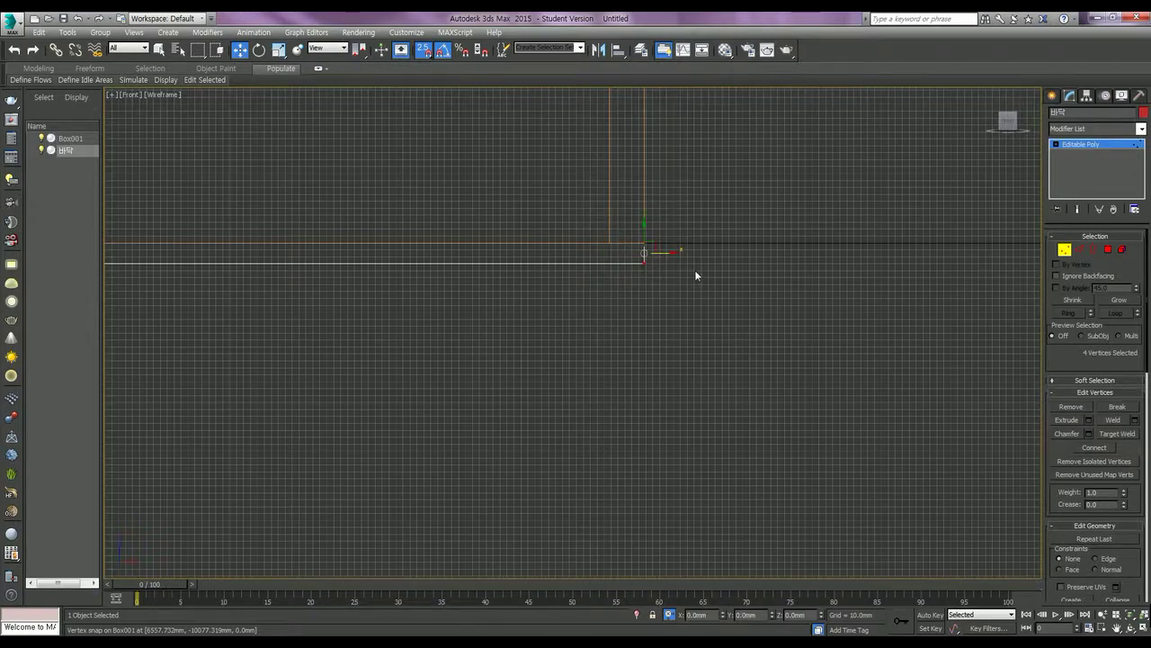
{"action": "key", "text": "alt+w"}
In the Left view, snap the floor vertices onto the wall line and the floor corner.
{"action": "scroll", "coordinate": [476, 472], "scroll_direction": "up", "scroll_amount": 1}
{"action": "scroll", "coordinate": [481, 459], "scroll_direction": "up", "scroll_amount": 5}
{"action": "scroll", "coordinate": [255, 453], "scroll_direction": "down", "scroll_amount": 2}
{"action": "scroll", "coordinate": [200, 437], "scroll_direction": "down", "scroll_amount": 2}
{"action": "scroll", "coordinate": [383, 496], "scroll_direction": "down", "scroll_amount": 1}
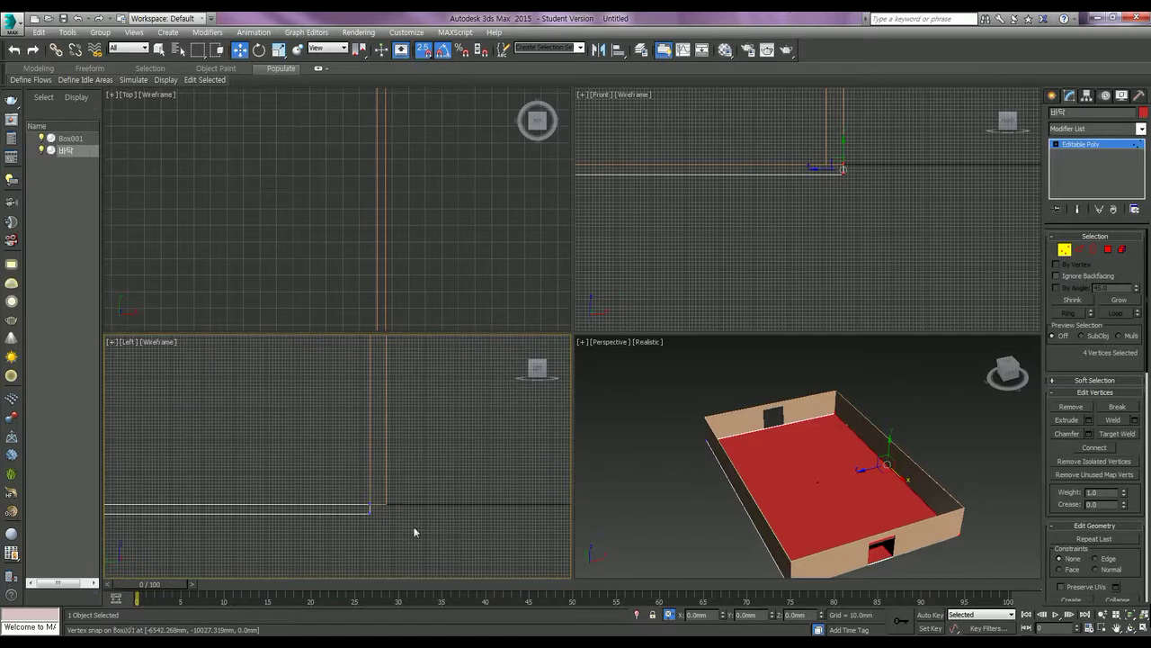
{"action": "left_click_drag", "start_coordinate": [413, 507], "coordinate": [393, 508]}
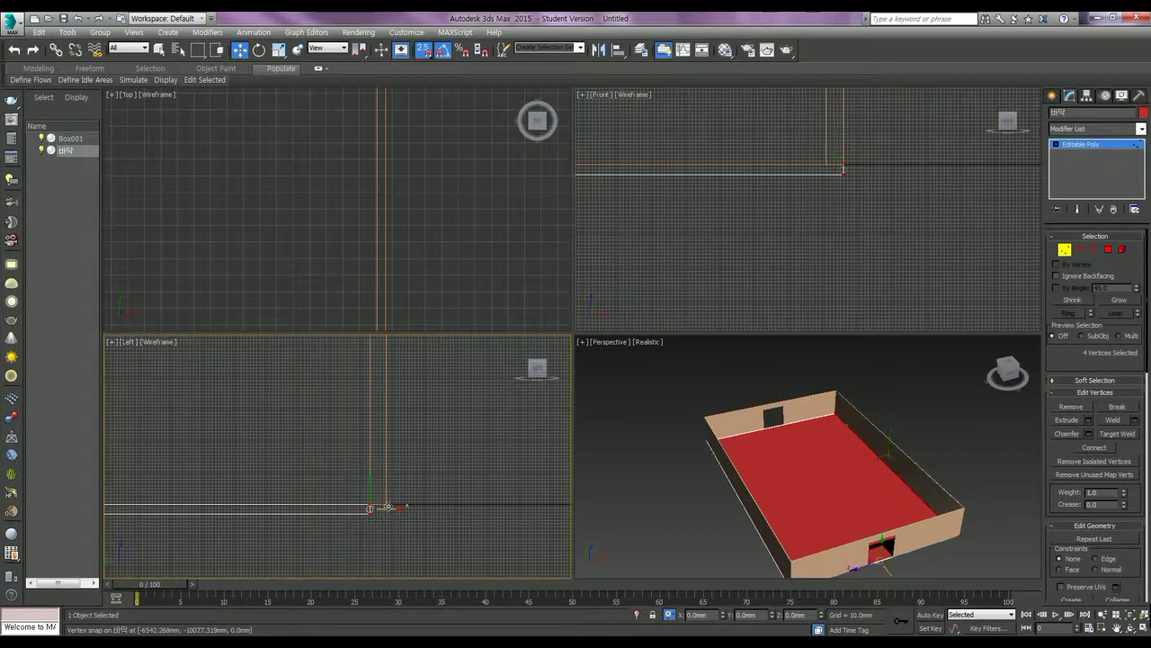
{"action": "left_click_drag", "start_coordinate": [393, 508], "coordinate": [384, 506]}
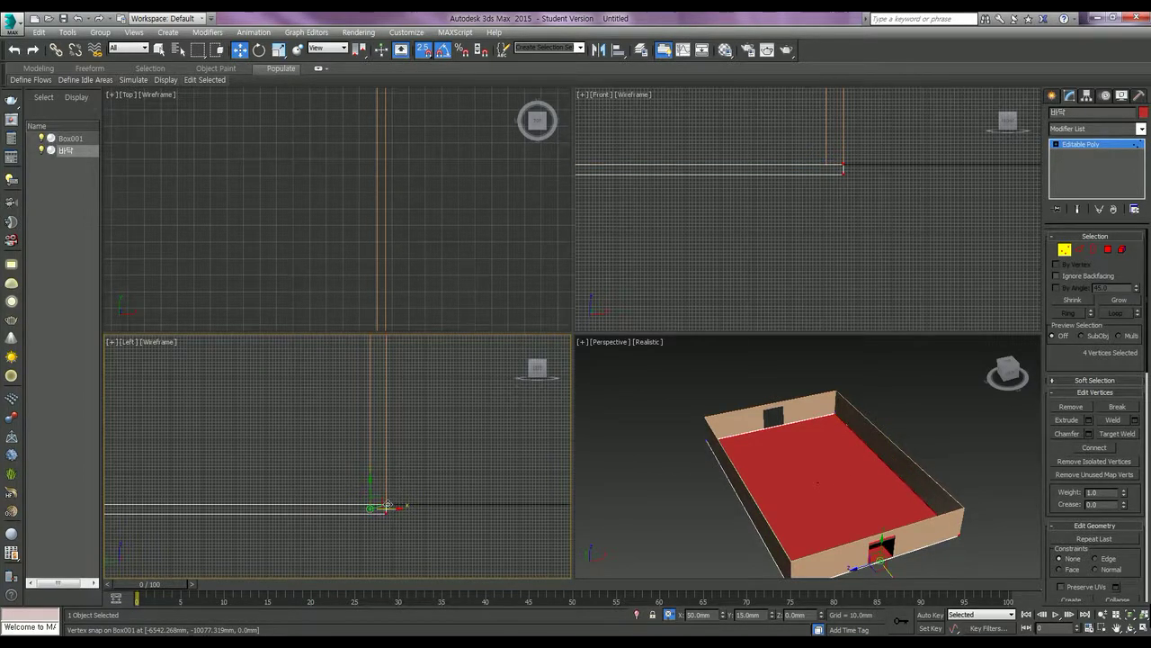
{"action": "scroll", "coordinate": [385, 505], "scroll_direction": "down", "scroll_amount": 2}
{"action": "scroll", "coordinate": [394, 459], "scroll_direction": "down", "scroll_amount": 3}
{"action": "middle_click_drag", "start_coordinate": [394, 459], "coordinate": [253, 479]}
{"action": "scroll", "coordinate": [254, 483], "scroll_direction": "up", "scroll_amount": 2}
{"action": "scroll", "coordinate": [522, 477], "scroll_direction": "down", "scroll_amount": 2}
{"action": "scroll", "coordinate": [475, 481], "scroll_direction": "up", "scroll_amount": 2}
{"action": "scroll", "coordinate": [431, 459], "scroll_direction": "up", "scroll_amount": 2}
{"action": "scroll", "coordinate": [324, 481], "scroll_direction": "up", "scroll_amount": 3}
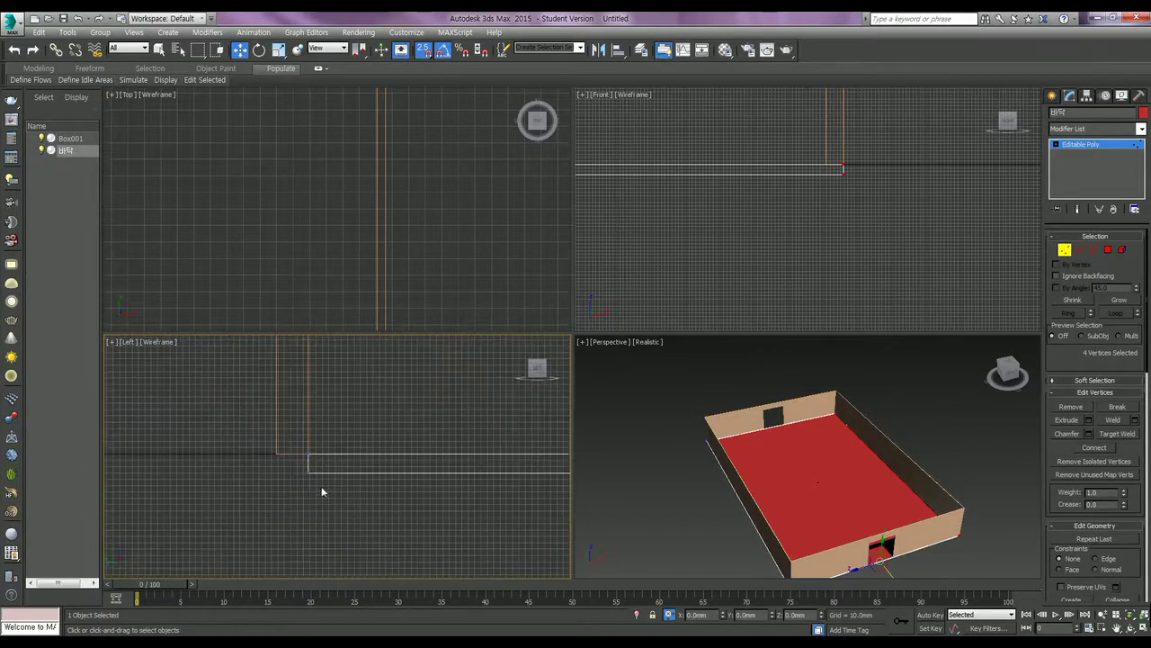
{"action": "mouse_move", "coordinate": [309, 465]}
{"action": "left_mouse_down"}
{"action": "mouse_move", "coordinate": [326, 462]}
{"action": "mouse_move", "coordinate": [276, 462]}
{"action": "left_mouse_up"}
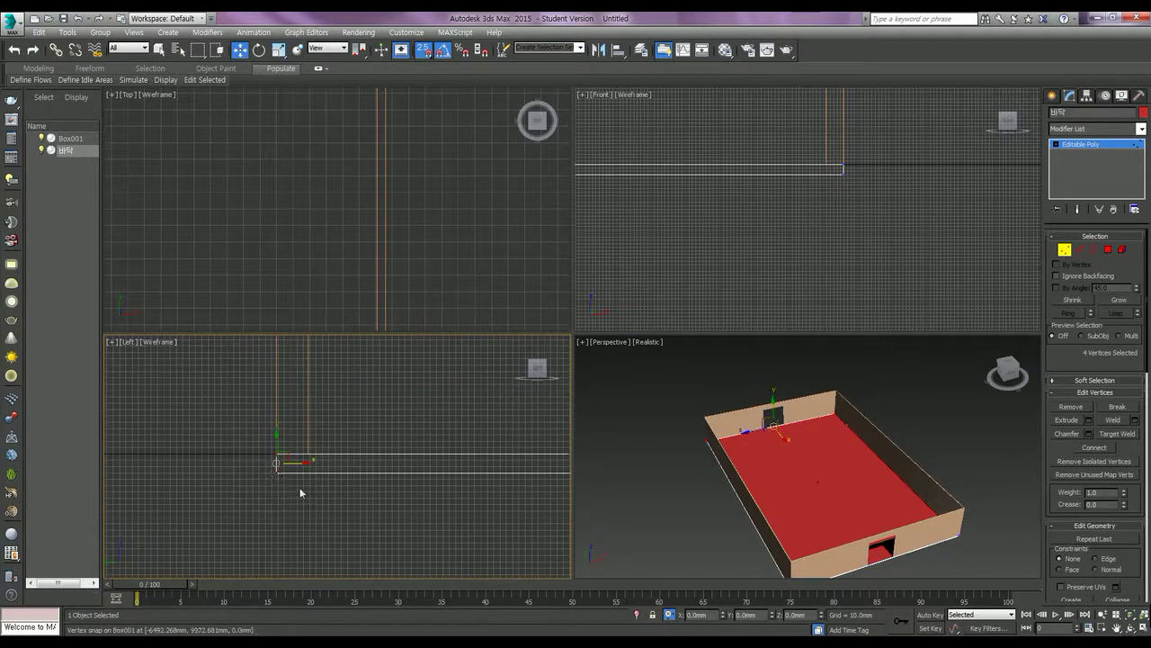
Deselect the vertices, exit Vertex mode and clear the selection.
{"action": "left_click", "coordinate": [384, 519]}
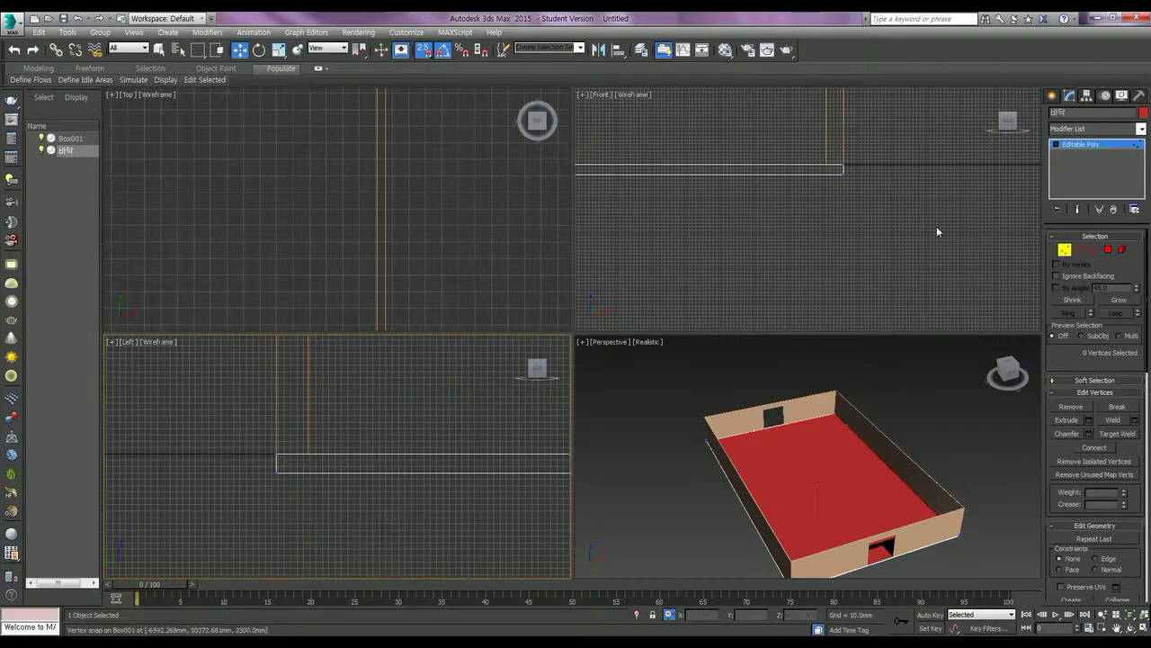
{"action": "left_click", "coordinate": [1064, 249]}
{"action": "mouse_move", "coordinate": [730, 496]}
{"action": "middle_mouse_down"}
{"action": "mouse_move", "coordinate": [722, 465]}
{"action": "mouse_move", "coordinate": [766, 483]}
{"action": "mouse_move", "coordinate": [748, 509]}
{"action": "mouse_move", "coordinate": [753, 476]}
{"action": "mouse_move", "coordinate": [815, 473]}
{"action": "middle_mouse_up"}
{"action": "scroll", "coordinate": [767, 483], "scroll_direction": "up", "scroll_amount": 5}
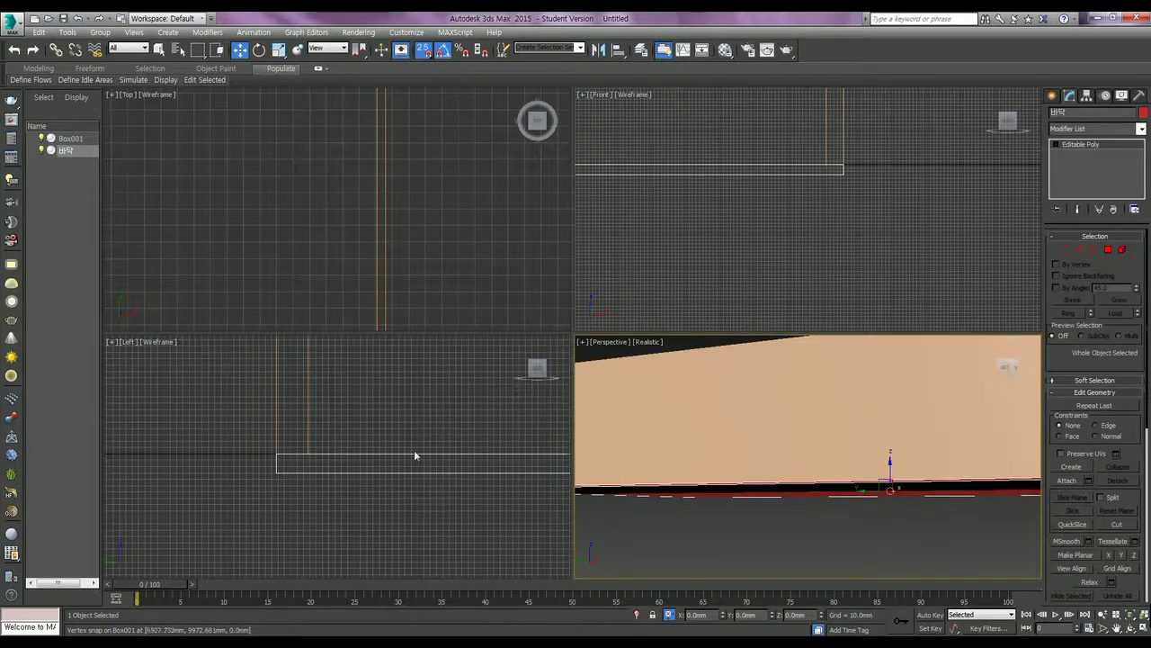
{"action": "scroll", "coordinate": [341, 447], "scroll_direction": "up", "scroll_amount": 2}
{"action": "scroll", "coordinate": [278, 450], "scroll_direction": "up", "scroll_amount": 2}
{"action": "scroll", "coordinate": [390, 419], "scroll_direction": "up", "scroll_amount": 2}
{"action": "scroll", "coordinate": [309, 458], "scroll_direction": "up", "scroll_amount": 2}
{"action": "left_click_drag", "start_coordinate": [411, 527], "coordinate": [362, 501]}
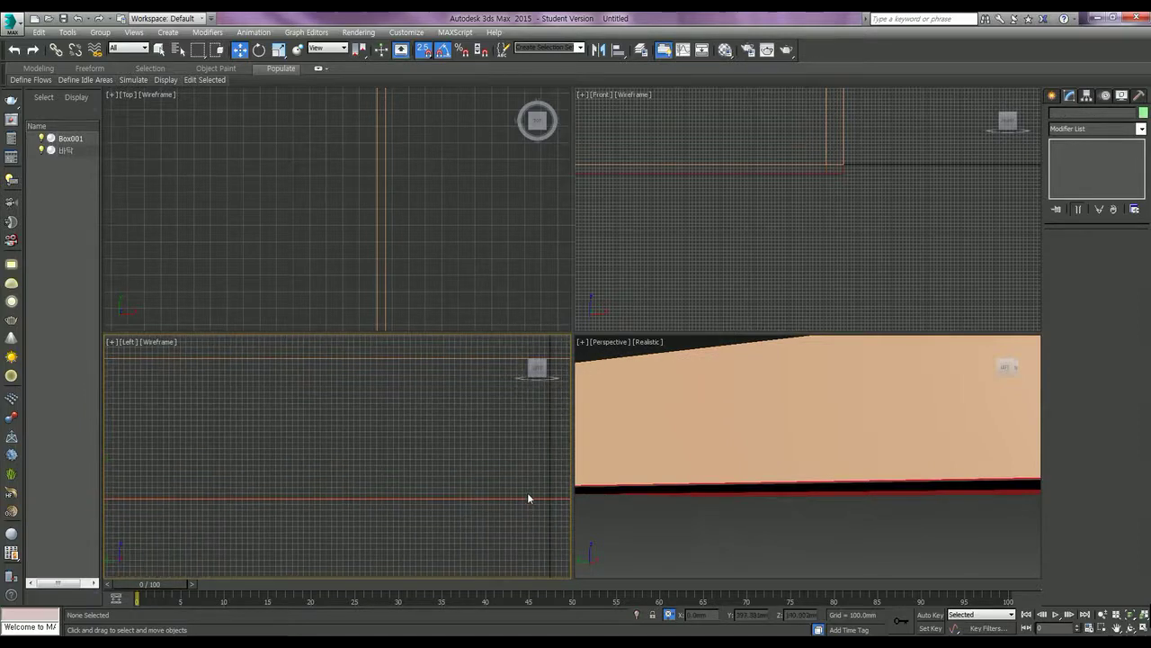
Shift-drag a copy of the floor upward in the Left view.
{"action": "left_click", "coordinate": [825, 169]}
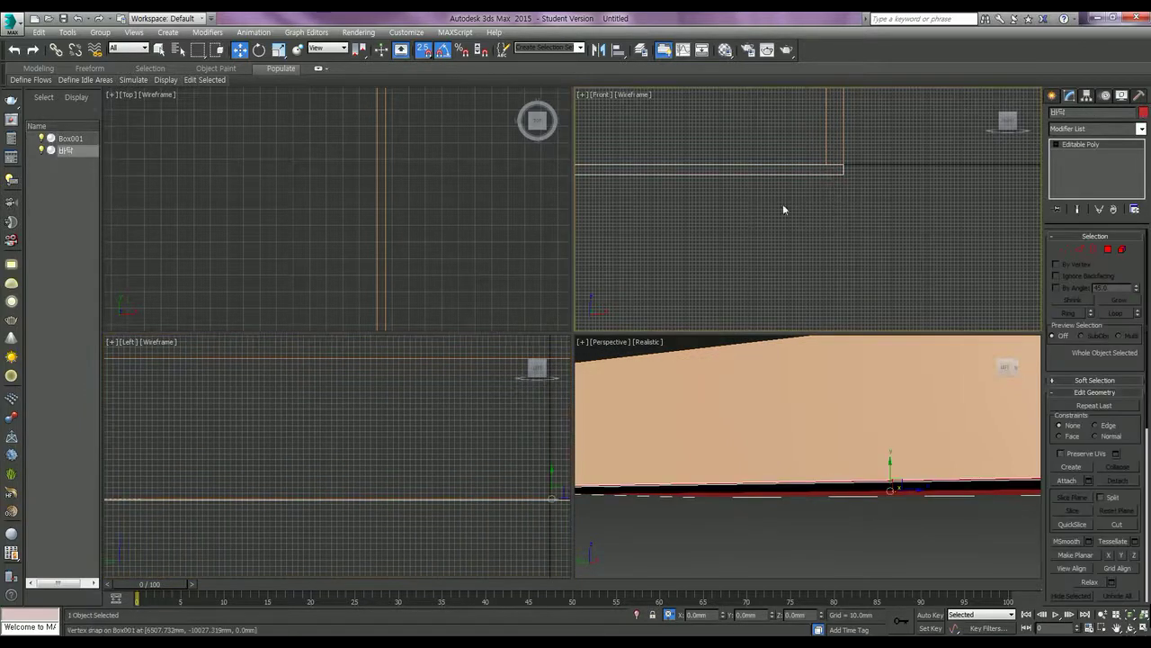
{"action": "middle_click_drag", "start_coordinate": [531, 440], "coordinate": [449, 456]}
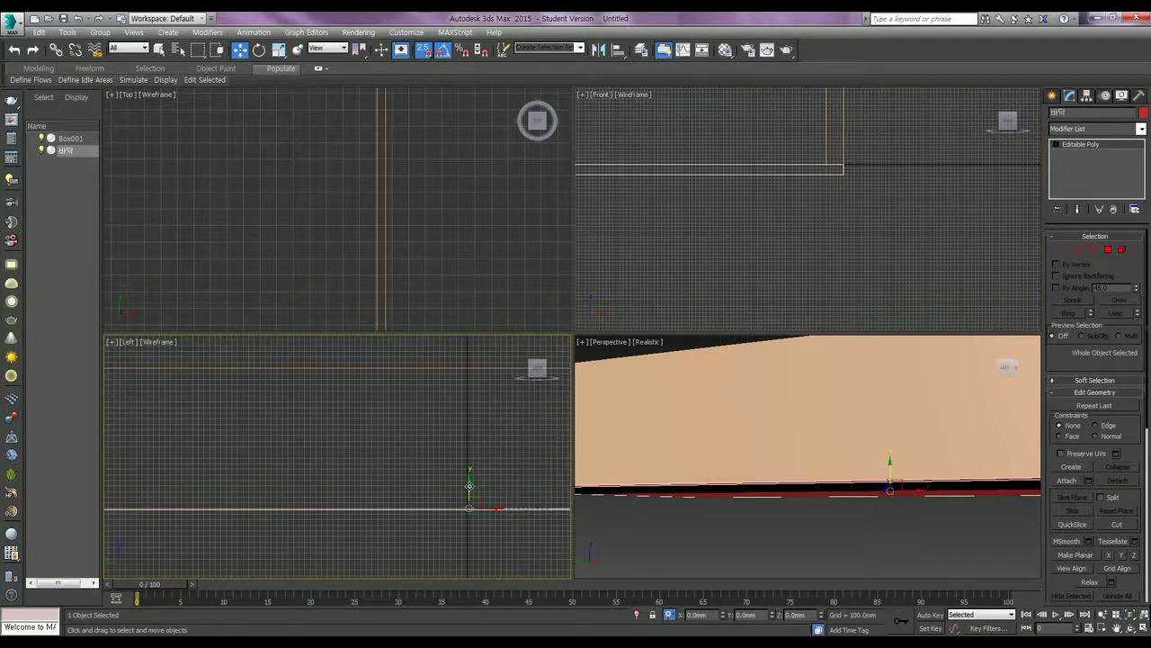
{"action": "left_click_drag", "start_coordinate": [468, 486], "coordinate": [468, 334], "text": "shift"}
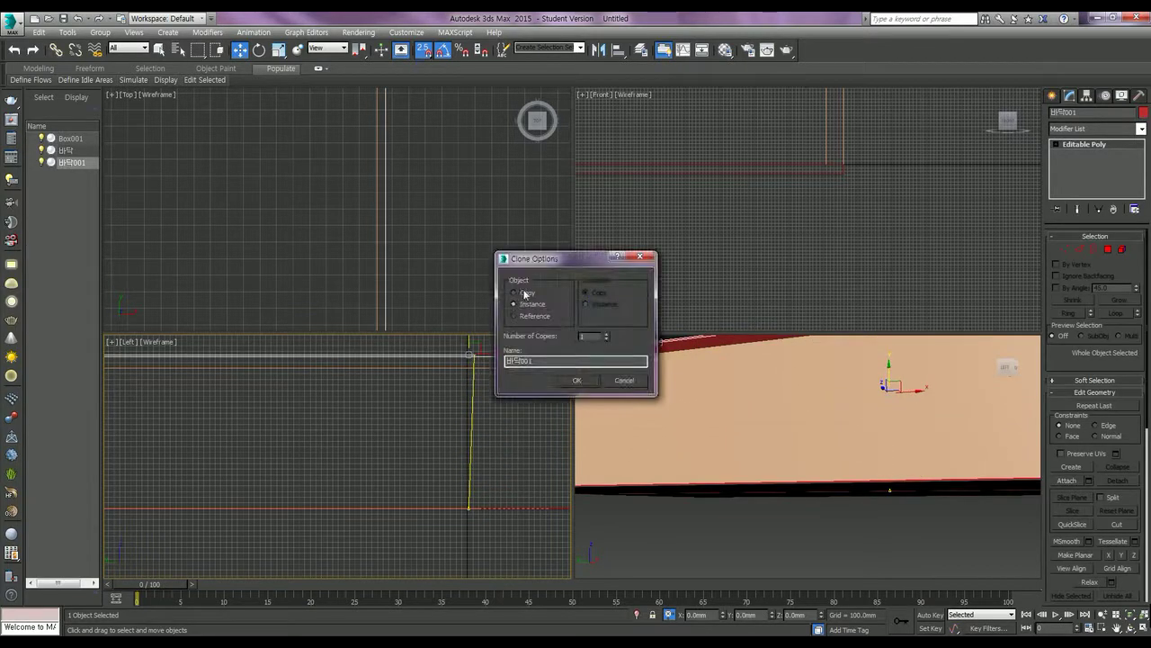
{"action": "left_click", "coordinate": [577, 380]}
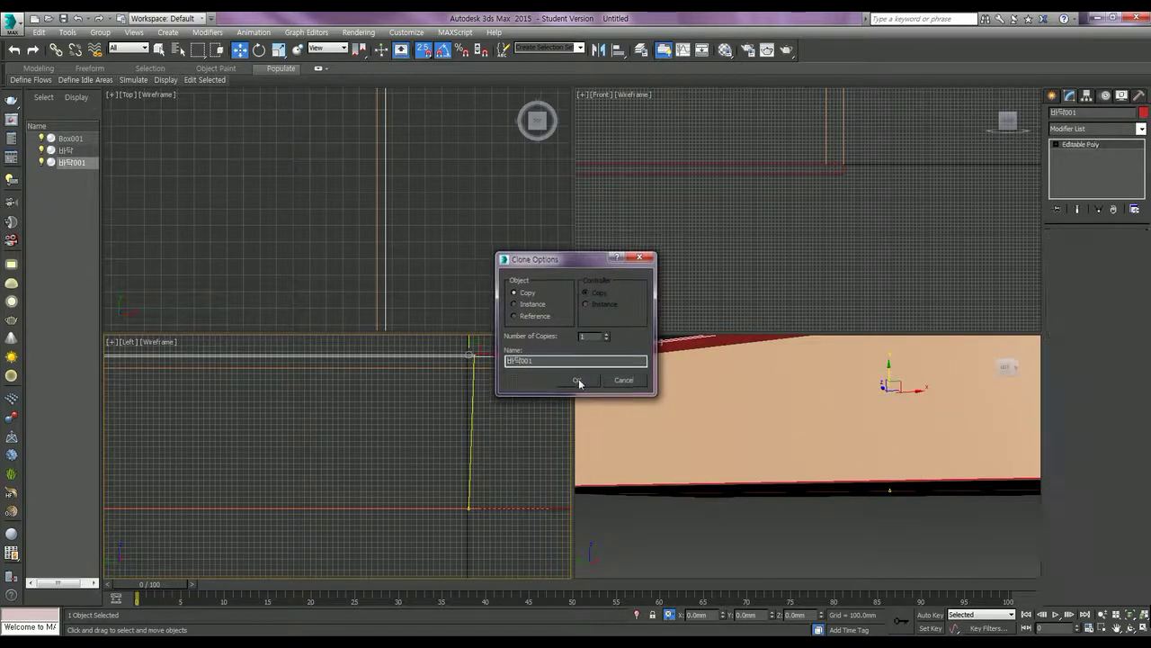
Rename the copy 바닥001 to 천장 in the Scene Explorer.
{"action": "left_click", "coordinate": [72, 164]}
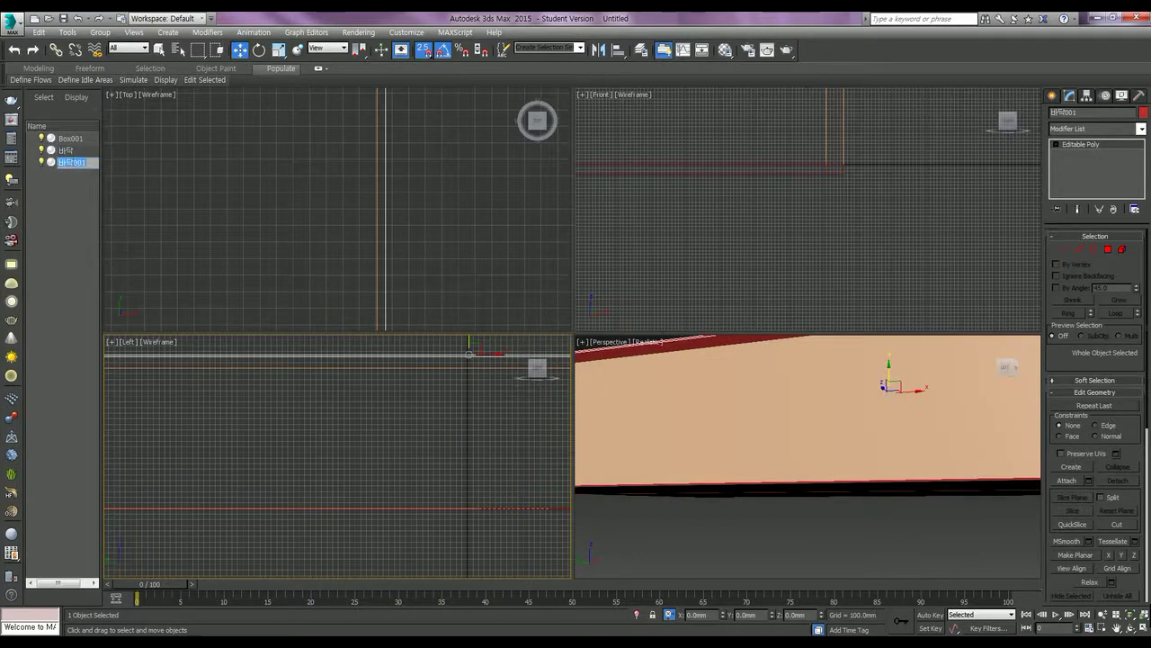
{"action": "key", "text": "BackSpace"}
{"action": "type", "text": "천"}
{"action": "key", "text": "Return"}
Align the 천장 Y minimum to Box001's Y maximum so it sits on the walls.
{"action": "key", "text": "alt+a"}
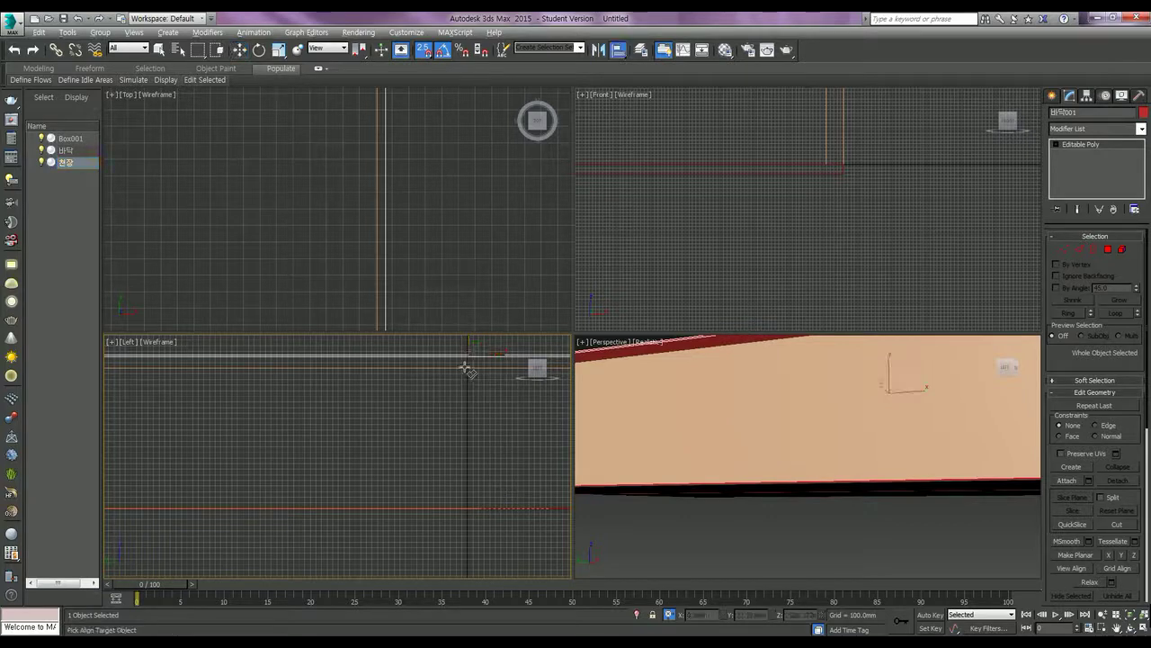
{"action": "left_click", "coordinate": [464, 360]}
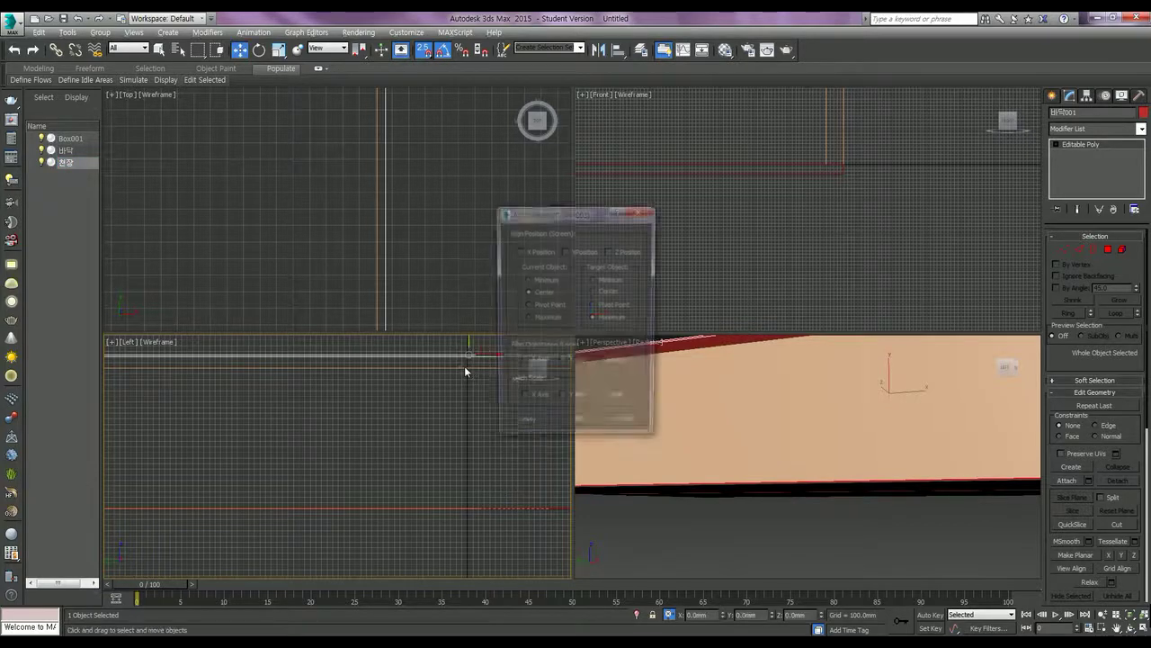
{"action": "left_click", "coordinate": [564, 251]}
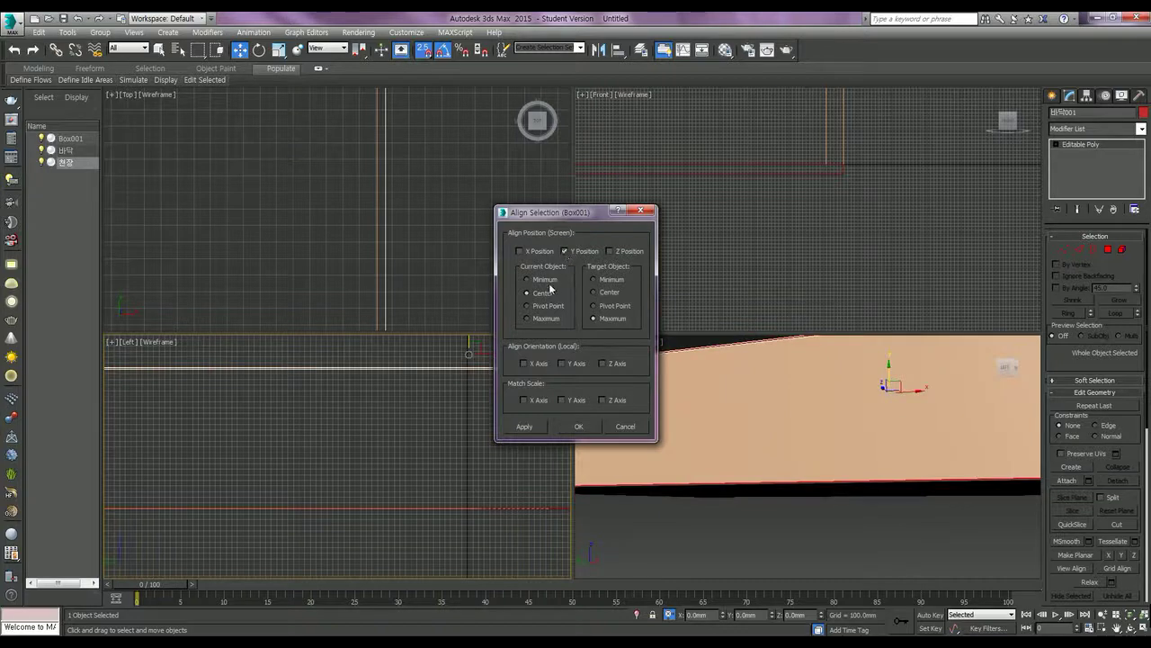
{"action": "left_click", "coordinate": [545, 281]}
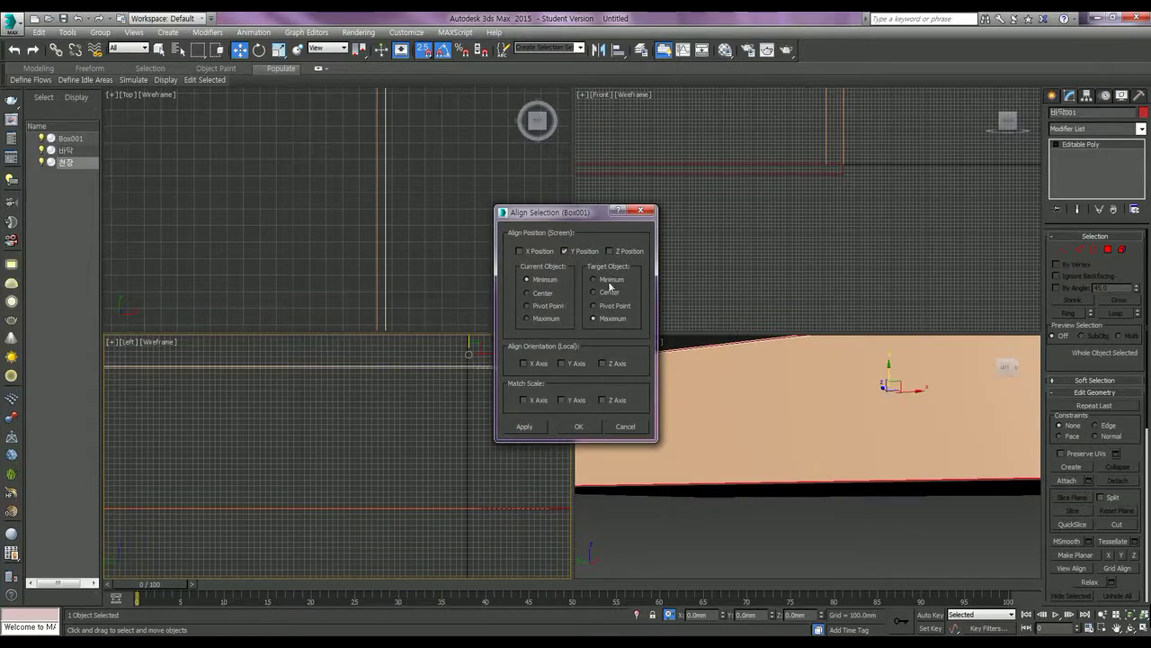
{"action": "left_click", "coordinate": [579, 427]}
Zoom and pan the Front view to check the ceiling at the box corner.
{"action": "right_click", "coordinate": [760, 191]}
{"action": "scroll", "coordinate": [807, 163], "scroll_direction": "up", "scroll_amount": 1}
{"action": "scroll", "coordinate": [832, 144], "scroll_direction": "up", "scroll_amount": 1}
{"action": "scroll", "coordinate": [853, 131], "scroll_direction": "up", "scroll_amount": 1}
{"action": "scroll", "coordinate": [879, 129], "scroll_direction": "up", "scroll_amount": 1}
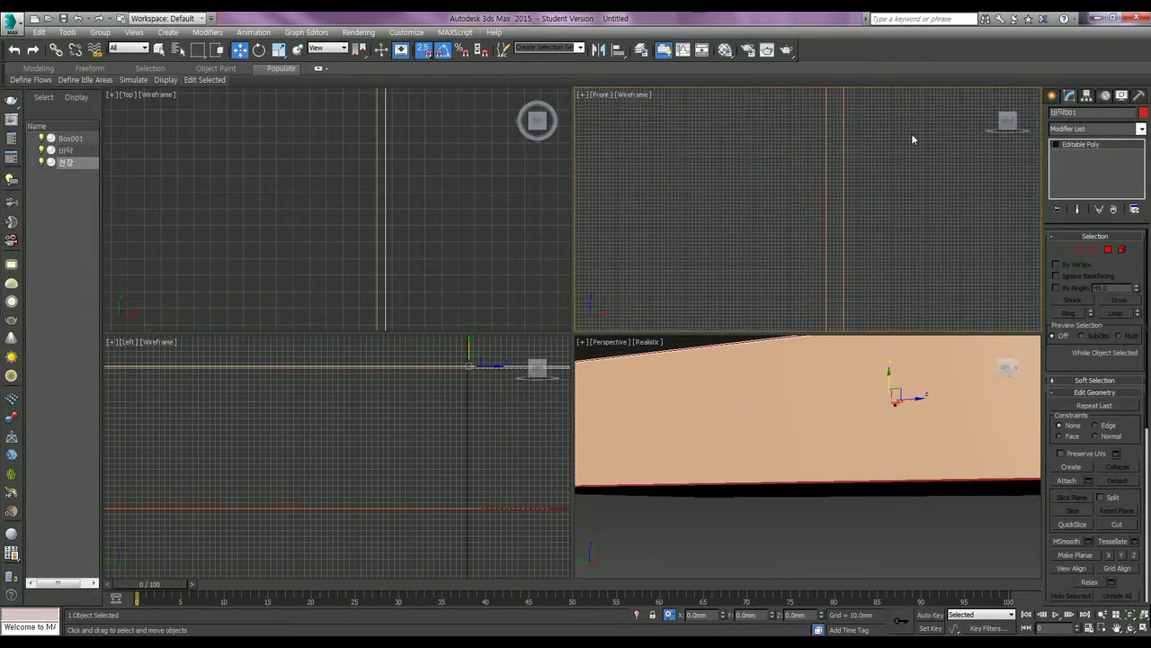
{"action": "scroll", "coordinate": [912, 130], "scroll_direction": "down", "scroll_amount": 1}
{"action": "scroll", "coordinate": [879, 189], "scroll_direction": "down", "scroll_amount": 1}
{"action": "scroll", "coordinate": [877, 197], "scroll_direction": "down", "scroll_amount": 1}
{"action": "middle_click_drag", "start_coordinate": [876, 198], "coordinate": [796, 234]}
{"action": "scroll", "coordinate": [877, 230], "scroll_direction": "up", "scroll_amount": 3}
{"action": "middle_click_drag", "start_coordinate": [876, 231], "coordinate": [912, 239]}
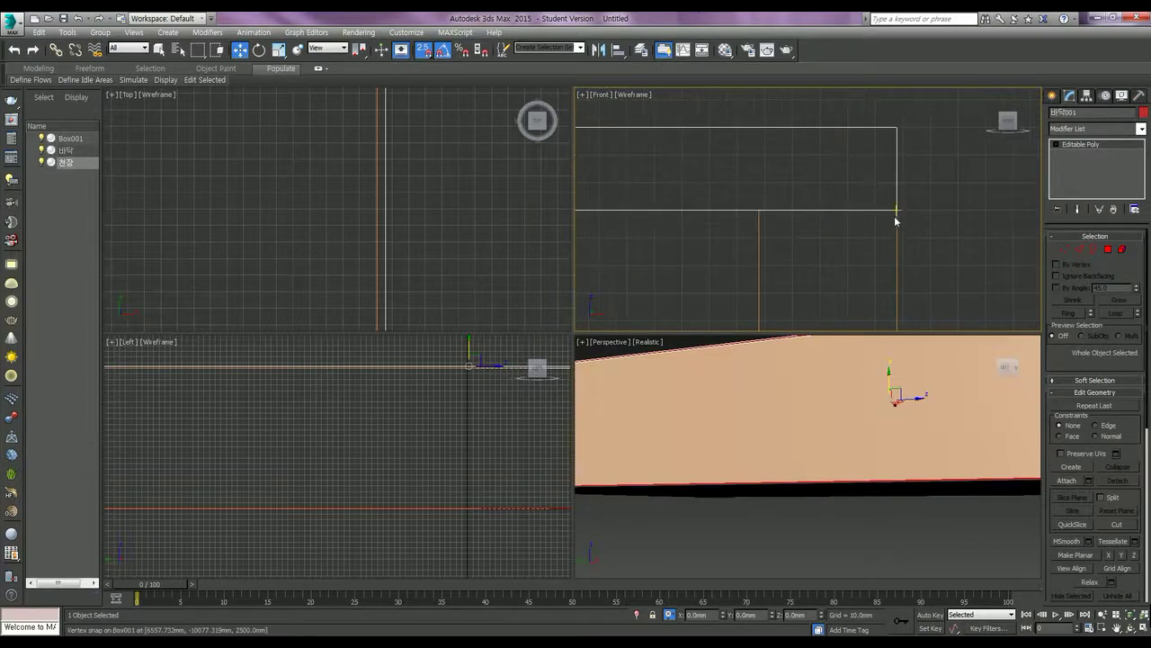
Set the ceiling slab's object colour to light blue in the Object Color dialog.
{"action": "middle_click", "coordinate": [769, 409]}
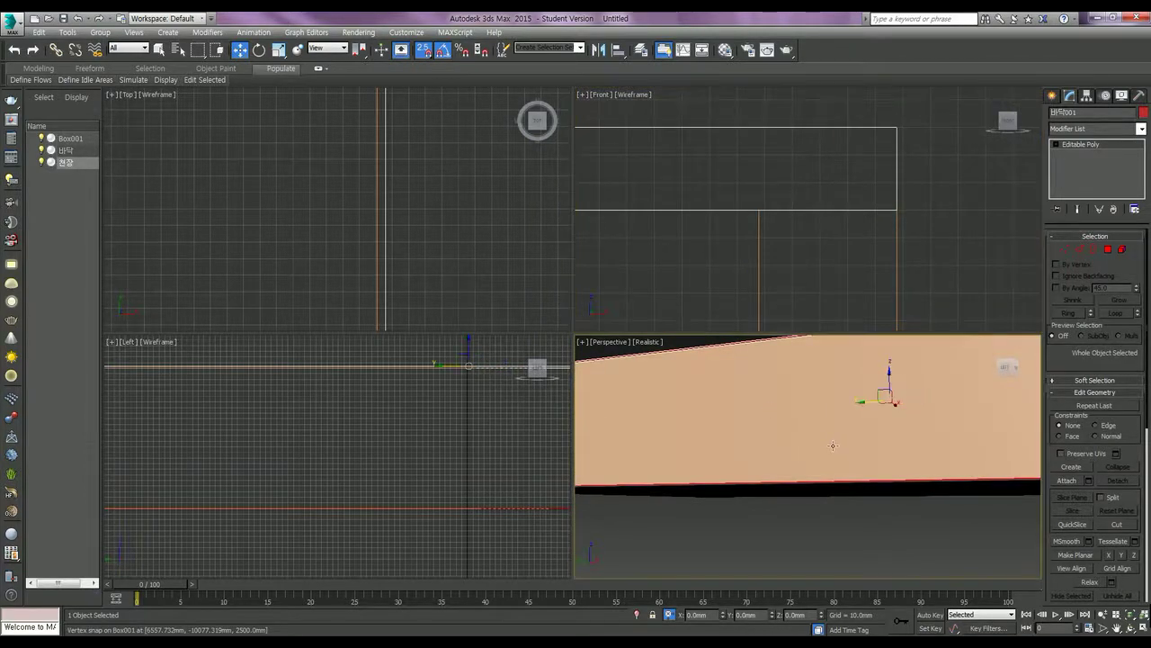
{"action": "scroll", "coordinate": [854, 426], "scroll_direction": "down", "scroll_amount": 3}
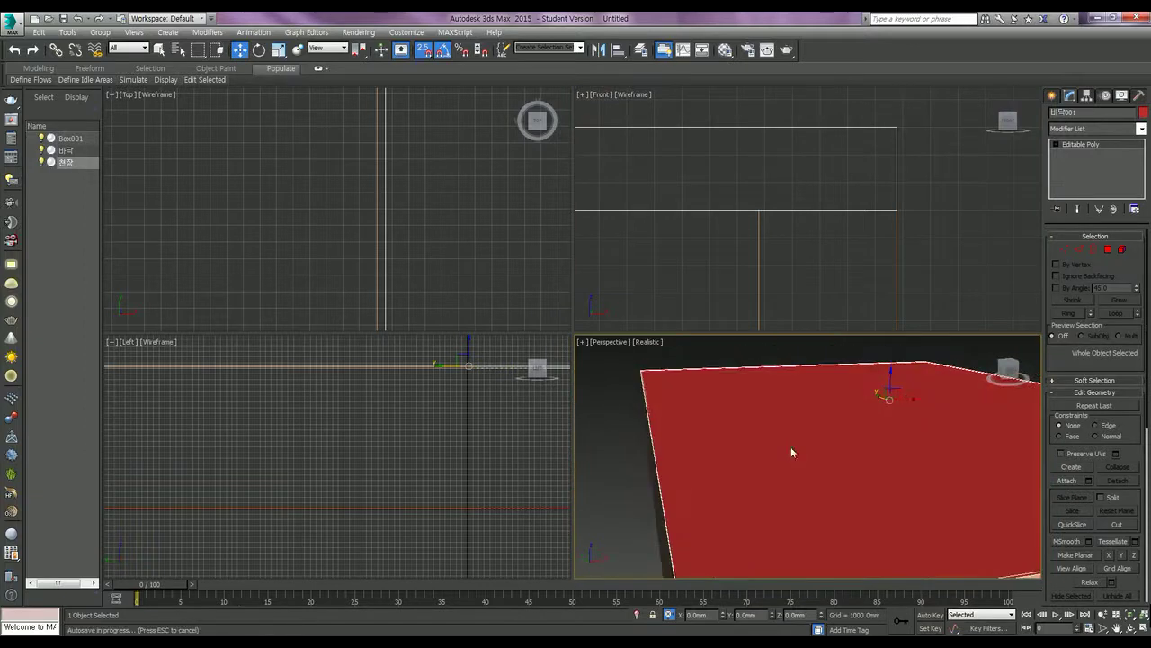
{"action": "middle_click_drag", "start_coordinate": [791, 452], "coordinate": [849, 459], "text": "alt"}
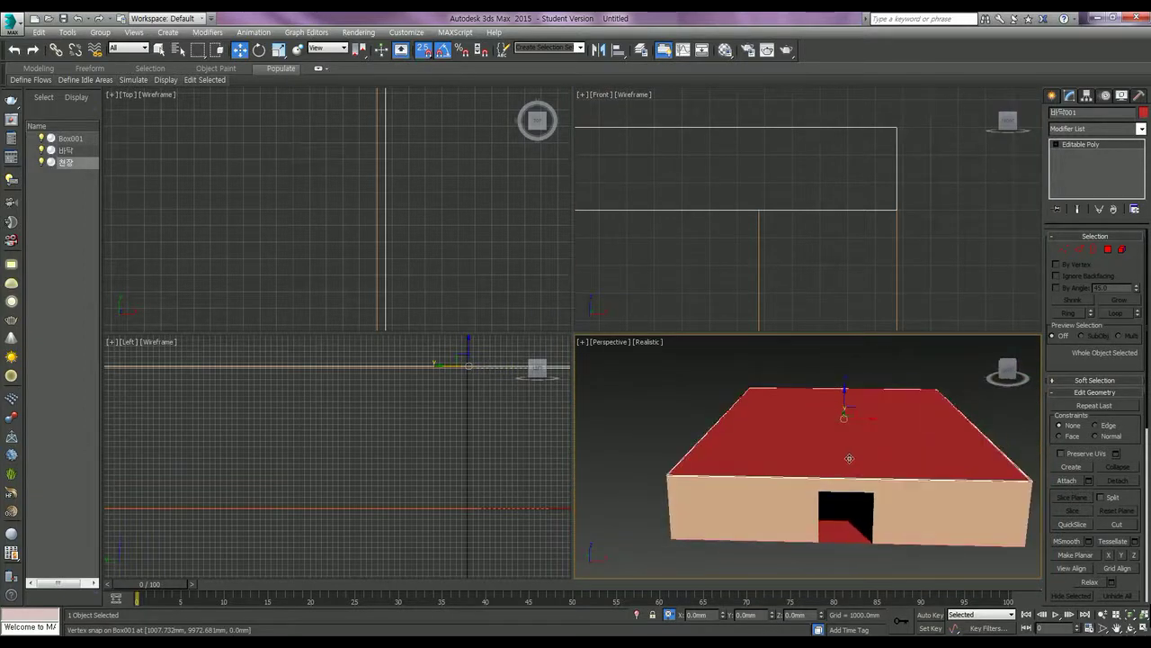
{"action": "left_click", "coordinate": [1145, 112]}
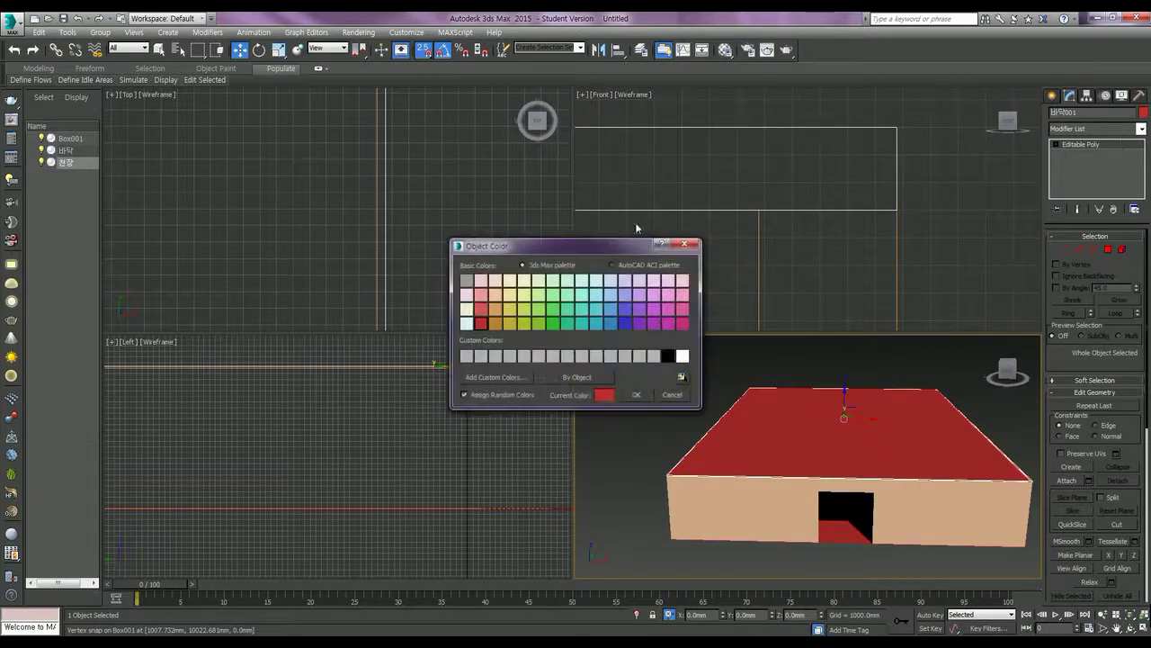
{"action": "left_click", "coordinate": [611, 280]}
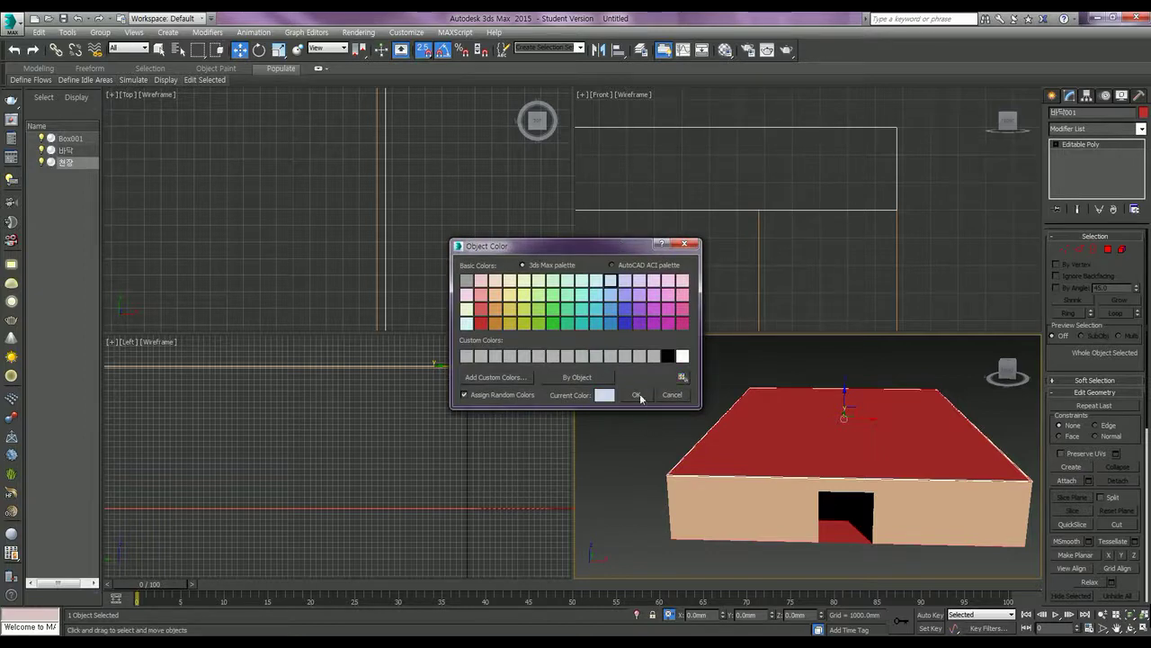
{"action": "left_click", "coordinate": [637, 395]}
{"action": "mouse_move", "coordinate": [851, 521]}
{"action": "middle_mouse_down", "text": "alt"}
{"action": "mouse_move", "coordinate": [877, 522]}
{"action": "mouse_move", "coordinate": [671, 490]}
{"action": "mouse_move", "coordinate": [792, 430]}
{"action": "mouse_move", "coordinate": [821, 436]}
{"action": "mouse_move", "coordinate": [796, 461]}
{"action": "mouse_move", "coordinate": [810, 405]}
{"action": "middle_mouse_up", "text": "alt"}
Draw a Standard Primitives box, Box002 (2059.875 × 1363.973 × 1000 mm), left of the room in Front view.
{"action": "left_click", "coordinate": [630, 442]}
{"action": "scroll", "coordinate": [856, 210], "scroll_direction": "up", "scroll_amount": 3}
{"action": "scroll", "coordinate": [856, 213], "scroll_direction": "up", "scroll_amount": 5}
{"action": "scroll", "coordinate": [857, 213], "scroll_direction": "down", "scroll_amount": 4}
{"action": "scroll", "coordinate": [830, 251], "scroll_direction": "down", "scroll_amount": 2}
{"action": "scroll", "coordinate": [761, 244], "scroll_direction": "down", "scroll_amount": 2}
{"action": "left_click", "coordinate": [1052, 96]}
{"action": "left_click", "coordinate": [1080, 132]}
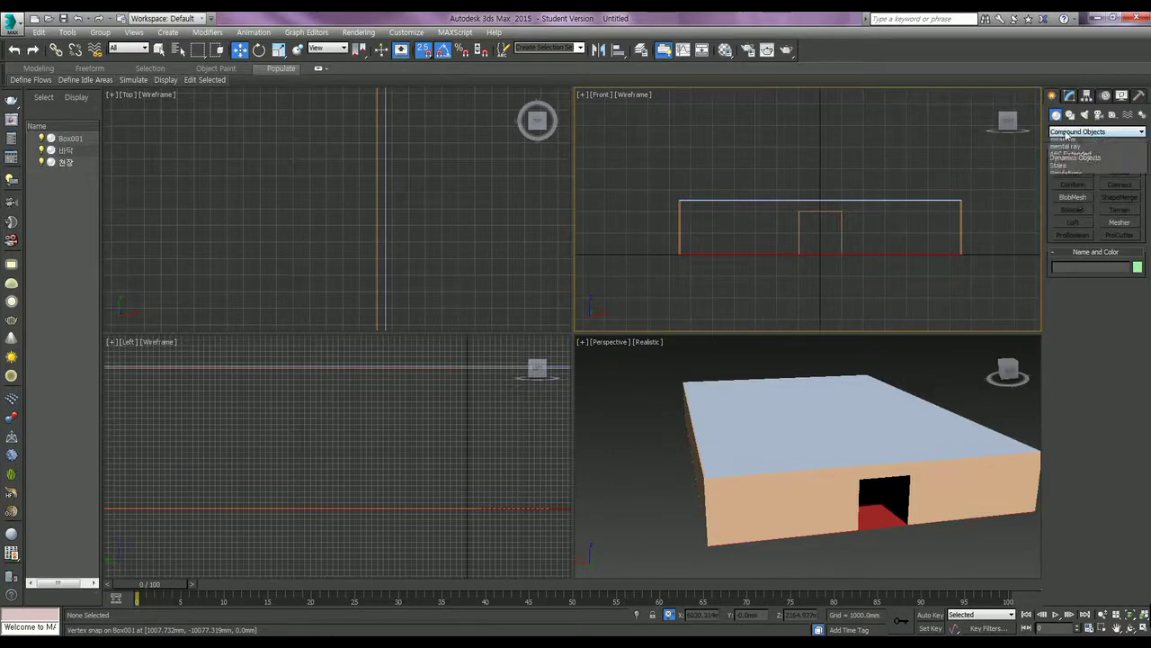
{"action": "left_click", "coordinate": [1079, 141]}
{"action": "left_click", "coordinate": [1073, 172]}
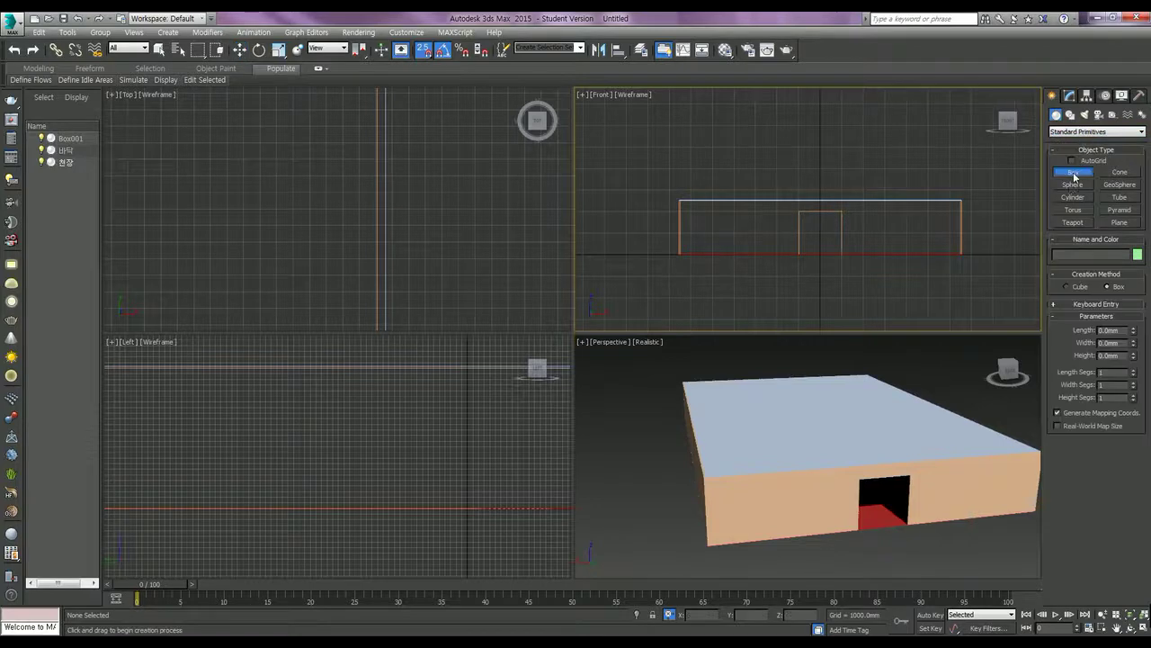
{"action": "middle_click_drag", "start_coordinate": [714, 212], "coordinate": [781, 216]}
{"action": "left_click_drag", "start_coordinate": [685, 214], "coordinate": [712, 259]}
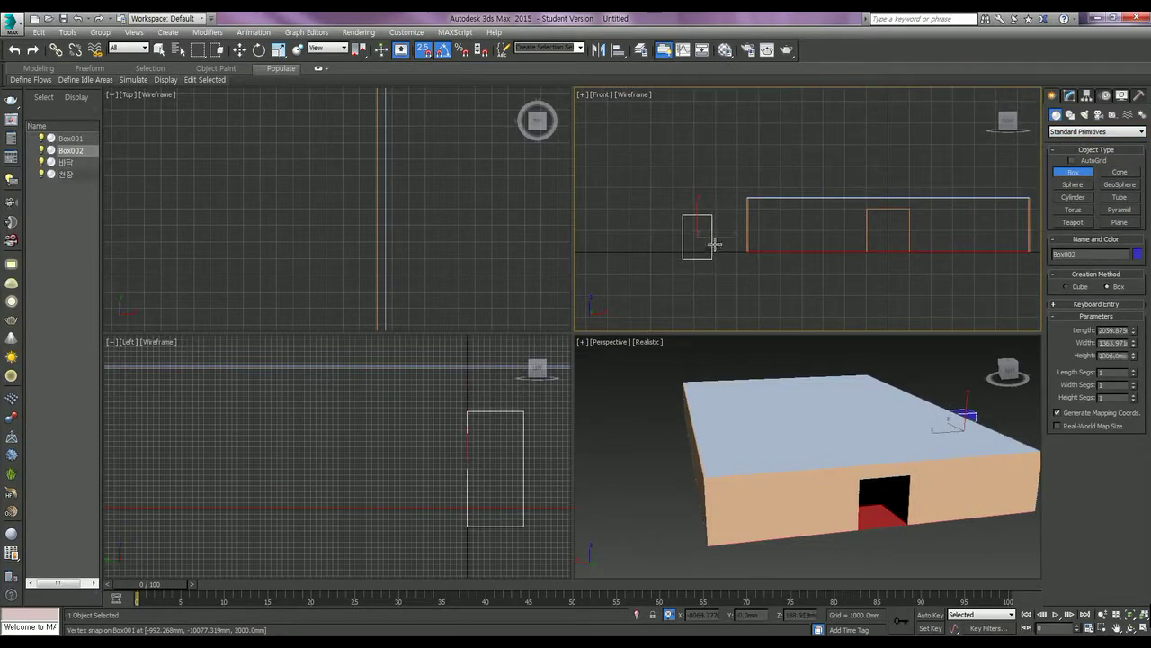
{"action": "key", "text": "w"}
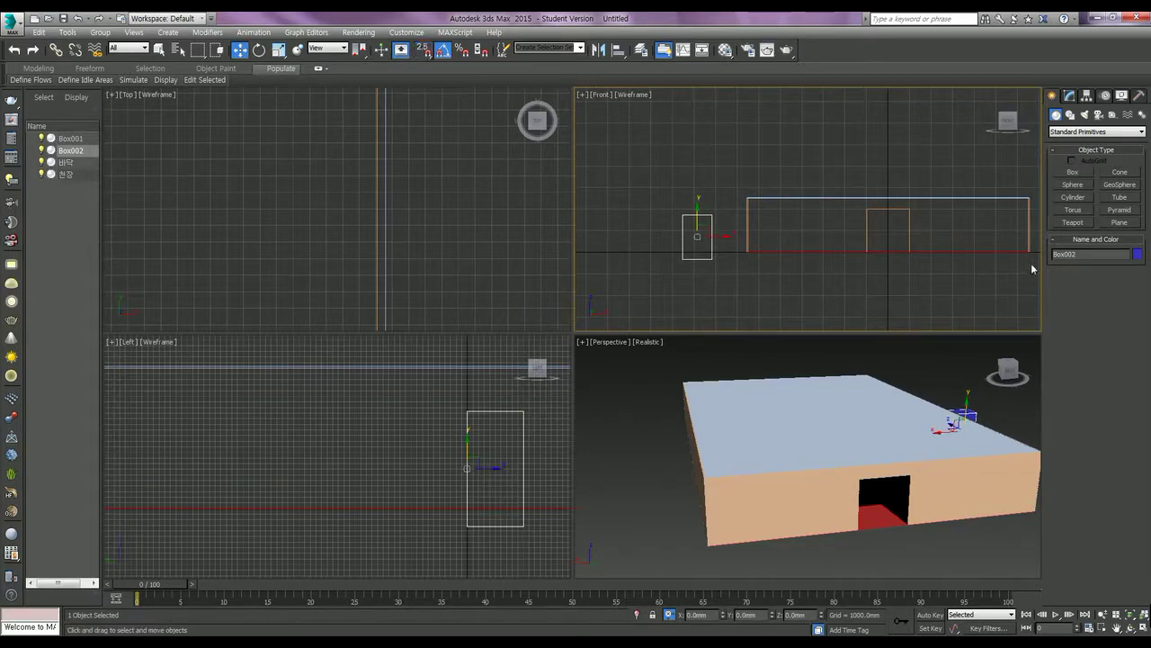
{"action": "left_click", "coordinate": [1070, 97]}
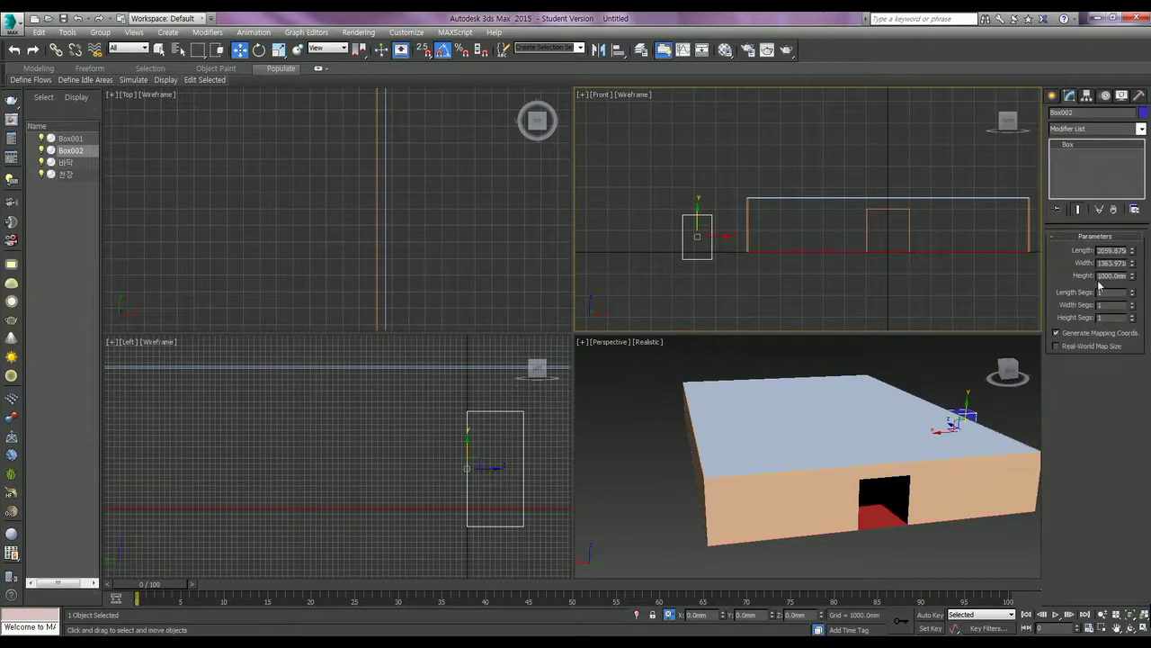
Set the new box to Length 1985, Width 980 and Height 30 mm.
{"action": "double_click", "coordinate": [1115, 250]}
{"action": "type", "text": "1990"}
{"action": "key", "text": "Tab"}
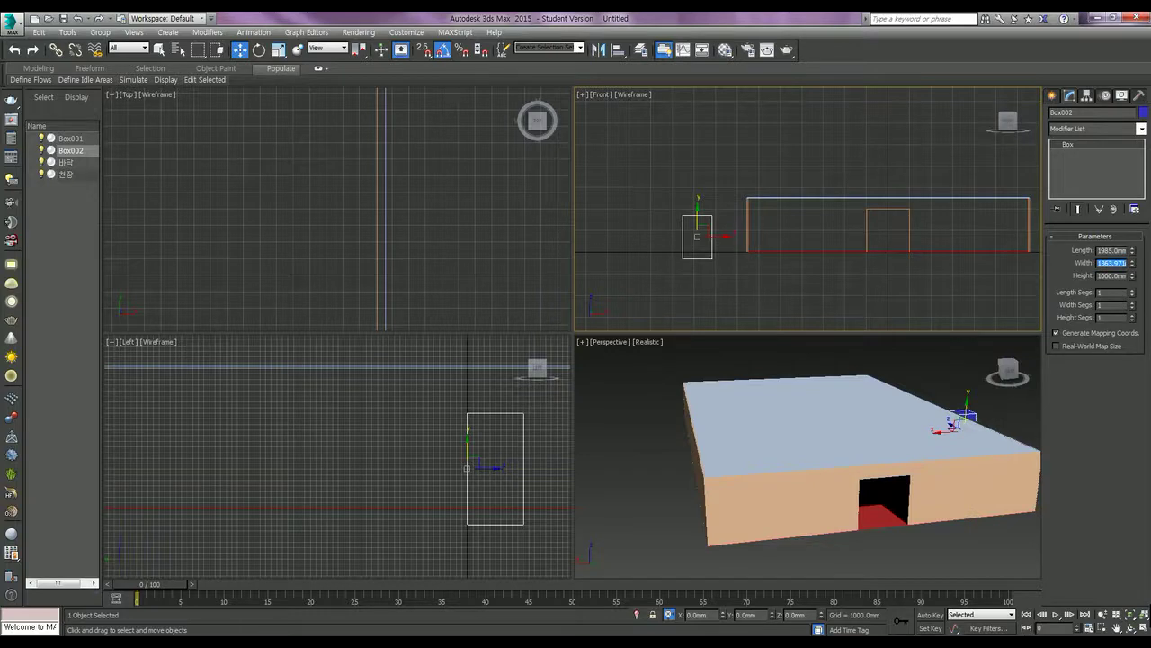
{"action": "type", "text": "980"}
{"action": "key", "text": "Tab"}
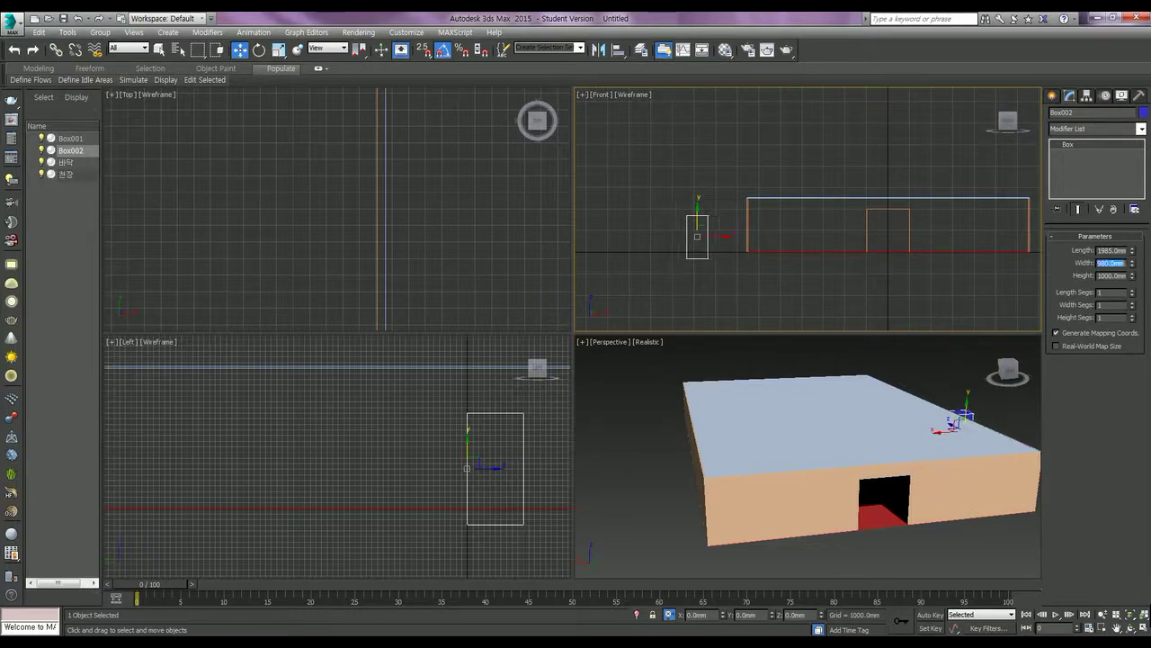
{"action": "type", "text": "1"}
{"action": "key", "text": "Return"}
{"action": "type", "text": "30"}
{"action": "key", "text": "Return"}
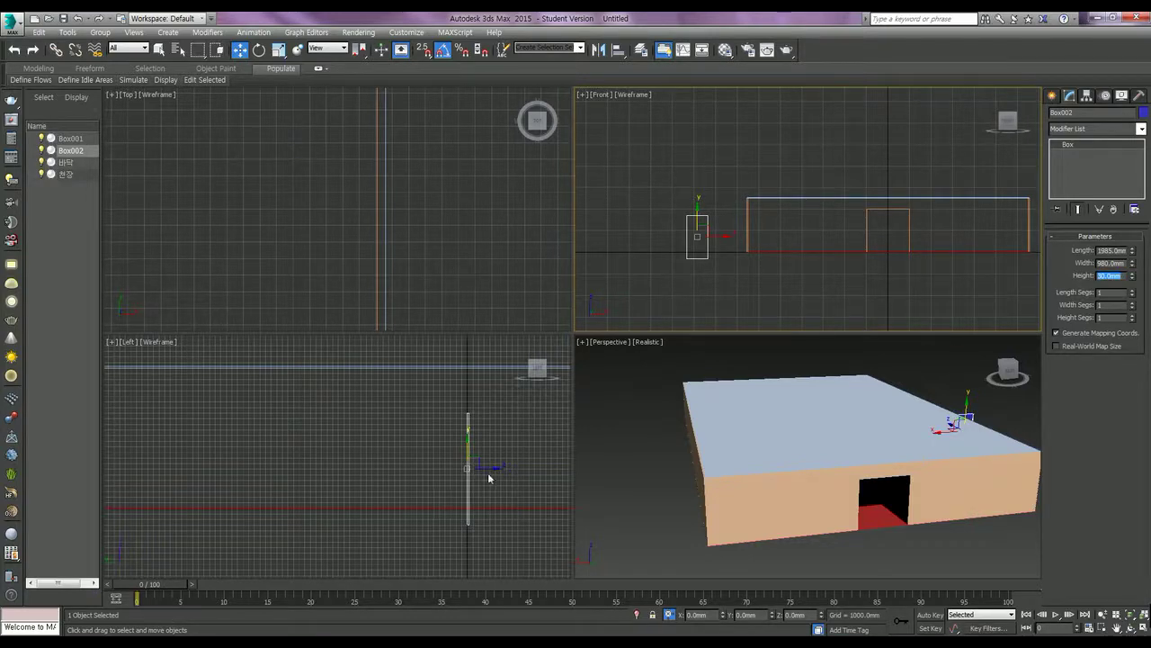
Rename the box 유리 and start aligning it to the door opening.
{"action": "left_click", "coordinate": [1089, 114]}
{"action": "type", "text": "벼"}
{"action": "type", "text": "유리"}
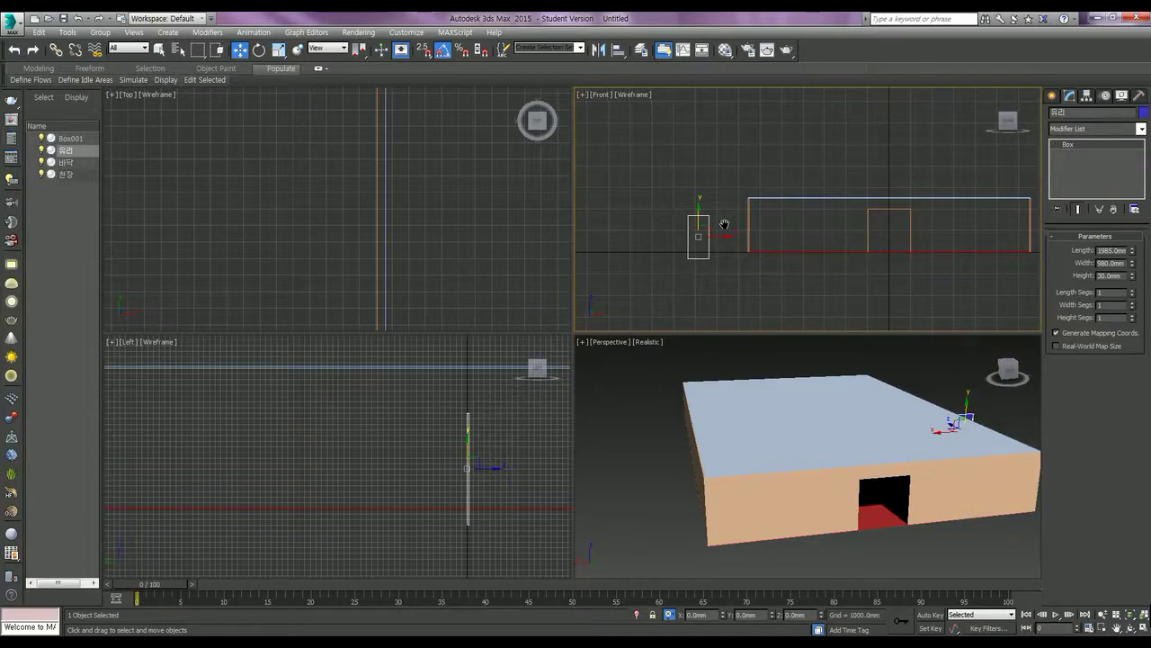
{"action": "key", "text": "alt+a"}
{"action": "left_click", "coordinate": [869, 232]}
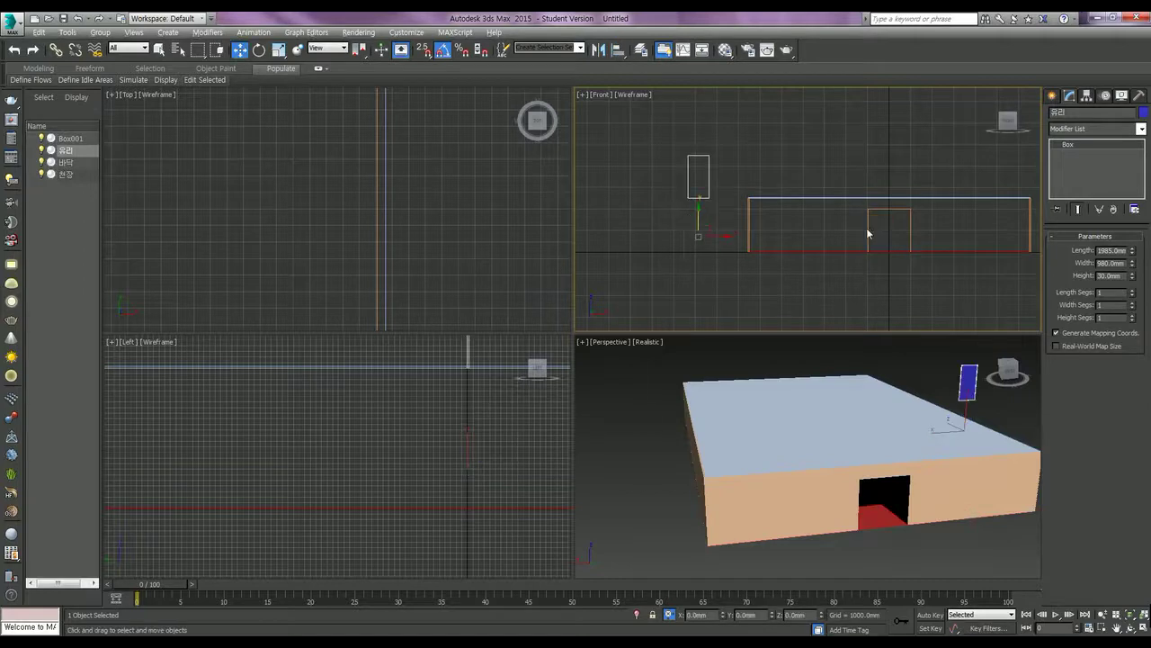
Centre the glass pane on Box001 along X and Y, centre to centre.
{"action": "left_click", "coordinate": [542, 293]}
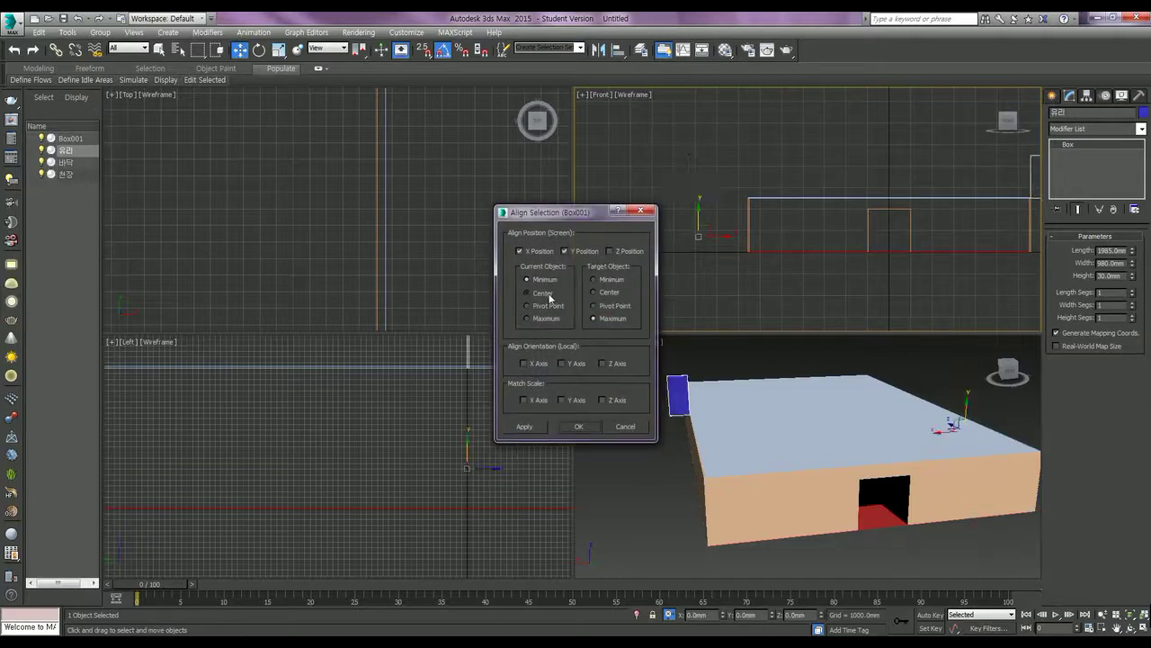
{"action": "left_click", "coordinate": [609, 293]}
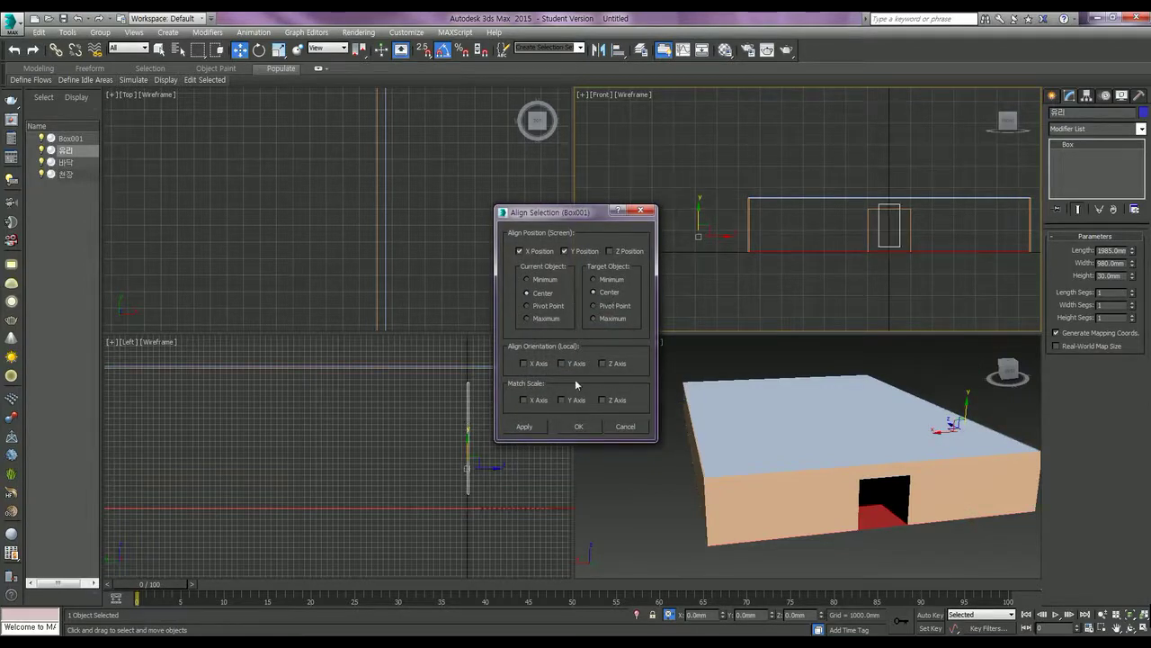
{"action": "left_click", "coordinate": [524, 426]}
Align the glass's bottom to the opening's bottom on Y only, then zoom to the door.
{"action": "left_click", "coordinate": [565, 251]}
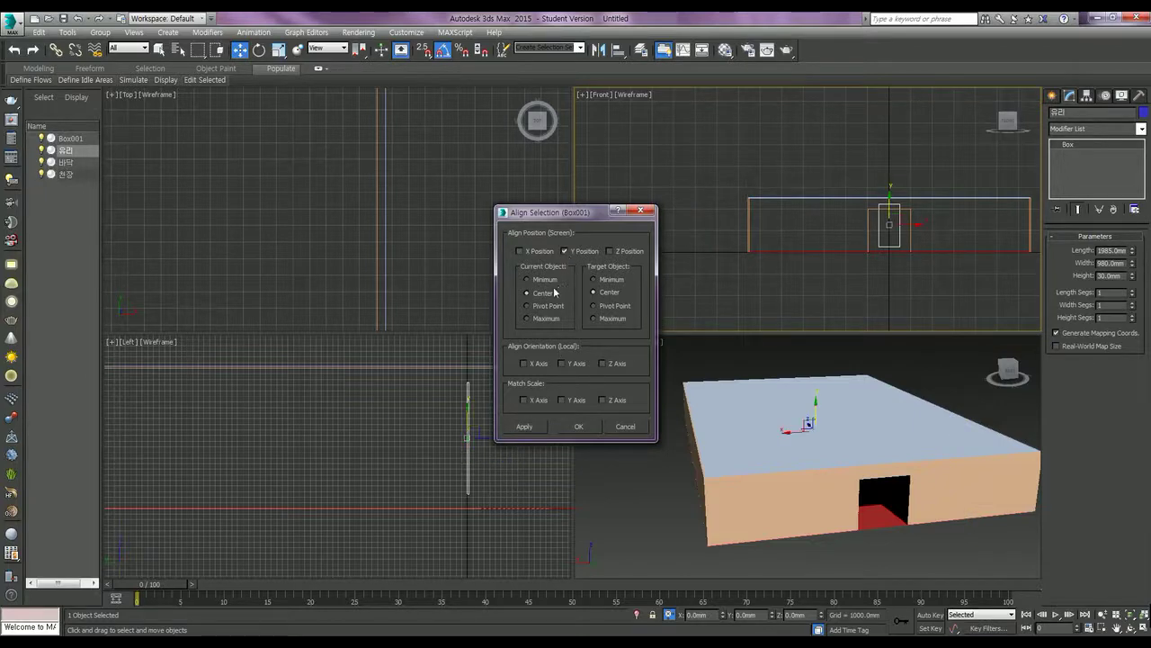
{"action": "left_click", "coordinate": [602, 317]}
{"action": "left_click", "coordinate": [607, 281]}
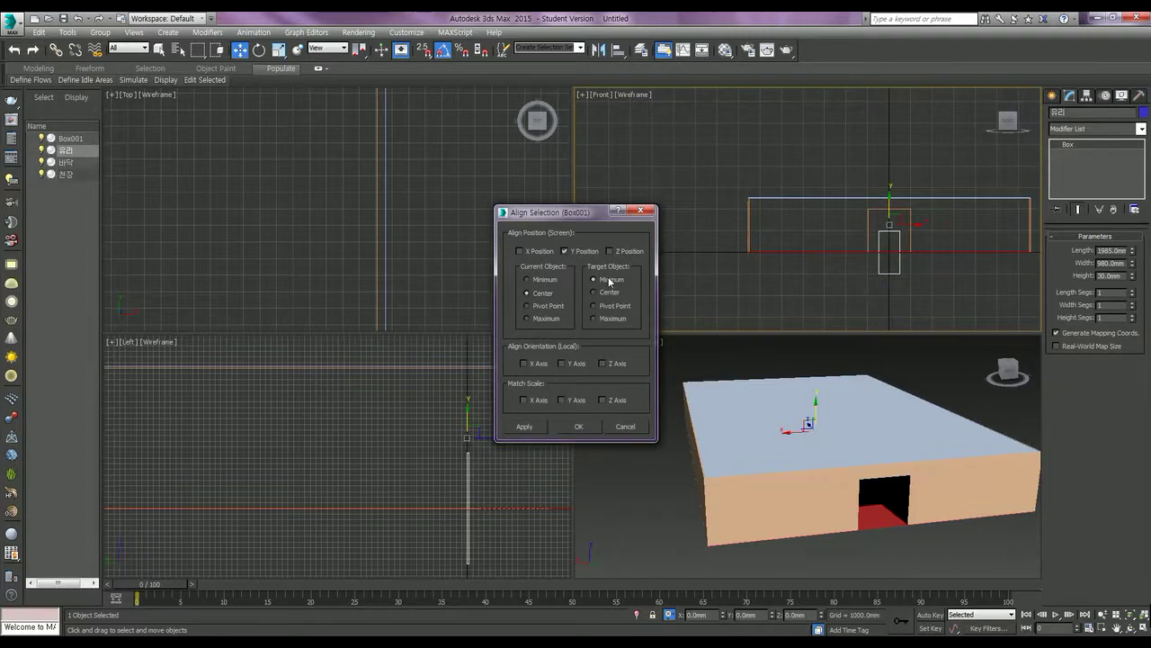
{"action": "left_click", "coordinate": [551, 281]}
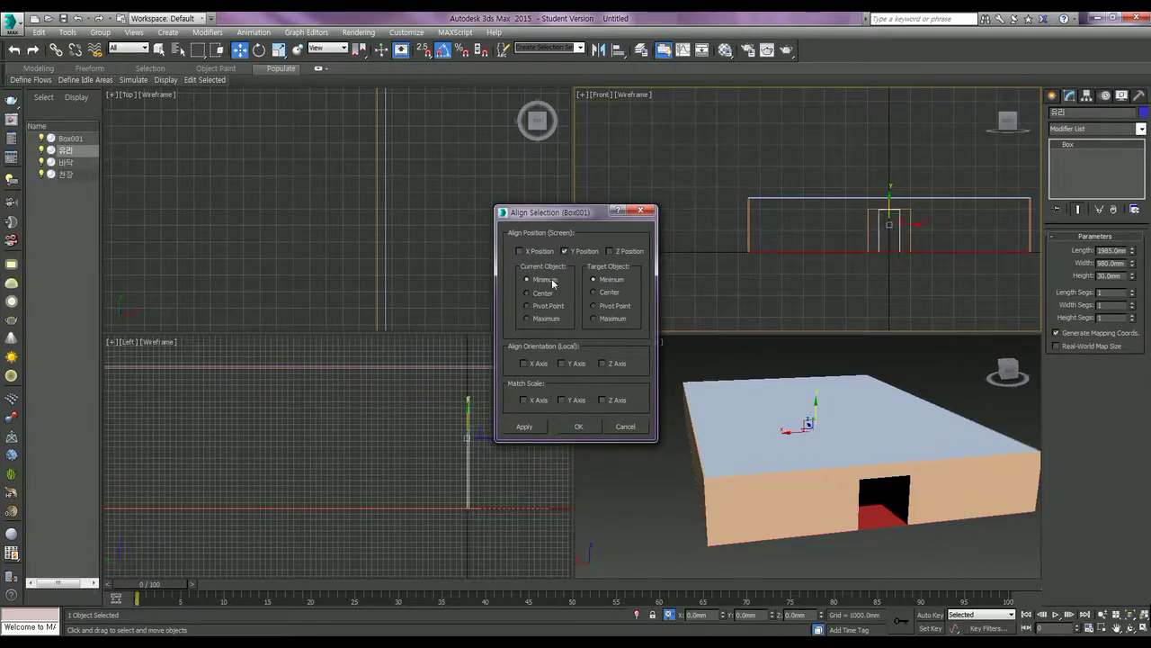
{"action": "left_click", "coordinate": [570, 425]}
{"action": "middle_click_drag", "start_coordinate": [833, 261], "coordinate": [747, 290]}
{"action": "scroll", "coordinate": [754, 267], "scroll_direction": "up", "scroll_amount": 1}
{"action": "scroll", "coordinate": [887, 251], "scroll_direction": "up", "scroll_amount": 2}
{"action": "scroll", "coordinate": [879, 216], "scroll_direction": "up", "scroll_amount": 1}
{"action": "scroll", "coordinate": [864, 231], "scroll_direction": "up", "scroll_amount": 3}
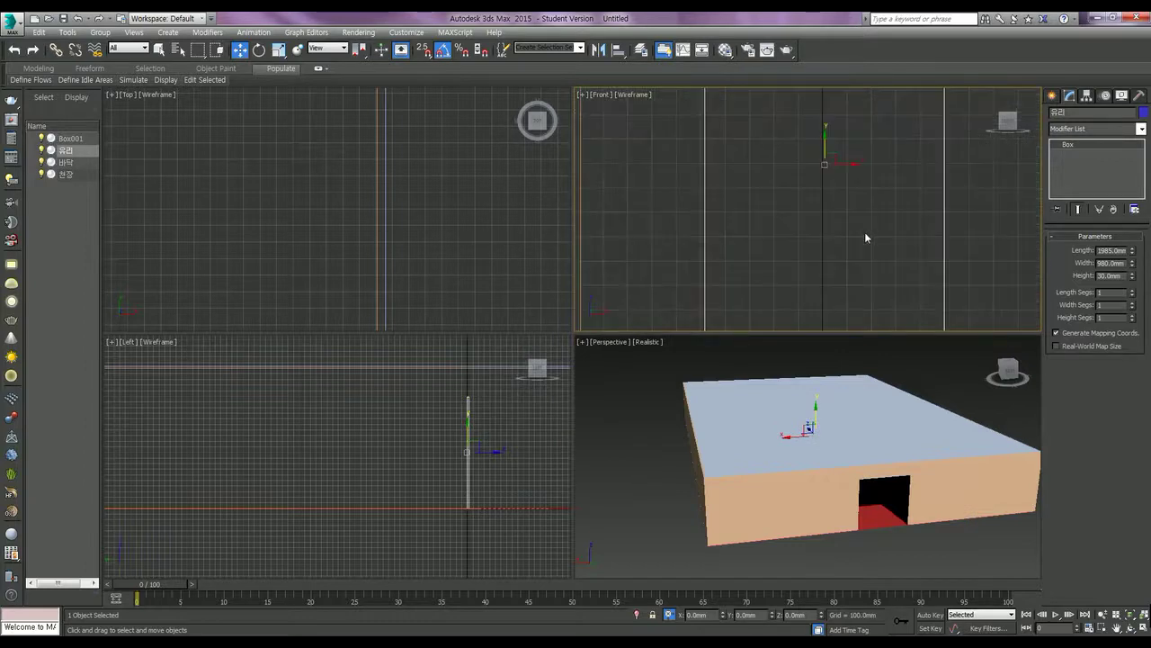
Maximize the Front view and snap the glass's corner onto the opening's corner.
{"action": "scroll", "coordinate": [859, 234], "scroll_direction": "up", "scroll_amount": 2}
{"action": "middle_click_drag", "start_coordinate": [856, 237], "coordinate": [870, 151]}
{"action": "scroll", "coordinate": [848, 192], "scroll_direction": "up", "scroll_amount": 2}
{"action": "mouse_move", "coordinate": [828, 213]}
{"action": "middle_mouse_down"}
{"action": "mouse_move", "coordinate": [815, 192]}
{"action": "mouse_move", "coordinate": [792, 260]}
{"action": "mouse_move", "coordinate": [814, 254]}
{"action": "middle_mouse_up"}
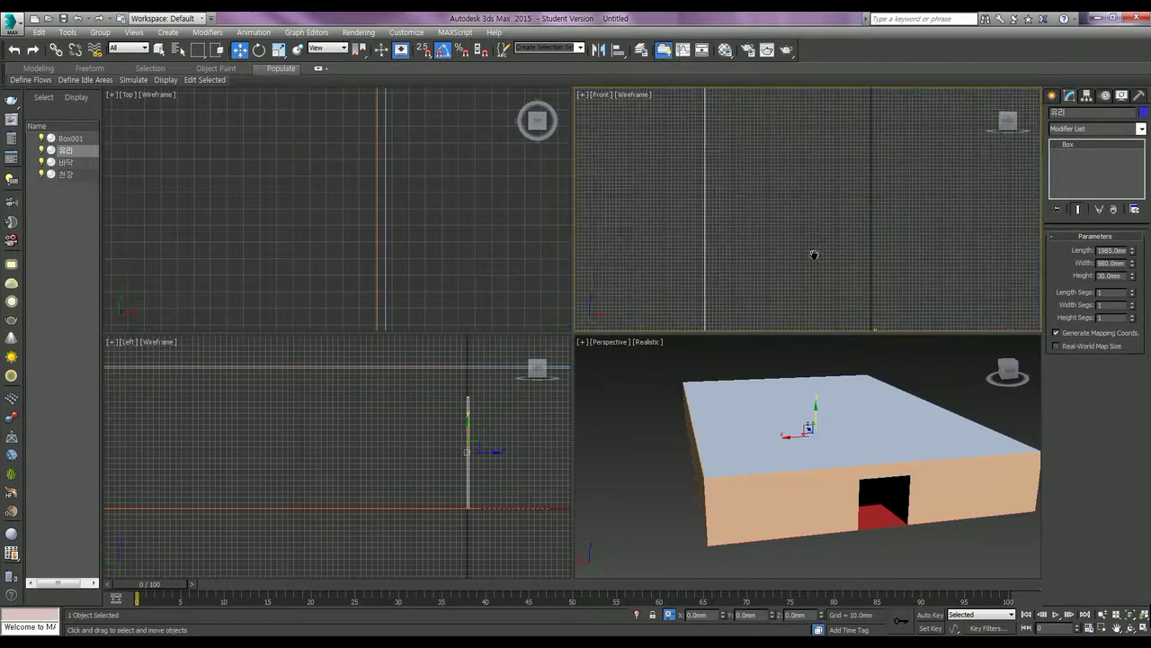
{"action": "key", "text": "alt+w"}
{"action": "scroll", "coordinate": [726, 253], "scroll_direction": "down", "scroll_amount": 2}
{"action": "scroll", "coordinate": [702, 236], "scroll_direction": "down", "scroll_amount": 2}
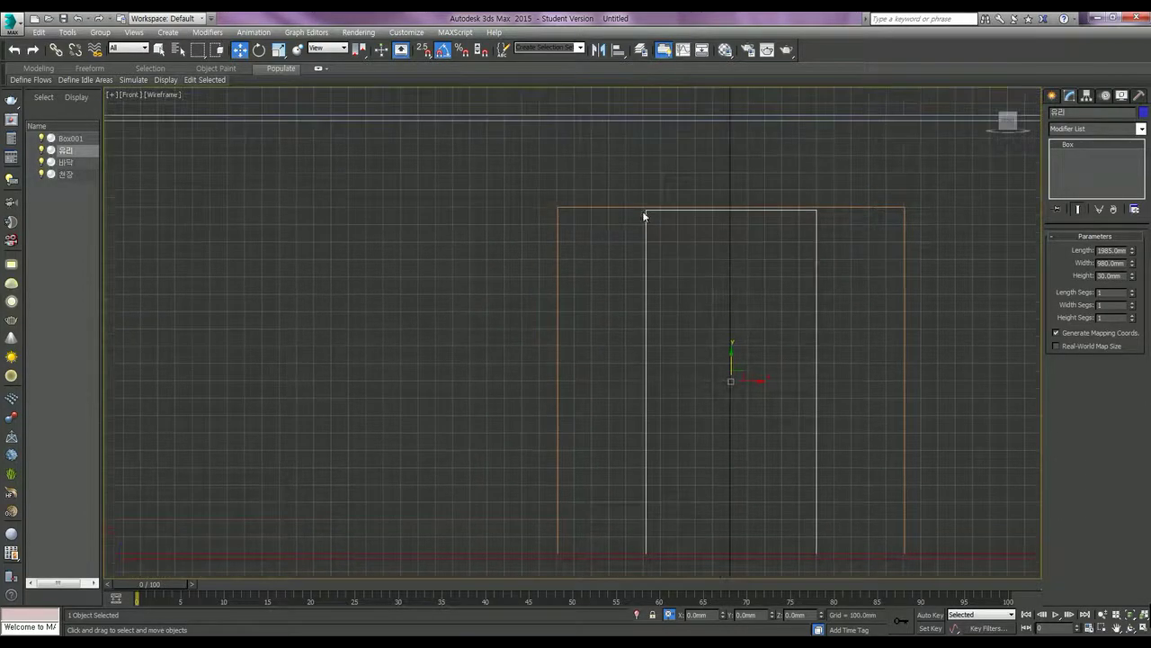
{"action": "key", "text": "s"}
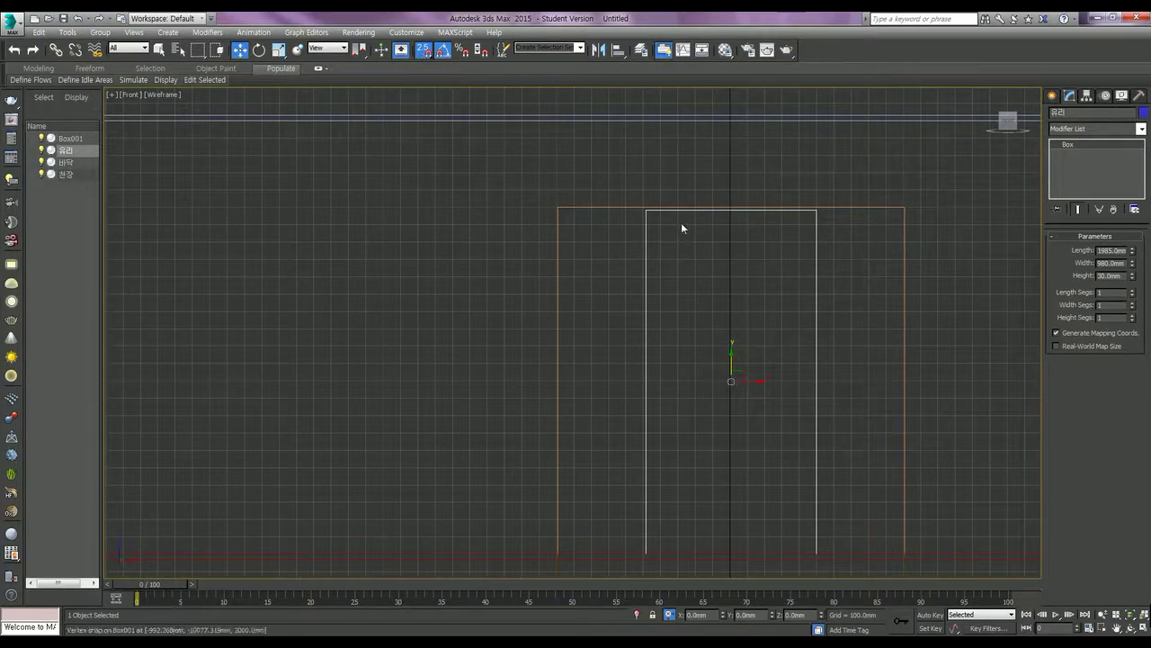
{"action": "left_click_drag", "start_coordinate": [646, 211], "coordinate": [552, 216]}
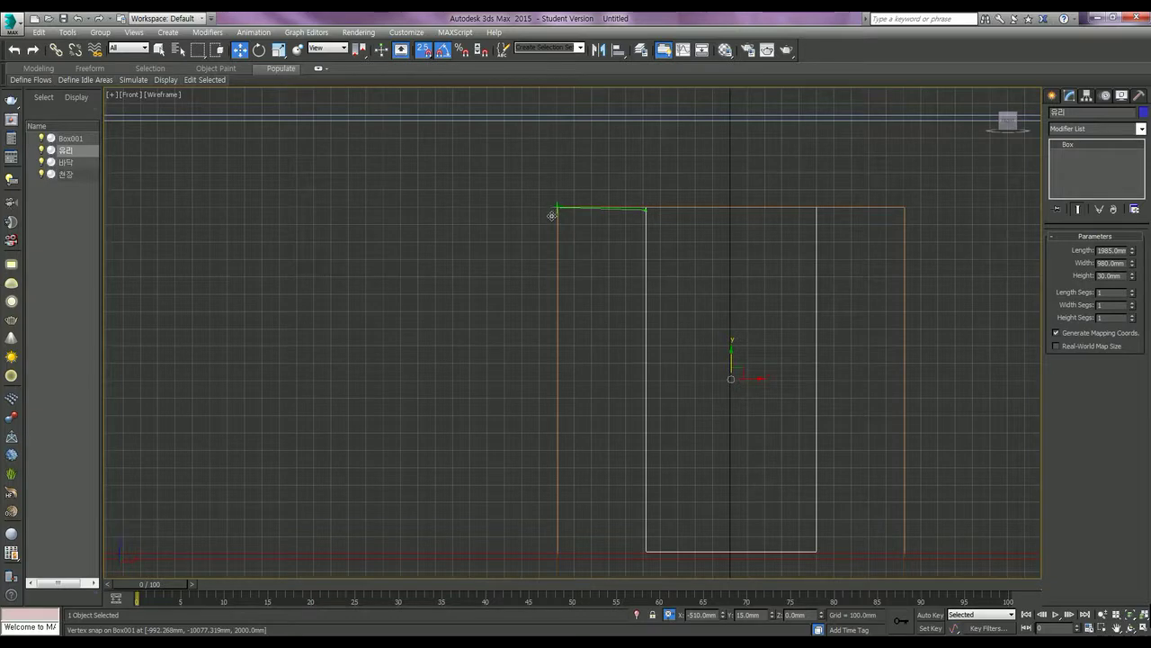
{"action": "left_click_drag", "start_coordinate": [553, 216], "coordinate": [643, 232]}
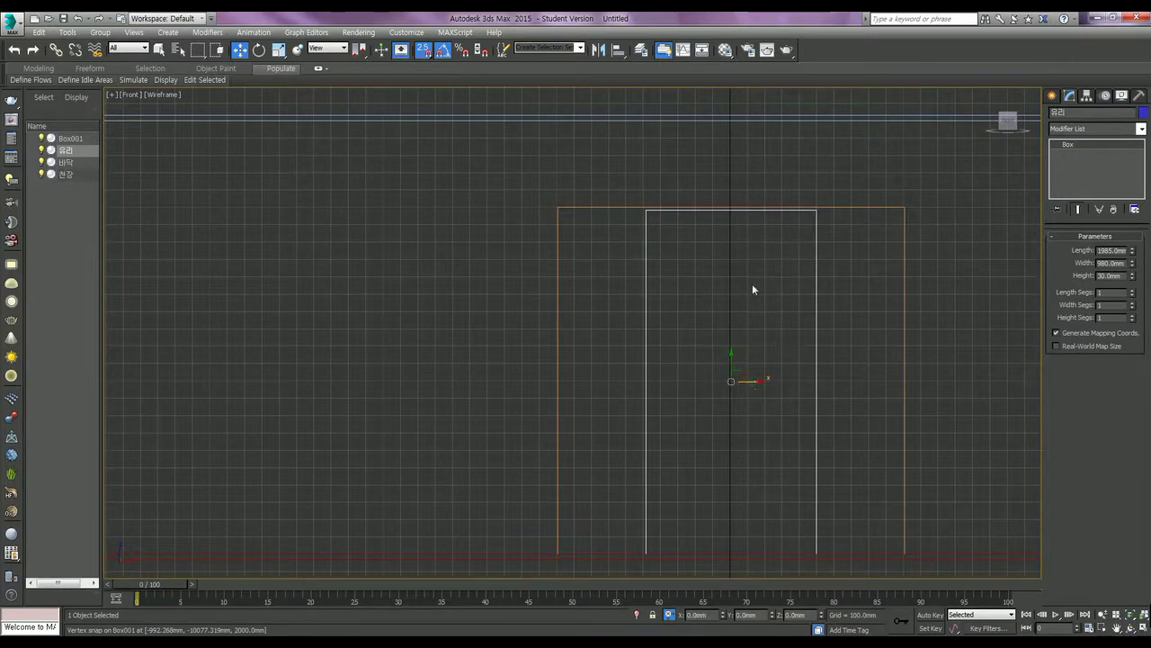
{"action": "left_click_drag", "start_coordinate": [647, 211], "coordinate": [557, 208]}
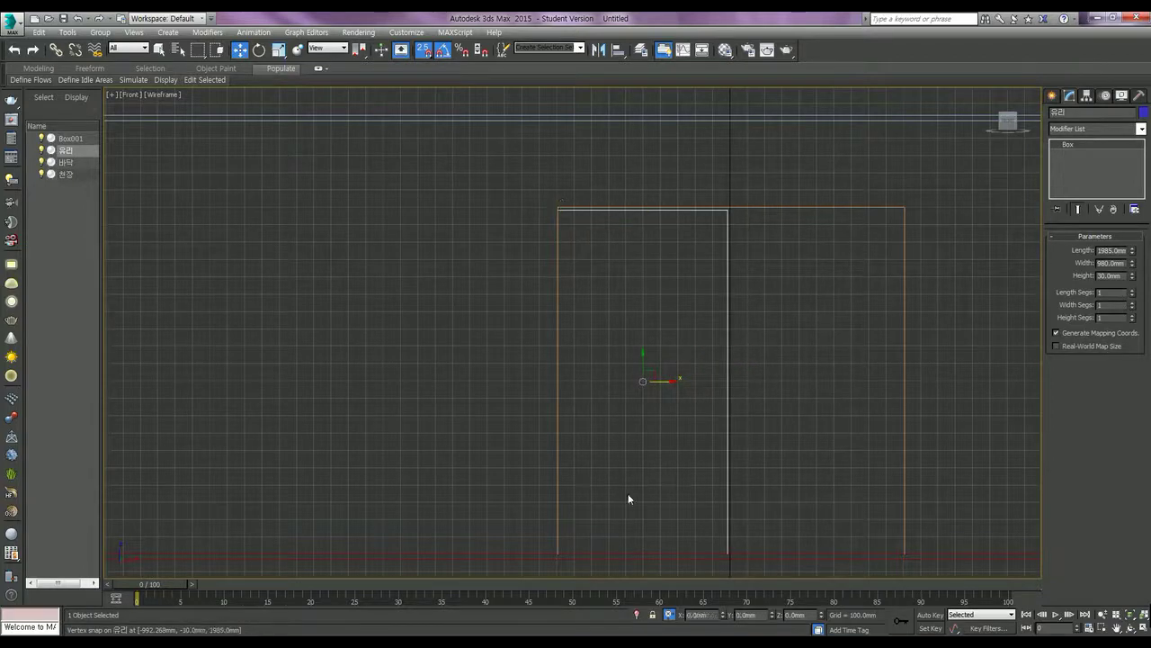
Offset the glass 10 mm along X, then isolate the glass pane.
{"action": "left_click", "coordinate": [670, 616]}
{"action": "left_click", "coordinate": [670, 616]}
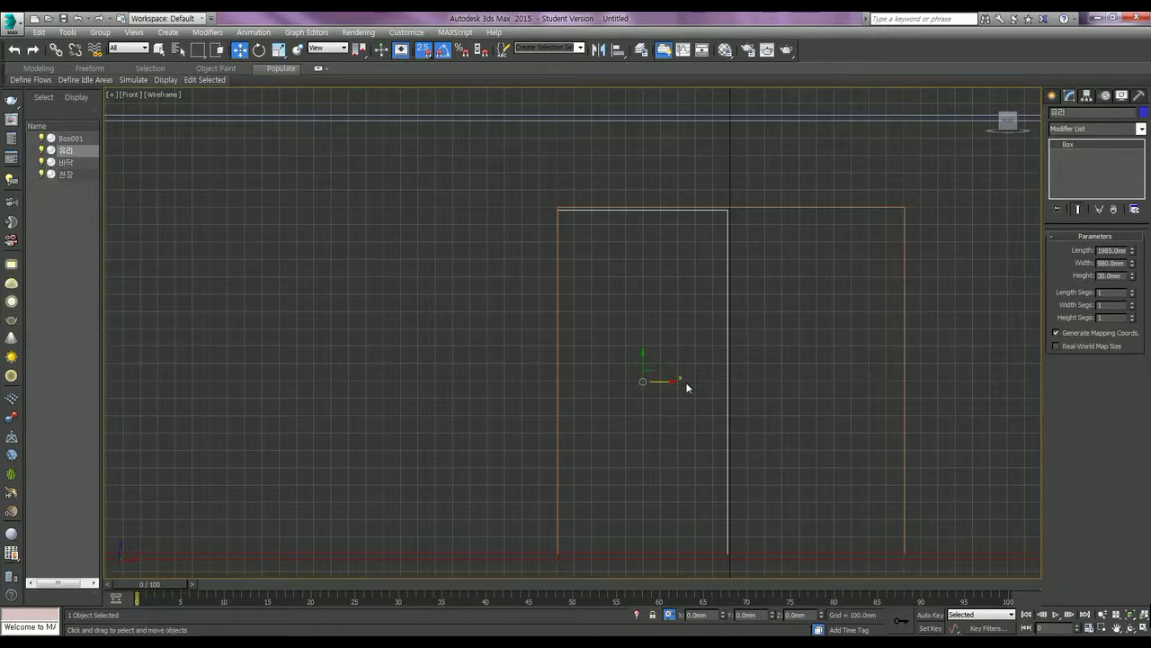
{"action": "left_click", "coordinate": [690, 614]}
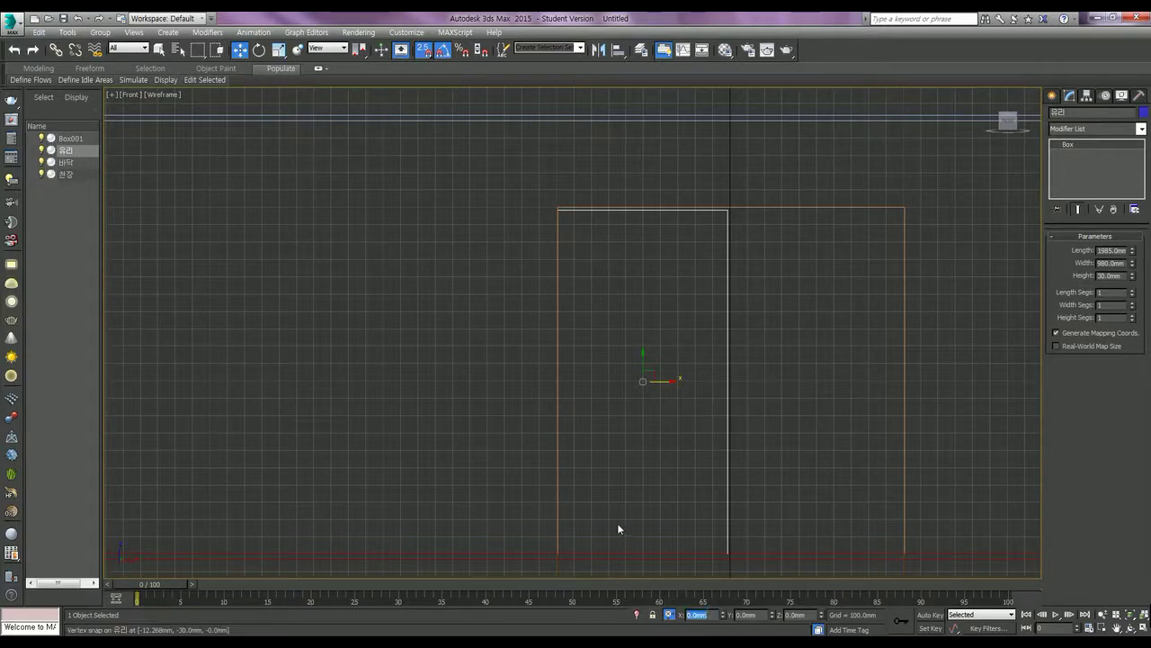
{"action": "type", "text": "10"}
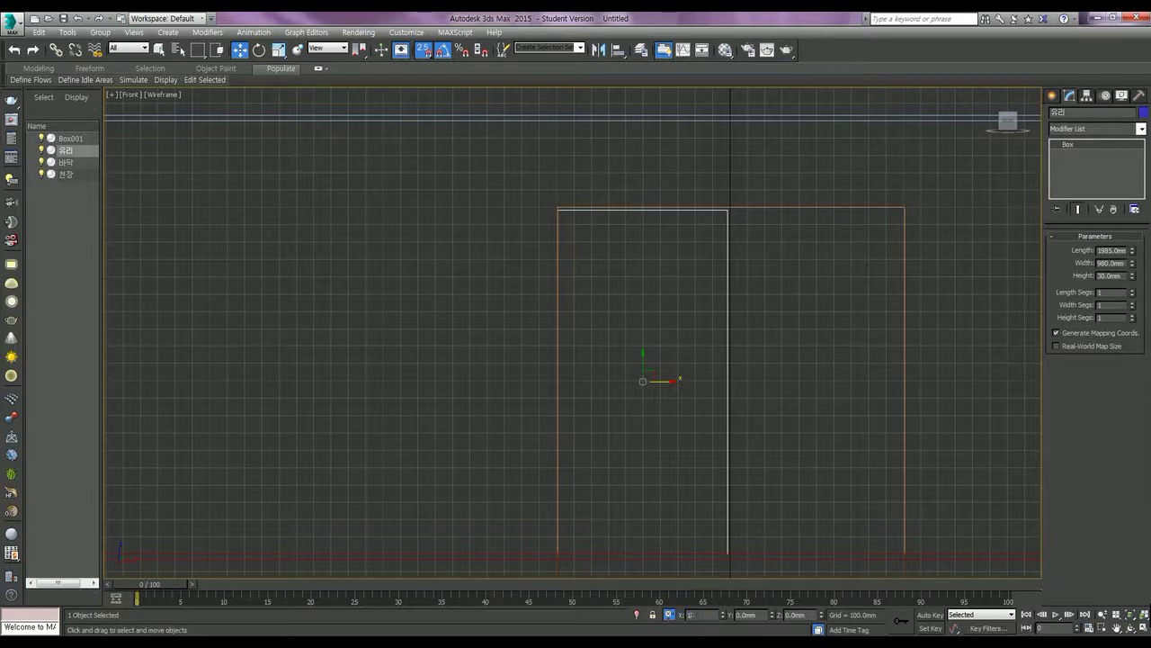
{"action": "key", "text": "Return"}
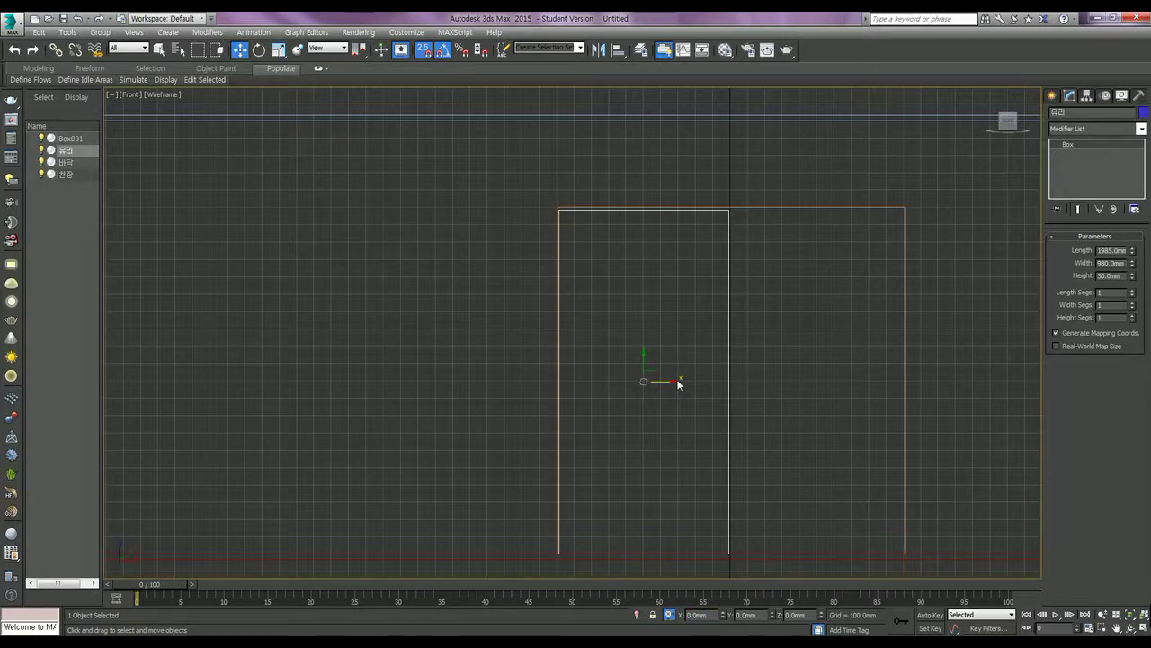
{"action": "scroll", "coordinate": [678, 384], "scroll_direction": "down", "scroll_amount": 2}
{"action": "scroll", "coordinate": [677, 384], "scroll_direction": "down", "scroll_amount": 3}
{"action": "key", "text": "alt+q"}
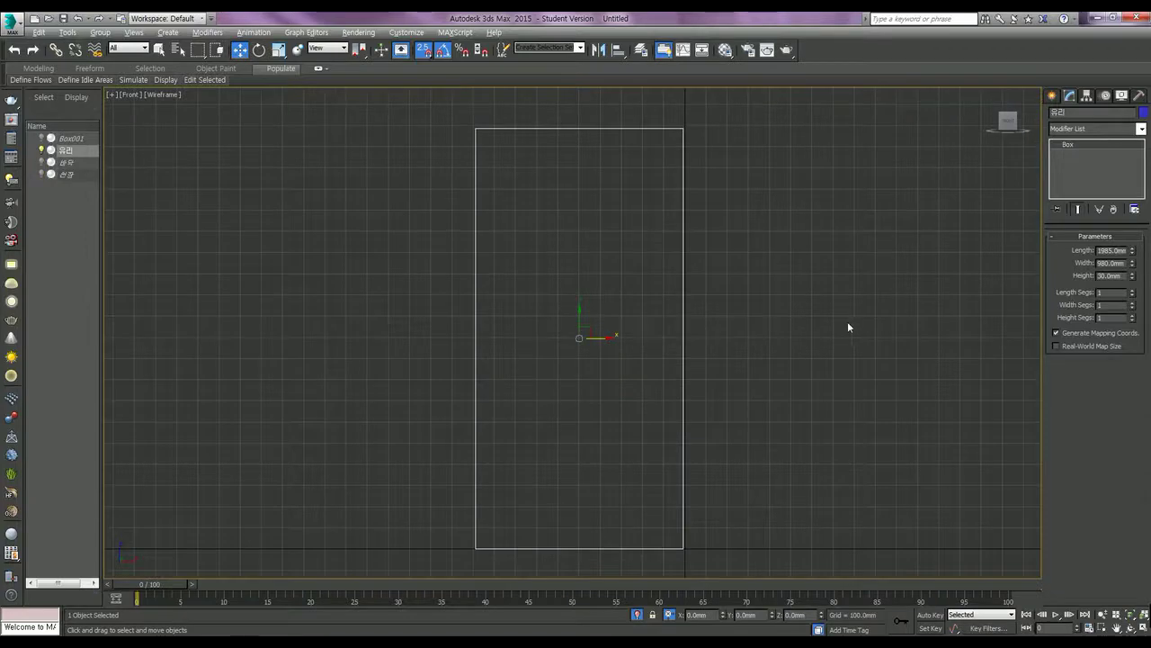
Snap-draw a flat box about 979.8 mm wide across the glass pane's top edge.
{"action": "left_click", "coordinate": [1053, 96]}
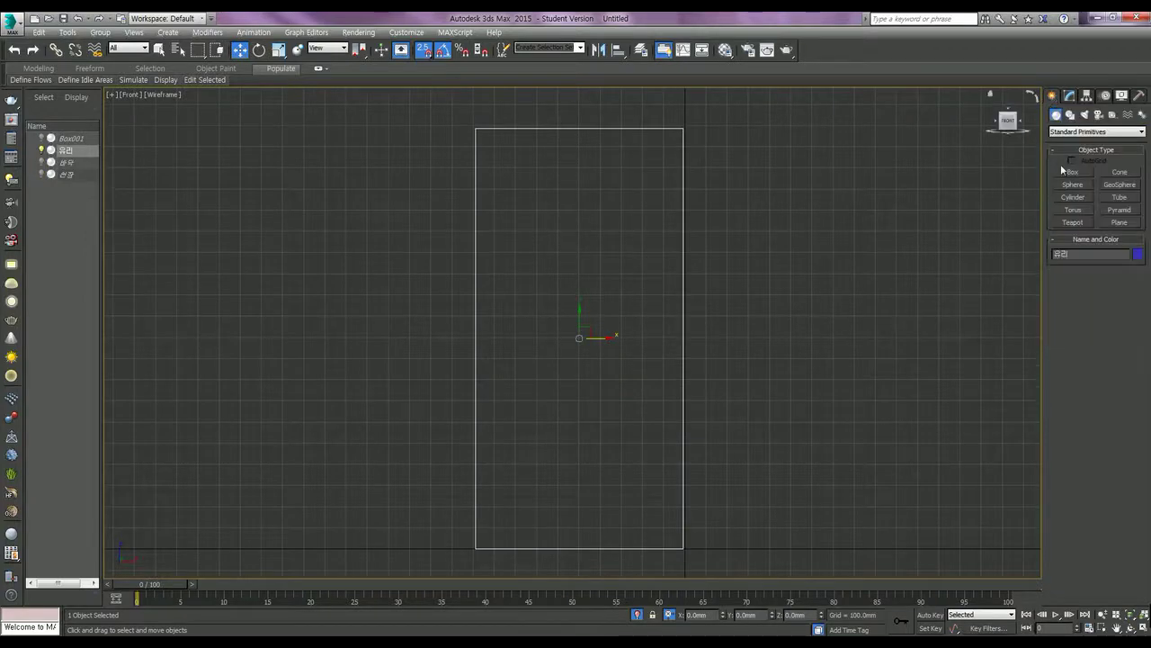
{"action": "left_click", "coordinate": [1085, 174]}
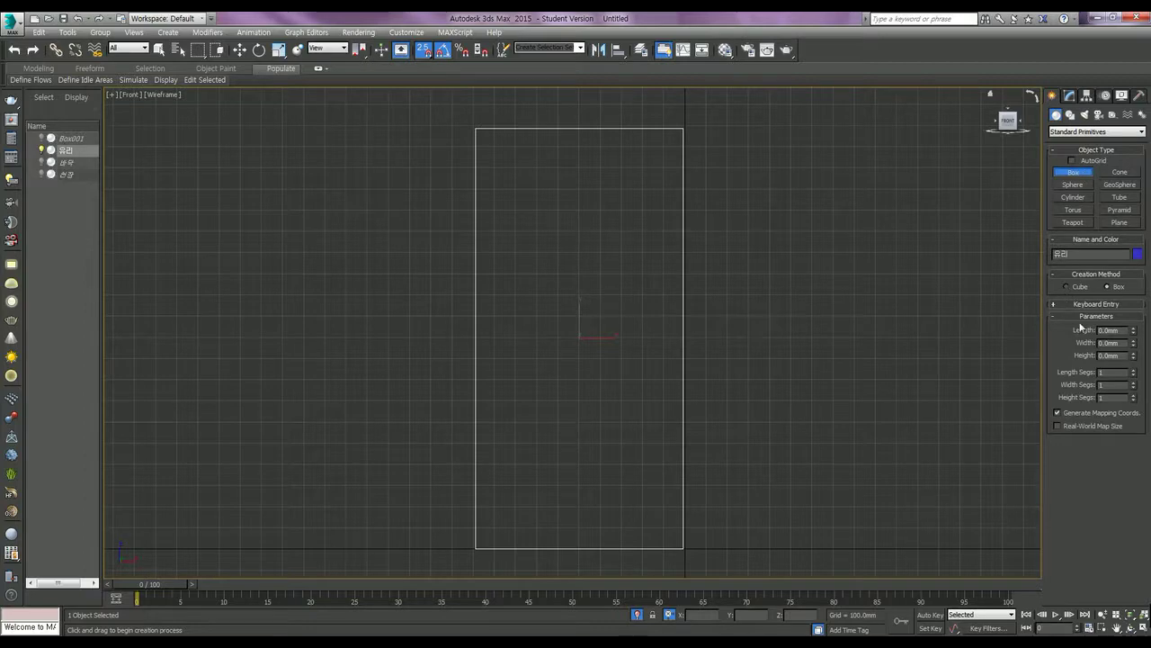
{"action": "left_click_drag", "start_coordinate": [475, 129], "coordinate": [684, 158]}
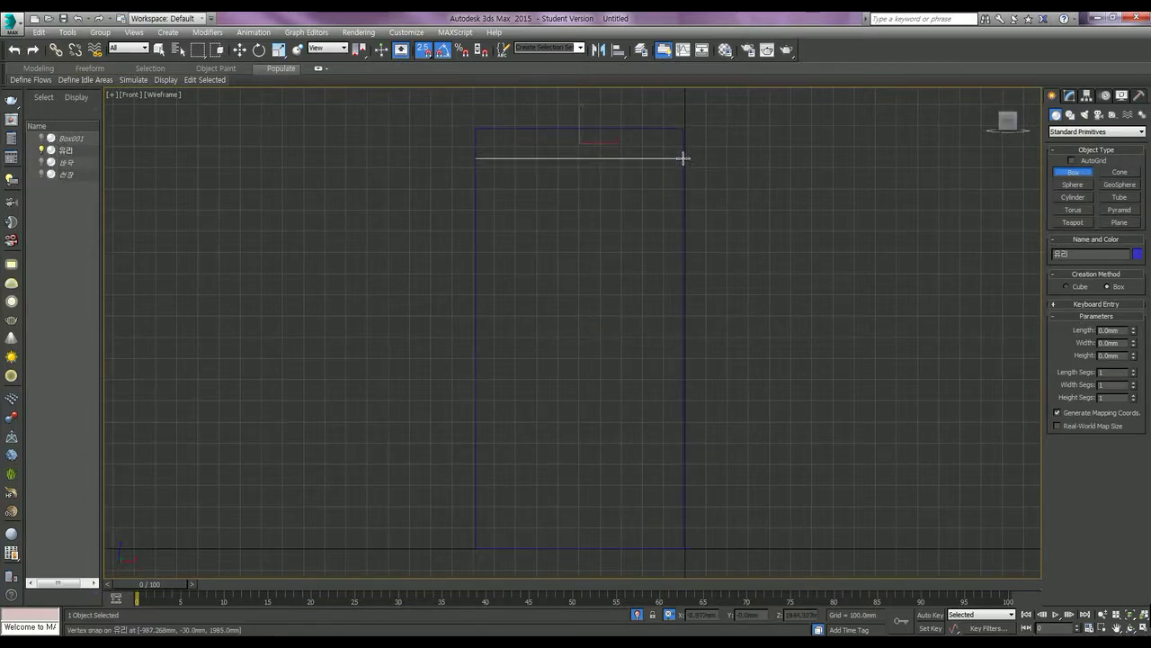
{"action": "left_click_drag", "start_coordinate": [684, 159], "coordinate": [684, 154]}
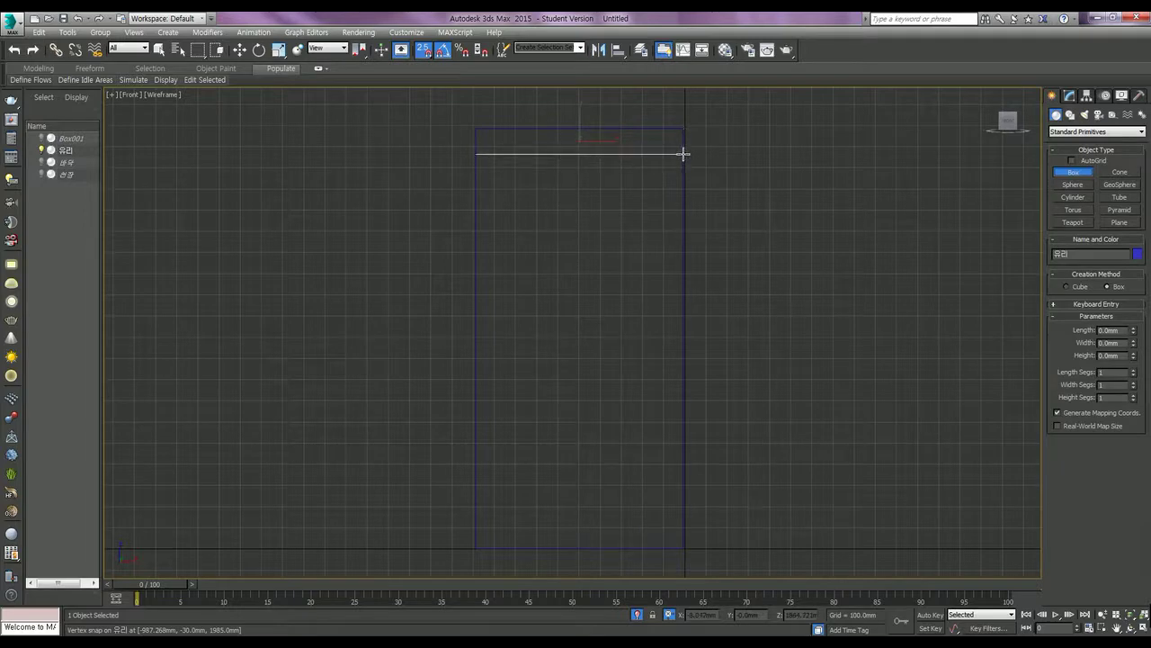
{"action": "left_click_drag", "start_coordinate": [683, 154], "coordinate": [684, 154]}
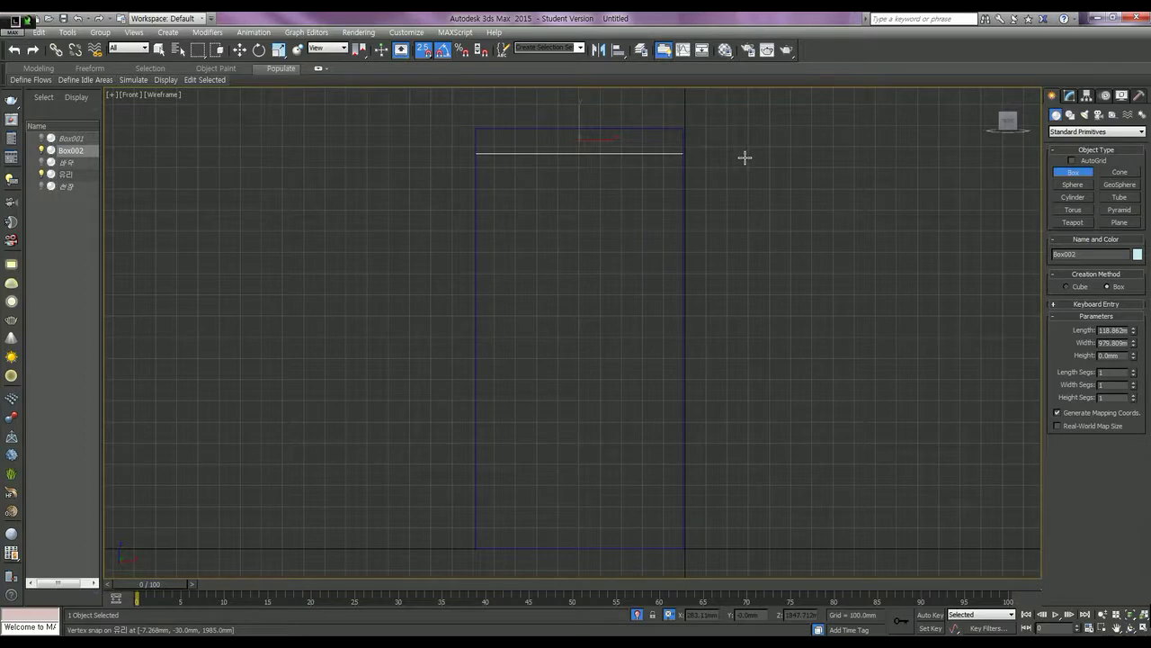
{"action": "key", "text": "w"}
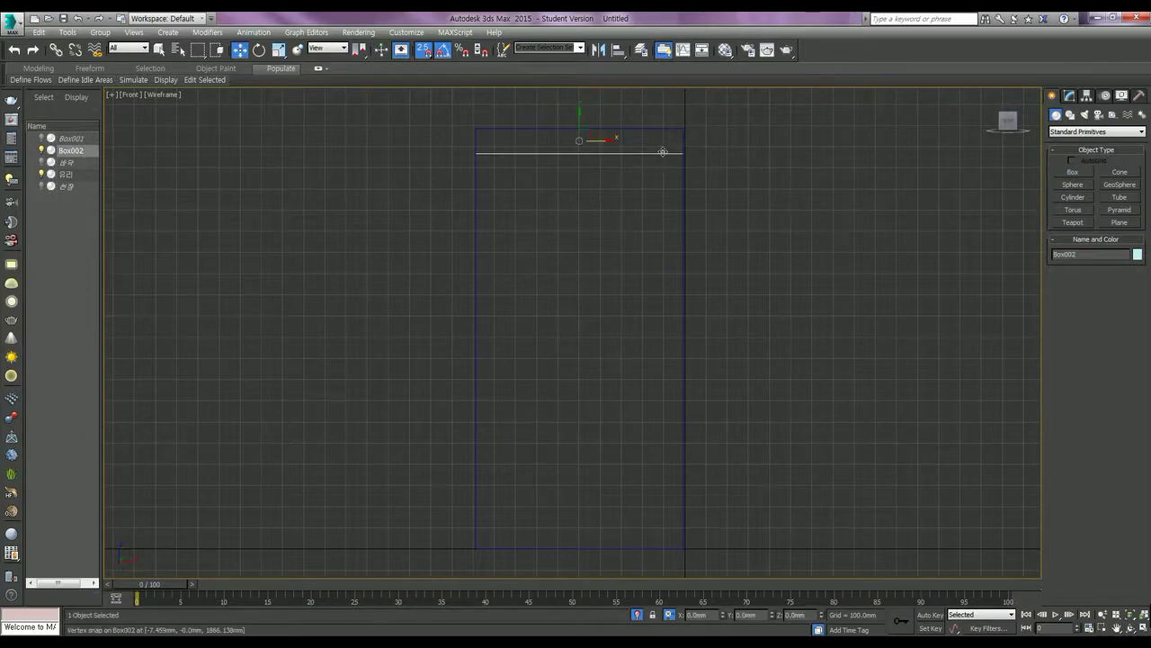
{"action": "left_click", "coordinate": [1069, 97]}
Set the bar's width to 990 mm.
{"action": "double_click", "coordinate": [1112, 250]}
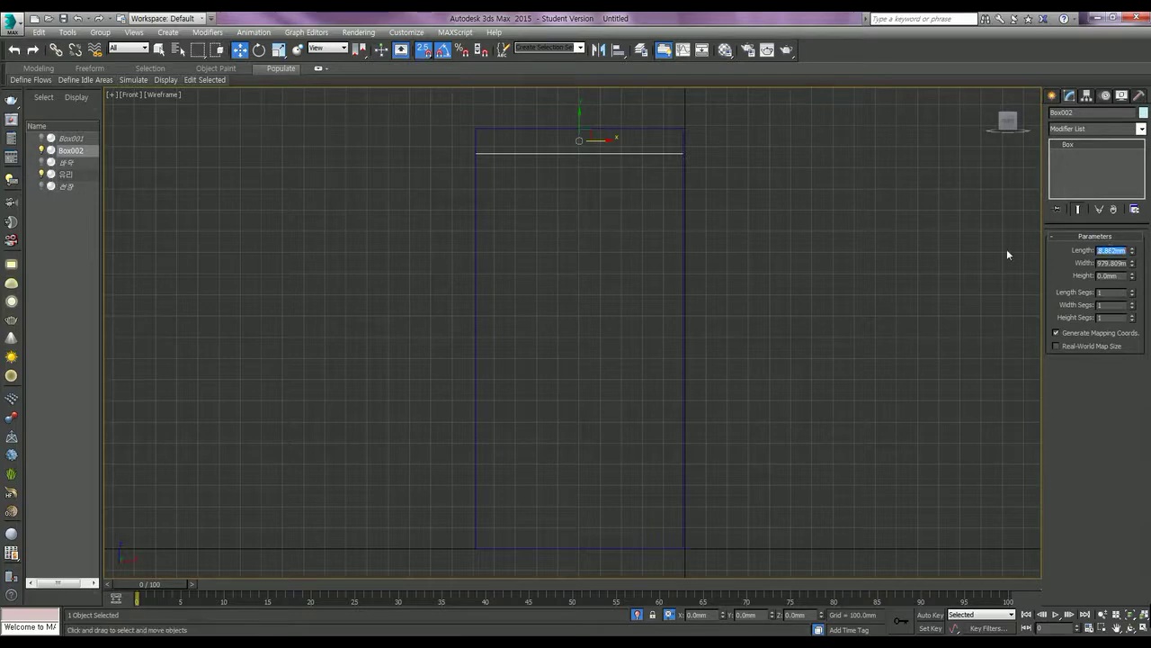
{"action": "type", "text": "1985"}
{"action": "key", "text": "Tab"}
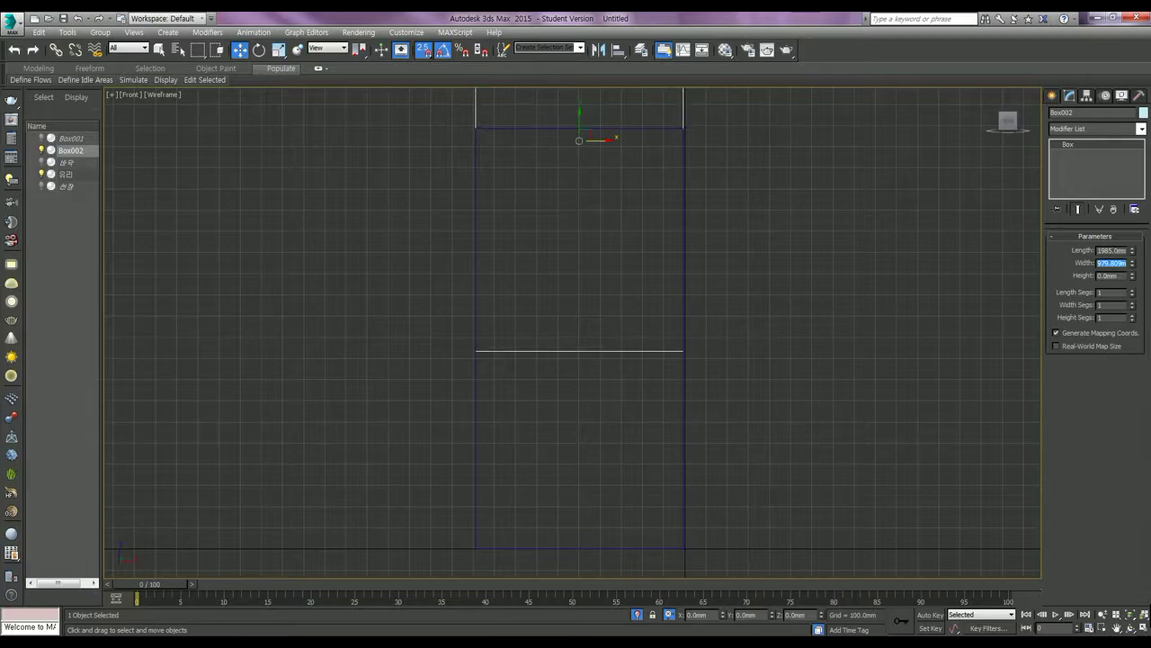
{"action": "left_click", "coordinate": [1111, 251]}
{"action": "double_click", "coordinate": [1111, 251]}
{"action": "type", "text": "998"}
{"action": "key", "text": "Return"}
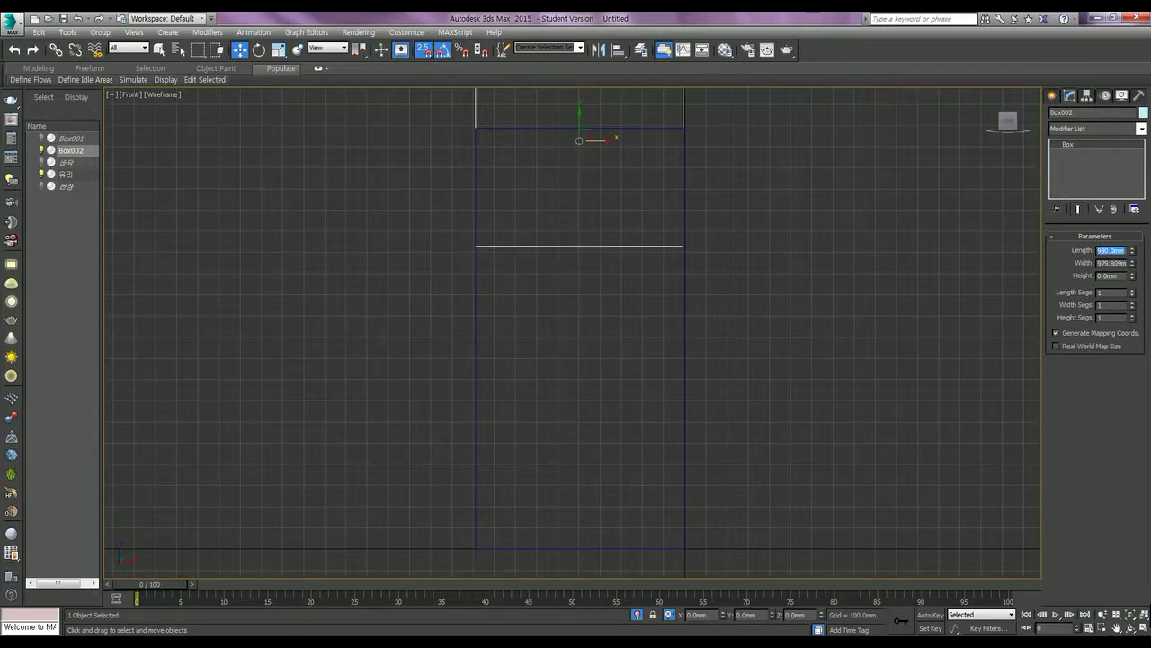
{"action": "key", "text": "Tab"}
{"action": "type", "text": "990"}
{"action": "key", "text": "Return"}
Set the bar's length to 100 mm.
{"action": "middle_click_drag", "start_coordinate": [957, 308], "coordinate": [845, 295]}
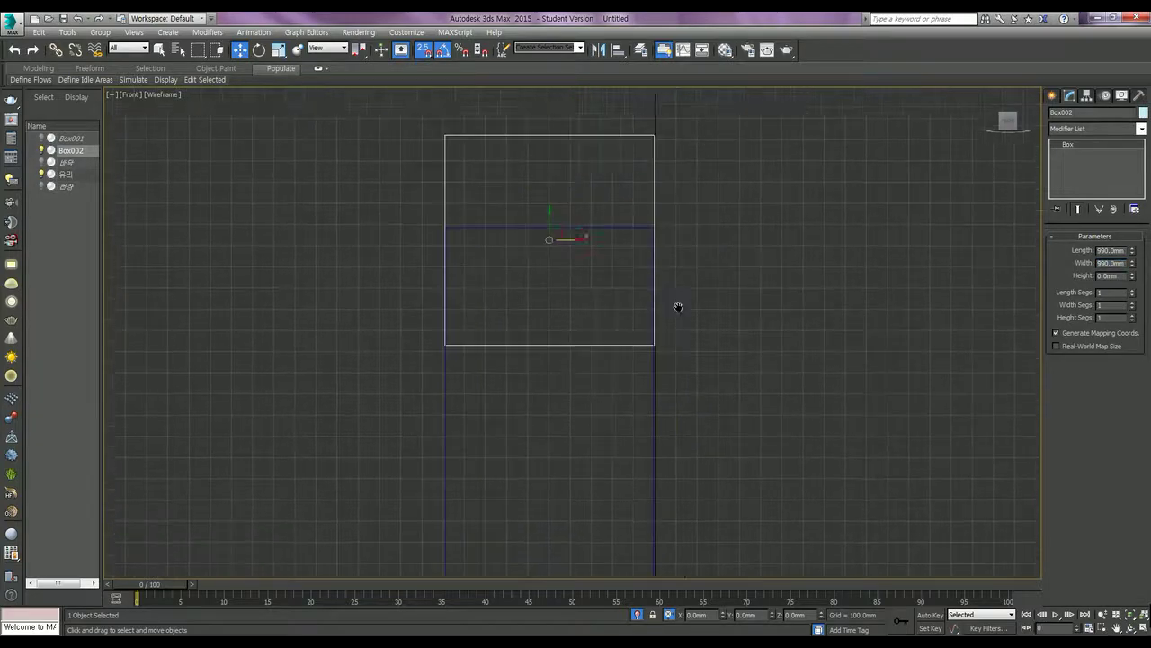
{"action": "scroll", "coordinate": [603, 309], "scroll_direction": "up", "scroll_amount": 3}
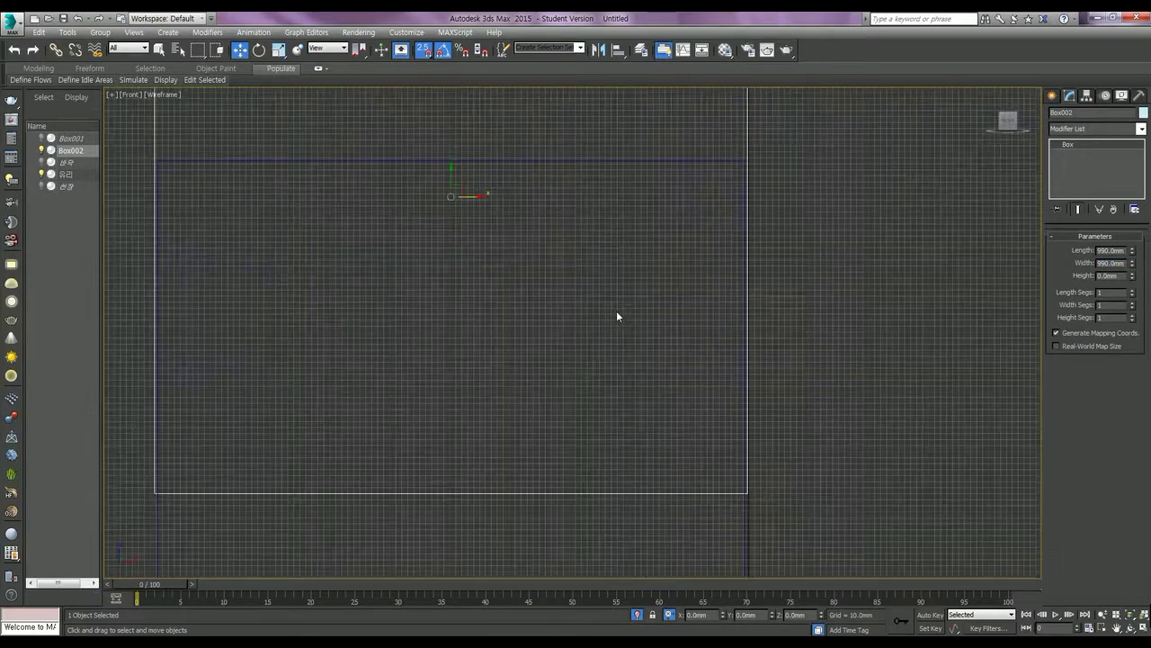
{"action": "double_click", "coordinate": [1110, 251]}
{"action": "type", "text": "50"}
{"action": "key", "text": "Return"}
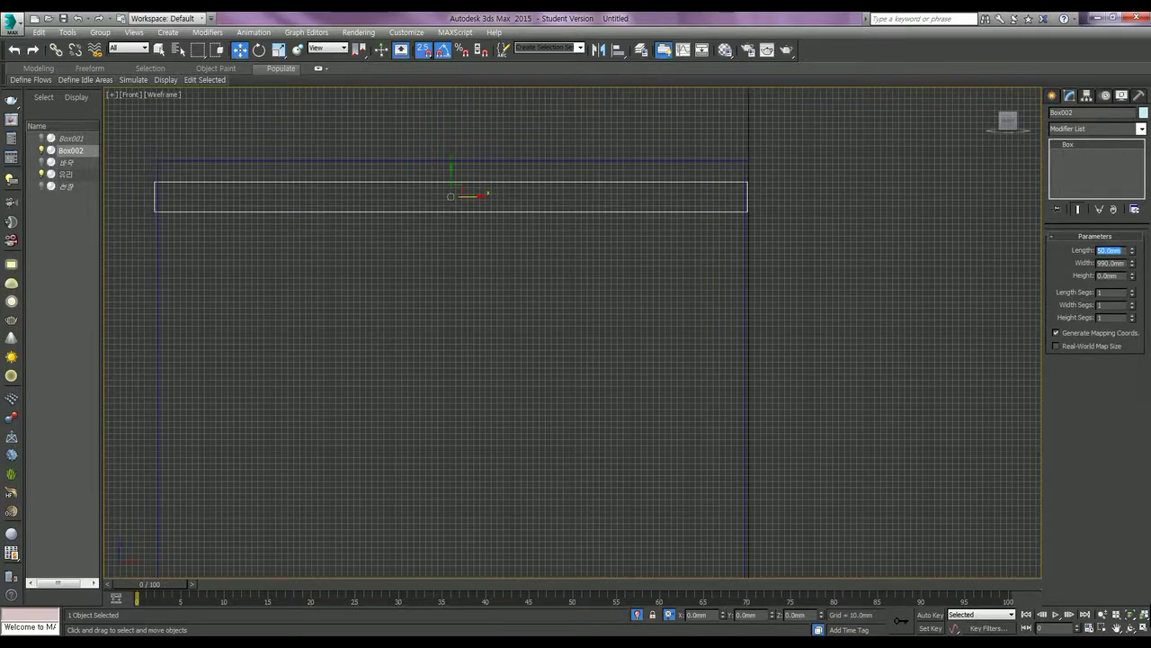
{"action": "type", "text": "70"}
{"action": "key", "text": "Return"}
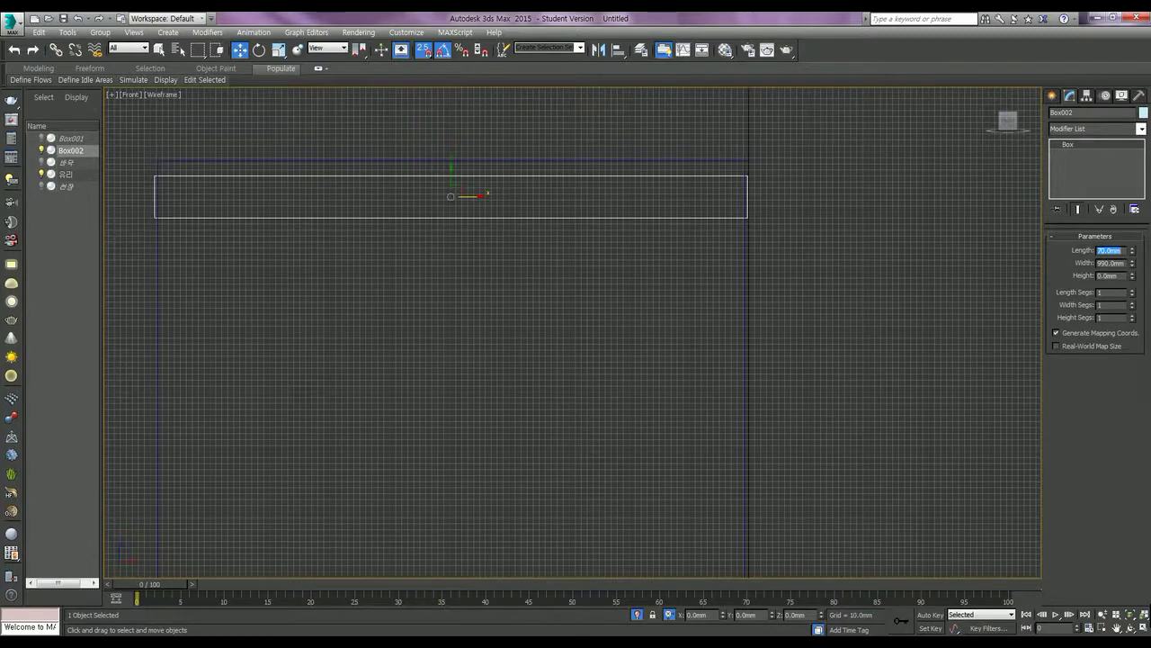
{"action": "type", "text": "100"}
{"action": "key", "text": "Return"}
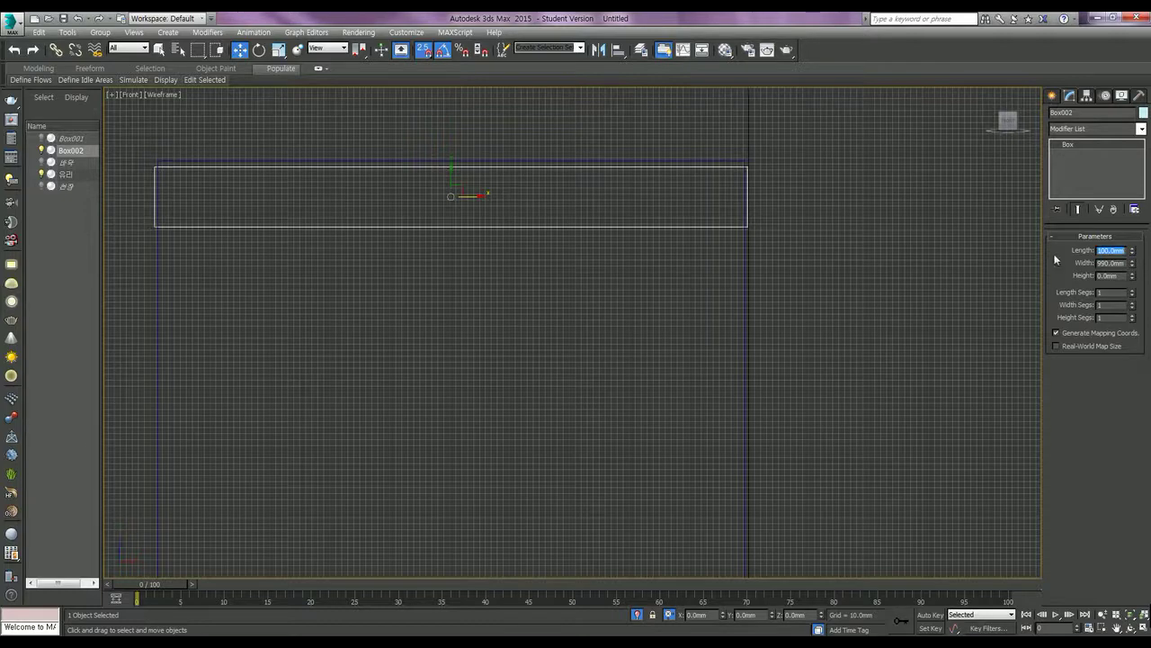
Set the bar's height to 35 mm and start aligning it to the glass pane.
{"action": "double_click", "coordinate": [1115, 275]}
{"action": "type", "text": "3"}
{"action": "key", "text": "Return"}
{"action": "type", "text": "35"}
{"action": "key", "text": "Return"}
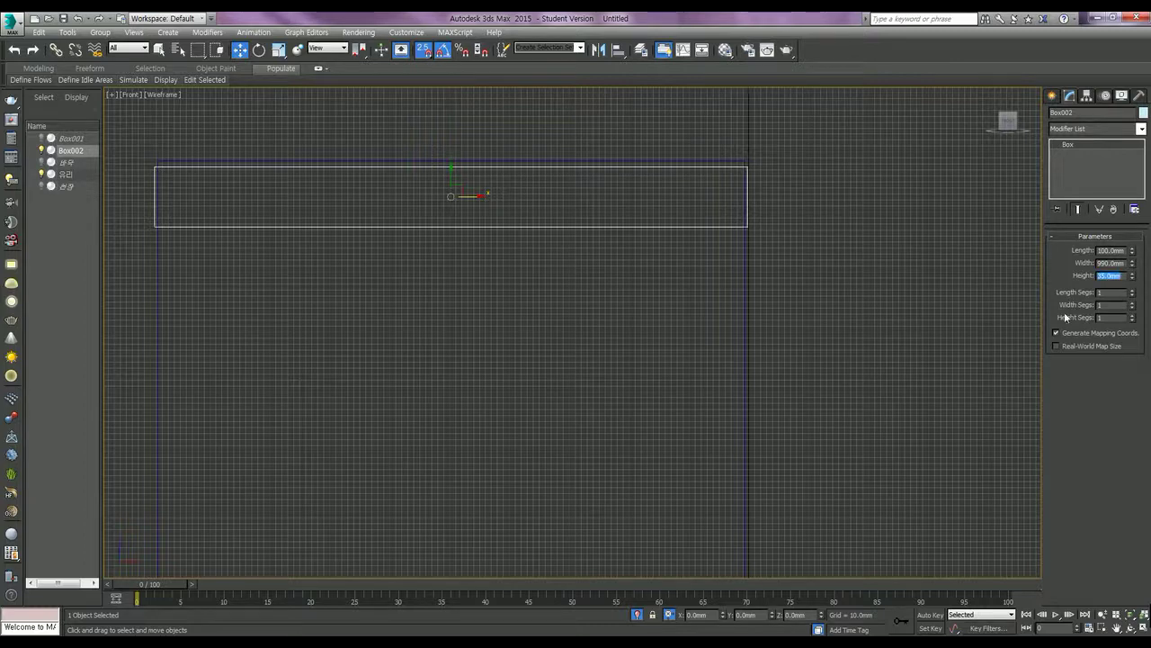
{"action": "middle_click_drag", "start_coordinate": [658, 270], "coordinate": [694, 300]}
{"action": "scroll", "coordinate": [625, 258], "scroll_direction": "up", "scroll_amount": 4}
{"action": "mouse_move", "coordinate": [623, 257]}
{"action": "middle_mouse_down"}
{"action": "mouse_move", "coordinate": [484, 317]}
{"action": "mouse_move", "coordinate": [838, 326]}
{"action": "middle_mouse_up"}
{"action": "middle_click_drag", "start_coordinate": [471, 286], "coordinate": [445, 300]}
{"action": "key", "text": "alt+a"}
{"action": "left_click", "coordinate": [394, 229]}
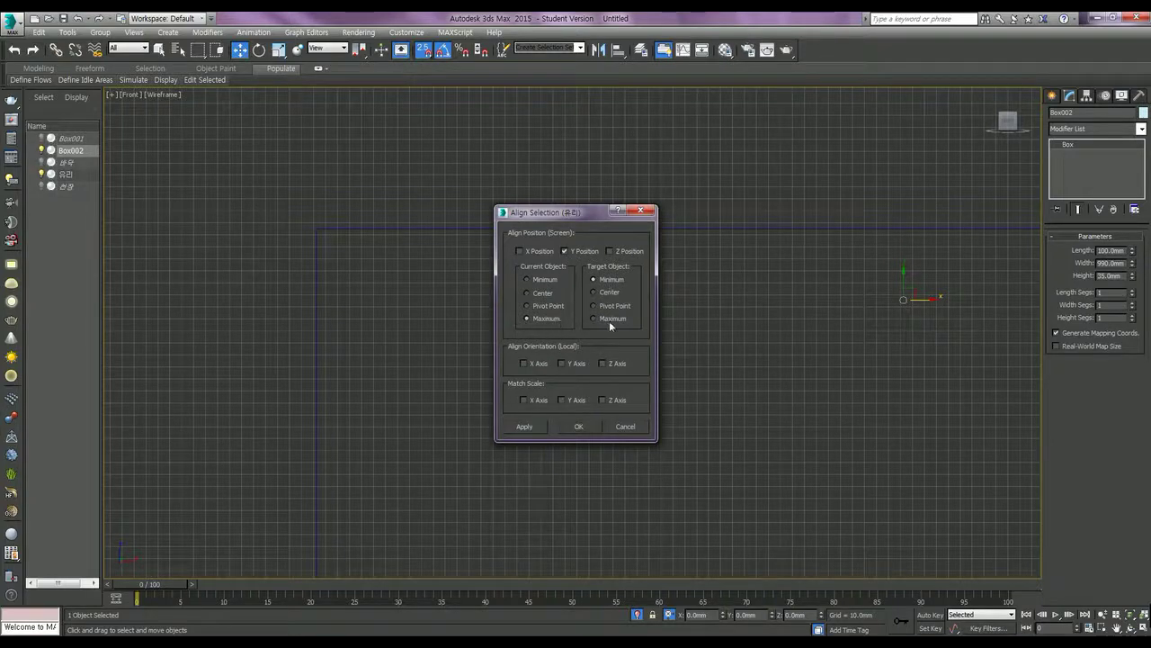
Align the bar's top to the pane's top (Y Maximum), centred on X and Z.
{"action": "left_click", "coordinate": [611, 320]}
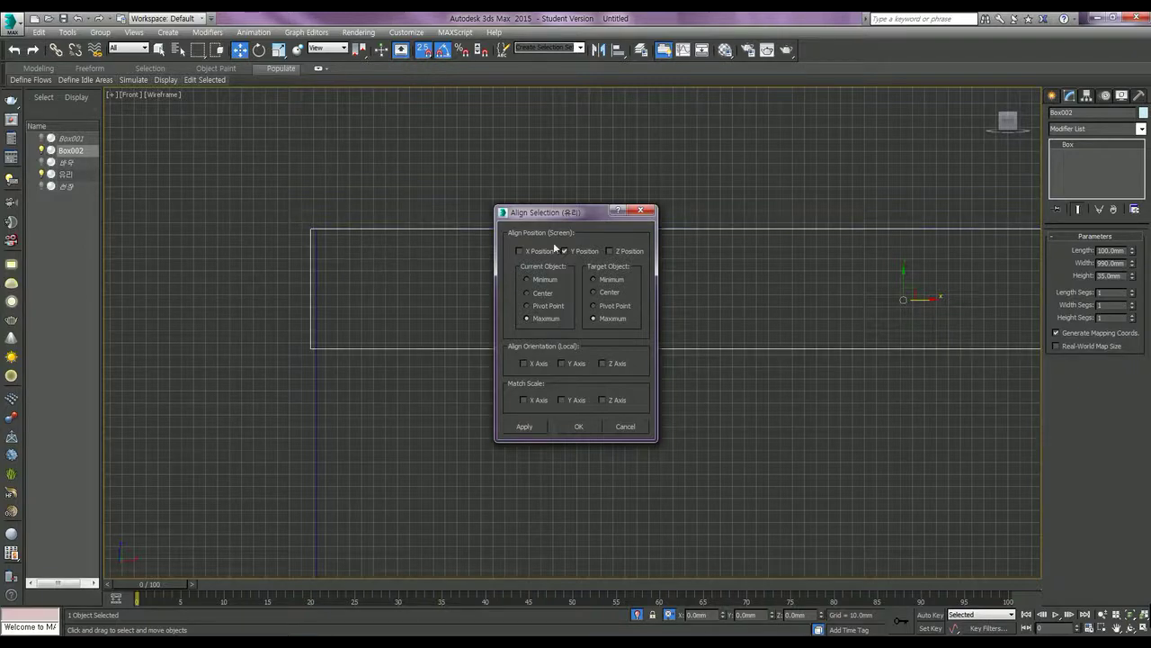
{"action": "left_click", "coordinate": [535, 430]}
{"action": "left_click", "coordinate": [520, 251]}
{"action": "left_click", "coordinate": [527, 293]}
{"action": "left_click", "coordinate": [593, 292]}
{"action": "left_click", "coordinate": [611, 251]}
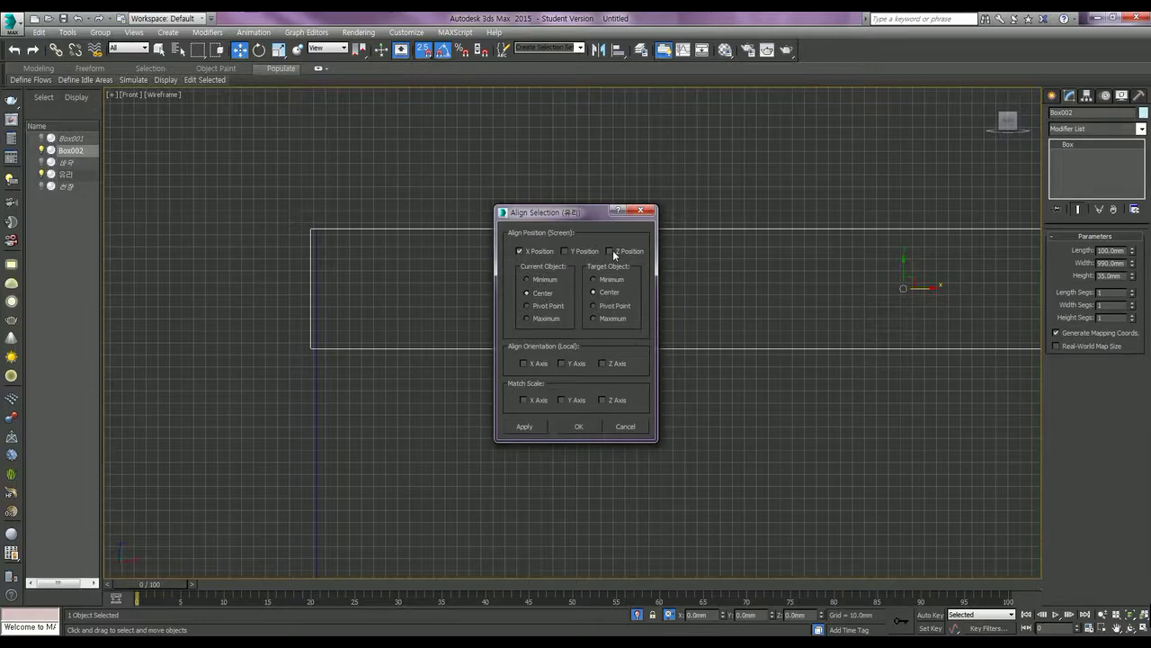
{"action": "left_click", "coordinate": [580, 427]}
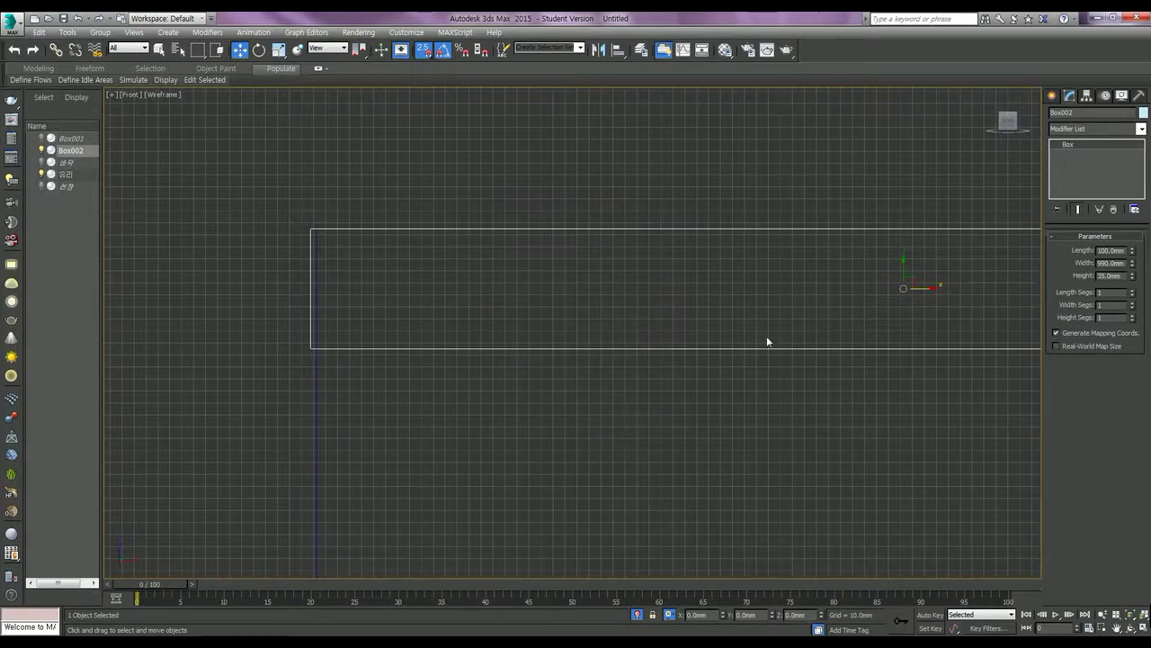
Shift-copy the bar downward as an instance named 유리 알루미늄, then start aligning it to the glass.
{"action": "scroll", "coordinate": [728, 291], "scroll_direction": "down", "scroll_amount": 2}
{"action": "scroll", "coordinate": [728, 292], "scroll_direction": "down", "scroll_amount": 2}
{"action": "middle_click_drag", "start_coordinate": [777, 317], "coordinate": [753, 316]}
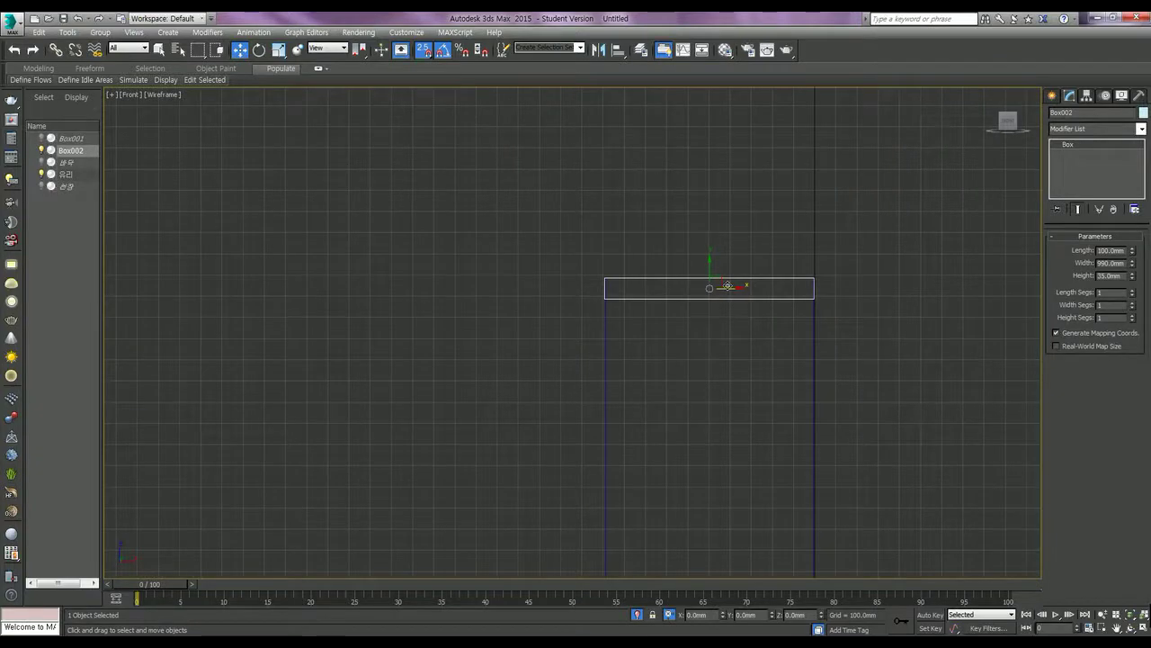
{"action": "left_click_drag", "start_coordinate": [710, 267], "coordinate": [710, 478], "text": "shift"}
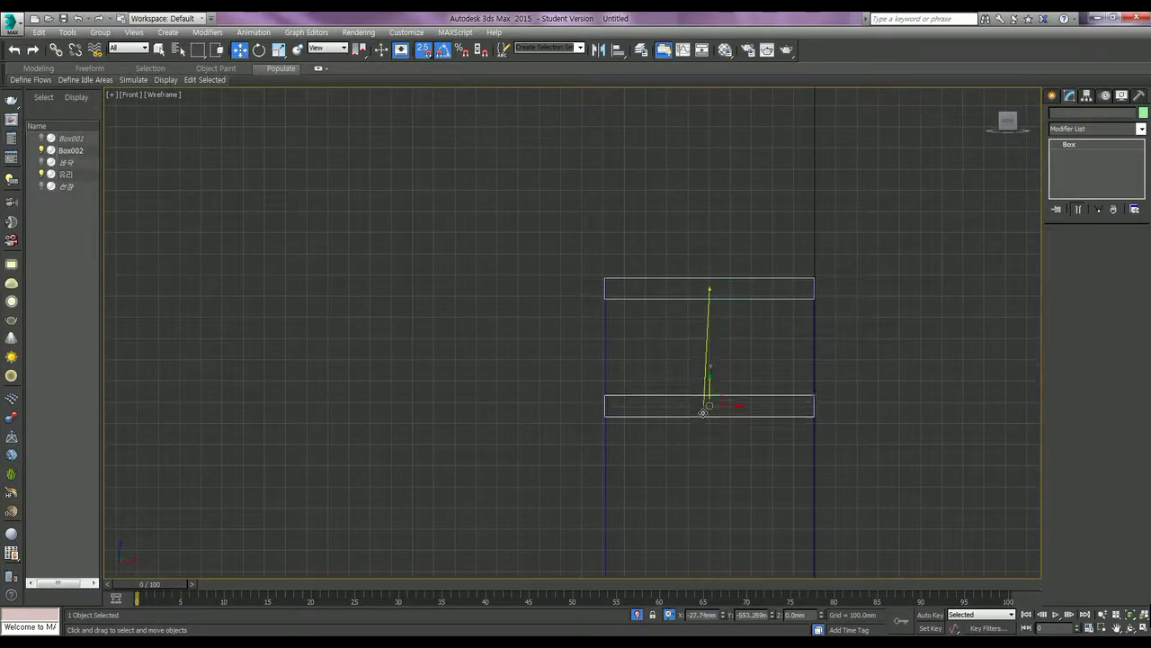
{"action": "left_click", "coordinate": [529, 305]}
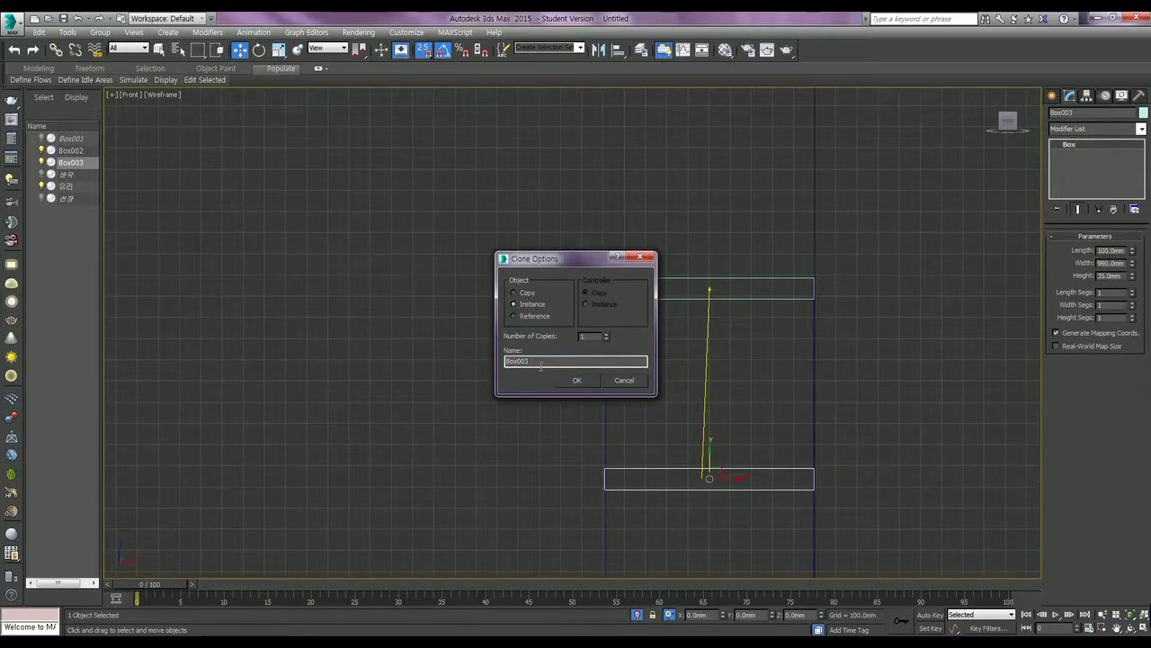
{"action": "left_click_drag", "start_coordinate": [540, 362], "coordinate": [500, 374]}
{"action": "type", "text": "유리"}
{"action": "type", "text": " ㅇ앞면"}
{"action": "type", "text": "루미"}
{"action": "type", "text": "늄"}
{"action": "key", "text": "Return"}
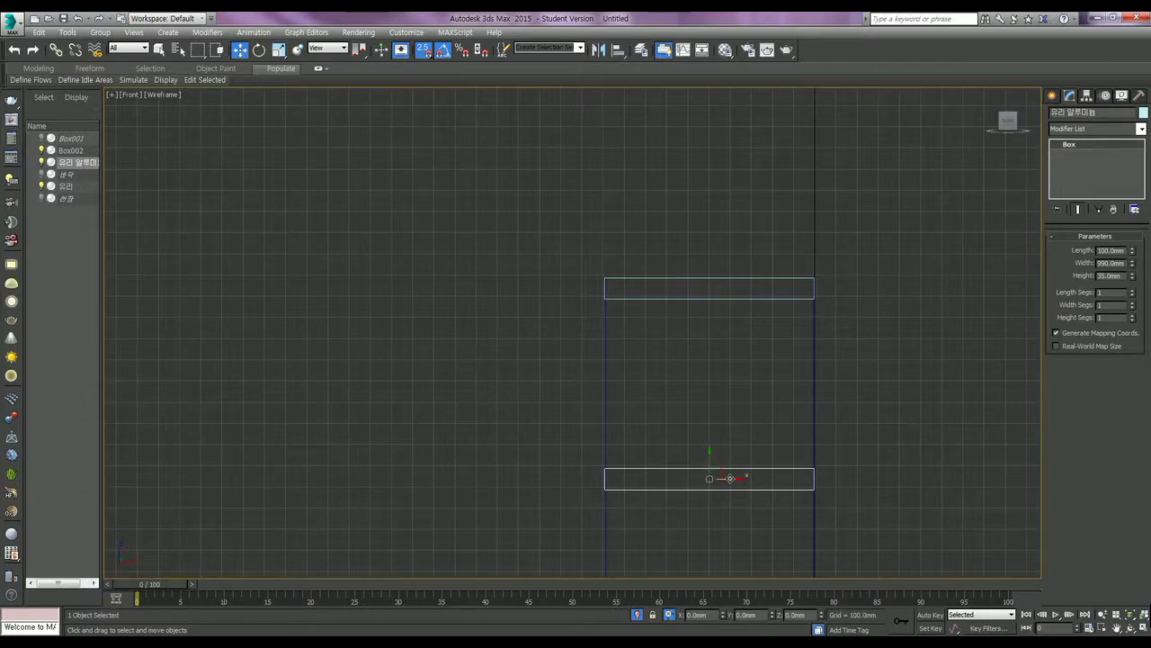
{"action": "key", "text": "alt+a"}
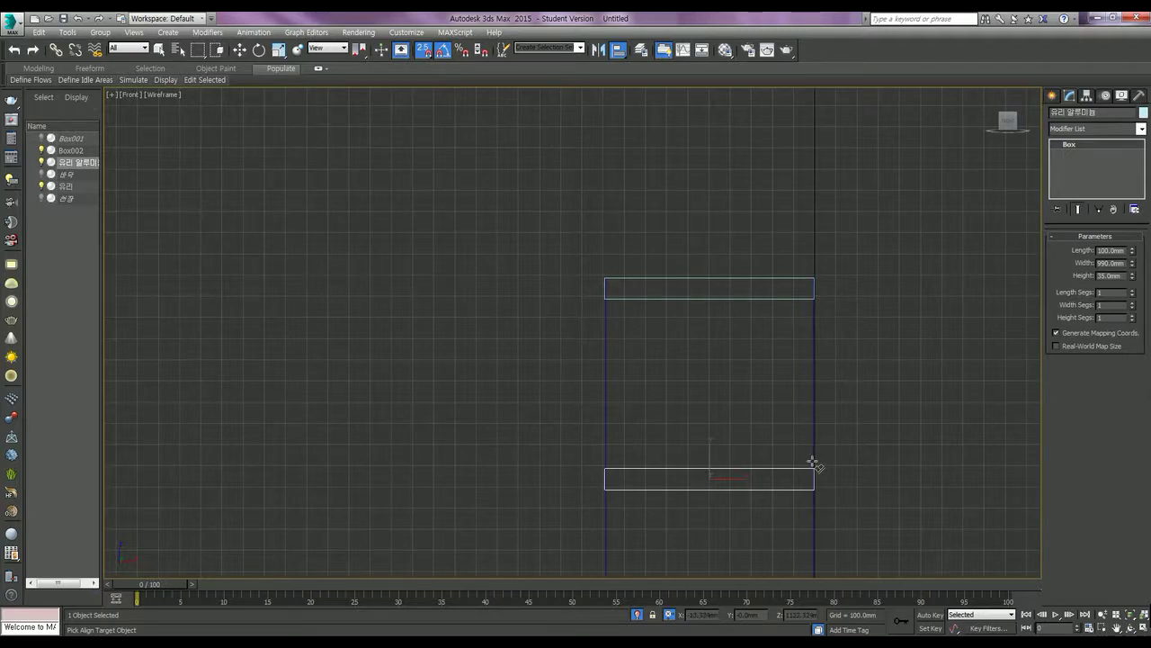
{"action": "left_click", "coordinate": [812, 464]}
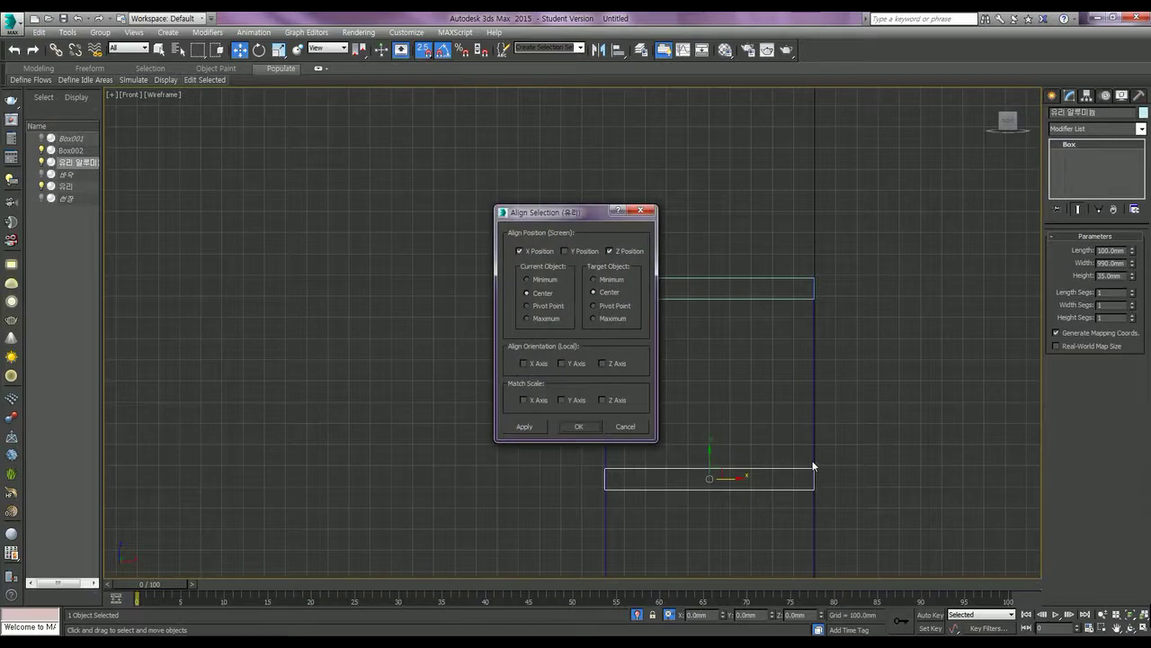
Align the copied bar's bottom to the glass pane's bottom on Y only.
{"action": "left_click", "coordinate": [543, 252]}
{"action": "left_click", "coordinate": [610, 252]}
{"action": "left_click", "coordinate": [578, 252]}
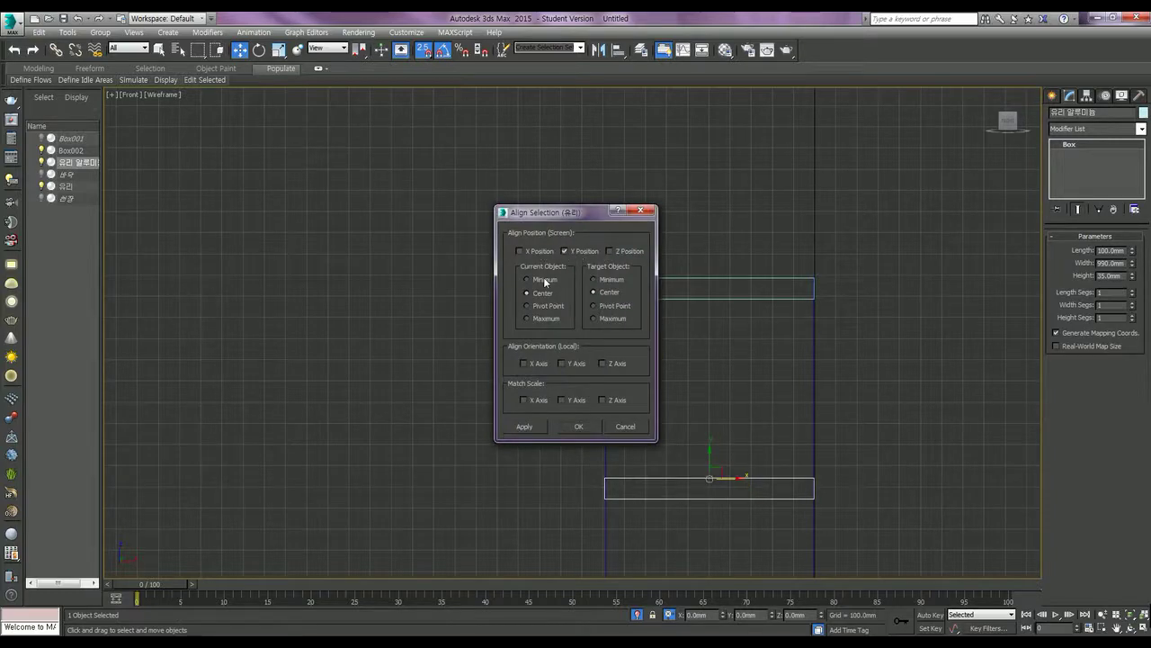
{"action": "left_click", "coordinate": [545, 281]}
{"action": "left_click", "coordinate": [600, 279]}
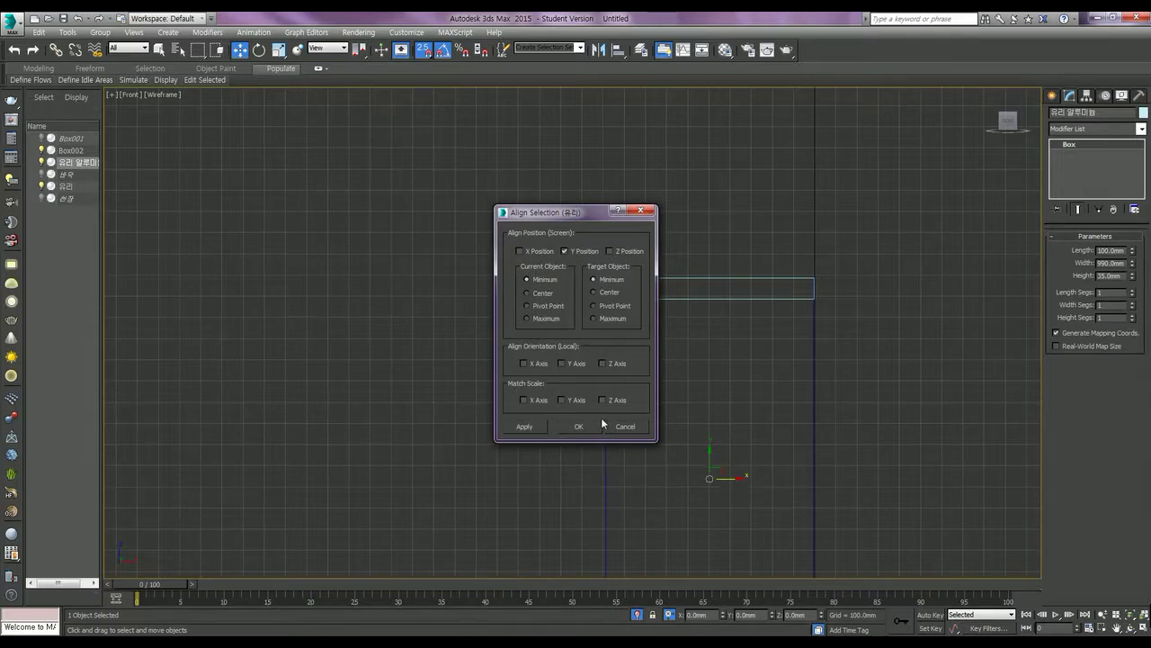
{"action": "left_click", "coordinate": [572, 424]}
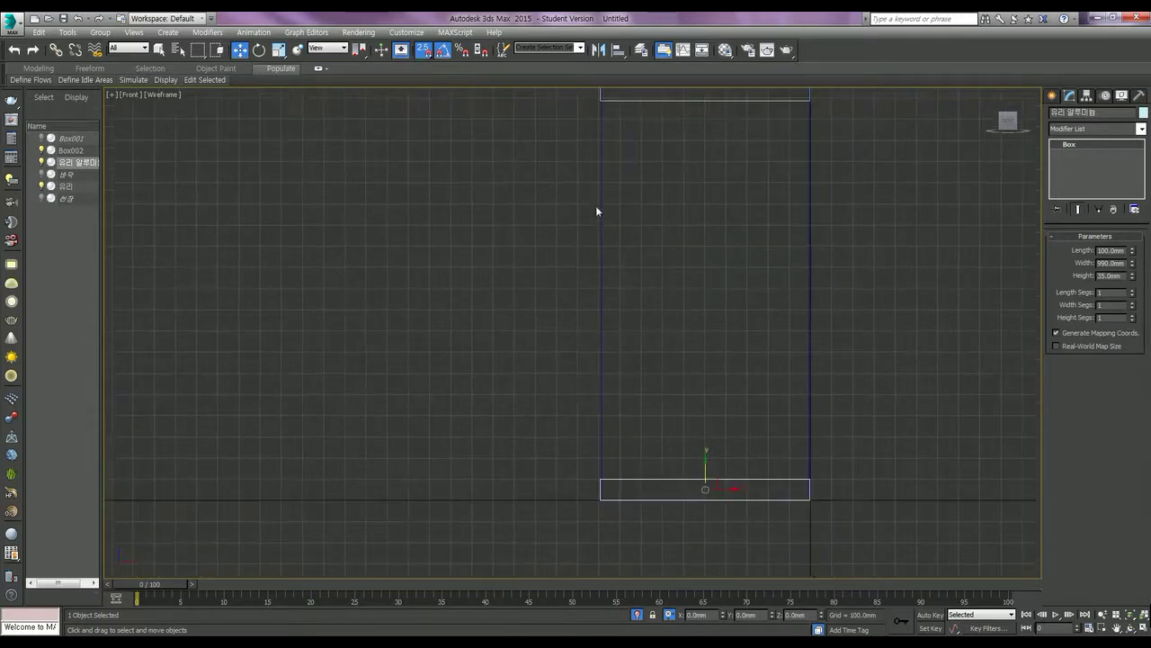
Rename the top bar Box002 to the same 유리 알루미늄 name in Scene Explorer.
{"action": "scroll", "coordinate": [670, 445], "scroll_direction": "down", "scroll_amount": 3}
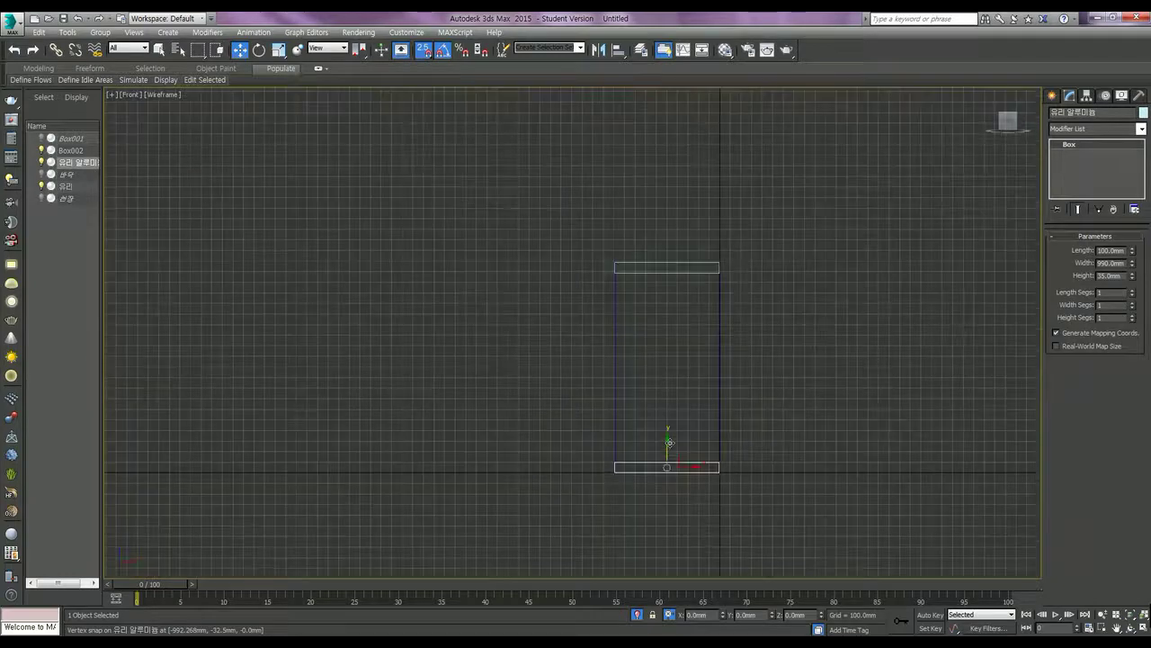
{"action": "left_click", "coordinate": [83, 152]}
{"action": "left_click", "coordinate": [82, 153]}
{"action": "left_click", "coordinate": [69, 150]}
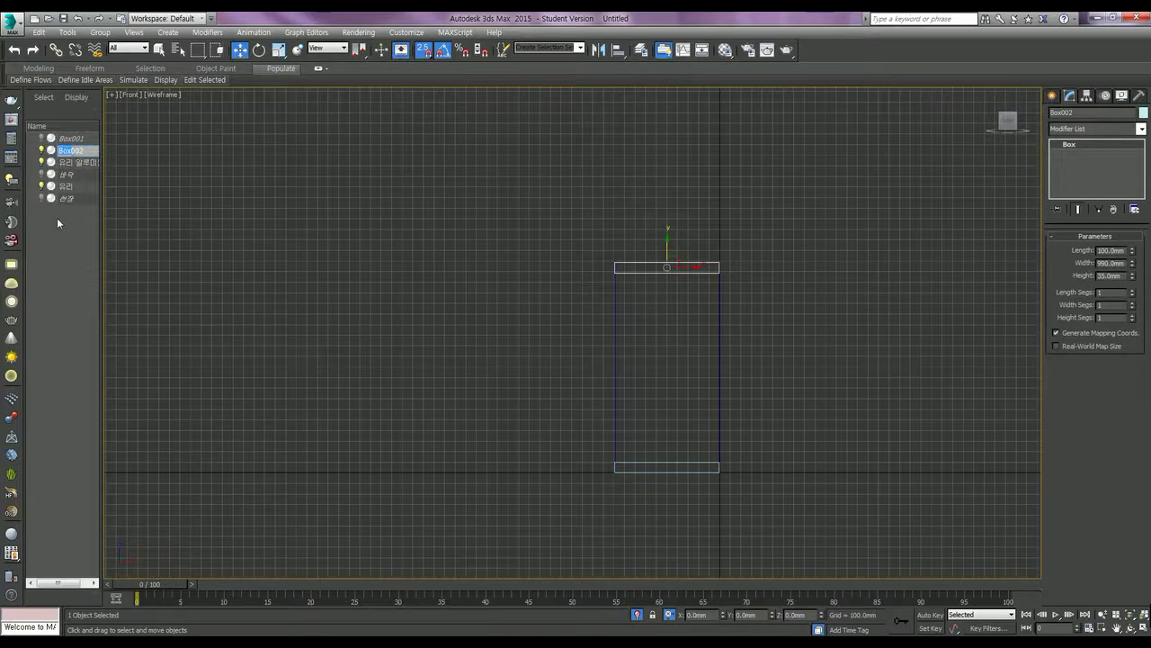
{"action": "type", "text": "유리 "}
{"action": "type", "text": "알루미"}
{"action": "key", "text": "Return"}
Unhide the objects, restore the four-viewport layout and orbit the Perspective view.
{"action": "right_click", "coordinate": [773, 351]}
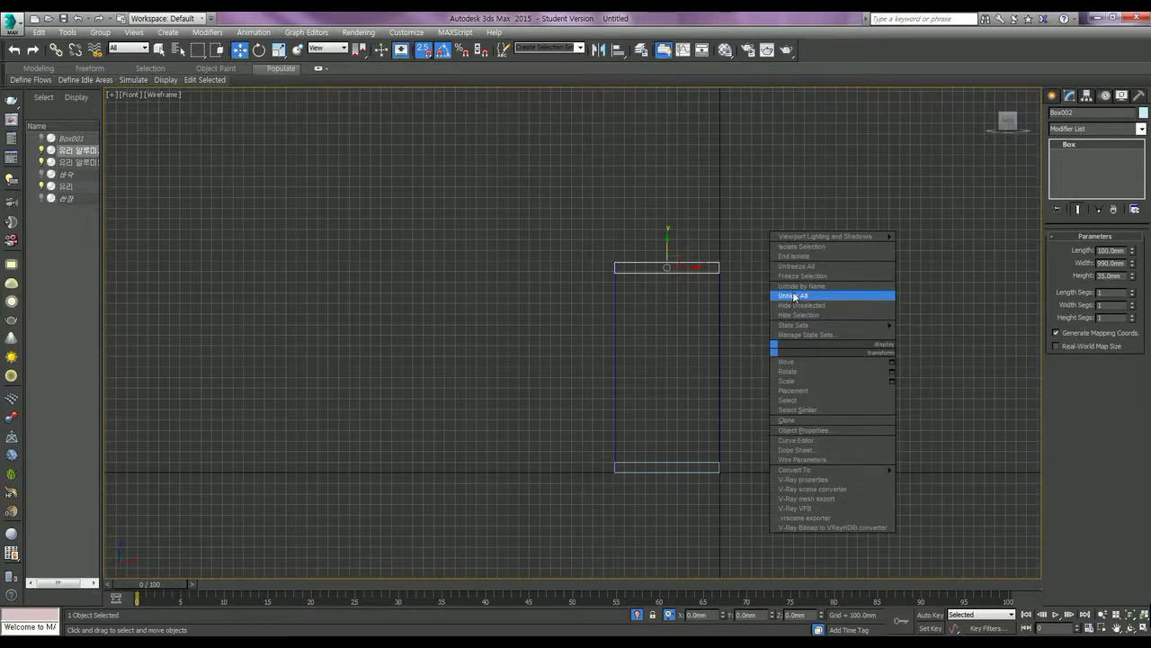
{"action": "key", "text": "alt+w"}
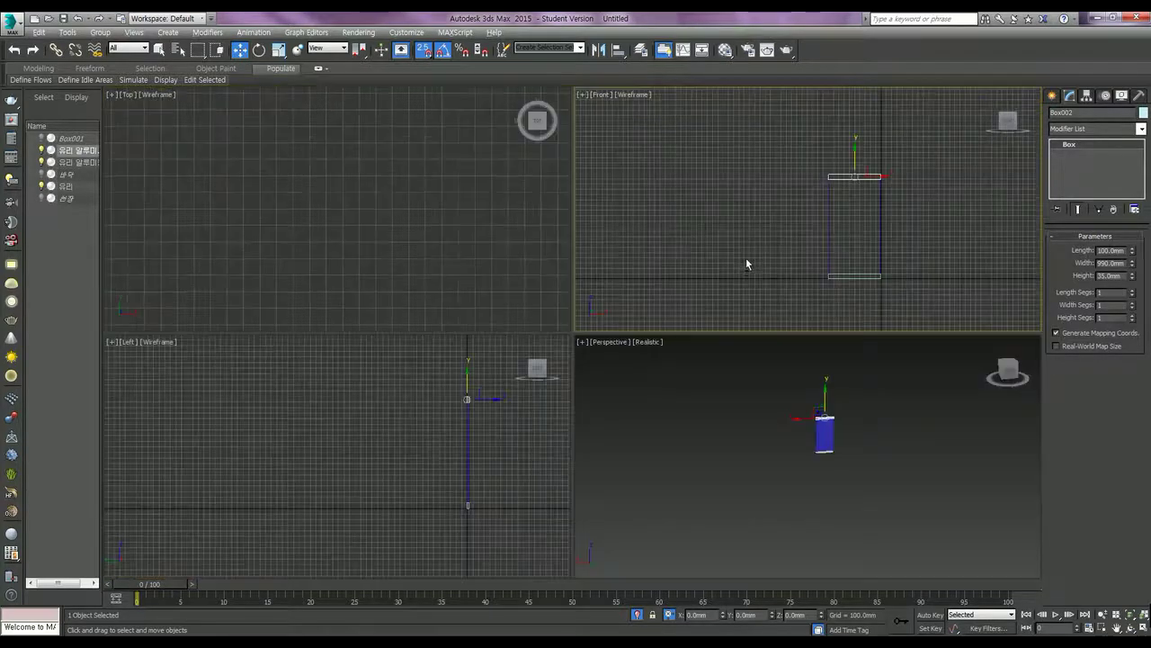
{"action": "scroll", "coordinate": [809, 445], "scroll_direction": "up", "scroll_amount": 5}
{"action": "mouse_move", "coordinate": [933, 424]}
{"action": "middle_mouse_down", "text": "alt"}
{"action": "mouse_move", "coordinate": [874, 450]}
{"action": "mouse_move", "coordinate": [822, 431]}
{"action": "mouse_move", "coordinate": [909, 438]}
{"action": "mouse_move", "coordinate": [848, 455]}
{"action": "mouse_move", "coordinate": [934, 387]}
{"action": "mouse_move", "coordinate": [887, 426]}
{"action": "mouse_move", "coordinate": [913, 473]}
{"action": "mouse_move", "coordinate": [758, 452]}
{"action": "mouse_move", "coordinate": [845, 456]}
{"action": "mouse_move", "coordinate": [881, 423]}
{"action": "mouse_move", "coordinate": [794, 418]}
{"action": "mouse_move", "coordinate": [851, 462]}
{"action": "mouse_move", "coordinate": [776, 444]}
{"action": "mouse_move", "coordinate": [782, 396]}
{"action": "middle_mouse_up", "text": "alt"}
{"action": "mouse_move", "coordinate": [852, 237]}
{"action": "middle_mouse_down"}
{"action": "mouse_move", "coordinate": [839, 244]}
{"action": "mouse_move", "coordinate": [789, 184]}
{"action": "middle_mouse_up"}
{"action": "scroll", "coordinate": [815, 236], "scroll_direction": "up", "scroll_amount": 2}
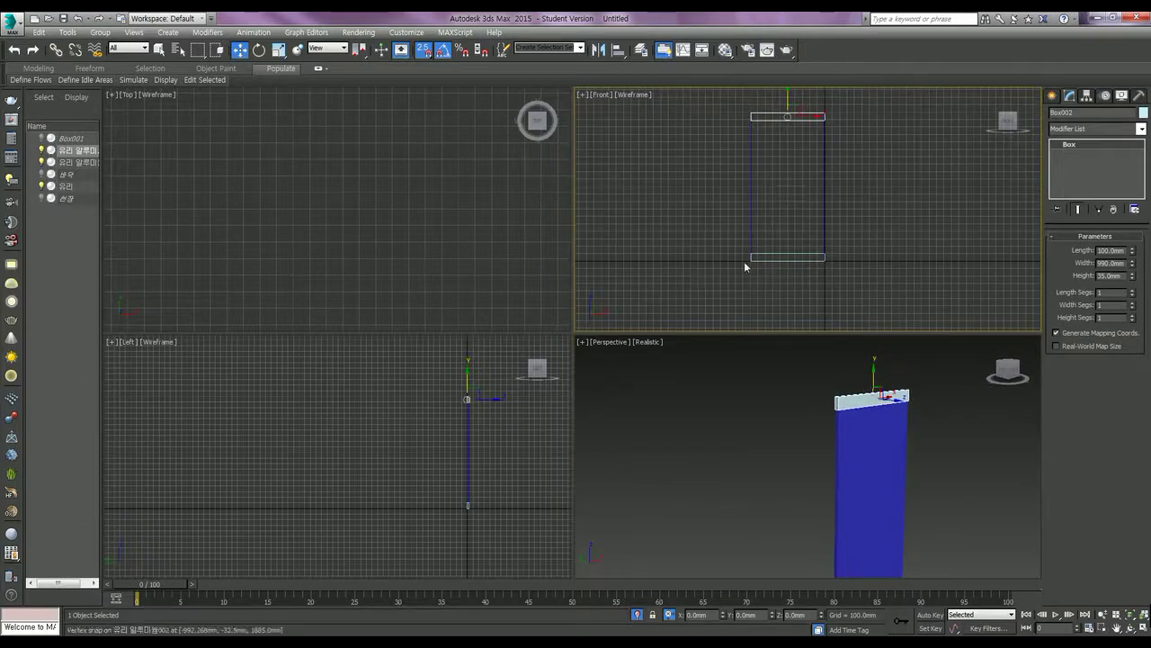
Select the glass pane, frame it in all views, and choose Cylinder from Standard Primitives.
{"action": "left_click", "coordinate": [805, 214]}
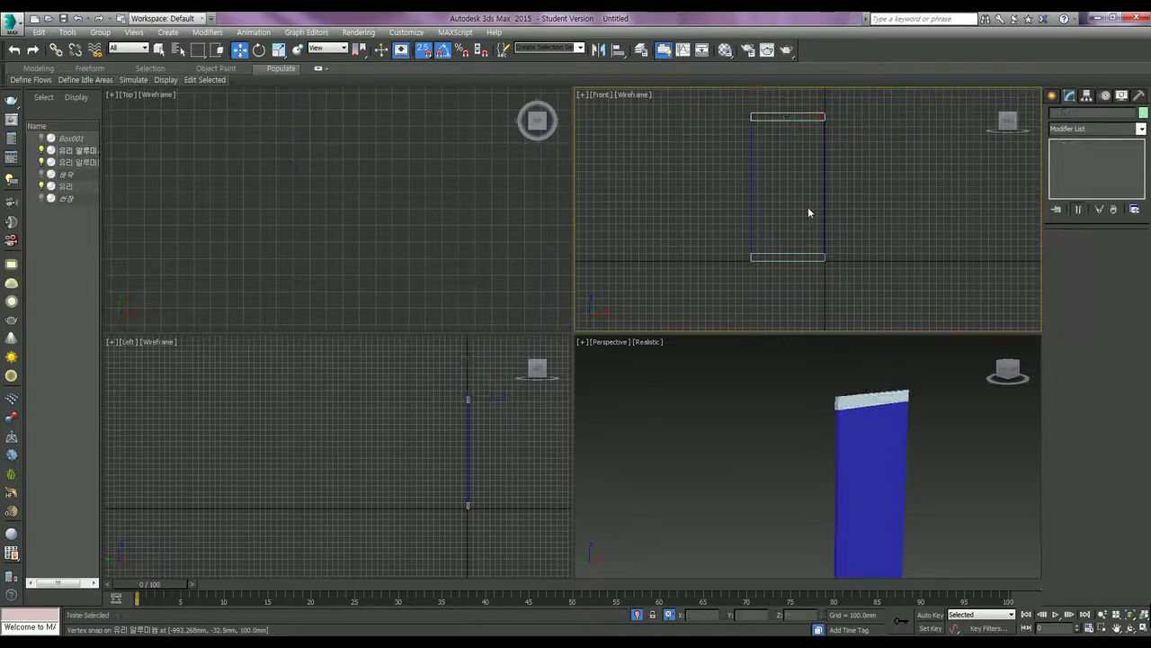
{"action": "left_click", "coordinate": [823, 198]}
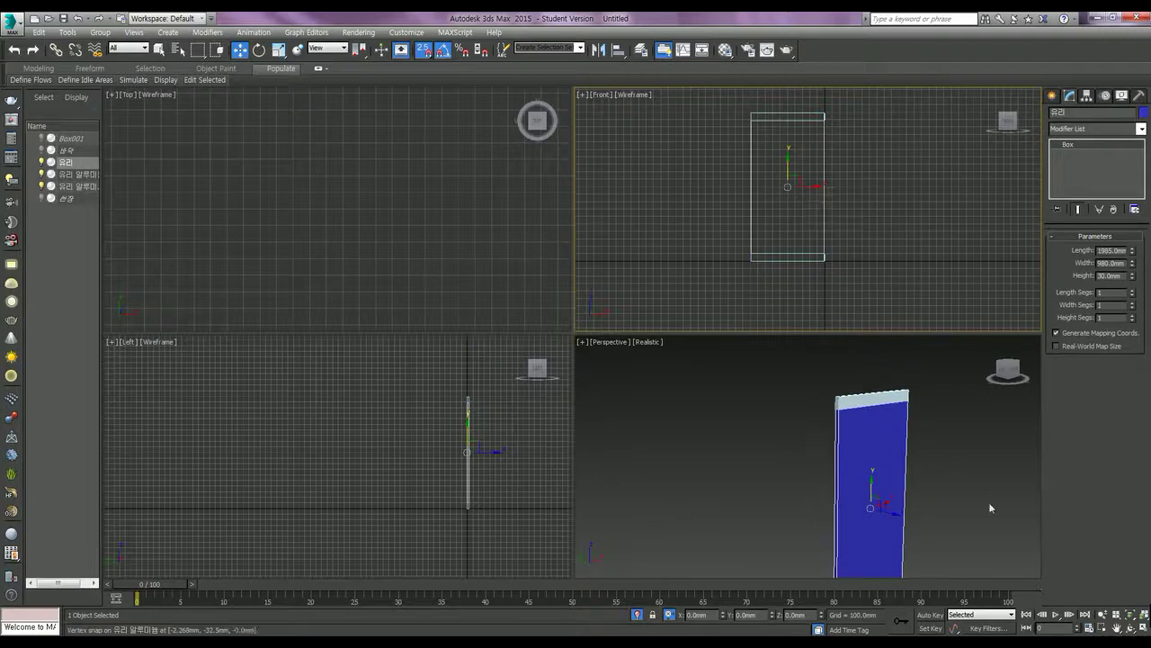
{"action": "left_click", "coordinate": [1144, 614]}
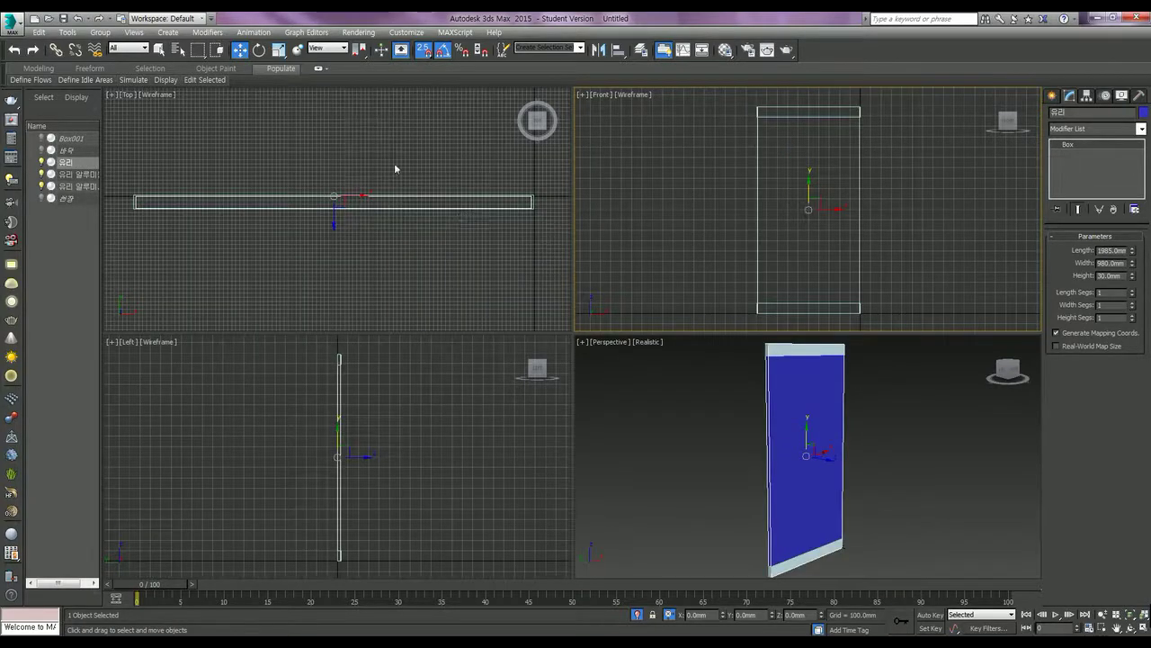
{"action": "mouse_move", "coordinate": [452, 196]}
{"action": "middle_mouse_down"}
{"action": "mouse_move", "coordinate": [403, 198]}
{"action": "mouse_move", "coordinate": [446, 229]}
{"action": "middle_mouse_up"}
{"action": "scroll", "coordinate": [398, 191], "scroll_direction": "up", "scroll_amount": 5}
{"action": "scroll", "coordinate": [399, 191], "scroll_direction": "down", "scroll_amount": 5}
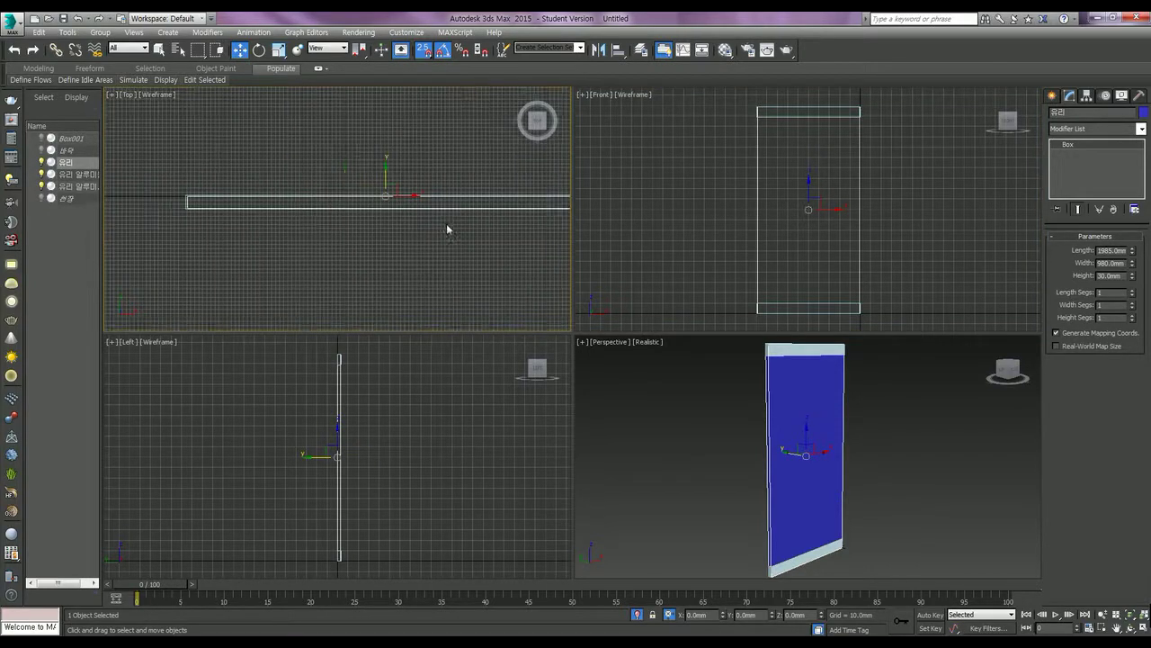
{"action": "left_click", "coordinate": [1052, 96]}
{"action": "left_click", "coordinate": [1076, 198]}
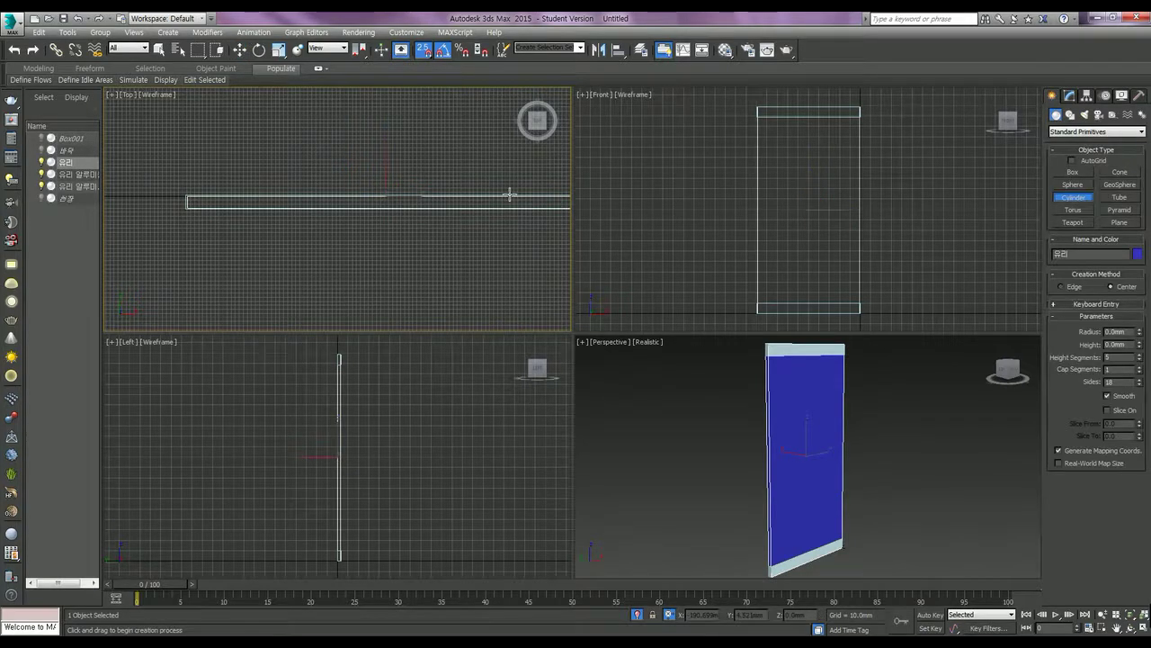
Draw a cylinder in the Top viewport just beside the glass pane.
{"action": "middle_click_drag", "start_coordinate": [541, 238], "coordinate": [411, 237]}
{"action": "left_click", "coordinate": [414, 231]}
{"action": "left_click_drag", "start_coordinate": [412, 230], "coordinate": [421, 229]}
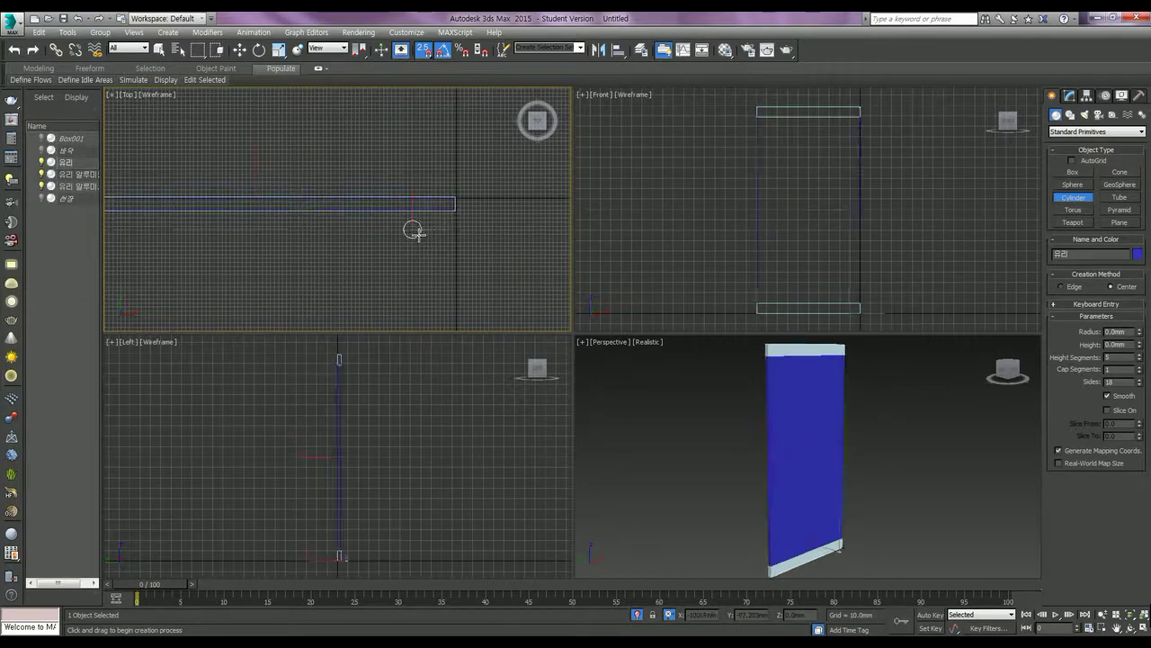
{"action": "left_click", "coordinate": [411, 94]}
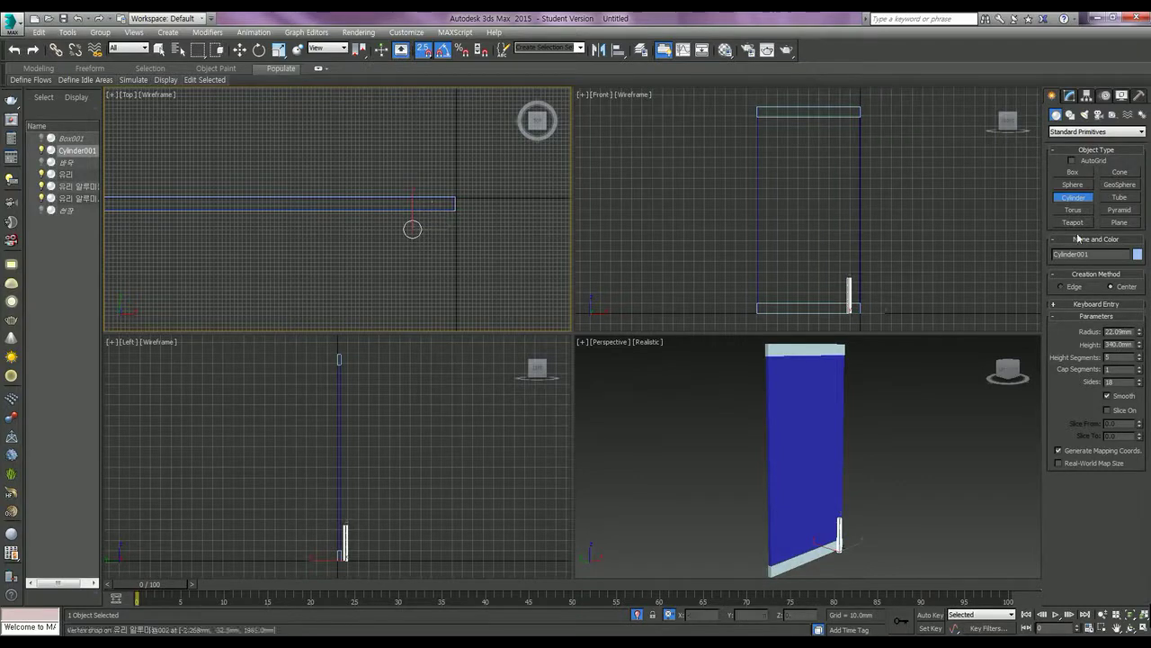
Give the cylinder a 30 mm radius, 450 mm height and 32 sides.
{"action": "double_click", "coordinate": [1122, 331]}
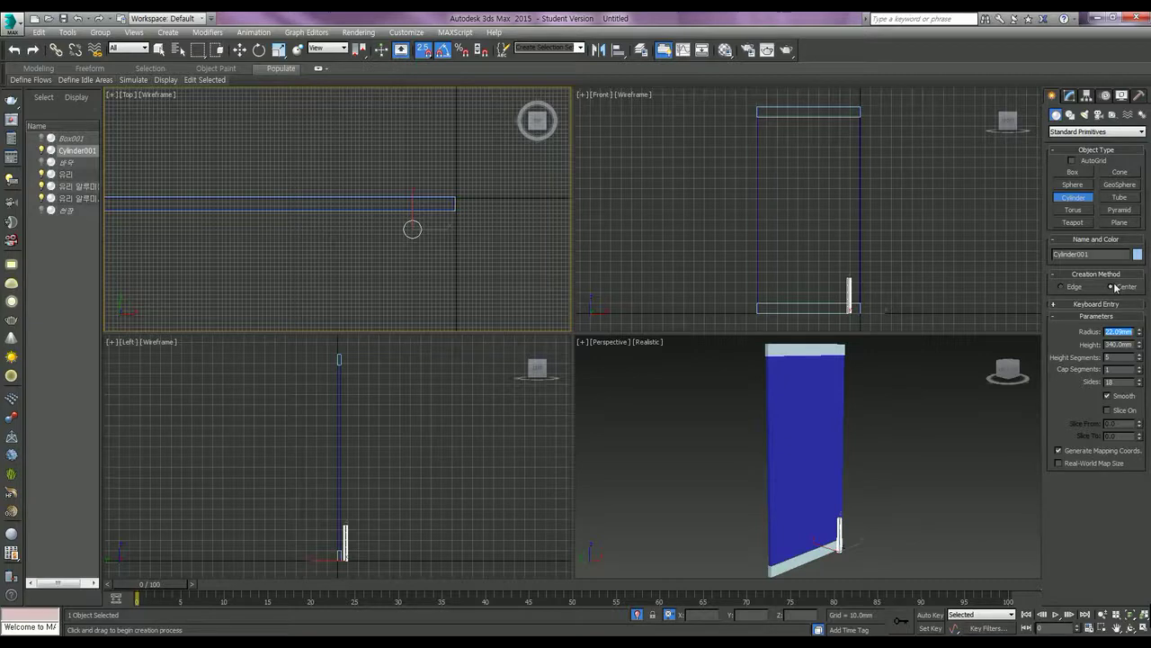
{"action": "type", "text": "5"}
{"action": "key", "text": "Tab"}
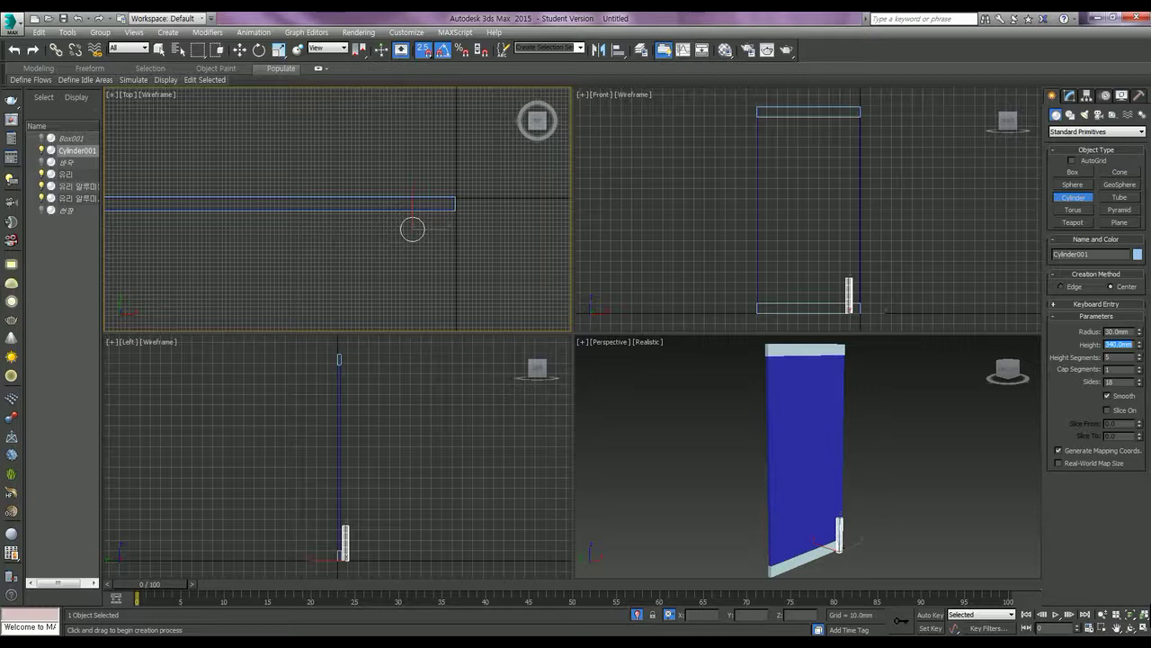
{"action": "type", "text": "450"}
{"action": "key", "text": "Tab"}
{"action": "key", "text": "Tab"}
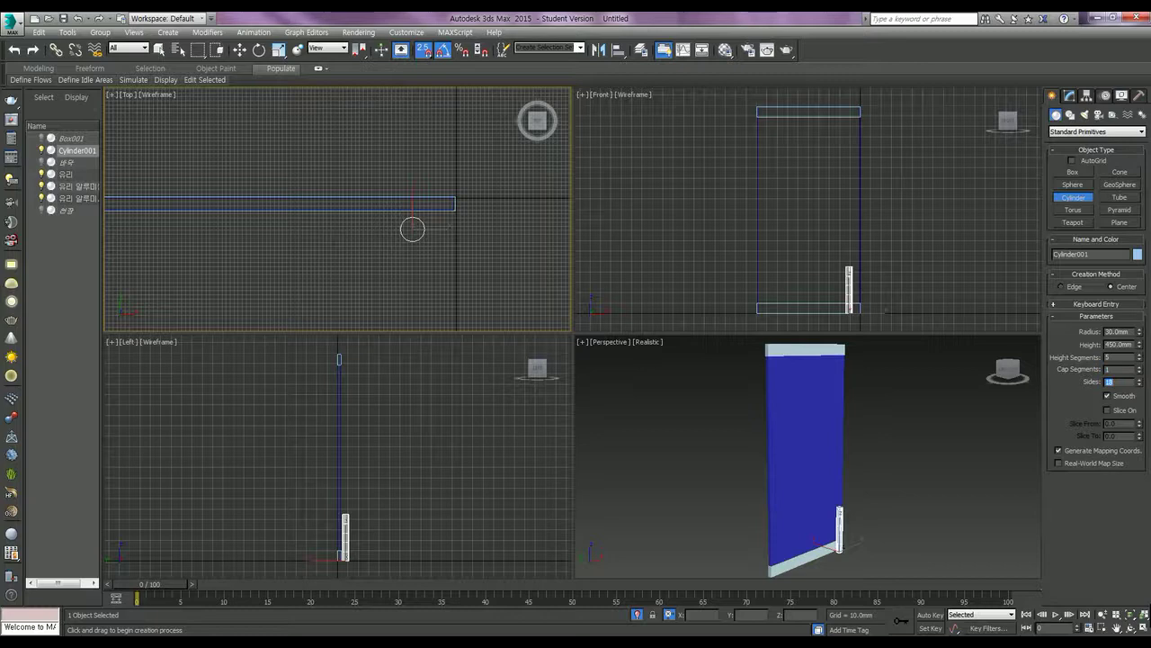
{"action": "type", "text": "12"}
{"action": "key", "text": "Return"}
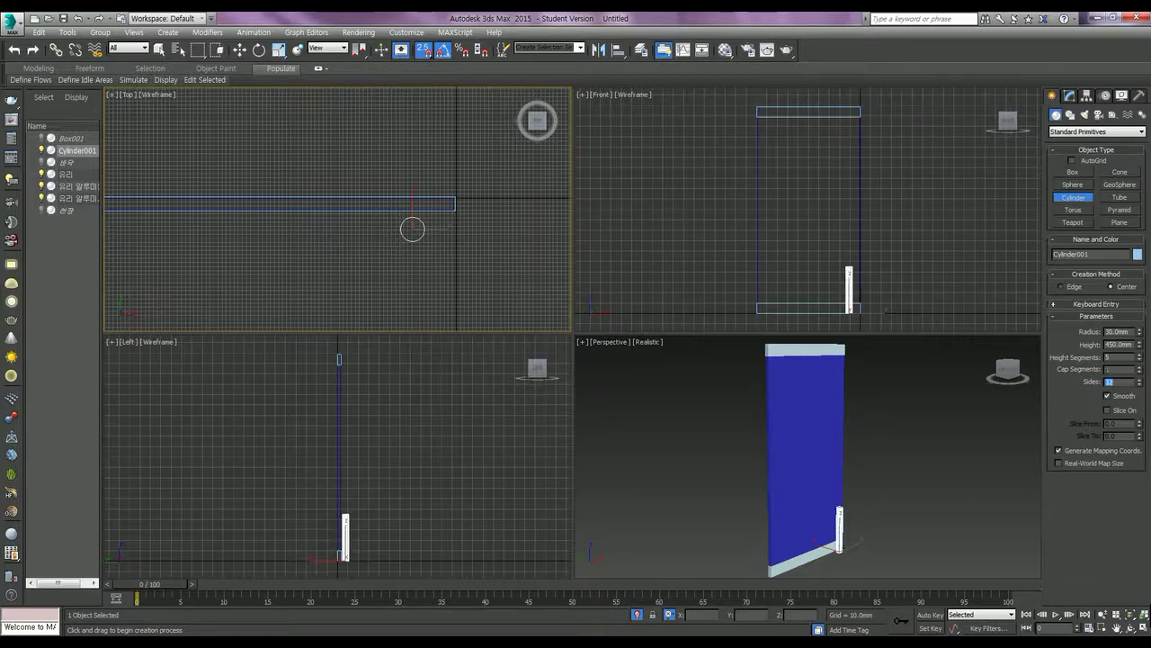
{"action": "right_click", "coordinate": [890, 241]}
{"action": "key", "text": "alt+a"}
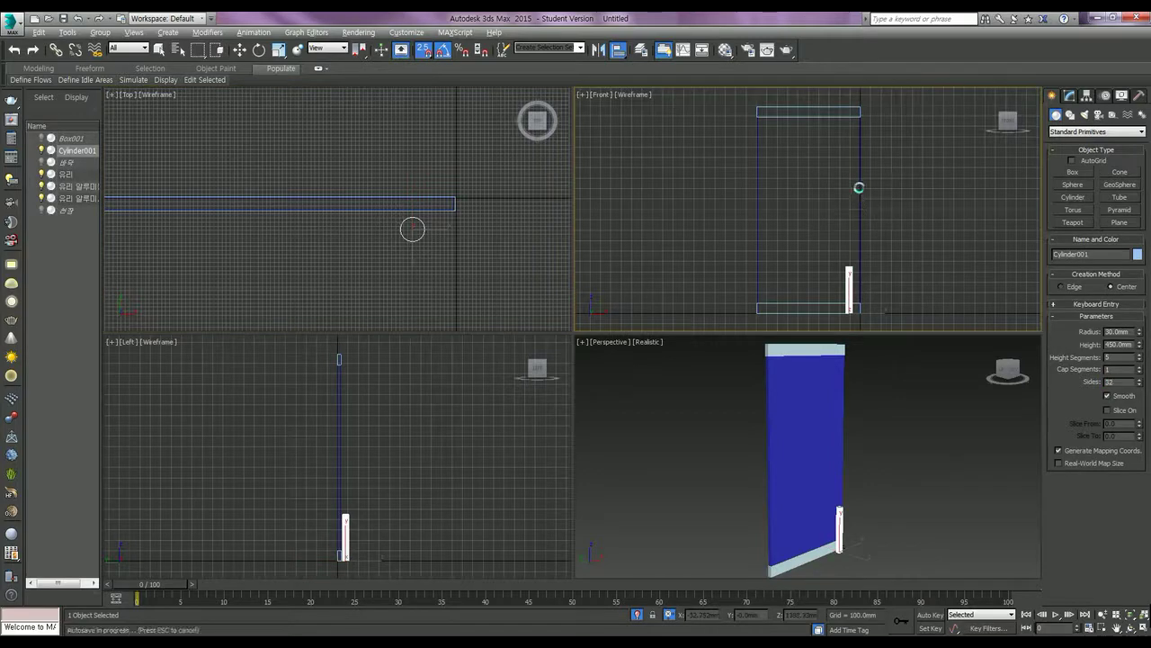
Align the cylinder to the glass pane's center on the Y axis.
{"action": "left_click", "coordinate": [859, 188]}
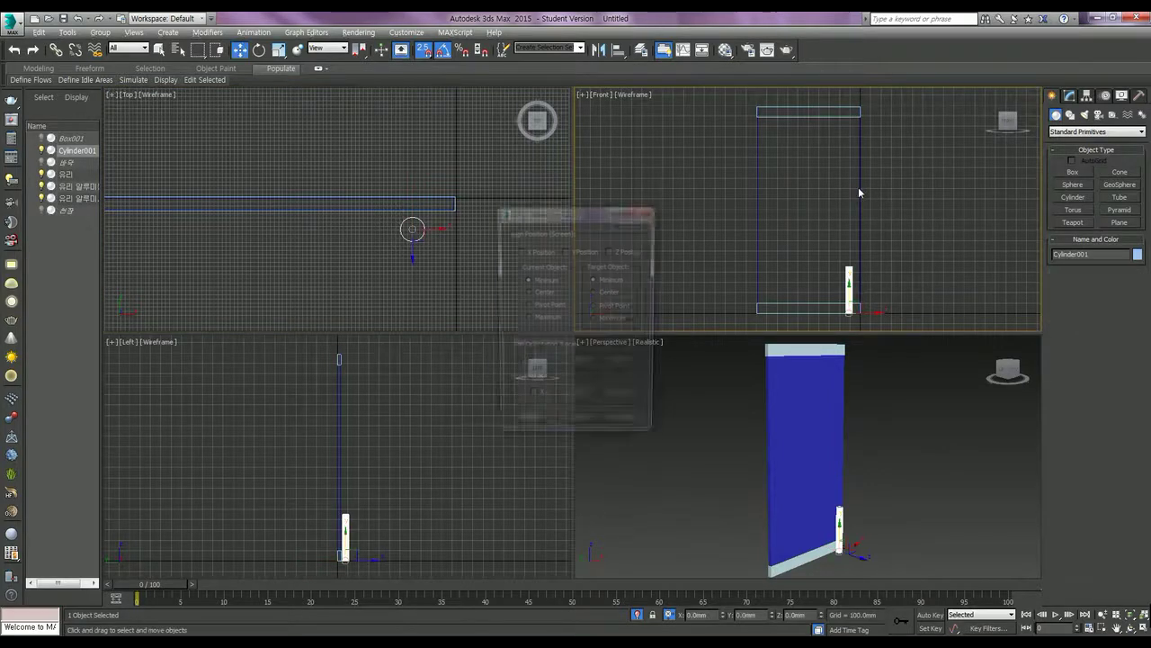
{"action": "left_click", "coordinate": [565, 251]}
{"action": "left_click", "coordinate": [543, 292]}
{"action": "left_click", "coordinate": [605, 292]}
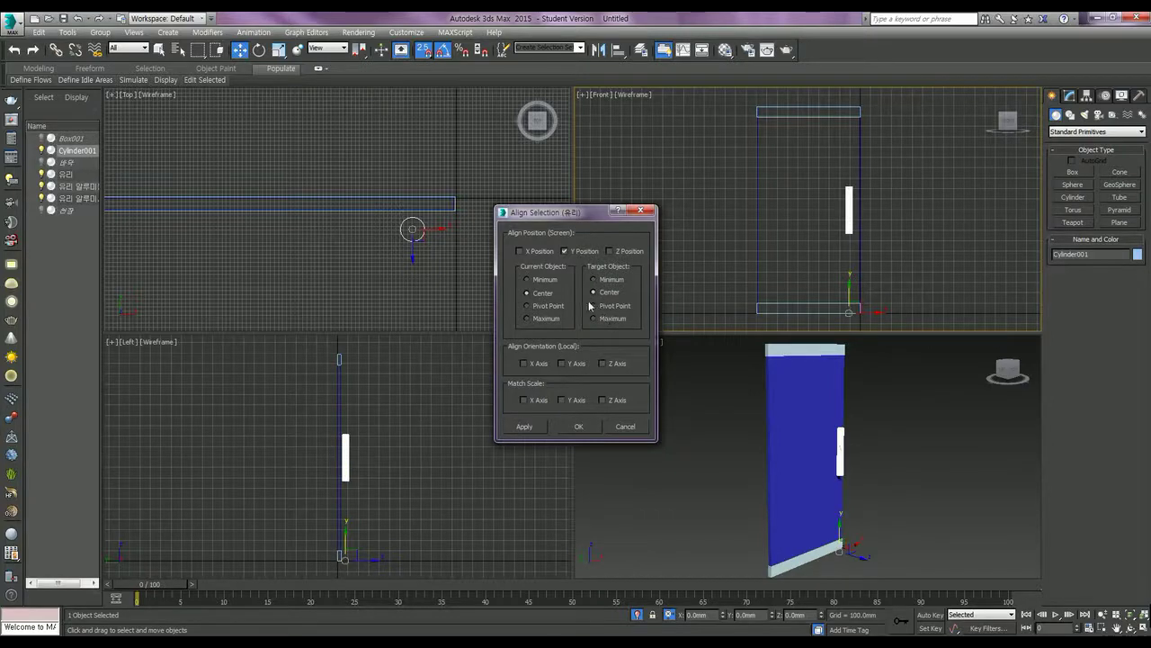
{"action": "left_click", "coordinate": [539, 426]}
{"action": "left_click", "coordinate": [580, 427]}
Align the cylinder's Y maximum to the aluminum frame box's Y minimum.
{"action": "left_click", "coordinate": [414, 230]}
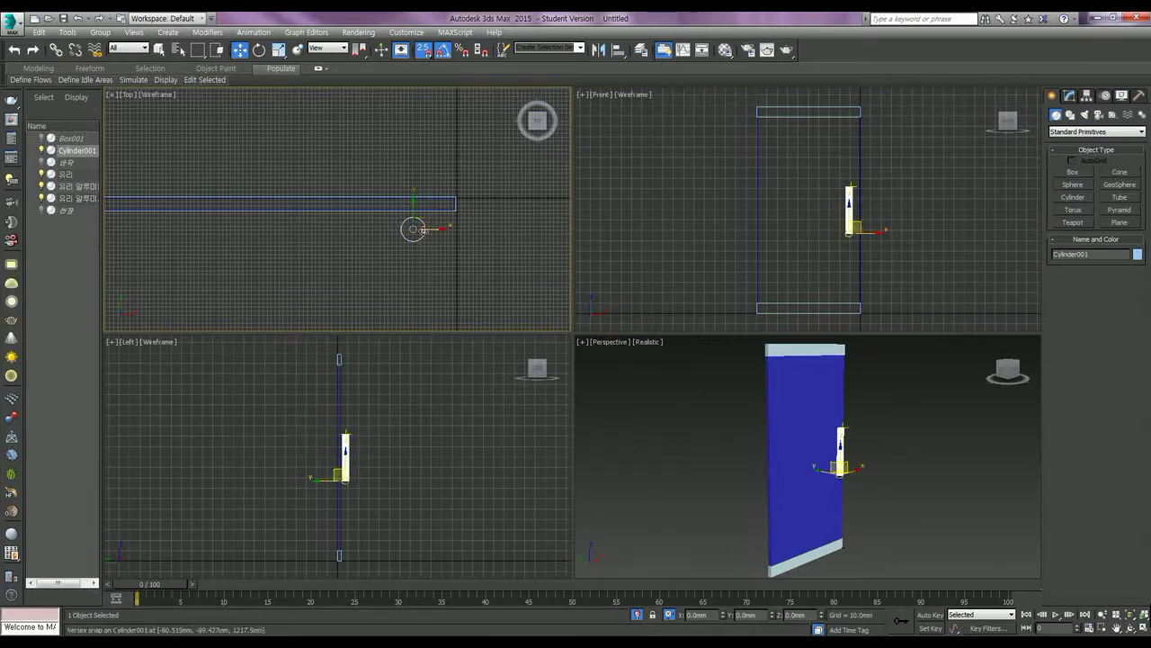
{"action": "middle_click_drag", "start_coordinate": [417, 229], "coordinate": [477, 228]}
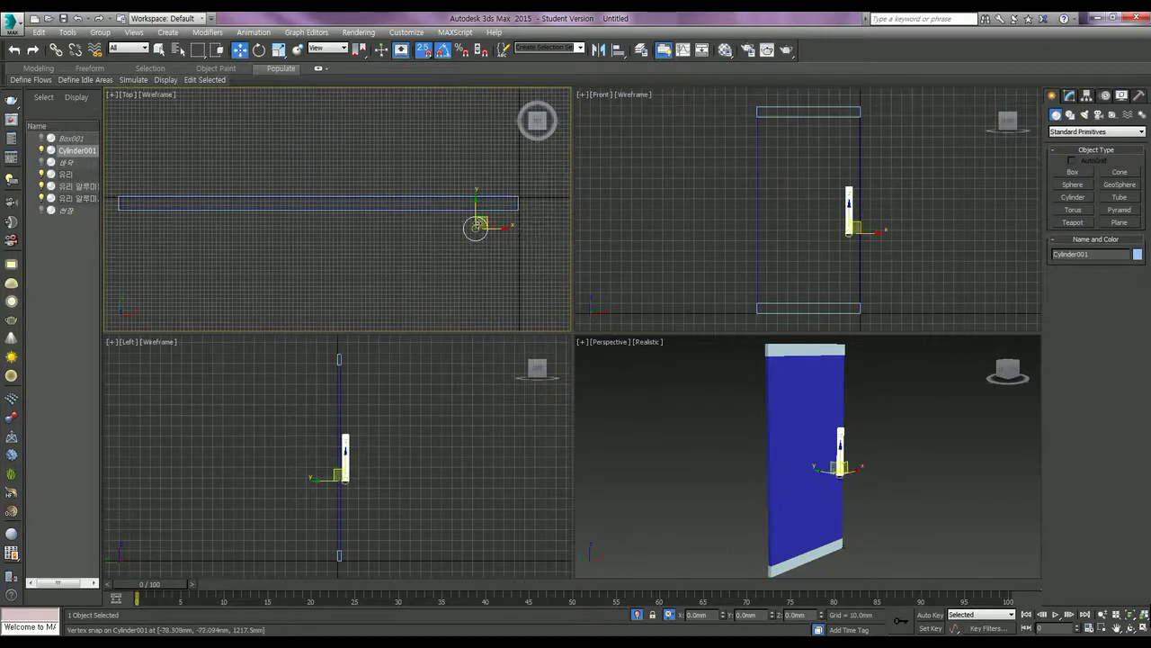
{"action": "left_click", "coordinate": [495, 210]}
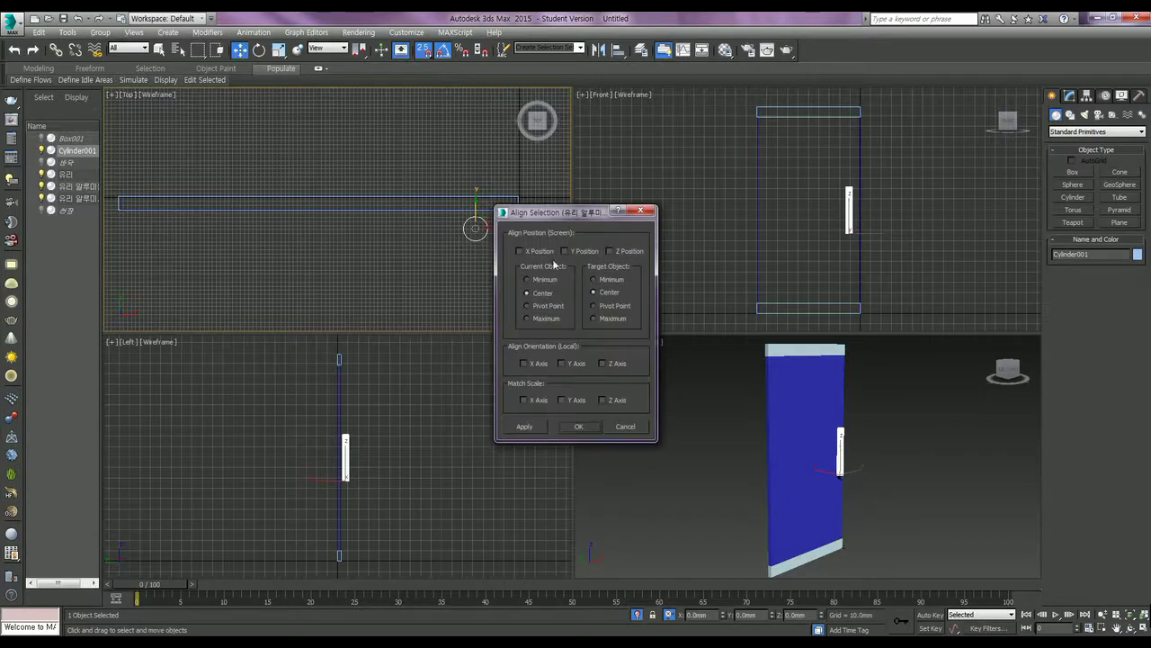
{"action": "left_click", "coordinate": [565, 251]}
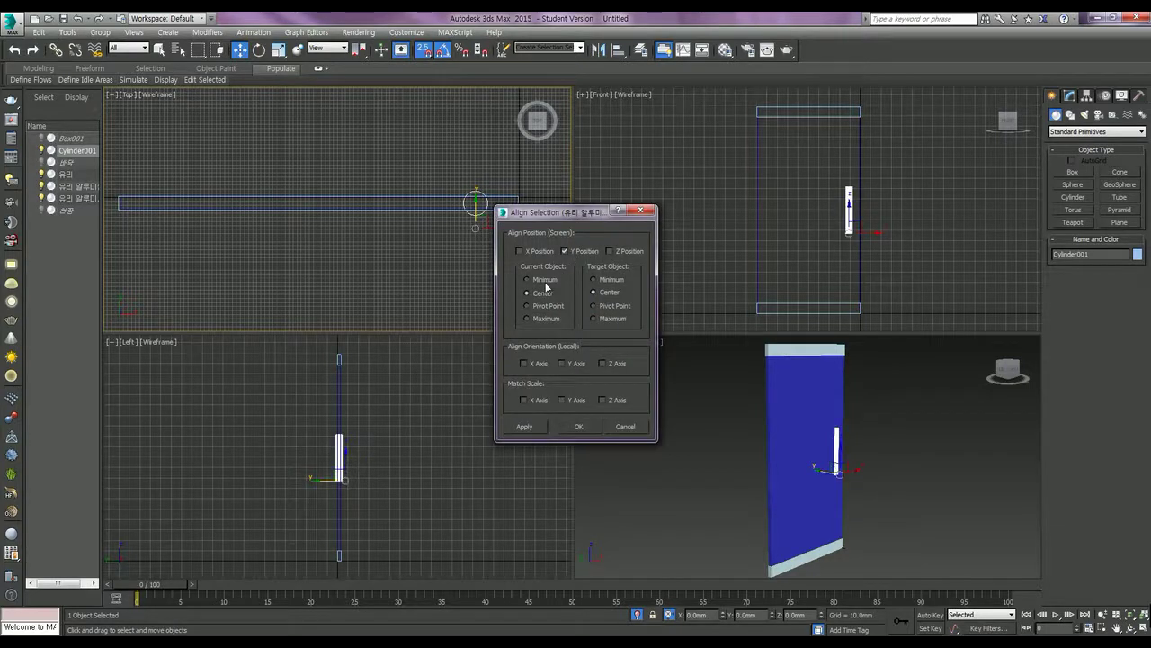
{"action": "left_click", "coordinate": [528, 318]}
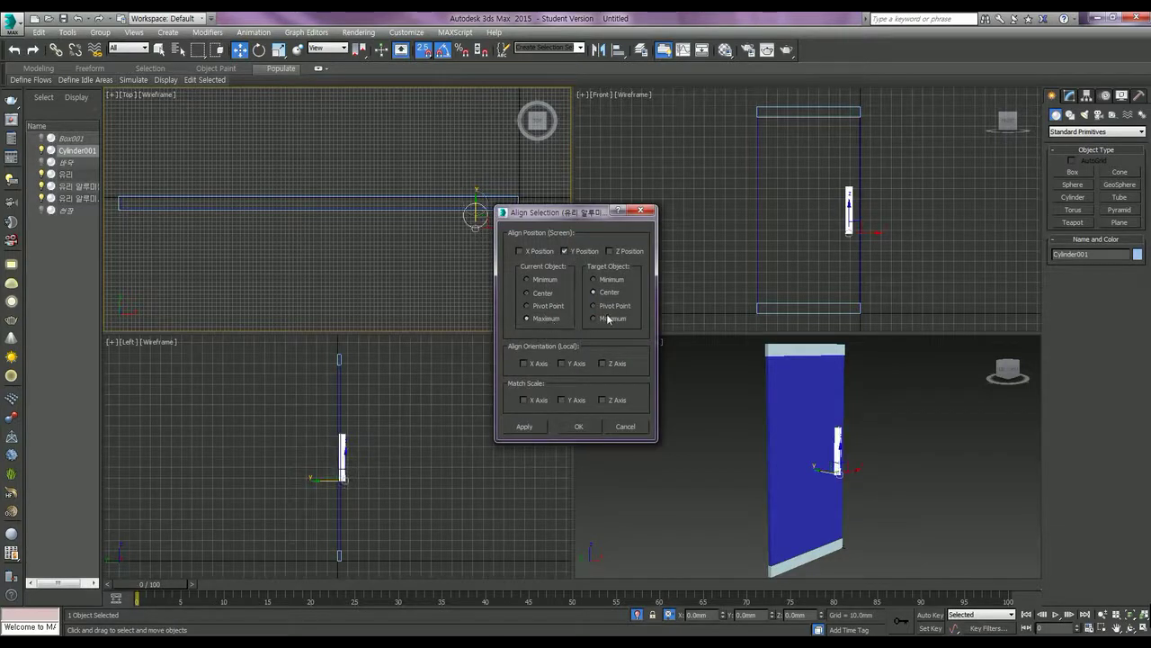
{"action": "left_click", "coordinate": [608, 317]}
{"action": "left_click", "coordinate": [548, 281]}
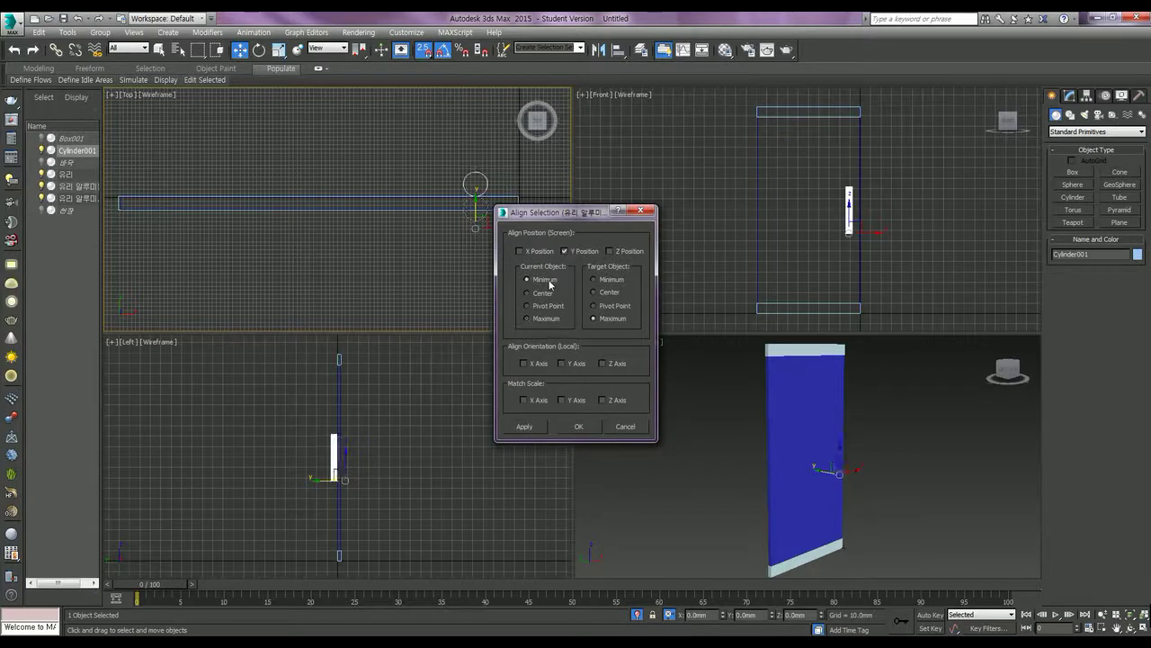
{"action": "left_click", "coordinate": [602, 280]}
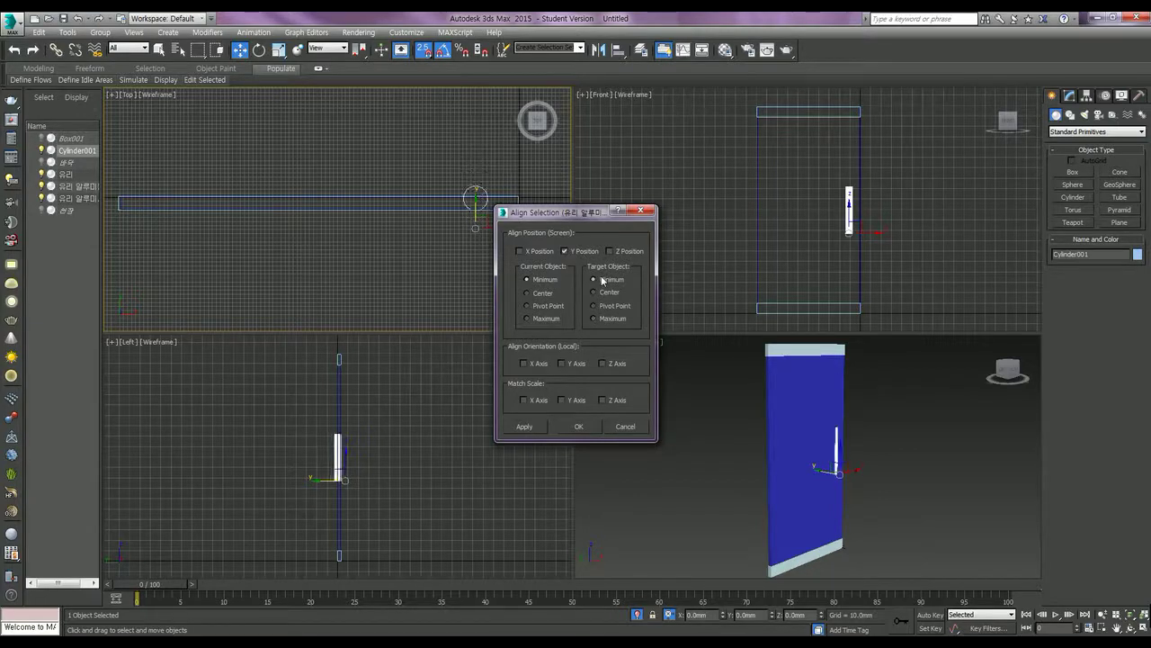
{"action": "left_click", "coordinate": [609, 319]}
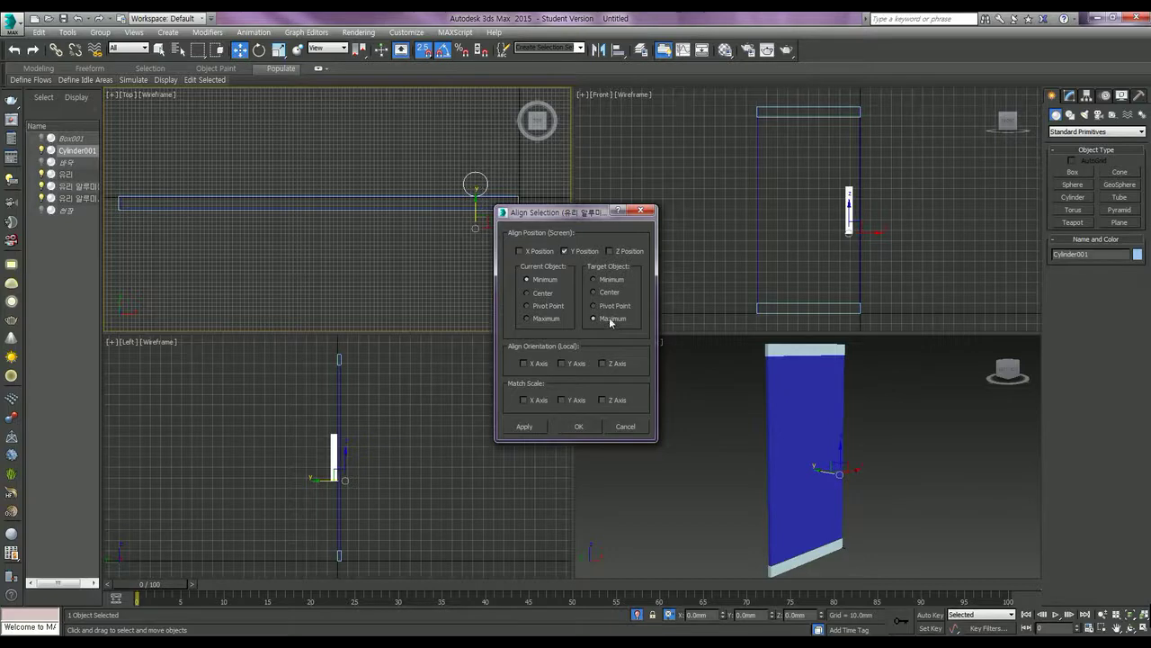
{"action": "left_click", "coordinate": [545, 318]}
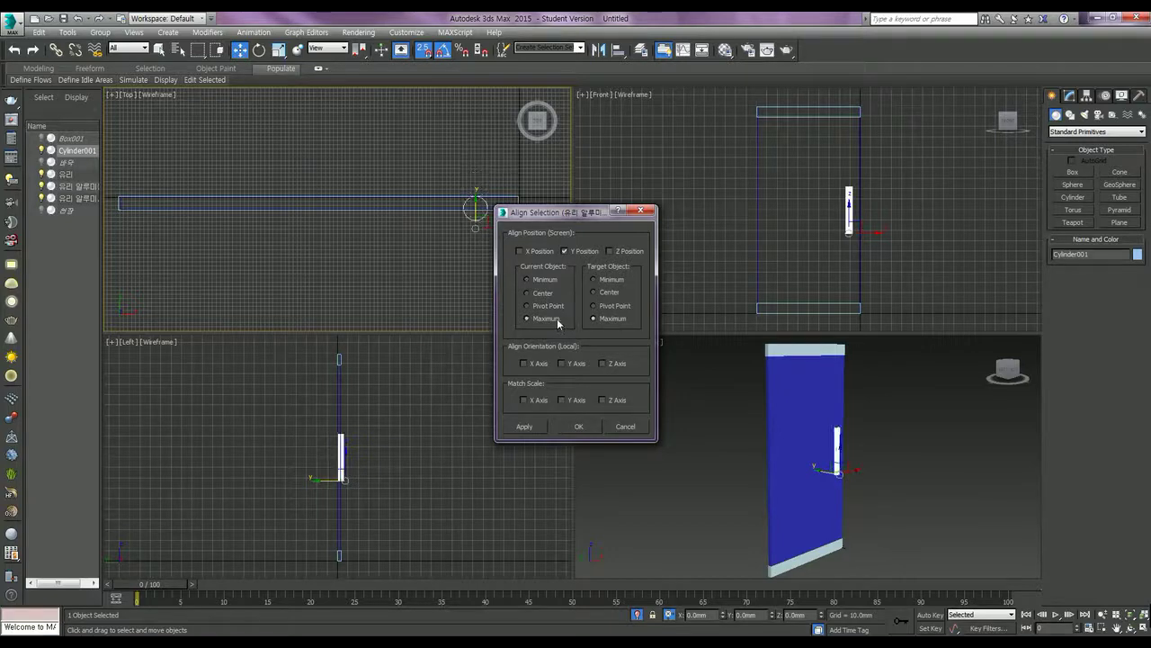
{"action": "left_click", "coordinate": [603, 281]}
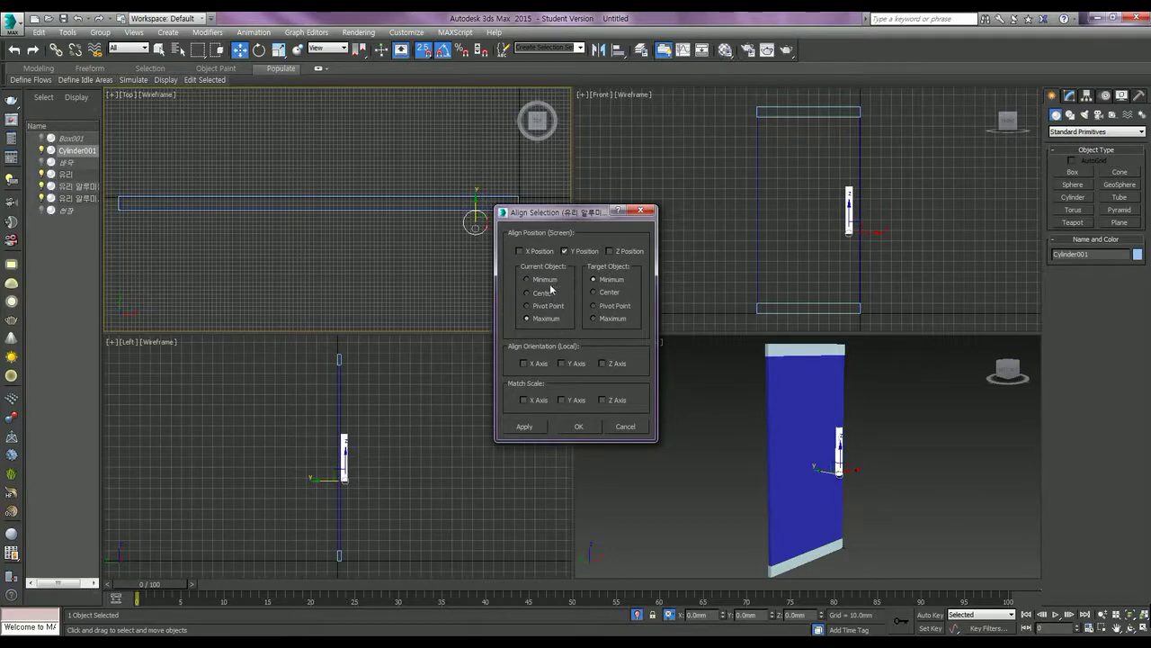
{"action": "left_click", "coordinate": [580, 427]}
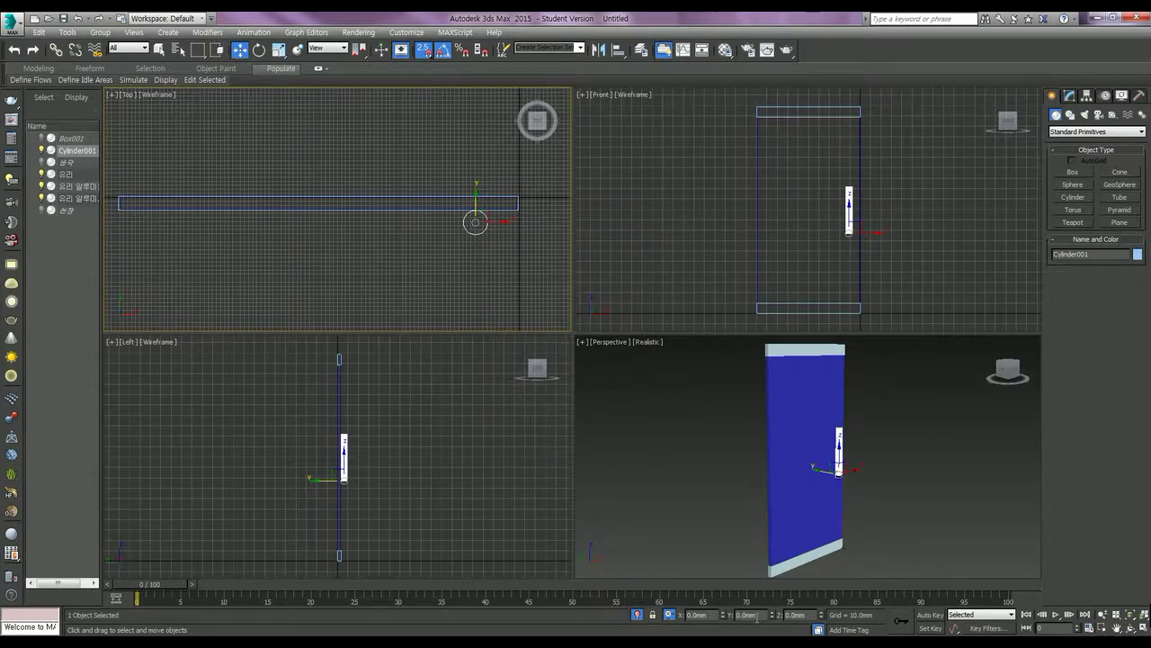
Move the handle by a -10 Y offset in the status bar, applied twice.
{"action": "left_click_drag", "start_coordinate": [758, 619], "coordinate": [735, 620]}
{"action": "key", "text": "BackSpace"}
{"action": "type", "text": "-10"}
{"action": "key", "text": "Return"}
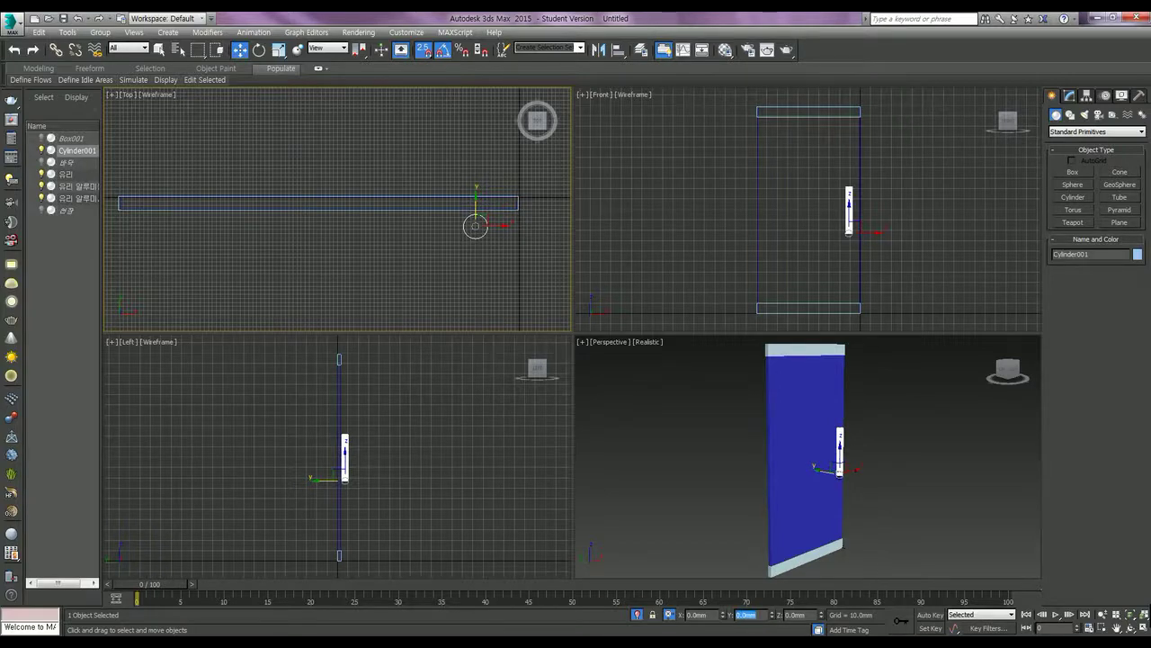
{"action": "key", "text": "BackSpace"}
{"action": "key", "text": "Return"}
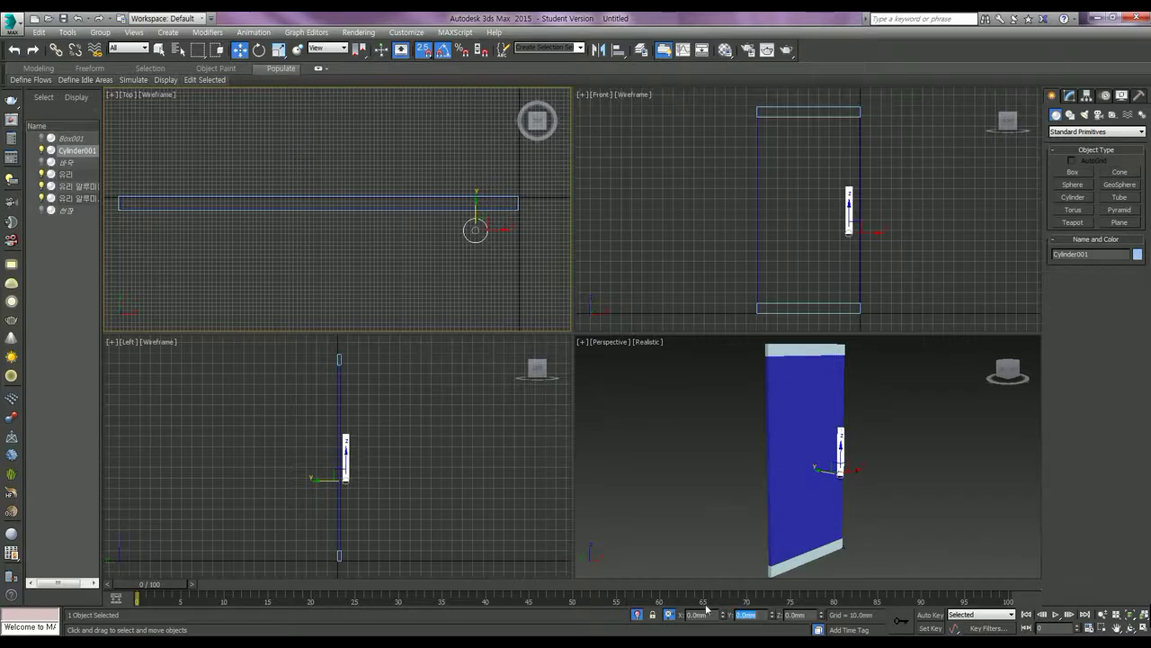
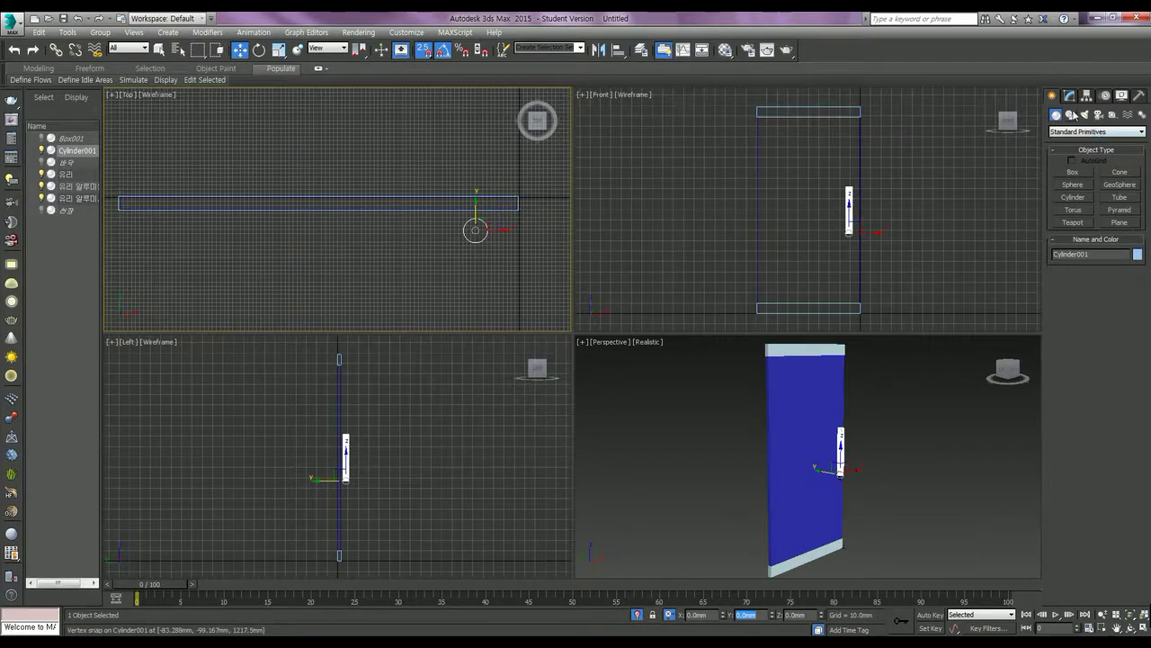
Set the handle cylinder's radius to 20mm and height to 600mm.
{"action": "left_click", "coordinate": [1069, 95]}
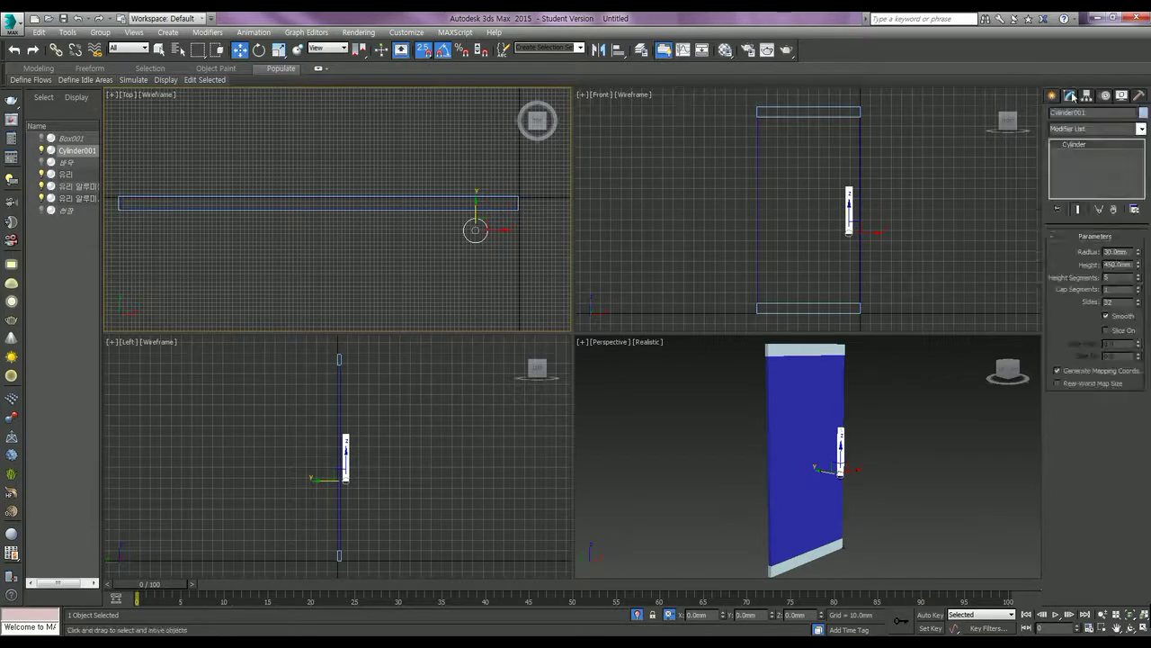
{"action": "double_click", "coordinate": [1115, 252]}
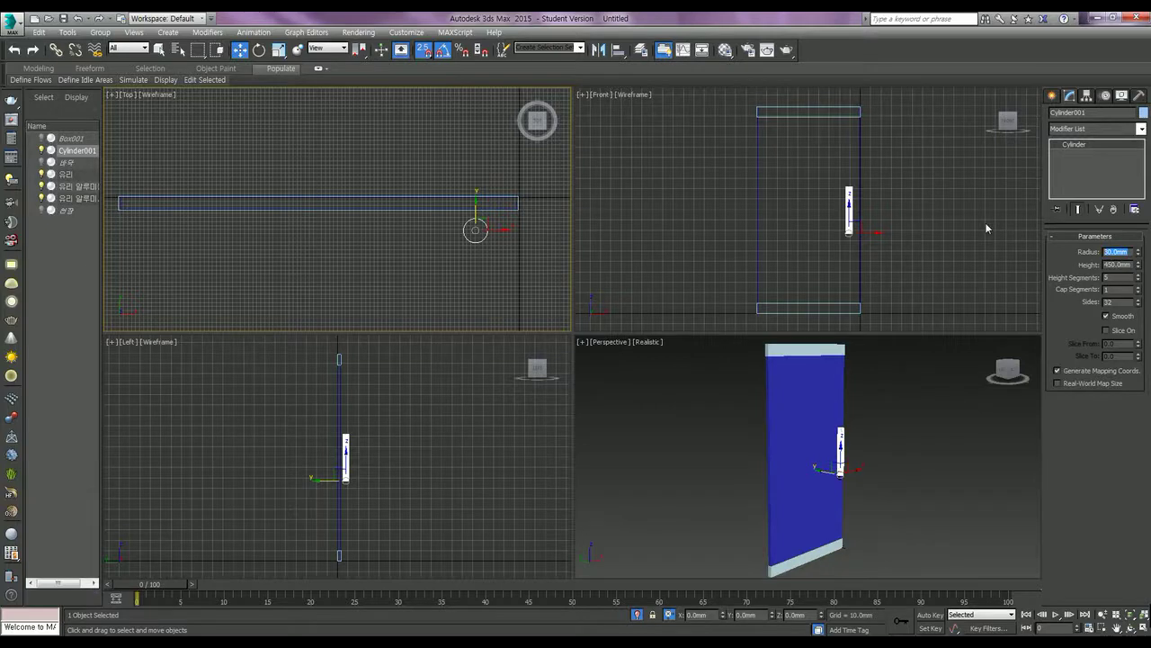
{"action": "type", "text": "20"}
{"action": "key", "text": "Tab"}
{"action": "type", "text": "55"}
{"action": "key", "text": "Return"}
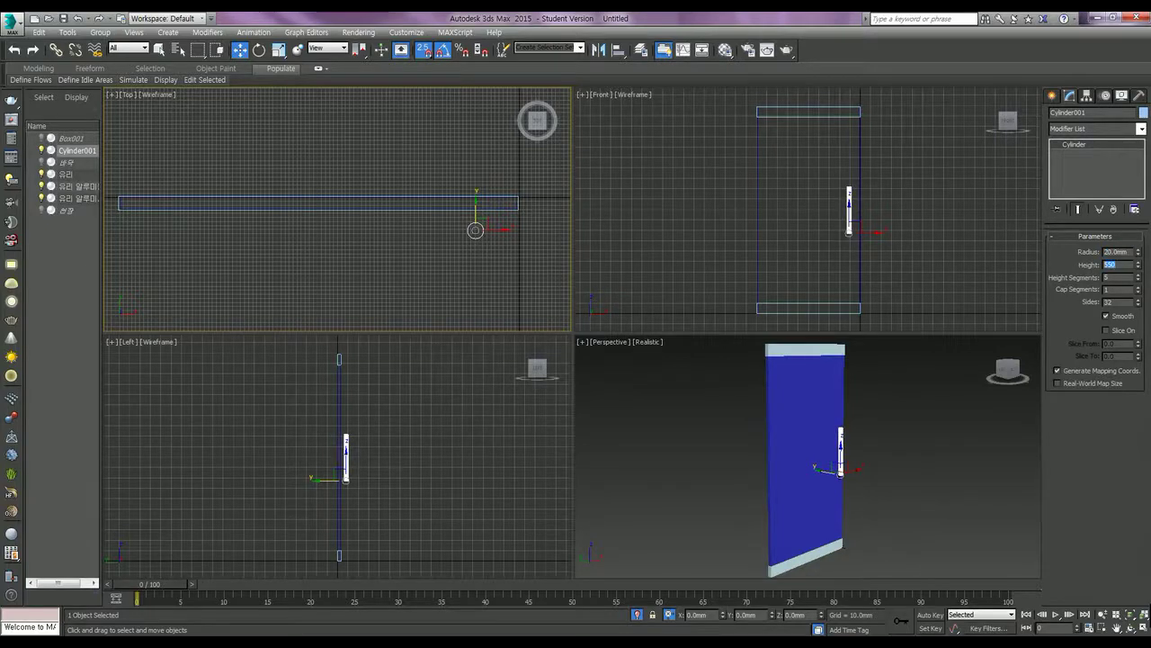
{"action": "type", "text": "0"}
{"action": "key", "text": "Return"}
Align the handle's centre to the glass panel's centre along Y.
{"action": "key", "text": "alt+a"}
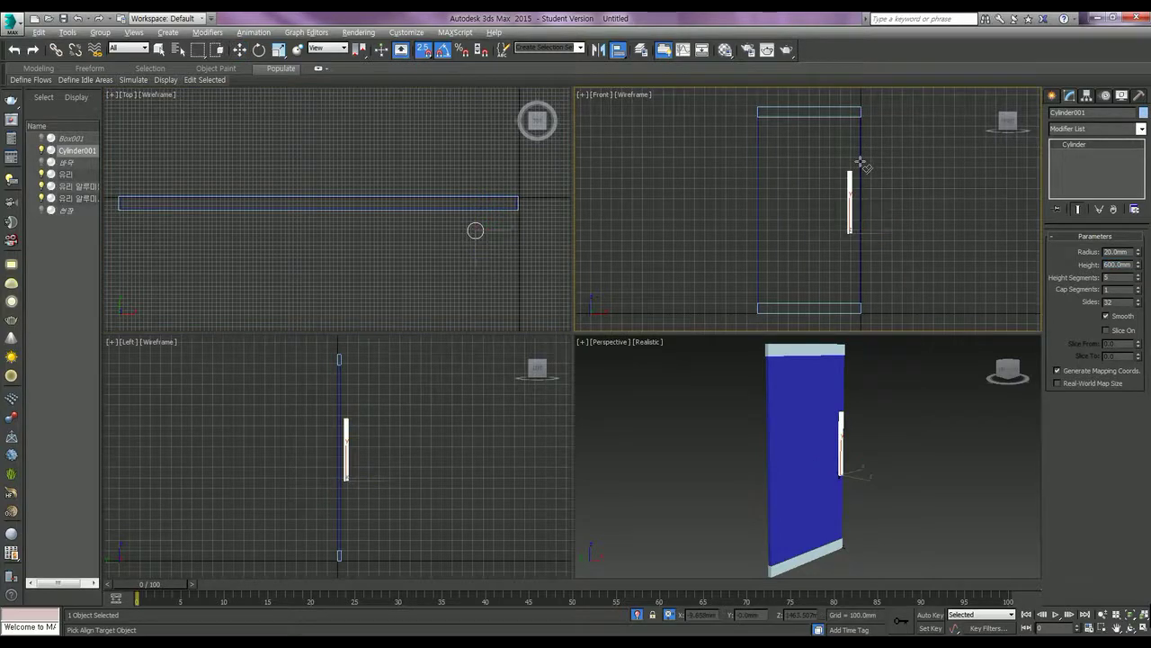
{"action": "left_click", "coordinate": [861, 162]}
{"action": "left_click", "coordinate": [597, 293]}
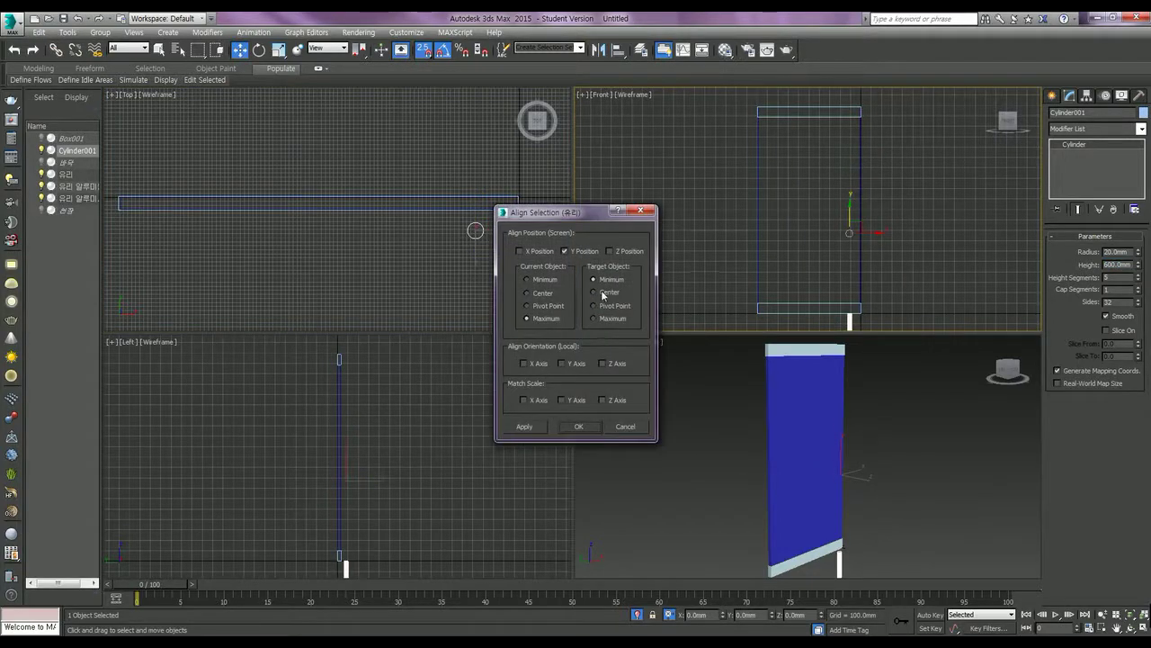
{"action": "left_click", "coordinate": [543, 293]}
{"action": "left_click", "coordinate": [580, 426]}
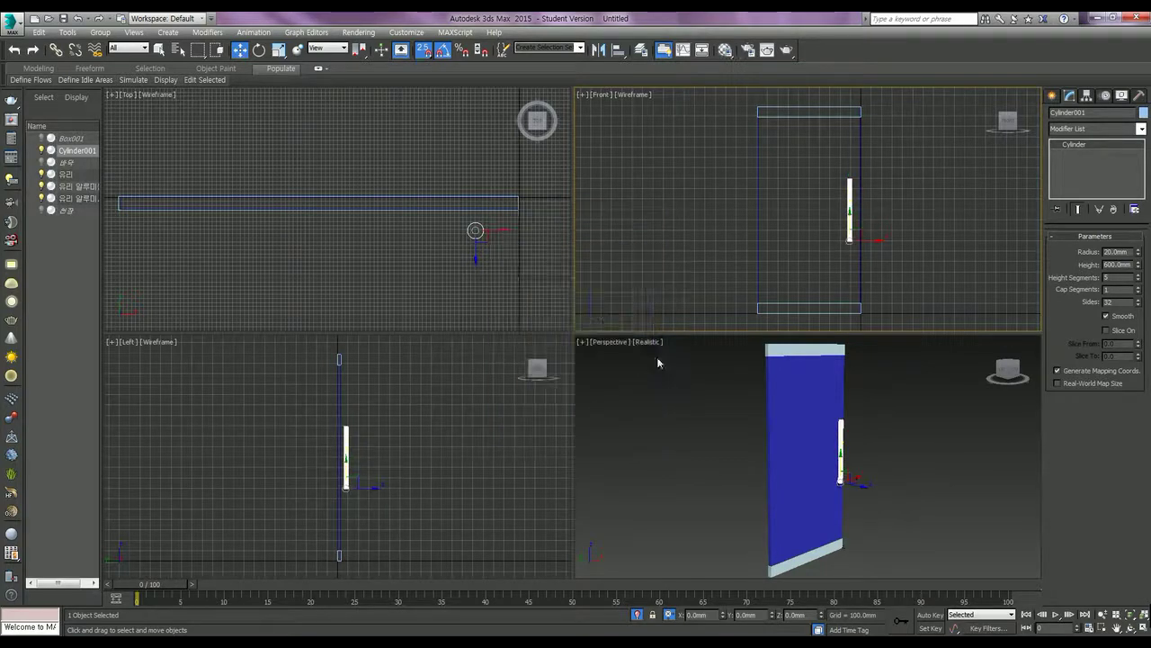
{"action": "left_click", "coordinate": [476, 230]}
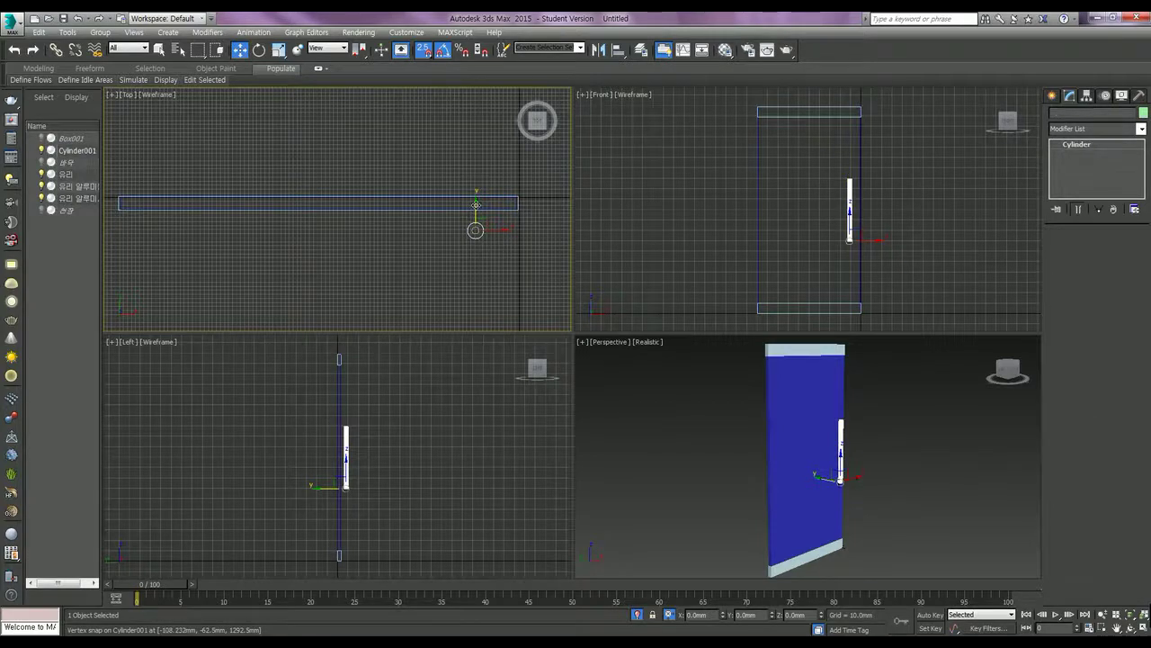
Shift-drag an instanced copy of the handle, naming it '유리문 손잡이'.
{"action": "left_click_drag", "start_coordinate": [475, 207], "coordinate": [476, 177]}
{"action": "left_click", "coordinate": [532, 306]}
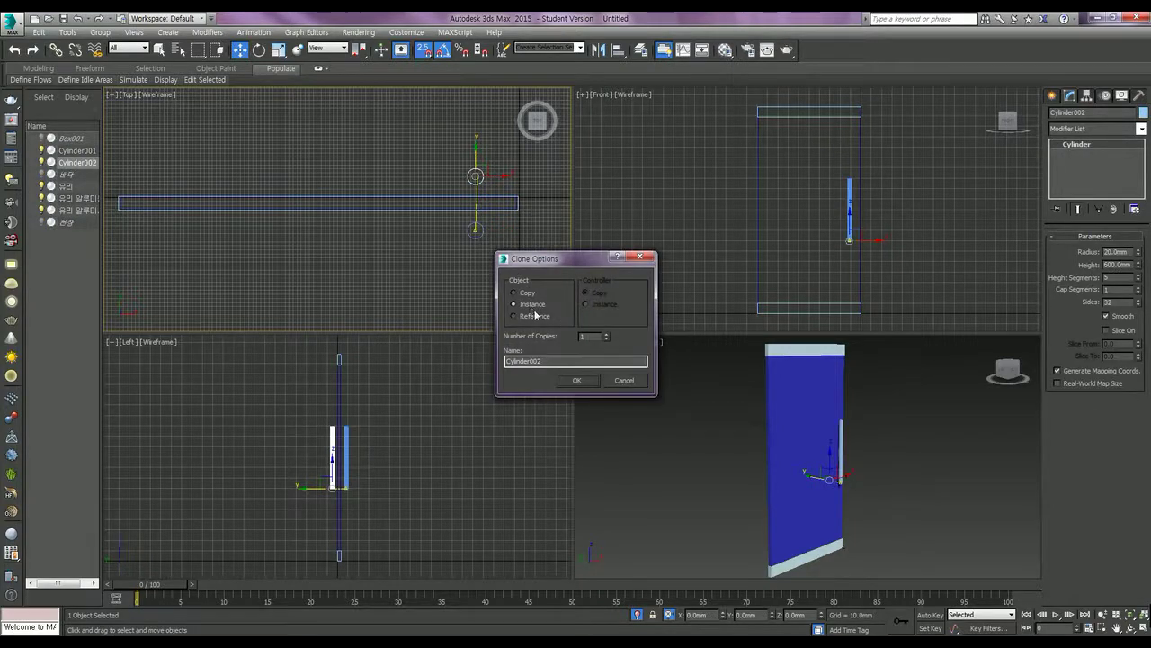
{"action": "double_click", "coordinate": [547, 360]}
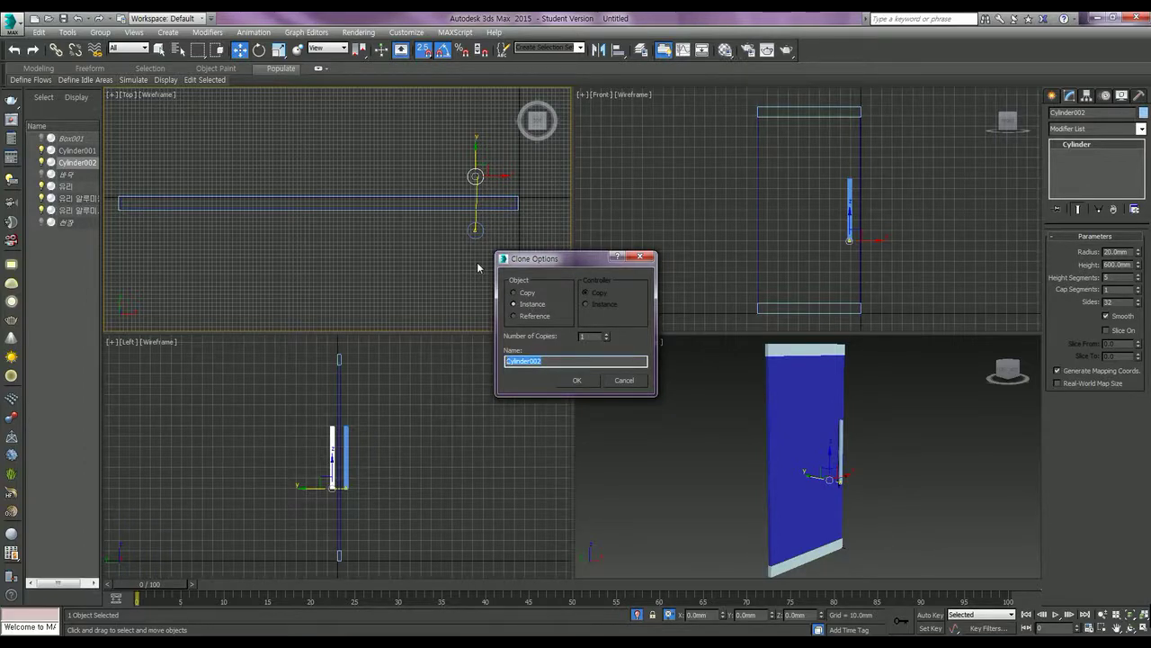
{"action": "type", "text": "db"}
{"action": "type", "text": "리문 손잡이"}
{"action": "key", "text": "Return"}
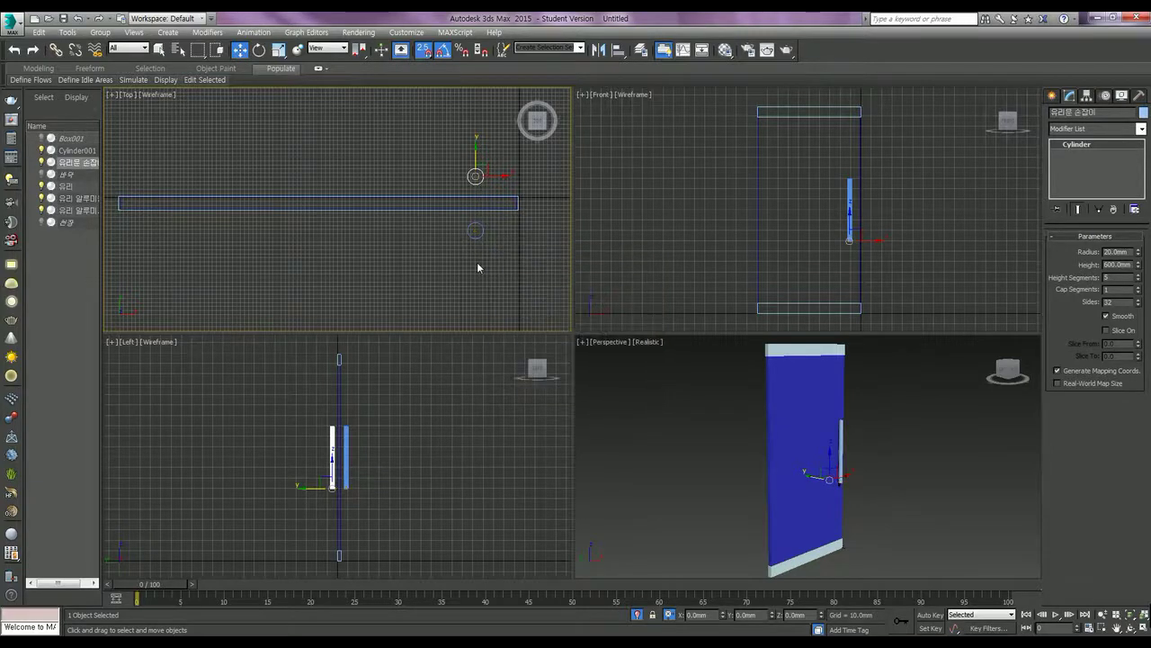
Rename the original Cylinder001 in the Scene Explorer as the glass-door handle.
{"action": "left_click", "coordinate": [77, 152]}
{"action": "left_click", "coordinate": [88, 153]}
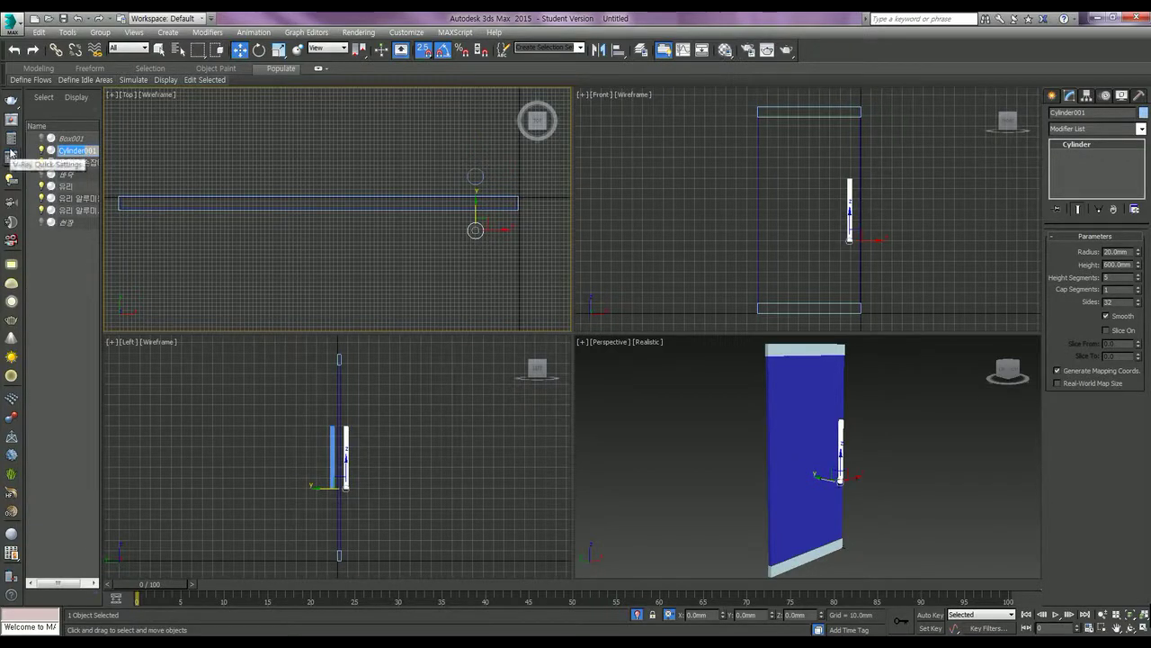
{"action": "type", "text": "문손잡이"}
{"action": "key", "text": "Return"}
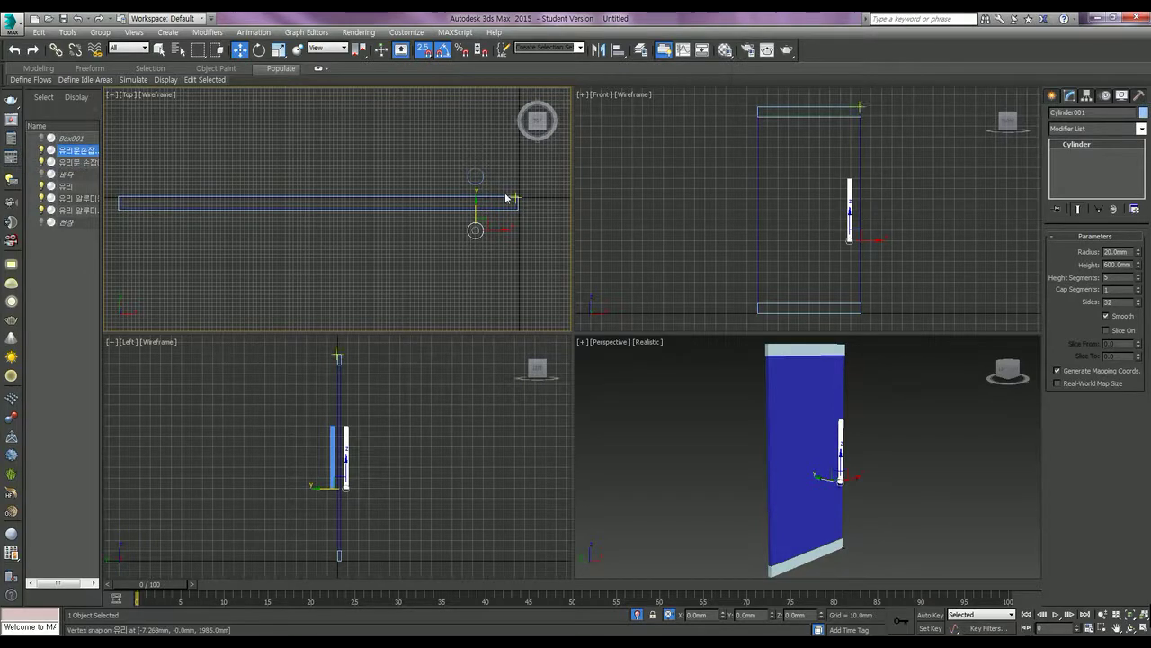
Align the copied handle's minimum to the glass's maximum on Y, offset 10mm.
{"action": "left_click", "coordinate": [481, 179]}
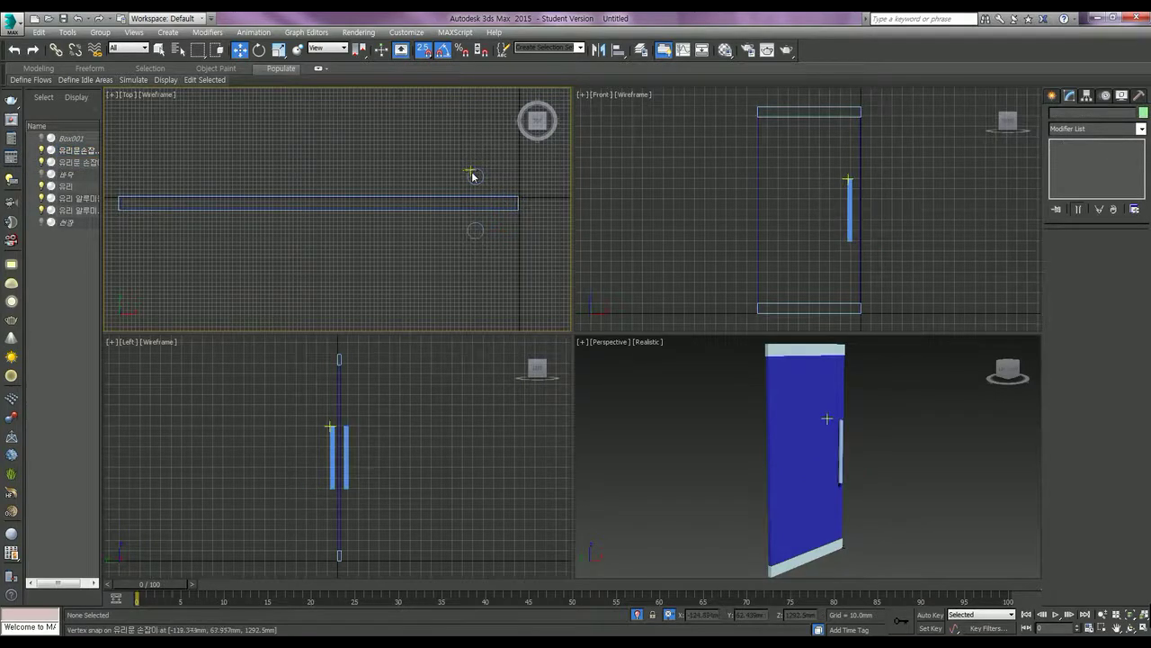
{"action": "left_click", "coordinate": [472, 177]}
{"action": "key", "text": "alt+a"}
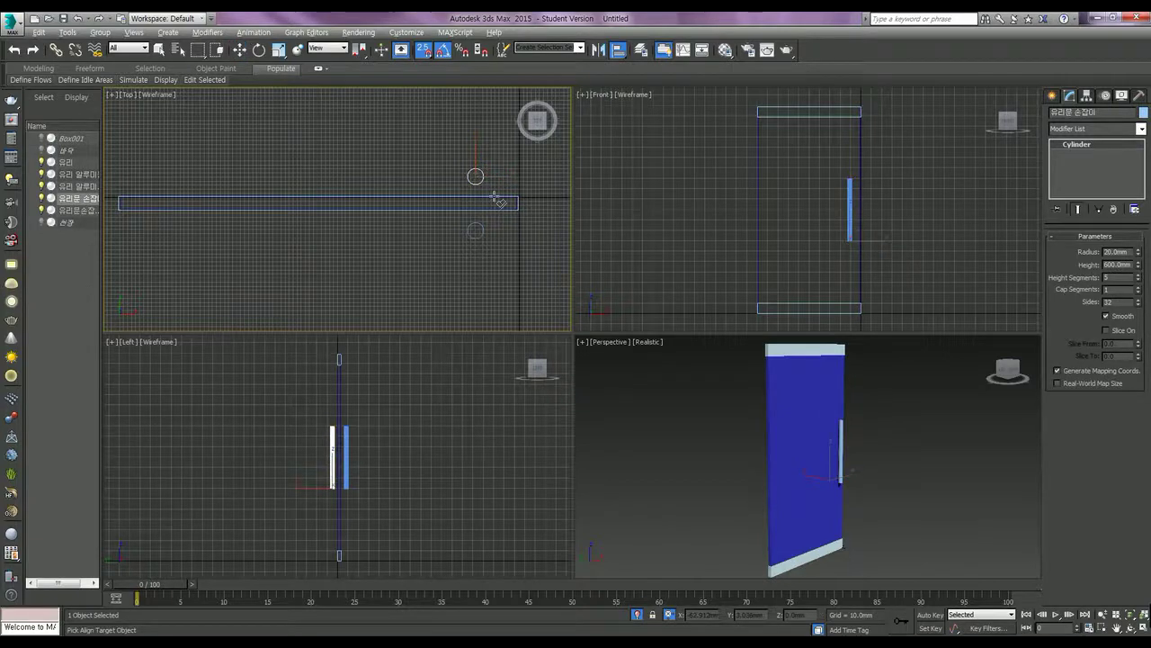
{"action": "left_click", "coordinate": [496, 200]}
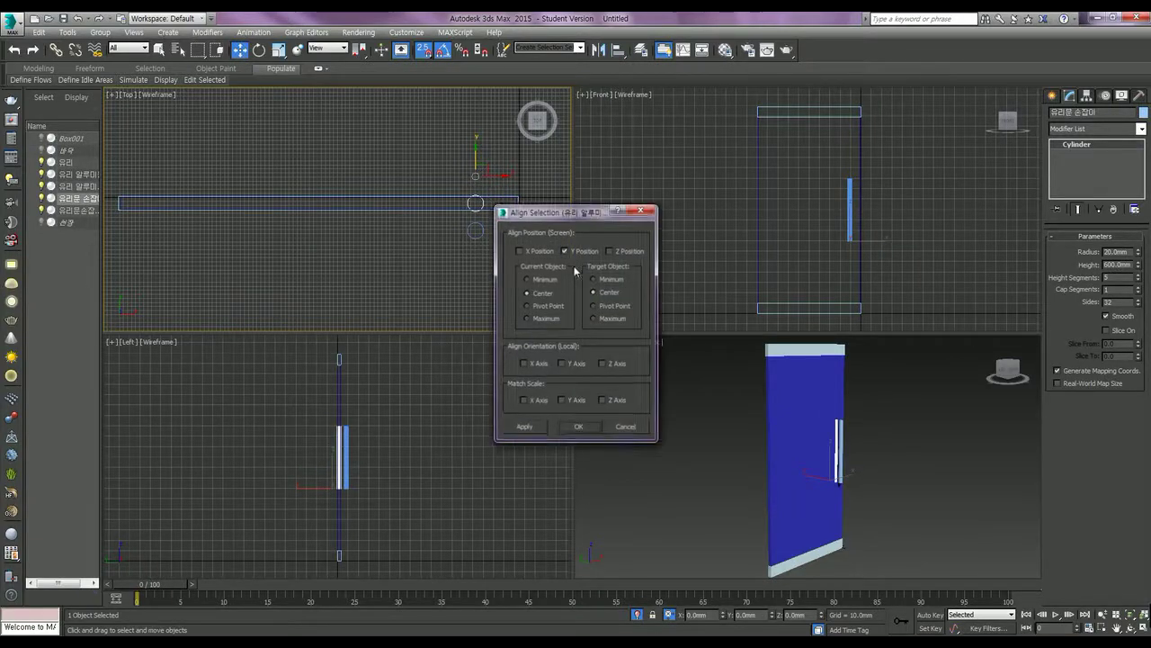
{"action": "left_click", "coordinate": [544, 280]}
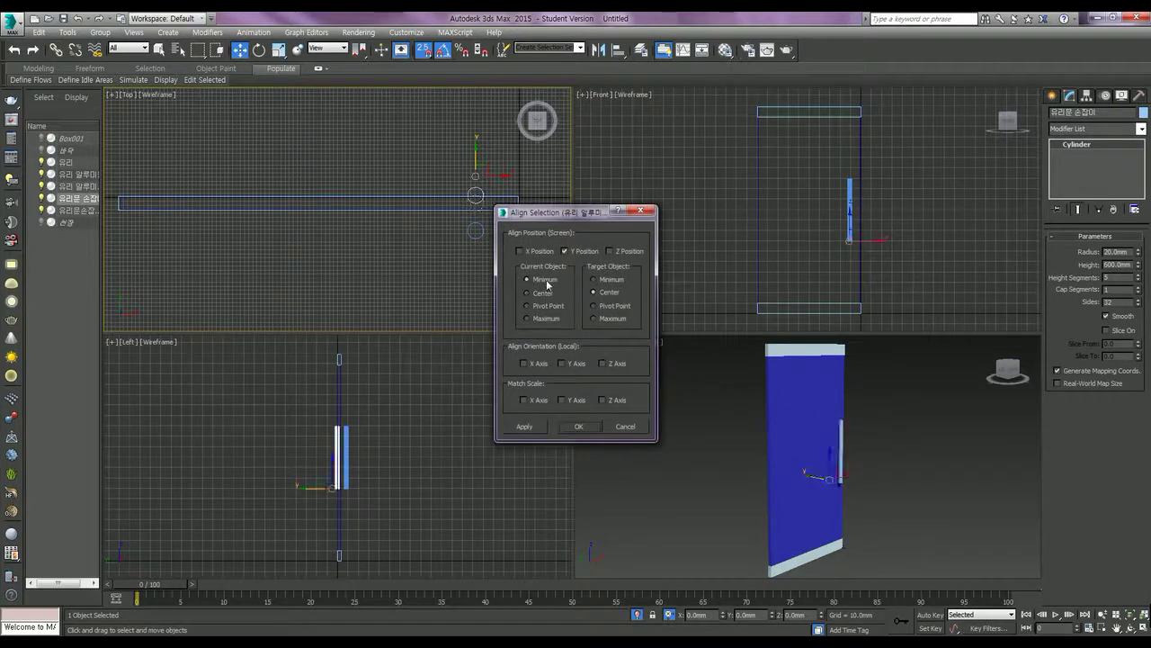
{"action": "left_click", "coordinate": [603, 321]}
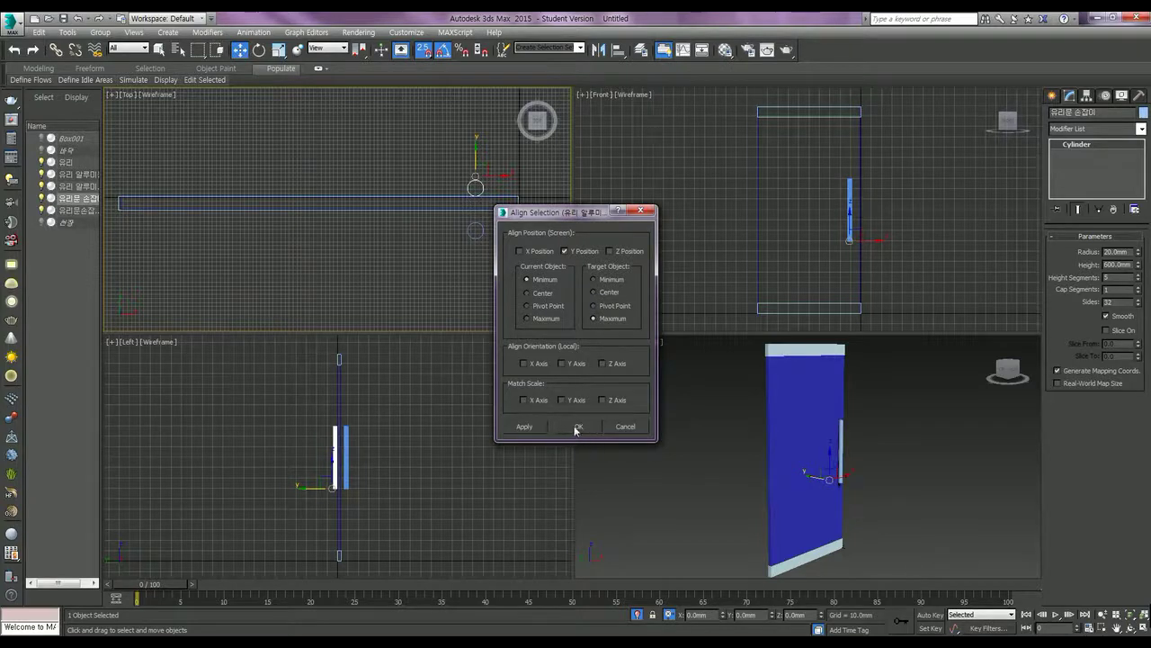
{"action": "left_click", "coordinate": [577, 429]}
{"action": "double_click", "coordinate": [746, 614]}
{"action": "type", "text": "10"}
{"action": "key", "text": "Return"}
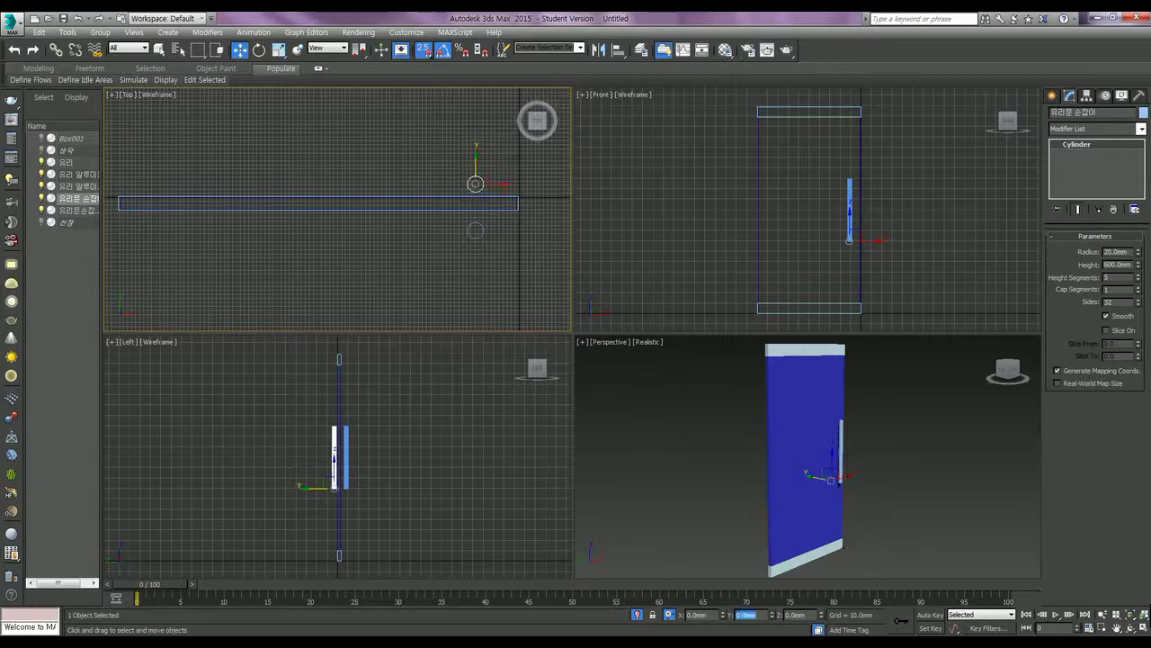
{"action": "type", "text": "10"}
{"action": "key", "text": "Return"}
Align the other handle's maximum to the glass's minimum on Y, nudged -2mm.
{"action": "scroll", "coordinate": [507, 227], "scroll_direction": "up", "scroll_amount": 1}
{"action": "scroll", "coordinate": [495, 235], "scroll_direction": "up", "scroll_amount": 1}
{"action": "scroll", "coordinate": [486, 230], "scroll_direction": "up", "scroll_amount": 1}
{"action": "scroll", "coordinate": [474, 222], "scroll_direction": "up", "scroll_amount": 1}
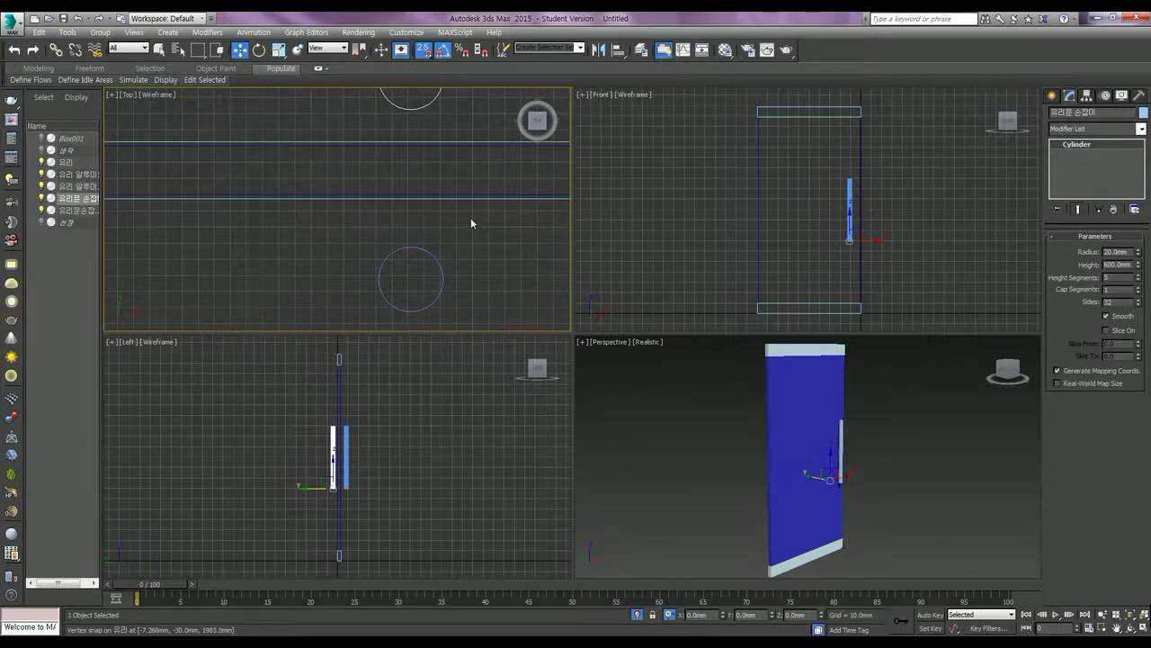
{"action": "scroll", "coordinate": [470, 218], "scroll_direction": "up", "scroll_amount": 1}
{"action": "scroll", "coordinate": [468, 261], "scroll_direction": "up", "scroll_amount": 1}
{"action": "scroll", "coordinate": [422, 181], "scroll_direction": "down", "scroll_amount": 2}
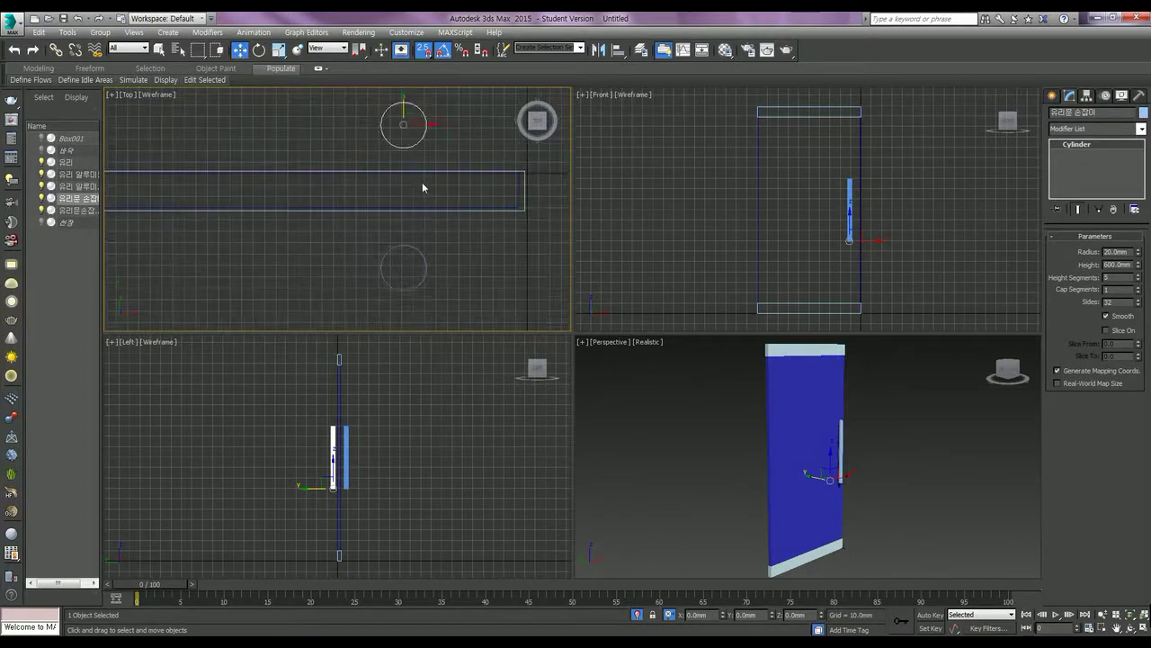
{"action": "left_click", "coordinate": [429, 269]}
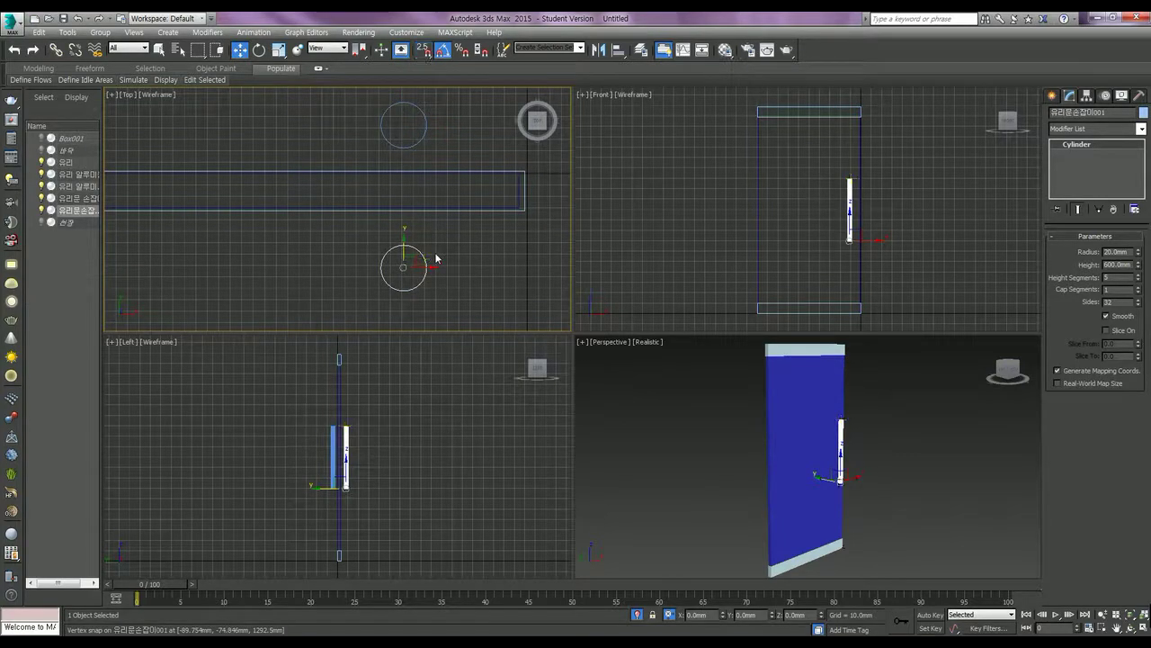
{"action": "key", "text": "alt+a"}
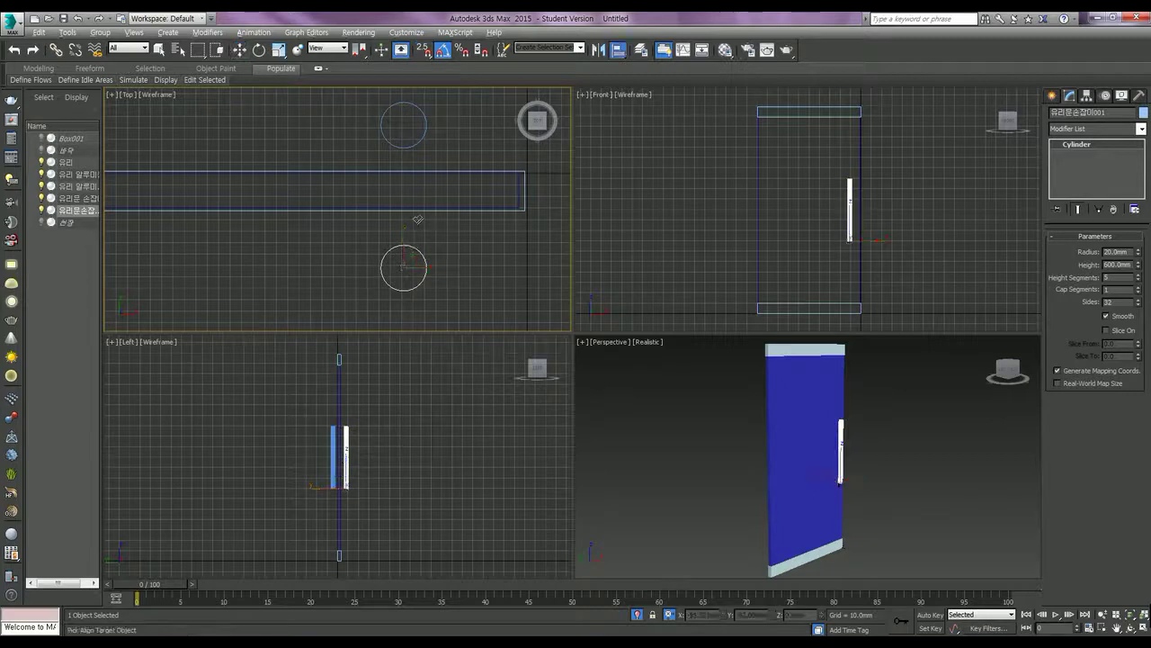
{"action": "left_click", "coordinate": [427, 209]}
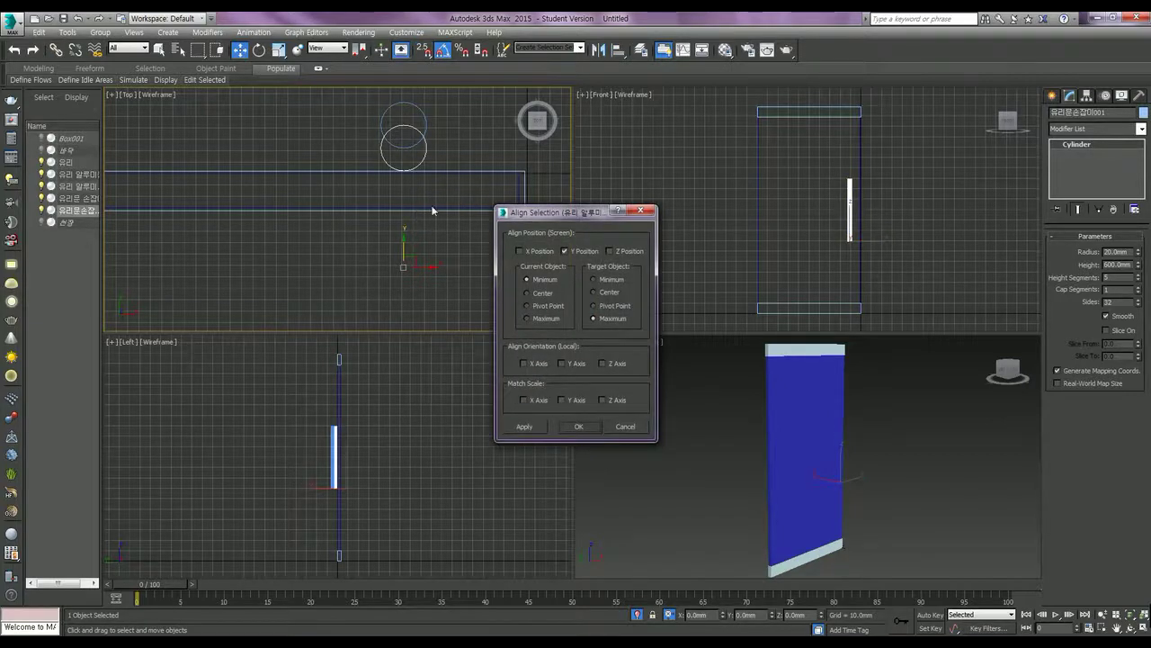
{"action": "left_click", "coordinate": [527, 318]}
{"action": "left_click", "coordinate": [594, 279]}
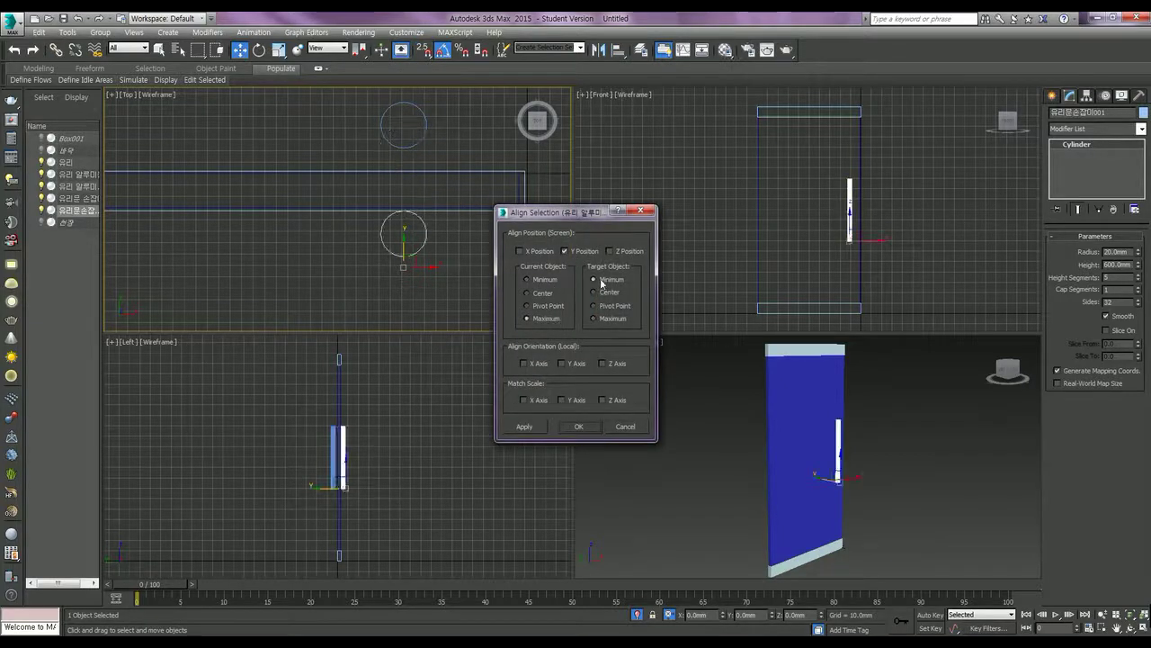
{"action": "left_click", "coordinate": [579, 426]}
{"action": "double_click", "coordinate": [747, 615]}
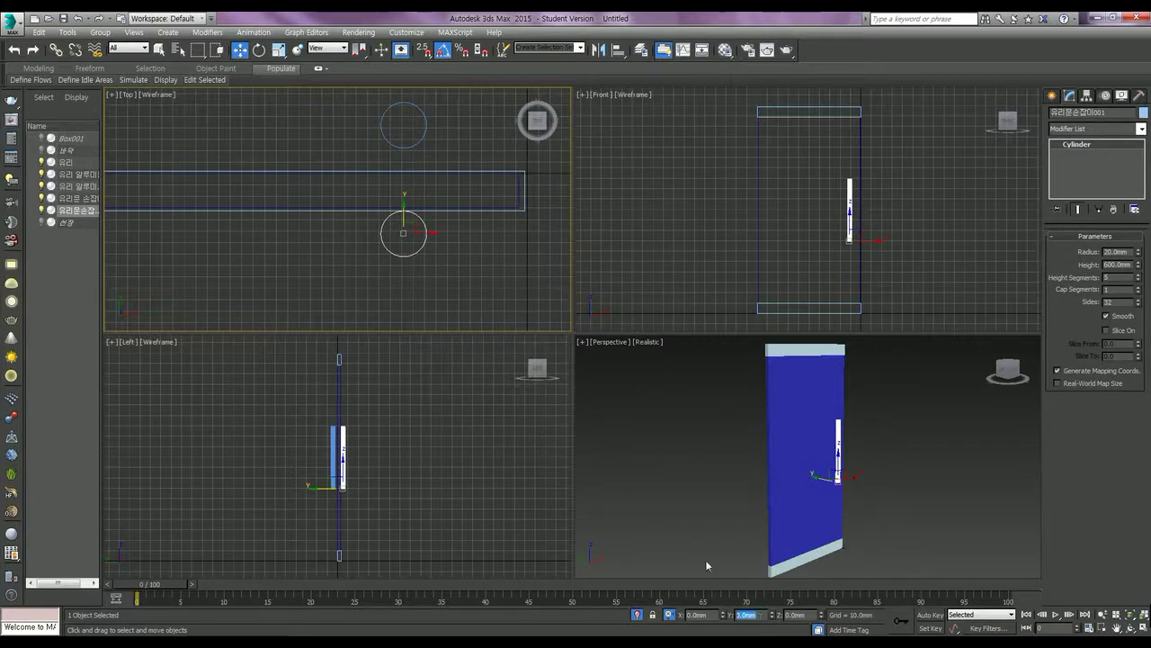
{"action": "type", "text": "-20"}
{"action": "key", "text": "Return"}
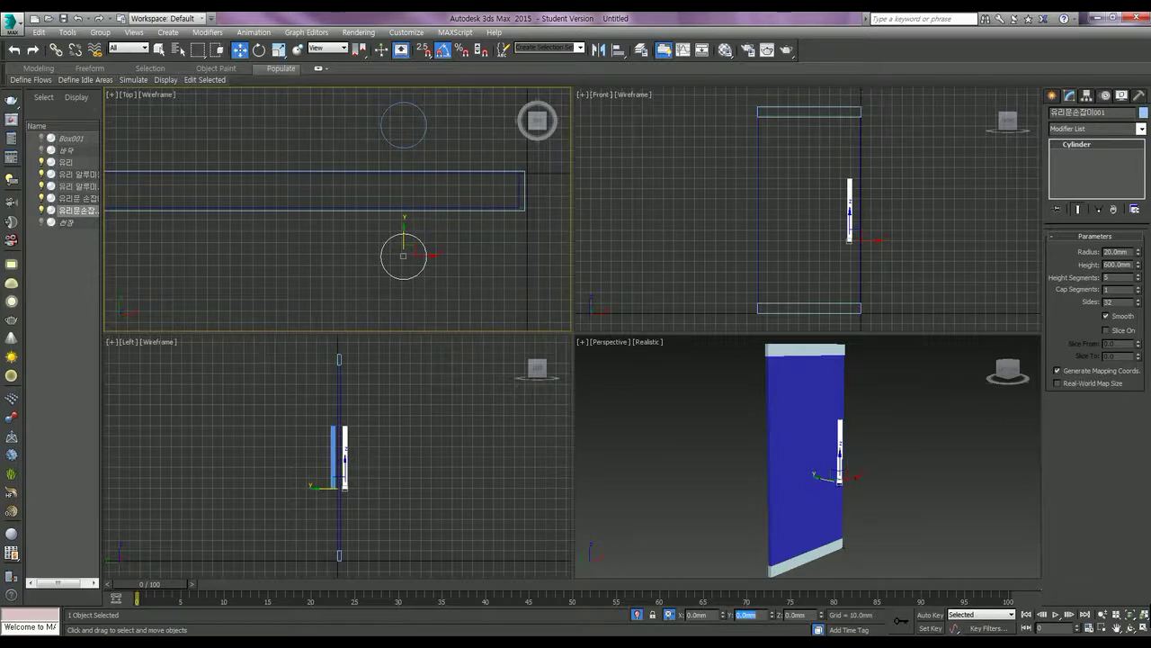
{"action": "left_click", "coordinate": [447, 250]}
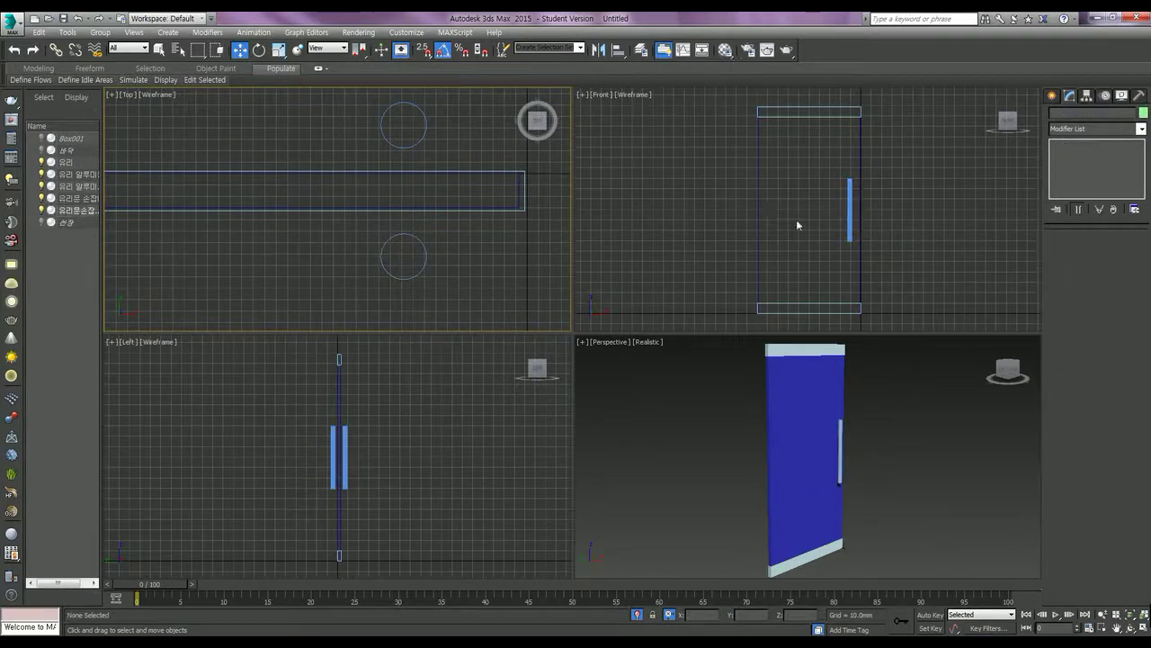
Draw a new cylinder over the door handle in the Front view.
{"action": "right_click", "coordinate": [854, 206]}
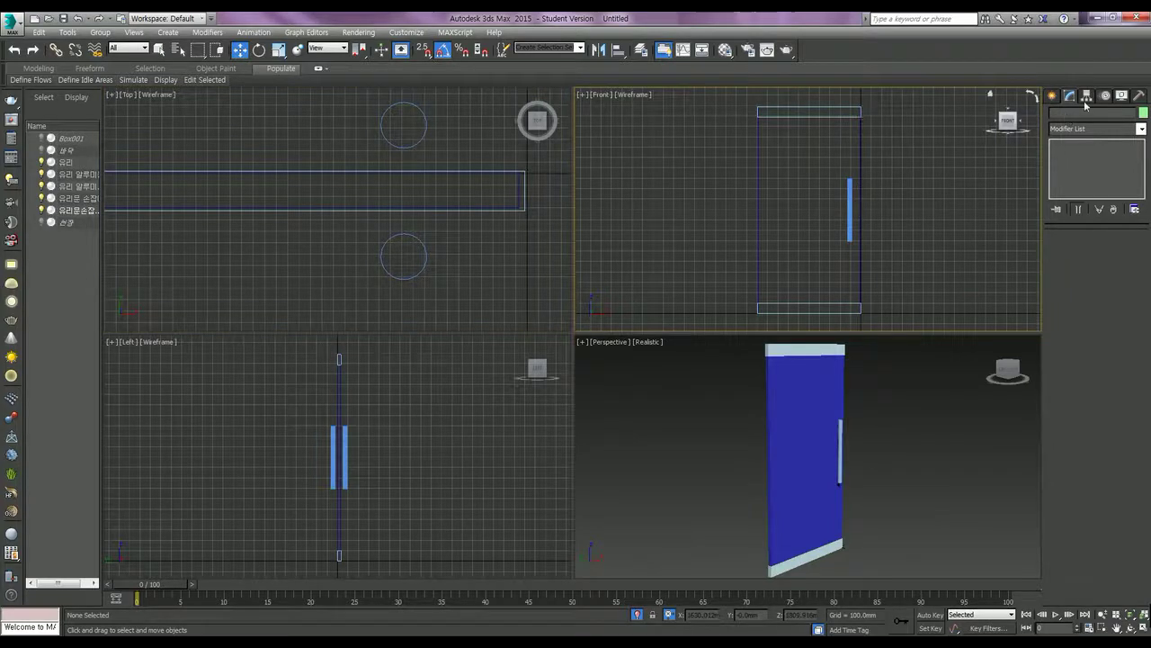
{"action": "scroll", "coordinate": [849, 209], "scroll_direction": "up", "scroll_amount": 10}
{"action": "middle_click_drag", "start_coordinate": [937, 180], "coordinate": [881, 180]}
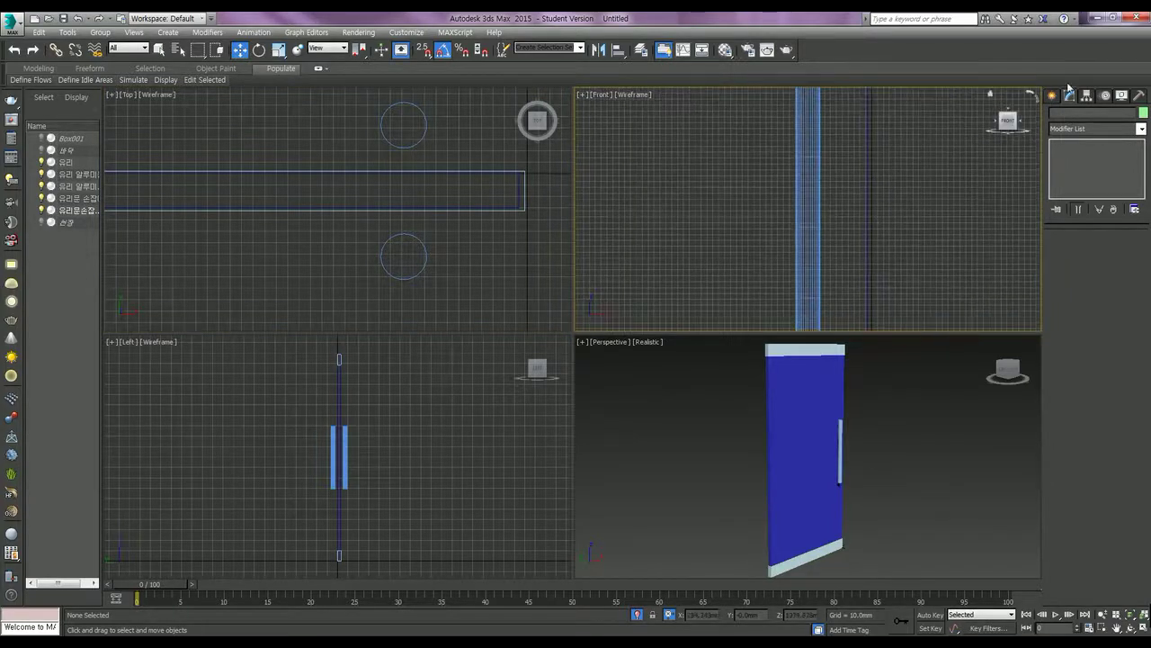
{"action": "left_click", "coordinate": [1051, 95]}
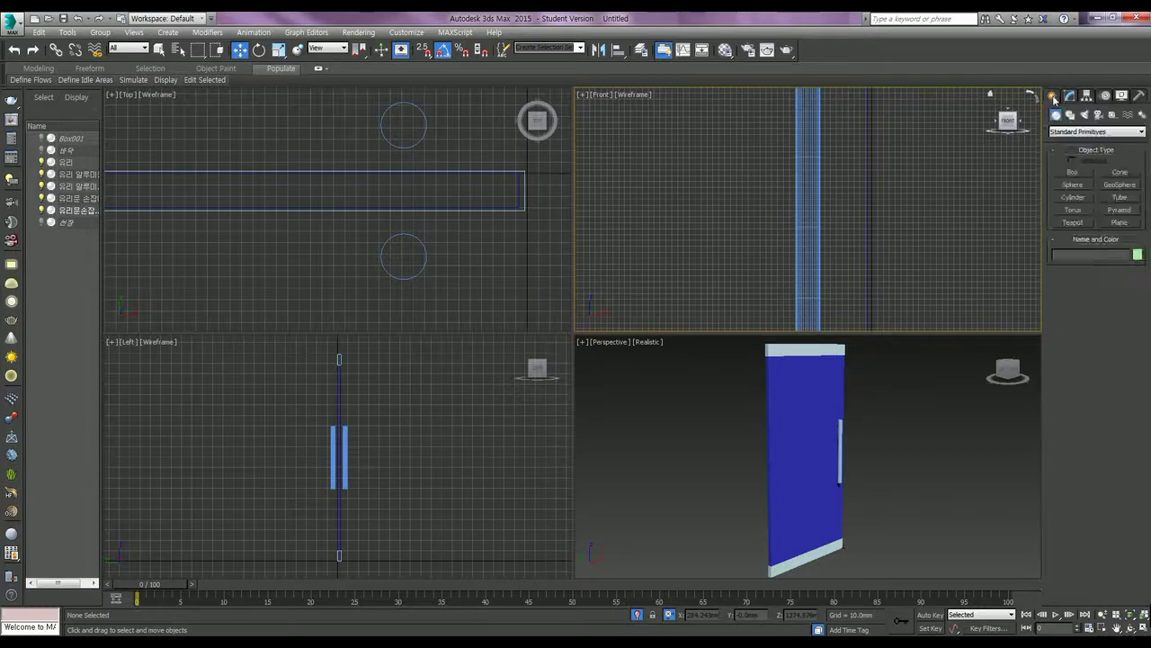
{"action": "left_click", "coordinate": [1077, 199]}
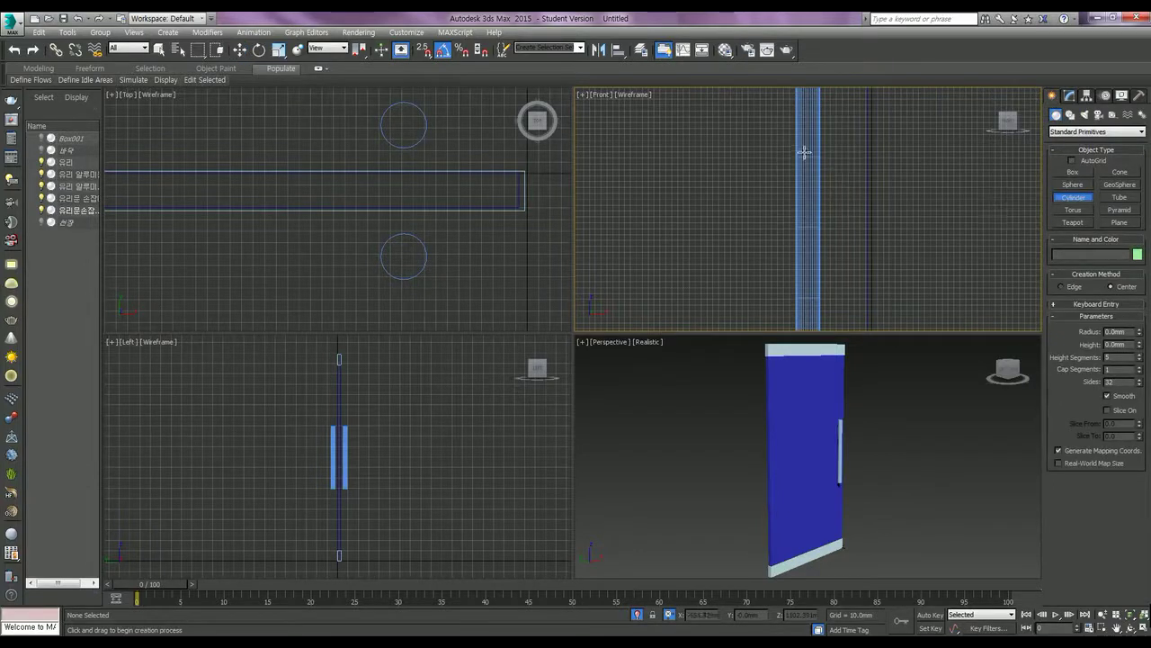
{"action": "left_click_drag", "start_coordinate": [805, 145], "coordinate": [809, 151]}
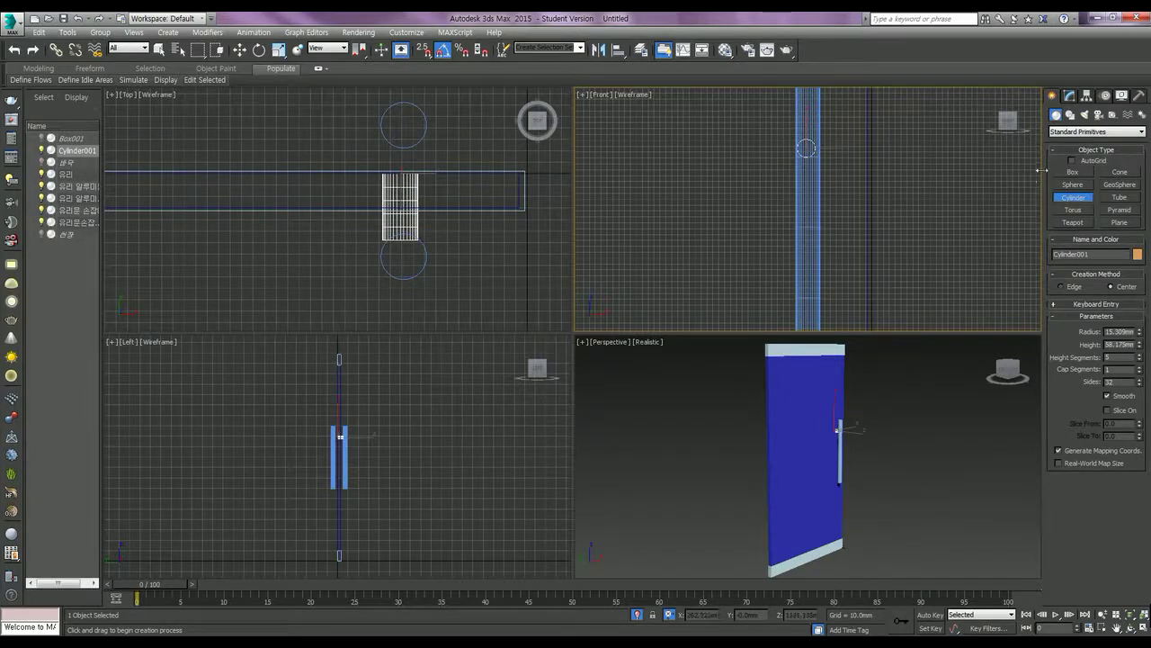
{"action": "key", "text": "w"}
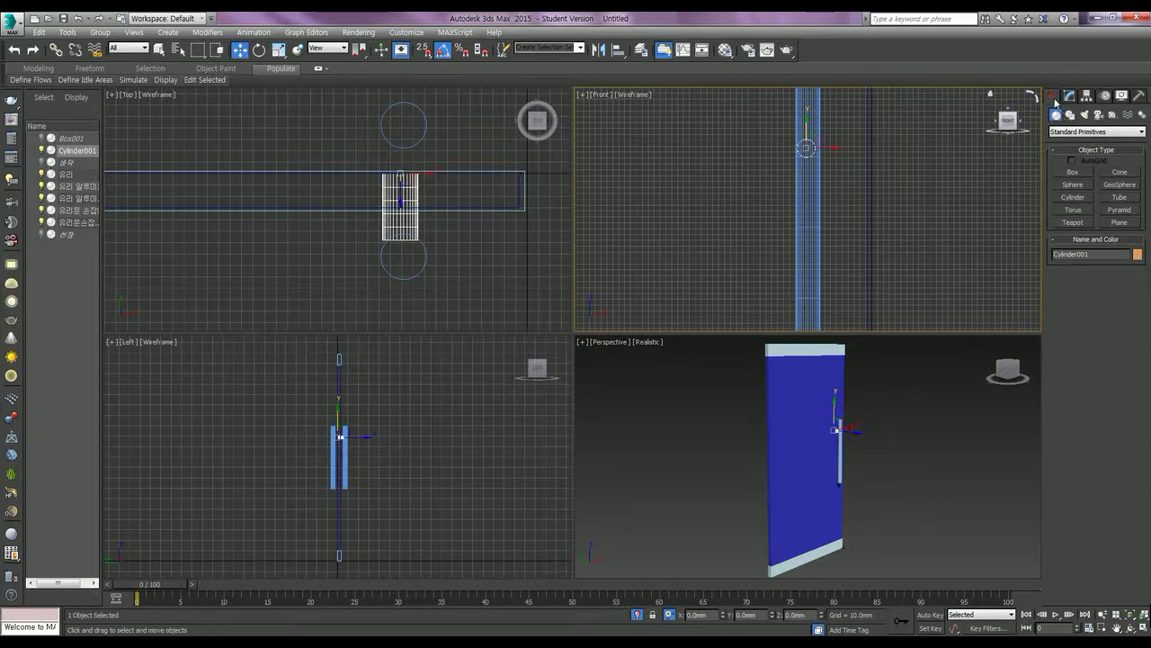
Give the new cylinder a 10mm radius and 55mm height.
{"action": "left_click", "coordinate": [1069, 95]}
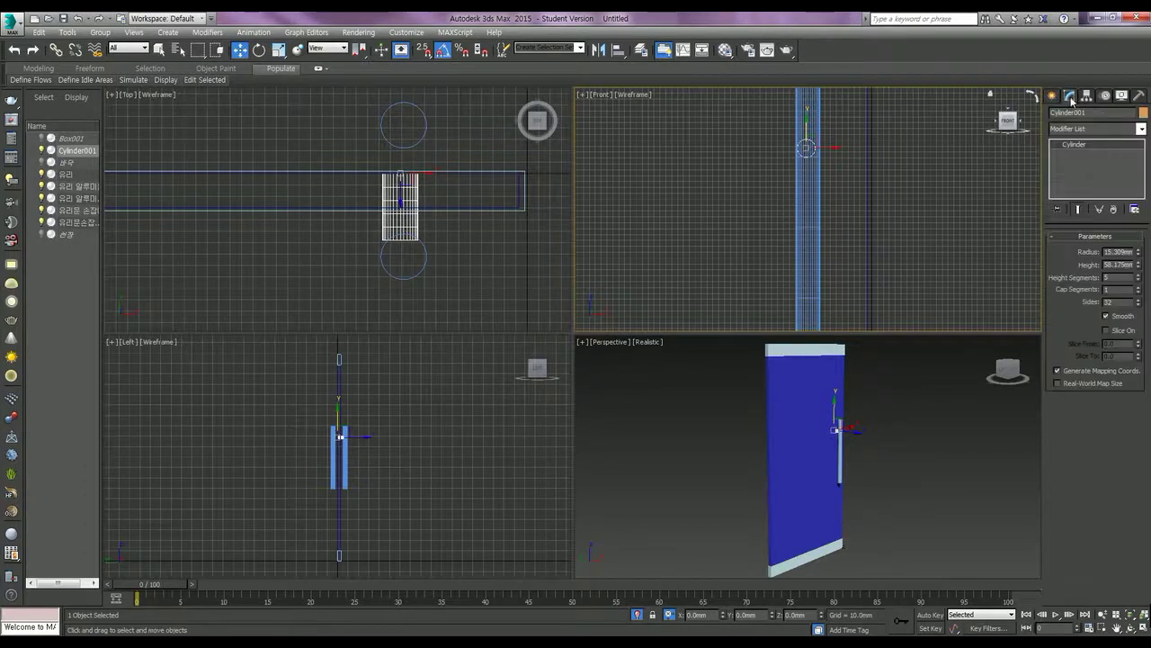
{"action": "double_click", "coordinate": [1116, 252]}
{"action": "type", "text": "10"}
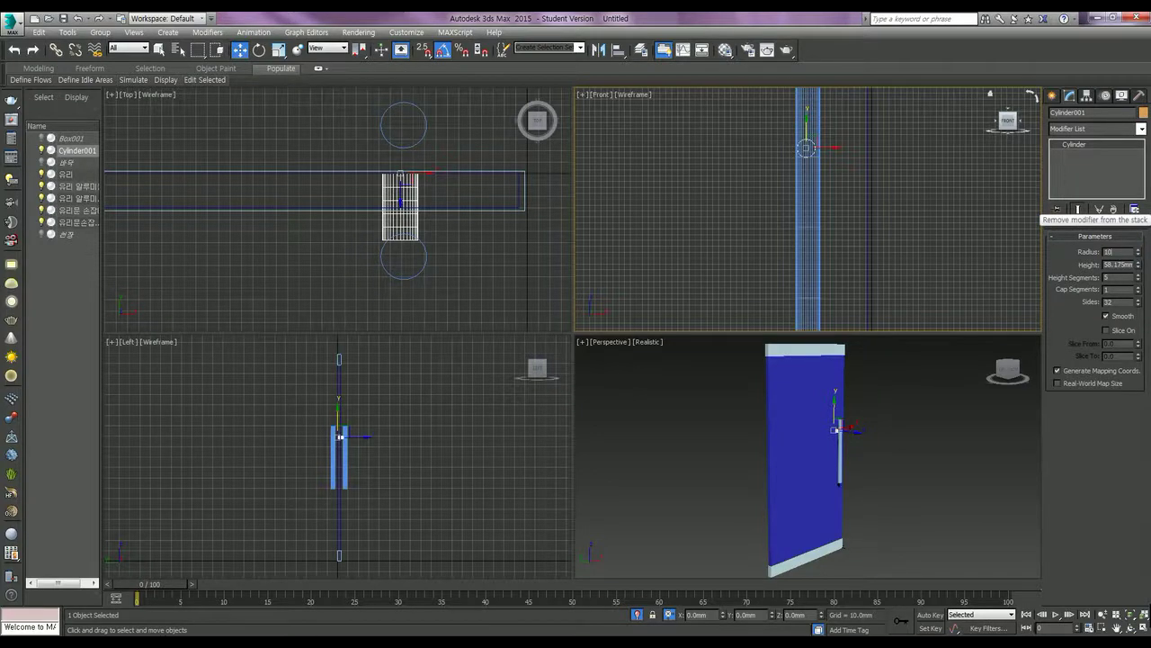
{"action": "key", "text": "Tab"}
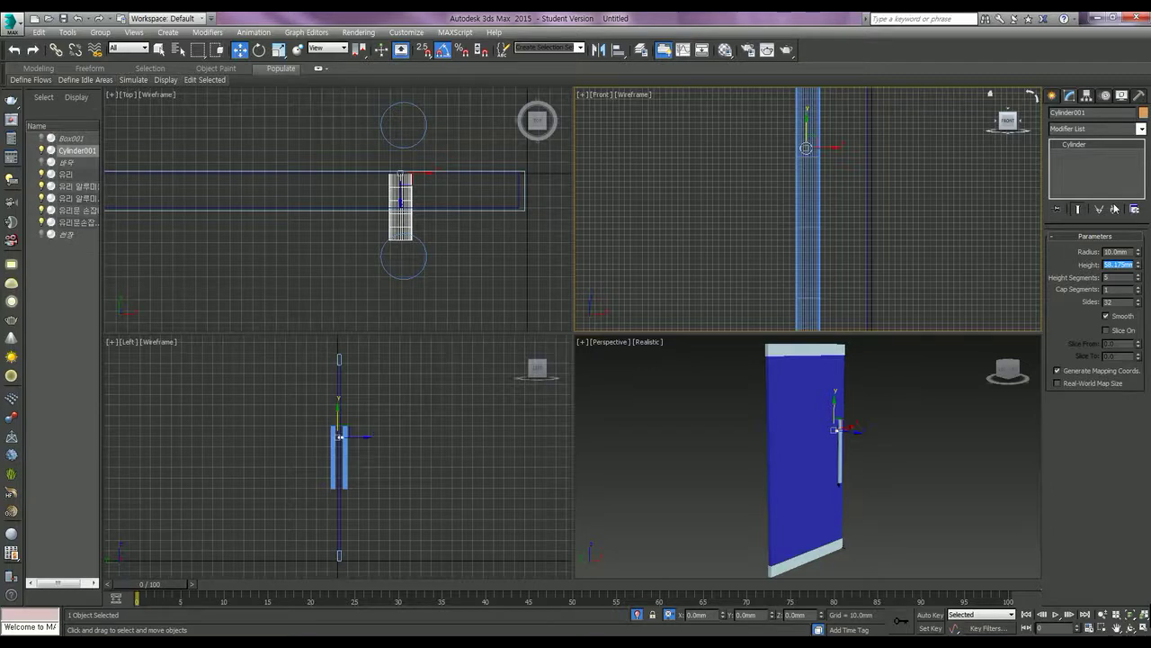
{"action": "type", "text": "4"}
{"action": "key", "text": "Tab"}
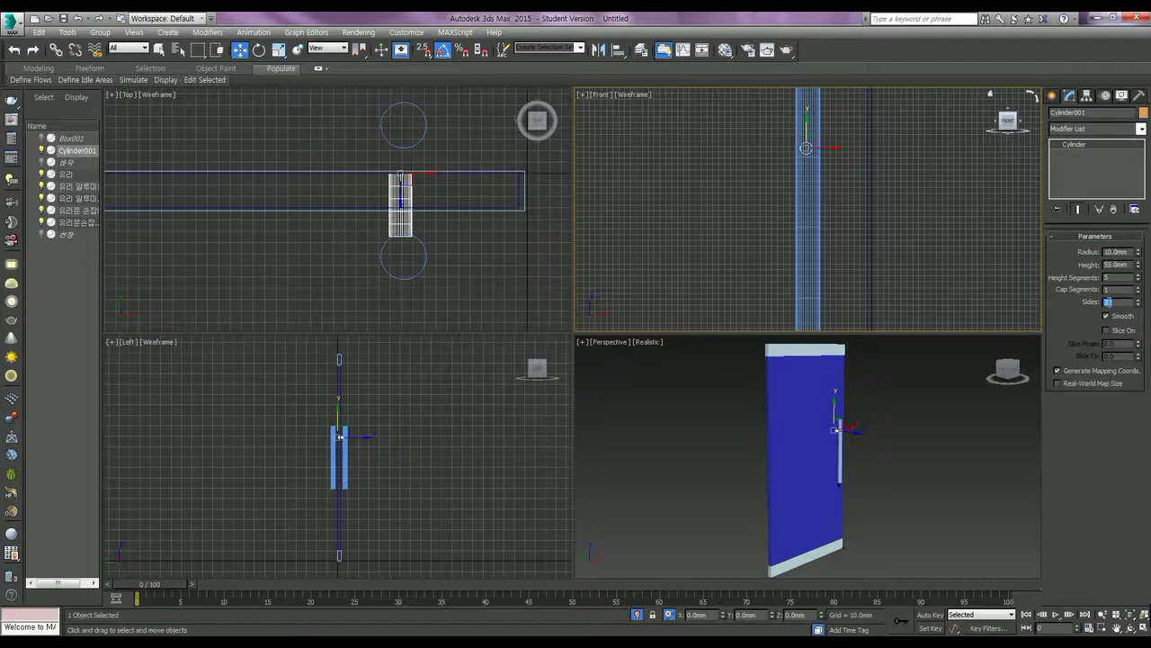
{"action": "right_click", "coordinate": [717, 209]}
{"action": "left_click", "coordinate": [664, 211]}
{"action": "middle_click_drag", "start_coordinate": [807, 120], "coordinate": [800, 161]}
{"action": "key", "text": "alt+a"}
Centre the cylinder on the door handle along X.
{"action": "left_click", "coordinate": [801, 160]}
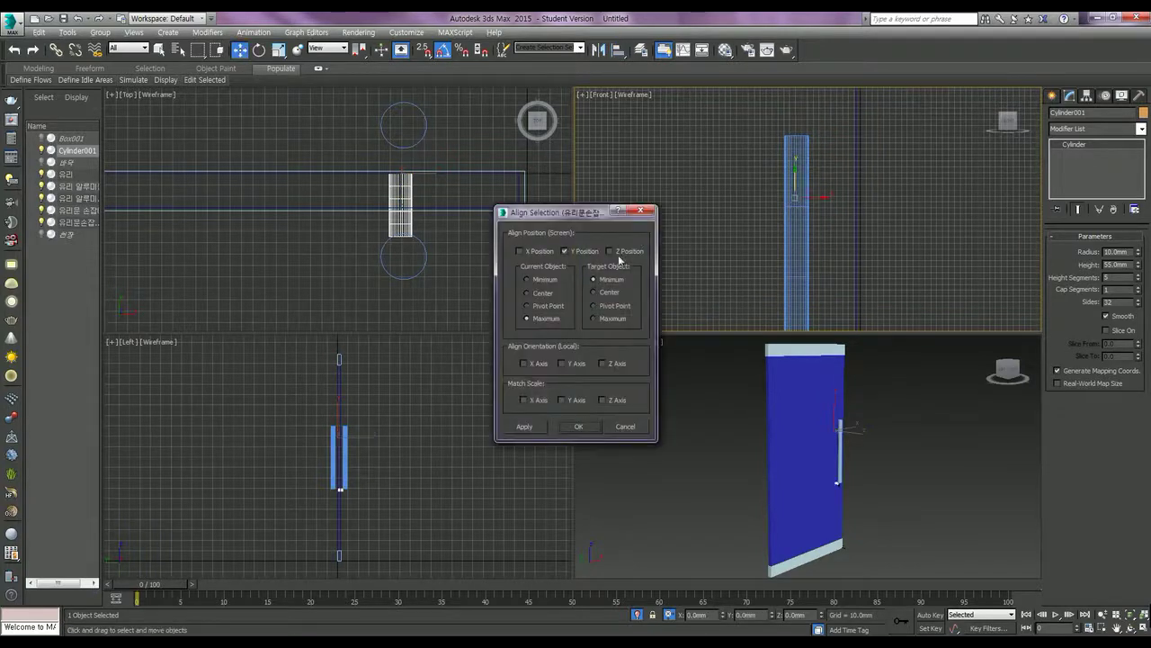
{"action": "left_click", "coordinate": [565, 252]}
{"action": "left_click", "coordinate": [549, 252]}
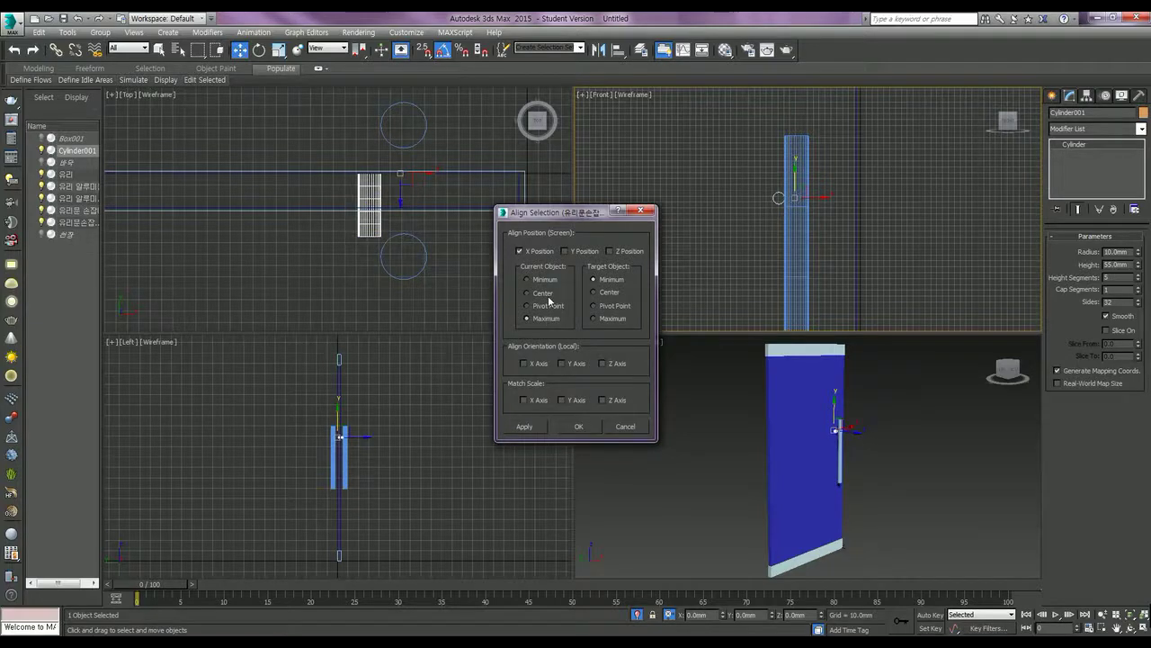
{"action": "left_click", "coordinate": [546, 294]}
{"action": "left_click", "coordinate": [607, 293]}
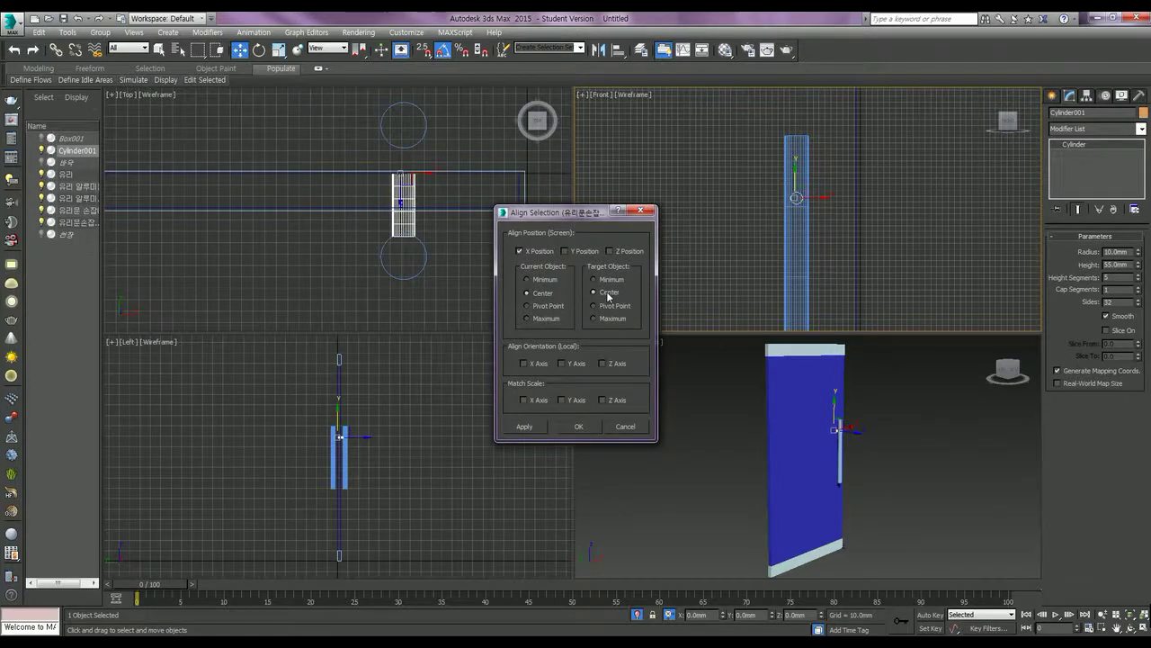
{"action": "left_click", "coordinate": [526, 428]}
{"action": "left_click", "coordinate": [580, 427]}
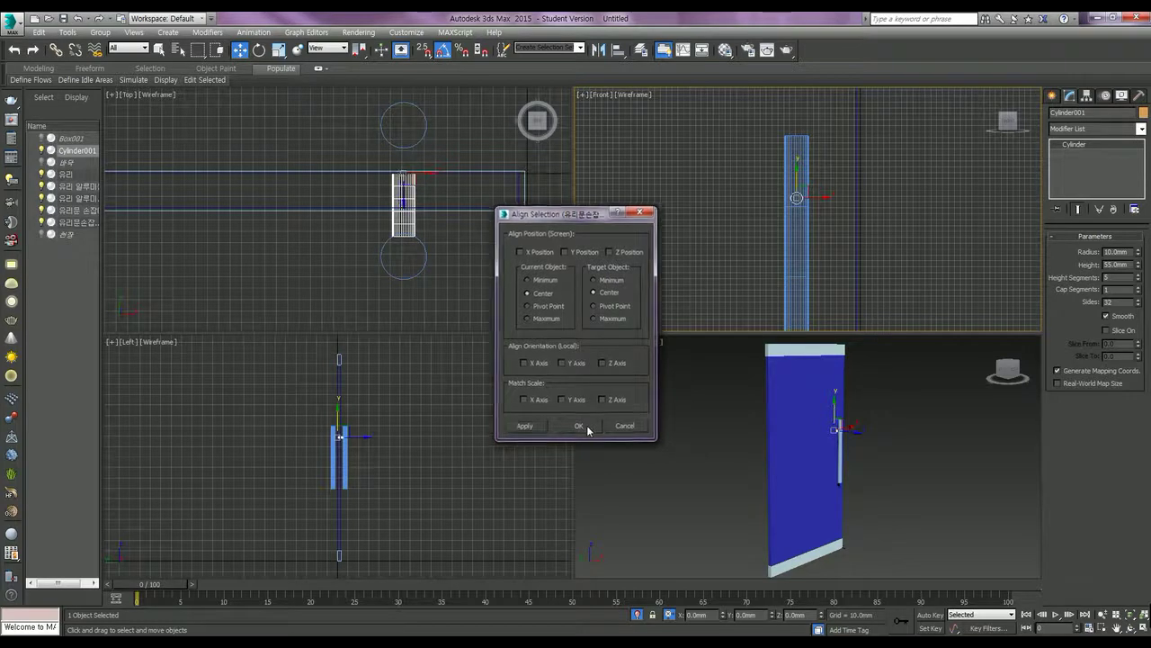
{"action": "left_click", "coordinate": [405, 217]}
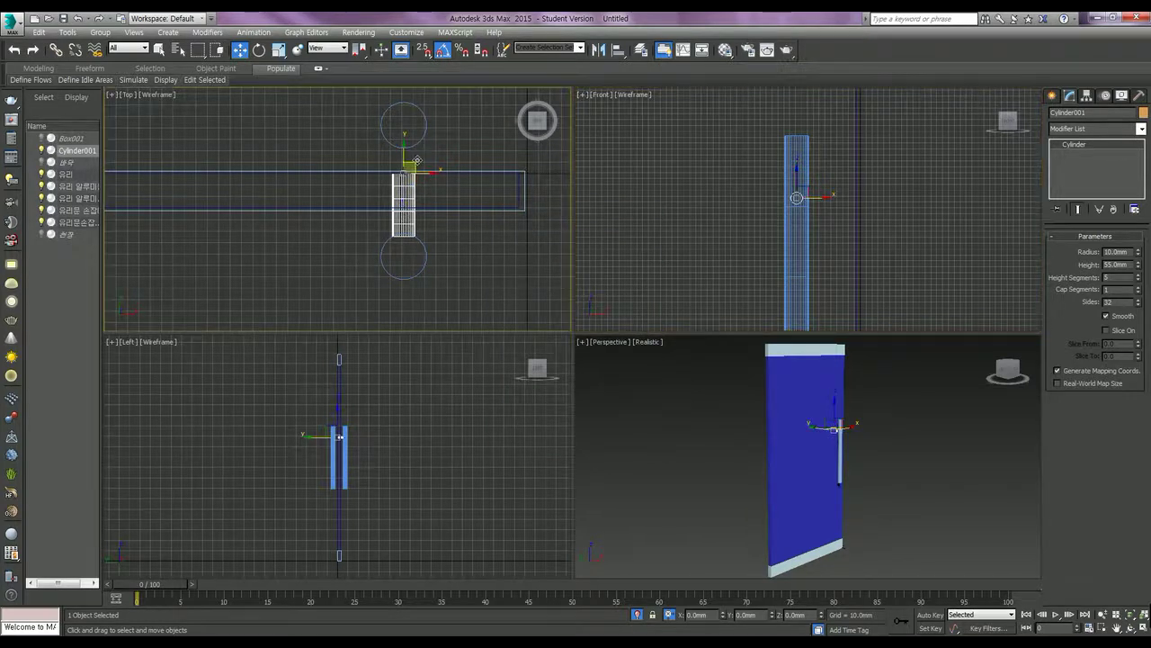
Resize the cylinder to a 5mm radius and 90mm height.
{"action": "scroll", "coordinate": [404, 175], "scroll_direction": "up", "scroll_amount": 5}
{"action": "scroll", "coordinate": [407, 177], "scroll_direction": "down", "scroll_amount": 3}
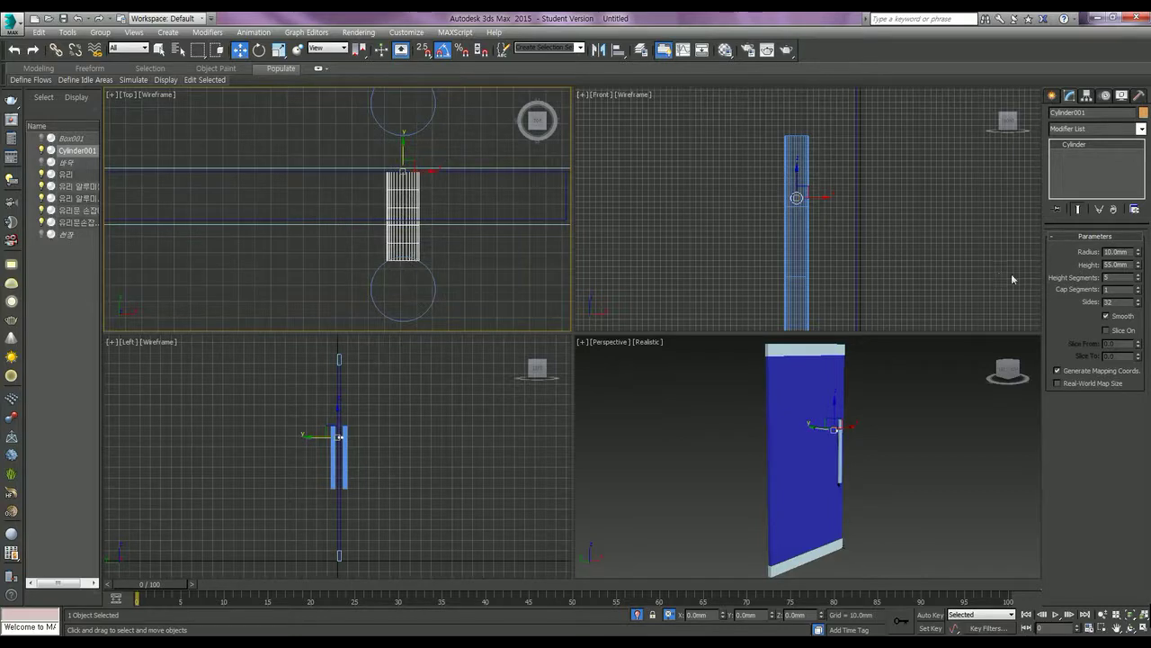
{"action": "left_click_drag", "start_coordinate": [1128, 253], "coordinate": [1090, 266]}
{"action": "type", "text": "5"}
{"action": "key", "text": "Return"}
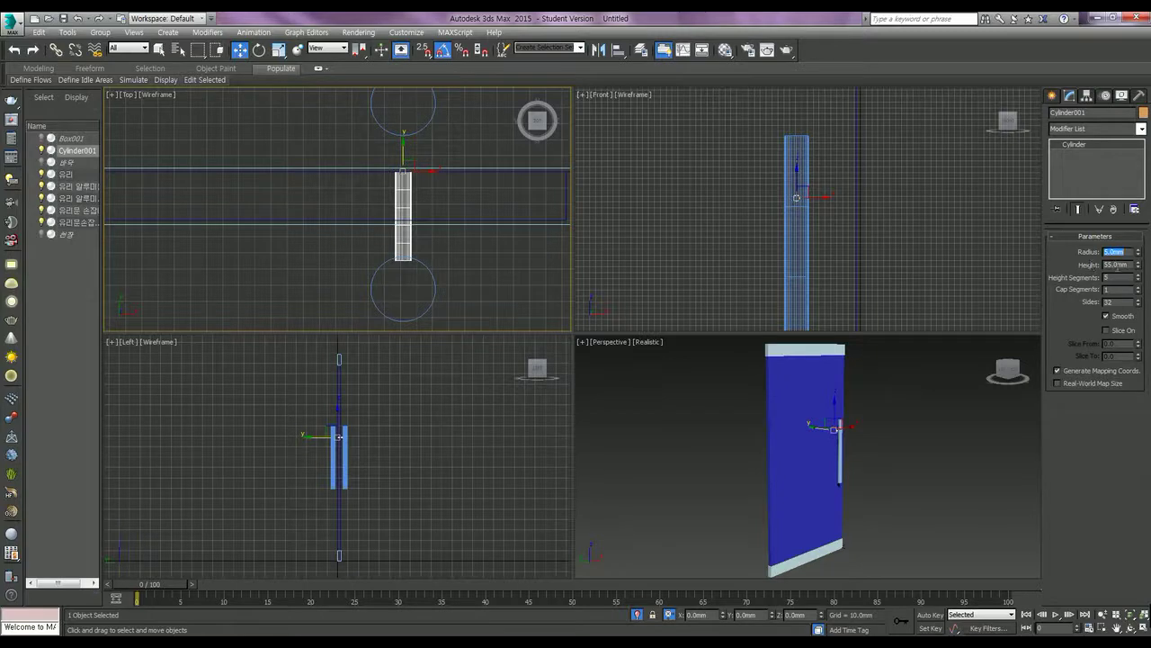
{"action": "key", "text": "Tab"}
{"action": "type", "text": "80"}
{"action": "key", "text": "Return"}
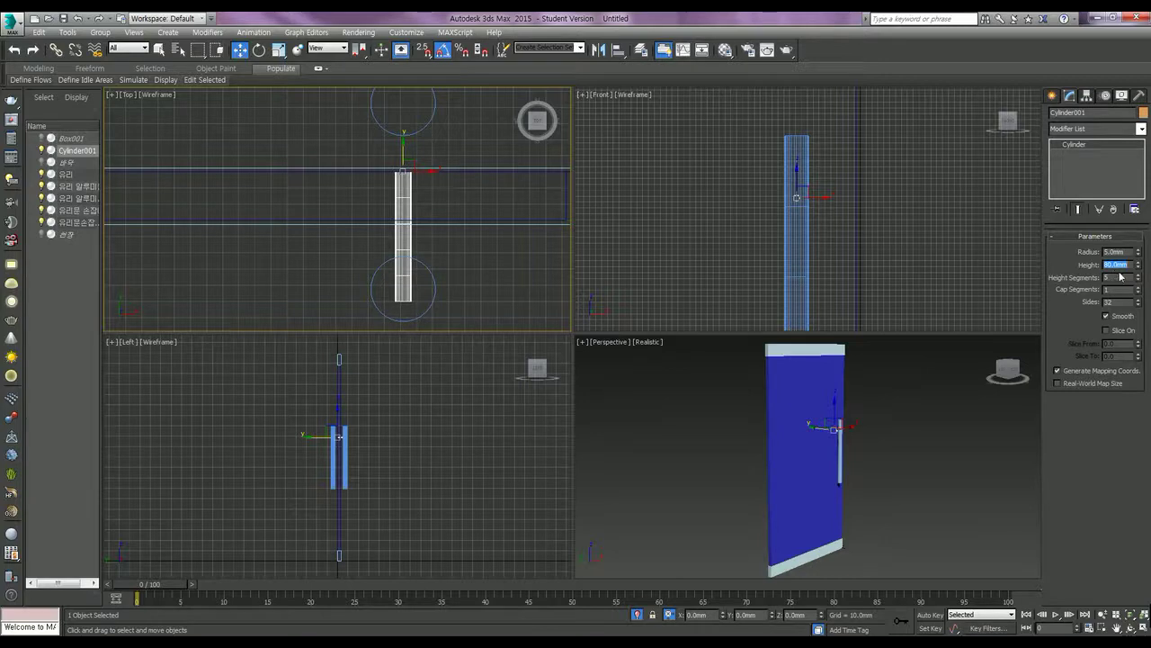
{"action": "type", "text": "90"}
{"action": "key", "text": "Return"}
Centre the cylinder on the glass along Y and change its radius to 7mm.
{"action": "left_click", "coordinate": [474, 171]}
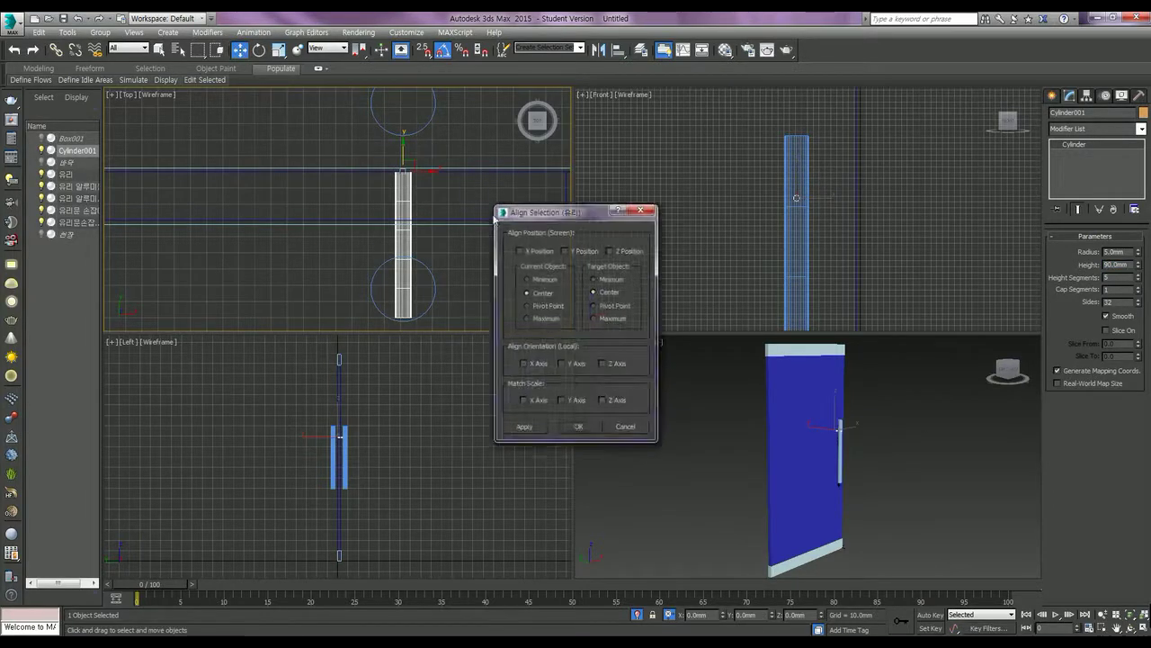
{"action": "left_click", "coordinate": [565, 251]}
{"action": "left_click", "coordinate": [537, 428]}
{"action": "left_click", "coordinate": [576, 427]}
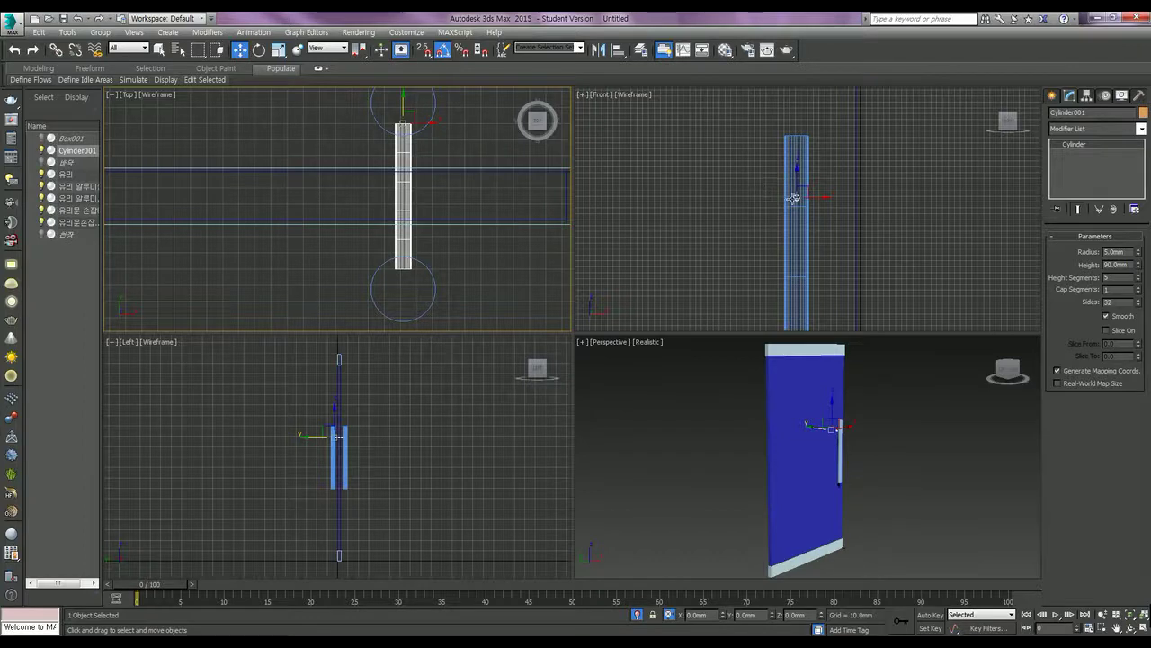
{"action": "double_click", "coordinate": [1124, 252]}
{"action": "type", "text": "7"}
{"action": "key", "text": "Return"}
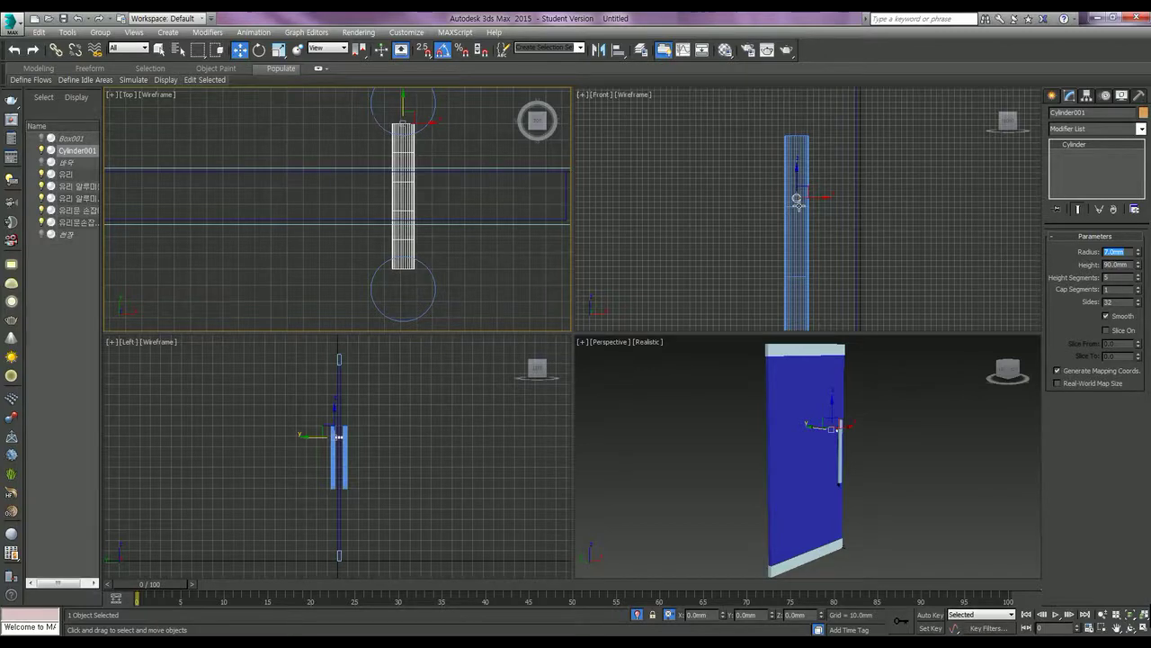
{"action": "scroll", "coordinate": [816, 191], "scroll_direction": "down", "scroll_amount": 3}
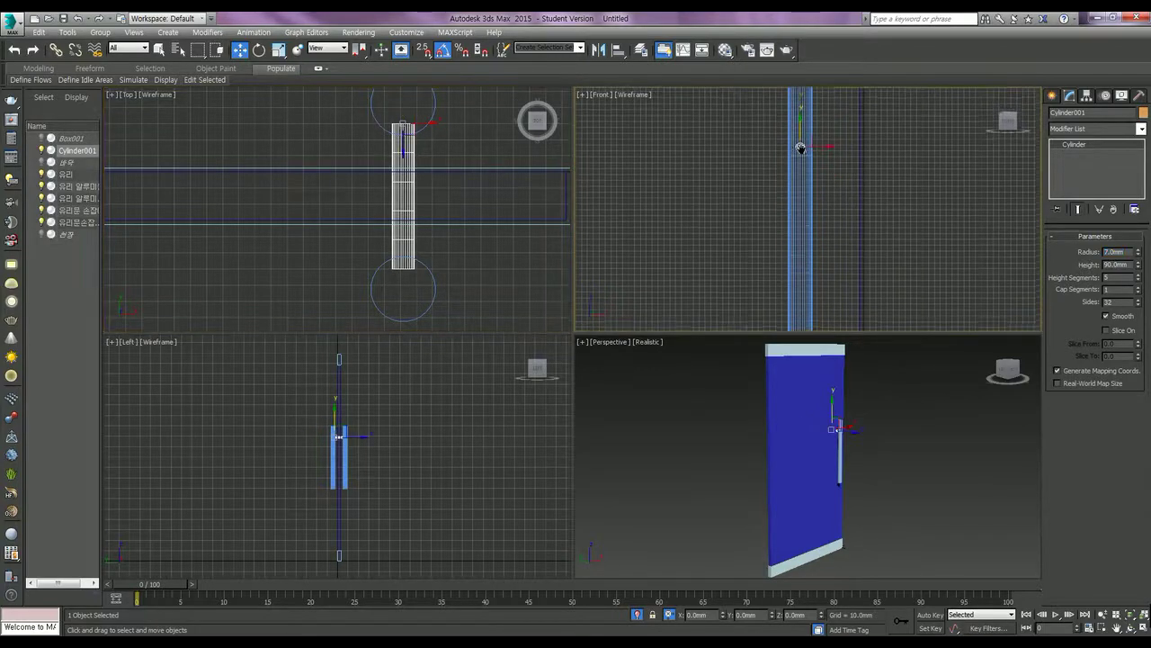
Turn on vertex snap and snap the cylinder onto the handle vertex.
{"action": "scroll", "coordinate": [814, 189], "scroll_direction": "up", "scroll_amount": 2}
{"action": "scroll", "coordinate": [805, 180], "scroll_direction": "up", "scroll_amount": 2}
{"action": "scroll", "coordinate": [798, 172], "scroll_direction": "up", "scroll_amount": 3}
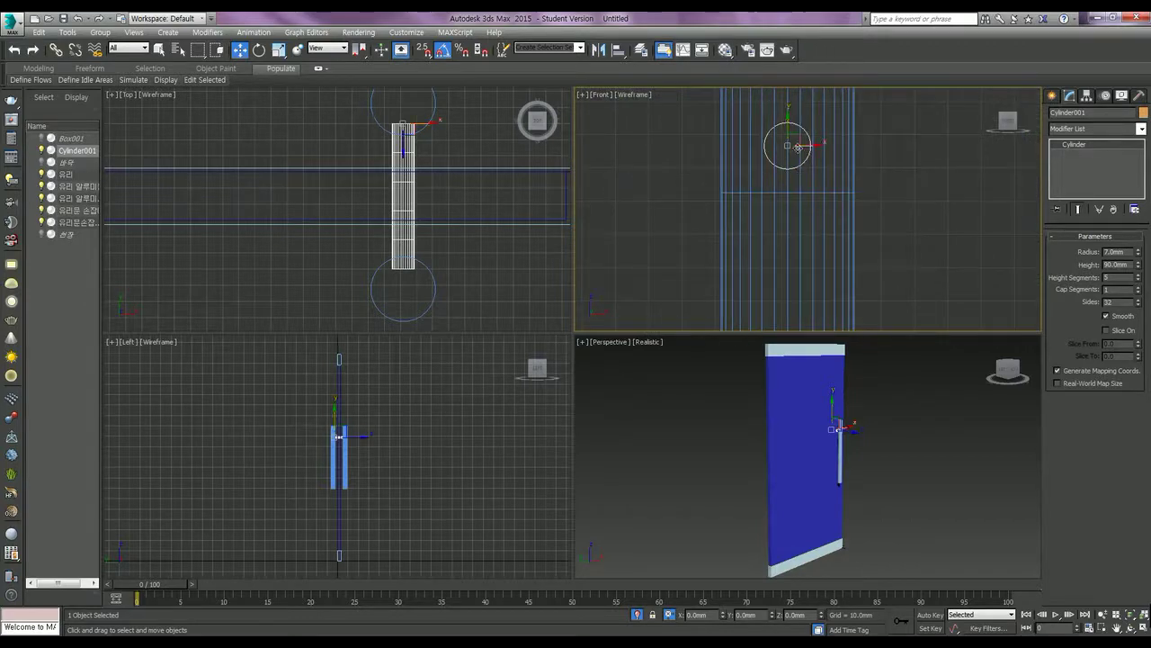
{"action": "key", "text": "s"}
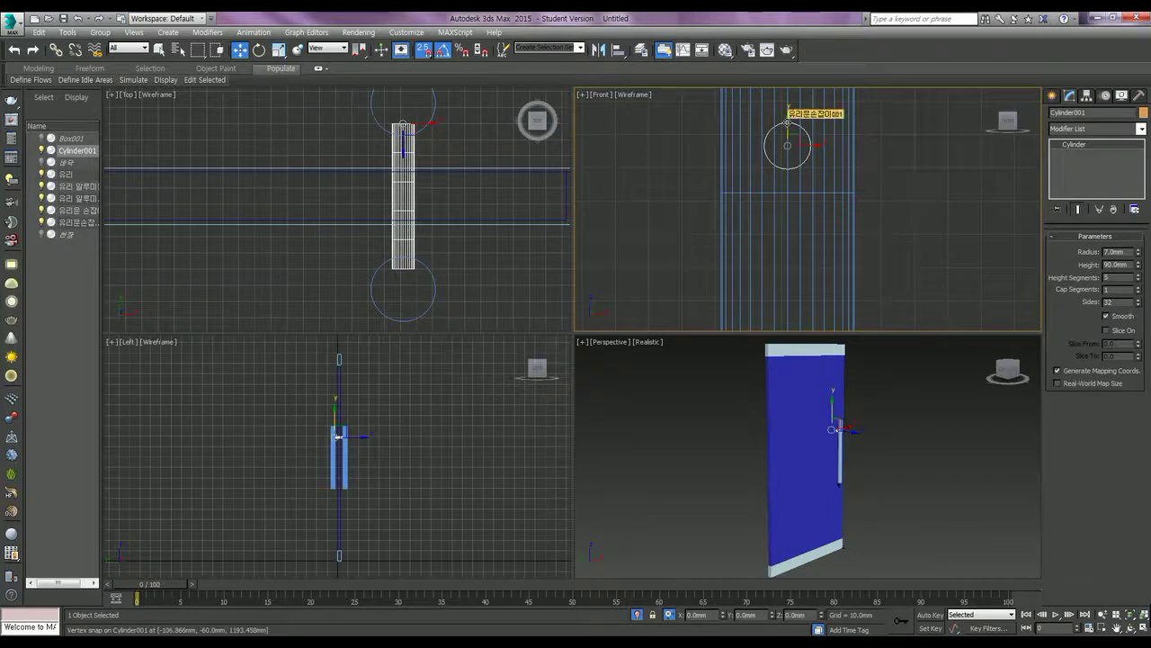
{"action": "left_click_drag", "start_coordinate": [788, 122], "coordinate": [787, 192]}
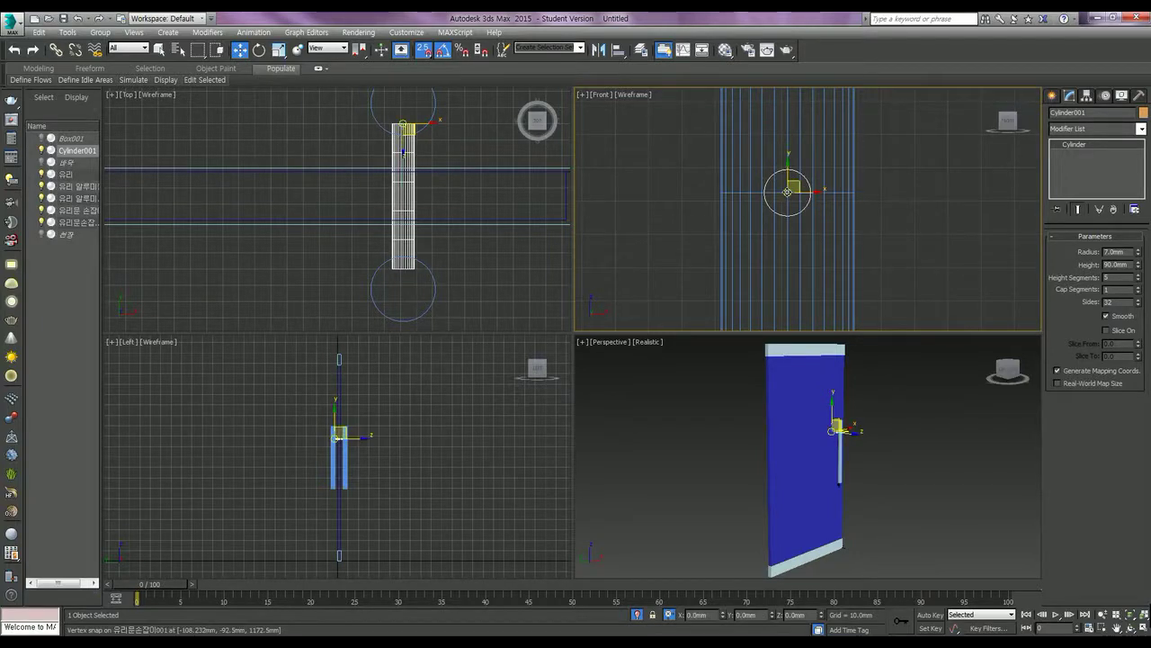
Shift-drag a copy of the cylinder down the handle.
{"action": "scroll", "coordinate": [792, 200], "scroll_direction": "down", "scroll_amount": 4}
{"action": "scroll", "coordinate": [797, 203], "scroll_direction": "down", "scroll_amount": 3}
{"action": "middle_click_drag", "start_coordinate": [797, 203], "coordinate": [793, 151]}
{"action": "left_click_drag", "start_coordinate": [793, 128], "coordinate": [793, 297], "text": "shift"}
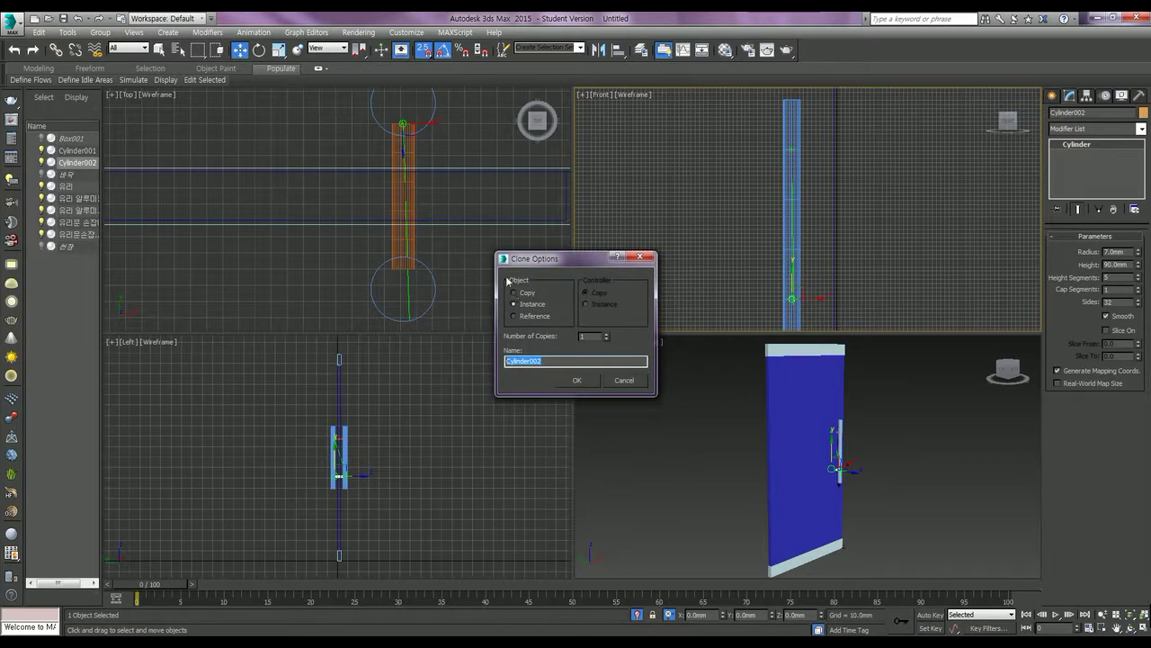
Name the instanced cylinder copy '손잡이 연결부위' and create it.
{"action": "type", "text": "손잡"}
{"action": "type", "text": "유"}
{"action": "type", "text": "손잡이 연결"}
{"action": "key", "text": "BackSpace"}
{"action": "type", "text": "부위"}
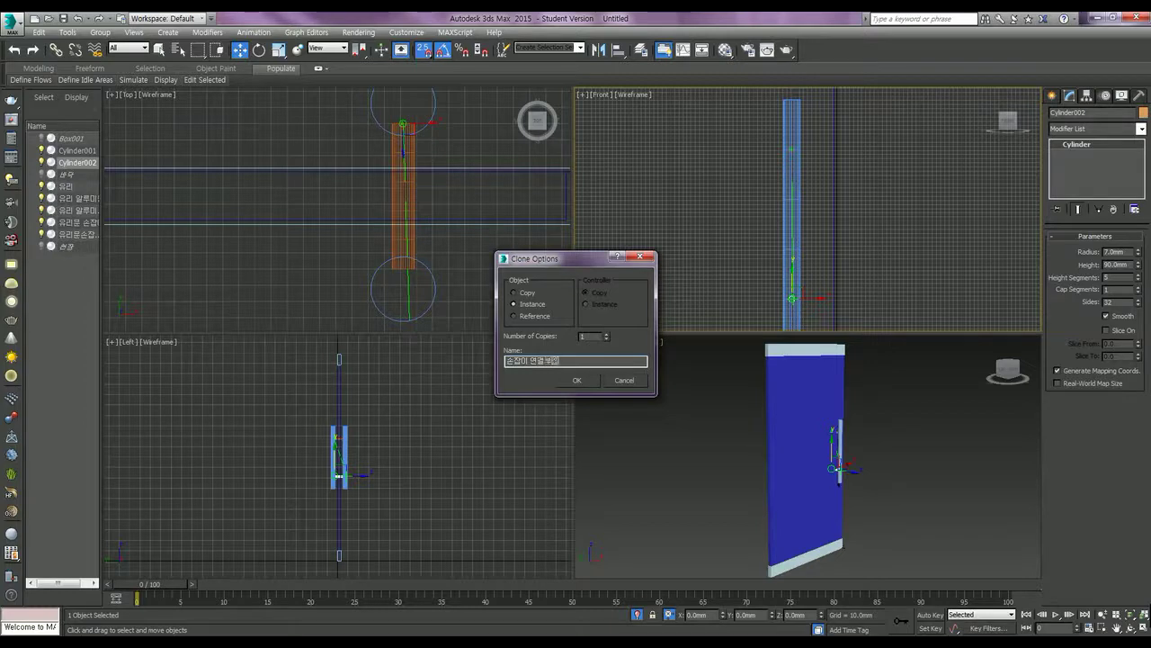
{"action": "key", "text": "Return"}
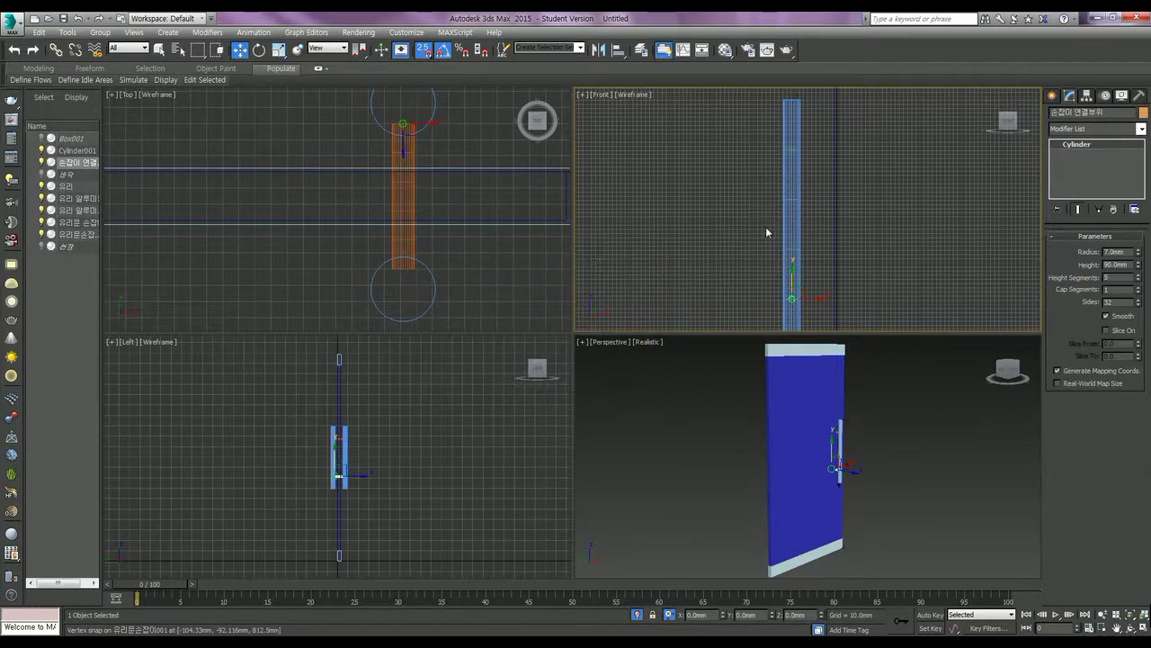
{"action": "scroll", "coordinate": [788, 226], "scroll_direction": "up", "scroll_amount": 3}
Rename the original connector Cylinder001 to '손잡이 대연결'.
{"action": "scroll", "coordinate": [789, 225], "scroll_direction": "up", "scroll_amount": 6}
{"action": "scroll", "coordinate": [798, 220], "scroll_direction": "up", "scroll_amount": 2}
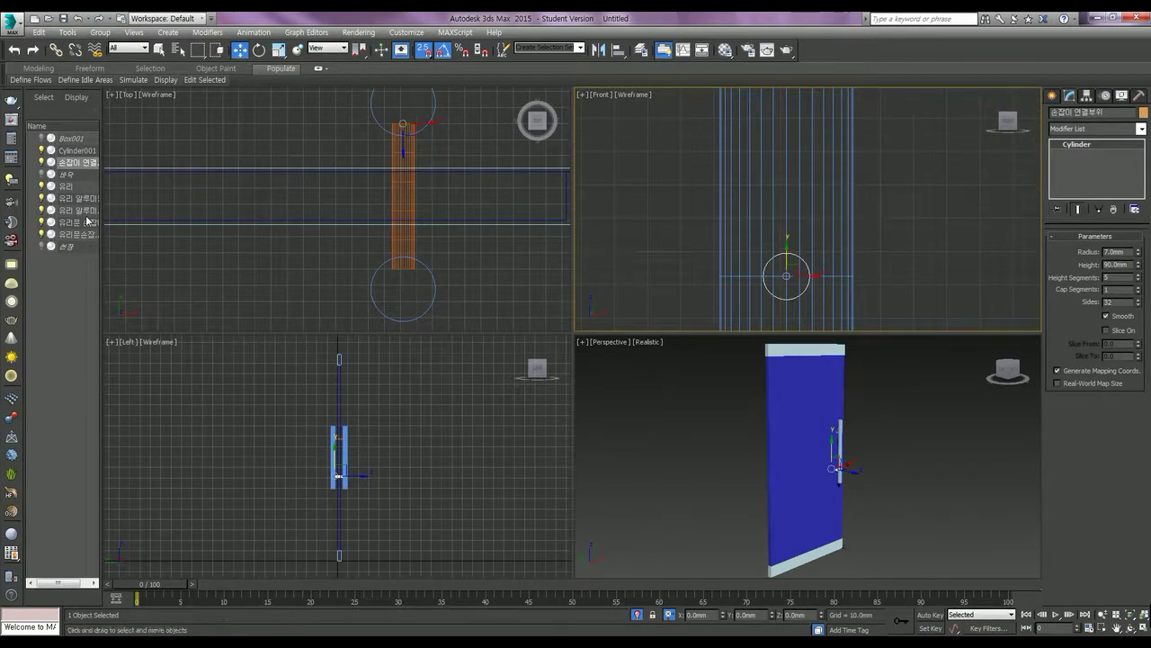
{"action": "left_click", "coordinate": [78, 150]}
{"action": "left_click", "coordinate": [84, 151]}
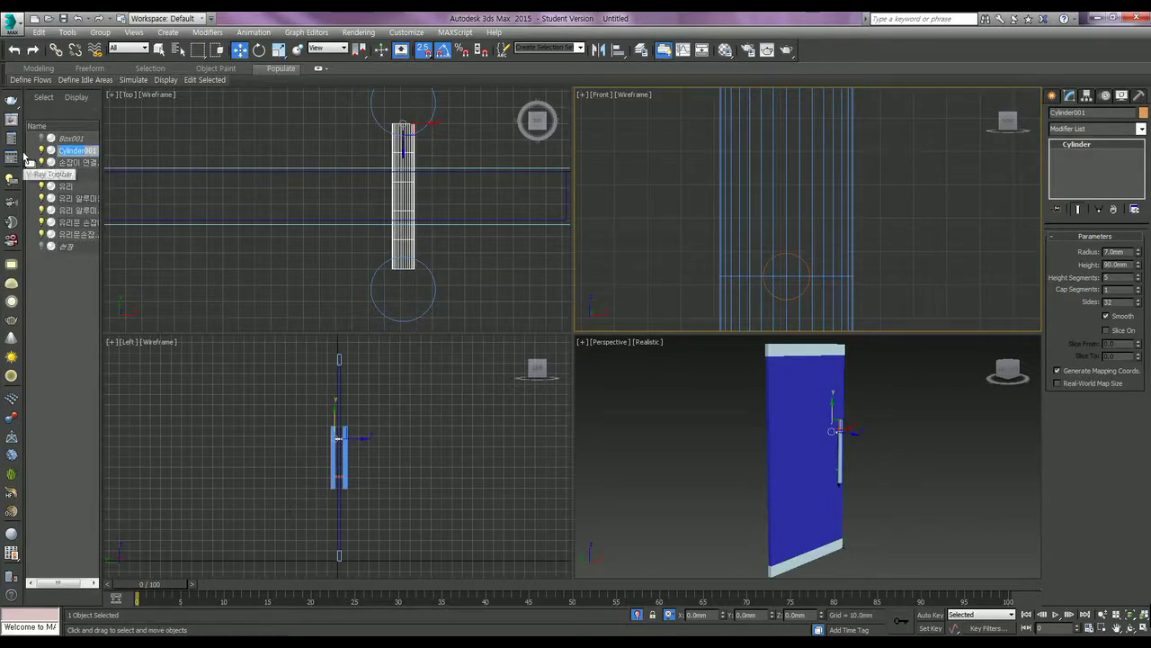
{"action": "type", "text": "손잡이 대연결"}
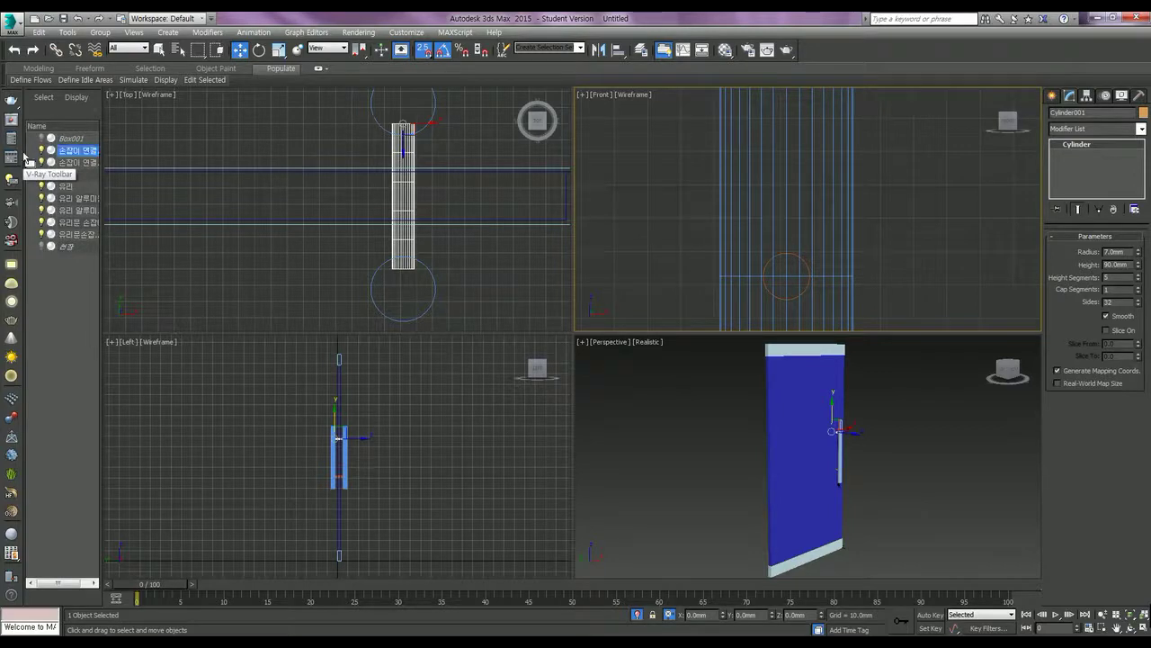
{"action": "key", "text": "Return"}
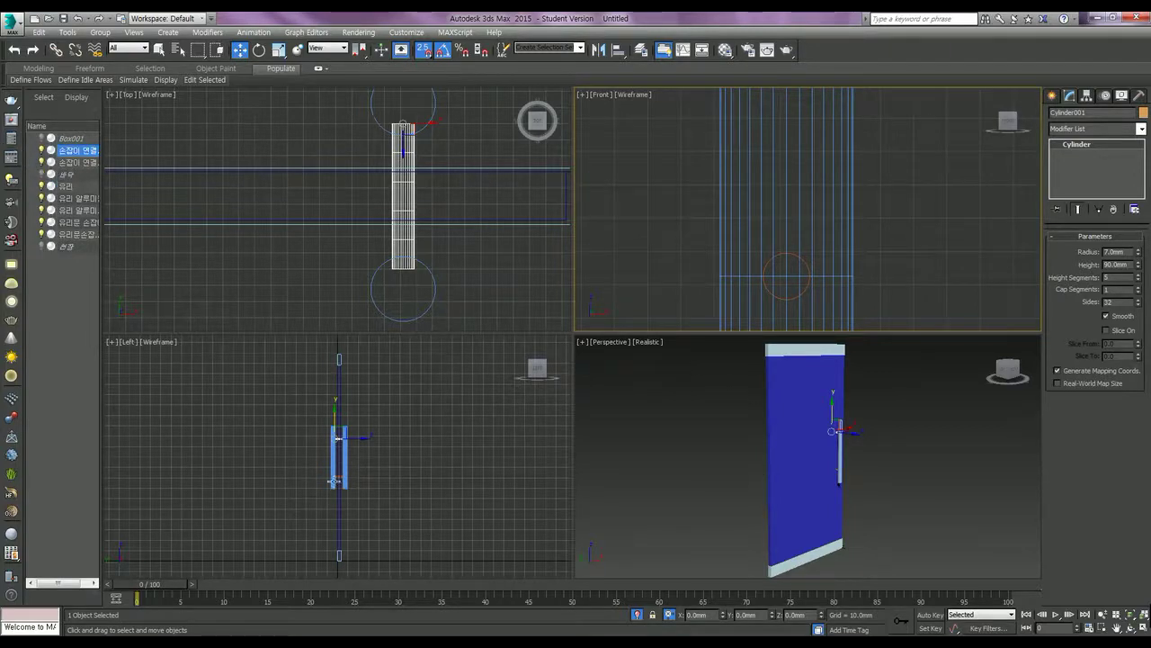
Inspect the handle assembly in the Left view, then deselect and activate Perspective.
{"action": "scroll", "coordinate": [367, 457], "scroll_direction": "up", "scroll_amount": 1}
{"action": "scroll", "coordinate": [374, 450], "scroll_direction": "up", "scroll_amount": 4}
{"action": "scroll", "coordinate": [375, 442], "scroll_direction": "up", "scroll_amount": 3}
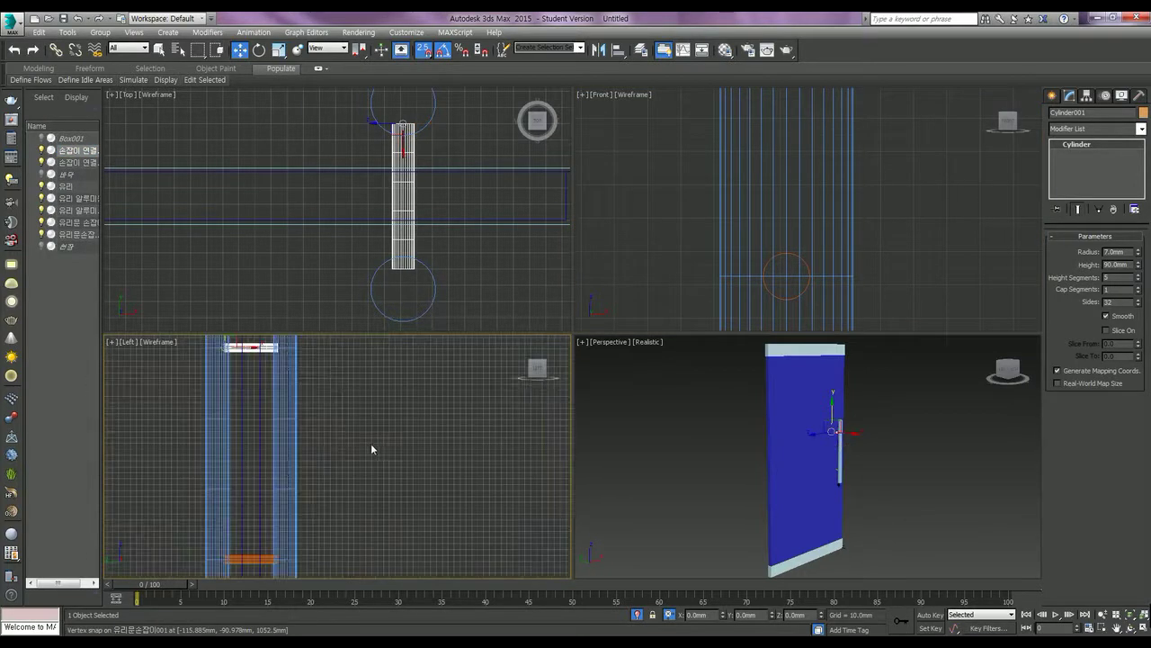
{"action": "middle_click_drag", "start_coordinate": [370, 443], "coordinate": [469, 436]}
{"action": "scroll", "coordinate": [454, 508], "scroll_direction": "down", "scroll_amount": 2}
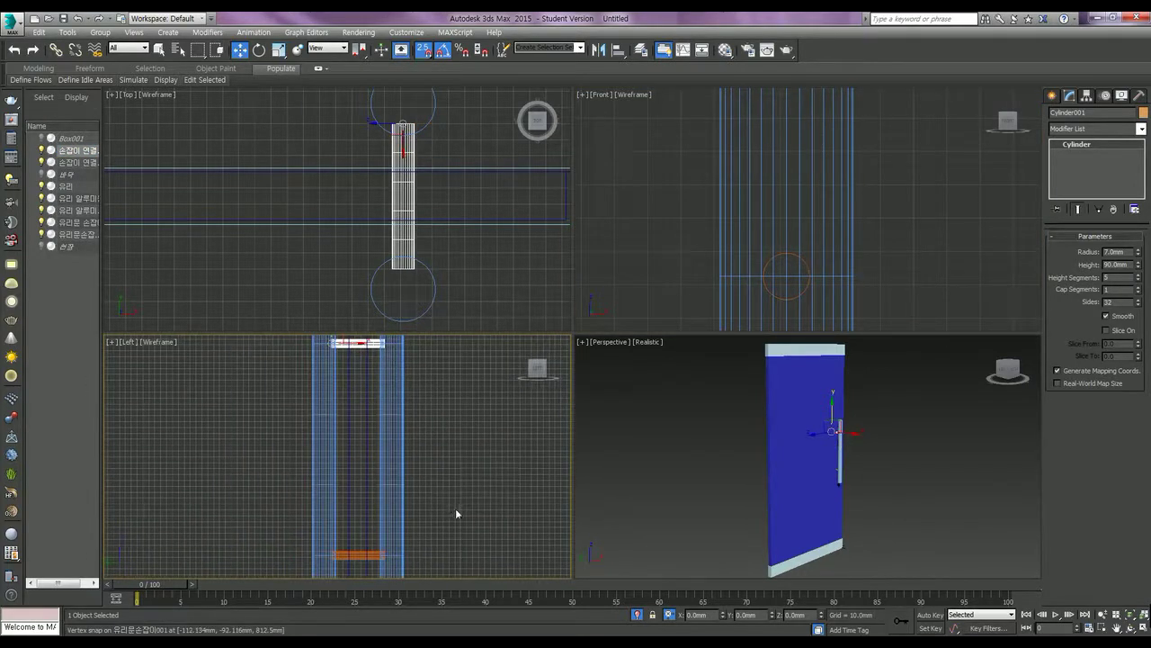
{"action": "scroll", "coordinate": [455, 508], "scroll_direction": "down", "scroll_amount": 3}
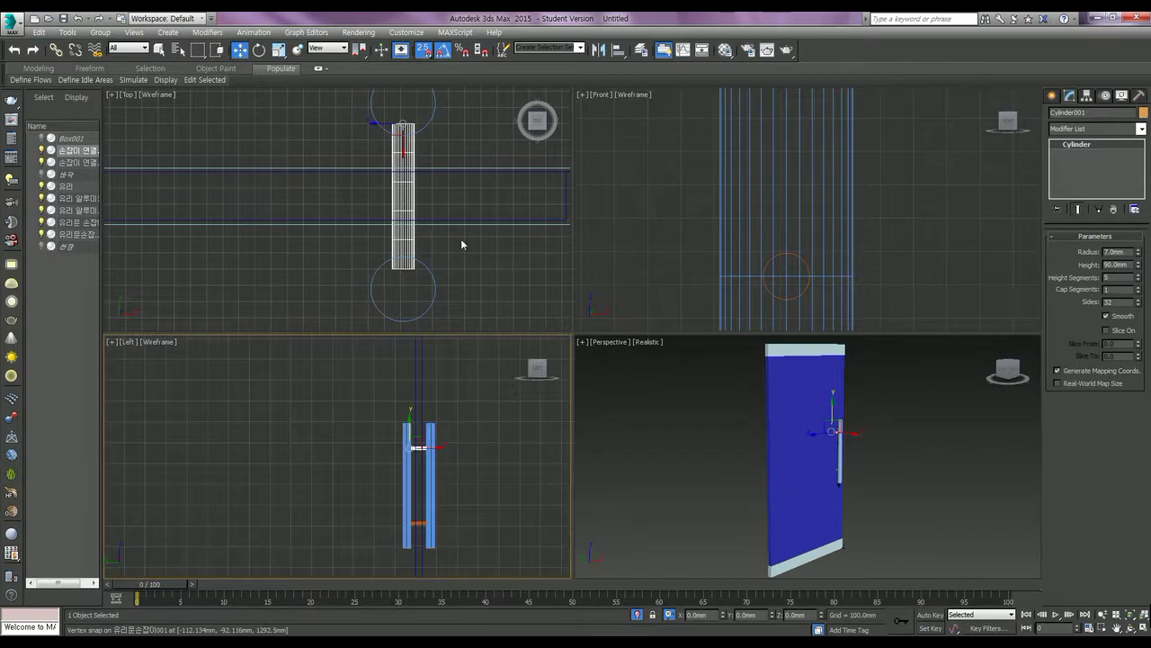
{"action": "left_click", "coordinate": [917, 185]}
{"action": "left_click", "coordinate": [891, 400]}
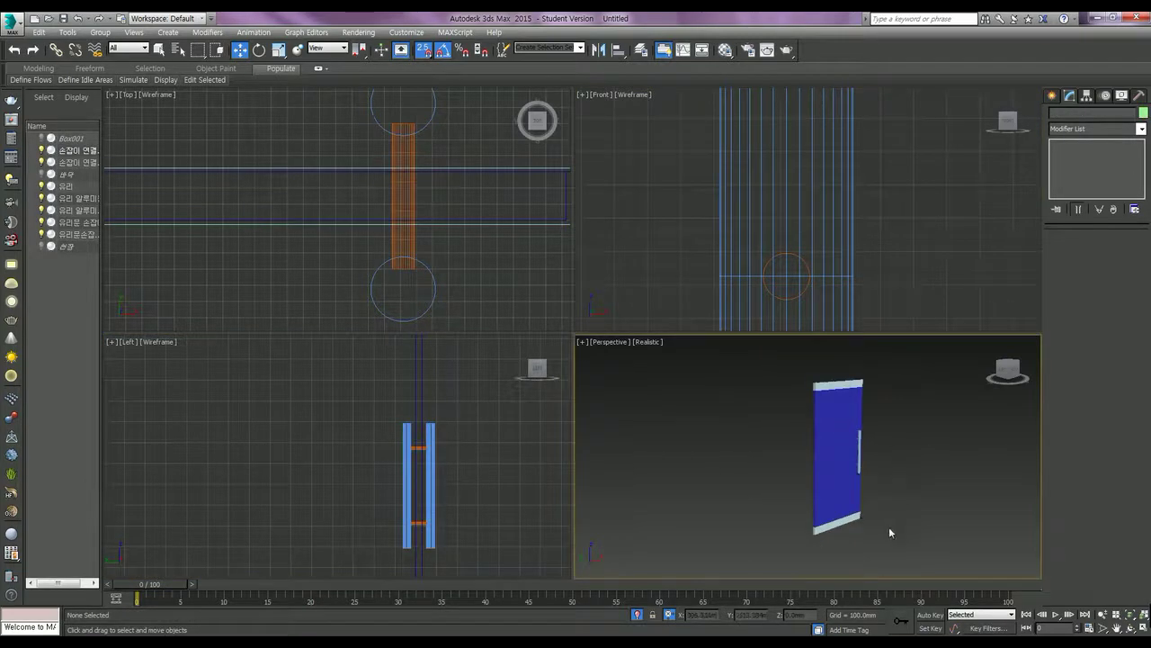
Group the seven selected door parts under the name '유리문'.
{"action": "left_click_drag", "start_coordinate": [751, 431], "coordinate": [761, 372]}
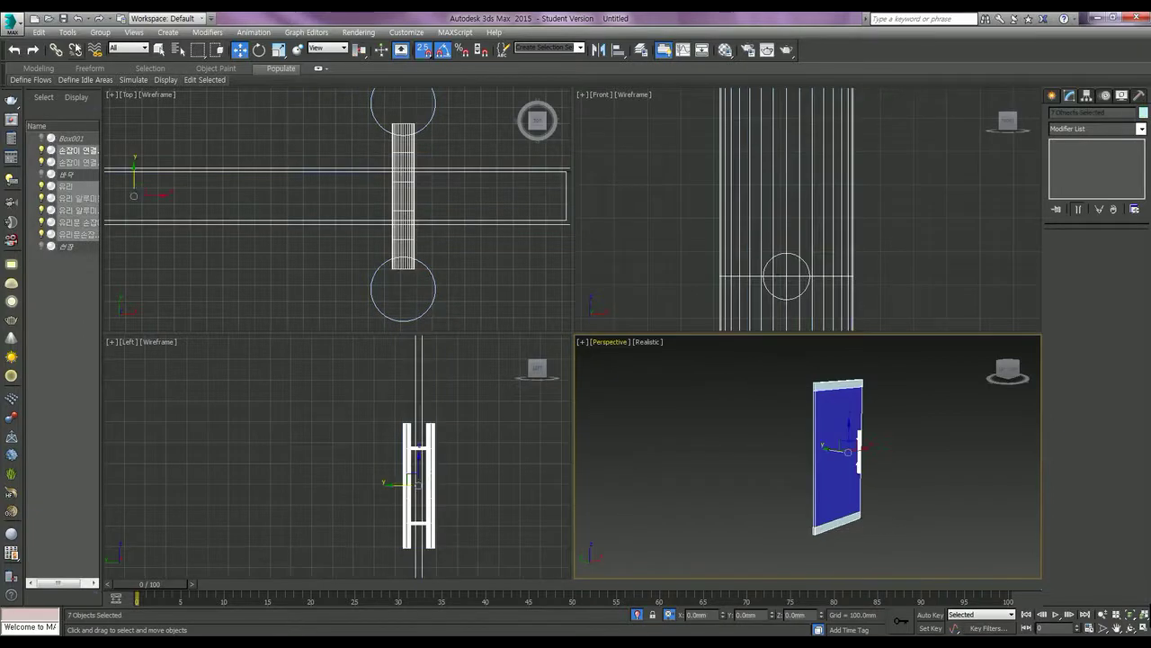
{"action": "left_click", "coordinate": [100, 31]}
{"action": "left_click", "coordinate": [109, 47]}
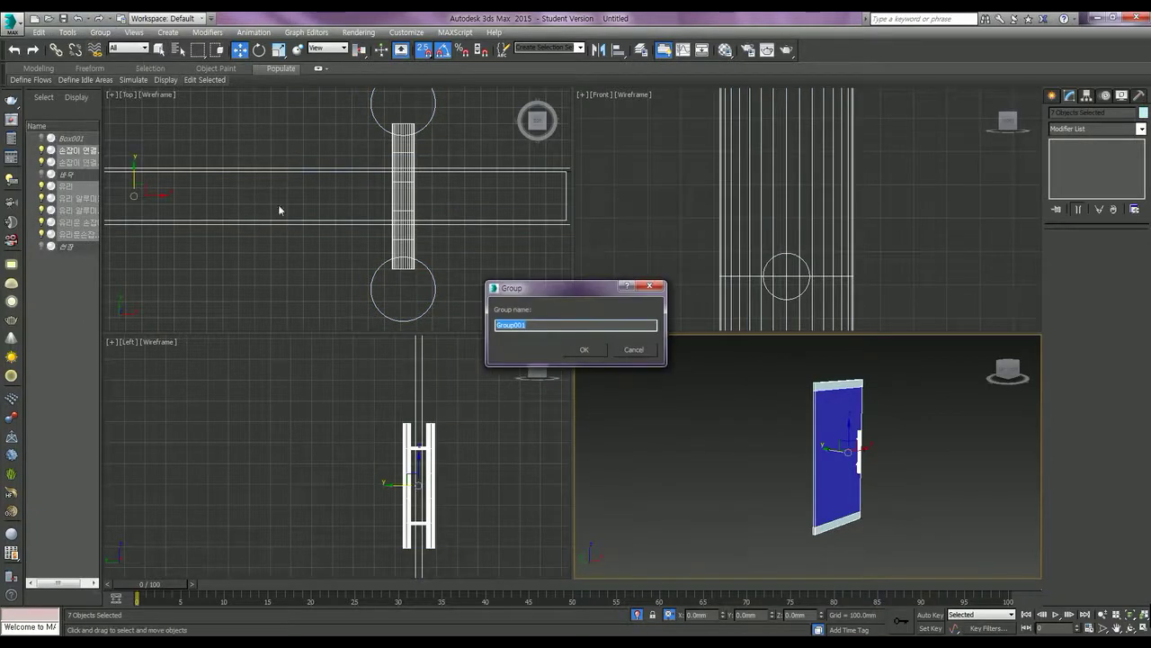
{"action": "type", "text": "유리문"}
{"action": "key", "text": "Return"}
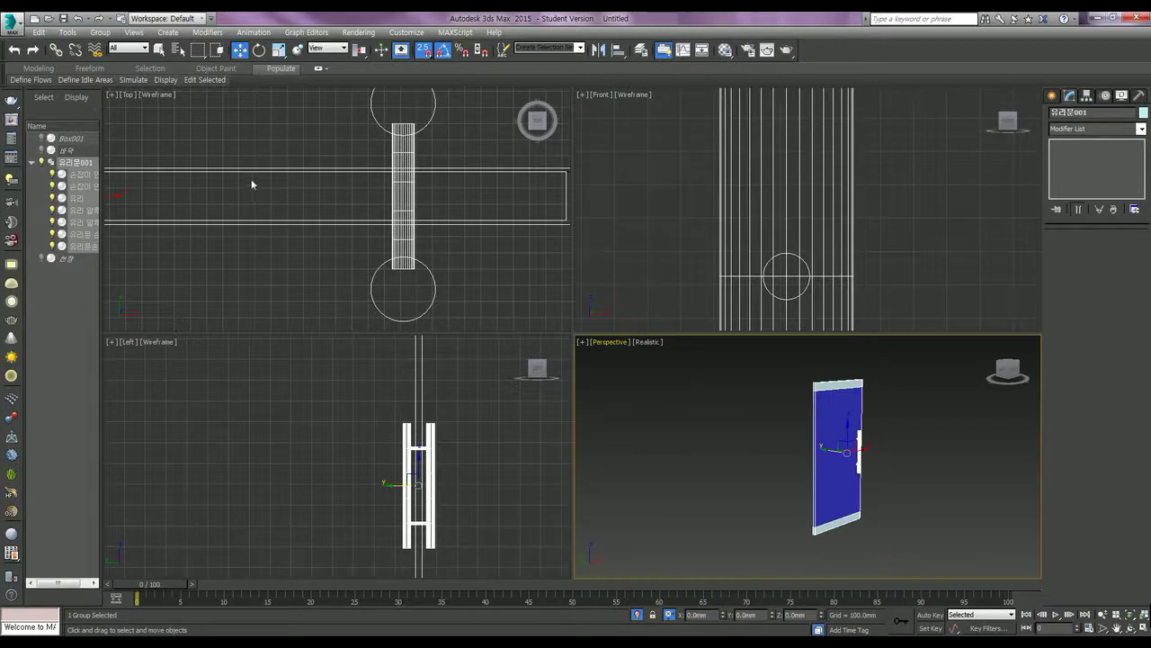
{"action": "left_click", "coordinate": [99, 32]}
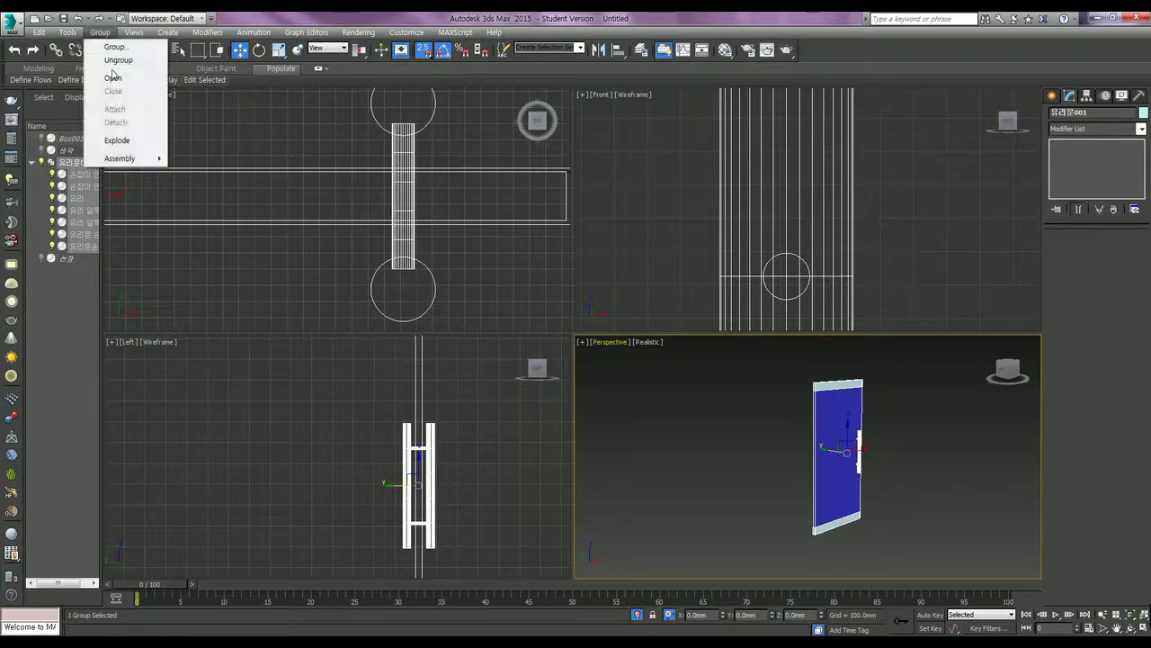
Open the 유리문001 group and select its four handle pieces in the Top view.
{"action": "left_click", "coordinate": [114, 74]}
{"action": "left_click", "coordinate": [494, 295]}
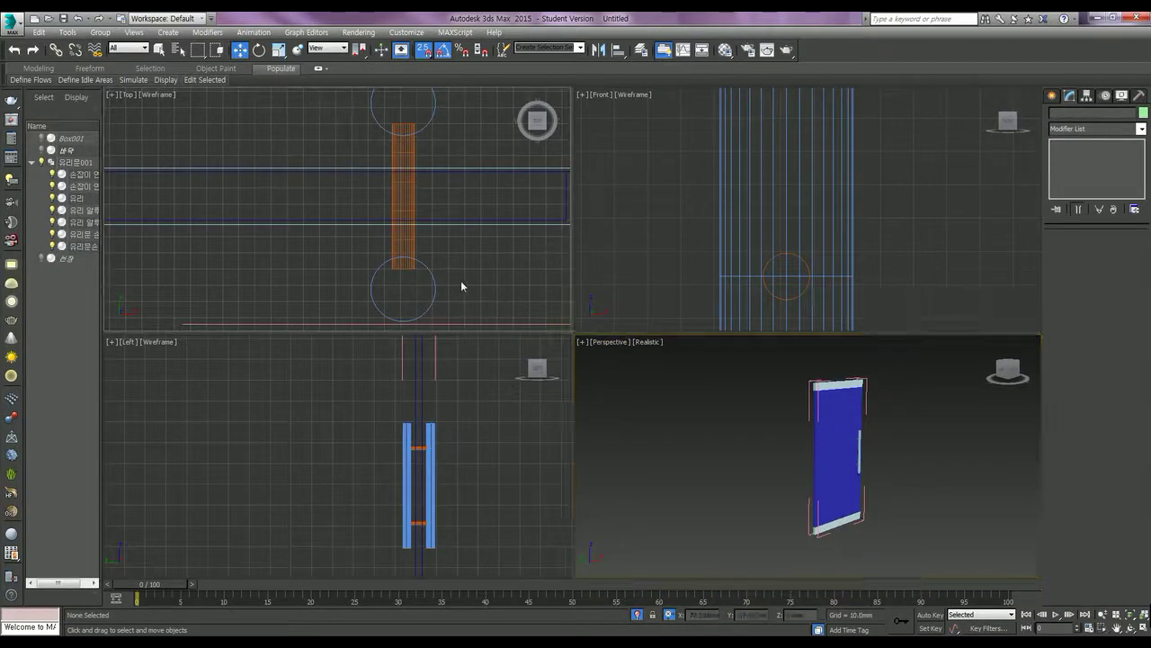
{"action": "left_click_drag", "start_coordinate": [414, 279], "coordinate": [374, 243]}
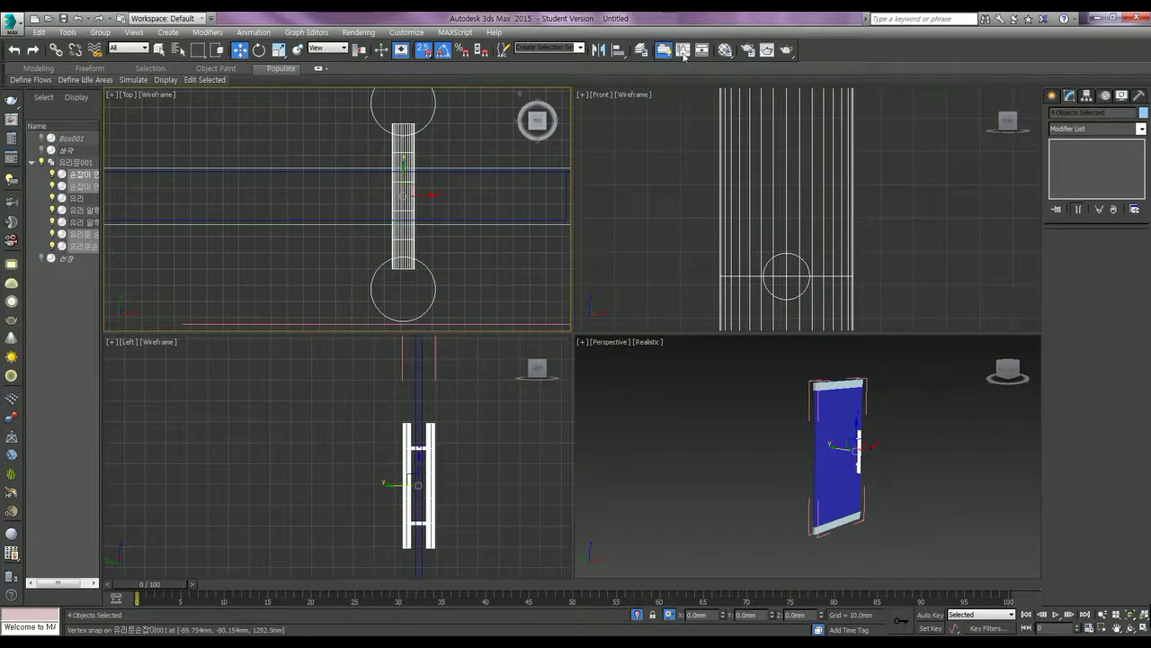
{"action": "left_click", "coordinate": [724, 51]}
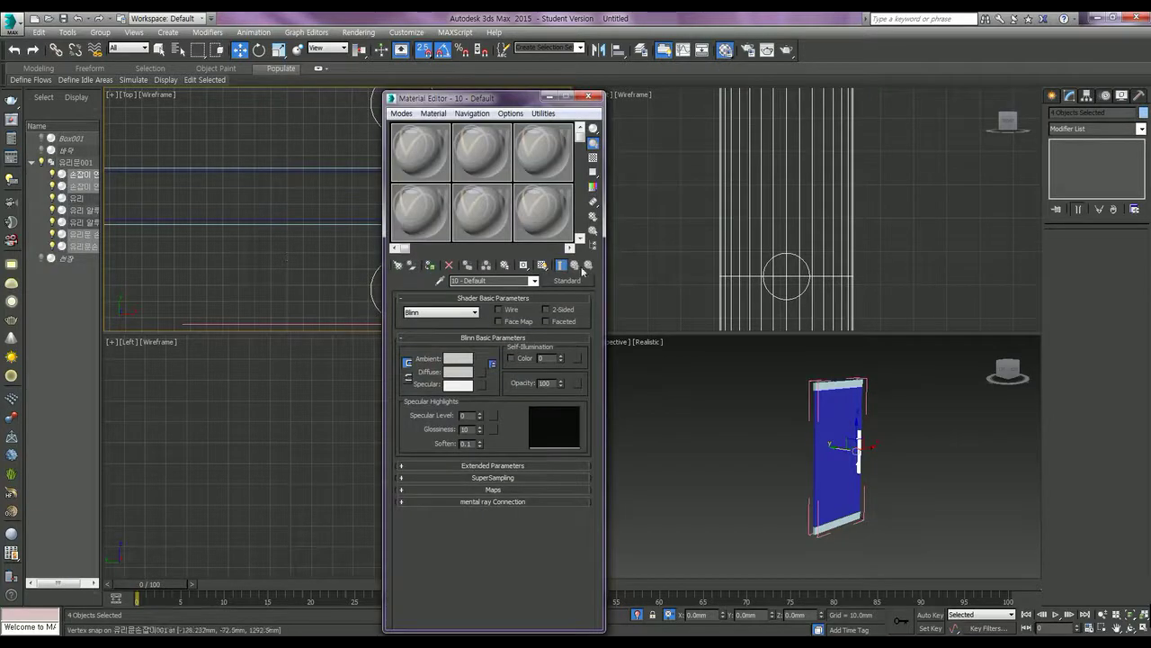
Convert 10 - Default to a VRayMtl and darken its diffuse grey slightly.
{"action": "left_click", "coordinate": [569, 281]}
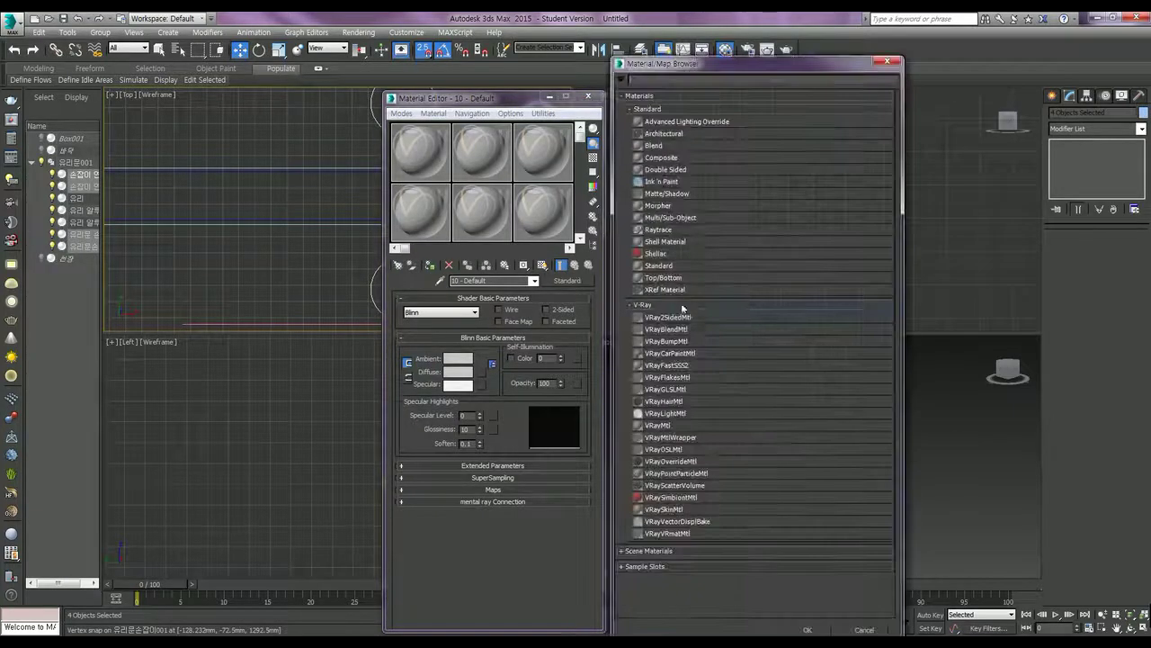
{"action": "double_click", "coordinate": [665, 424]}
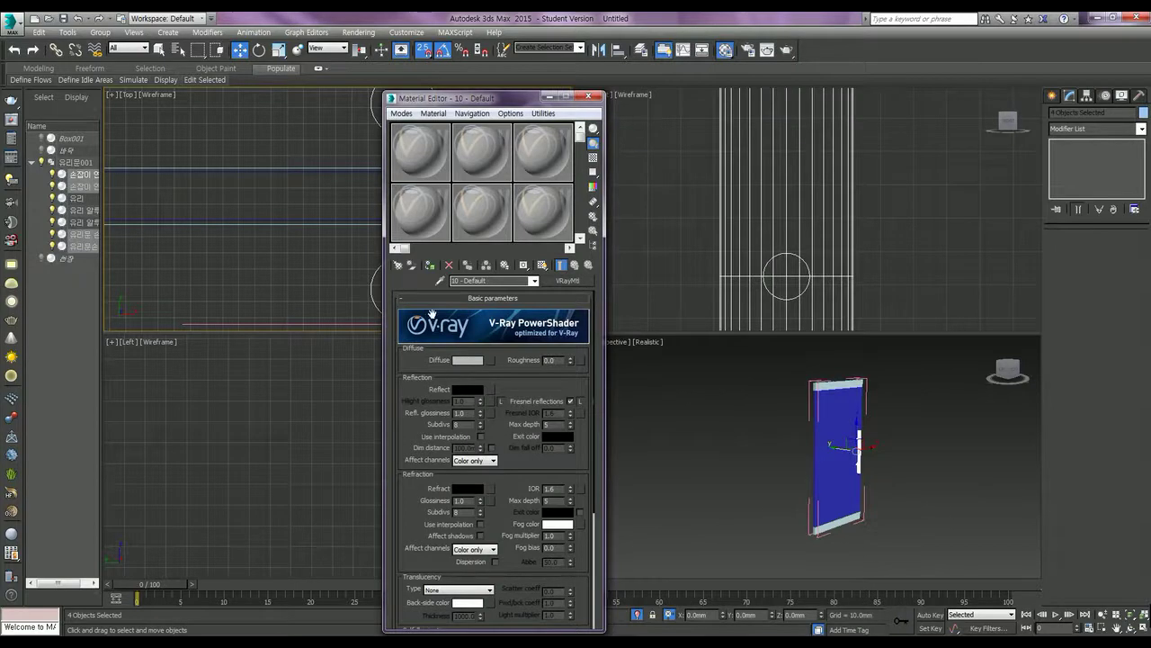
{"action": "left_click", "coordinate": [478, 361]}
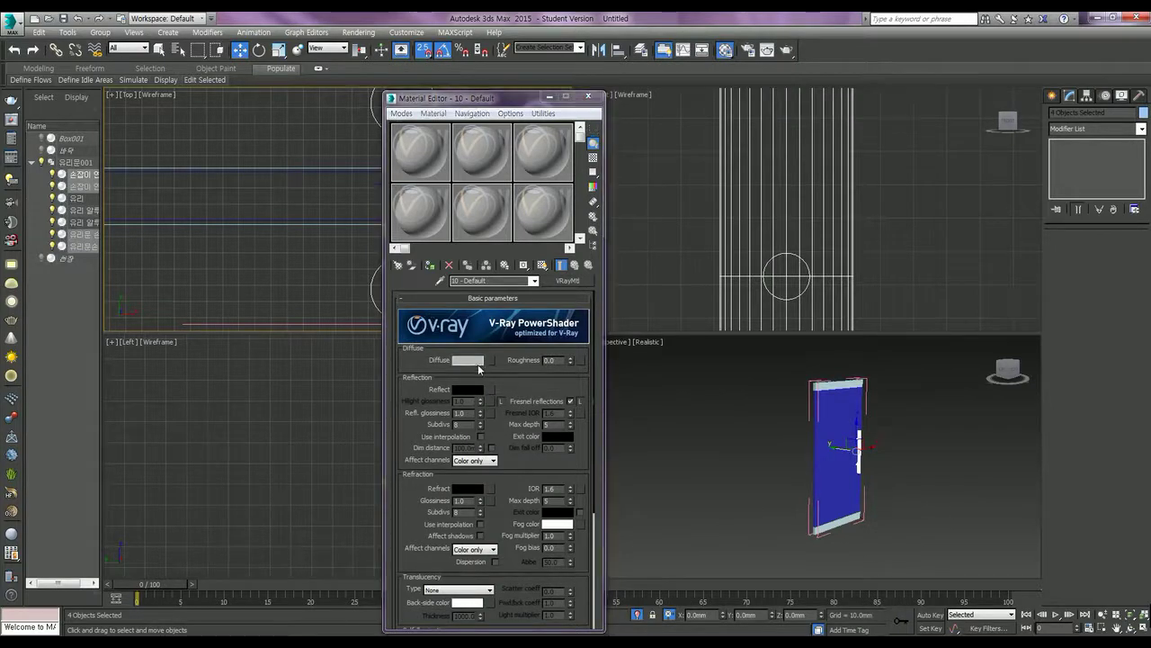
{"action": "left_click_drag", "start_coordinate": [351, 126], "coordinate": [352, 139]}
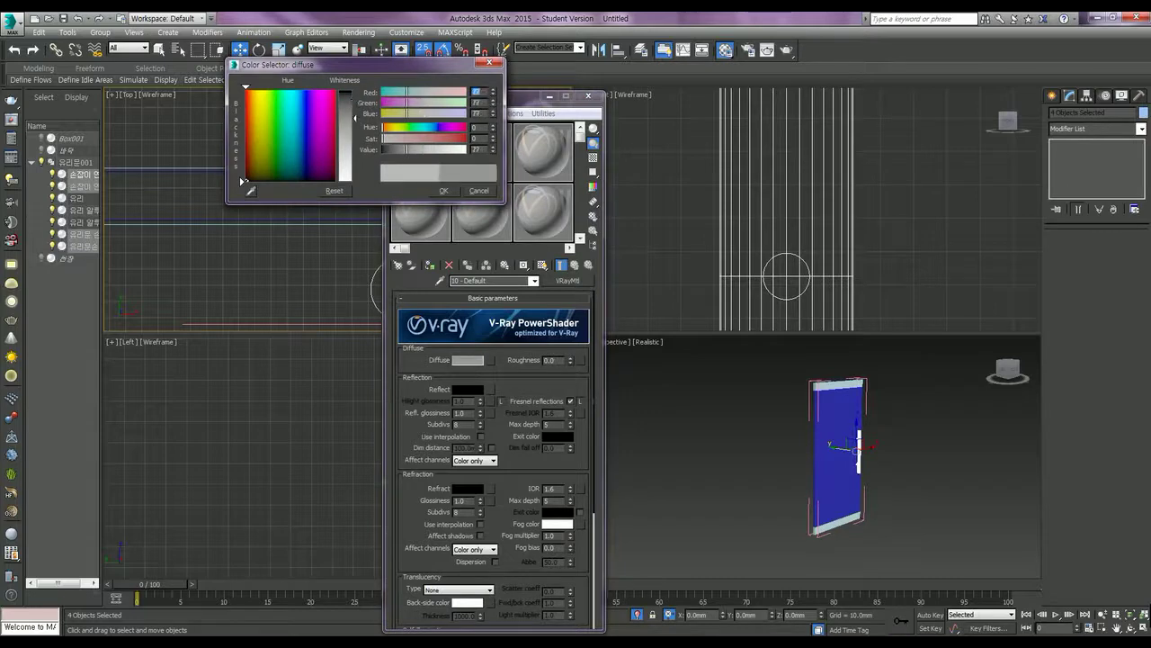
{"action": "left_click", "coordinate": [443, 190]}
Set the reflection colour to a light grey with a Value of 220.
{"action": "left_click", "coordinate": [471, 390]}
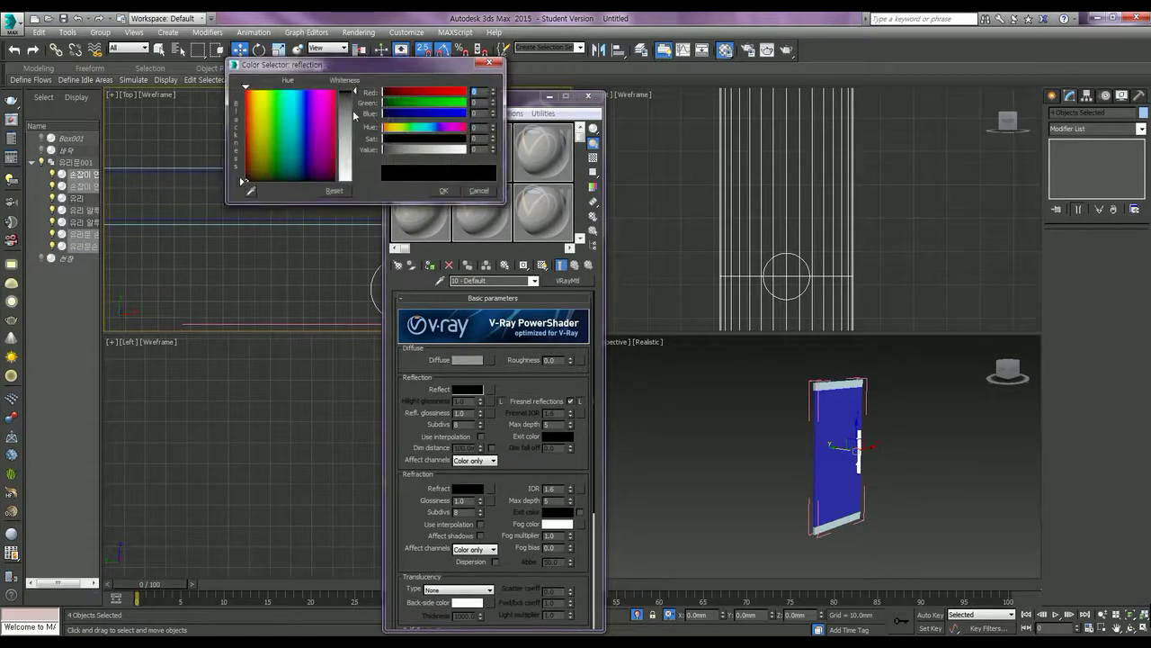
{"action": "left_click", "coordinate": [474, 150]}
{"action": "type", "text": "245"}
{"action": "key", "text": "Return"}
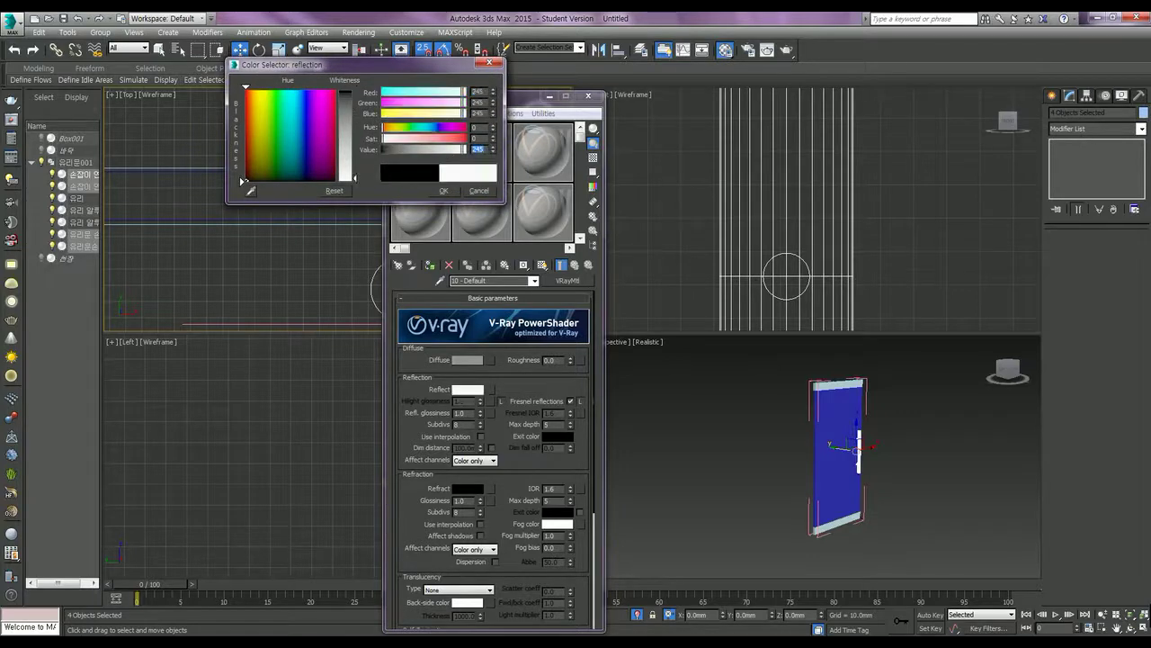
{"action": "type", "text": "235"}
{"action": "key", "text": "Return"}
{"action": "type", "text": "220"}
{"action": "key", "text": "Return"}
{"action": "left_click", "coordinate": [444, 190]}
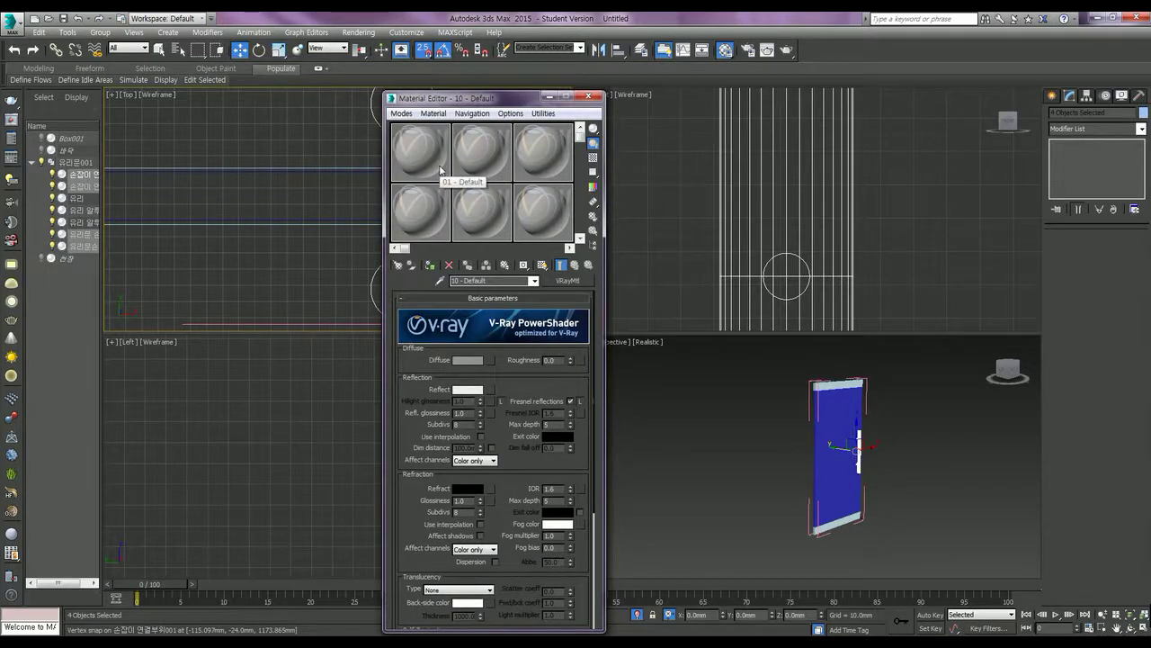
Browse the sample slots, return to 01 - Default and convert it to a VRayMtl.
{"action": "left_click", "coordinate": [438, 168]}
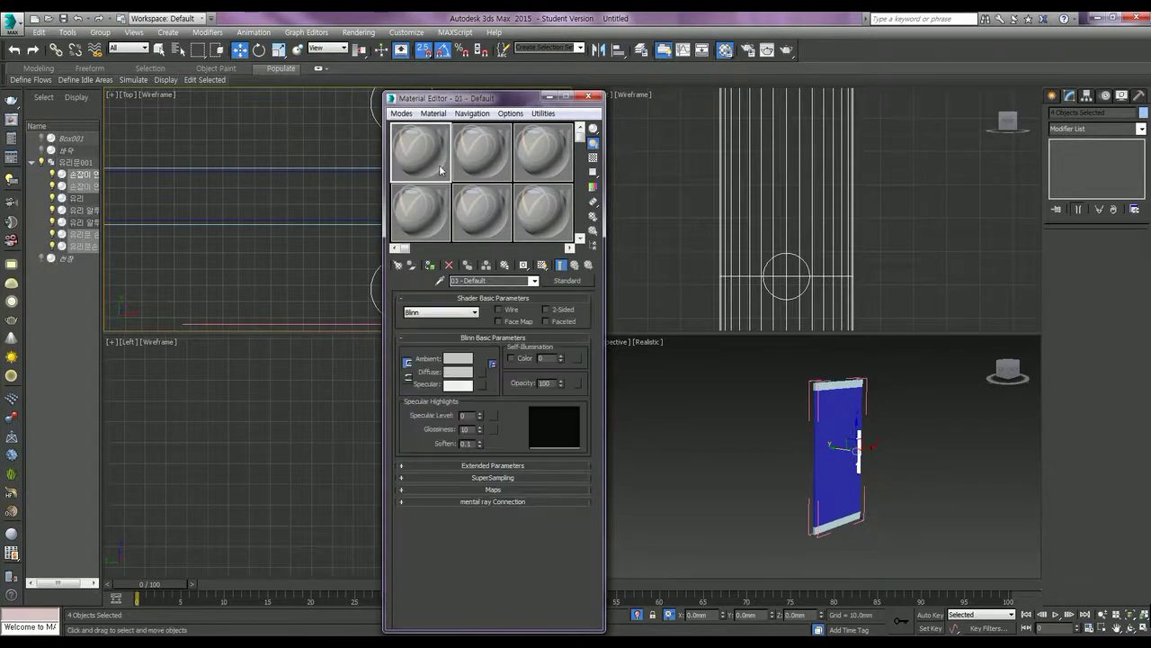
{"action": "left_click", "coordinate": [475, 162]}
{"action": "left_click", "coordinate": [548, 168]}
{"action": "left_click", "coordinate": [428, 213]}
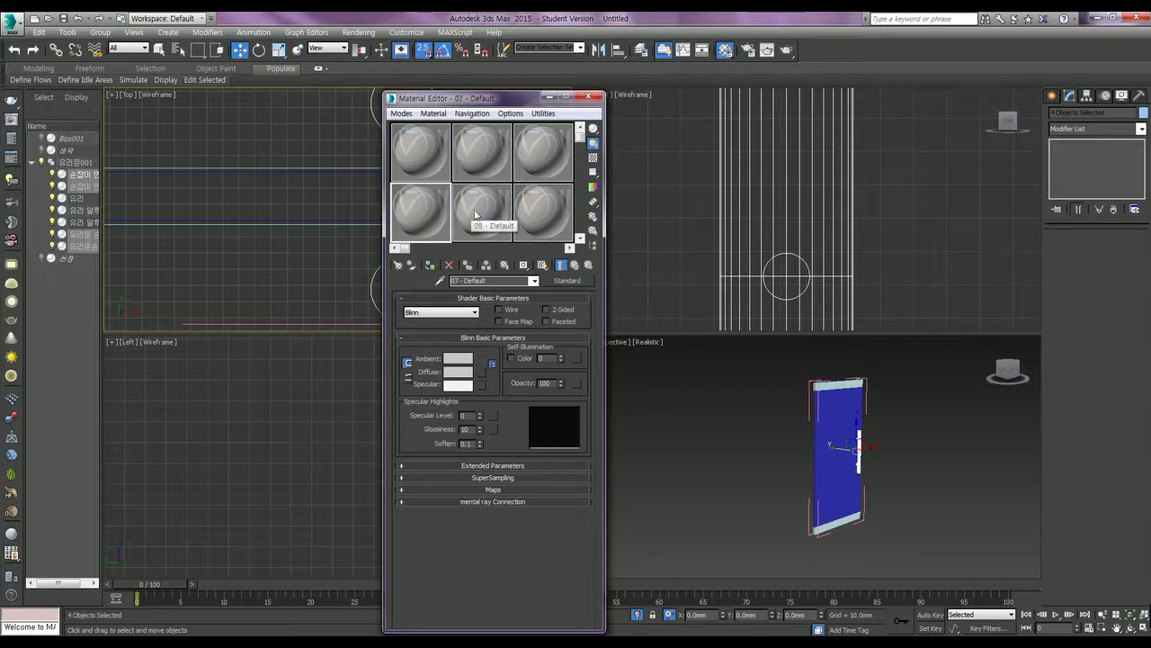
{"action": "left_click", "coordinate": [436, 163]}
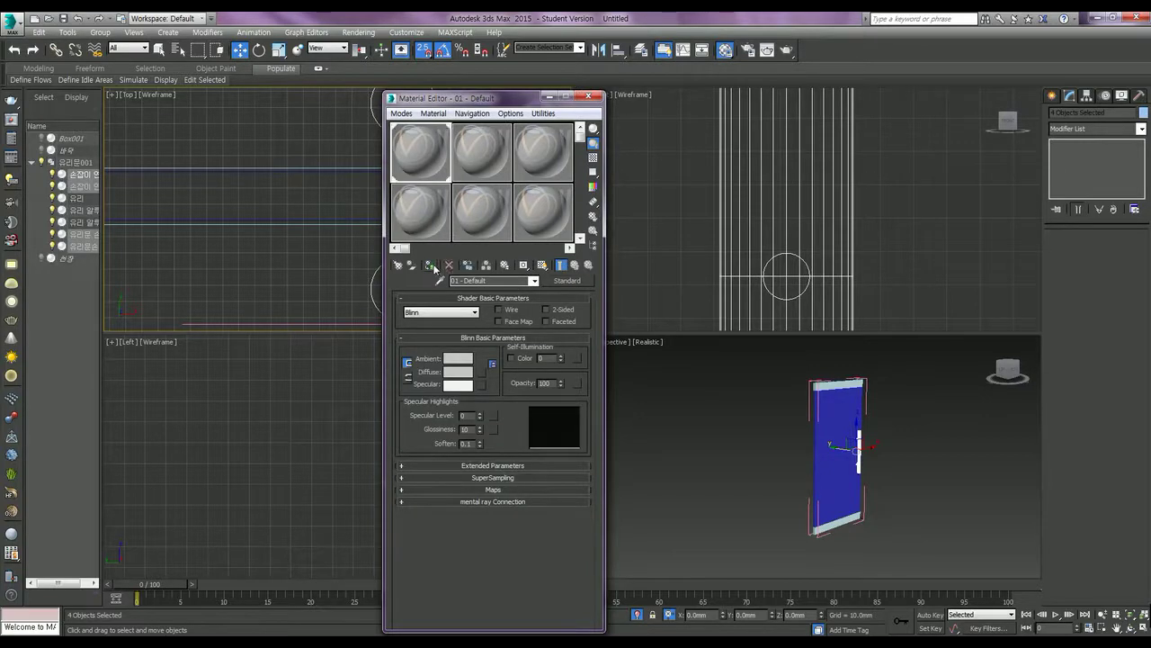
{"action": "left_click", "coordinate": [576, 280]}
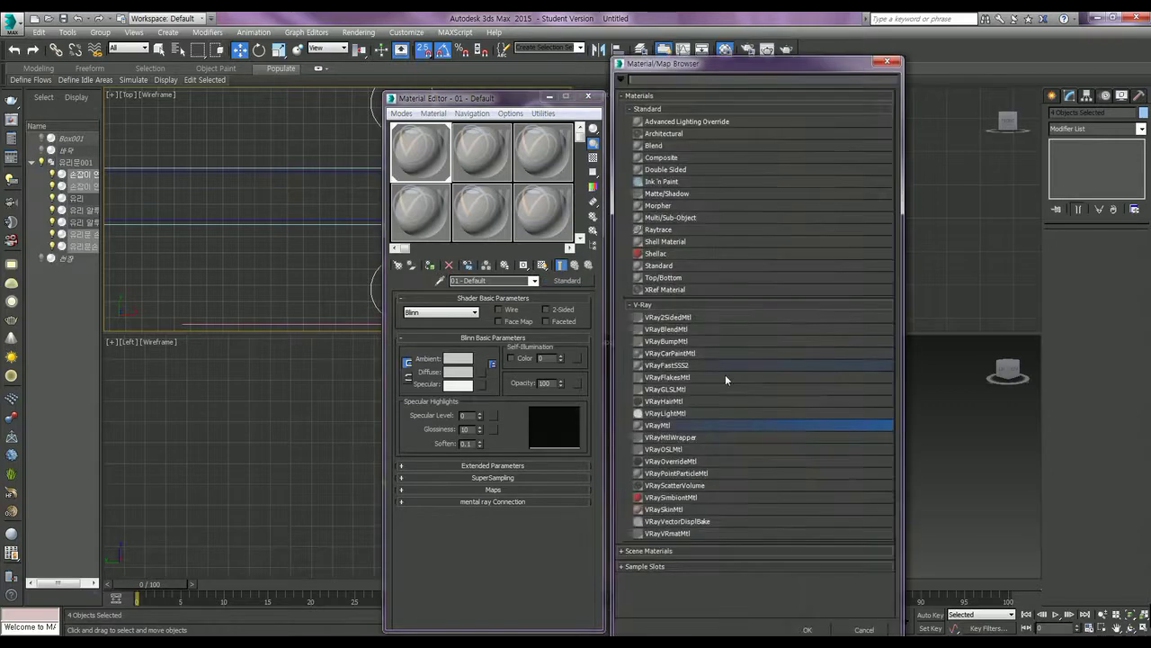
{"action": "double_click", "coordinate": [667, 425]}
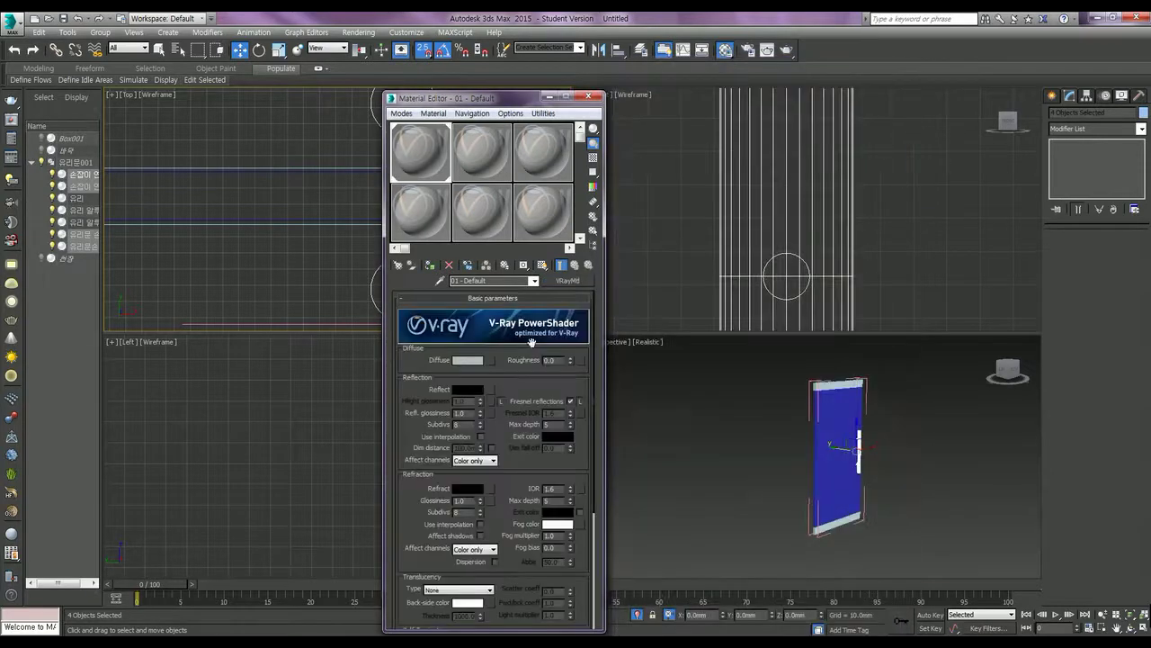
Set the reflection colour to 220 and the diffuse to a dark grey of 59.
{"action": "left_click", "coordinate": [471, 389]}
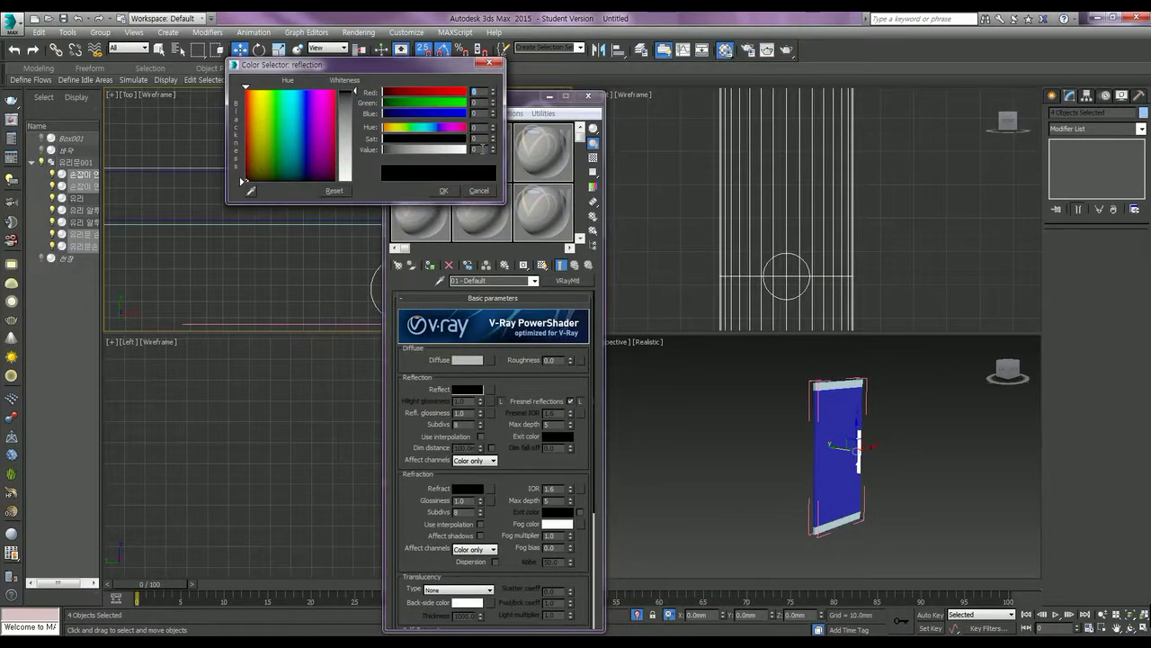
{"action": "double_click", "coordinate": [477, 150]}
{"action": "type", "text": "220"}
{"action": "key", "text": "Return"}
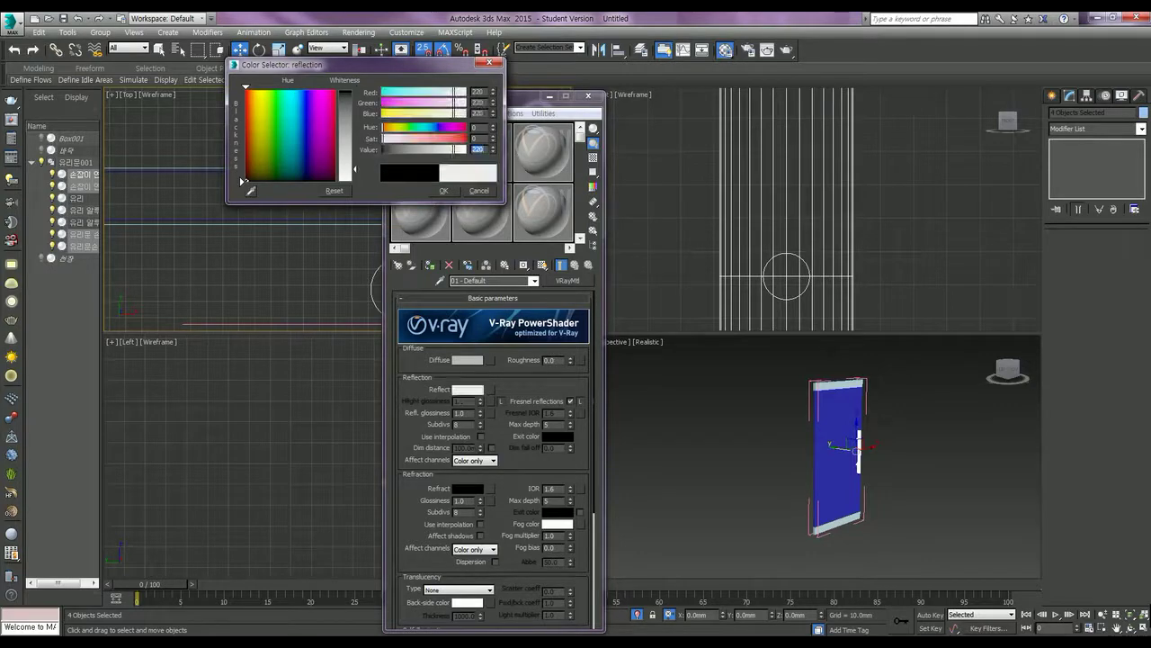
{"action": "left_click", "coordinate": [444, 189]}
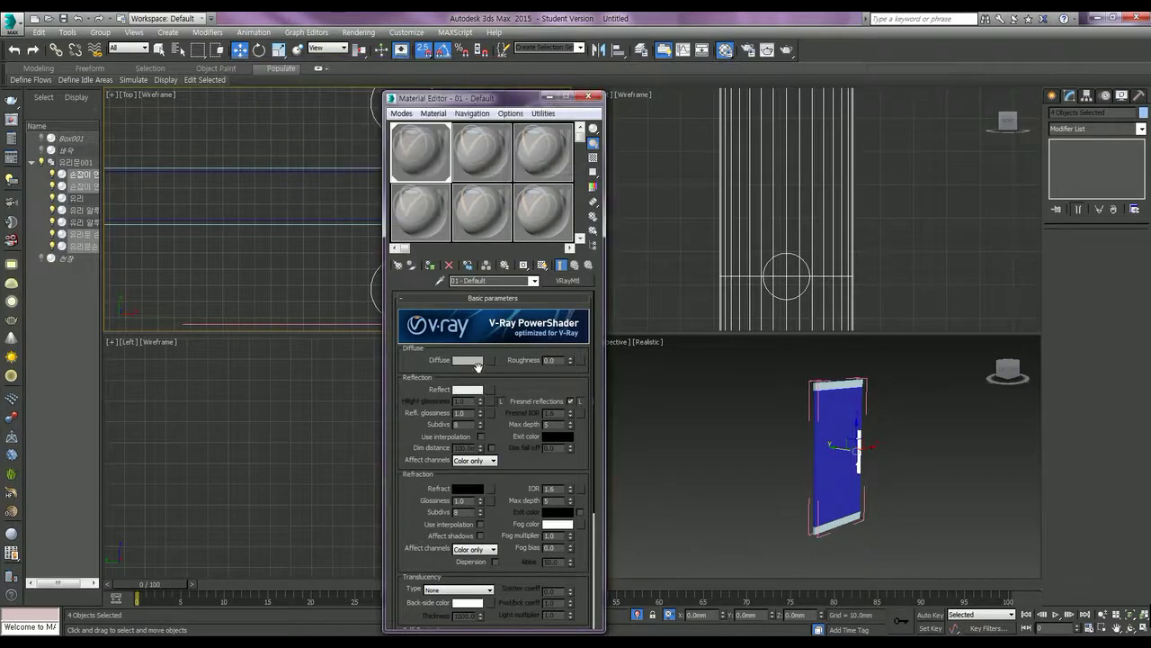
{"action": "left_click", "coordinate": [475, 361]}
{"action": "left_click_drag", "start_coordinate": [355, 101], "coordinate": [354, 114]}
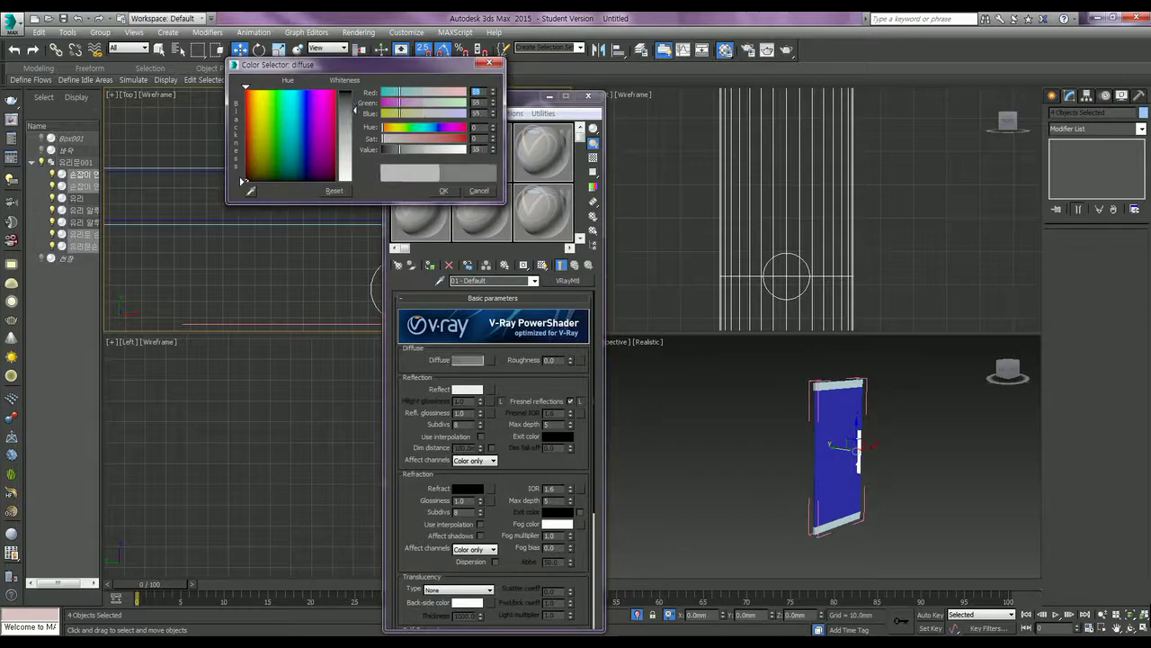
{"action": "left_click", "coordinate": [444, 189]}
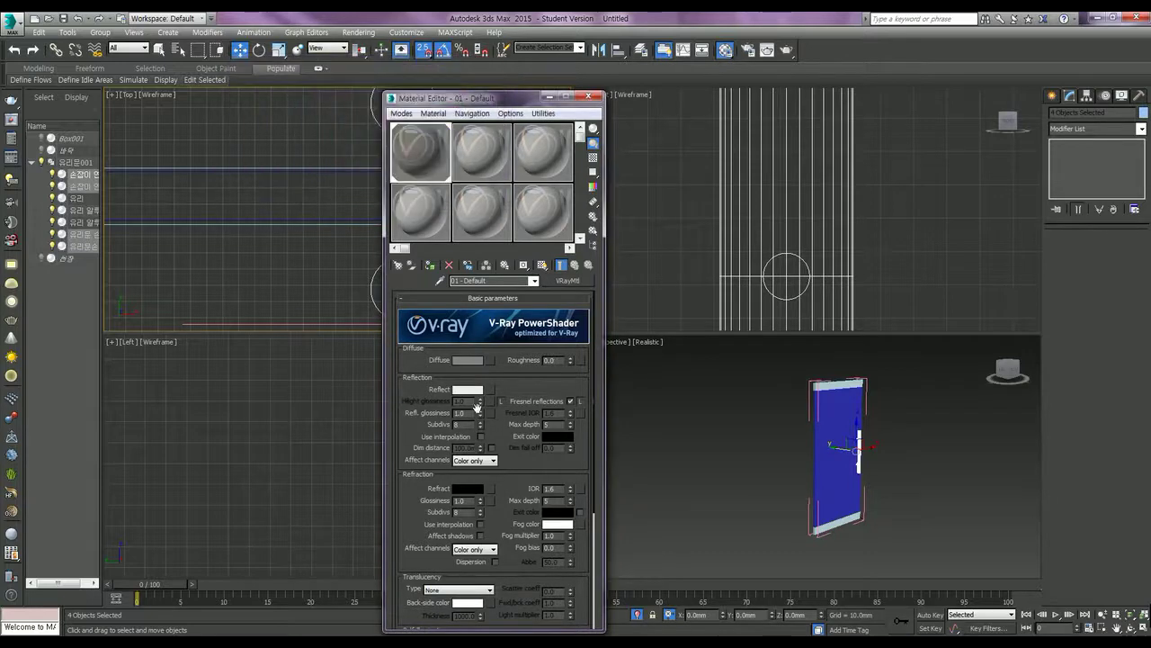
Unlock highlight glossiness, enlarge the preview sphere, and try highlight glossiness values around 0.82.
{"action": "left_click", "coordinate": [501, 401]}
{"action": "double_click", "coordinate": [434, 177]}
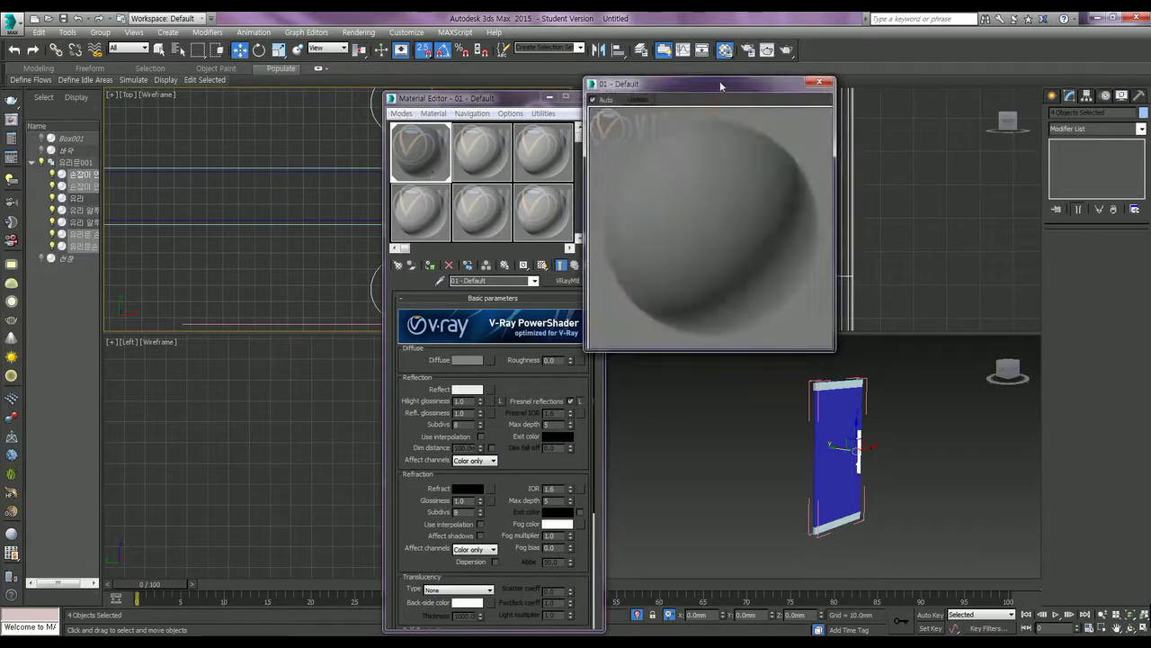
{"action": "left_click_drag", "start_coordinate": [718, 87], "coordinate": [822, 98]}
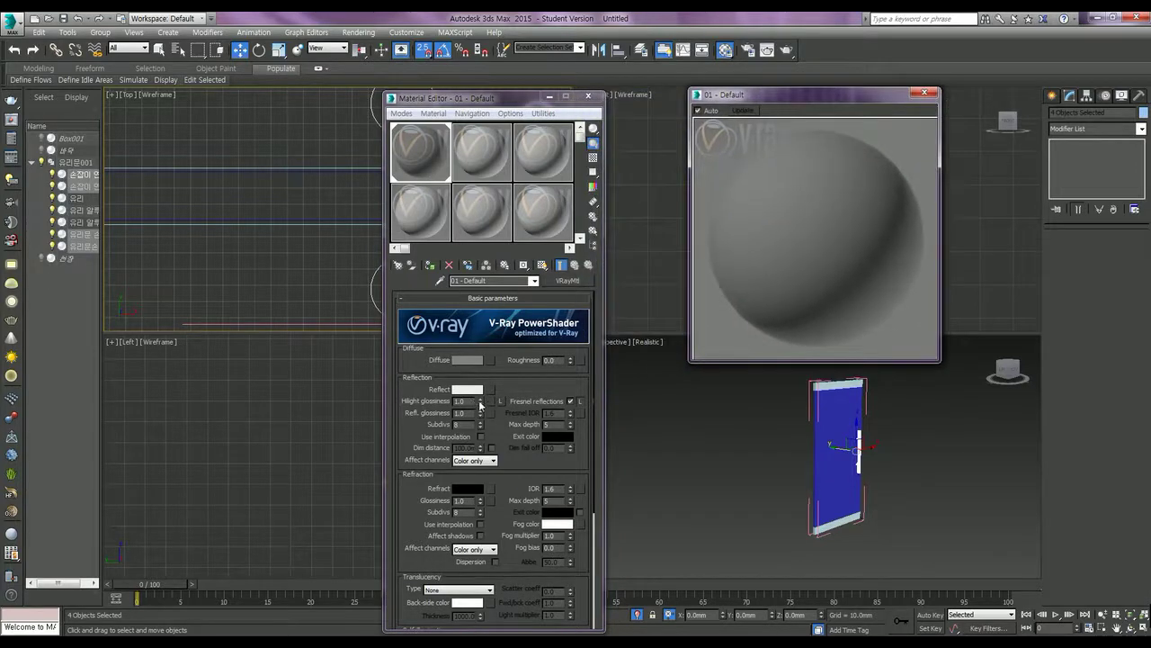
{"action": "left_click_drag", "start_coordinate": [479, 402], "coordinate": [479, 403]}
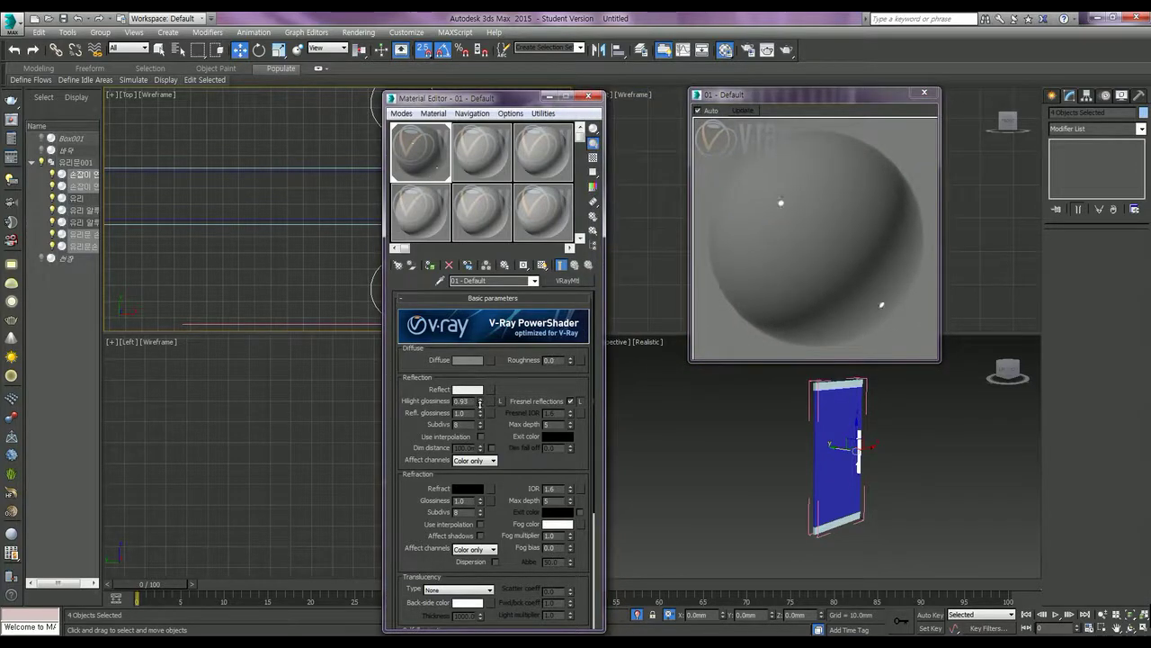
{"action": "left_click_drag", "start_coordinate": [479, 404], "coordinate": [480, 416]}
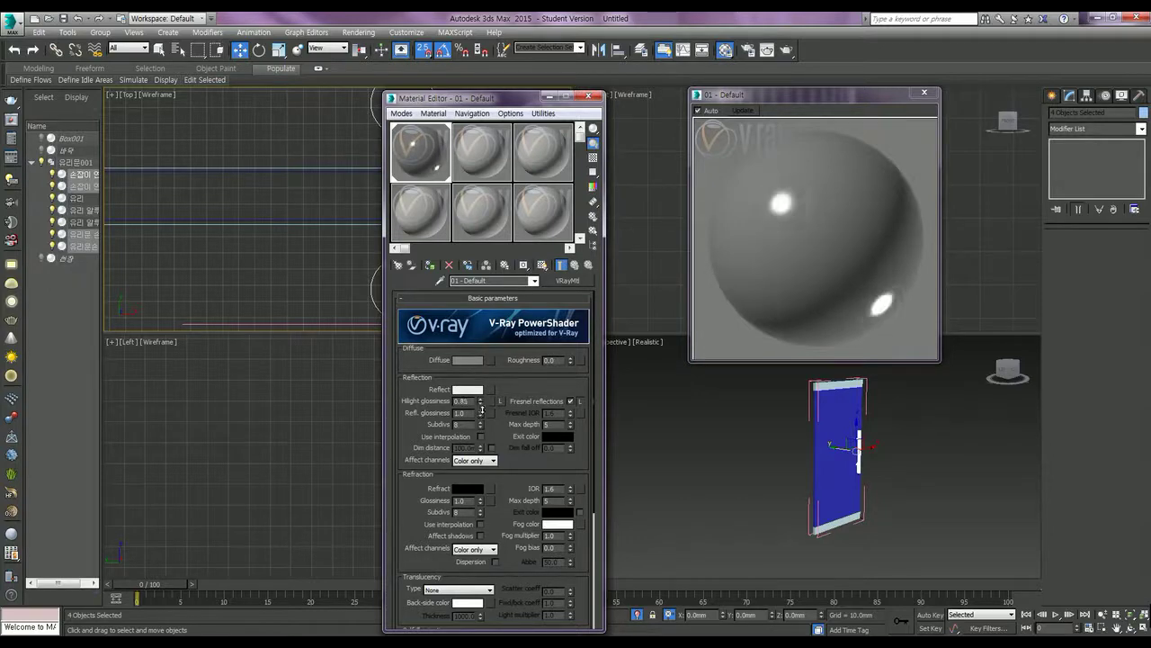
{"action": "mouse_move", "coordinate": [480, 414]}
{"action": "left_mouse_down"}
{"action": "mouse_move", "coordinate": [481, 485]}
{"action": "mouse_move", "coordinate": [488, 423]}
{"action": "left_mouse_up"}
Keep Fresnel reflections on and set highlight glossiness to 0.9.
{"action": "left_click", "coordinate": [571, 402]}
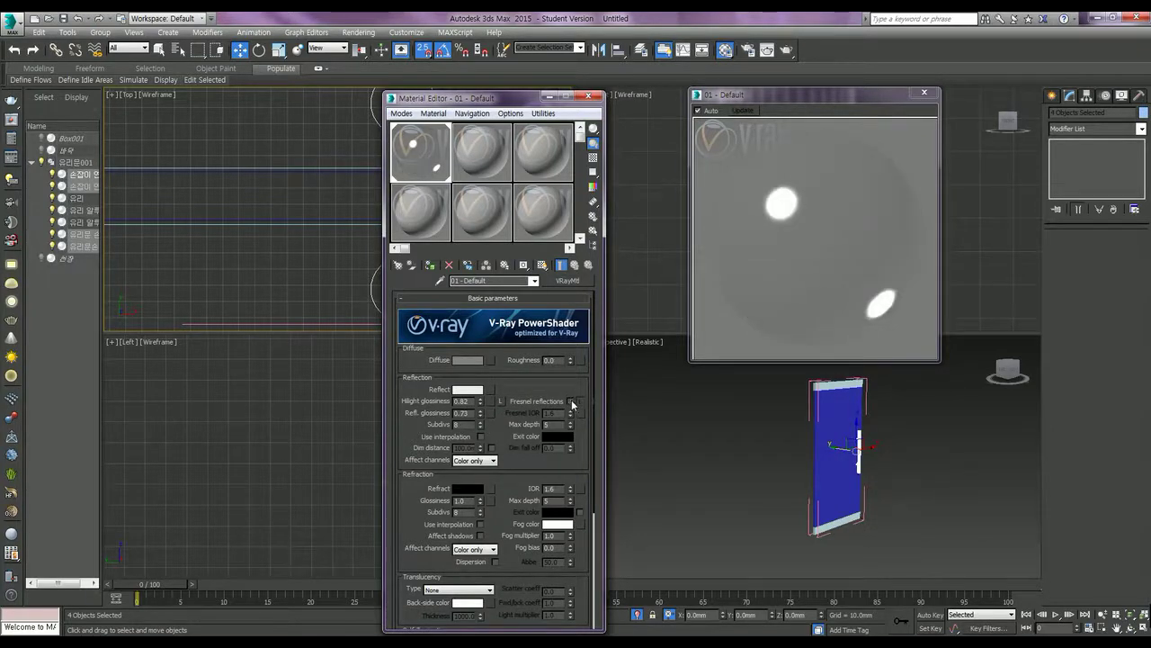
{"action": "left_click", "coordinate": [571, 400]}
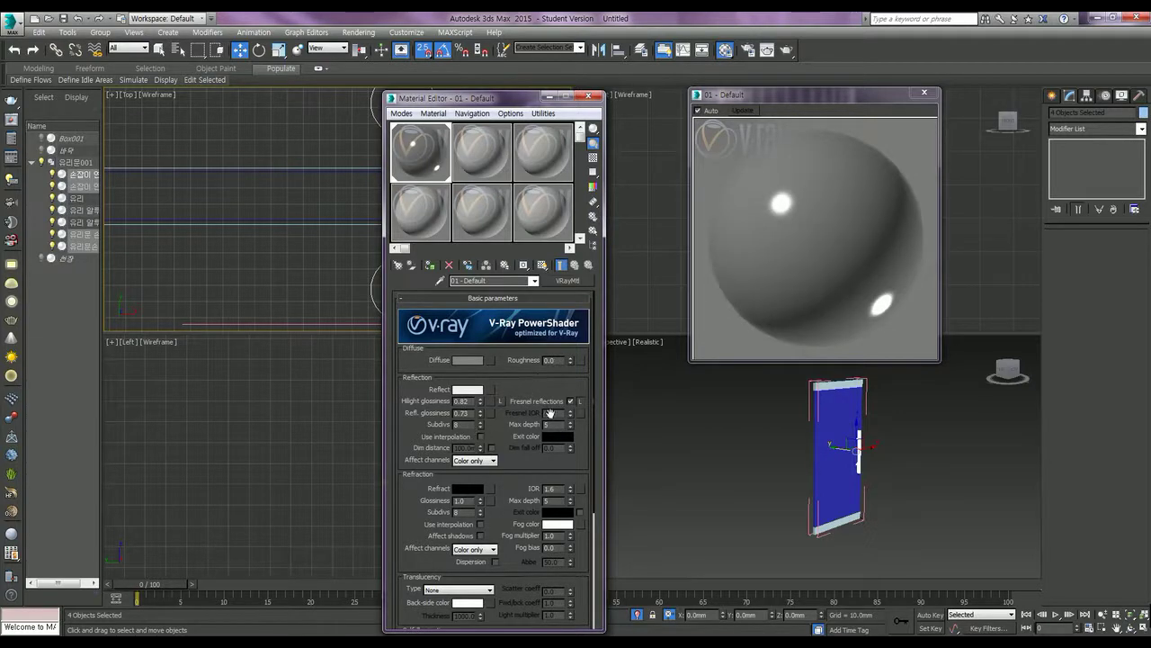
{"action": "double_click", "coordinate": [464, 401]}
{"action": "type", "text": "0."}
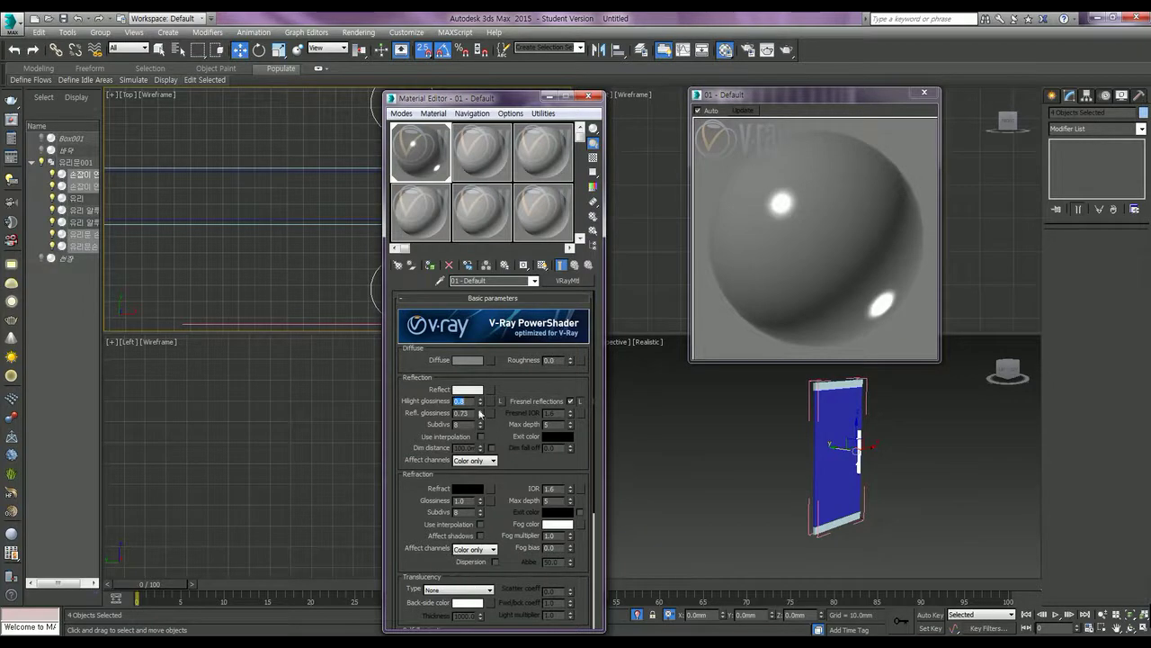
{"action": "type", "text": "0."}
{"action": "type", "text": "9"}
{"action": "key", "text": "Return"}
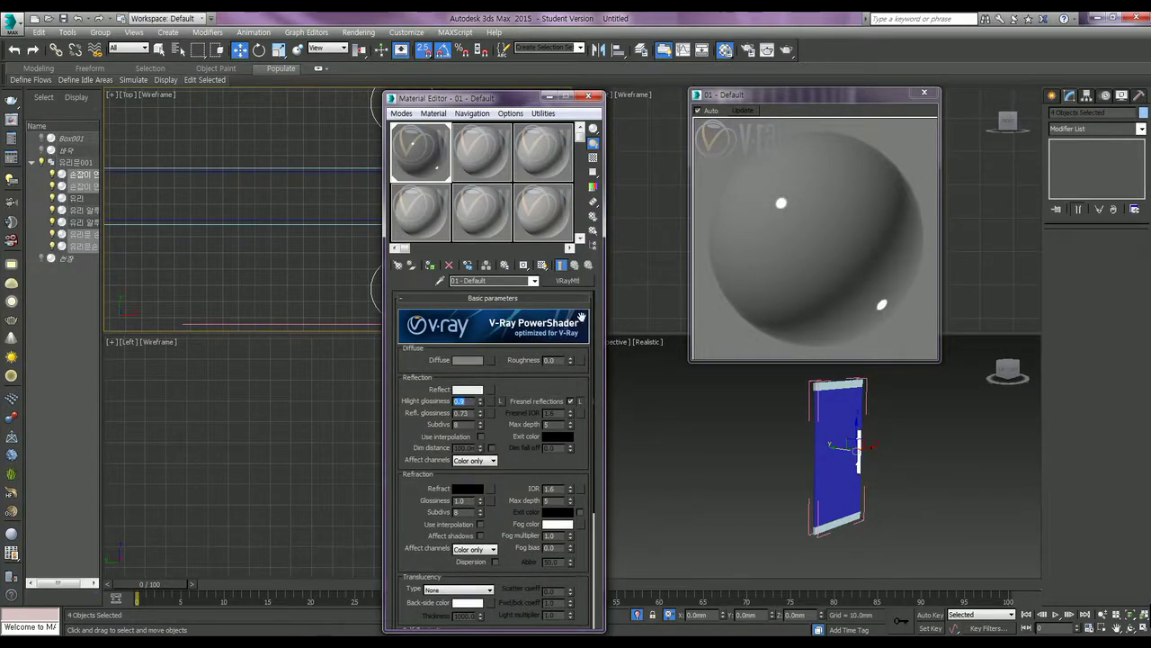
Close the material preview window and select only the 유리 glass pane.
{"action": "left_click", "coordinate": [543, 266]}
{"action": "left_click", "coordinate": [924, 95]}
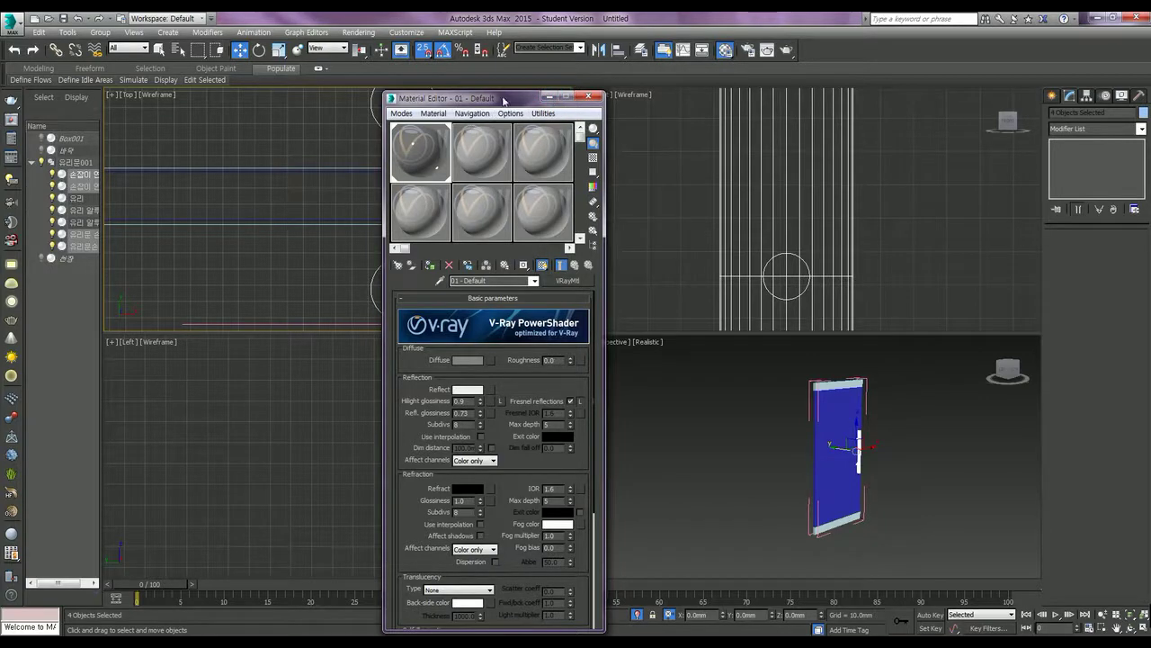
{"action": "left_click", "coordinate": [832, 385]}
{"action": "left_click", "coordinate": [838, 522], "text": "ctrl"}
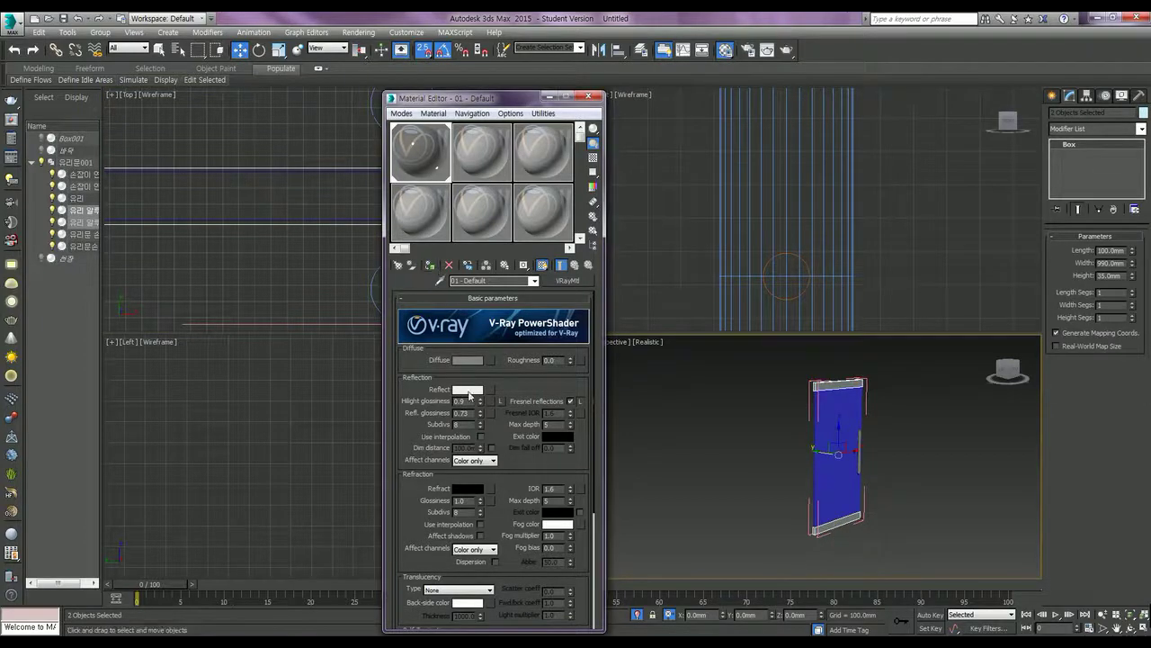
{"action": "left_click", "coordinate": [835, 407]}
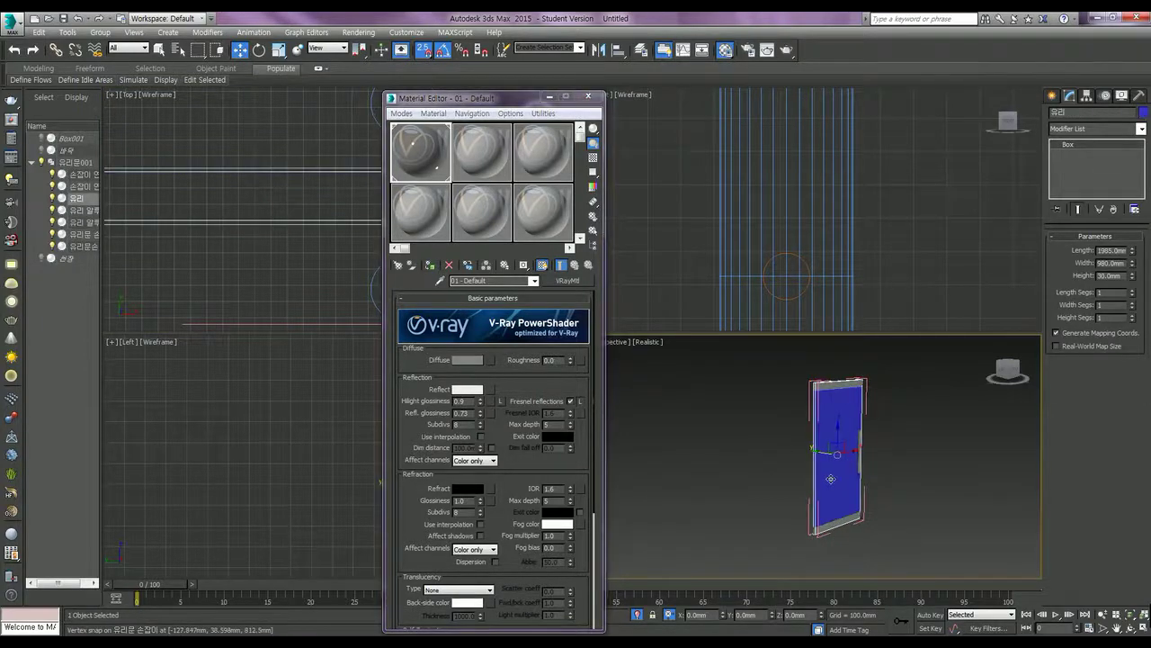
Assign the unused 02 - Default slot to the glass pane and make it a VRayMtl.
{"action": "left_click", "coordinate": [470, 154]}
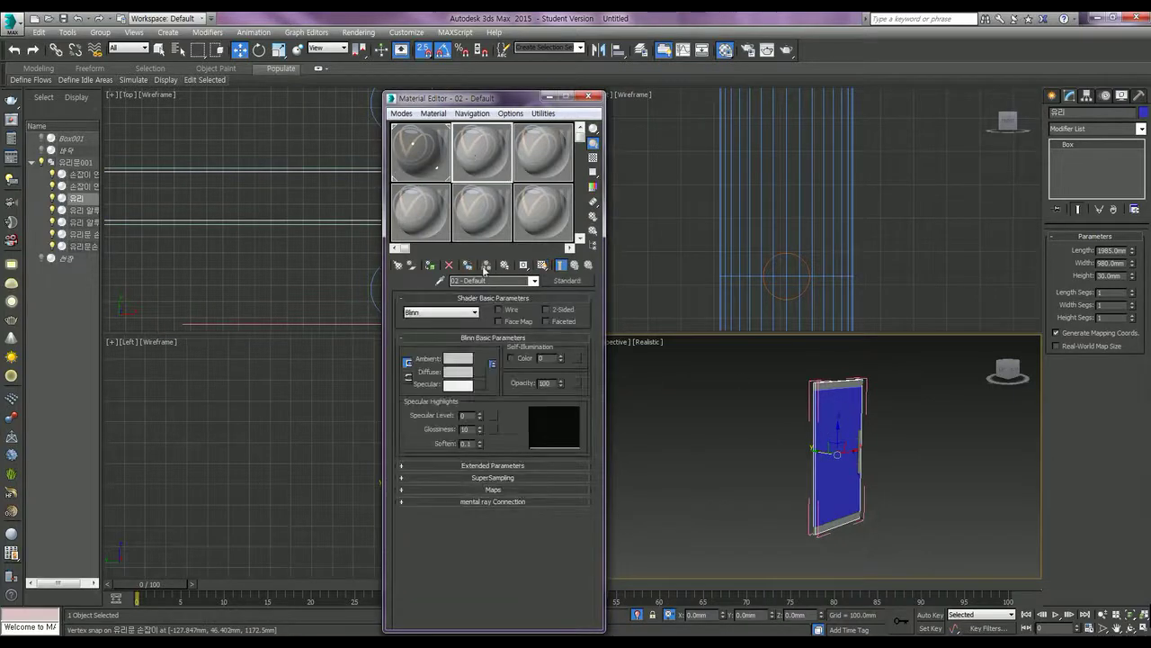
{"action": "left_click", "coordinate": [432, 265]}
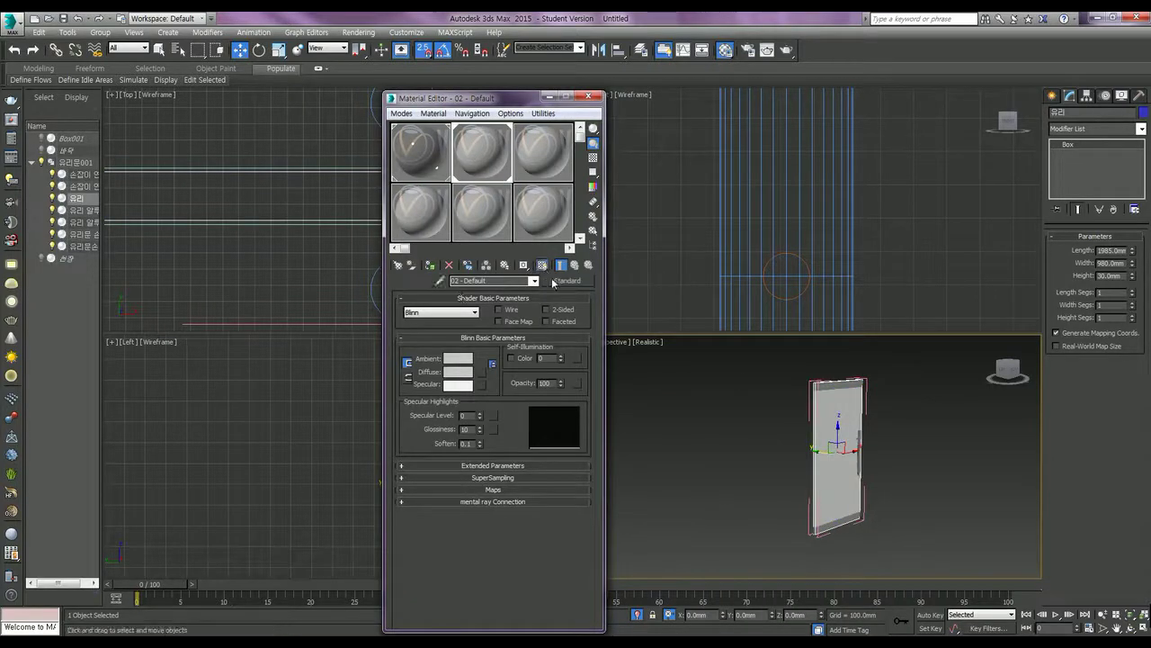
{"action": "left_click", "coordinate": [580, 282]}
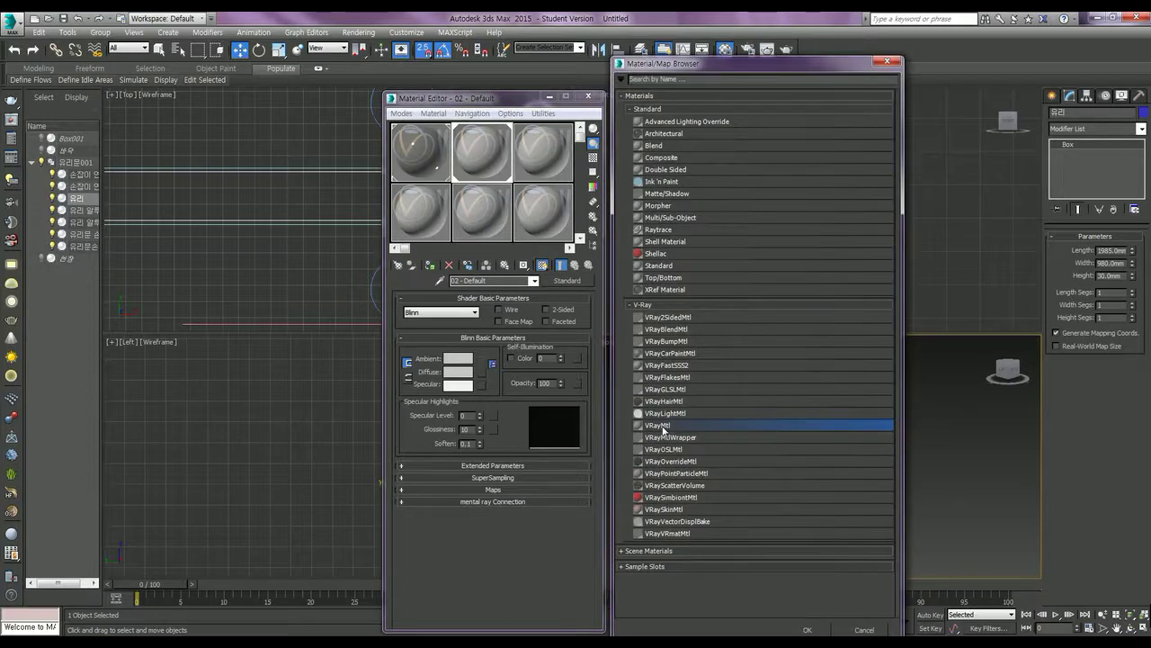
{"action": "double_click", "coordinate": [664, 424]}
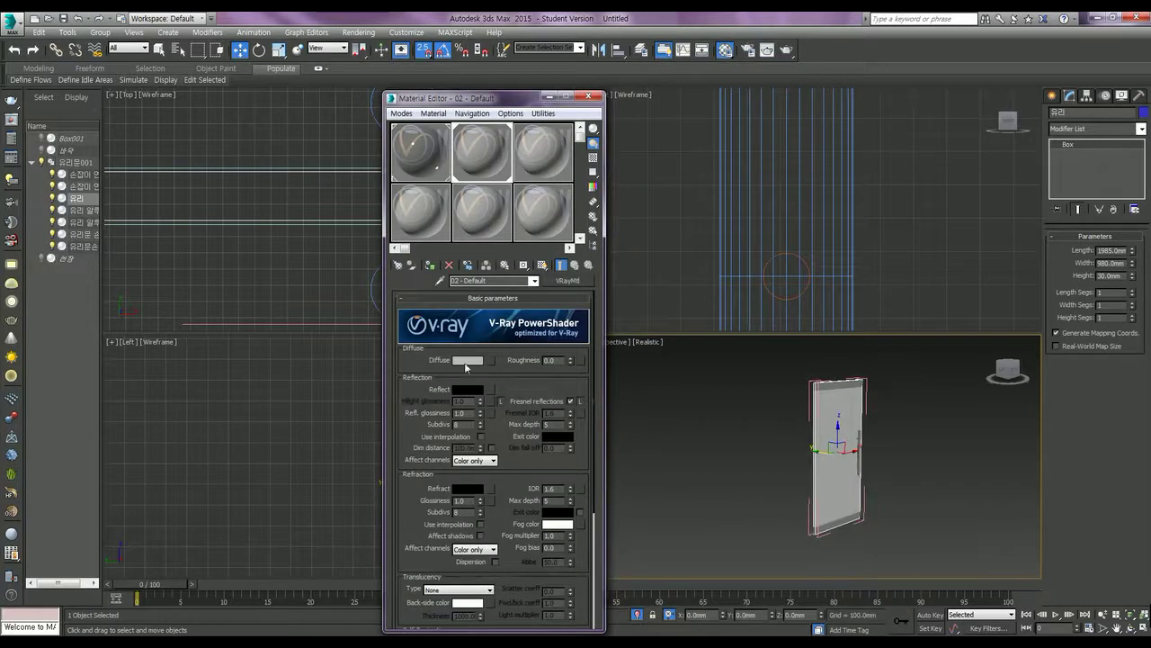
Give the glass material a saturated cyan diffuse colour.
{"action": "left_click", "coordinate": [467, 360]}
{"action": "left_click", "coordinate": [303, 118]}
{"action": "mouse_move", "coordinate": [303, 117]}
{"action": "left_mouse_down"}
{"action": "mouse_move", "coordinate": [303, 140]}
{"action": "mouse_move", "coordinate": [361, 93]}
{"action": "mouse_move", "coordinate": [303, 96]}
{"action": "left_mouse_up"}
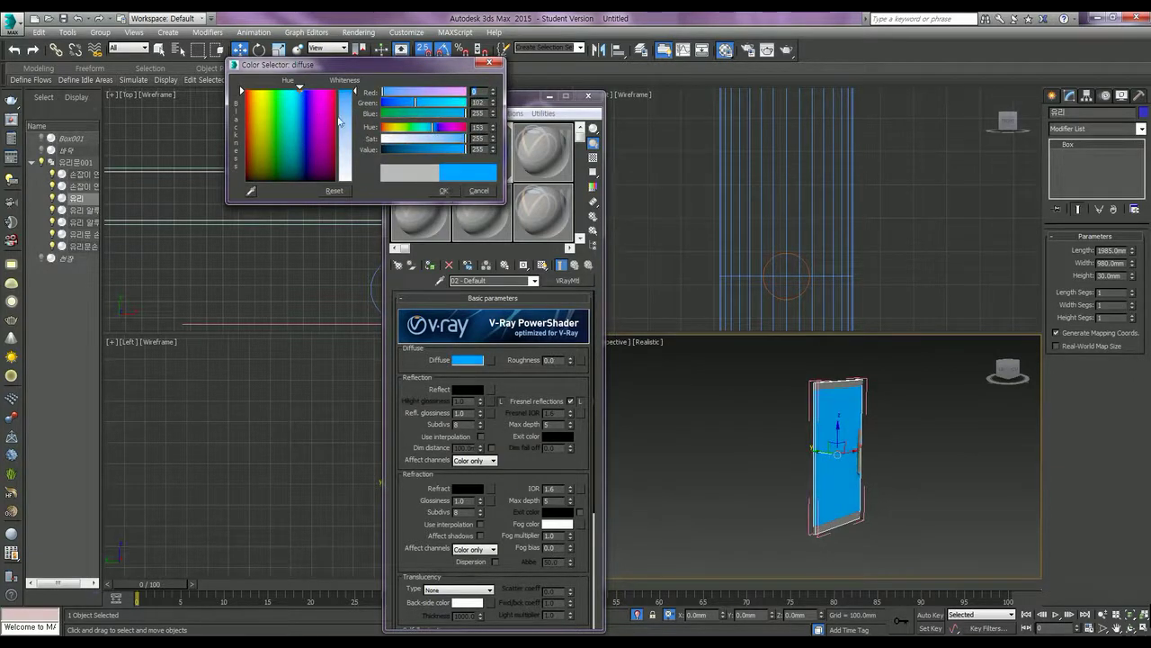
{"action": "left_click_drag", "start_coordinate": [299, 88], "coordinate": [286, 87]}
{"action": "left_click", "coordinate": [444, 191]}
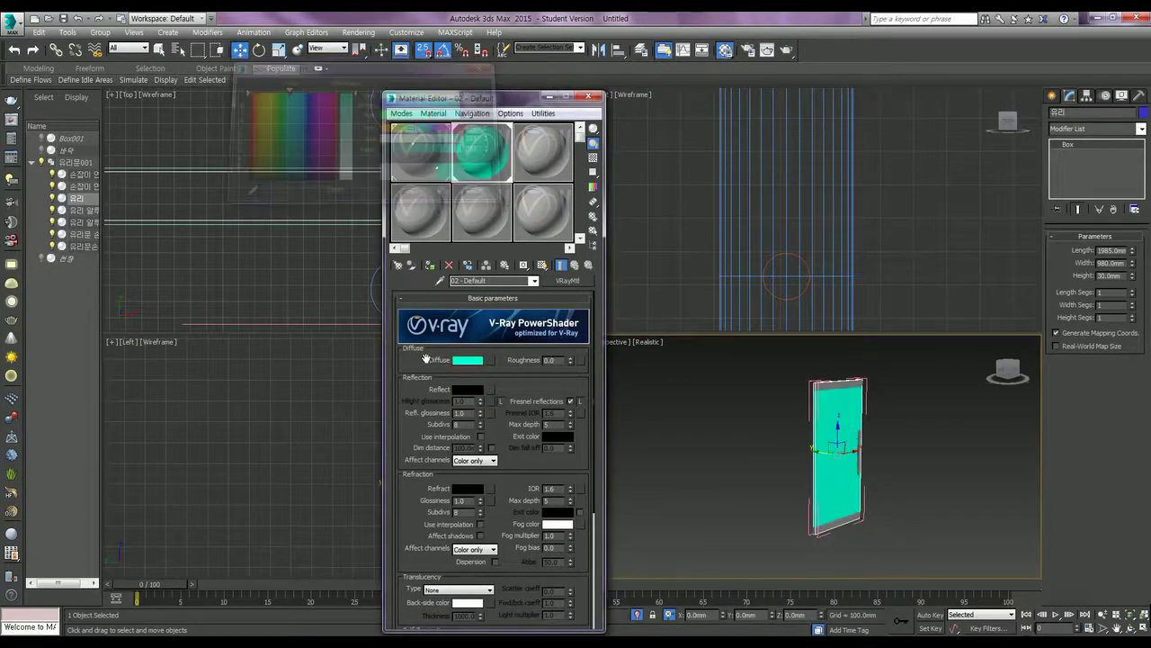
{"action": "left_click", "coordinate": [470, 489]}
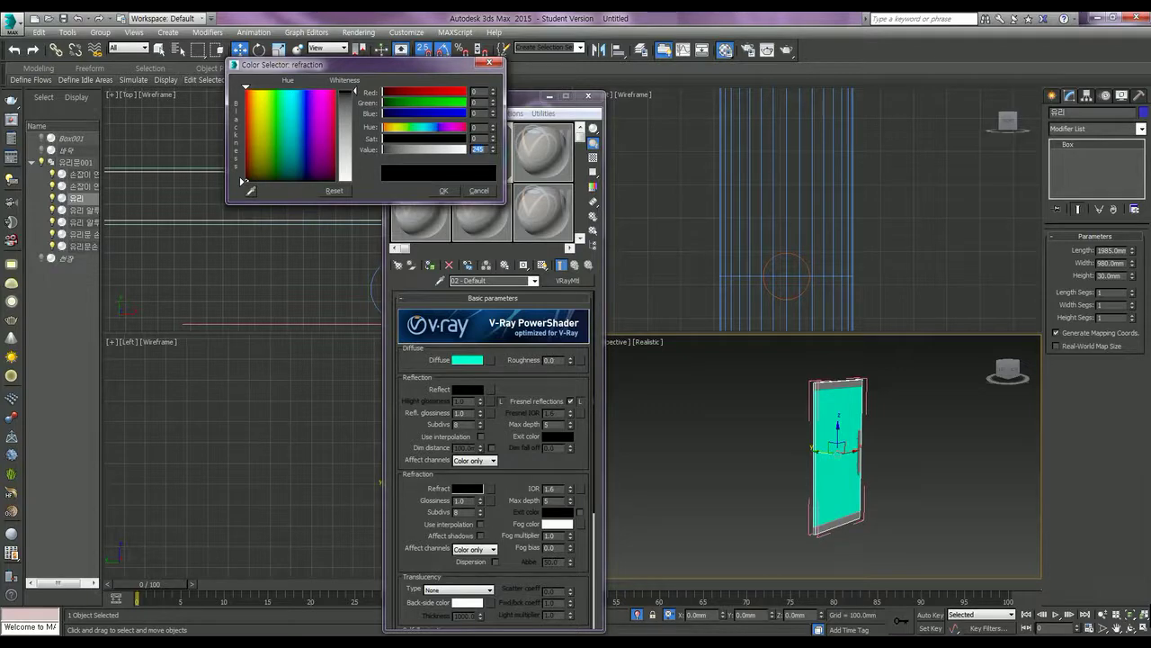
{"action": "type", "text": "250"}
Set refraction to white and reflection brightness to 10, then close the Material Editor.
{"action": "key", "text": "Return"}
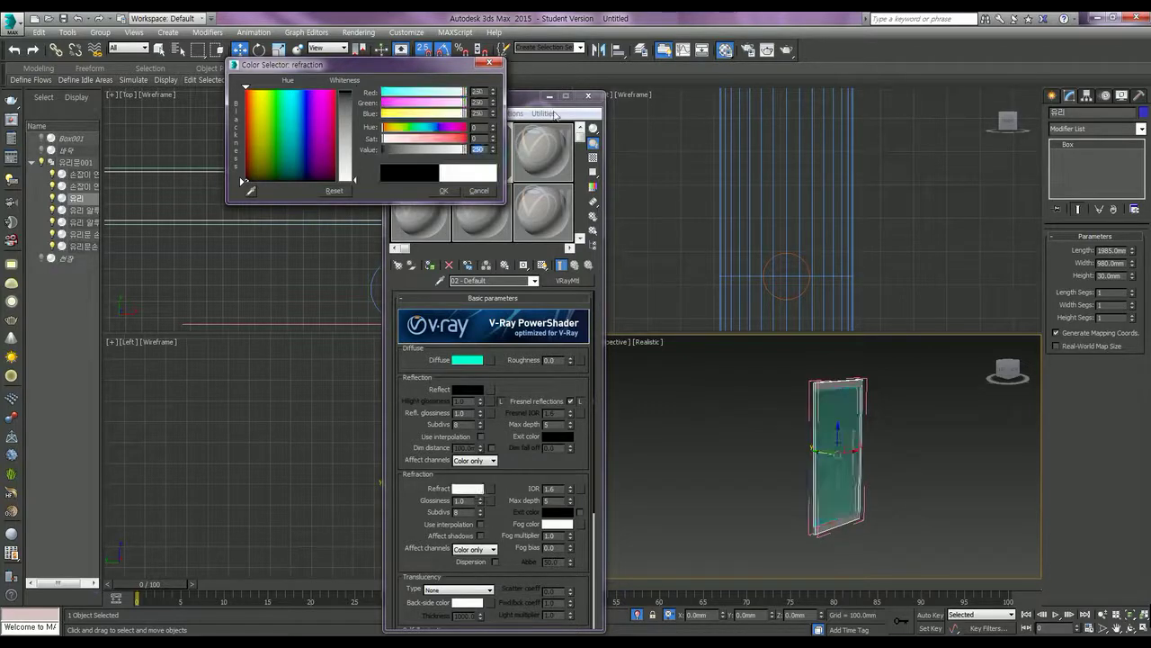
{"action": "left_click", "coordinate": [443, 190]}
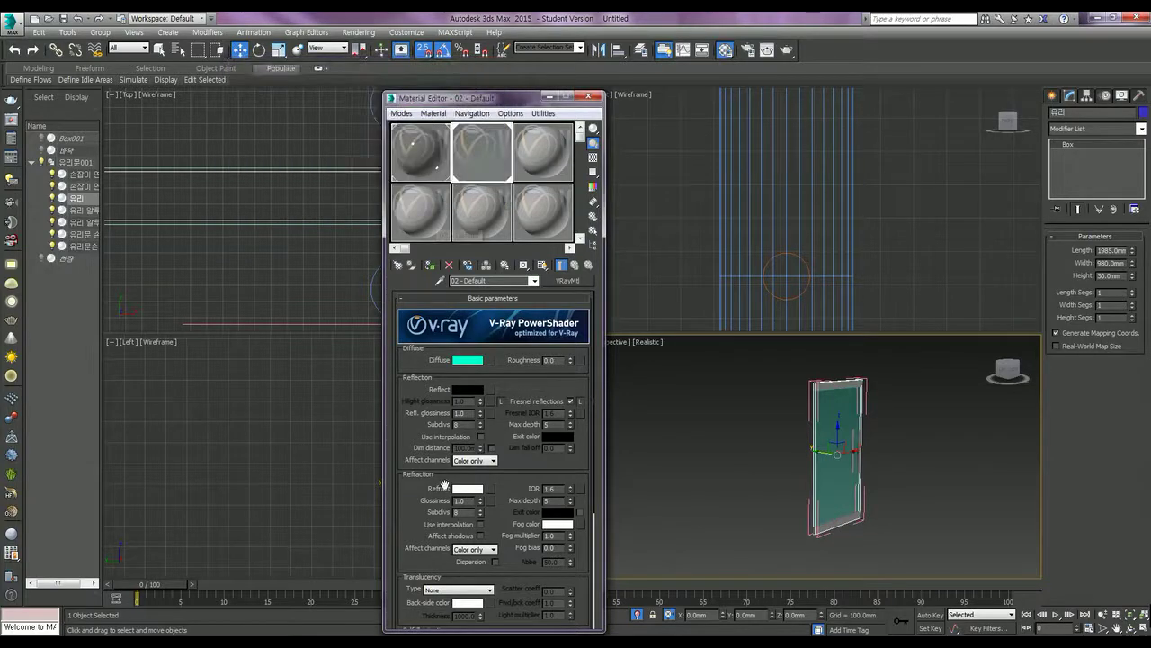
{"action": "left_click", "coordinate": [470, 390]}
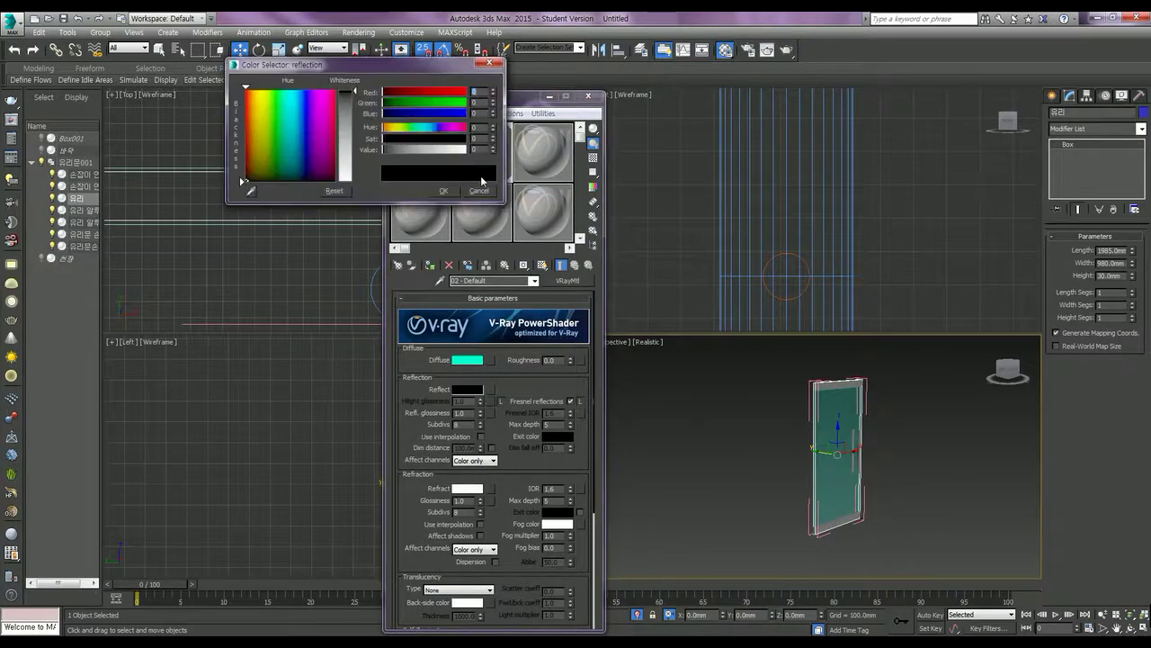
{"action": "left_click", "coordinate": [474, 149]}
{"action": "type", "text": "5"}
{"action": "key", "text": "Return"}
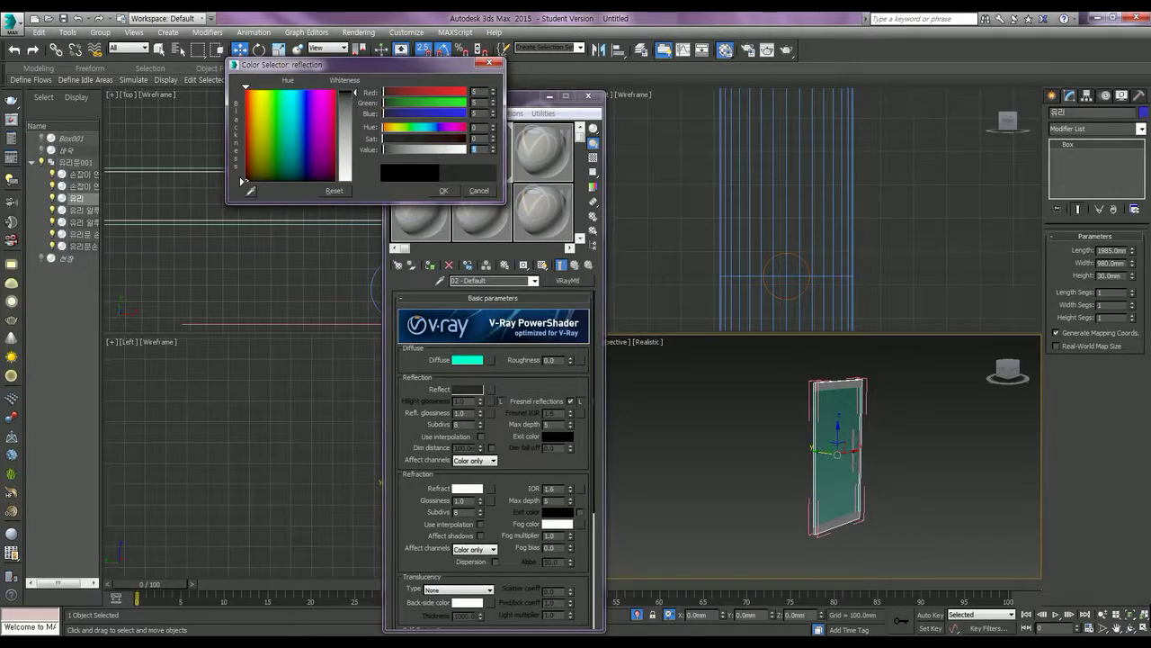
{"action": "type", "text": "10"}
{"action": "key", "text": "Return"}
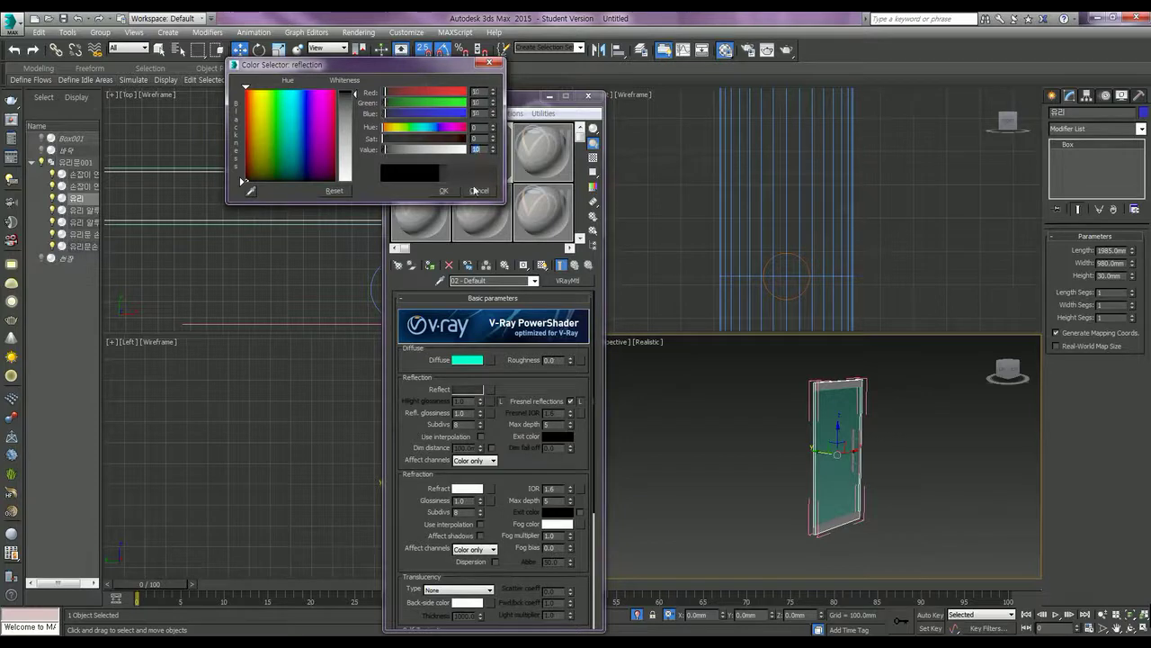
{"action": "left_click", "coordinate": [444, 190]}
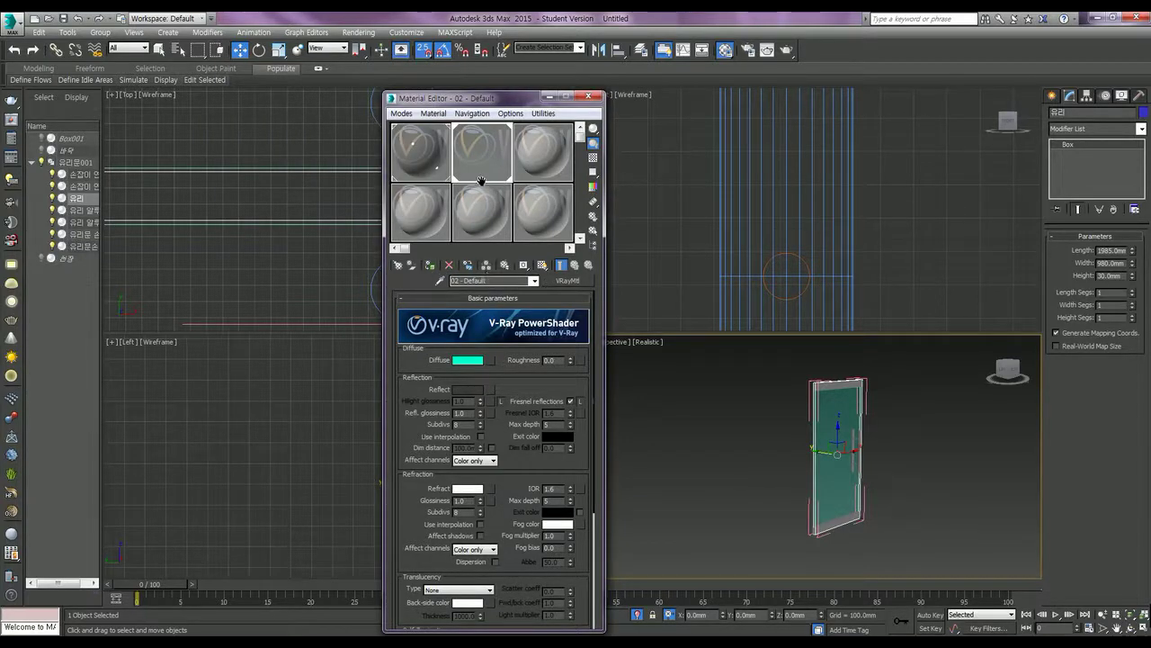
{"action": "left_click", "coordinate": [589, 98]}
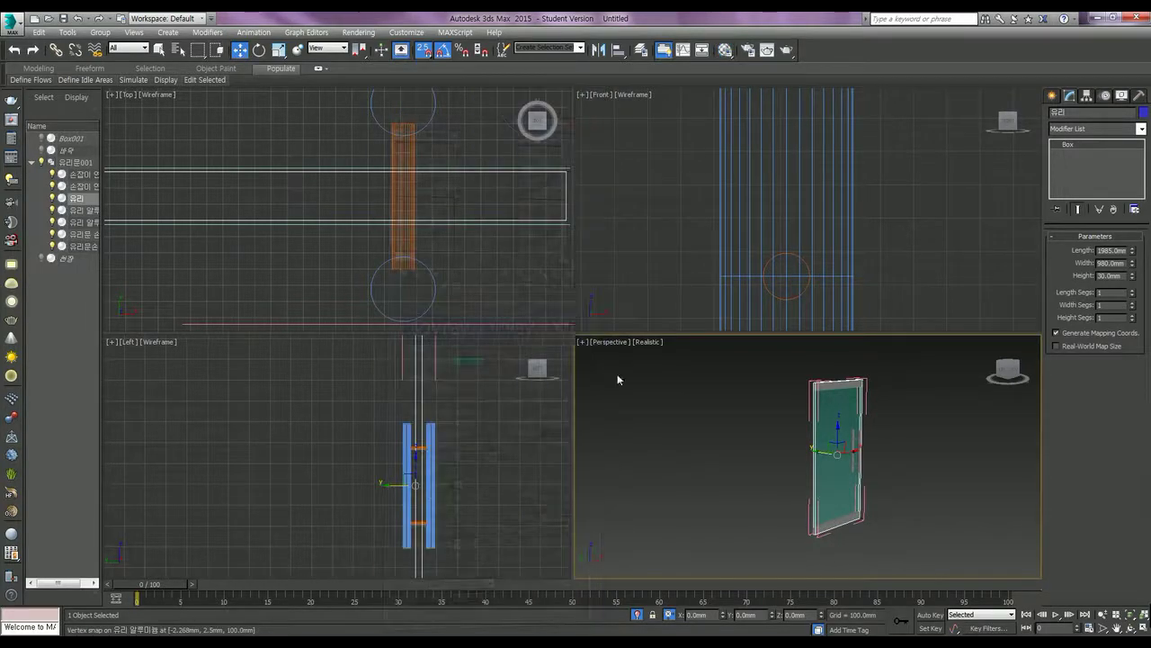
Close the 유리문001 door group and unhide all hidden objects such as the walls.
{"action": "left_click", "coordinate": [810, 383]}
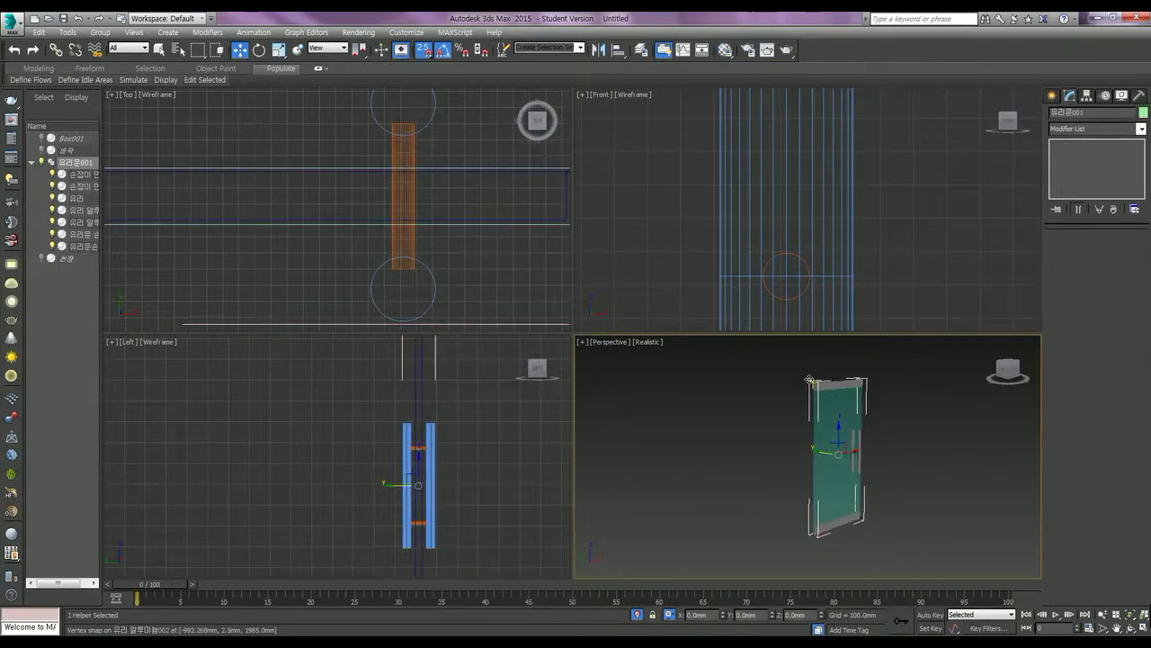
{"action": "left_click", "coordinate": [112, 32]}
{"action": "left_click", "coordinate": [126, 88]}
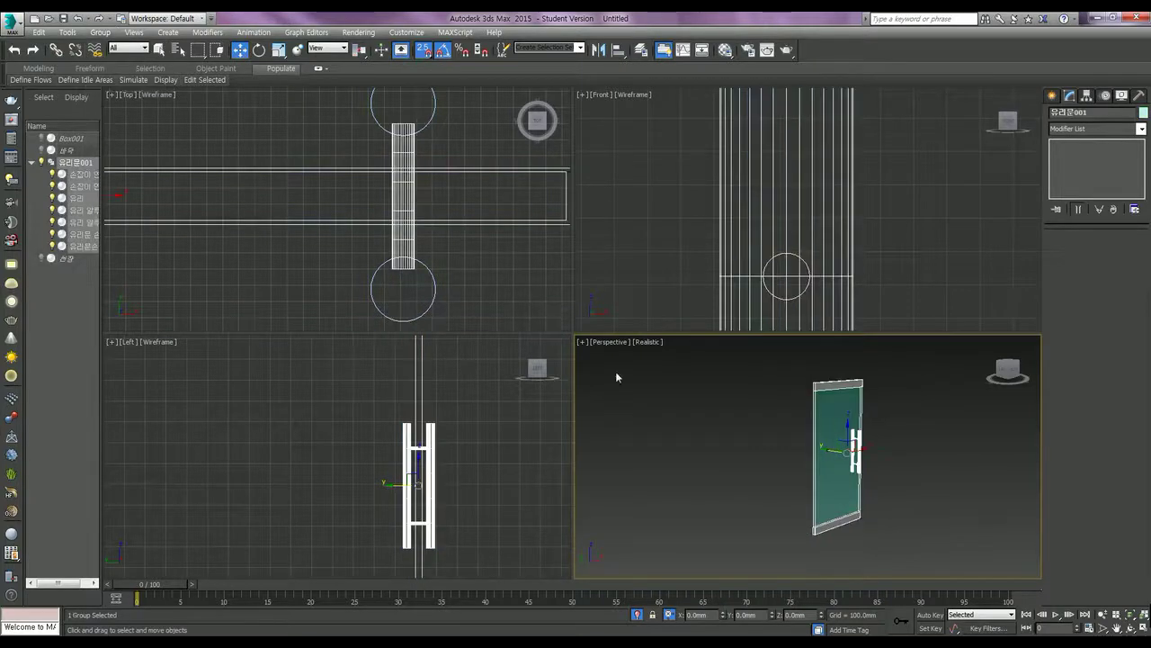
{"action": "right_click", "coordinate": [751, 436]}
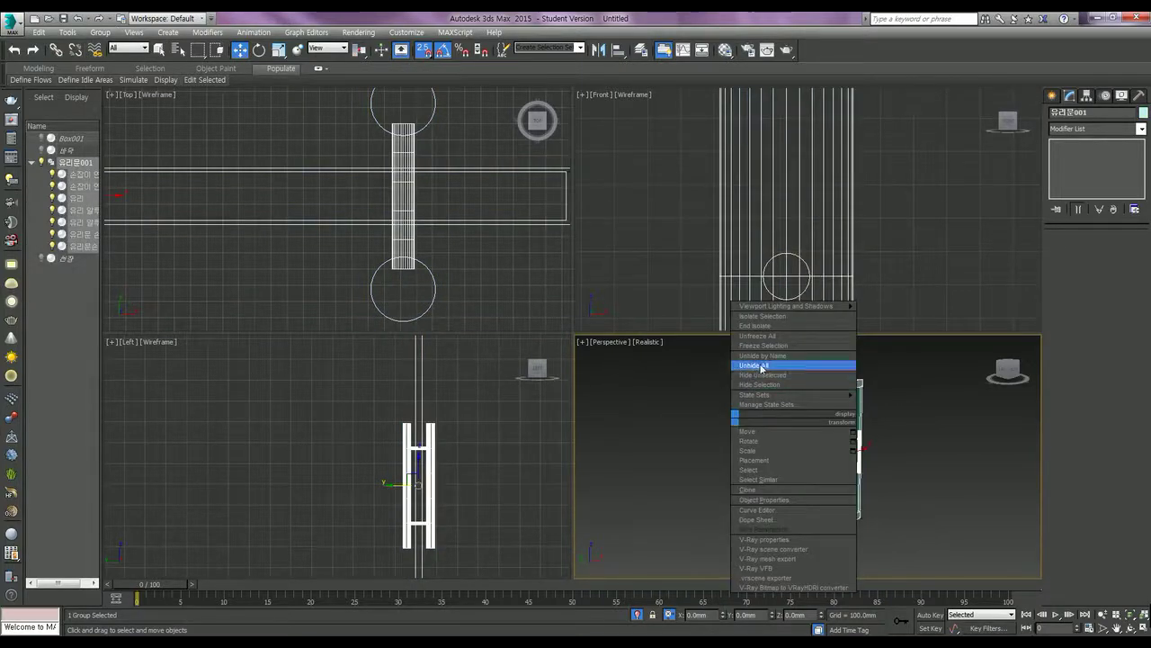
{"action": "left_click", "coordinate": [760, 364]}
{"action": "scroll", "coordinate": [854, 241], "scroll_direction": "up", "scroll_amount": 3}
{"action": "scroll", "coordinate": [855, 234], "scroll_direction": "up", "scroll_amount": 3}
{"action": "scroll", "coordinate": [855, 232], "scroll_direction": "down", "scroll_amount": 5}
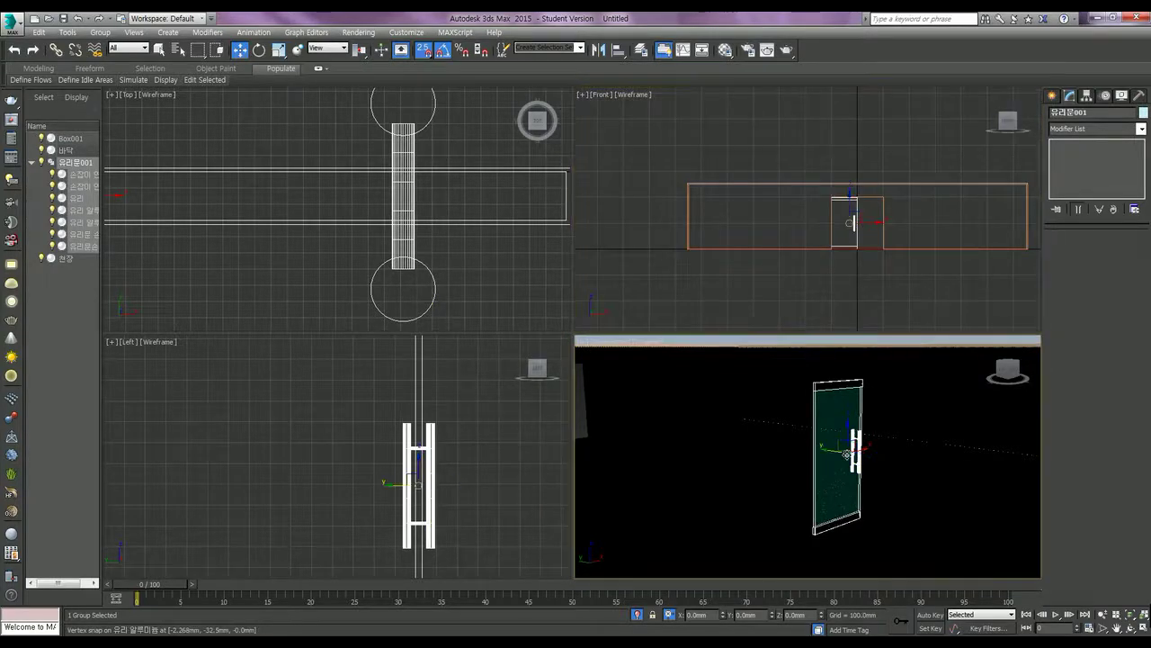
{"action": "scroll", "coordinate": [847, 453], "scroll_direction": "up", "scroll_amount": 10}
{"action": "scroll", "coordinate": [846, 452], "scroll_direction": "down", "scroll_amount": 5}
{"action": "scroll", "coordinate": [830, 468], "scroll_direction": "down", "scroll_amount": 3}
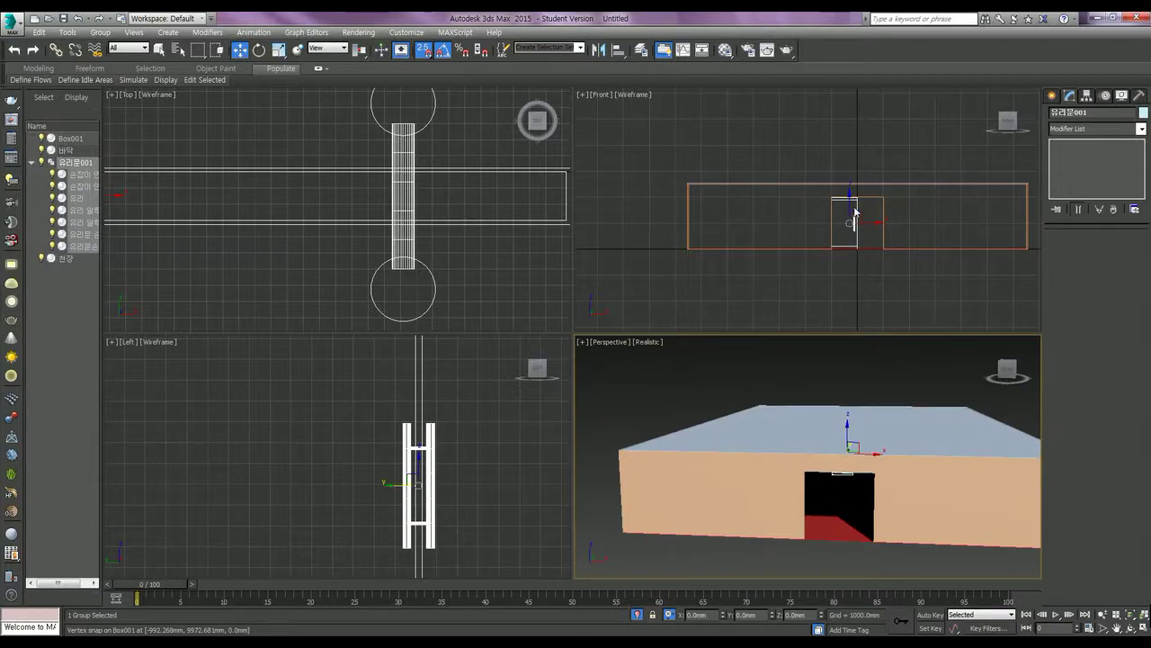
Activate the Top view and select the 천장 ceiling, cancelling an accidental align.
{"action": "left_click", "coordinate": [854, 212]}
{"action": "right_click", "coordinate": [404, 174]}
{"action": "scroll", "coordinate": [404, 174], "scroll_direction": "up", "scroll_amount": 10}
{"action": "scroll", "coordinate": [404, 173], "scroll_direction": "down", "scroll_amount": 10}
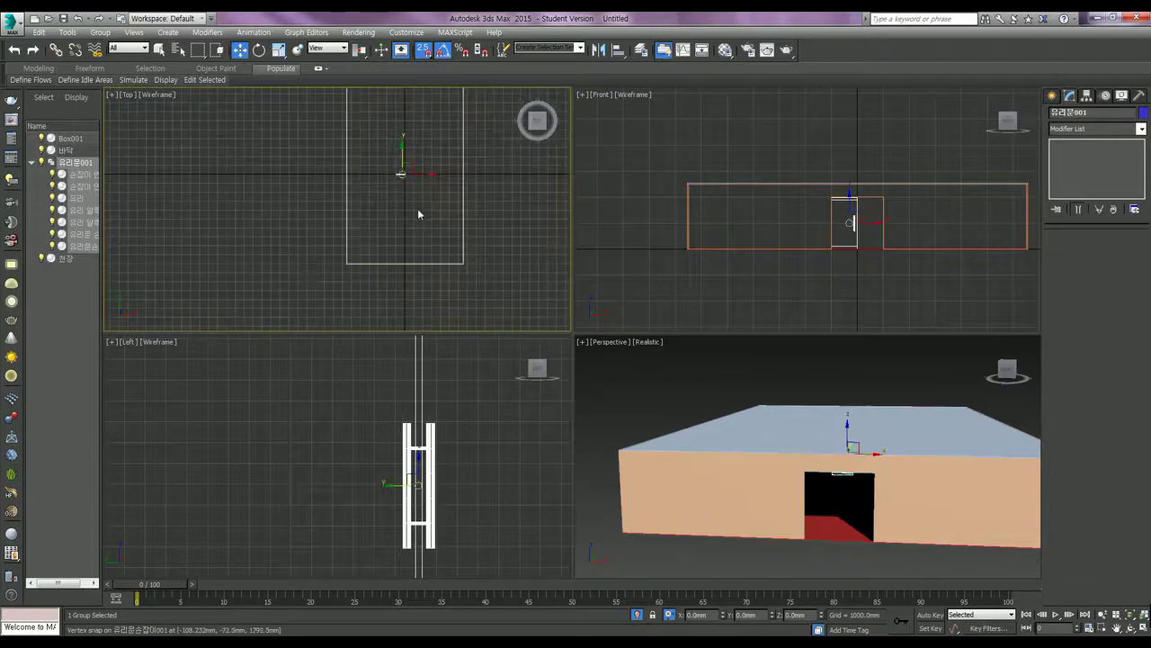
{"action": "left_click", "coordinate": [422, 257]}
{"action": "key", "text": "alt+a"}
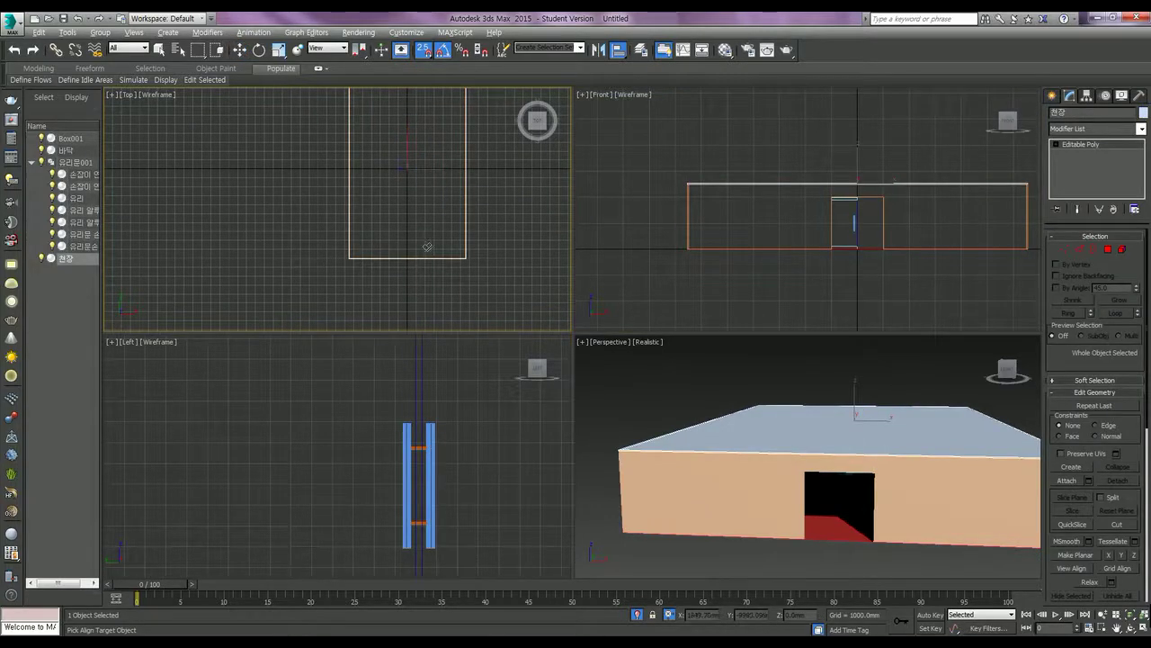
{"action": "key", "text": "w"}
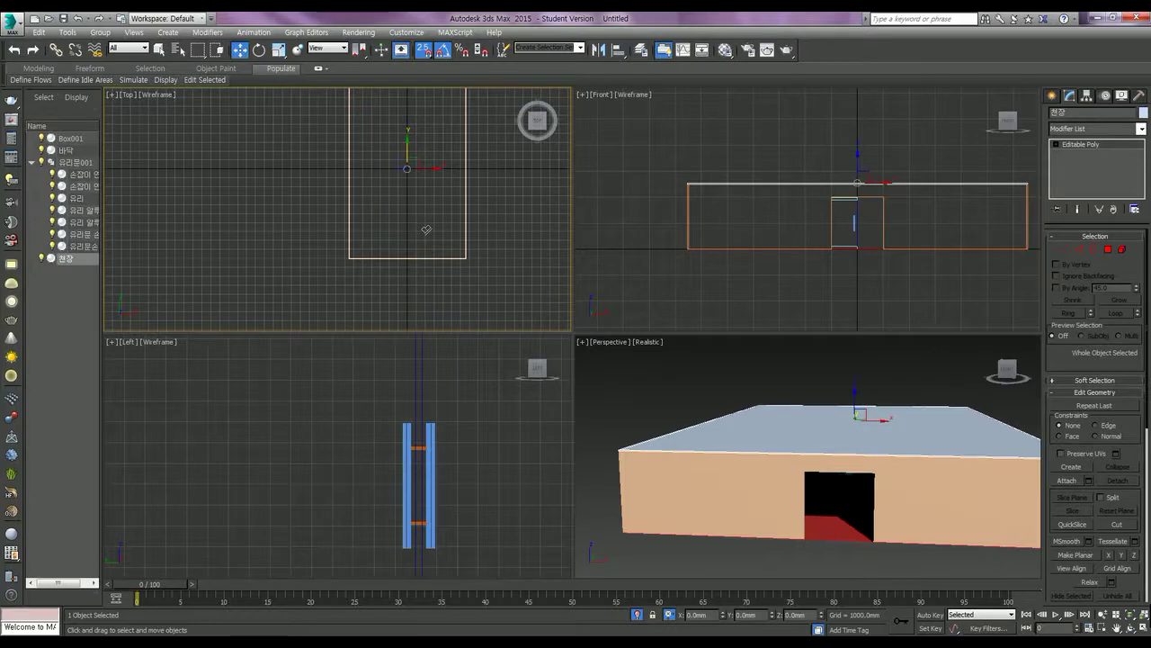
Turn on vertex snapping, clear the selection, and select the glass door group.
{"action": "right_click", "coordinate": [407, 217]}
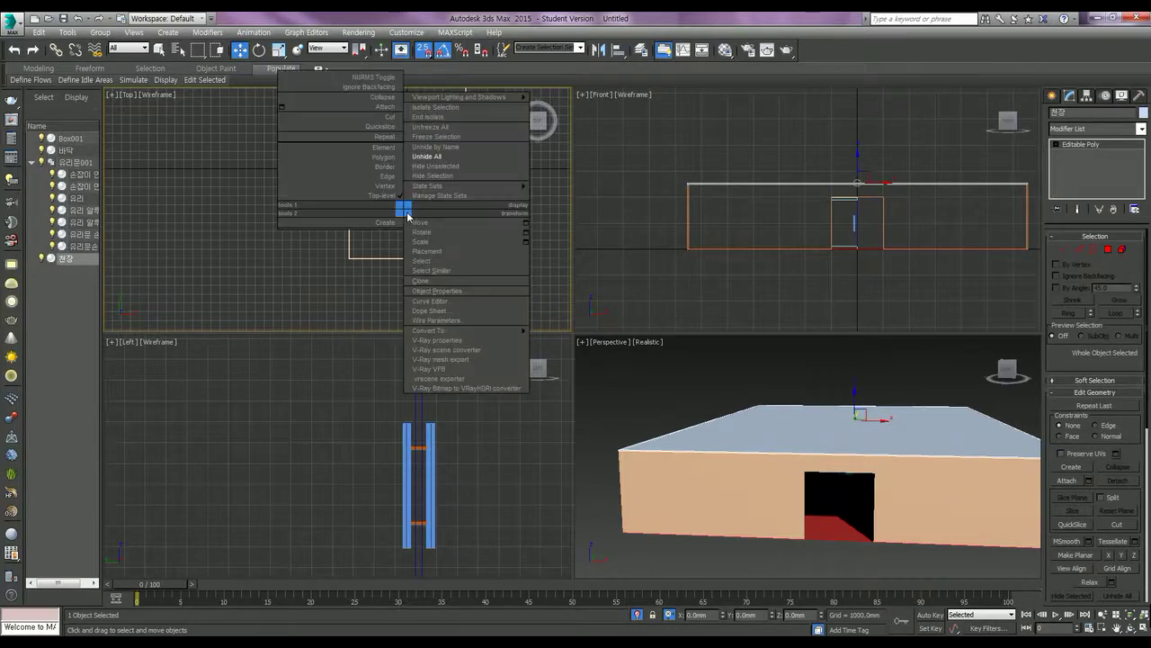
{"action": "key", "text": "s"}
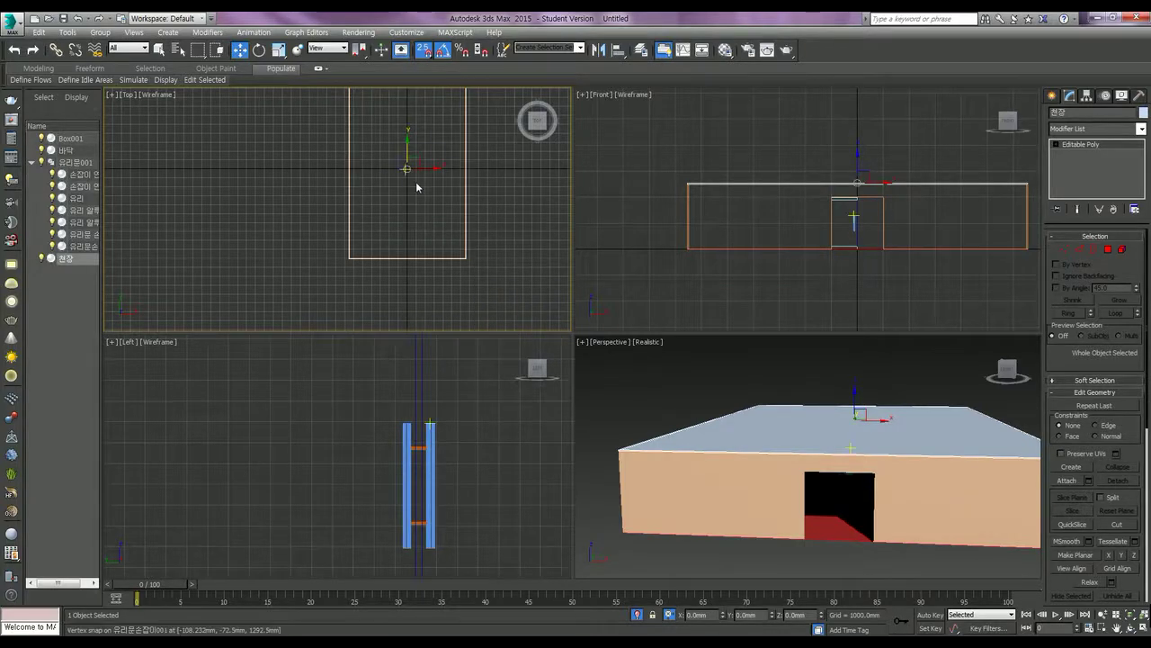
{"action": "left_click", "coordinate": [416, 182]}
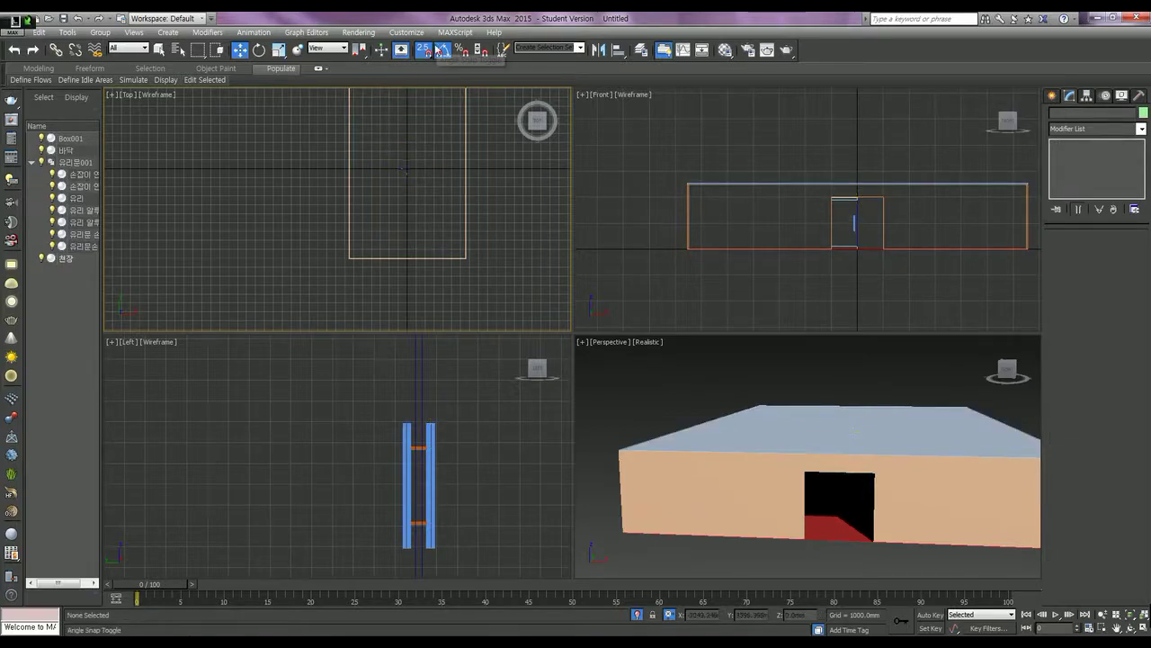
{"action": "left_click", "coordinate": [394, 169]}
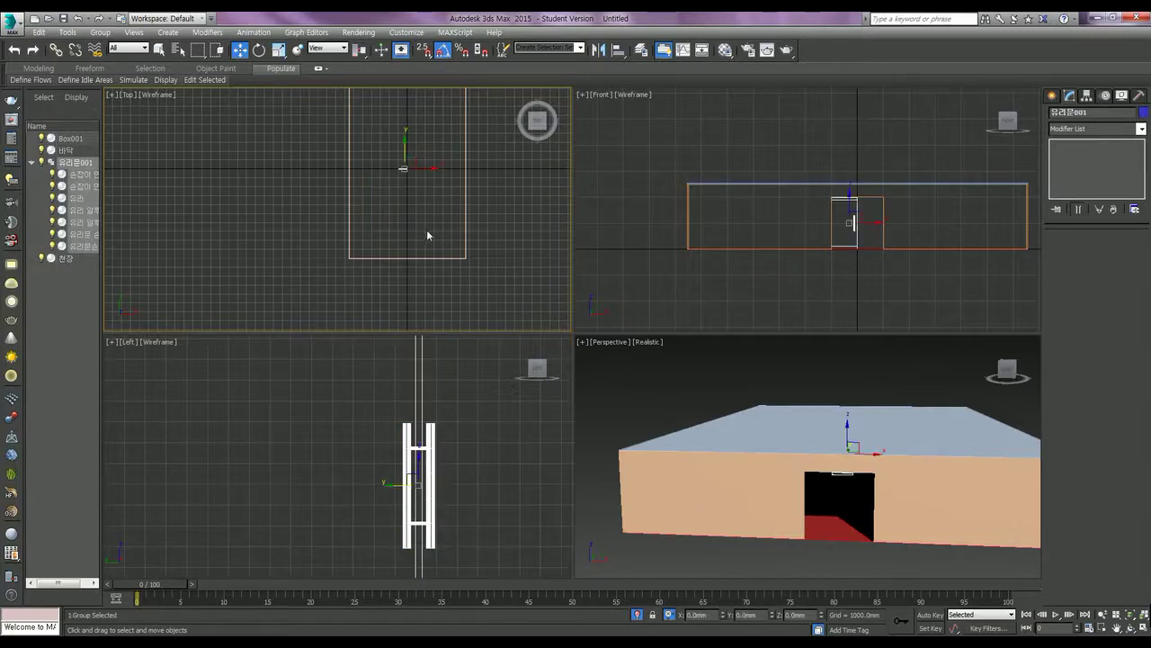
{"action": "key", "text": "alt+a"}
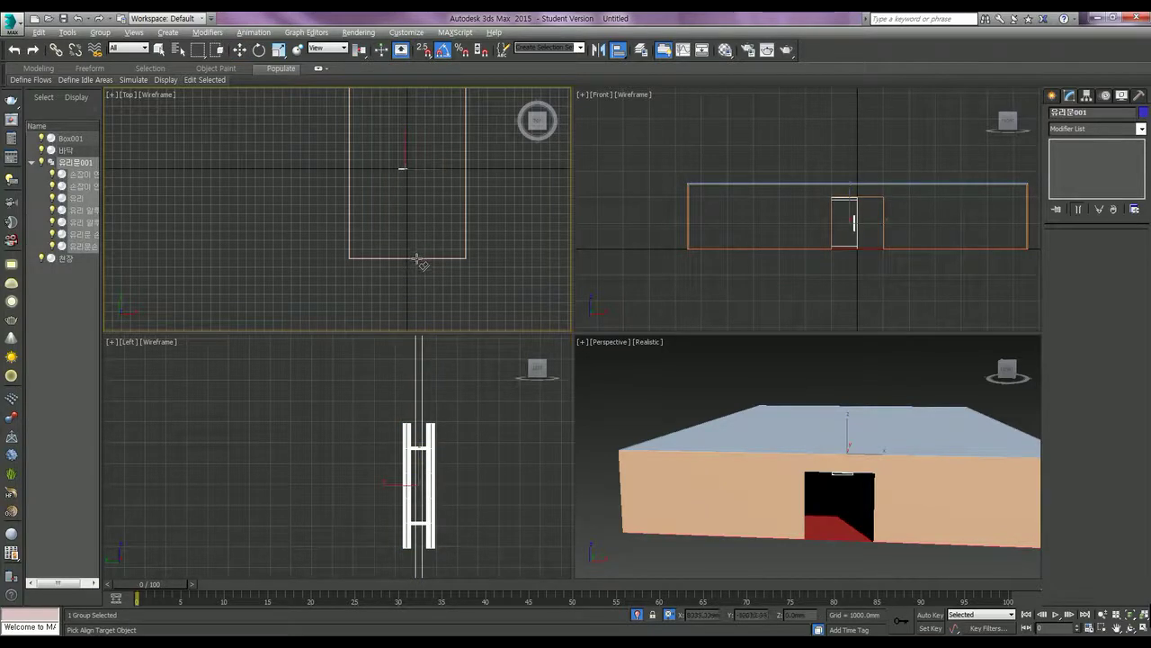
Align the door group's Y minimum to the ceiling's Y maximum.
{"action": "left_click", "coordinate": [417, 258]}
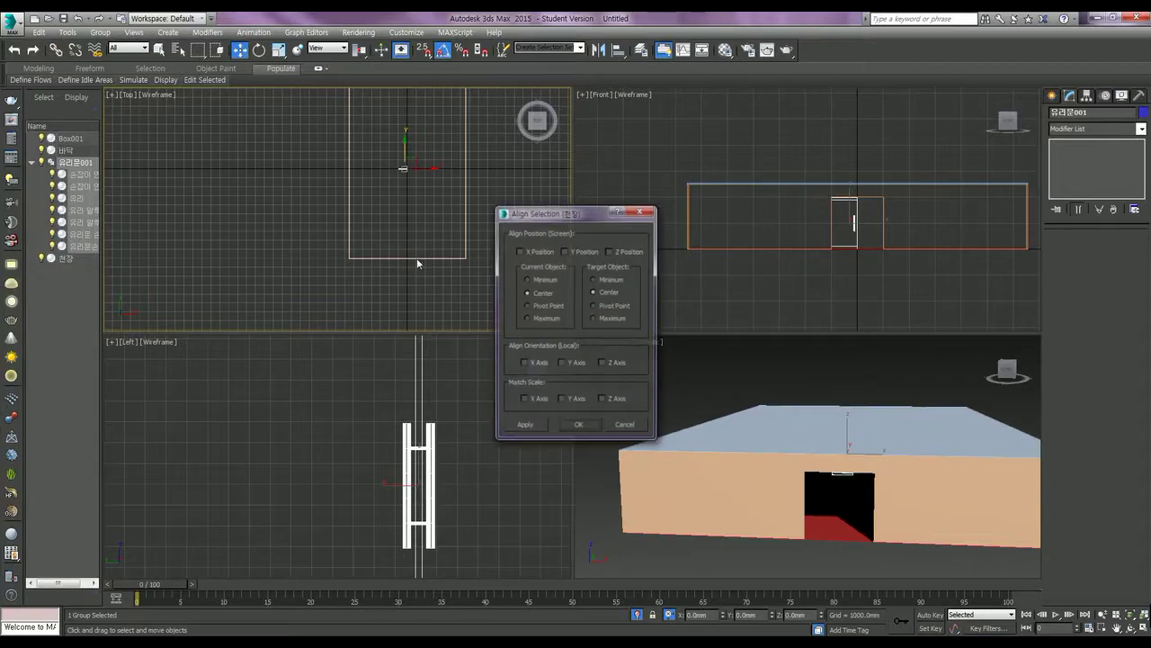
{"action": "left_click", "coordinate": [567, 251]}
{"action": "left_click", "coordinate": [551, 281]}
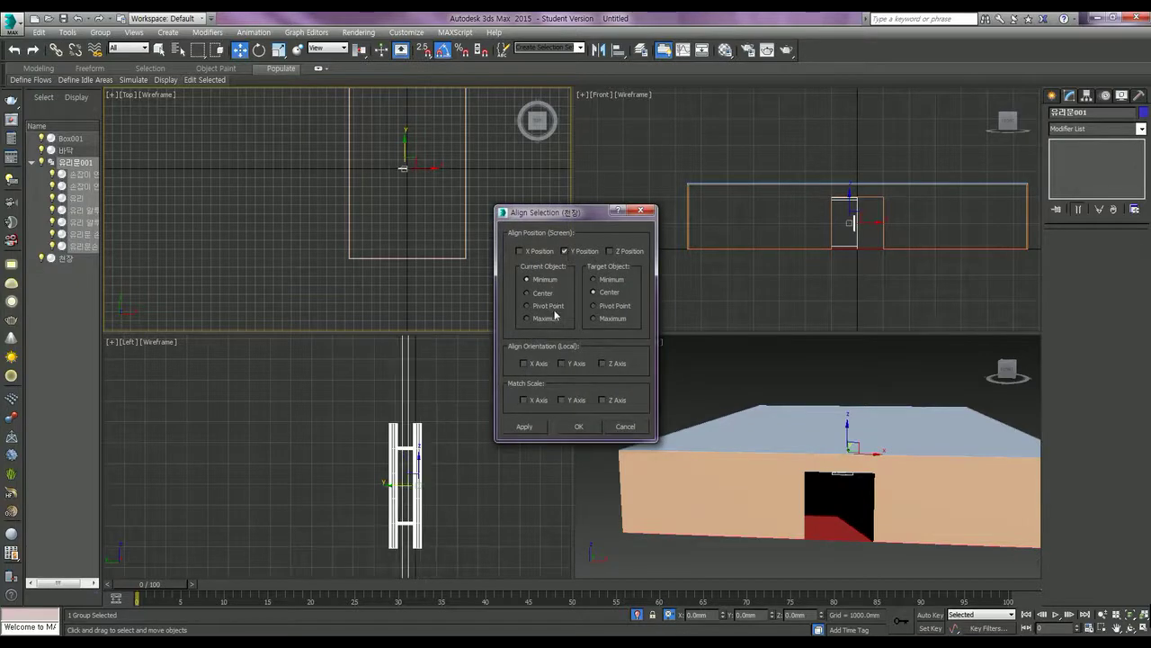
{"action": "left_click", "coordinate": [613, 281]}
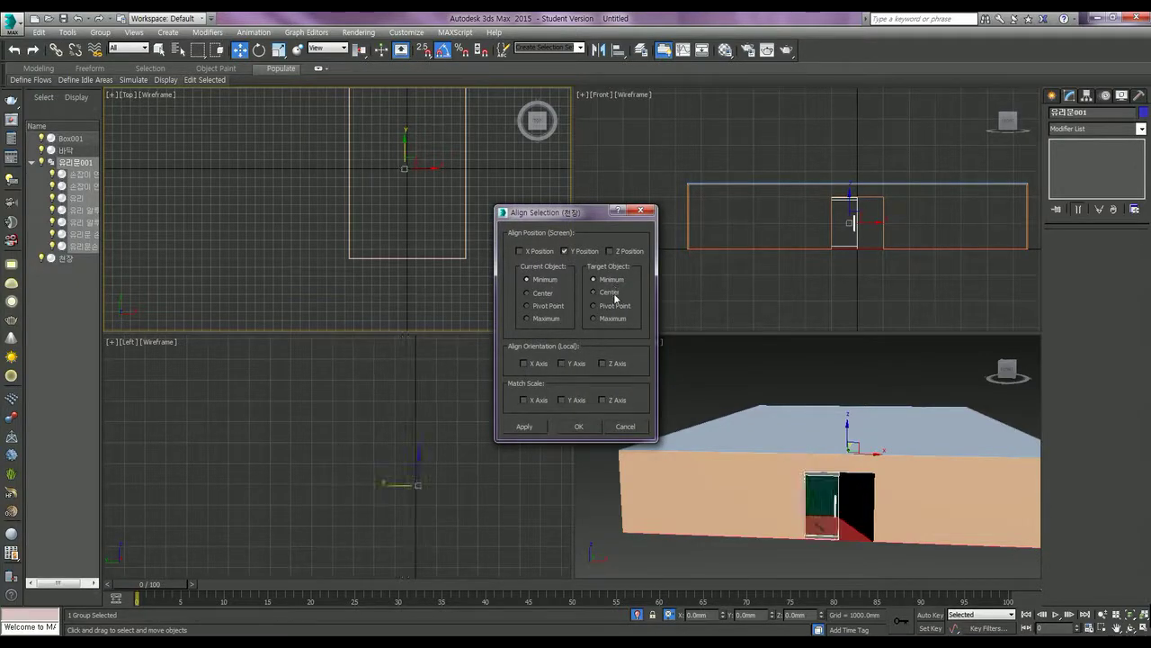
{"action": "left_click", "coordinate": [610, 319]}
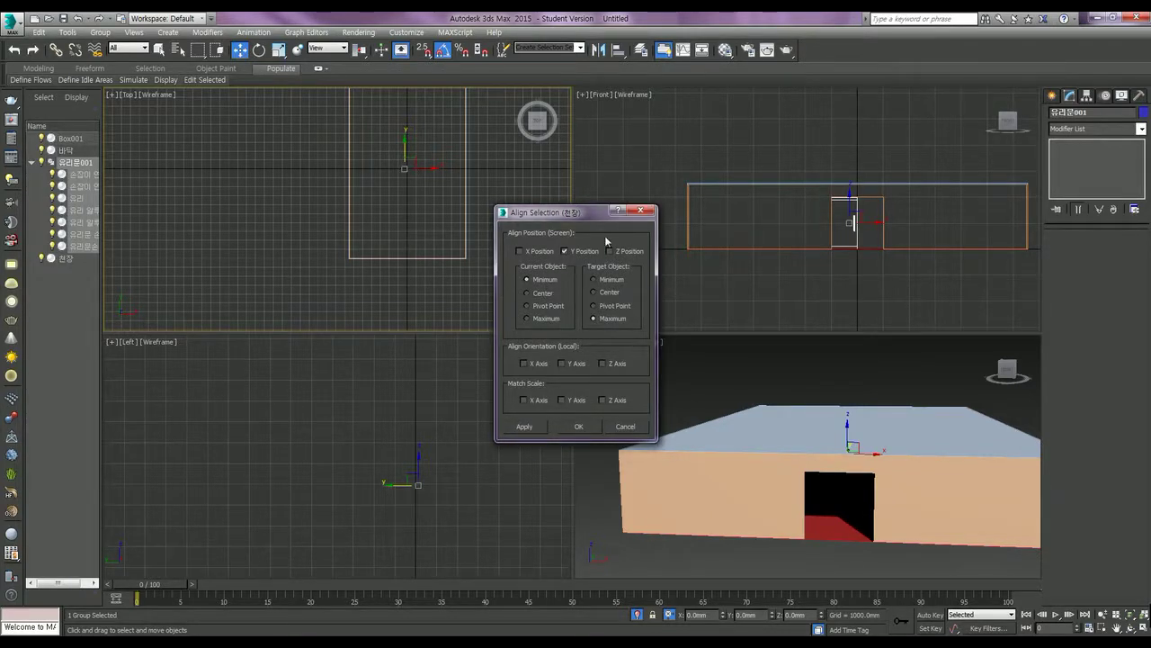
{"action": "left_click", "coordinate": [523, 425]}
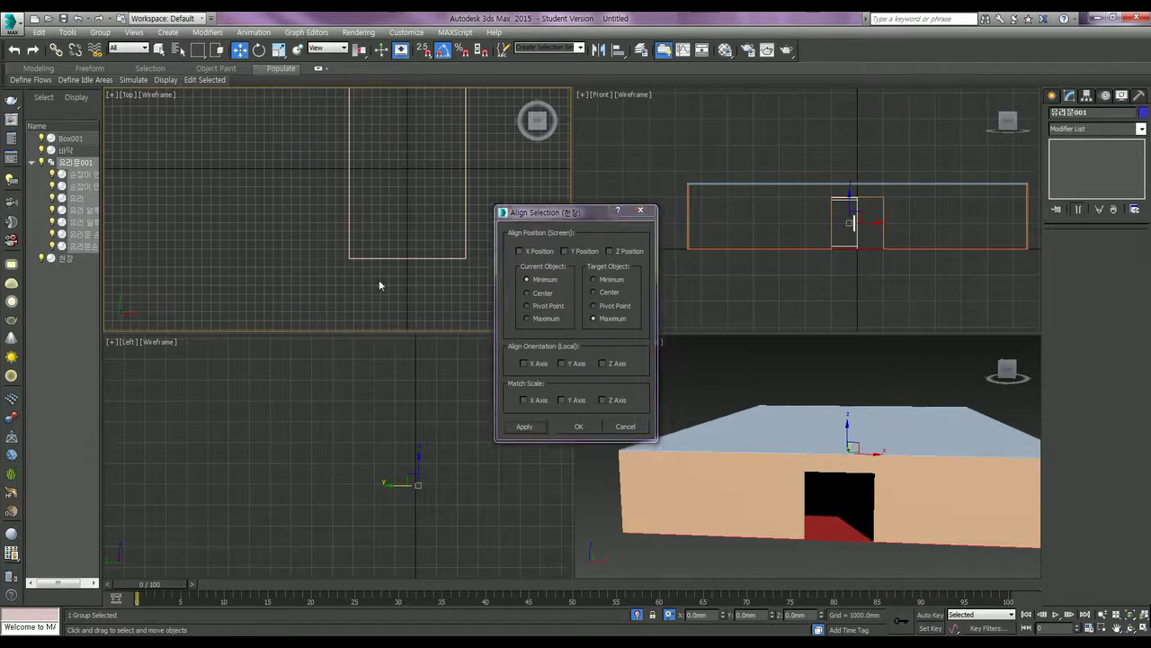
{"action": "left_click", "coordinate": [641, 211]}
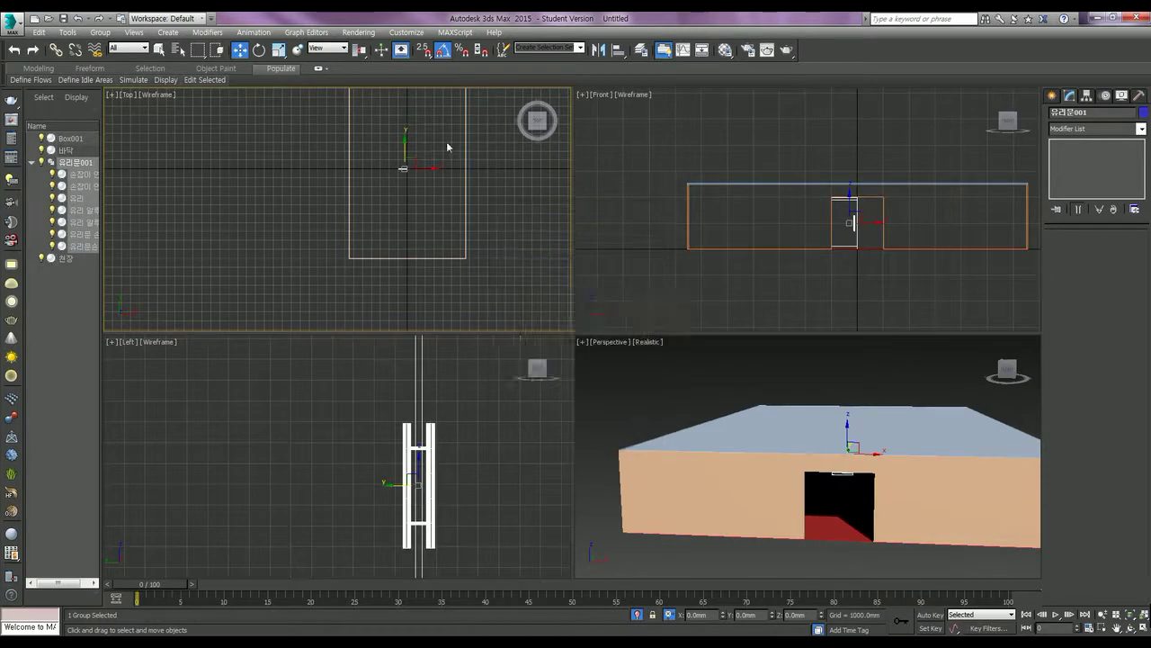
Align the door group along Y again, minimum to minimum with the target.
{"action": "key", "text": "alt+a"}
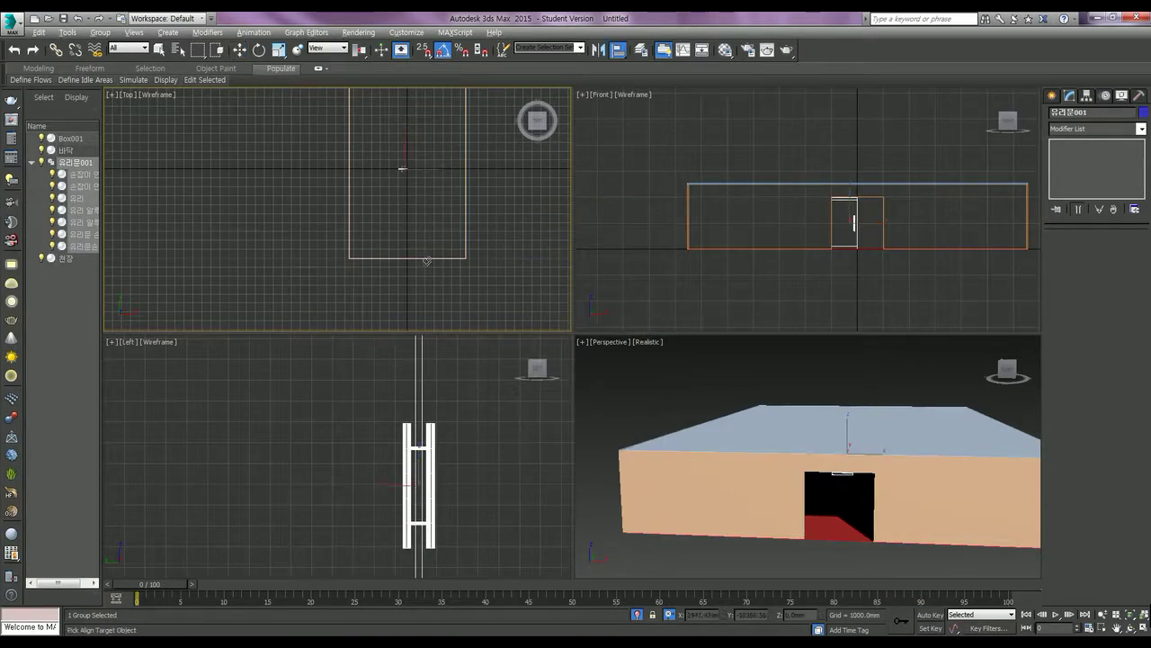
{"action": "left_click", "coordinate": [439, 258]}
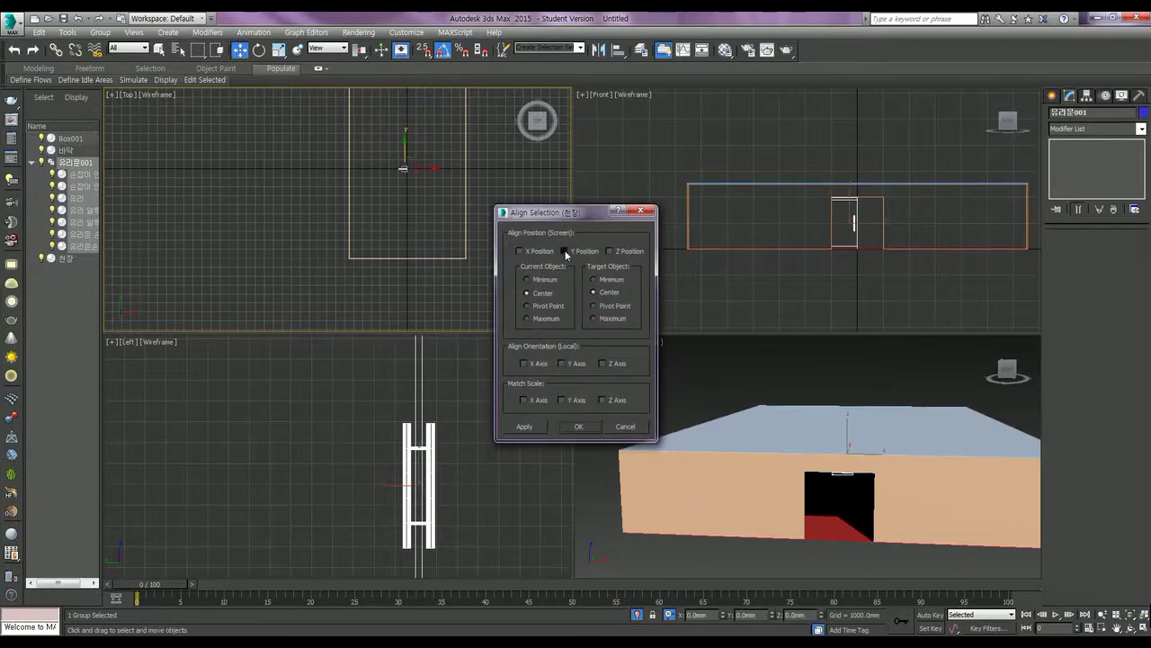
{"action": "left_click", "coordinate": [565, 250]}
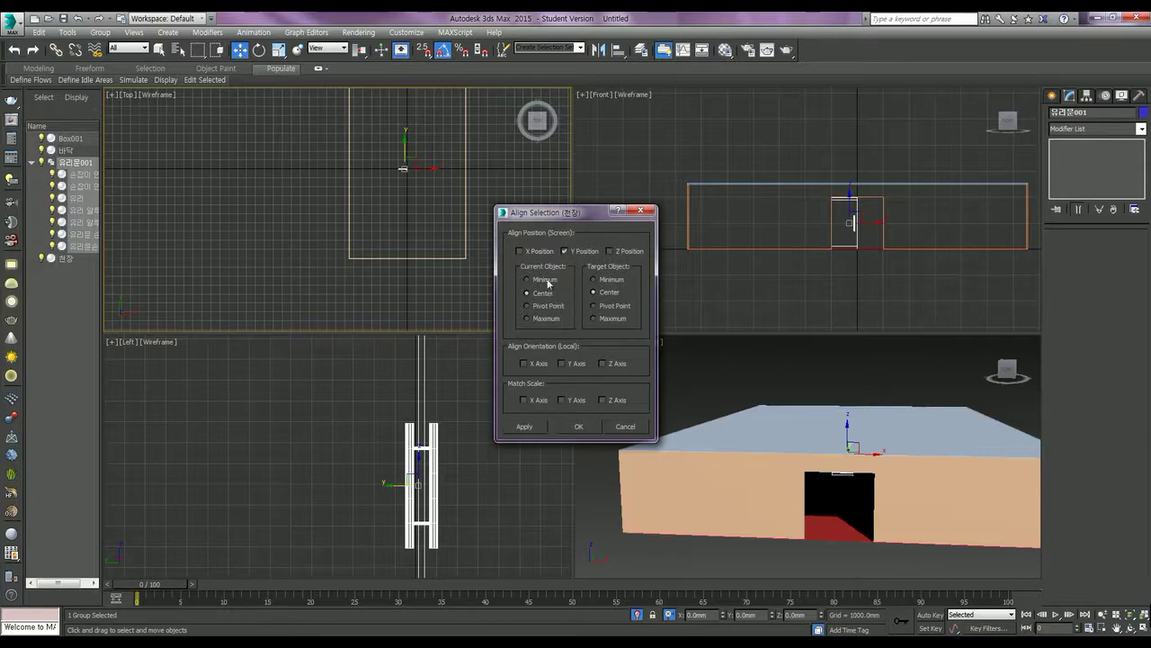
{"action": "left_click", "coordinate": [548, 280]}
{"action": "left_click", "coordinate": [593, 279]}
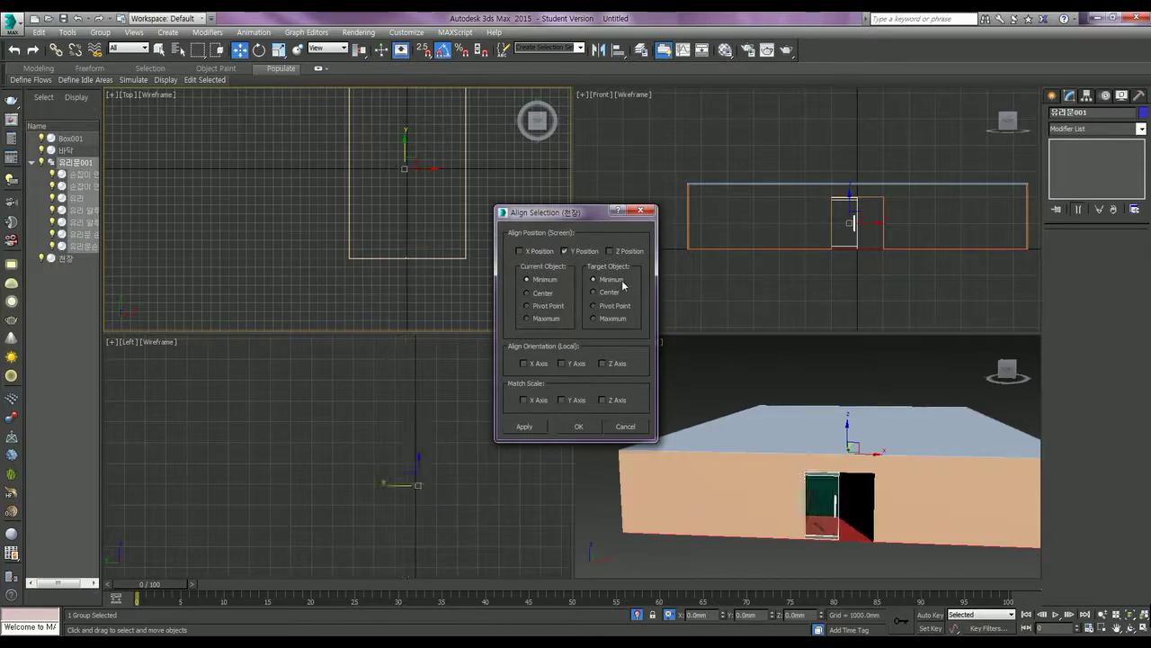
{"action": "left_click", "coordinate": [536, 434]}
{"action": "left_click", "coordinate": [590, 425]}
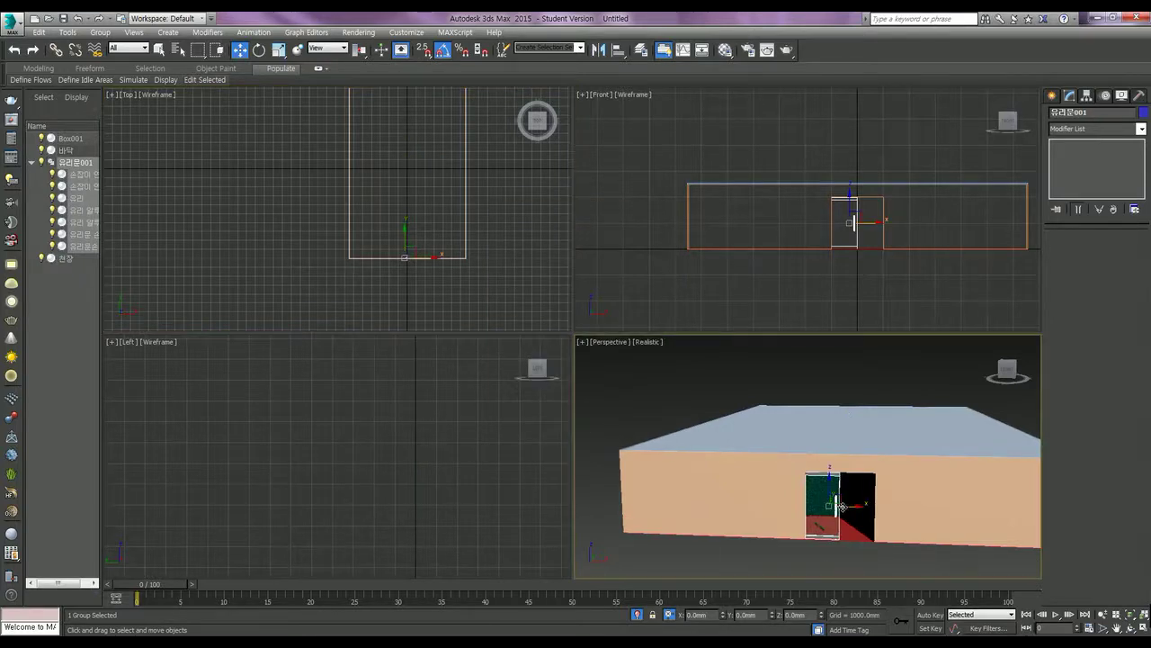
Maximize the Front view, zoom to the frame's top edge, and raise the door 5mm.
{"action": "scroll", "coordinate": [839, 502], "scroll_direction": "up", "scroll_amount": 5}
{"action": "middle_click_drag", "start_coordinate": [857, 251], "coordinate": [858, 251]}
{"action": "scroll", "coordinate": [858, 248], "scroll_direction": "up", "scroll_amount": 3}
{"action": "scroll", "coordinate": [856, 236], "scroll_direction": "up", "scroll_amount": 2}
{"action": "scroll", "coordinate": [853, 233], "scroll_direction": "up", "scroll_amount": 2}
{"action": "scroll", "coordinate": [846, 232], "scroll_direction": "up", "scroll_amount": 2}
{"action": "key", "text": "alt+w"}
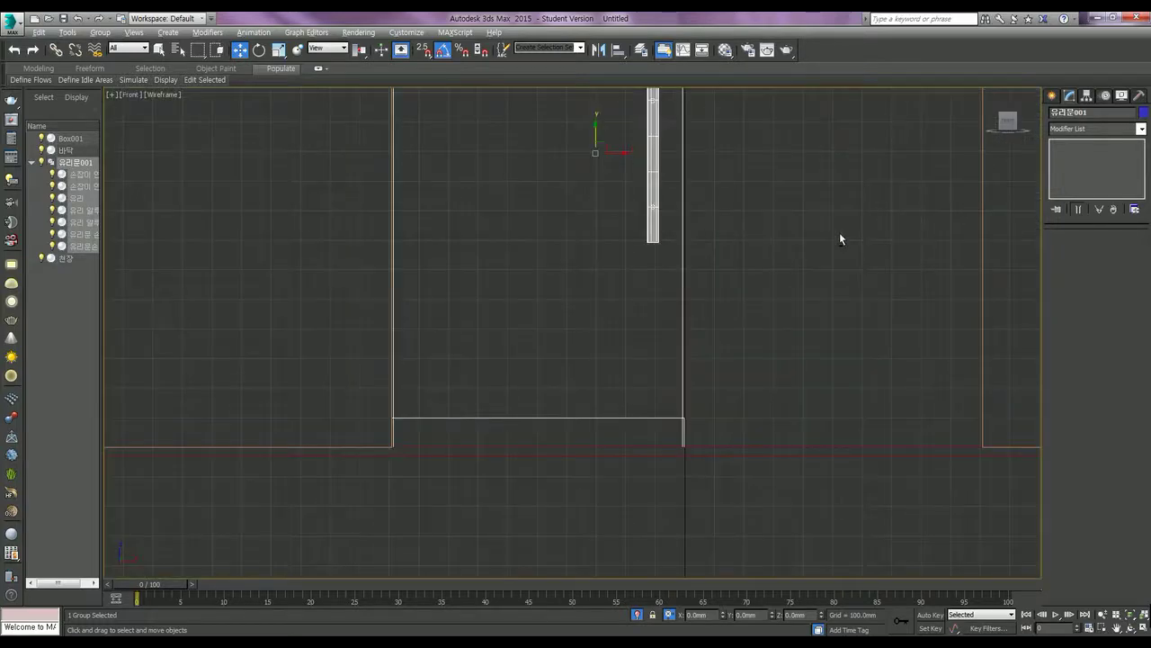
{"action": "scroll", "coordinate": [522, 449], "scroll_direction": "up", "scroll_amount": 2}
{"action": "scroll", "coordinate": [539, 495], "scroll_direction": "up", "scroll_amount": 1}
{"action": "scroll", "coordinate": [531, 495], "scroll_direction": "up", "scroll_amount": 1}
{"action": "scroll", "coordinate": [520, 446], "scroll_direction": "down", "scroll_amount": 1}
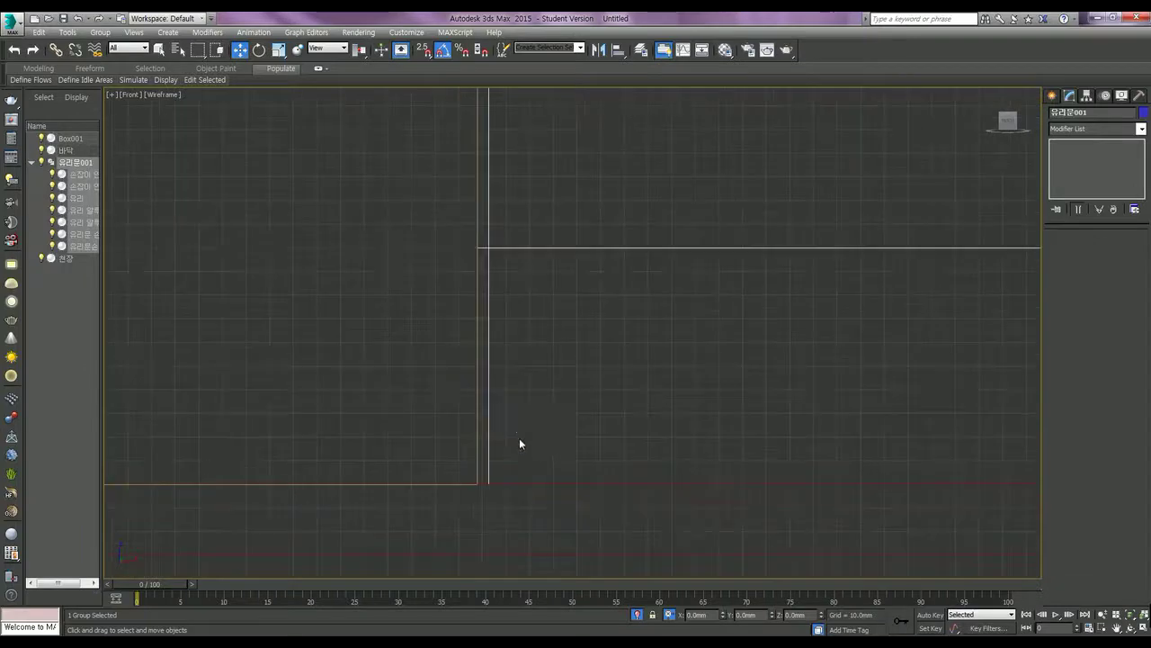
{"action": "scroll", "coordinate": [524, 396], "scroll_direction": "down", "scroll_amount": 2}
{"action": "middle_click_drag", "start_coordinate": [596, 231], "coordinate": [539, 247]}
{"action": "scroll", "coordinate": [550, 283], "scroll_direction": "up", "scroll_amount": 4}
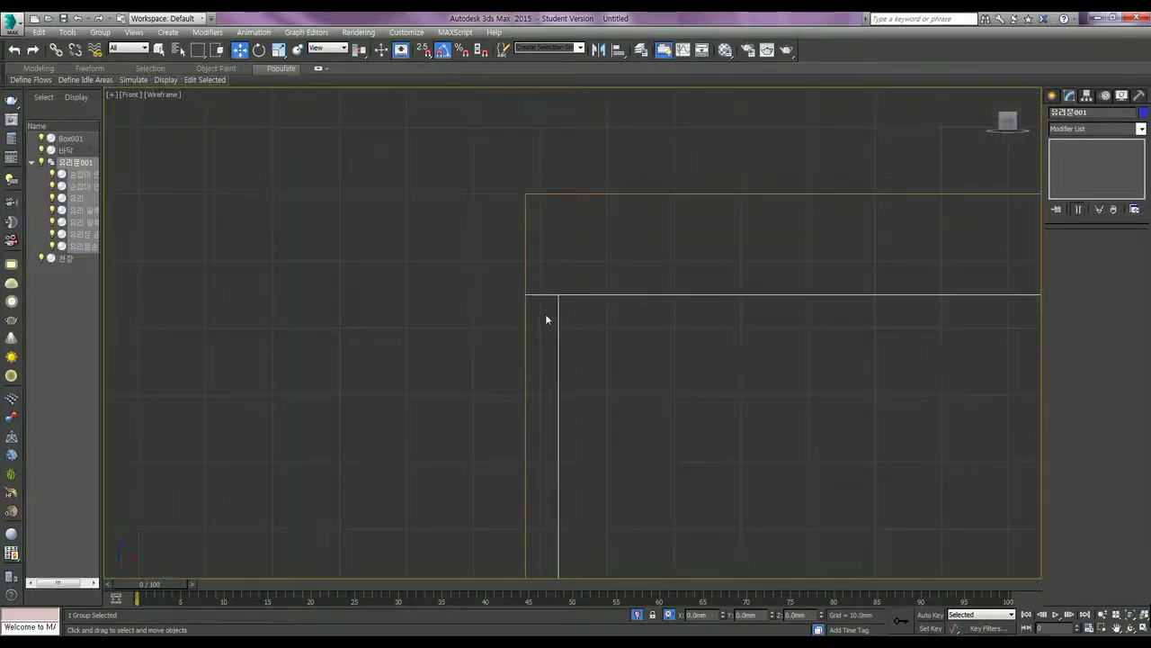
{"action": "scroll", "coordinate": [720, 342], "scroll_direction": "down", "scroll_amount": 2}
{"action": "mouse_move", "coordinate": [801, 383]}
{"action": "middle_mouse_down"}
{"action": "mouse_move", "coordinate": [545, 432]}
{"action": "mouse_move", "coordinate": [758, 453]}
{"action": "mouse_move", "coordinate": [676, 441]}
{"action": "middle_mouse_up"}
{"action": "scroll", "coordinate": [650, 495], "scroll_direction": "up", "scroll_amount": 3}
{"action": "scroll", "coordinate": [646, 313], "scroll_direction": "down", "scroll_amount": 5}
{"action": "mouse_move", "coordinate": [560, 399]}
{"action": "middle_mouse_down"}
{"action": "mouse_move", "coordinate": [599, 372]}
{"action": "mouse_move", "coordinate": [572, 406]}
{"action": "middle_mouse_up"}
{"action": "scroll", "coordinate": [572, 405], "scroll_direction": "up", "scroll_amount": 3}
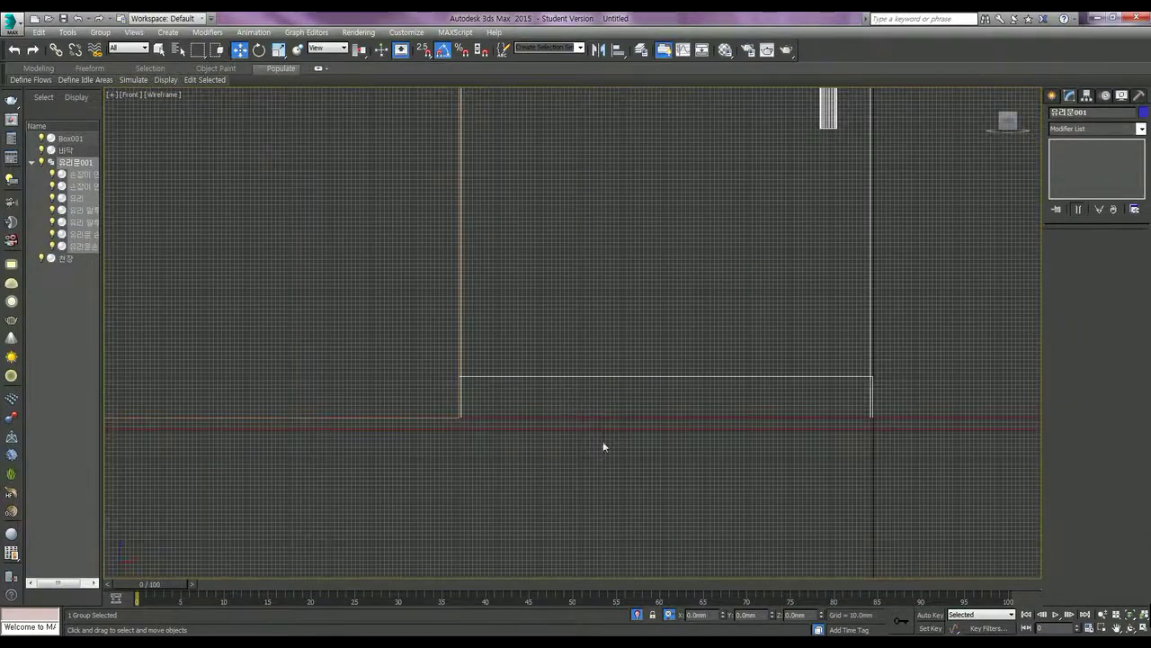
{"action": "double_click", "coordinate": [746, 615]}
{"action": "type", "text": "5"}
{"action": "key", "text": "Return"}
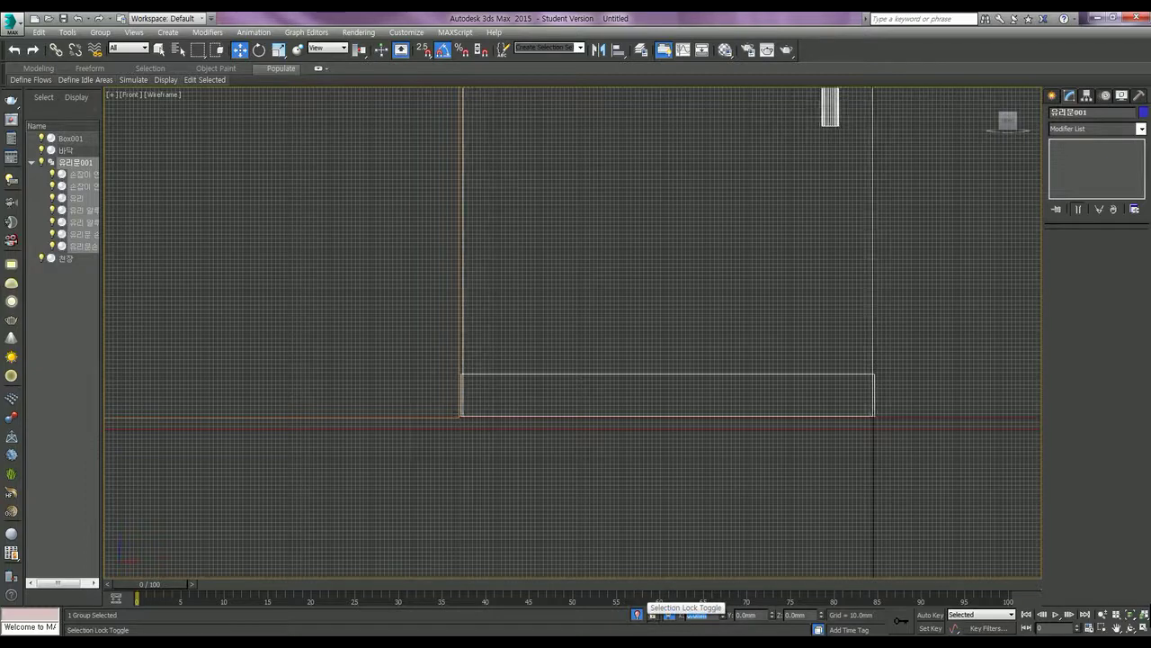
Centre the door frame in view and try dragging a copy right, then cancel it.
{"action": "scroll", "coordinate": [540, 387], "scroll_direction": "up", "scroll_amount": 5}
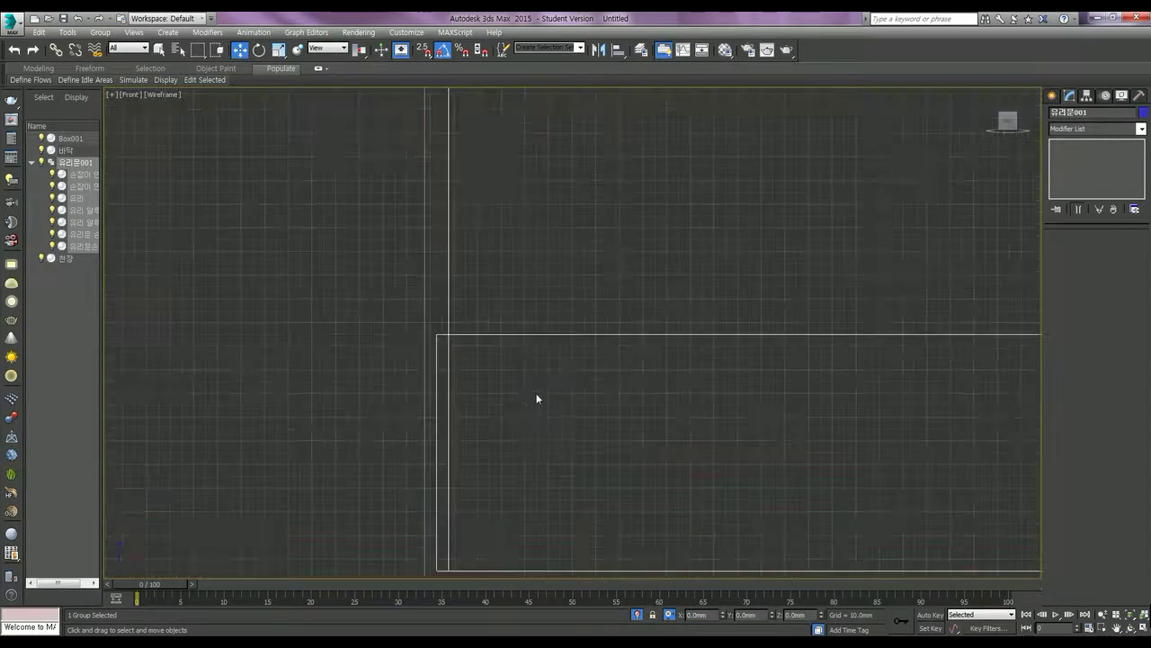
{"action": "scroll", "coordinate": [531, 306], "scroll_direction": "down", "scroll_amount": 3}
{"action": "scroll", "coordinate": [539, 319], "scroll_direction": "down", "scroll_amount": 2}
{"action": "mouse_move", "coordinate": [642, 314]}
{"action": "middle_mouse_down"}
{"action": "mouse_move", "coordinate": [633, 354]}
{"action": "mouse_move", "coordinate": [586, 379]}
{"action": "mouse_move", "coordinate": [569, 334]}
{"action": "middle_mouse_up"}
{"action": "scroll", "coordinate": [531, 287], "scroll_direction": "up", "scroll_amount": 3}
{"action": "scroll", "coordinate": [450, 239], "scroll_direction": "up", "scroll_amount": 2}
{"action": "scroll", "coordinate": [426, 233], "scroll_direction": "down", "scroll_amount": 3}
{"action": "scroll", "coordinate": [656, 314], "scroll_direction": "down", "scroll_amount": 2}
{"action": "mouse_move", "coordinate": [770, 349]}
{"action": "middle_mouse_down"}
{"action": "mouse_move", "coordinate": [747, 372]}
{"action": "mouse_move", "coordinate": [668, 353]}
{"action": "mouse_move", "coordinate": [640, 322]}
{"action": "middle_mouse_up"}
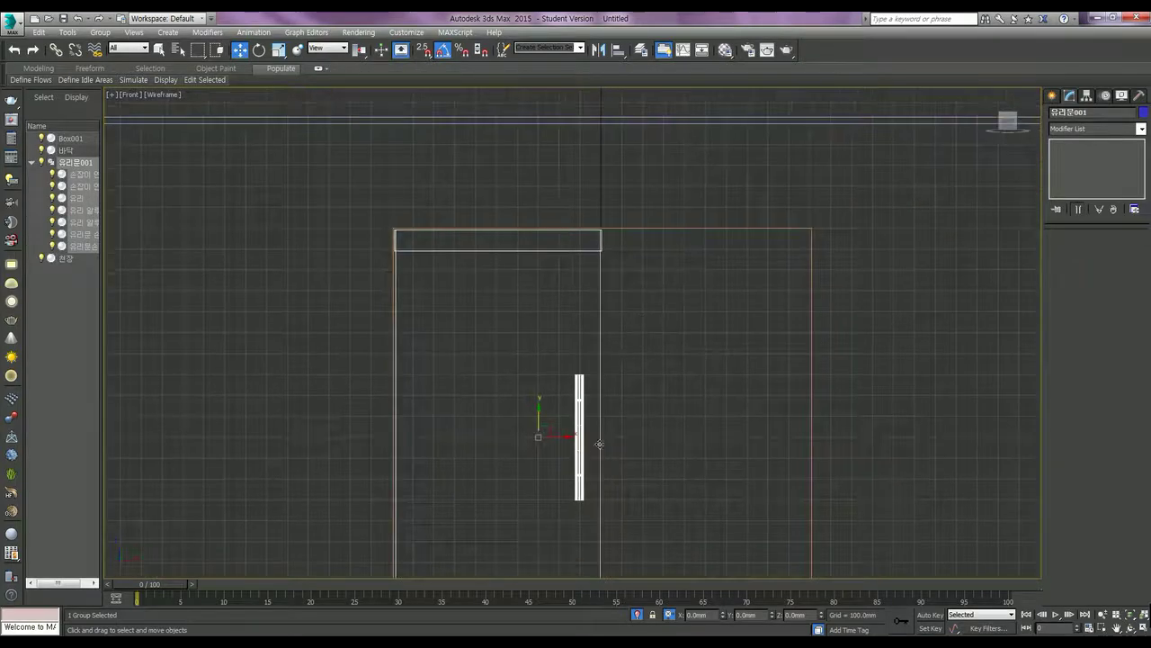
{"action": "left_click_drag", "start_coordinate": [565, 444], "coordinate": [755, 459], "text": "shift"}
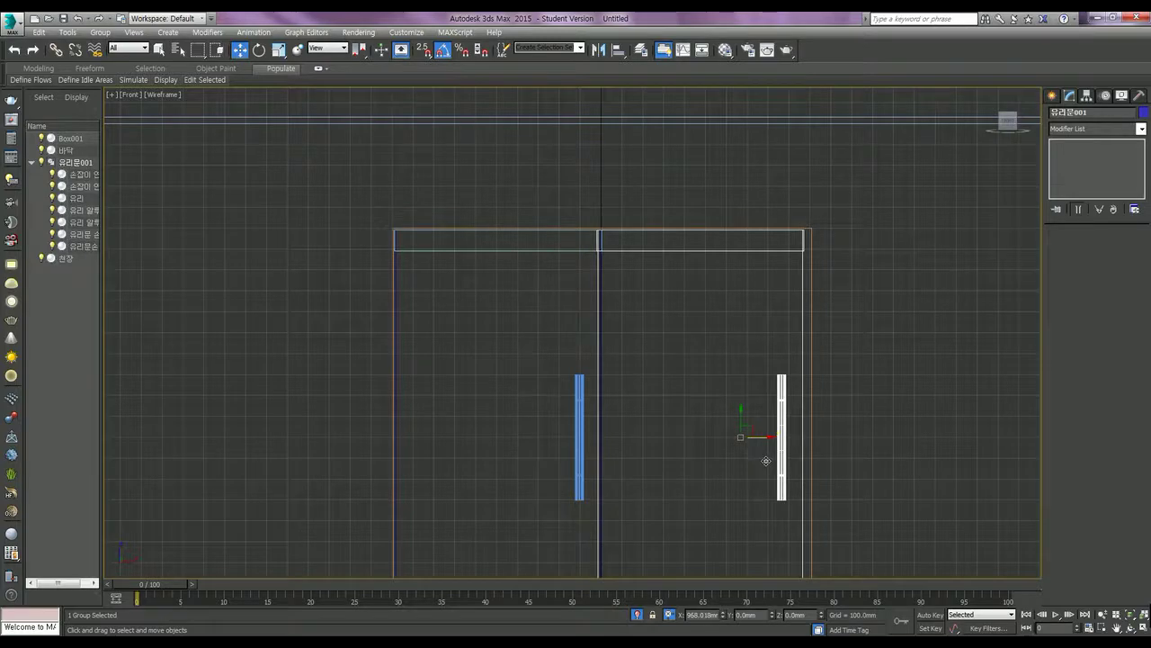
{"action": "left_click_drag", "start_coordinate": [755, 459], "coordinate": [767, 460], "text": "shift"}
{"action": "left_click", "coordinate": [624, 381]}
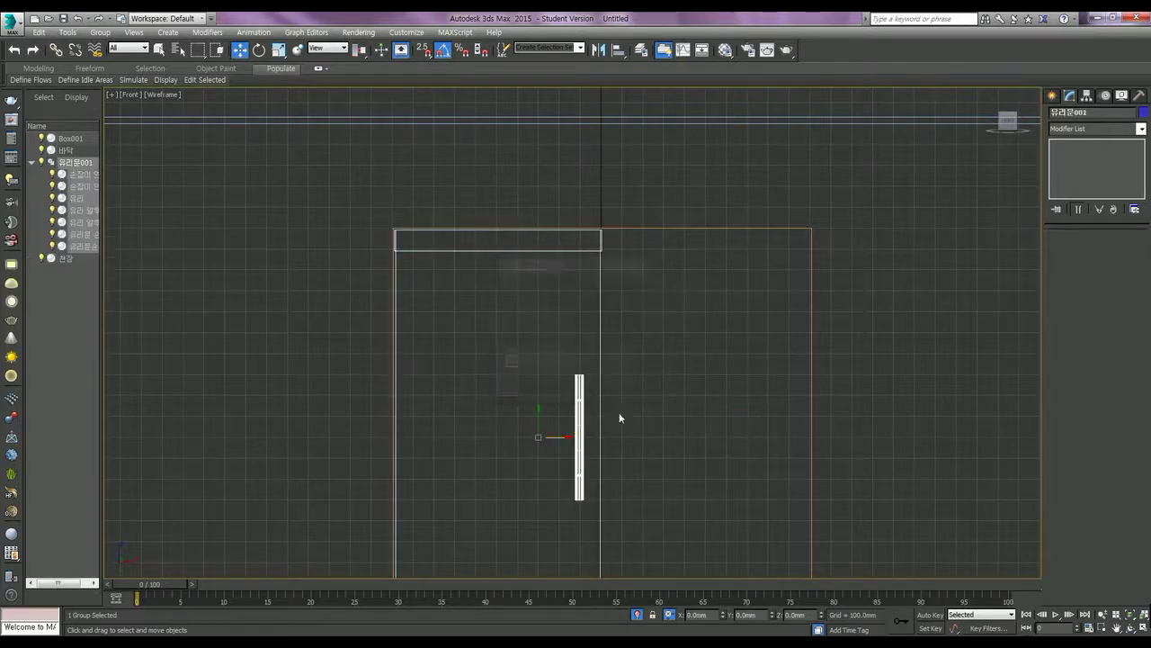
Mirror the door group as an instance and snap its corner onto the frame corner.
{"action": "left_click", "coordinate": [601, 51]}
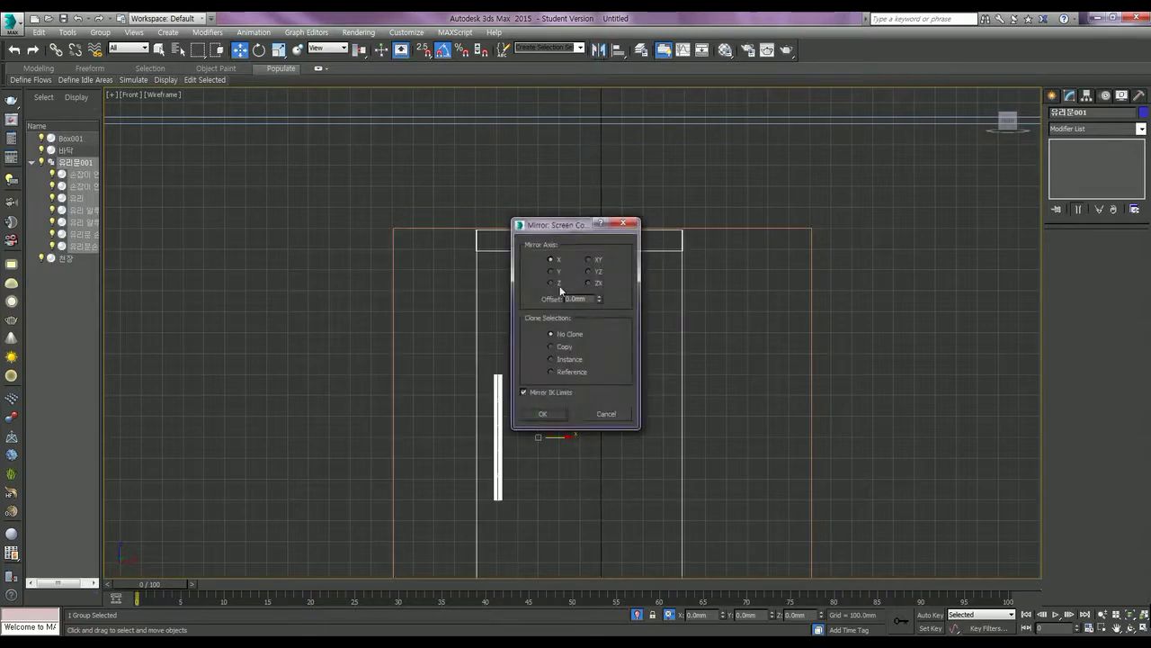
{"action": "left_click", "coordinate": [569, 358]}
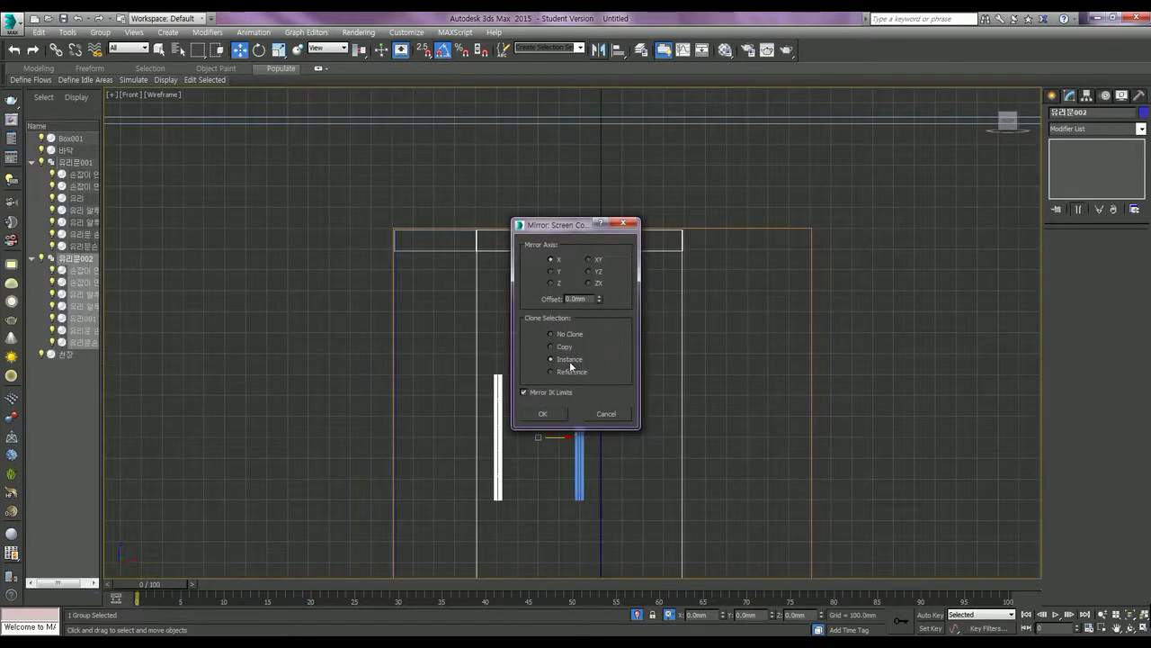
{"action": "left_click", "coordinate": [556, 416]}
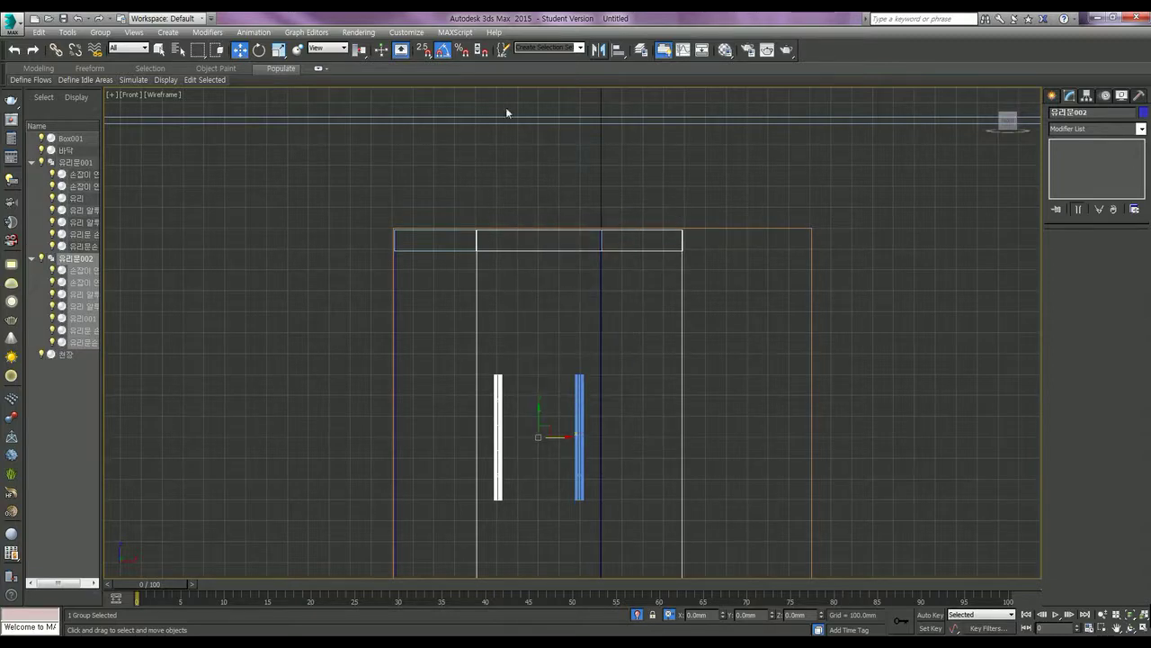
{"action": "left_click", "coordinate": [424, 51]}
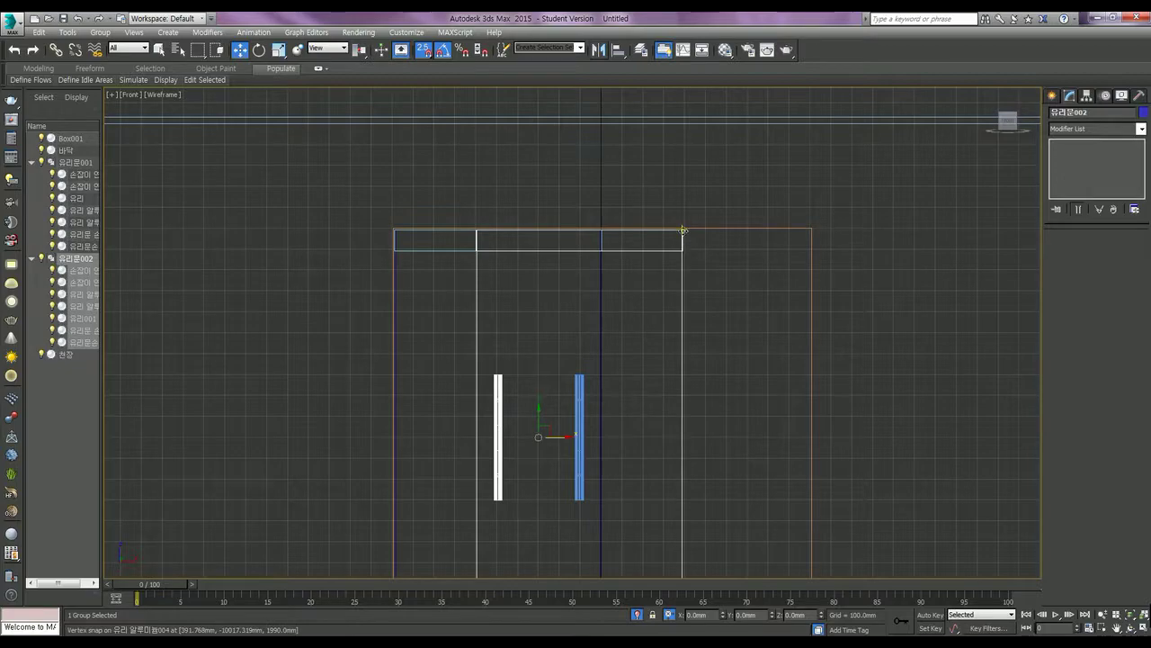
{"action": "left_click_drag", "start_coordinate": [683, 230], "coordinate": [819, 240]}
{"action": "left_click", "coordinate": [828, 266]}
Nudge 유리문002 with a relative X offset of 5 to close the gap.
{"action": "scroll", "coordinate": [827, 261], "scroll_direction": "up", "scroll_amount": 3}
{"action": "scroll", "coordinate": [818, 240], "scroll_direction": "up", "scroll_amount": 2}
{"action": "scroll", "coordinate": [736, 206], "scroll_direction": "up", "scroll_amount": 2}
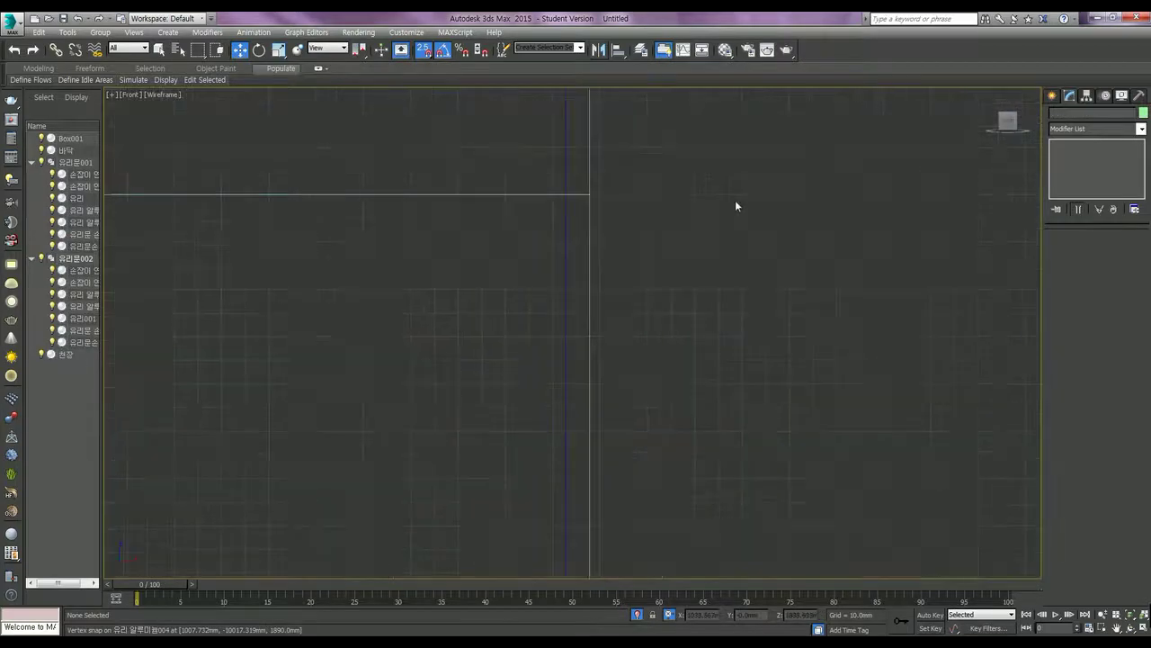
{"action": "left_click", "coordinate": [567, 196]}
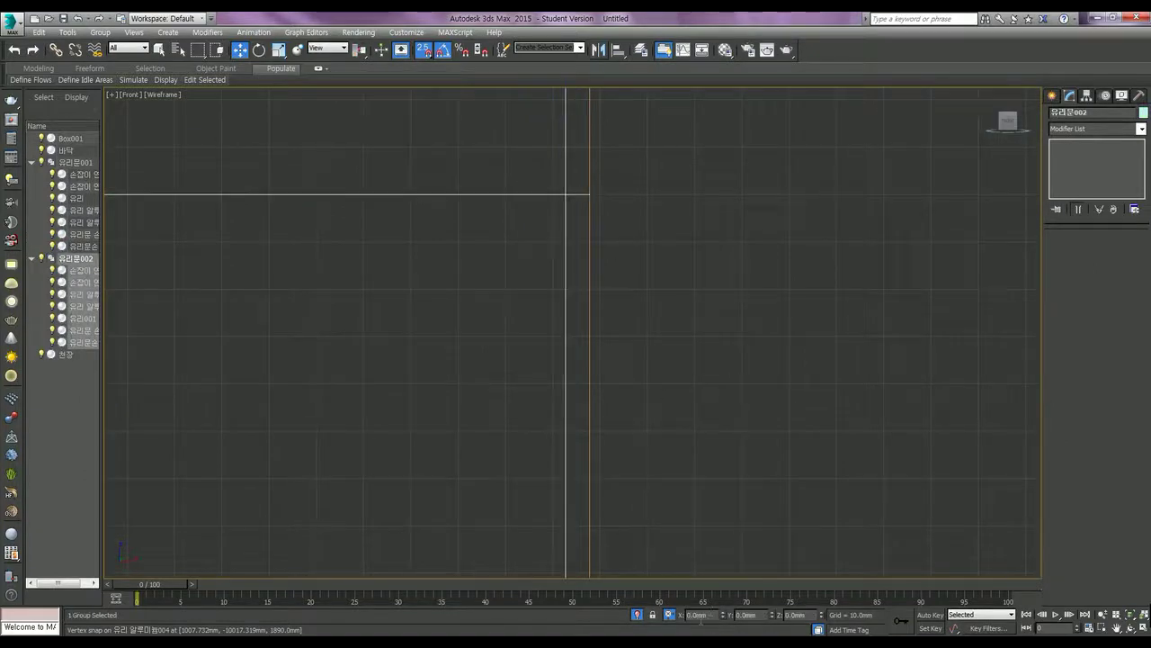
{"action": "left_click", "coordinate": [668, 614]}
{"action": "type", "text": "5"}
{"action": "key", "text": "Return"}
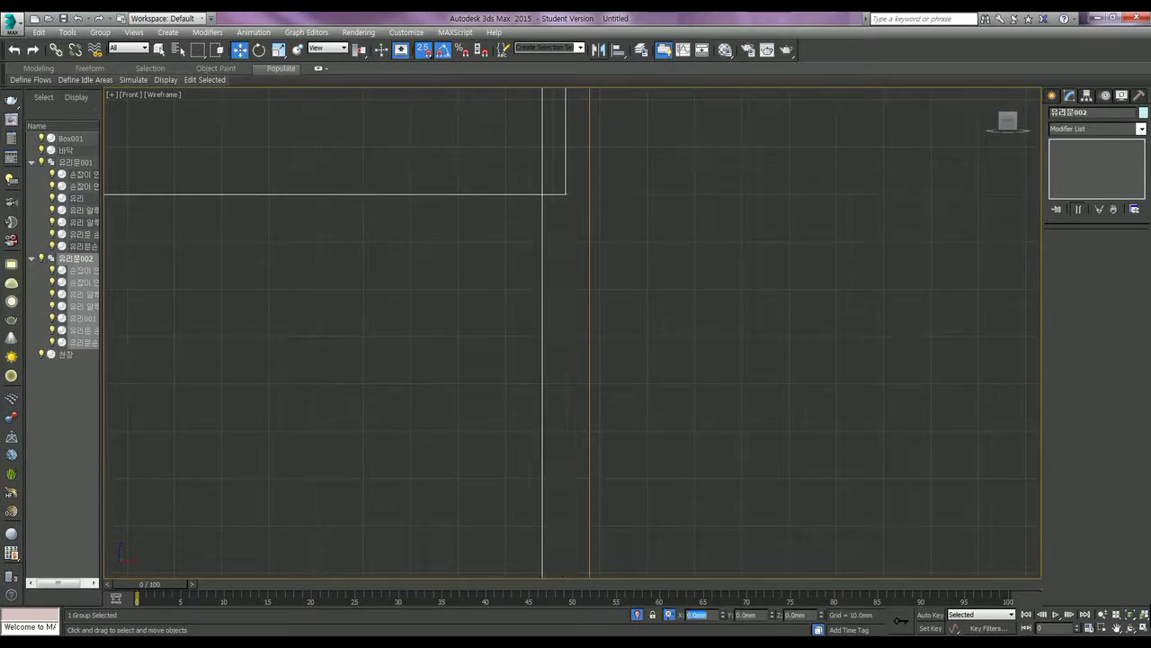
Crossing-select both glass door groups, 유리문001 and 유리문002.
{"action": "scroll", "coordinate": [552, 285], "scroll_direction": "down", "scroll_amount": 3}
{"action": "mouse_move", "coordinate": [662, 250]}
{"action": "middle_mouse_down"}
{"action": "mouse_move", "coordinate": [717, 486]}
{"action": "mouse_move", "coordinate": [689, 476]}
{"action": "mouse_move", "coordinate": [699, 308]}
{"action": "mouse_move", "coordinate": [722, 231]}
{"action": "middle_mouse_up"}
{"action": "scroll", "coordinate": [687, 437], "scroll_direction": "up", "scroll_amount": 3}
{"action": "scroll", "coordinate": [692, 383], "scroll_direction": "up", "scroll_amount": 2}
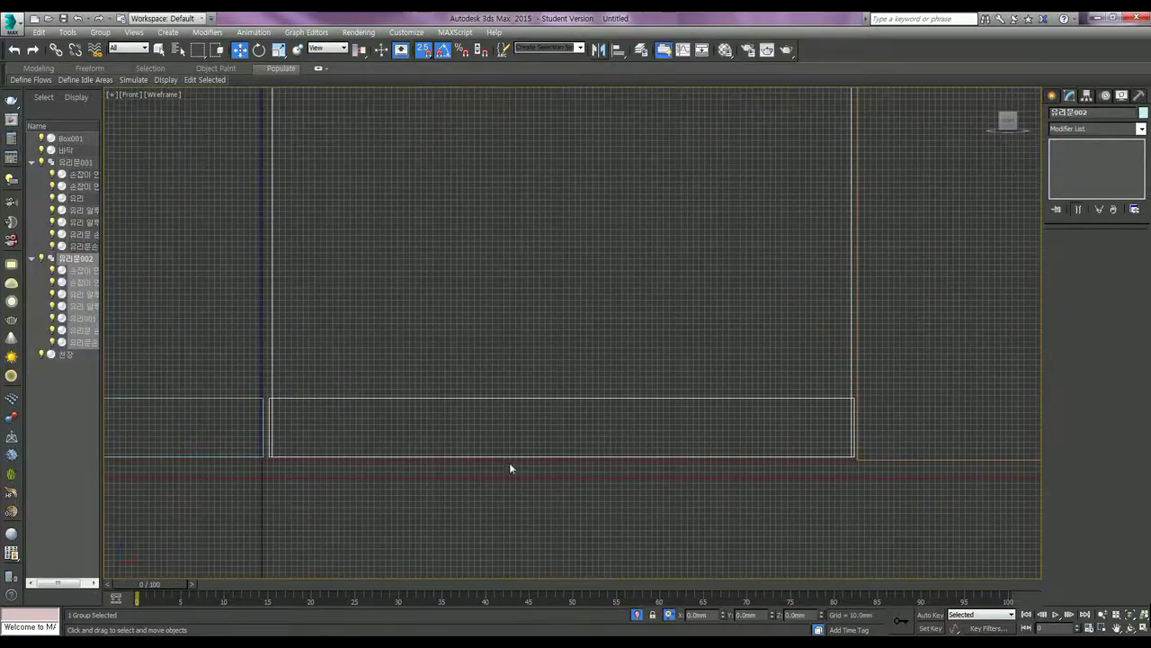
{"action": "scroll", "coordinate": [500, 457], "scroll_direction": "up", "scroll_amount": 2}
{"action": "middle_click_drag", "start_coordinate": [660, 424], "coordinate": [692, 449]}
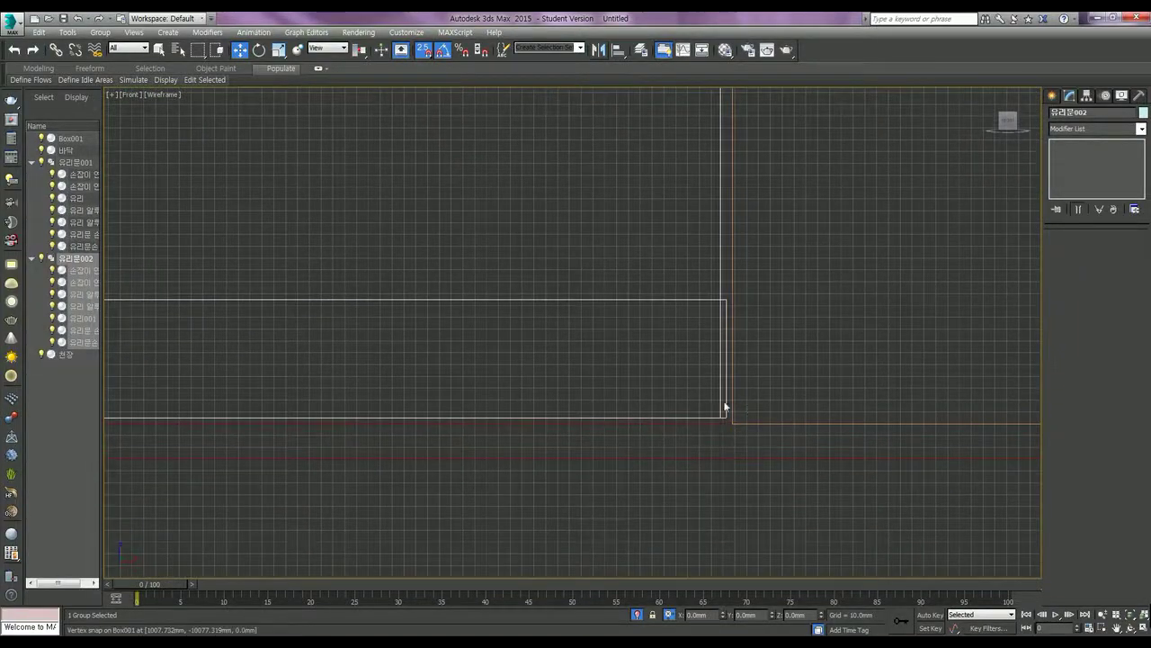
{"action": "scroll", "coordinate": [746, 398], "scroll_direction": "up", "scroll_amount": 3}
{"action": "scroll", "coordinate": [596, 414], "scroll_direction": "down", "scroll_amount": 3}
{"action": "scroll", "coordinate": [602, 387], "scroll_direction": "down", "scroll_amount": 3}
{"action": "scroll", "coordinate": [604, 360], "scroll_direction": "up", "scroll_amount": 2}
{"action": "scroll", "coordinate": [606, 349], "scroll_direction": "up", "scroll_amount": 3}
{"action": "scroll", "coordinate": [485, 248], "scroll_direction": "up", "scroll_amount": 3}
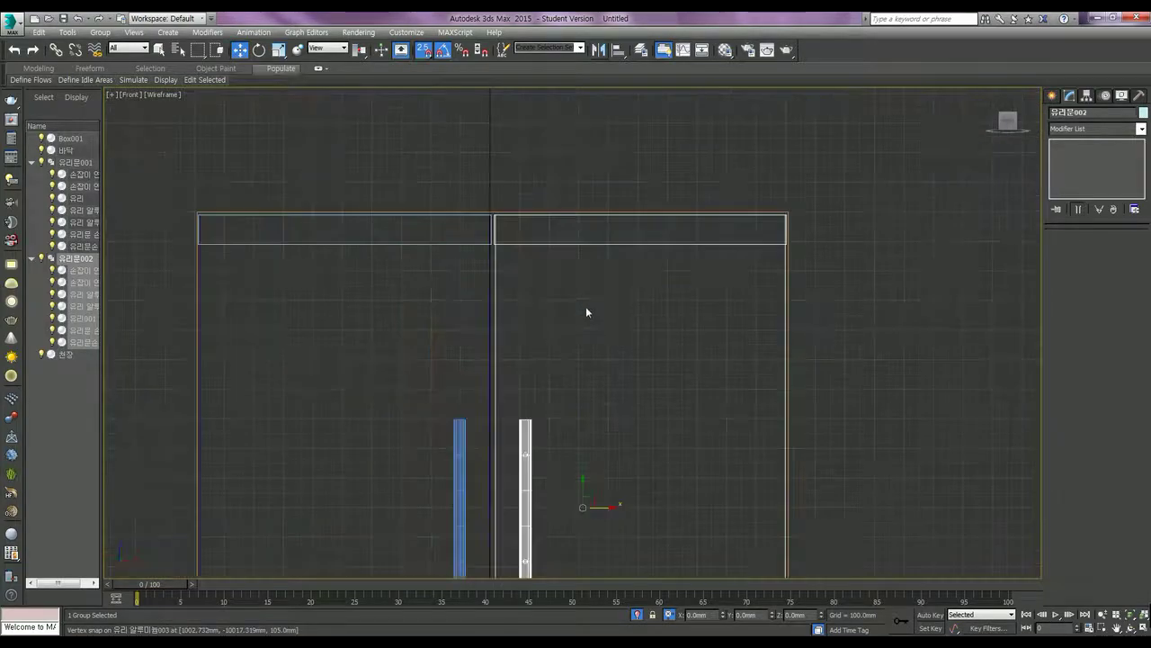
{"action": "left_click", "coordinate": [584, 330]}
{"action": "left_click_drag", "start_coordinate": [631, 361], "coordinate": [394, 509]}
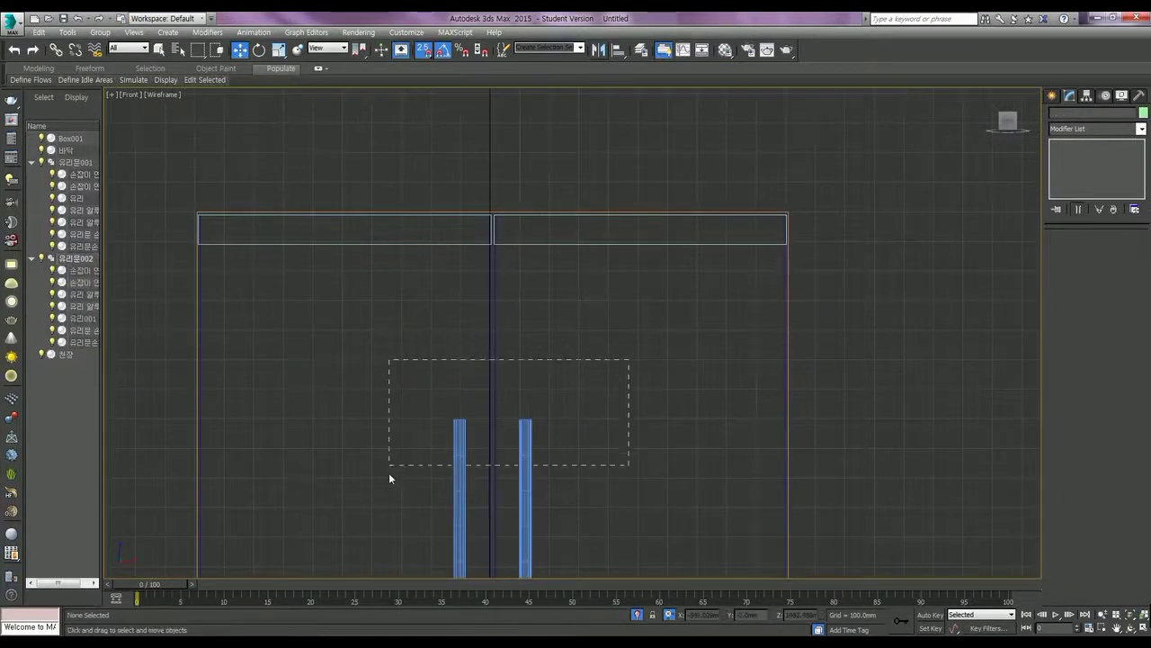
Open both door groups, select their parts, and close the groups again.
{"action": "left_click", "coordinate": [100, 32]}
{"action": "left_click", "coordinate": [114, 79]}
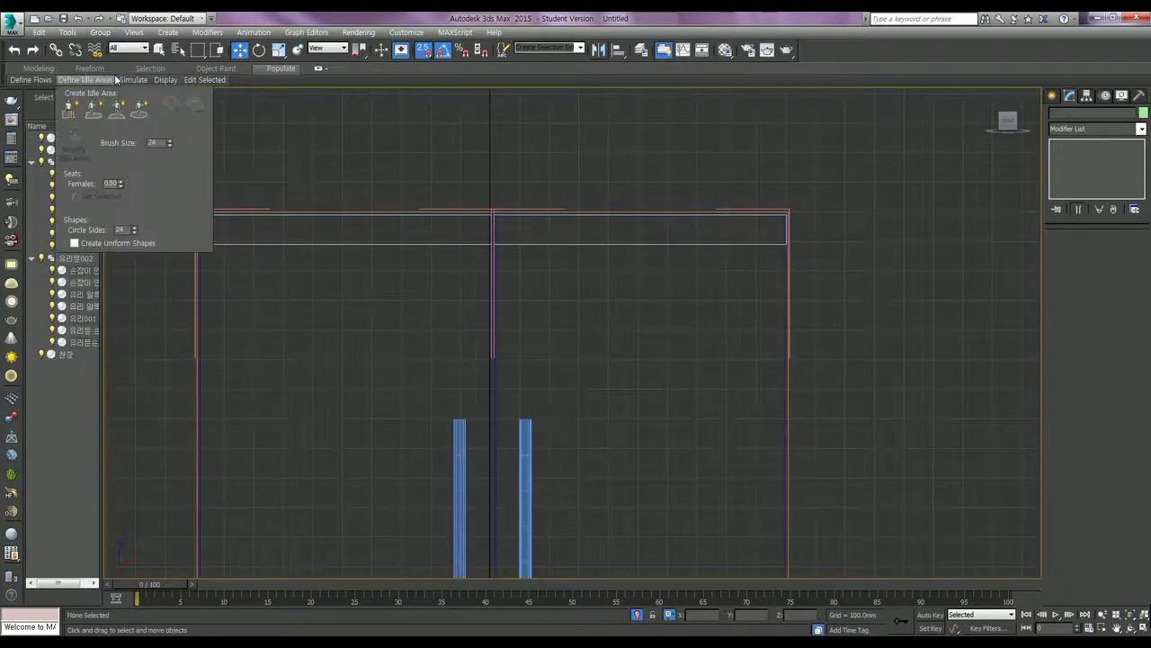
{"action": "left_click_drag", "start_coordinate": [538, 286], "coordinate": [465, 295]}
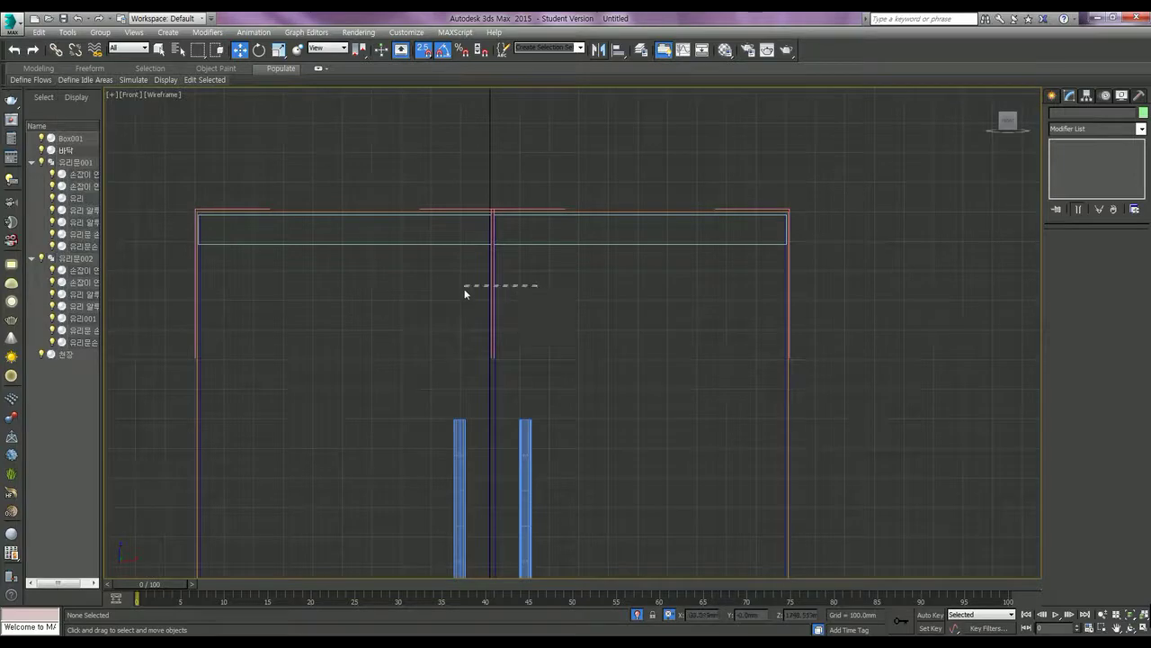
{"action": "left_click", "coordinate": [100, 32]}
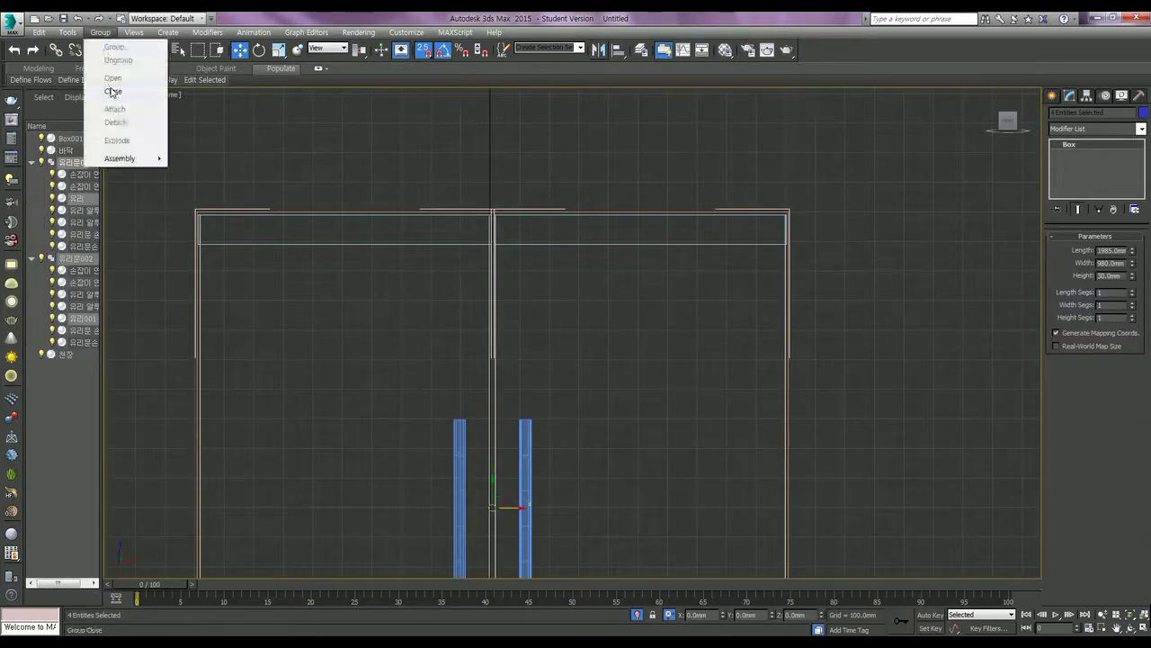
{"action": "left_click", "coordinate": [113, 92]}
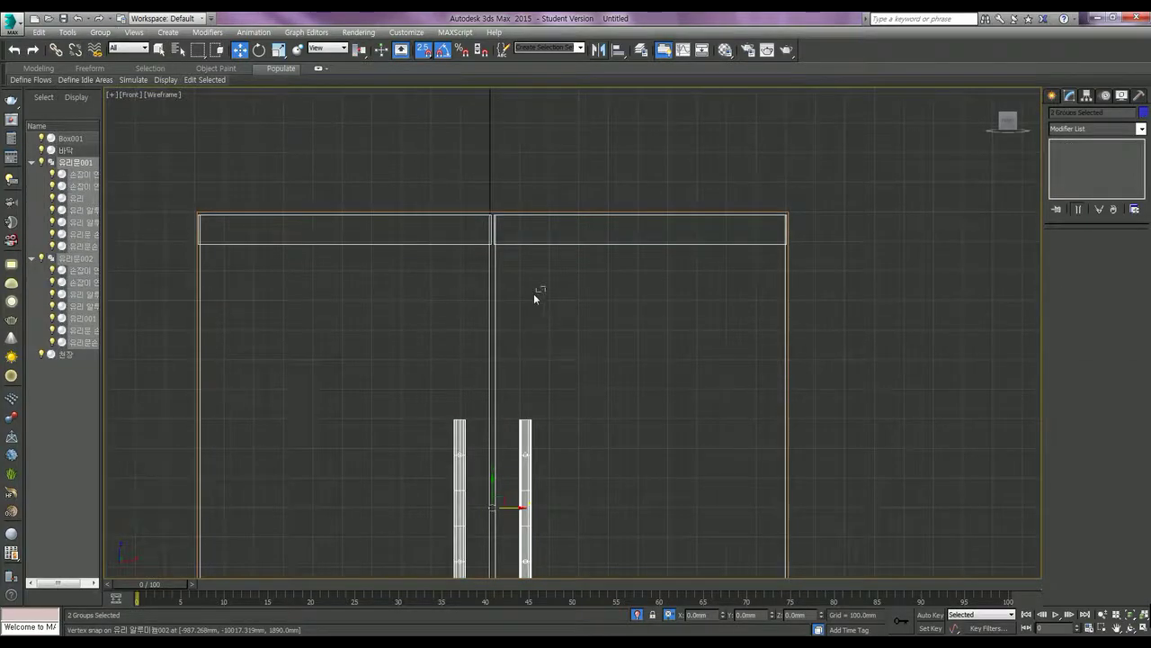
Group both glass doors into a new group named 앞문.
{"action": "left_click", "coordinate": [100, 31]}
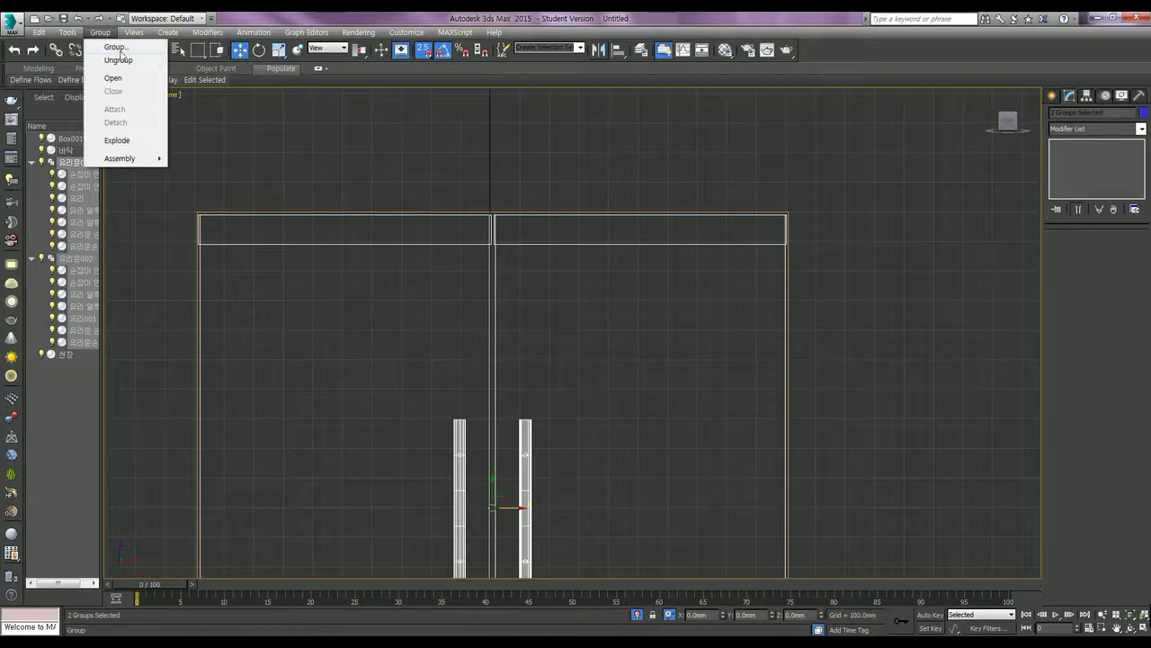
{"action": "left_click", "coordinate": [122, 49]}
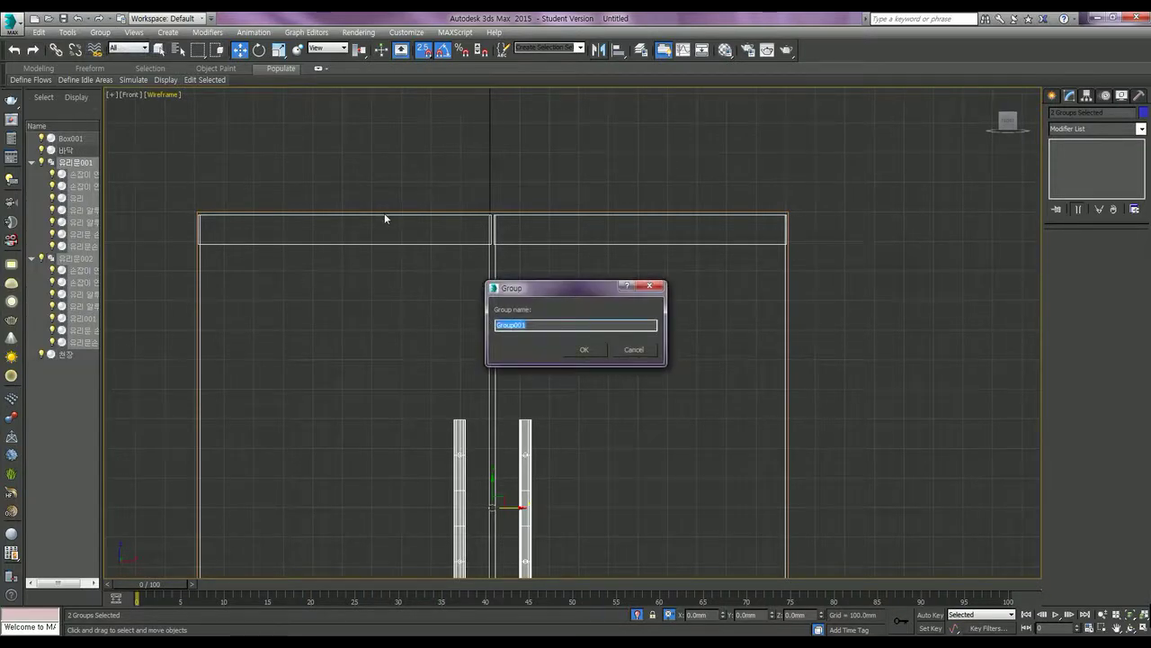
{"action": "type", "text": "dkv;"}
{"action": "type", "text": "문"}
{"action": "key", "text": "Return"}
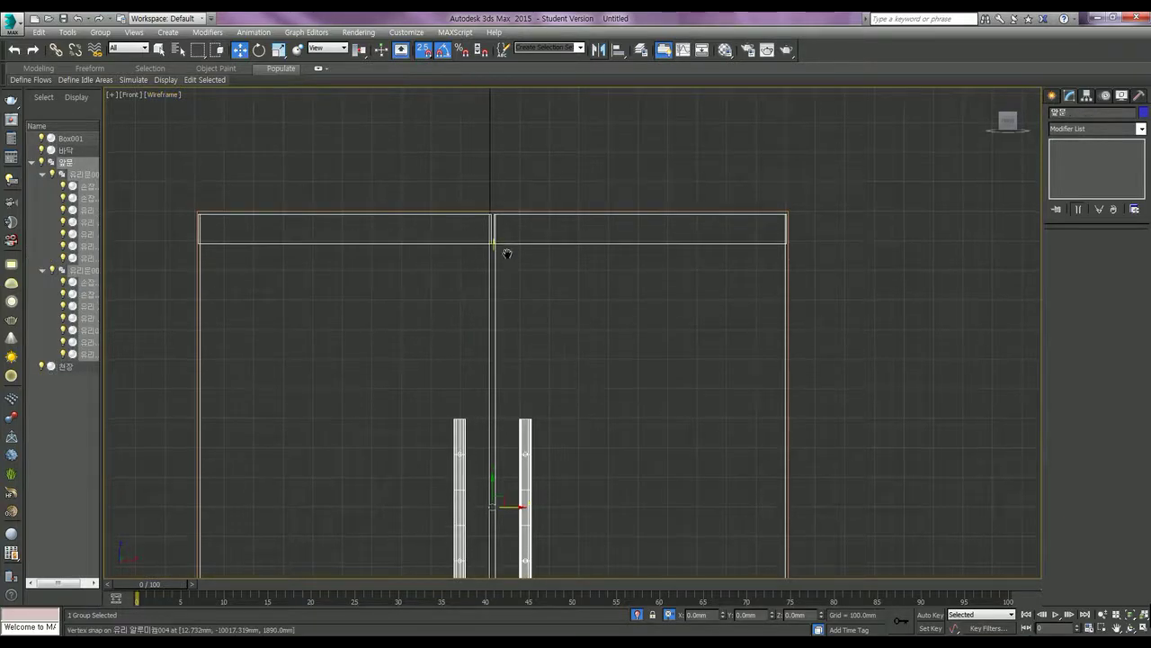
In four-view layout, Shift-drag 앞문 along Y into an instance named 뒷문.
{"action": "scroll", "coordinate": [507, 253], "scroll_direction": "down", "scroll_amount": 5}
{"action": "key", "text": "alt+w"}
{"action": "middle_click_drag", "start_coordinate": [406, 224], "coordinate": [391, 280]}
{"action": "left_click_drag", "start_coordinate": [390, 280], "coordinate": [385, 141]}
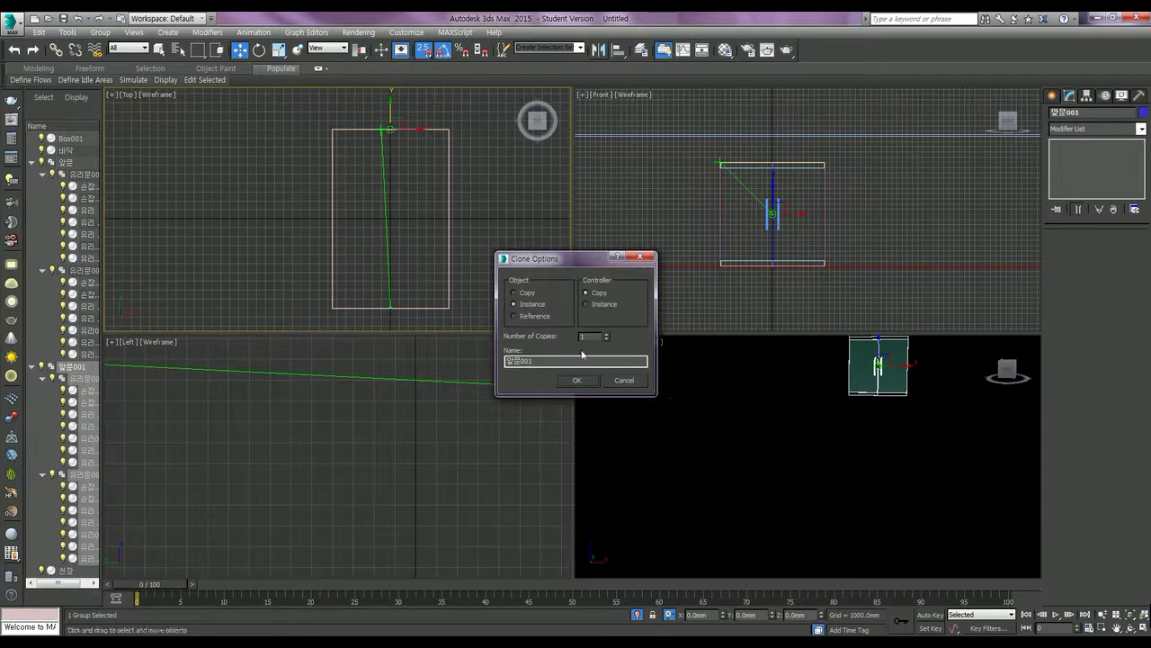
{"action": "key", "text": "ctrl+a"}
{"action": "type", "text": "뒷문"}
{"action": "key", "text": "Return"}
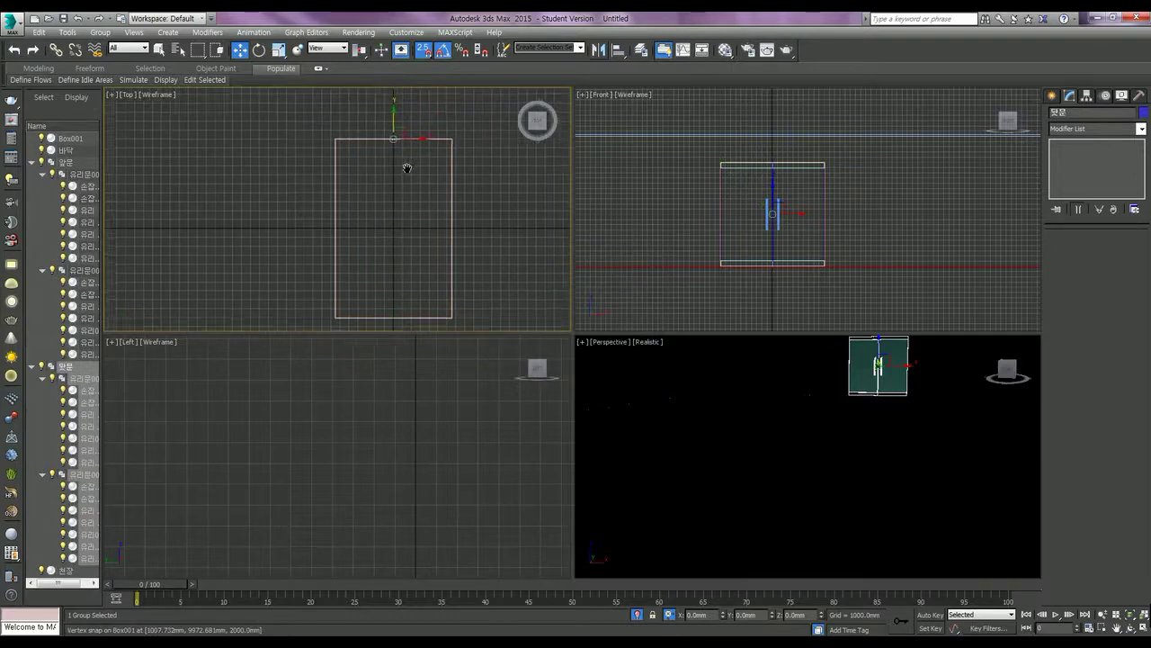
Snap the 뒷문 copy's corner onto the wall vertex in the Top view.
{"action": "scroll", "coordinate": [384, 144], "scroll_direction": "up", "scroll_amount": 5}
{"action": "middle_click_drag", "start_coordinate": [373, 216], "coordinate": [375, 272]}
{"action": "scroll", "coordinate": [375, 272], "scroll_direction": "up", "scroll_amount": 1}
{"action": "scroll", "coordinate": [378, 270], "scroll_direction": "up", "scroll_amount": 1}
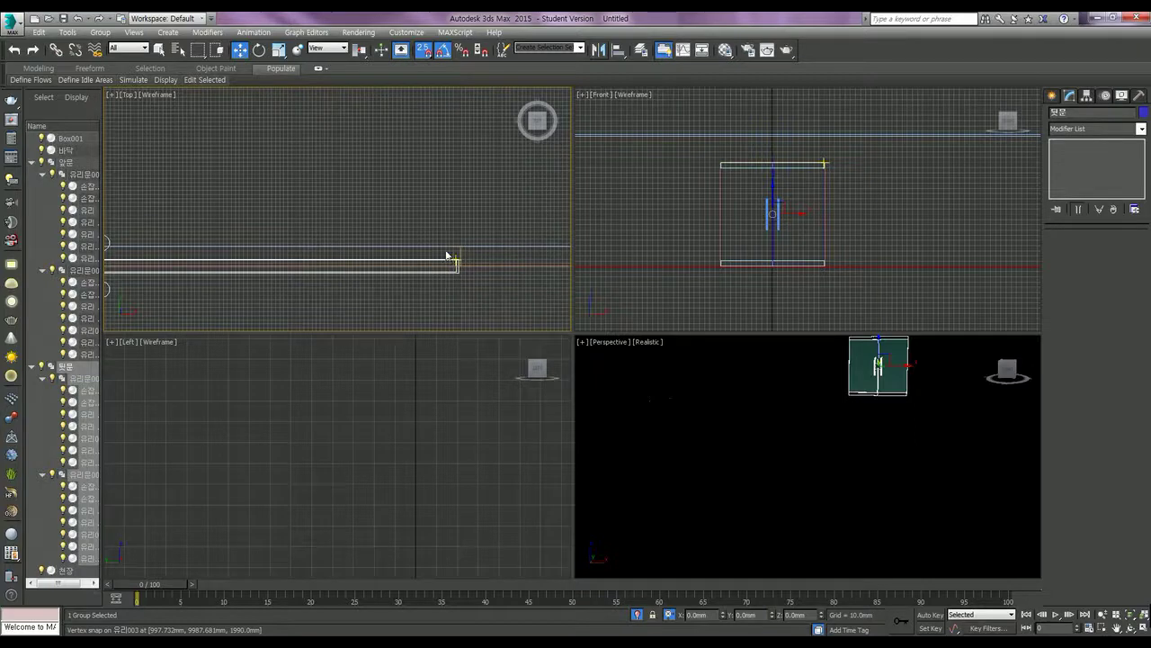
{"action": "scroll", "coordinate": [456, 258], "scroll_direction": "up", "scroll_amount": 1}
{"action": "scroll", "coordinate": [456, 258], "scroll_direction": "up", "scroll_amount": 1}
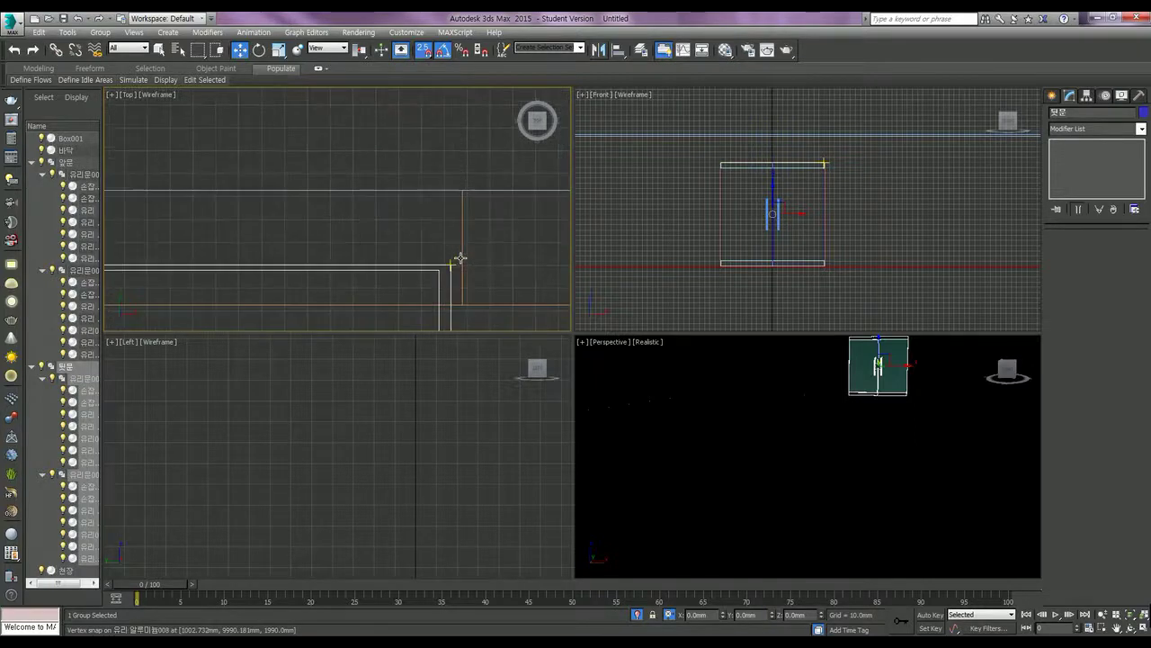
{"action": "left_click_drag", "start_coordinate": [449, 264], "coordinate": [461, 192]}
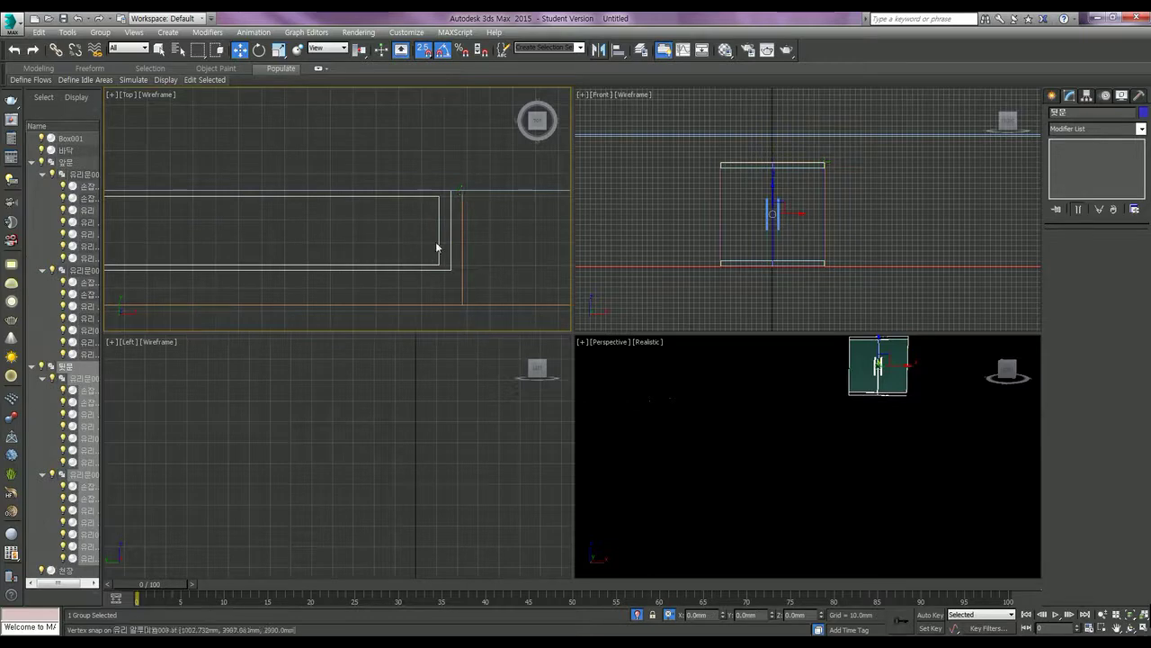
{"action": "middle_click_drag", "start_coordinate": [364, 228], "coordinate": [470, 208]}
{"action": "scroll", "coordinate": [470, 214], "scroll_direction": "down", "scroll_amount": 2}
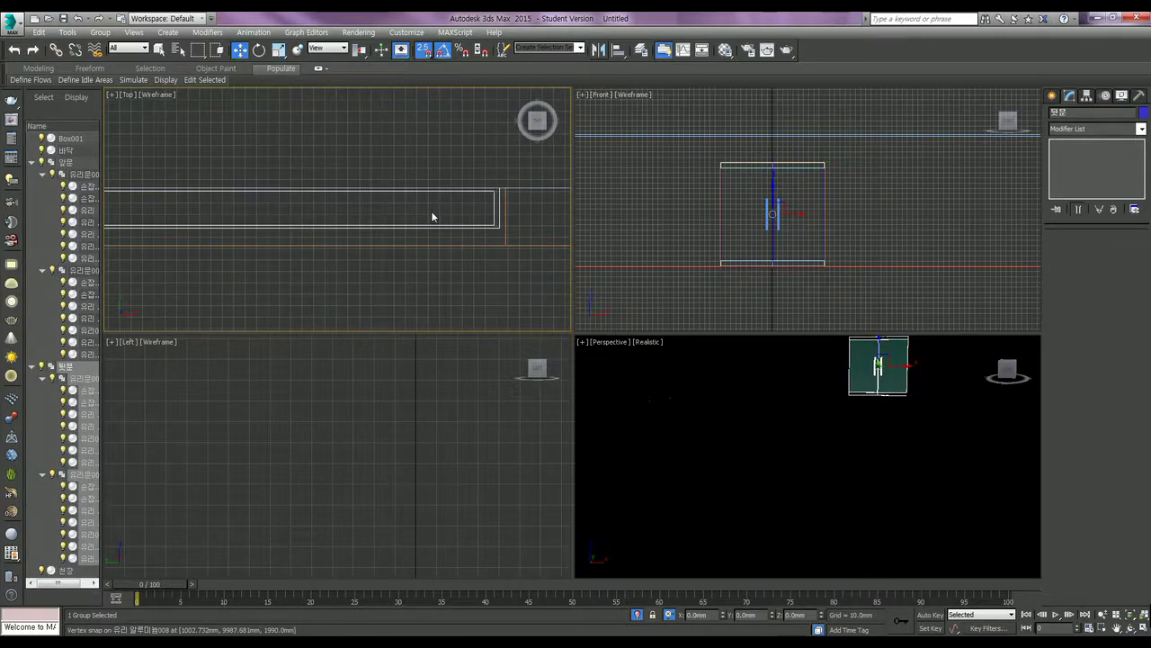
{"action": "scroll", "coordinate": [497, 215], "scroll_direction": "down", "scroll_amount": 2}
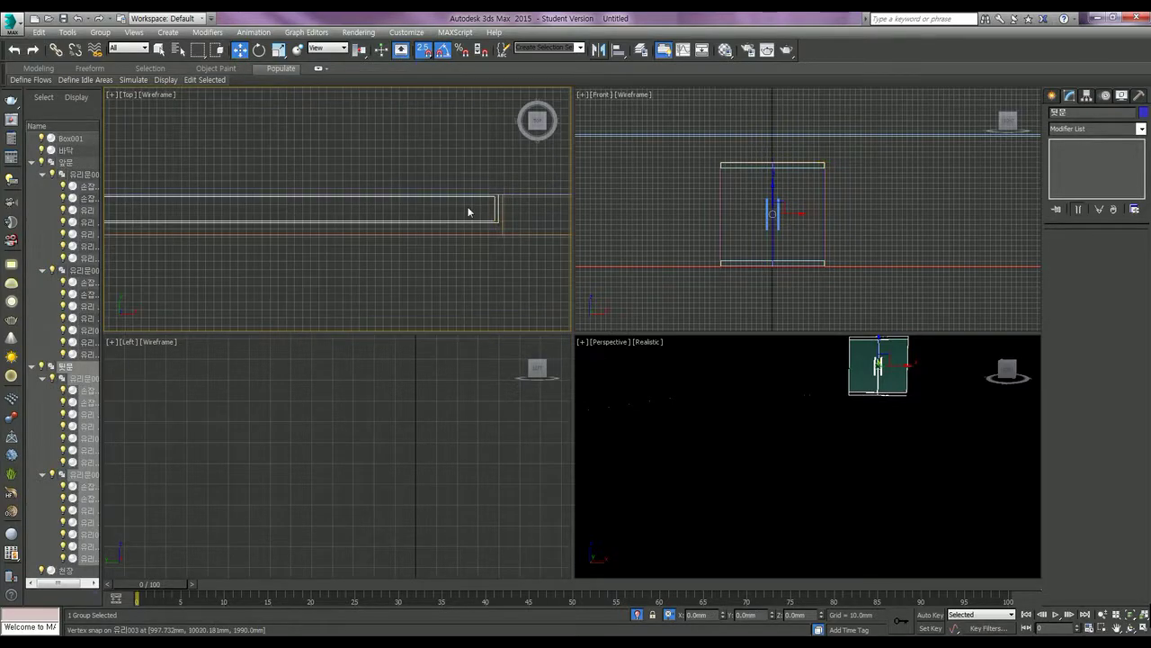
{"action": "scroll", "coordinate": [467, 212], "scroll_direction": "down", "scroll_amount": 2}
{"action": "scroll", "coordinate": [384, 217], "scroll_direction": "up", "scroll_amount": 3}
{"action": "scroll", "coordinate": [298, 221], "scroll_direction": "up", "scroll_amount": 1}
{"action": "scroll", "coordinate": [176, 213], "scroll_direction": "up", "scroll_amount": 1}
{"action": "scroll", "coordinate": [176, 213], "scroll_direction": "up", "scroll_amount": 2}
{"action": "scroll", "coordinate": [314, 242], "scroll_direction": "down", "scroll_amount": 4}
{"action": "scroll", "coordinate": [342, 257], "scroll_direction": "up", "scroll_amount": 4}
{"action": "scroll", "coordinate": [345, 262], "scroll_direction": "up", "scroll_amount": 2}
{"action": "key", "text": "alt+a"}
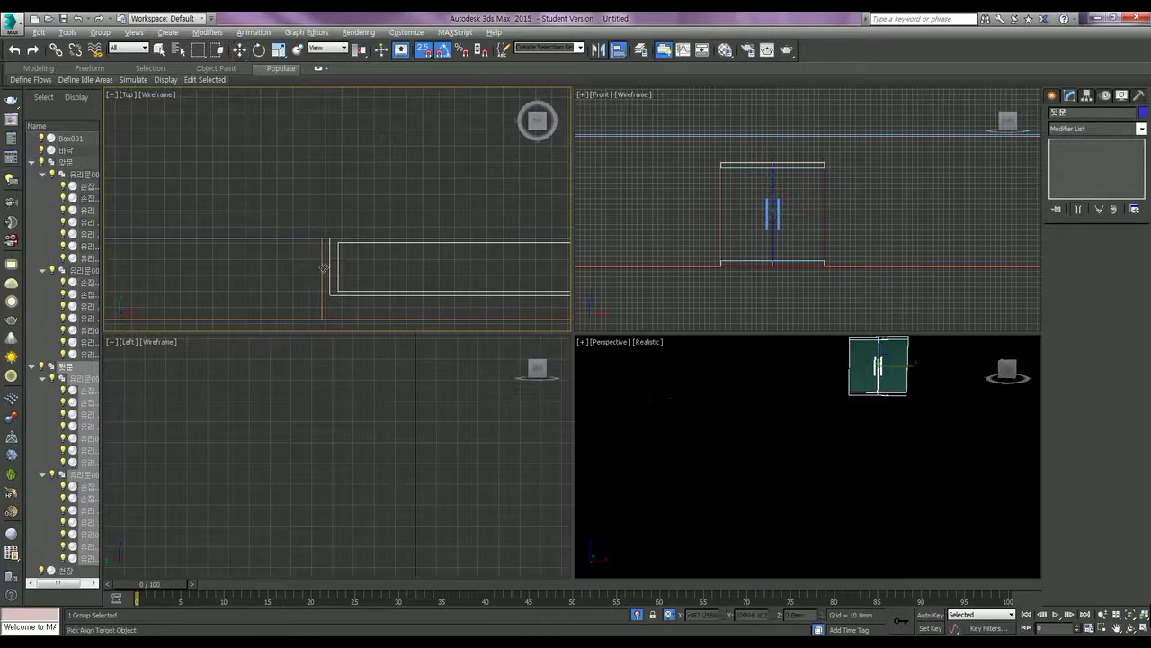
Align 뒷문's maximum Y edge to Box001's maximum Y edge.
{"action": "left_click", "coordinate": [322, 270]}
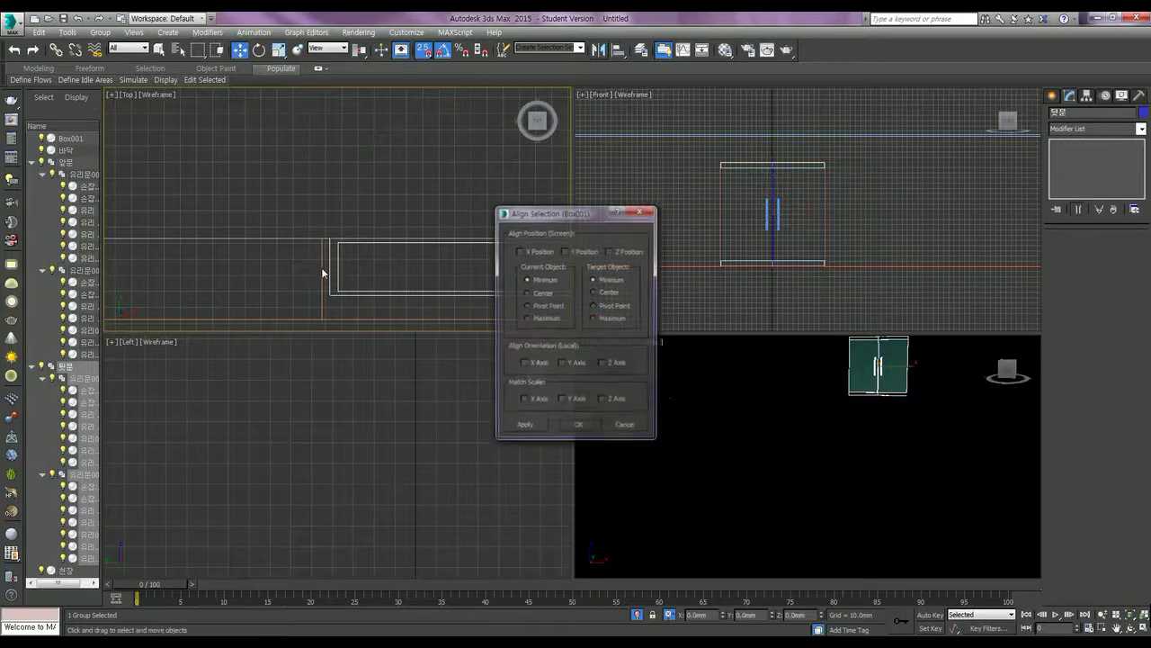
{"action": "left_click", "coordinate": [564, 251]}
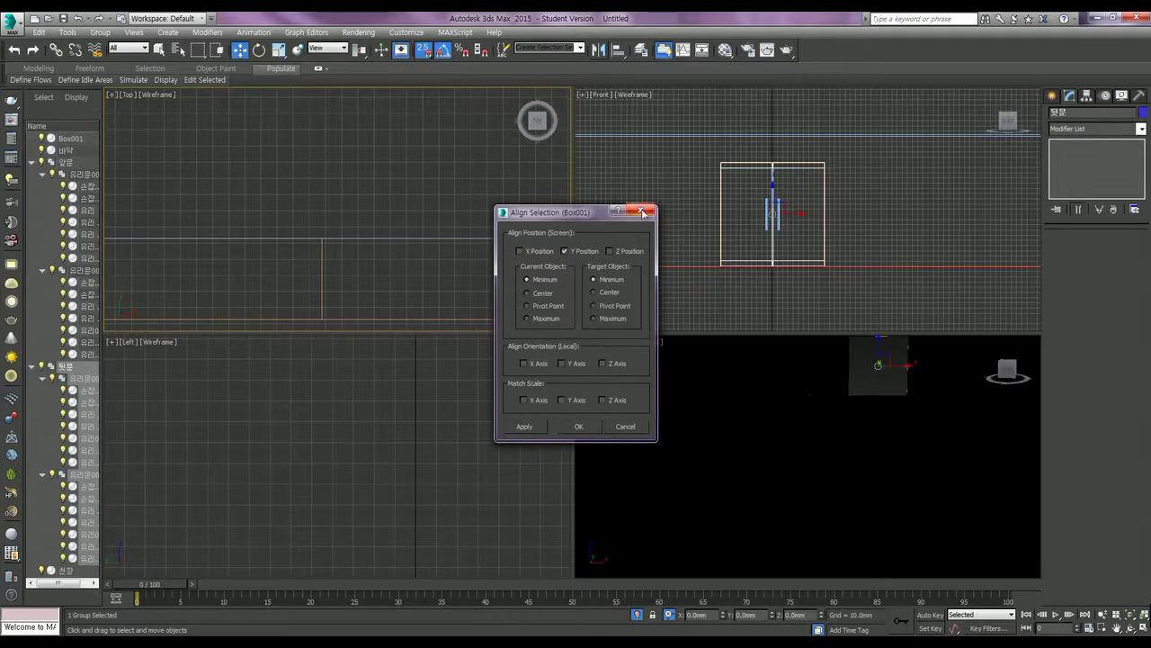
{"action": "left_click", "coordinate": [541, 318]}
{"action": "left_click", "coordinate": [607, 317]}
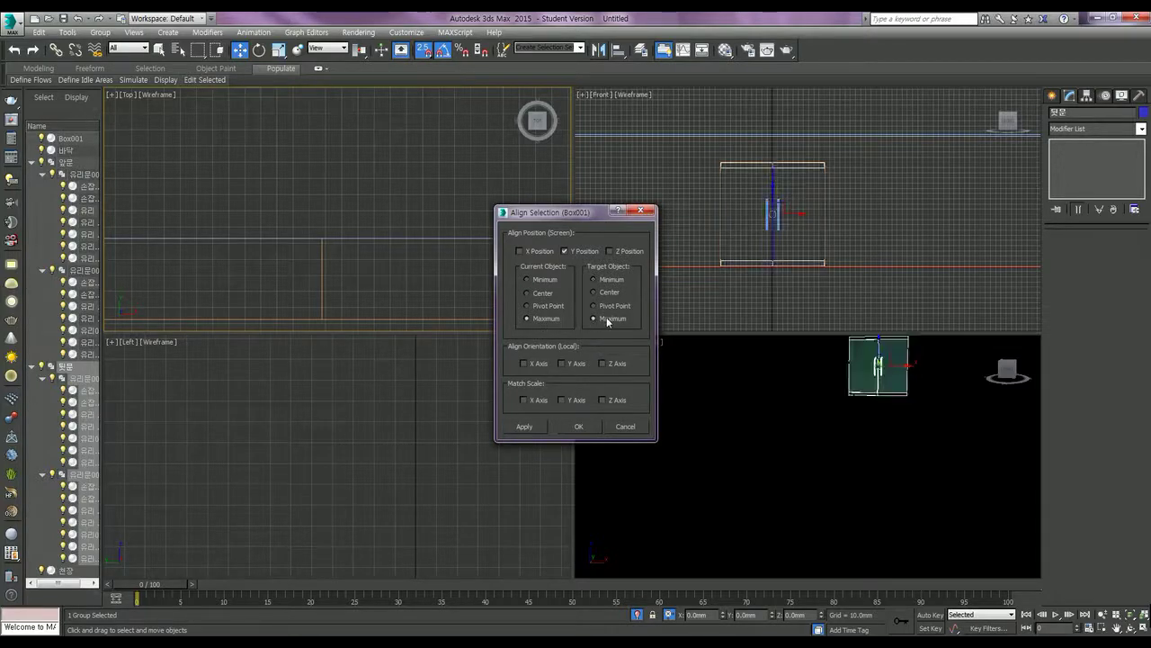
{"action": "left_click", "coordinate": [540, 426]}
{"action": "left_click", "coordinate": [579, 426]}
{"action": "scroll", "coordinate": [447, 262], "scroll_direction": "up", "scroll_amount": 3}
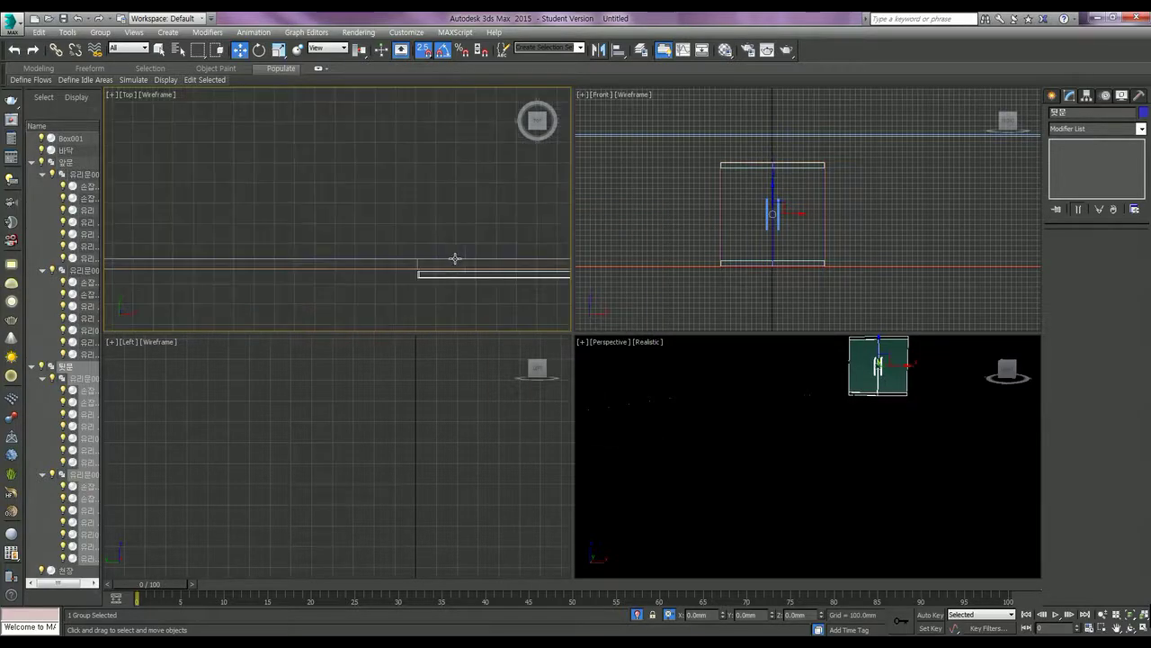
Move the door group onto the wall line and apply a -7.5 Y offset.
{"action": "scroll", "coordinate": [444, 284], "scroll_direction": "up", "scroll_amount": 2}
{"action": "scroll", "coordinate": [442, 284], "scroll_direction": "up", "scroll_amount": 2}
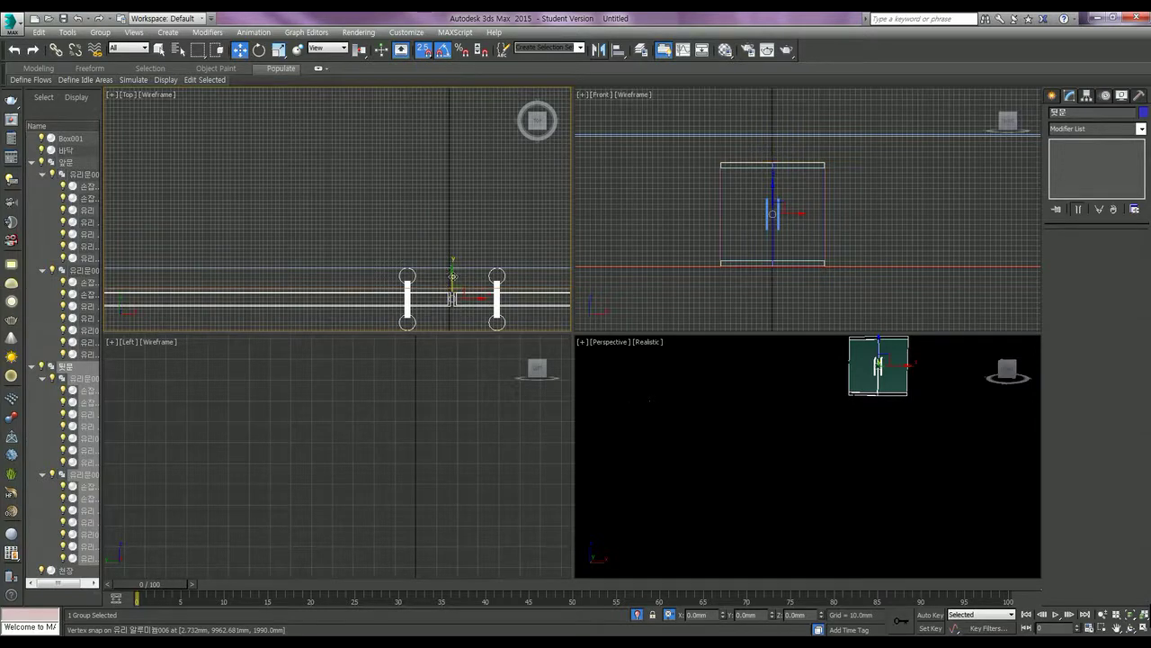
{"action": "left_click_drag", "start_coordinate": [452, 278], "coordinate": [452, 275]}
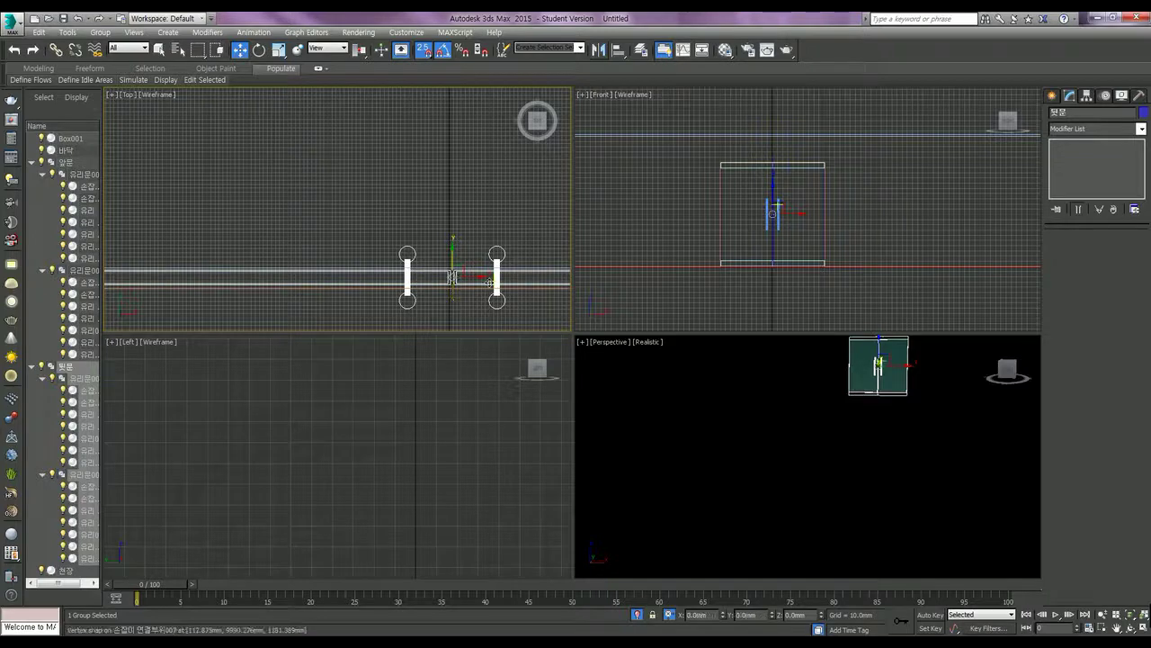
{"action": "scroll", "coordinate": [457, 265], "scroll_direction": "up", "scroll_amount": 4}
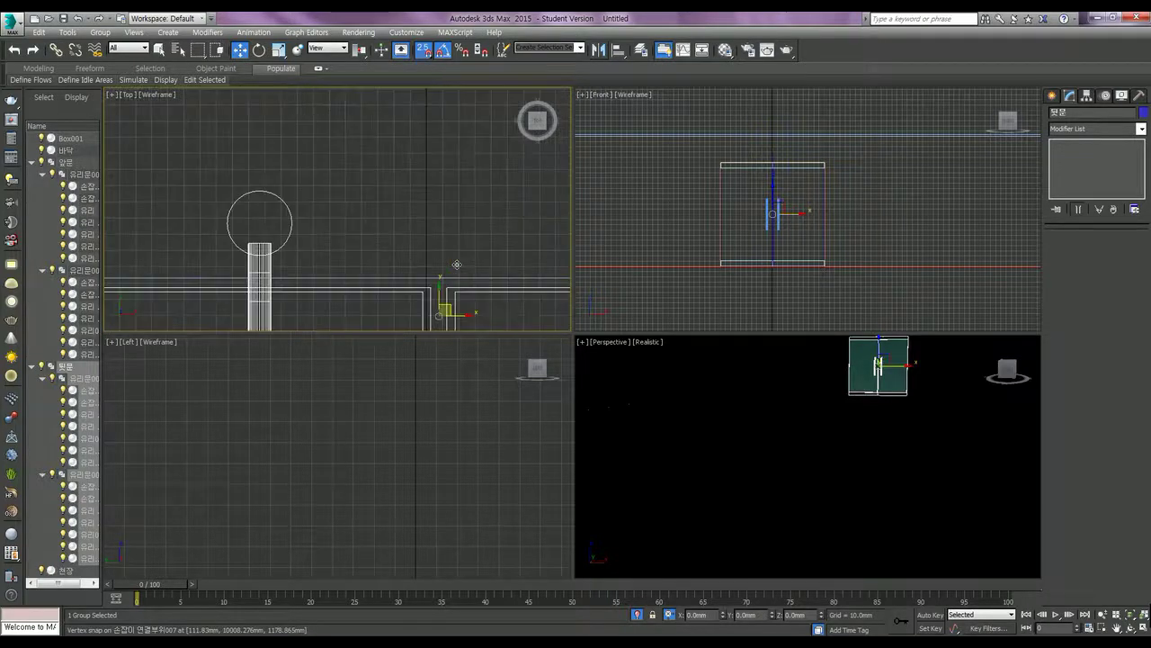
{"action": "scroll", "coordinate": [461, 182], "scroll_direction": "up", "scroll_amount": 3}
{"action": "mouse_move", "coordinate": [289, 232]}
{"action": "middle_mouse_down"}
{"action": "mouse_move", "coordinate": [522, 224]}
{"action": "mouse_move", "coordinate": [326, 216]}
{"action": "mouse_move", "coordinate": [431, 213]}
{"action": "mouse_move", "coordinate": [534, 231]}
{"action": "mouse_move", "coordinate": [252, 198]}
{"action": "mouse_move", "coordinate": [364, 244]}
{"action": "mouse_move", "coordinate": [280, 224]}
{"action": "mouse_move", "coordinate": [552, 236]}
{"action": "mouse_move", "coordinate": [270, 242]}
{"action": "mouse_move", "coordinate": [378, 239]}
{"action": "mouse_move", "coordinate": [344, 231]}
{"action": "middle_mouse_up"}
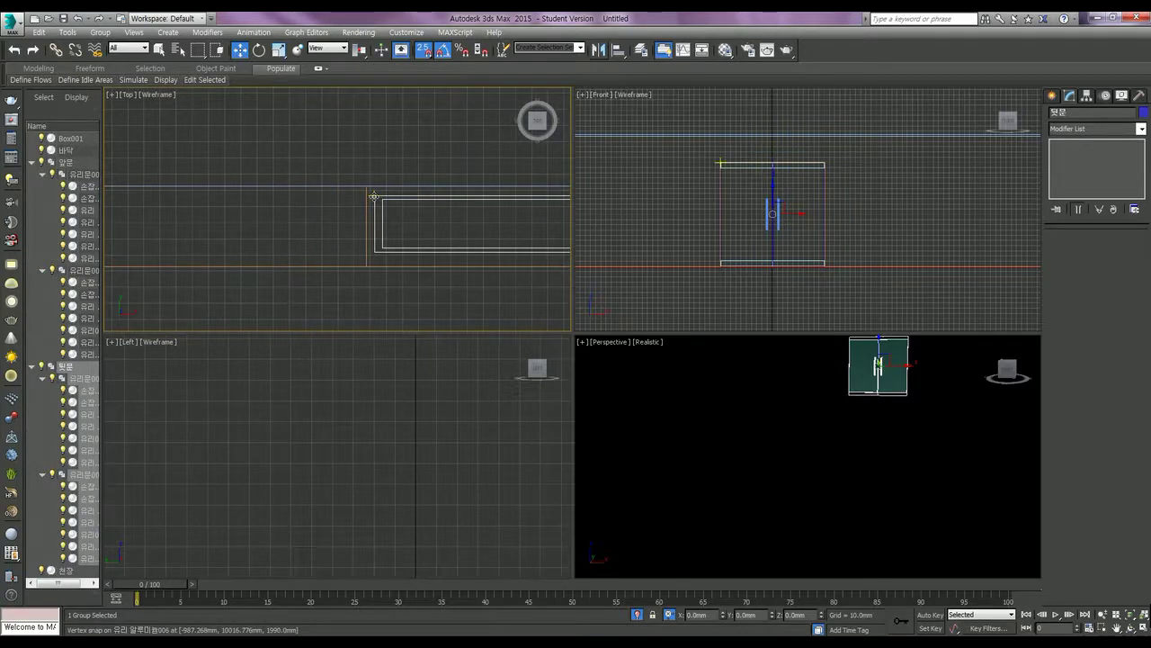
{"action": "mouse_move", "coordinate": [362, 193]}
{"action": "middle_mouse_down"}
{"action": "mouse_move", "coordinate": [429, 224]}
{"action": "mouse_move", "coordinate": [325, 203]}
{"action": "middle_mouse_up"}
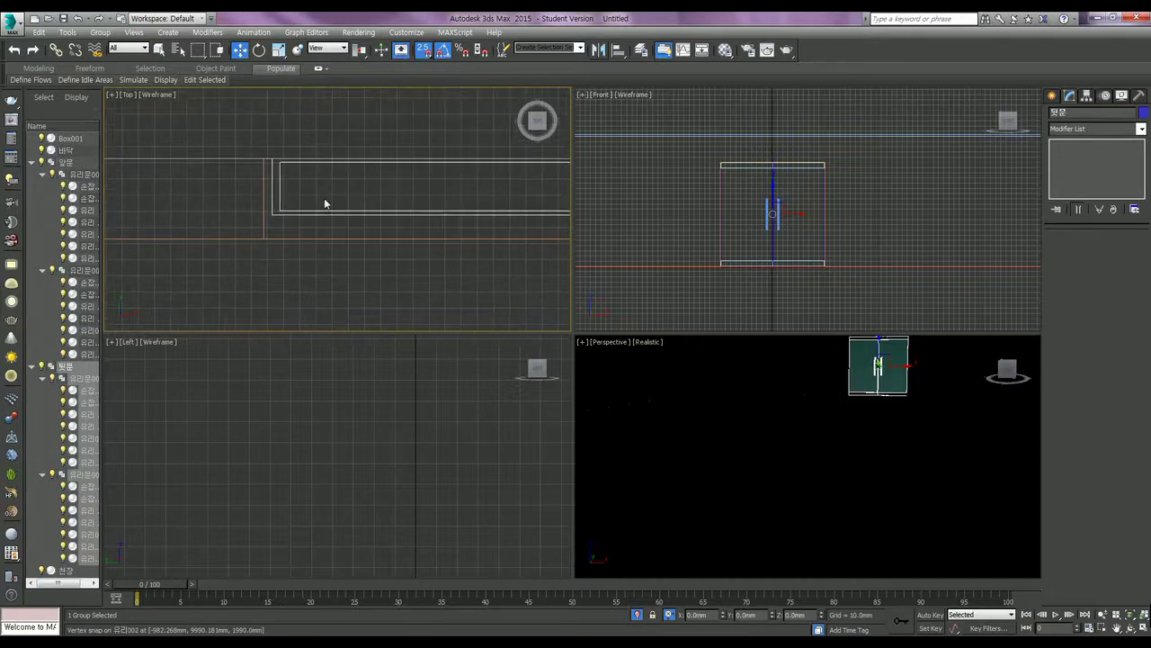
{"action": "left_click", "coordinate": [747, 614]}
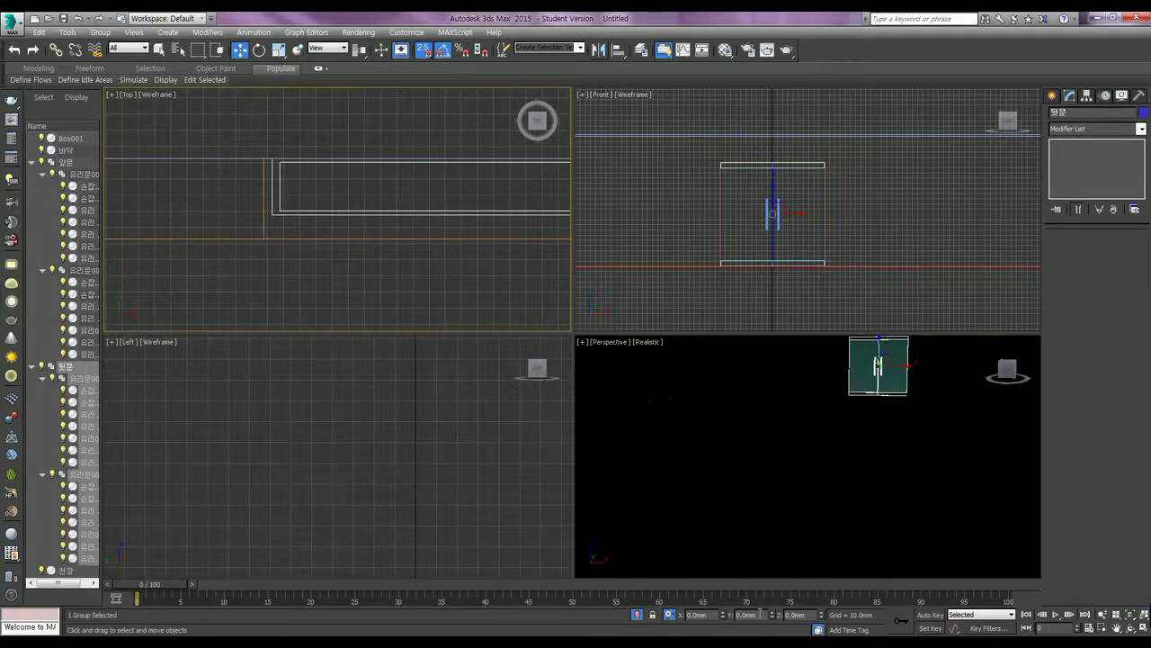
{"action": "key", "text": "BackSpace"}
{"action": "key", "text": "Return"}
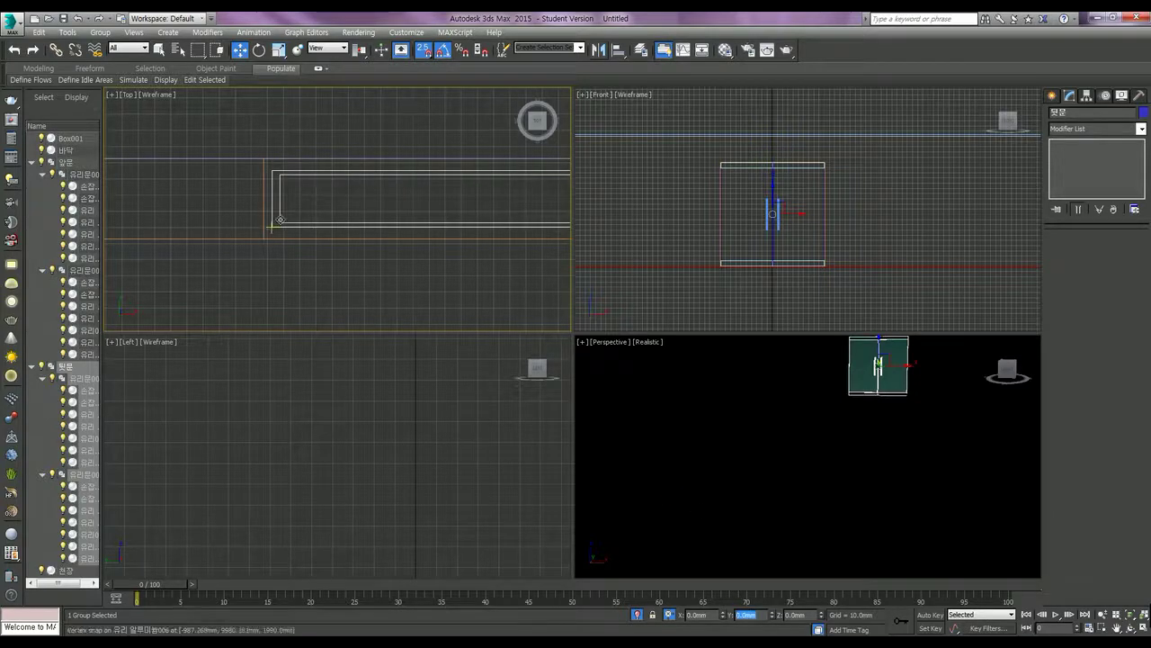
Select the double door group and shift it by a Y offset of -100.
{"action": "scroll", "coordinate": [314, 237], "scroll_direction": "down", "scroll_amount": 4}
{"action": "scroll", "coordinate": [317, 235], "scroll_direction": "down", "scroll_amount": 3}
{"action": "mouse_move", "coordinate": [381, 262]}
{"action": "middle_mouse_down"}
{"action": "mouse_move", "coordinate": [411, 224]}
{"action": "mouse_move", "coordinate": [455, 254]}
{"action": "mouse_move", "coordinate": [434, 192]}
{"action": "middle_mouse_up"}
{"action": "scroll", "coordinate": [414, 242], "scroll_direction": "up", "scroll_amount": 5}
{"action": "scroll", "coordinate": [457, 248], "scroll_direction": "down", "scroll_amount": 3}
{"action": "scroll", "coordinate": [460, 261], "scroll_direction": "down", "scroll_amount": 2}
{"action": "scroll", "coordinate": [445, 250], "scroll_direction": "up", "scroll_amount": 3}
{"action": "scroll", "coordinate": [444, 248], "scroll_direction": "down", "scroll_amount": 3}
{"action": "scroll", "coordinate": [365, 290], "scroll_direction": "up", "scroll_amount": 4}
{"action": "scroll", "coordinate": [378, 277], "scroll_direction": "up", "scroll_amount": 2}
{"action": "scroll", "coordinate": [415, 183], "scroll_direction": "up", "scroll_amount": 2}
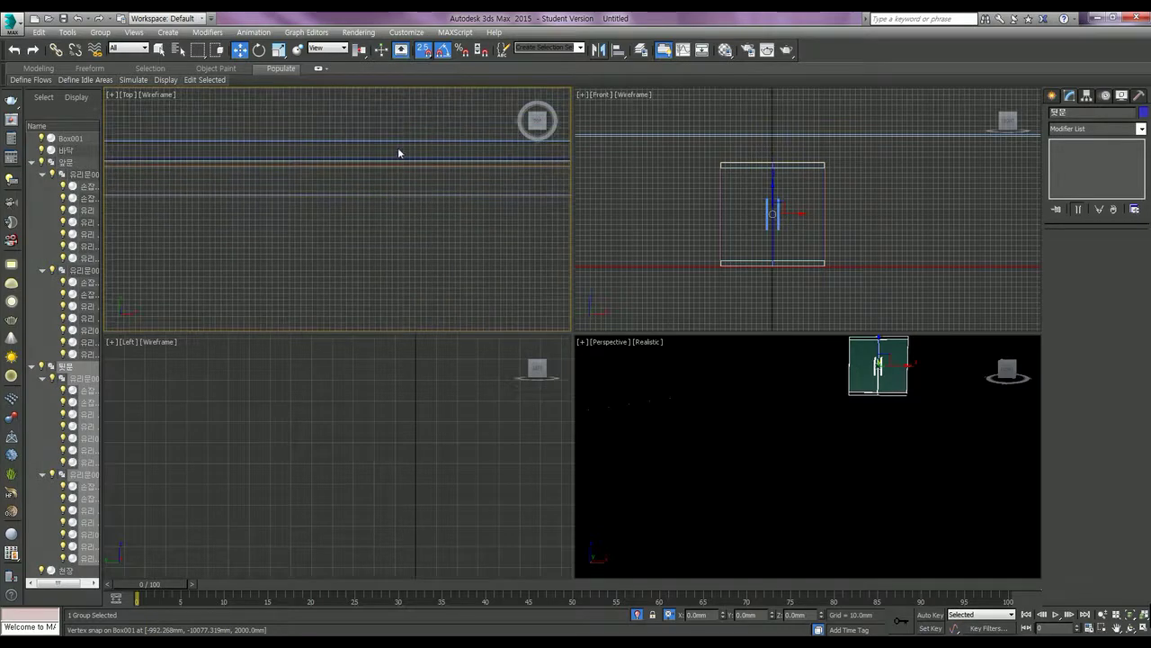
{"action": "left_click", "coordinate": [401, 140]}
{"action": "scroll", "coordinate": [409, 171], "scroll_direction": "down", "scroll_amount": 2}
{"action": "scroll", "coordinate": [419, 193], "scroll_direction": "down", "scroll_amount": 1}
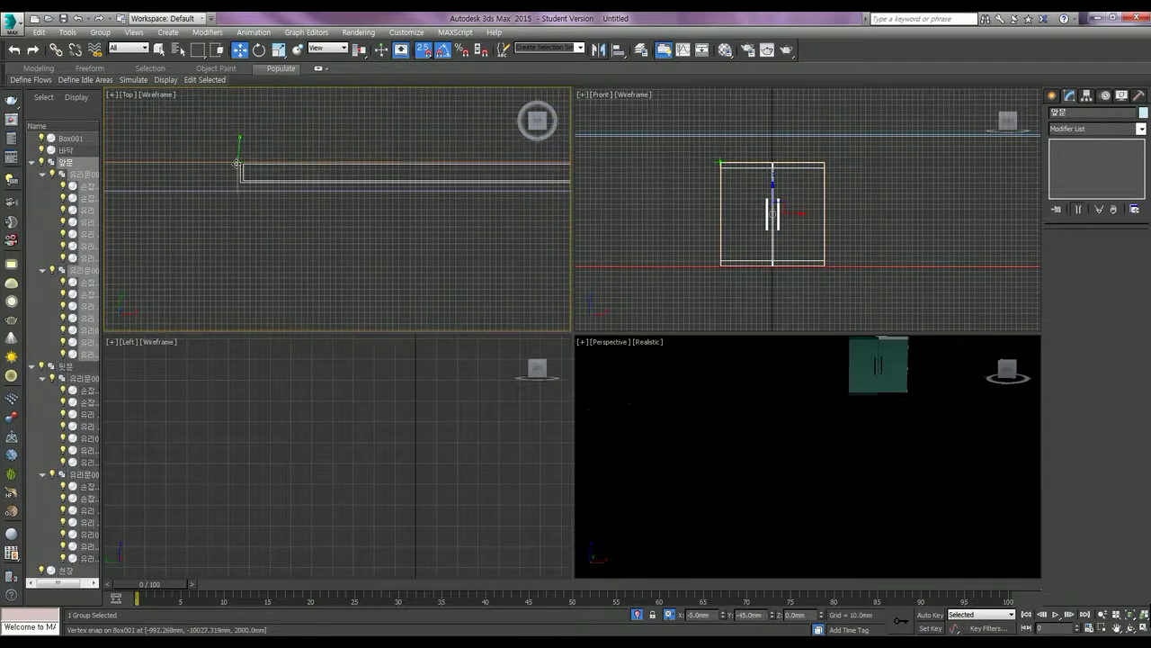
{"action": "scroll", "coordinate": [241, 167], "scroll_direction": "up", "scroll_amount": 3}
{"action": "scroll", "coordinate": [242, 167], "scroll_direction": "up", "scroll_amount": 2}
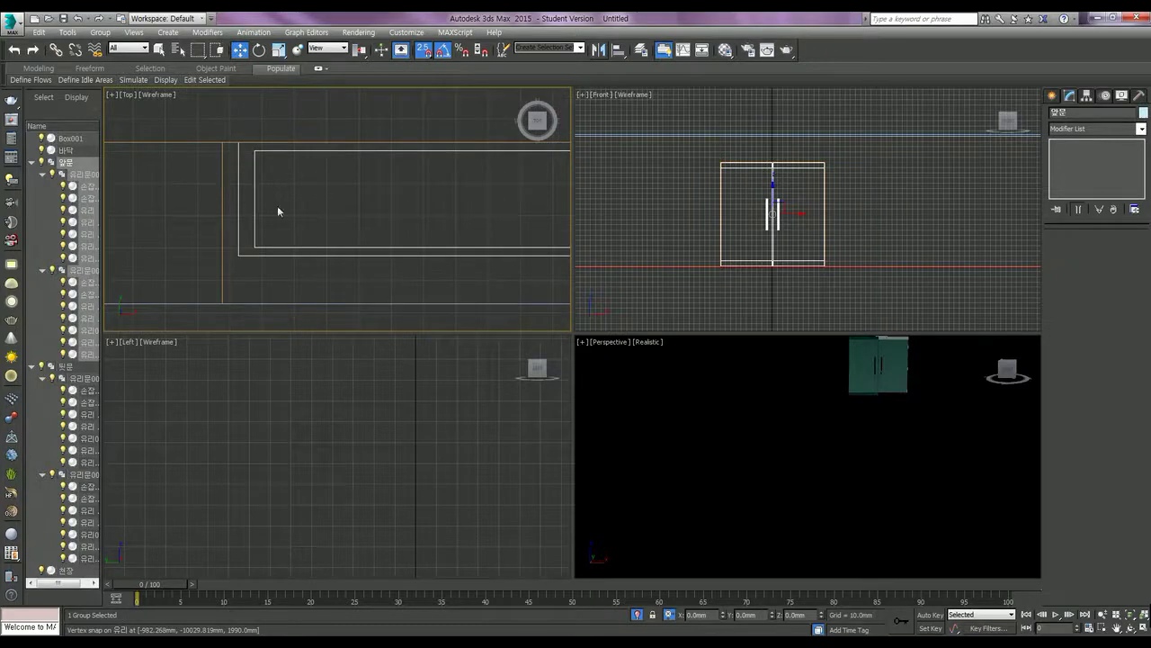
{"action": "left_click", "coordinate": [754, 615]}
{"action": "type", "text": "-100"}
{"action": "key", "text": "Return"}
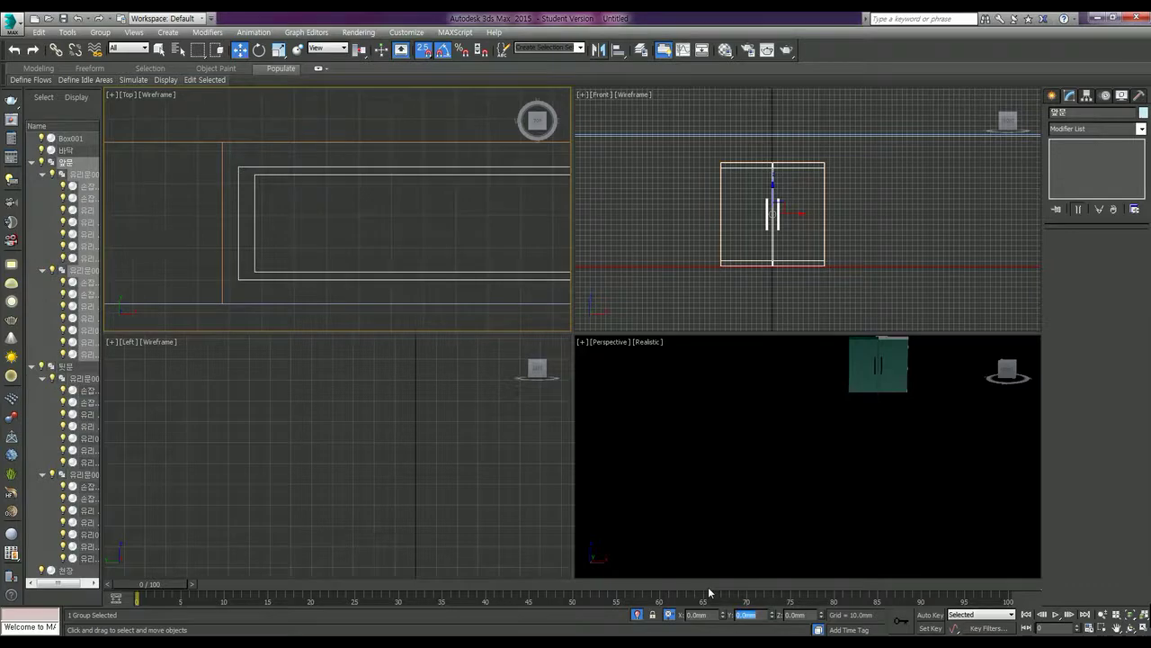
Frame the door handles in the Top view and reselect the door group.
{"action": "scroll", "coordinate": [449, 261], "scroll_direction": "down", "scroll_amount": 5}
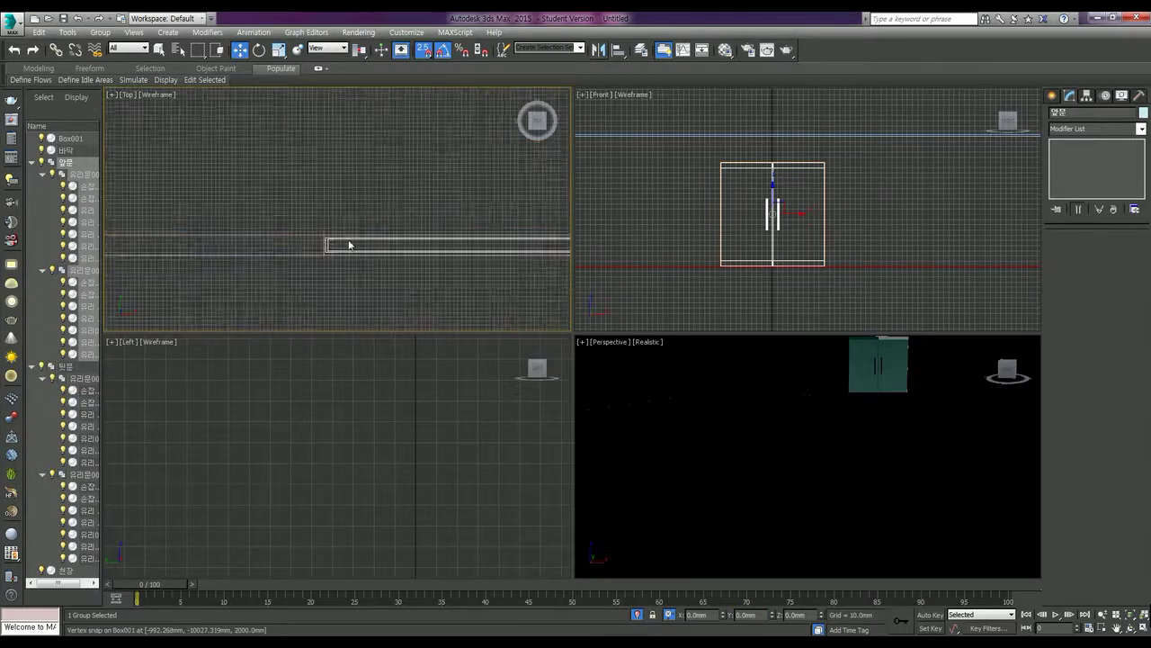
{"action": "key", "text": "i"}
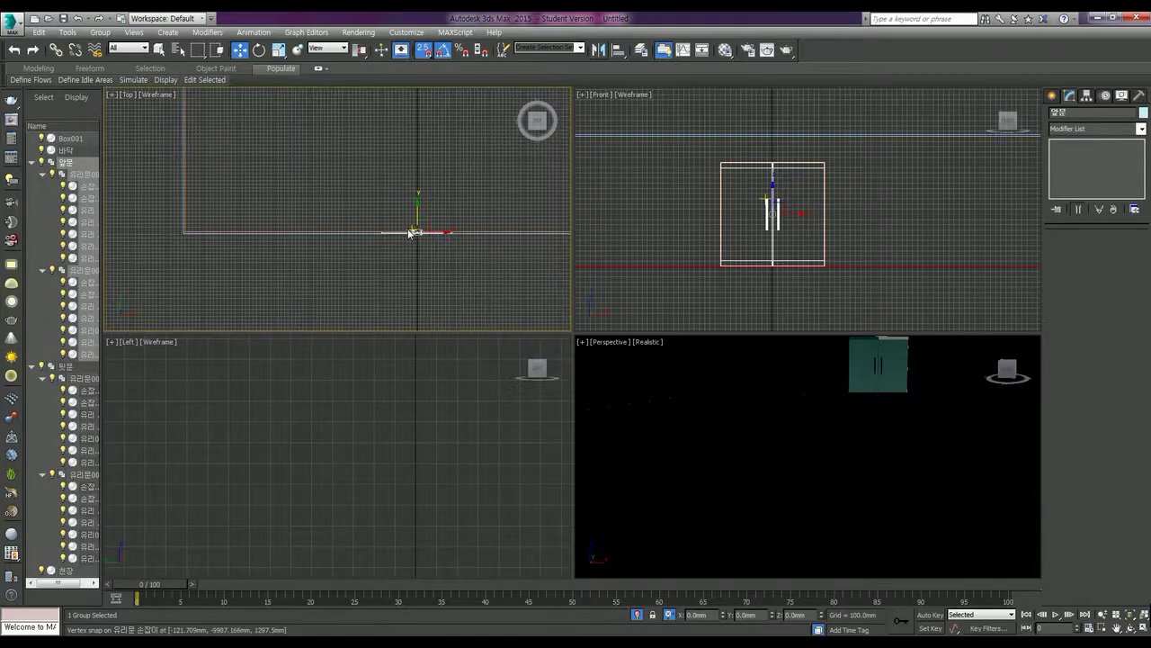
{"action": "scroll", "coordinate": [261, 267], "scroll_direction": "down", "scroll_amount": 2}
{"action": "scroll", "coordinate": [348, 239], "scroll_direction": "up", "scroll_amount": 1}
{"action": "scroll", "coordinate": [424, 213], "scroll_direction": "up", "scroll_amount": 1}
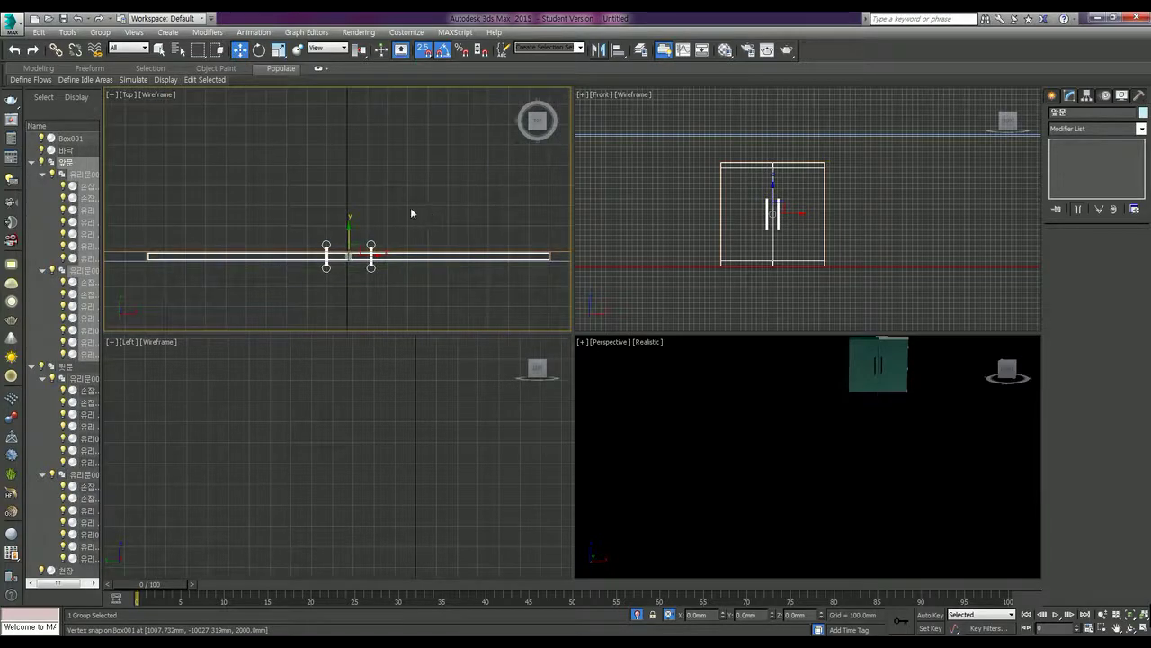
{"action": "scroll", "coordinate": [355, 239], "scroll_direction": "up", "scroll_amount": 2}
{"action": "middle_click_drag", "start_coordinate": [355, 239], "coordinate": [389, 216]}
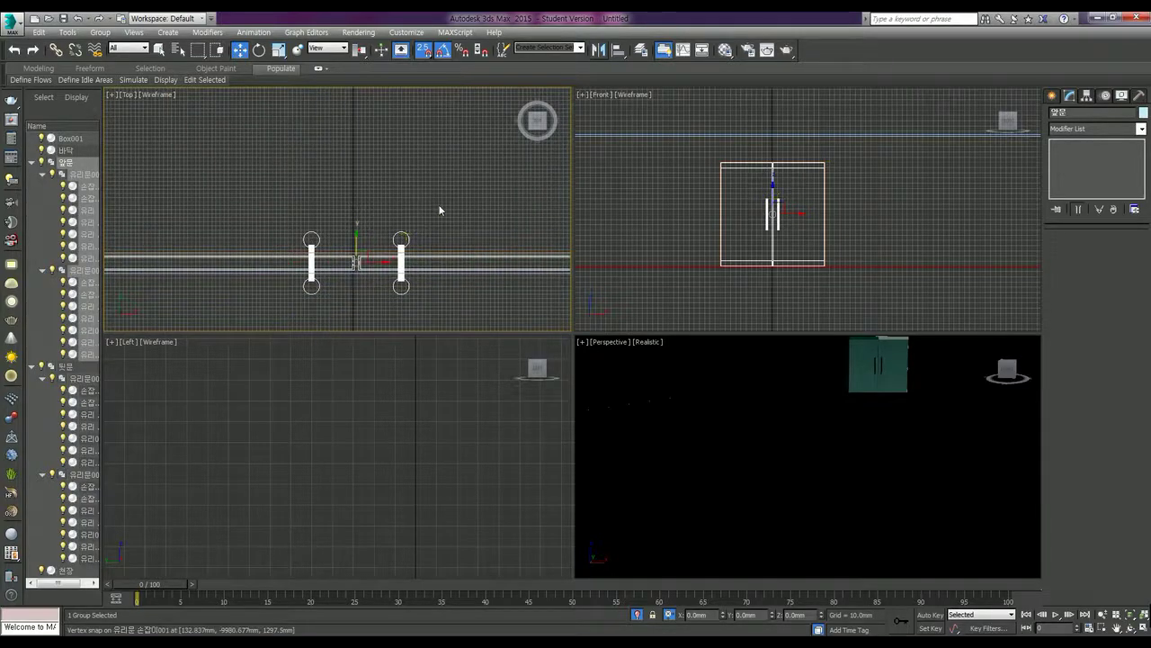
{"action": "left_click", "coordinate": [439, 209]}
{"action": "left_click", "coordinate": [313, 264]}
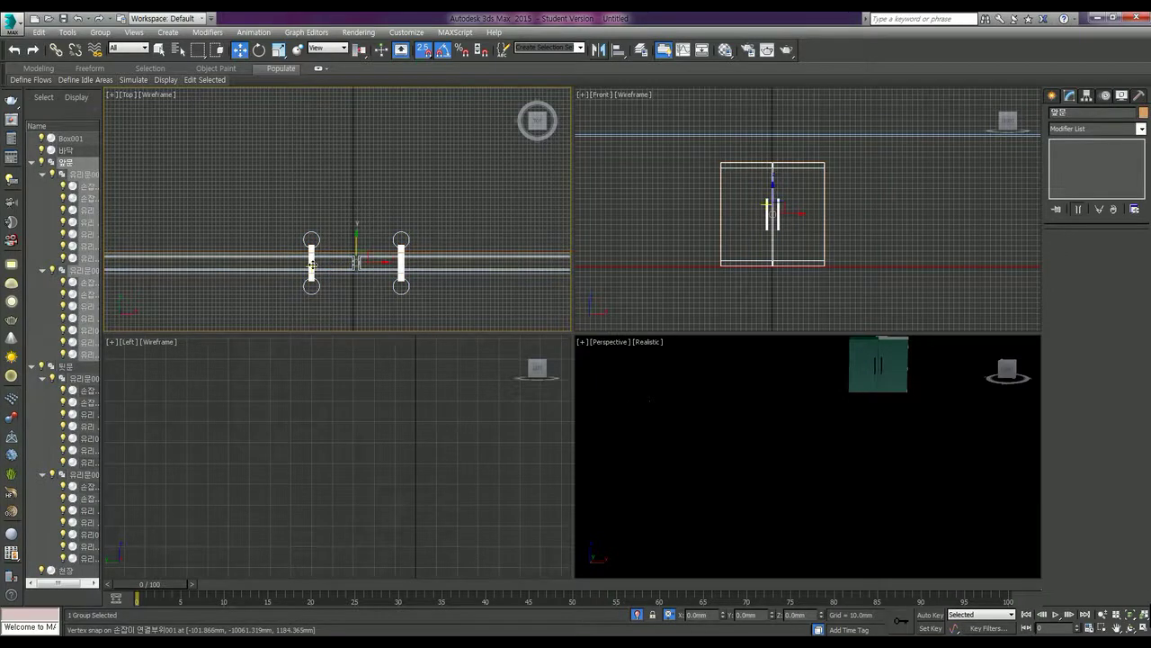
Open the door group, select the left glass leaf, and enable Affect Pivot Only.
{"action": "left_click", "coordinate": [97, 34]}
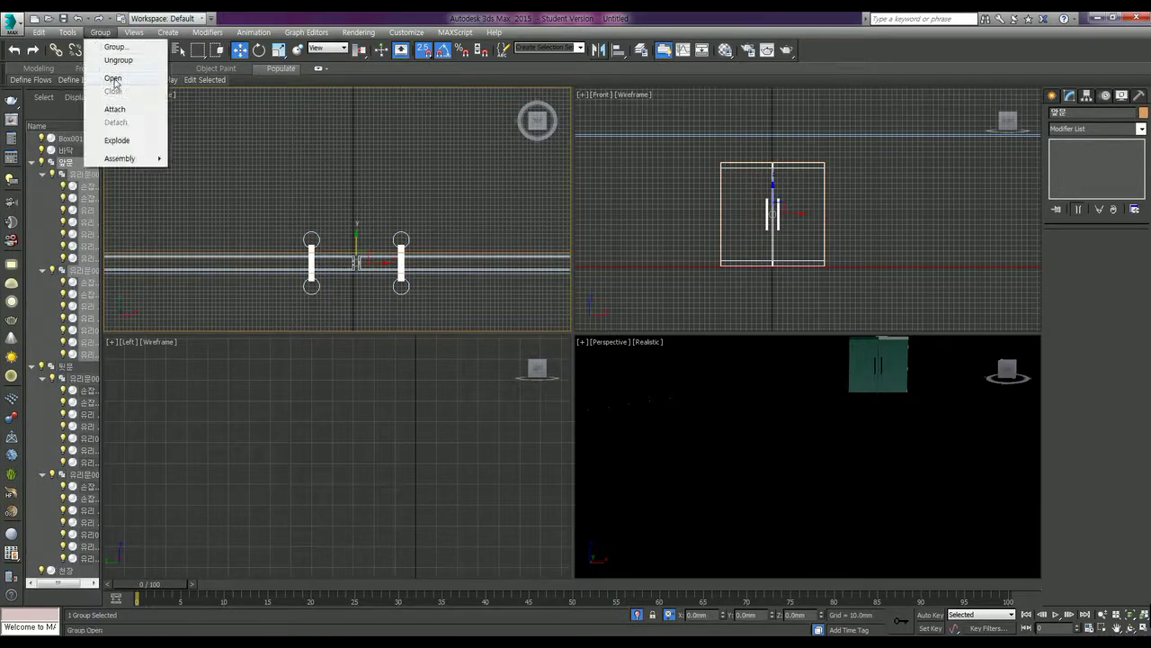
{"action": "left_click", "coordinate": [113, 79]}
{"action": "mouse_move", "coordinate": [282, 265]}
{"action": "middle_mouse_down"}
{"action": "mouse_move", "coordinate": [423, 231]}
{"action": "mouse_move", "coordinate": [407, 231]}
{"action": "middle_mouse_up"}
{"action": "left_click", "coordinate": [389, 245]}
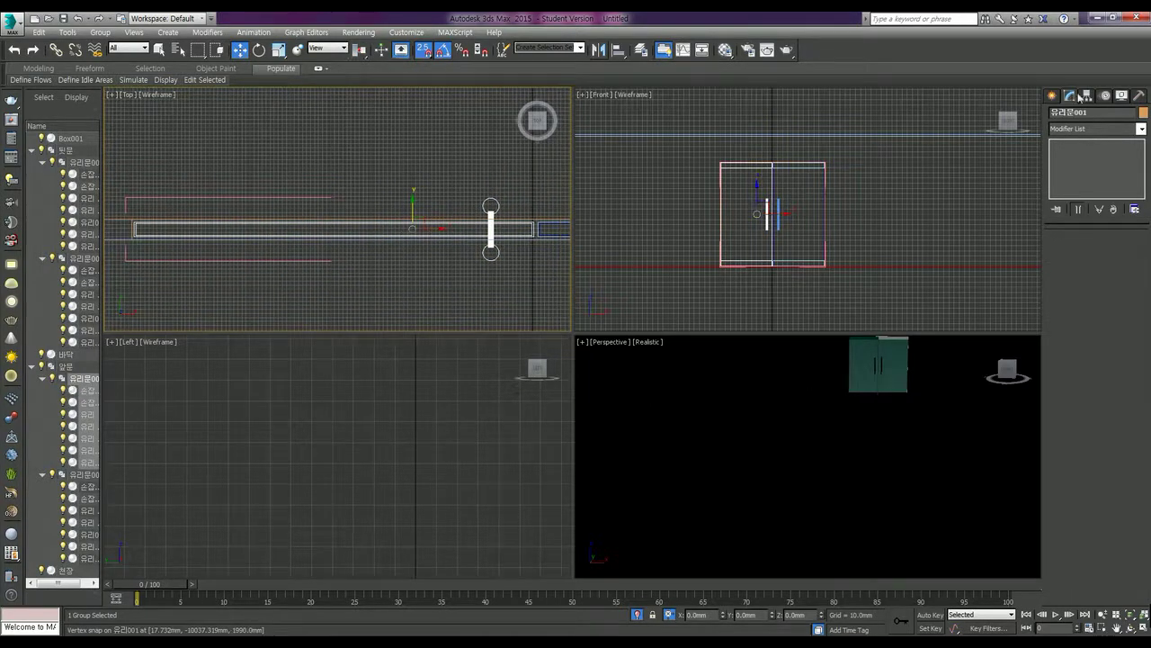
{"action": "left_click", "coordinate": [1088, 95]}
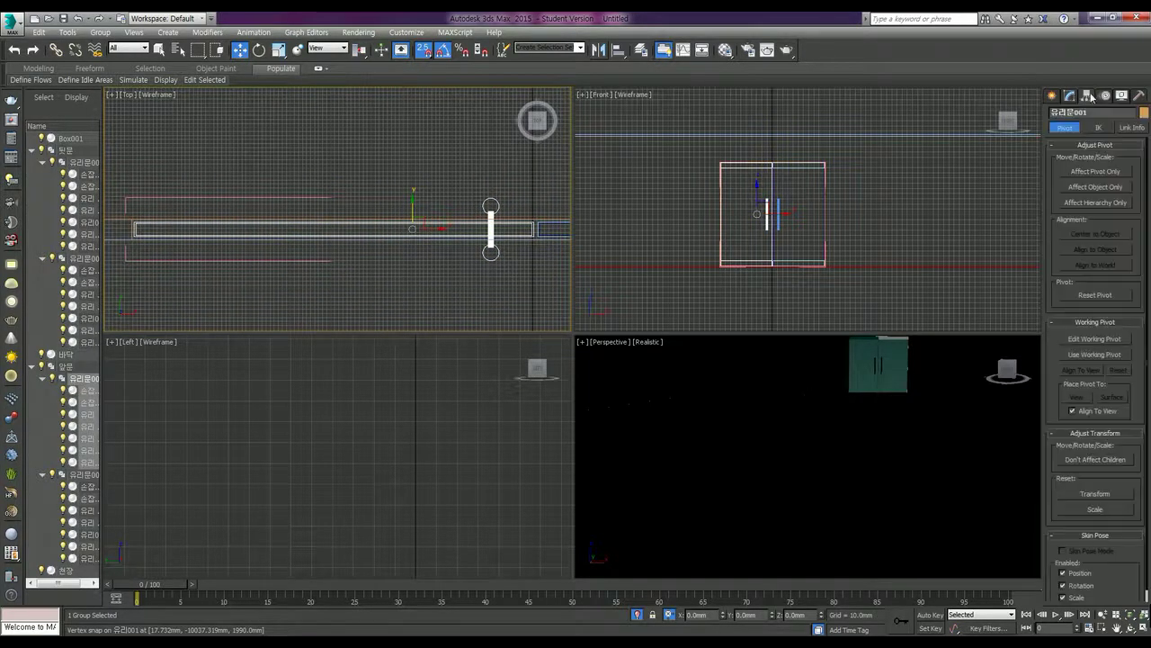
{"action": "left_click", "coordinate": [1094, 173]}
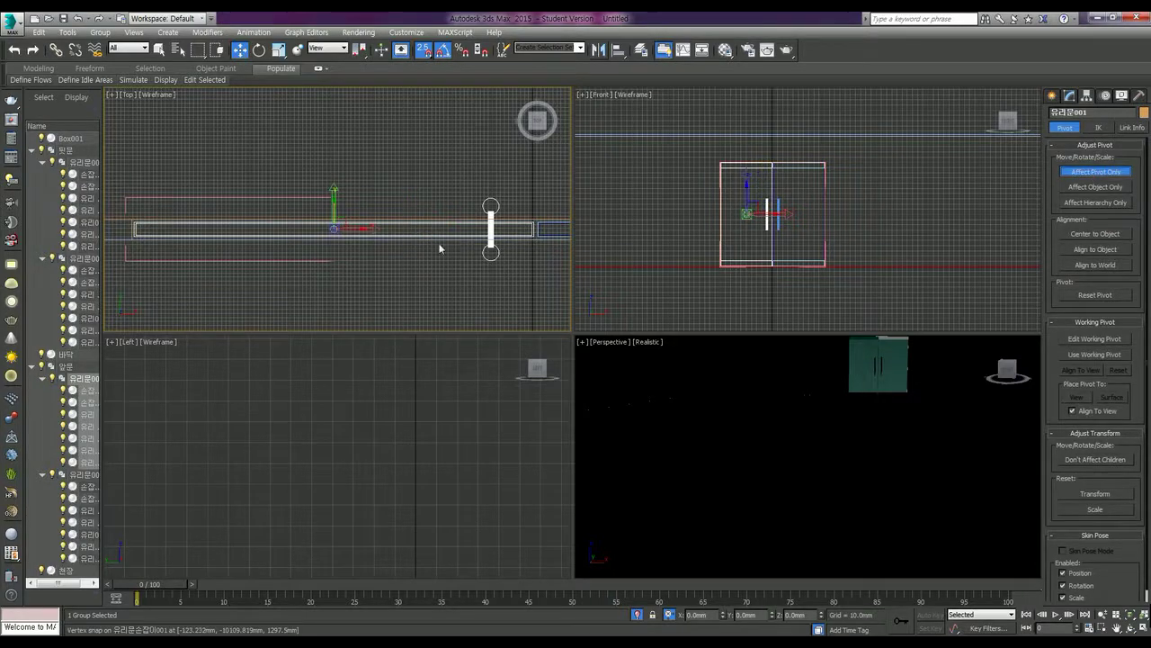
Snap the left leaf's pivot onto its outer hinge-edge corner using vertex snapping.
{"action": "middle_click_drag", "start_coordinate": [350, 232], "coordinate": [499, 218]}
{"action": "scroll", "coordinate": [401, 228], "scroll_direction": "up", "scroll_amount": 3}
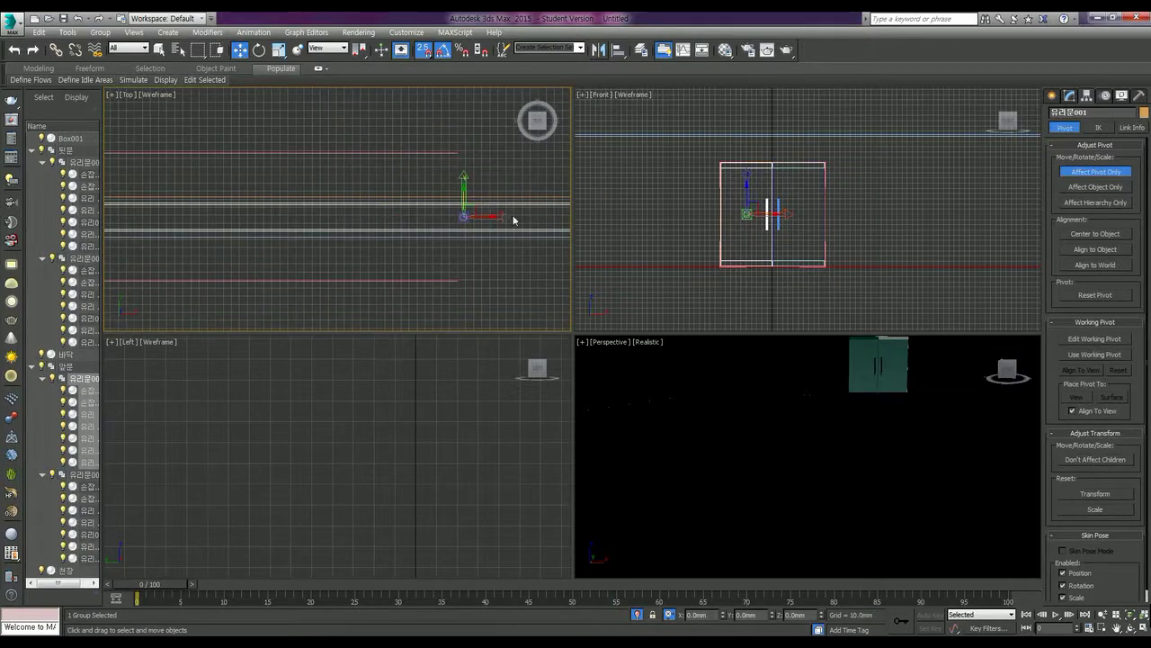
{"action": "left_click_drag", "start_coordinate": [490, 216], "coordinate": [205, 217]}
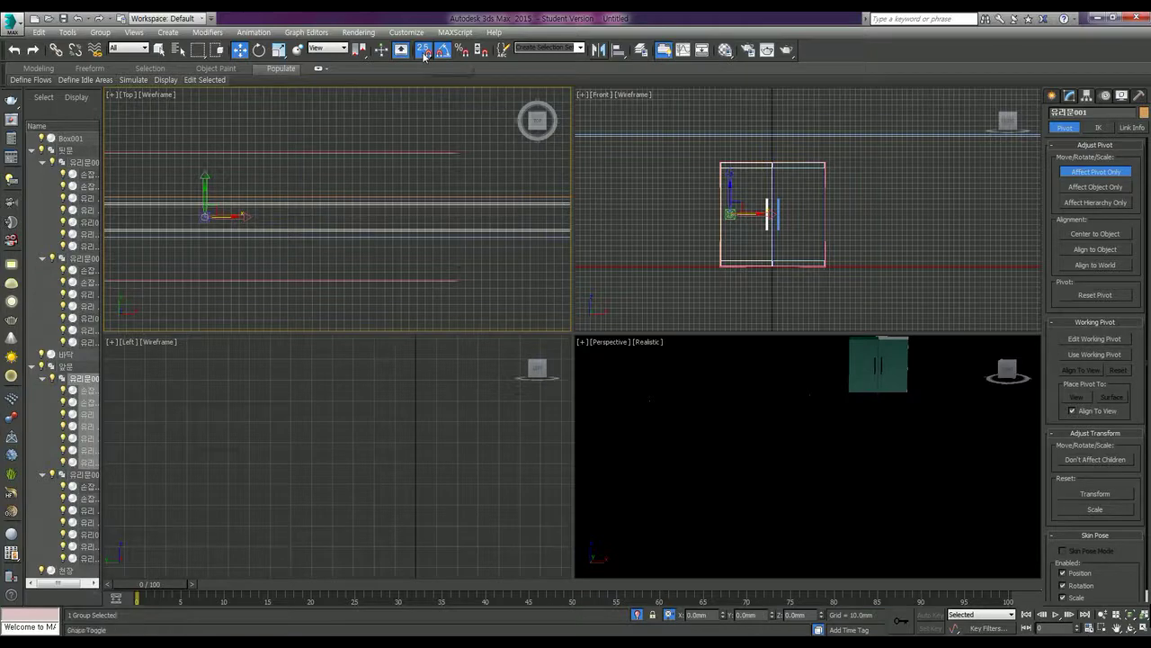
{"action": "middle_click_drag", "start_coordinate": [269, 239], "coordinate": [471, 233]}
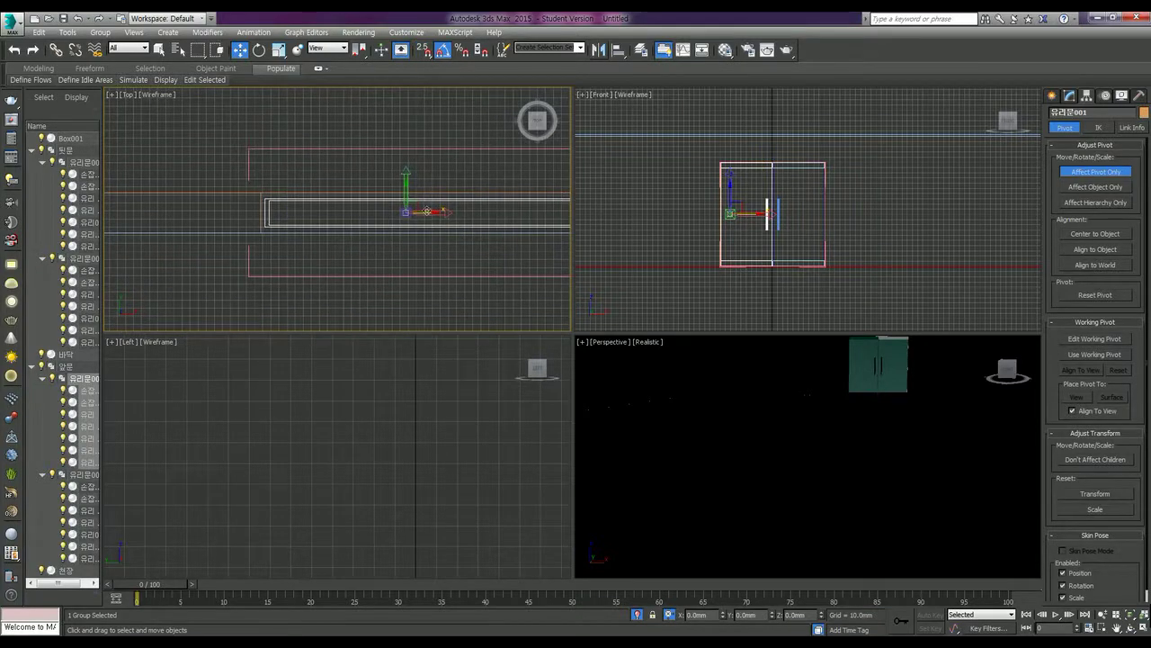
{"action": "left_click_drag", "start_coordinate": [427, 212], "coordinate": [297, 219]}
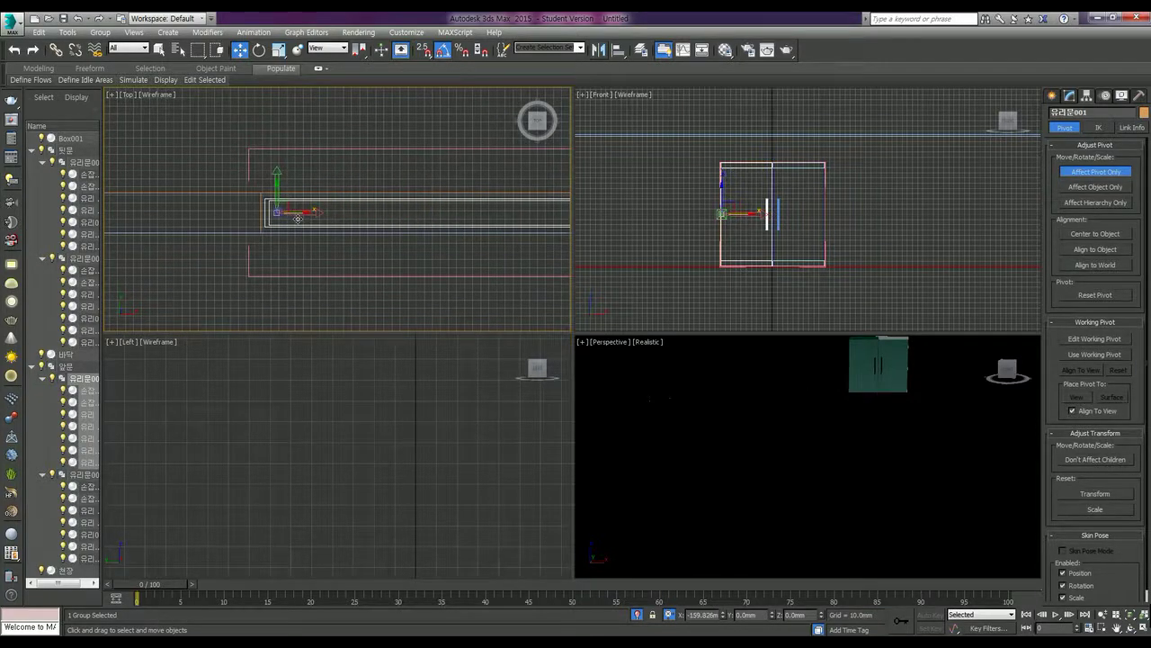
{"action": "scroll", "coordinate": [298, 219], "scroll_direction": "up", "scroll_amount": 3}
{"action": "scroll", "coordinate": [293, 216], "scroll_direction": "up", "scroll_amount": 2}
{"action": "scroll", "coordinate": [288, 213], "scroll_direction": "up", "scroll_amount": 2}
{"action": "mouse_move", "coordinate": [287, 213]}
{"action": "middle_mouse_down"}
{"action": "mouse_move", "coordinate": [415, 204]}
{"action": "mouse_move", "coordinate": [398, 209]}
{"action": "middle_mouse_up"}
{"action": "left_click", "coordinate": [423, 50]}
{"action": "left_click_drag", "start_coordinate": [370, 191], "coordinate": [284, 197]}
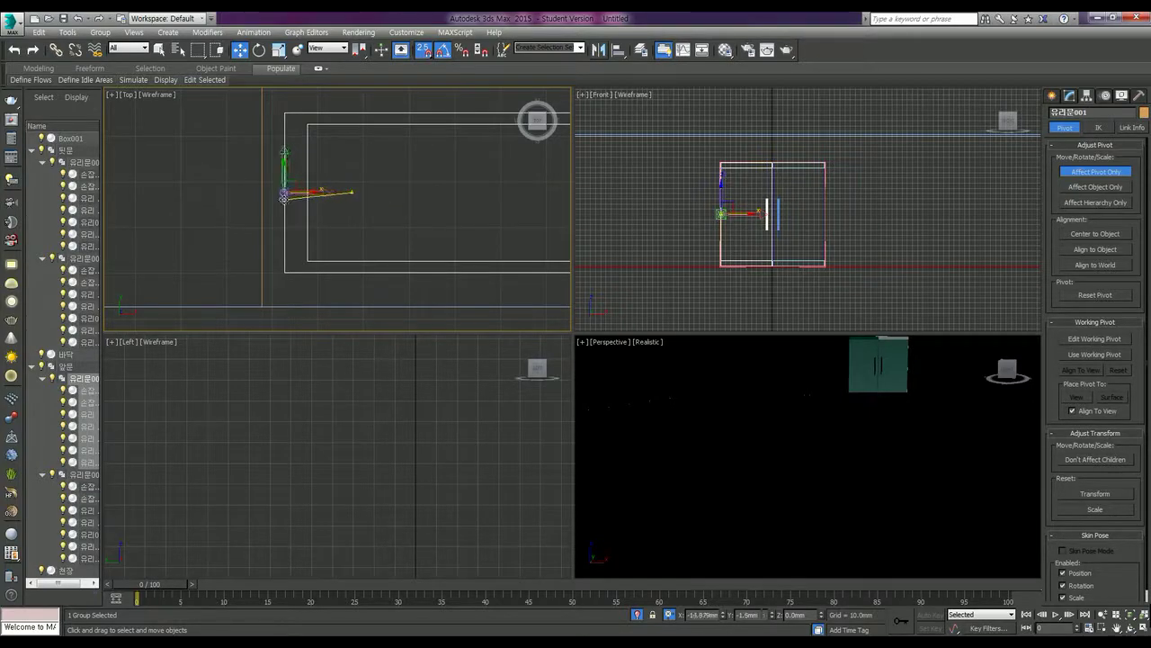
{"action": "left_click_drag", "start_coordinate": [285, 196], "coordinate": [307, 257]}
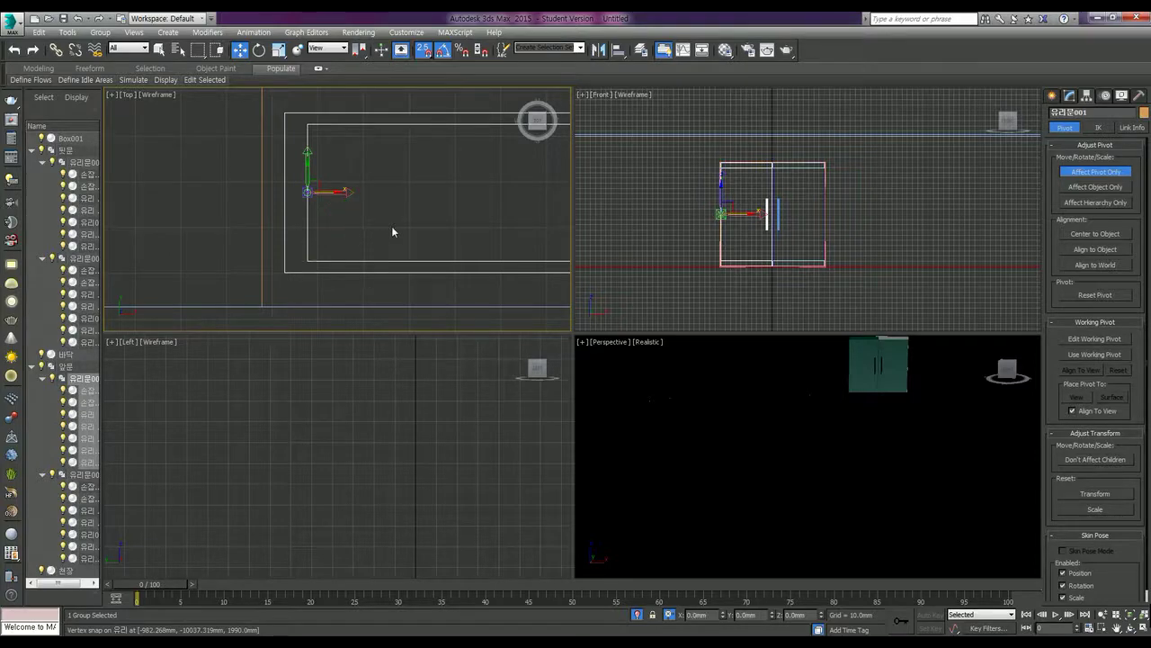
Offset the pivot 3 along X, then turn Affect Pivot Only off.
{"action": "left_click", "coordinate": [706, 615]}
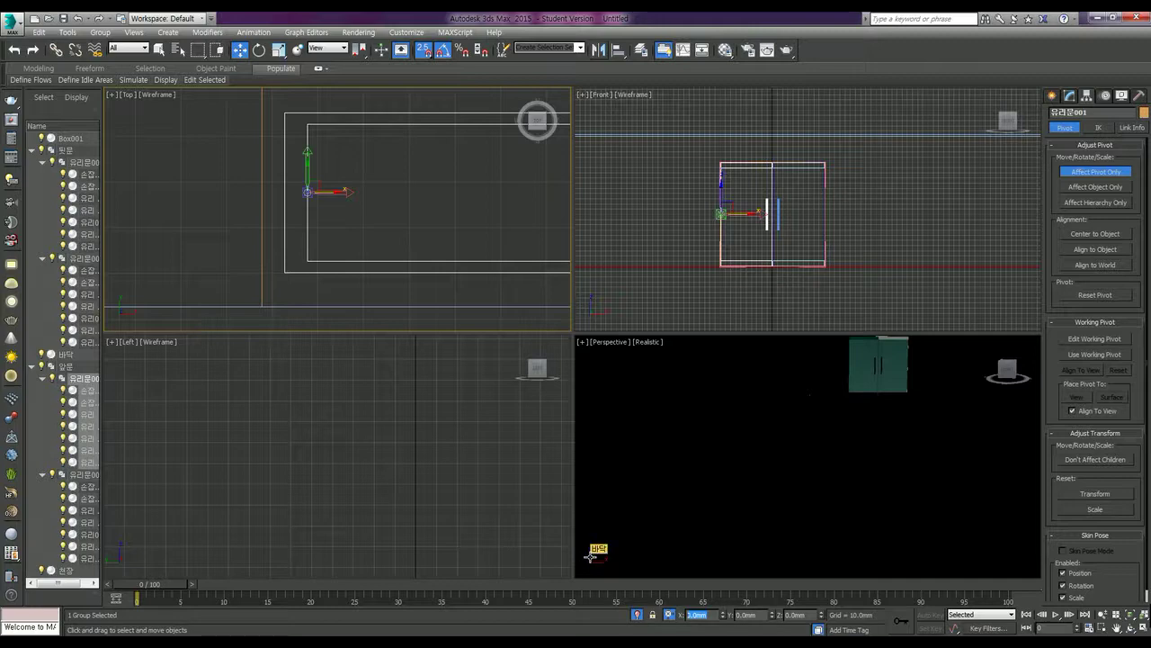
{"action": "type", "text": "3"}
{"action": "key", "text": "Return"}
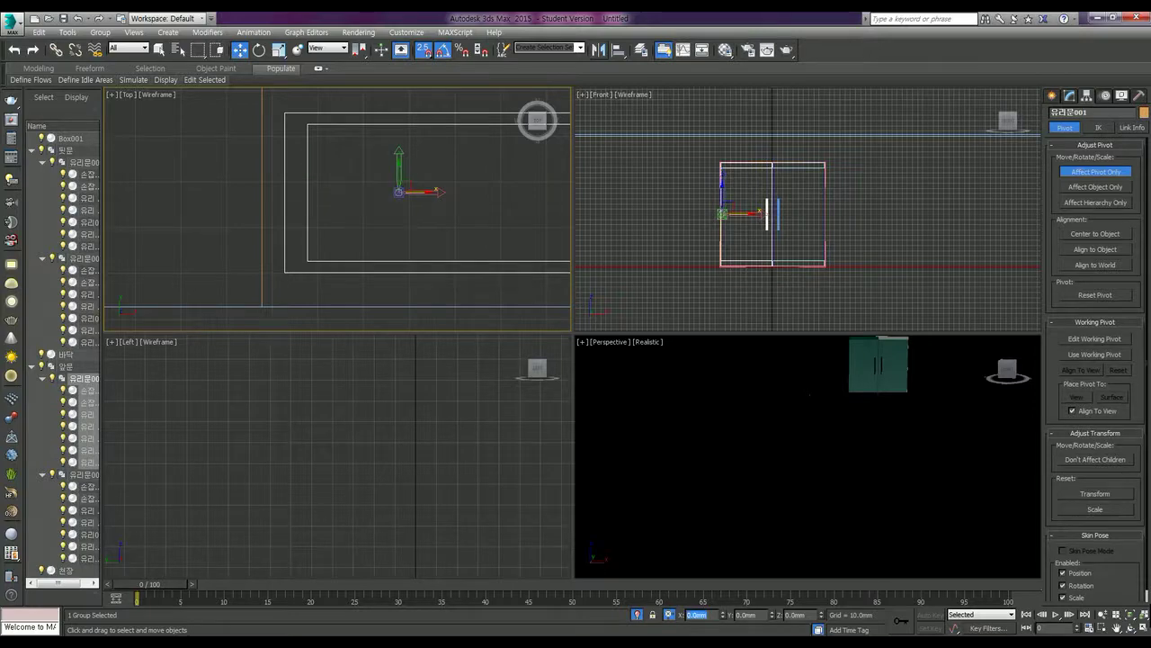
{"action": "type", "text": "30"}
{"action": "key", "text": "Return"}
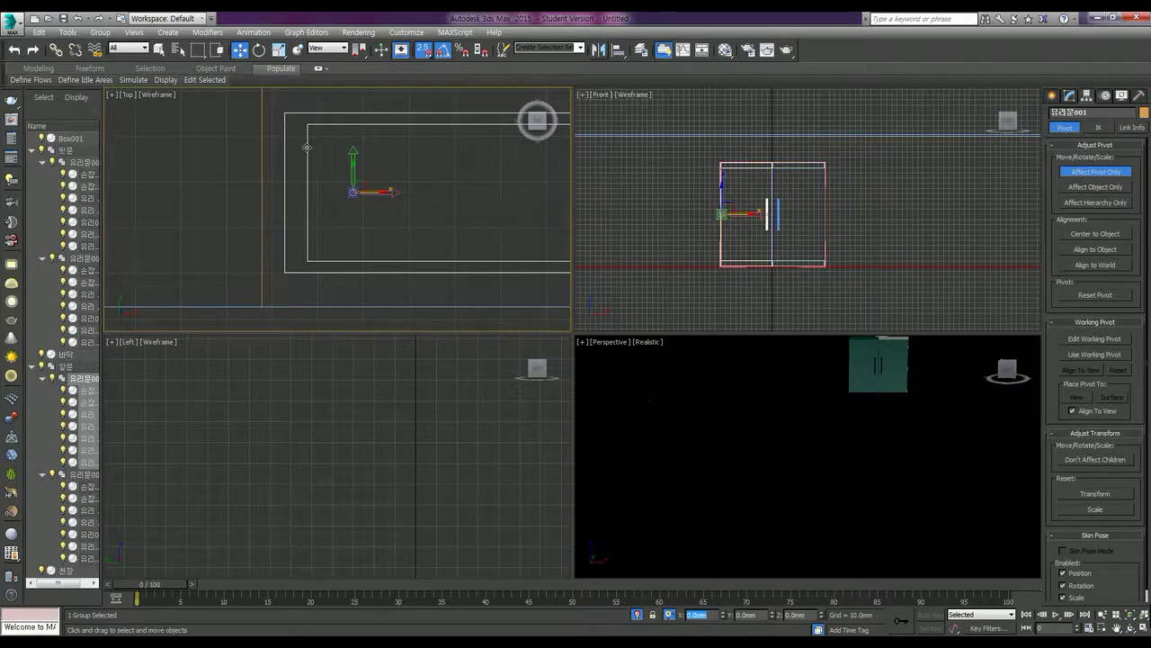
{"action": "left_click", "coordinate": [1111, 173]}
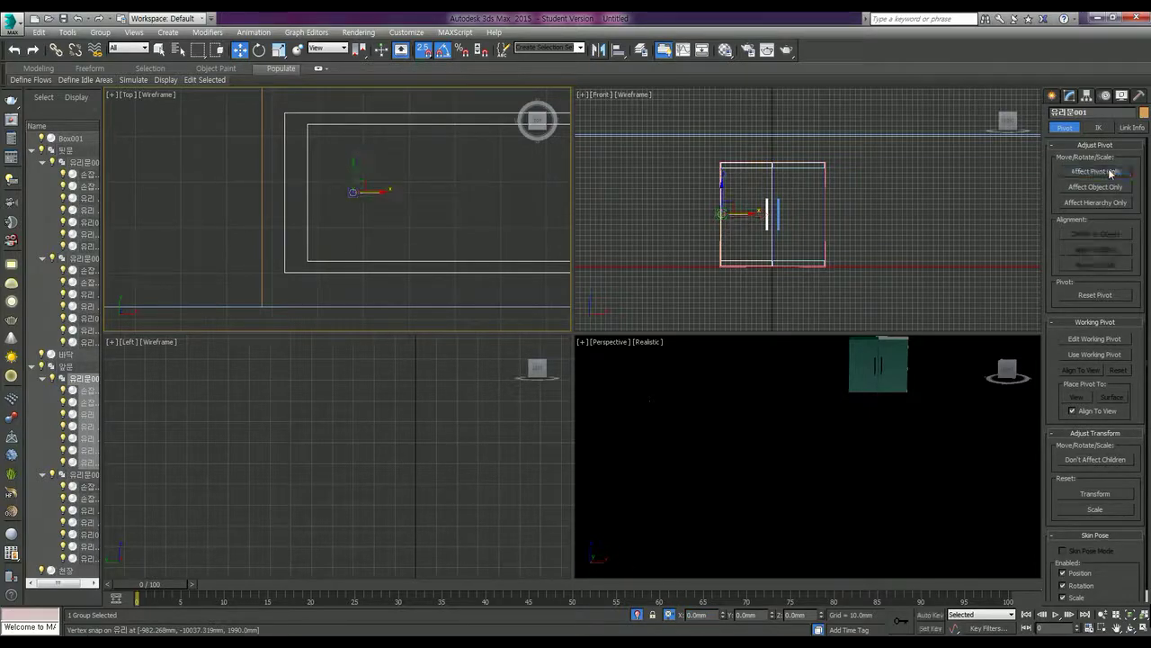
Select the right glass door leaf in the Top view and turn on Affect Pivot Only.
{"action": "scroll", "coordinate": [301, 195], "scroll_direction": "up", "scroll_amount": 2}
{"action": "scroll", "coordinate": [432, 190], "scroll_direction": "up", "scroll_amount": 2}
{"action": "scroll", "coordinate": [405, 204], "scroll_direction": "up", "scroll_amount": 2}
{"action": "scroll", "coordinate": [405, 204], "scroll_direction": "down", "scroll_amount": 4}
{"action": "scroll", "coordinate": [360, 211], "scroll_direction": "up", "scroll_amount": 1}
{"action": "middle_click_drag", "start_coordinate": [360, 216], "coordinate": [310, 218]}
{"action": "left_click", "coordinate": [310, 219]}
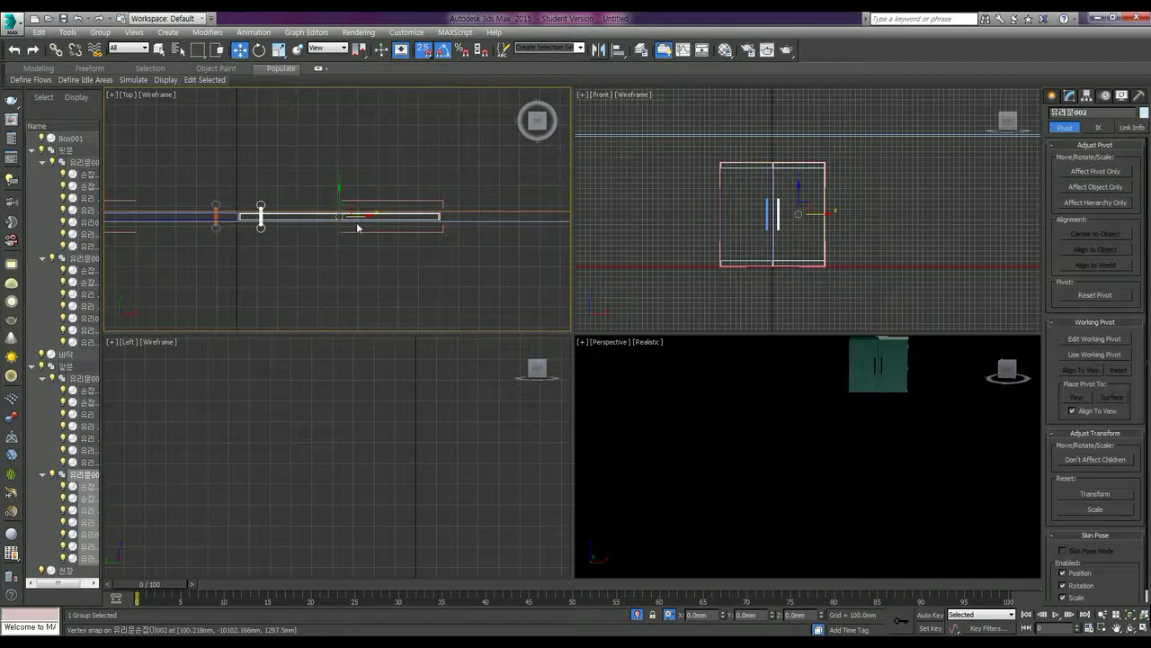
{"action": "left_click", "coordinate": [1094, 171]}
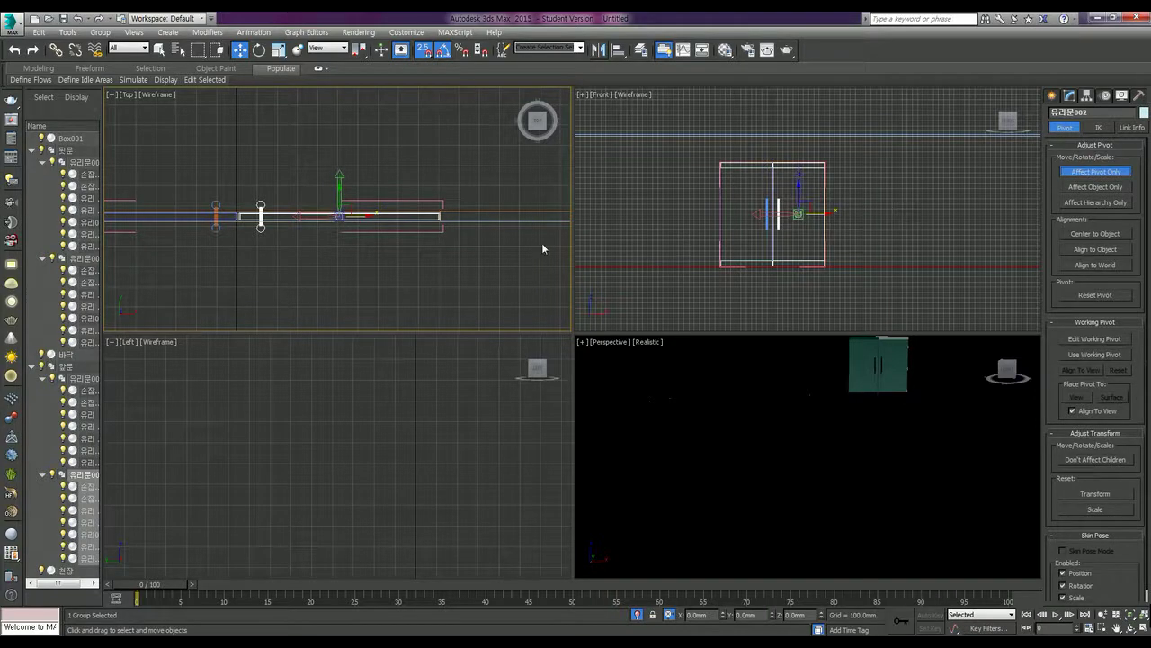
Vertex-snap the right leaf's pivot onto its outer hinge corner.
{"action": "scroll", "coordinate": [384, 234], "scroll_direction": "up", "scroll_amount": 5}
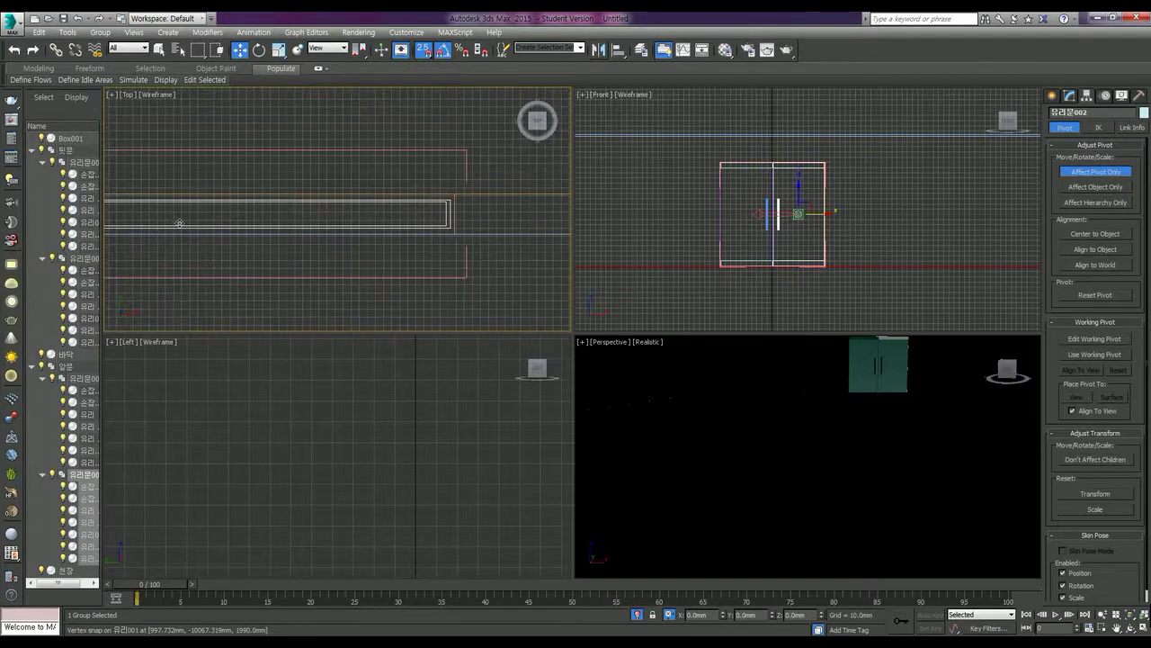
{"action": "middle_click_drag", "start_coordinate": [180, 225], "coordinate": [277, 214]}
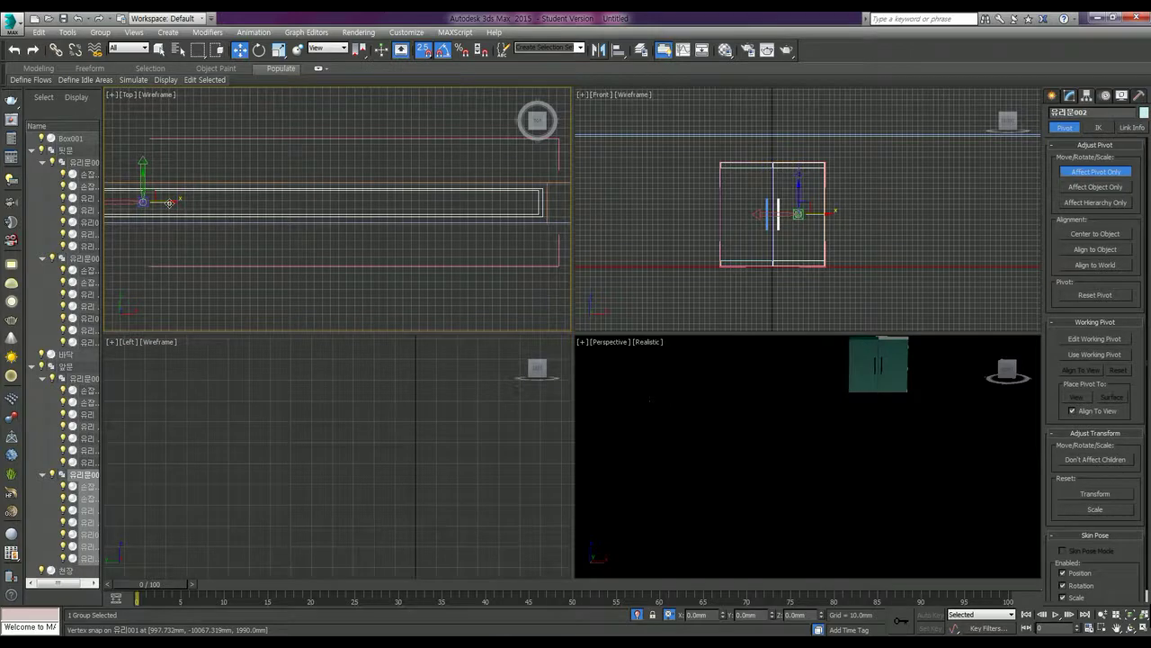
{"action": "left_click_drag", "start_coordinate": [169, 202], "coordinate": [522, 195]}
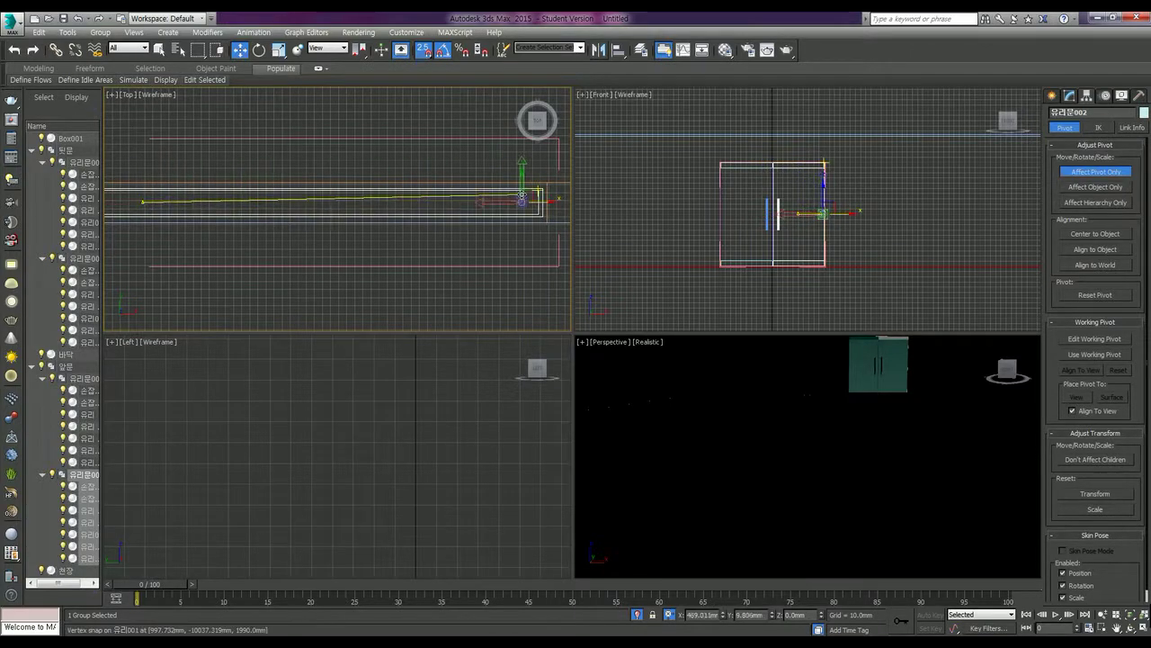
{"action": "left_click_drag", "start_coordinate": [521, 195], "coordinate": [537, 192]}
{"action": "scroll", "coordinate": [538, 191], "scroll_direction": "up", "scroll_amount": 4}
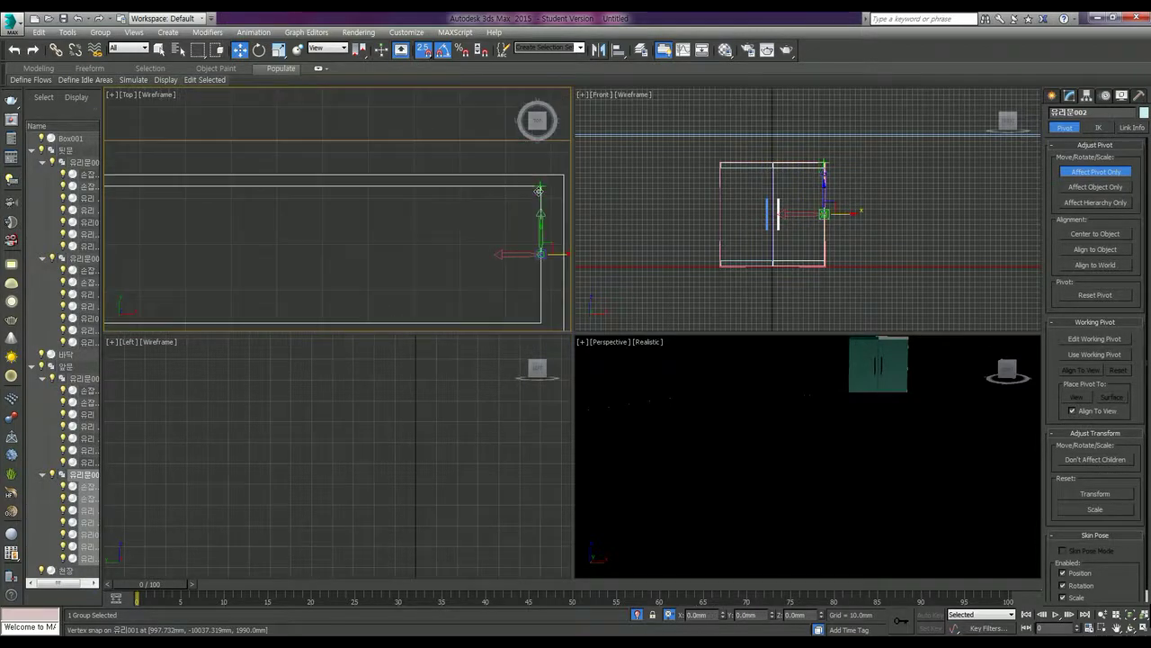
{"action": "scroll", "coordinate": [569, 266], "scroll_direction": "up", "scroll_amount": 2}
{"action": "scroll", "coordinate": [569, 267], "scroll_direction": "up", "scroll_amount": 1}
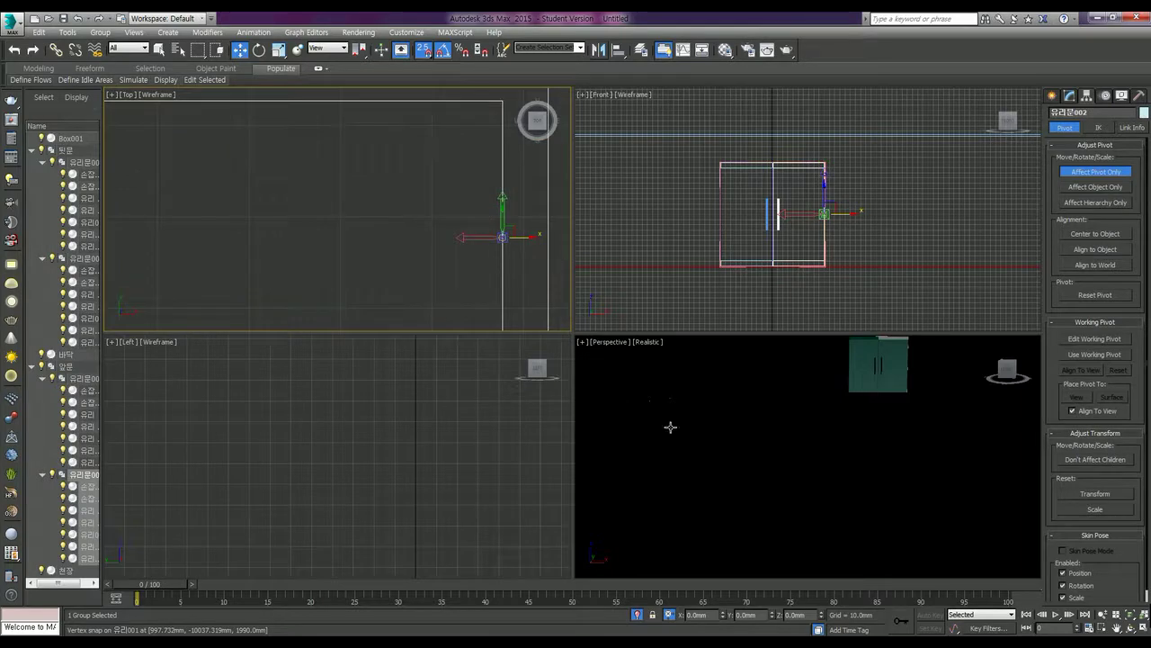
Offset the pivot 10 mm in X, then turn Affect Pivot Only off.
{"action": "left_click", "coordinate": [697, 615]}
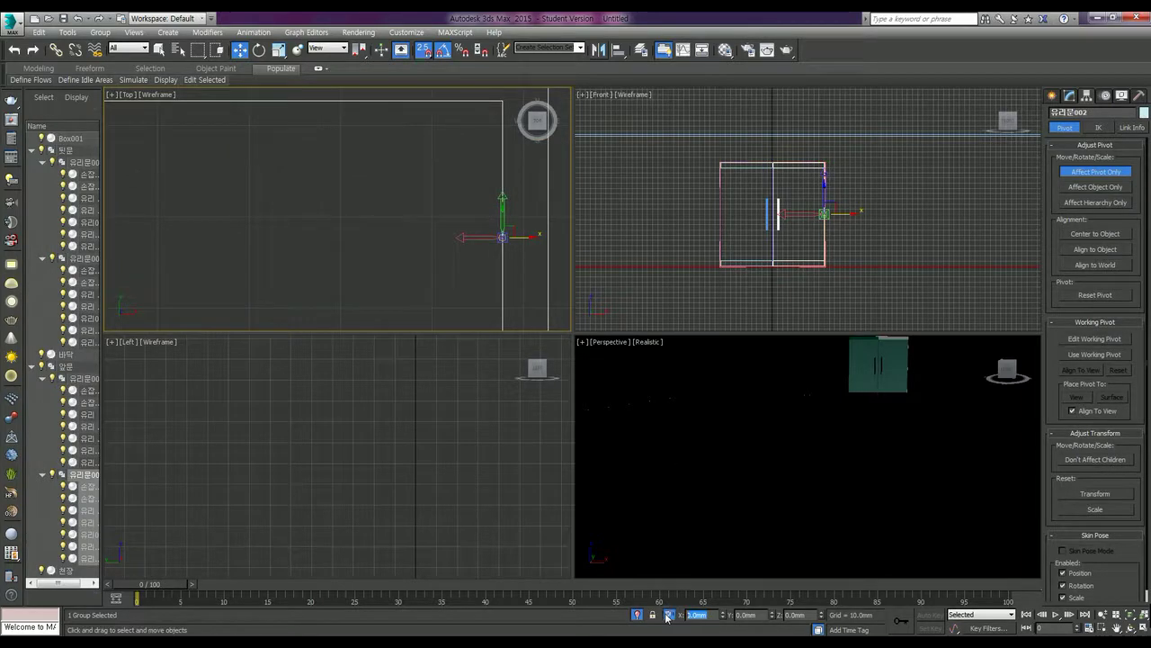
{"action": "type", "text": "10"}
{"action": "key", "text": "Return"}
{"action": "type", "text": "1"}
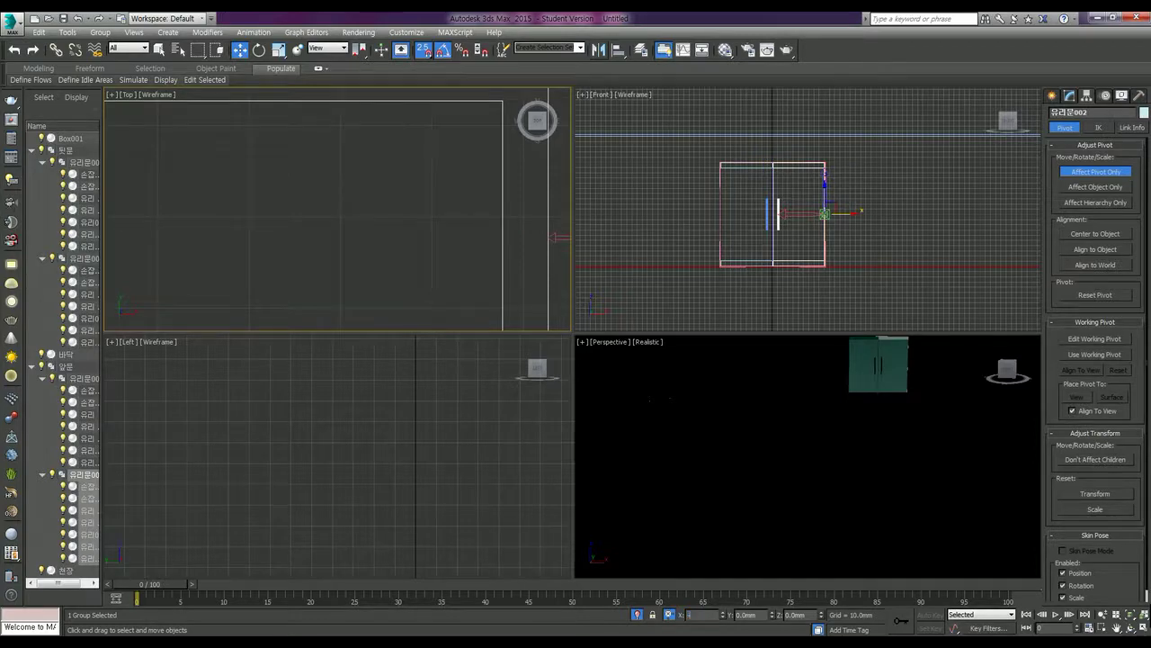
{"action": "key", "text": "Return"}
{"action": "key", "text": "BackSpace"}
{"action": "key", "text": "Return"}
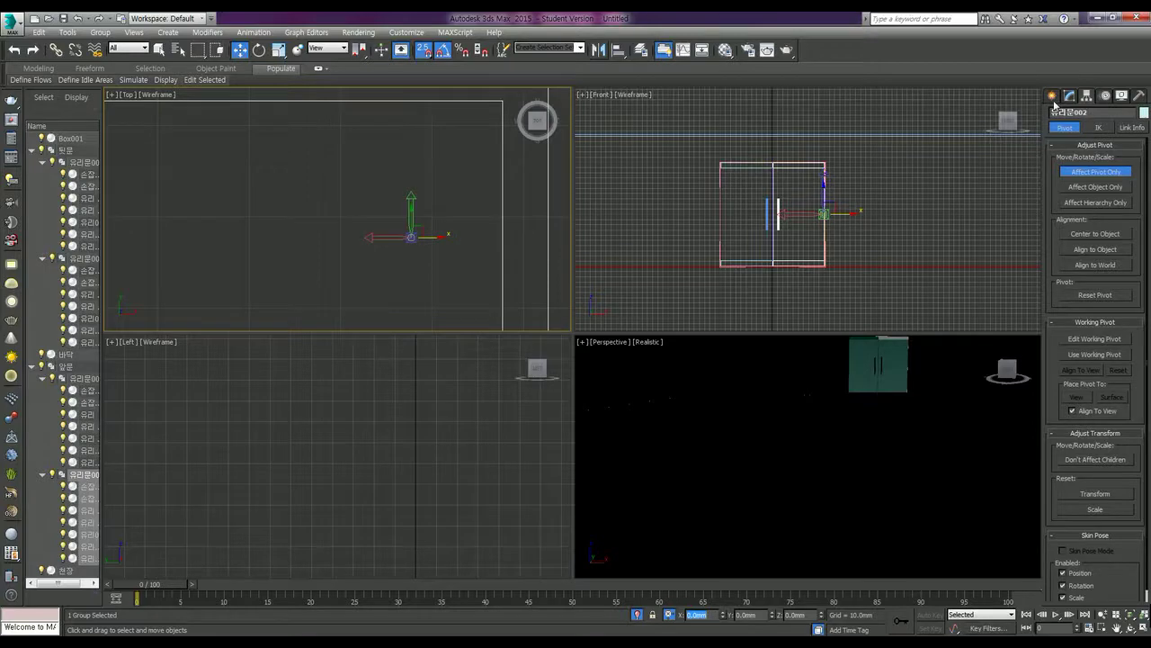
{"action": "left_click", "coordinate": [1096, 172]}
{"action": "scroll", "coordinate": [366, 229], "scroll_direction": "down", "scroll_amount": 3}
{"action": "scroll", "coordinate": [411, 219], "scroll_direction": "down", "scroll_amount": 2}
{"action": "scroll", "coordinate": [316, 227], "scroll_direction": "down", "scroll_amount": 2}
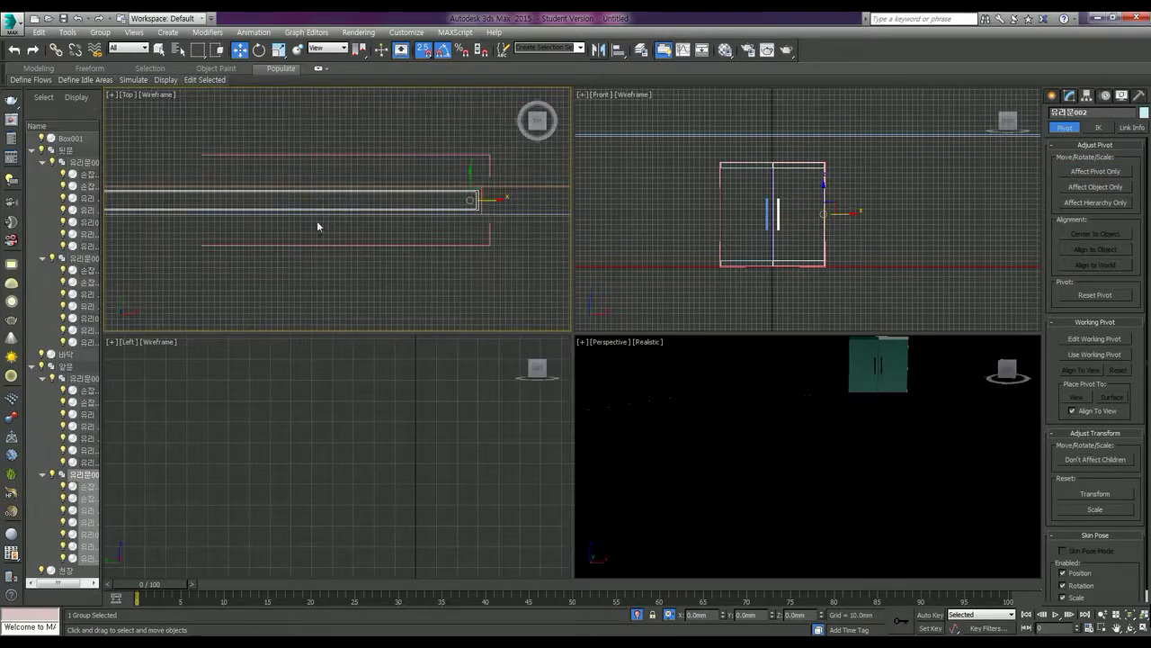
{"action": "scroll", "coordinate": [316, 225], "scroll_direction": "down", "scroll_amount": 2}
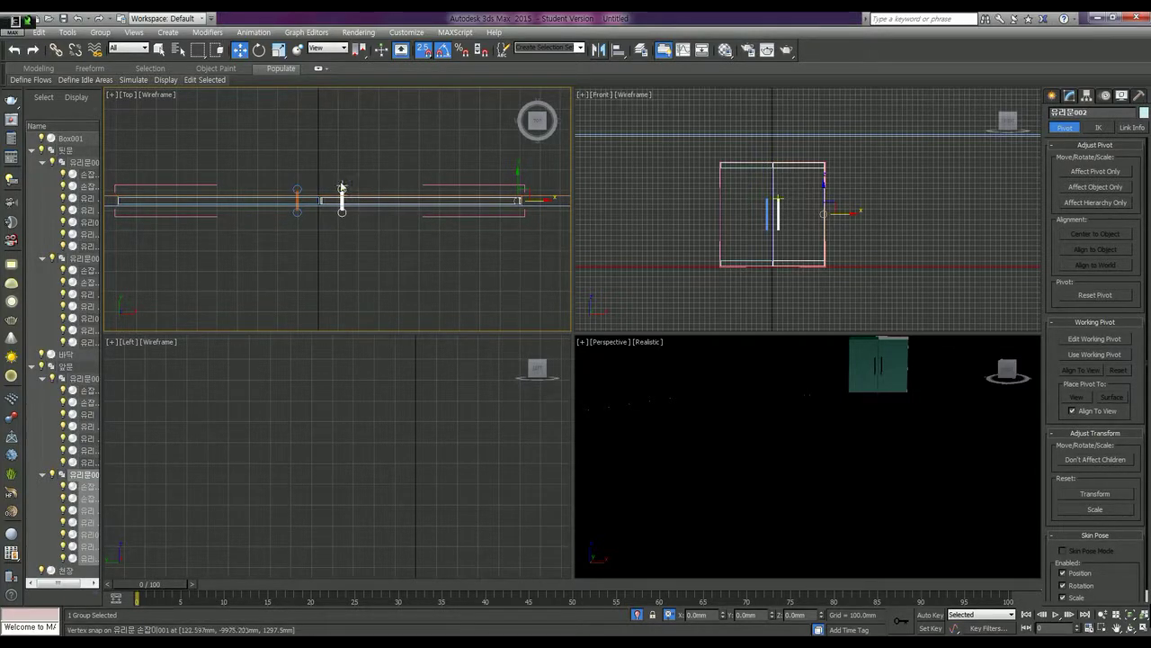
Test-swing the right door leaf about 10 degrees with Rotate (E), then undo it.
{"action": "key", "text": "e"}
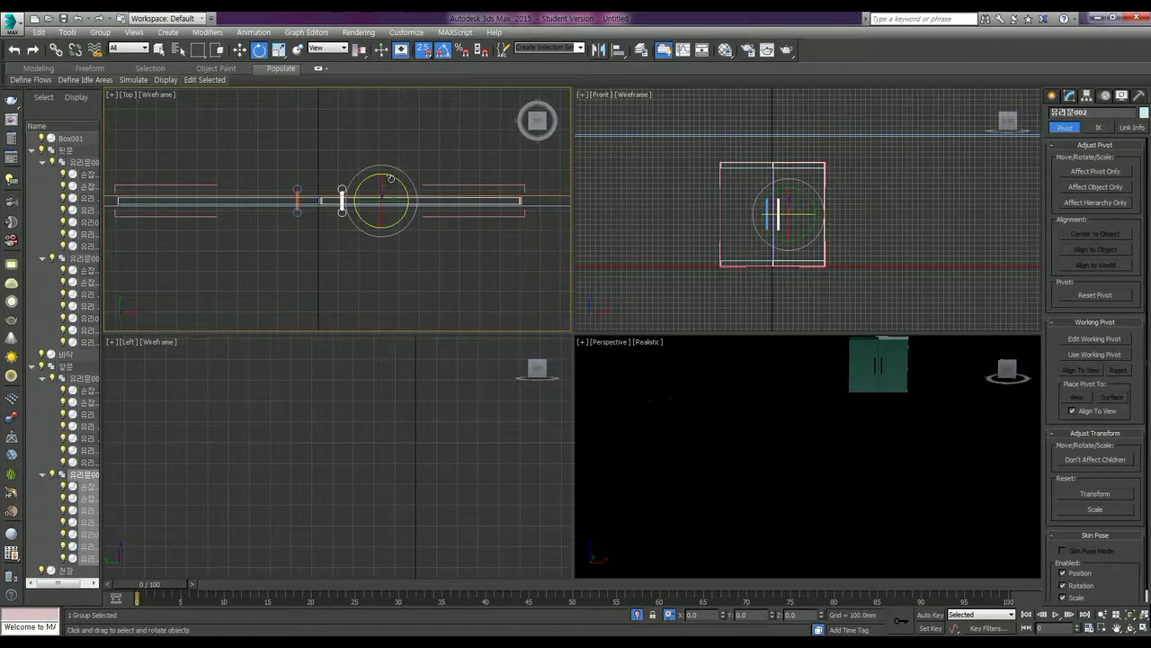
{"action": "left_click_drag", "start_coordinate": [390, 173], "coordinate": [391, 159]}
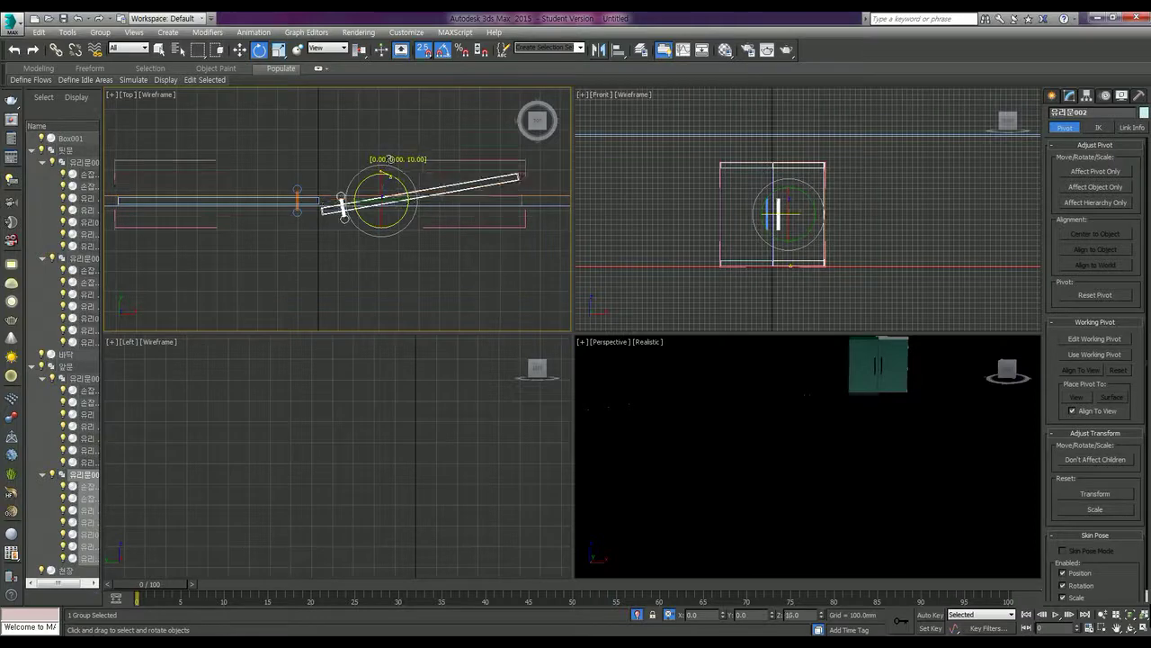
{"action": "key", "text": "ctrl+z"}
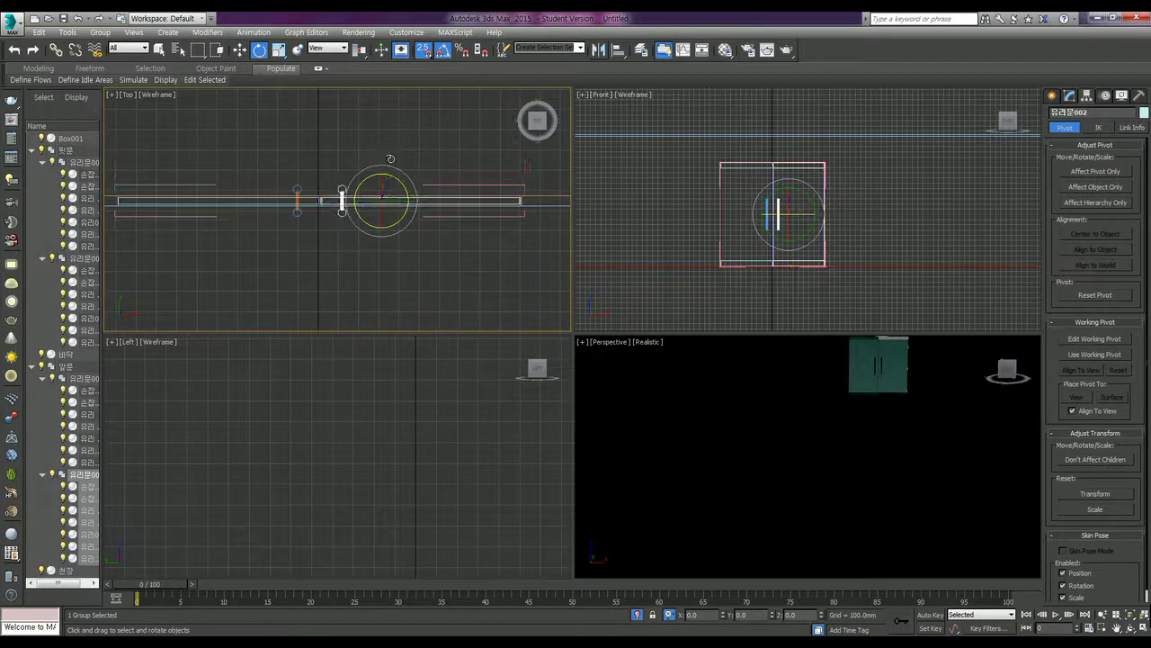
Reselect the right glass door group and return to the Move tool.
{"action": "left_click", "coordinate": [468, 192]}
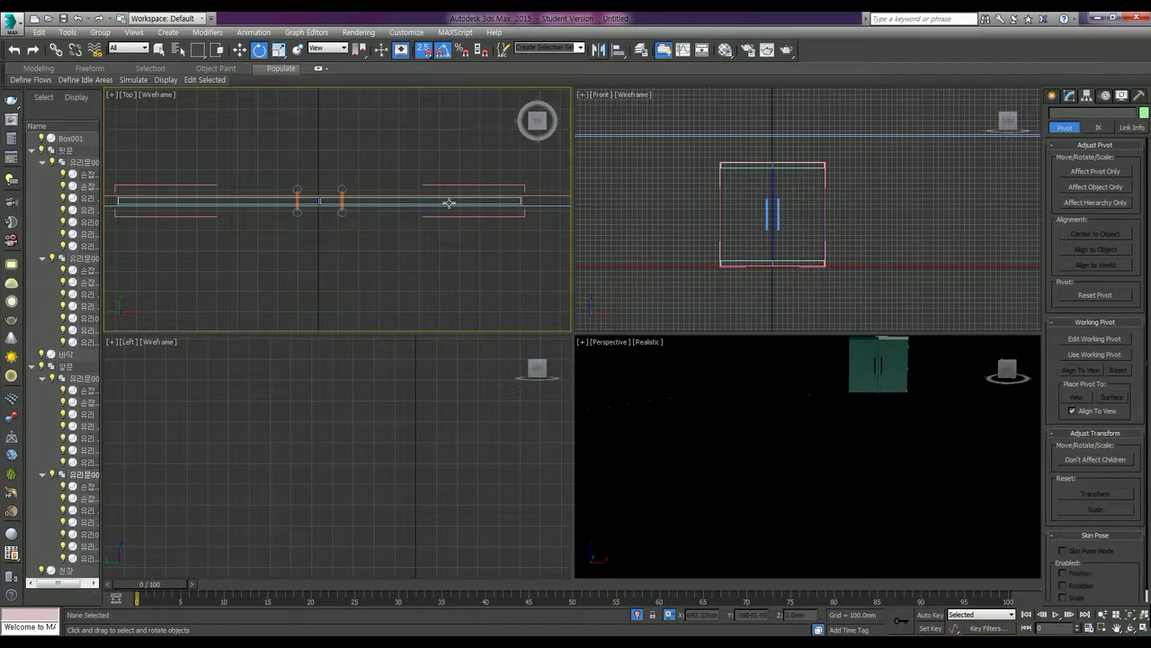
{"action": "left_click", "coordinate": [449, 203]}
{"action": "left_click", "coordinate": [449, 202]}
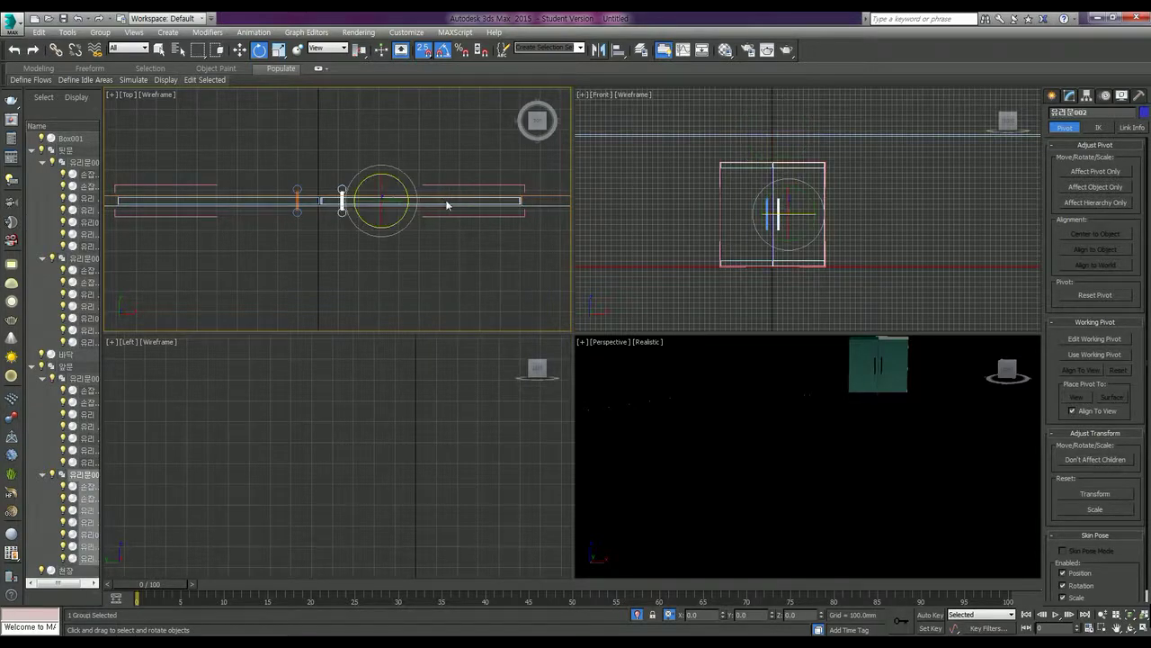
{"action": "key", "text": "w"}
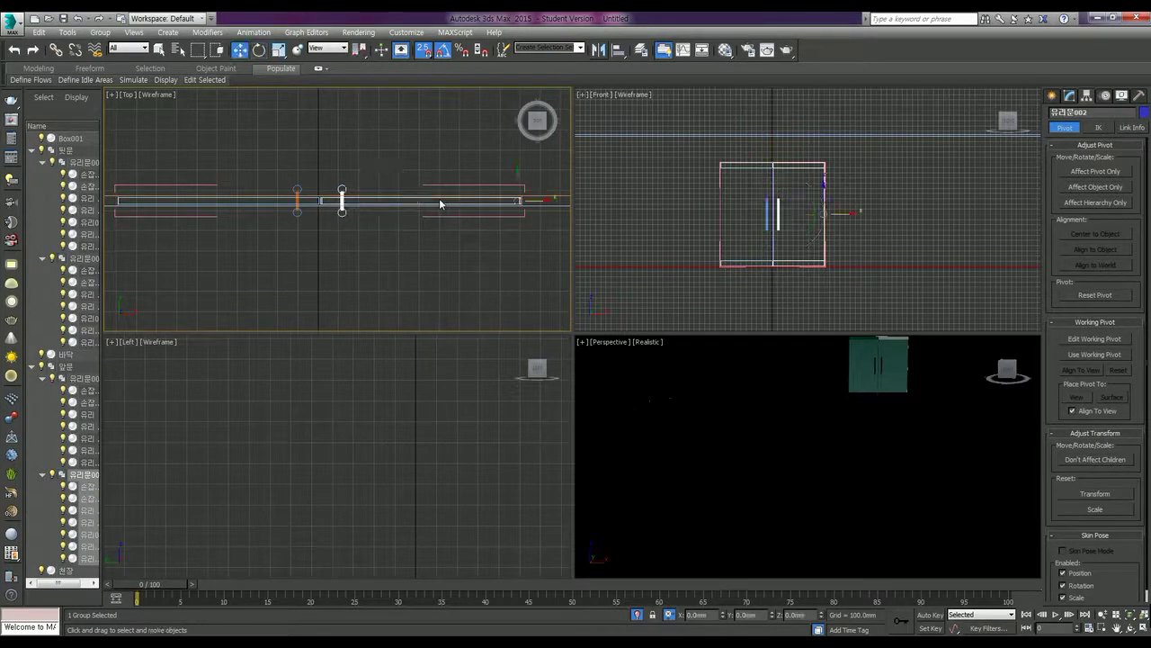
{"action": "key", "text": "r"}
{"action": "key", "text": "e"}
{"action": "key", "text": "r"}
{"action": "key", "text": "e"}
{"action": "key", "text": "w"}
Clear the selection, drop the handle group, and select the right glass door group.
{"action": "key", "text": "ctrl+d"}
{"action": "left_click", "coordinate": [342, 200]}
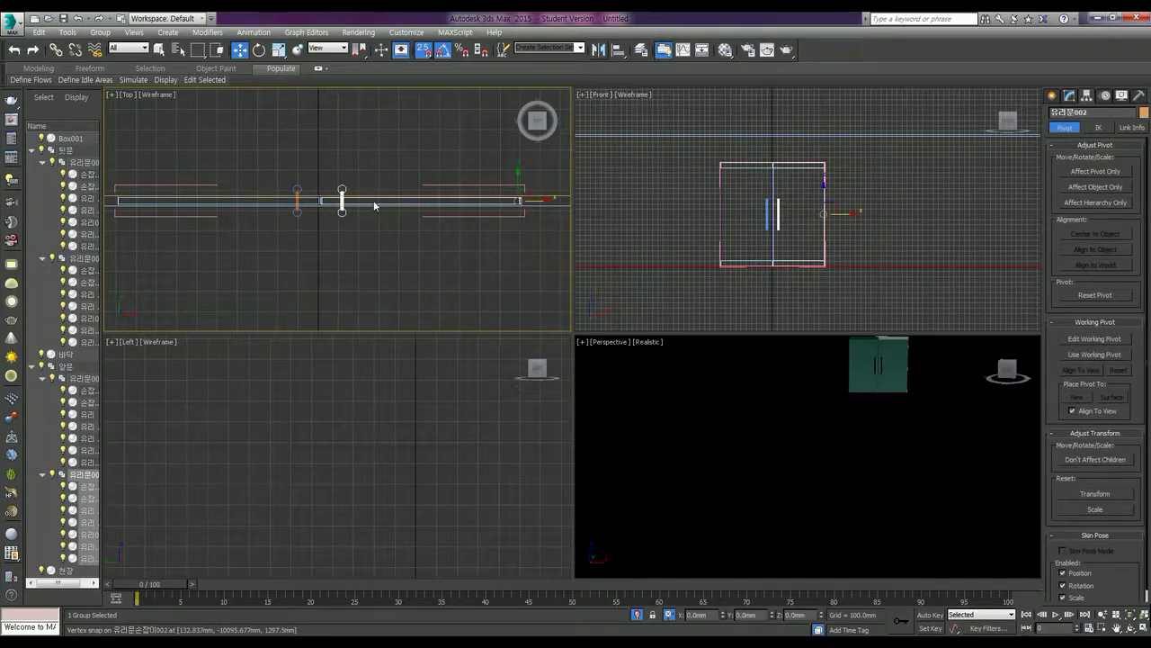
{"action": "key", "text": "ctrl+d"}
{"action": "left_click", "coordinate": [380, 202]}
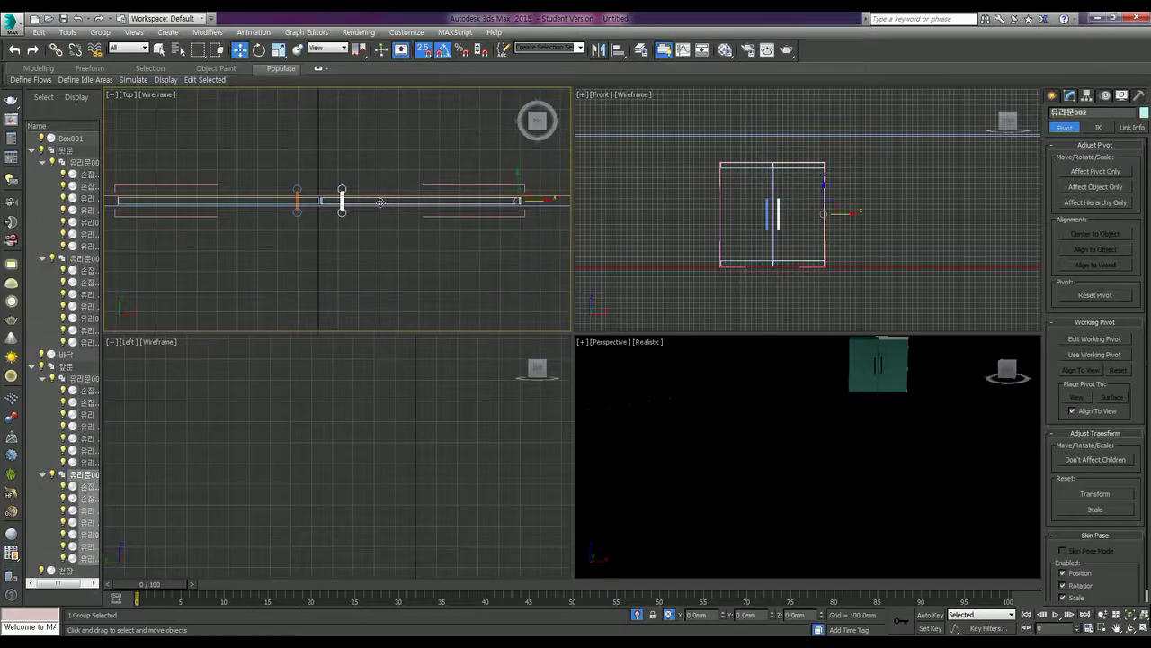
Test-swing the door about 40 degrees, undo, and re-enable Affect Pivot Only.
{"action": "scroll", "coordinate": [381, 203], "scroll_direction": "up", "scroll_amount": 4}
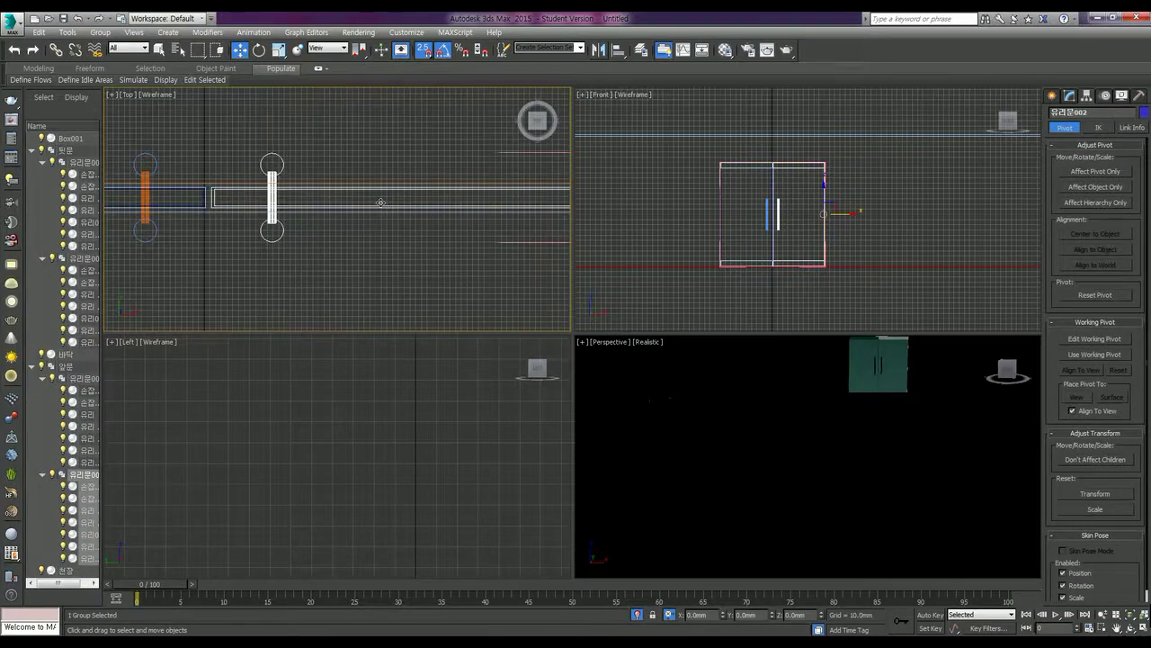
{"action": "mouse_move", "coordinate": [381, 202]}
{"action": "middle_mouse_down"}
{"action": "mouse_move", "coordinate": [308, 215]}
{"action": "mouse_move", "coordinate": [448, 208]}
{"action": "middle_mouse_up"}
{"action": "left_click", "coordinate": [257, 191]}
{"action": "key", "text": "e"}
{"action": "left_click_drag", "start_coordinate": [277, 179], "coordinate": [264, 159]}
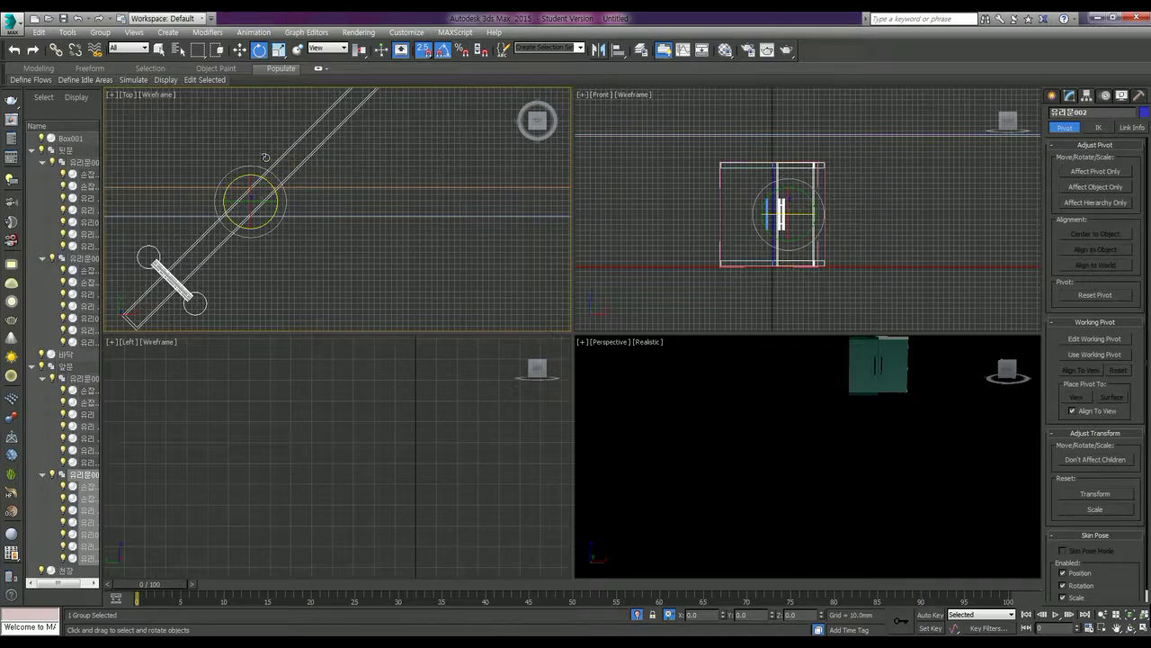
{"action": "key", "text": "ctrl+z"}
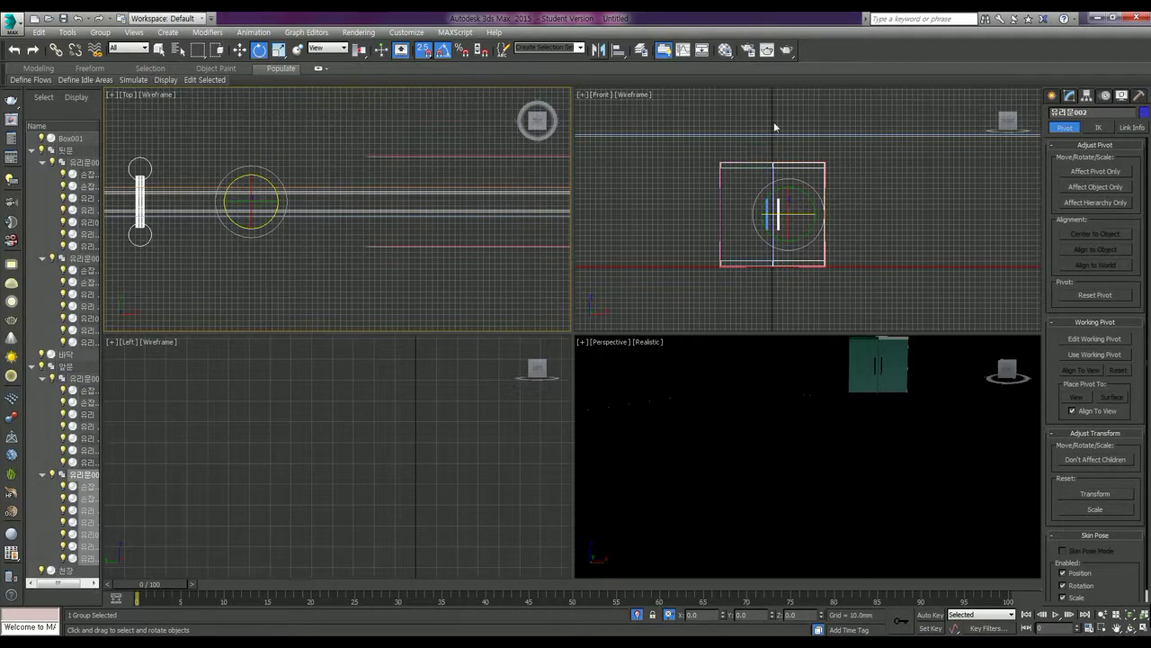
{"action": "left_click", "coordinate": [1095, 171]}
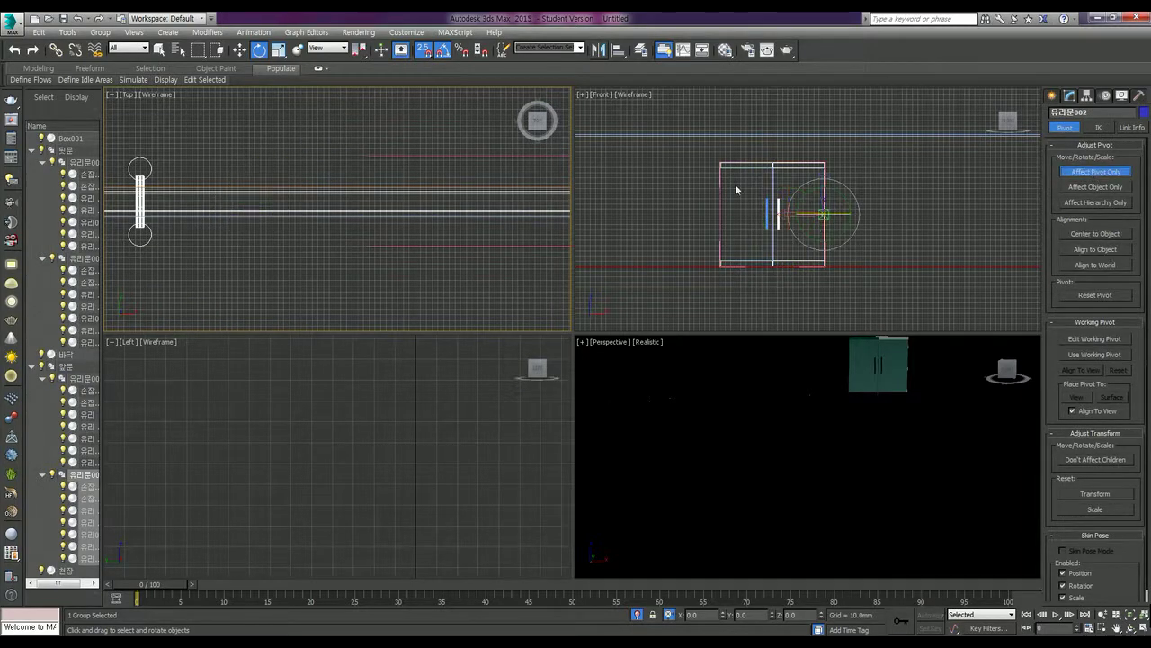
Rotate the right leaf's pivot -30° about Z and turn Affect Pivot Only off.
{"action": "middle_click_drag", "start_coordinate": [402, 207], "coordinate": [241, 220]}
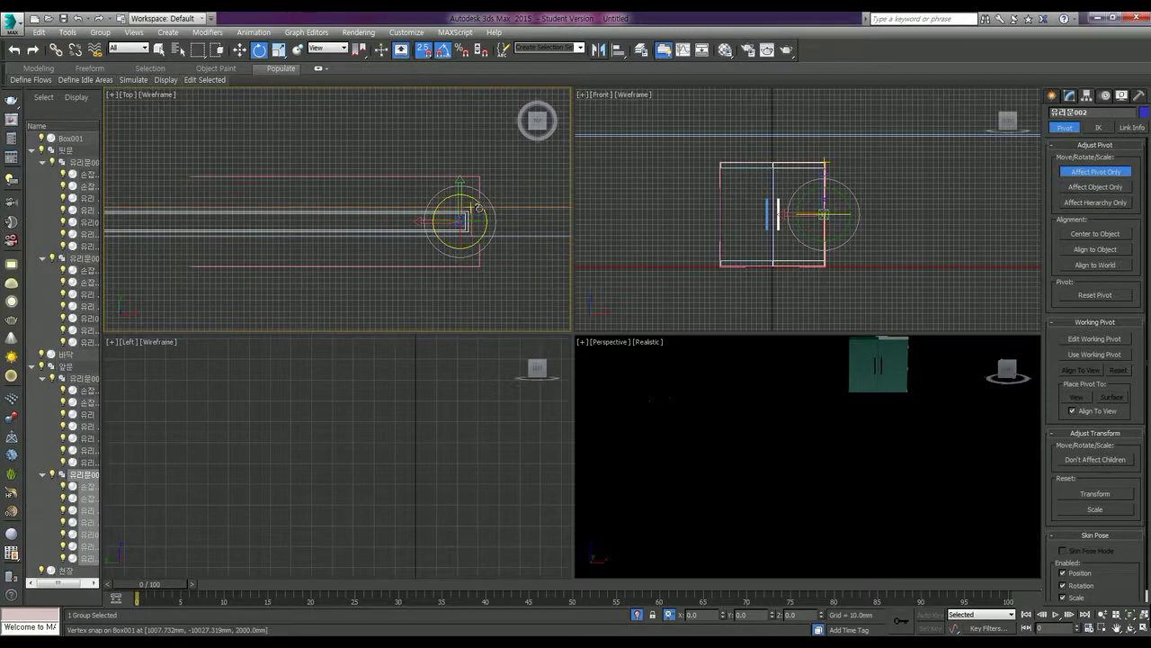
{"action": "left_click_drag", "start_coordinate": [478, 208], "coordinate": [481, 185]}
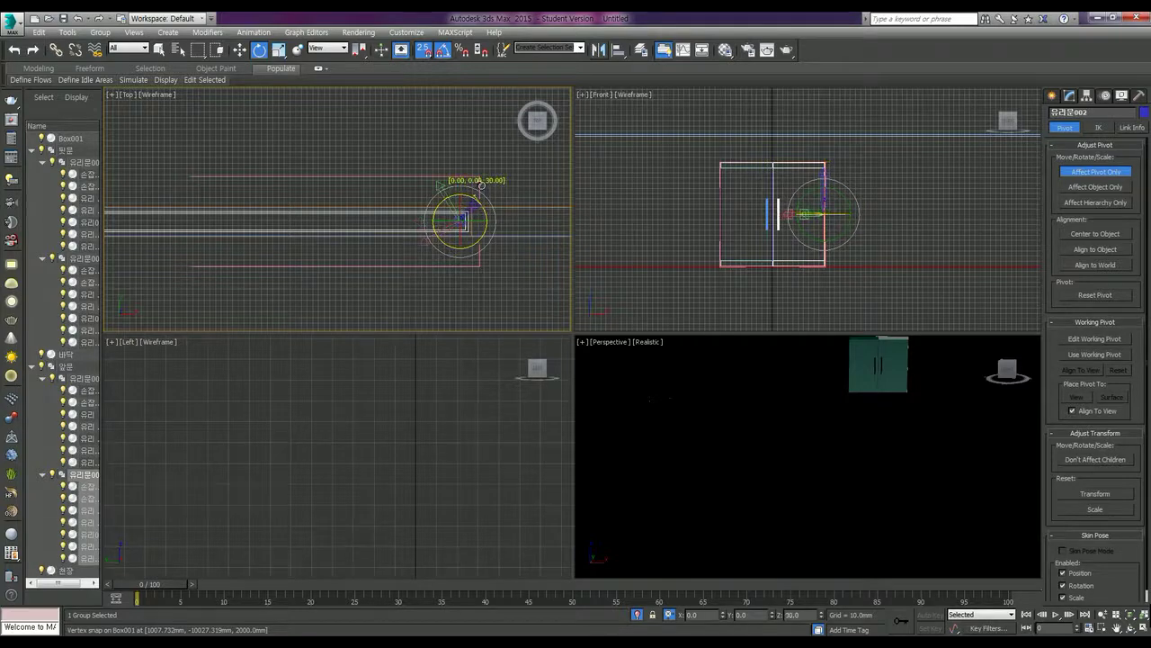
{"action": "left_click", "coordinate": [1067, 173]}
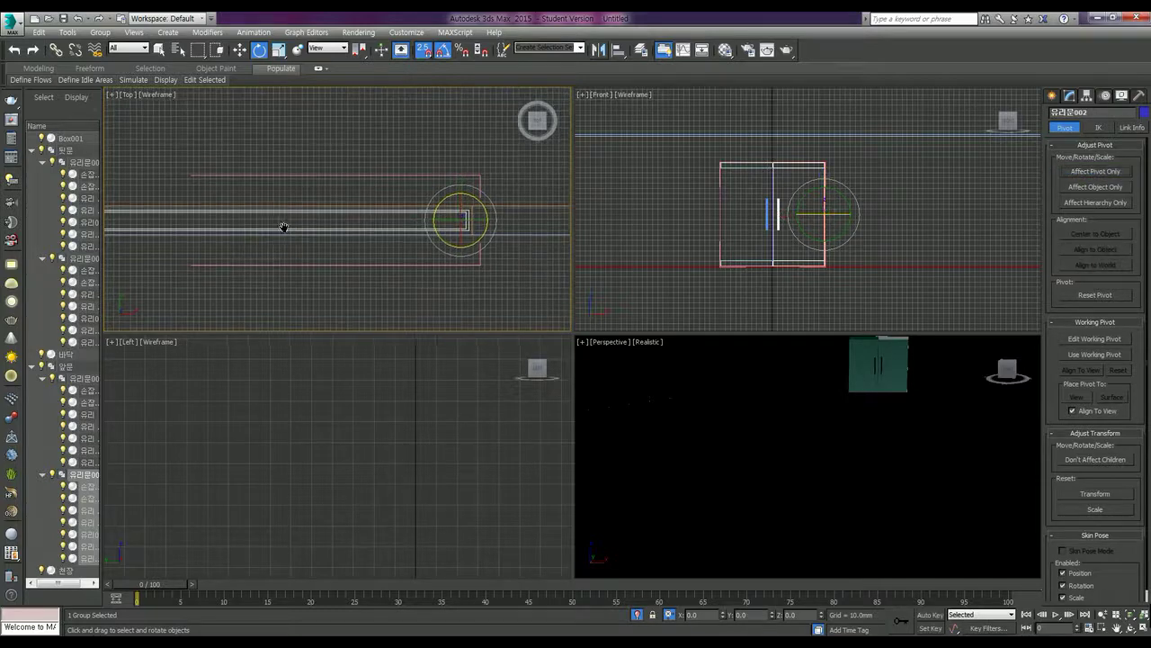
Swing the right door group open about 90 degrees around its hinge pivot.
{"action": "scroll", "coordinate": [282, 229], "scroll_direction": "down", "scroll_amount": 3}
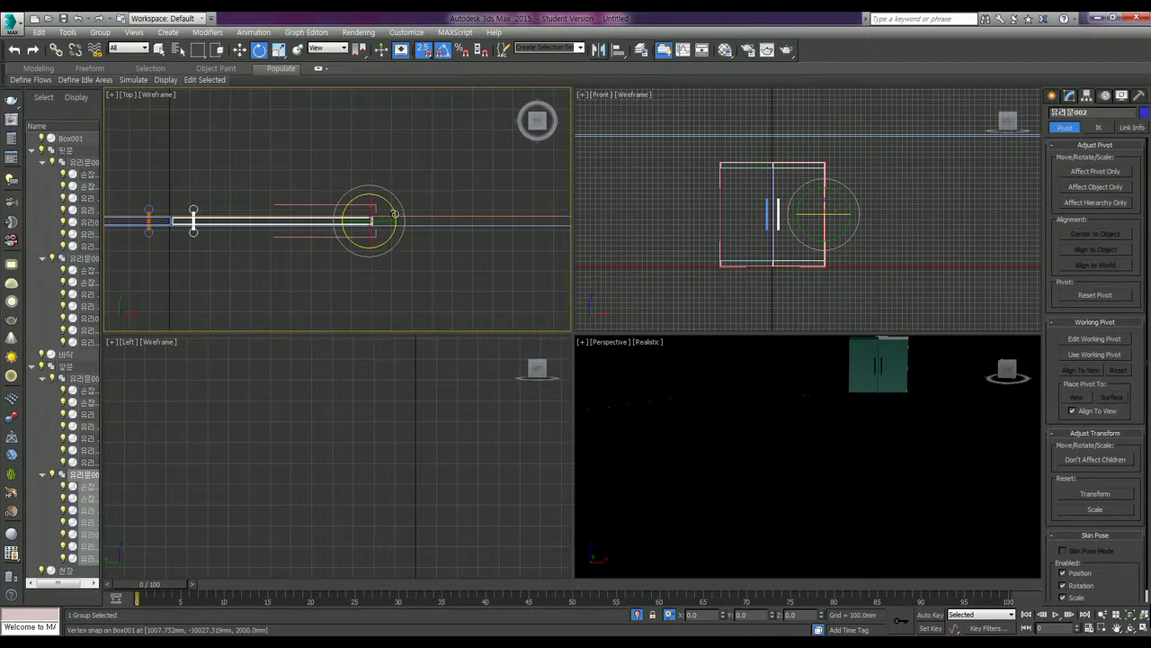
{"action": "left_click_drag", "start_coordinate": [394, 215], "coordinate": [396, 186]}
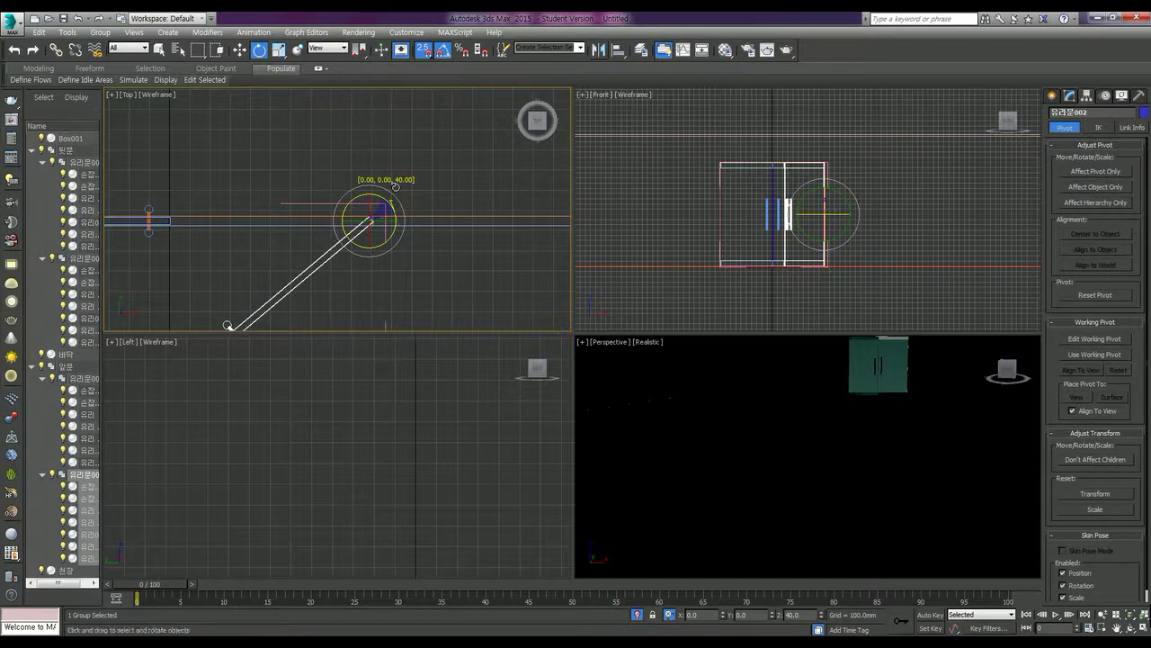
{"action": "left_click_drag", "start_coordinate": [396, 185], "coordinate": [393, 172]}
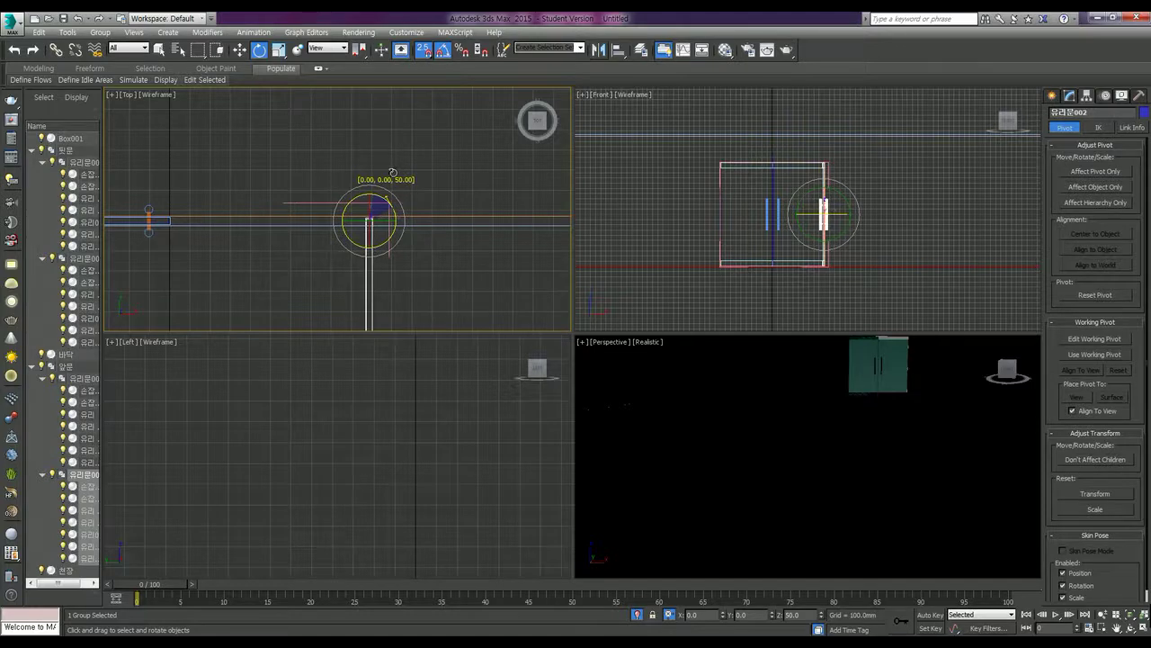
{"action": "left_click_drag", "start_coordinate": [391, 174], "coordinate": [393, 173]}
Pan the Top view to the left door and select the left glass leaf.
{"action": "middle_click_drag", "start_coordinate": [320, 245], "coordinate": [417, 141]}
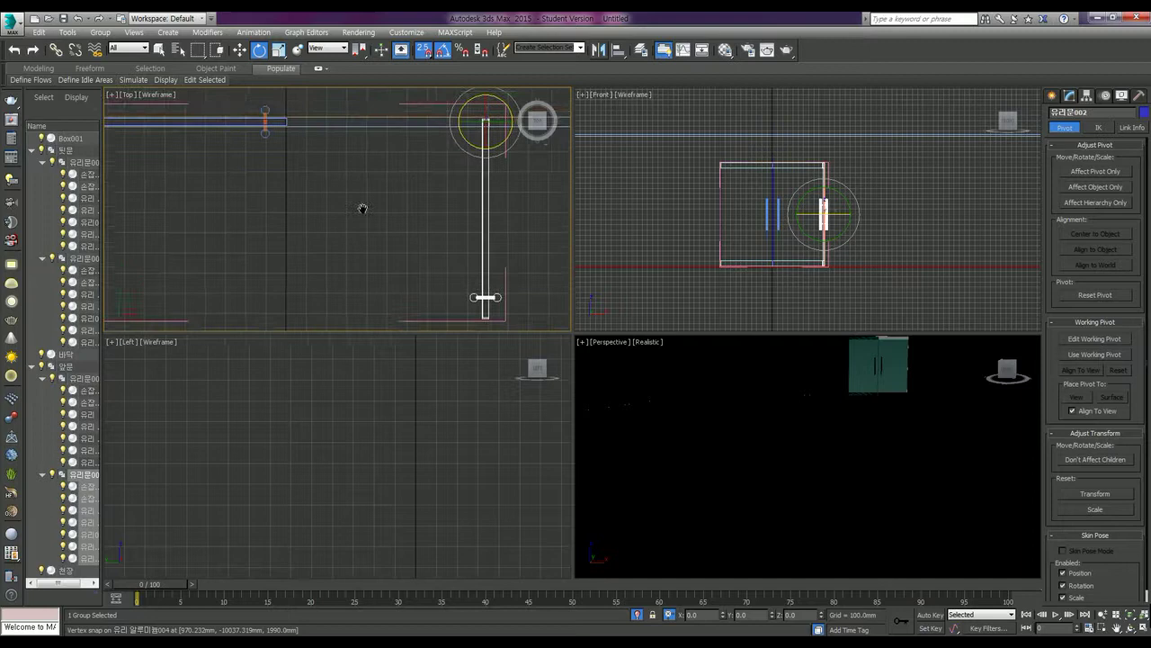
{"action": "middle_click_drag", "start_coordinate": [206, 117], "coordinate": [341, 149]}
{"action": "left_click", "coordinate": [341, 149]}
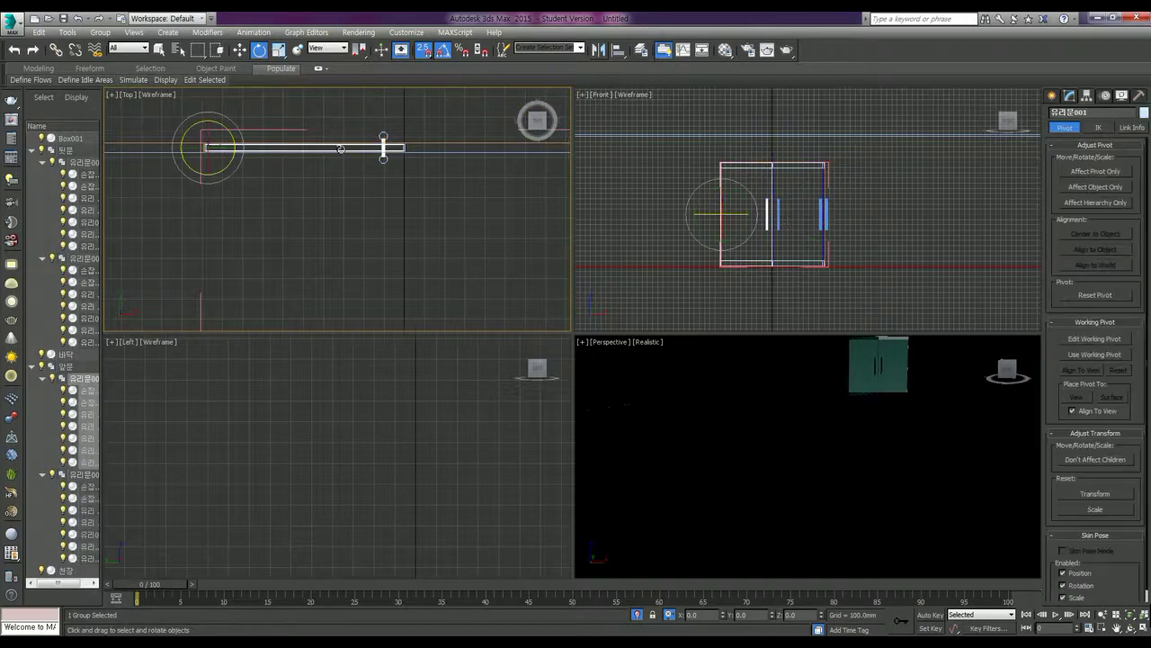
Swing the left door leaf about 45 degrees open, then zoom out and deselect.
{"action": "left_click_drag", "start_coordinate": [229, 129], "coordinate": [235, 140]}
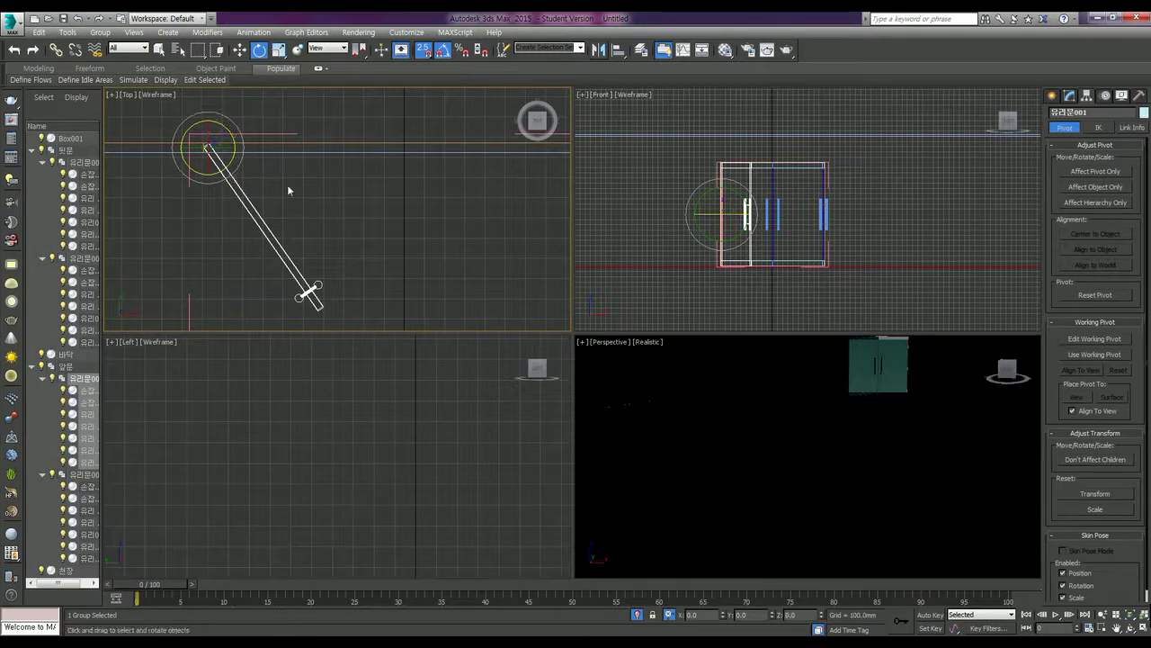
{"action": "middle_click_drag", "start_coordinate": [367, 202], "coordinate": [268, 172]}
{"action": "scroll", "coordinate": [268, 172], "scroll_direction": "down", "scroll_amount": 3}
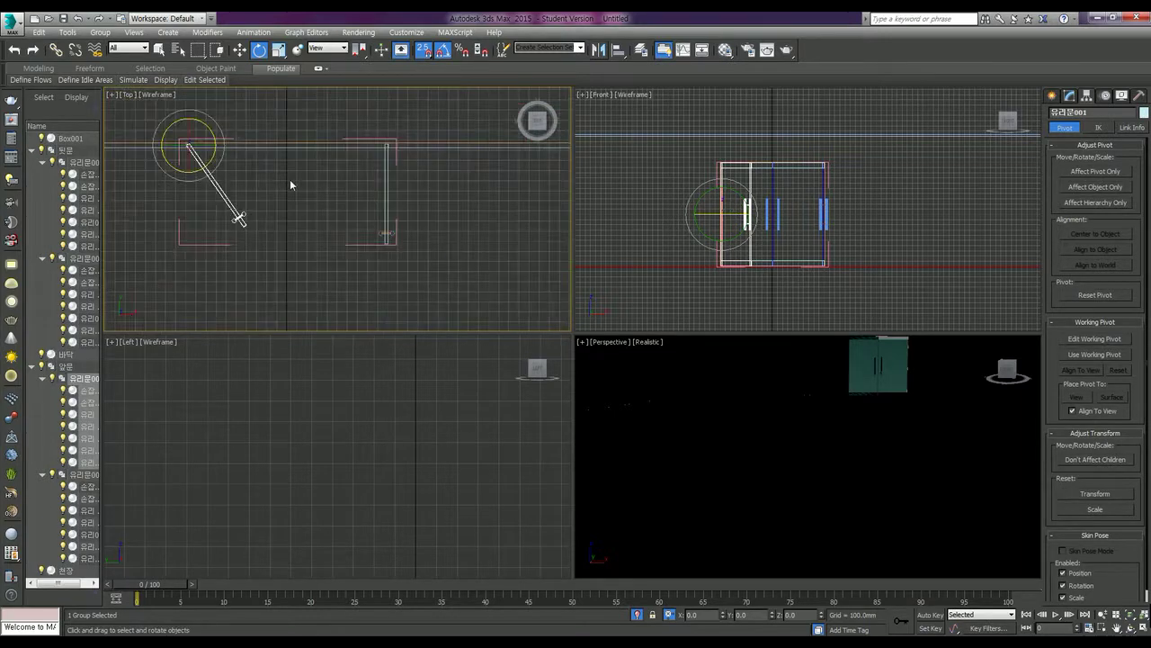
{"action": "left_click", "coordinate": [290, 180]}
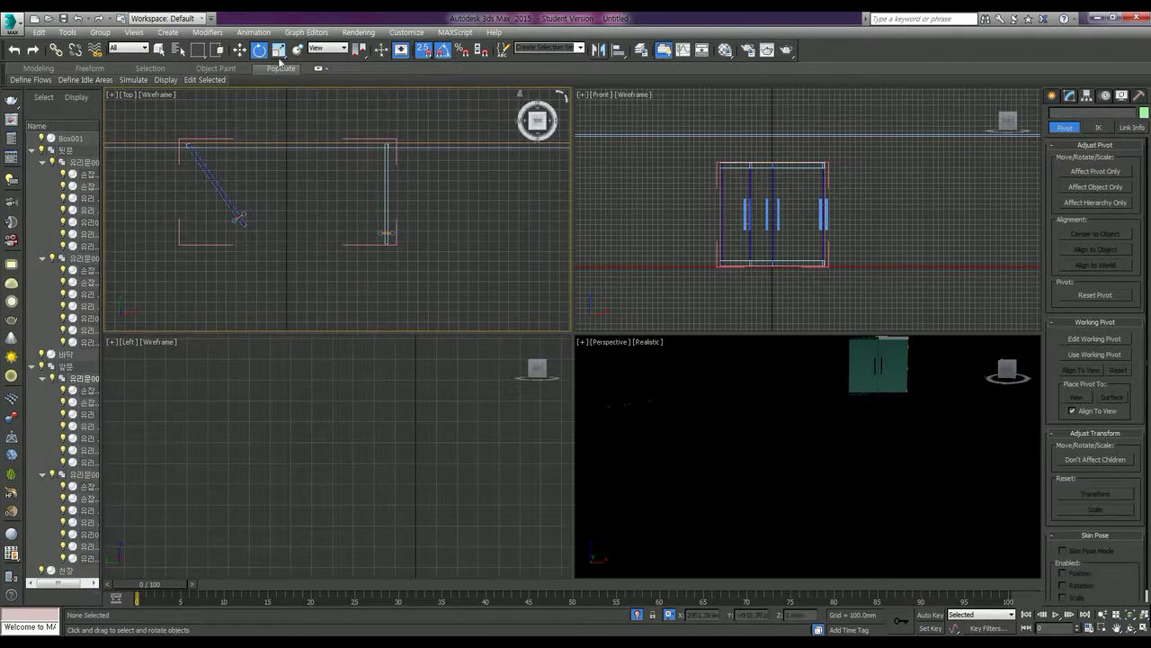
With Select and Move active, frame the door hinge area and box-select both glass door groups.
{"action": "left_click", "coordinate": [239, 50]}
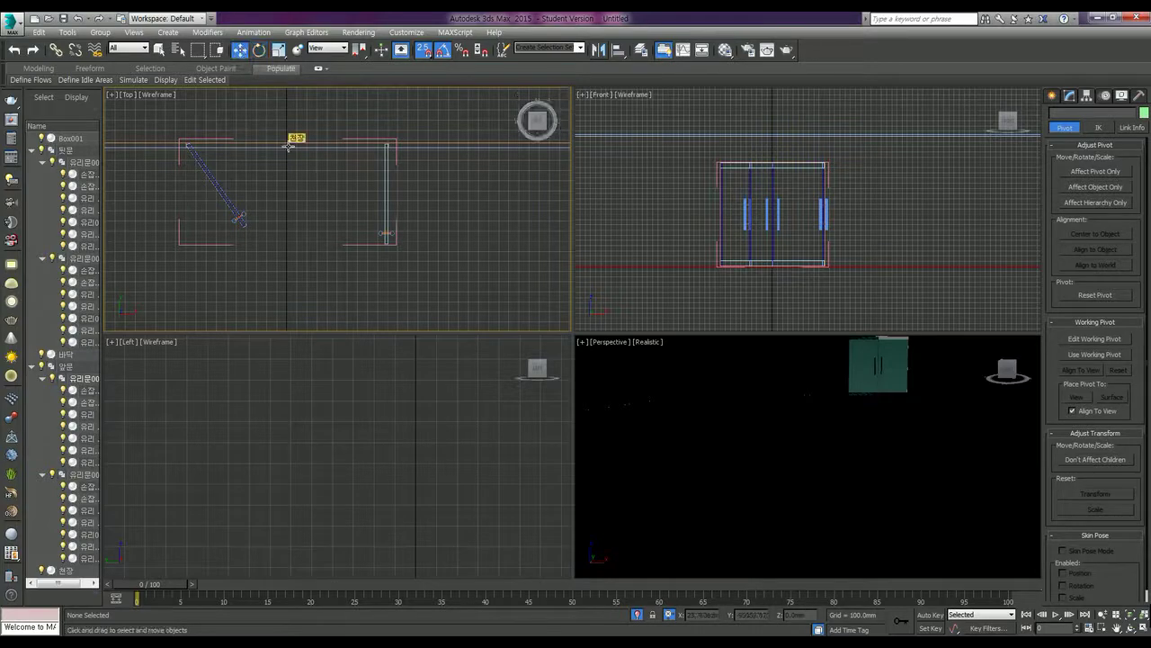
{"action": "scroll", "coordinate": [293, 187], "scroll_direction": "up", "scroll_amount": 2}
{"action": "scroll", "coordinate": [315, 188], "scroll_direction": "up", "scroll_amount": 3}
{"action": "scroll", "coordinate": [320, 182], "scroll_direction": "down", "scroll_amount": 1}
{"action": "middle_click_drag", "start_coordinate": [322, 178], "coordinate": [327, 242]}
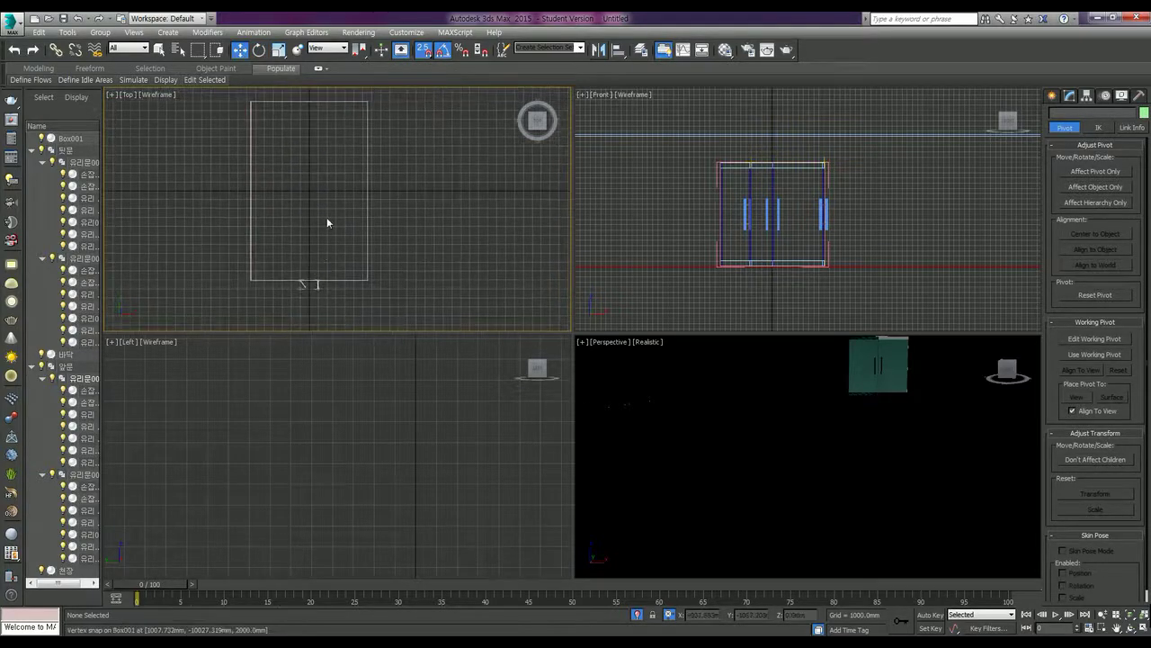
{"action": "mouse_move", "coordinate": [311, 144]}
{"action": "middle_mouse_down"}
{"action": "mouse_move", "coordinate": [324, 175]}
{"action": "mouse_move", "coordinate": [373, 158]}
{"action": "mouse_move", "coordinate": [380, 187]}
{"action": "middle_mouse_up"}
{"action": "scroll", "coordinate": [320, 167], "scroll_direction": "up", "scroll_amount": 4}
{"action": "scroll", "coordinate": [318, 163], "scroll_direction": "down", "scroll_amount": 4}
{"action": "scroll", "coordinate": [320, 193], "scroll_direction": "down", "scroll_amount": 2}
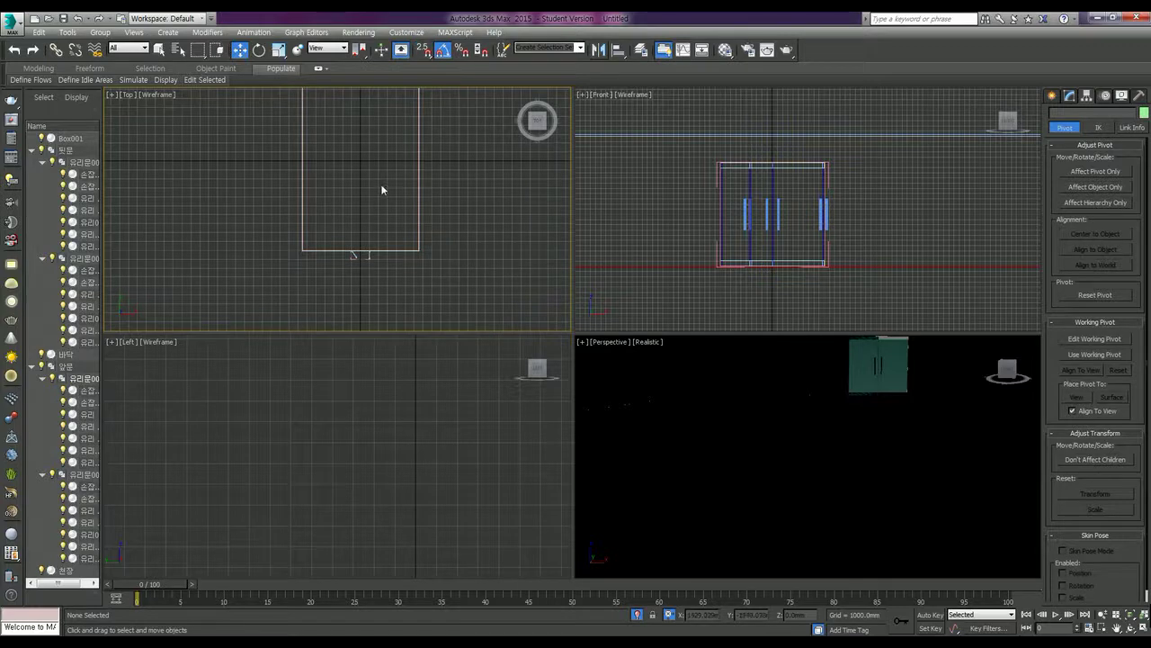
{"action": "scroll", "coordinate": [367, 262], "scroll_direction": "up", "scroll_amount": 3}
{"action": "middle_click_drag", "start_coordinate": [377, 263], "coordinate": [344, 251]}
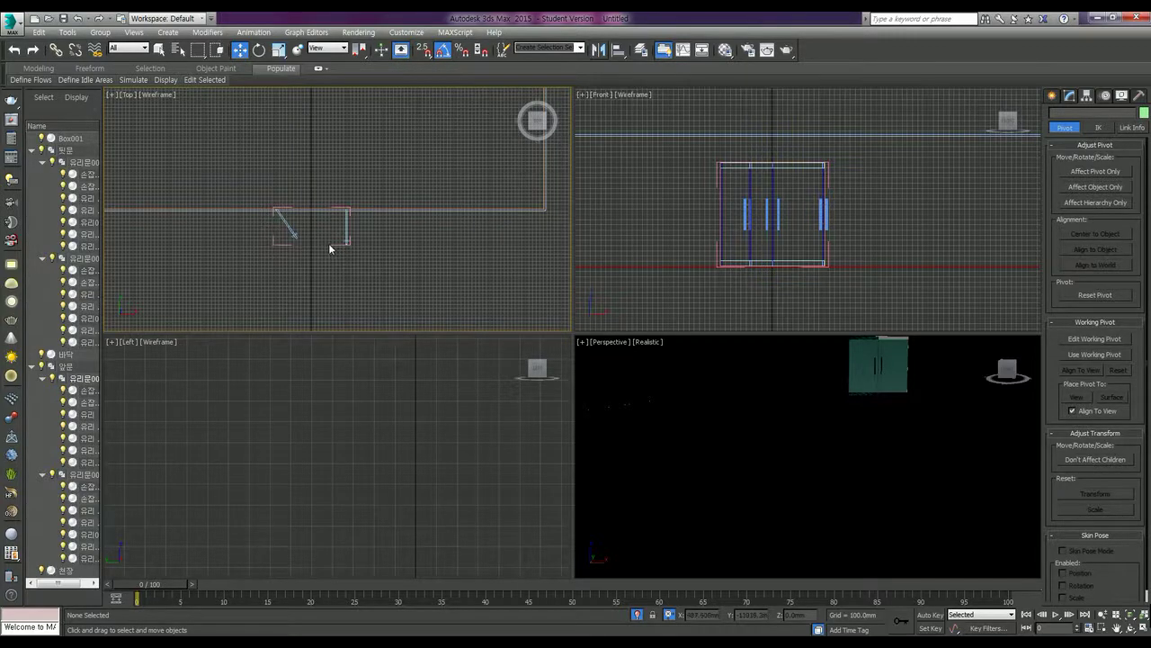
{"action": "left_click_drag", "start_coordinate": [288, 256], "coordinate": [246, 232]}
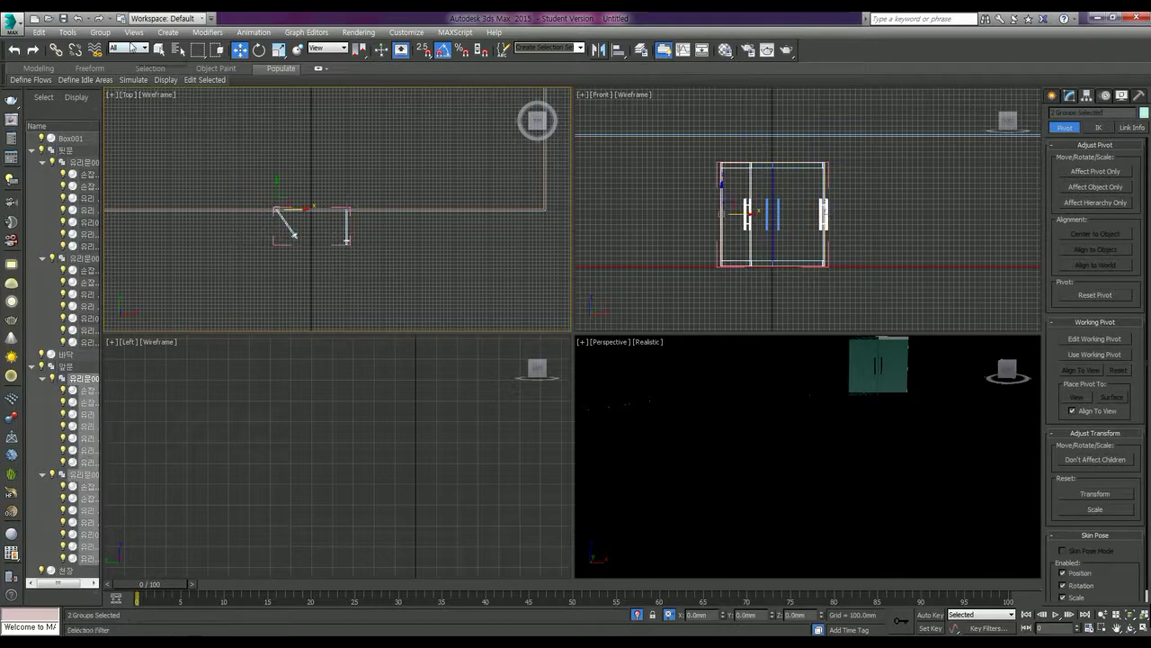
{"action": "left_click", "coordinate": [100, 32]}
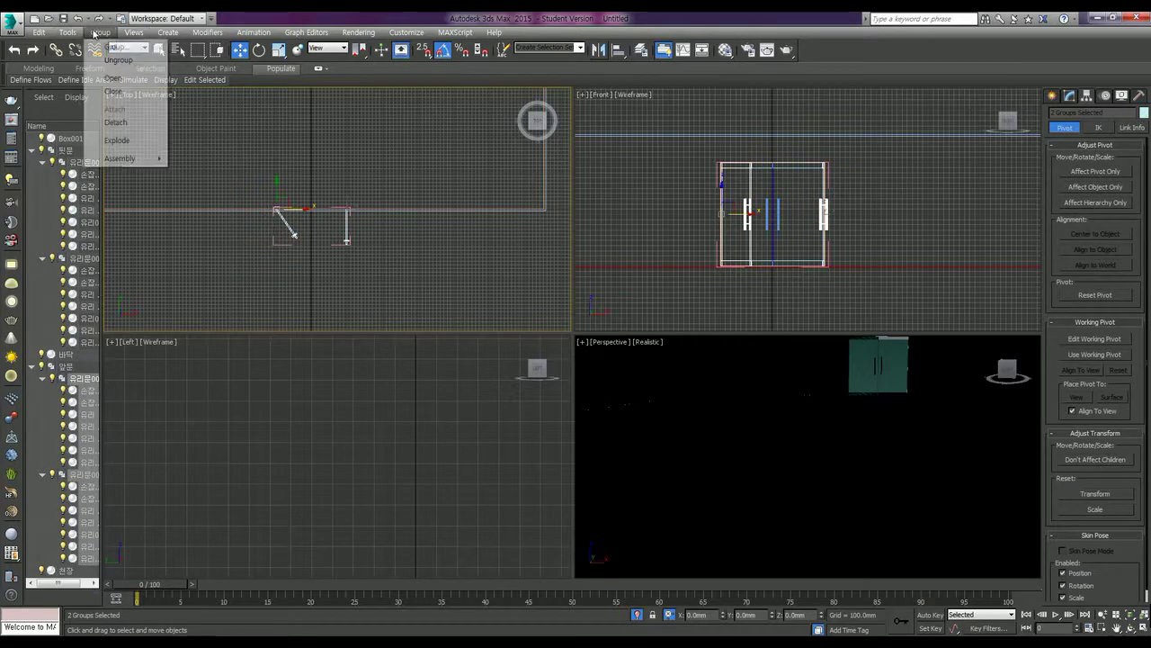
{"action": "left_click", "coordinate": [114, 80]}
{"action": "left_click", "coordinate": [100, 33]}
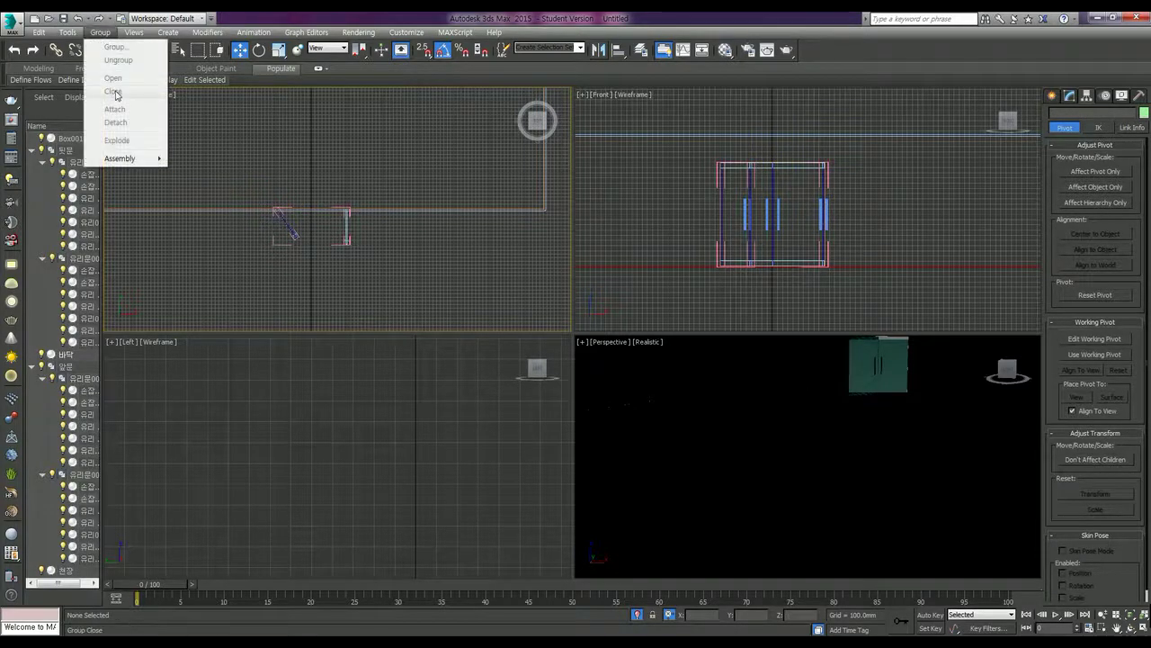
{"action": "left_click", "coordinate": [396, 265]}
{"action": "left_click_drag", "start_coordinate": [397, 265], "coordinate": [259, 225]}
{"action": "left_click", "coordinate": [100, 32]}
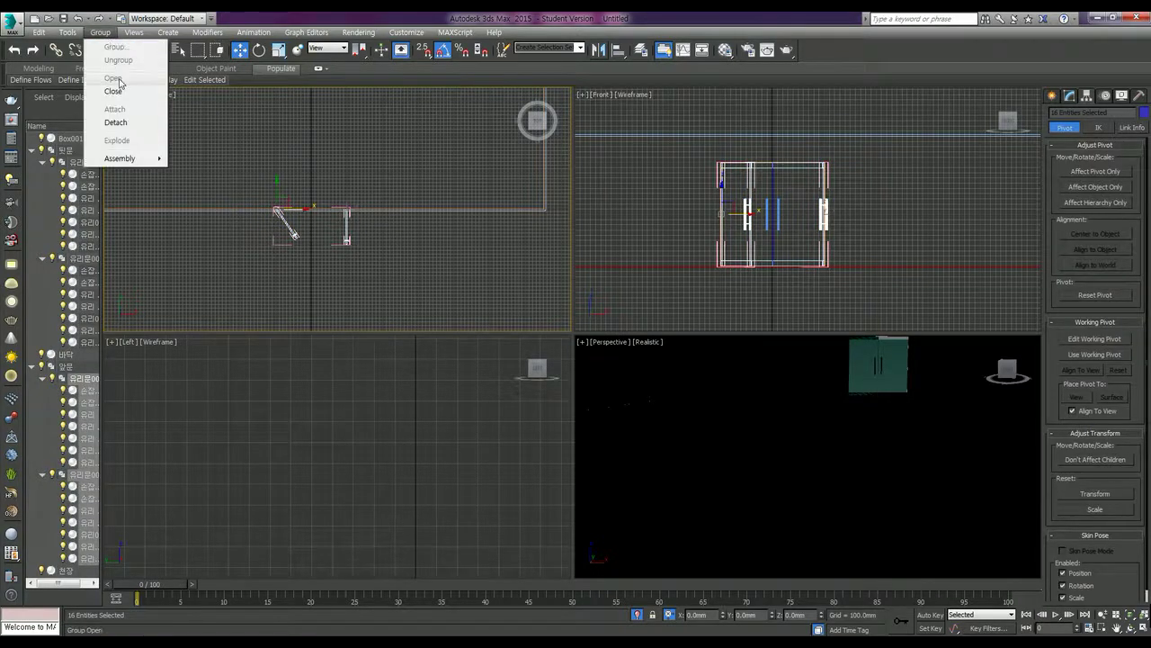
{"action": "left_click", "coordinate": [113, 91]}
{"action": "left_click", "coordinate": [100, 32]}
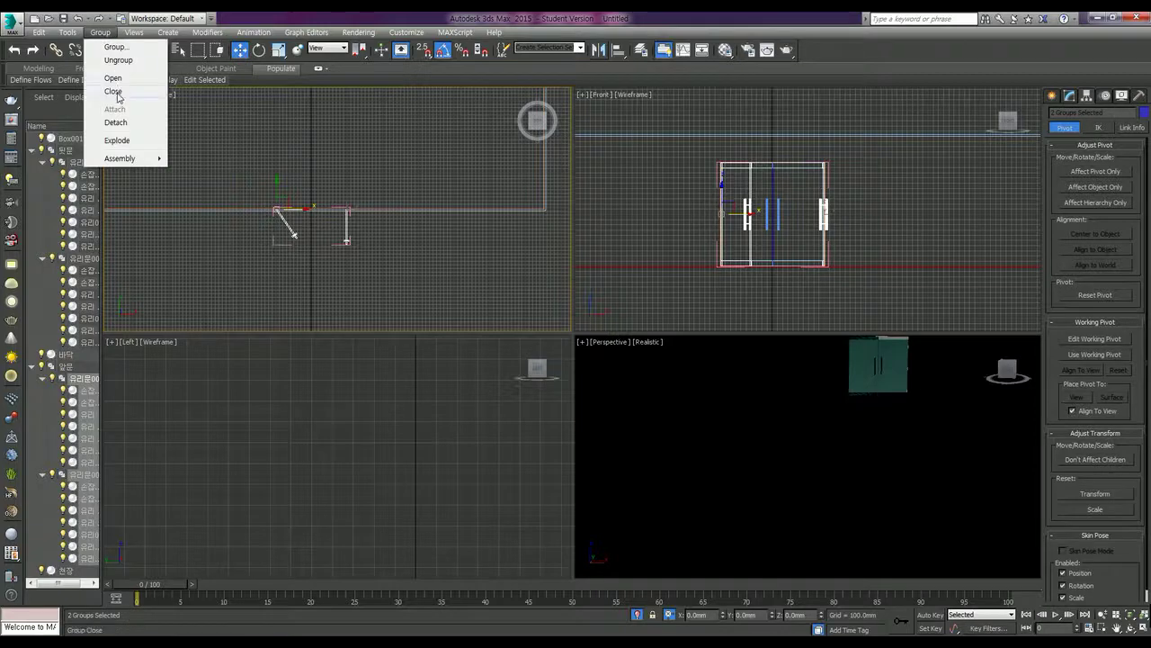
{"action": "left_click", "coordinate": [114, 92]}
{"action": "left_click", "coordinate": [404, 275]}
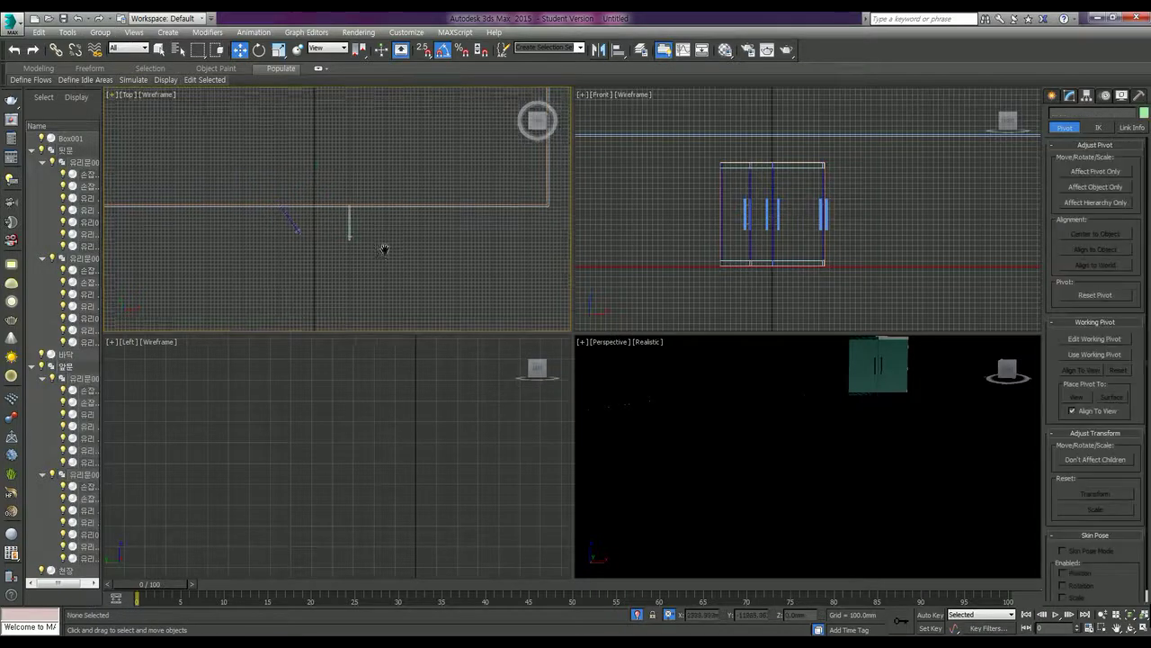
{"action": "scroll", "coordinate": [382, 249], "scroll_direction": "up", "scroll_amount": 3}
{"action": "scroll", "coordinate": [377, 209], "scroll_direction": "up", "scroll_amount": 2}
{"action": "scroll", "coordinate": [352, 206], "scroll_direction": "down", "scroll_amount": 2}
{"action": "scroll", "coordinate": [389, 196], "scroll_direction": "down", "scroll_amount": 2}
{"action": "middle_click_drag", "start_coordinate": [457, 190], "coordinate": [430, 225]}
{"action": "scroll", "coordinate": [446, 189], "scroll_direction": "down", "scroll_amount": 3}
{"action": "scroll", "coordinate": [446, 171], "scroll_direction": "down", "scroll_amount": 2}
{"action": "scroll", "coordinate": [428, 206], "scroll_direction": "up", "scroll_amount": 1}
{"action": "scroll", "coordinate": [427, 206], "scroll_direction": "down", "scroll_amount": 3}
{"action": "middle_click_drag", "start_coordinate": [432, 176], "coordinate": [401, 198]}
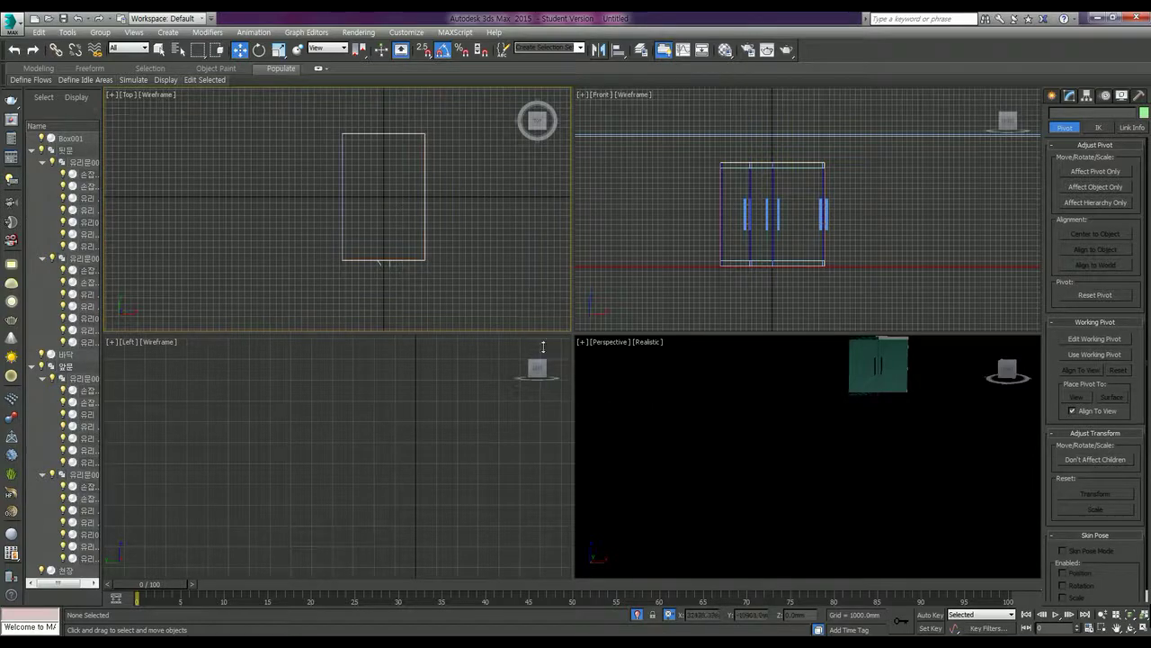
{"action": "left_click", "coordinate": [637, 243]}
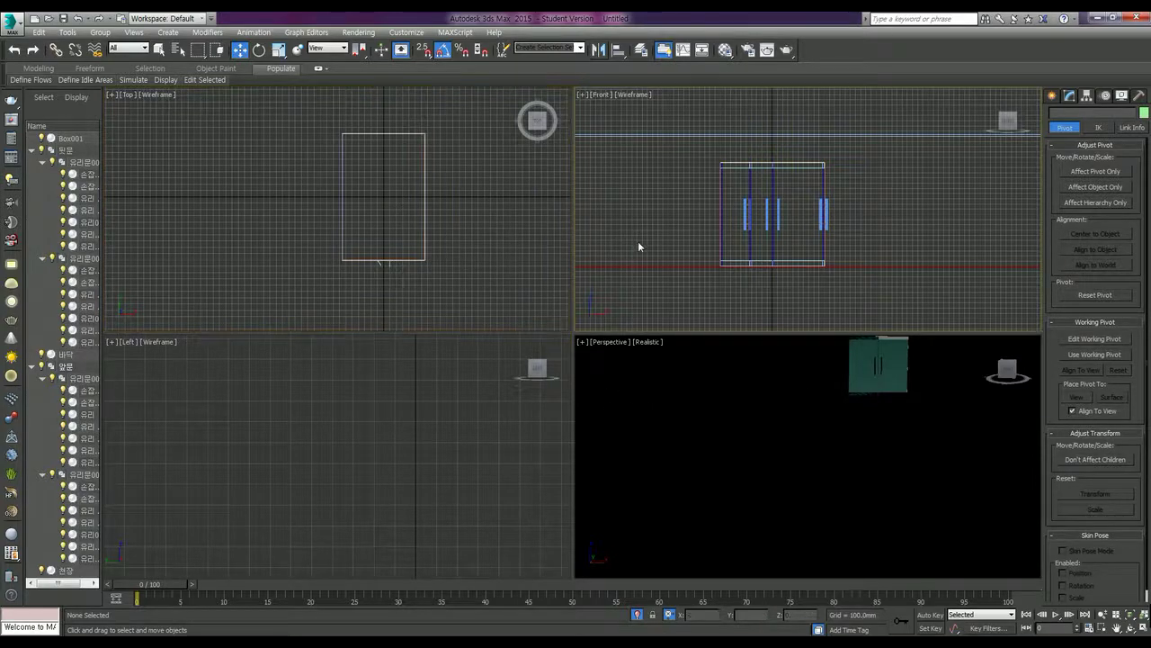
Maximize the Front view with Alt+W and pick Create > Shapes > Splines > Line.
{"action": "mouse_move", "coordinate": [673, 228]}
{"action": "middle_mouse_down"}
{"action": "mouse_move", "coordinate": [765, 233]}
{"action": "mouse_move", "coordinate": [728, 200]}
{"action": "middle_mouse_up"}
{"action": "scroll", "coordinate": [728, 202], "scroll_direction": "down", "scroll_amount": 1}
{"action": "scroll", "coordinate": [728, 203], "scroll_direction": "up", "scroll_amount": 2}
{"action": "key", "text": "alt+w"}
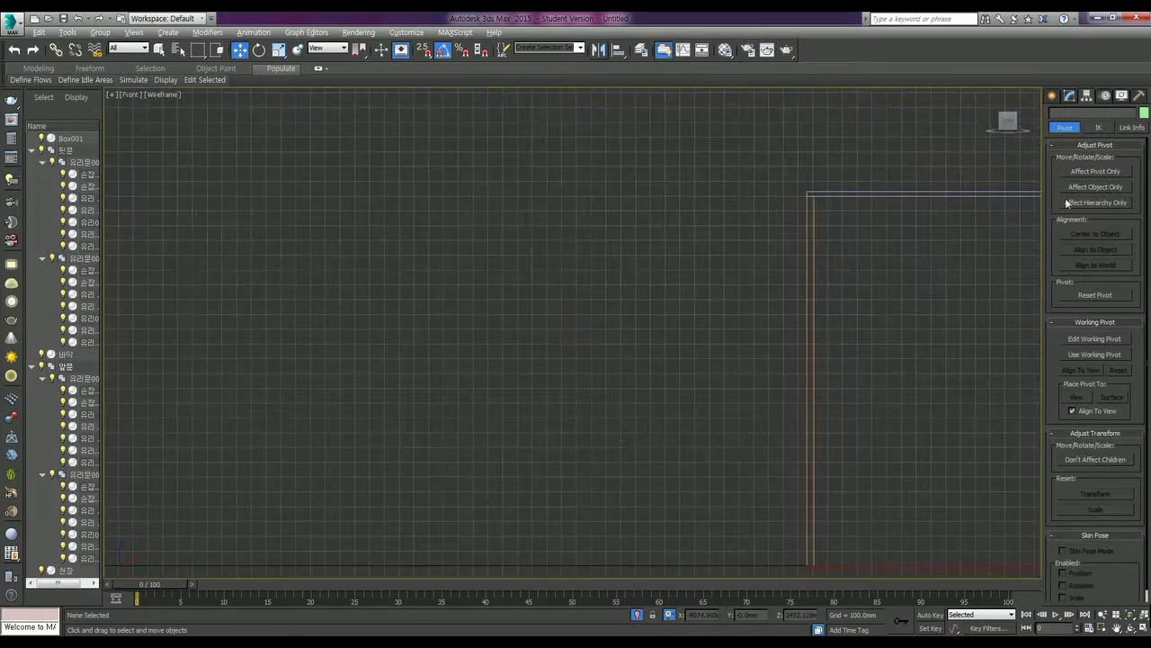
{"action": "left_click", "coordinate": [1053, 96]}
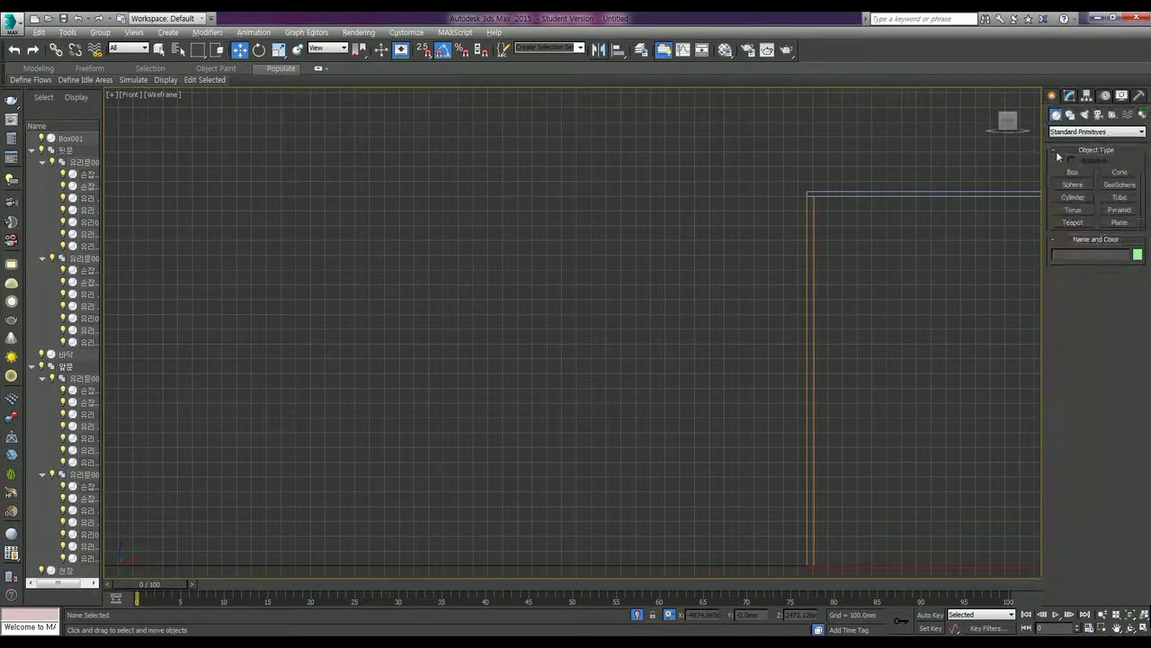
{"action": "left_click", "coordinate": [1070, 114]}
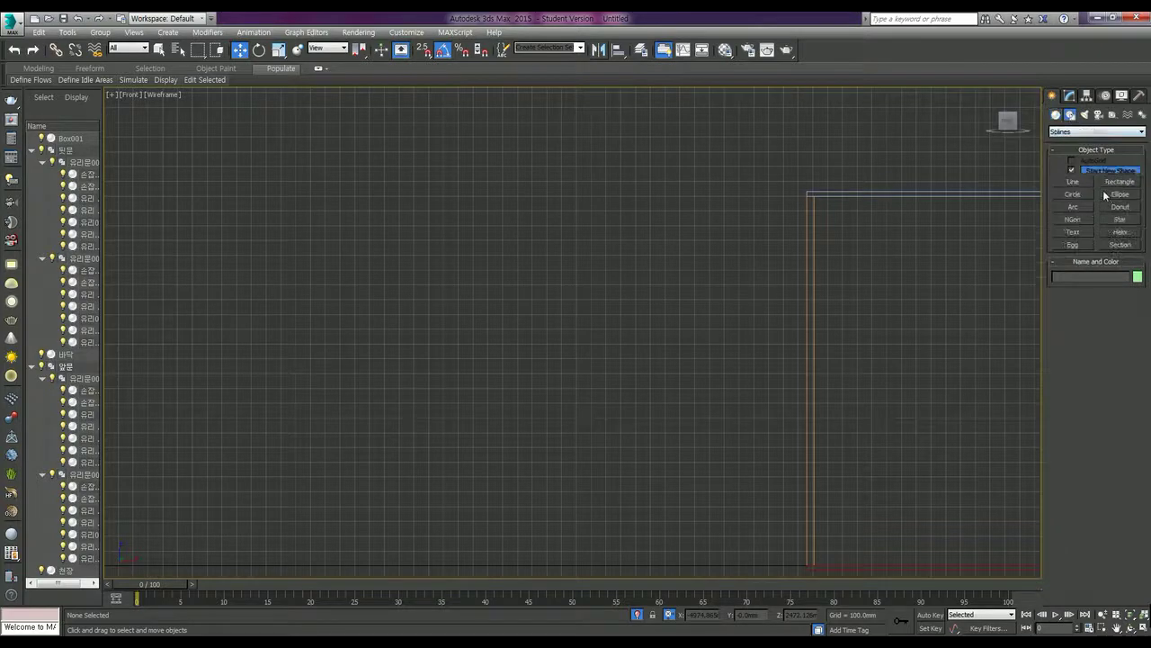
{"action": "left_click", "coordinate": [1084, 185]}
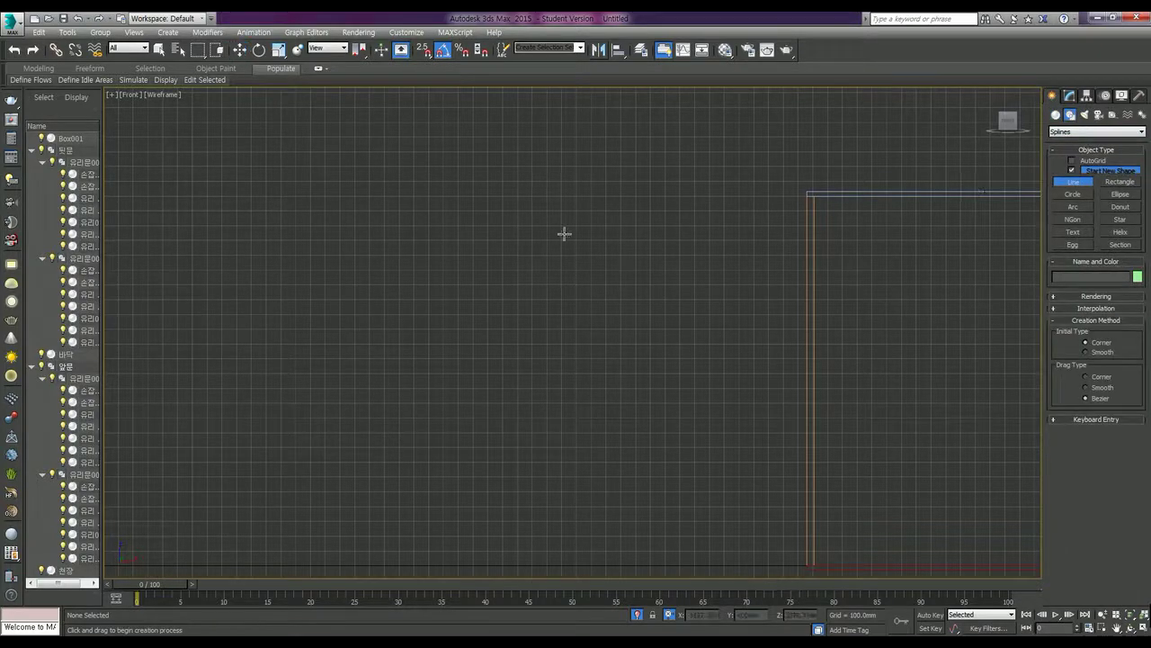
Try several line placements in the Front view, cancelling each curved result.
{"action": "left_click", "coordinate": [312, 197]}
{"action": "left_click", "coordinate": [477, 195]}
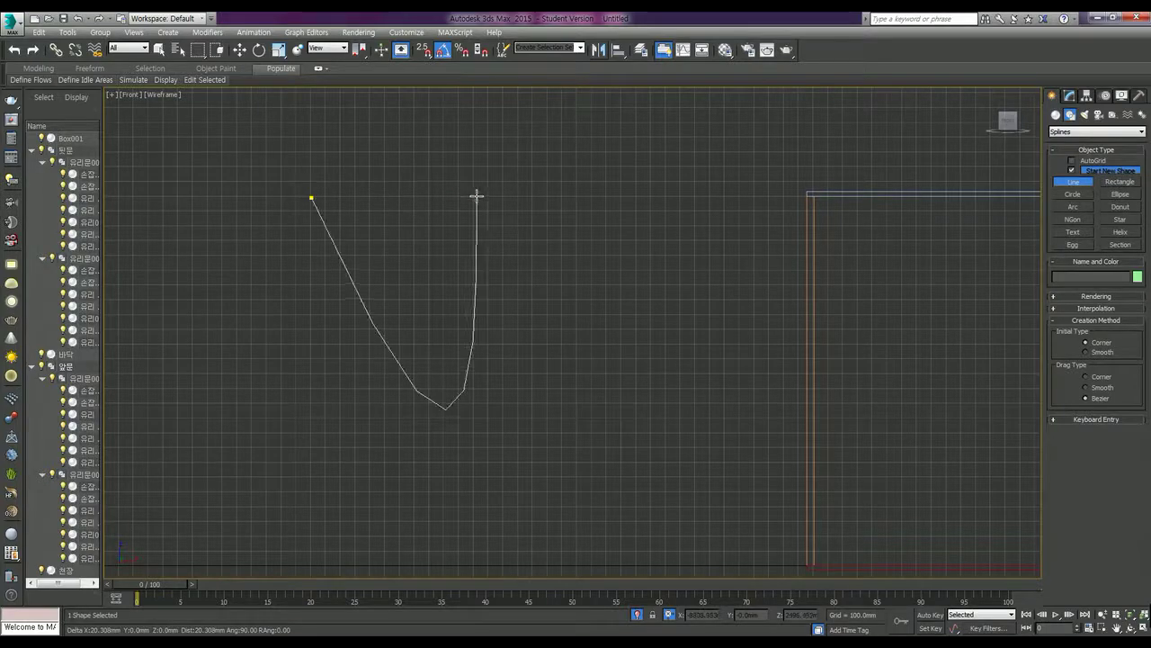
{"action": "right_click", "coordinate": [476, 196]}
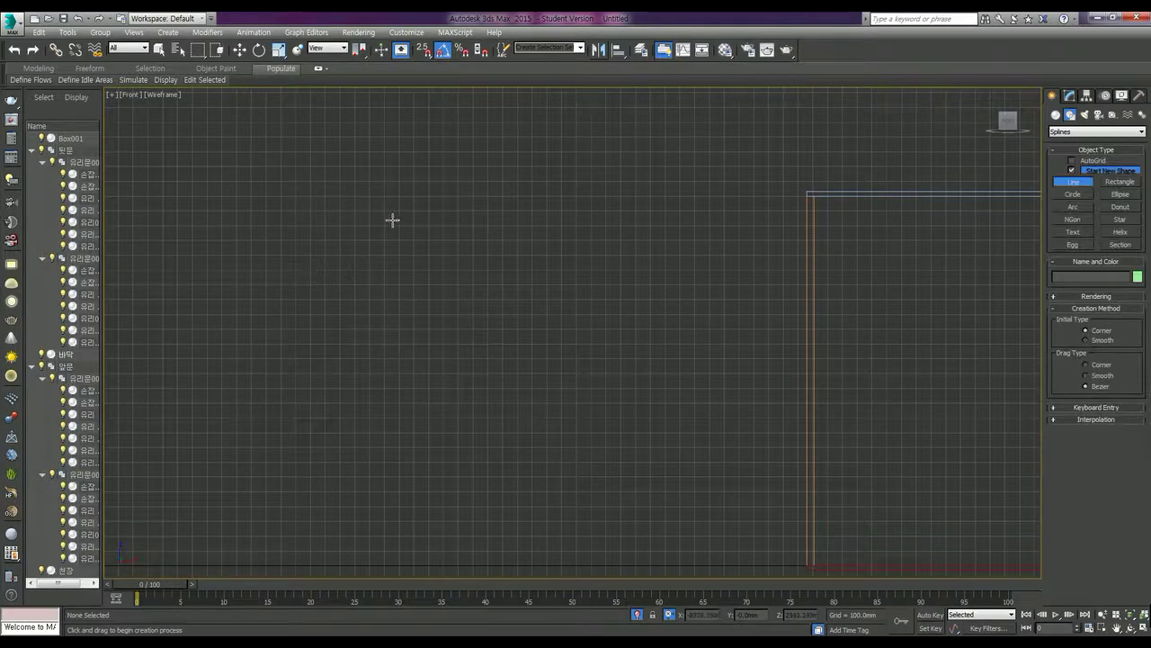
{"action": "left_click_drag", "start_coordinate": [332, 209], "coordinate": [374, 210]}
{"action": "left_click", "coordinate": [453, 406]}
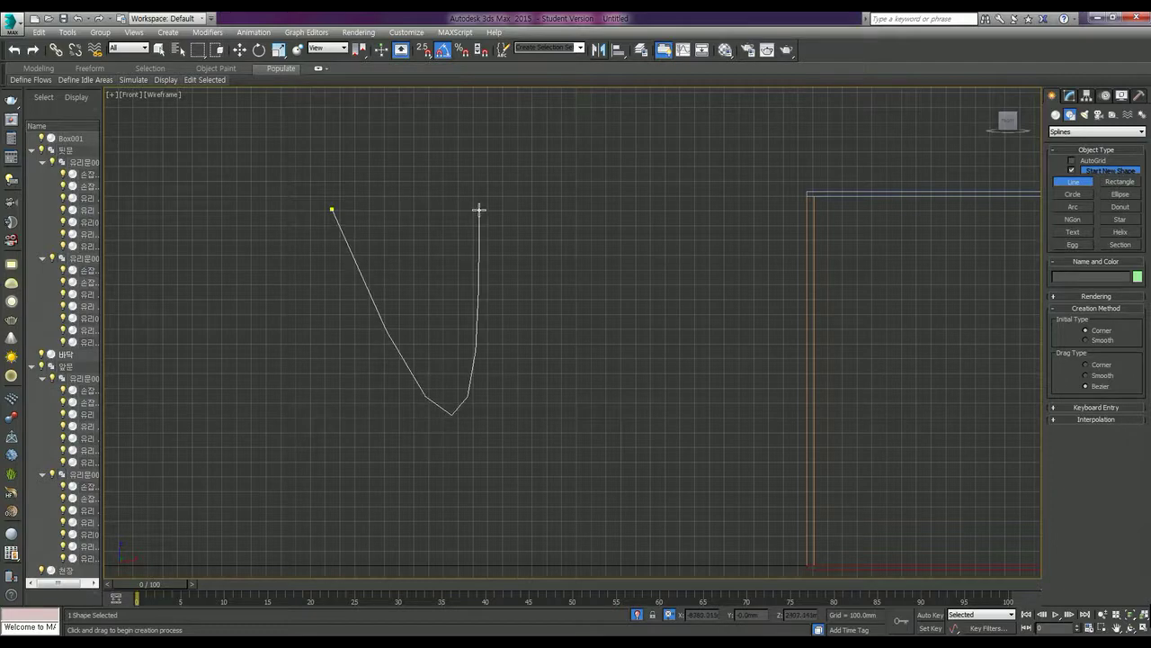
{"action": "right_click", "coordinate": [478, 206]}
{"action": "left_click_drag", "start_coordinate": [345, 213], "coordinate": [400, 414]}
{"action": "right_click", "coordinate": [417, 213]}
{"action": "left_click_drag", "start_coordinate": [332, 211], "coordinate": [399, 411]}
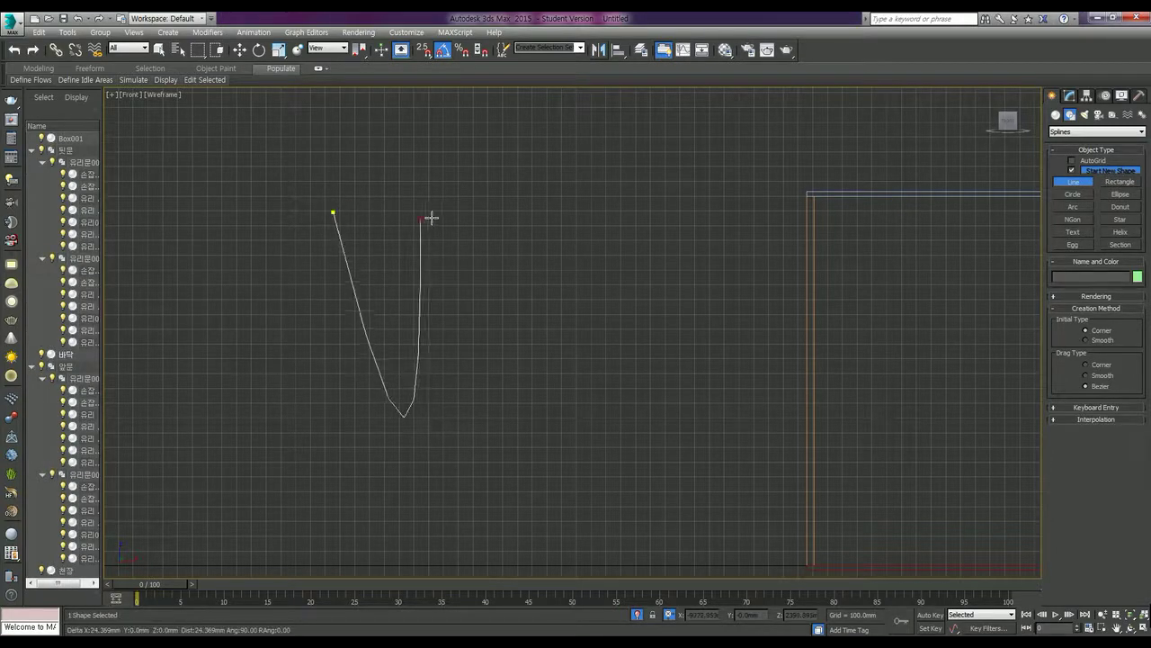
{"action": "right_click", "coordinate": [432, 218]}
Cancel more bent attempts and place the first vertex of Line001.
{"action": "left_click", "coordinate": [289, 212]}
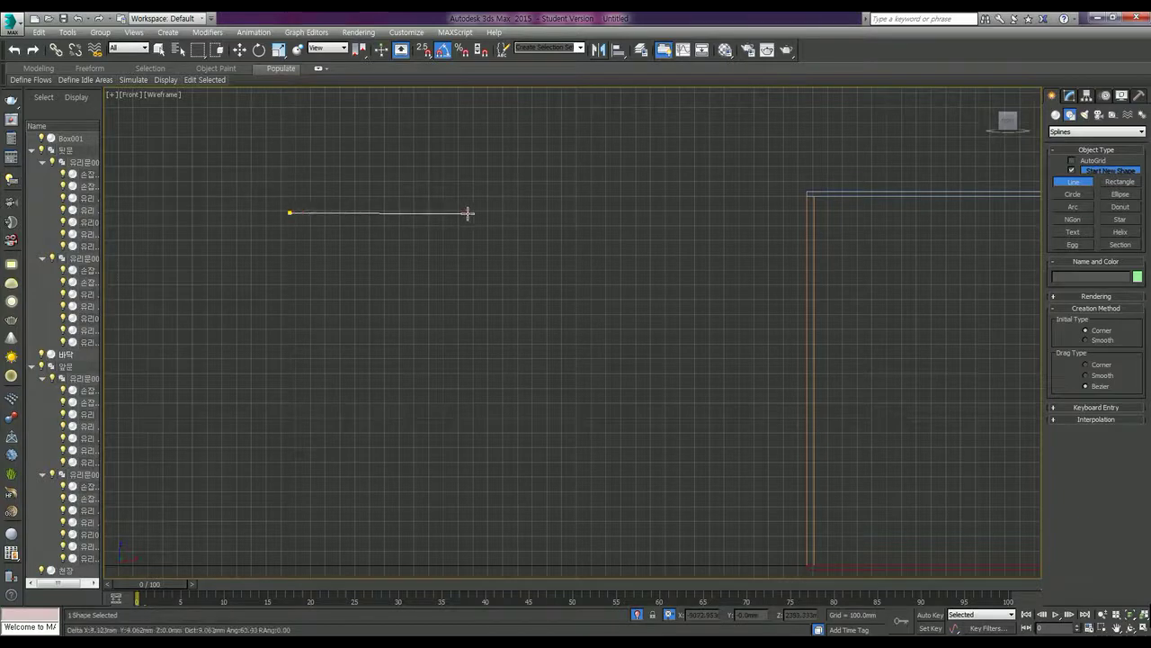
{"action": "left_click_drag", "start_coordinate": [468, 213], "coordinate": [528, 220]}
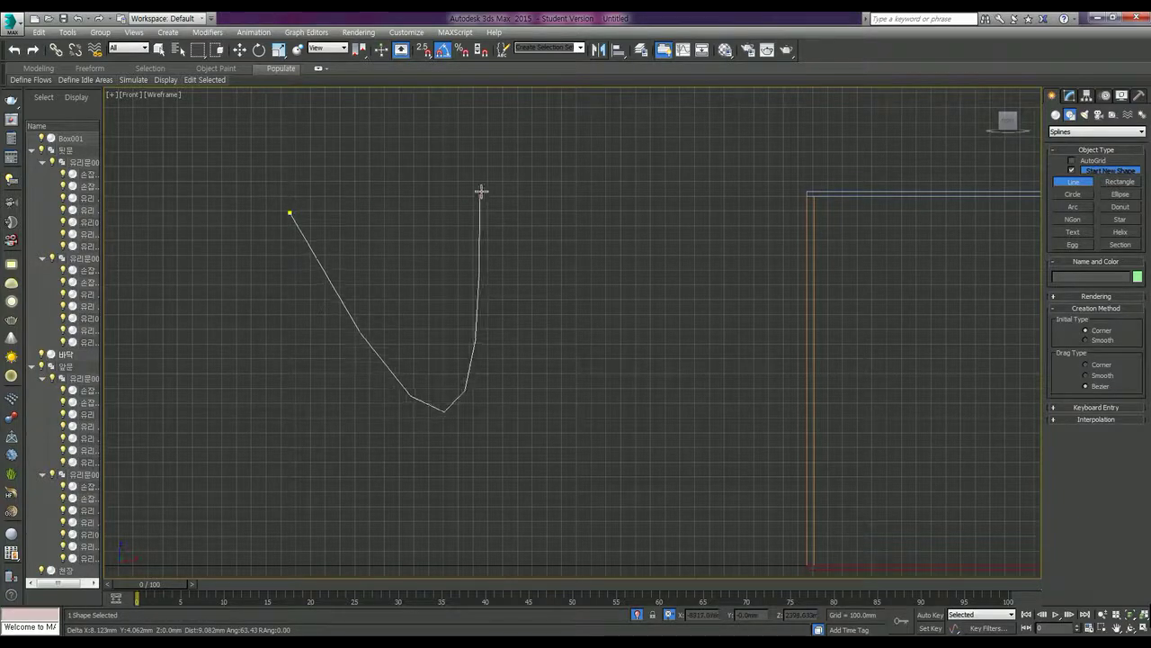
{"action": "right_click", "coordinate": [528, 220]}
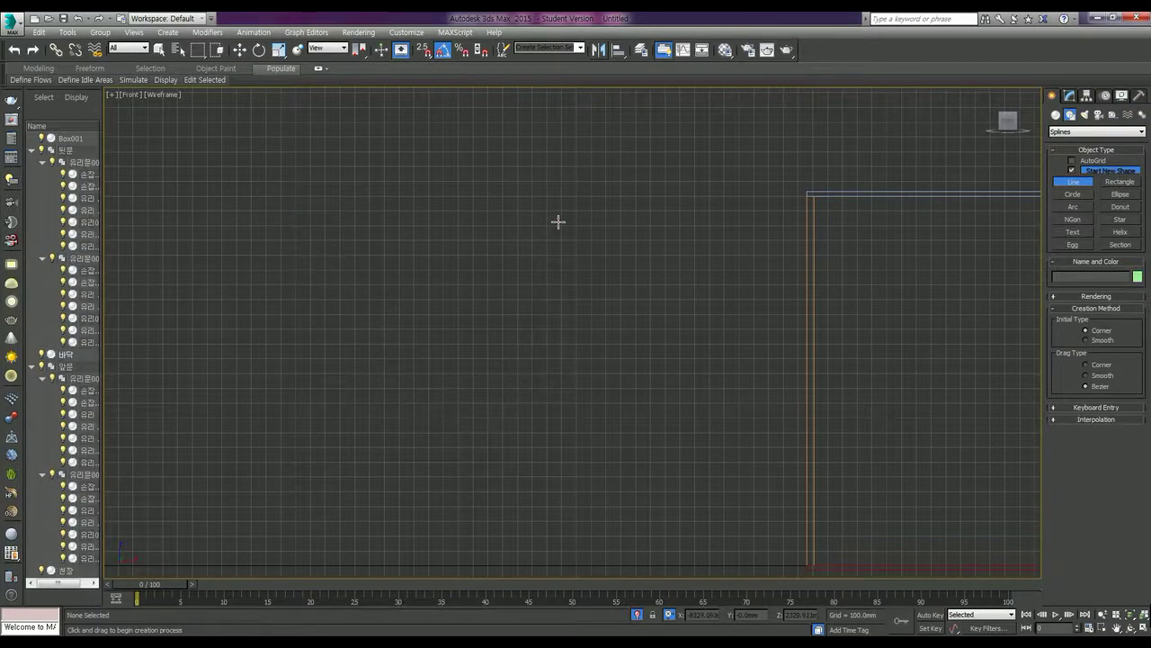
{"action": "left_click", "coordinate": [302, 221]}
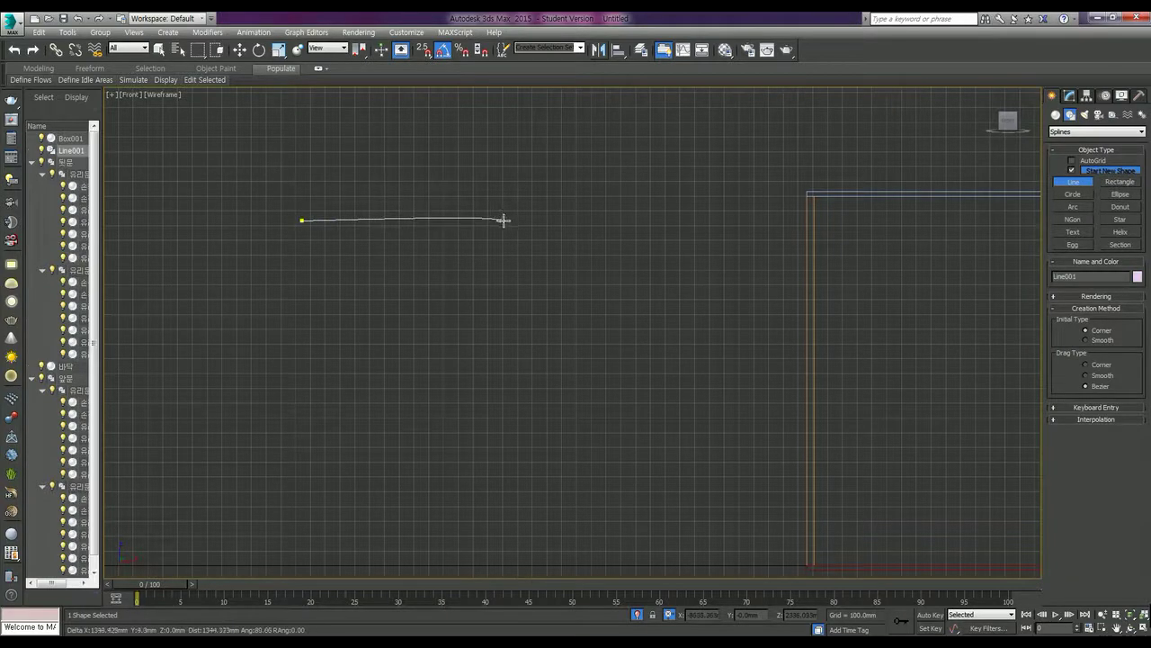
{"action": "left_click_drag", "start_coordinate": [522, 213], "coordinate": [557, 243]}
{"action": "right_click", "coordinate": [561, 245]}
{"action": "left_click", "coordinate": [413, 237]}
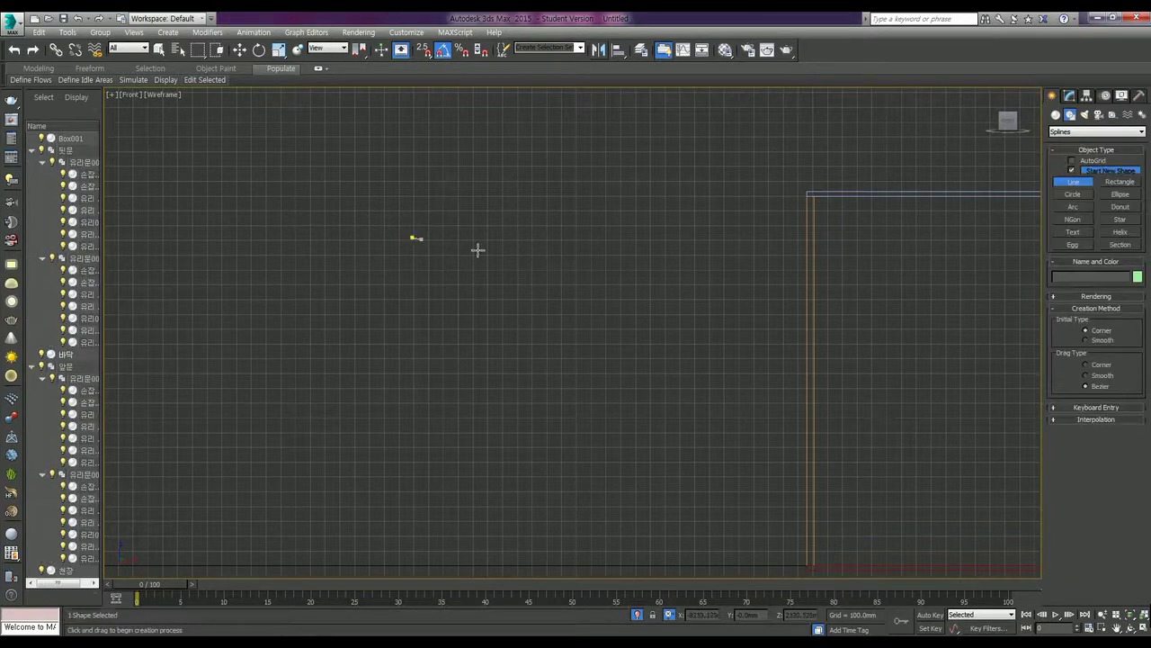
{"action": "right_click", "coordinate": [619, 243]}
{"action": "left_click", "coordinate": [394, 226]}
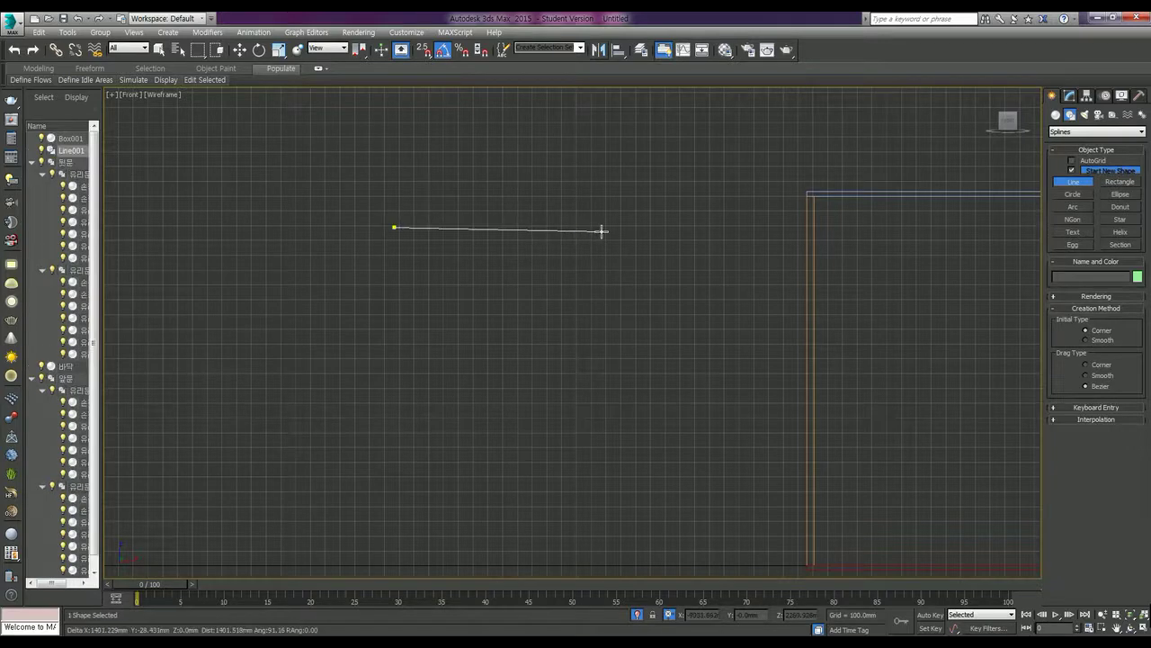
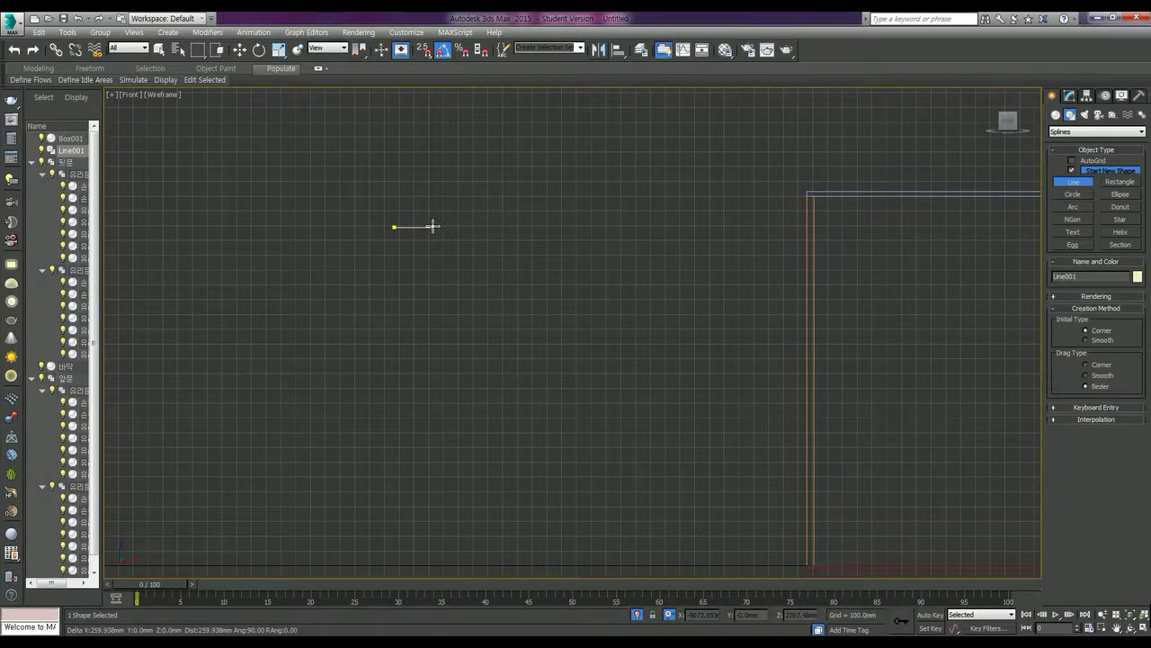
Finish the short test line, exit the Line tool and delete Line001.
{"action": "left_click", "coordinate": [433, 227]}
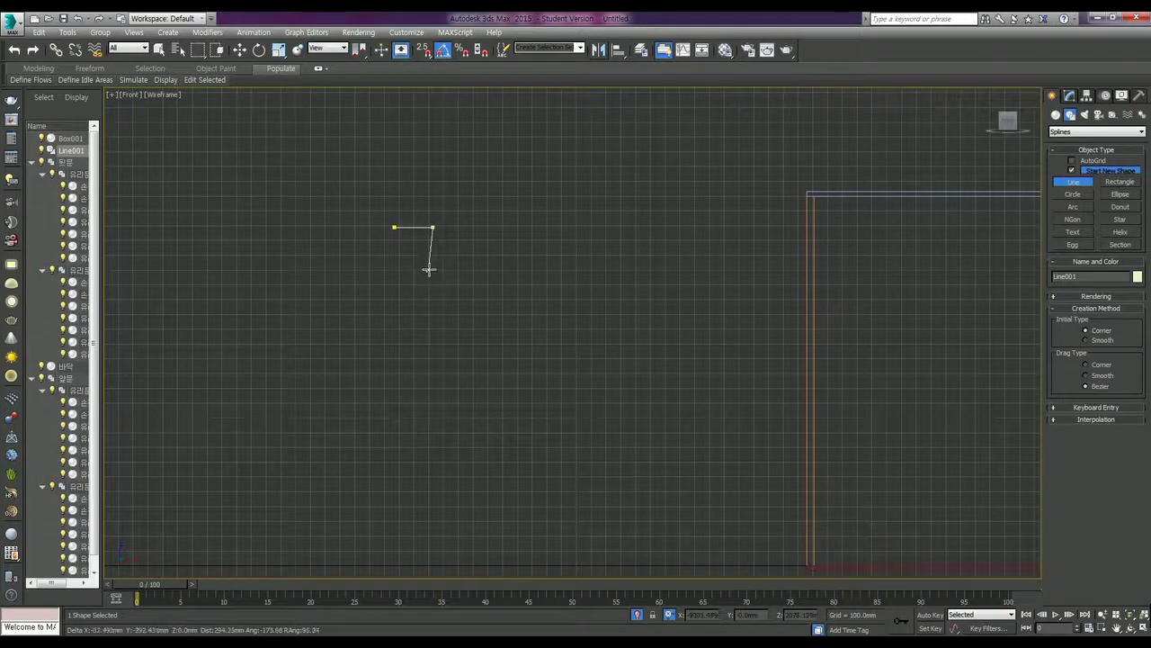
{"action": "right_click", "coordinate": [433, 259]}
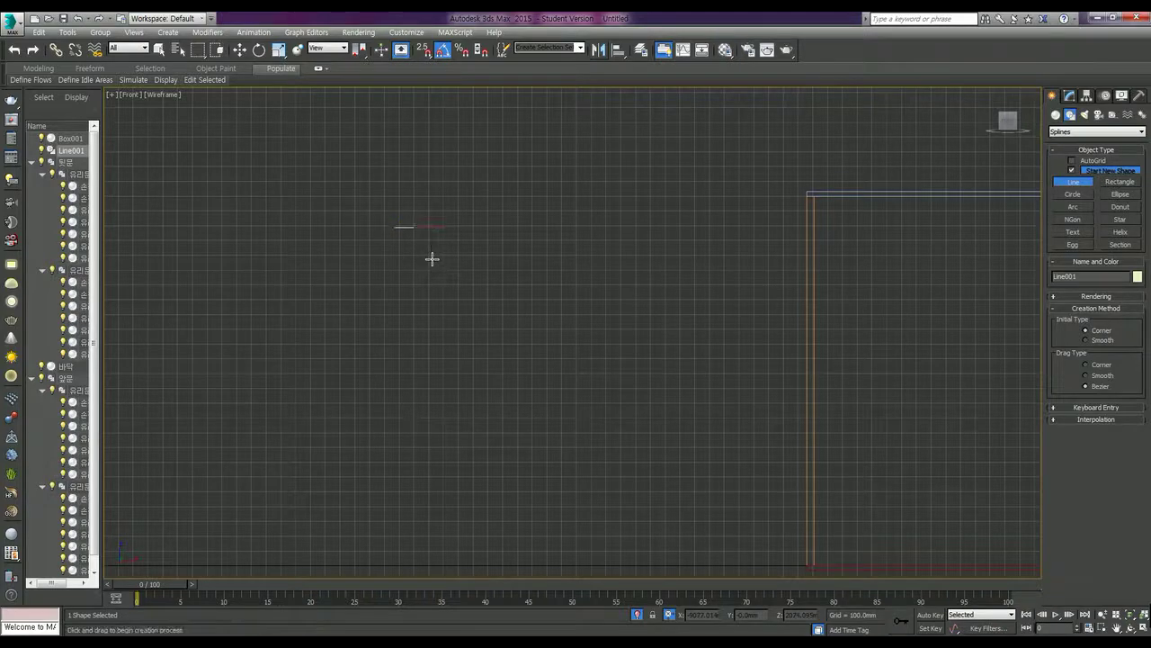
{"action": "right_click", "coordinate": [465, 267]}
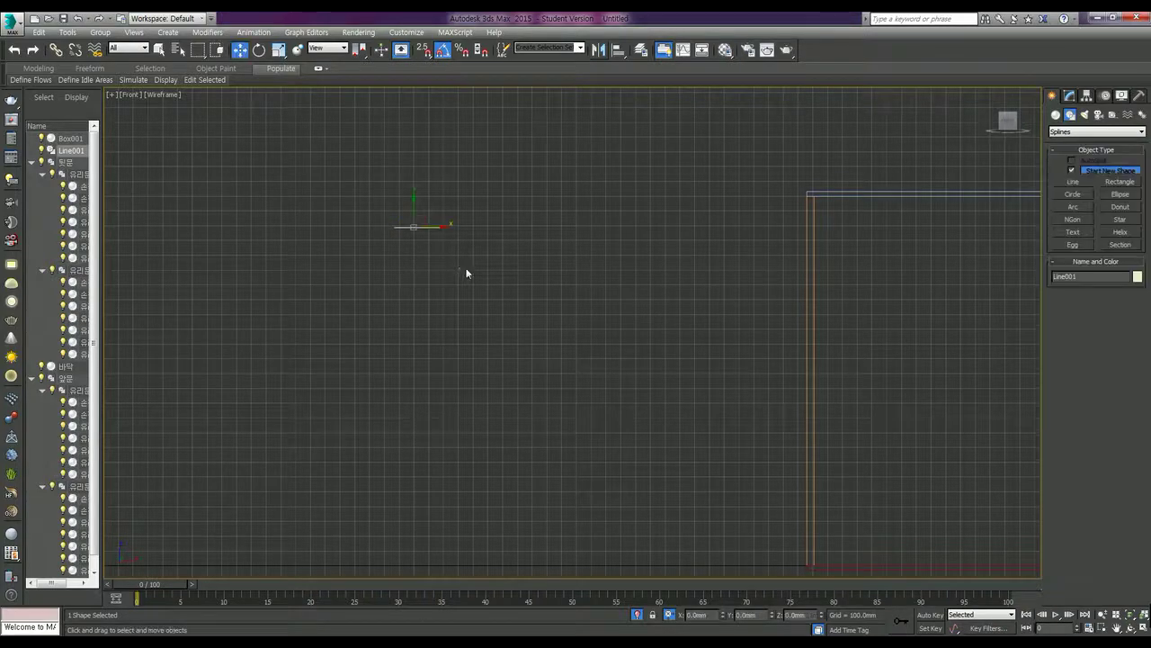
{"action": "key", "text": "Delete"}
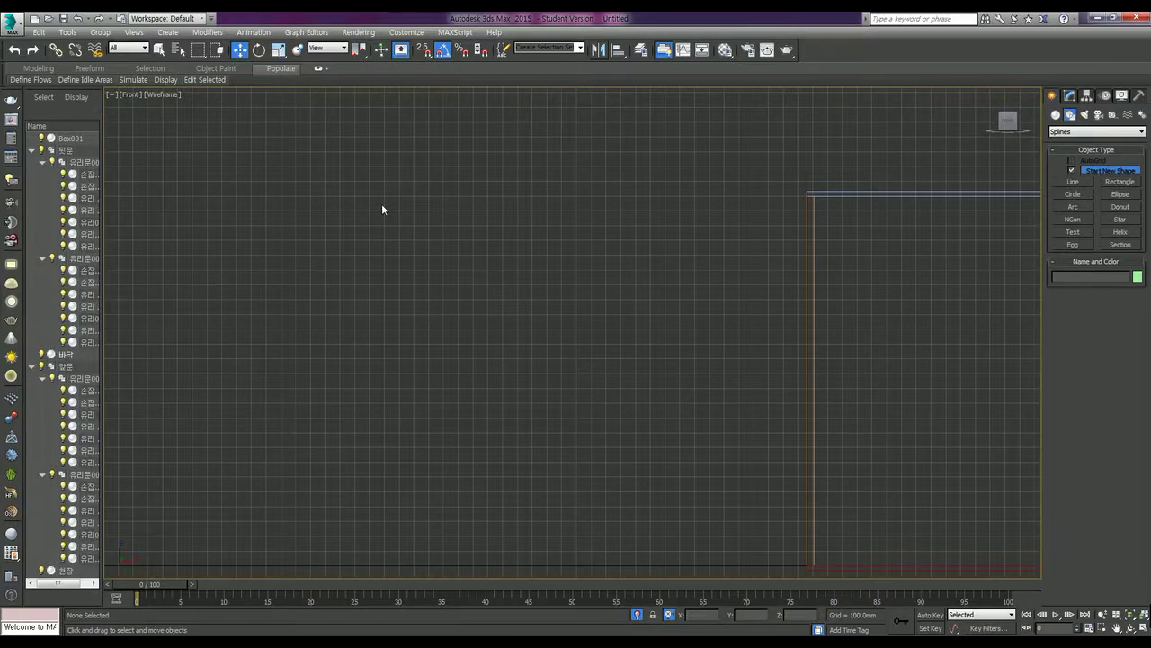
Draw a small rectangle in the Front view and open its parameters in the Modify panel.
{"action": "left_click", "coordinate": [1113, 183]}
{"action": "left_click_drag", "start_coordinate": [376, 259], "coordinate": [438, 282]}
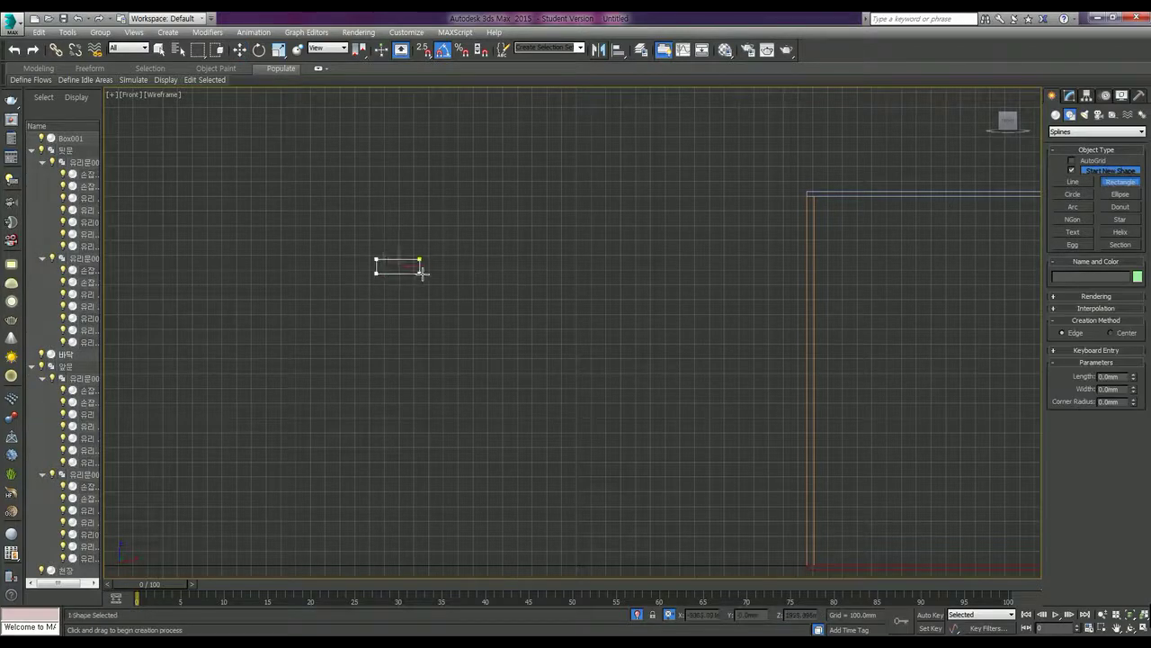
{"action": "right_click", "coordinate": [438, 282]}
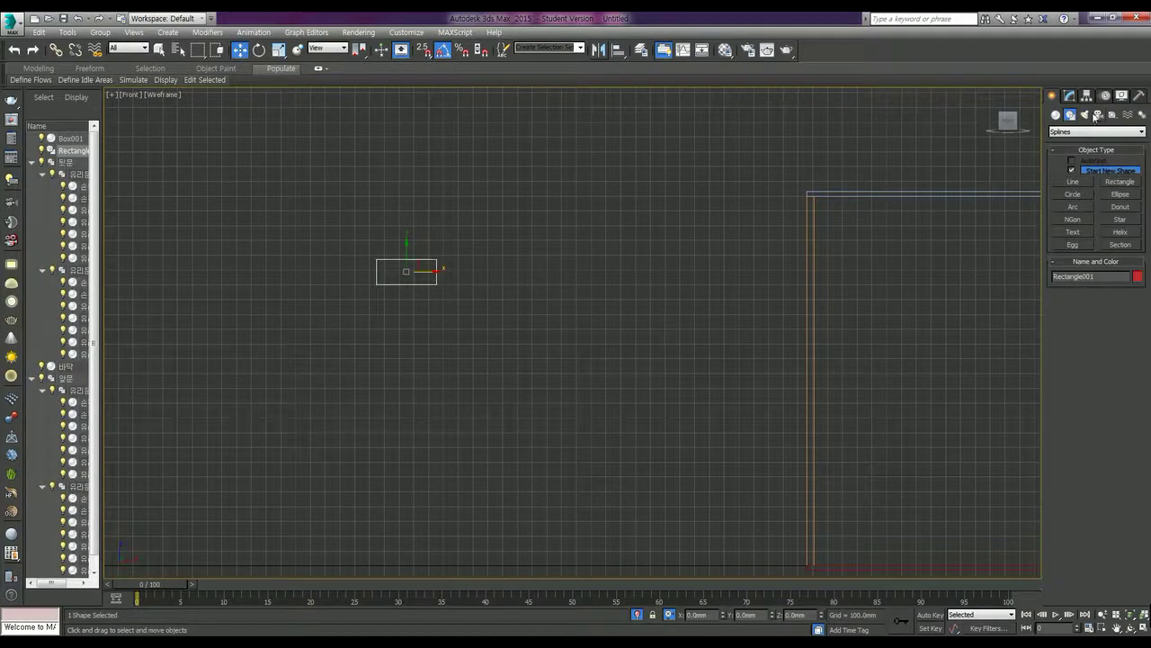
{"action": "left_click", "coordinate": [1069, 96]}
{"action": "double_click", "coordinate": [1123, 273]}
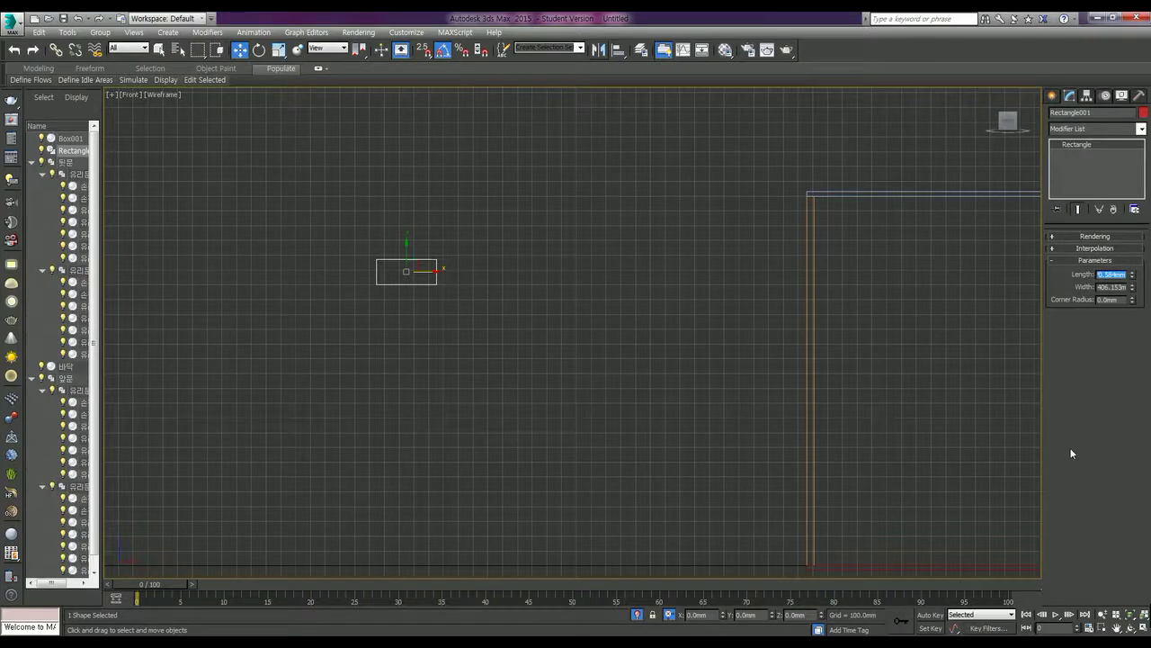
Set Rectangle001 to 50 mm length and 80 mm width, then zoom in on it in Front view.
{"action": "type", "text": "50"}
{"action": "key", "text": "Tab"}
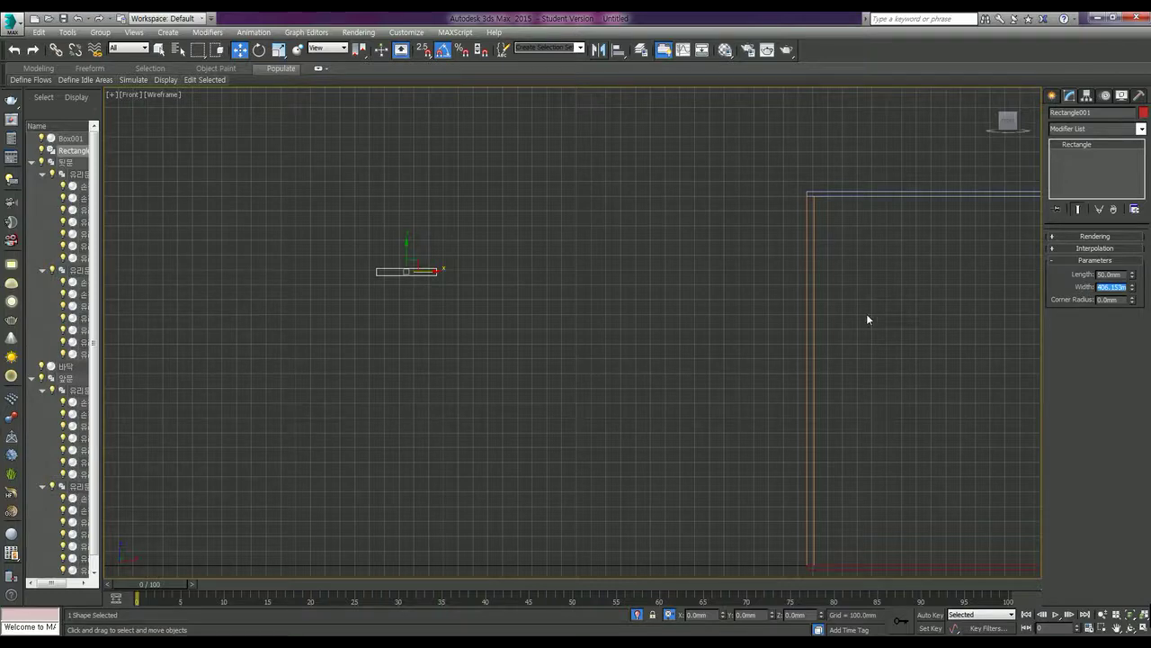
{"action": "type", "text": "50"}
{"action": "key", "text": "Return"}
{"action": "scroll", "coordinate": [416, 286], "scroll_direction": "up", "scroll_amount": 8}
{"action": "scroll", "coordinate": [437, 285], "scroll_direction": "up", "scroll_amount": 5}
{"action": "middle_click_drag", "start_coordinate": [437, 285], "coordinate": [602, 408]}
{"action": "scroll", "coordinate": [596, 405], "scroll_direction": "up", "scroll_amount": 4}
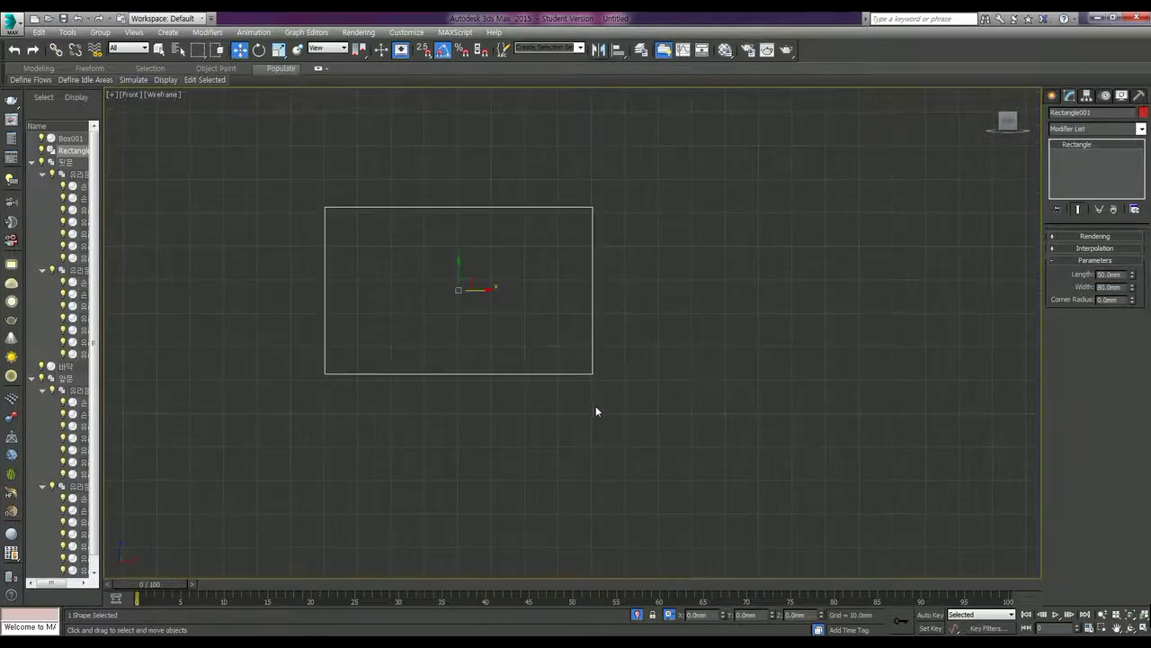
Convert the rectangle to an Editable Spline and switch to Segment level.
{"action": "scroll", "coordinate": [567, 405], "scroll_direction": "up", "scroll_amount": 2}
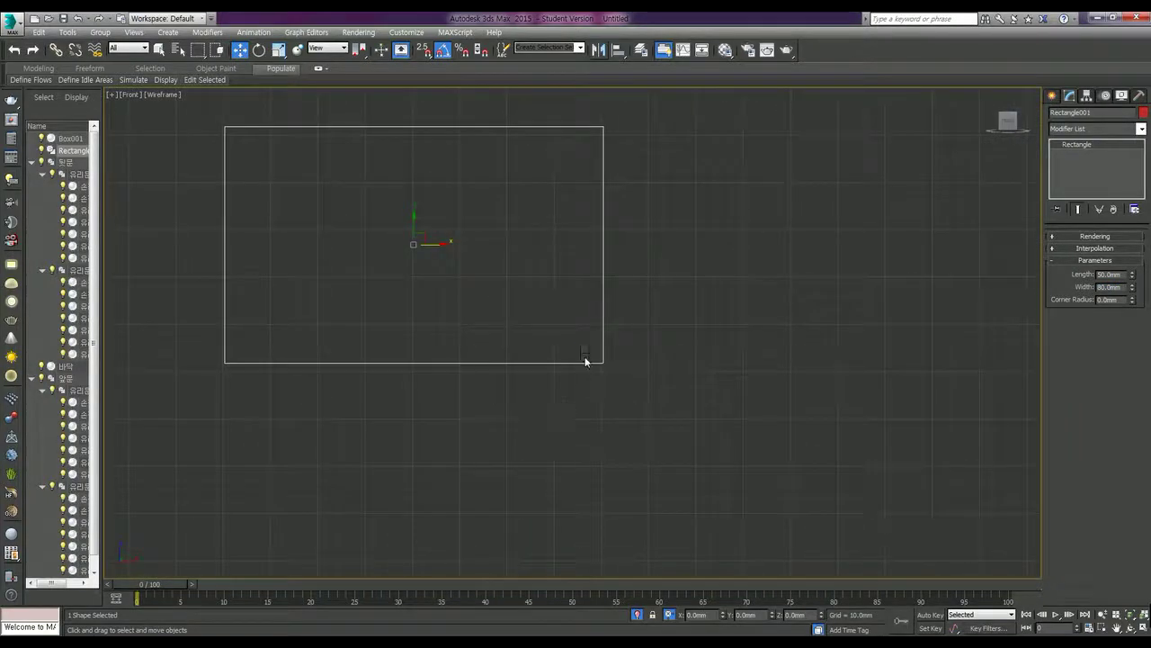
{"action": "right_click", "coordinate": [585, 360]}
{"action": "left_click", "coordinate": [768, 478]}
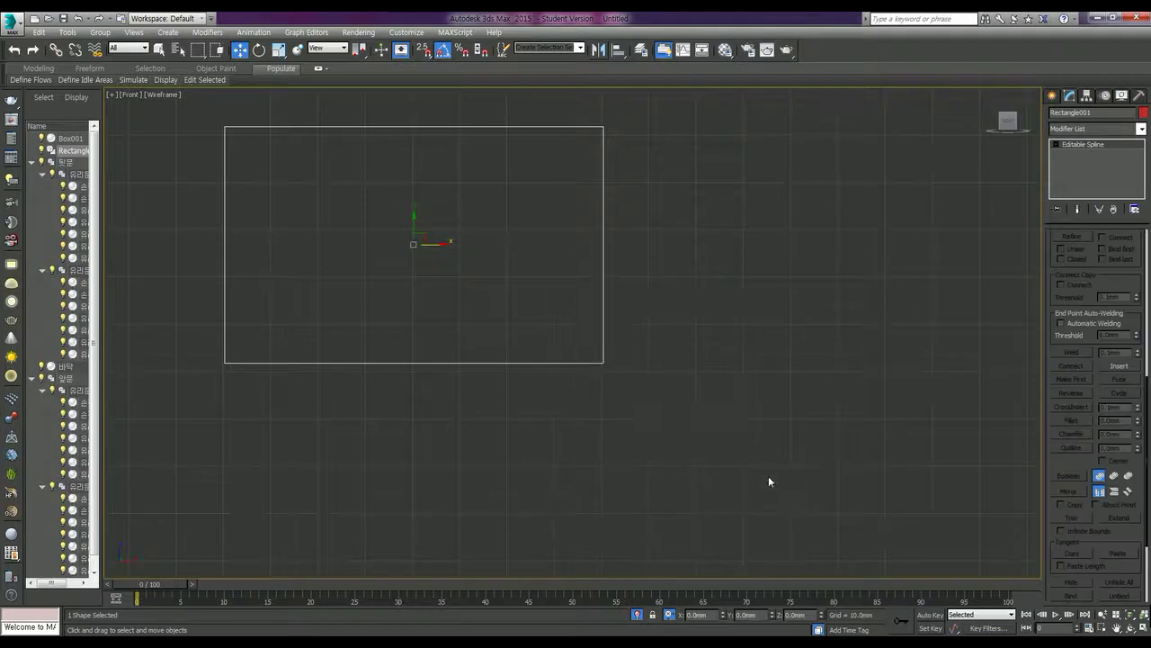
{"action": "left_click", "coordinate": [598, 363]}
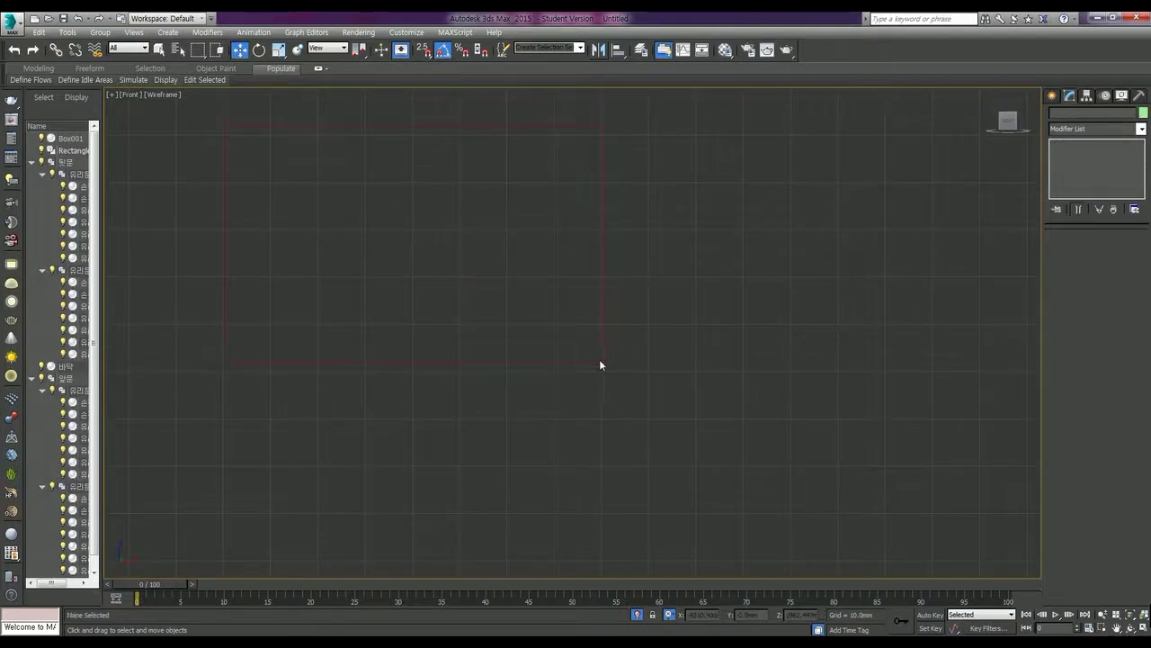
{"action": "left_click", "coordinate": [490, 343]}
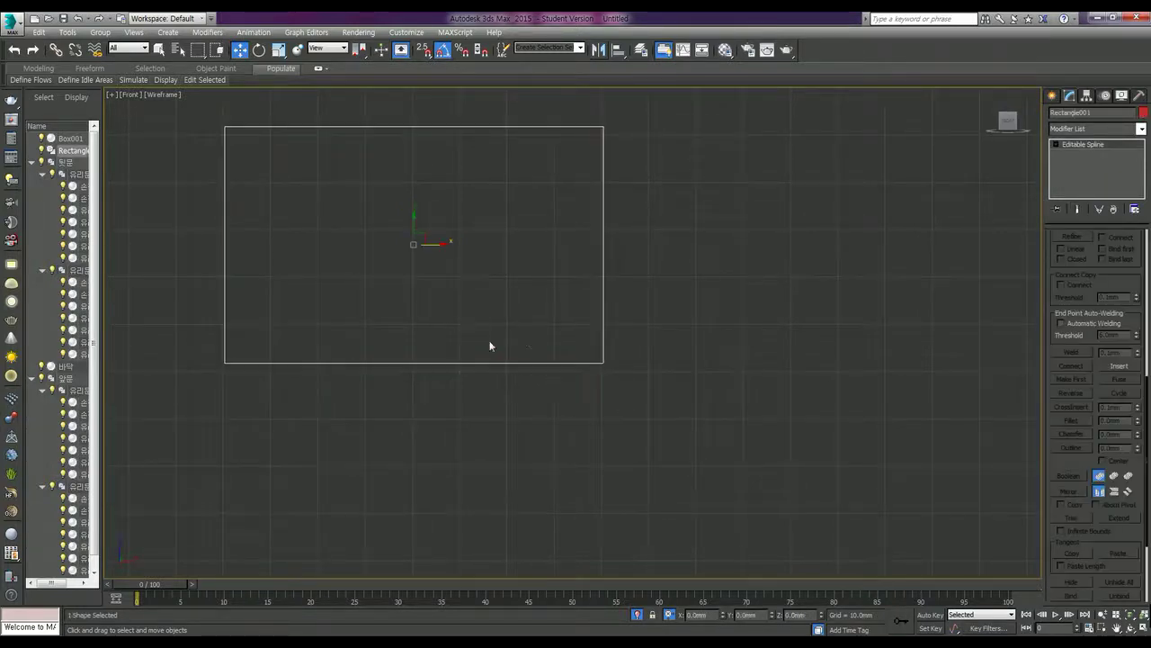
{"action": "left_click", "coordinate": [1058, 147]}
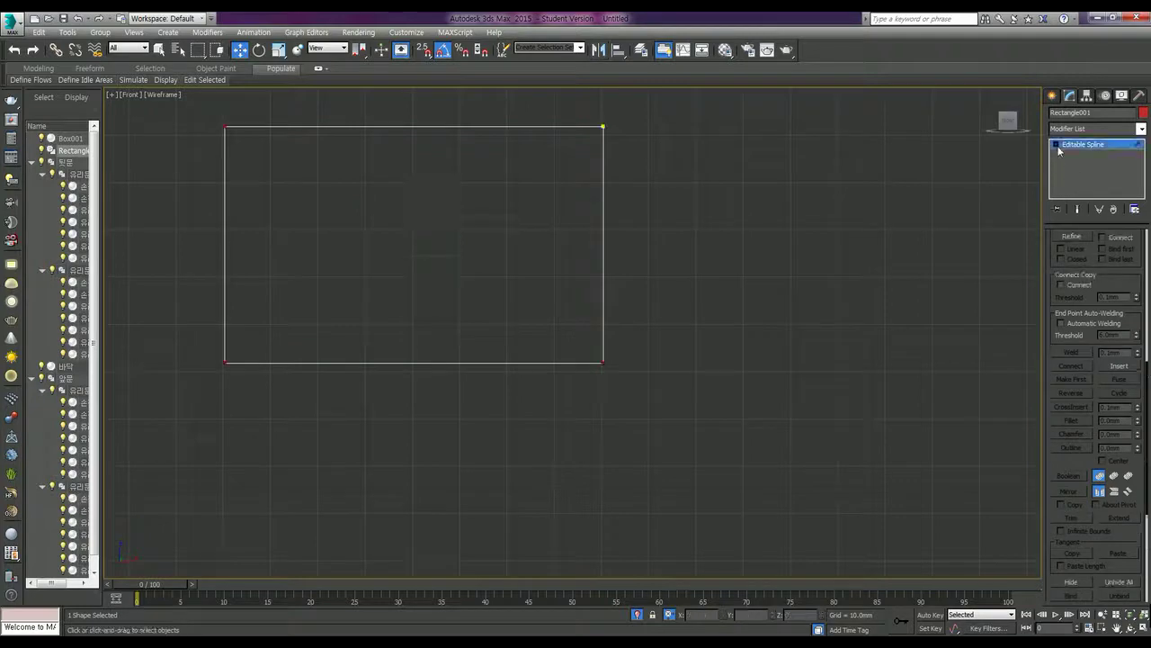
{"action": "key", "text": "2"}
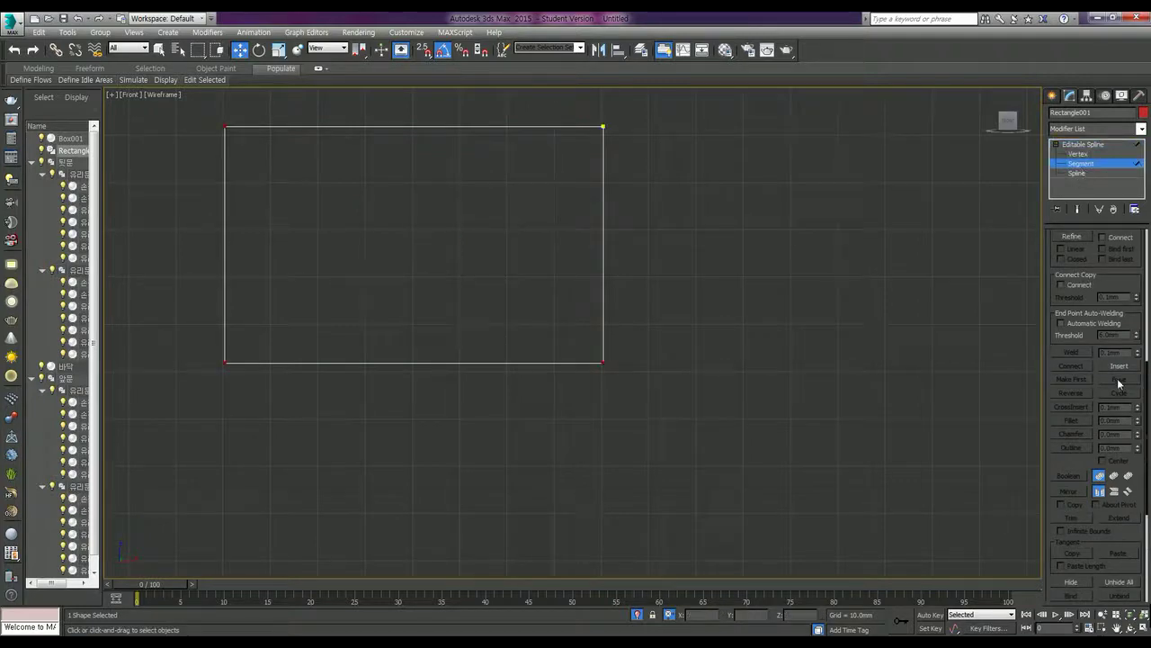
Insert extra points along the bottom segment, bending it into a curved profile.
{"action": "left_click", "coordinate": [1118, 367]}
{"action": "left_click", "coordinate": [496, 361]}
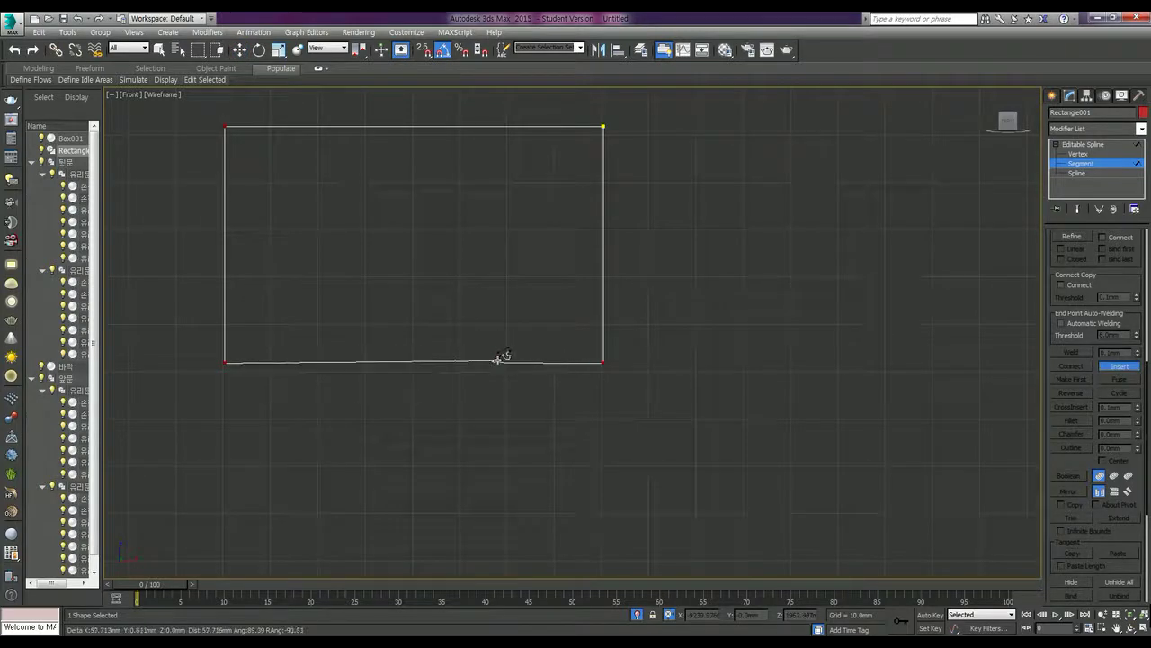
{"action": "left_click", "coordinate": [498, 360]}
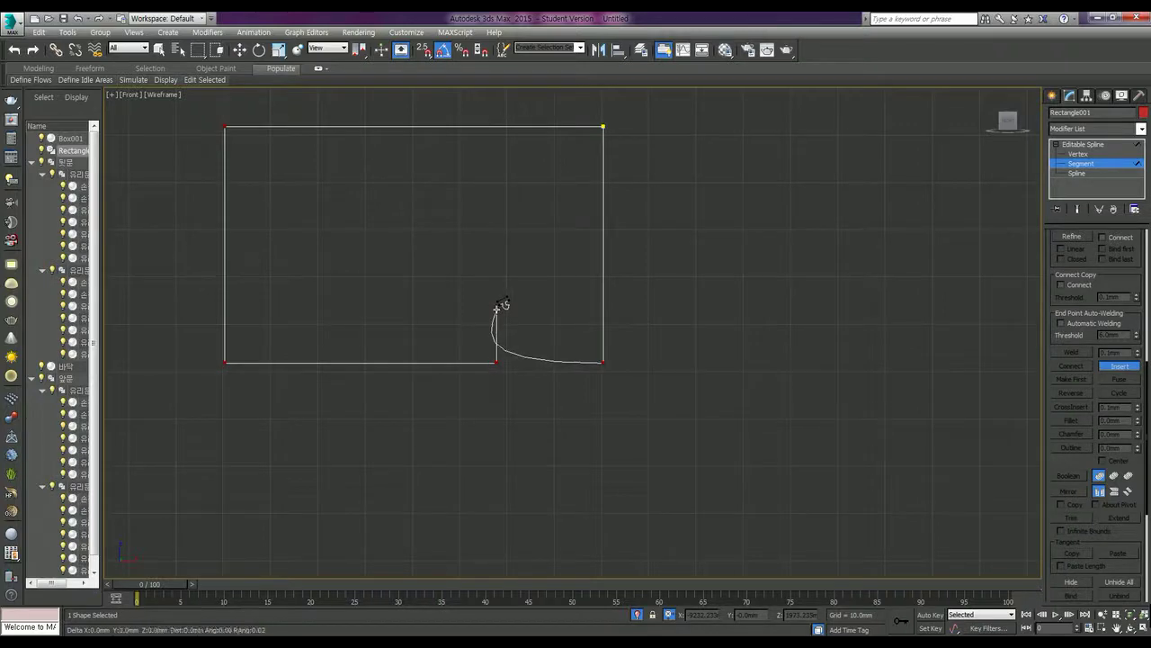
{"action": "right_click", "coordinate": [499, 314]}
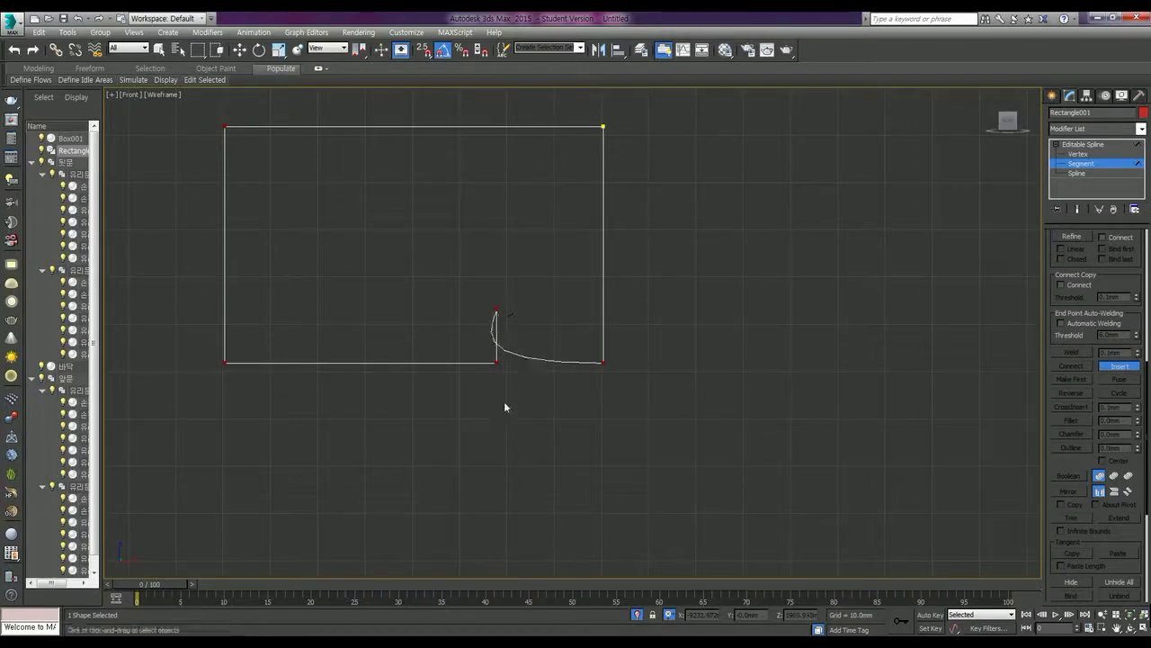
{"action": "left_click", "coordinate": [310, 360]}
{"action": "left_click", "coordinate": [321, 298]}
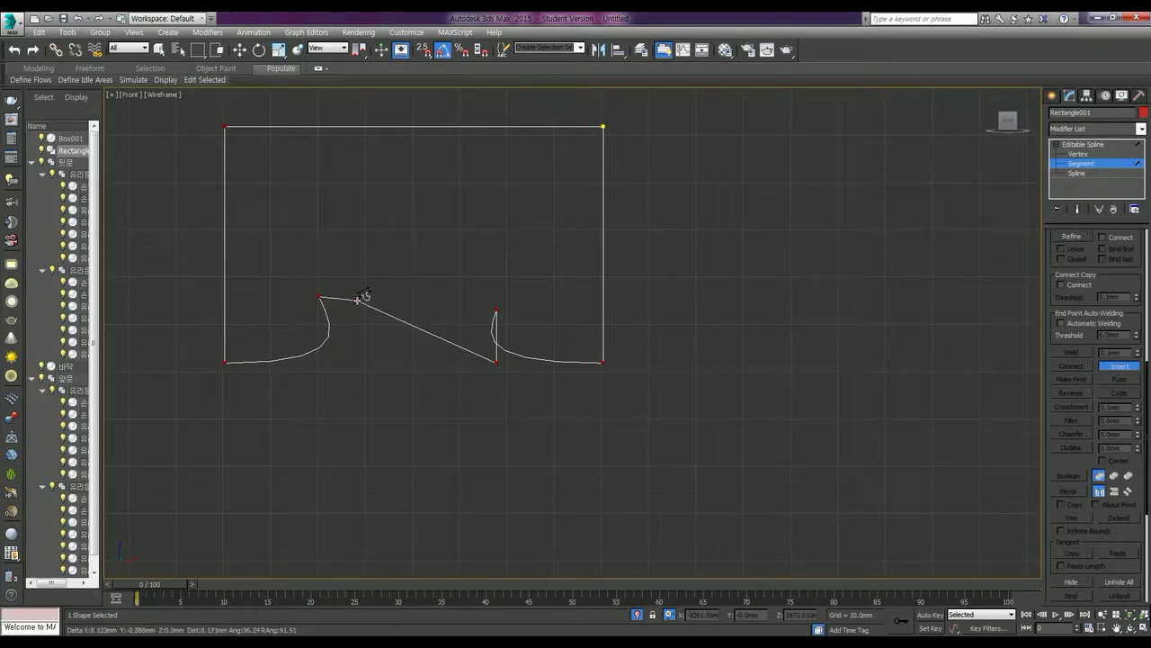
{"action": "right_click", "coordinate": [357, 299]}
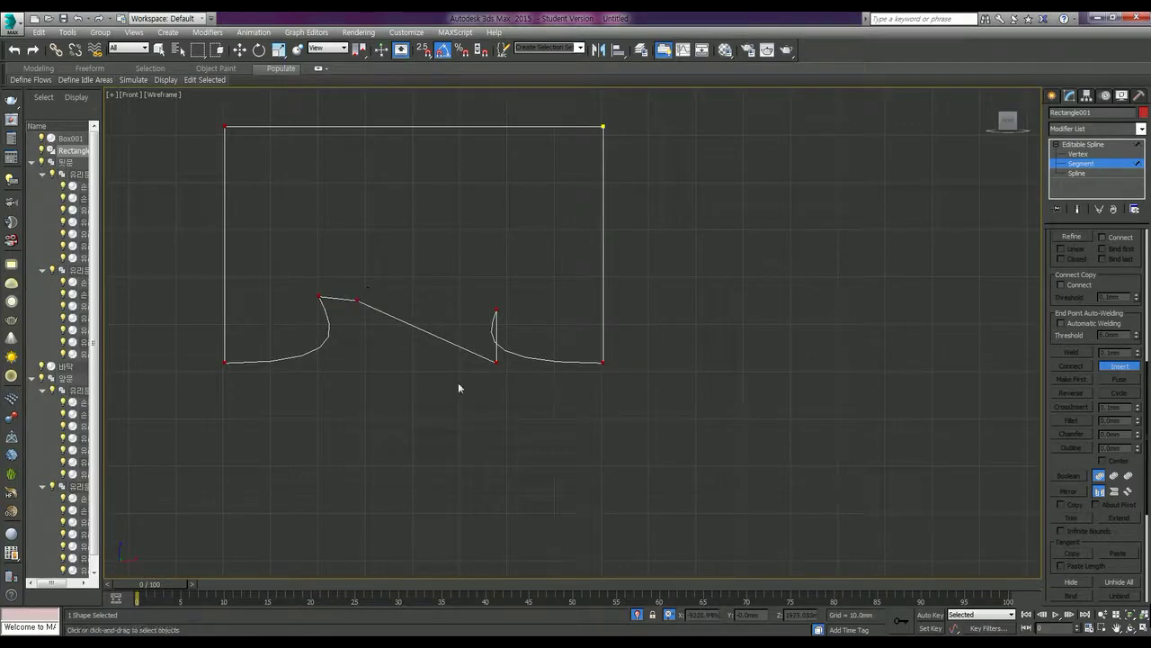
{"action": "left_click", "coordinate": [1127, 367]}
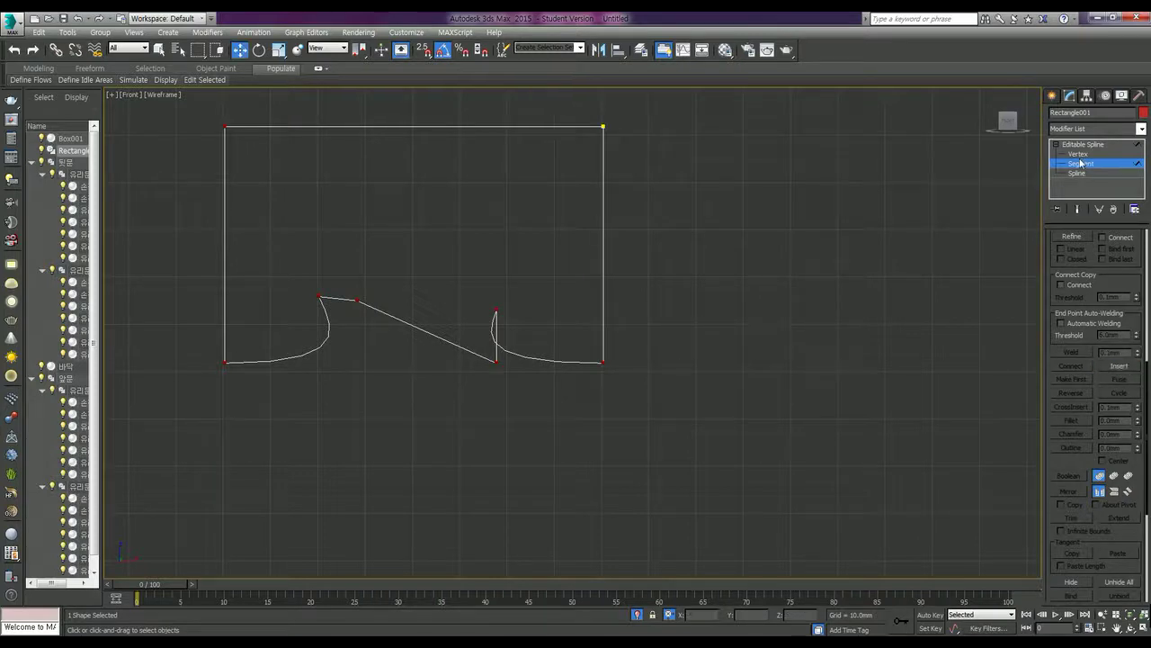
With vertex snap on, snap the left inserted vertices into place and make all vertices Corner type.
{"action": "left_click", "coordinate": [1078, 154]}
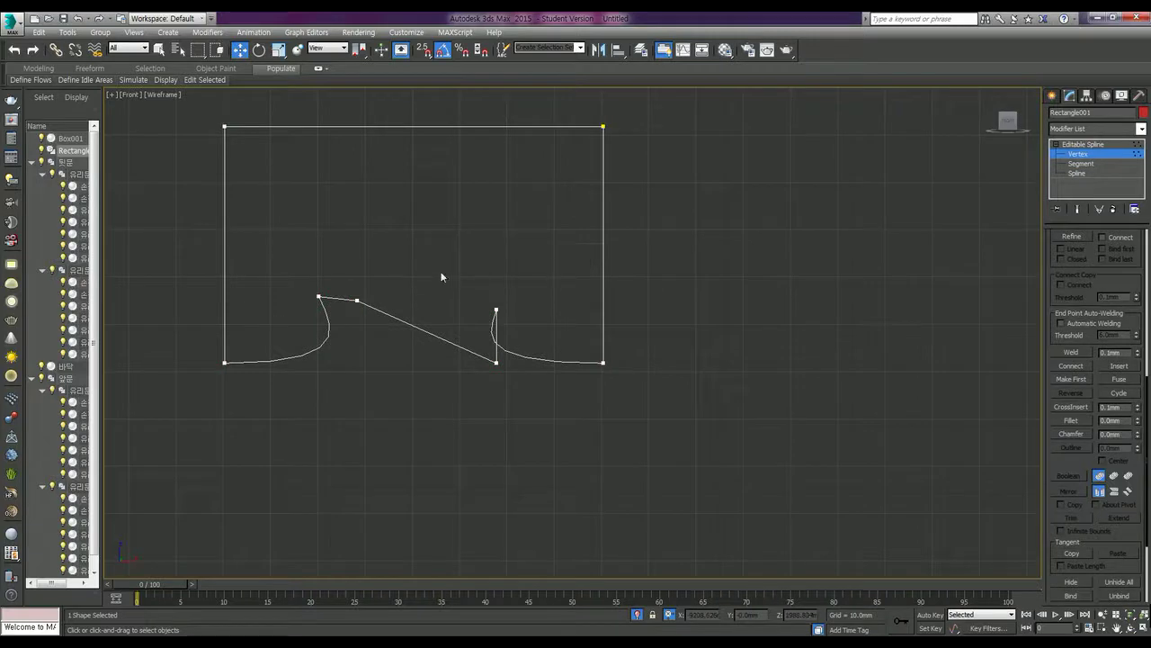
{"action": "left_click", "coordinate": [318, 297]}
{"action": "left_click", "coordinate": [424, 49]}
{"action": "left_click_drag", "start_coordinate": [319, 297], "coordinate": [319, 363]}
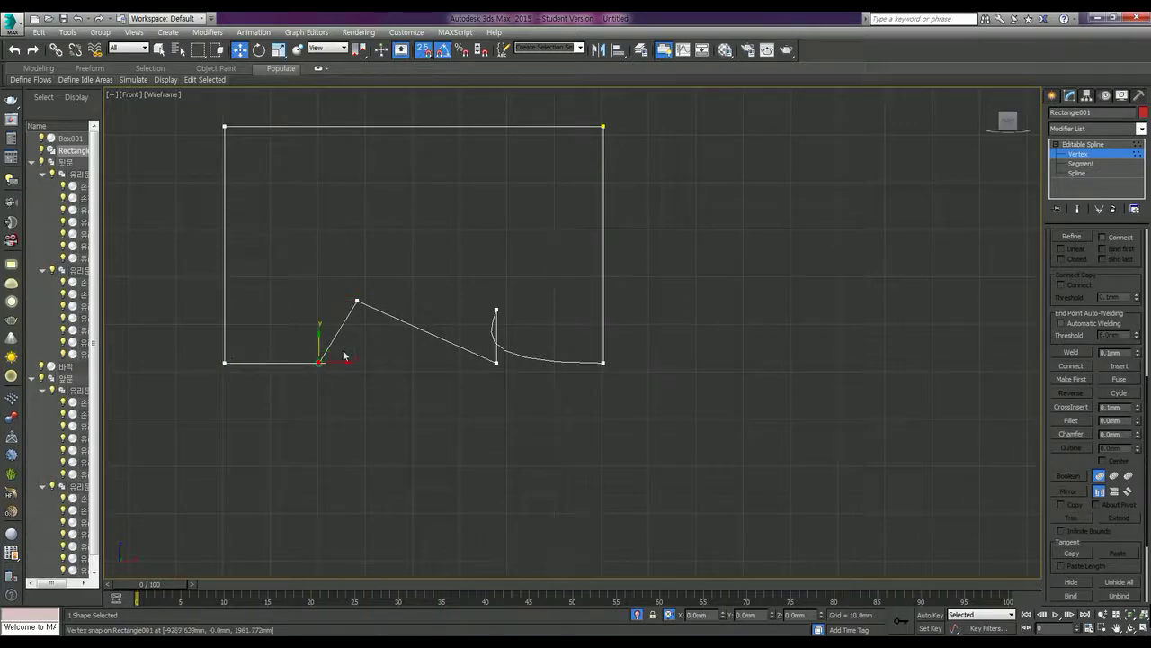
{"action": "left_click", "coordinate": [357, 301]}
{"action": "left_click_drag", "start_coordinate": [385, 305], "coordinate": [320, 362]}
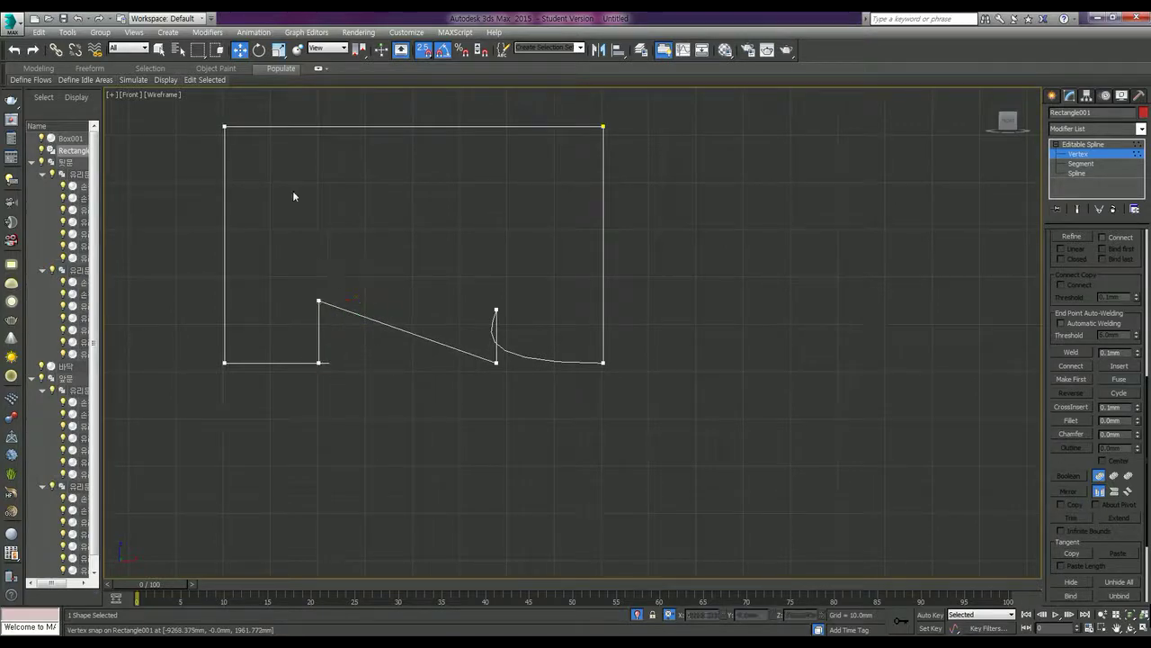
{"action": "left_click_drag", "start_coordinate": [216, 117], "coordinate": [632, 422]}
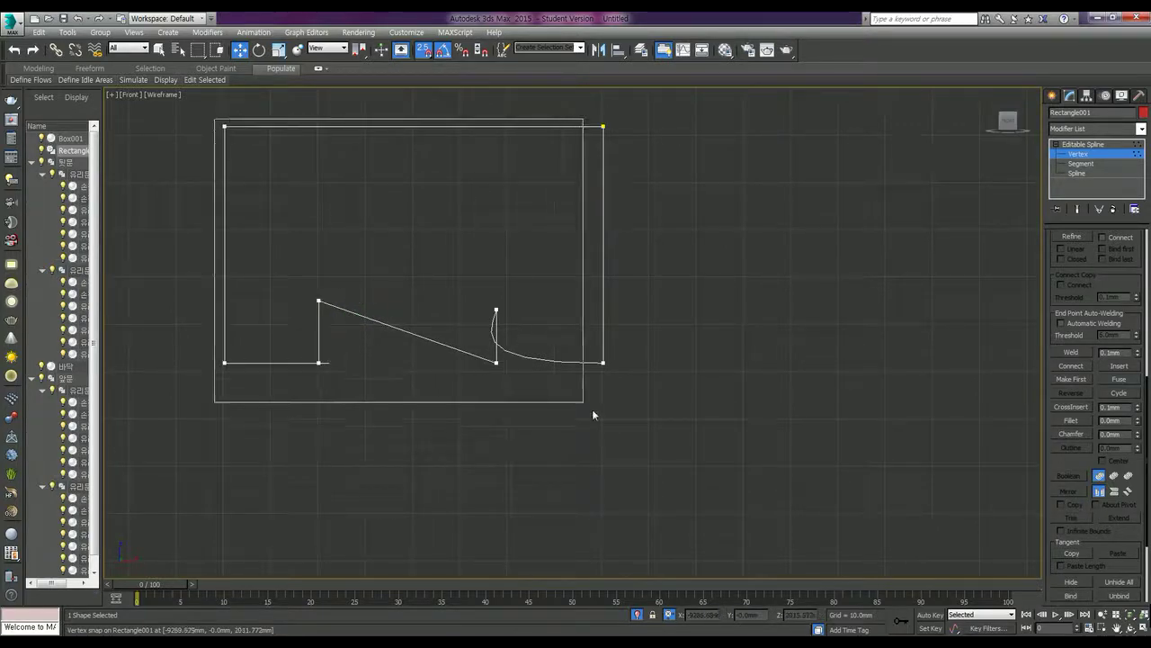
{"action": "right_click", "coordinate": [492, 305]}
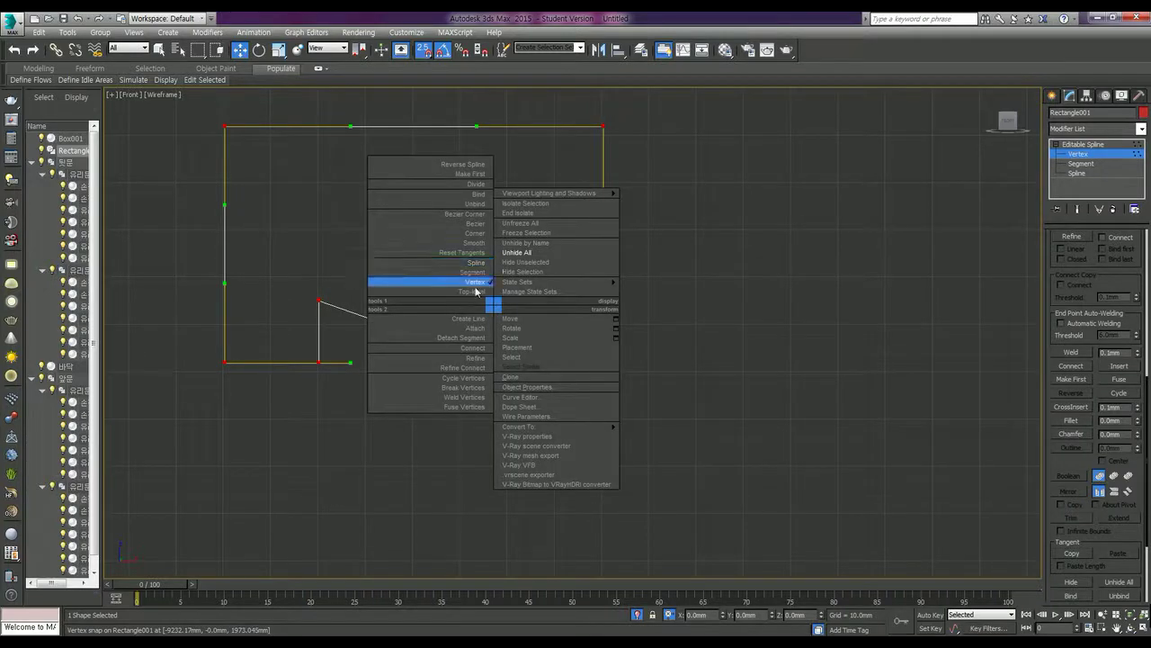
{"action": "left_click", "coordinate": [475, 233]}
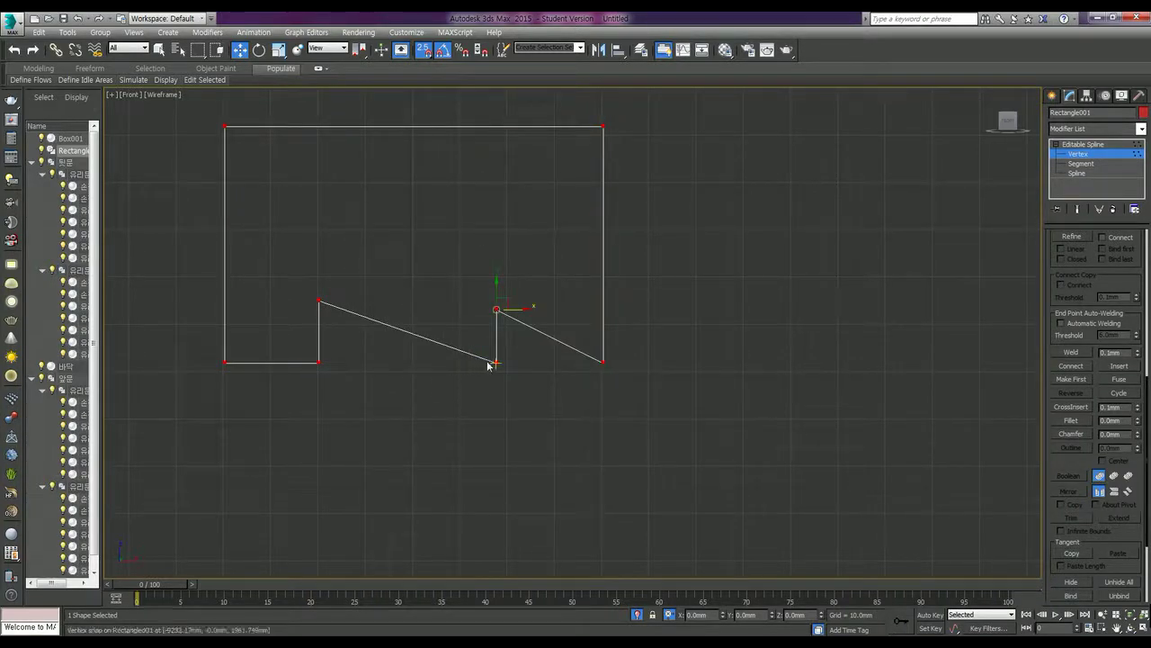
Snap the right-side vertices square, placing the inner corner on the rectangle's right edge.
{"action": "mouse_move", "coordinate": [496, 307]}
{"action": "left_mouse_down"}
{"action": "mouse_move", "coordinate": [496, 362]}
{"action": "mouse_move", "coordinate": [486, 288]}
{"action": "left_mouse_up"}
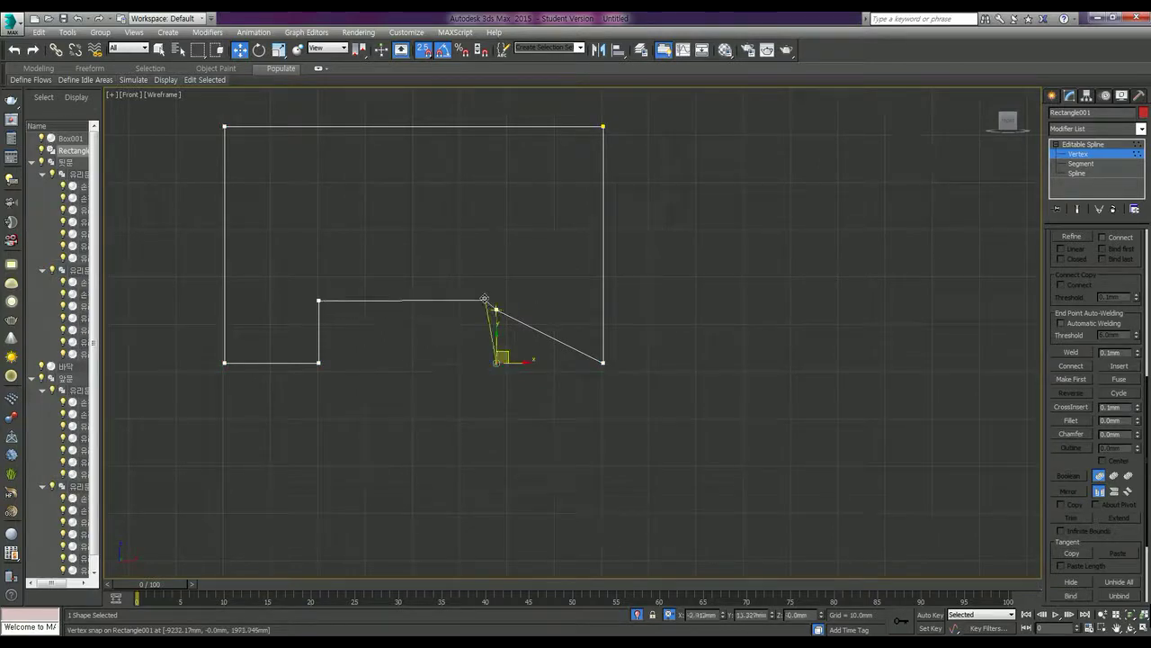
{"action": "left_click", "coordinate": [497, 309]}
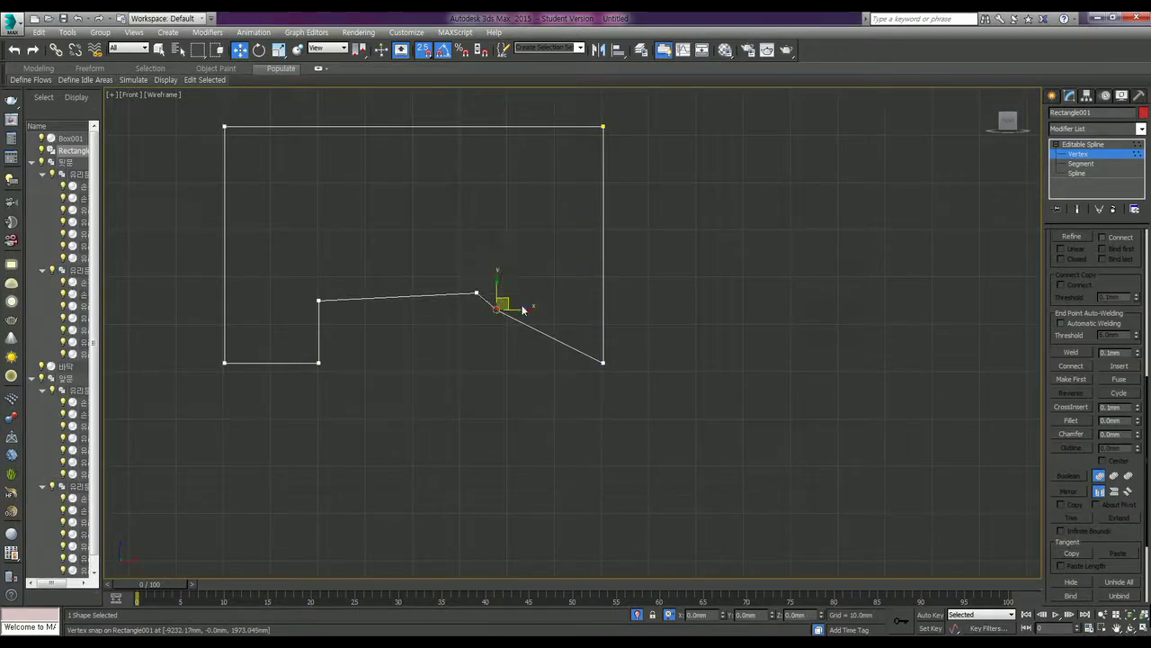
{"action": "left_click_drag", "start_coordinate": [493, 284], "coordinate": [603, 366]}
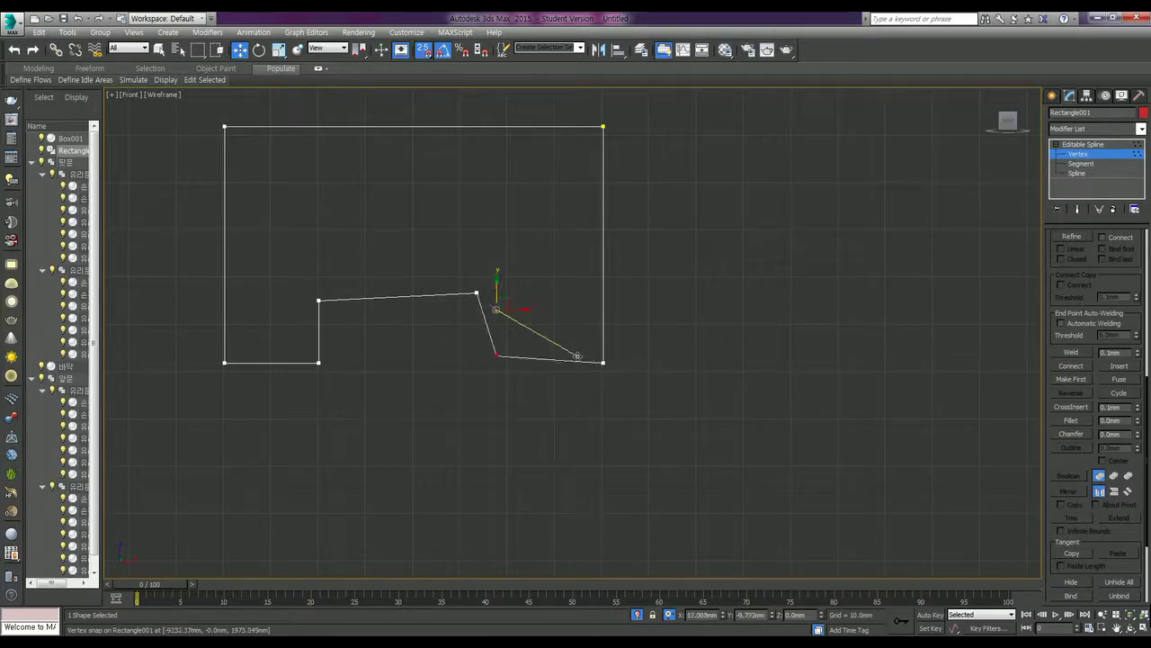
{"action": "left_click", "coordinate": [477, 292]}
{"action": "left_click_drag", "start_coordinate": [477, 292], "coordinate": [500, 363]}
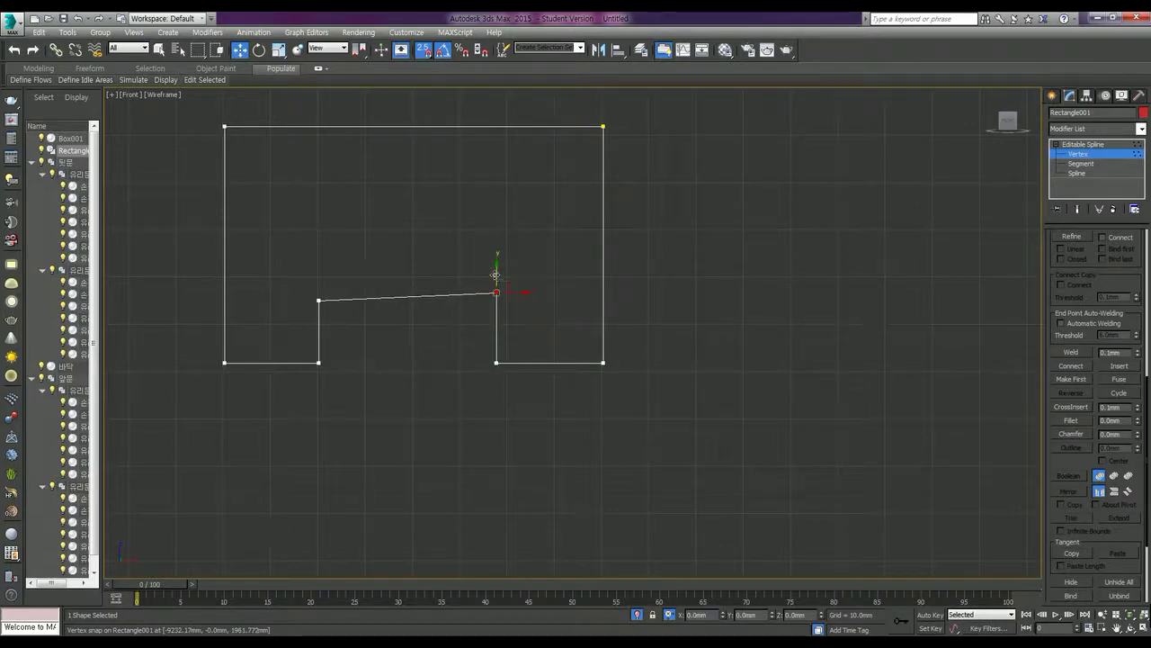
{"action": "left_click_drag", "start_coordinate": [496, 292], "coordinate": [325, 299]}
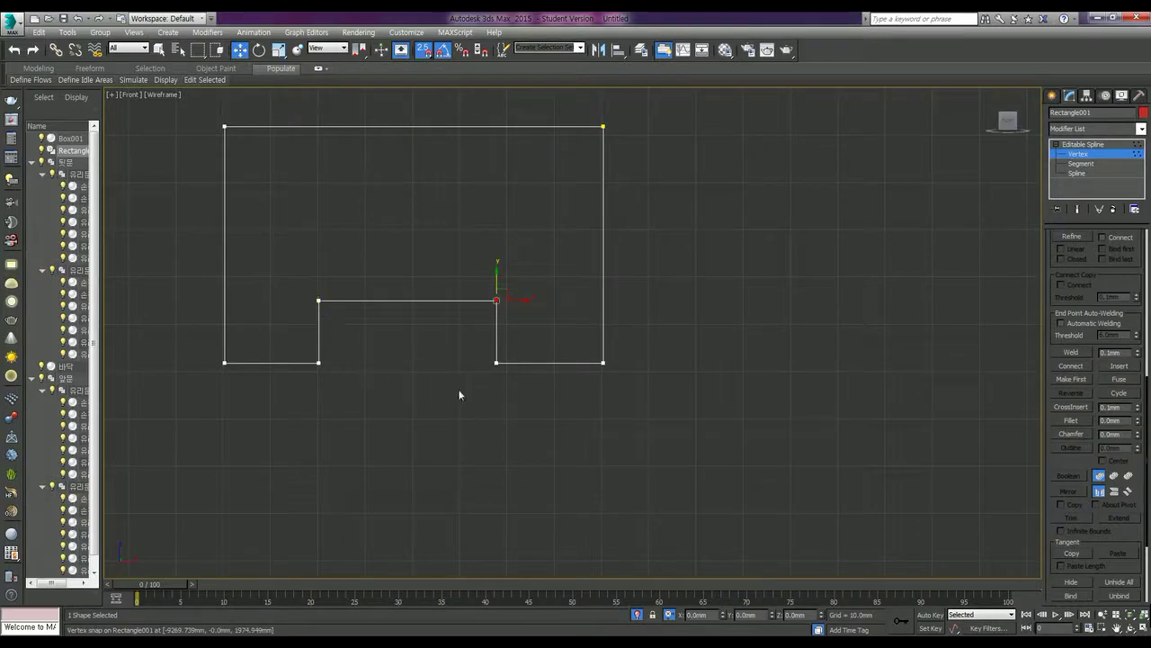
{"action": "mouse_move", "coordinate": [535, 407]}
{"action": "left_mouse_down"}
{"action": "mouse_move", "coordinate": [475, 304]}
{"action": "mouse_move", "coordinate": [603, 364]}
{"action": "left_mouse_up"}
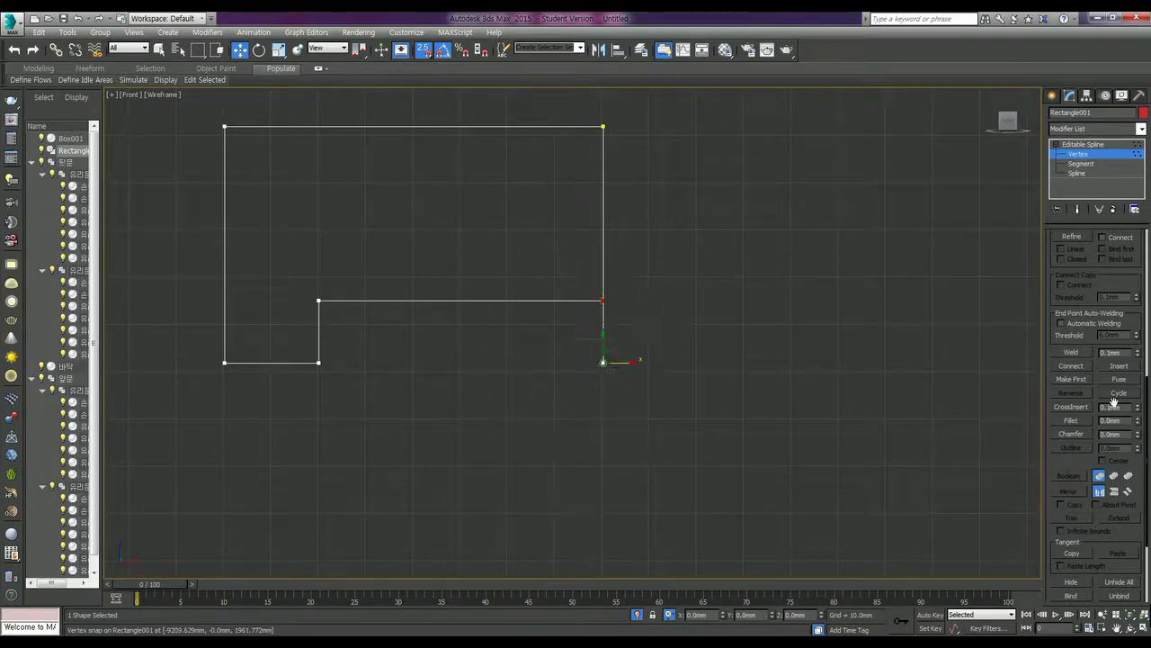
Shift the two inner corners horizontally by an X offset of 3.
{"action": "left_click_drag", "start_coordinate": [1124, 279], "coordinate": [1077, 519]}
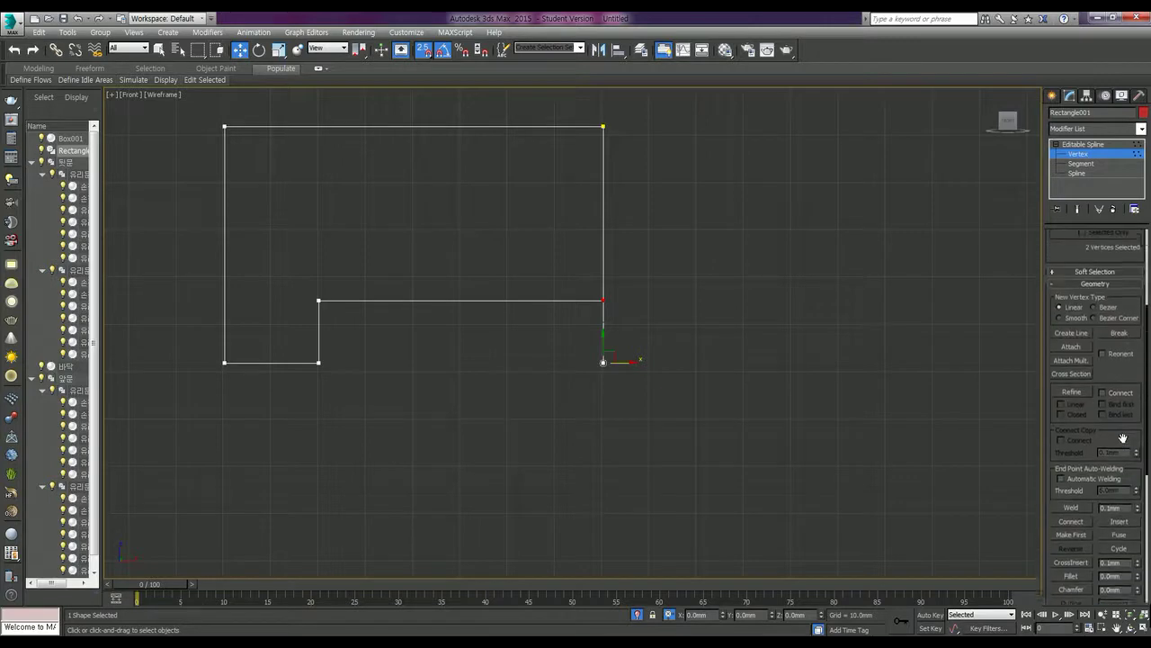
{"action": "left_click", "coordinate": [747, 614]}
{"action": "left_click", "coordinate": [697, 614]}
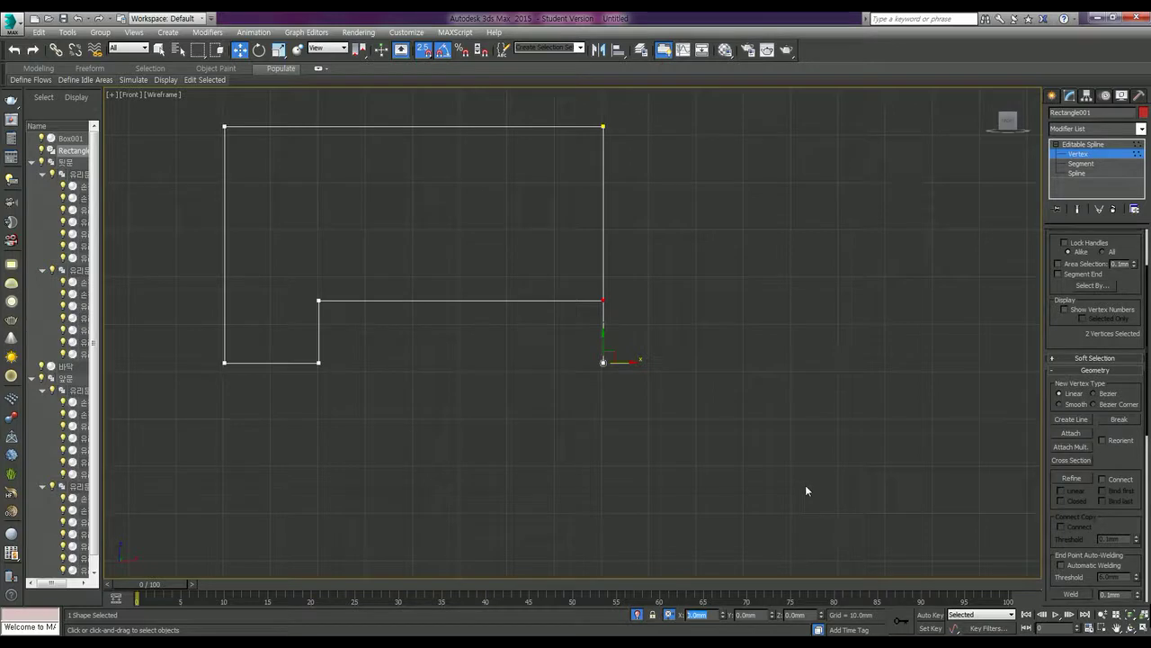
{"action": "type", "text": "3"}
{"action": "key", "text": "Return"}
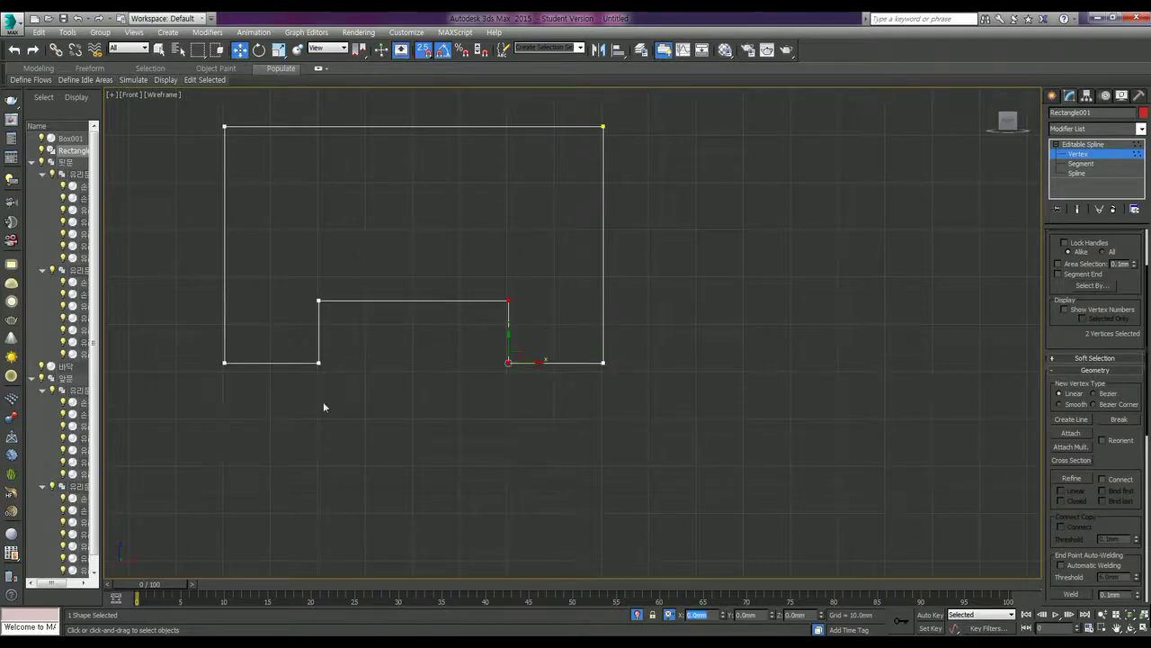
Snap the left inner corners onto the left edge, then offset them right by 2 and 5.
{"action": "left_click_drag", "start_coordinate": [307, 277], "coordinate": [348, 363]}
{"action": "left_click_drag", "start_coordinate": [347, 302], "coordinate": [226, 357]}
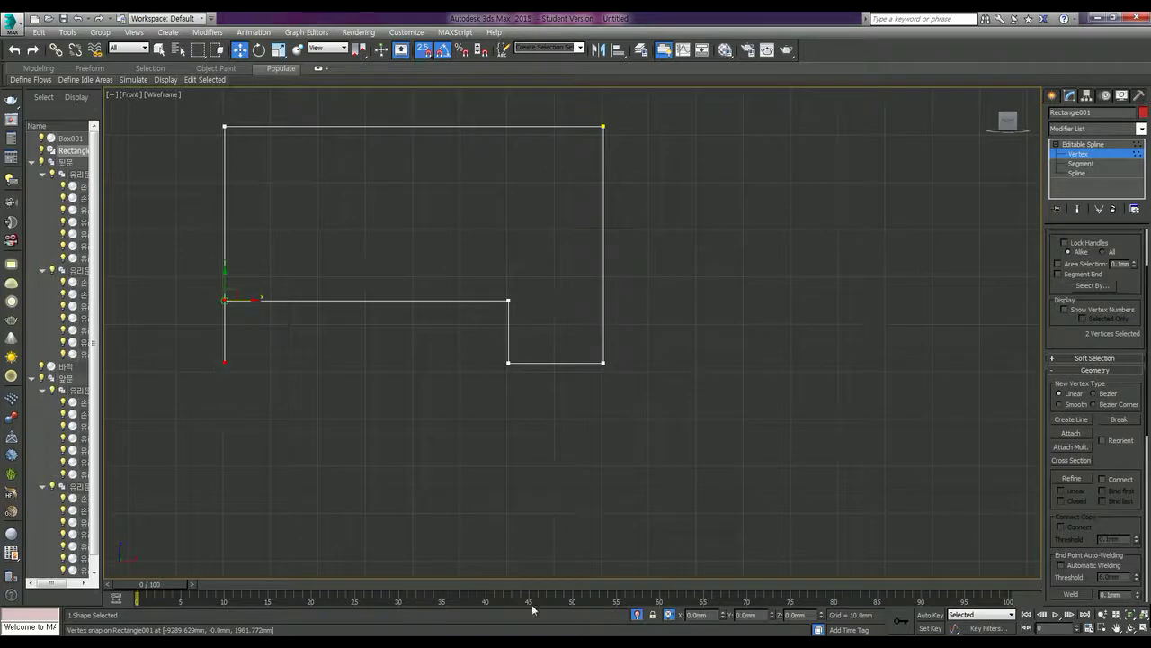
{"action": "double_click", "coordinate": [698, 615]}
{"action": "type", "text": "2"}
{"action": "key", "text": "Return"}
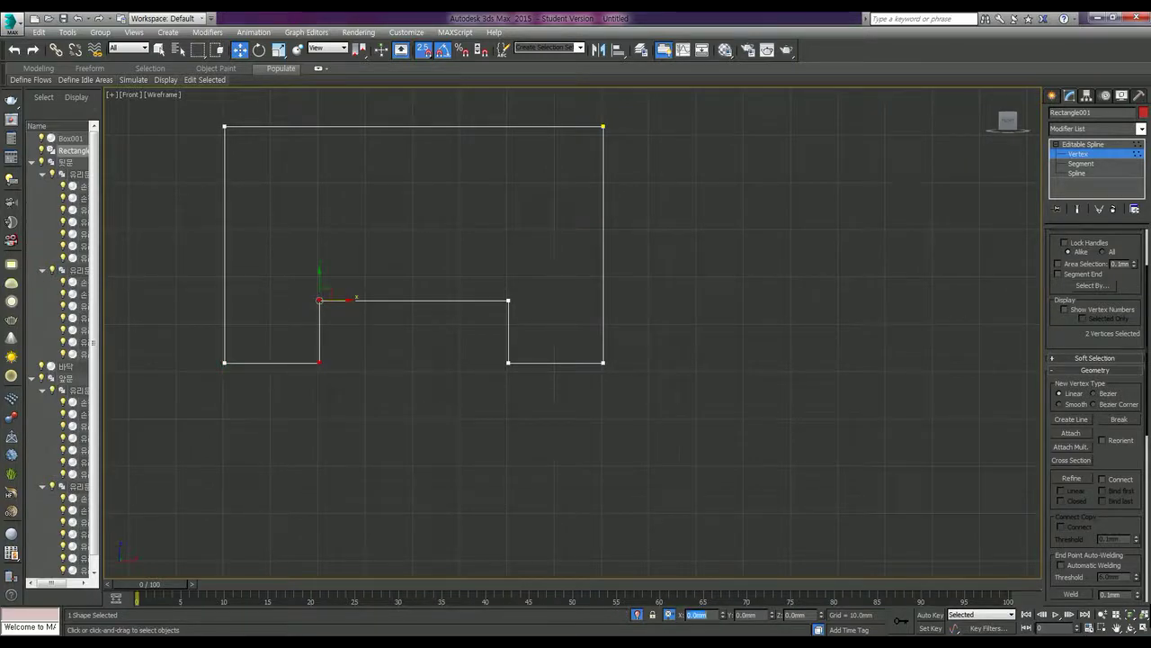
{"action": "type", "text": "5"}
{"action": "key", "text": "Return"}
Shift the two right inner corners by an X offset of -5.
{"action": "left_click_drag", "start_coordinate": [478, 262], "coordinate": [519, 379]}
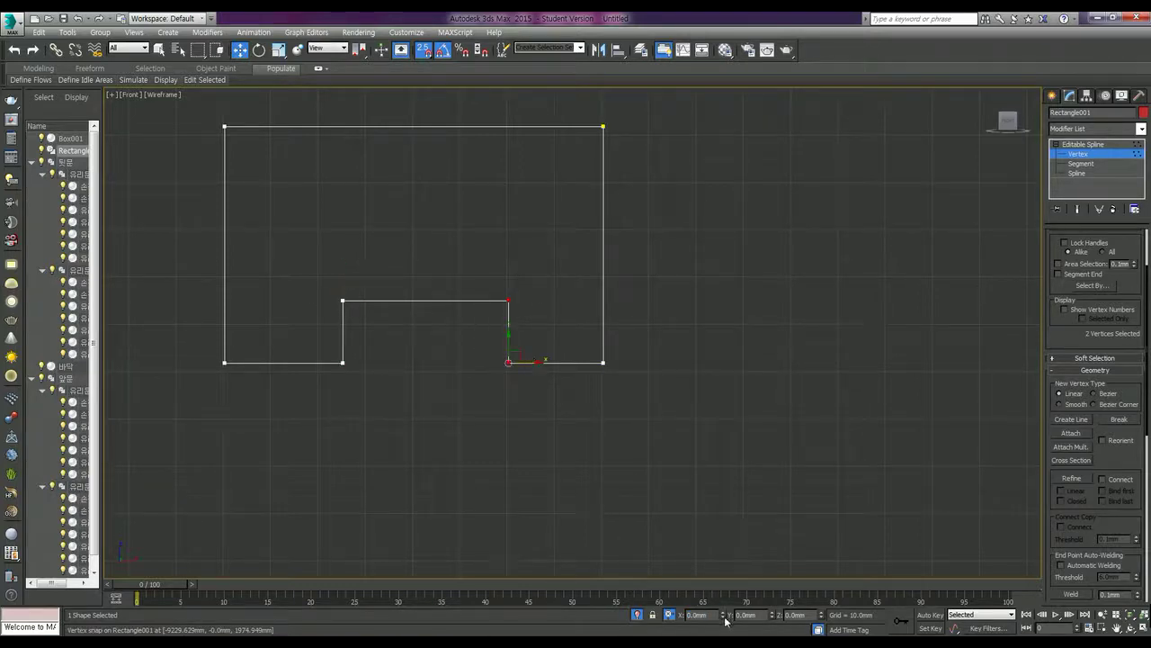
{"action": "left_click", "coordinate": [697, 615]}
{"action": "type", "text": "-5"}
{"action": "key", "text": "Return"}
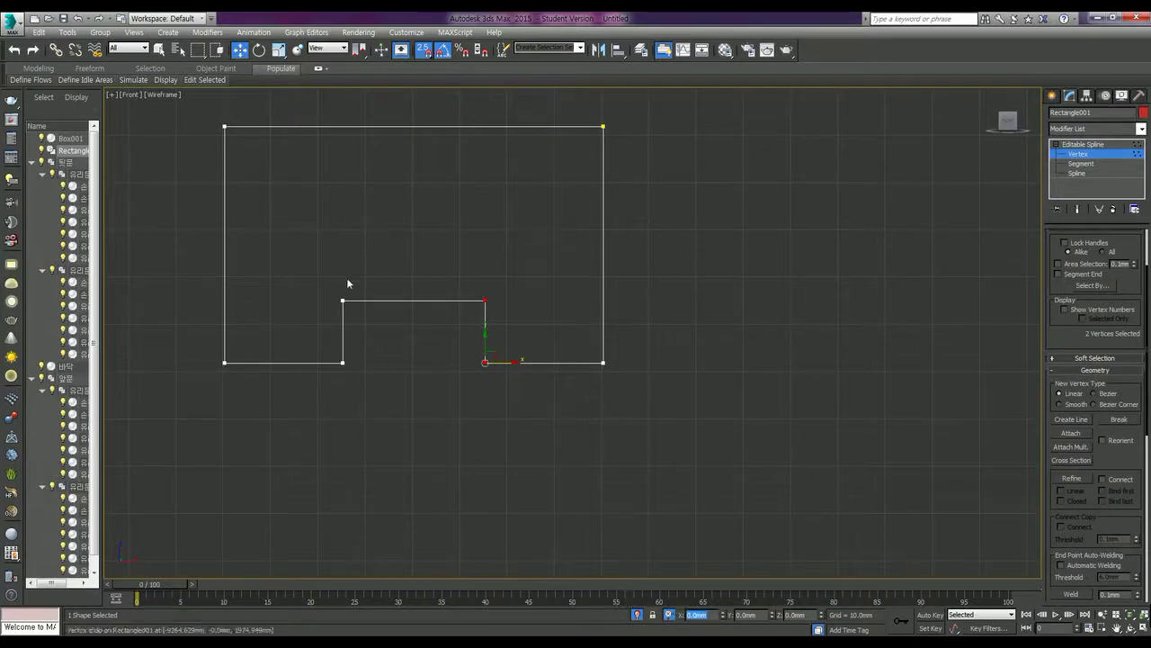
Move the notch's top corners down and try Y offsets of 250 and 0.
{"action": "mouse_move", "coordinate": [315, 270]}
{"action": "left_mouse_down"}
{"action": "mouse_move", "coordinate": [513, 320]}
{"action": "mouse_move", "coordinate": [489, 347]}
{"action": "left_mouse_up"}
{"action": "left_click_drag", "start_coordinate": [484, 299], "coordinate": [485, 363]}
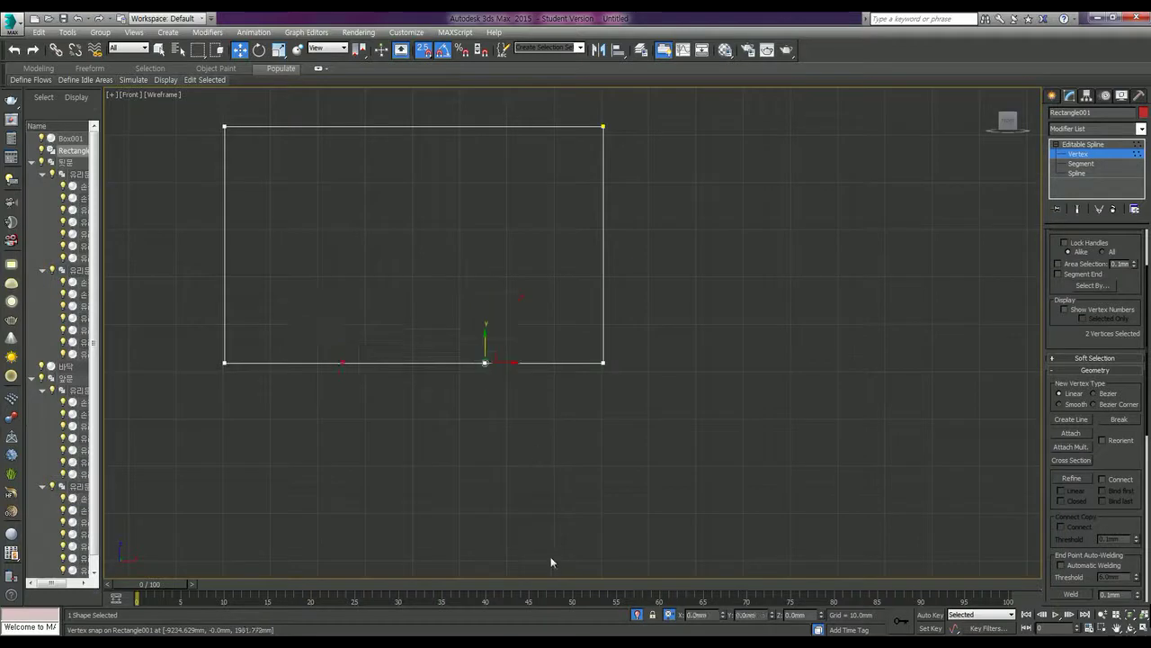
{"action": "left_click", "coordinate": [744, 615]}
{"action": "type", "text": "250"}
{"action": "key", "text": "Return"}
{"action": "key", "text": "BackSpace"}
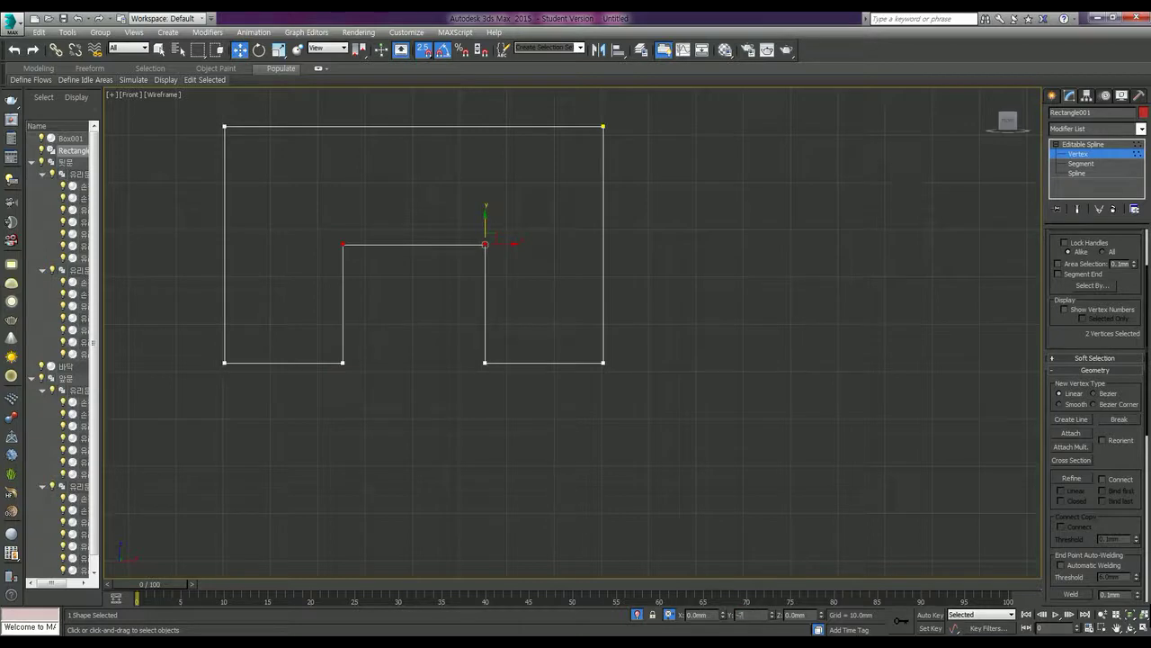
{"action": "type", "text": "0"}
{"action": "key", "text": "Return"}
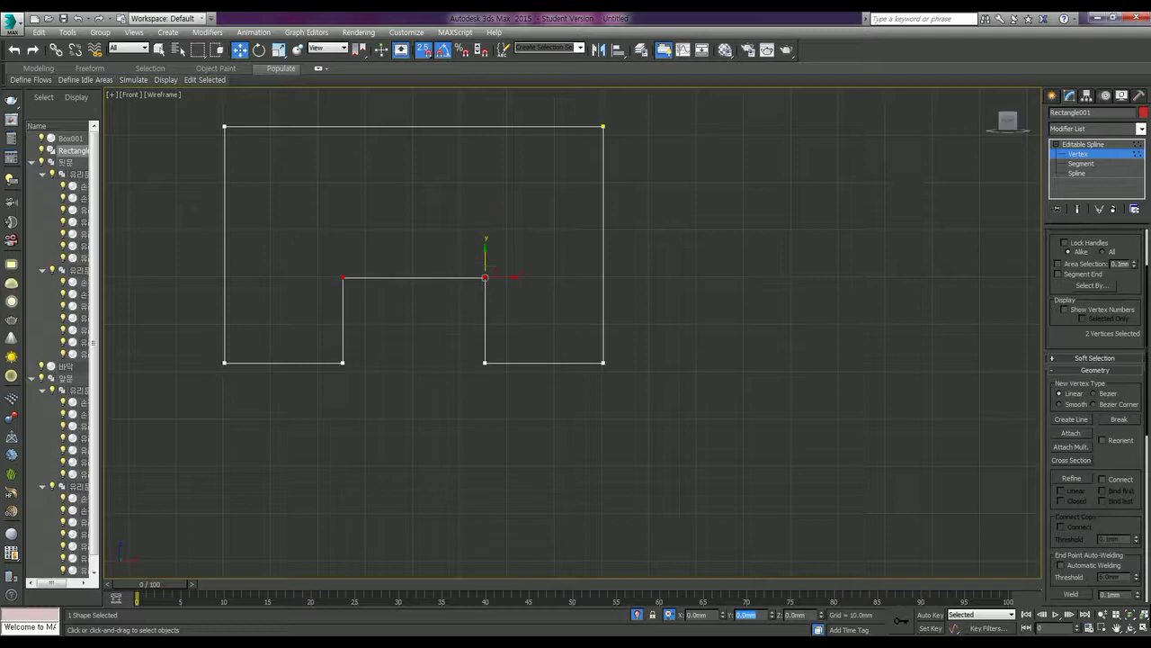
Lower the notch corners by -20 and -50, snap them to the bottom edge, then raise them 40.
{"action": "type", "text": "-20"}
{"action": "key", "text": "Return"}
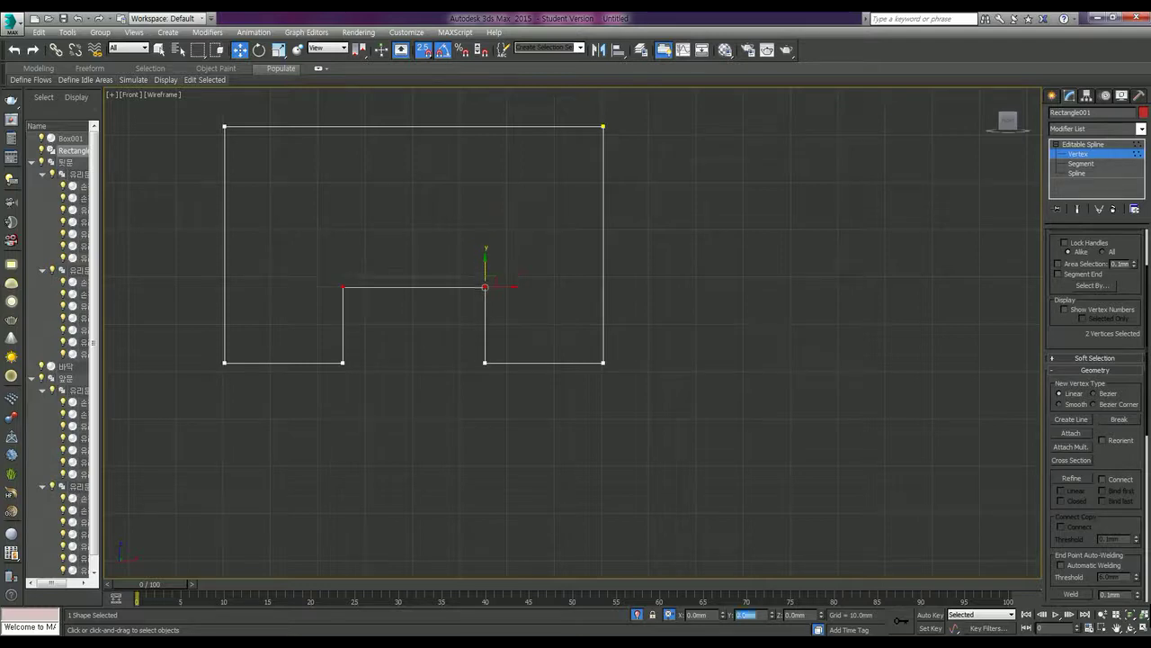
{"action": "type", "text": "-50"}
{"action": "key", "text": "Return"}
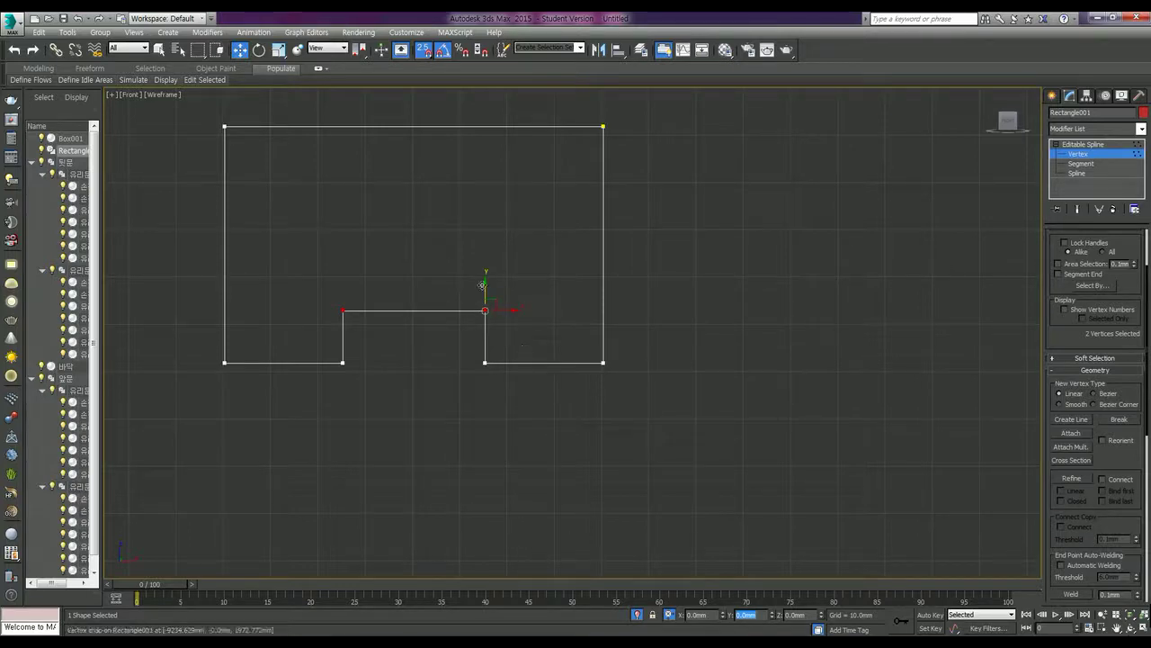
{"action": "left_click_drag", "start_coordinate": [485, 288], "coordinate": [484, 363]}
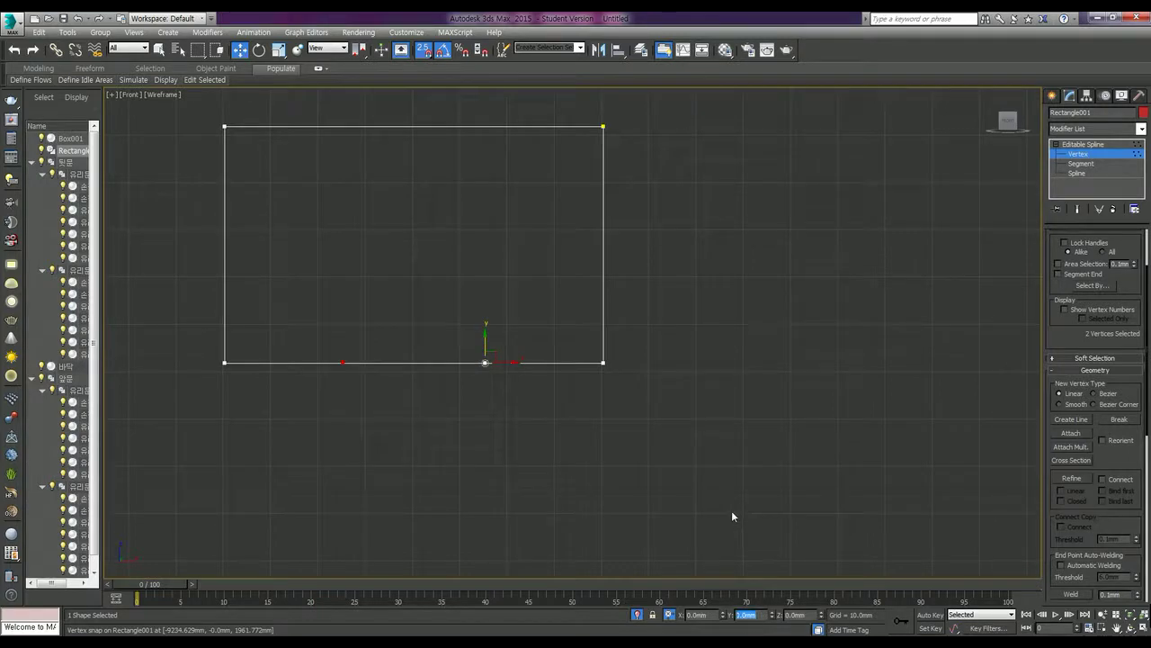
{"action": "type", "text": "40"}
{"action": "key", "text": "Return"}
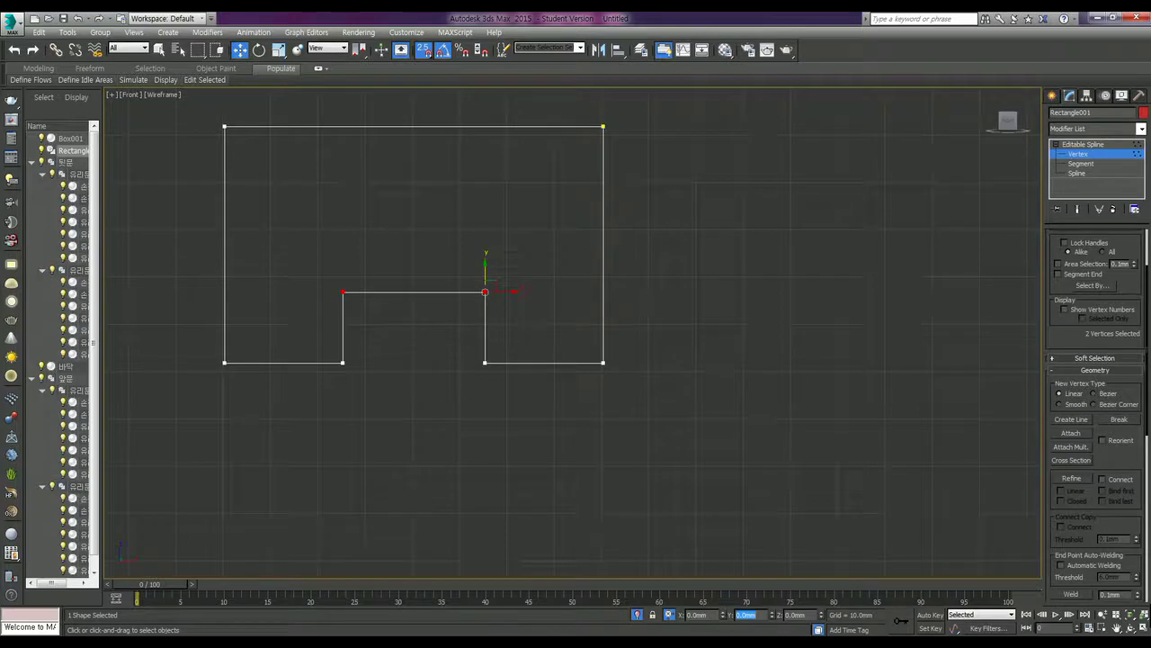
Select all the spline's vertices to check the shape, then clear the vertex selection.
{"action": "right_click", "coordinate": [546, 433]}
{"action": "left_click", "coordinate": [733, 388]}
{"action": "left_click", "coordinate": [666, 309]}
{"action": "left_click_drag", "start_coordinate": [651, 387], "coordinate": [145, 110]}
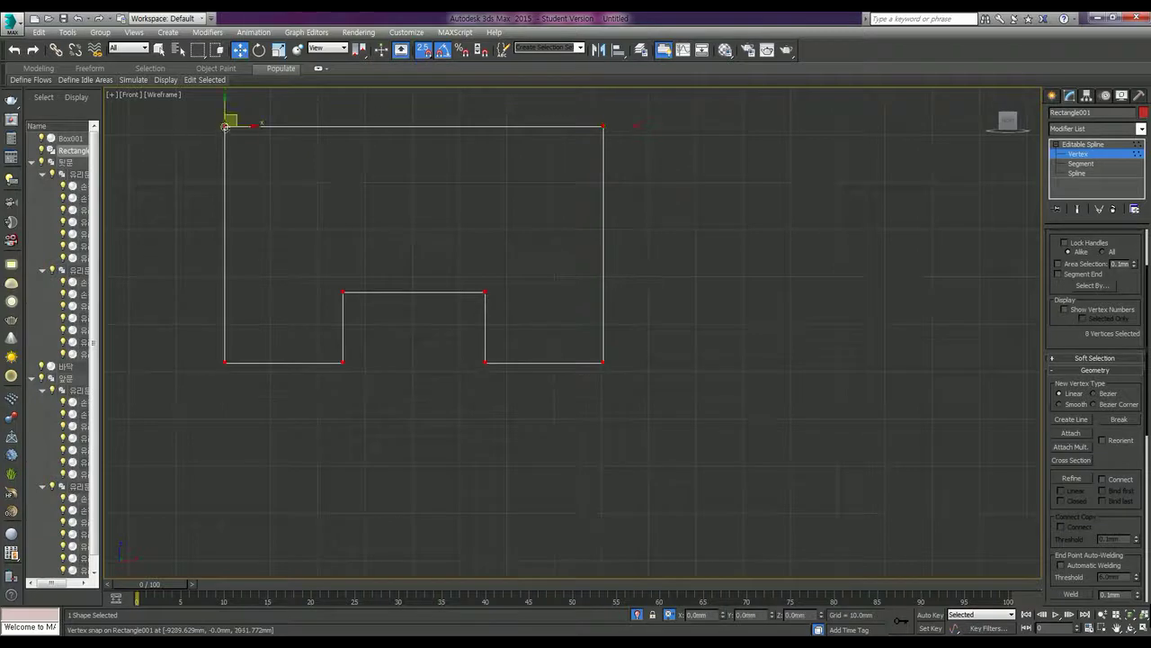
{"action": "right_click", "coordinate": [222, 160]}
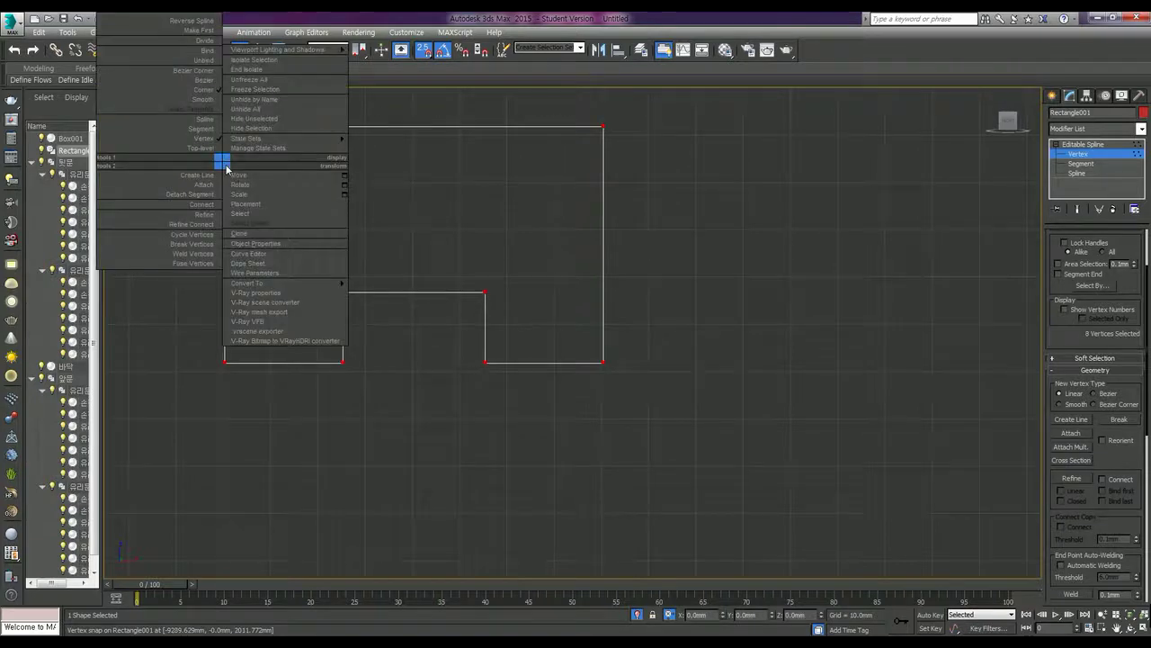
{"action": "left_click", "coordinate": [590, 299]}
{"action": "left_click", "coordinate": [692, 339]}
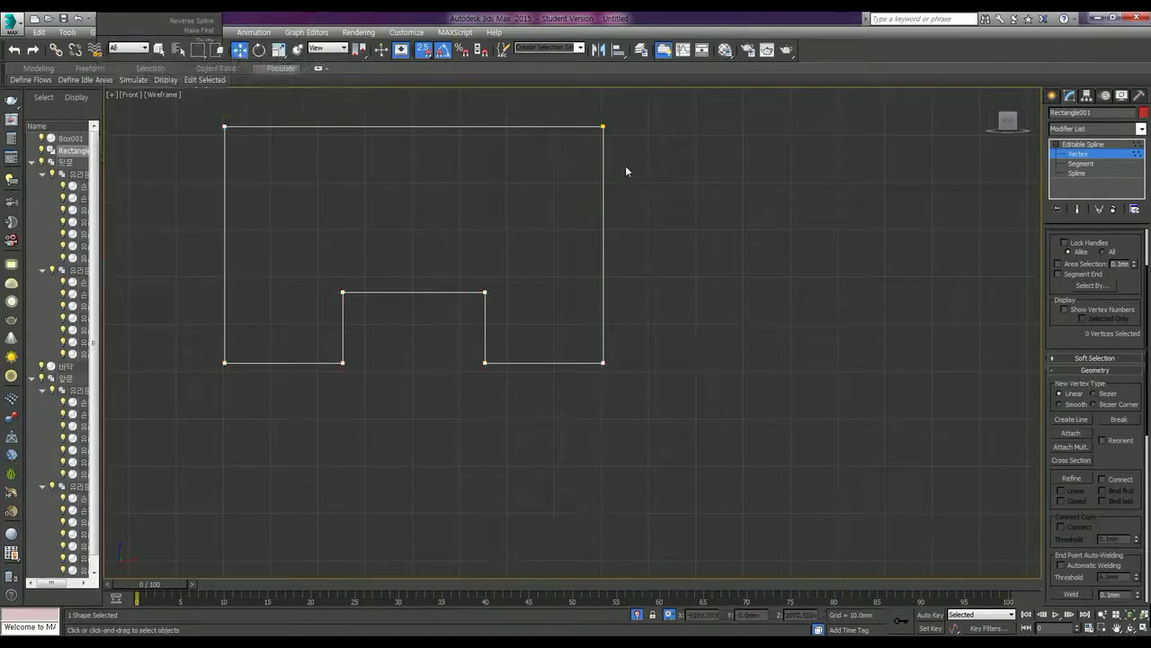
Leave Vertex level and apply Extrude to Rectangle001 from the Modifier List.
{"action": "left_click_drag", "start_coordinate": [633, 147], "coordinate": [594, 120]}
{"action": "left_click_drag", "start_coordinate": [594, 120], "coordinate": [660, 187]}
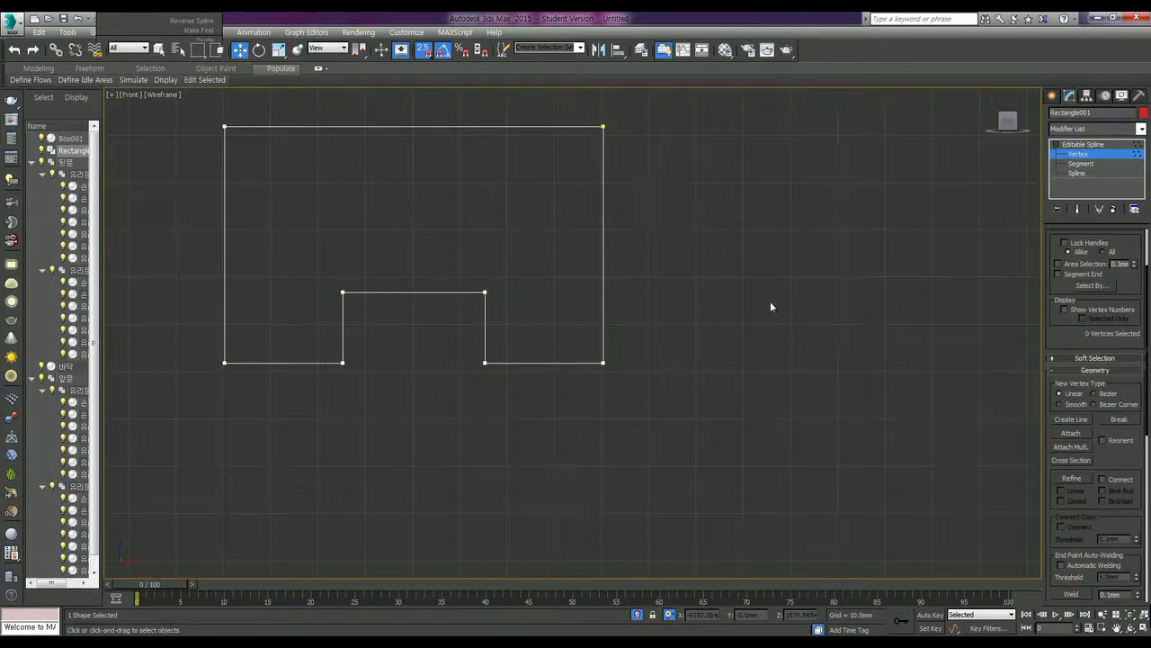
{"action": "left_click", "coordinate": [1080, 154]}
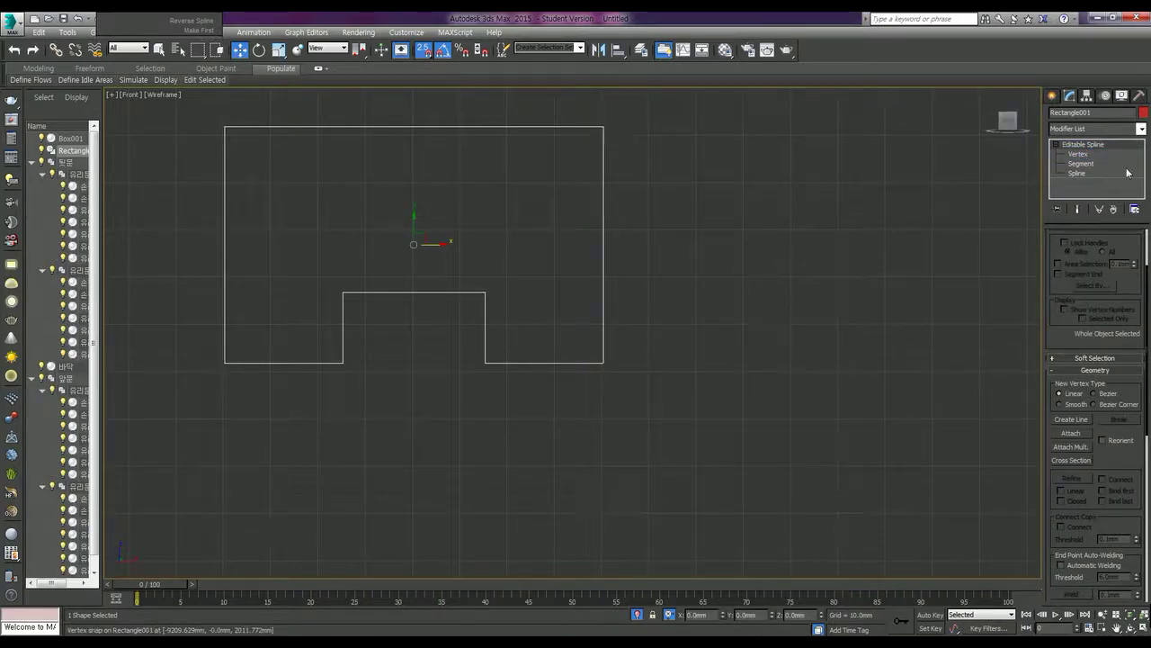
{"action": "left_click", "coordinate": [1096, 130]}
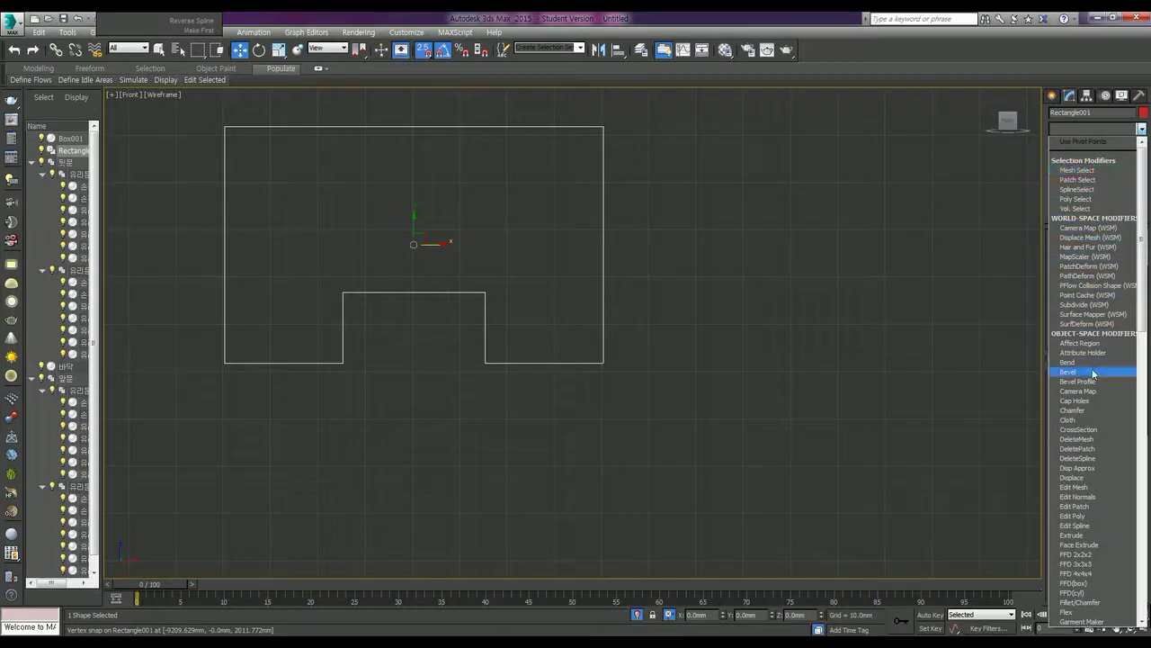
{"action": "scroll", "coordinate": [1070, 436], "scroll_direction": "down", "scroll_amount": 12}
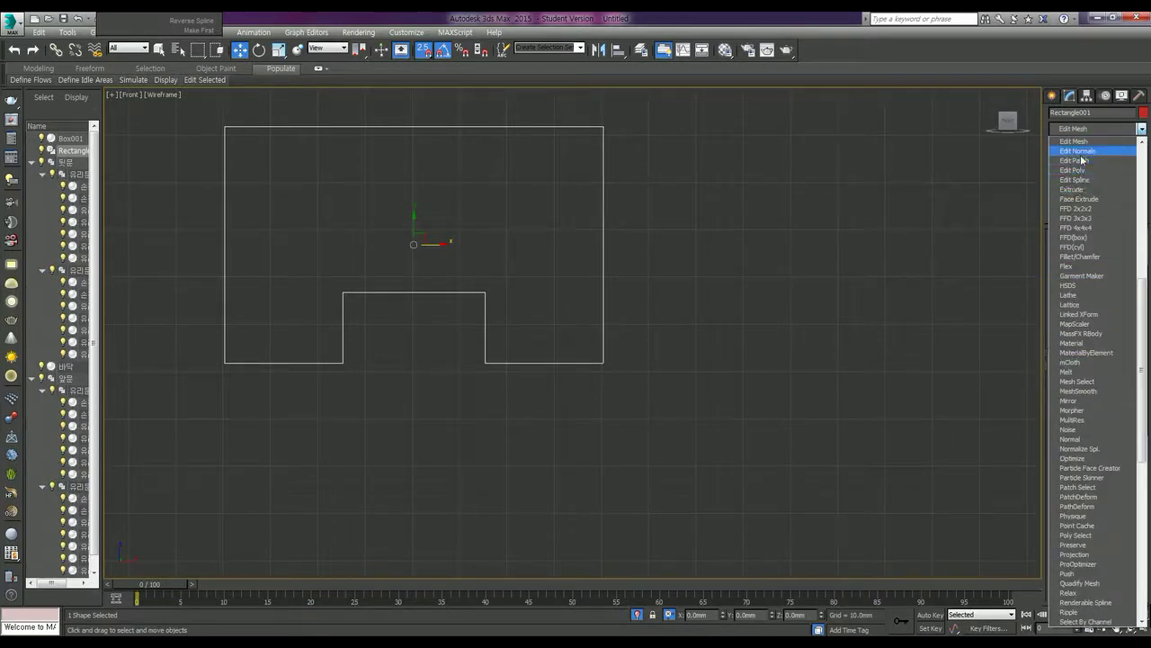
{"action": "left_click", "coordinate": [1082, 191]}
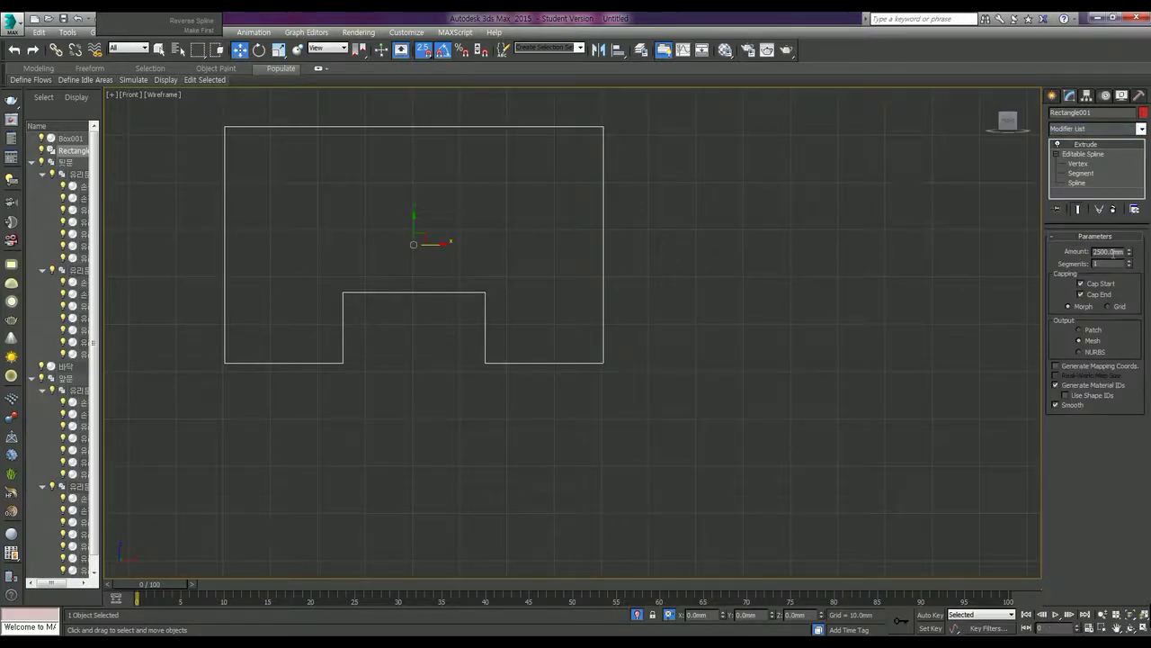
Set the Extrude amount to 1500 mm and switch to the four-viewport layout with Top active.
{"action": "double_click", "coordinate": [1112, 252]}
{"action": "type", "text": "1500"}
{"action": "key", "text": "Return"}
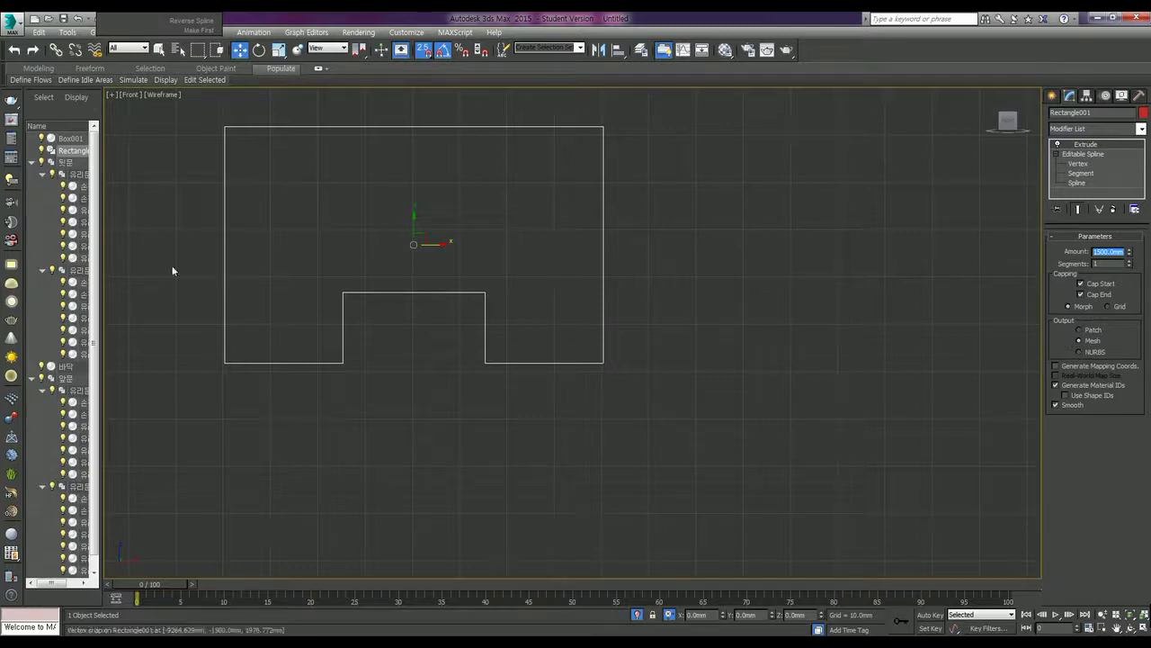
{"action": "key", "text": "alt+w"}
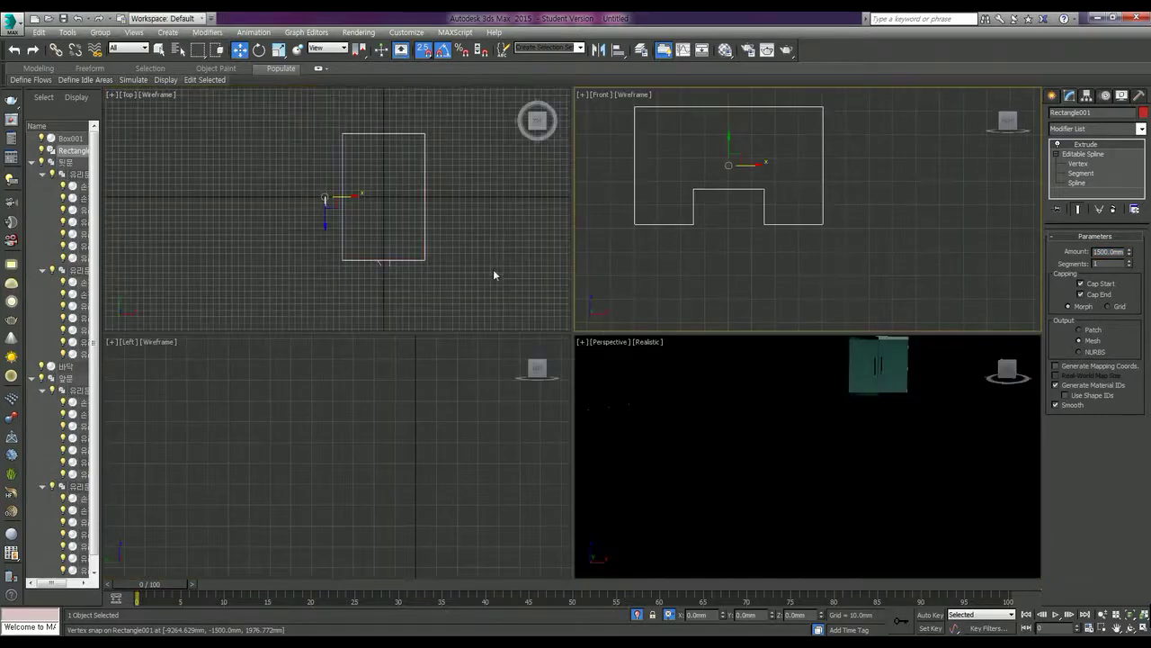
{"action": "right_click", "coordinate": [337, 209]}
{"action": "middle_click_drag", "start_coordinate": [431, 246], "coordinate": [407, 246]}
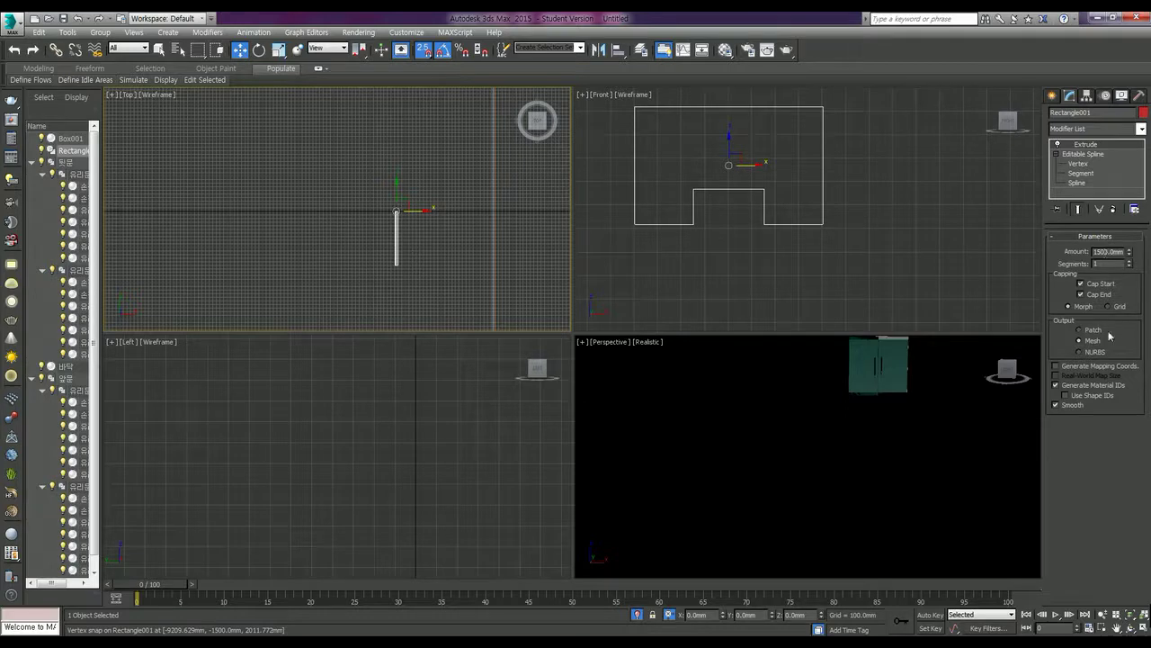
Increase the extrusion to 15000 mm and zoom out the Top view to see it.
{"action": "type", "text": "15000"}
{"action": "key", "text": "Return"}
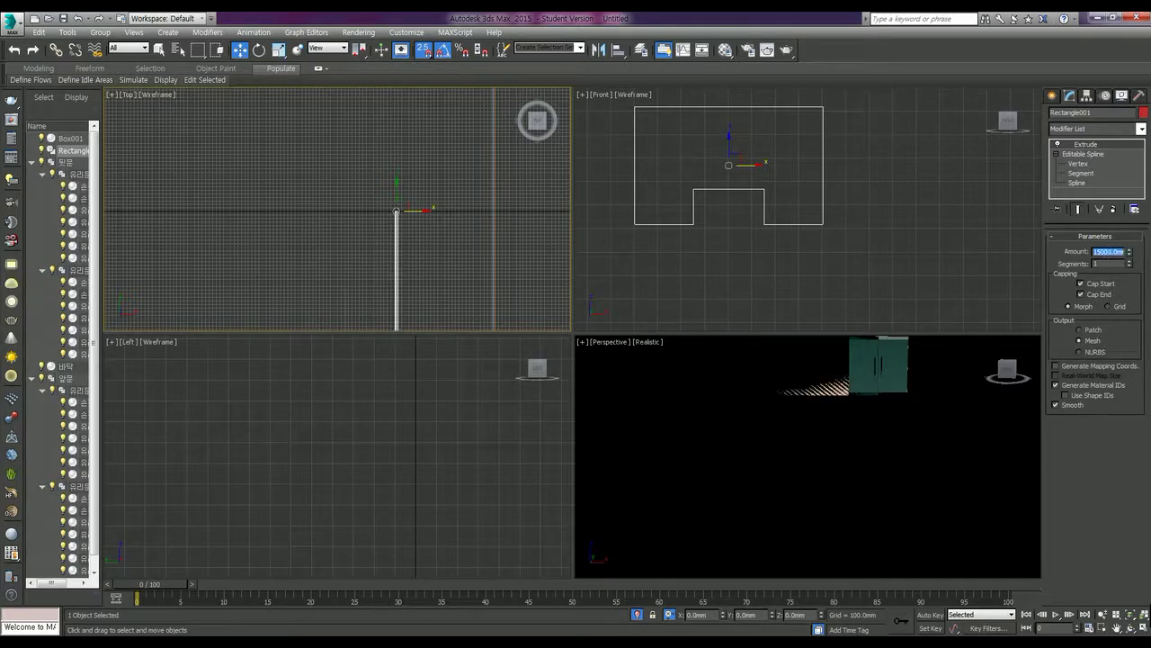
{"action": "scroll", "coordinate": [453, 240], "scroll_direction": "down", "scroll_amount": 3}
{"action": "middle_click_drag", "start_coordinate": [452, 252], "coordinate": [452, 165]}
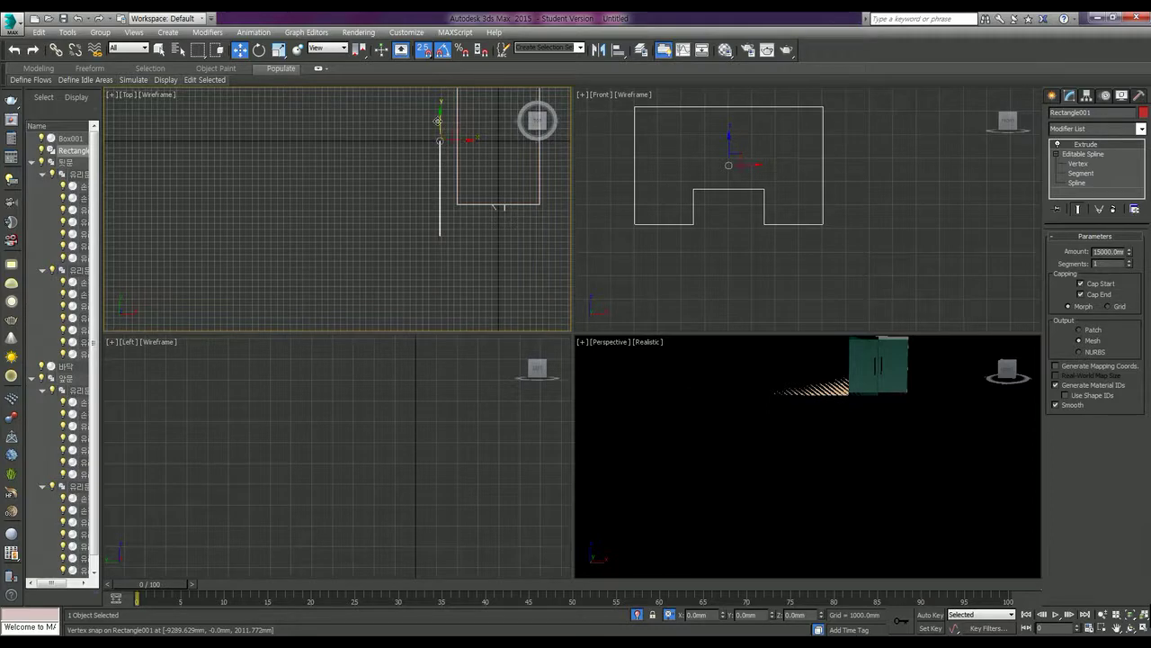
{"action": "middle_click_drag", "start_coordinate": [440, 115], "coordinate": [422, 182]}
Set the final extrusion depth to 17000 mm and reframe the Top view.
{"action": "double_click", "coordinate": [1108, 251]}
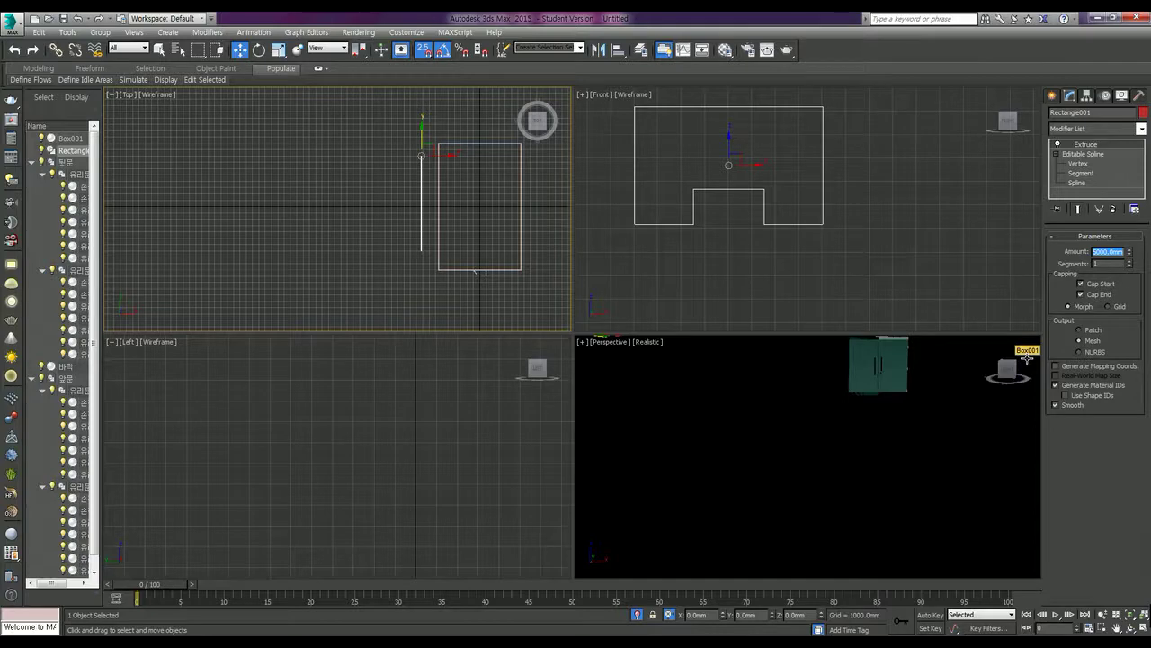
{"action": "type", "text": "17000"}
{"action": "key", "text": "Return"}
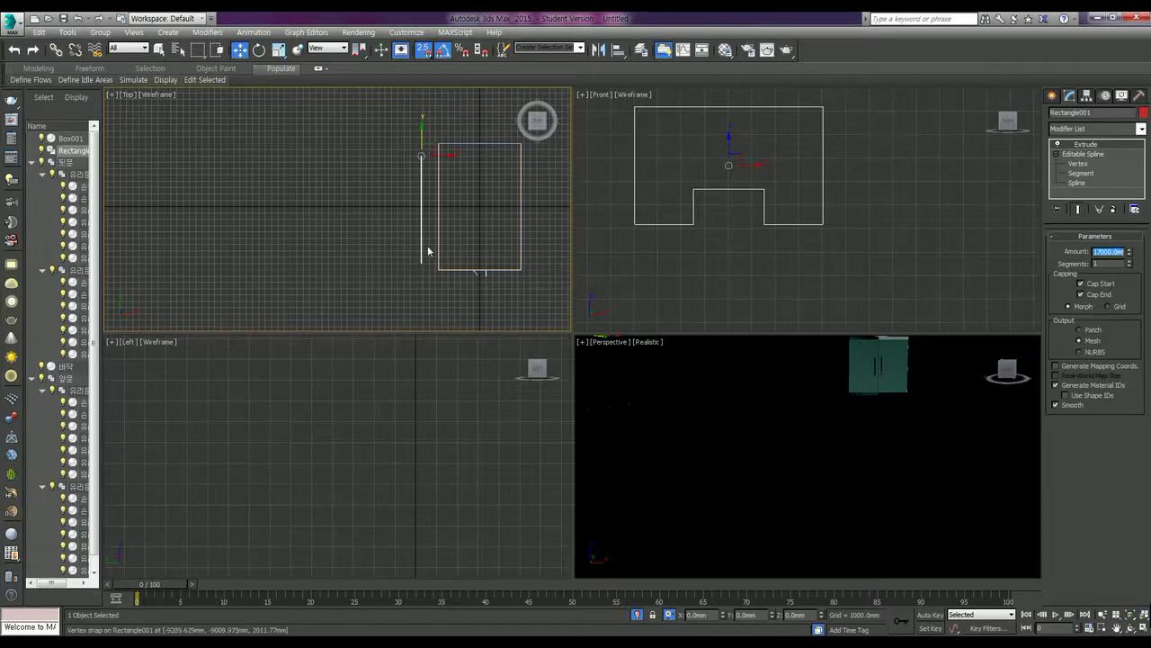
{"action": "scroll", "coordinate": [425, 190], "scroll_direction": "up", "scroll_amount": 2}
{"action": "scroll", "coordinate": [425, 190], "scroll_direction": "up", "scroll_amount": 3}
{"action": "scroll", "coordinate": [425, 190], "scroll_direction": "up", "scroll_amount": 3}
{"action": "middle_click_drag", "start_coordinate": [376, 285], "coordinate": [367, 304]}
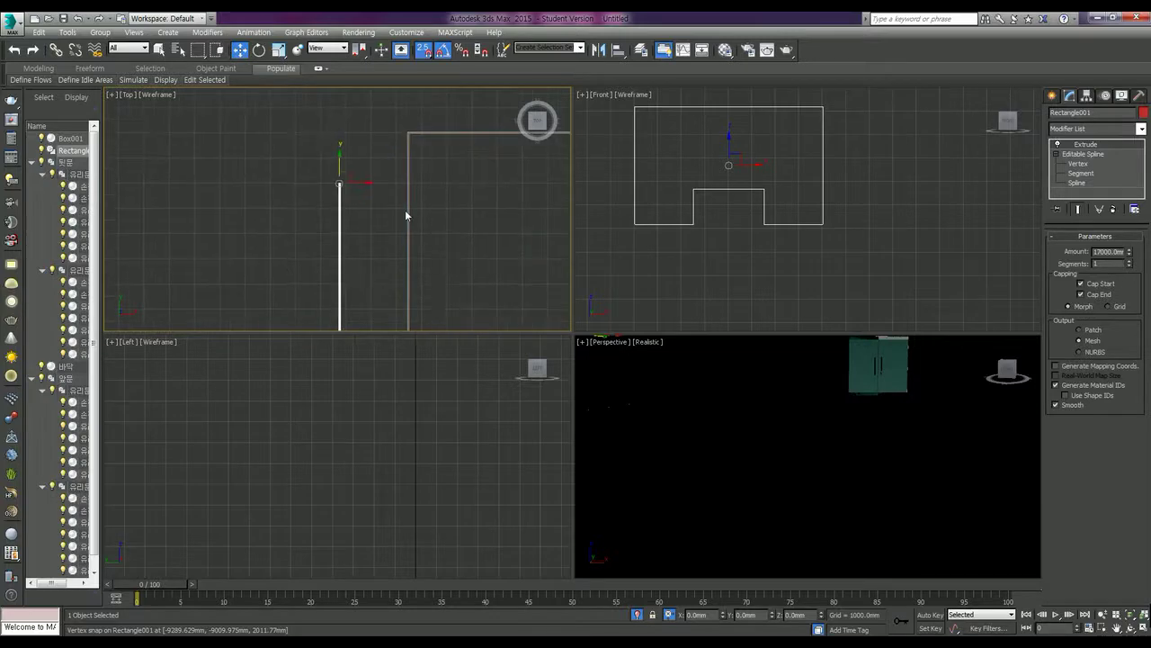
{"action": "key", "text": "alt+a"}
Align Rectangle001 to the picked target on Y Position, Minimum to Minimum.
{"action": "left_click", "coordinate": [433, 133]}
{"action": "left_click", "coordinate": [565, 251]}
{"action": "left_click", "coordinate": [547, 280]}
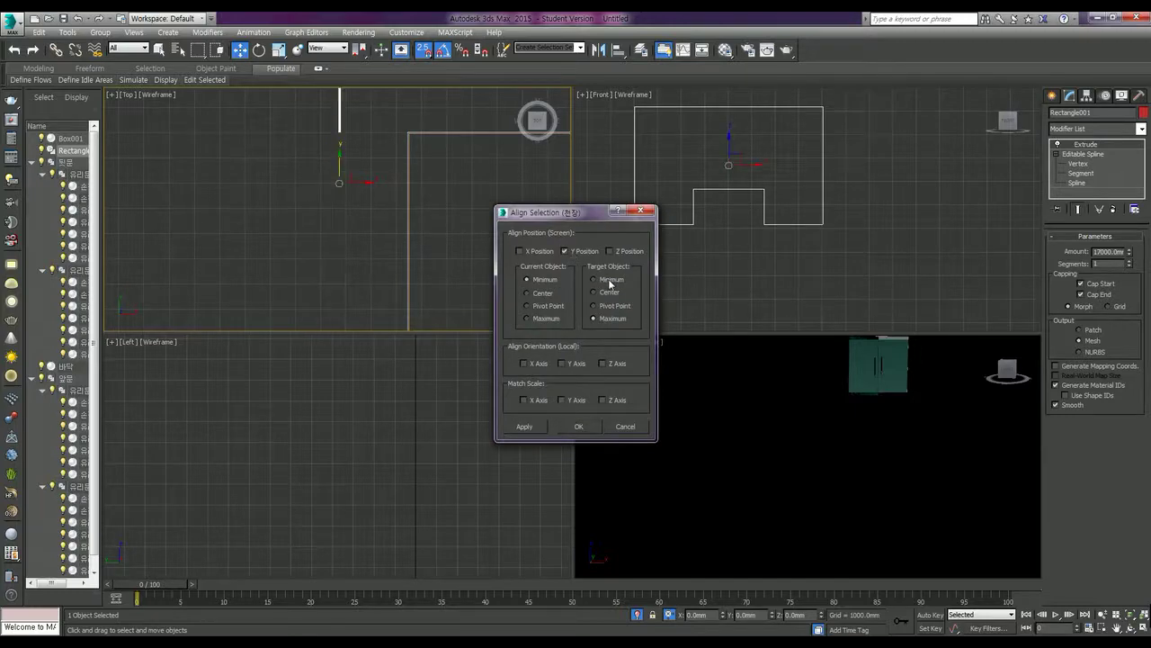
{"action": "left_click", "coordinate": [610, 282]}
{"action": "left_click", "coordinate": [579, 427]}
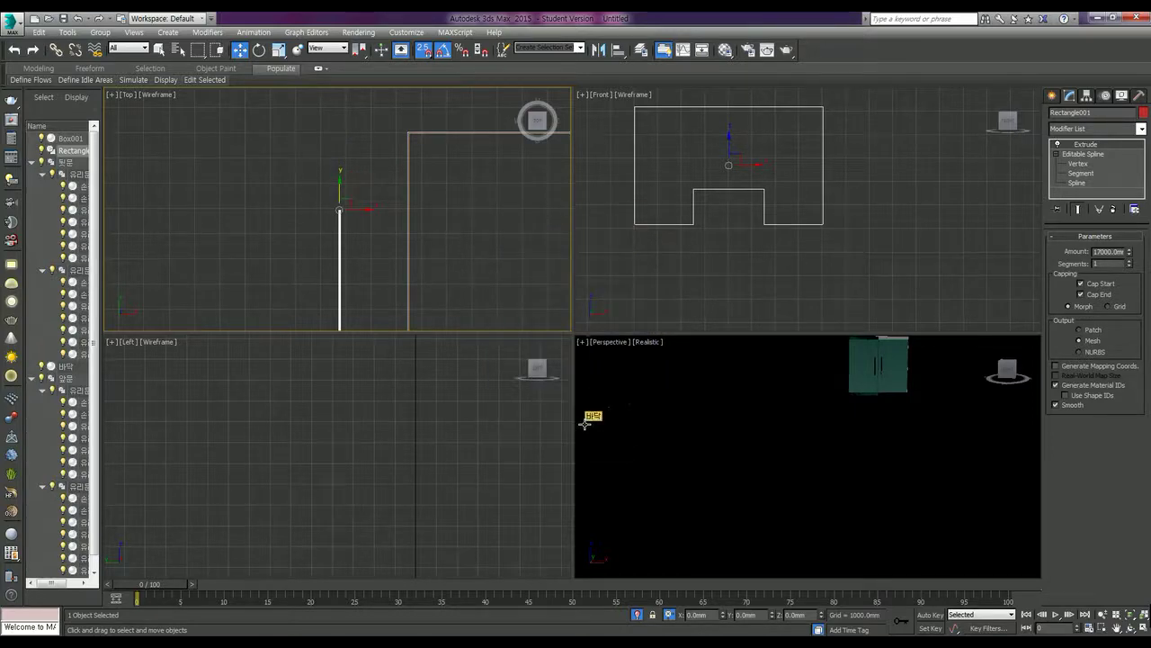
{"action": "scroll", "coordinate": [448, 245], "scroll_direction": "down", "scroll_amount": 5}
Zoom in on the rail's end and vertex-snap Rectangle001 toward the diagonal wall's corner.
{"action": "mouse_move", "coordinate": [448, 244]}
{"action": "middle_mouse_down"}
{"action": "mouse_move", "coordinate": [484, 172]}
{"action": "mouse_move", "coordinate": [435, 229]}
{"action": "middle_mouse_up"}
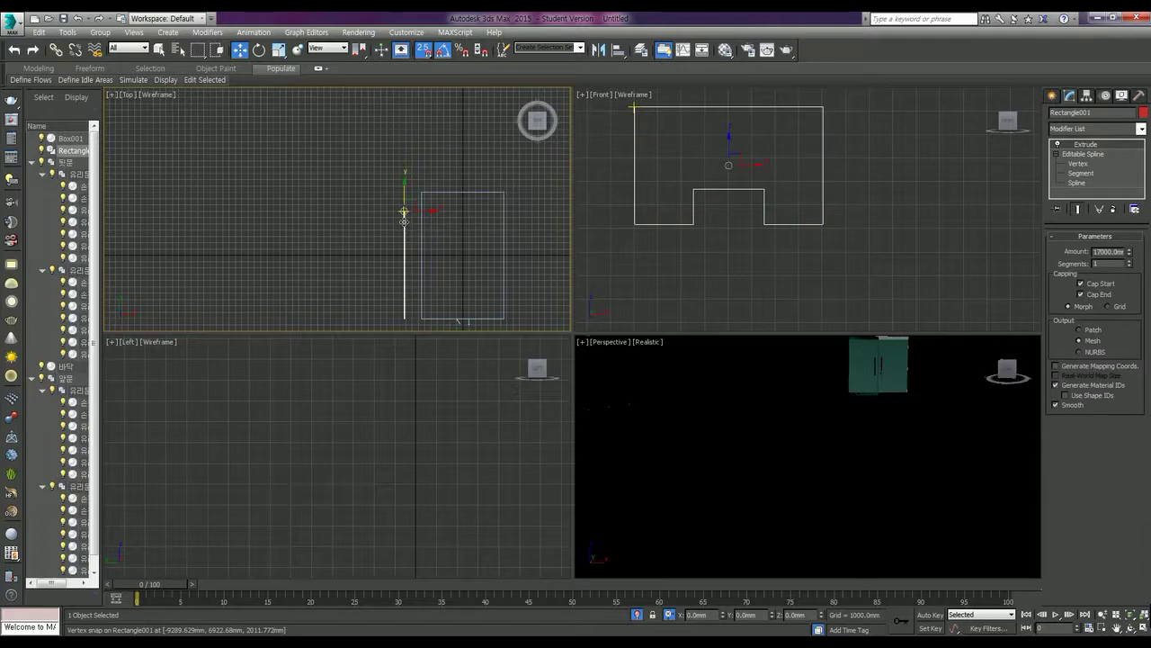
{"action": "scroll", "coordinate": [404, 221], "scroll_direction": "up", "scroll_amount": 4}
{"action": "middle_click_drag", "start_coordinate": [417, 179], "coordinate": [275, 264]}
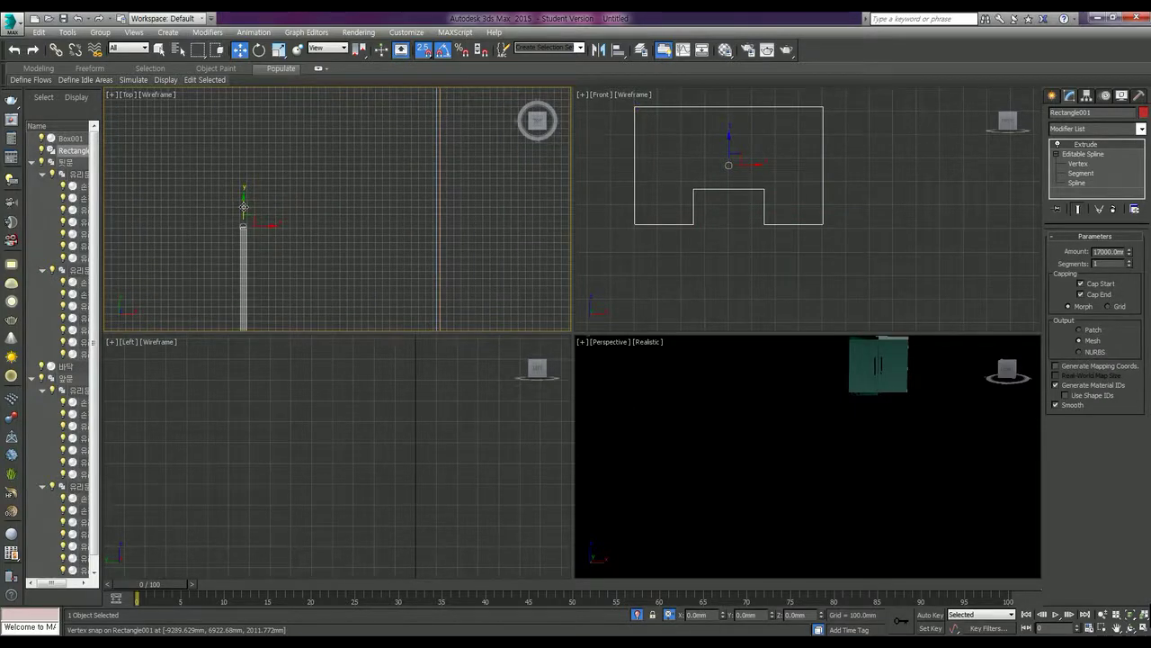
{"action": "middle_click_drag", "start_coordinate": [243, 207], "coordinate": [198, 249]}
{"action": "left_click_drag", "start_coordinate": [196, 287], "coordinate": [327, 122]}
{"action": "middle_click_drag", "start_coordinate": [323, 117], "coordinate": [218, 305]}
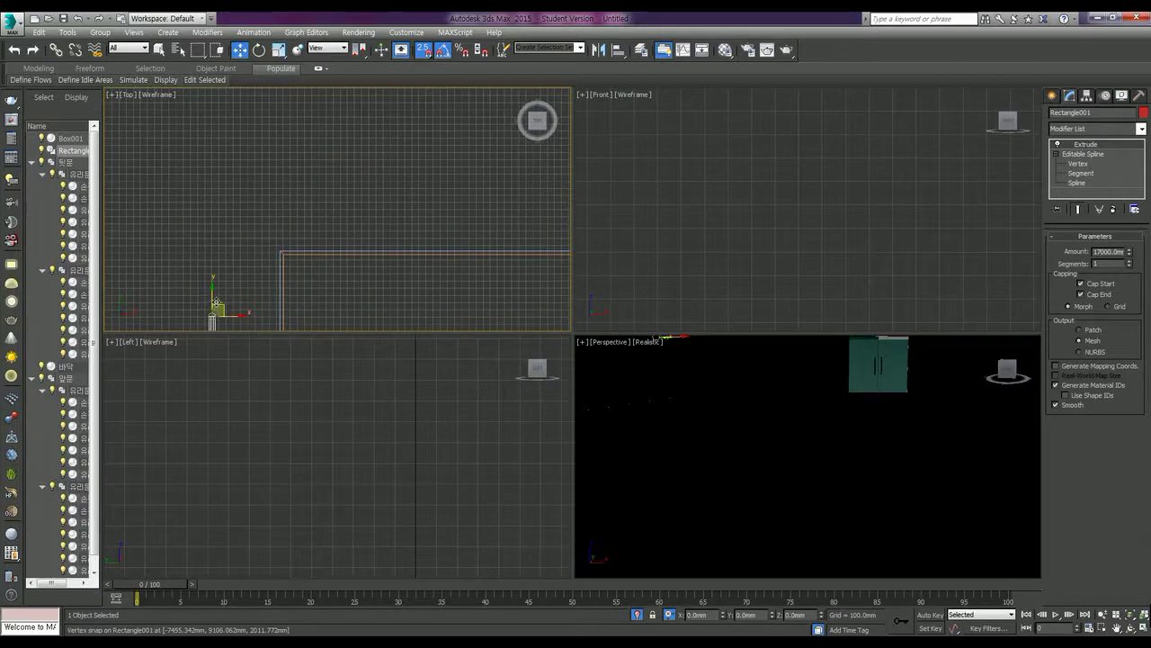
{"action": "mouse_move", "coordinate": [216, 305]}
{"action": "left_mouse_down"}
{"action": "mouse_move", "coordinate": [317, 250]}
{"action": "mouse_move", "coordinate": [277, 250]}
{"action": "left_mouse_up"}
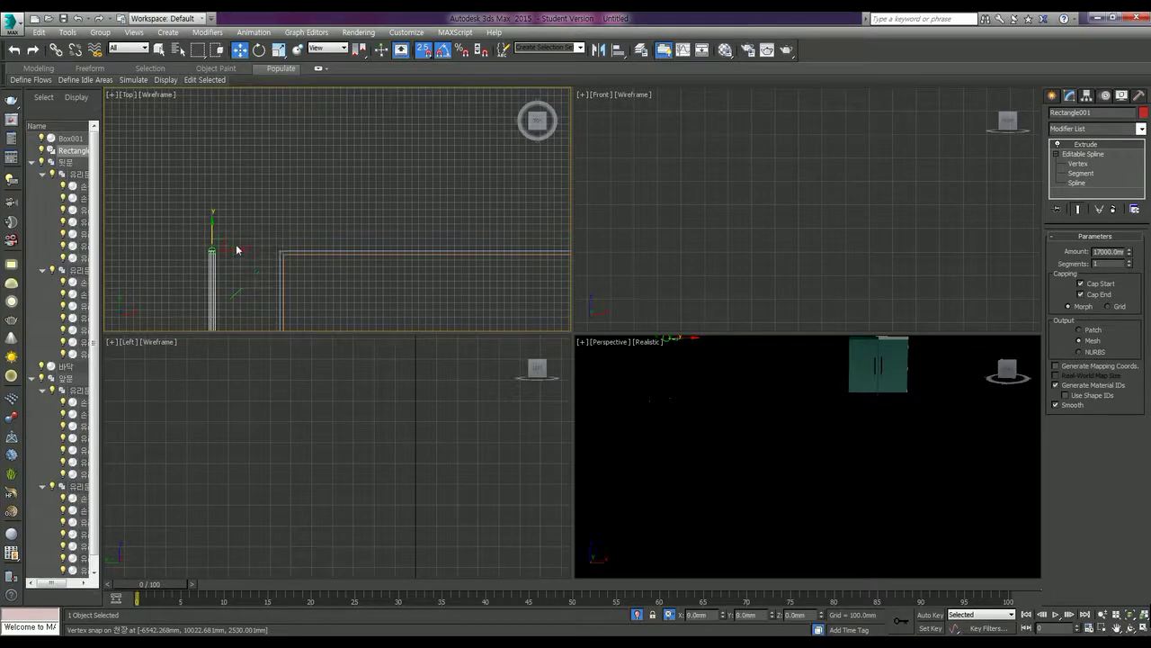
{"action": "mouse_move", "coordinate": [277, 250]}
{"action": "left_mouse_down"}
{"action": "mouse_move", "coordinate": [329, 250]}
{"action": "mouse_move", "coordinate": [286, 250]}
{"action": "left_mouse_up"}
{"action": "mouse_move", "coordinate": [286, 250]}
{"action": "middle_mouse_down"}
{"action": "mouse_move", "coordinate": [296, 249]}
{"action": "mouse_move", "coordinate": [255, 219]}
{"action": "mouse_move", "coordinate": [354, 197]}
{"action": "middle_mouse_up"}
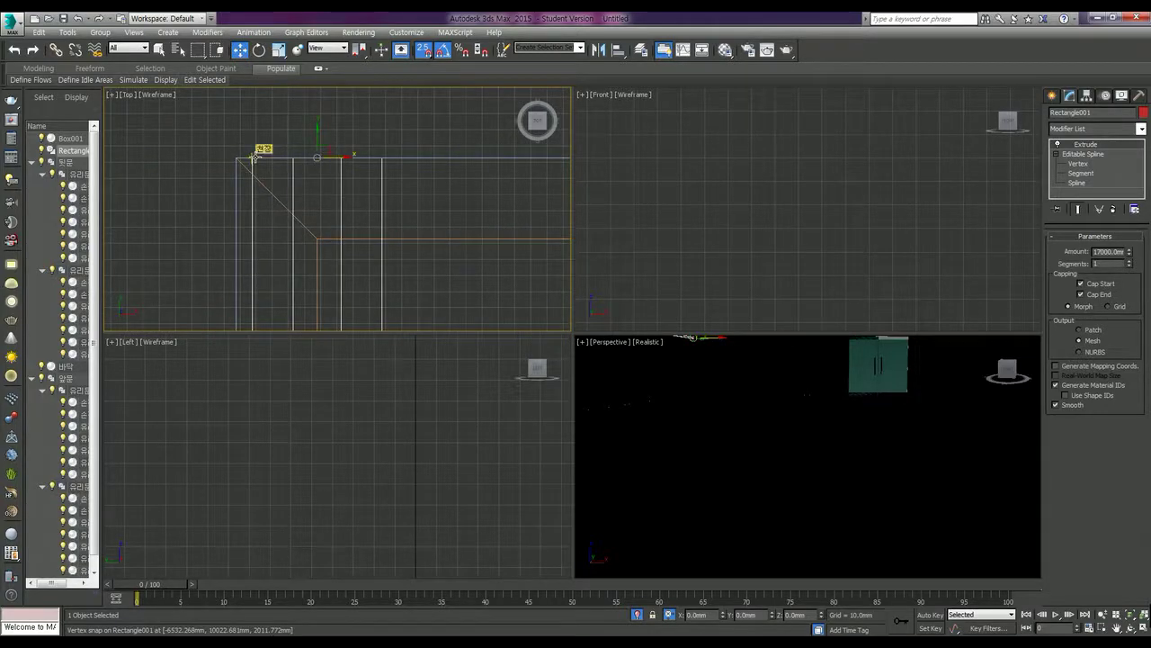
Snap the ceiling slab onto the rail's vertex, then snap the rail onto the corner vertex.
{"action": "left_click_drag", "start_coordinate": [254, 158], "coordinate": [321, 240]}
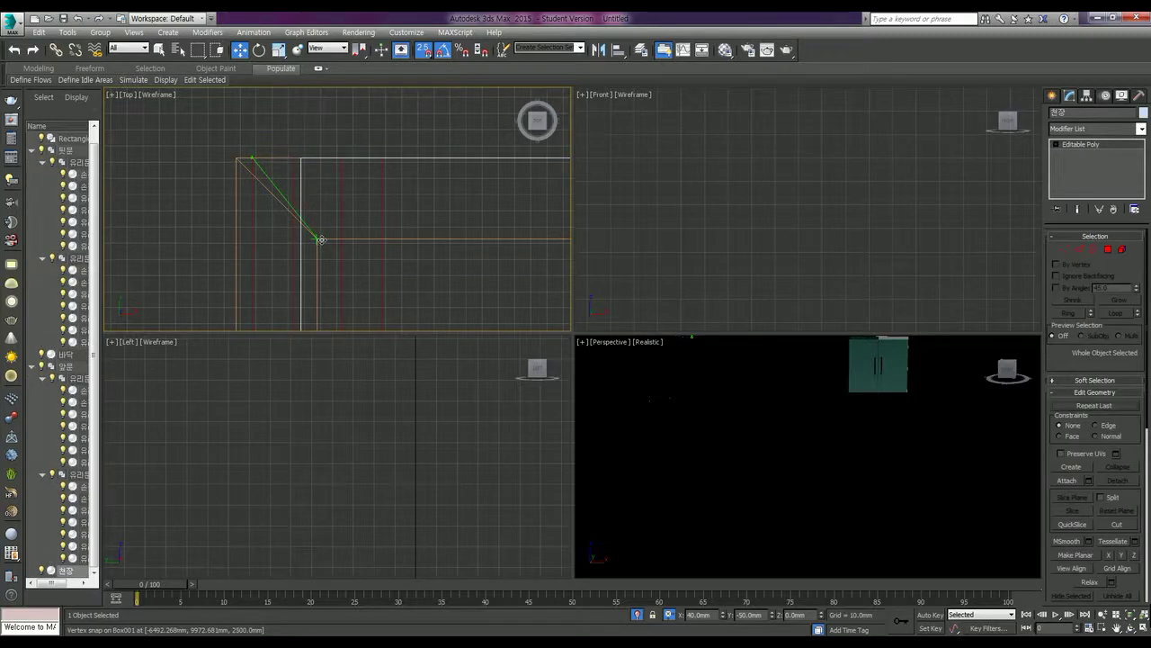
{"action": "left_click_drag", "start_coordinate": [321, 239], "coordinate": [321, 240]}
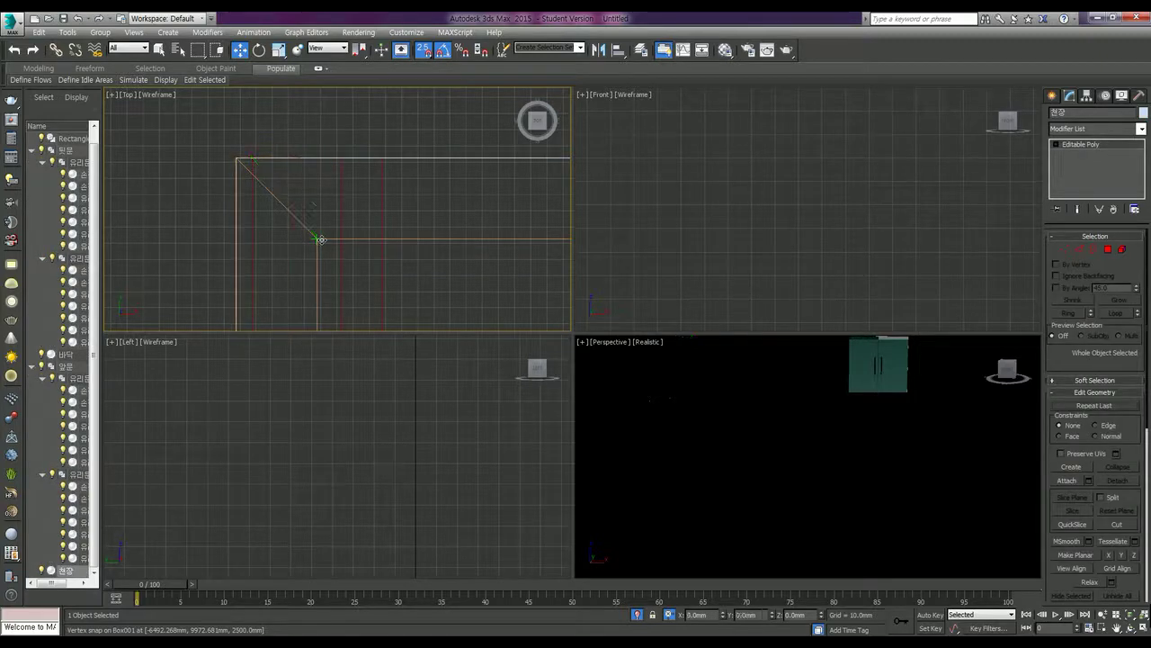
{"action": "left_click", "coordinate": [292, 188]}
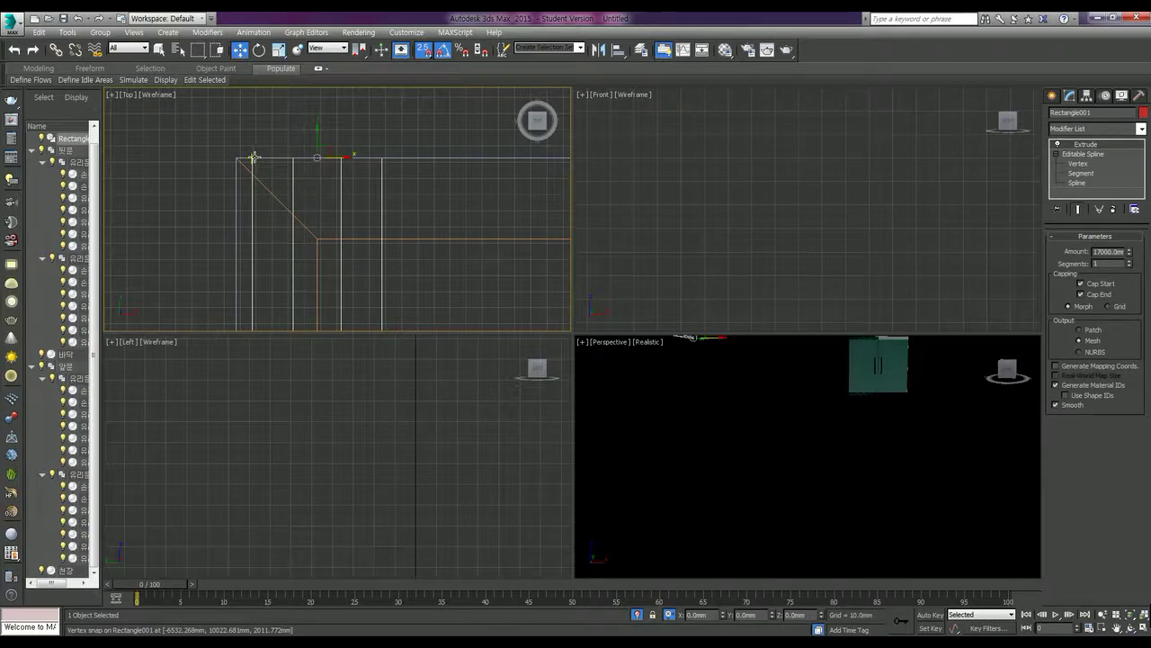
{"action": "left_click", "coordinate": [252, 159]}
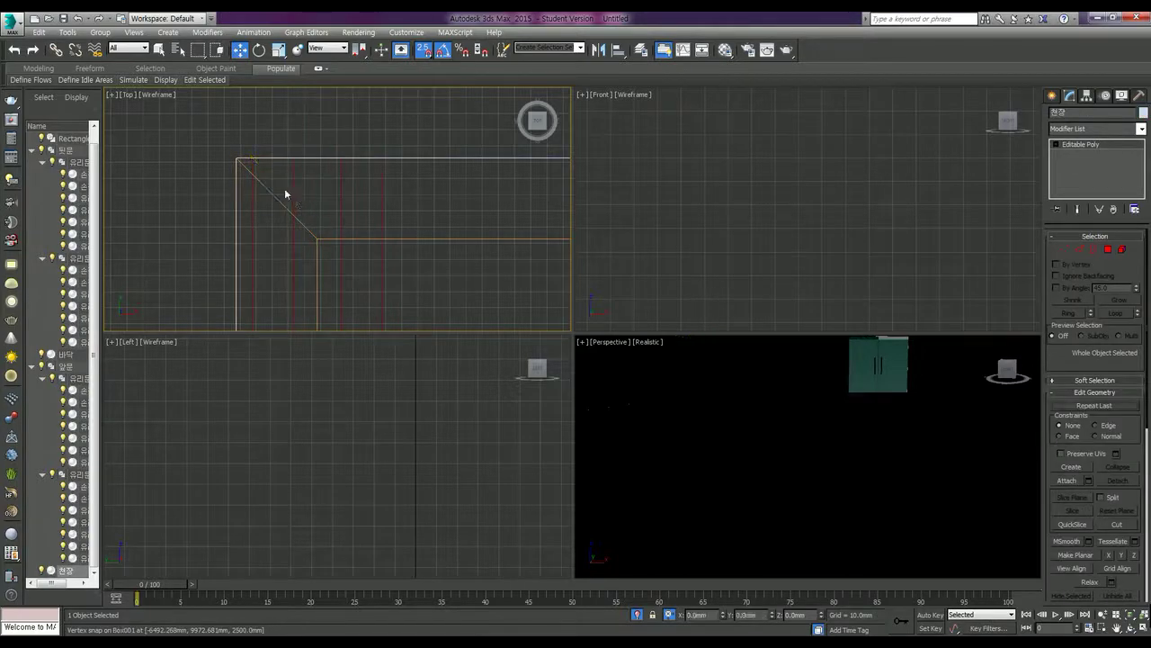
{"action": "left_click", "coordinate": [249, 178]}
{"action": "left_click", "coordinate": [254, 193]}
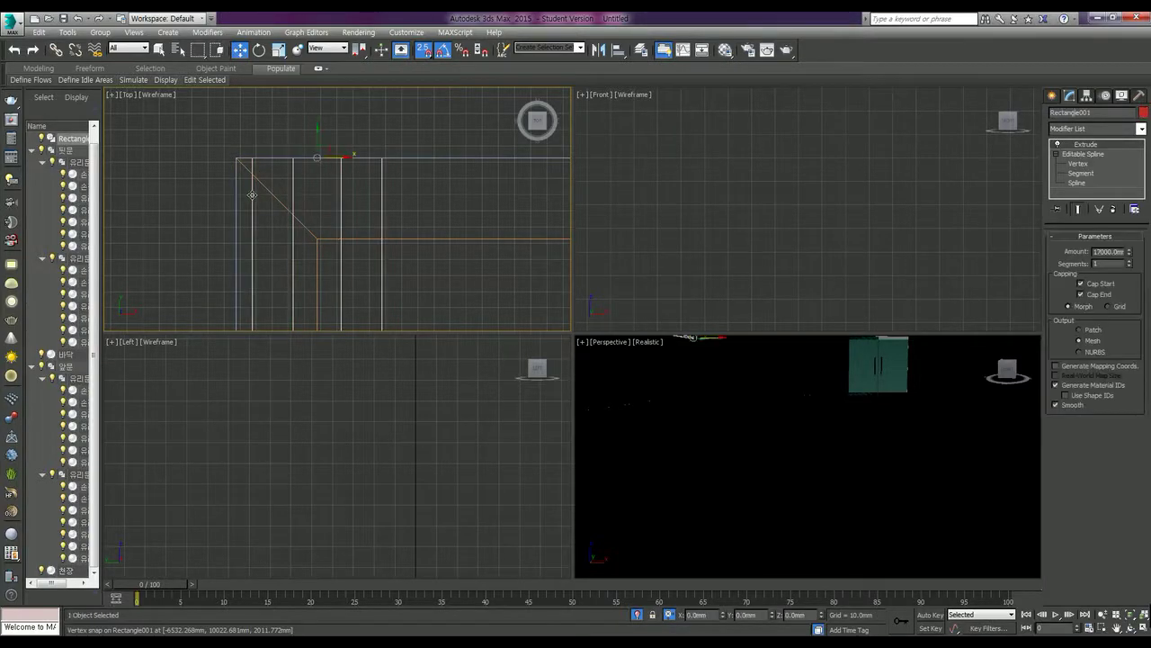
{"action": "left_click", "coordinate": [342, 158]}
{"action": "left_click", "coordinate": [345, 166]}
{"action": "left_click_drag", "start_coordinate": [342, 158], "coordinate": [319, 239]}
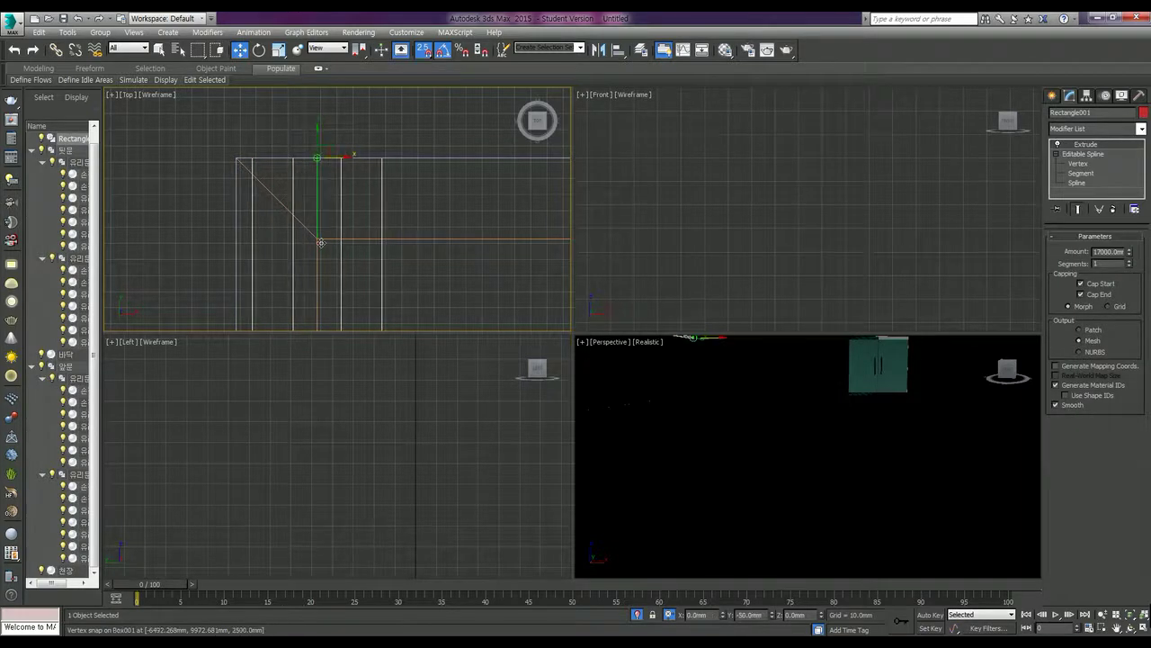
{"action": "left_click", "coordinate": [256, 157]}
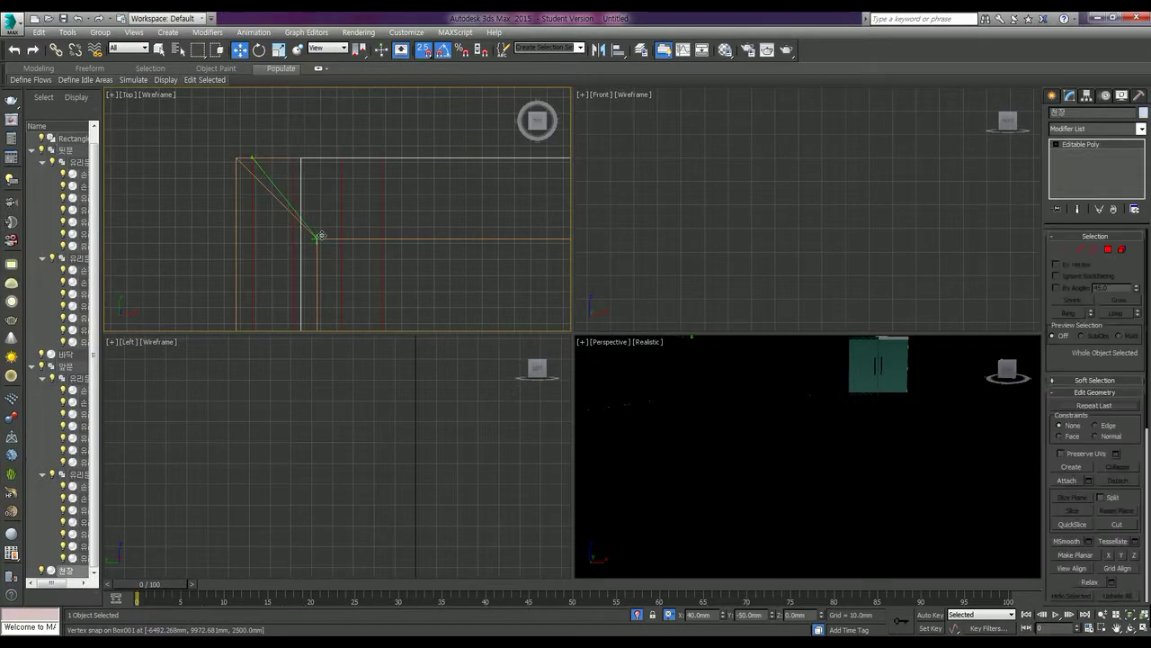
{"action": "left_click", "coordinate": [293, 183]}
{"action": "mouse_move", "coordinate": [323, 150]}
{"action": "left_mouse_down"}
{"action": "mouse_move", "coordinate": [346, 137]}
{"action": "mouse_move", "coordinate": [381, 238]}
{"action": "left_mouse_up"}
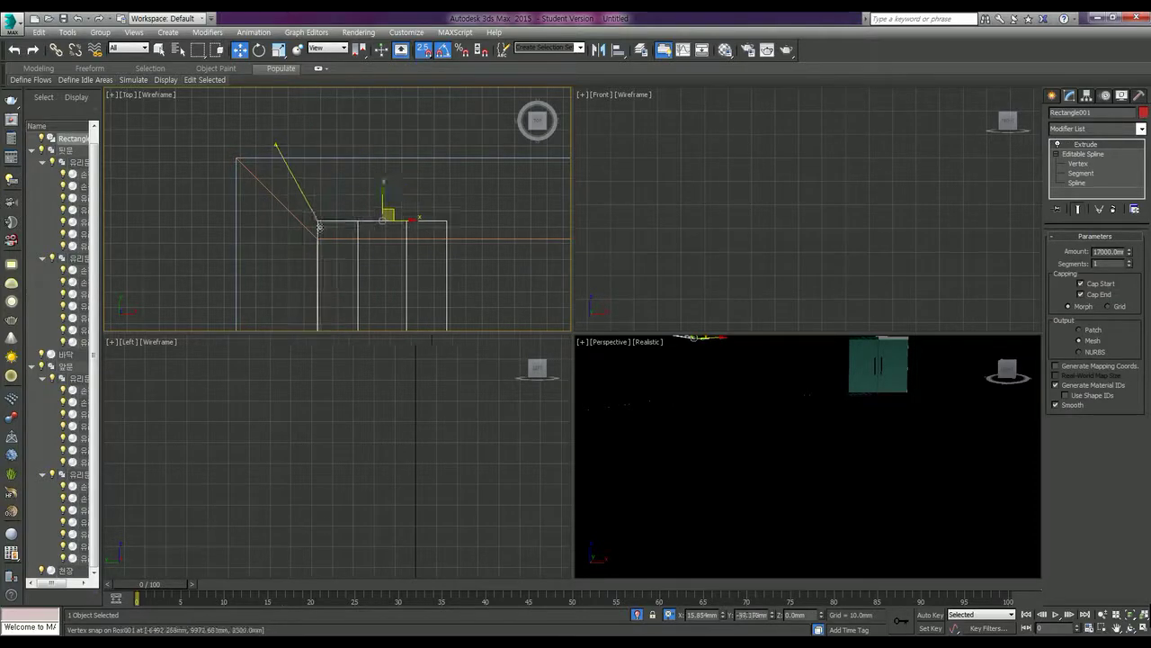
Shift Rectangle001's rail right in repeated 500 mm X offsets.
{"action": "scroll", "coordinate": [379, 238], "scroll_direction": "down", "scroll_amount": 10}
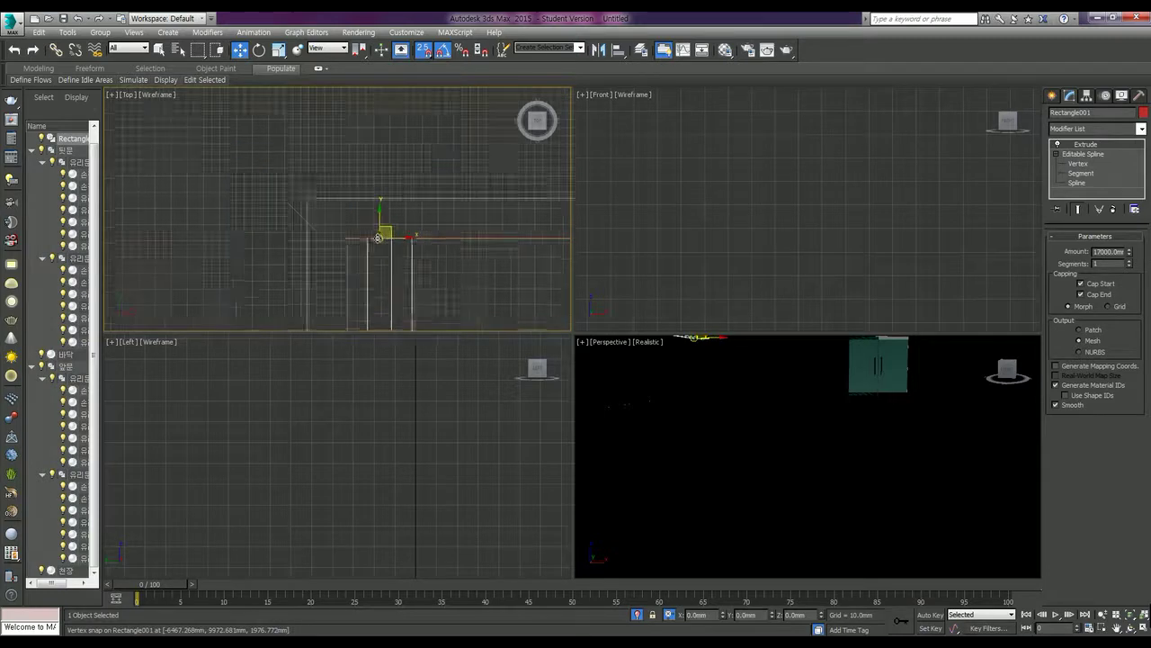
{"action": "middle_click_drag", "start_coordinate": [403, 282], "coordinate": [386, 172]}
{"action": "scroll", "coordinate": [416, 205], "scroll_direction": "down", "scroll_amount": 4}
{"action": "scroll", "coordinate": [445, 230], "scroll_direction": "up", "scroll_amount": 4}
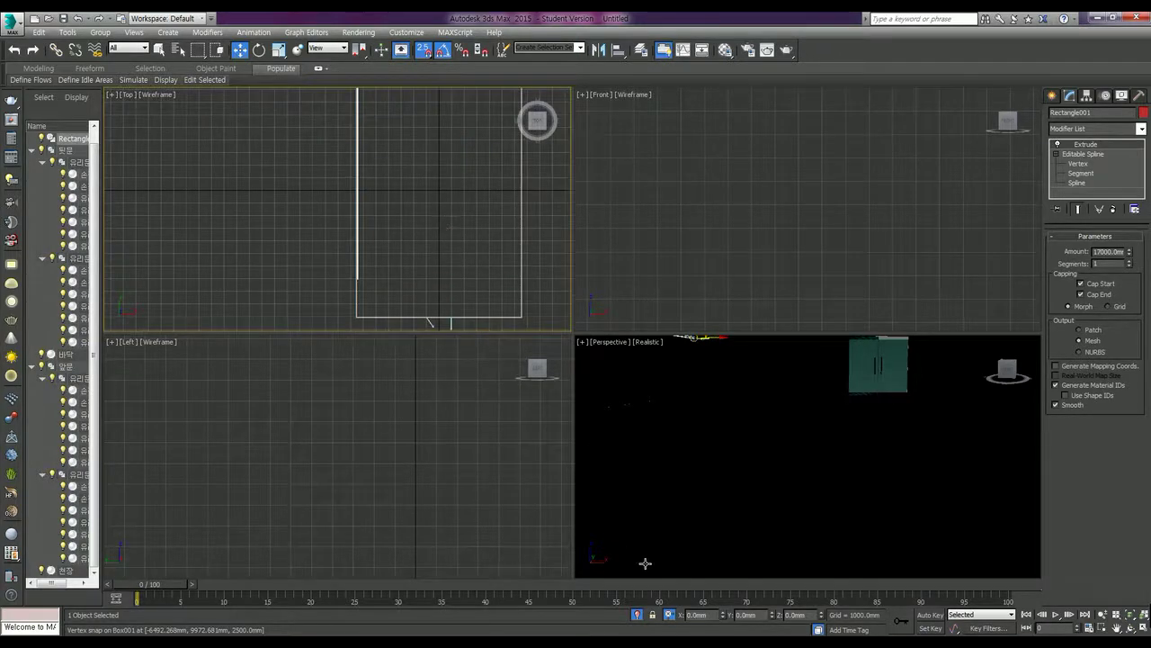
{"action": "left_click", "coordinate": [707, 615]}
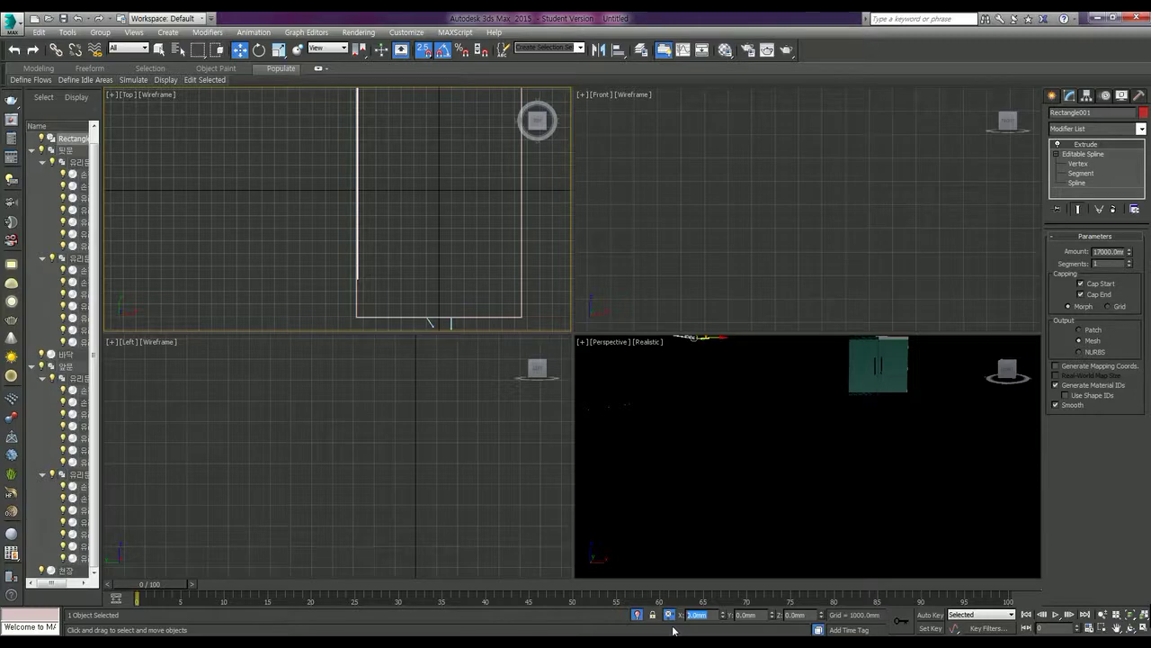
{"action": "type", "text": "500"}
{"action": "key", "text": "Return"}
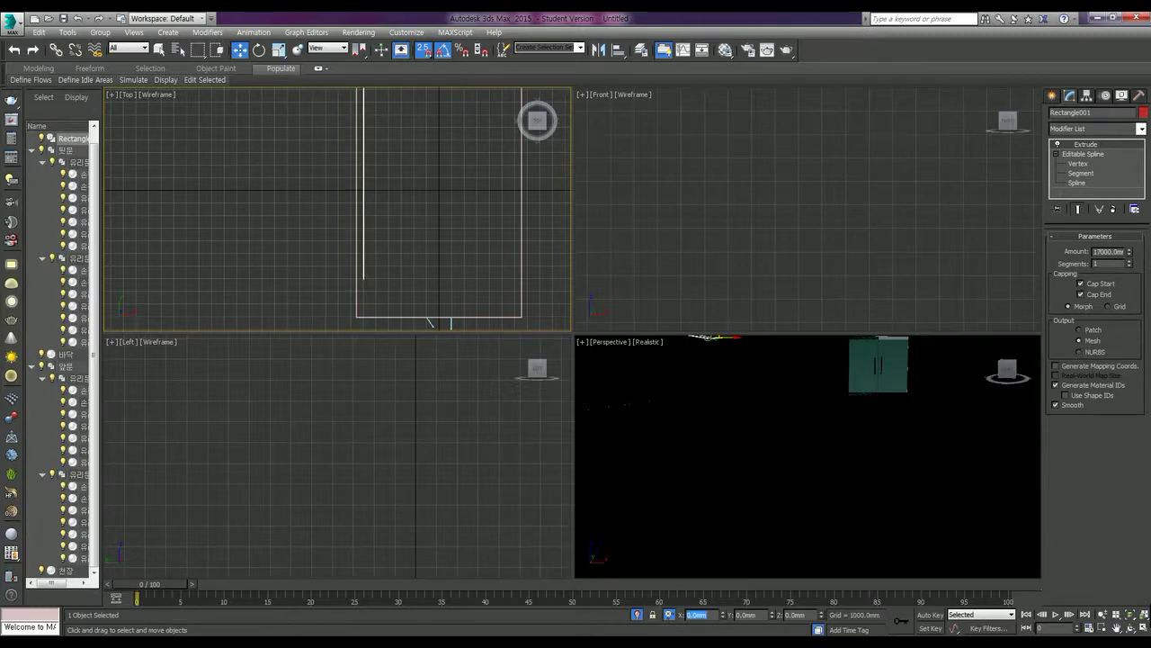
{"action": "type", "text": "5"}
{"action": "key", "text": "Return"}
{"action": "type", "text": "500"}
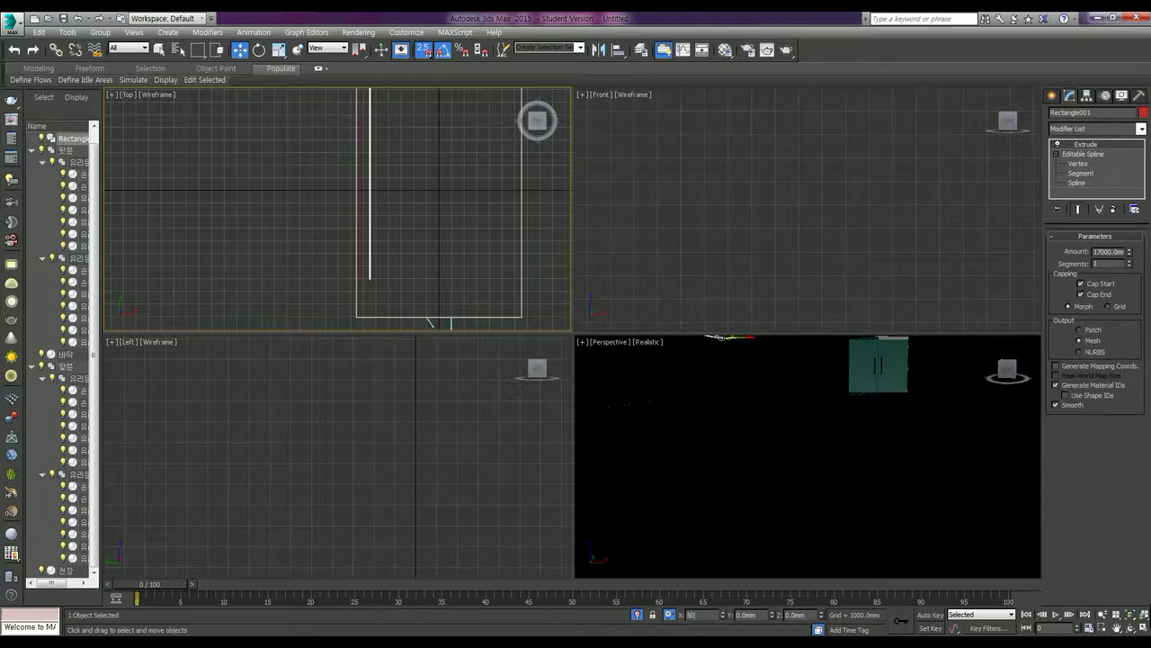
{"action": "key", "text": "Return"}
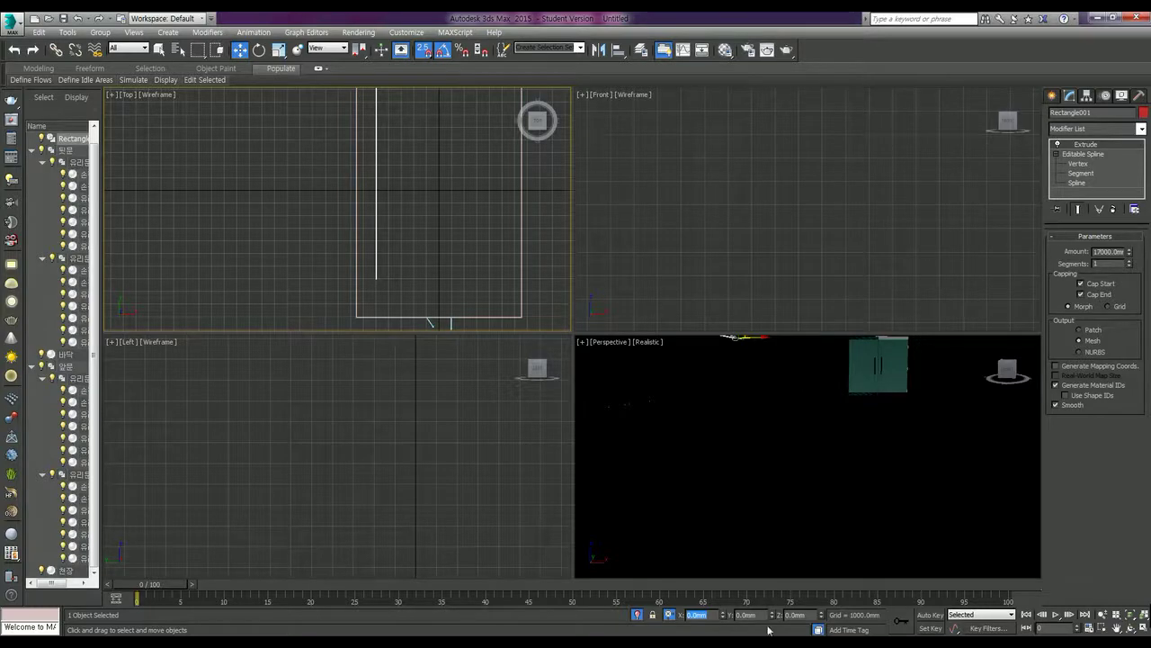
Offset the rail -1500 mm along Y to reach the top of the room outline.
{"action": "key", "text": "Tab"}
{"action": "key", "text": "BackSpace"}
{"action": "key", "text": "Return"}
{"action": "middle_click_drag", "start_coordinate": [408, 234], "coordinate": [402, 281]}
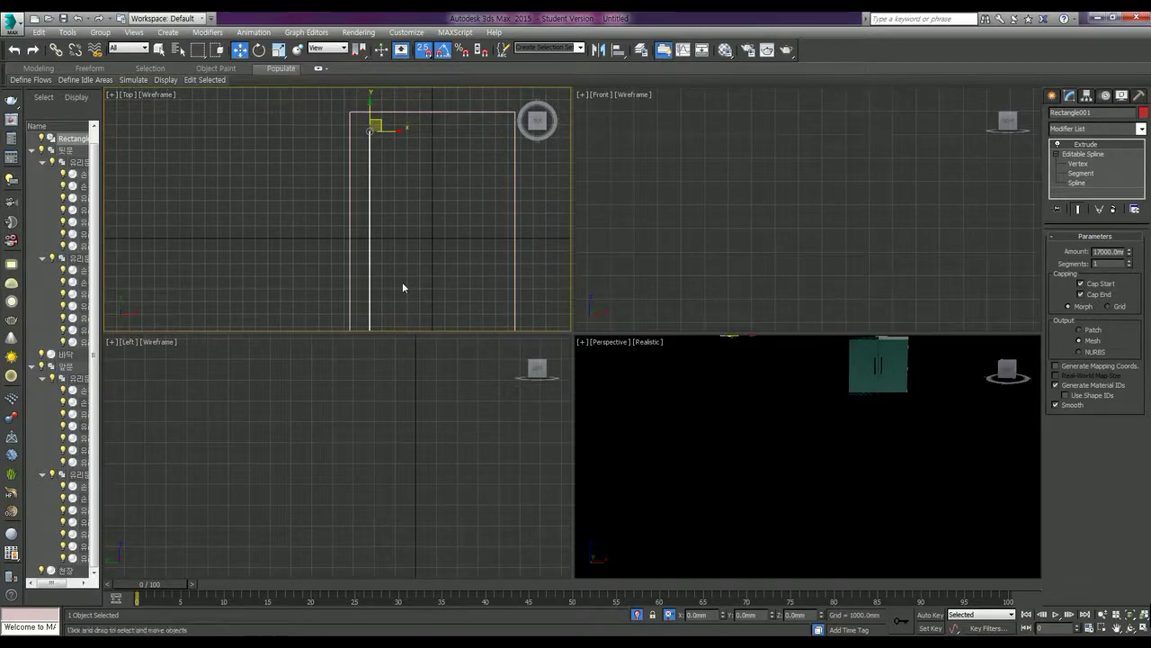
Shift-drag the rail to the right side as an instance named 조명레일.
{"action": "mouse_move", "coordinate": [402, 287]}
{"action": "middle_mouse_down"}
{"action": "mouse_move", "coordinate": [402, 226]}
{"action": "mouse_move", "coordinate": [411, 236]}
{"action": "mouse_move", "coordinate": [367, 216]}
{"action": "mouse_move", "coordinate": [387, 224]}
{"action": "middle_mouse_up"}
{"action": "scroll", "coordinate": [392, 259], "scroll_direction": "up", "scroll_amount": 2}
{"action": "scroll", "coordinate": [391, 253], "scroll_direction": "up", "scroll_amount": 1}
{"action": "scroll", "coordinate": [418, 202], "scroll_direction": "down", "scroll_amount": 3}
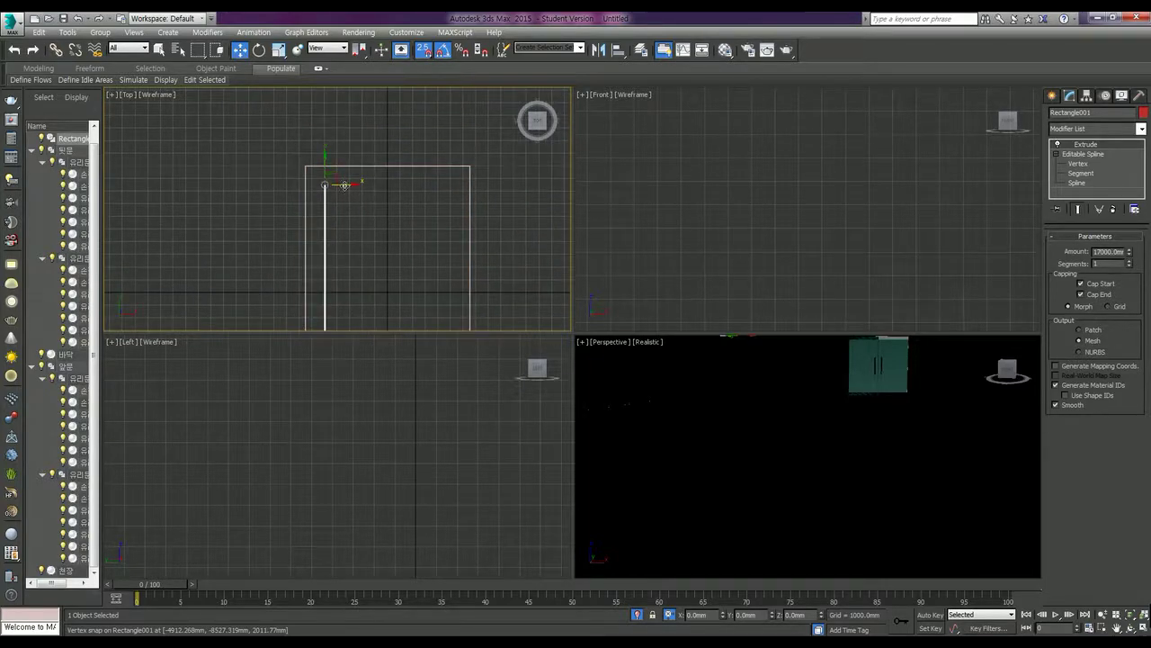
{"action": "left_click_drag", "start_coordinate": [343, 184], "coordinate": [430, 186], "text": "shift"}
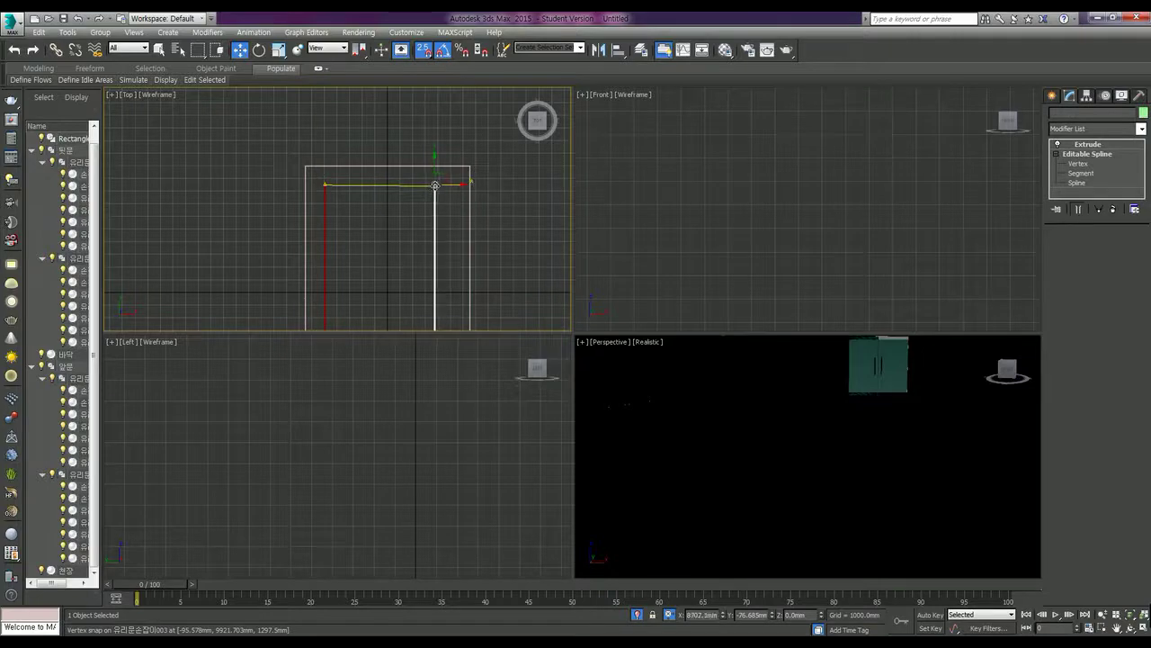
{"action": "left_click_drag", "start_coordinate": [430, 186], "coordinate": [442, 187], "text": "shift"}
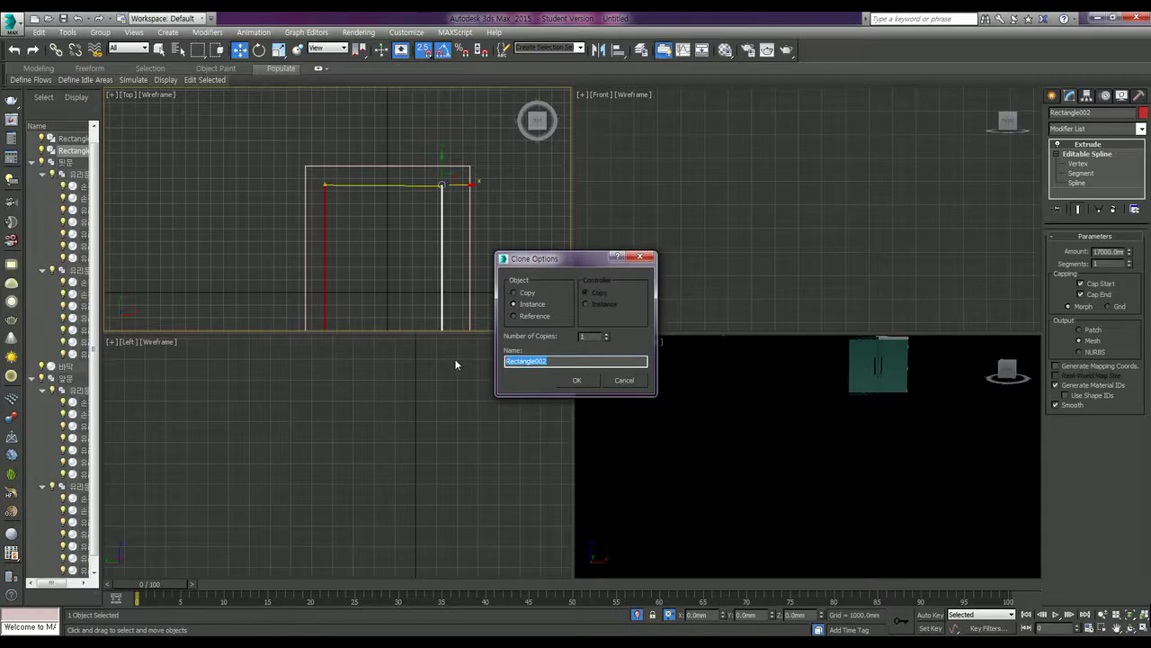
{"action": "type", "text": "조명레일"}
{"action": "key", "text": "Return"}
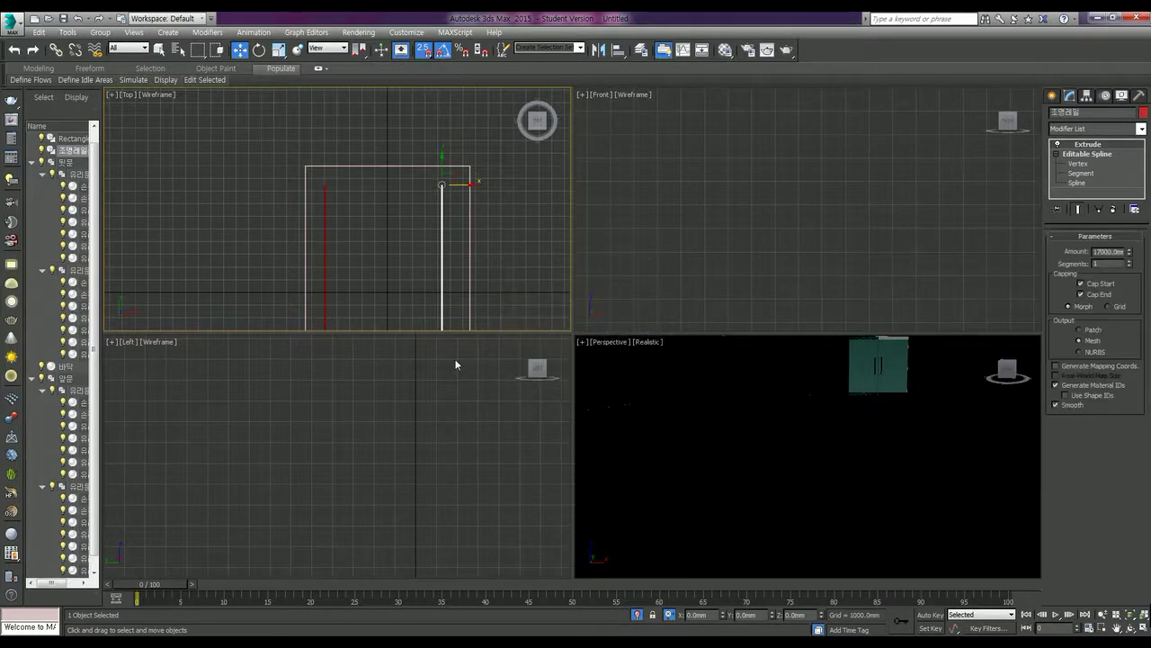
Rename the original Rectangle001 rail to 조명레일.
{"action": "left_click", "coordinate": [71, 139]}
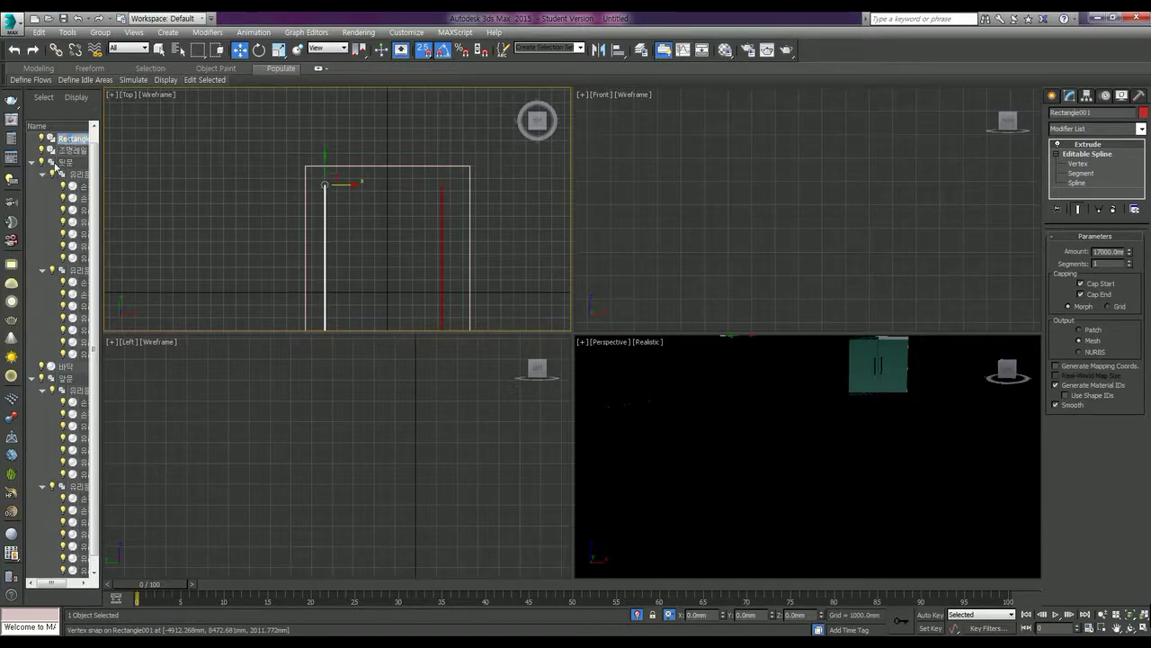
{"action": "key", "text": "F2"}
{"action": "type", "text": "ㅂ조명레일"}
Confirm the 조명레일 name and snap the rail onto the room's corner vertex.
{"action": "key", "text": "Return"}
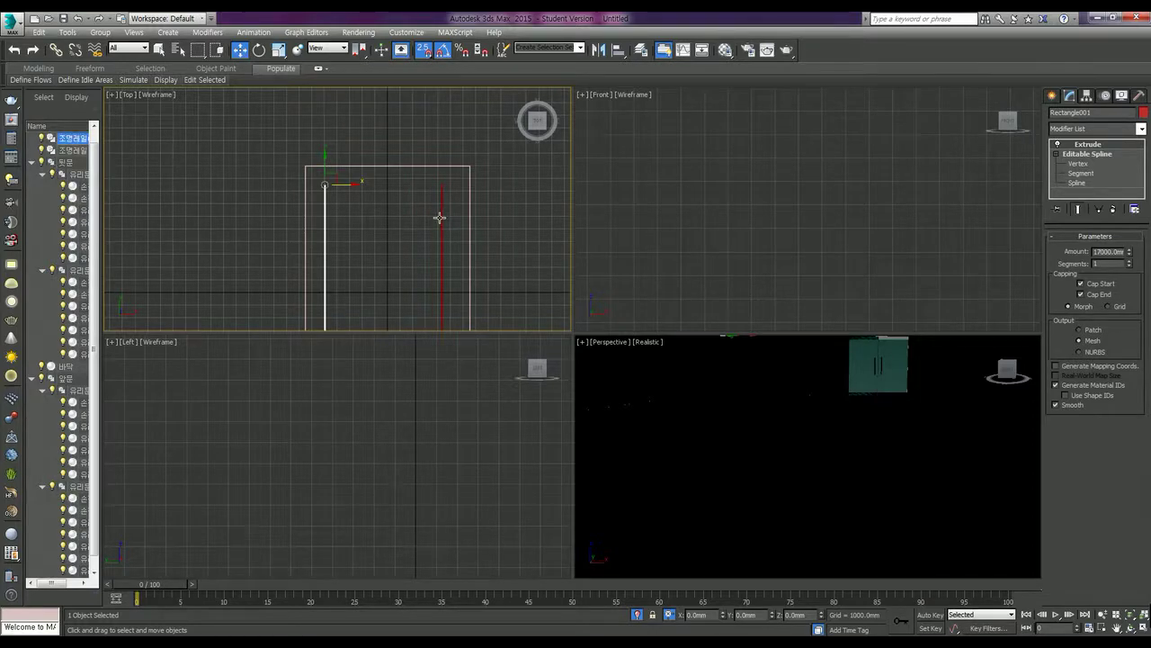
{"action": "scroll", "coordinate": [439, 216], "scroll_direction": "up", "scroll_amount": 3}
{"action": "scroll", "coordinate": [439, 216], "scroll_direction": "up", "scroll_amount": 3}
{"action": "mouse_move", "coordinate": [475, 166]}
{"action": "middle_mouse_down"}
{"action": "mouse_move", "coordinate": [457, 166]}
{"action": "mouse_move", "coordinate": [401, 242]}
{"action": "middle_mouse_up"}
{"action": "scroll", "coordinate": [401, 167], "scroll_direction": "up", "scroll_amount": 2}
{"action": "middle_click_drag", "start_coordinate": [401, 167], "coordinate": [360, 288]}
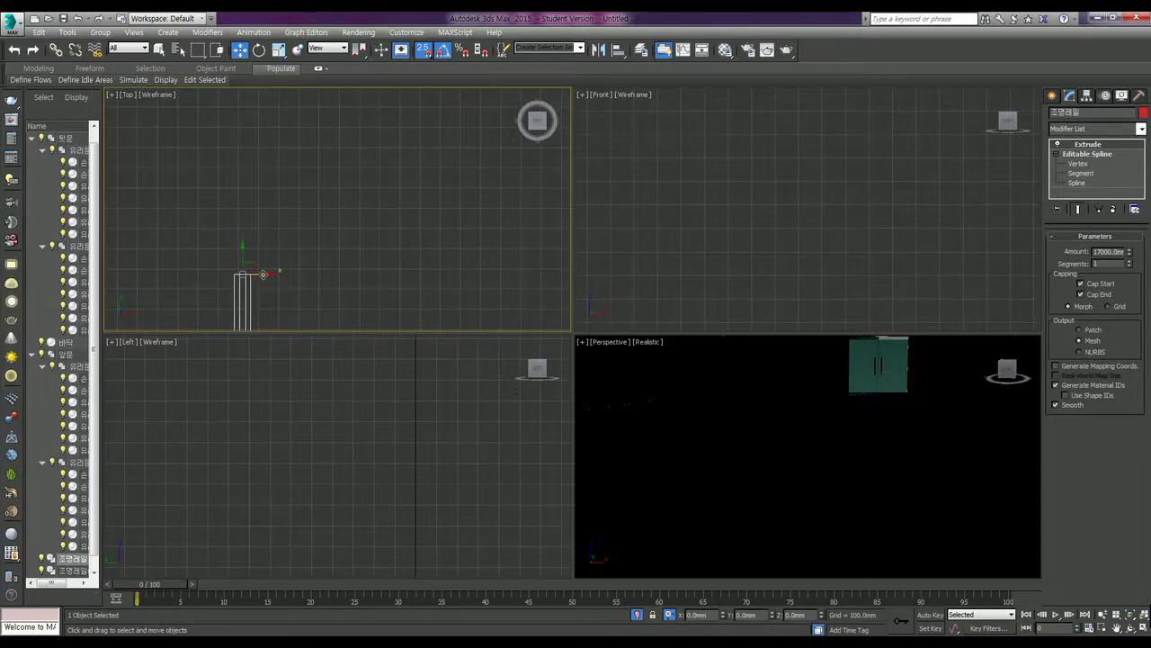
{"action": "left_click_drag", "start_coordinate": [261, 273], "coordinate": [358, 313]}
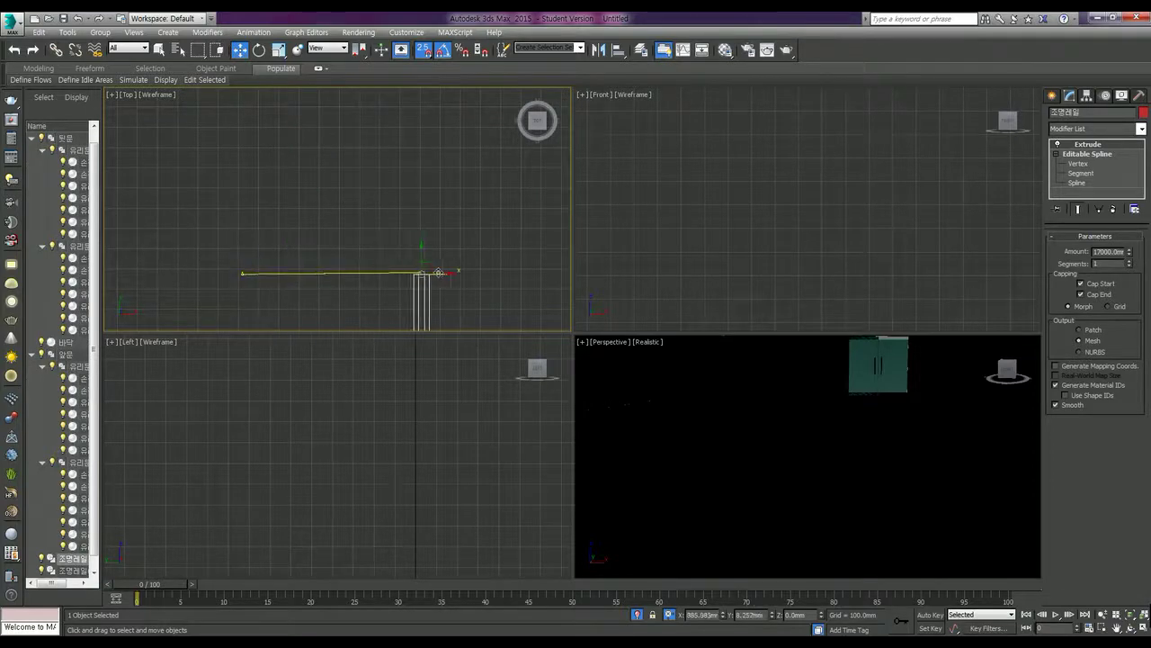
{"action": "key", "text": "shift+z"}
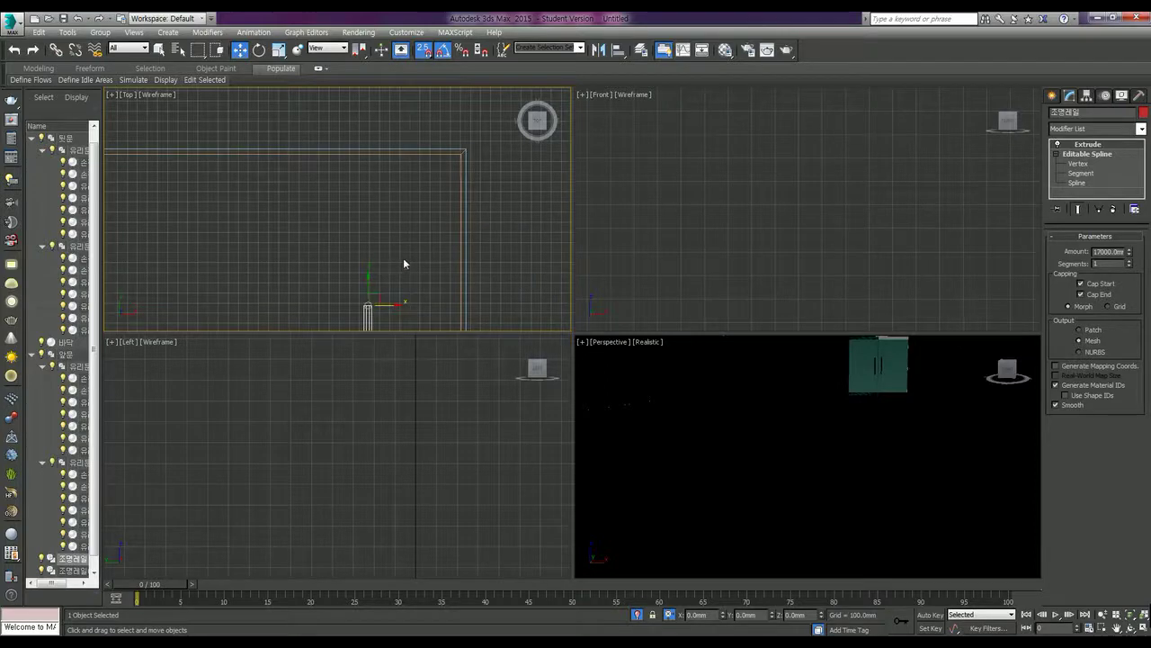
{"action": "left_click_drag", "start_coordinate": [388, 305], "coordinate": [461, 159]}
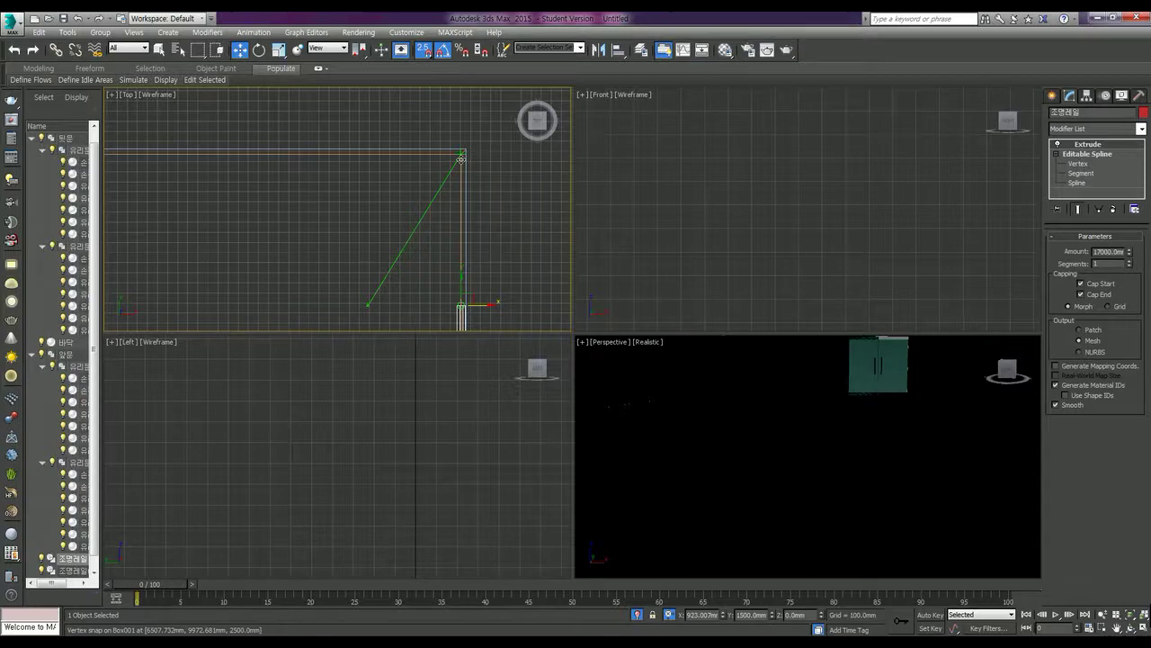
{"action": "left_click_drag", "start_coordinate": [460, 159], "coordinate": [447, 175]}
Re-snap the rail by its corner vertex onto the frame's end corner.
{"action": "scroll", "coordinate": [453, 300], "scroll_direction": "up", "scroll_amount": 5}
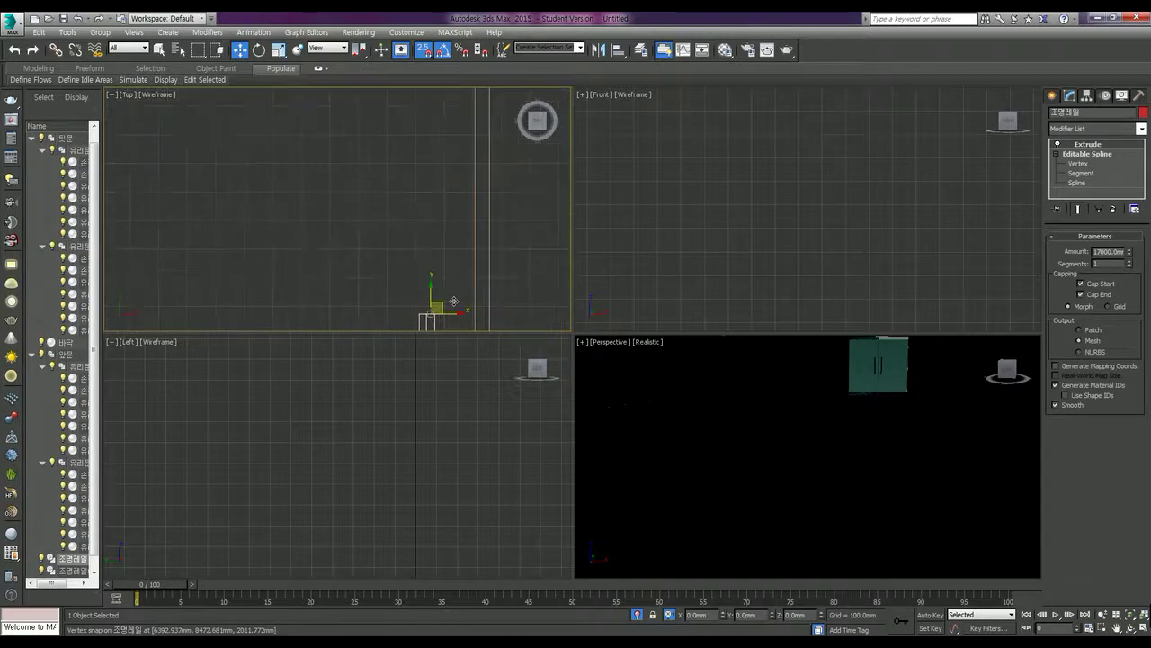
{"action": "scroll", "coordinate": [453, 301], "scroll_direction": "down", "scroll_amount": 3}
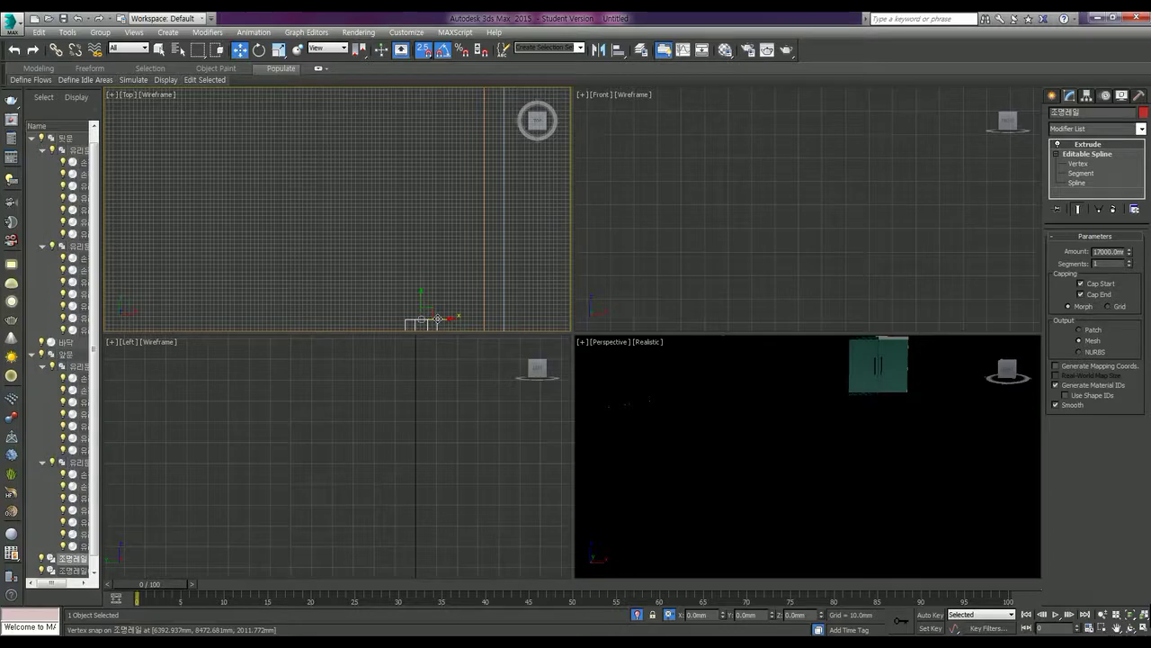
{"action": "scroll", "coordinate": [443, 293], "scroll_direction": "up", "scroll_amount": 3}
{"action": "scroll", "coordinate": [442, 293], "scroll_direction": "up", "scroll_amount": 3}
{"action": "middle_click_drag", "start_coordinate": [456, 258], "coordinate": [456, 195]}
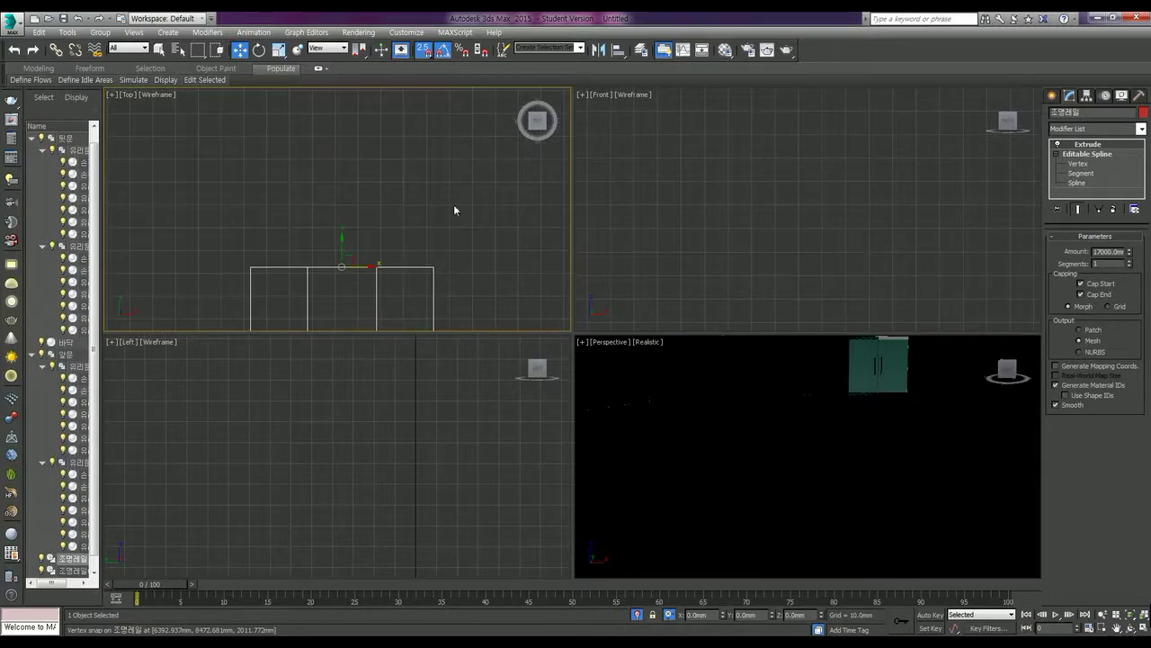
{"action": "left_click_drag", "start_coordinate": [434, 268], "coordinate": [550, 240]}
{"action": "scroll", "coordinate": [549, 232], "scroll_direction": "down", "scroll_amount": 5}
{"action": "scroll", "coordinate": [545, 221], "scroll_direction": "down", "scroll_amount": 1}
{"action": "middle_click_drag", "start_coordinate": [543, 217], "coordinate": [461, 259]}
{"action": "scroll", "coordinate": [460, 259], "scroll_direction": "up", "scroll_amount": 5}
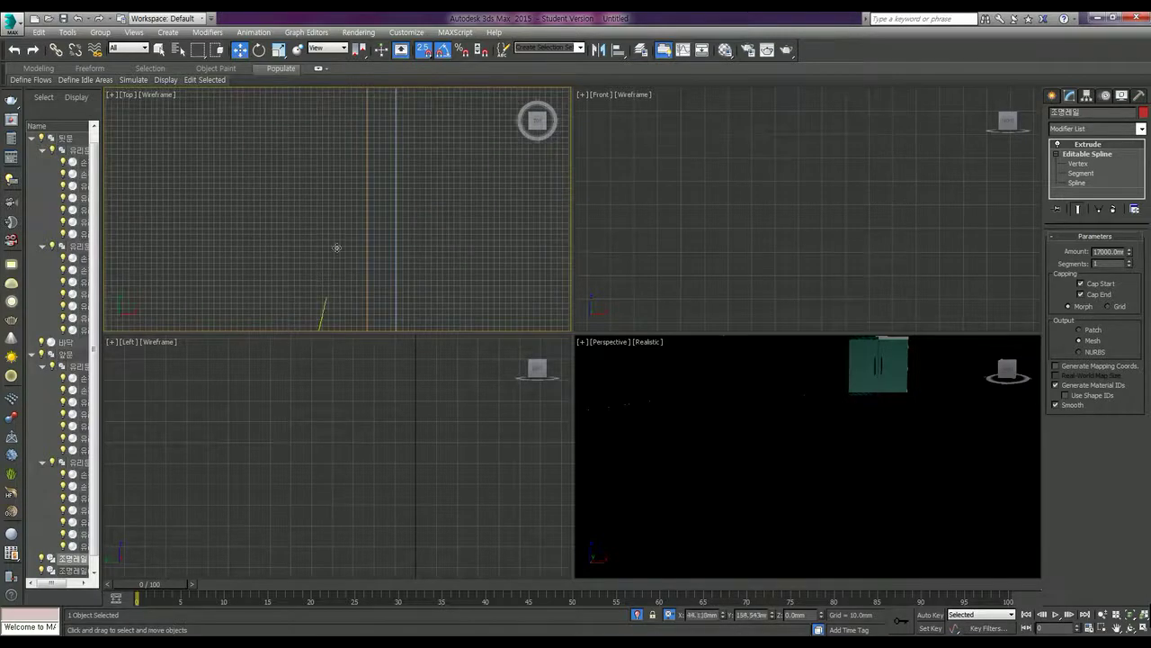
{"action": "scroll", "coordinate": [416, 226], "scroll_direction": "down", "scroll_amount": 1}
{"action": "scroll", "coordinate": [424, 216], "scroll_direction": "down", "scroll_amount": 1}
{"action": "scroll", "coordinate": [424, 174], "scroll_direction": "down", "scroll_amount": 2}
{"action": "middle_click_drag", "start_coordinate": [437, 90], "coordinate": [450, 314]}
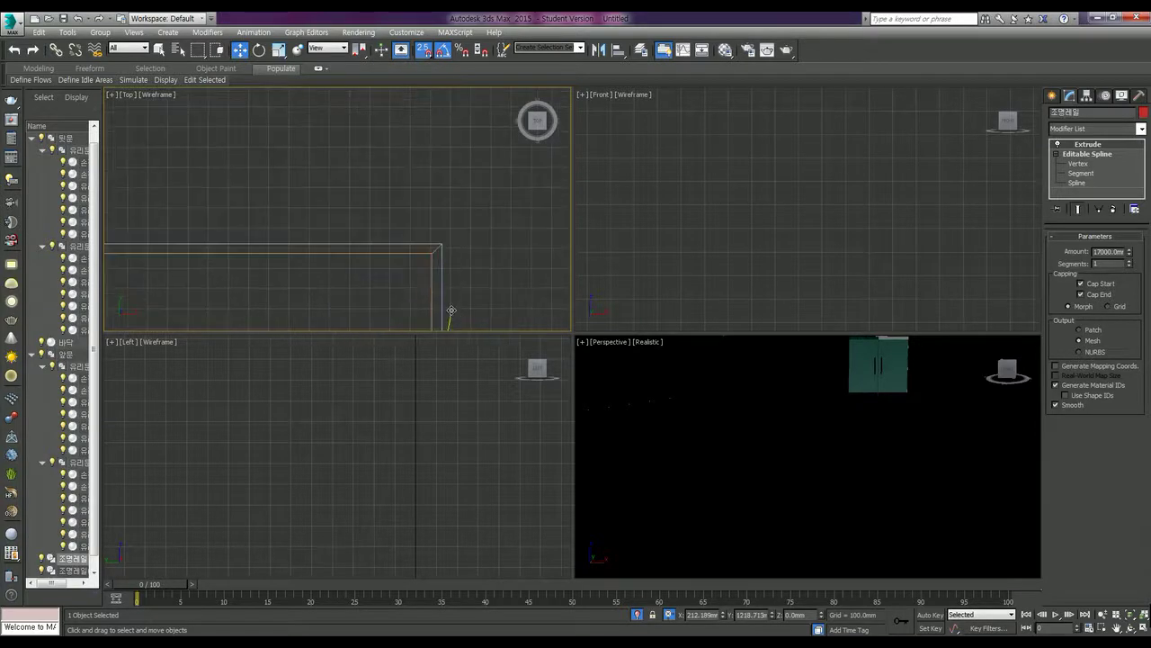
{"action": "left_click", "coordinate": [432, 253]}
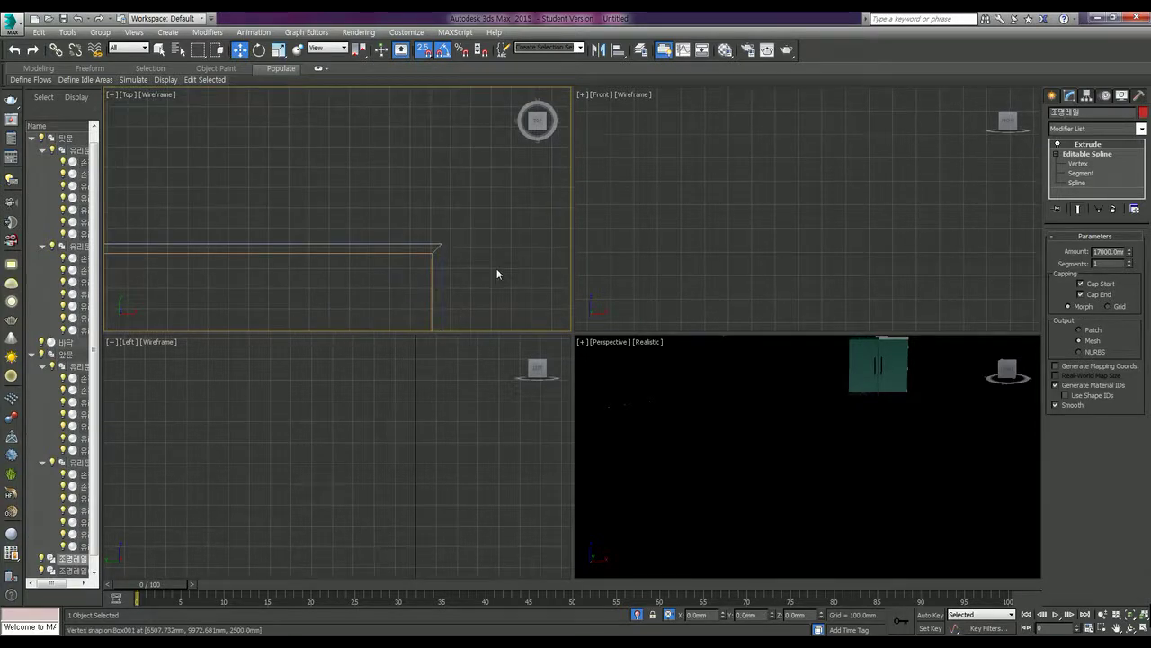
Shift the snapped rail 1500 mm along negative X.
{"action": "scroll", "coordinate": [514, 252], "scroll_direction": "down", "scroll_amount": 1}
{"action": "scroll", "coordinate": [514, 246], "scroll_direction": "down", "scroll_amount": 1}
{"action": "middle_click_drag", "start_coordinate": [511, 264], "coordinate": [506, 182]}
{"action": "scroll", "coordinate": [505, 182], "scroll_direction": "up", "scroll_amount": 2}
{"action": "scroll", "coordinate": [506, 182], "scroll_direction": "up", "scroll_amount": 2}
{"action": "scroll", "coordinate": [506, 181], "scroll_direction": "up", "scroll_amount": 1}
{"action": "scroll", "coordinate": [443, 115], "scroll_direction": "up", "scroll_amount": 2}
{"action": "middle_click_drag", "start_coordinate": [417, 134], "coordinate": [508, 246]}
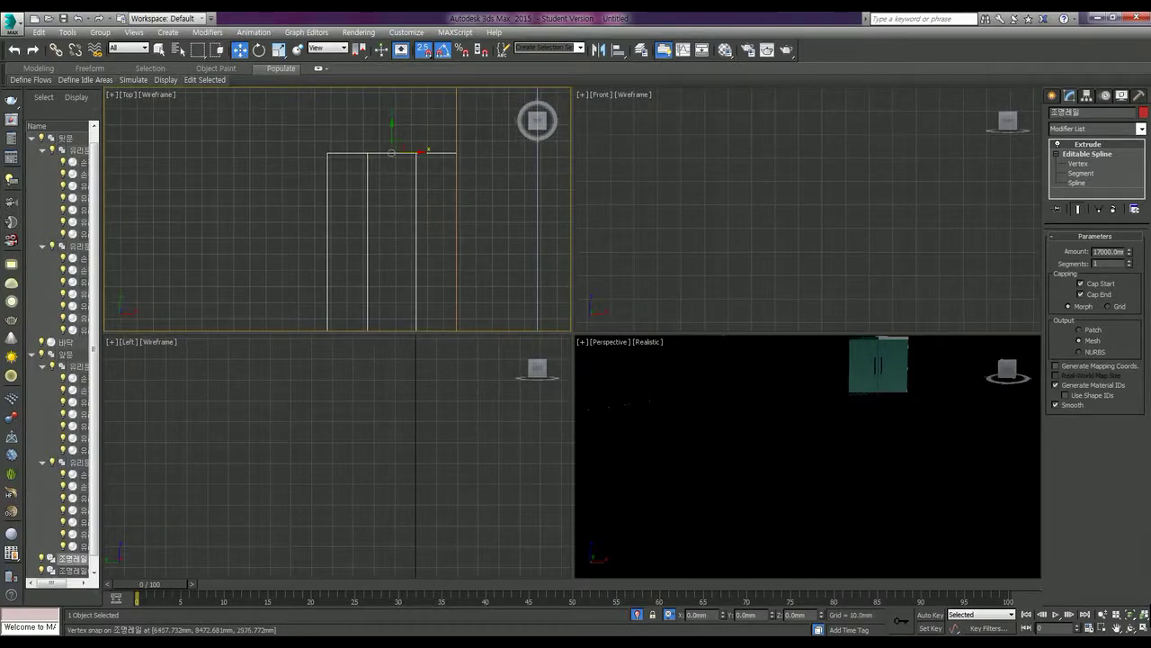
{"action": "type", "text": "-1500"}
{"action": "key", "text": "Return"}
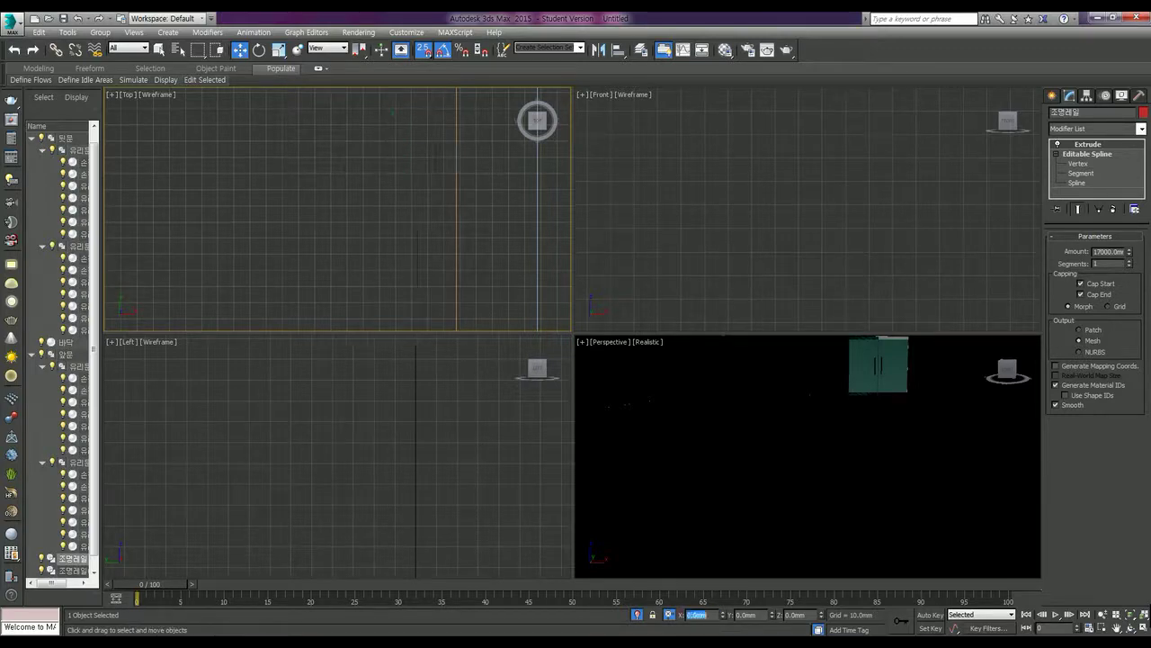
{"action": "scroll", "coordinate": [370, 237], "scroll_direction": "down", "scroll_amount": 3}
{"action": "scroll", "coordinate": [365, 277], "scroll_direction": "down", "scroll_amount": 2}
{"action": "scroll", "coordinate": [347, 226], "scroll_direction": "down", "scroll_amount": 2}
{"action": "scroll", "coordinate": [438, 195], "scroll_direction": "down", "scroll_amount": 2}
{"action": "middle_click_drag", "start_coordinate": [438, 196], "coordinate": [403, 232]}
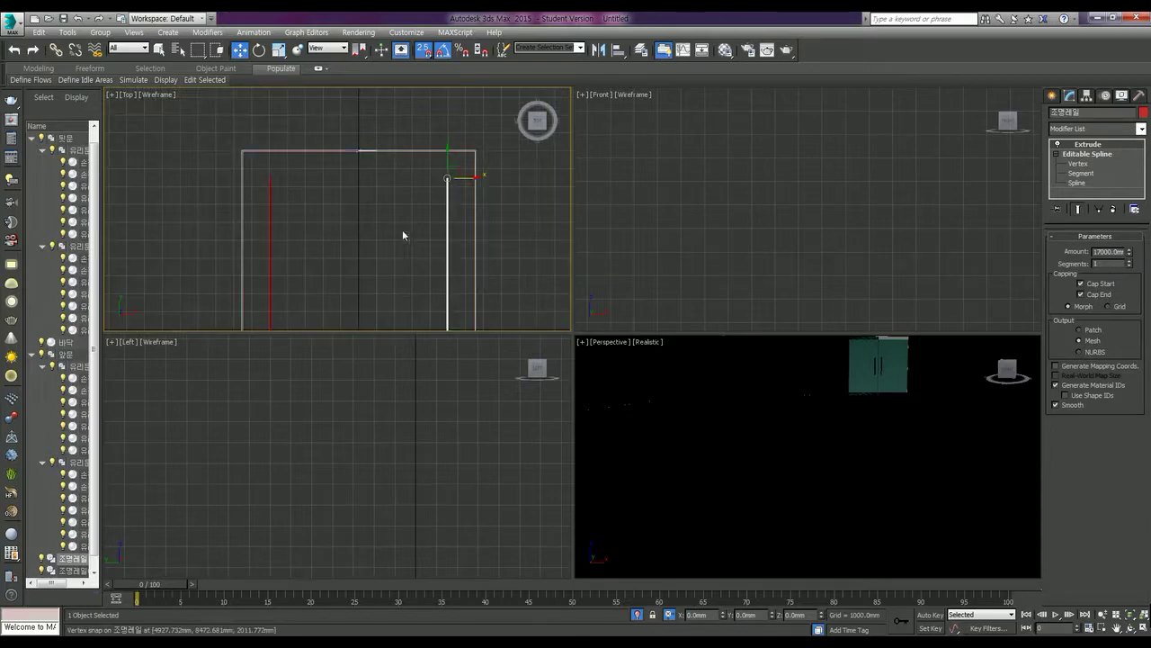
{"action": "middle_click_drag", "start_coordinate": [488, 208], "coordinate": [496, 204]}
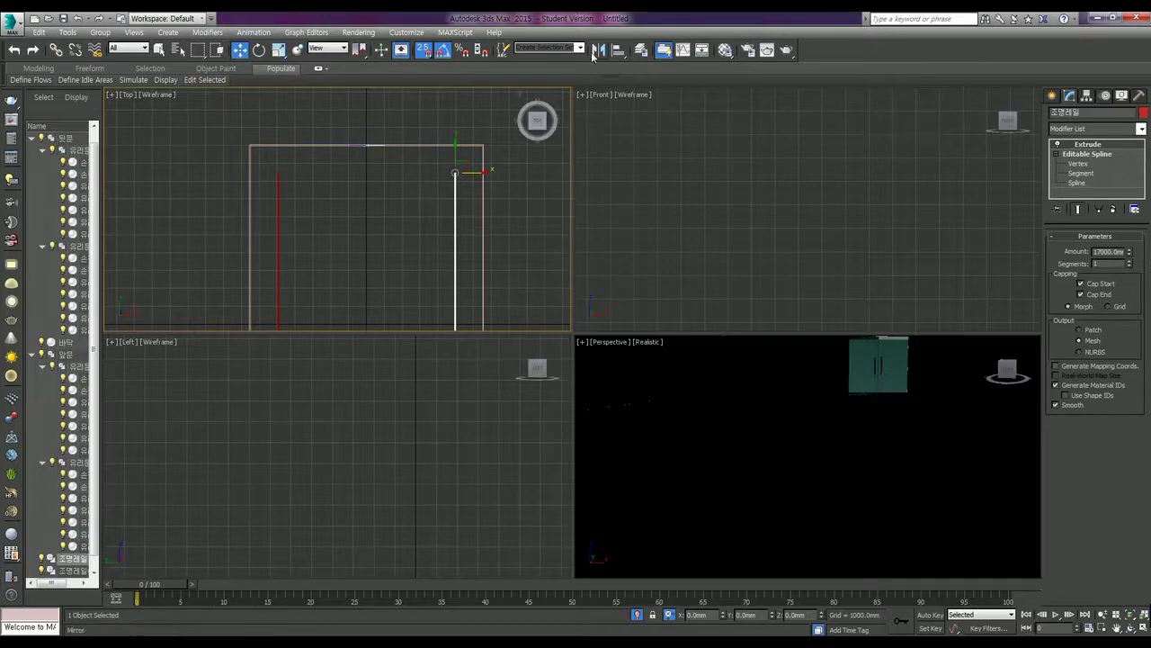
{"action": "left_click", "coordinate": [598, 50]}
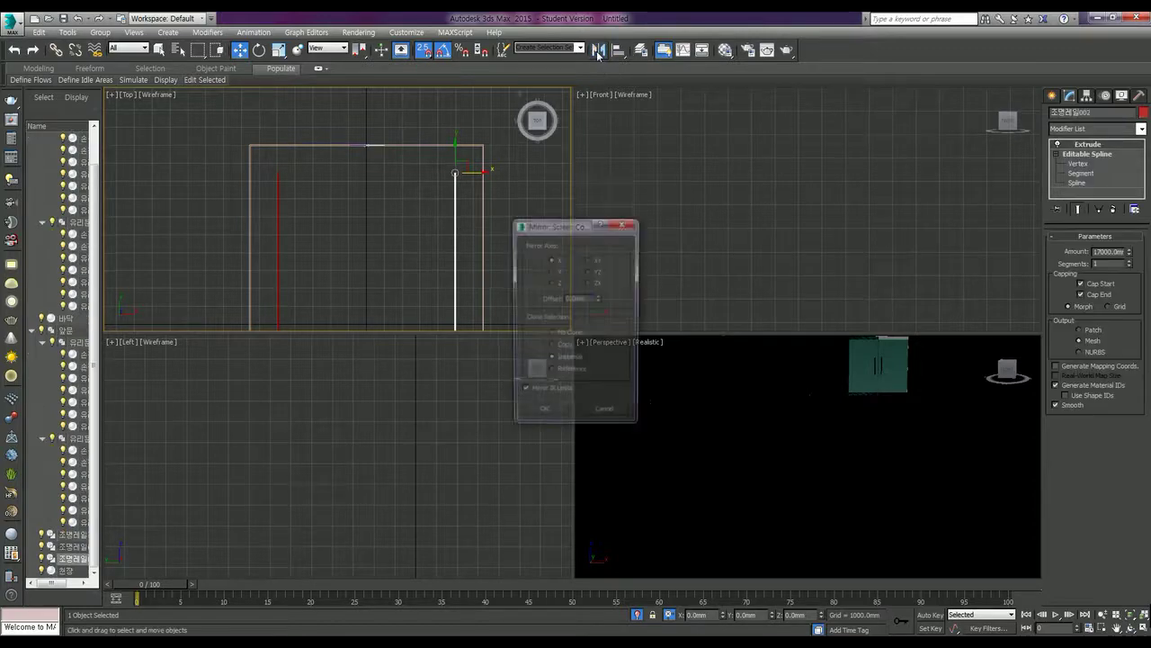
{"action": "left_click", "coordinate": [552, 271]}
{"action": "left_click", "coordinate": [552, 283]}
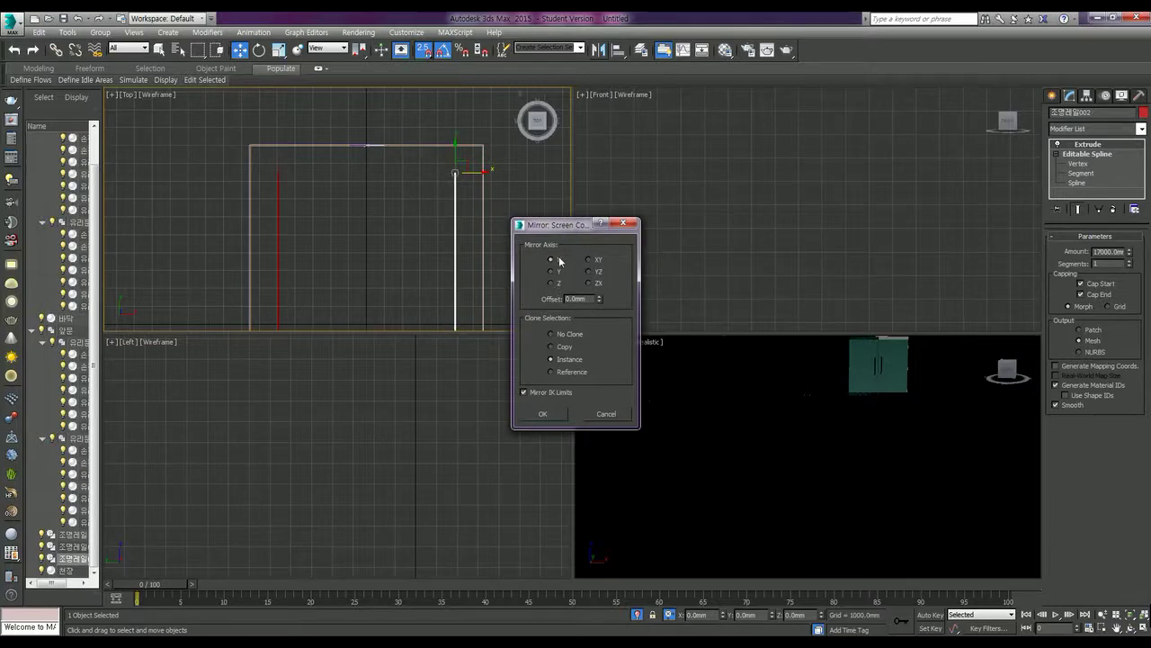
{"action": "left_click", "coordinate": [599, 273]}
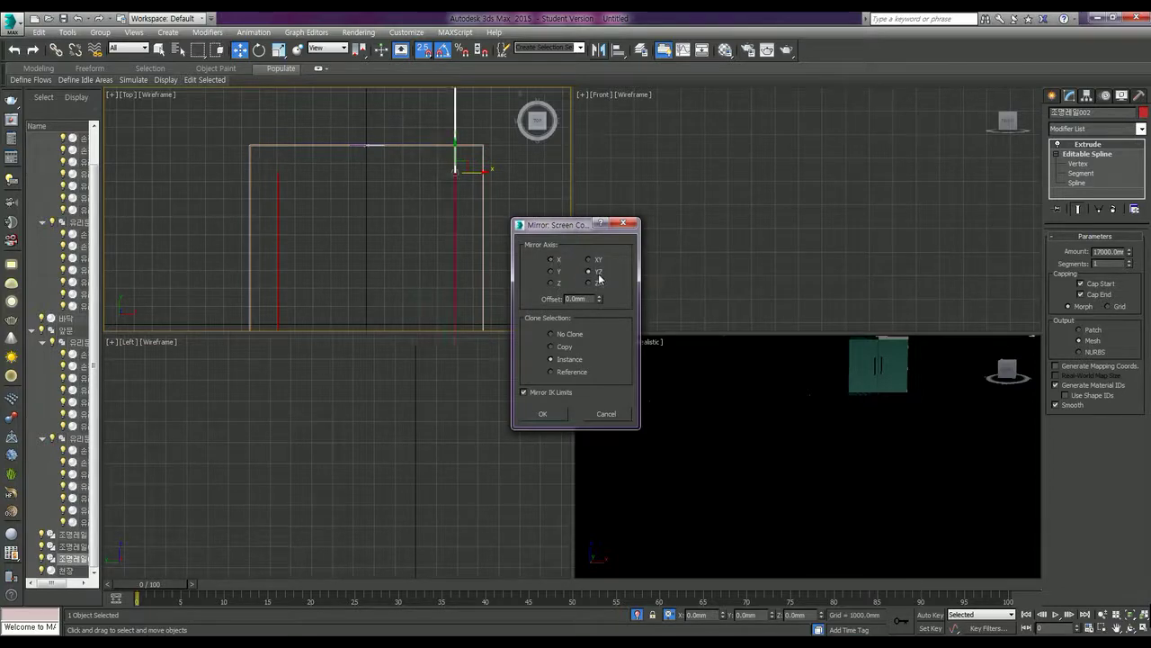
{"action": "left_click", "coordinate": [597, 284]}
{"action": "left_click", "coordinate": [551, 272]}
{"action": "left_click", "coordinate": [551, 284]}
{"action": "left_click", "coordinate": [543, 413]}
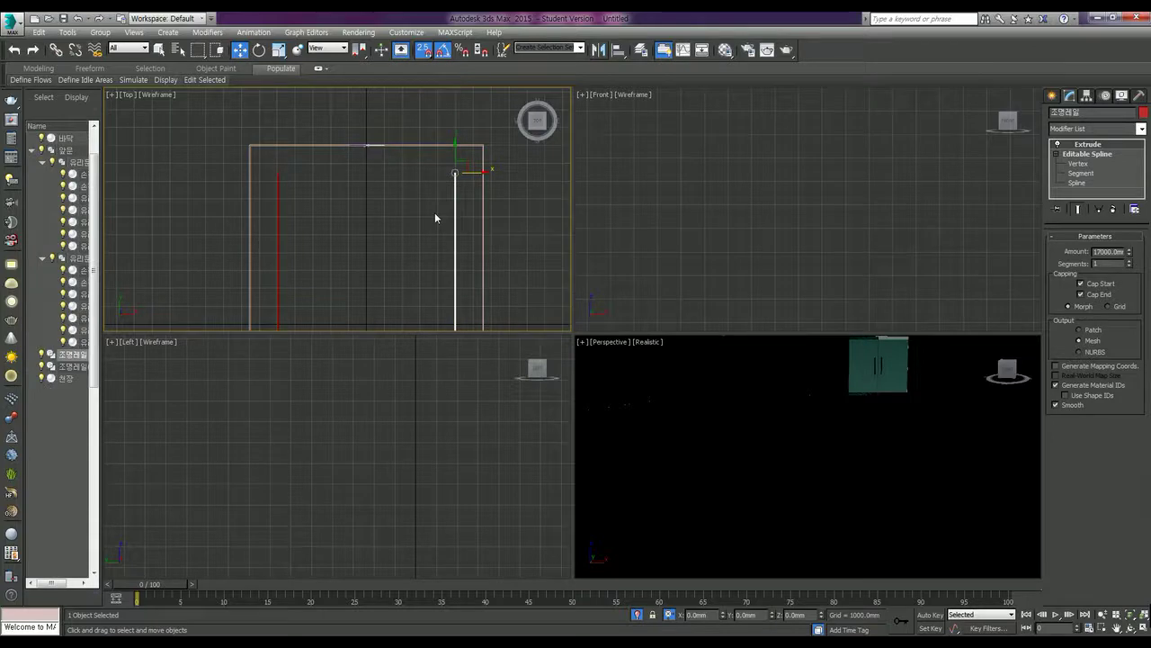
{"action": "key", "text": "ctrl+v"}
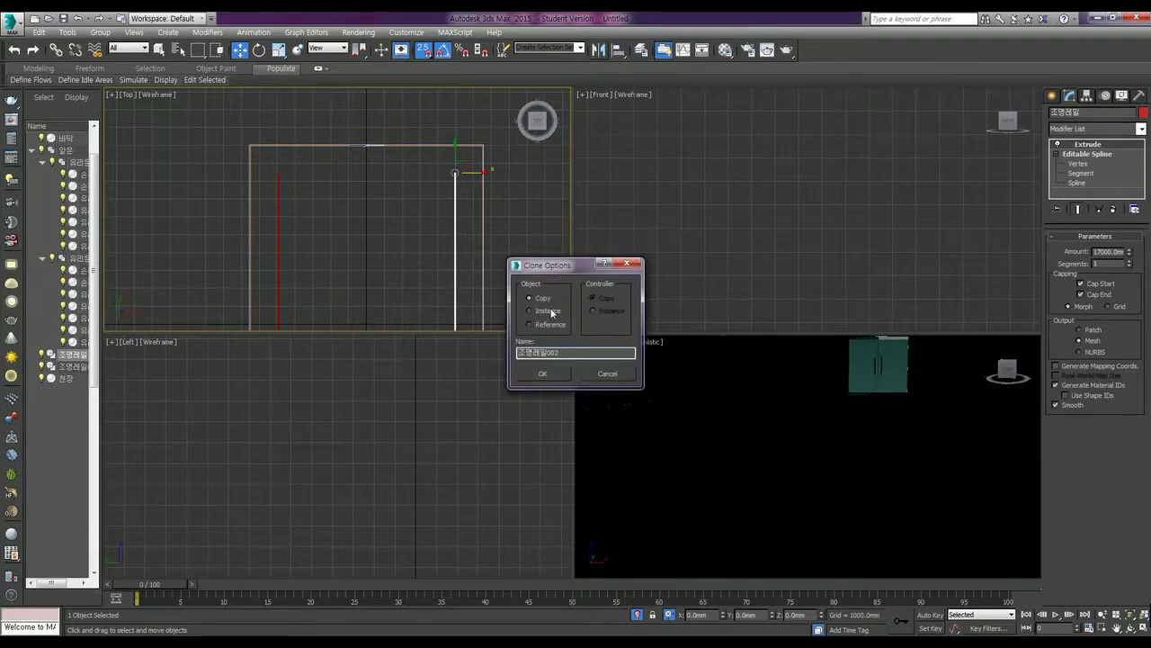
Clone the rail as instance 조명레일002, rotate it 90° horizontal, and set extrusion to 10000 mm.
{"action": "left_click", "coordinate": [548, 310]}
{"action": "left_click", "coordinate": [554, 374]}
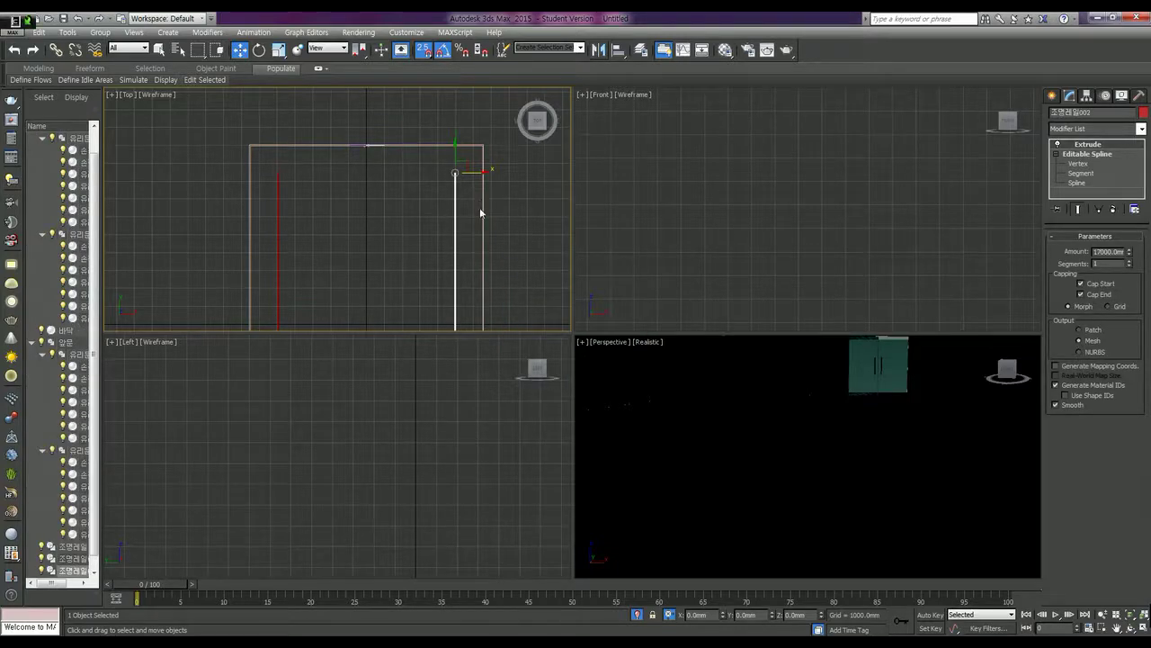
{"action": "key", "text": "e"}
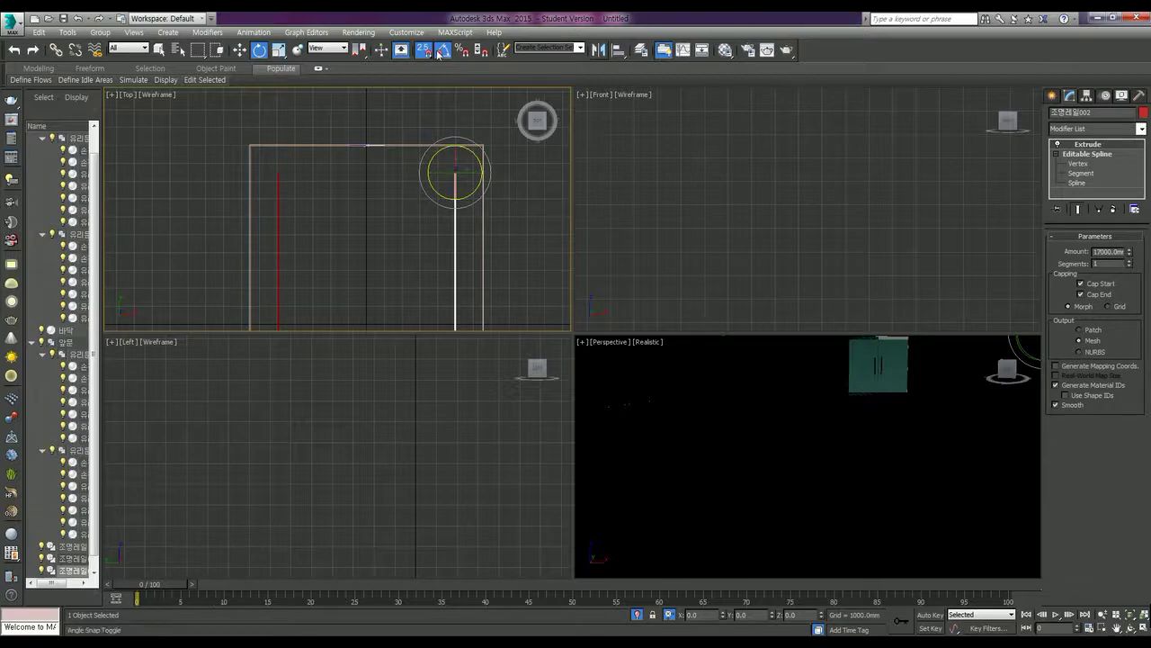
{"action": "left_click_drag", "start_coordinate": [477, 154], "coordinate": [496, 209]}
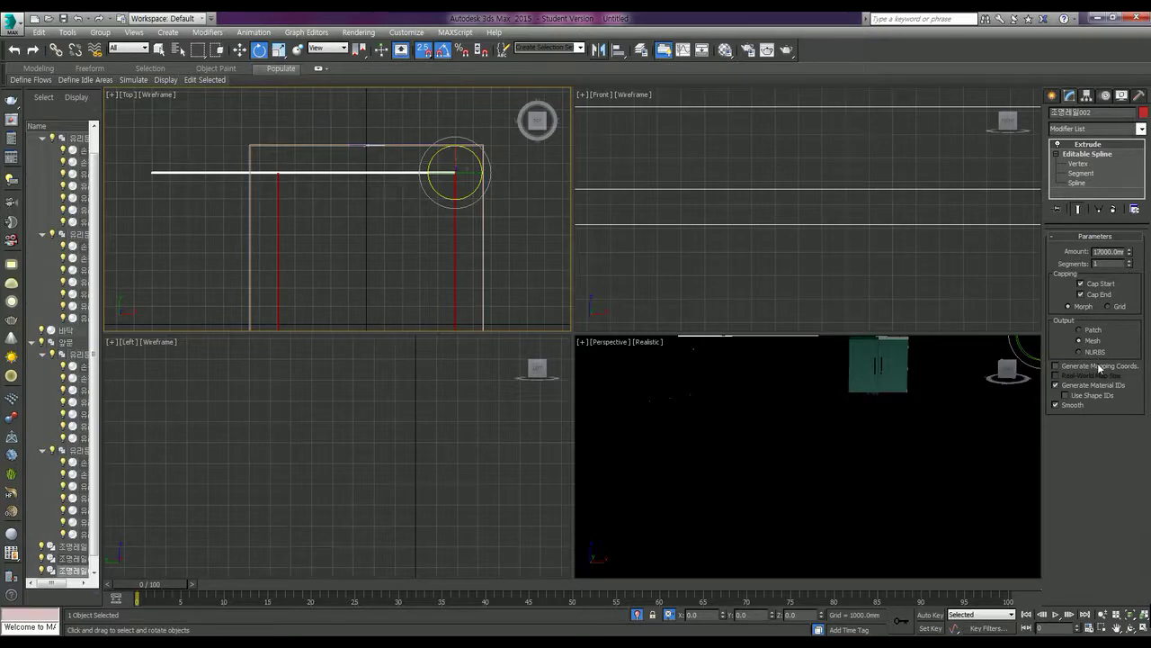
{"action": "type", "text": "120010000"}
{"action": "key", "text": "Return"}
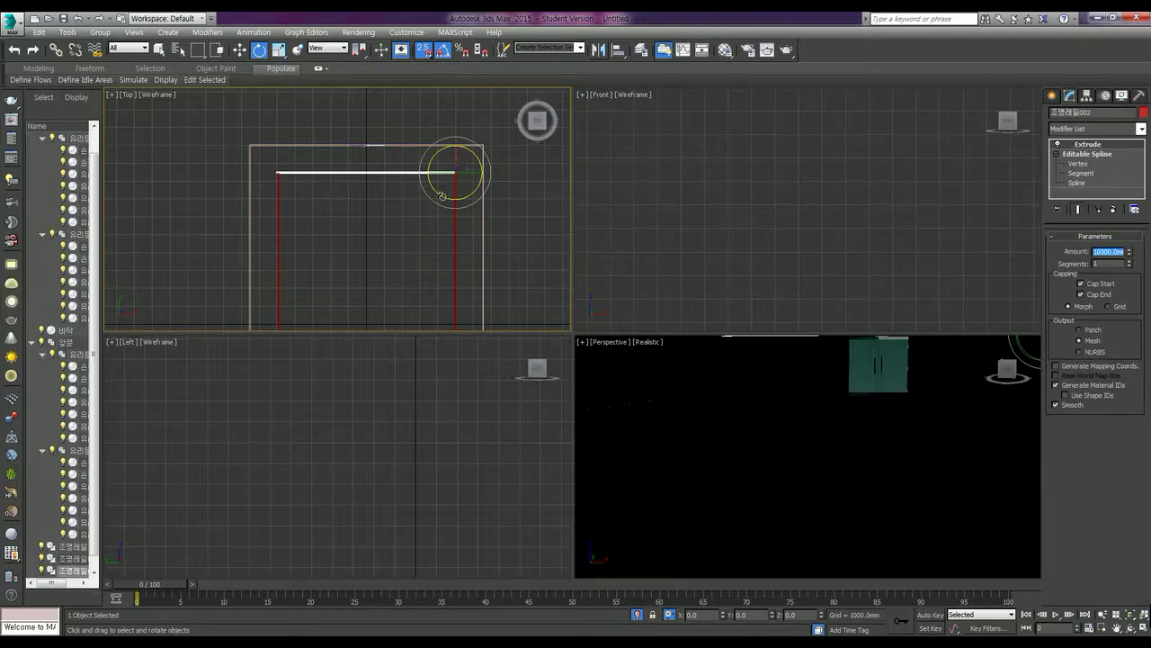
With the Move tool active, select the horizontal rail lines near the rail ends.
{"action": "scroll", "coordinate": [442, 195], "scroll_direction": "up", "scroll_amount": 5}
{"action": "scroll", "coordinate": [432, 195], "scroll_direction": "up", "scroll_amount": 5}
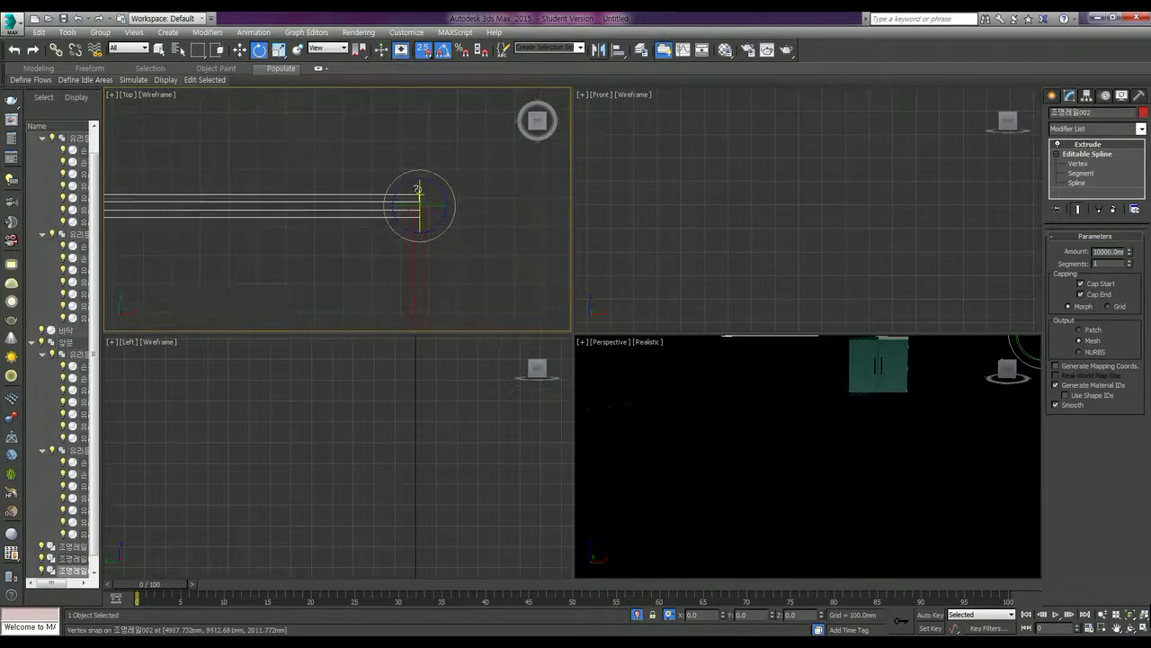
{"action": "scroll", "coordinate": [348, 276], "scroll_direction": "down", "scroll_amount": 2}
{"action": "scroll", "coordinate": [324, 243], "scroll_direction": "down", "scroll_amount": 2}
{"action": "middle_click_drag", "start_coordinate": [291, 243], "coordinate": [400, 248]}
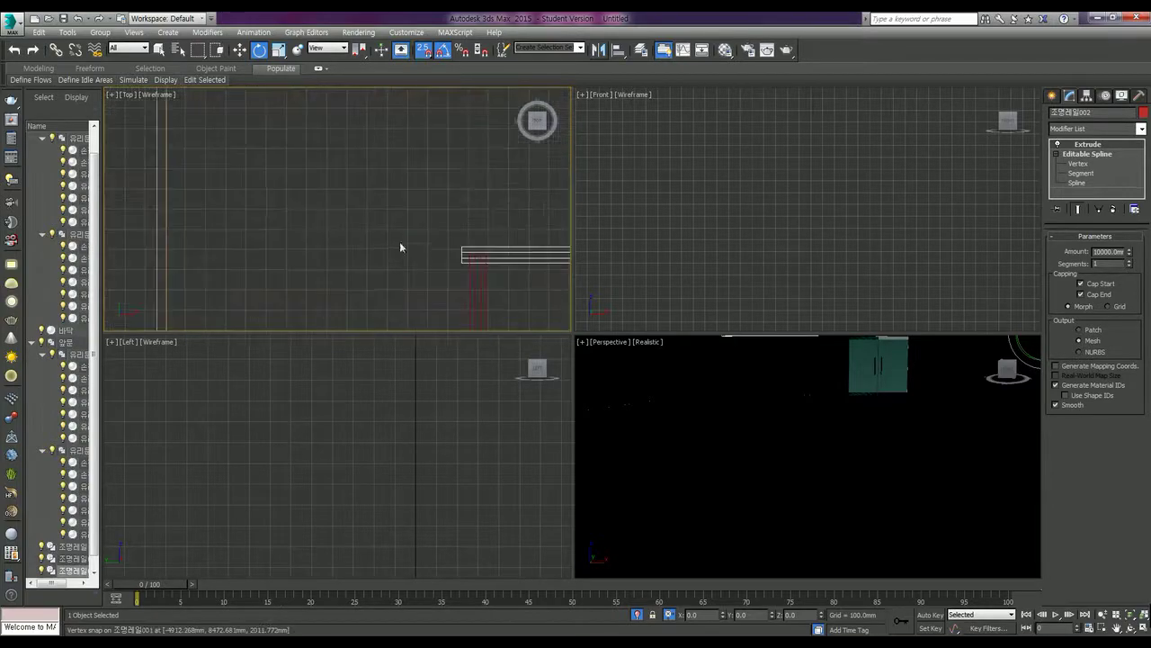
{"action": "scroll", "coordinate": [400, 247], "scroll_direction": "down", "scroll_amount": 1}
{"action": "scroll", "coordinate": [515, 255], "scroll_direction": "down", "scroll_amount": 2}
{"action": "scroll", "coordinate": [344, 227], "scroll_direction": "up", "scroll_amount": 4}
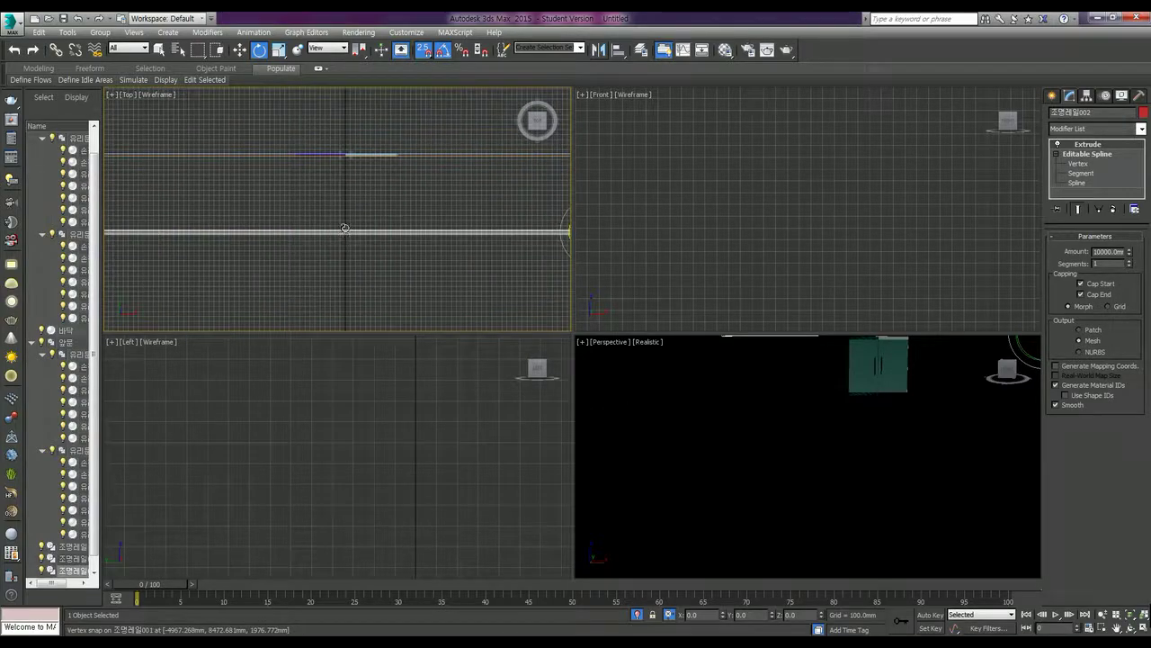
{"action": "scroll", "coordinate": [344, 227], "scroll_direction": "down", "scroll_amount": 1}
{"action": "key", "text": "w"}
{"action": "mouse_move", "coordinate": [441, 249]}
{"action": "middle_mouse_down"}
{"action": "mouse_move", "coordinate": [382, 268]}
{"action": "mouse_move", "coordinate": [386, 126]}
{"action": "middle_mouse_up"}
{"action": "scroll", "coordinate": [386, 126], "scroll_direction": "up", "scroll_amount": 2}
{"action": "scroll", "coordinate": [364, 178], "scroll_direction": "up", "scroll_amount": 2}
{"action": "middle_click_drag", "start_coordinate": [359, 229], "coordinate": [395, 154]}
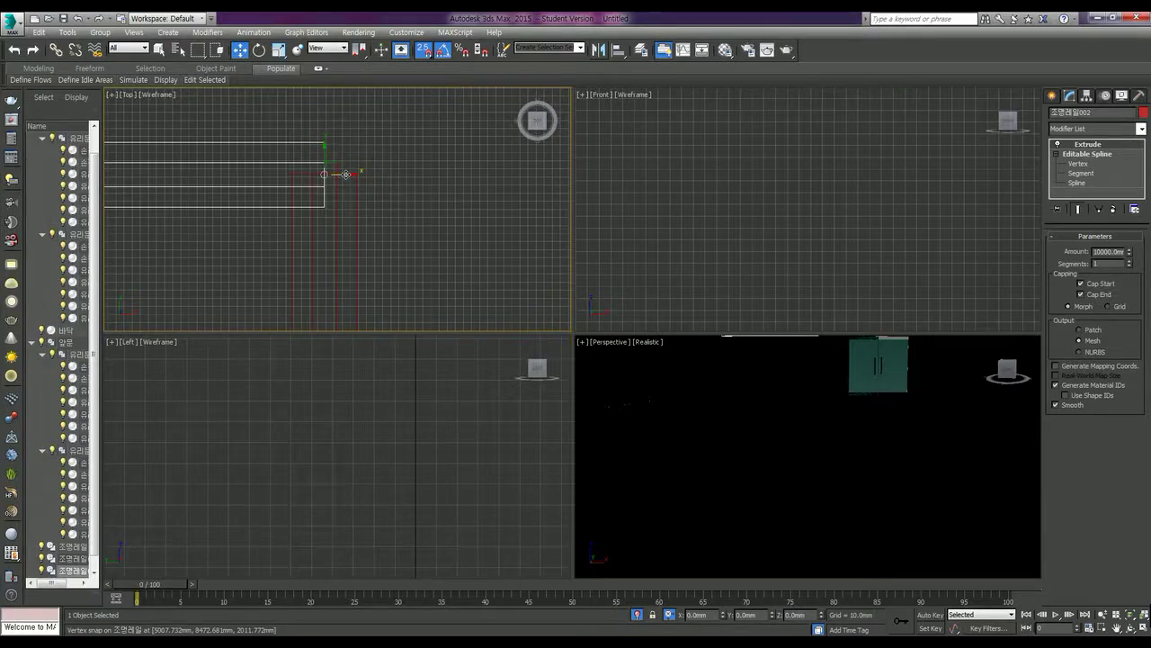
{"action": "left_click", "coordinate": [345, 175]}
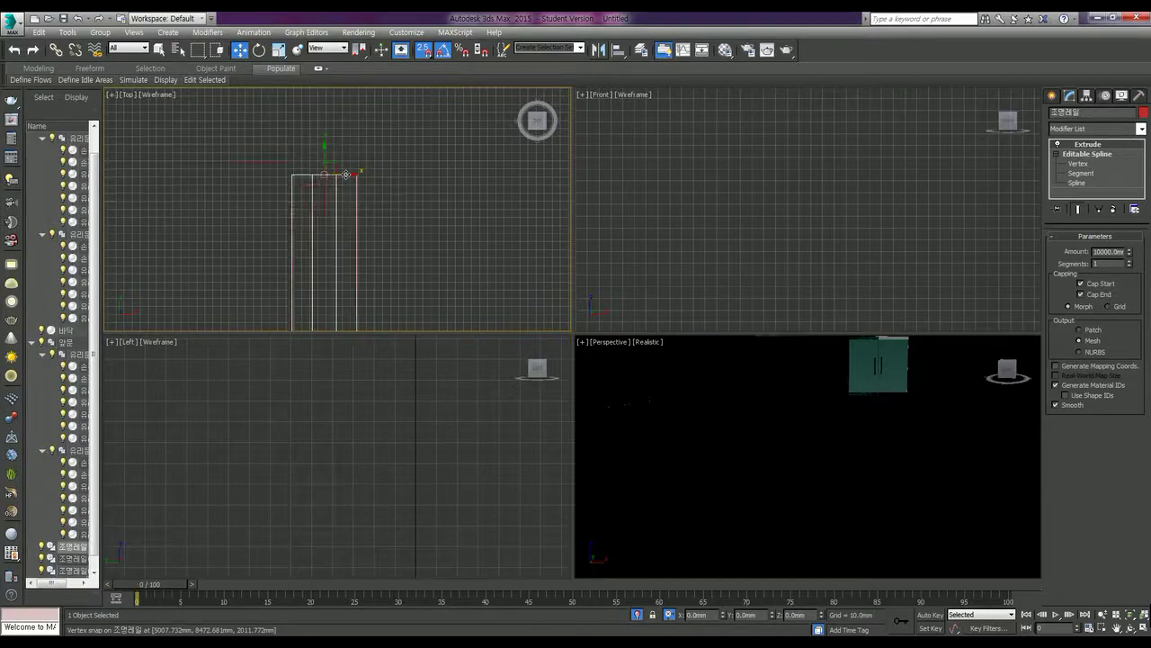
{"action": "left_click", "coordinate": [278, 141]}
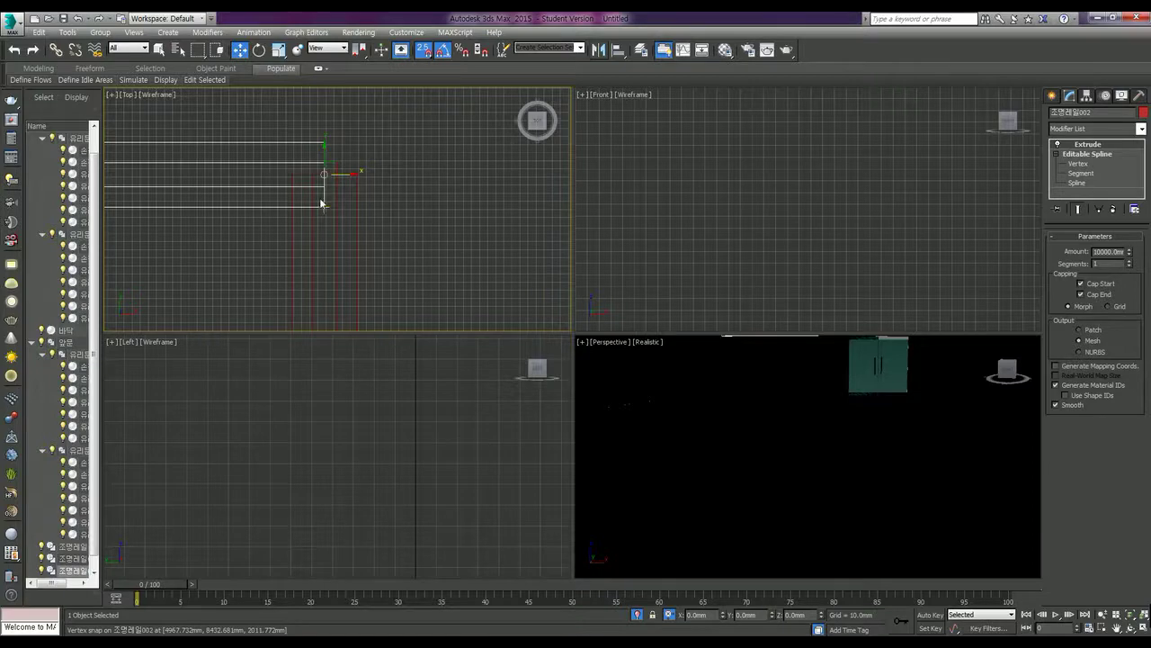
Vertex-snap the horizontal rails 40 mm up-right onto the vertical rail's corner.
{"action": "left_click_drag", "start_coordinate": [323, 207], "coordinate": [361, 181]}
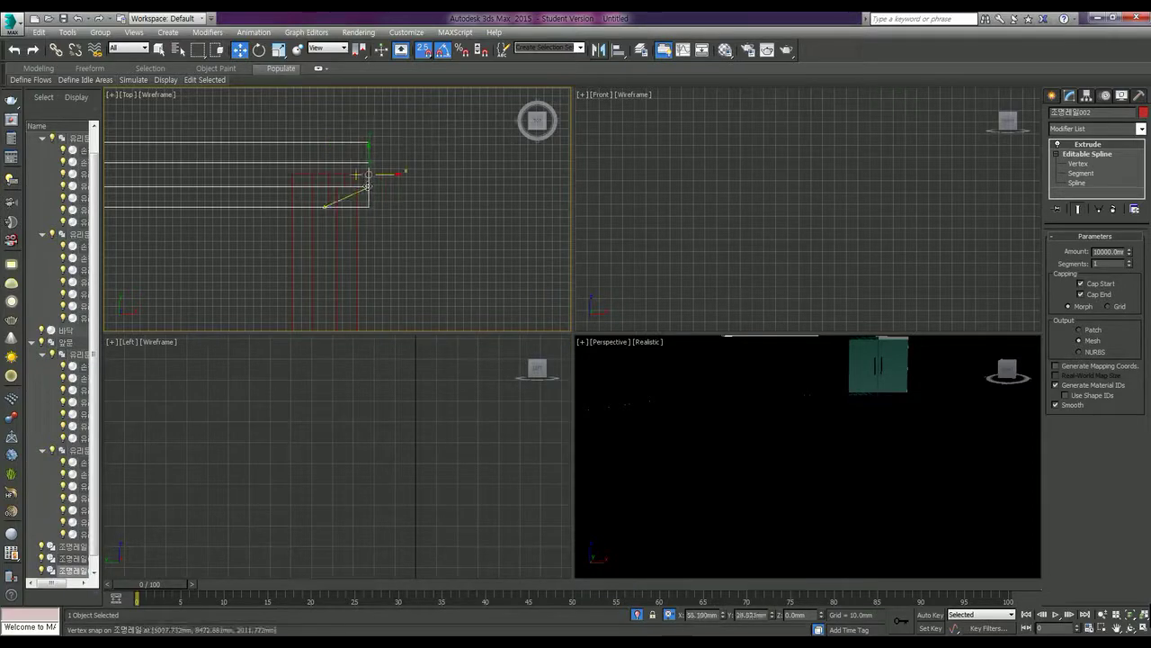
{"action": "left_click_drag", "start_coordinate": [360, 181], "coordinate": [360, 177]}
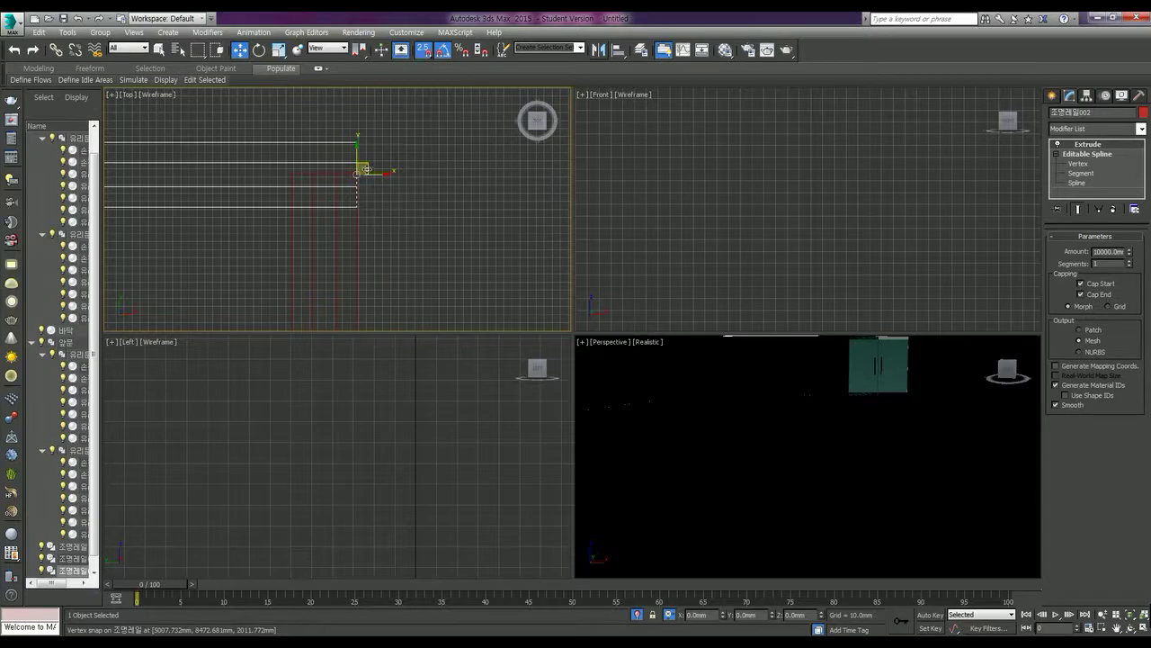
{"action": "key", "text": "ctrl+z"}
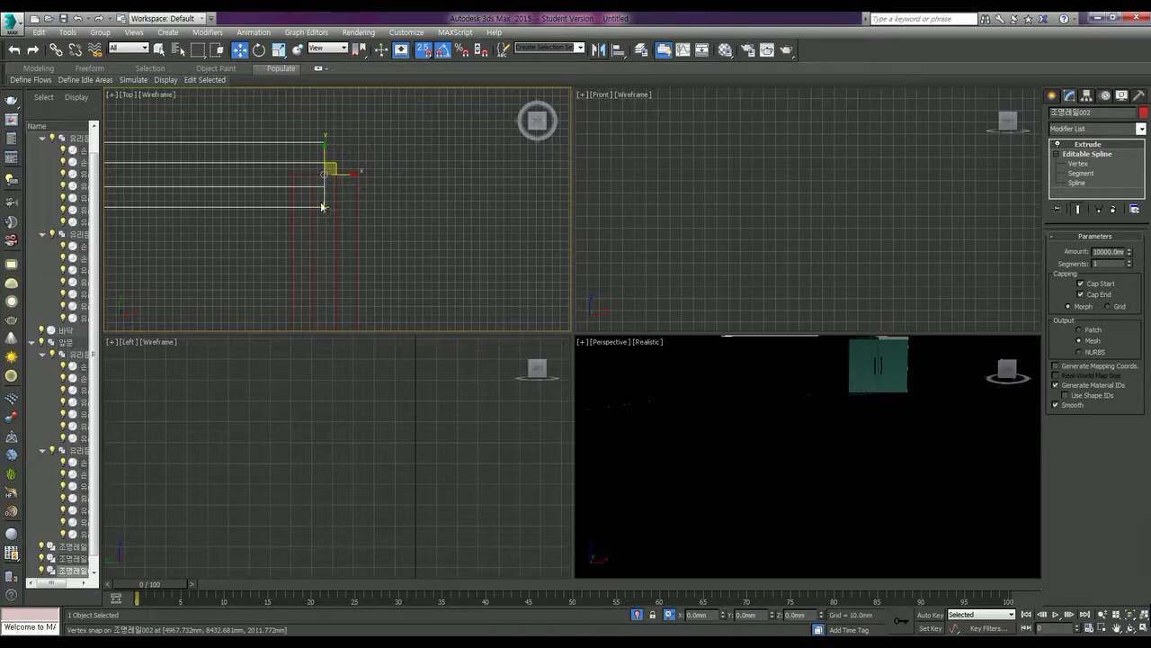
{"action": "left_click_drag", "start_coordinate": [324, 206], "coordinate": [355, 180]}
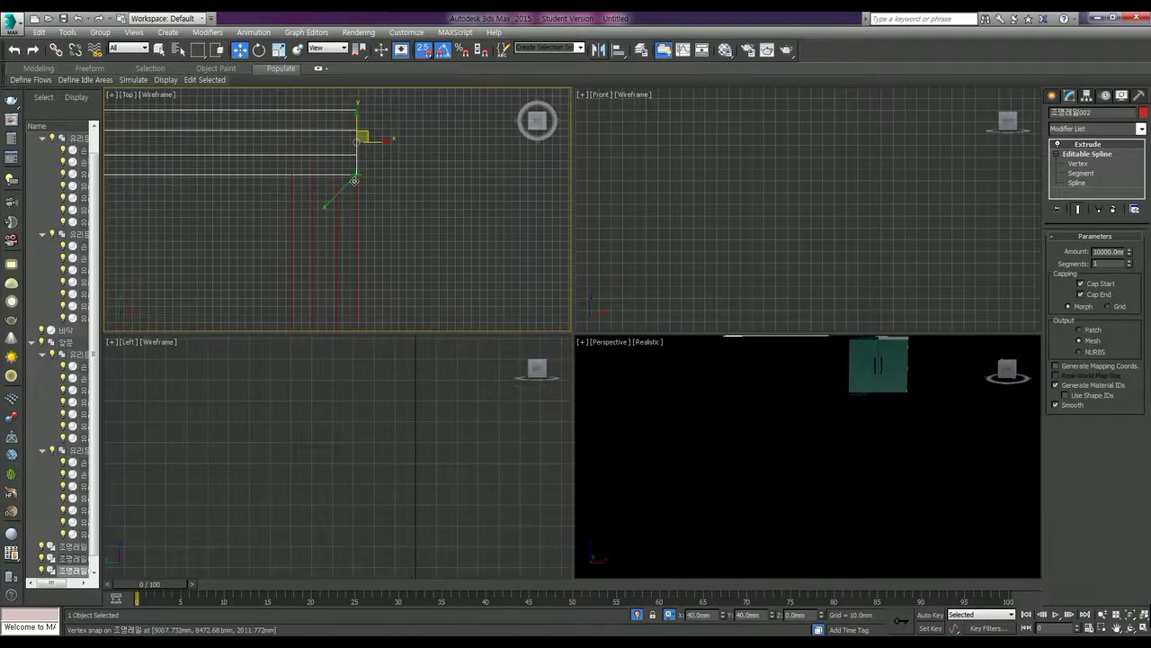
{"action": "scroll", "coordinate": [554, 185], "scroll_direction": "down", "scroll_amount": 3}
{"action": "mouse_move", "coordinate": [554, 185]}
{"action": "middle_mouse_down"}
{"action": "mouse_move", "coordinate": [344, 226]}
{"action": "mouse_move", "coordinate": [540, 217]}
{"action": "middle_mouse_up"}
{"action": "scroll", "coordinate": [381, 215], "scroll_direction": "up", "scroll_amount": 3}
{"action": "scroll", "coordinate": [395, 249], "scroll_direction": "down", "scroll_amount": 2}
{"action": "scroll", "coordinate": [192, 244], "scroll_direction": "up", "scroll_amount": 2}
{"action": "middle_click_drag", "start_coordinate": [191, 243], "coordinate": [282, 232]}
{"action": "scroll", "coordinate": [283, 232], "scroll_direction": "up", "scroll_amount": 3}
{"action": "scroll", "coordinate": [308, 211], "scroll_direction": "up", "scroll_amount": 2}
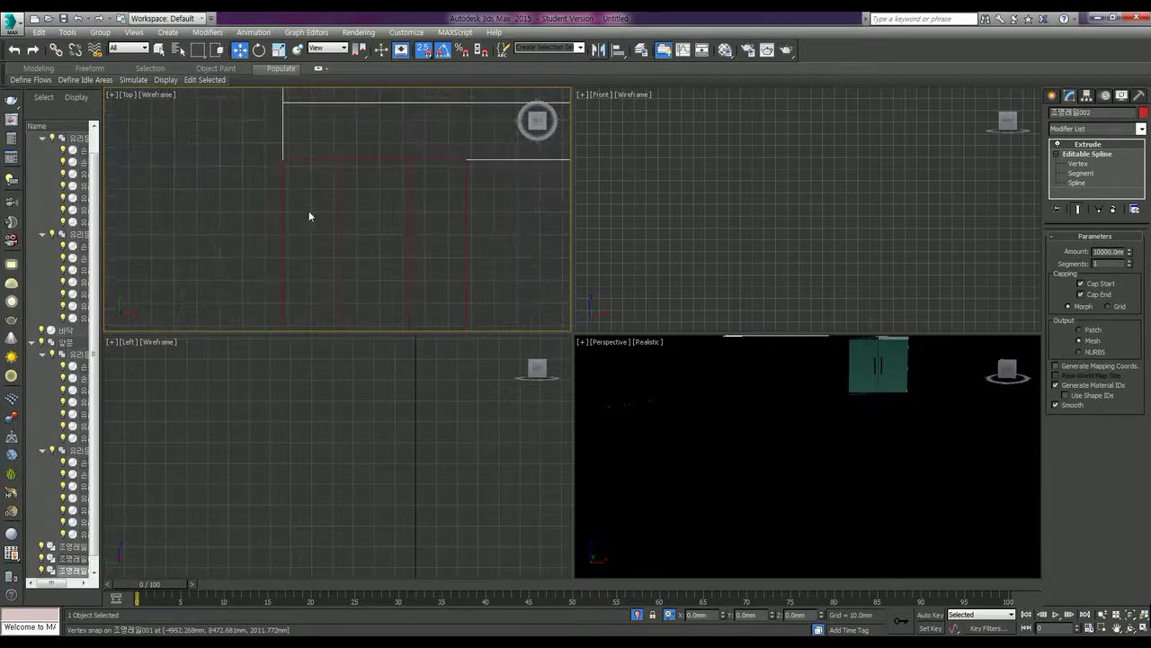
{"action": "scroll", "coordinate": [440, 192], "scroll_direction": "down", "scroll_amount": 2}
{"action": "scroll", "coordinate": [513, 234], "scroll_direction": "down", "scroll_amount": 2}
{"action": "scroll", "coordinate": [516, 231], "scroll_direction": "down", "scroll_amount": 1}
{"action": "scroll", "coordinate": [515, 231], "scroll_direction": "down", "scroll_amount": 2}
{"action": "scroll", "coordinate": [483, 224], "scroll_direction": "down", "scroll_amount": 1}
{"action": "mouse_move", "coordinate": [432, 231]}
{"action": "middle_mouse_down"}
{"action": "mouse_move", "coordinate": [387, 245]}
{"action": "mouse_move", "coordinate": [380, 192]}
{"action": "mouse_move", "coordinate": [399, 147]}
{"action": "middle_mouse_up"}
{"action": "scroll", "coordinate": [388, 245], "scroll_direction": "down", "scroll_amount": 2}
{"action": "scroll", "coordinate": [379, 236], "scroll_direction": "up", "scroll_amount": 1}
{"action": "scroll", "coordinate": [398, 147], "scroll_direction": "down", "scroll_amount": 1}
{"action": "scroll", "coordinate": [397, 142], "scroll_direction": "down", "scroll_amount": 2}
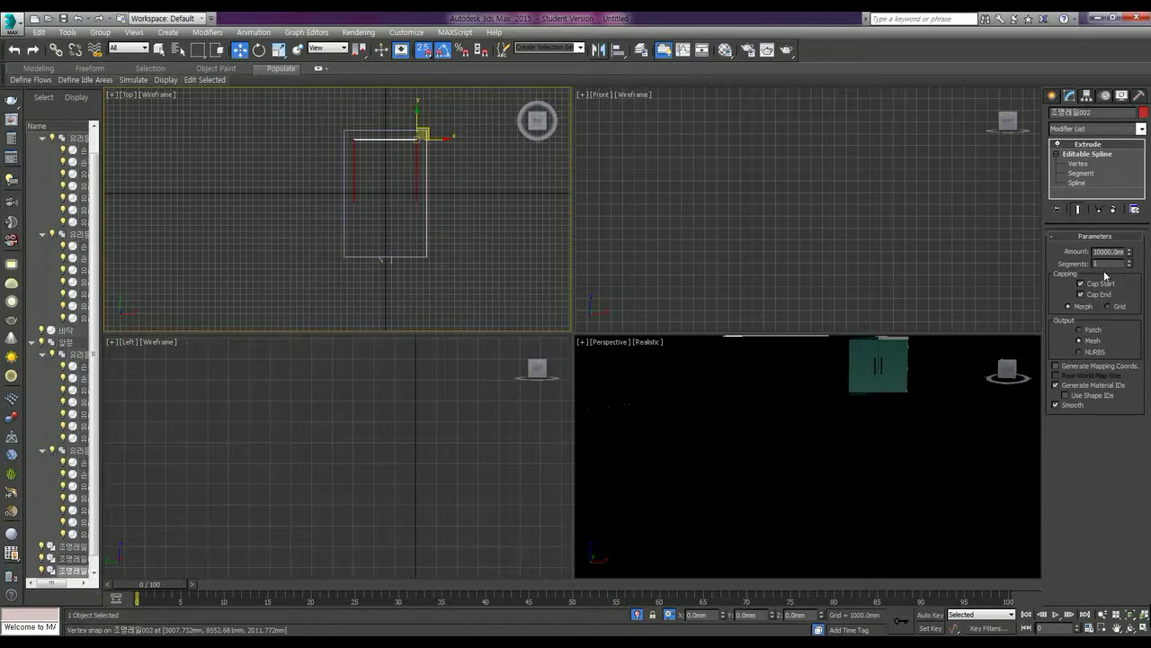
Set the rail's extrusion to 17000 mm and clone it as a copy named 조명레일003.
{"action": "type", "text": "17000"}
{"action": "key", "text": "Return"}
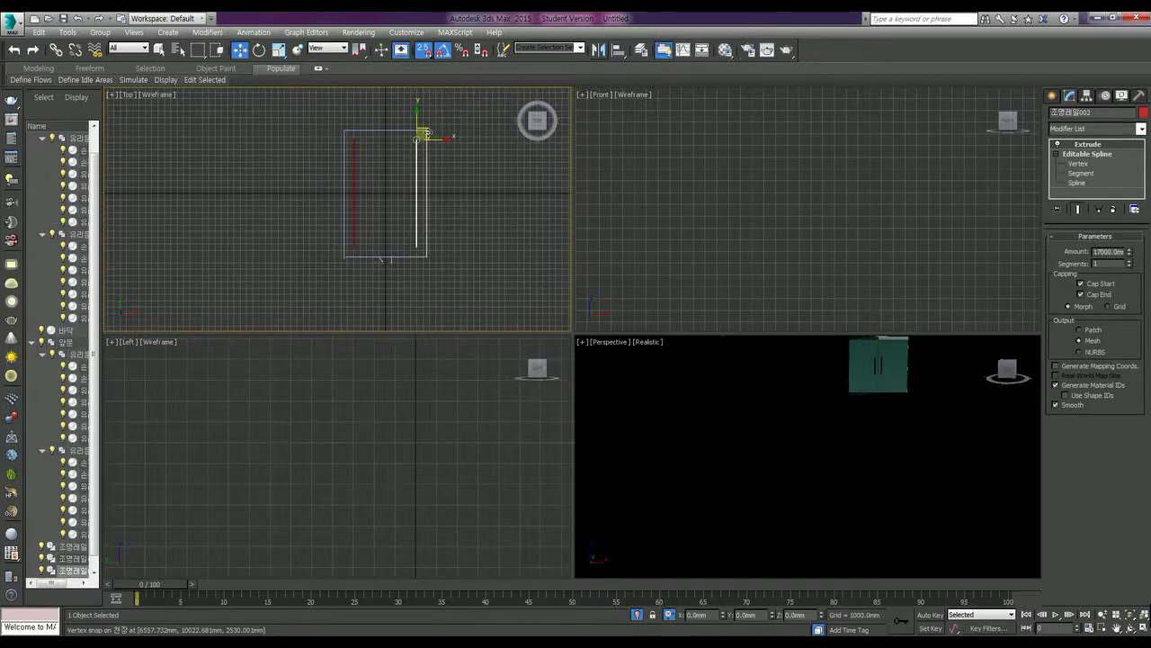
{"action": "left_click_drag", "start_coordinate": [428, 132], "coordinate": [423, 137], "text": "shift"}
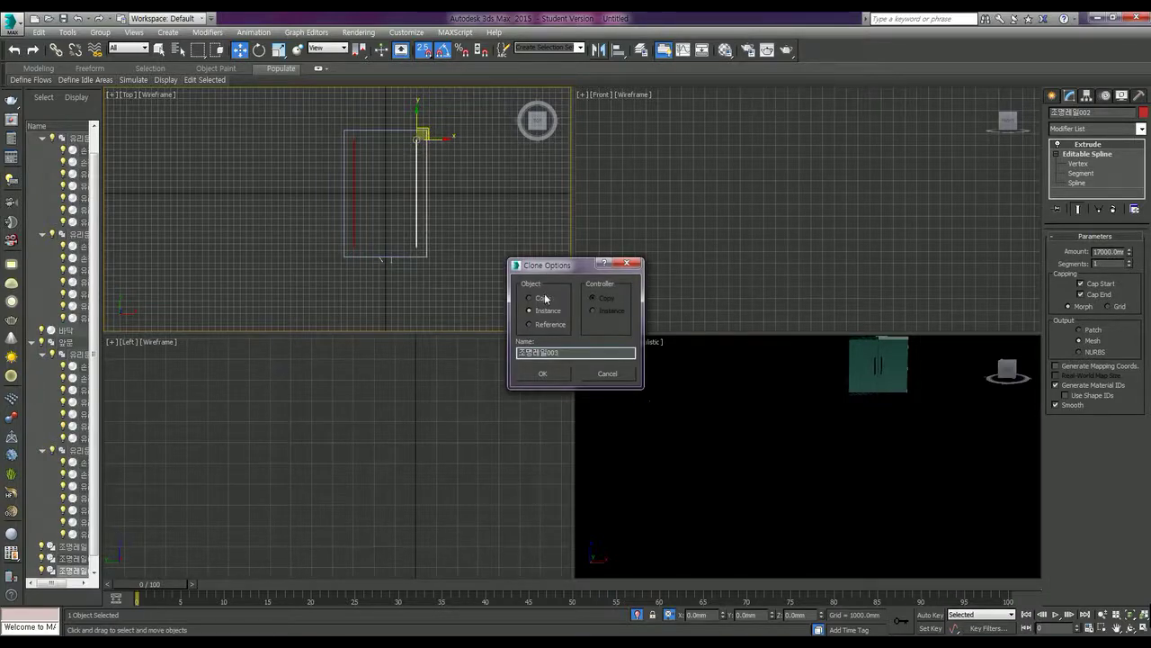
{"action": "left_click", "coordinate": [544, 373]}
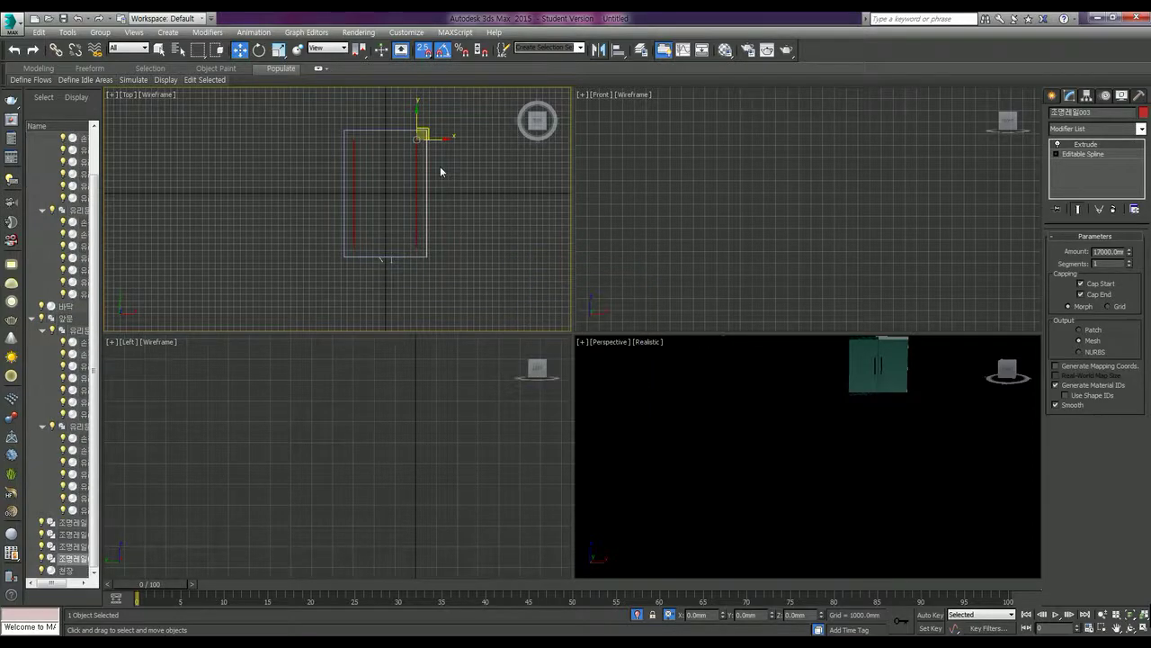
Rotate 조명레일003 -90° to run horizontally and shorten its extrusion to 10000 mm.
{"action": "key", "text": "e"}
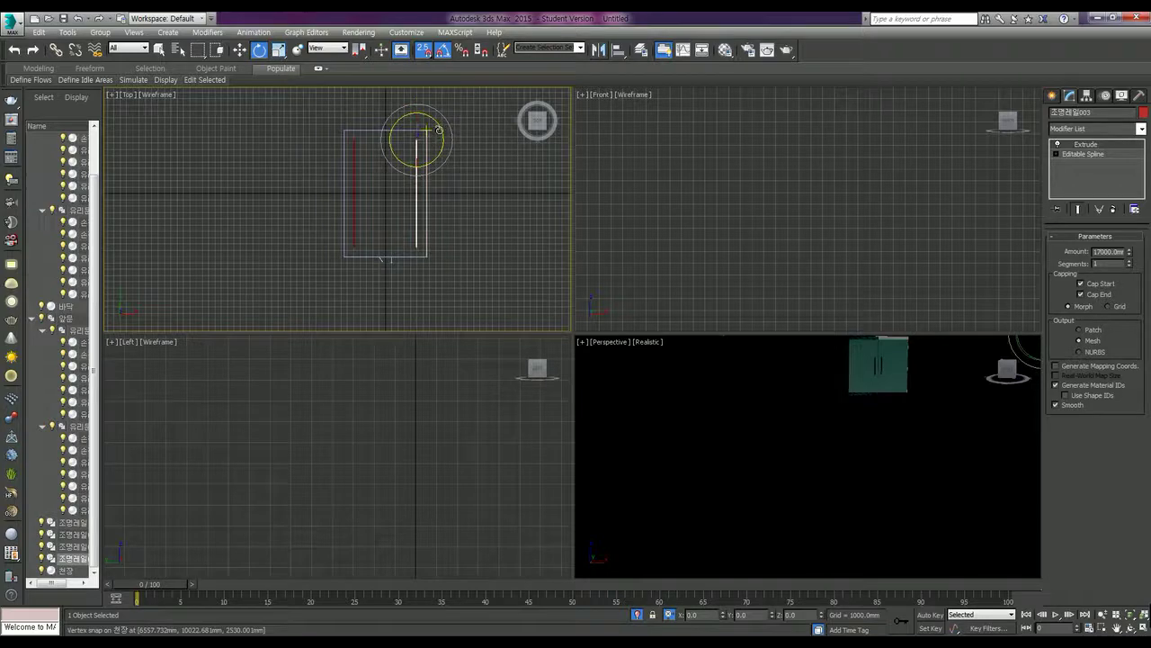
{"action": "left_click_drag", "start_coordinate": [438, 131], "coordinate": [453, 183]}
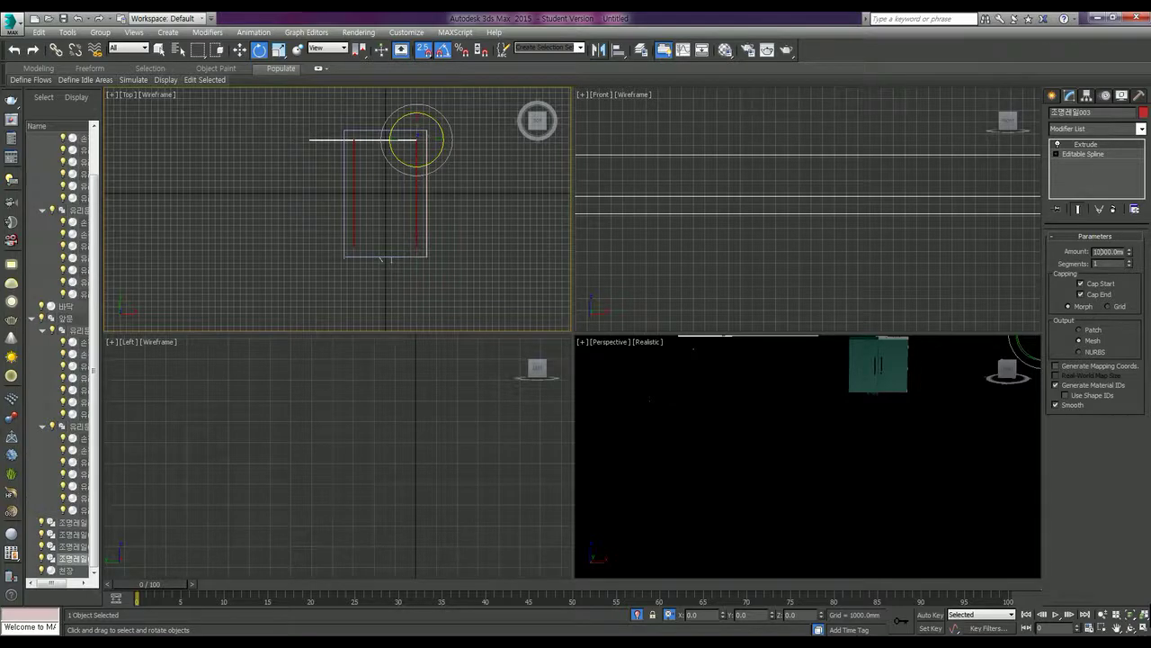
{"action": "type", "text": "1000"}
{"action": "key", "text": "Return"}
{"action": "type", "text": "w"}
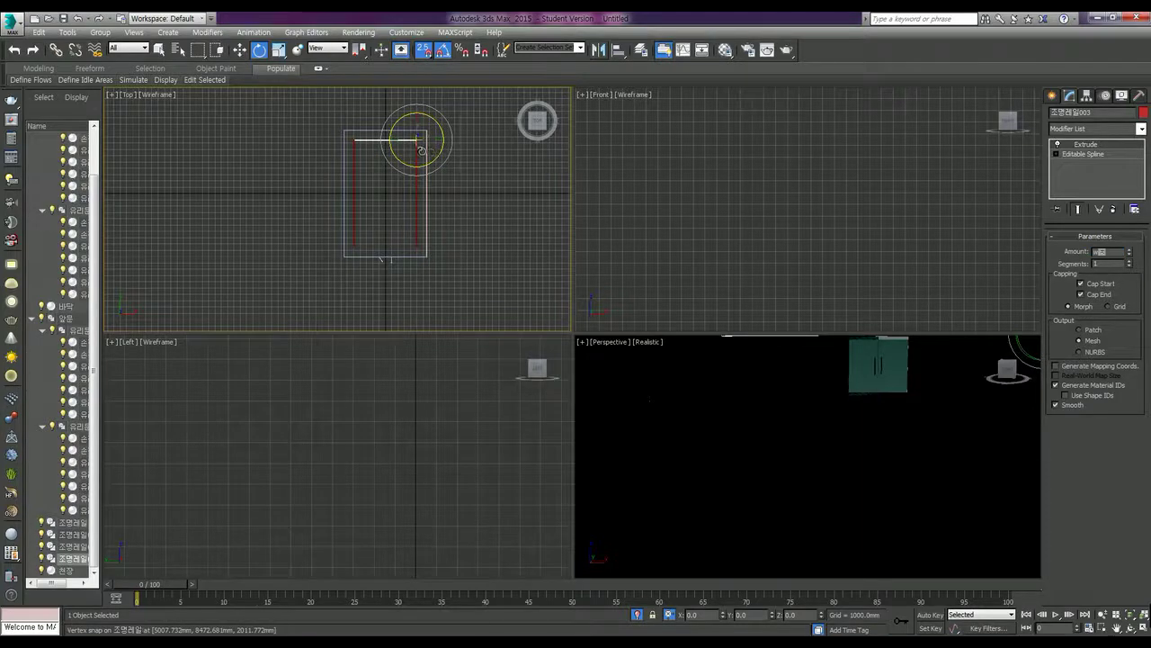
{"action": "left_click", "coordinate": [455, 179]}
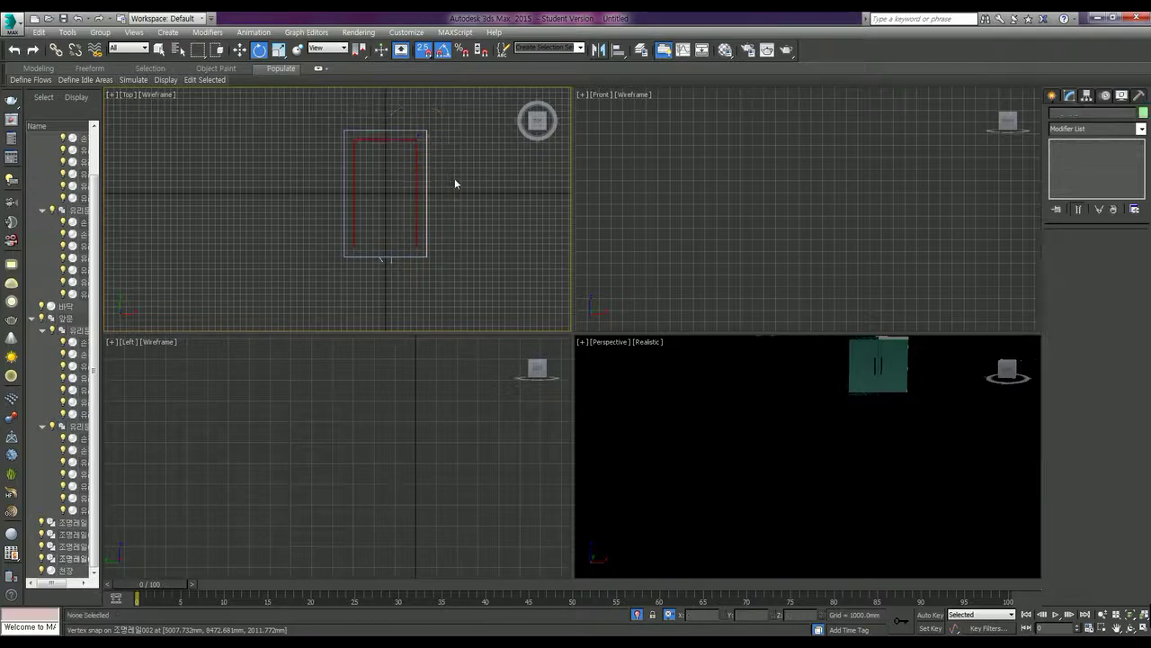
Reselect the horizontal rail and snap it onto the frame's top-right corner.
{"action": "key", "text": "w"}
{"action": "left_click", "coordinate": [389, 140]}
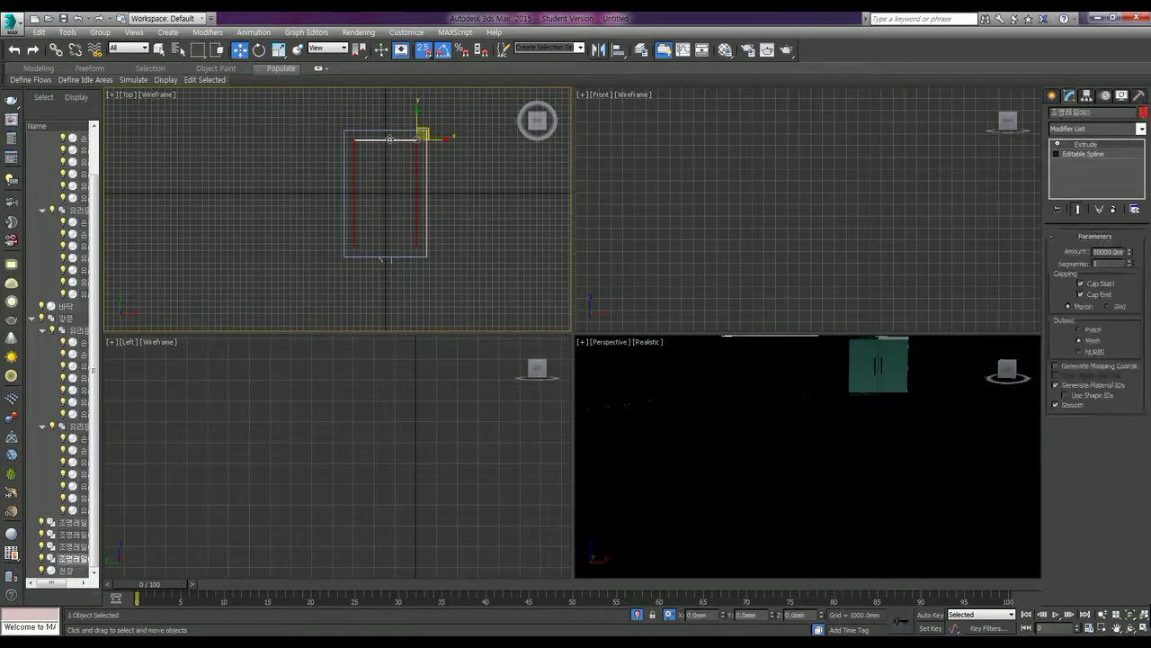
{"action": "scroll", "coordinate": [391, 135], "scroll_direction": "up", "scroll_amount": 5}
{"action": "scroll", "coordinate": [440, 142], "scroll_direction": "up", "scroll_amount": 3}
{"action": "scroll", "coordinate": [432, 139], "scroll_direction": "up", "scroll_amount": 3}
{"action": "scroll", "coordinate": [170, 194], "scroll_direction": "up", "scroll_amount": 2}
{"action": "scroll", "coordinate": [288, 197], "scroll_direction": "up", "scroll_amount": 2}
{"action": "middle_click_drag", "start_coordinate": [405, 254], "coordinate": [357, 147]}
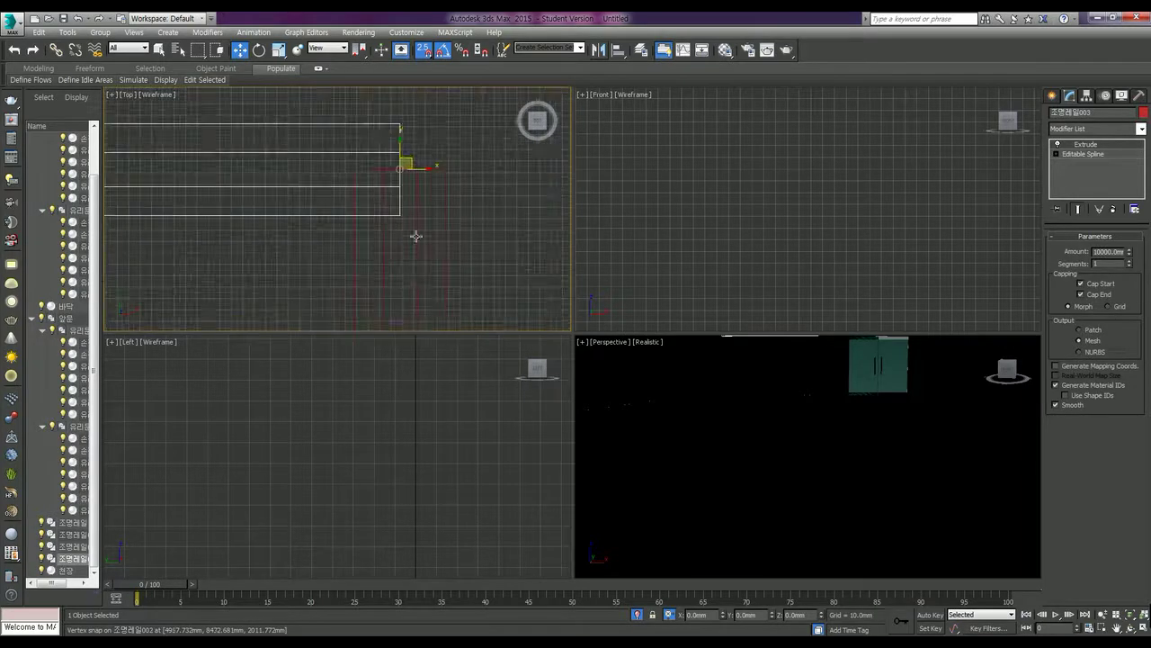
{"action": "left_click_drag", "start_coordinate": [401, 213], "coordinate": [440, 123]}
Move the rail down inside the frame and shift-drag an instanced copy named 조명레일004.
{"action": "scroll", "coordinate": [358, 222], "scroll_direction": "down", "scroll_amount": 3}
{"action": "scroll", "coordinate": [296, 232], "scroll_direction": "down", "scroll_amount": 1}
{"action": "scroll", "coordinate": [282, 239], "scroll_direction": "down", "scroll_amount": 1}
{"action": "scroll", "coordinate": [249, 257], "scroll_direction": "down", "scroll_amount": 1}
{"action": "middle_click_drag", "start_coordinate": [249, 257], "coordinate": [404, 134]}
{"action": "scroll", "coordinate": [409, 130], "scroll_direction": "down", "scroll_amount": 1}
{"action": "left_click_drag", "start_coordinate": [423, 97], "coordinate": [422, 155]}
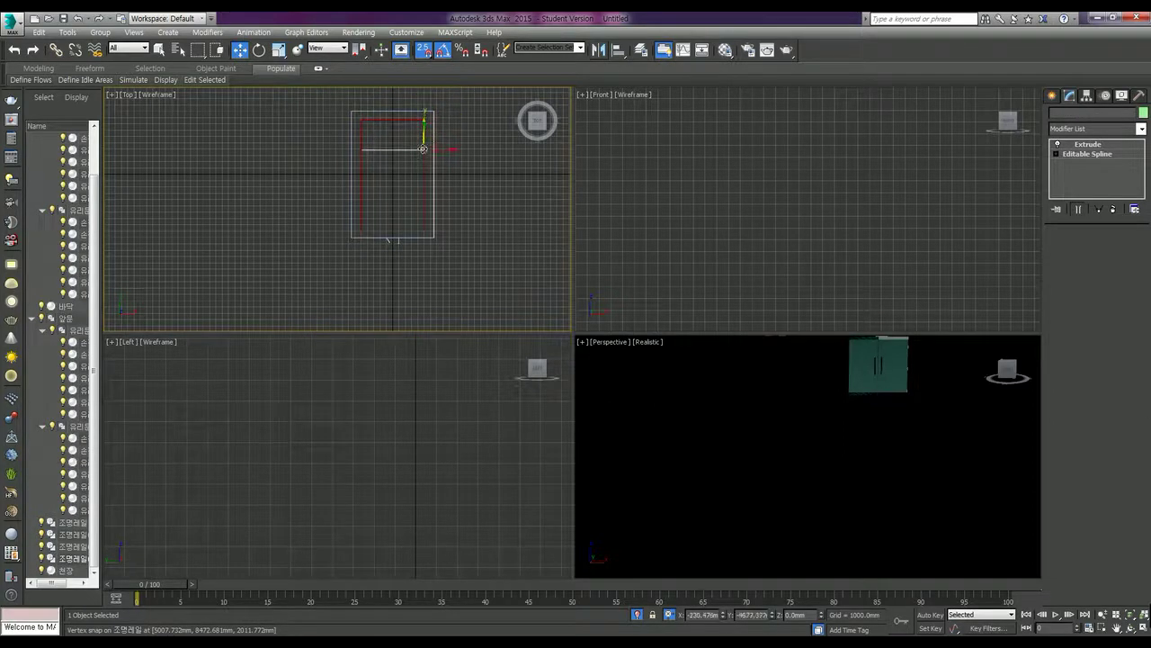
{"action": "left_click_drag", "start_coordinate": [422, 154], "coordinate": [423, 147], "text": "shift"}
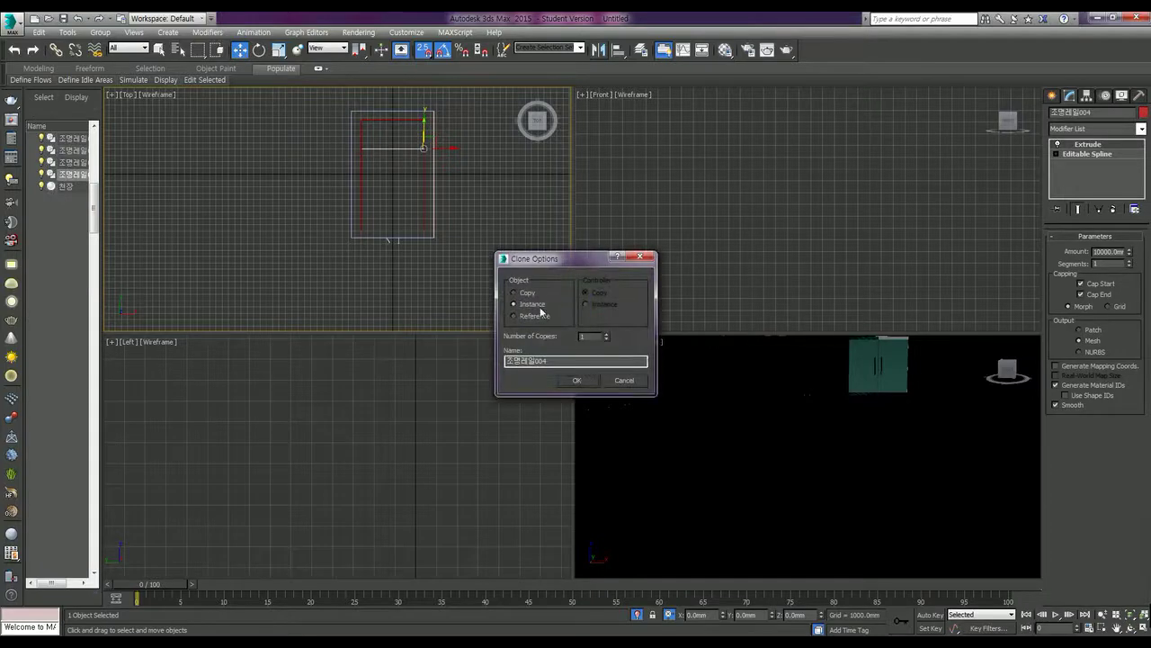
Create three instanced copies of the rail and zoom in to check the rail ends.
{"action": "left_click", "coordinate": [607, 335]}
{"action": "left_click", "coordinate": [583, 382]}
{"action": "scroll", "coordinate": [392, 200], "scroll_direction": "up", "scroll_amount": 1}
{"action": "scroll", "coordinate": [398, 193], "scroll_direction": "up", "scroll_amount": 1}
{"action": "scroll", "coordinate": [398, 193], "scroll_direction": "up", "scroll_amount": 1}
{"action": "scroll", "coordinate": [404, 235], "scroll_direction": "up", "scroll_amount": 1}
{"action": "scroll", "coordinate": [404, 234], "scroll_direction": "up", "scroll_amount": 2}
{"action": "mouse_move", "coordinate": [499, 226]}
{"action": "middle_mouse_down"}
{"action": "mouse_move", "coordinate": [324, 229]}
{"action": "mouse_move", "coordinate": [401, 229]}
{"action": "mouse_move", "coordinate": [348, 214]}
{"action": "middle_mouse_up"}
{"action": "scroll", "coordinate": [347, 214], "scroll_direction": "up", "scroll_amount": 2}
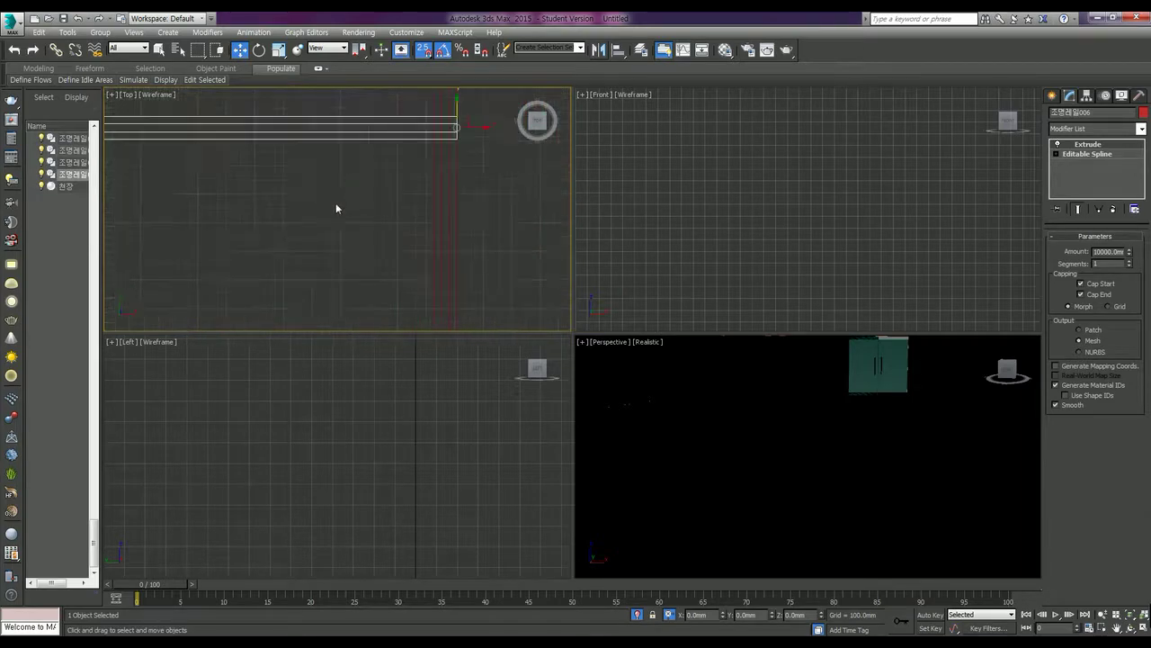
{"action": "middle_click_drag", "start_coordinate": [419, 174], "coordinate": [412, 180]}
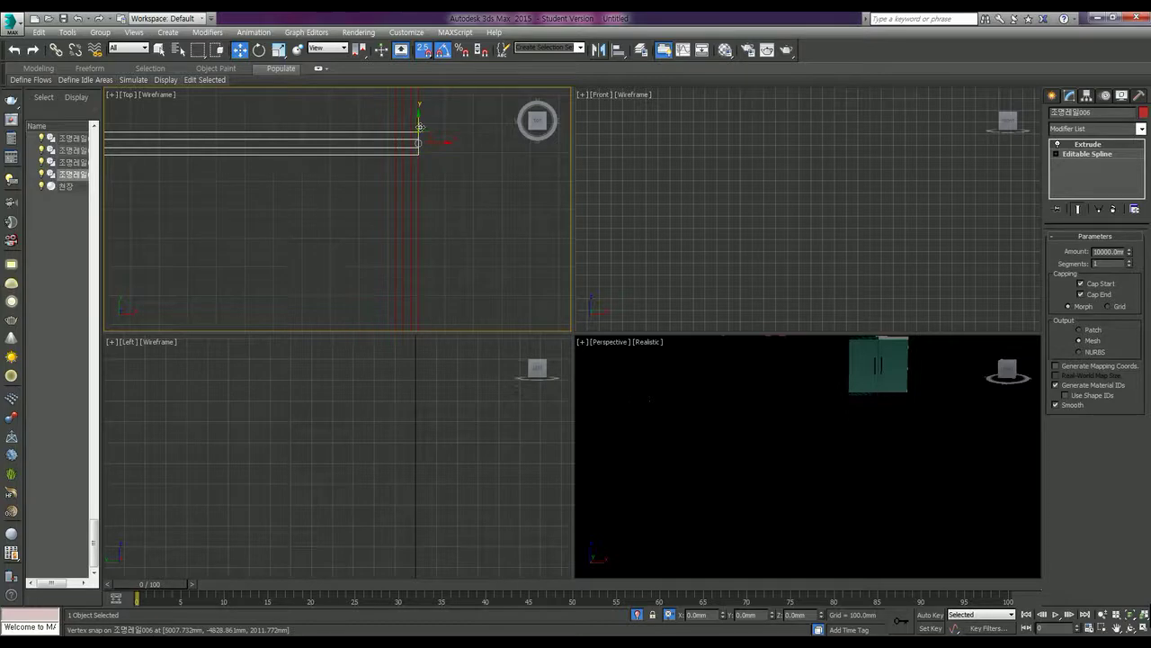
Undo the three rail copies, recentre the view on the frame, and begin a new clone.
{"action": "key", "text": "ctrl+z"}
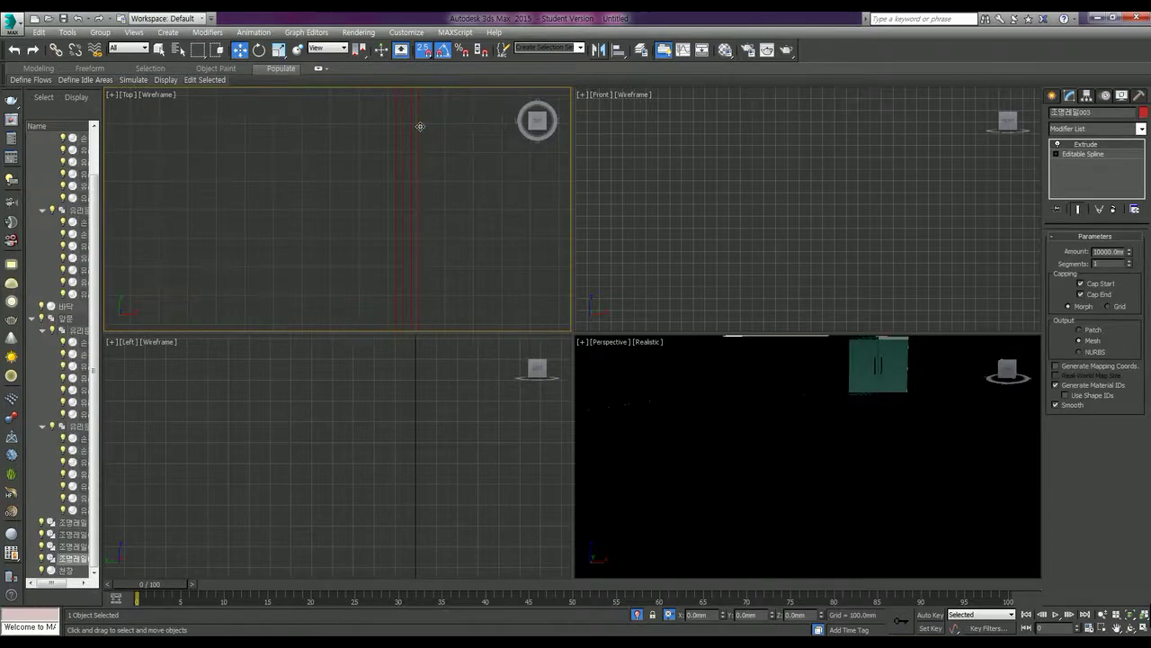
{"action": "scroll", "coordinate": [359, 186], "scroll_direction": "up", "scroll_amount": 3}
{"action": "scroll", "coordinate": [358, 187], "scroll_direction": "up", "scroll_amount": 2}
{"action": "scroll", "coordinate": [328, 173], "scroll_direction": "down", "scroll_amount": 2}
{"action": "middle_click_drag", "start_coordinate": [329, 174], "coordinate": [427, 213]}
{"action": "key", "text": "ctrl+v"}
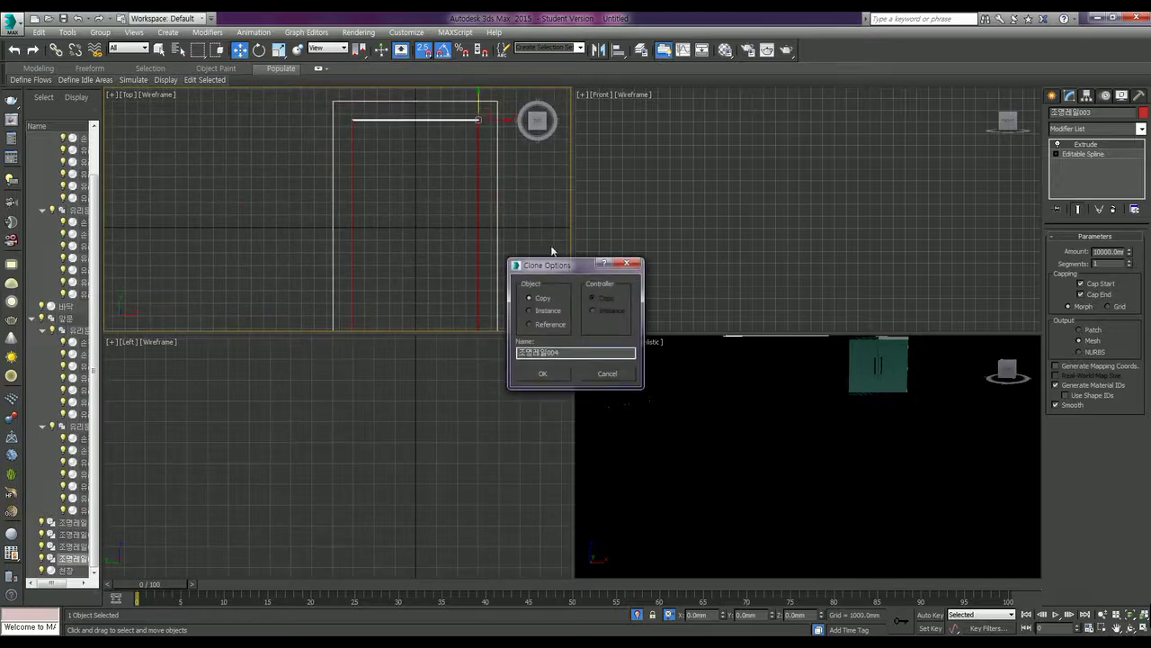
Create one instanced rail copy and move it down toward the bottom of the frame.
{"action": "left_click", "coordinate": [557, 313]}
{"action": "left_click", "coordinate": [553, 369]}
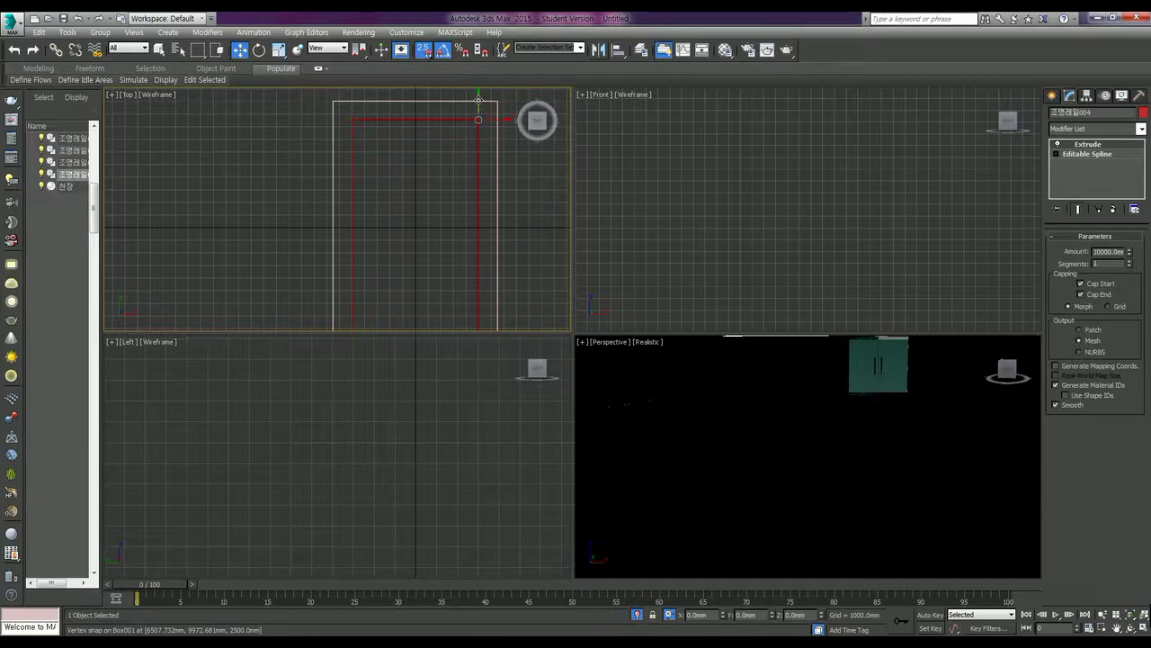
{"action": "left_click_drag", "start_coordinate": [479, 99], "coordinate": [482, 287]}
{"action": "middle_click_drag", "start_coordinate": [482, 287], "coordinate": [488, 162]}
{"action": "scroll", "coordinate": [488, 164], "scroll_direction": "up", "scroll_amount": 3}
{"action": "scroll", "coordinate": [485, 165], "scroll_direction": "down", "scroll_amount": 2}
{"action": "scroll", "coordinate": [469, 166], "scroll_direction": "up", "scroll_amount": 4}
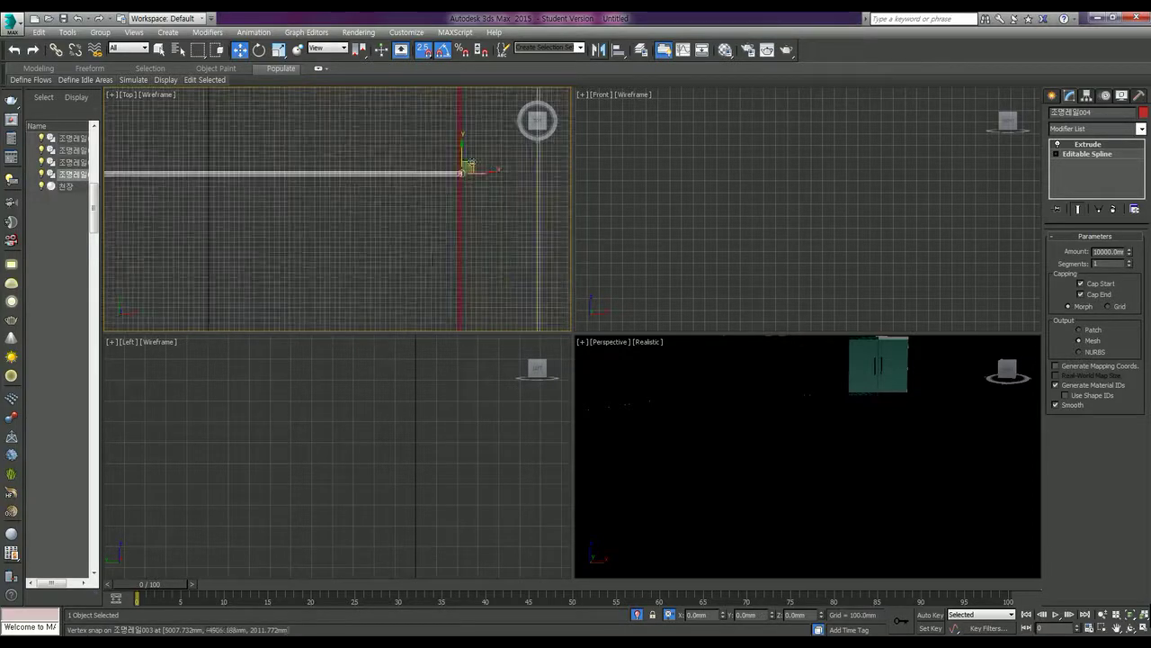
{"action": "left_click_drag", "start_coordinate": [462, 148], "coordinate": [465, 406]}
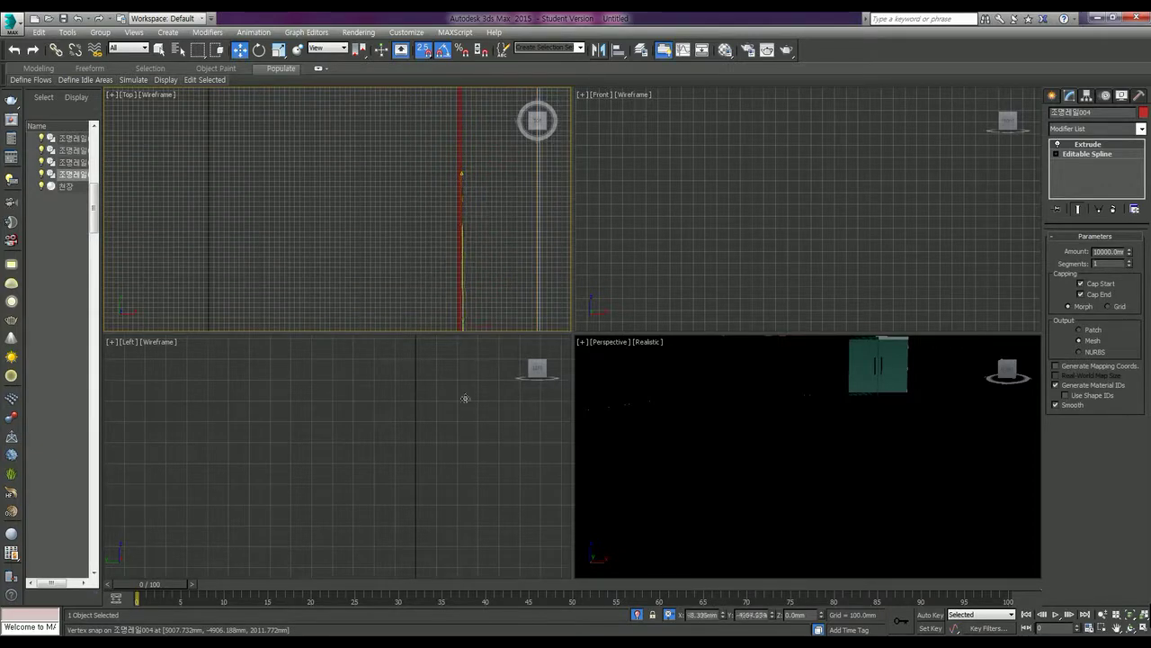
{"action": "left_click_drag", "start_coordinate": [489, 227], "coordinate": [459, 265]}
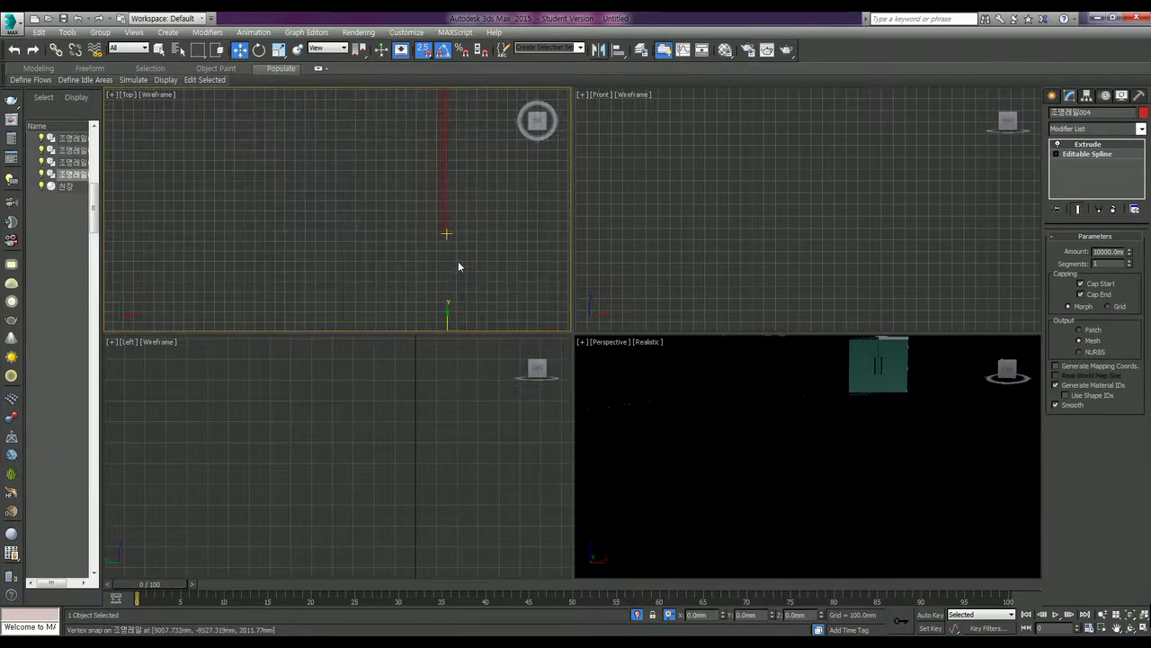
{"action": "scroll", "coordinate": [460, 264], "scroll_direction": "down", "scroll_amount": 3}
{"action": "middle_click_drag", "start_coordinate": [474, 131], "coordinate": [470, 222]}
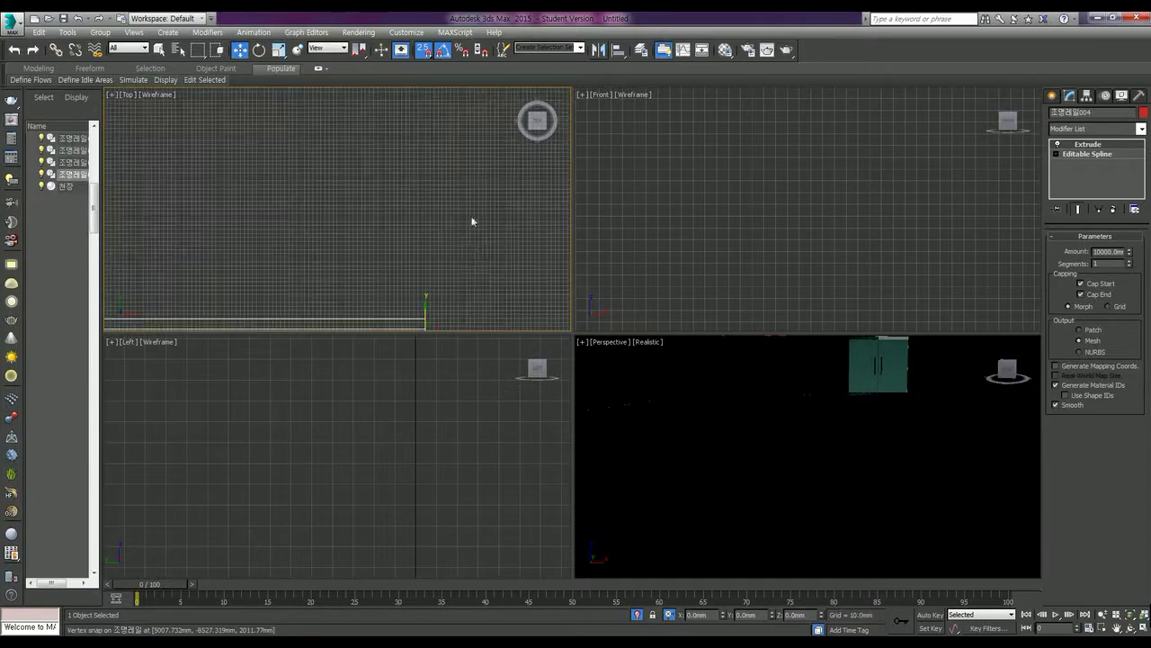
{"action": "left_click_drag", "start_coordinate": [424, 311], "coordinate": [454, 268]}
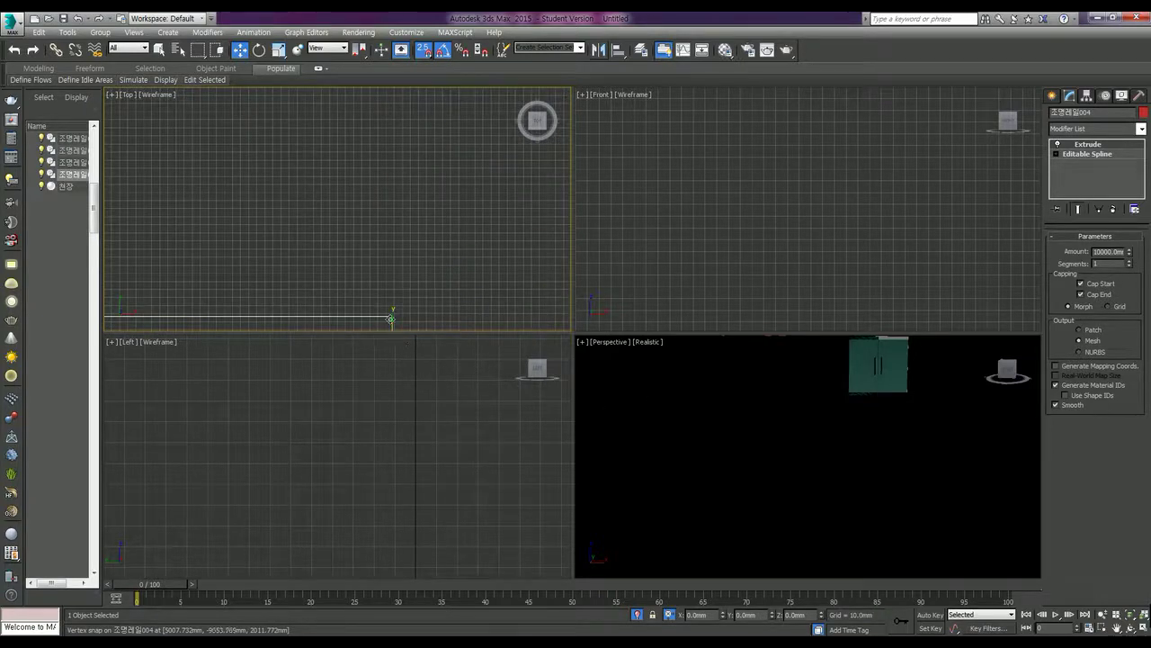
{"action": "left_click_drag", "start_coordinate": [393, 324], "coordinate": [419, 263]}
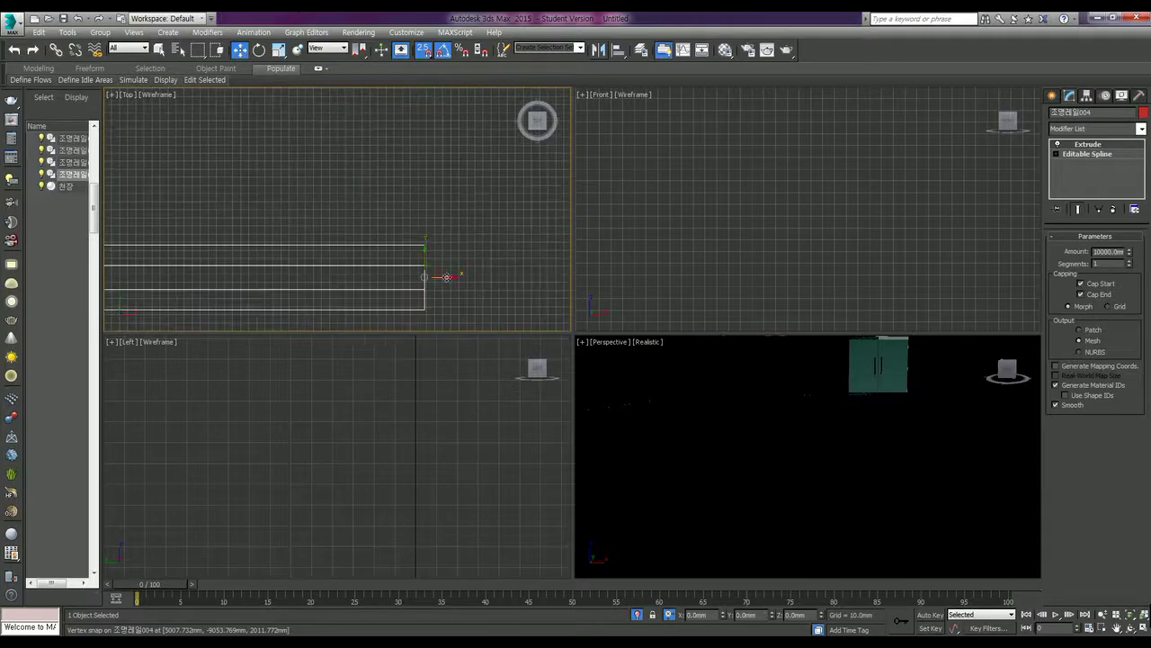
{"action": "left_click_drag", "start_coordinate": [419, 262], "coordinate": [511, 367]}
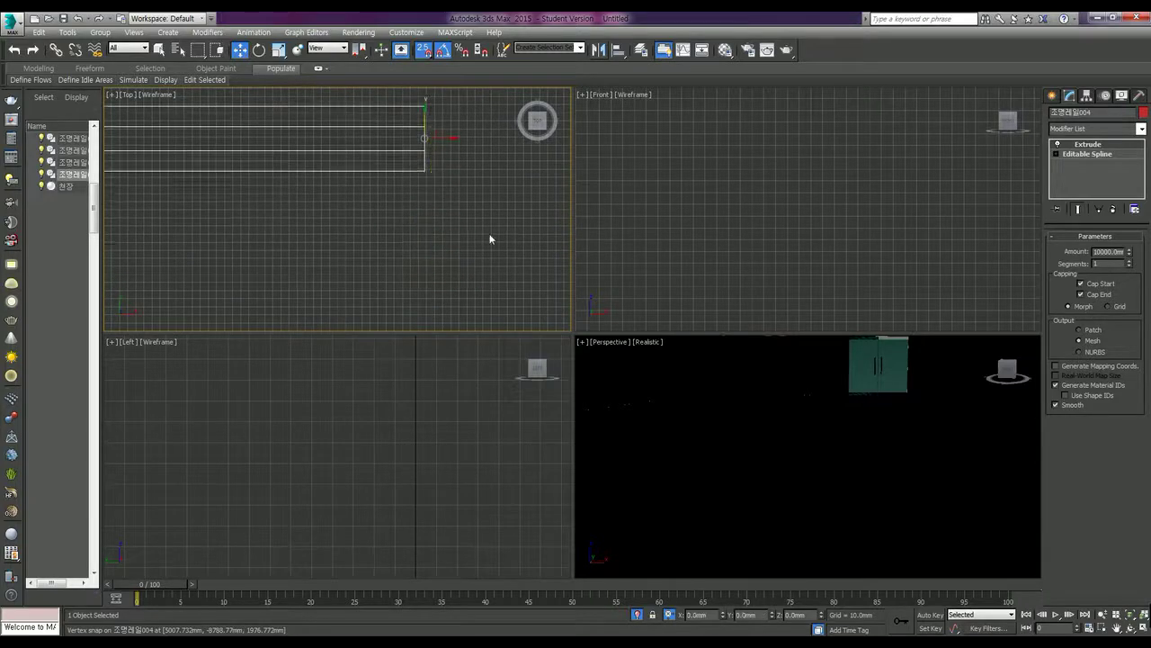
In the maximized Top view, snap the rail copy's corner to the red frame's corner and pull another copy upward.
{"action": "key", "text": "alt+w"}
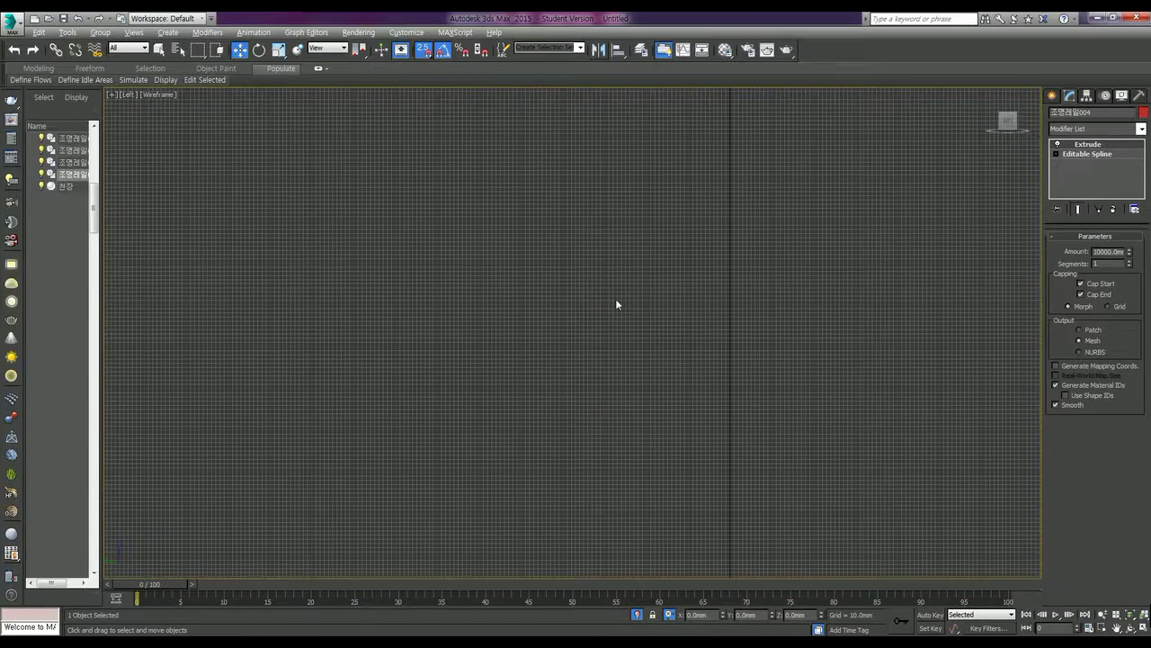
{"action": "key", "text": "alt+w"}
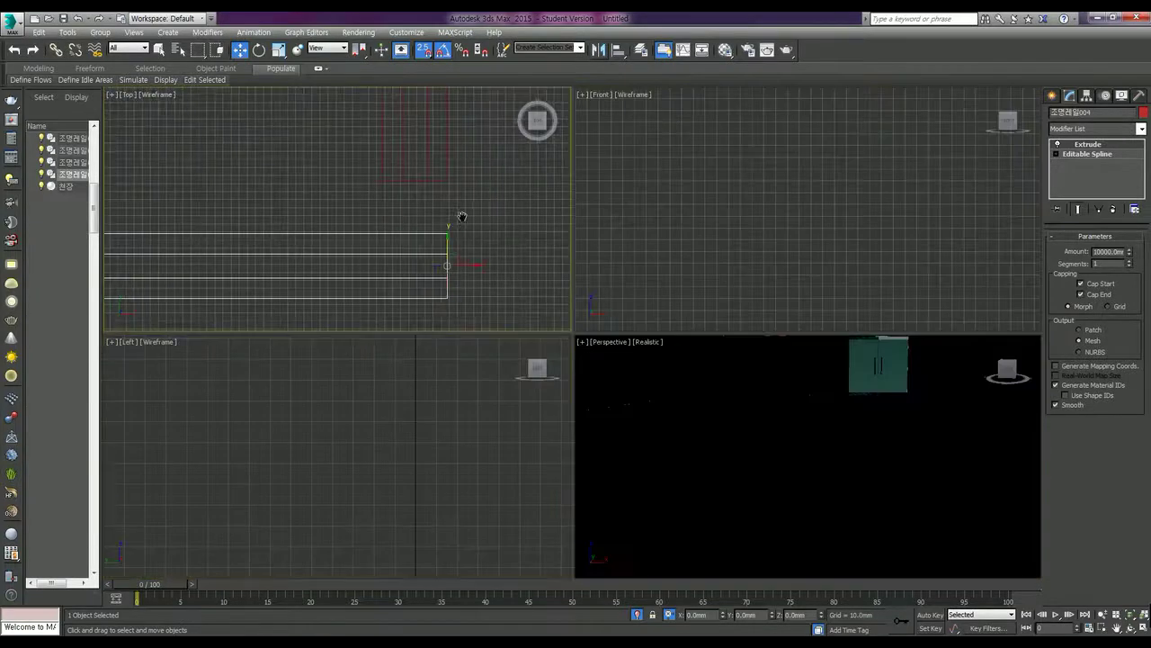
{"action": "key", "text": "alt+w"}
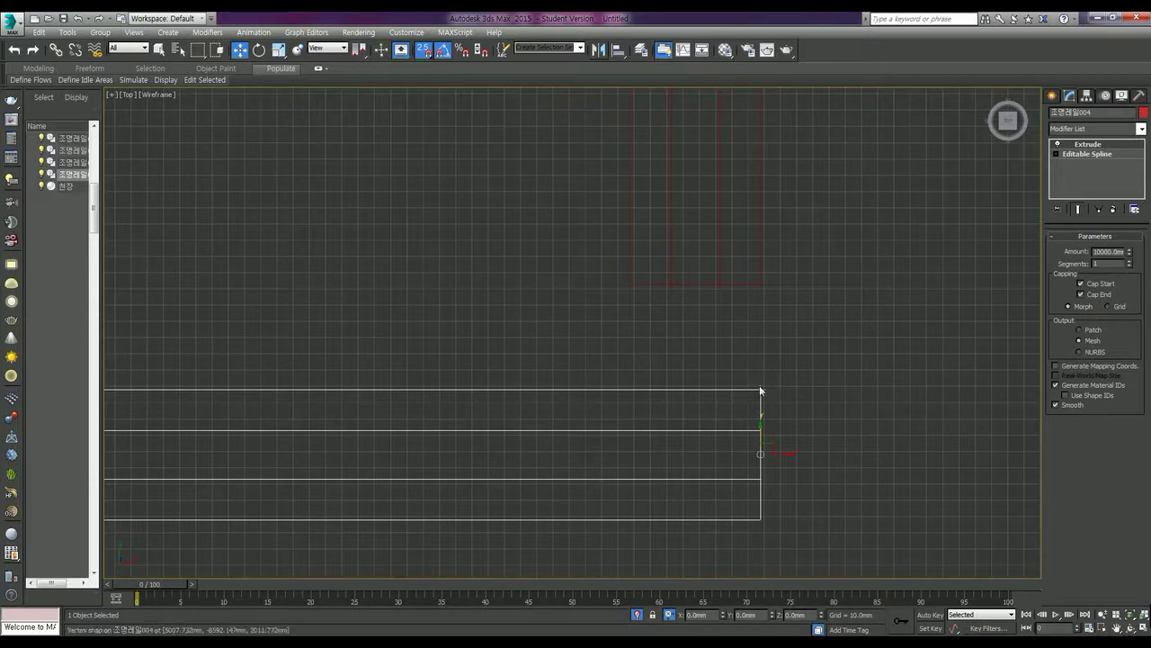
{"action": "mouse_move", "coordinate": [760, 390]}
{"action": "left_mouse_down"}
{"action": "mouse_move", "coordinate": [753, 275]}
{"action": "mouse_move", "coordinate": [759, 388]}
{"action": "left_mouse_up"}
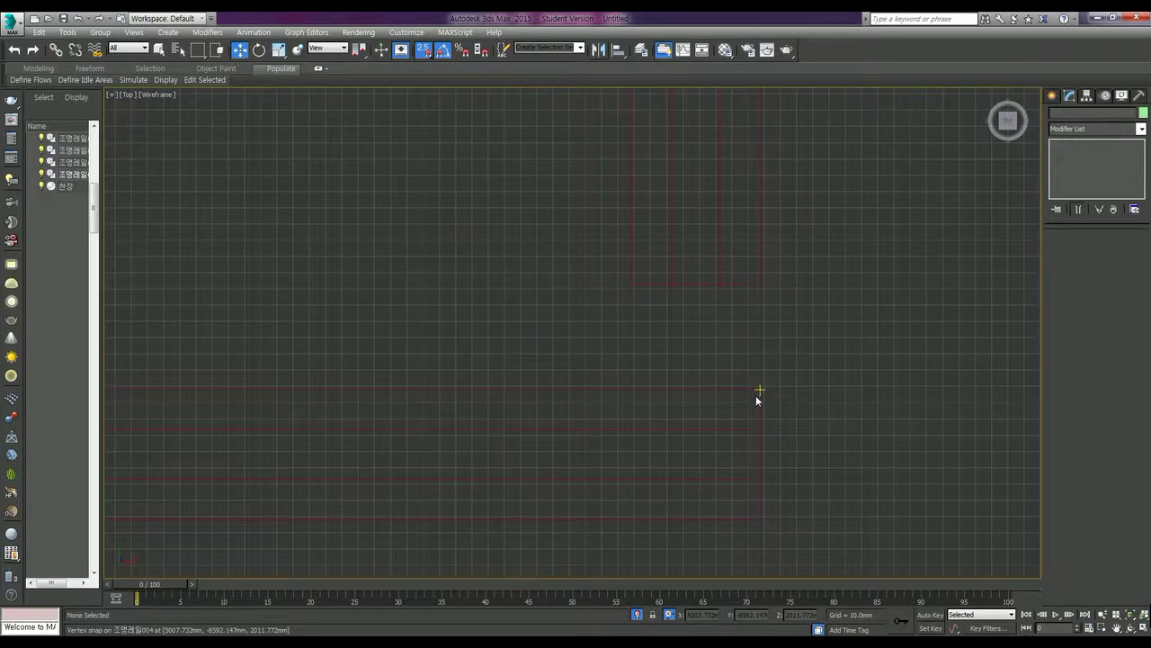
{"action": "left_click", "coordinate": [759, 391]}
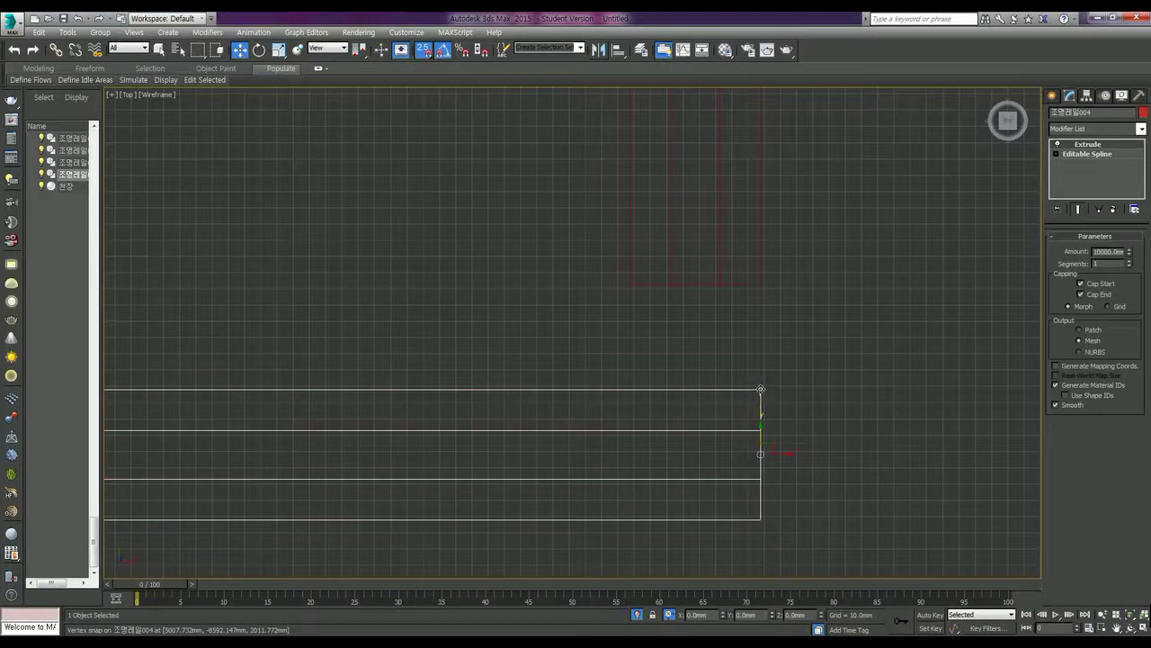
{"action": "left_click_drag", "start_coordinate": [760, 388], "coordinate": [761, 284]}
{"action": "scroll", "coordinate": [715, 370], "scroll_direction": "down", "scroll_amount": 1}
{"action": "scroll", "coordinate": [728, 363], "scroll_direction": "down", "scroll_amount": 2}
{"action": "scroll", "coordinate": [683, 351], "scroll_direction": "down", "scroll_amount": 1}
{"action": "scroll", "coordinate": [627, 340], "scroll_direction": "down", "scroll_amount": 2}
{"action": "scroll", "coordinate": [625, 340], "scroll_direction": "down", "scroll_amount": 2}
{"action": "middle_click_drag", "start_coordinate": [534, 330], "coordinate": [560, 339]}
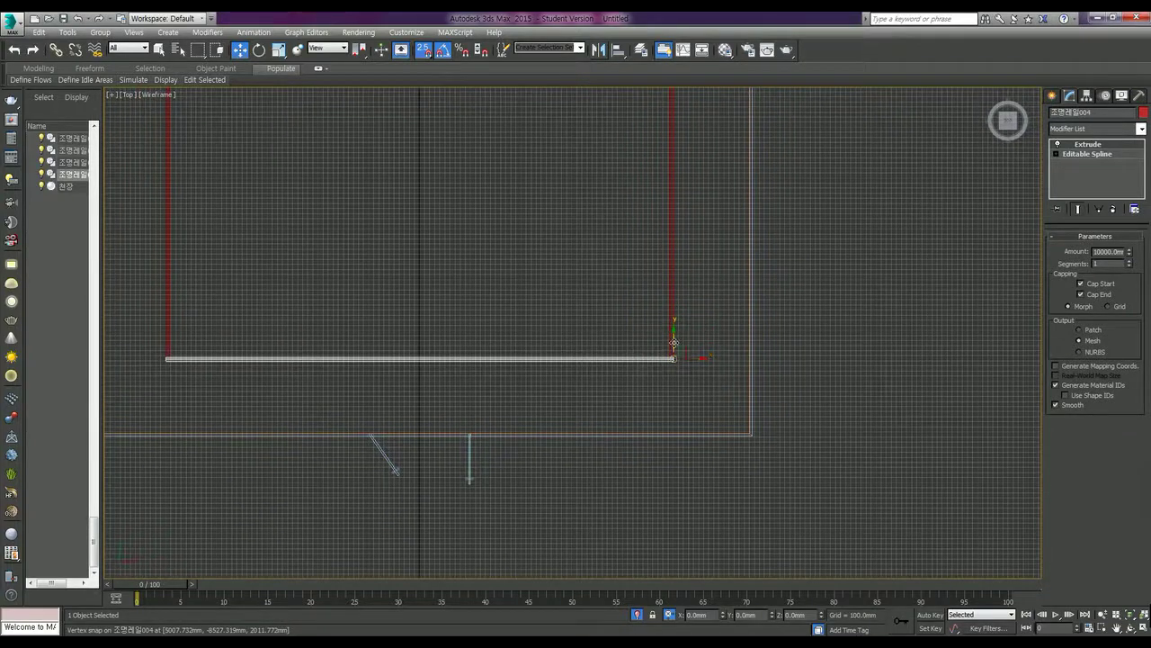
{"action": "left_click_drag", "start_coordinate": [673, 343], "coordinate": [674, 173], "text": "shift"}
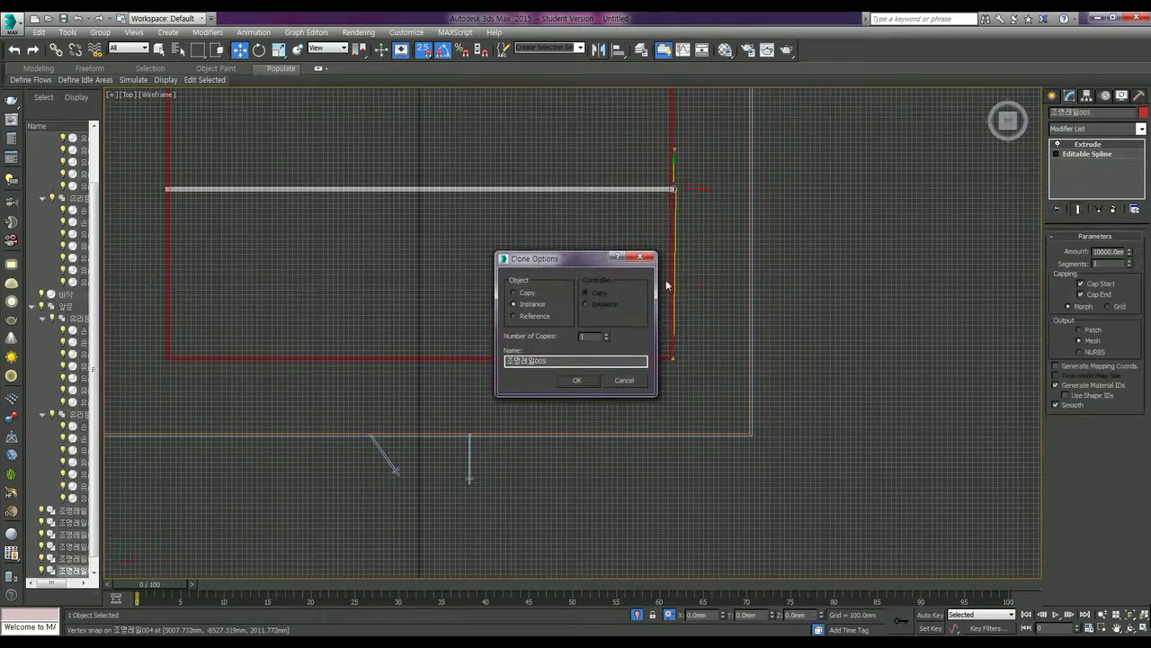
Confirm the rail copy and set its extrusion length to 9840 mm.
{"action": "left_click", "coordinate": [585, 381]}
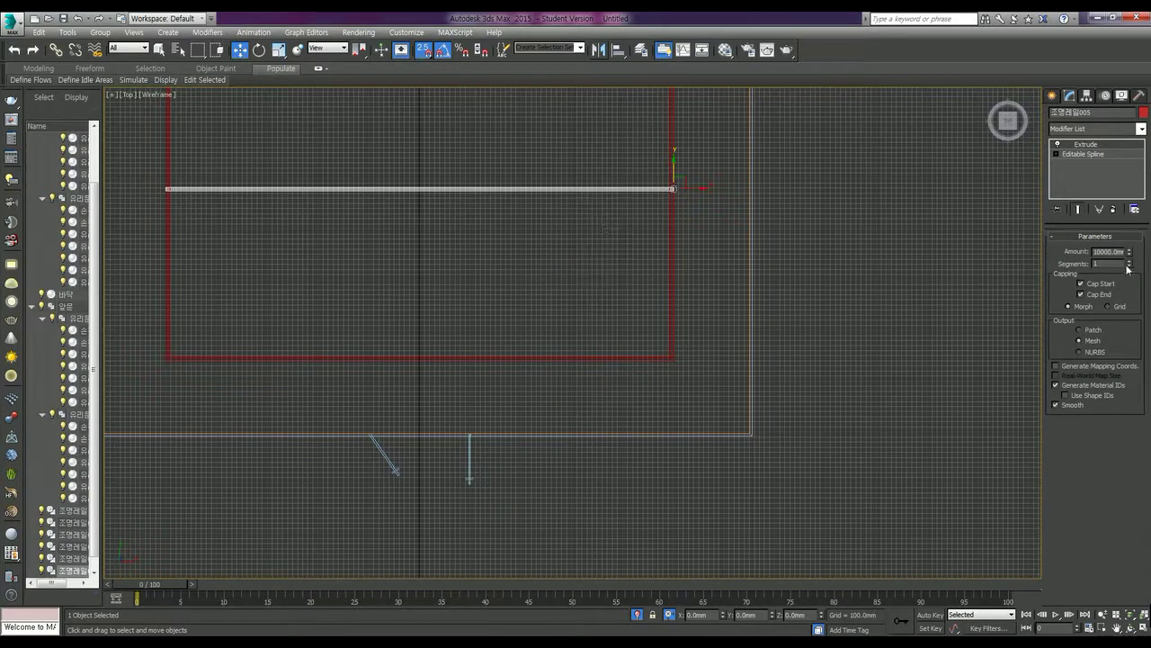
{"action": "double_click", "coordinate": [1105, 251]}
{"action": "type", "text": "1000"}
{"action": "key", "text": "Return"}
{"action": "type", "text": "5"}
{"action": "type", "text": "840"}
{"action": "key", "text": "Return"}
Zoom in on the new rail's right end and slide it into its snapped position.
{"action": "middle_click_drag", "start_coordinate": [200, 204], "coordinate": [324, 251]}
{"action": "scroll", "coordinate": [323, 251], "scroll_direction": "up", "scroll_amount": 4}
{"action": "scroll", "coordinate": [307, 249], "scroll_direction": "up", "scroll_amount": 2}
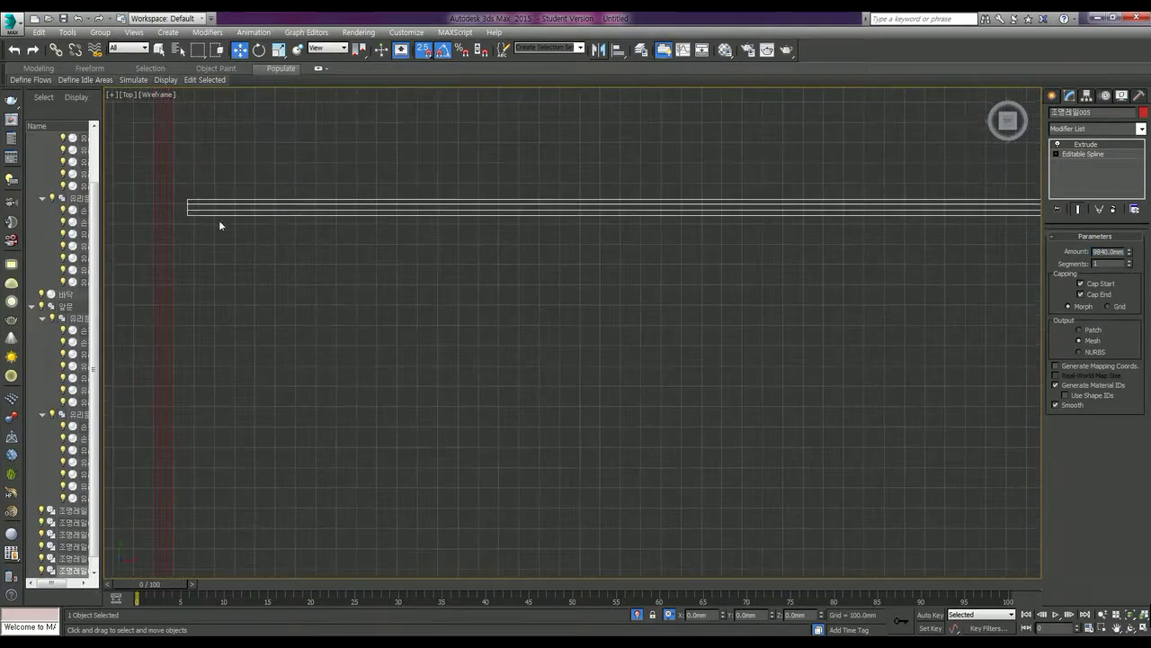
{"action": "scroll", "coordinate": [903, 362], "scroll_direction": "down", "scroll_amount": 2}
{"action": "scroll", "coordinate": [764, 388], "scroll_direction": "down", "scroll_amount": 4}
{"action": "middle_click_drag", "start_coordinate": [895, 401], "coordinate": [658, 362]}
{"action": "scroll", "coordinate": [707, 331], "scroll_direction": "up", "scroll_amount": 2}
{"action": "scroll", "coordinate": [718, 354], "scroll_direction": "up", "scroll_amount": 2}
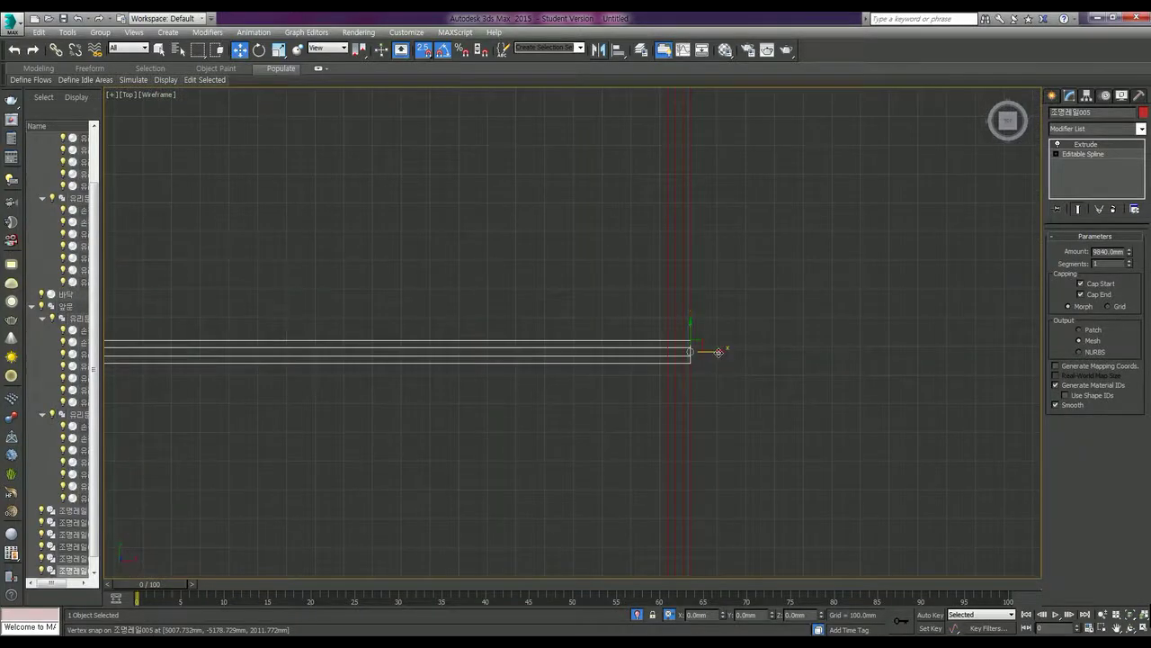
{"action": "mouse_move", "coordinate": [690, 363]}
{"action": "left_mouse_down"}
{"action": "mouse_move", "coordinate": [662, 385]}
{"action": "mouse_move", "coordinate": [684, 599]}
{"action": "mouse_move", "coordinate": [591, 411]}
{"action": "left_mouse_up"}
{"action": "middle_click_drag", "start_coordinate": [591, 411], "coordinate": [635, 214]}
{"action": "left_click_drag", "start_coordinate": [635, 214], "coordinate": [707, 450]}
{"action": "middle_click_drag", "start_coordinate": [707, 450], "coordinate": [714, 180]}
{"action": "mouse_move", "coordinate": [714, 180]}
{"action": "left_mouse_down"}
{"action": "mouse_move", "coordinate": [771, 483]}
{"action": "mouse_move", "coordinate": [807, 576]}
{"action": "mouse_move", "coordinate": [766, 330]}
{"action": "left_mouse_up"}
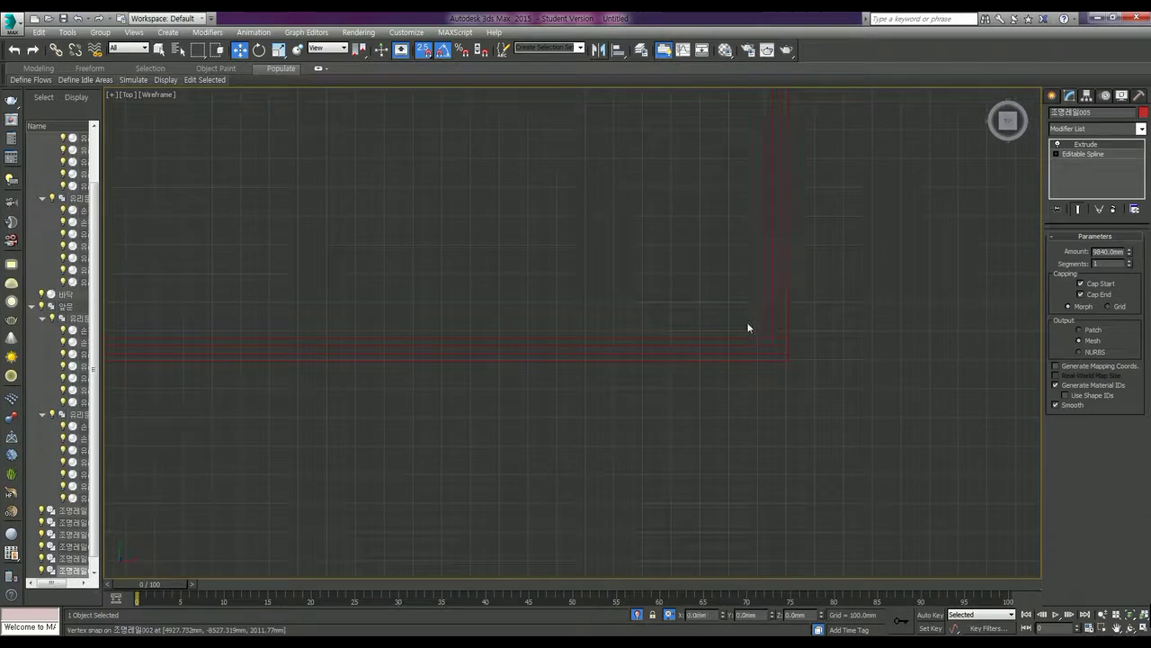
Frame the whole red rail frame in the Top view and drag a copy of the white rail upward.
{"action": "scroll", "coordinate": [822, 344], "scroll_direction": "down", "scroll_amount": 5}
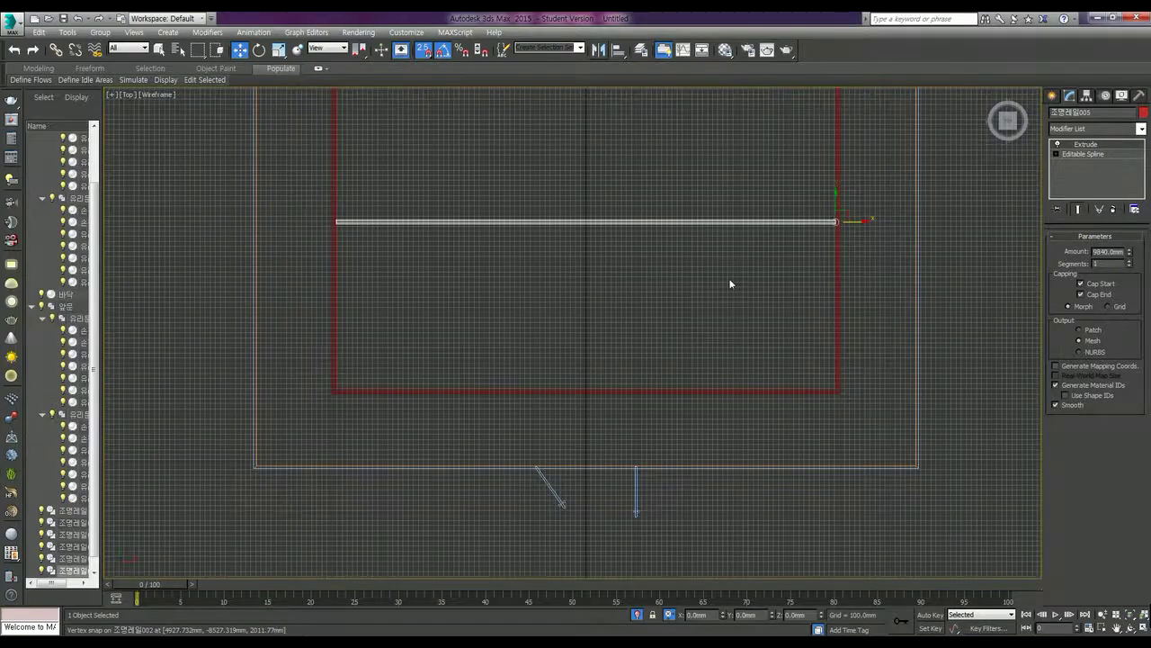
{"action": "scroll", "coordinate": [368, 342], "scroll_direction": "up", "scroll_amount": 1}
{"action": "scroll", "coordinate": [378, 328], "scroll_direction": "up", "scroll_amount": 4}
{"action": "scroll", "coordinate": [490, 280], "scroll_direction": "up", "scroll_amount": 4}
{"action": "scroll", "coordinate": [584, 192], "scroll_direction": "up", "scroll_amount": 2}
{"action": "scroll", "coordinate": [585, 193], "scroll_direction": "up", "scroll_amount": 2}
{"action": "middle_click_drag", "start_coordinate": [546, 175], "coordinate": [381, 244]}
{"action": "scroll", "coordinate": [496, 269], "scroll_direction": "down", "scroll_amount": 1}
{"action": "scroll", "coordinate": [674, 282], "scroll_direction": "down", "scroll_amount": 3}
{"action": "scroll", "coordinate": [874, 322], "scroll_direction": "down", "scroll_amount": 3}
{"action": "middle_click_drag", "start_coordinate": [883, 342], "coordinate": [620, 315]}
{"action": "scroll", "coordinate": [623, 311], "scroll_direction": "down", "scroll_amount": 3}
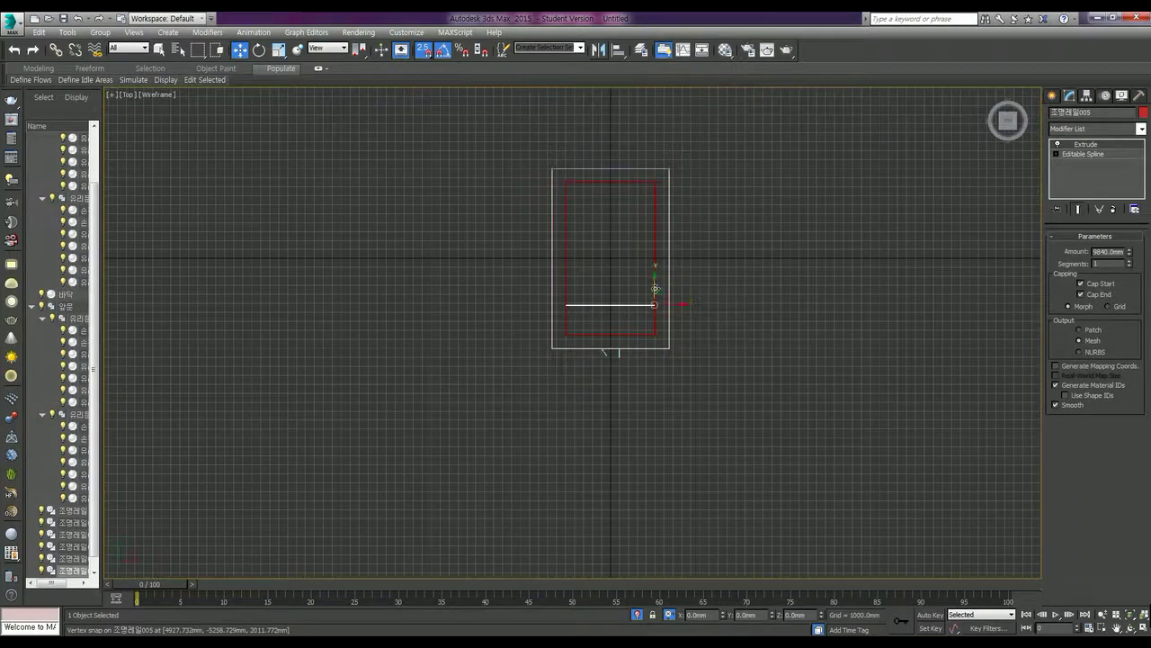
{"action": "left_click_drag", "start_coordinate": [659, 288], "coordinate": [652, 227]}
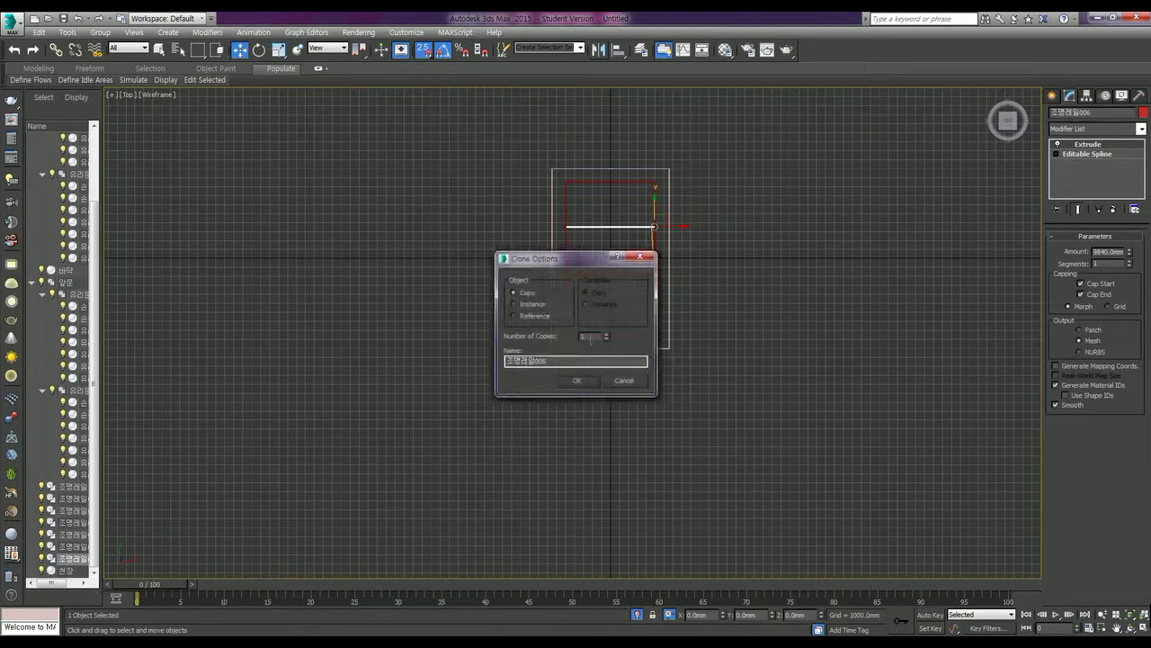
Cancel the copy and snap the white rail by its corner onto the frame's bottom edge.
{"action": "left_click", "coordinate": [625, 381]}
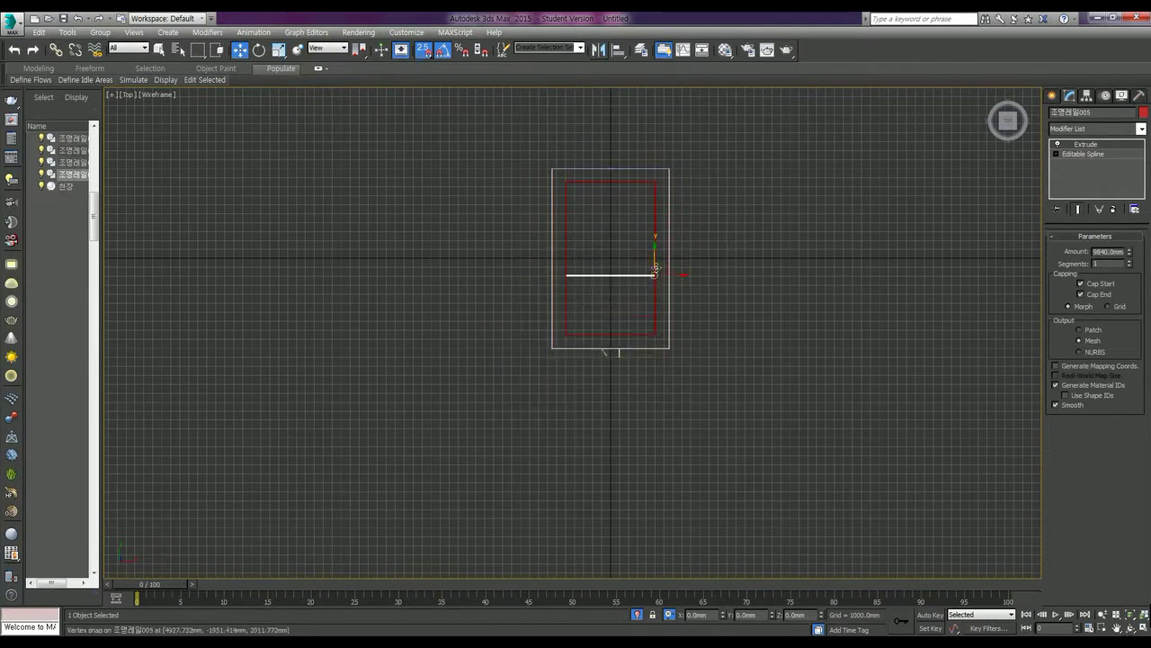
{"action": "scroll", "coordinate": [655, 261], "scroll_direction": "up", "scroll_amount": 5}
{"action": "scroll", "coordinate": [654, 261], "scroll_direction": "up", "scroll_amount": 2}
{"action": "middle_click_drag", "start_coordinate": [665, 282], "coordinate": [673, 199]}
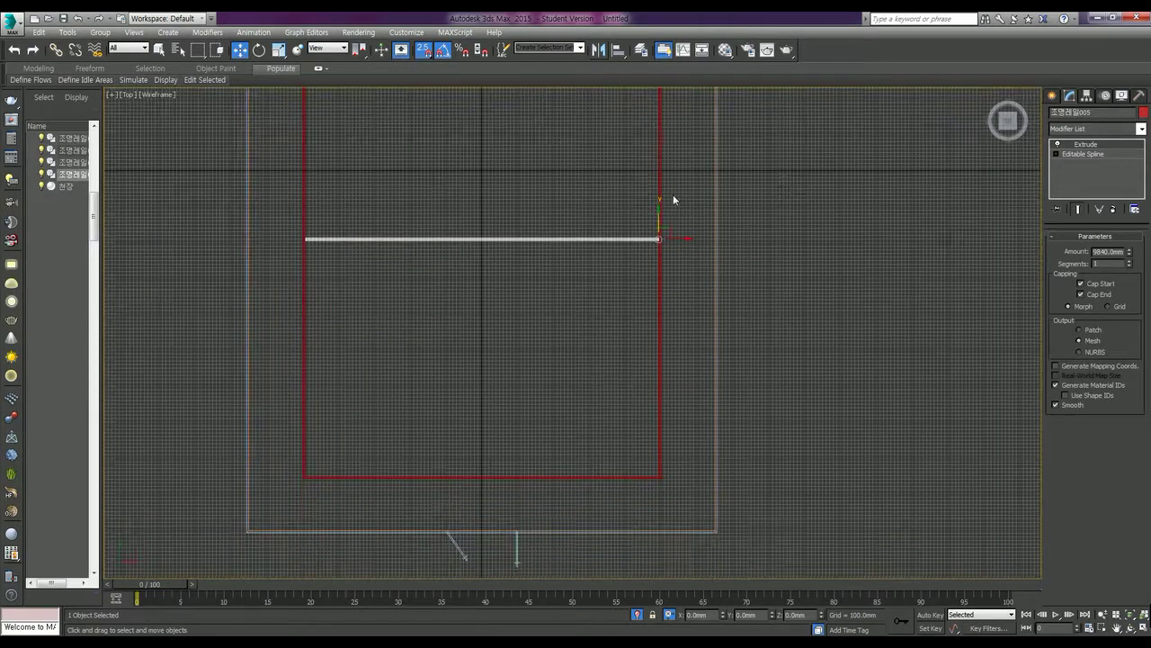
{"action": "left_click_drag", "start_coordinate": [659, 212], "coordinate": [661, 476]}
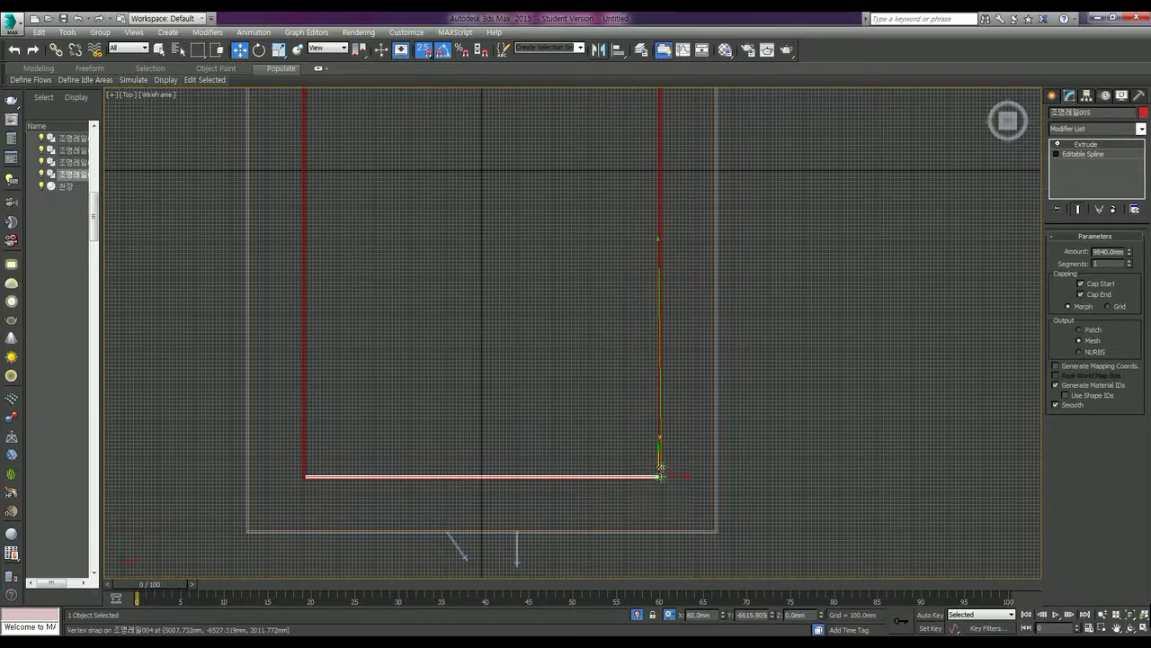
{"action": "scroll", "coordinate": [660, 476], "scroll_direction": "up", "scroll_amount": 3}
{"action": "scroll", "coordinate": [662, 468], "scroll_direction": "up", "scroll_amount": 2}
{"action": "mouse_move", "coordinate": [663, 450]}
{"action": "middle_mouse_down"}
{"action": "mouse_move", "coordinate": [667, 489]}
{"action": "mouse_move", "coordinate": [681, 303]}
{"action": "middle_mouse_up"}
{"action": "scroll", "coordinate": [666, 449], "scroll_direction": "up", "scroll_amount": 3}
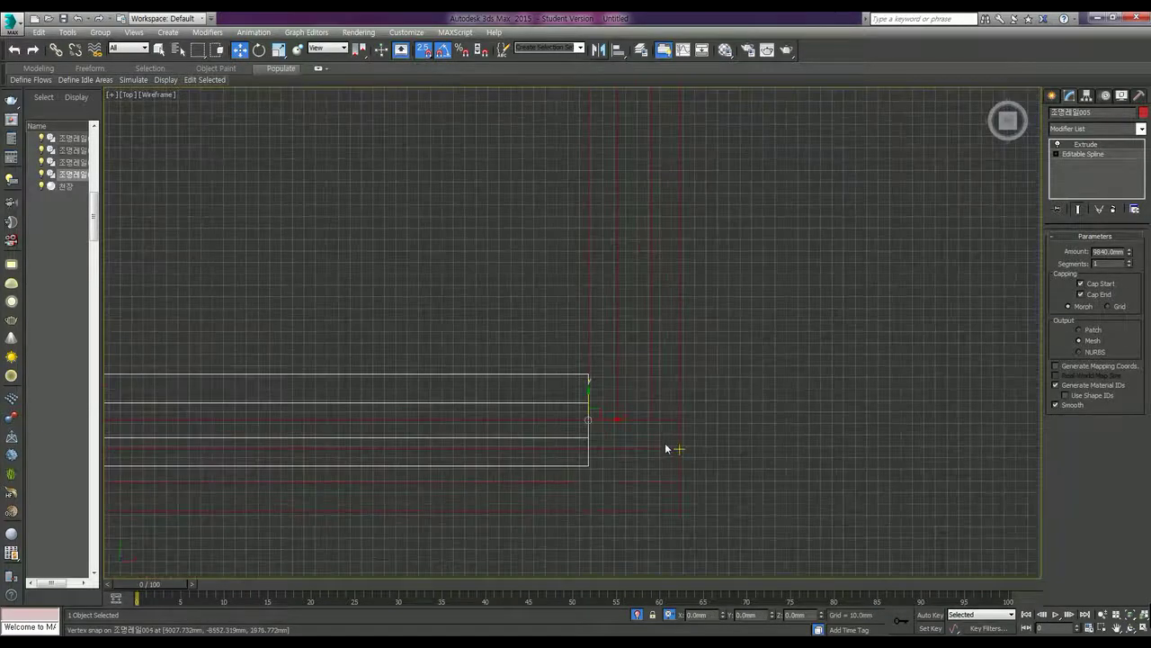
{"action": "scroll", "coordinate": [663, 441], "scroll_direction": "up", "scroll_amount": 2}
{"action": "left_click_drag", "start_coordinate": [512, 305], "coordinate": [694, 398]}
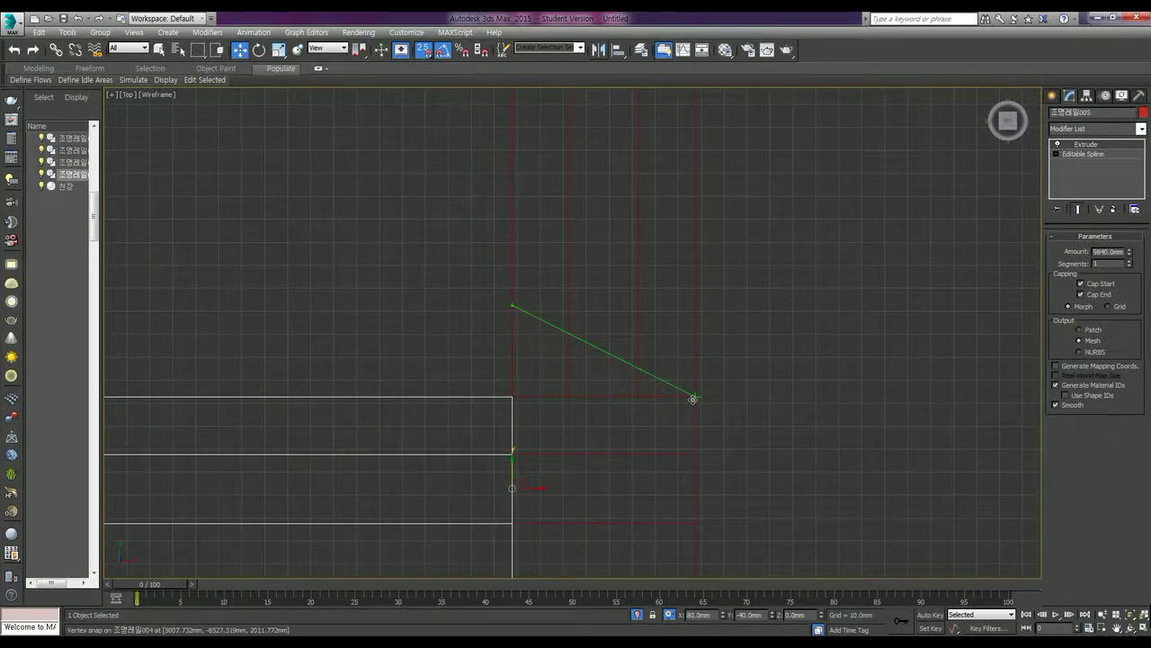
{"action": "middle_click_drag", "start_coordinate": [584, 428], "coordinate": [807, 367]}
{"action": "scroll", "coordinate": [806, 367], "scroll_direction": "down", "scroll_amount": 3}
{"action": "scroll", "coordinate": [797, 380], "scroll_direction": "down", "scroll_amount": 3}
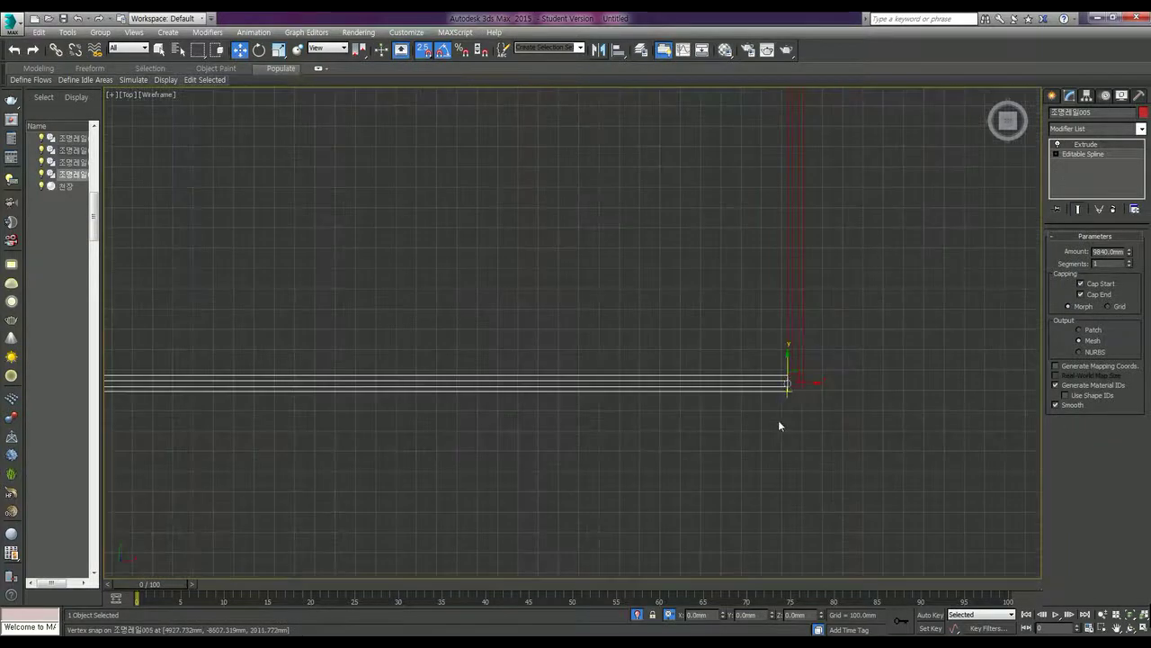
Offset the rail 5700 mm up in Y and begin duplicating it.
{"action": "double_click", "coordinate": [757, 616]}
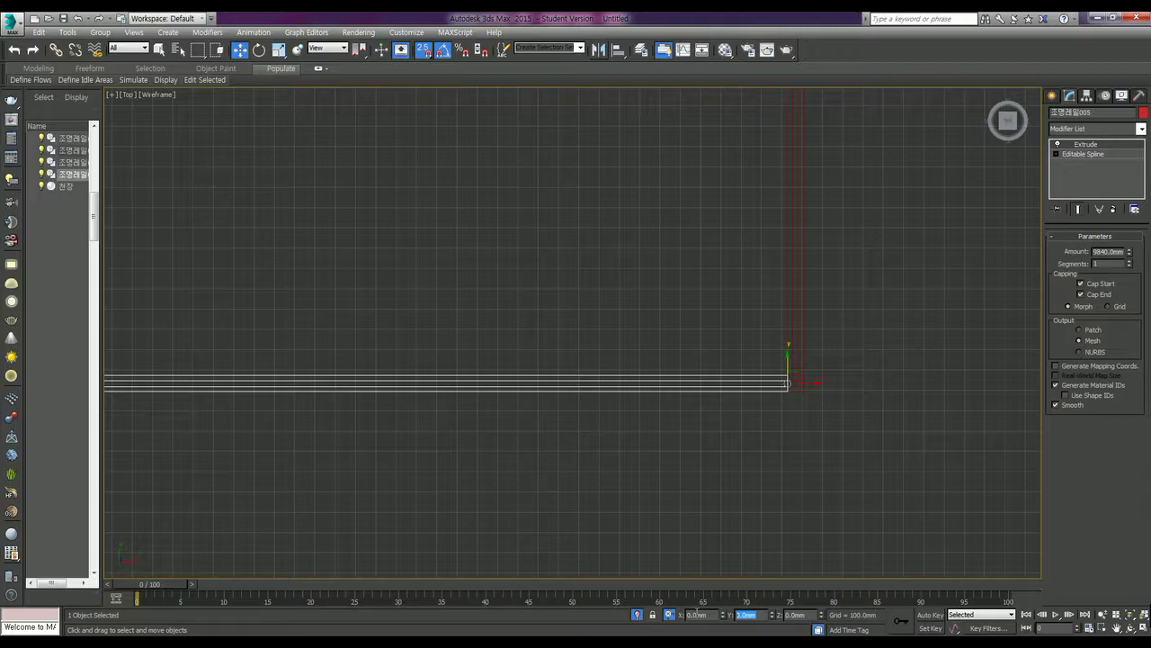
{"action": "type", "text": "5700"}
{"action": "key", "text": "Return"}
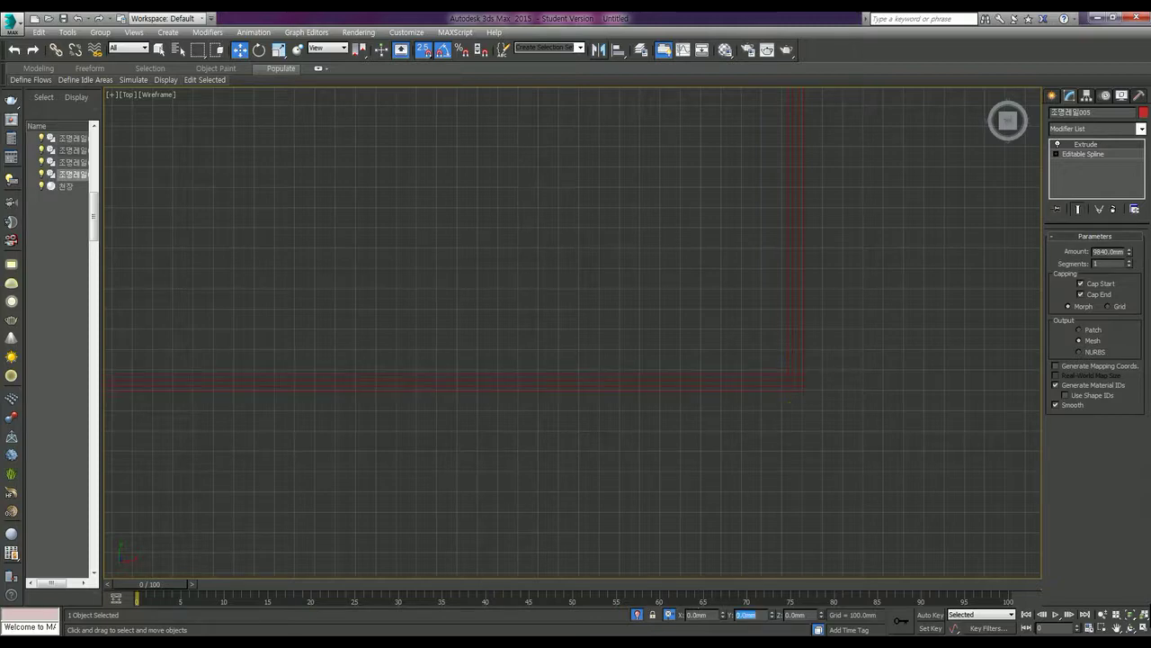
{"action": "scroll", "coordinate": [538, 190], "scroll_direction": "down", "scroll_amount": 3}
{"action": "scroll", "coordinate": [538, 193], "scroll_direction": "down", "scroll_amount": 3}
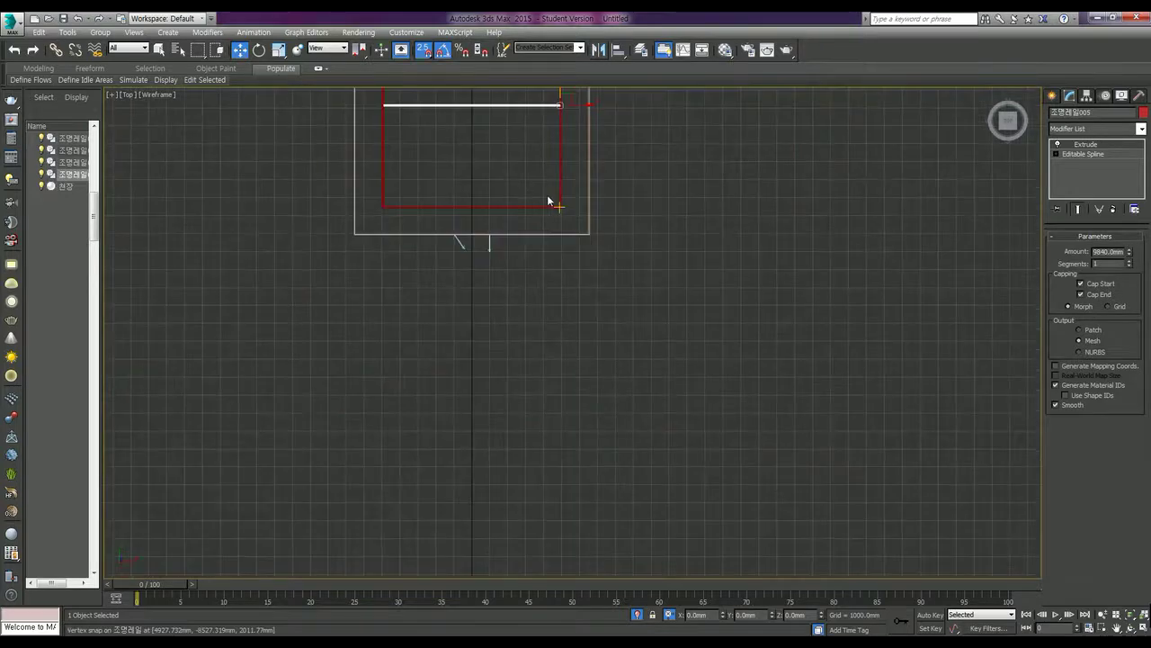
{"action": "middle_click_drag", "start_coordinate": [559, 362], "coordinate": [552, 393]}
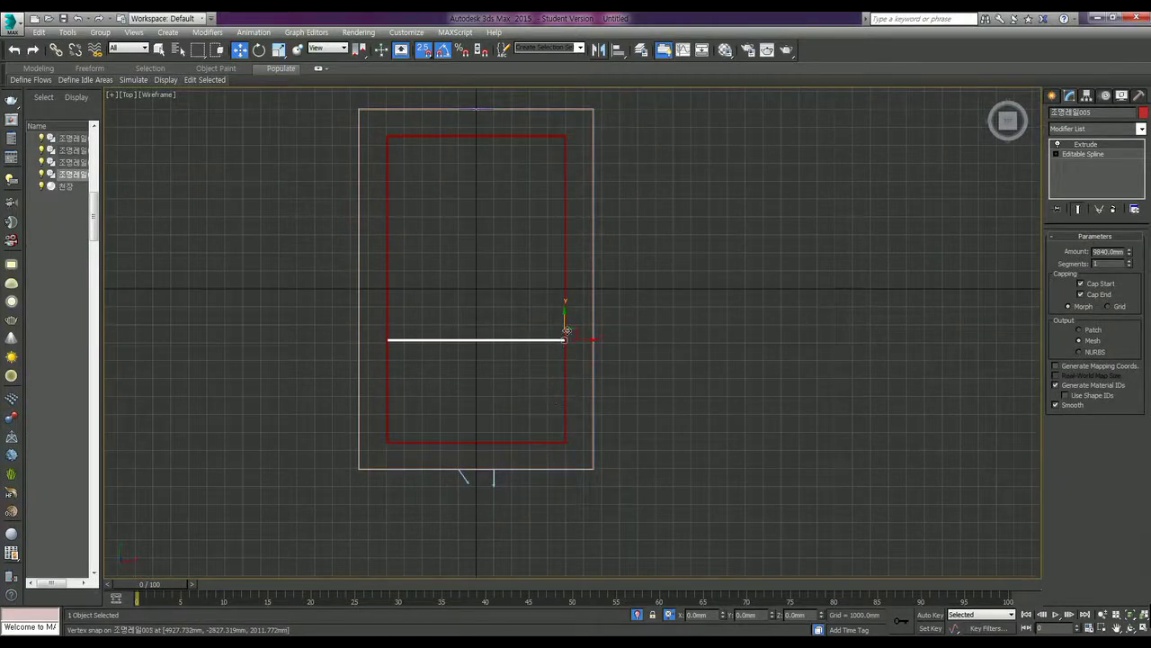
{"action": "key", "text": "ctrl+v"}
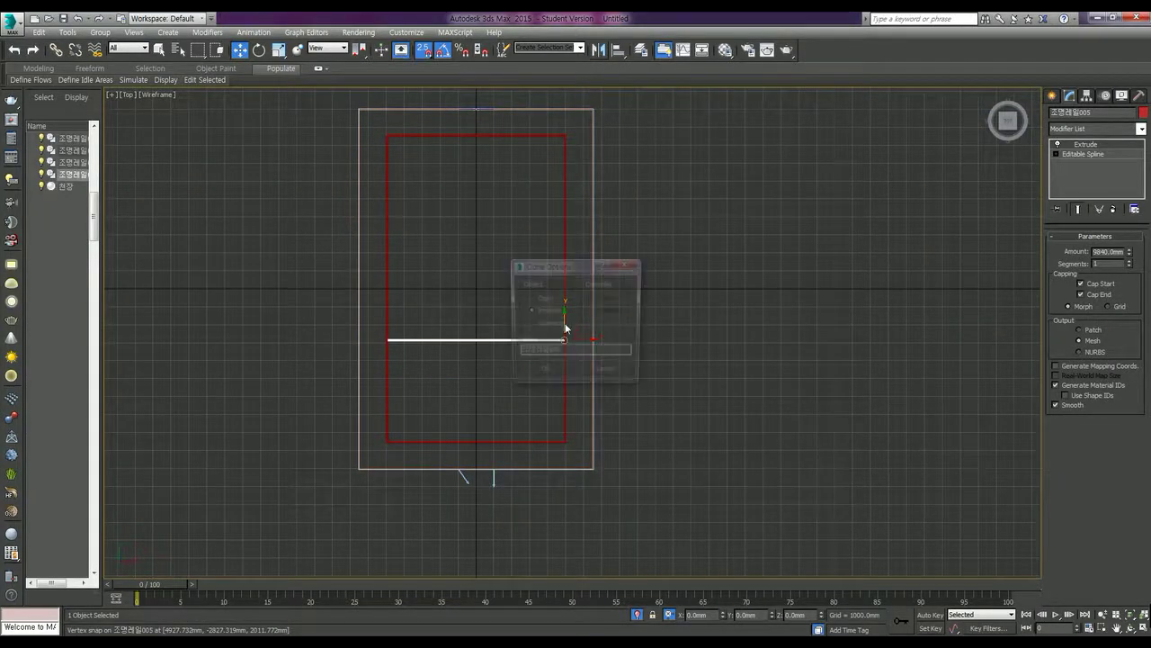
Make a copy of the rail and move it 2000 mm up in Y.
{"action": "left_click", "coordinate": [561, 373]}
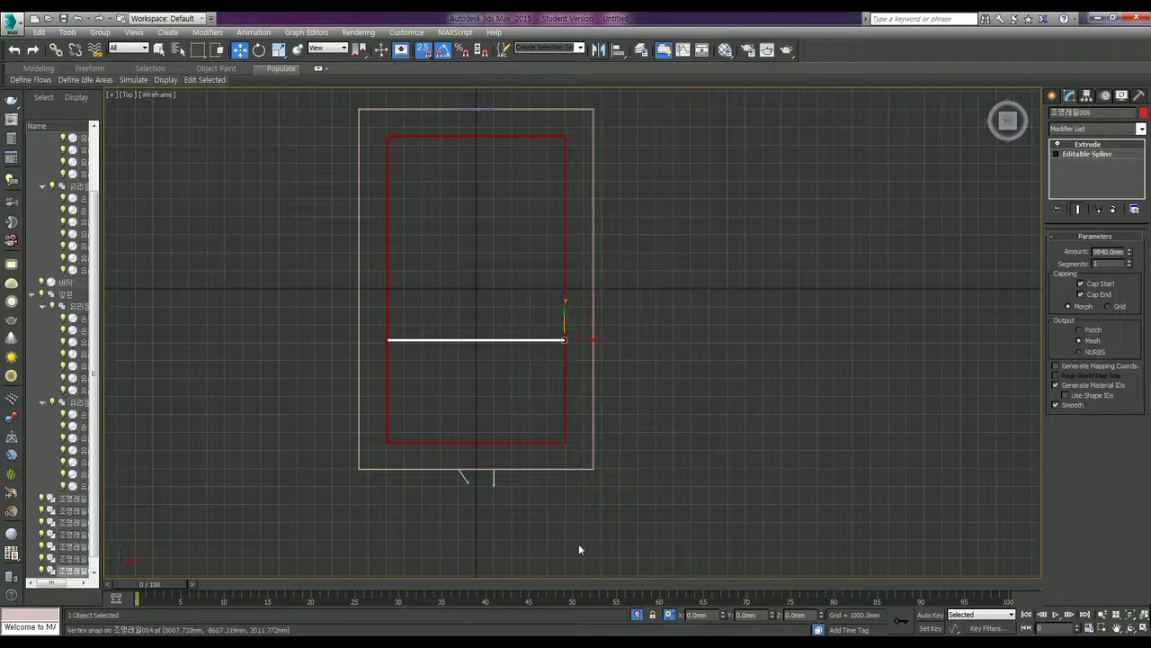
{"action": "double_click", "coordinate": [756, 615]}
{"action": "type", "text": "2000"}
{"action": "key", "text": "Return"}
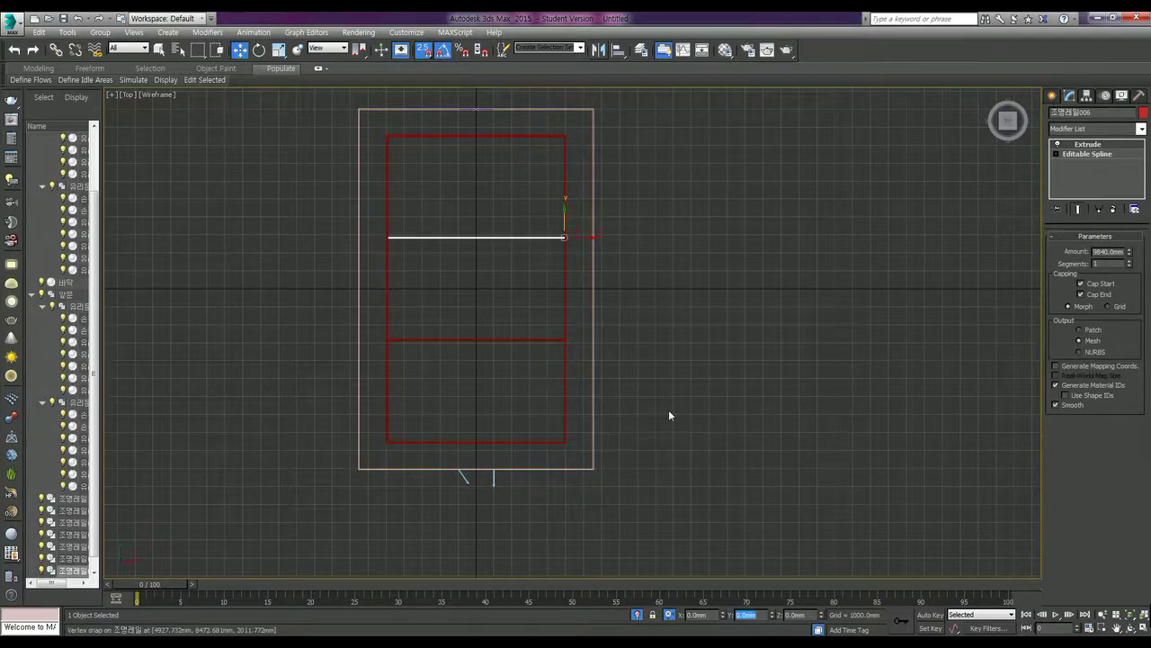
Turn off snapping and box-select all seven frame pieces.
{"action": "middle_click_drag", "start_coordinate": [698, 316], "coordinate": [794, 323]}
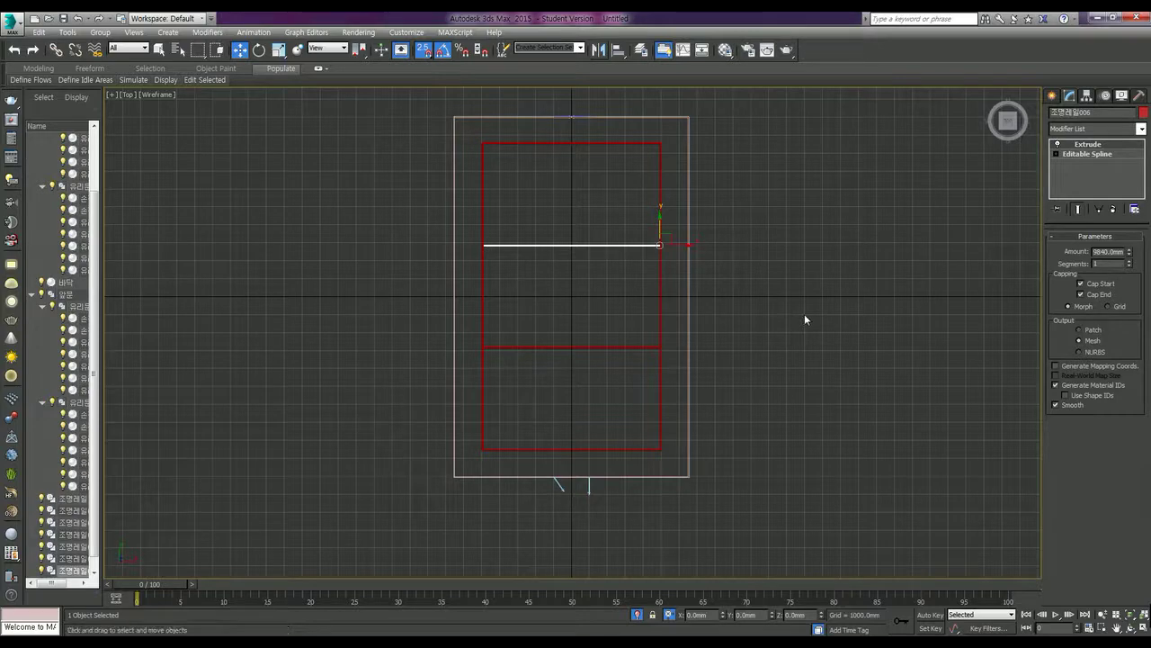
{"action": "left_click", "coordinate": [609, 280]}
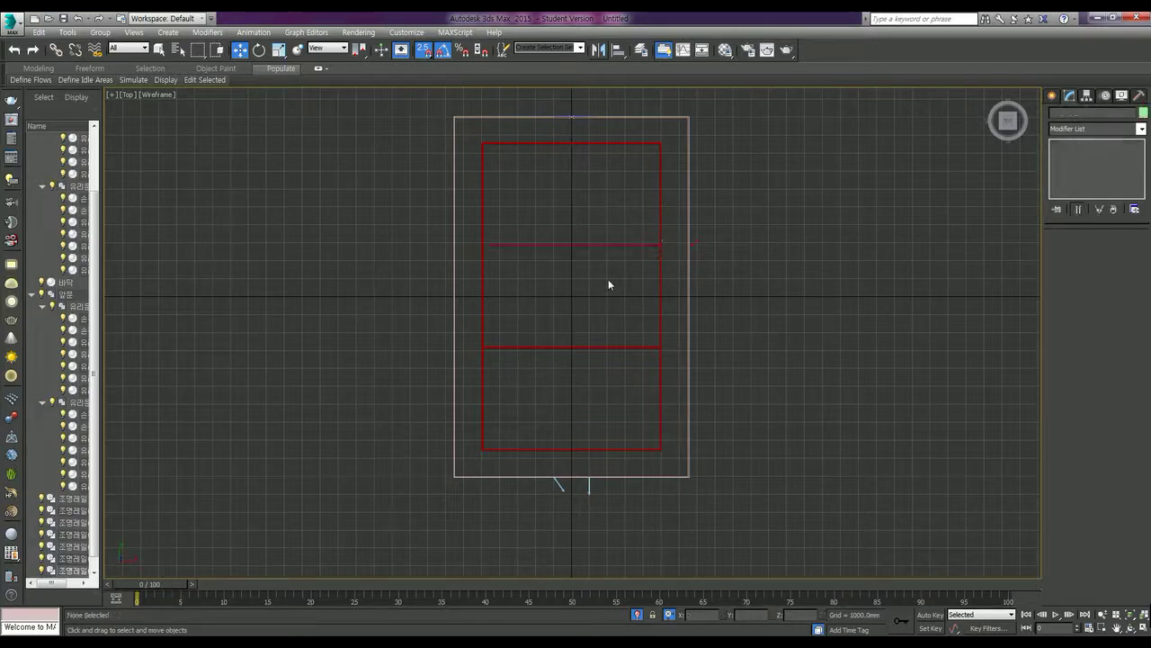
{"action": "key", "text": "s"}
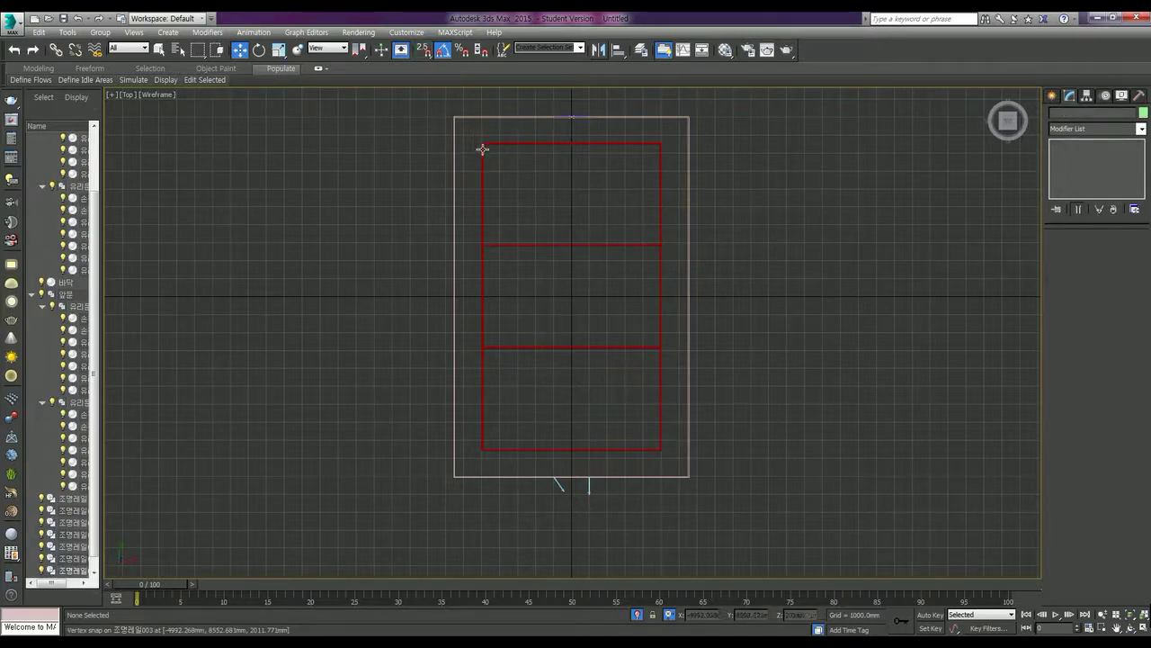
{"action": "left_click", "coordinate": [483, 147]}
{"action": "mouse_move", "coordinate": [470, 138]}
{"action": "left_mouse_down"}
{"action": "mouse_move", "coordinate": [639, 417]}
{"action": "mouse_move", "coordinate": [674, 454]}
{"action": "left_mouse_up"}
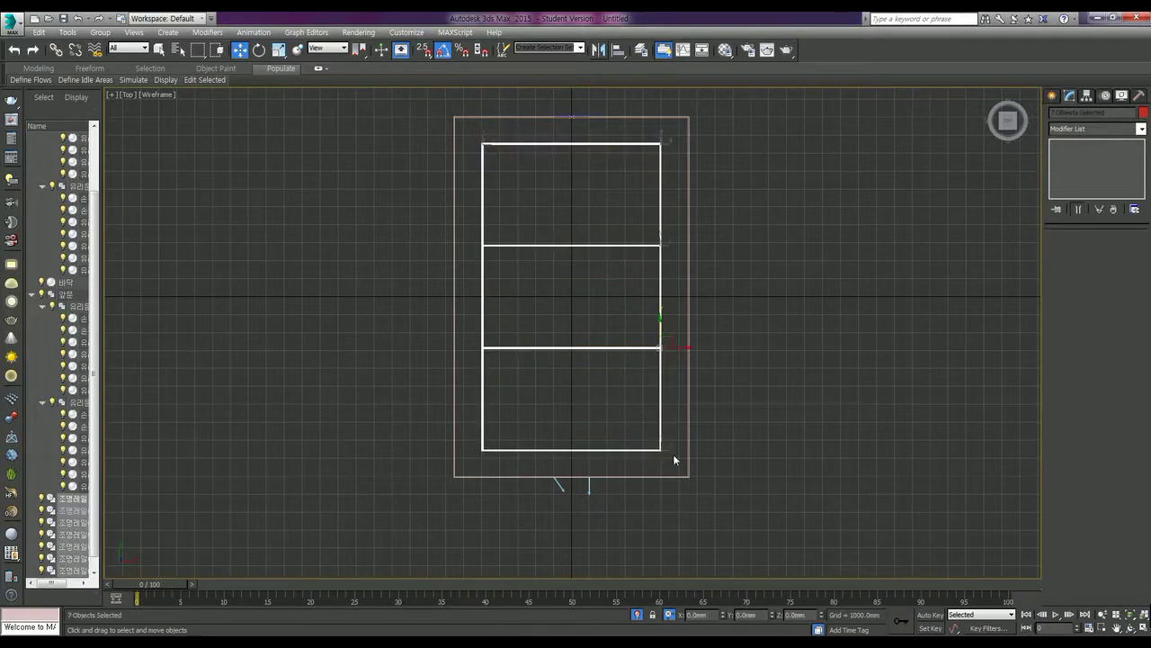
Group the seven frame pieces under the name 천정조명레일, then open the Material Editor.
{"action": "left_click", "coordinate": [100, 32]}
{"action": "left_click", "coordinate": [114, 47]}
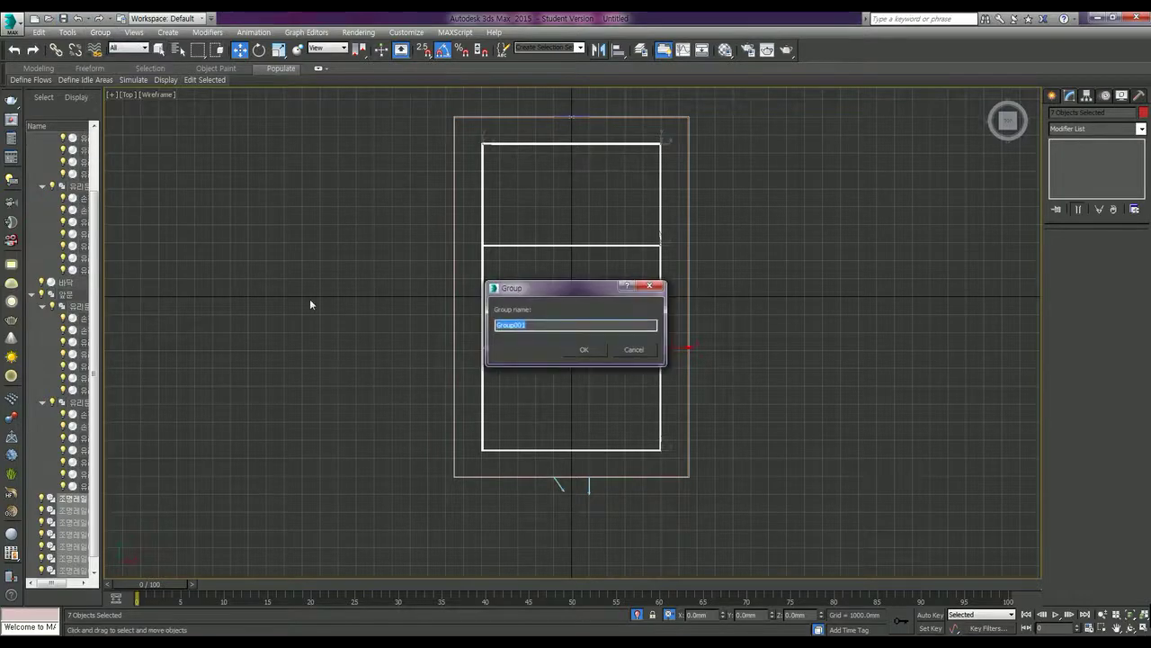
{"action": "type", "text": "창문"}
{"action": "key", "text": "ctrl+a"}
{"action": "key", "text": "BackSpace"}
{"action": "type", "text": "천정틀"}
{"action": "type", "text": "조명레일"}
{"action": "key", "text": "Return"}
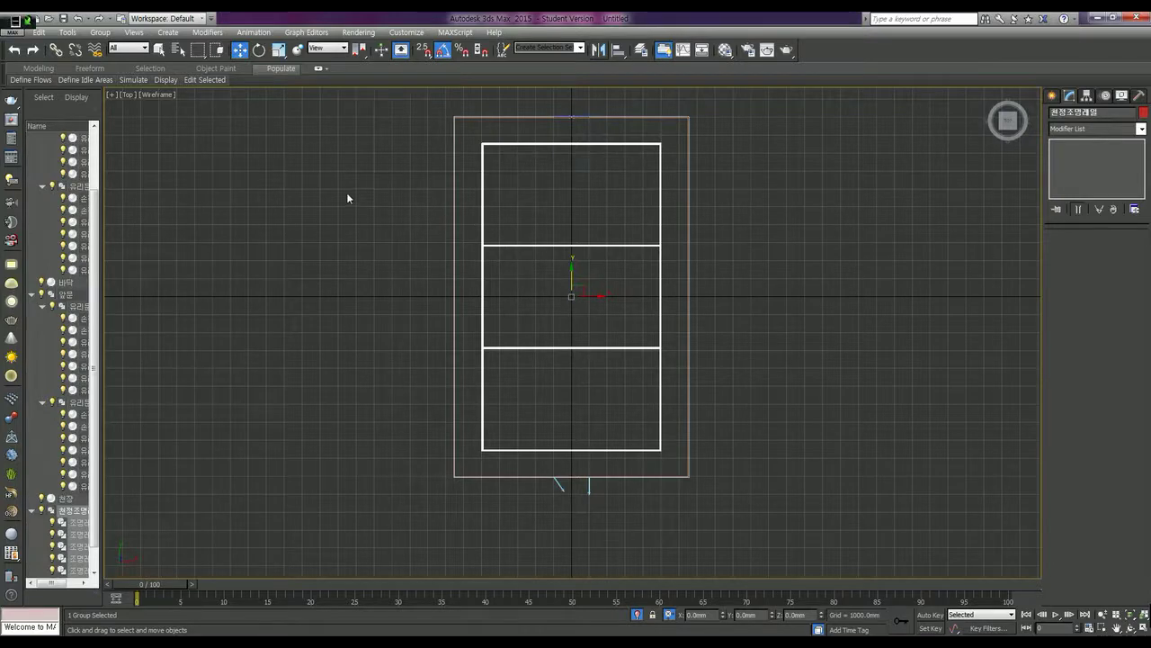
{"action": "key", "text": "m"}
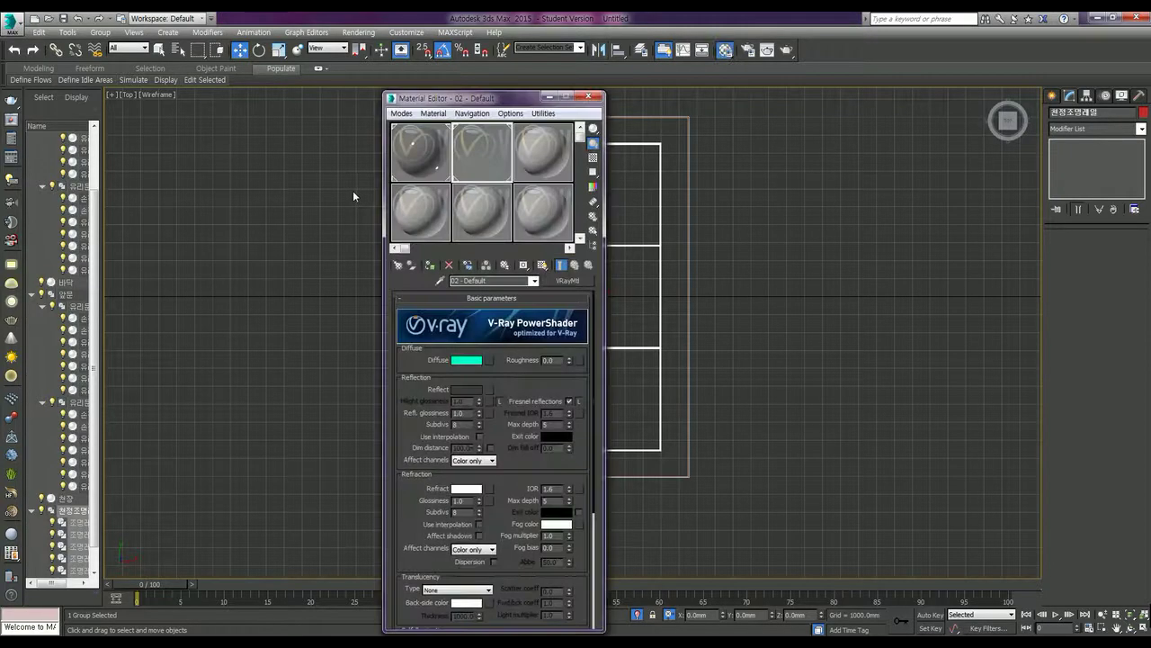
Make slot 3 a VRayMtl with pure white diffuse and reflection value 20, then close the editor.
{"action": "left_click", "coordinate": [549, 158]}
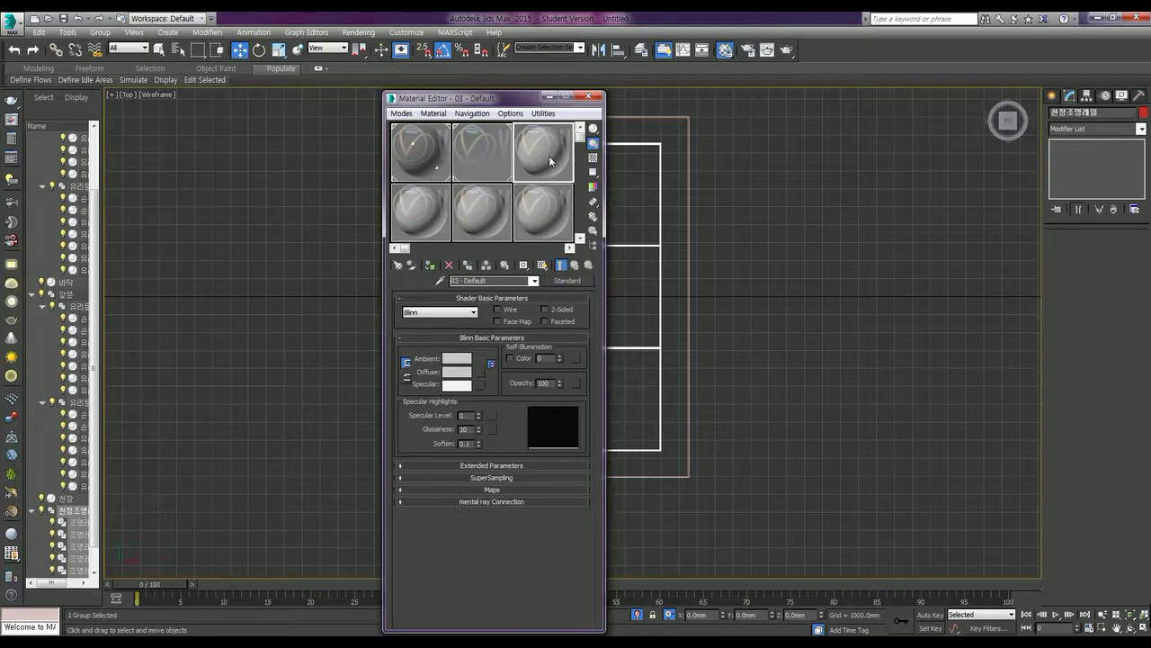
{"action": "left_click", "coordinate": [566, 280]}
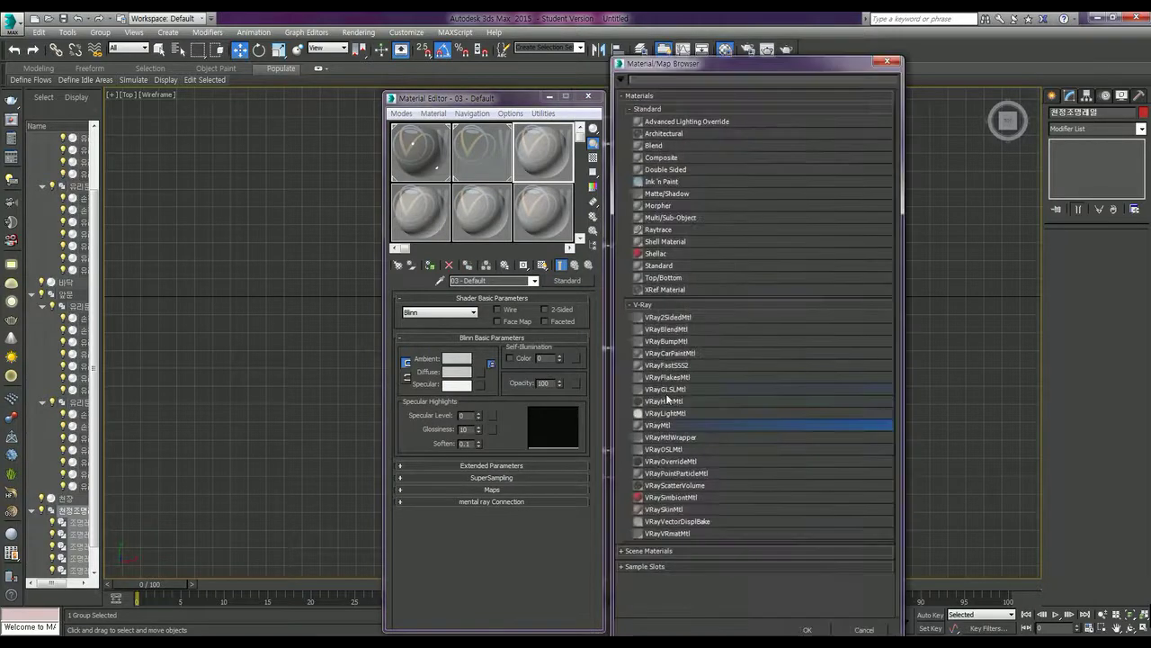
{"action": "double_click", "coordinate": [660, 426]}
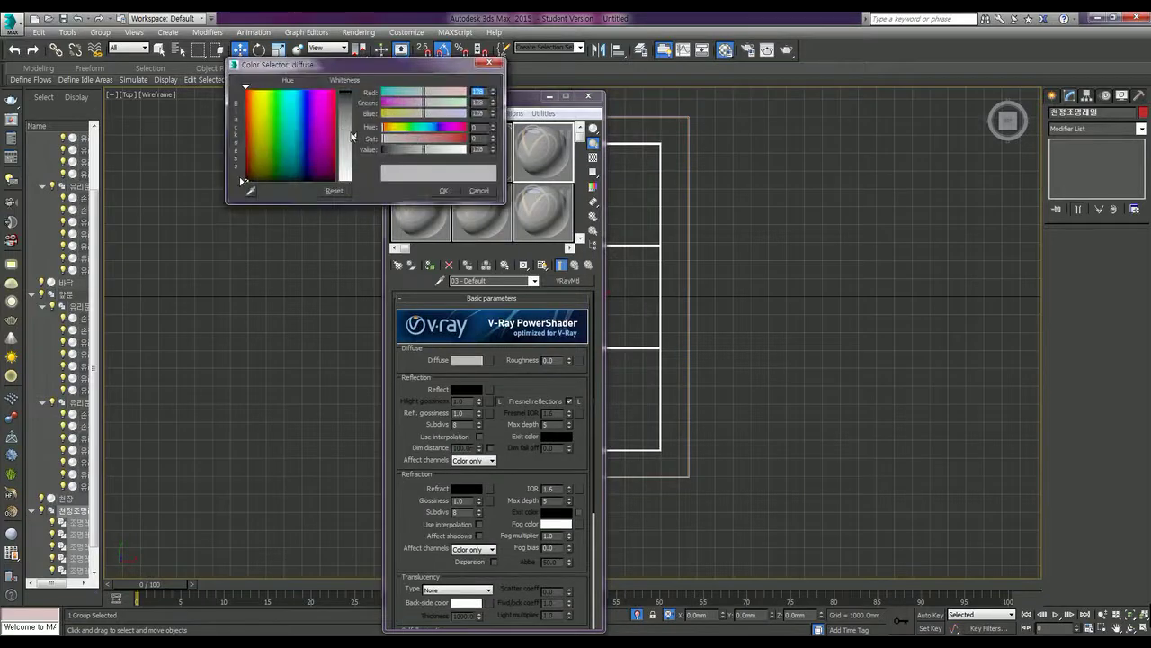
{"action": "left_click_drag", "start_coordinate": [354, 135], "coordinate": [354, 182]}
{"action": "left_click", "coordinate": [441, 190]}
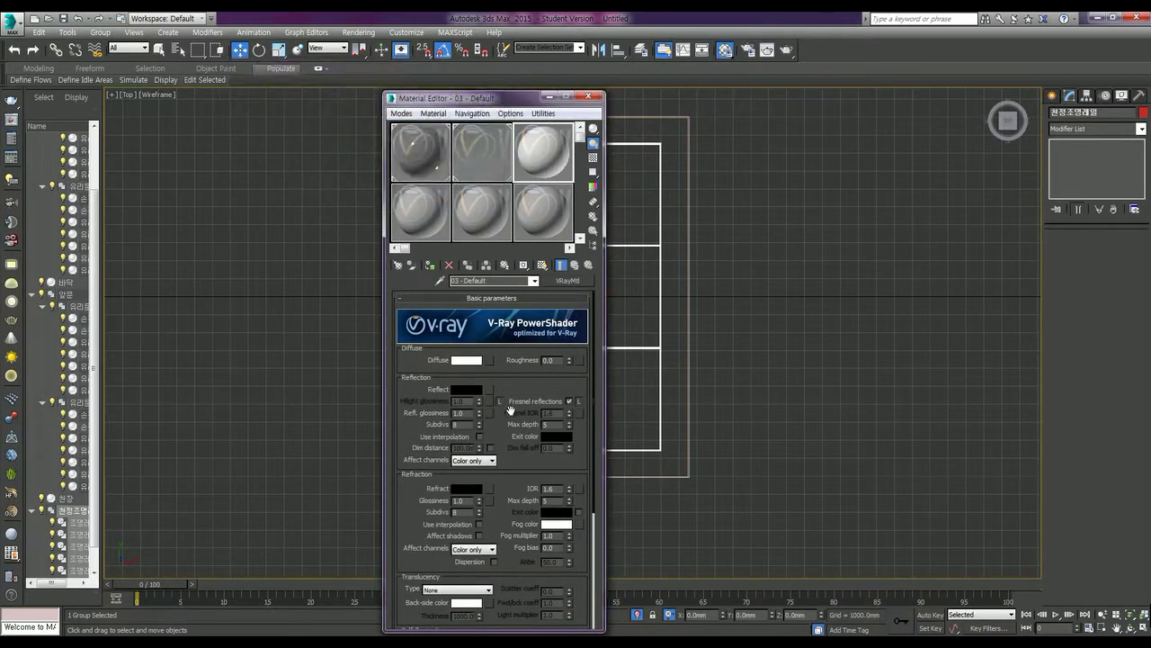
{"action": "left_click", "coordinate": [467, 390]}
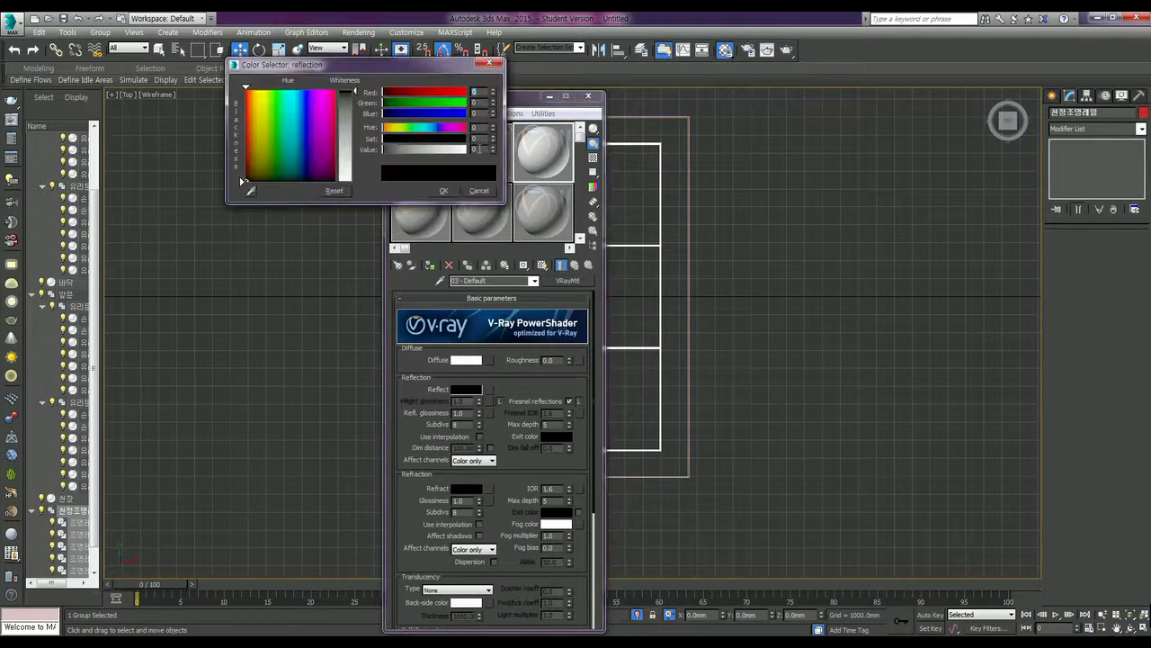
{"action": "type", "text": "20"}
{"action": "key", "text": "Return"}
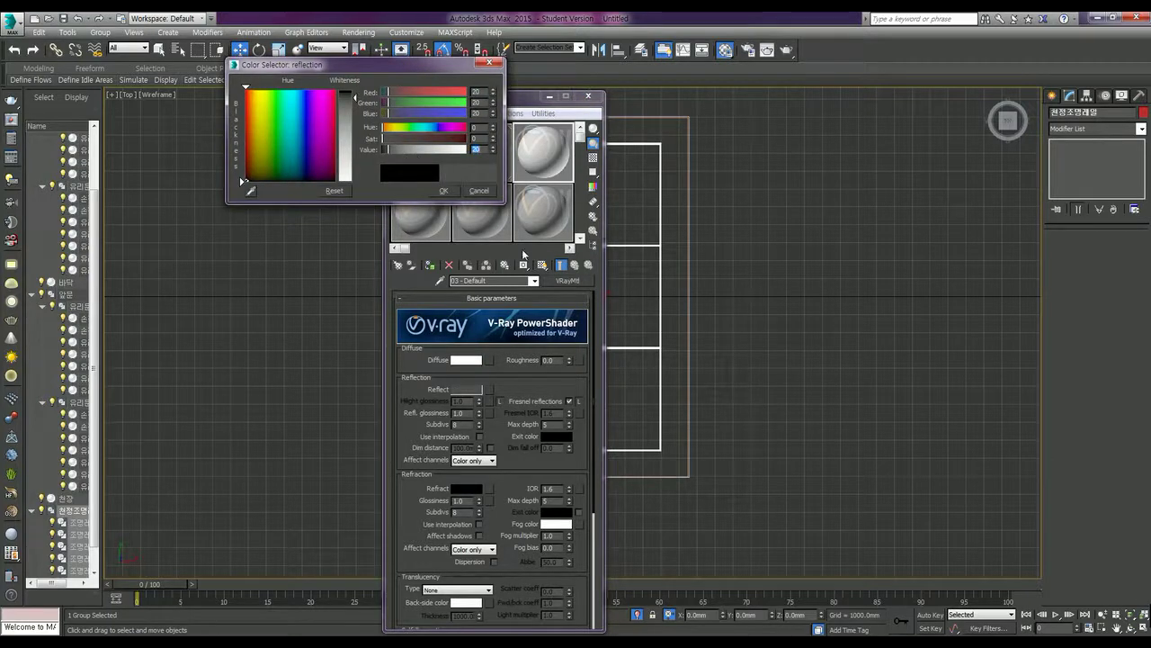
{"action": "left_click", "coordinate": [444, 190]}
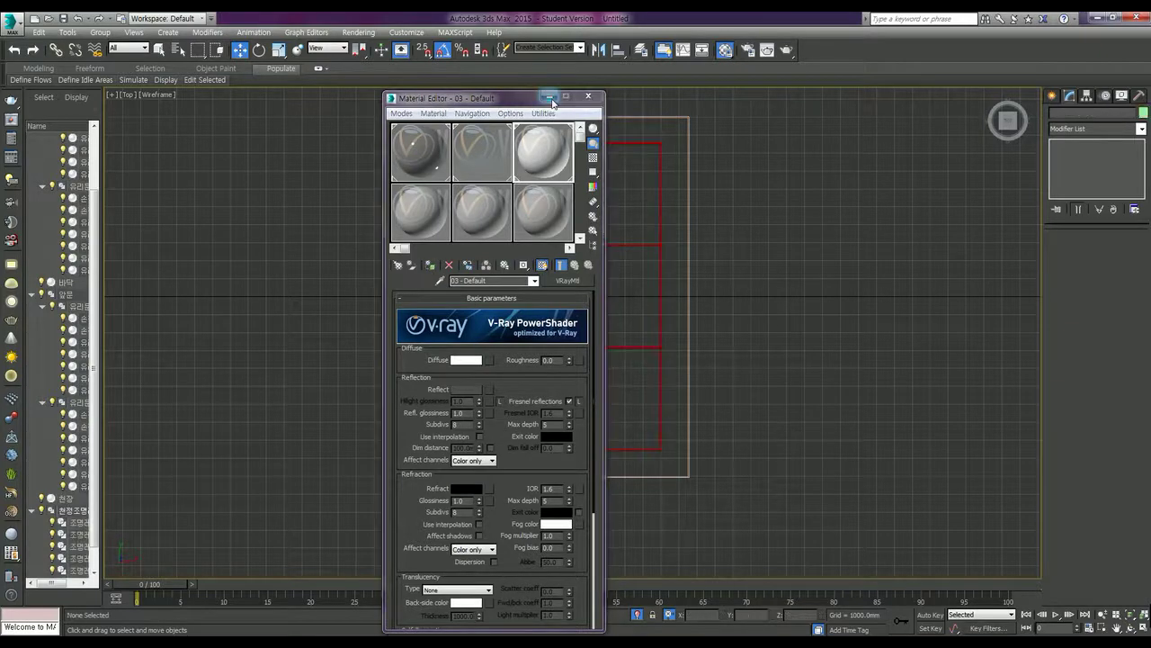
{"action": "left_click", "coordinate": [592, 96]}
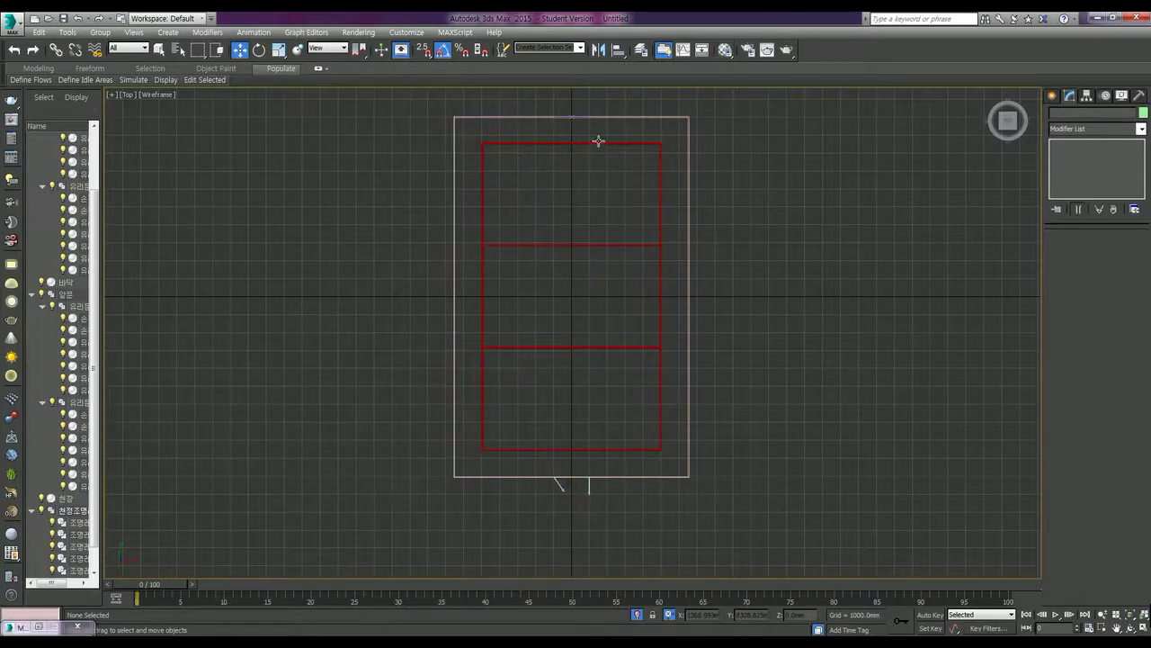
Select the rail frame group and activate the Front view in the four-viewport layout.
{"action": "left_click", "coordinate": [621, 243]}
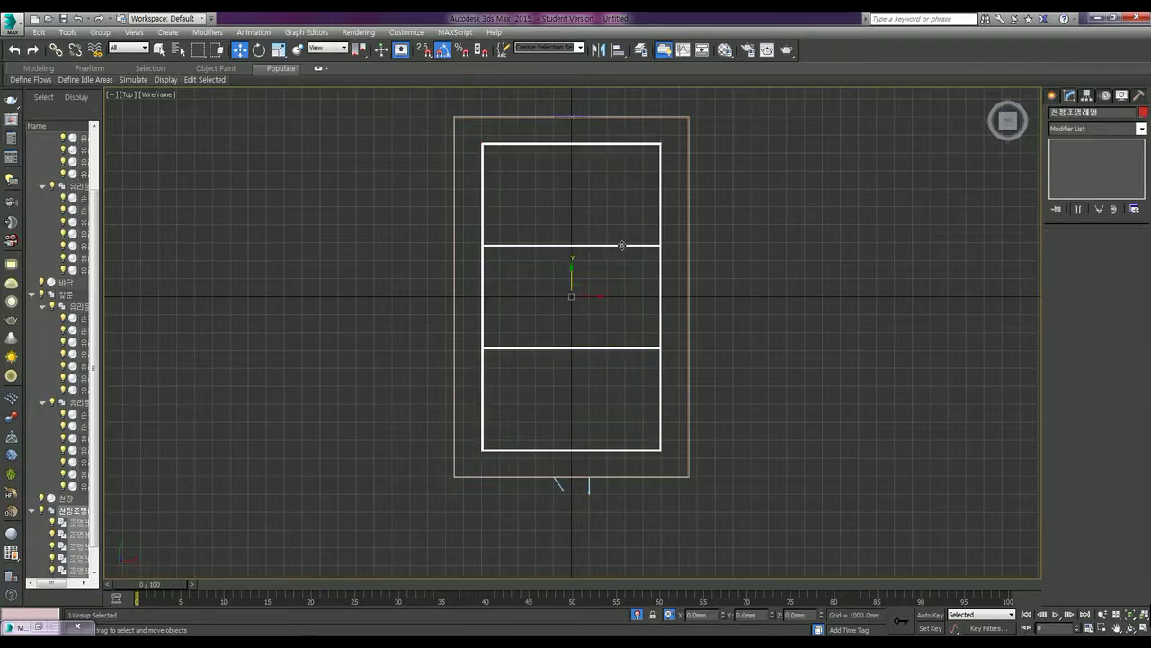
{"action": "key", "text": "alt+w"}
{"action": "right_click", "coordinate": [761, 261]}
{"action": "scroll", "coordinate": [761, 261], "scroll_direction": "down", "scroll_amount": 3}
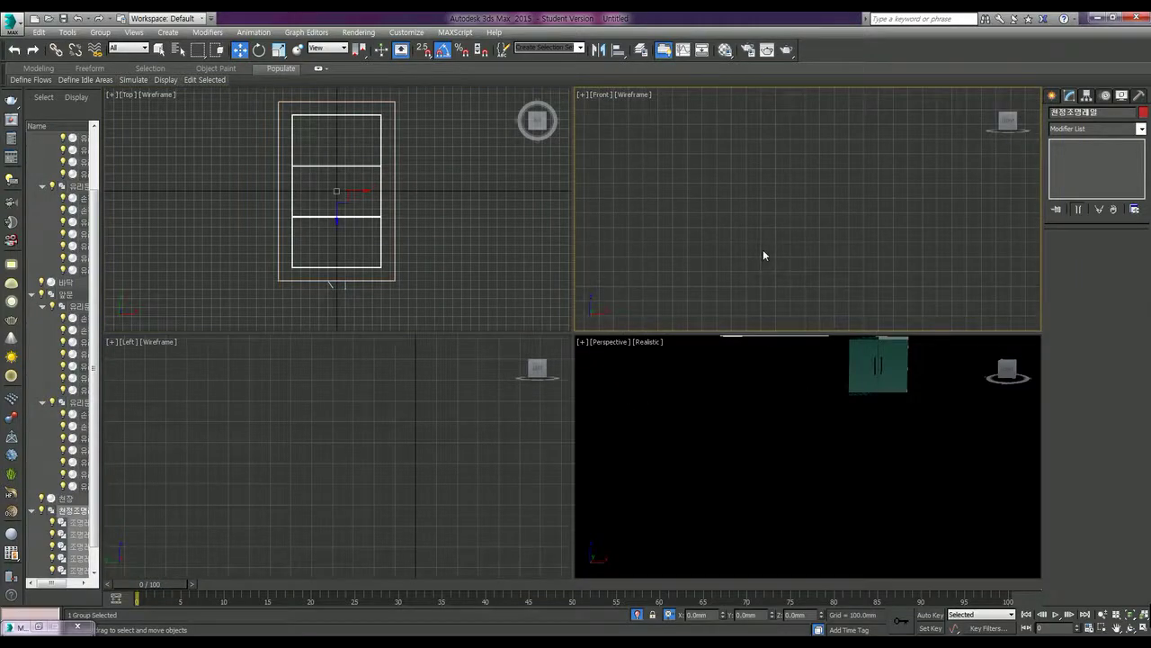
{"action": "scroll", "coordinate": [763, 249], "scroll_direction": "down", "scroll_amount": 2}
{"action": "scroll", "coordinate": [760, 250], "scroll_direction": "up", "scroll_amount": 2}
{"action": "scroll", "coordinate": [754, 252], "scroll_direction": "up", "scroll_amount": 1}
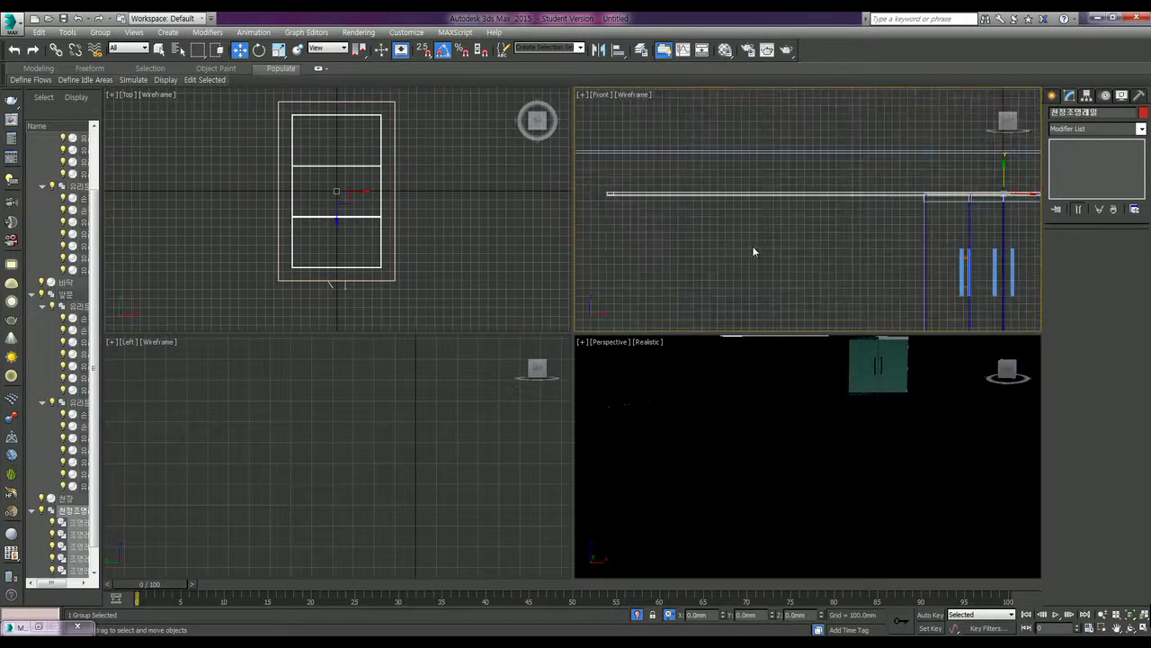
Align the group's Y maximum to the horizontal line's minimum.
{"action": "key", "text": "alt+a"}
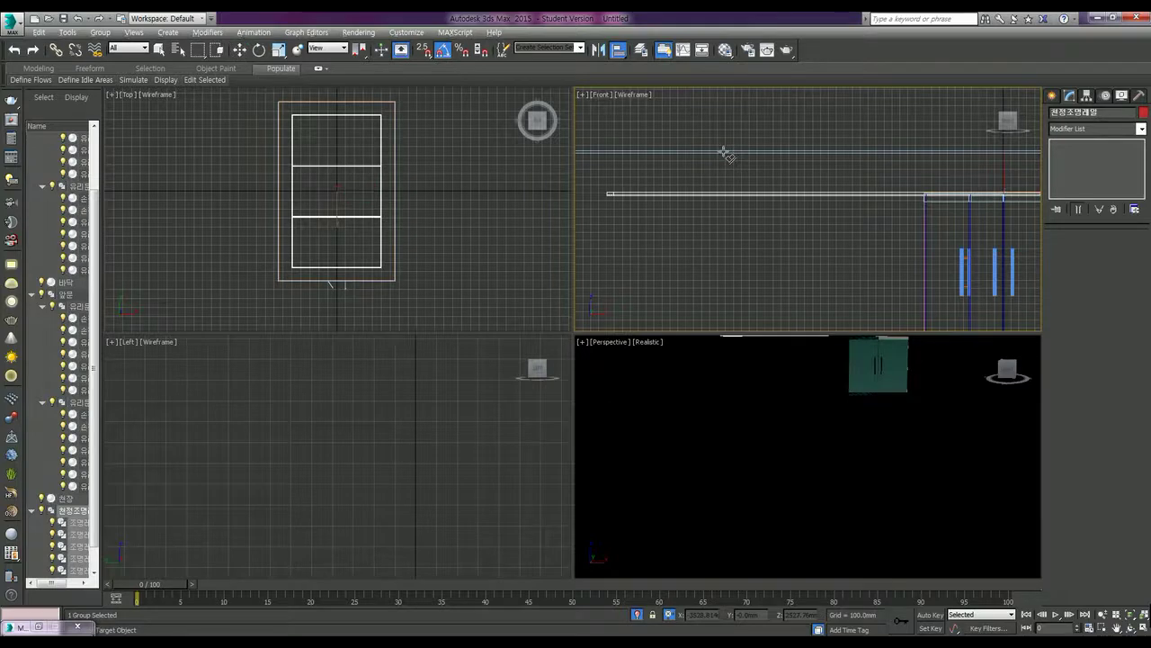
{"action": "left_click", "coordinate": [723, 152]}
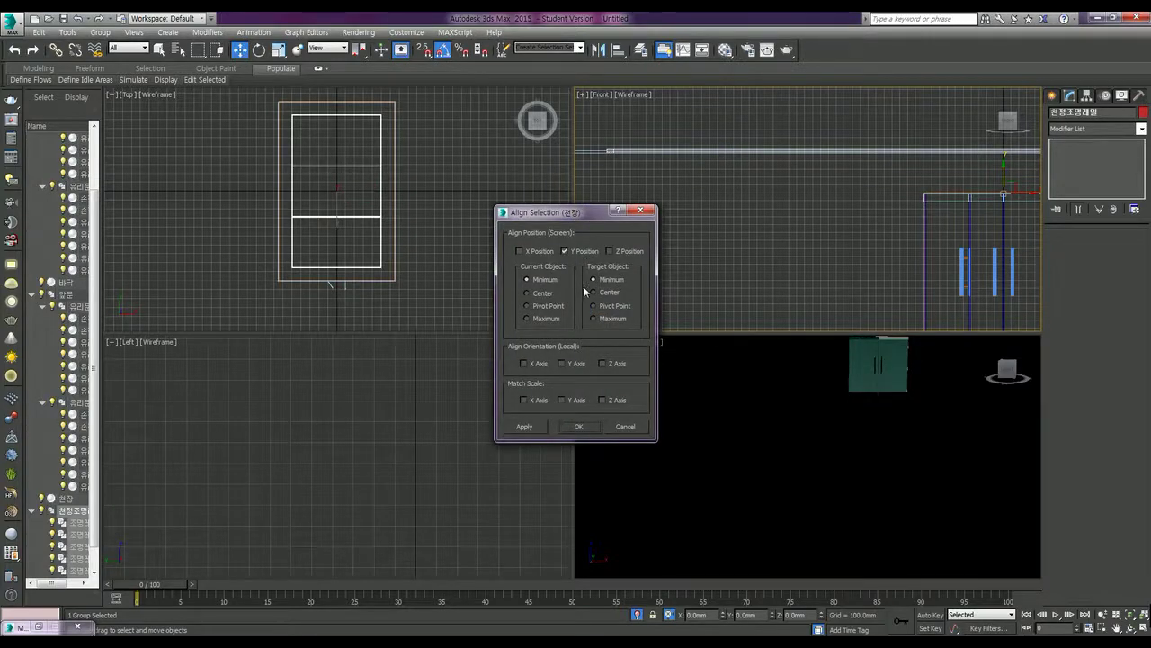
{"action": "left_click", "coordinate": [551, 316]}
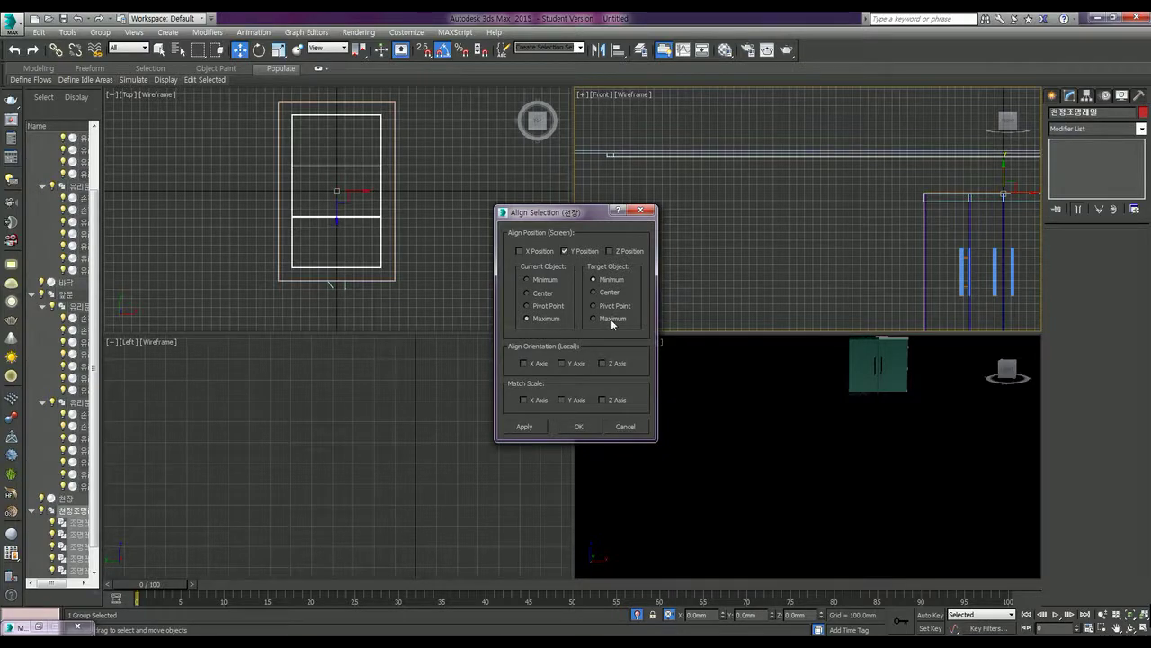
{"action": "left_click", "coordinate": [579, 426]}
{"action": "scroll", "coordinate": [751, 237], "scroll_direction": "up", "scroll_amount": 5}
{"action": "scroll", "coordinate": [751, 237], "scroll_direction": "up", "scroll_amount": 3}
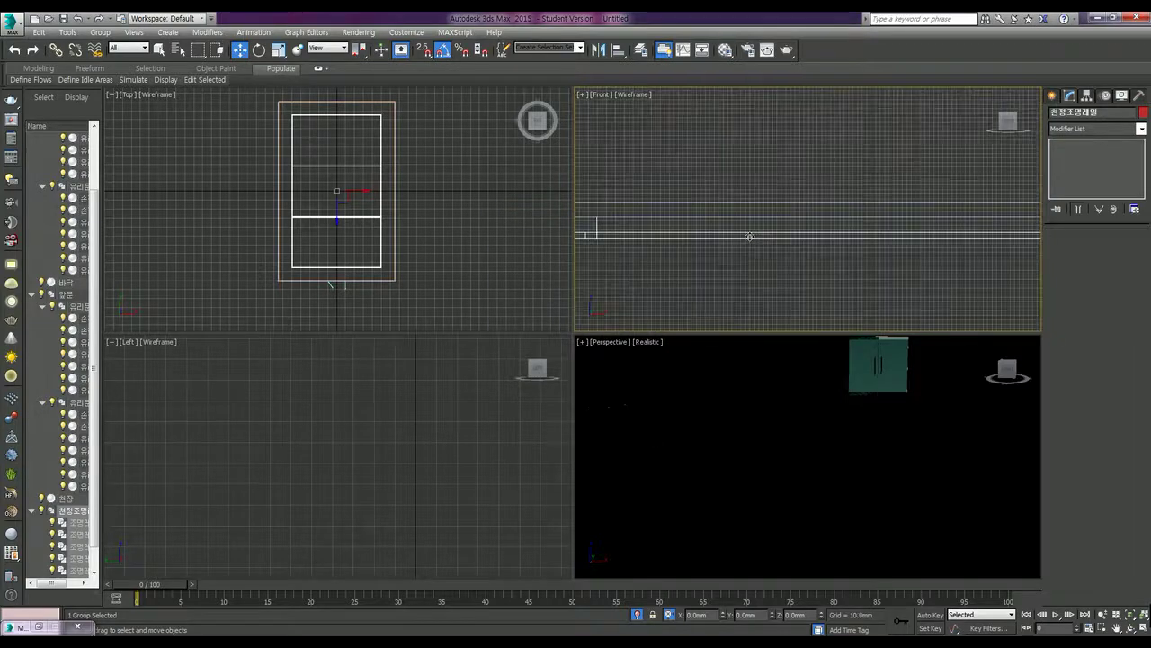
Zoom extents and pan the Front and Top views toward the rail frame.
{"action": "scroll", "coordinate": [689, 231], "scroll_direction": "up", "scroll_amount": 3}
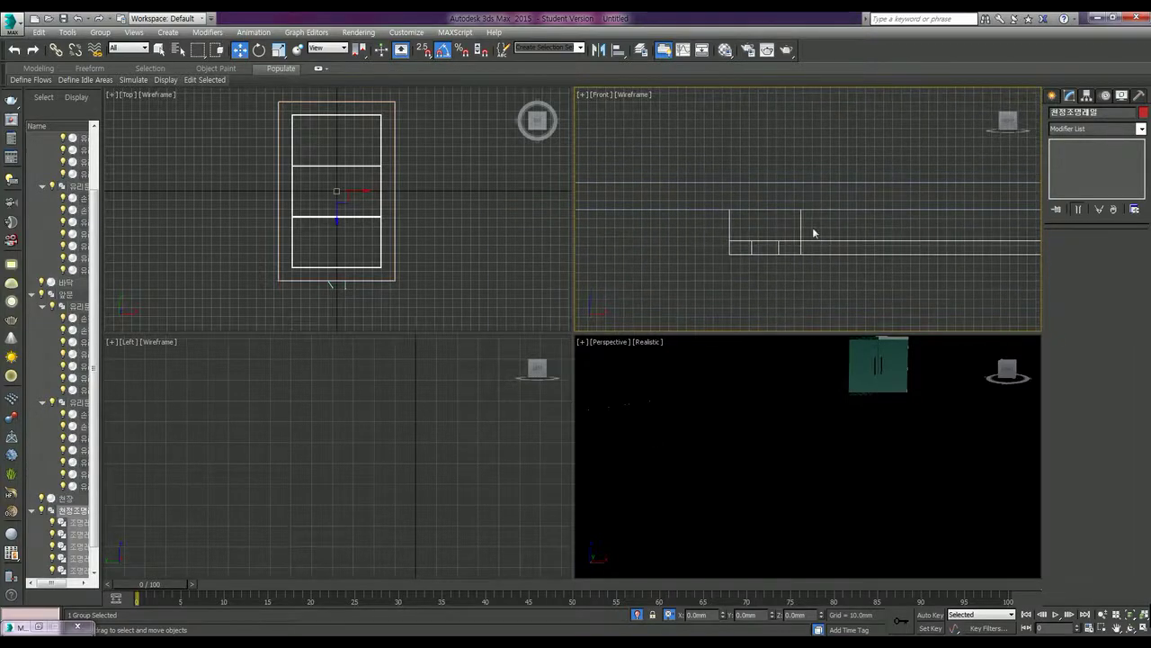
{"action": "scroll", "coordinate": [375, 205], "scroll_direction": "down", "scroll_amount": 1}
{"action": "scroll", "coordinate": [375, 205], "scroll_direction": "down", "scroll_amount": 3}
{"action": "scroll", "coordinate": [374, 206], "scroll_direction": "down", "scroll_amount": 3}
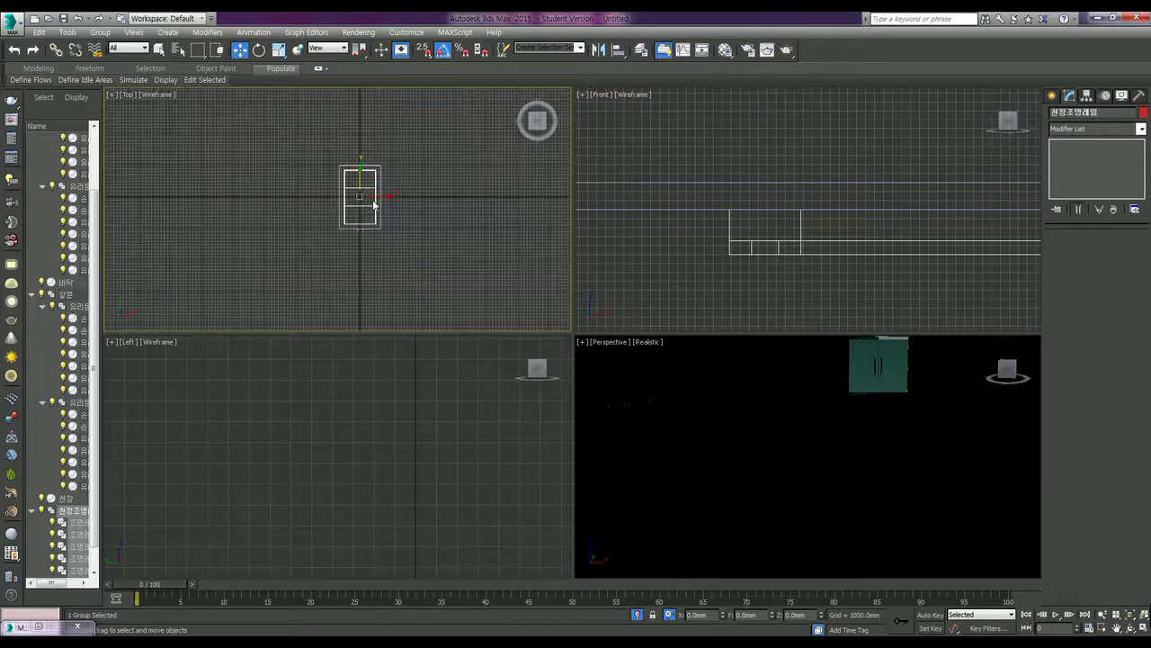
{"action": "scroll", "coordinate": [783, 210], "scroll_direction": "down", "scroll_amount": 2}
{"action": "scroll", "coordinate": [795, 205], "scroll_direction": "down", "scroll_amount": 3}
{"action": "scroll", "coordinate": [809, 210], "scroll_direction": "down", "scroll_amount": 3}
{"action": "scroll", "coordinate": [854, 229], "scroll_direction": "down", "scroll_amount": 2}
{"action": "key", "text": "z"}
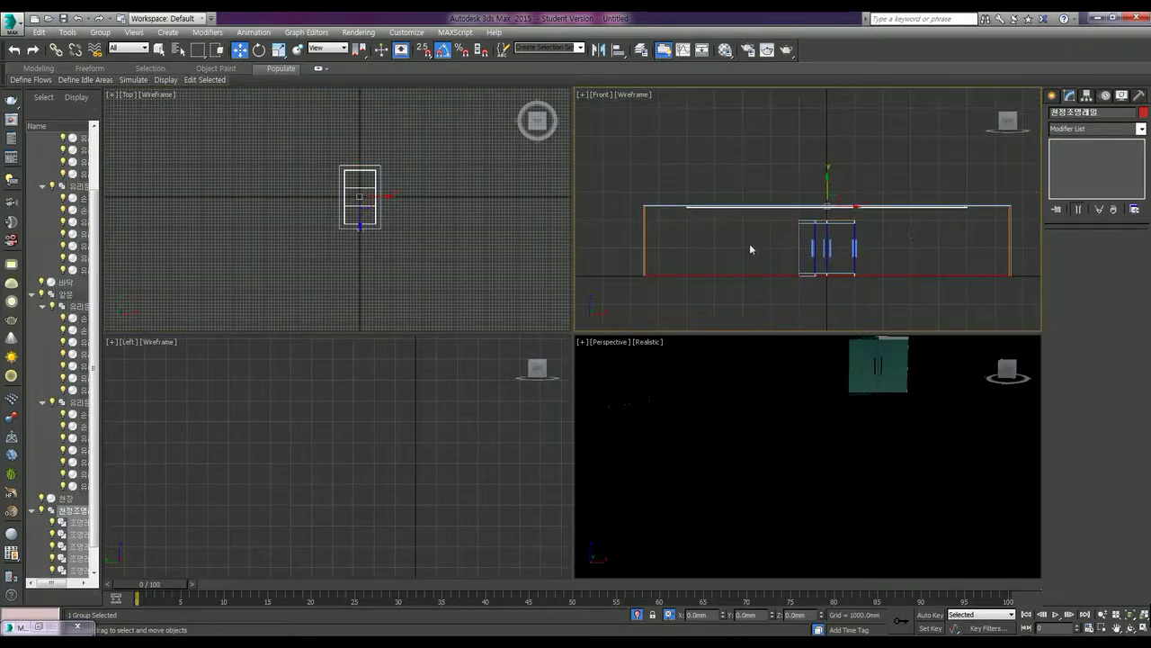
{"action": "middle_click_drag", "start_coordinate": [751, 250], "coordinate": [872, 260]}
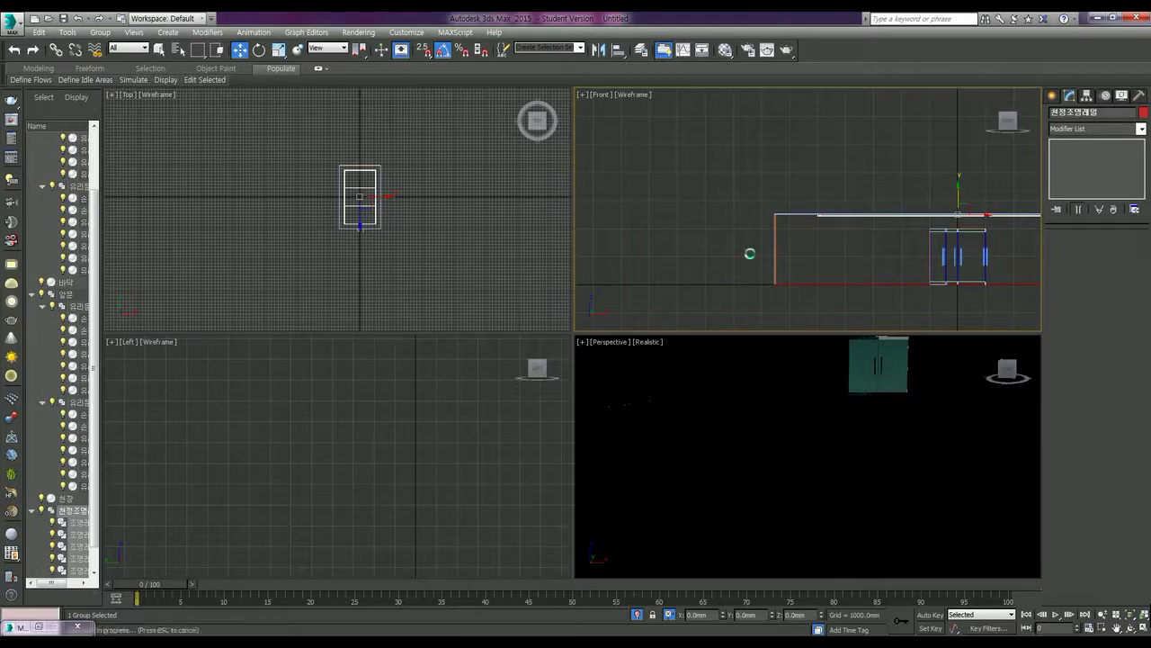
{"action": "middle_click_drag", "start_coordinate": [481, 248], "coordinate": [355, 270]}
Maximise the Front viewport with Alt+W and pan to the frame's left end.
{"action": "right_click", "coordinate": [720, 205]}
{"action": "scroll", "coordinate": [720, 201], "scroll_direction": "up", "scroll_amount": 2}
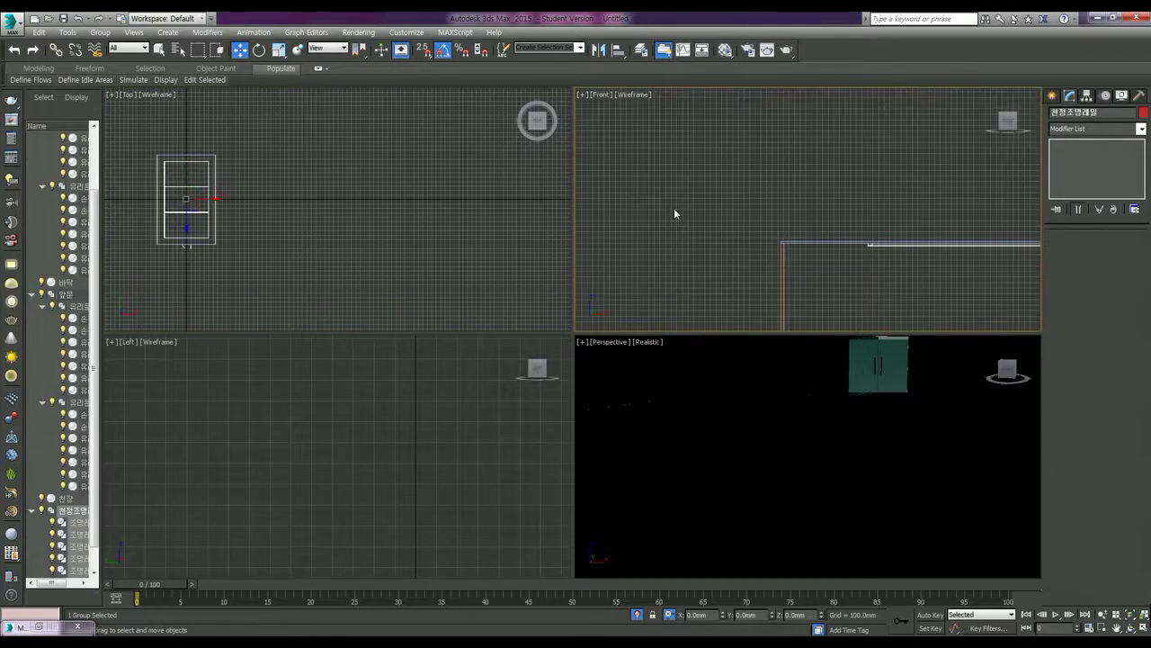
{"action": "key", "text": "alt+w"}
{"action": "middle_click_drag", "start_coordinate": [557, 239], "coordinate": [698, 245]}
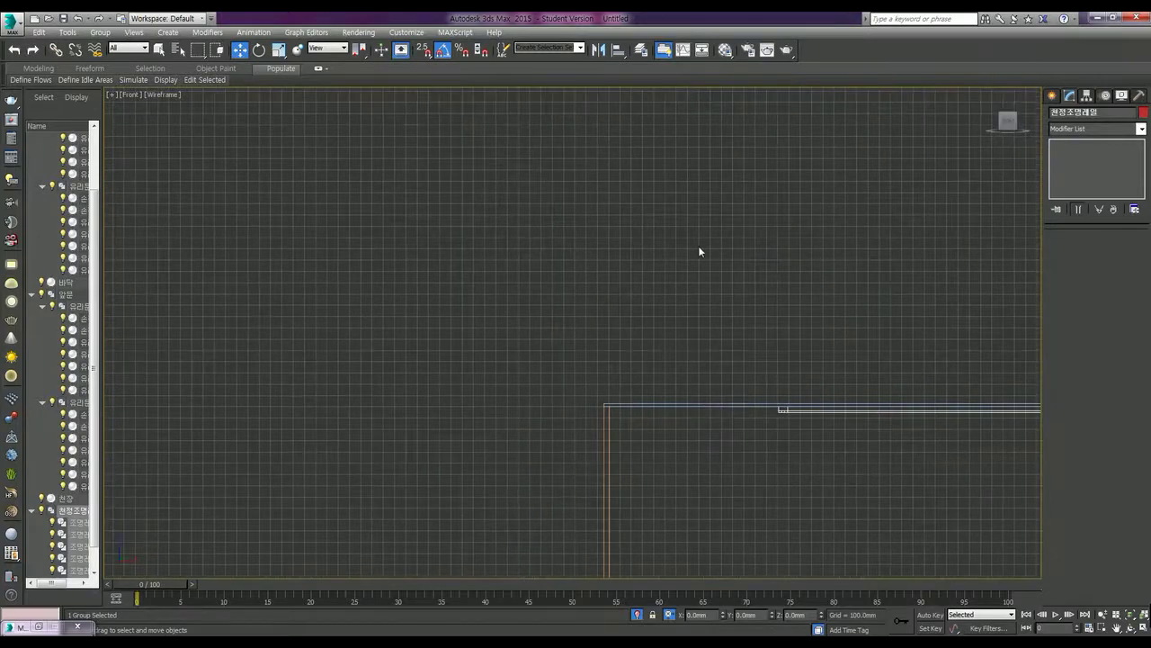
{"action": "left_click", "coordinate": [1052, 95]}
Draw a three-point Line: a short horizontal top leg bending down into a vertical leg.
{"action": "left_click", "coordinate": [1073, 182]}
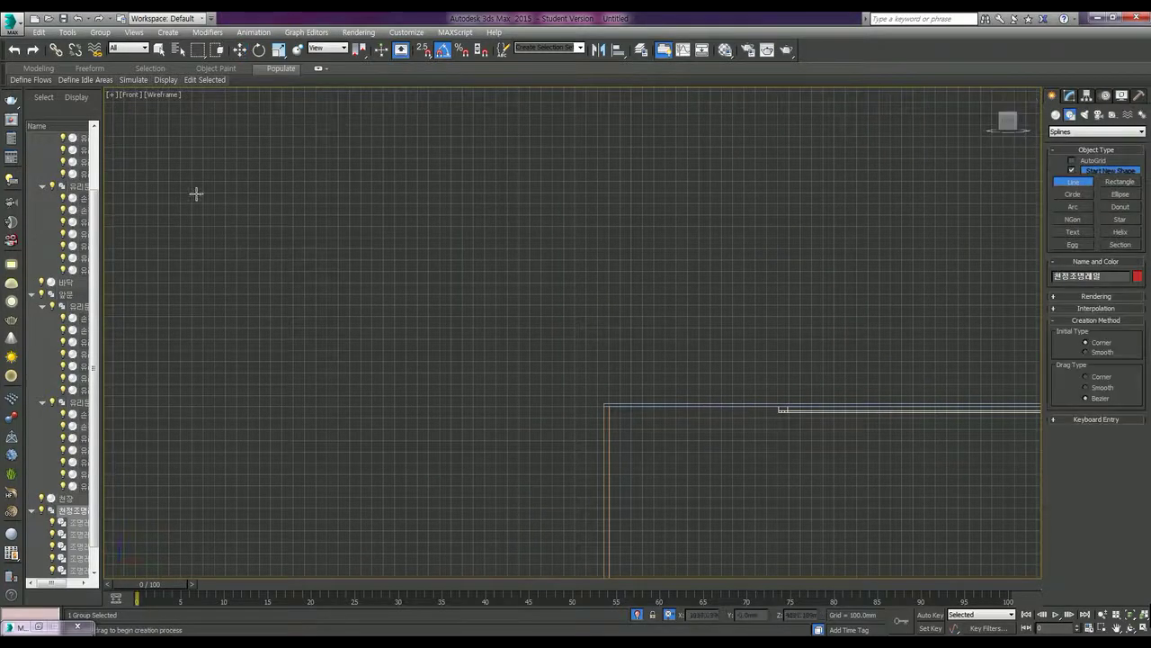
{"action": "left_click", "coordinate": [276, 223]}
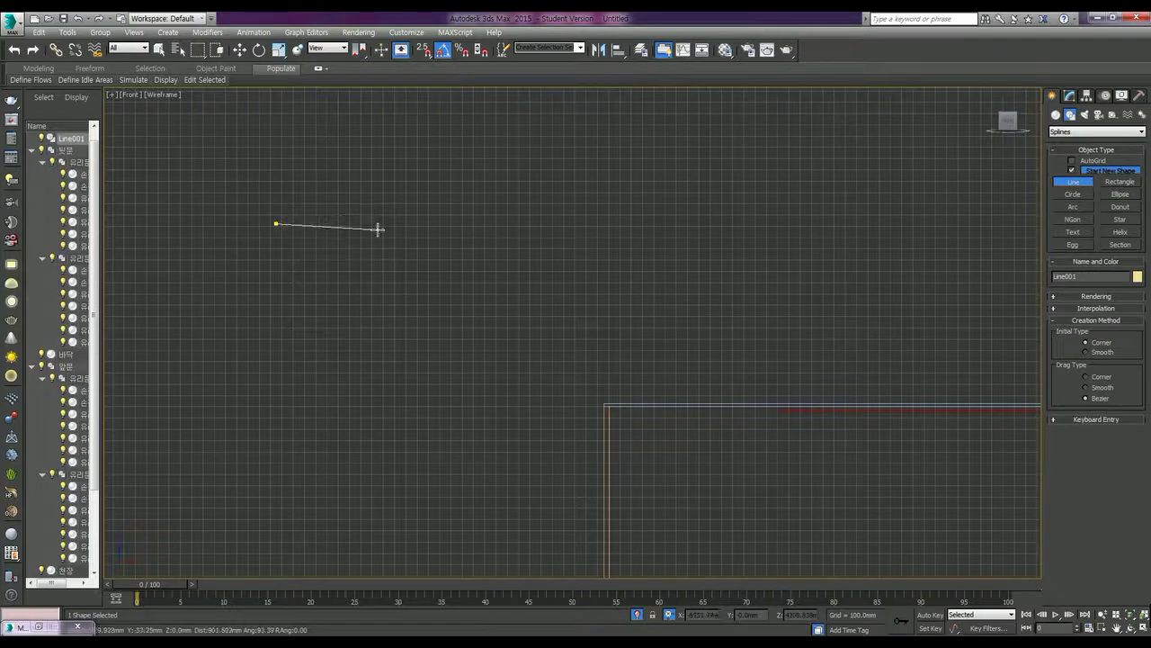
{"action": "left_click", "coordinate": [320, 223]}
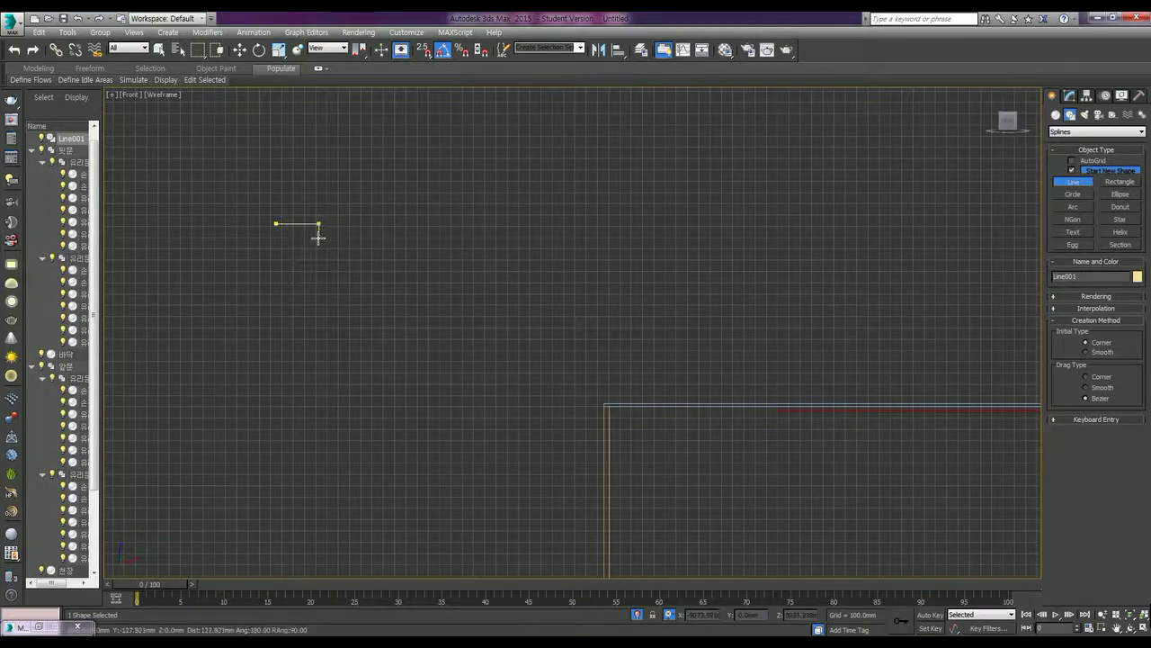
{"action": "left_click", "coordinate": [318, 306]}
{"action": "right_click", "coordinate": [317, 314]}
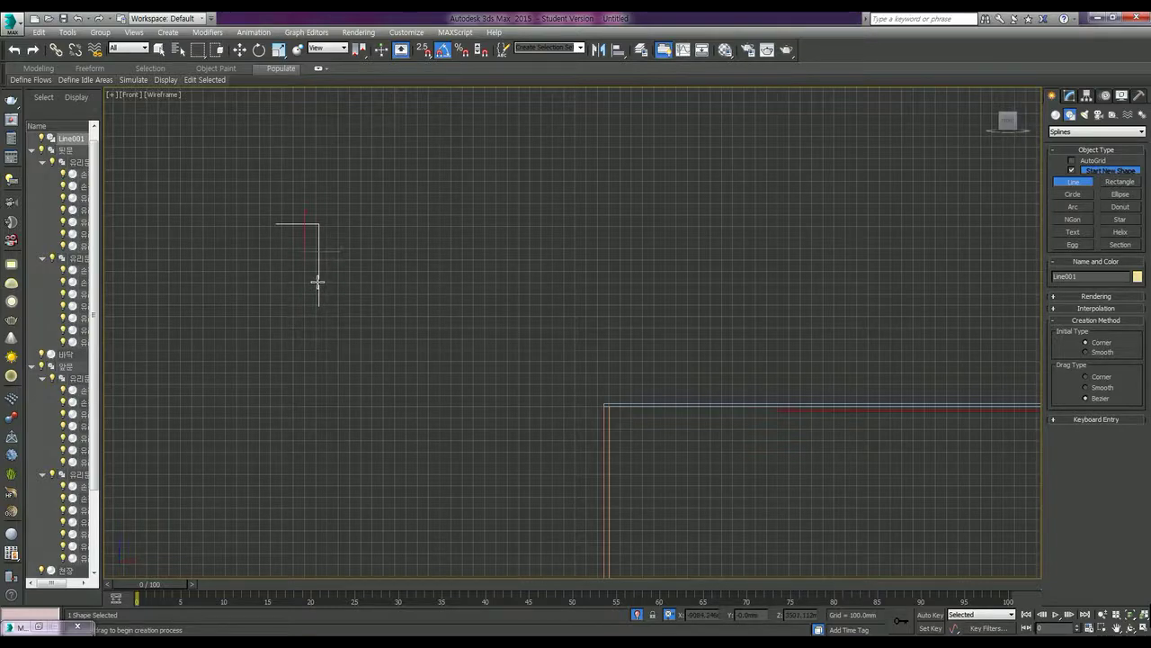
Convert the new Line001 into an editable spline.
{"action": "key", "text": "w"}
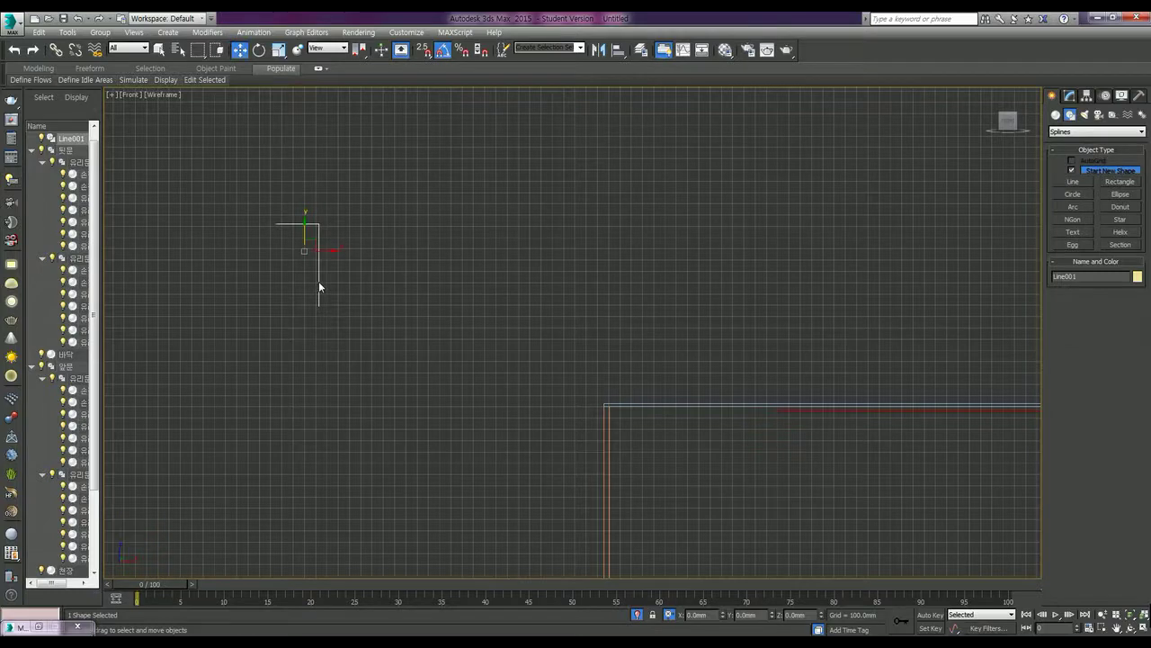
{"action": "right_click", "coordinate": [317, 281]}
{"action": "mouse_move", "coordinate": [360, 401]}
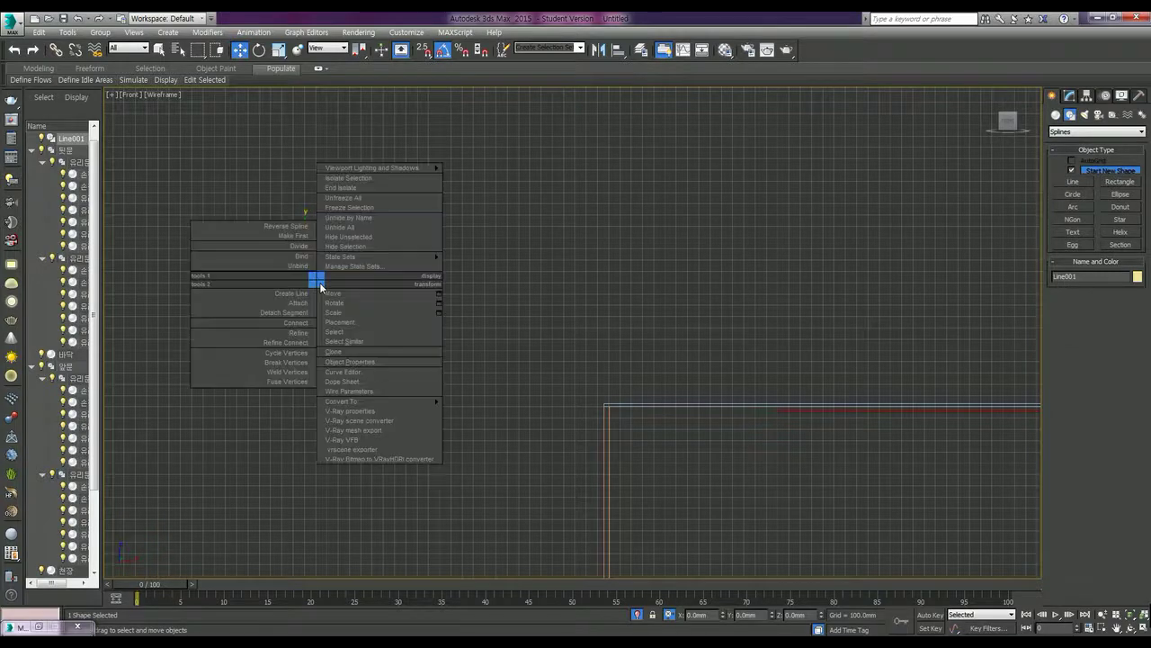
{"action": "left_click", "coordinate": [475, 399]}
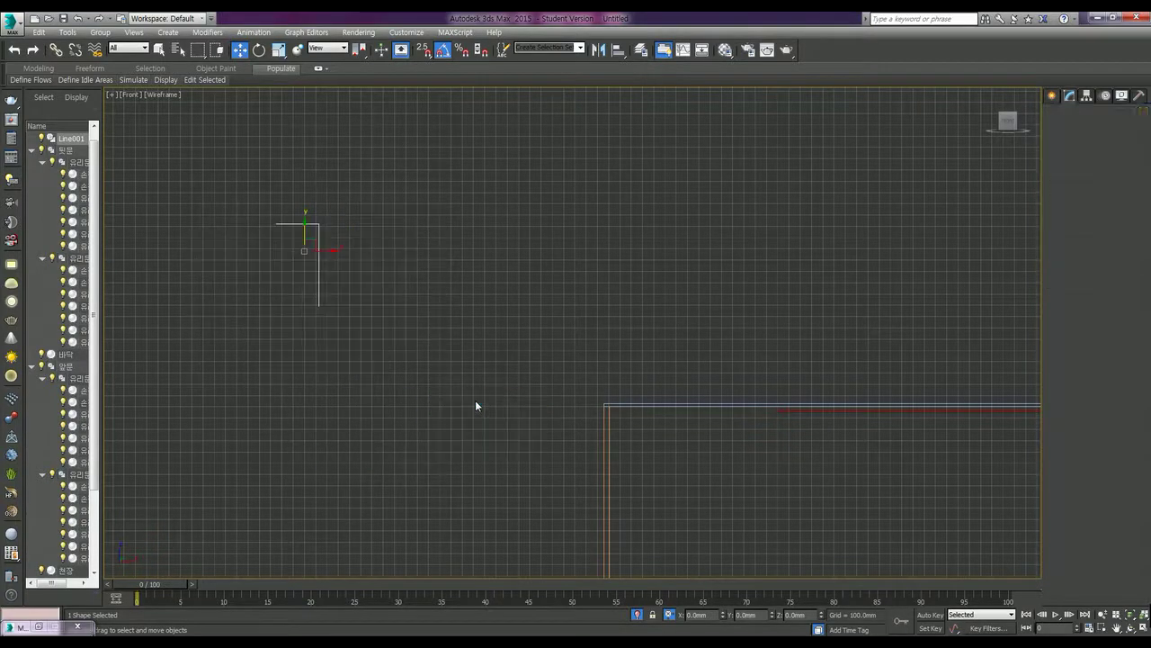
In Vertex mode, select the line's left end point and snap it onto the corner.
{"action": "middle_click_drag", "start_coordinate": [420, 360], "coordinate": [443, 374]}
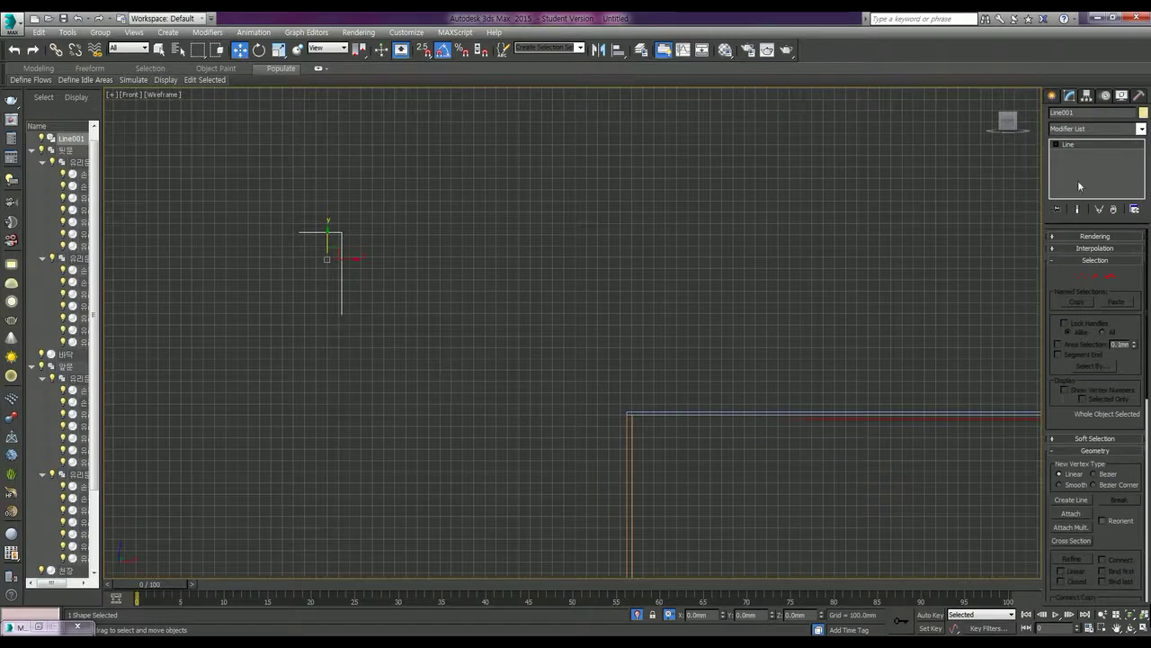
{"action": "left_click", "coordinate": [1080, 276]}
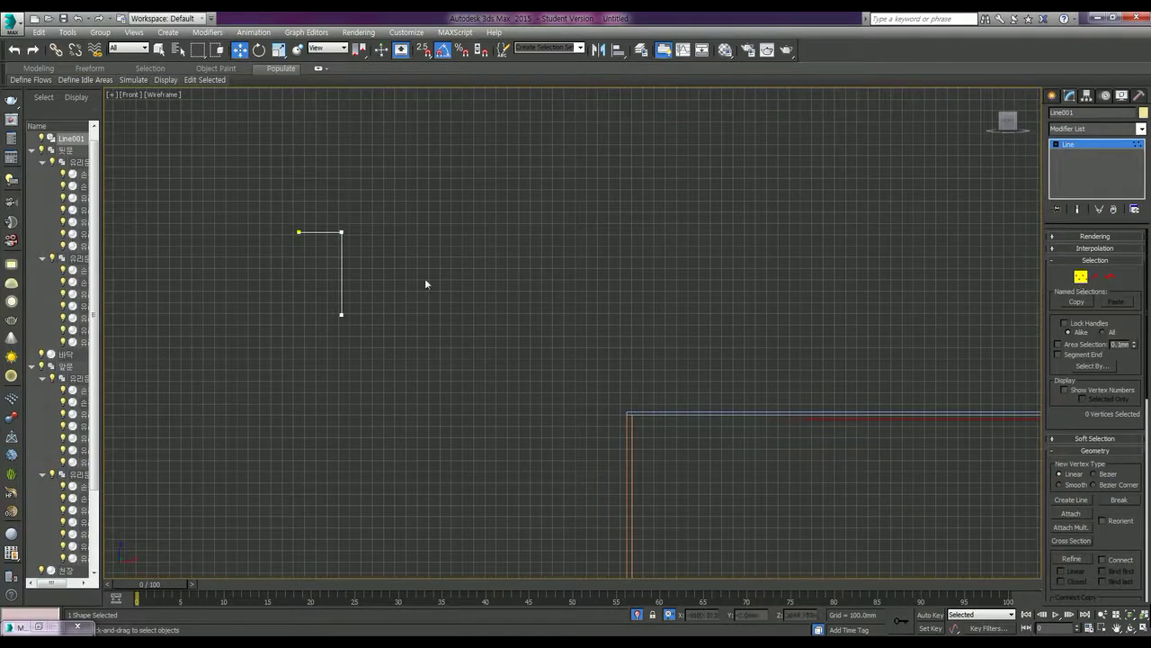
{"action": "left_click", "coordinate": [298, 232]}
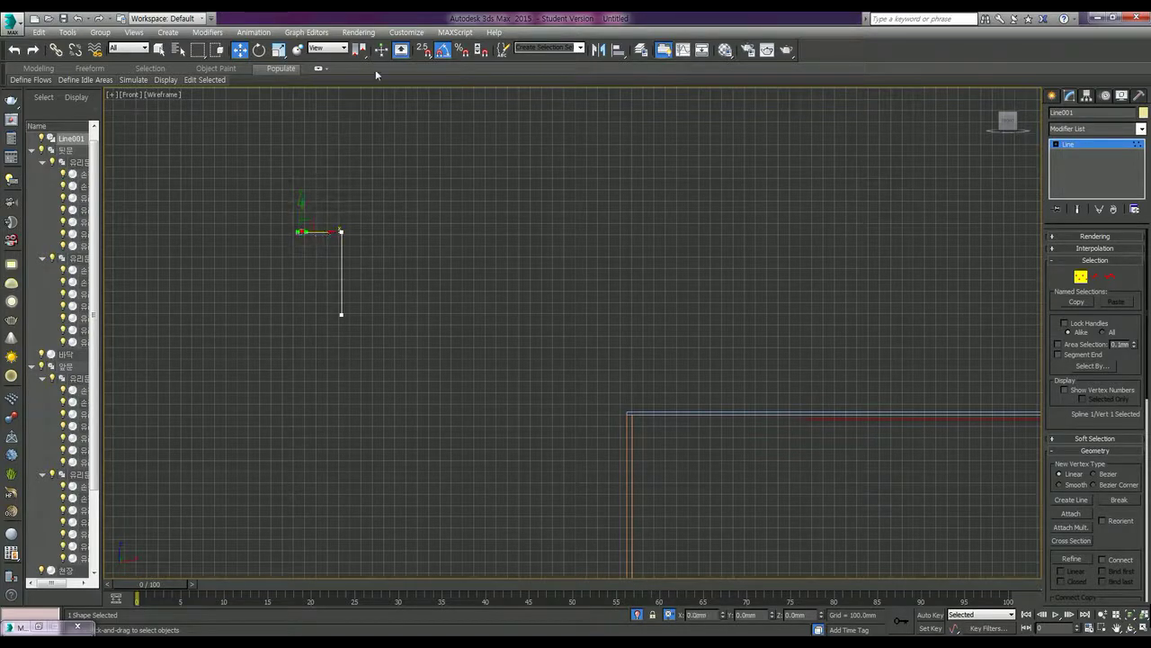
{"action": "left_click", "coordinate": [423, 53]}
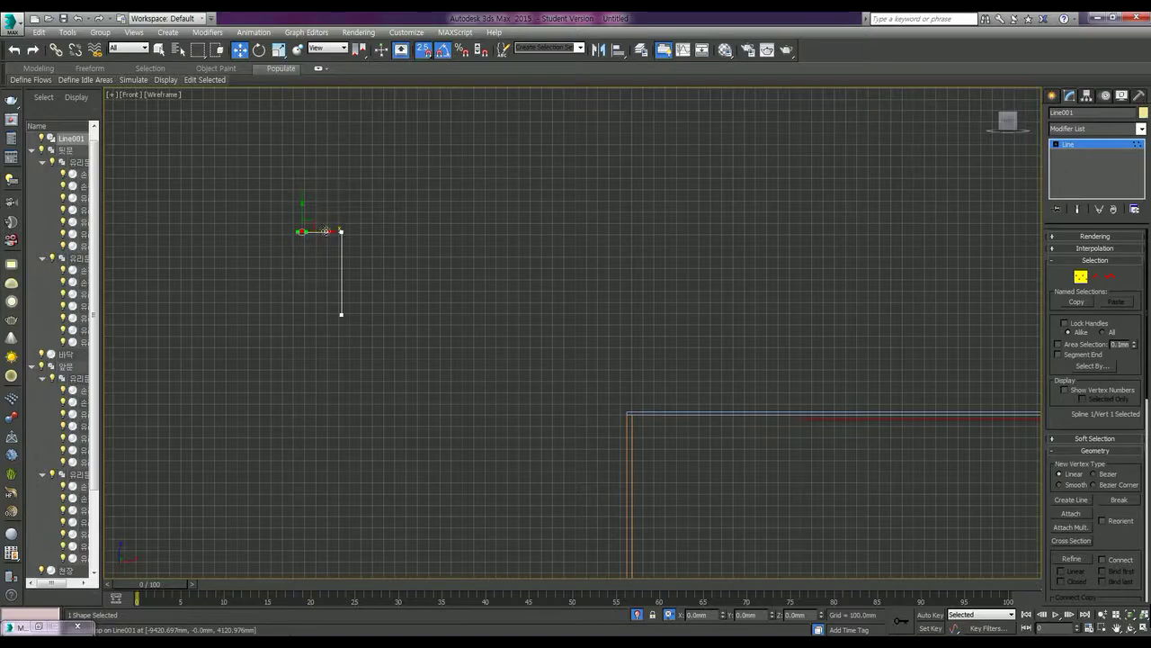
{"action": "left_click_drag", "start_coordinate": [326, 231], "coordinate": [342, 232]}
Offset the left vertex -75 mm in X, making the top leg 75 mm long.
{"action": "scroll", "coordinate": [380, 261], "scroll_direction": "up", "scroll_amount": 2}
{"action": "scroll", "coordinate": [390, 262], "scroll_direction": "up", "scroll_amount": 2}
{"action": "scroll", "coordinate": [399, 300], "scroll_direction": "up", "scroll_amount": 2}
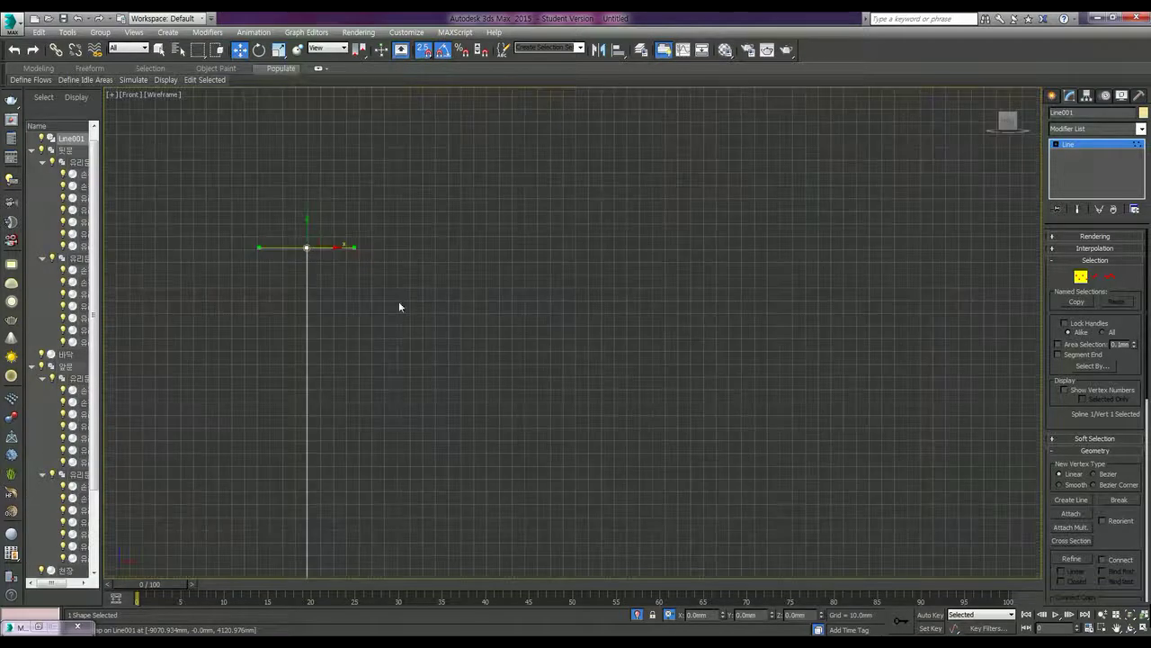
{"action": "left_click", "coordinate": [697, 615]}
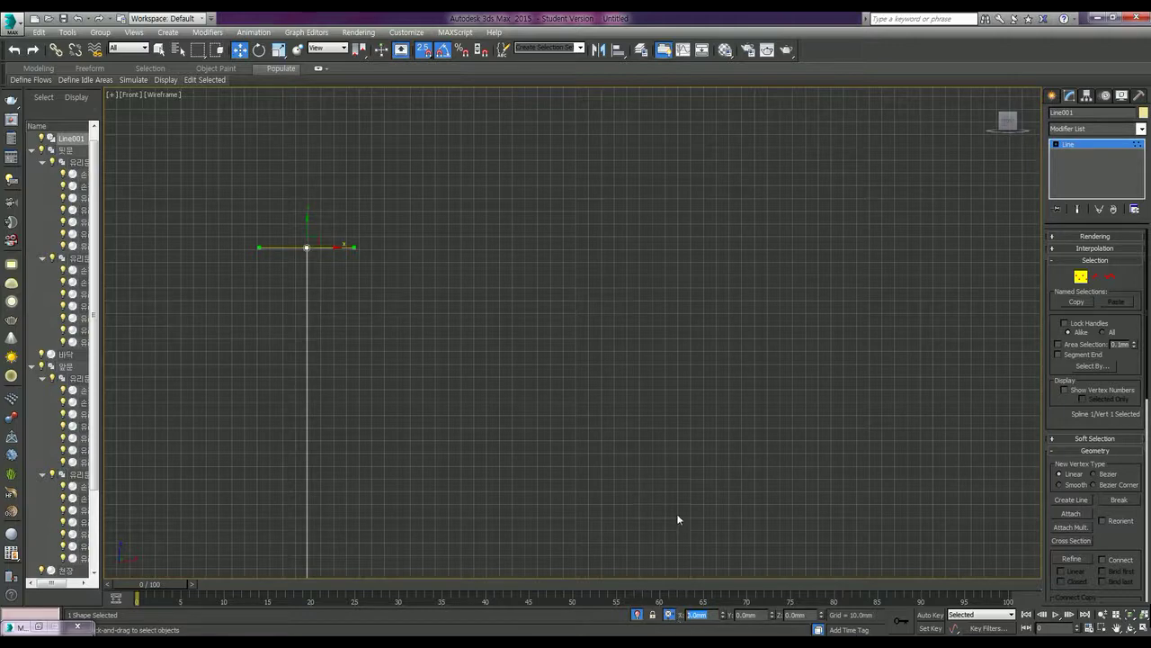
{"action": "type", "text": "4"}
{"action": "key", "text": "BackSpace"}
{"action": "type", "text": "75"}
{"action": "key", "text": "Return"}
Select the line's bottom vertex and snap it onto the corner.
{"action": "middle_click_drag", "start_coordinate": [349, 385], "coordinate": [605, 356]}
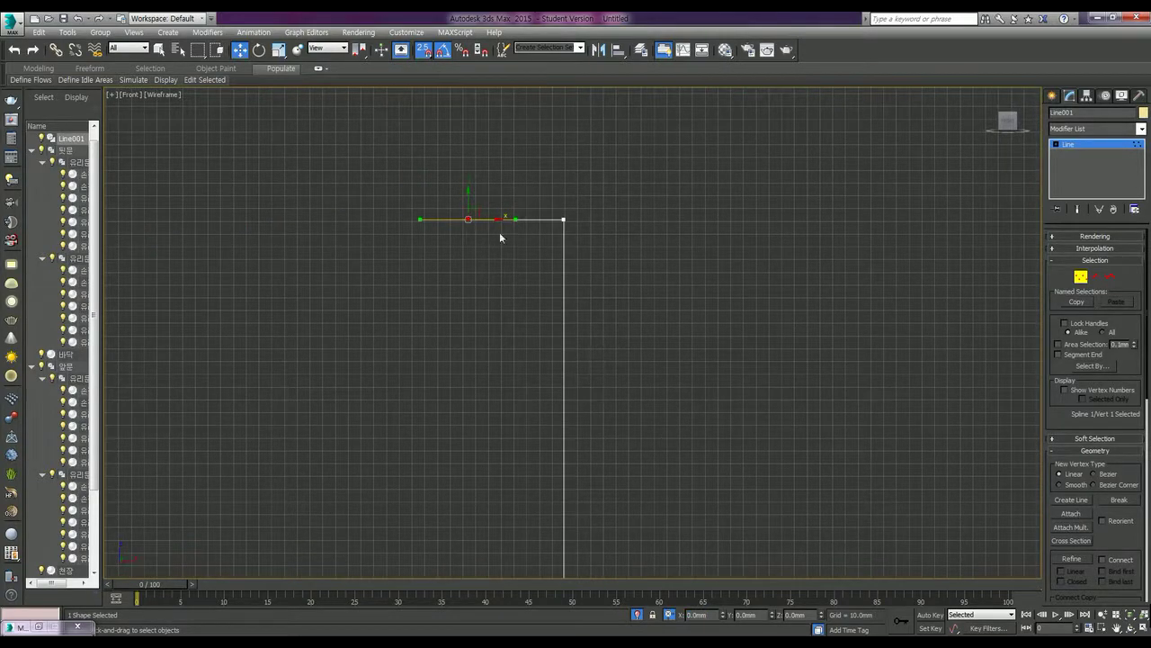
{"action": "left_click", "coordinate": [701, 275]}
{"action": "middle_click_drag", "start_coordinate": [689, 337], "coordinate": [692, 280]}
{"action": "middle_click_drag", "start_coordinate": [589, 522], "coordinate": [624, 347]}
{"action": "scroll", "coordinate": [639, 437], "scroll_direction": "down", "scroll_amount": 2}
{"action": "middle_click_drag", "start_coordinate": [642, 427], "coordinate": [649, 341]}
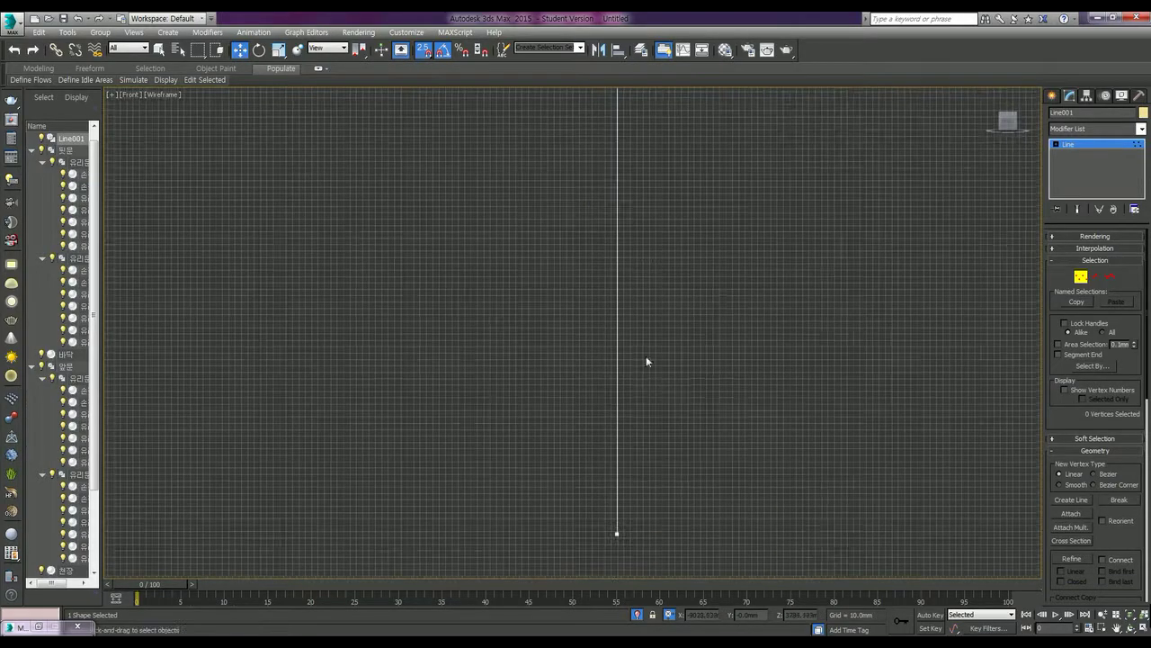
{"action": "left_click", "coordinate": [617, 533]}
{"action": "left_click_drag", "start_coordinate": [617, 504], "coordinate": [624, 193]}
{"action": "scroll", "coordinate": [686, 417], "scroll_direction": "down", "scroll_amount": 2}
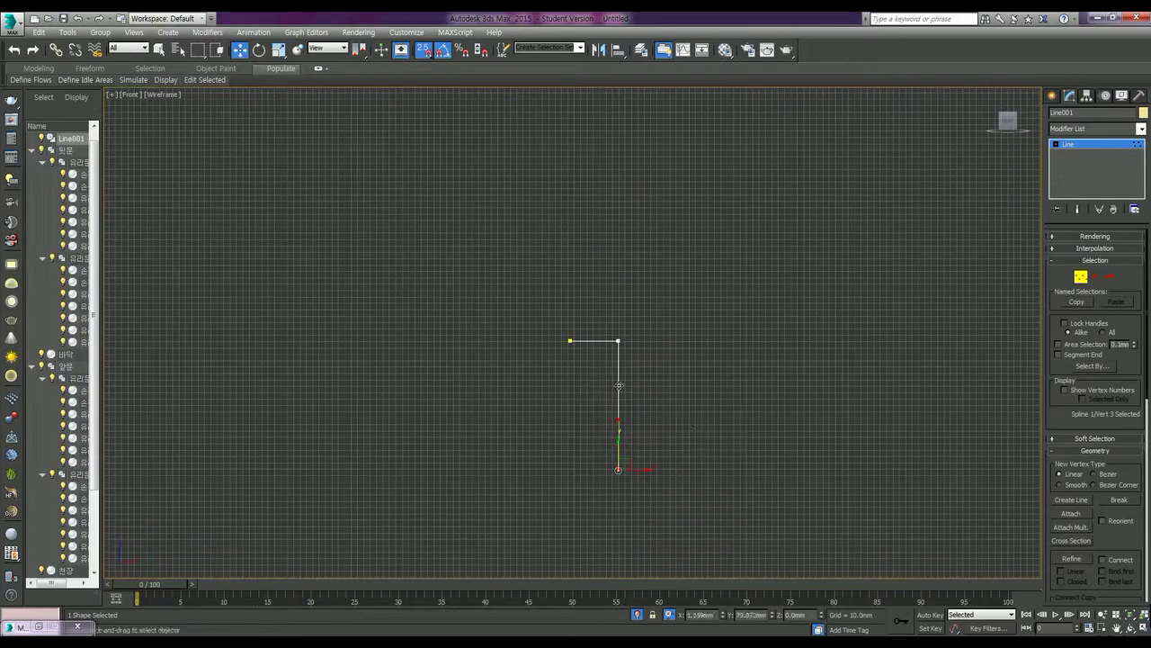
{"action": "left_click_drag", "start_coordinate": [618, 468], "coordinate": [618, 340]}
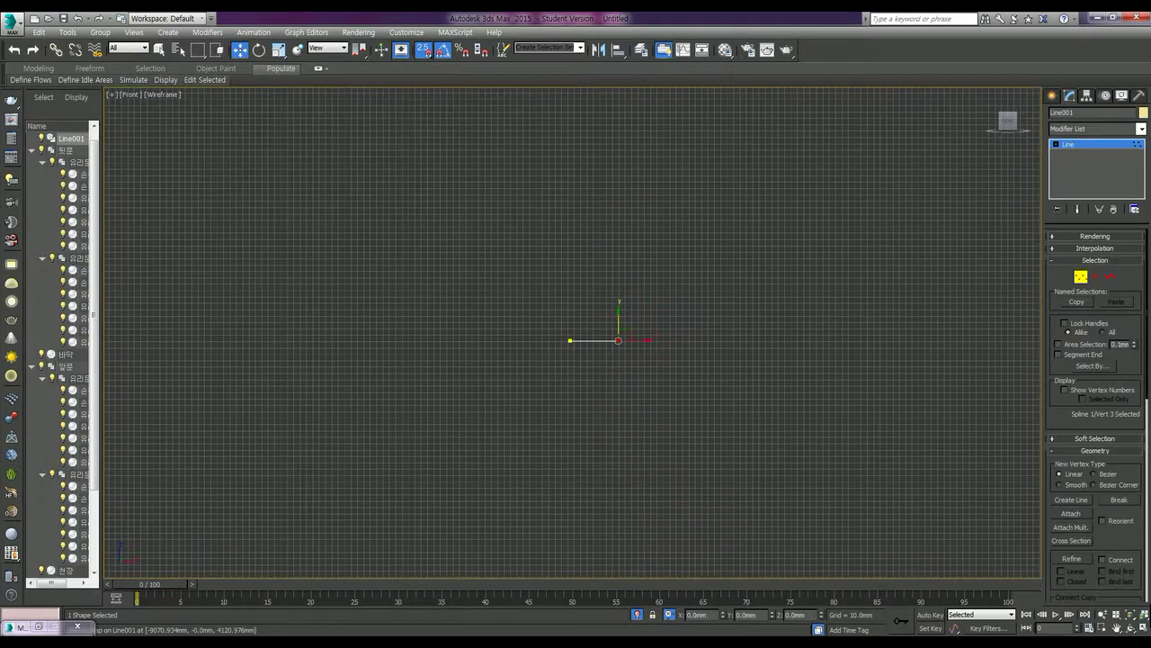
Offset the bottom vertex -300 mm in Y, then 100 mm back up, leaving a 200 mm leg.
{"action": "double_click", "coordinate": [754, 615]}
{"action": "key", "text": "BackSpace"}
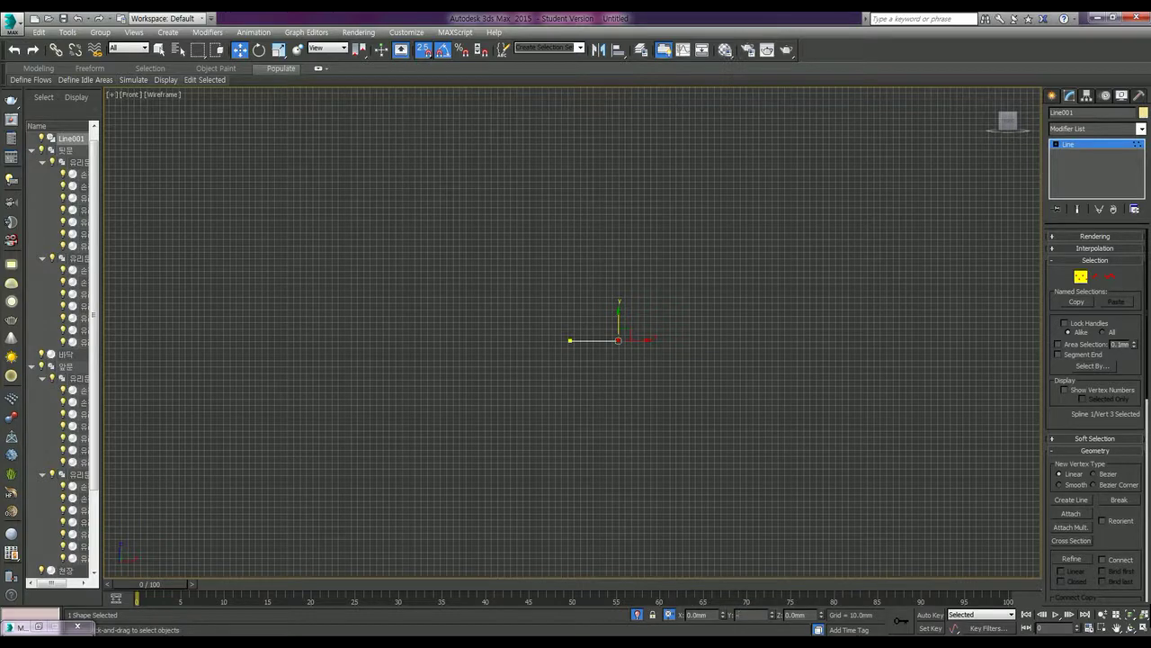
{"action": "type", "text": "-300"}
{"action": "key", "text": "Return"}
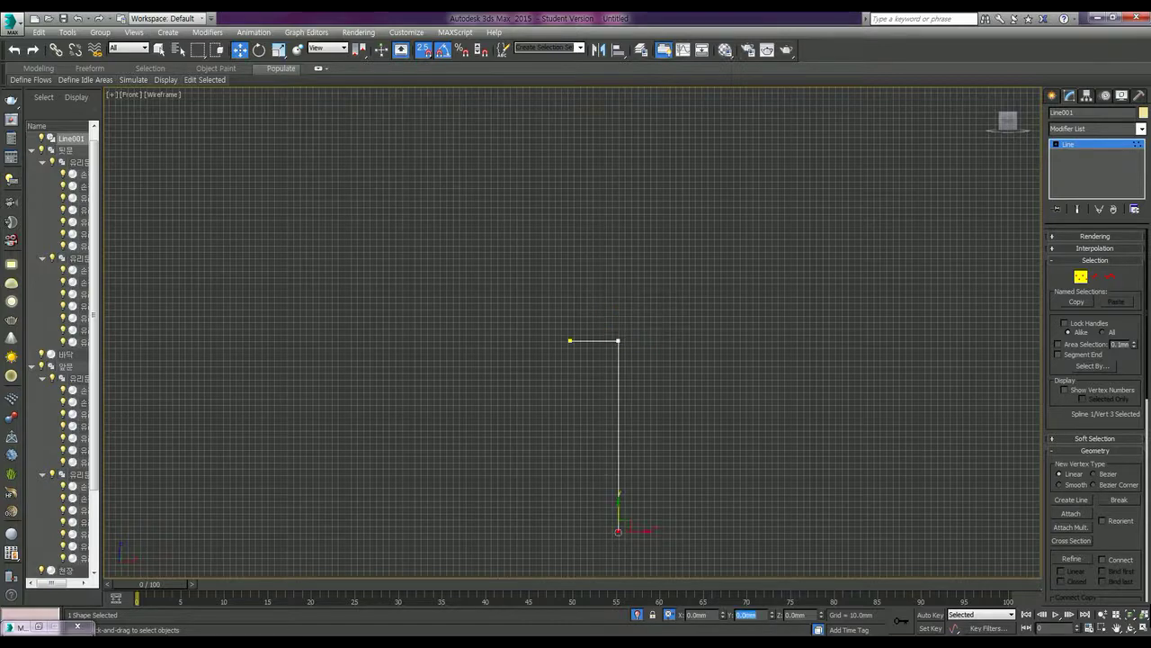
{"action": "type", "text": "100"}
{"action": "key", "text": "Return"}
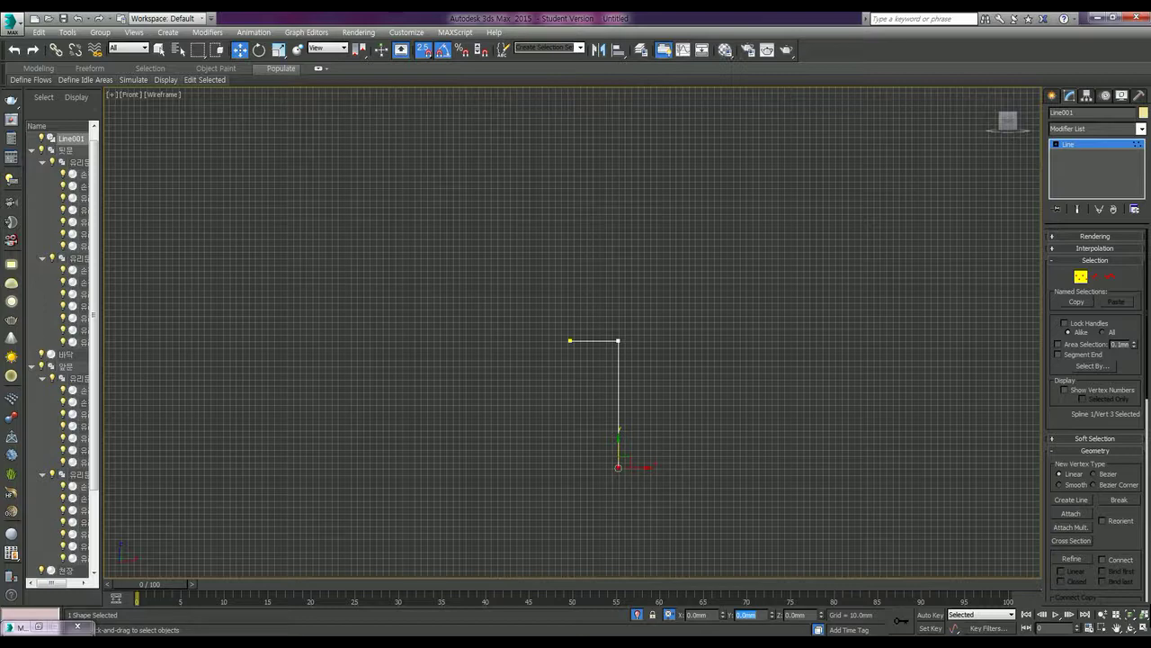
Offset Line001's bottom vertex by -20 then 40 in Y, and drag it onto the top corner.
{"action": "key", "text": "BackSpace"}
{"action": "type", "text": "-20"}
{"action": "key", "text": "Return"}
{"action": "type", "text": "40"}
{"action": "key", "text": "Return"}
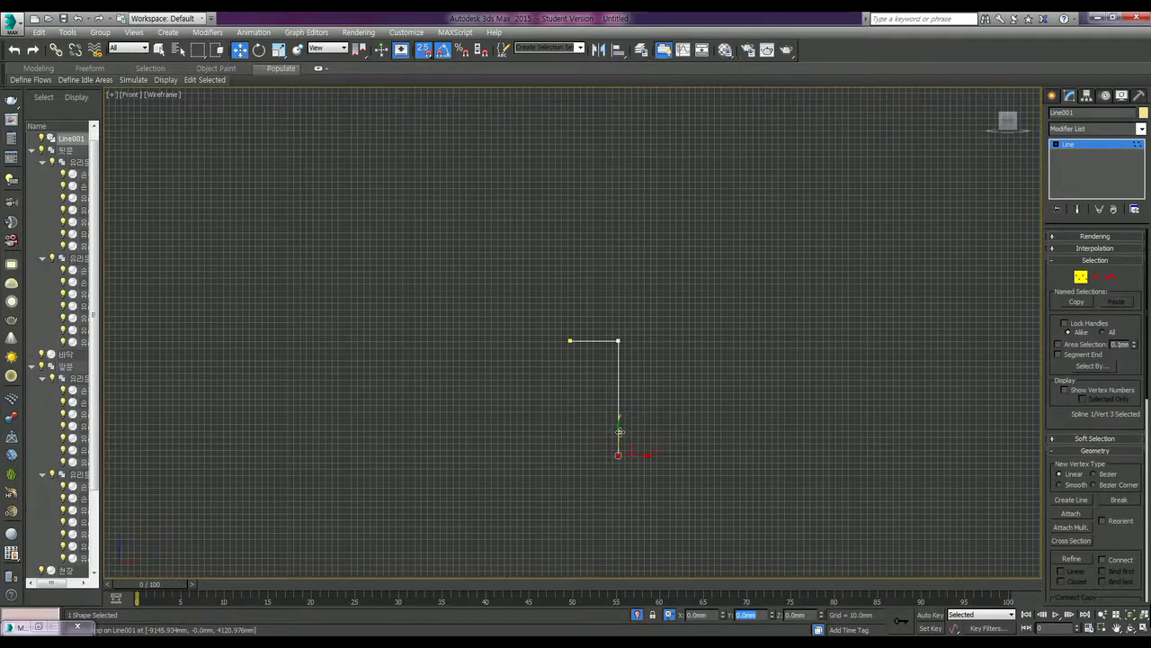
{"action": "left_click_drag", "start_coordinate": [620, 431], "coordinate": [618, 340]}
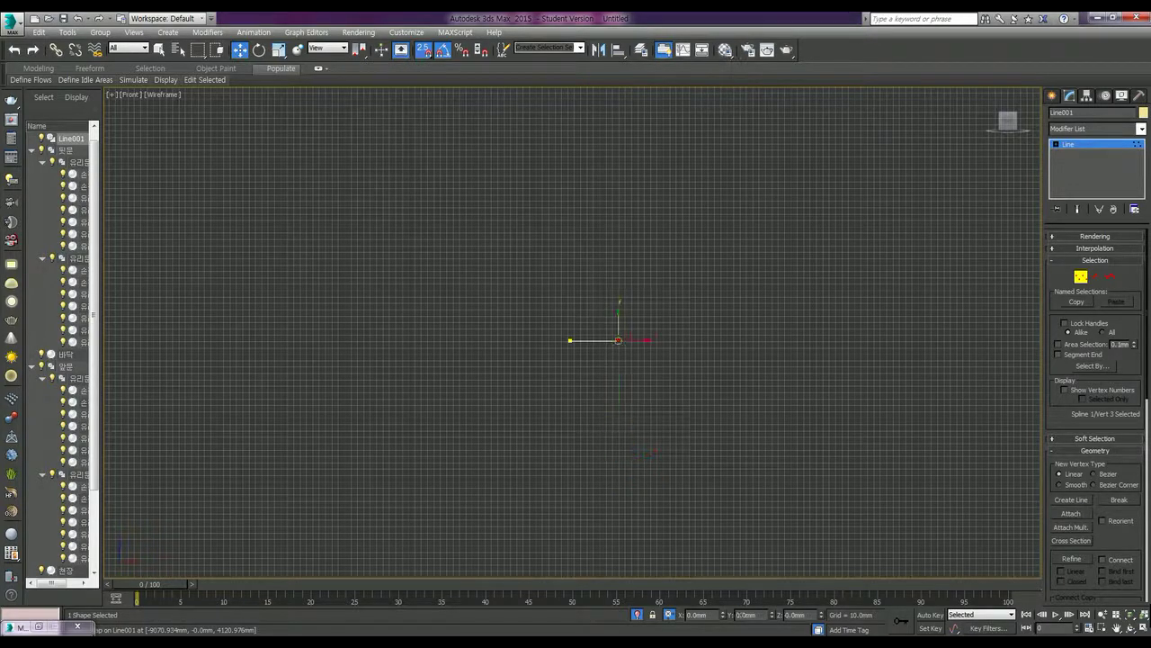
Drop the vertex 180 below the corner to form the vertical leg.
{"action": "double_click", "coordinate": [754, 614]}
{"action": "type", "text": "180"}
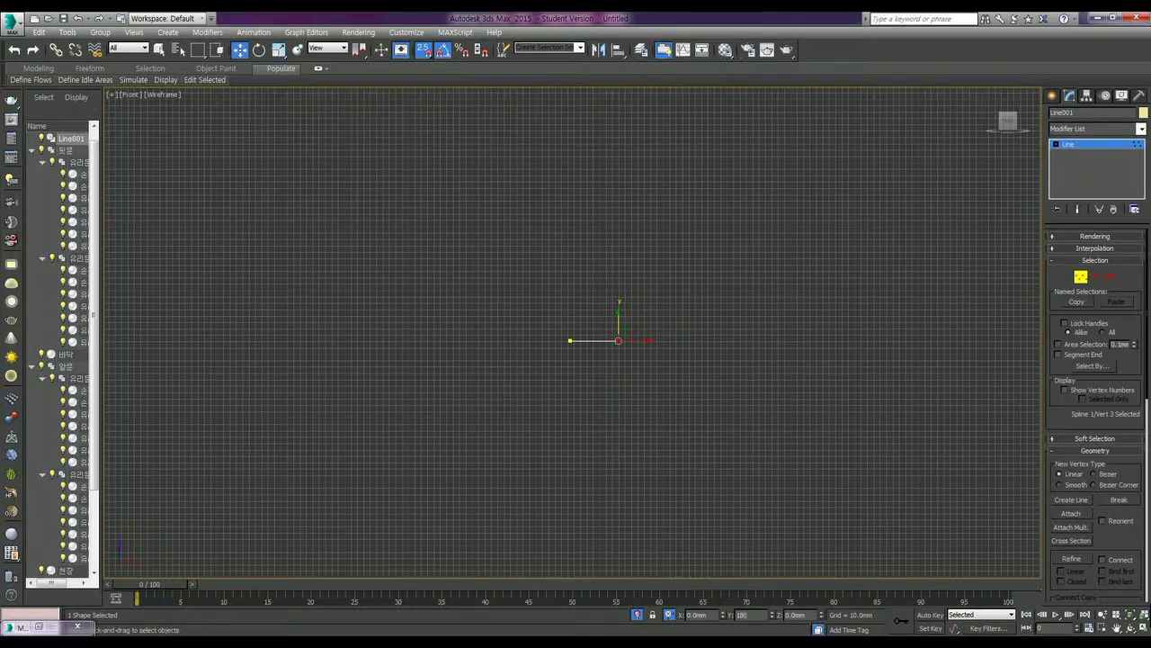
{"action": "key", "text": "Return"}
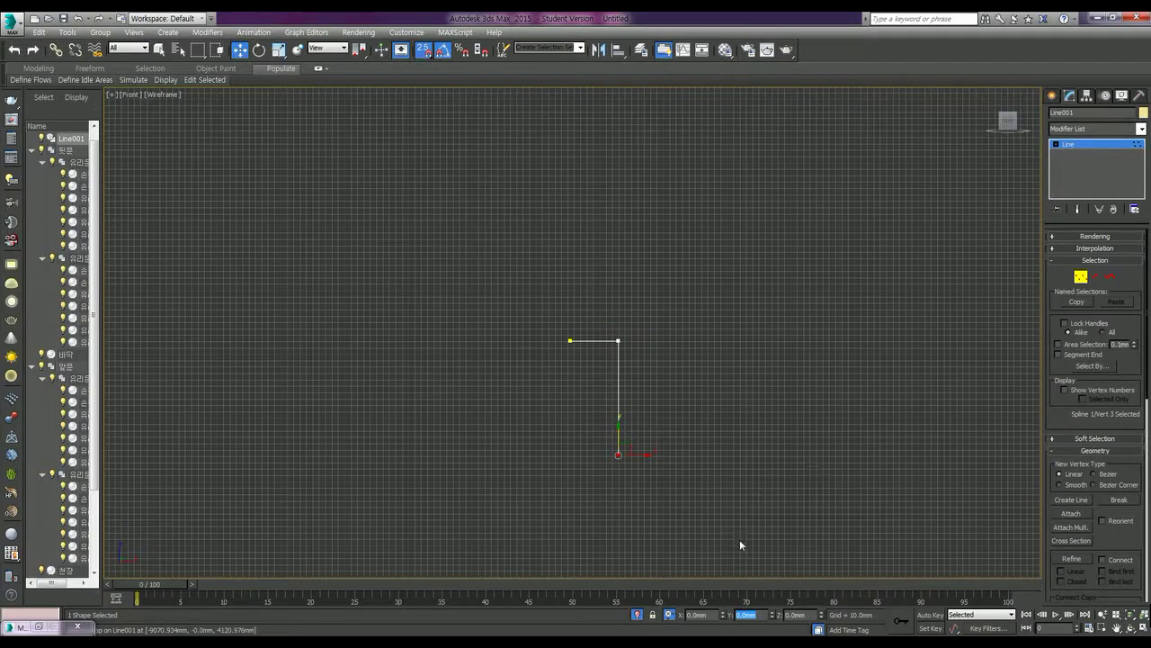
{"action": "right_click", "coordinate": [710, 453]}
Outline the selected profile spline at Spline level with a width of 45.
{"action": "left_click", "coordinate": [1110, 276]}
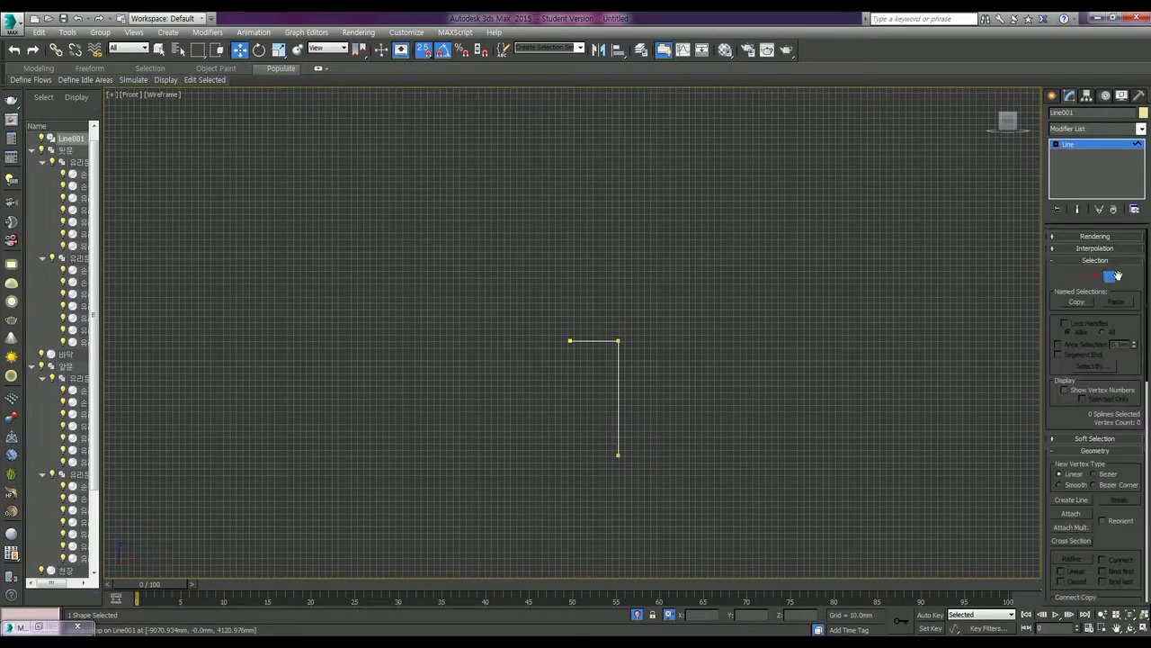
{"action": "left_click", "coordinate": [617, 360]}
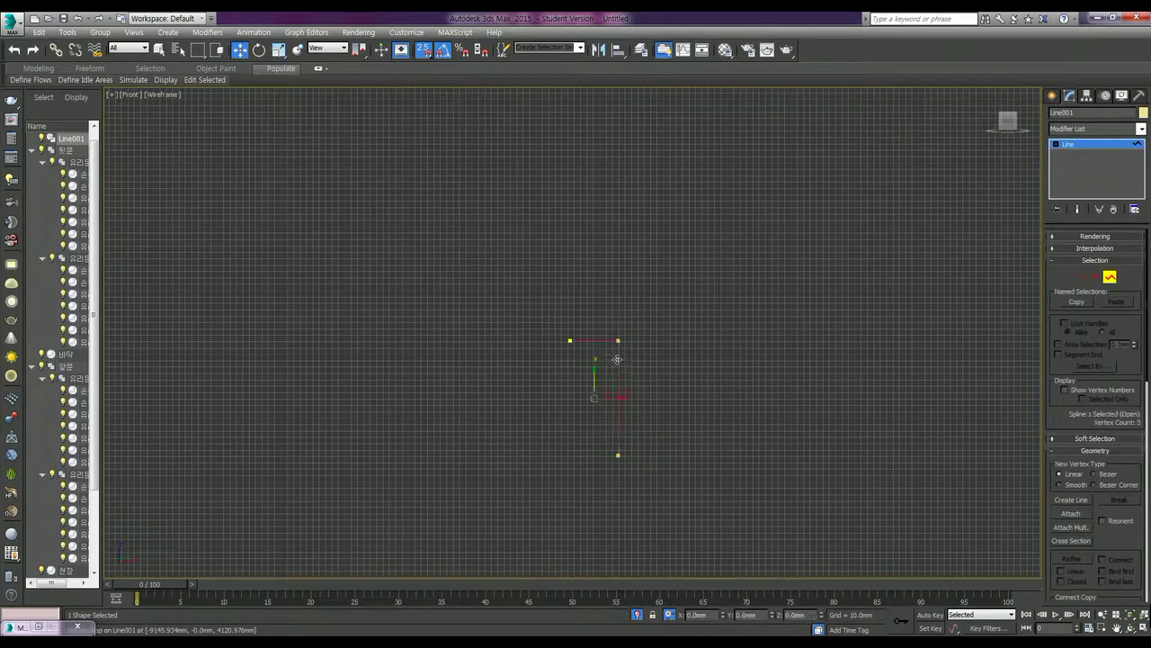
{"action": "scroll", "coordinate": [1123, 360], "scroll_direction": "down", "scroll_amount": 3}
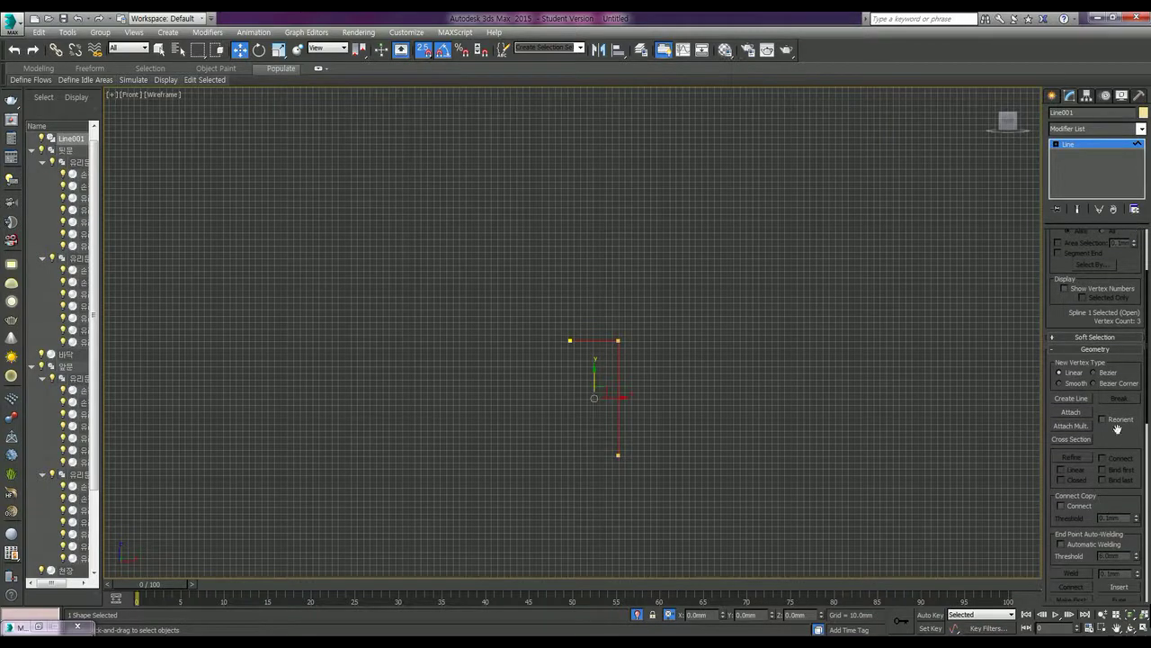
{"action": "scroll", "coordinate": [1126, 449], "scroll_direction": "down", "scroll_amount": 4}
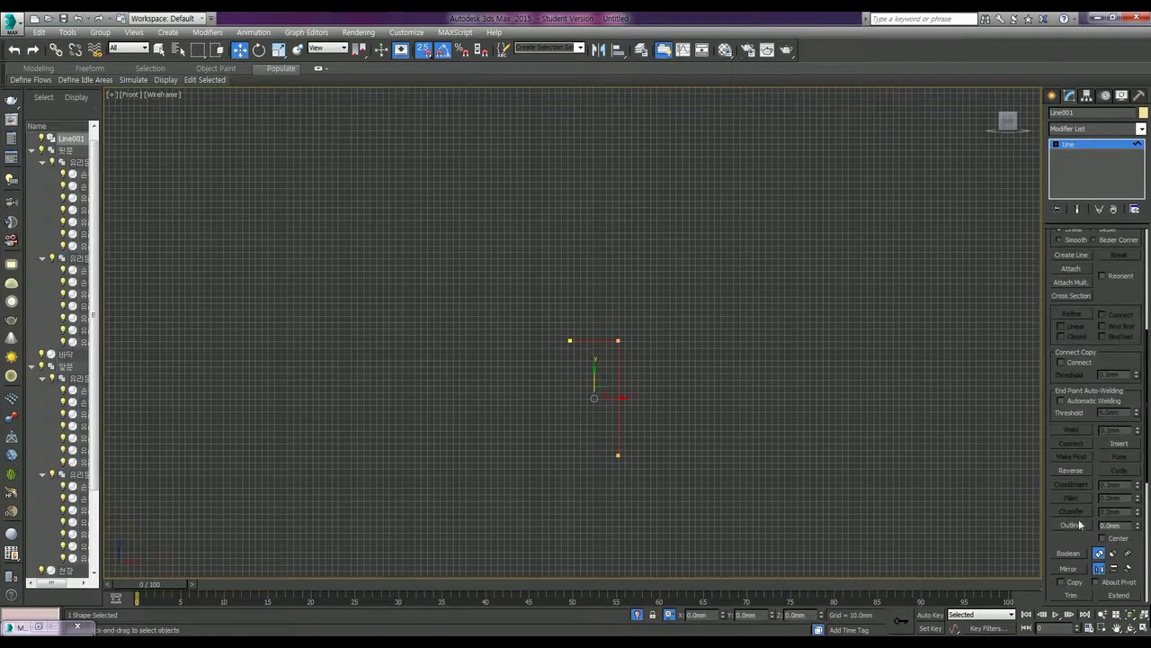
{"action": "left_click", "coordinate": [1078, 527]}
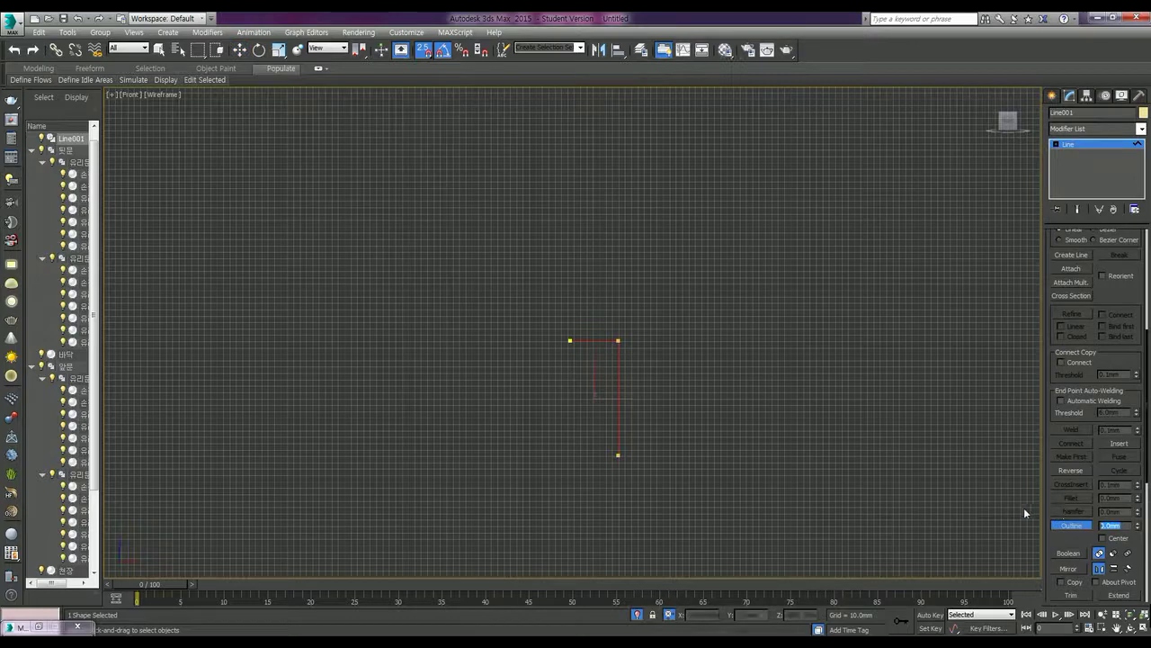
{"action": "type", "text": "45"}
{"action": "key", "text": "Return"}
Frame the outlined profile, end Outline mode, and return to the top Line level.
{"action": "middle_click_drag", "start_coordinate": [542, 356], "coordinate": [532, 356]}
{"action": "scroll", "coordinate": [532, 356], "scroll_direction": "up", "scroll_amount": 4}
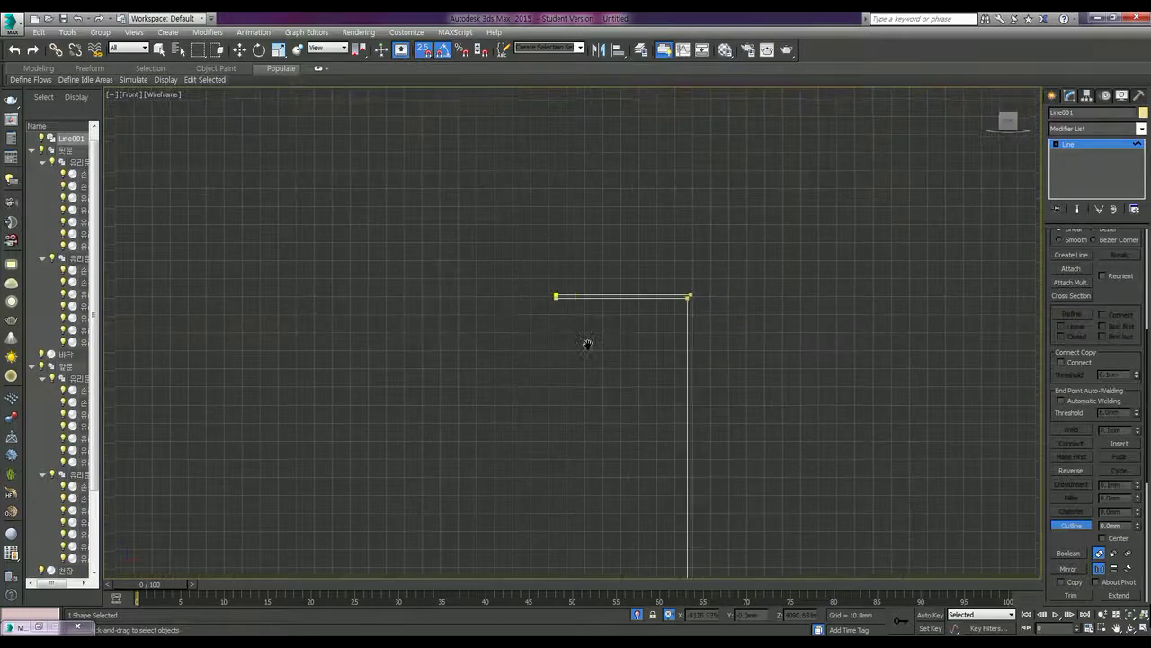
{"action": "middle_click_drag", "start_coordinate": [612, 350], "coordinate": [572, 327]}
{"action": "left_click", "coordinate": [1075, 525]}
{"action": "left_click", "coordinate": [1055, 143]}
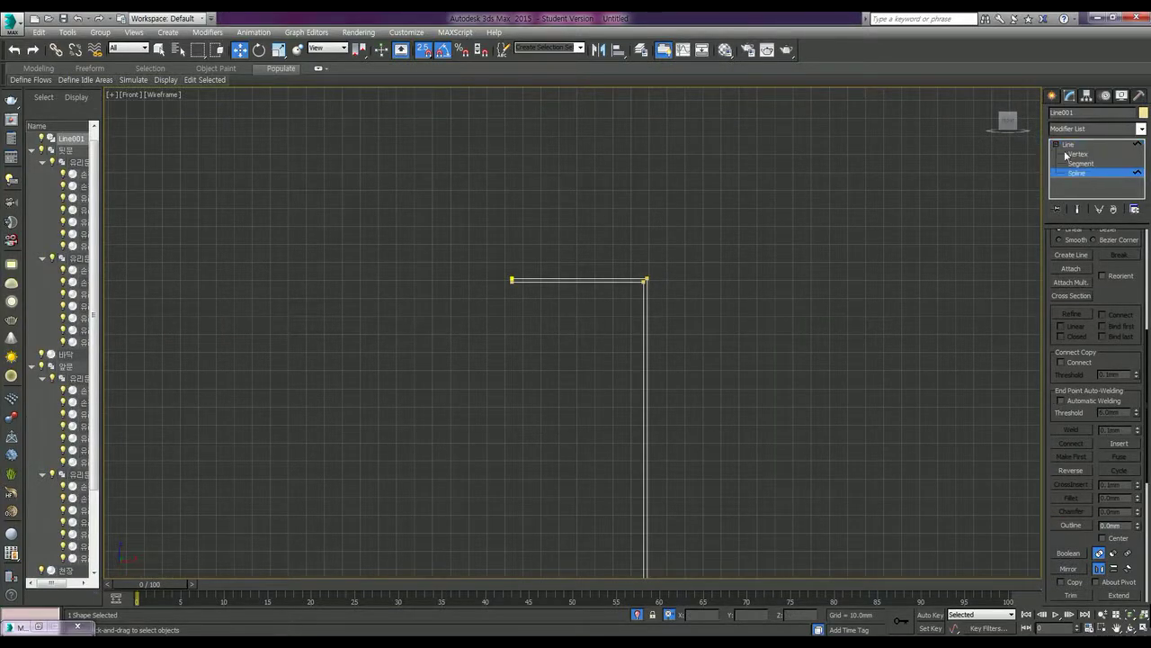
{"action": "left_click", "coordinate": [1080, 154]}
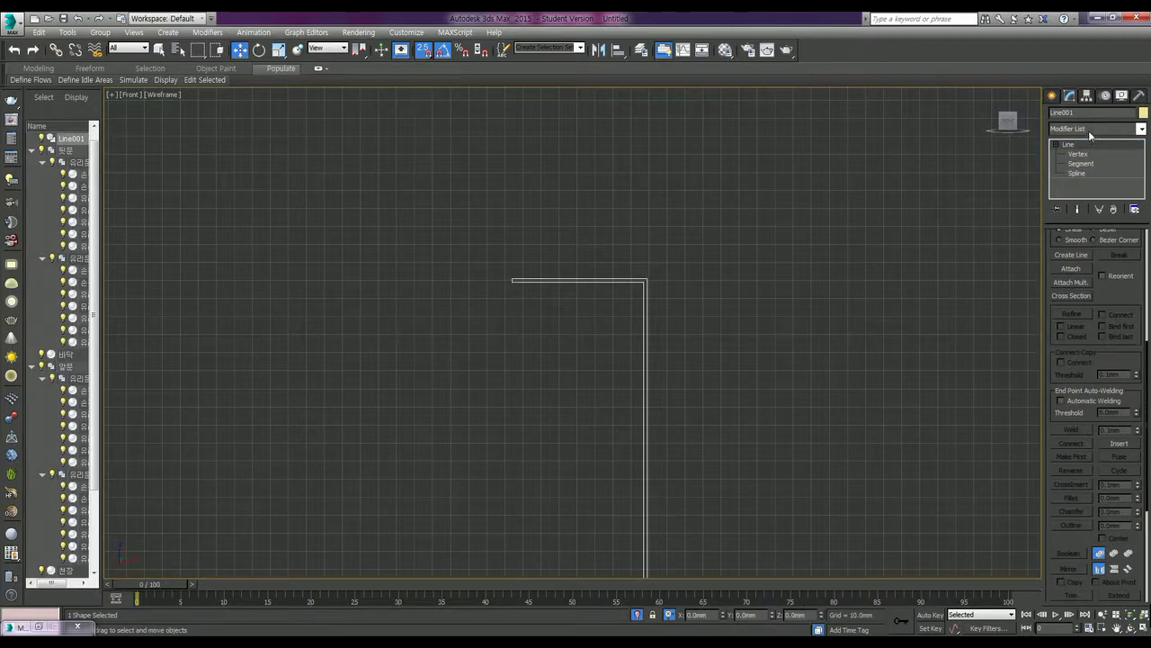
Apply a Lathe modifier to the profile and frame the revolved object.
{"action": "left_click", "coordinate": [1088, 130]}
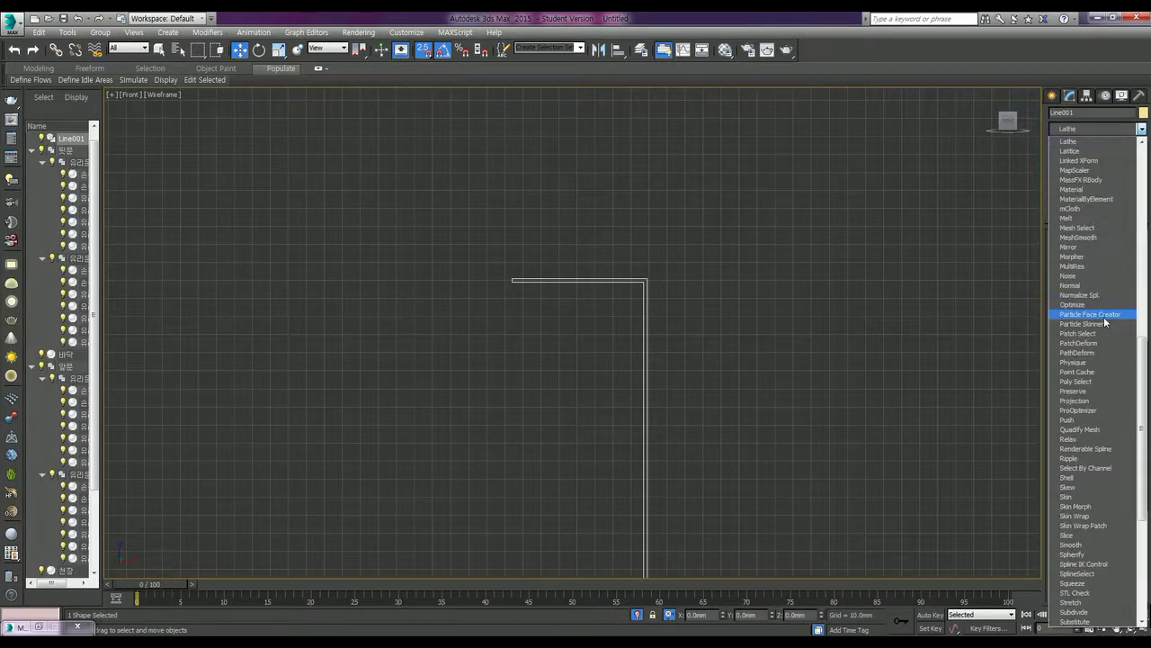
{"action": "scroll", "coordinate": [1084, 207], "scroll_direction": "down", "scroll_amount": 5}
{"action": "left_click", "coordinate": [1072, 146]}
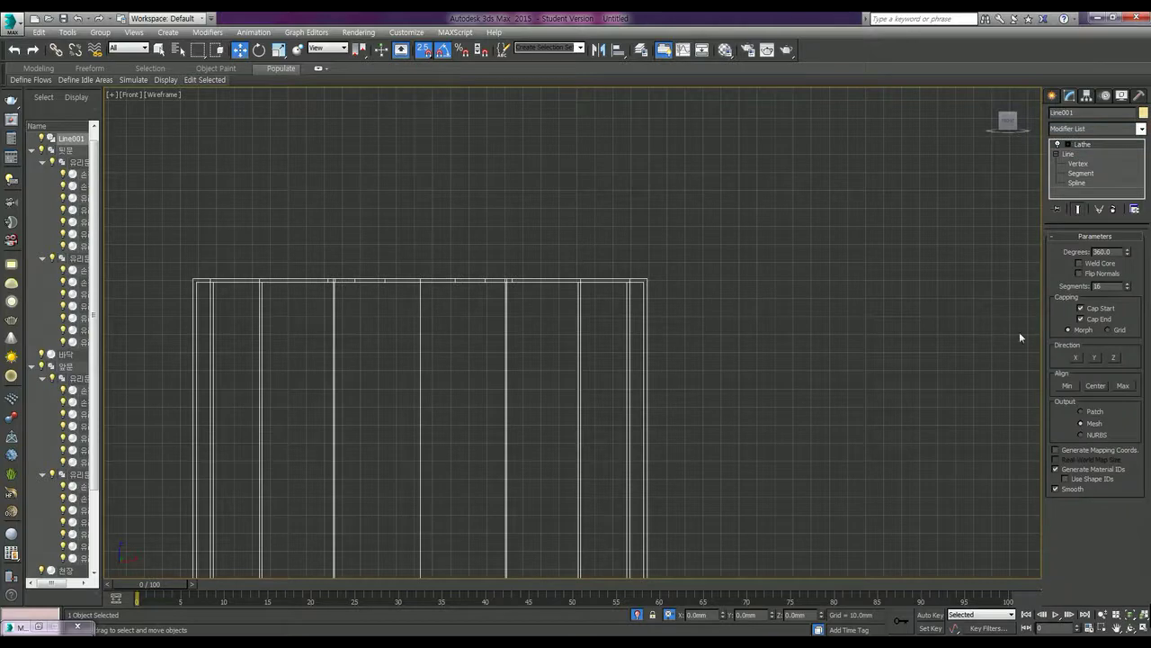
{"action": "middle_click_drag", "start_coordinate": [560, 351], "coordinate": [591, 321]}
{"action": "scroll", "coordinate": [669, 243], "scroll_direction": "down", "scroll_amount": 2}
{"action": "middle_click_drag", "start_coordinate": [669, 250], "coordinate": [640, 315]}
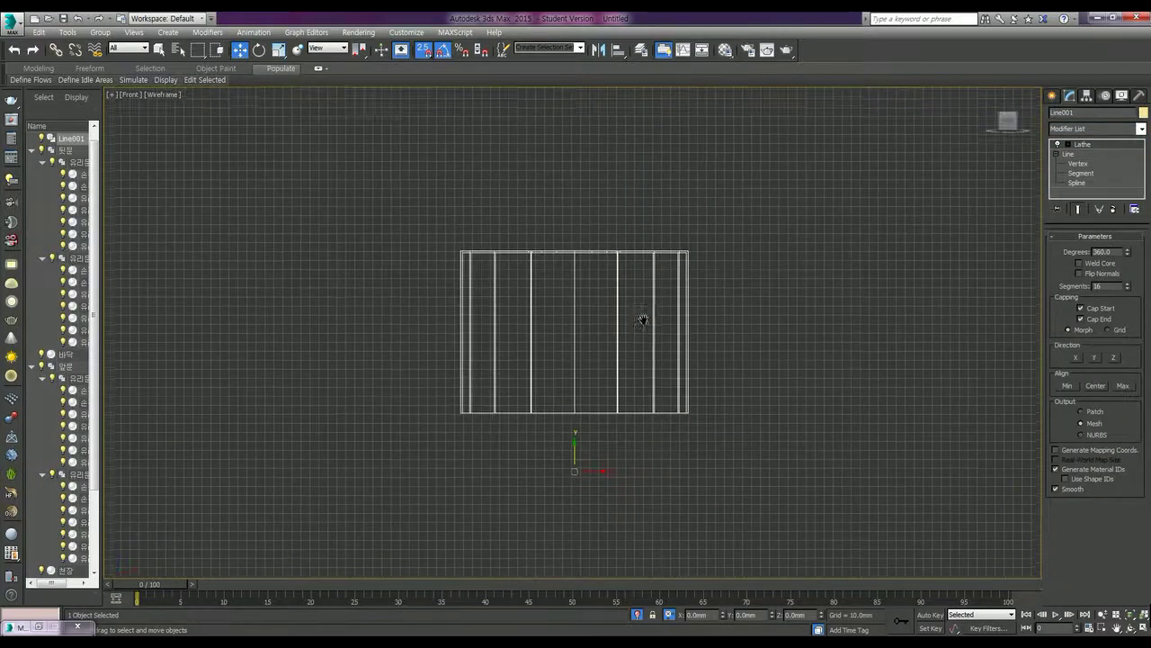
Turn on Weld Core and set the lathe alignment to Min after trying Center and Max.
{"action": "left_click", "coordinate": [1081, 263]}
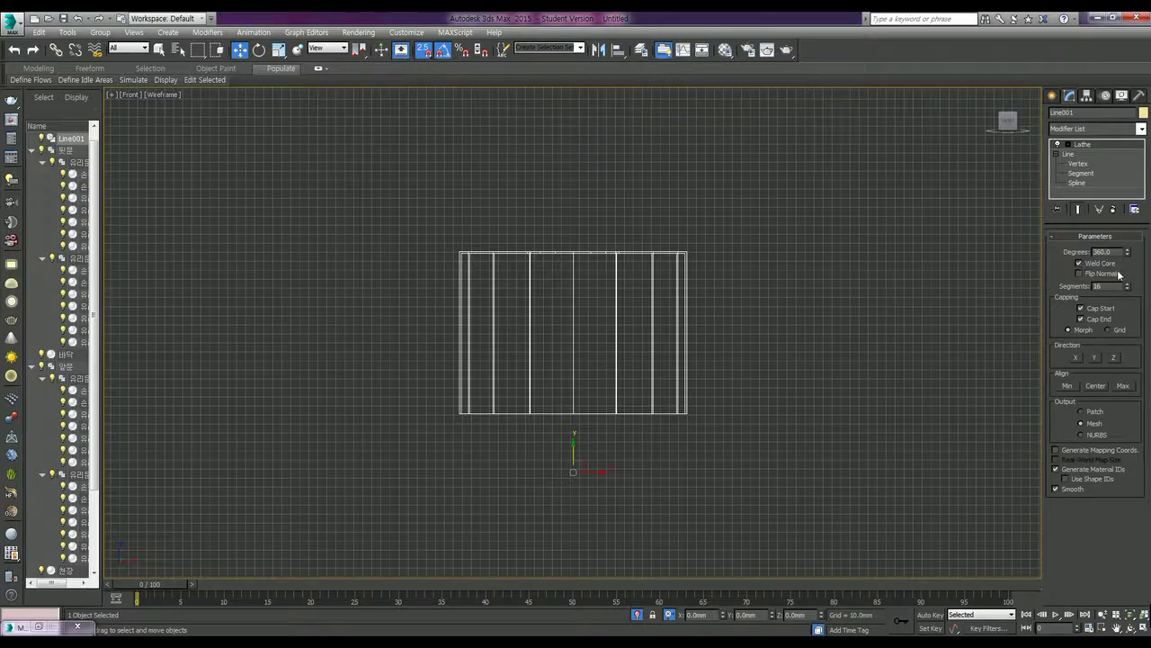
{"action": "left_click", "coordinate": [1098, 386]}
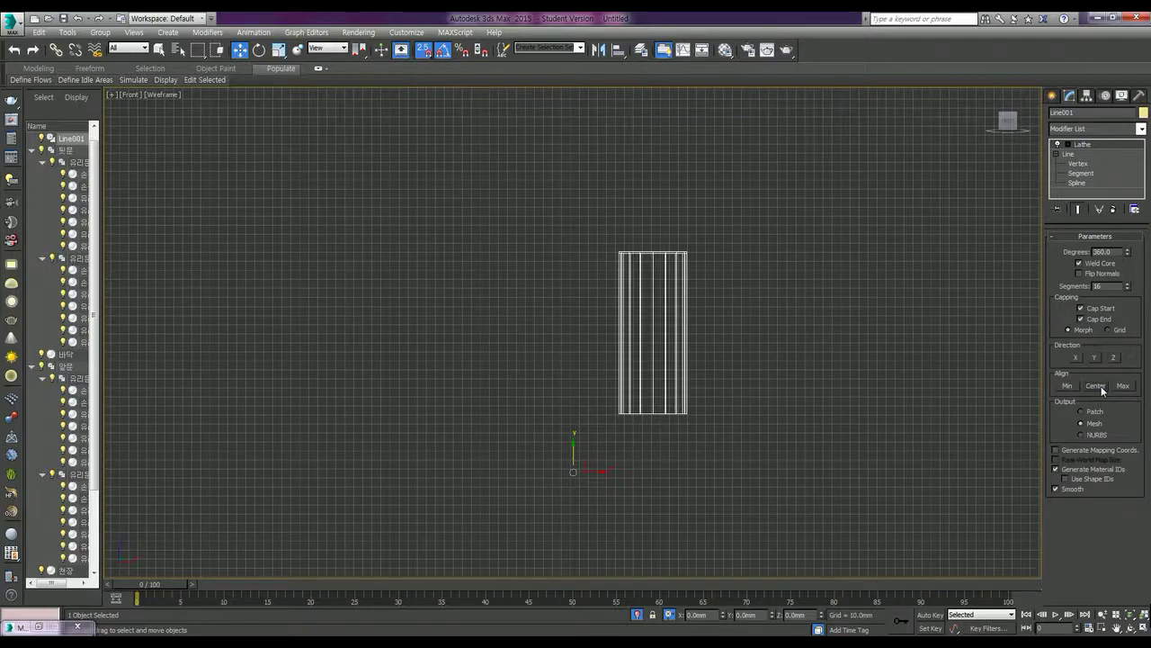
{"action": "left_click", "coordinate": [1128, 388]}
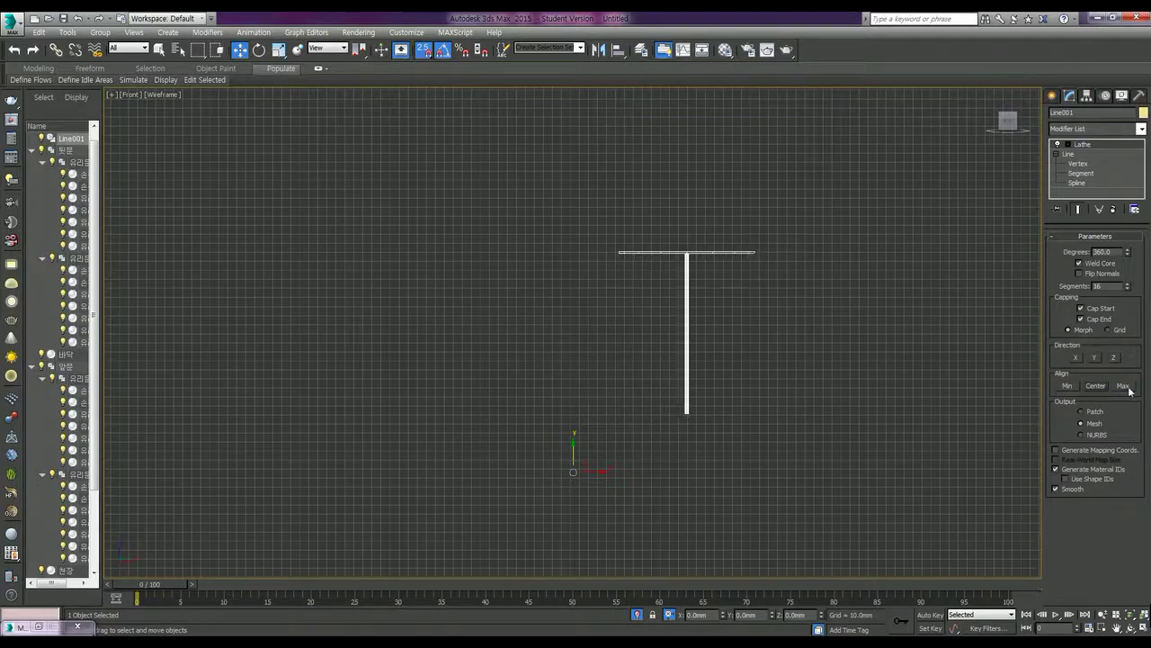
{"action": "left_click", "coordinate": [1064, 386]}
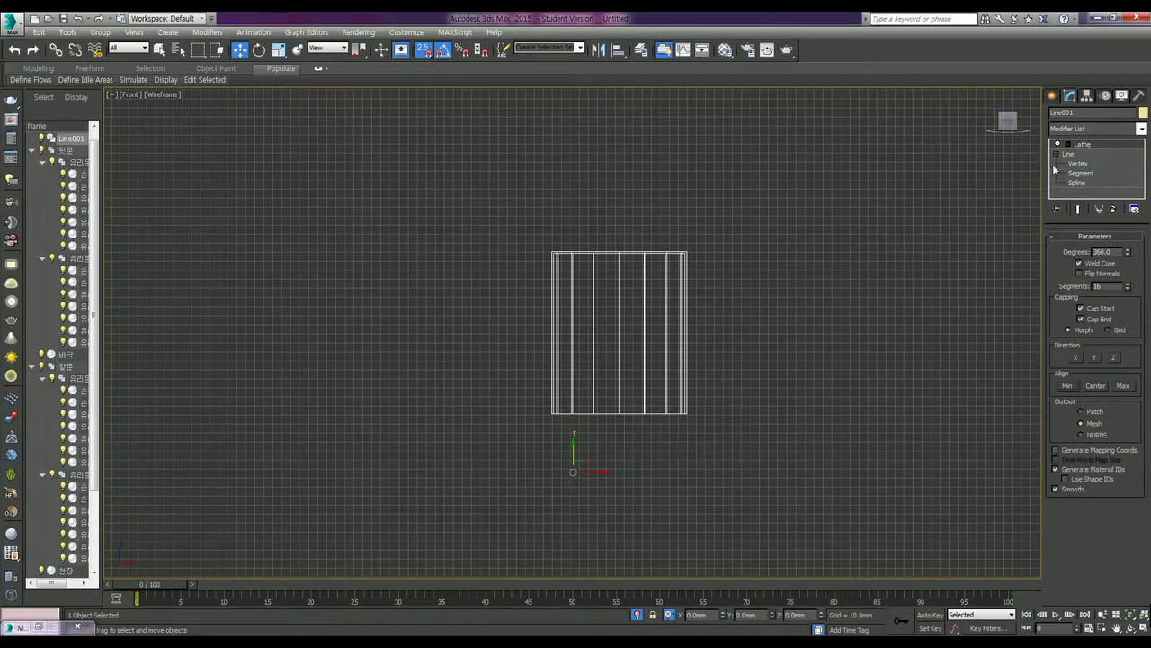
Restore the four-viewport layout with Alt+W.
{"action": "right_click", "coordinate": [745, 388]}
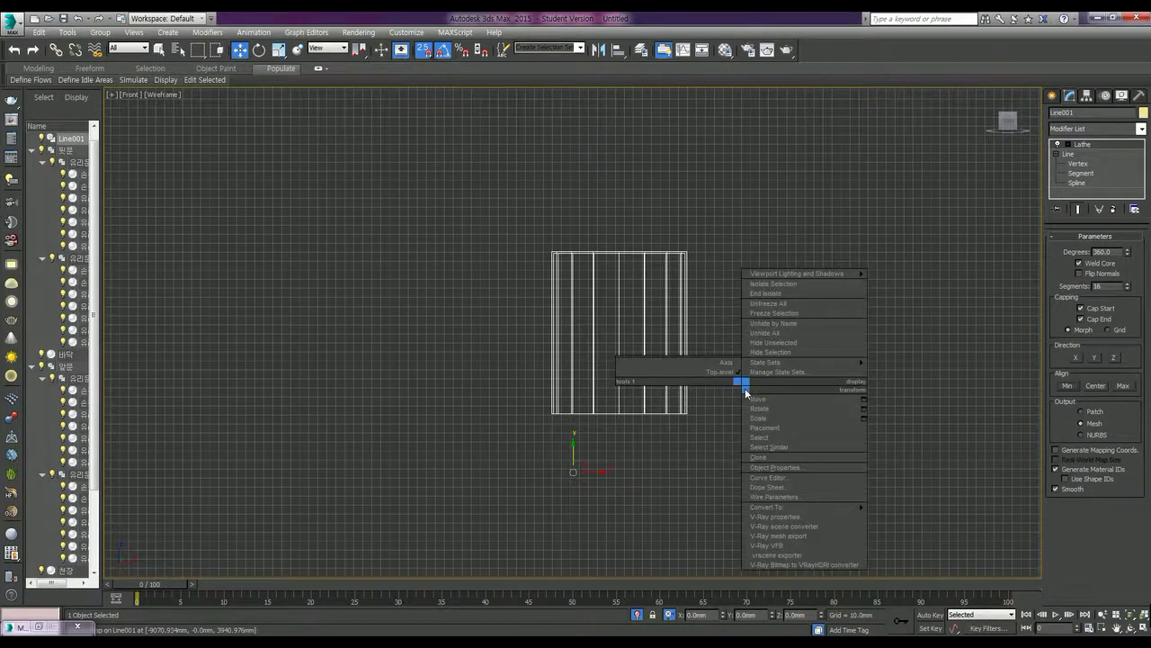
{"action": "left_click", "coordinate": [712, 297]}
{"action": "middle_click_drag", "start_coordinate": [713, 297], "coordinate": [616, 389]}
{"action": "scroll", "coordinate": [616, 388], "scroll_direction": "up", "scroll_amount": 3}
{"action": "scroll", "coordinate": [616, 389], "scroll_direction": "down", "scroll_amount": 3}
{"action": "key", "text": "alt+w"}
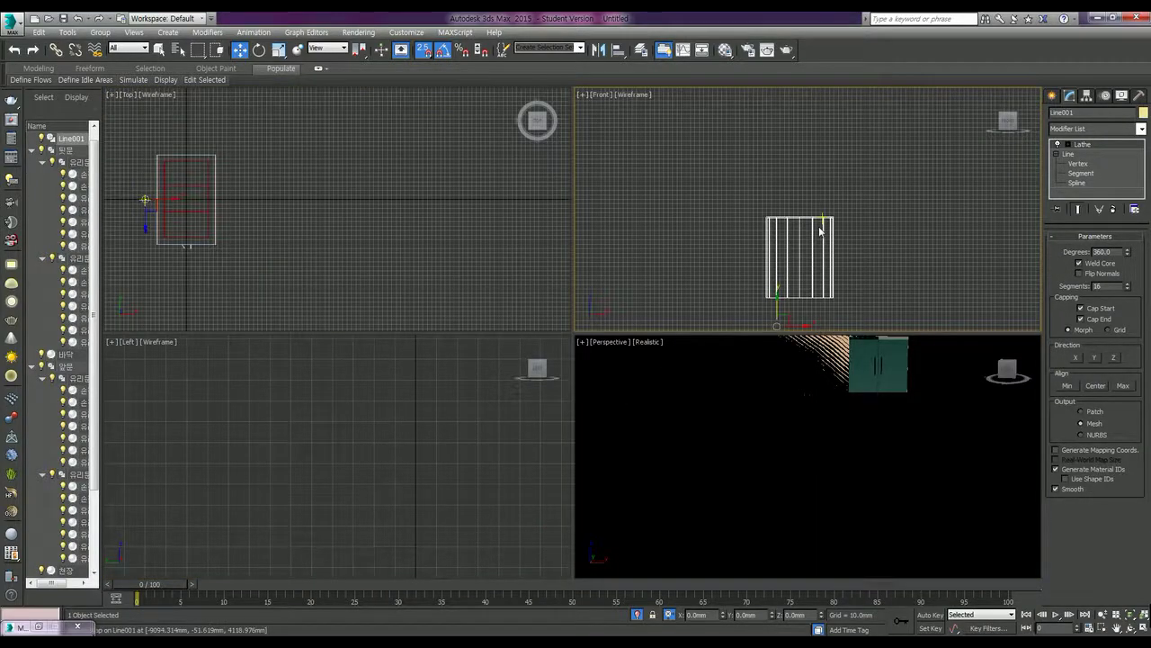
Turn off snaps, reselect the lathed object, and zoom-fit the Front and Perspective views on it.
{"action": "left_click", "coordinate": [423, 50]}
{"action": "left_click", "coordinate": [915, 248]}
{"action": "left_click", "coordinate": [766, 219]}
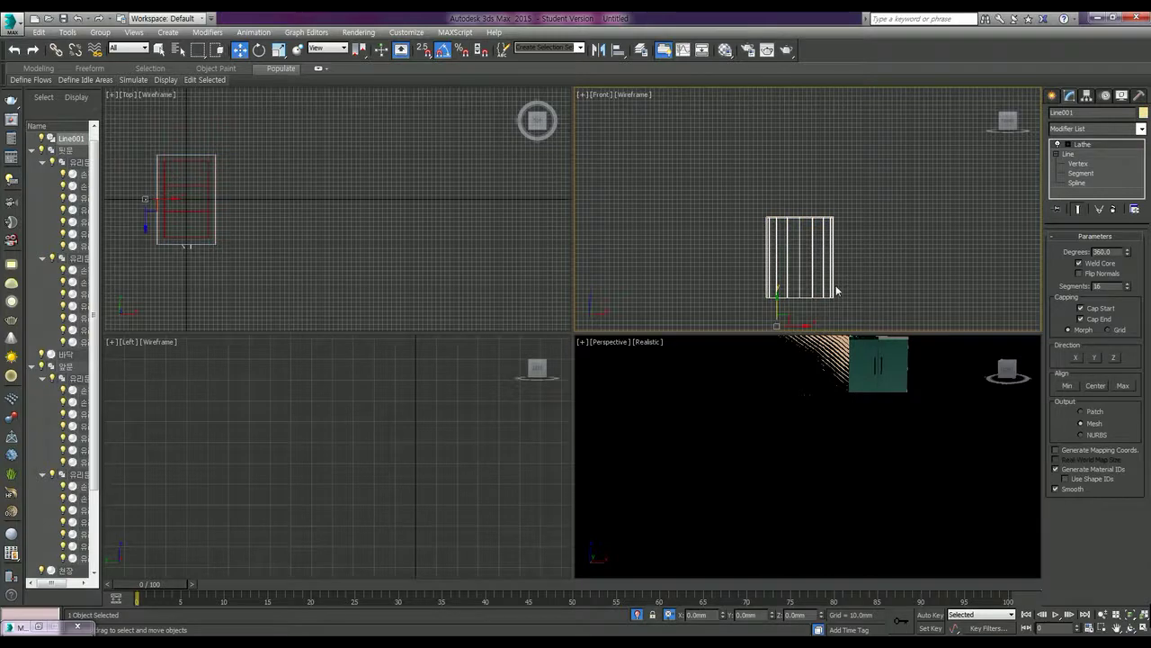
{"action": "key", "text": "z"}
{"action": "middle_click", "coordinate": [798, 452]}
{"action": "key", "text": "z"}
{"action": "mouse_move", "coordinate": [813, 444]}
{"action": "middle_mouse_down", "text": "alt"}
{"action": "mouse_move", "coordinate": [765, 496]}
{"action": "mouse_move", "coordinate": [744, 495]}
{"action": "mouse_move", "coordinate": [773, 522]}
{"action": "mouse_move", "coordinate": [788, 465]}
{"action": "mouse_move", "coordinate": [812, 480]}
{"action": "mouse_move", "coordinate": [912, 424]}
{"action": "mouse_move", "coordinate": [882, 504]}
{"action": "middle_mouse_up", "text": "alt"}
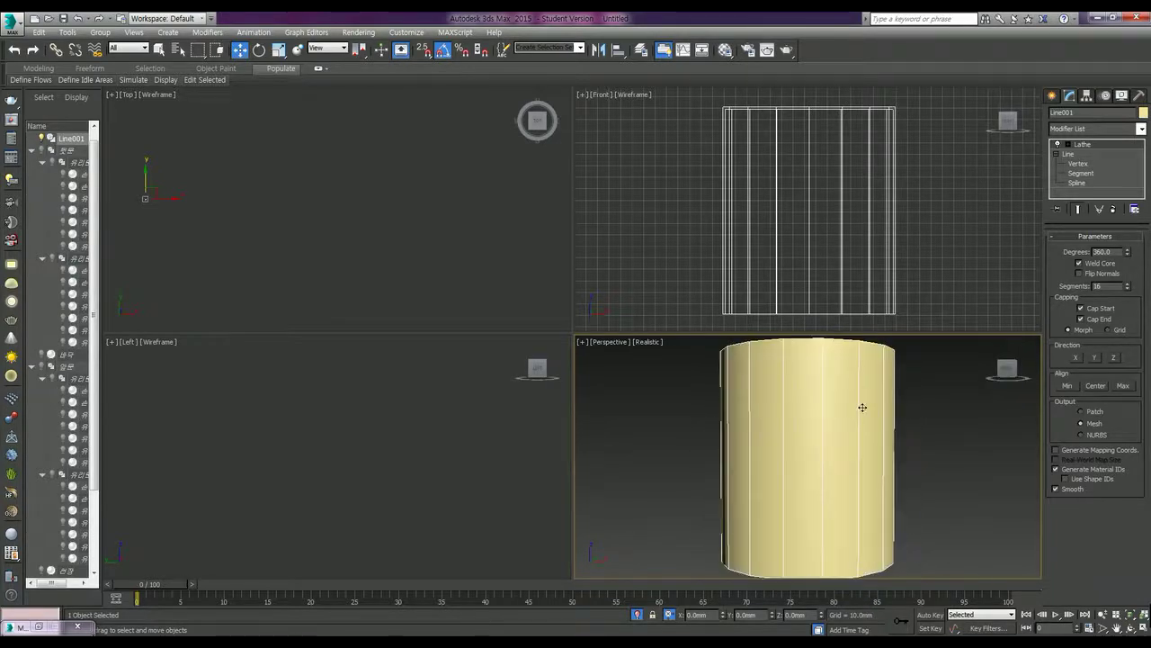
{"action": "middle_click_drag", "start_coordinate": [862, 406], "coordinate": [935, 378], "text": "alt"}
Raise the Lathe segment count to 32, then 50, for a smoother cylinder.
{"action": "double_click", "coordinate": [1098, 286]}
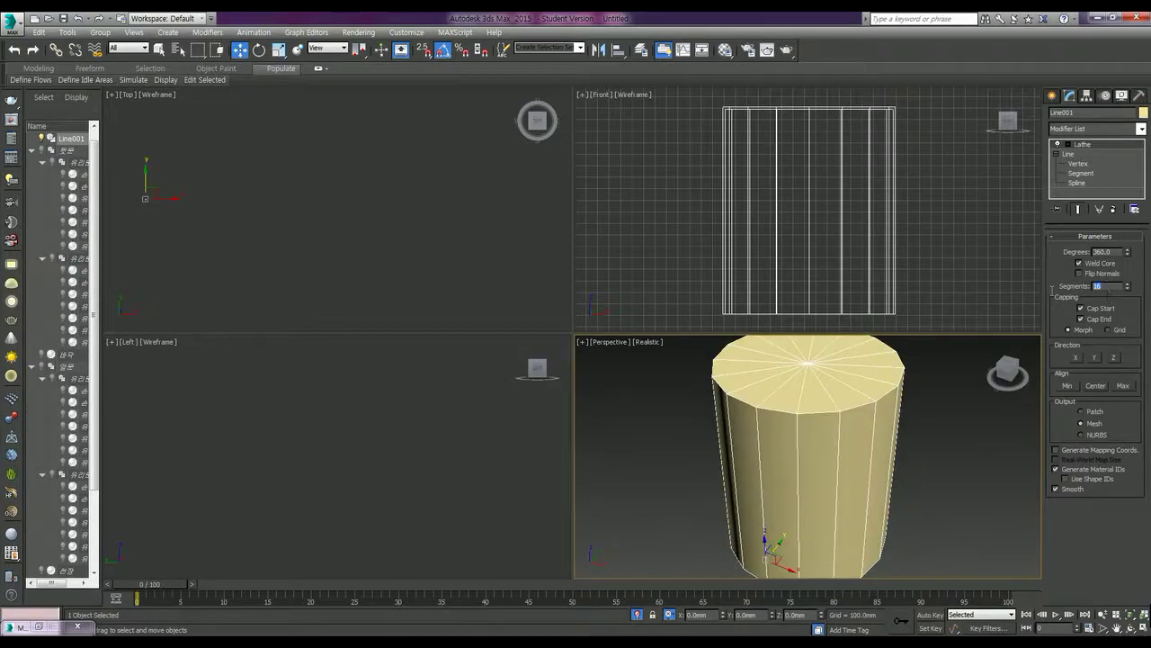
{"action": "type", "text": "32"}
{"action": "key", "text": "Return"}
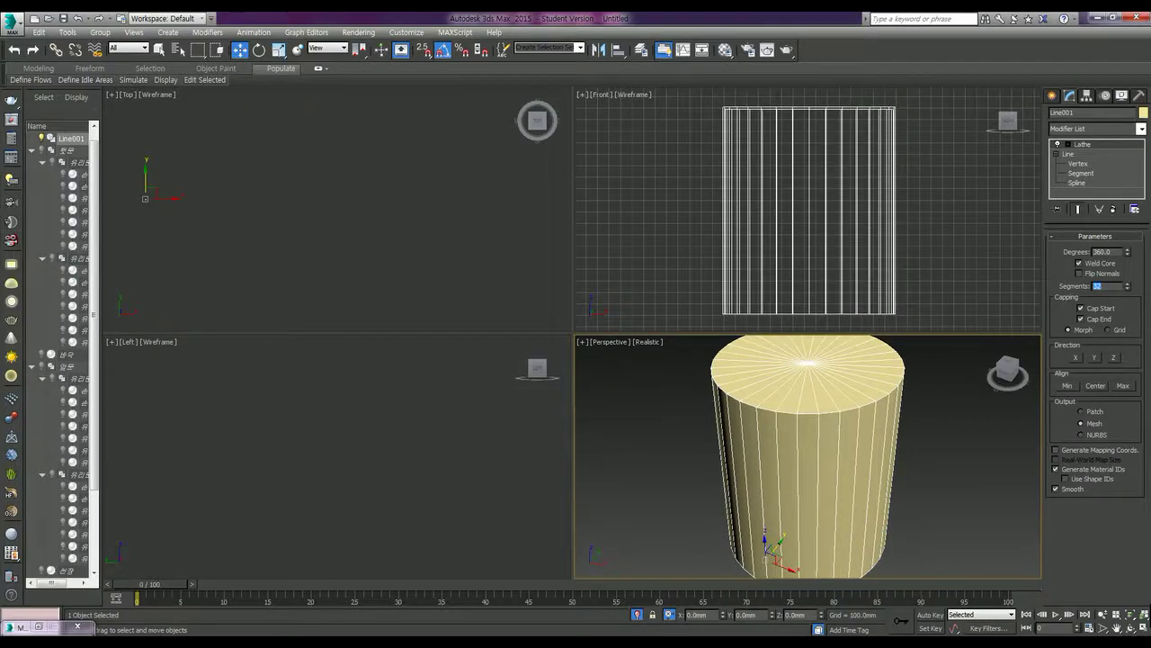
{"action": "type", "text": "50"}
{"action": "key", "text": "Return"}
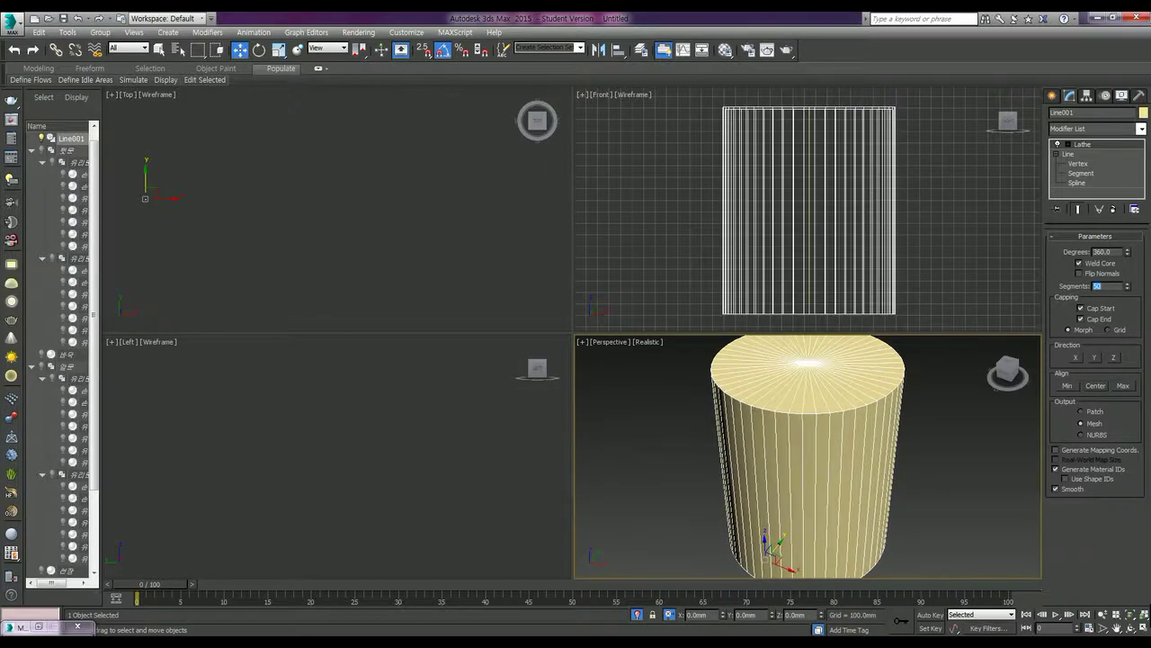
{"action": "middle_click_drag", "start_coordinate": [837, 155], "coordinate": [837, 216], "text": "alt"}
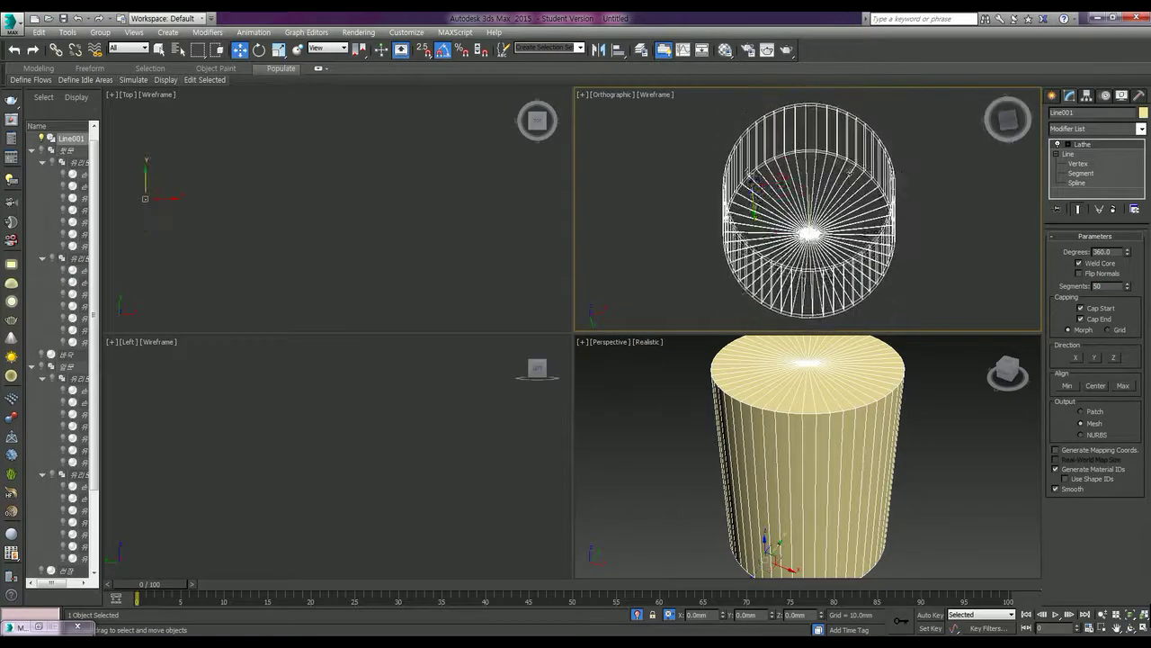
{"action": "middle_click_drag", "start_coordinate": [837, 216], "coordinate": [899, 270], "text": "alt"}
{"action": "middle_click_drag", "start_coordinate": [821, 458], "coordinate": [828, 476], "text": "alt"}
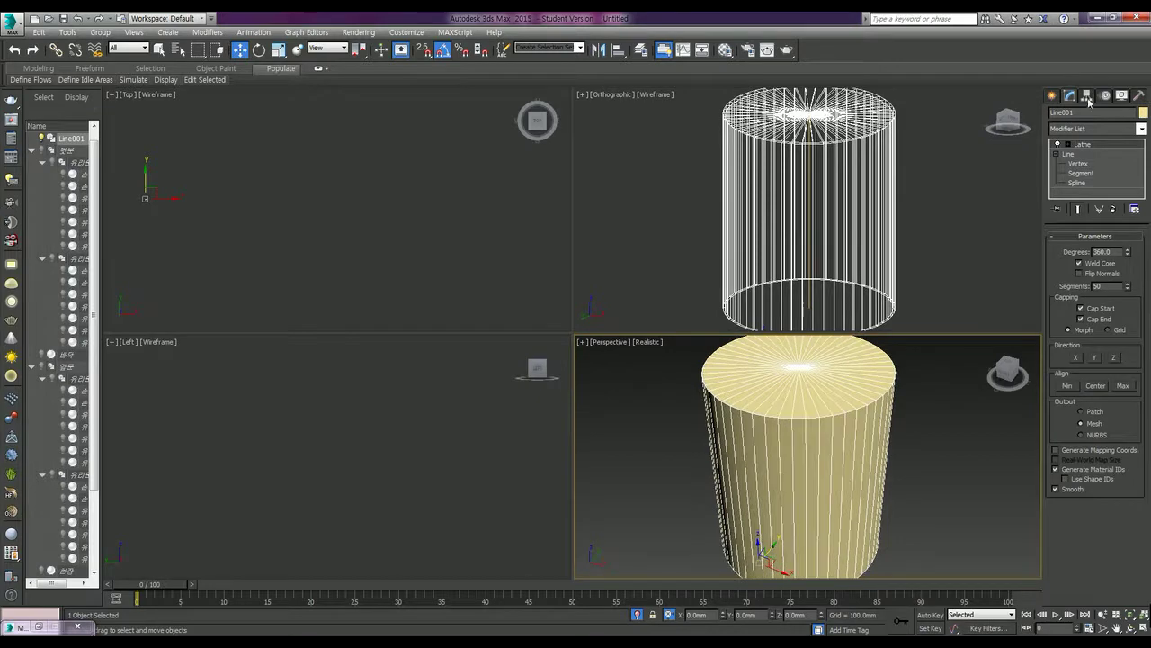
Center the lathed body's pivot on the object with Affect Pivot Only.
{"action": "left_click", "coordinate": [1086, 95]}
{"action": "left_click", "coordinate": [1095, 171]}
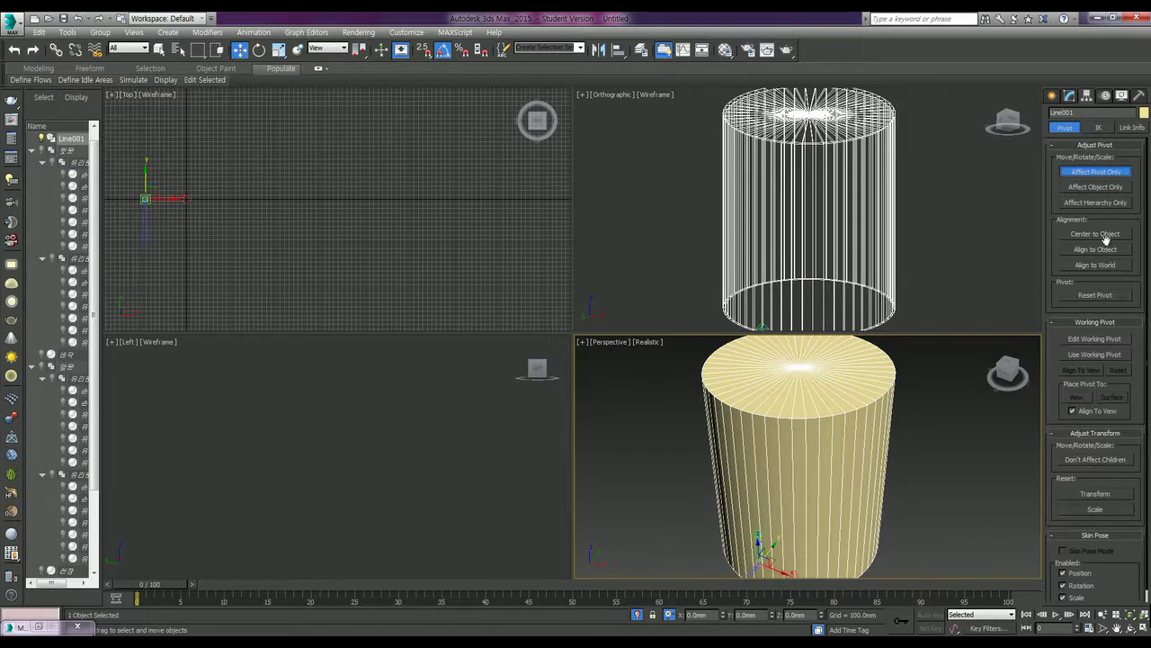
{"action": "left_click", "coordinate": [1107, 237]}
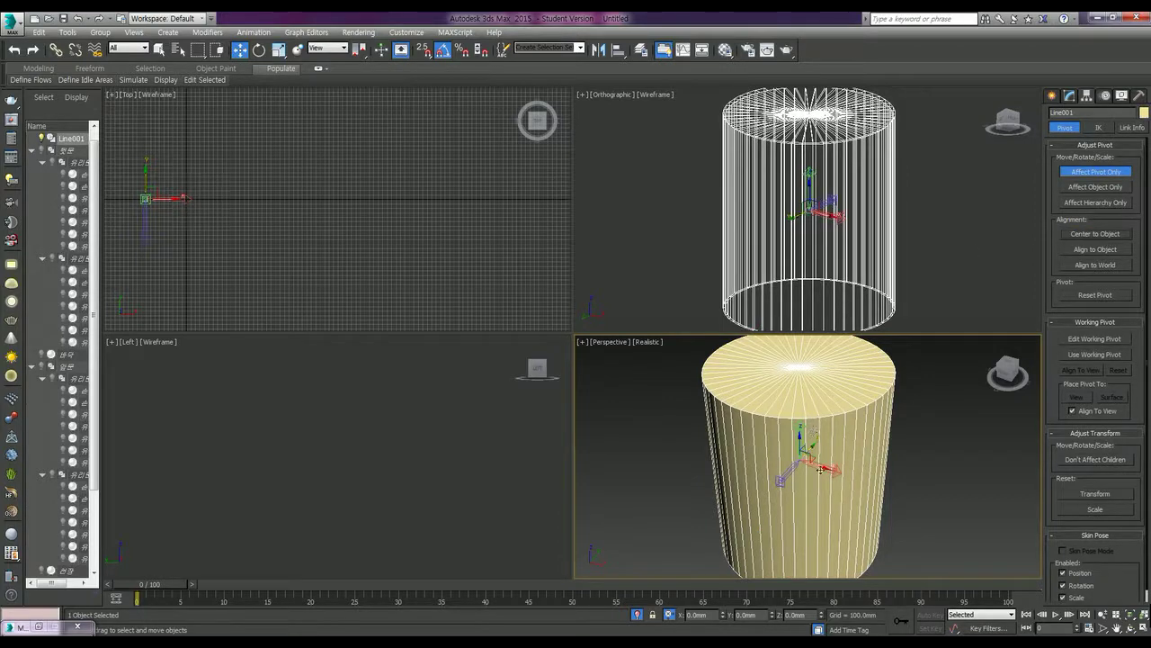
Set the upper-right view to Front, turn off Affect Pivot Only, maximize it, and choose Line.
{"action": "left_click", "coordinate": [835, 160]}
{"action": "key", "text": "f"}
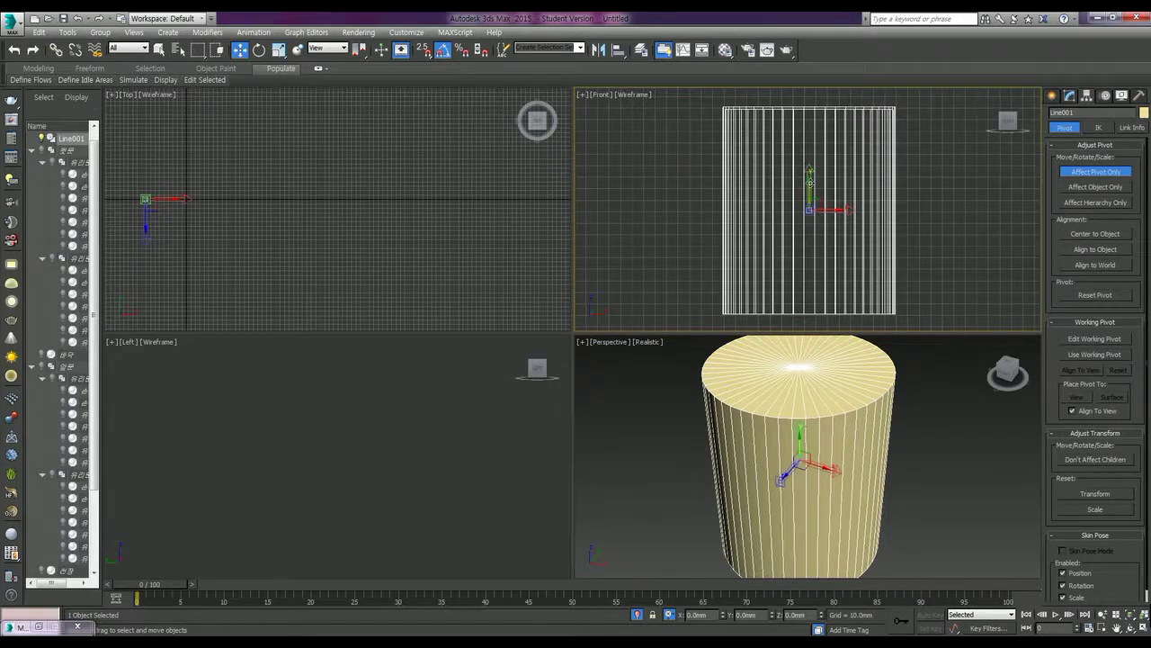
{"action": "left_click", "coordinate": [1101, 172]}
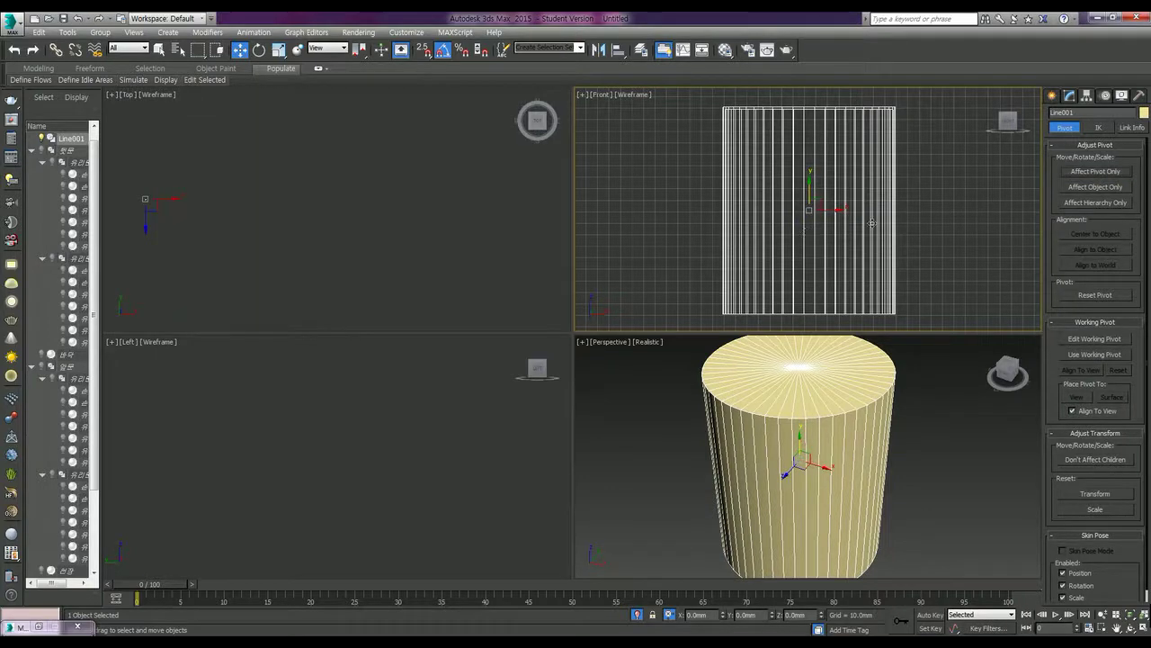
{"action": "left_click_drag", "start_coordinate": [849, 212], "coordinate": [850, 212]}
{"action": "key", "text": "alt+w"}
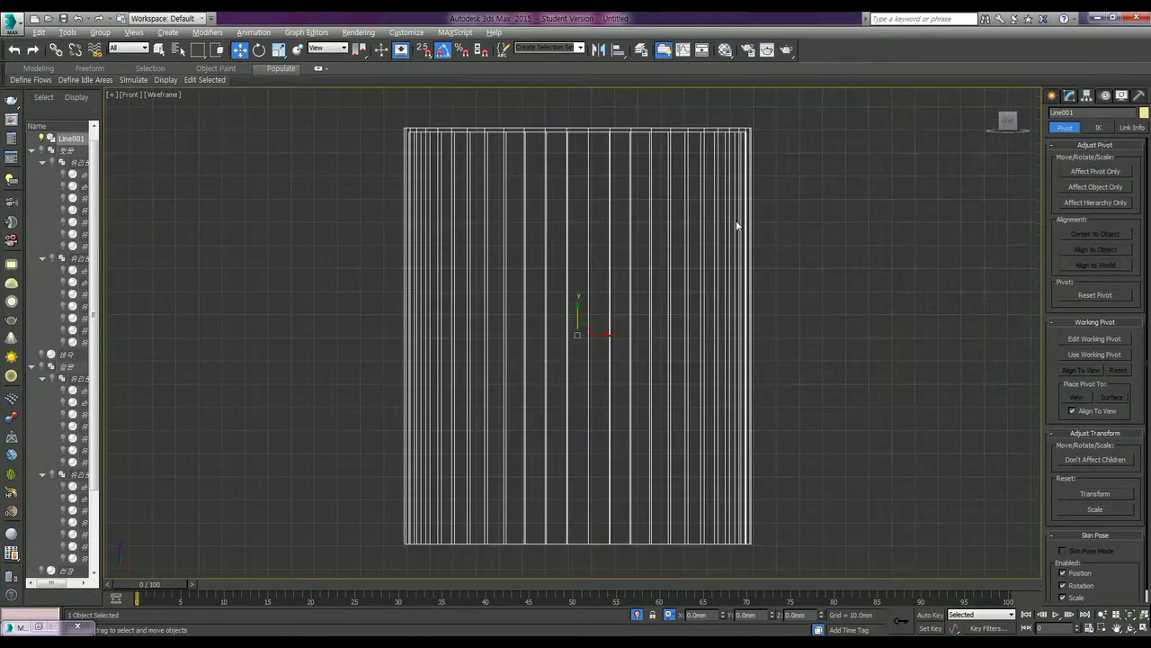
{"action": "middle_click_drag", "start_coordinate": [722, 258], "coordinate": [729, 340]}
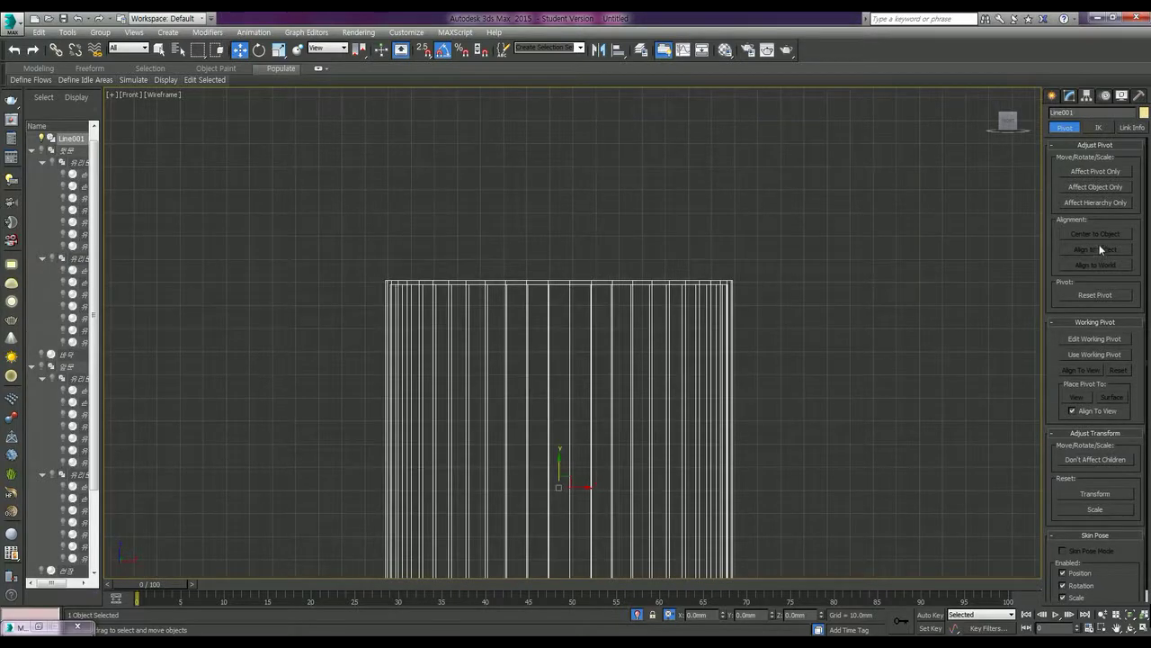
{"action": "left_click", "coordinate": [1052, 97]}
{"action": "left_click", "coordinate": [1080, 182]}
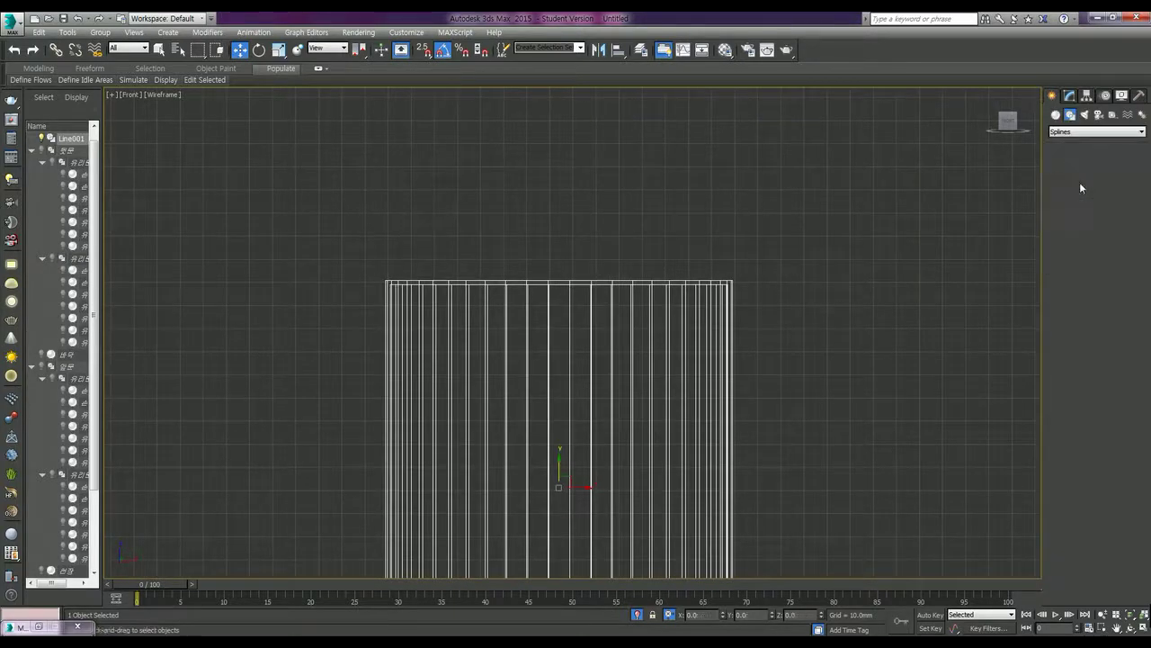
Draw a vertical line beside the cylinder, then select and delete it.
{"action": "left_click", "coordinate": [363, 315]}
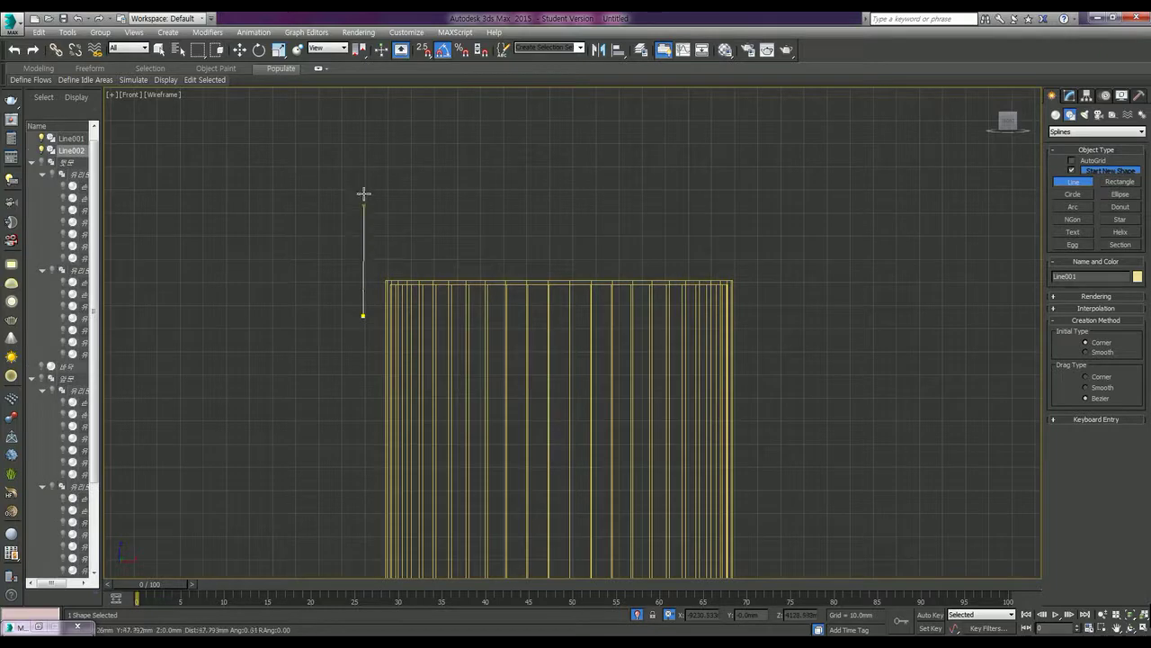
{"action": "left_click", "coordinate": [365, 97]}
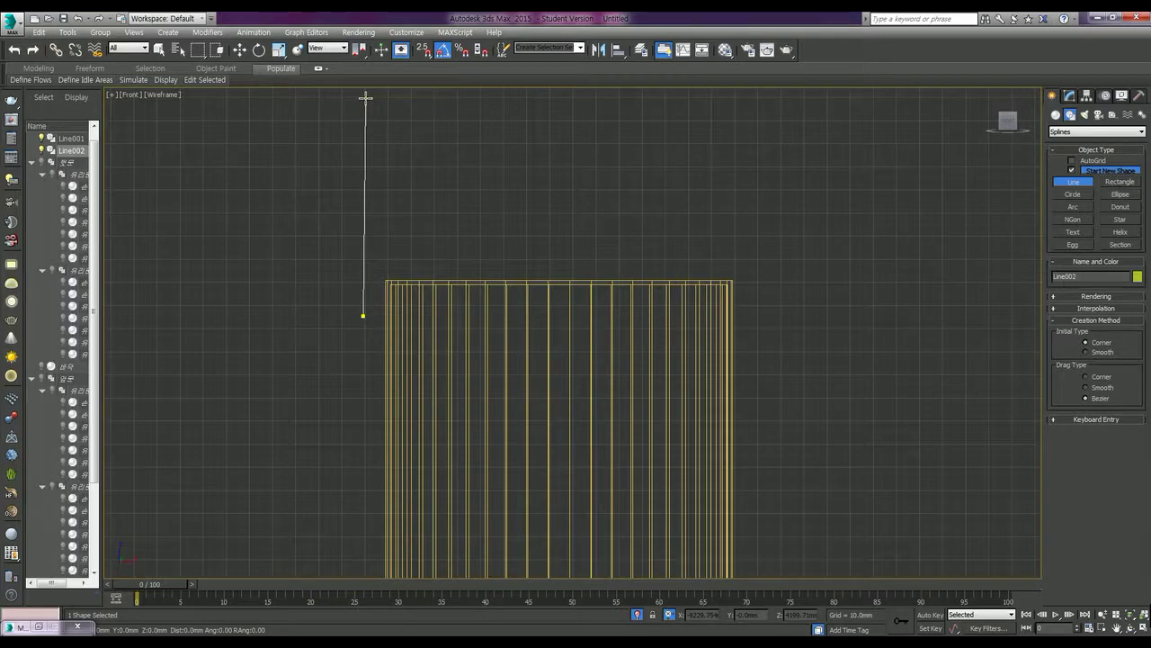
{"action": "right_click", "coordinate": [381, 124]}
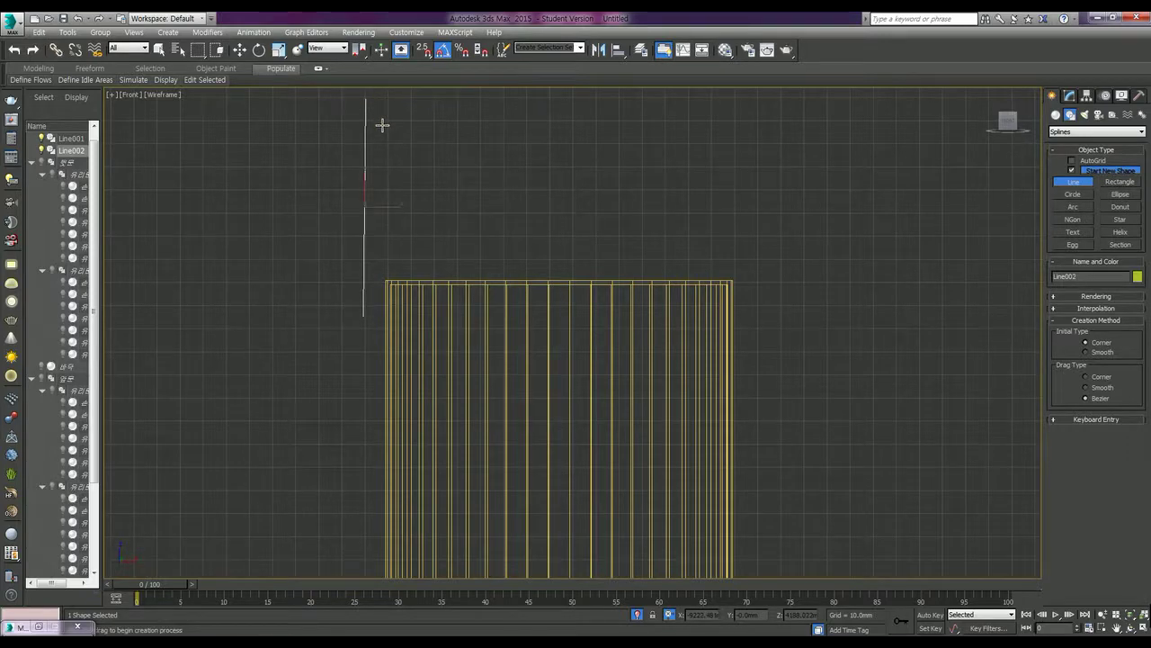
{"action": "right_click", "coordinate": [498, 195]}
{"action": "left_click_drag", "start_coordinate": [469, 190], "coordinate": [344, 169]}
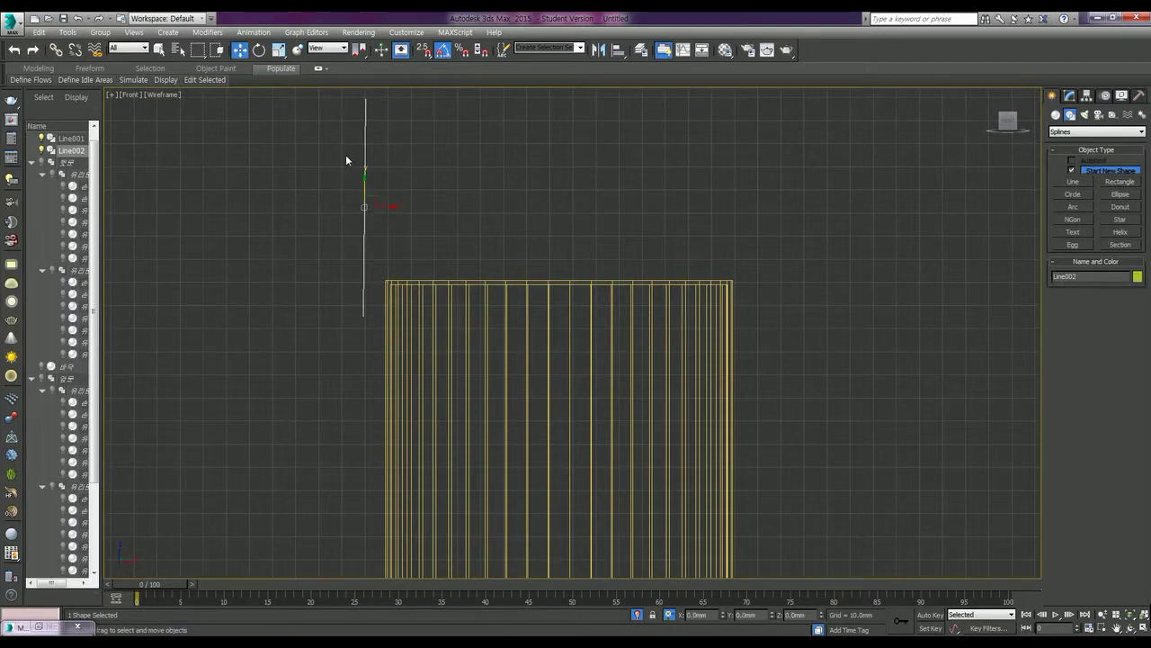
{"action": "key", "text": "Delete"}
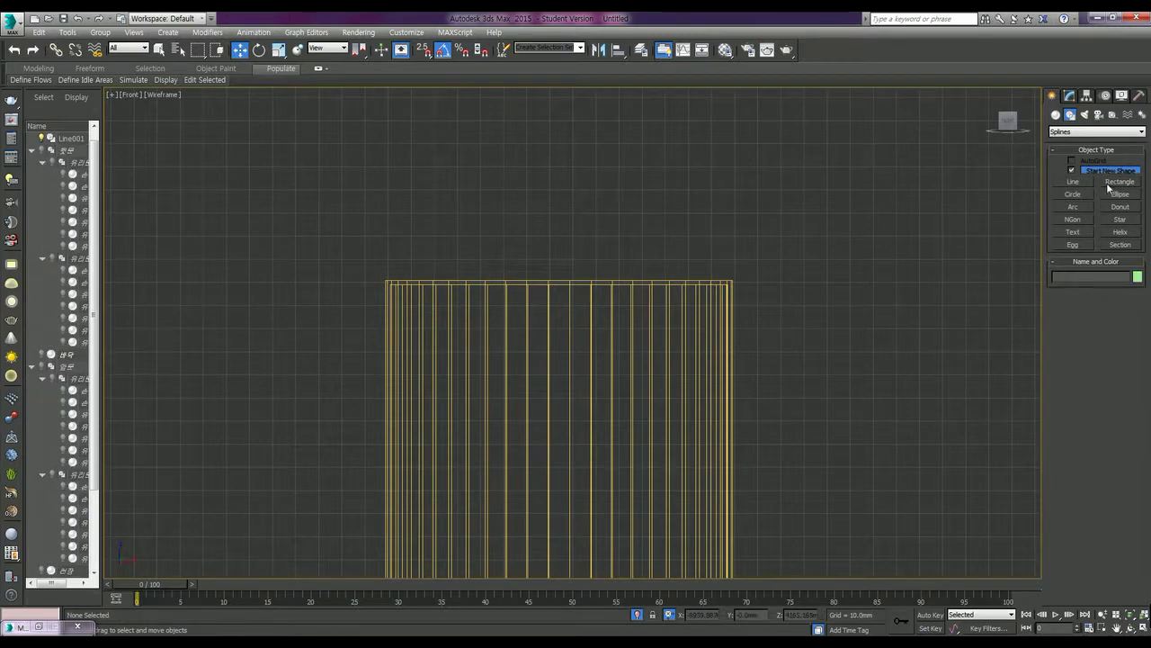
Begin a new handle line rising from left of the cylinder top to its upper-left corner.
{"action": "left_click", "coordinate": [1076, 181]}
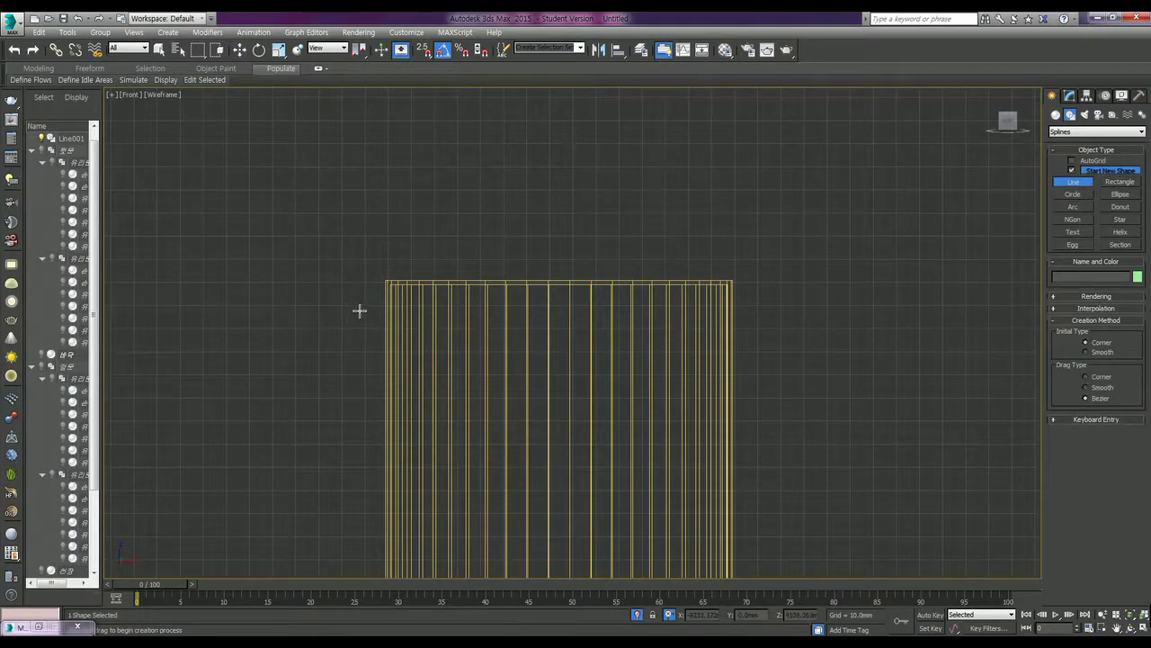
{"action": "left_click", "coordinate": [360, 311]}
{"action": "left_click", "coordinate": [360, 114]}
Complete the handle's upper-right corner and right leg, then convert Line002 to an editable spline.
{"action": "left_click", "coordinate": [758, 117]}
{"action": "left_click", "coordinate": [763, 303]}
{"action": "right_click", "coordinate": [764, 303]}
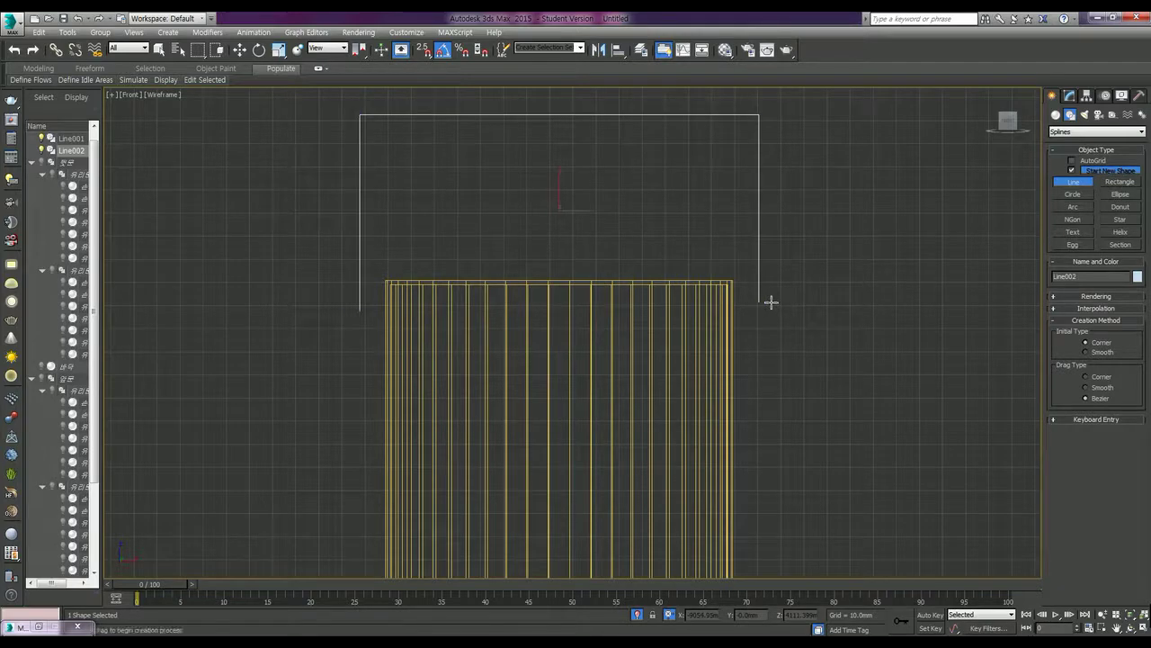
{"action": "key", "text": "w"}
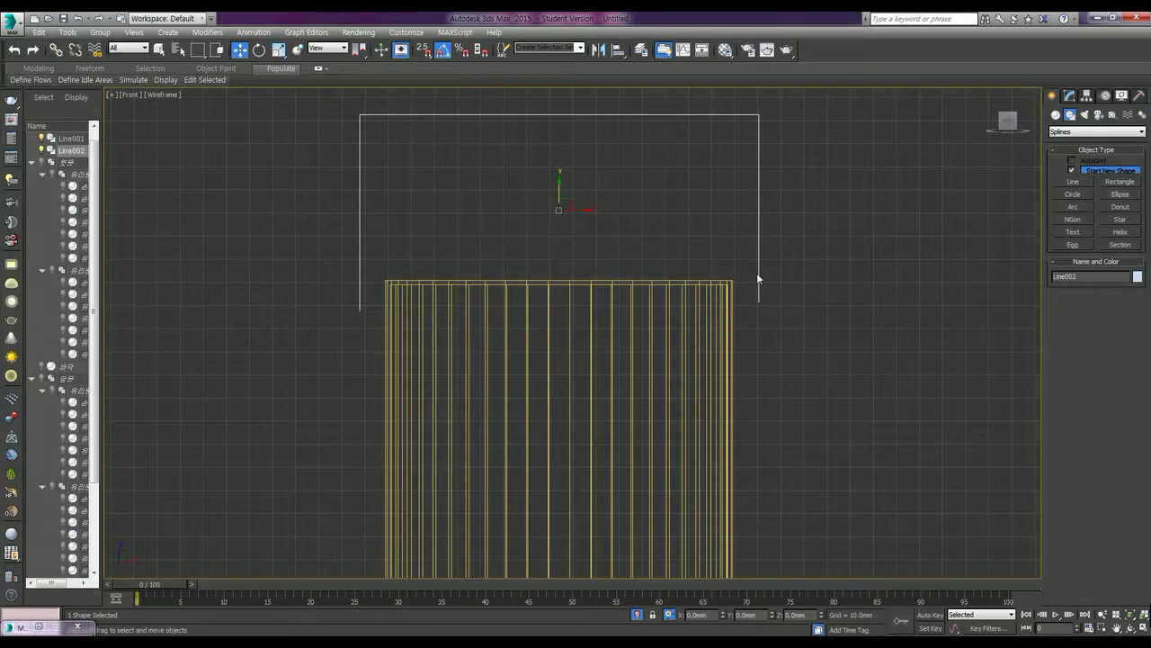
{"action": "right_click", "coordinate": [756, 272]}
{"action": "left_click", "coordinate": [928, 392]}
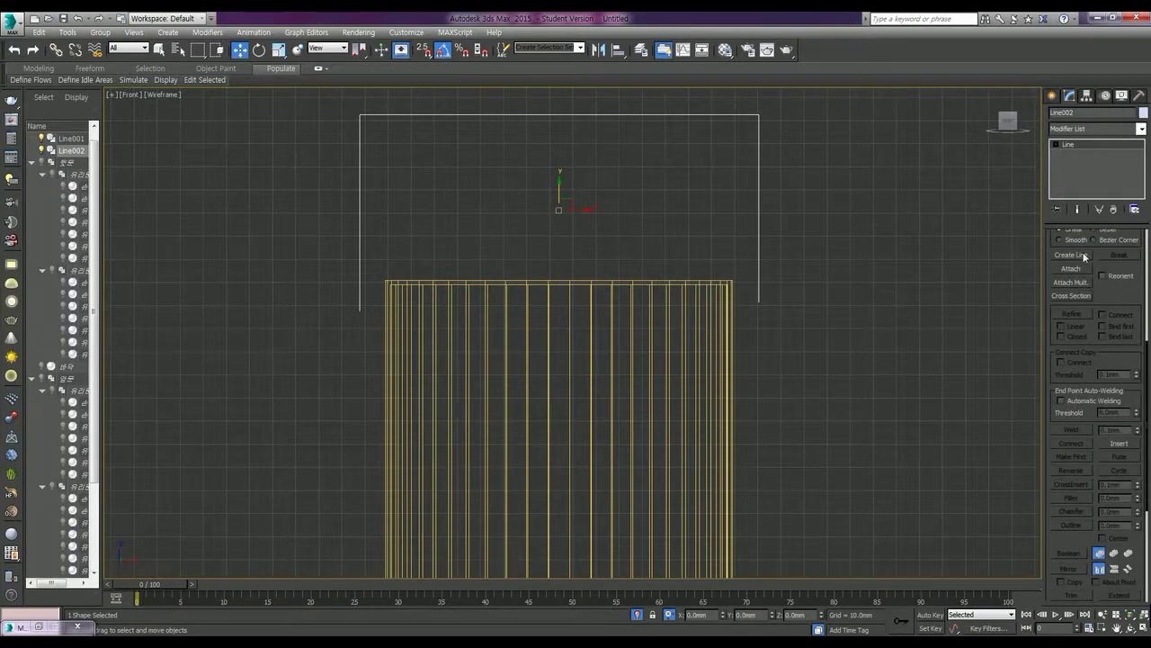
With snapping on, snap the right leg's end vertex level with the left leg's end.
{"action": "scroll", "coordinate": [1107, 292], "scroll_direction": "up", "scroll_amount": 5}
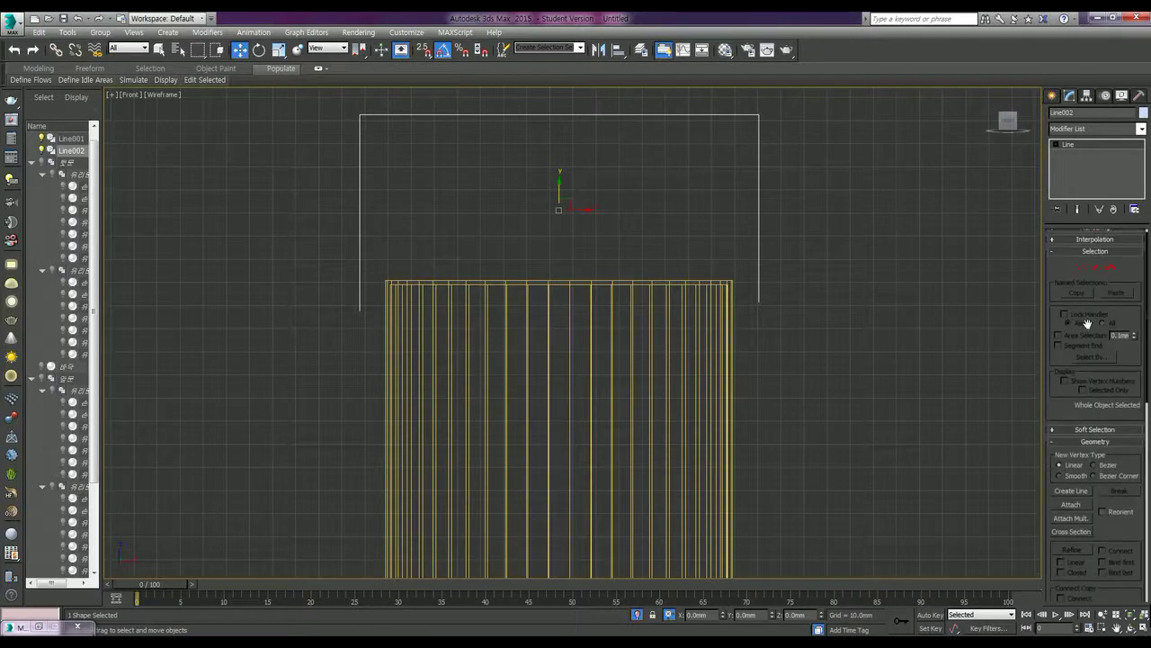
{"action": "left_click", "coordinate": [1082, 269]}
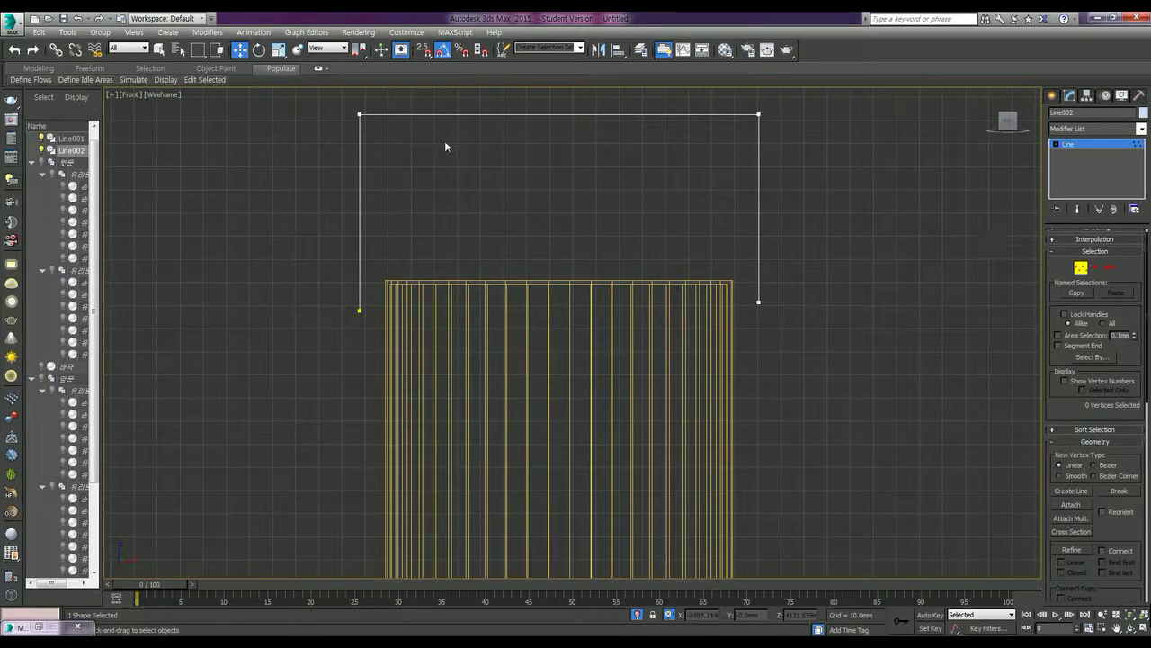
{"action": "left_click", "coordinate": [759, 303]}
{"action": "left_click_drag", "start_coordinate": [760, 280], "coordinate": [358, 304]}
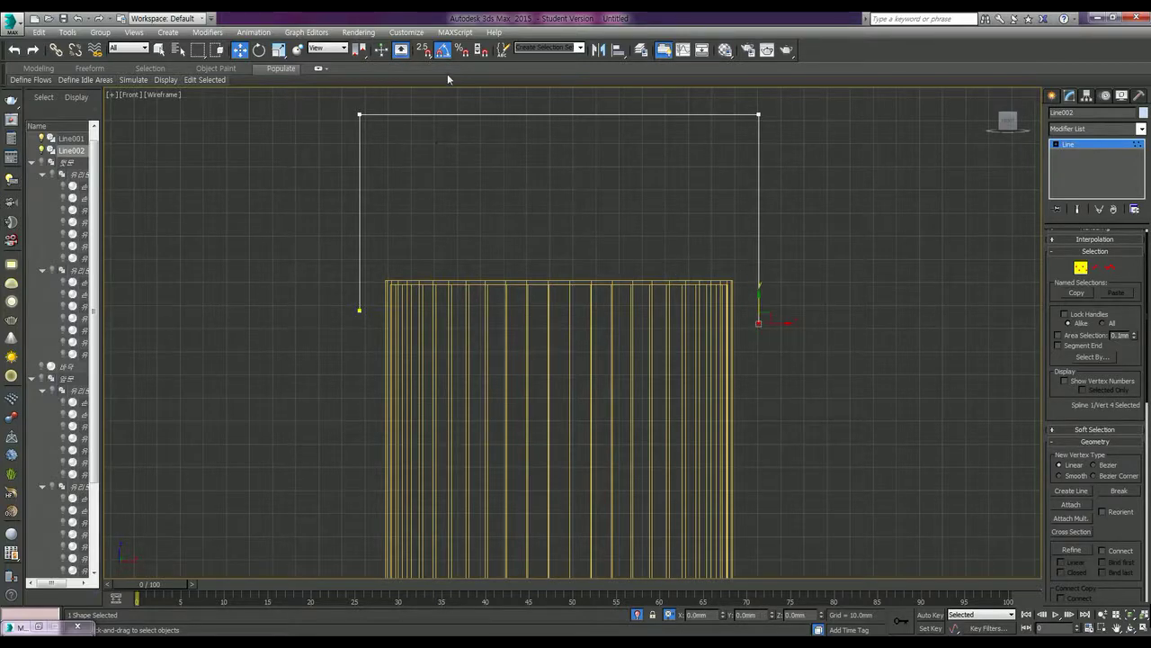
{"action": "left_click", "coordinate": [423, 50]}
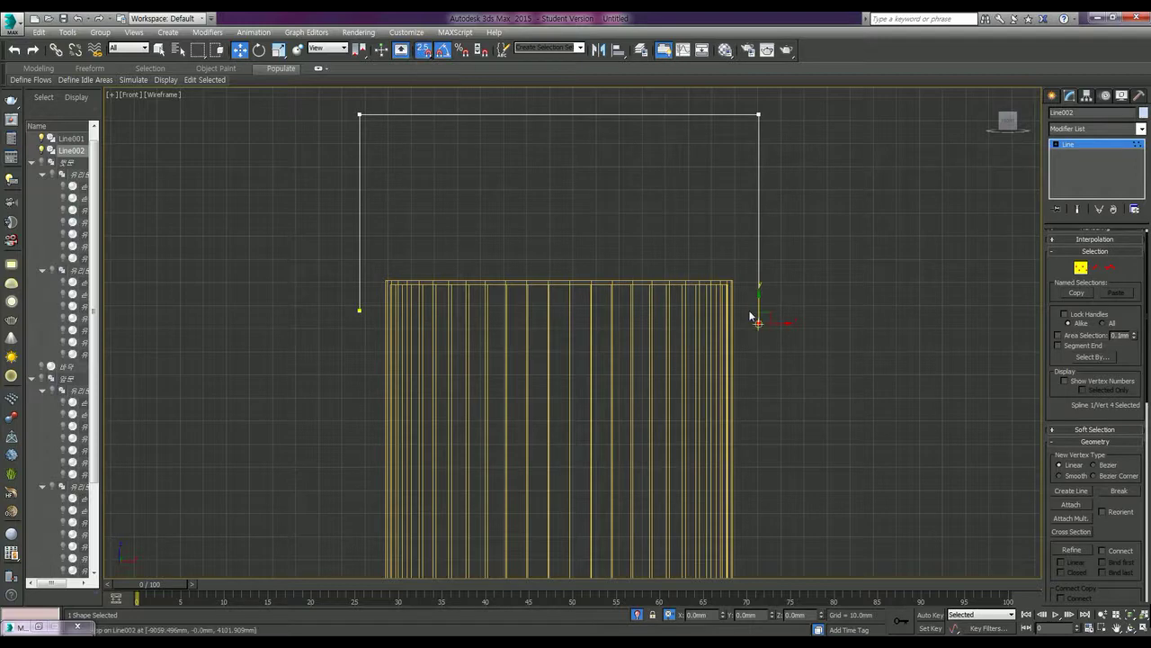
{"action": "left_click_drag", "start_coordinate": [758, 306], "coordinate": [360, 311]}
Reposition the top-right and top-left corner vertices so both top corners sit level.
{"action": "left_click", "coordinate": [758, 115]}
{"action": "left_click_drag", "start_coordinate": [780, 114], "coordinate": [763, 109]}
{"action": "left_click_drag", "start_coordinate": [759, 93], "coordinate": [343, 103]}
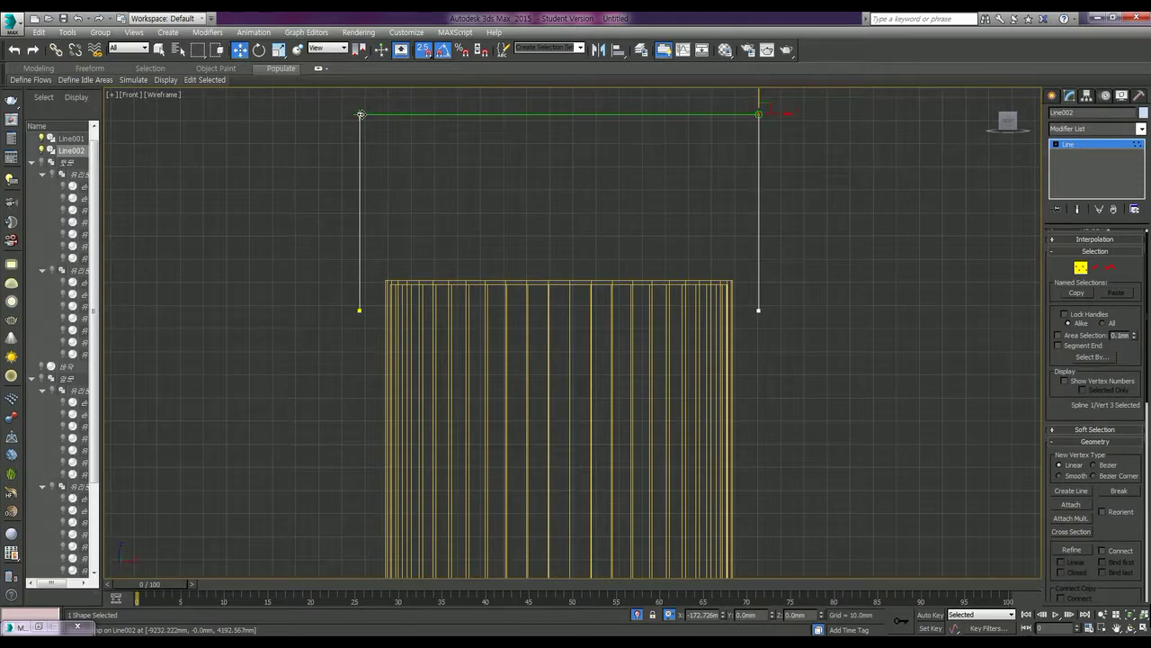
{"action": "left_click", "coordinate": [359, 113]}
{"action": "left_click_drag", "start_coordinate": [360, 106], "coordinate": [357, 319]}
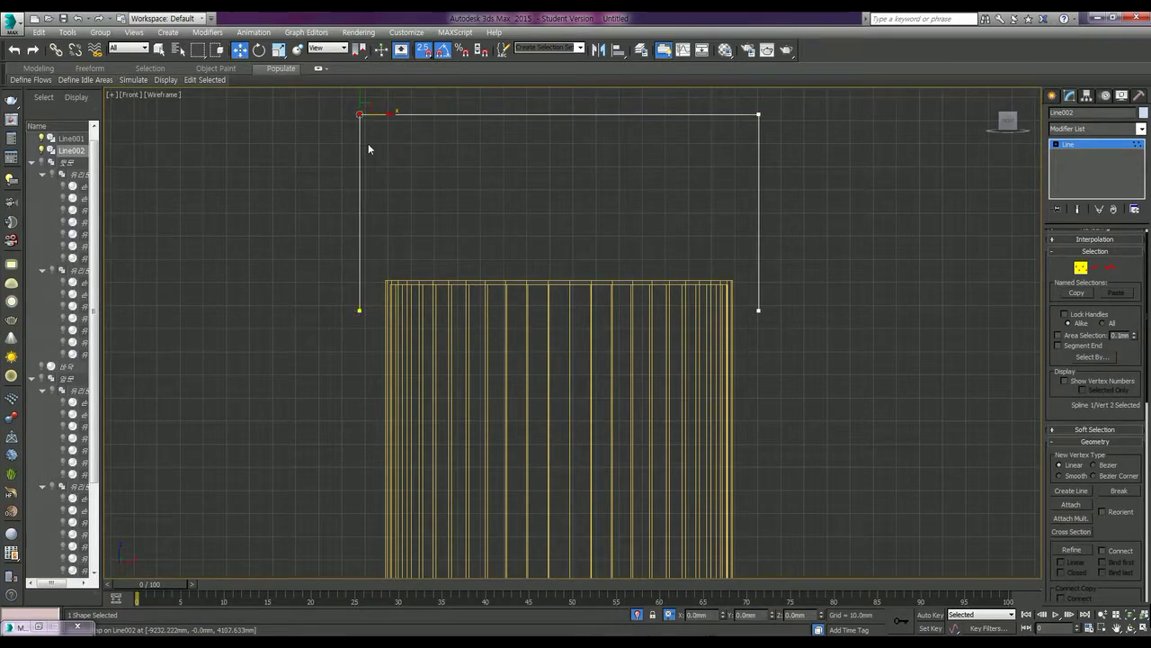
{"action": "left_click", "coordinate": [806, 228]}
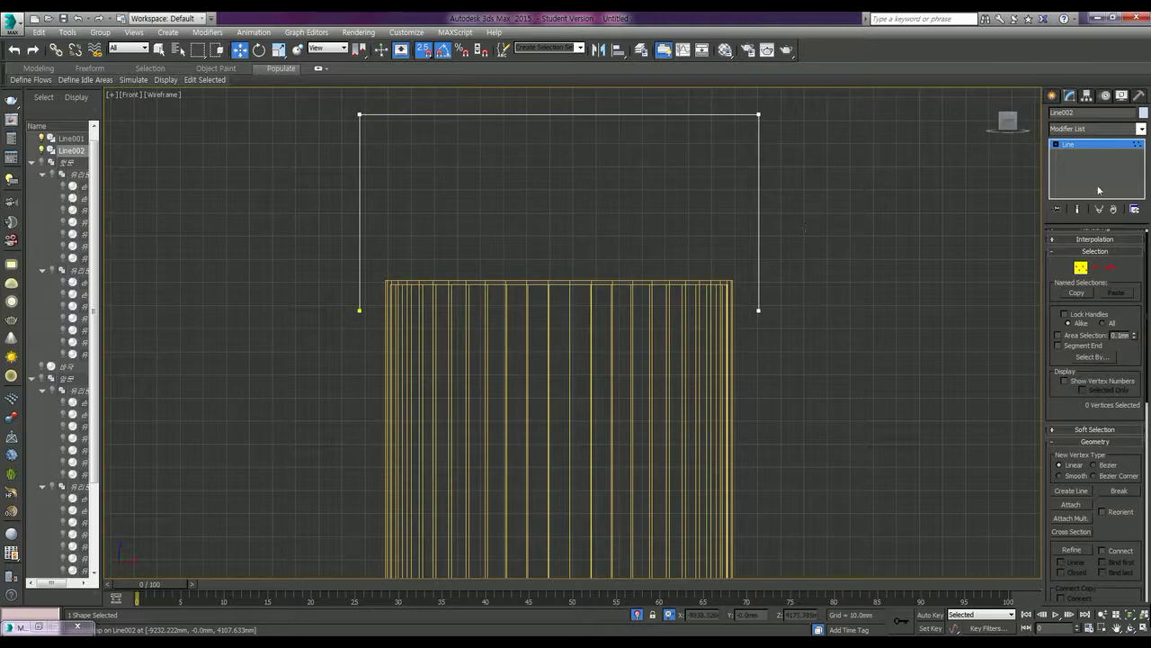
{"action": "left_click", "coordinate": [1111, 269]}
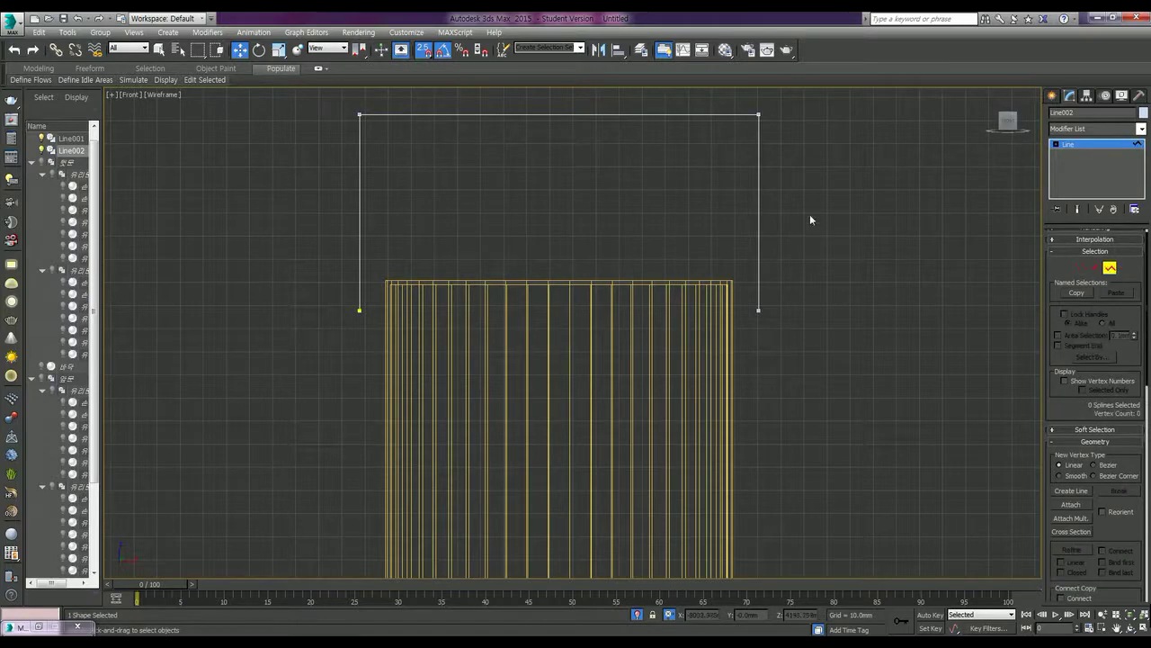
Align the handle spline to the cylinder body on X Position only, then exit spline editing.
{"action": "left_click", "coordinate": [758, 192]}
{"action": "key", "text": "alt+a"}
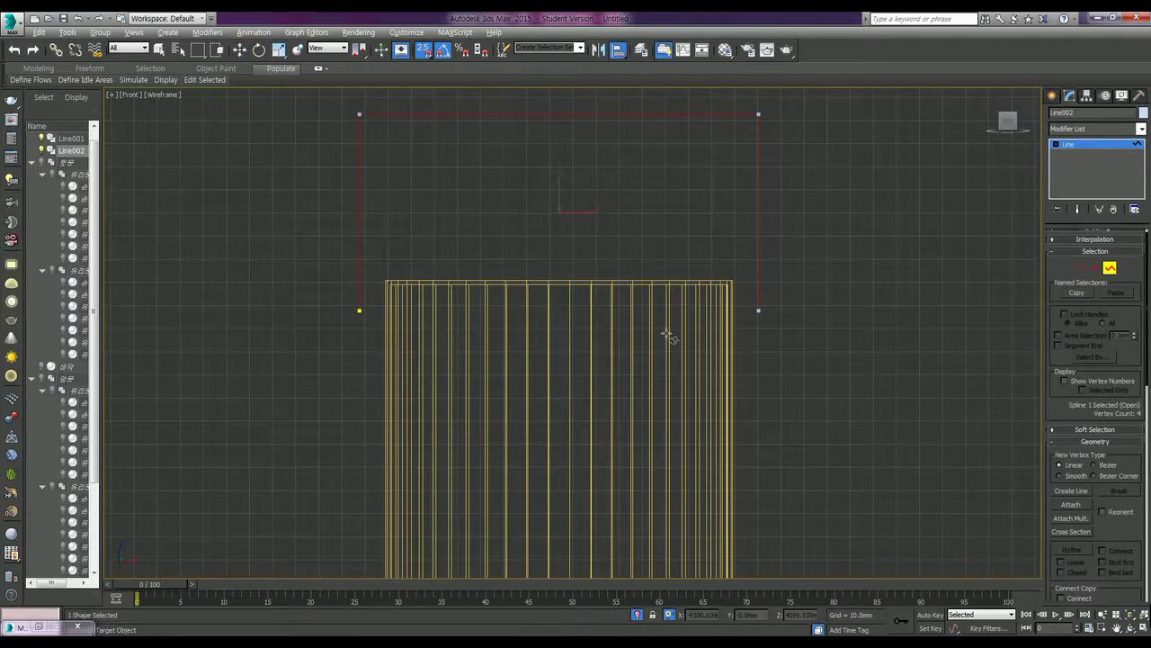
{"action": "left_click", "coordinate": [667, 335]}
{"action": "left_click", "coordinate": [564, 251]}
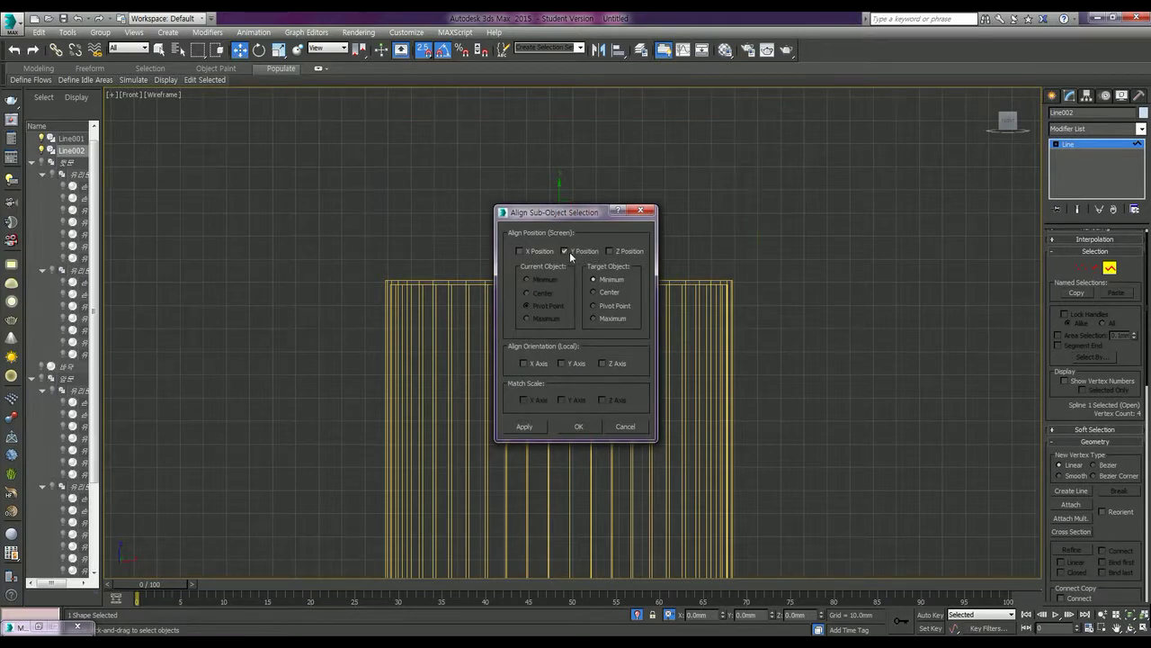
{"action": "left_click", "coordinate": [565, 251]}
{"action": "left_click", "coordinate": [519, 251]}
{"action": "left_click", "coordinate": [627, 426]}
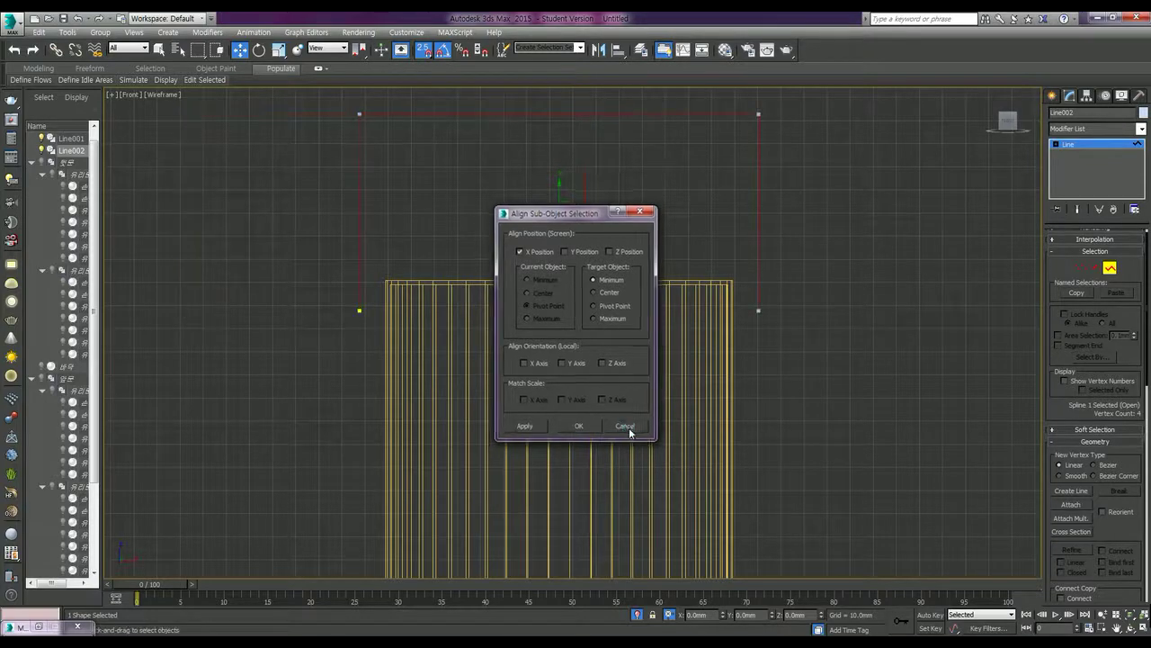
{"action": "left_click", "coordinate": [876, 392]}
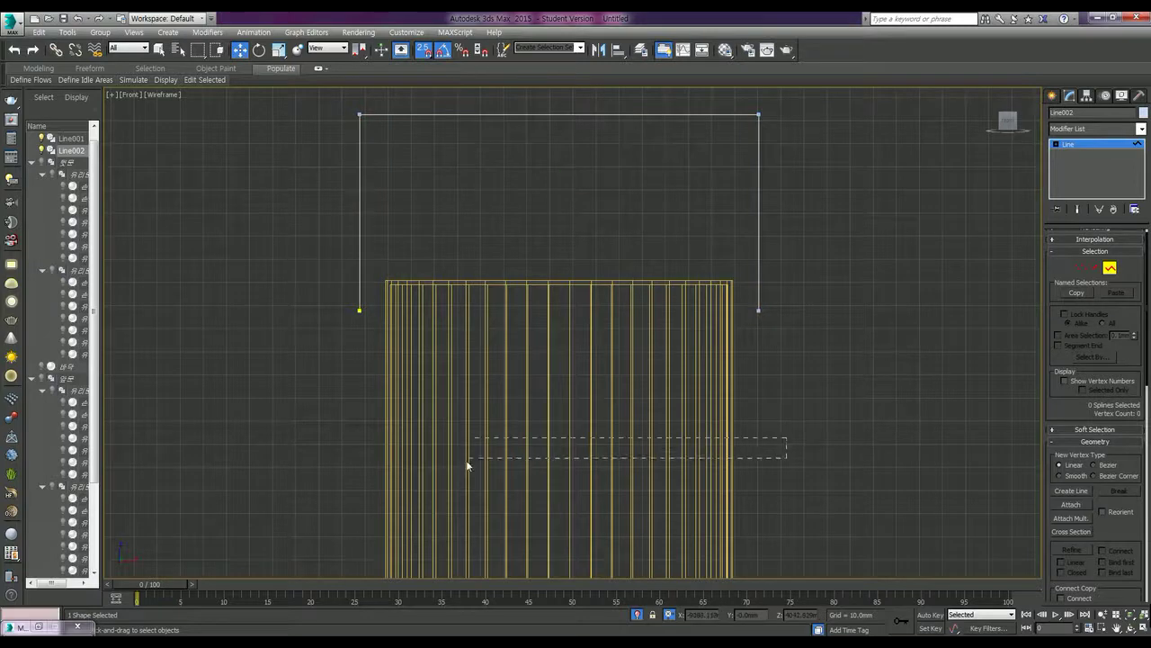
{"action": "left_click", "coordinate": [1113, 268]}
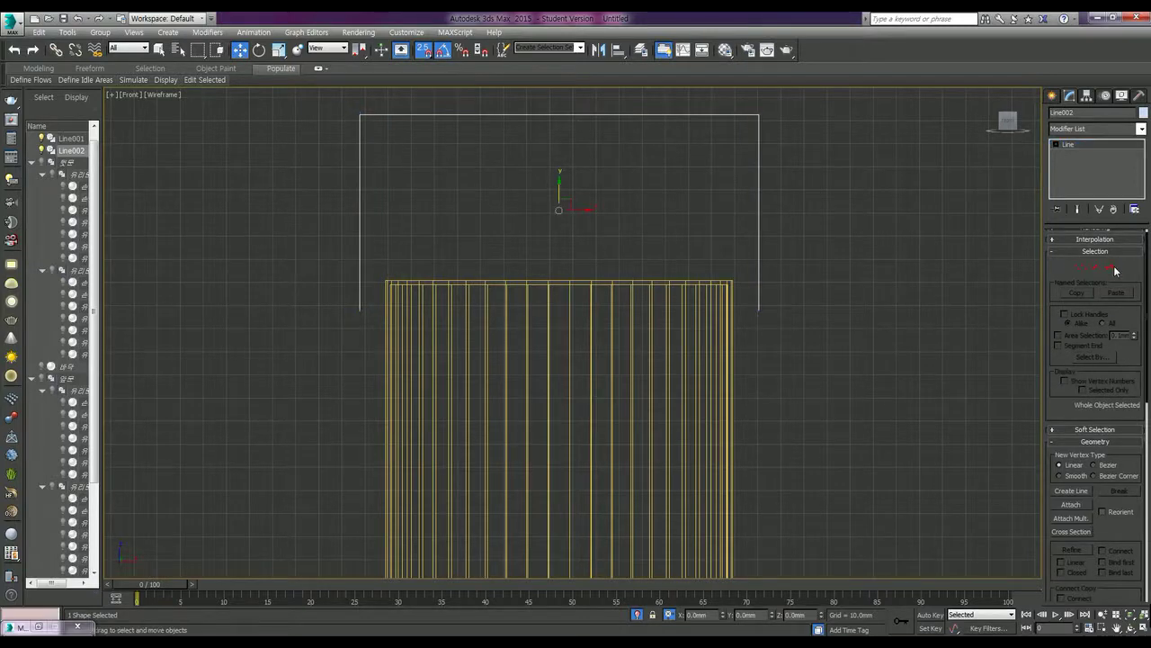
{"action": "left_click_drag", "start_coordinate": [530, 469], "coordinate": [529, 463]}
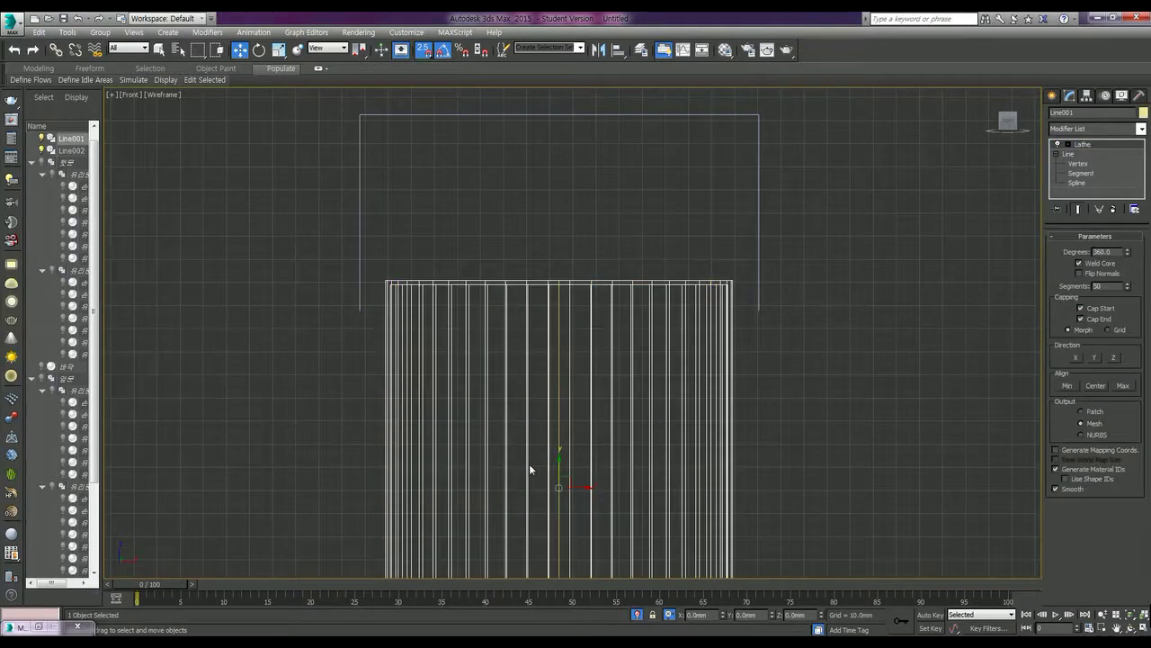
Convert the lathed cylinder body to an editable poly.
{"action": "right_click", "coordinate": [617, 400]}
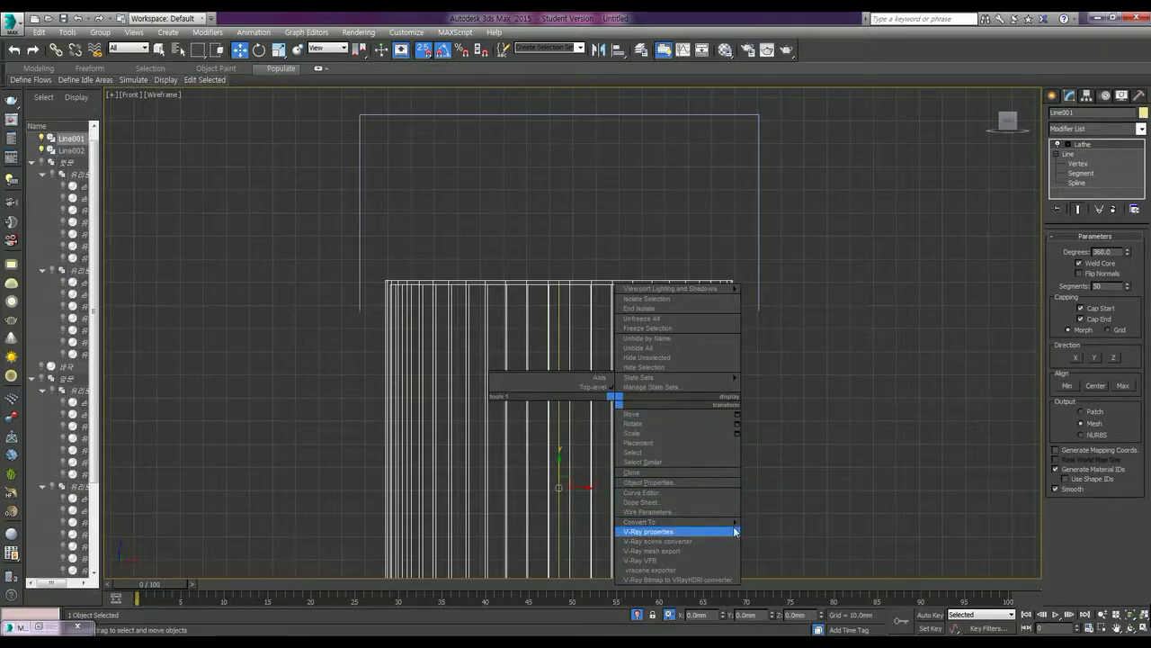
{"action": "mouse_move", "coordinate": [642, 522]}
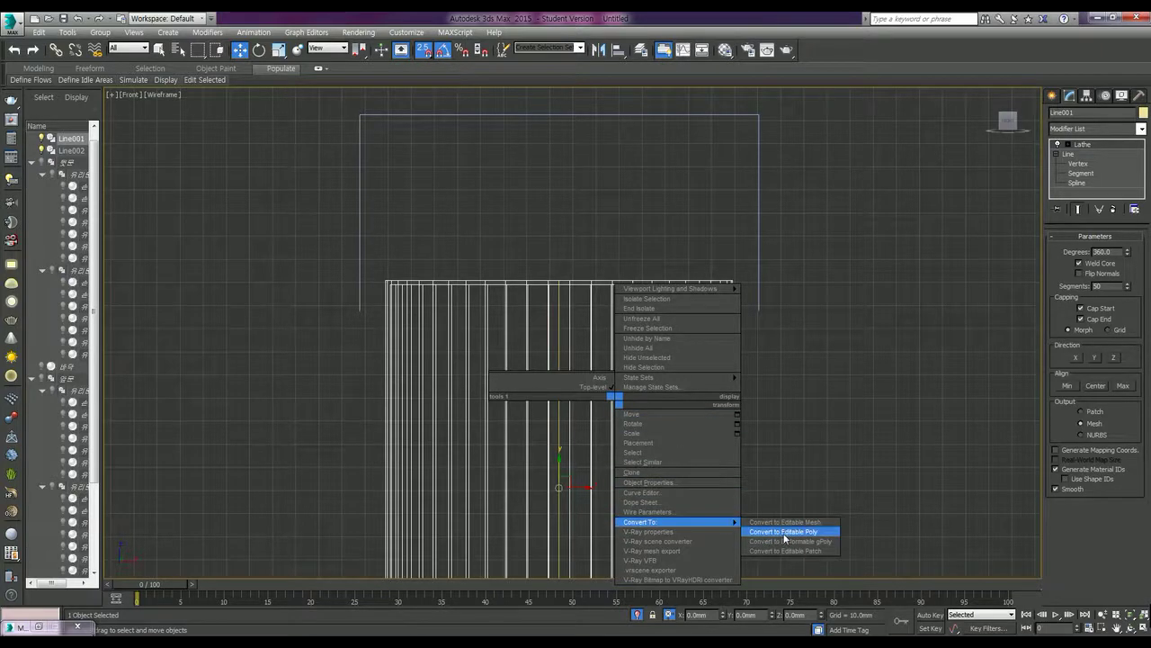
{"action": "left_click", "coordinate": [784, 531]}
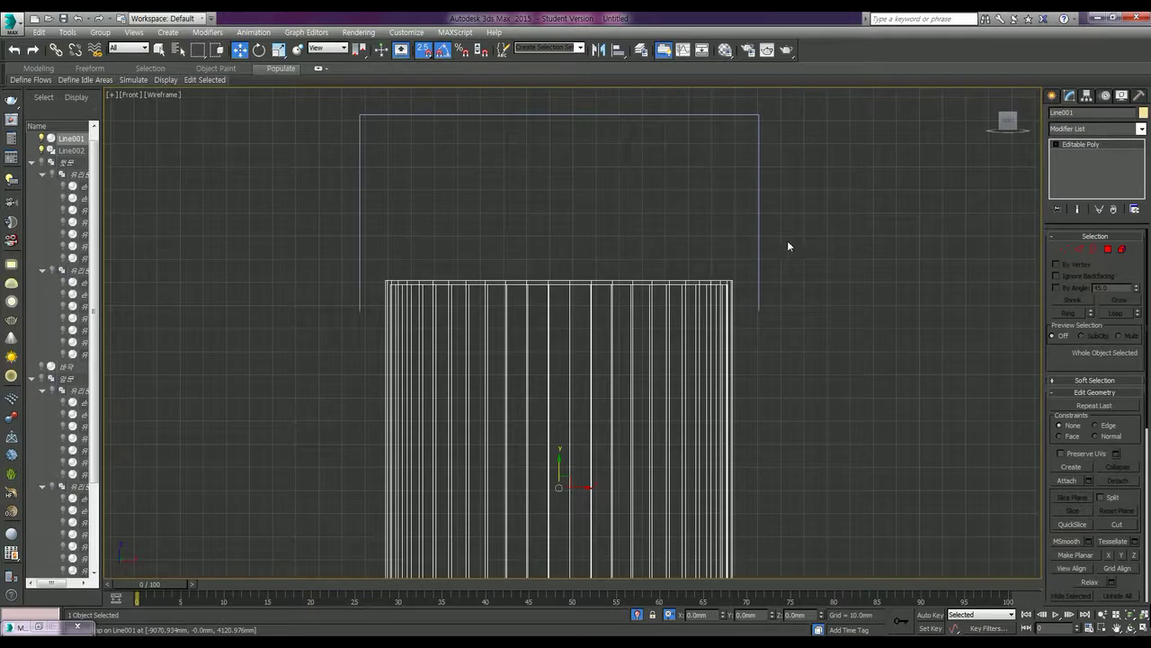
{"action": "left_click", "coordinate": [854, 213]}
Align Line002 to the body on X Position, Center to Center, then lower it slightly.
{"action": "left_click_drag", "start_coordinate": [344, 184], "coordinate": [345, 184]}
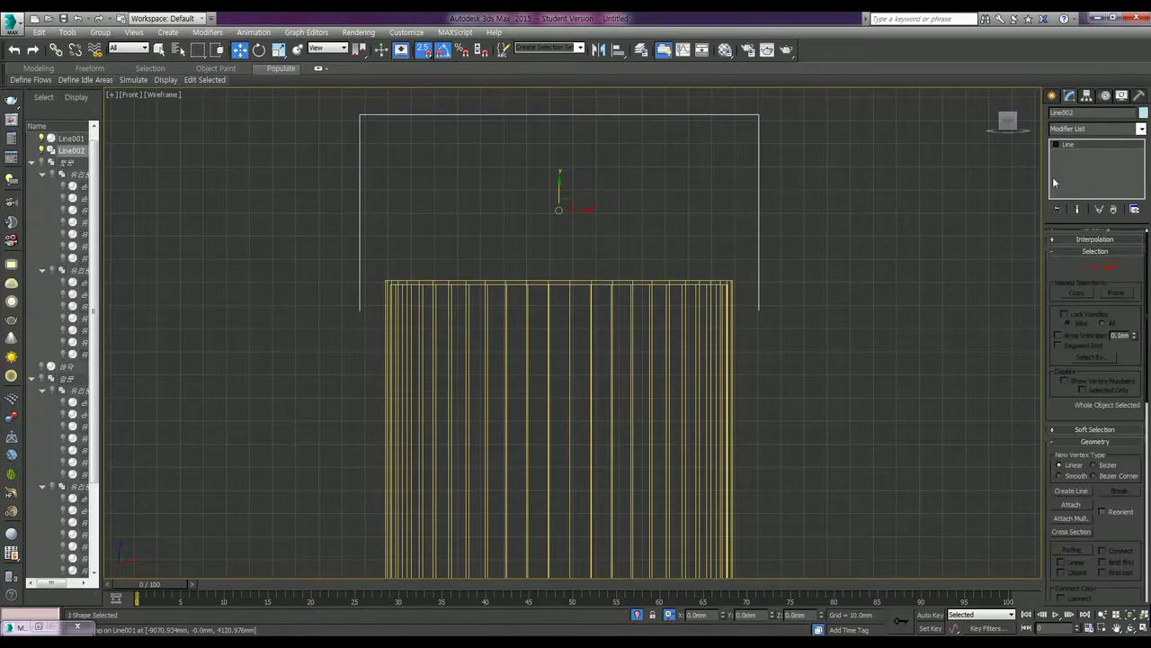
{"action": "key", "text": "alt+a"}
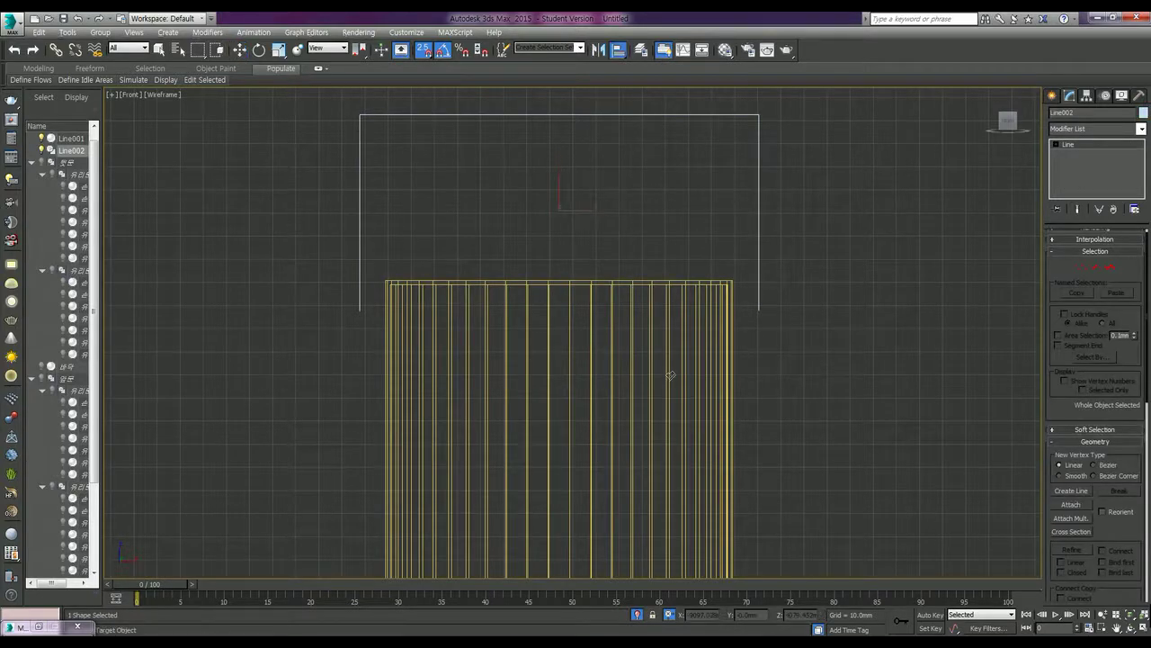
{"action": "left_click", "coordinate": [651, 377]}
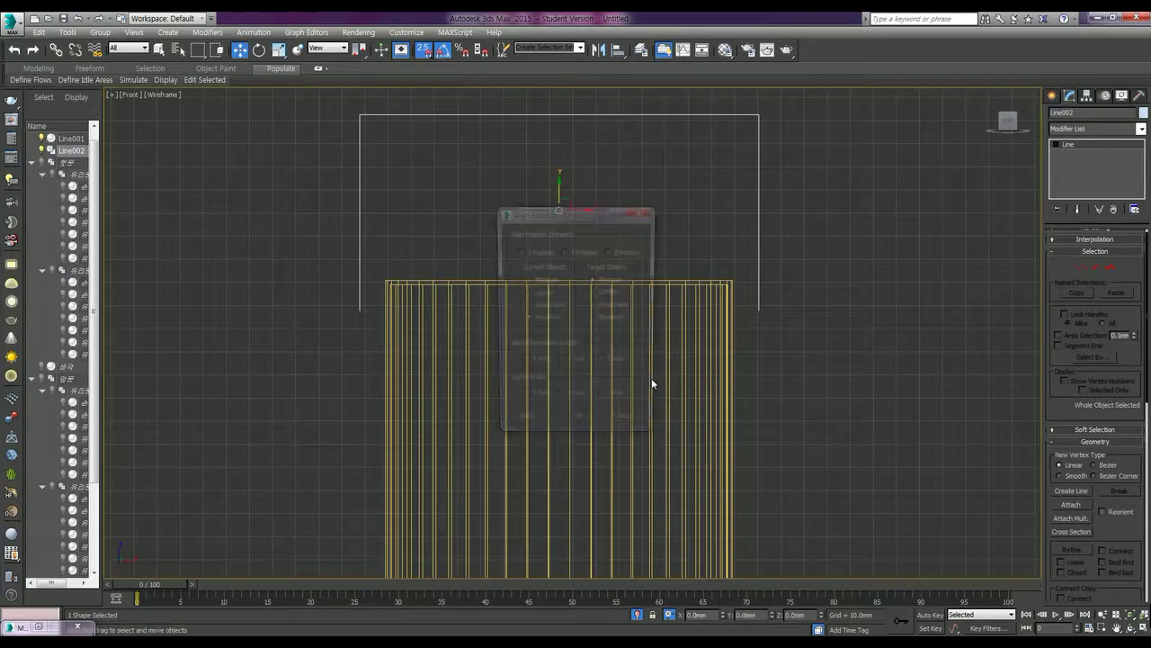
{"action": "left_click", "coordinate": [534, 252]}
{"action": "left_click", "coordinate": [529, 293]}
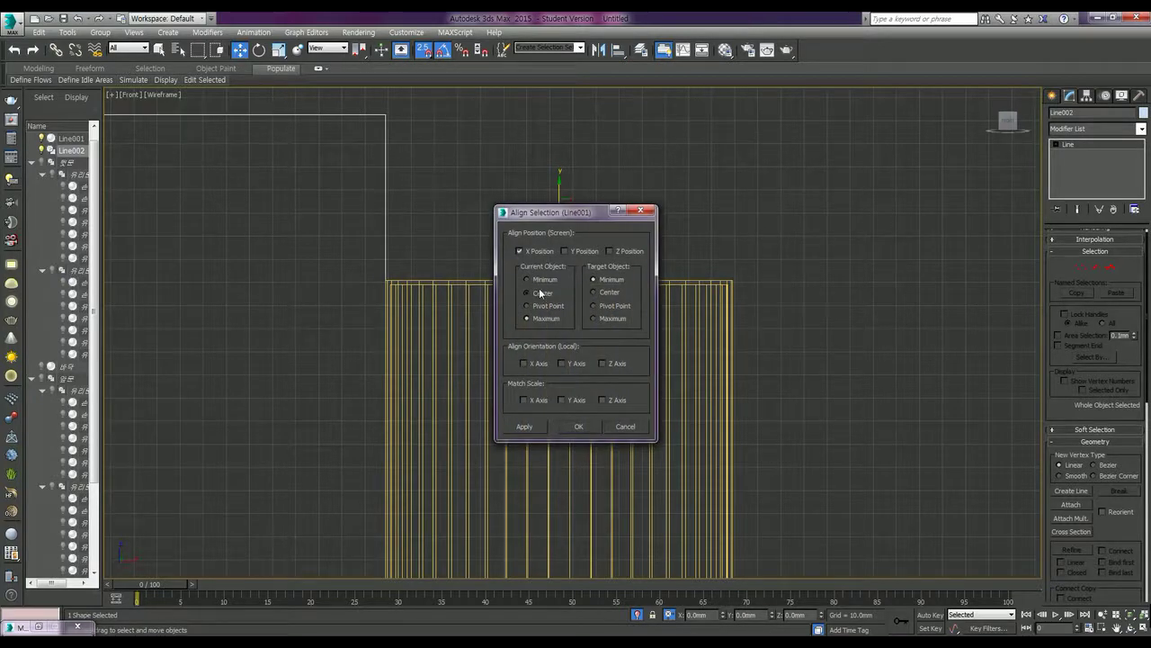
{"action": "left_click", "coordinate": [593, 293]}
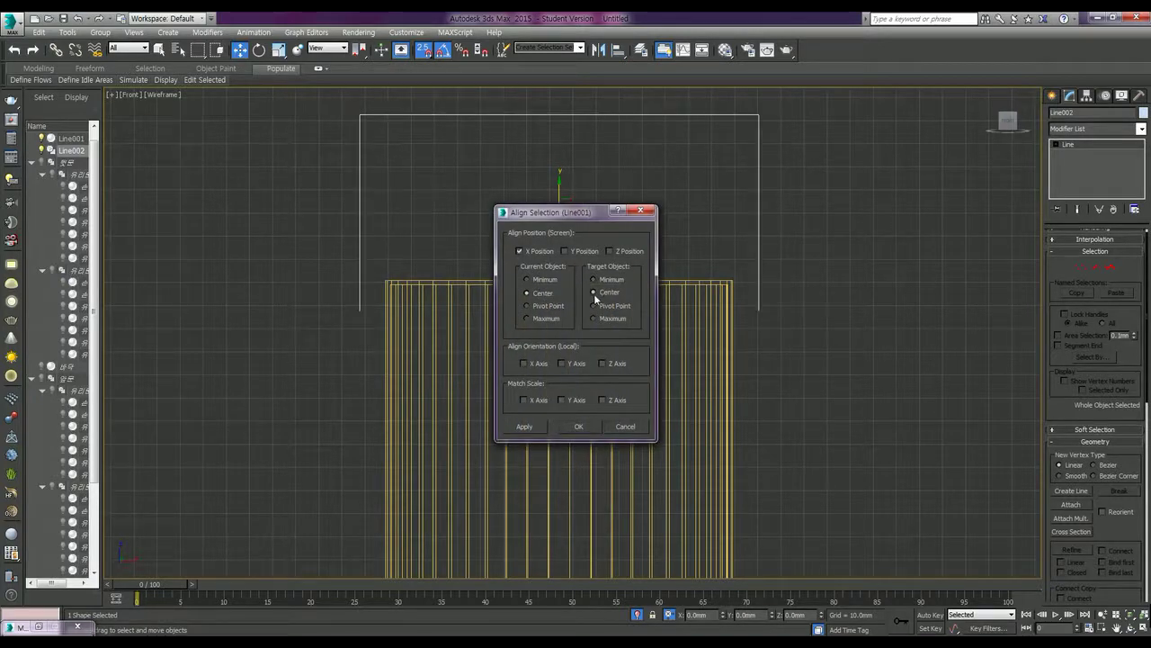
{"action": "left_click", "coordinate": [580, 426]}
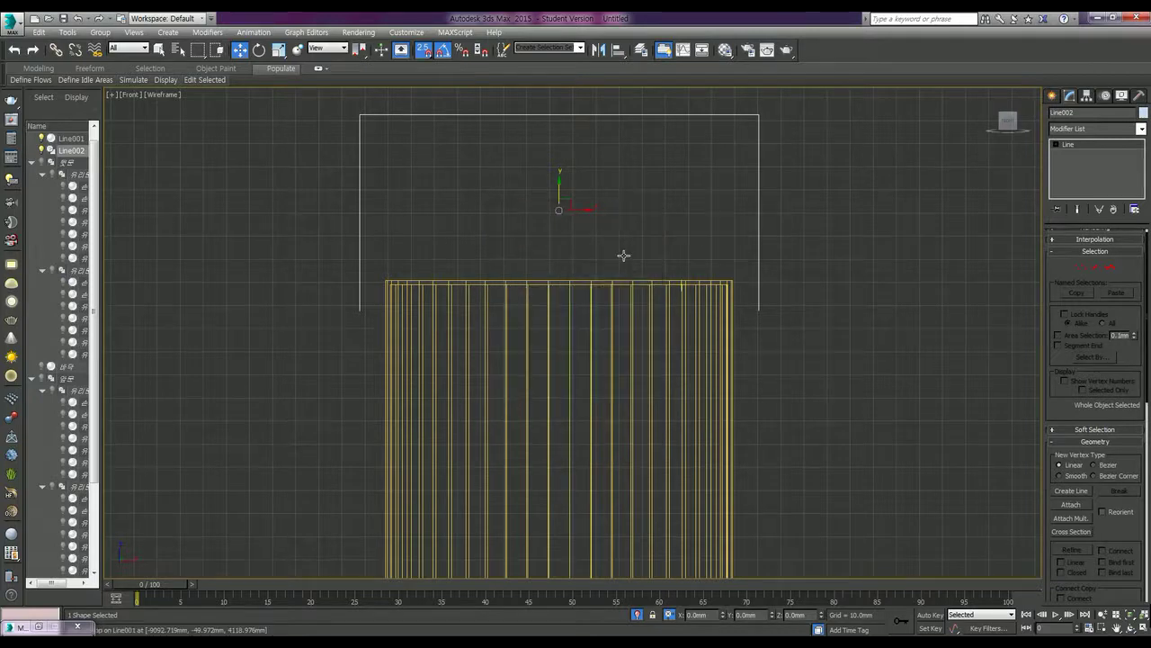
{"action": "mouse_move", "coordinate": [560, 186]}
{"action": "left_mouse_down"}
{"action": "mouse_move", "coordinate": [552, 284]}
{"action": "mouse_move", "coordinate": [554, 240]}
{"action": "left_mouse_up"}
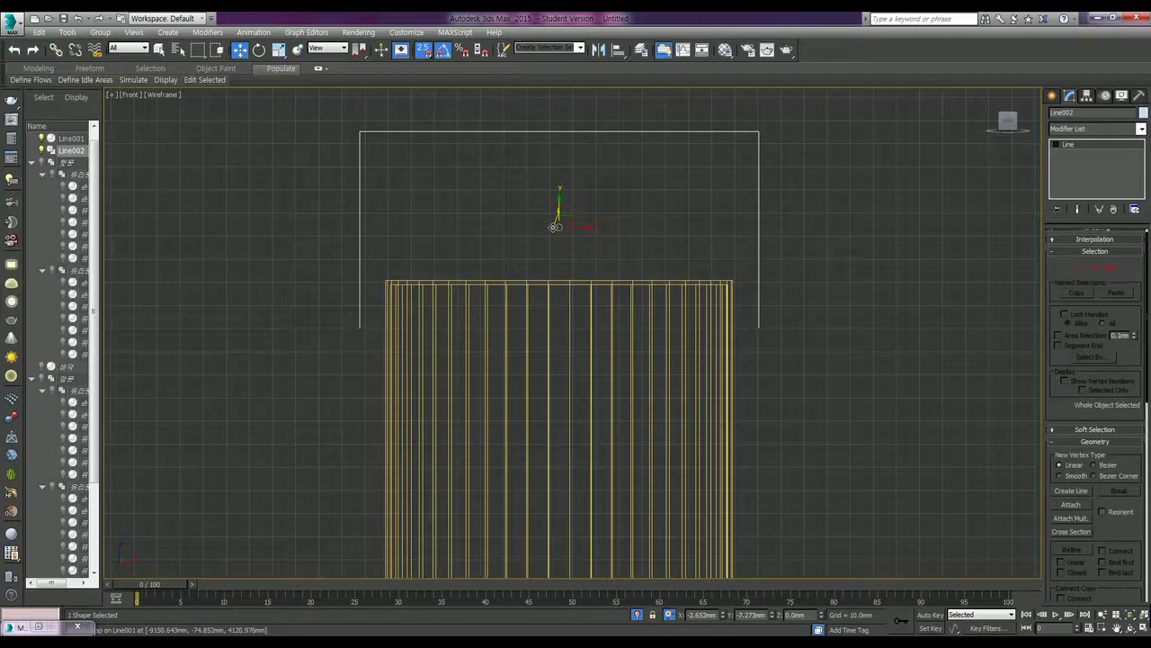
{"action": "left_click_drag", "start_coordinate": [554, 240], "coordinate": [555, 225]}
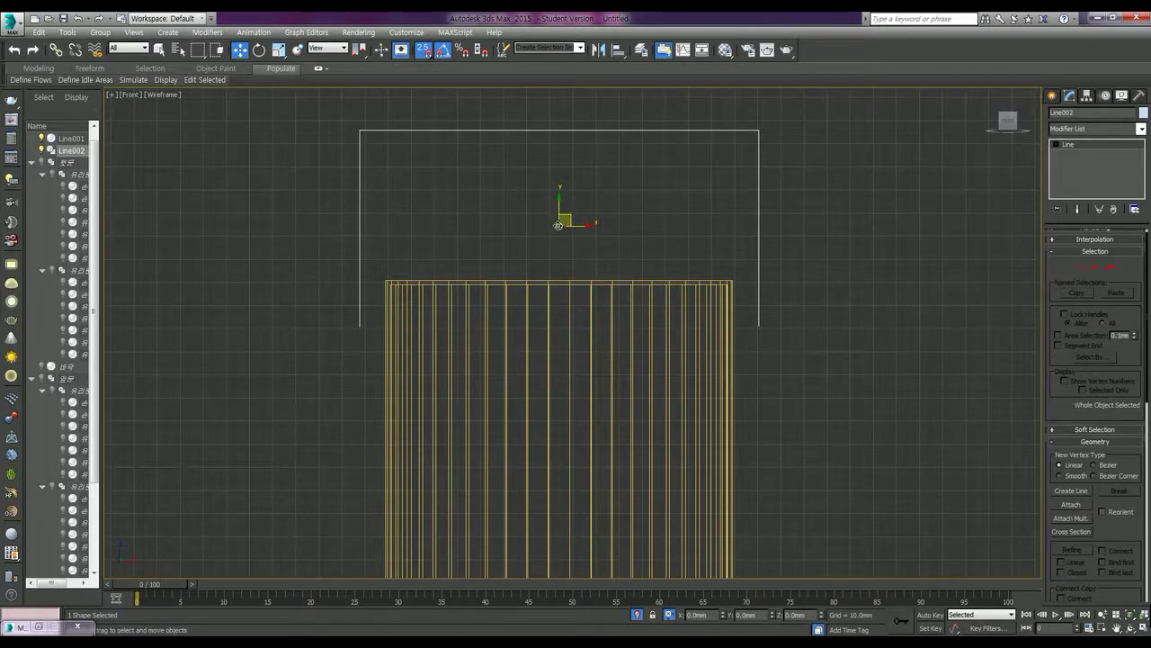
Move both bottom leg vertices down along Y to lengthen the handle legs.
{"action": "left_click", "coordinate": [1080, 268]}
{"action": "left_click", "coordinate": [758, 325]}
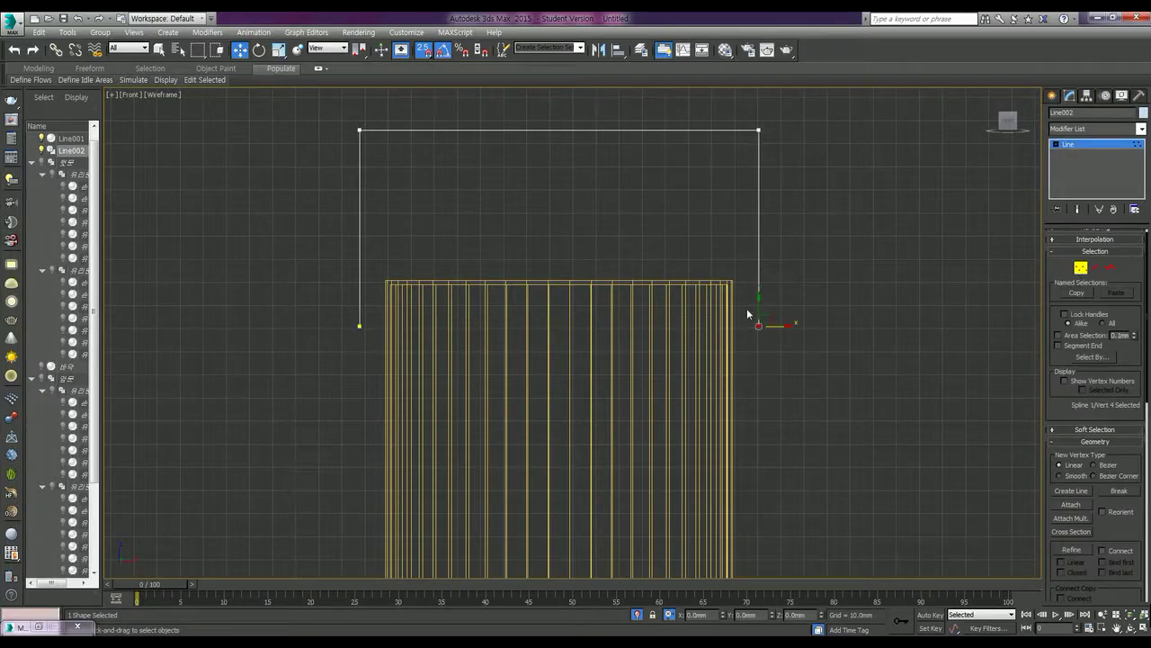
{"action": "left_click", "coordinate": [360, 326], "text": "ctrl"}
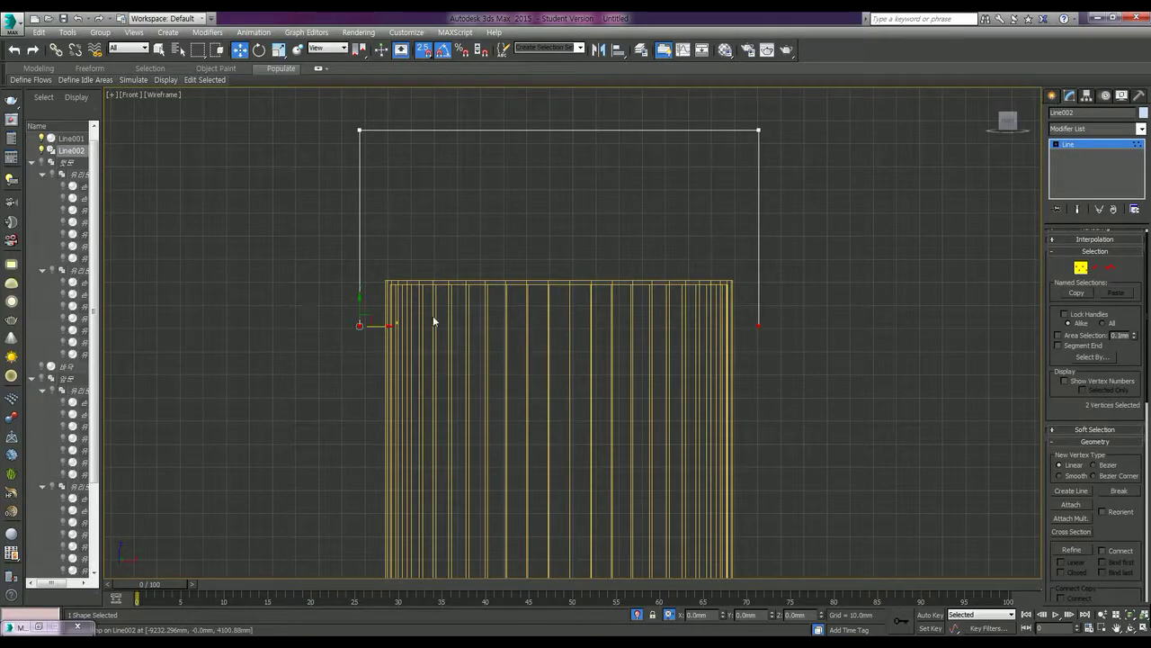
{"action": "left_click_drag", "start_coordinate": [360, 301], "coordinate": [363, 415]}
{"action": "key", "text": "s"}
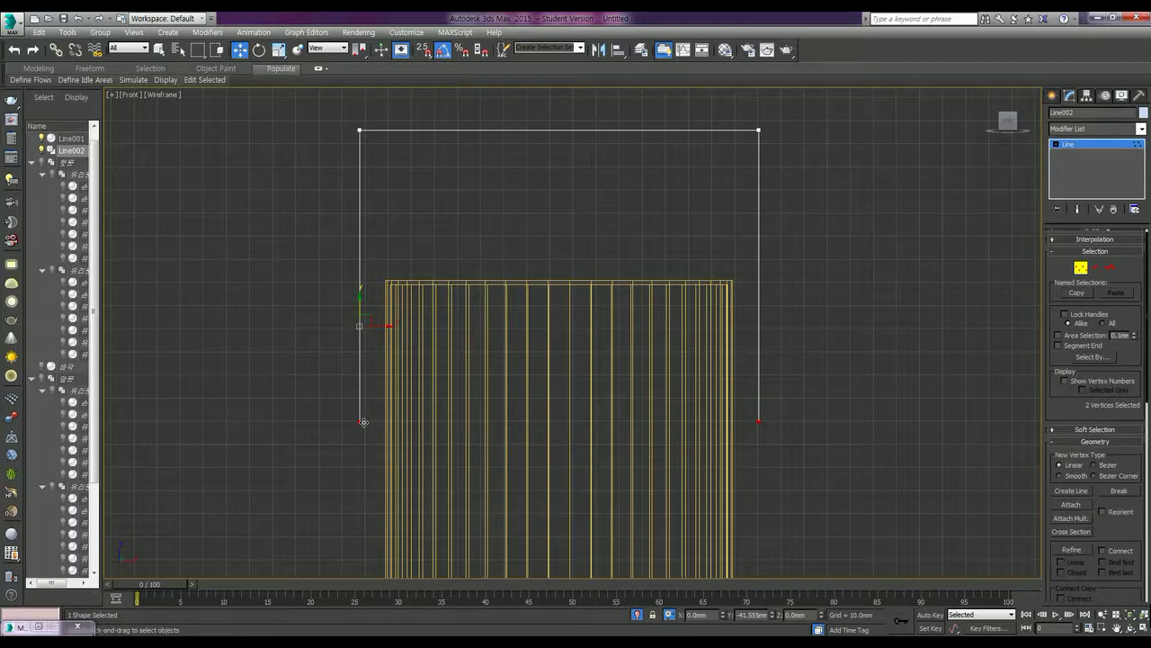
{"action": "left_click_drag", "start_coordinate": [363, 415], "coordinate": [369, 392]}
Select the handle's two top corner vertices and start filleting them.
{"action": "left_click", "coordinate": [1110, 268]}
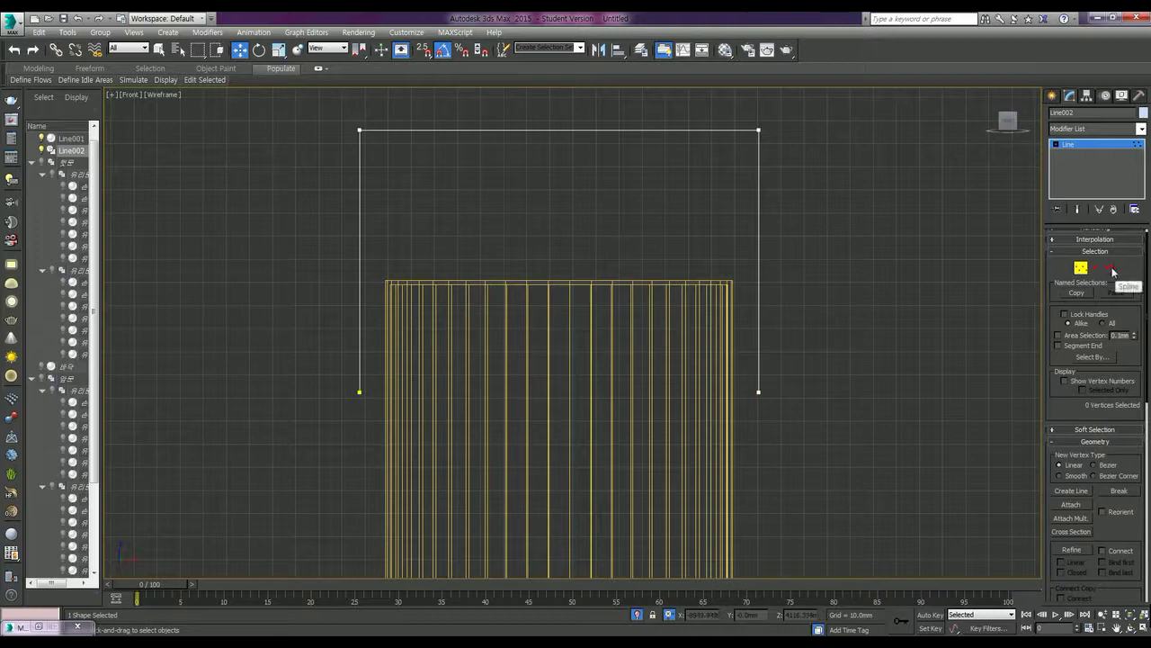
{"action": "left_click", "coordinate": [759, 248]}
{"action": "left_click", "coordinate": [850, 247]}
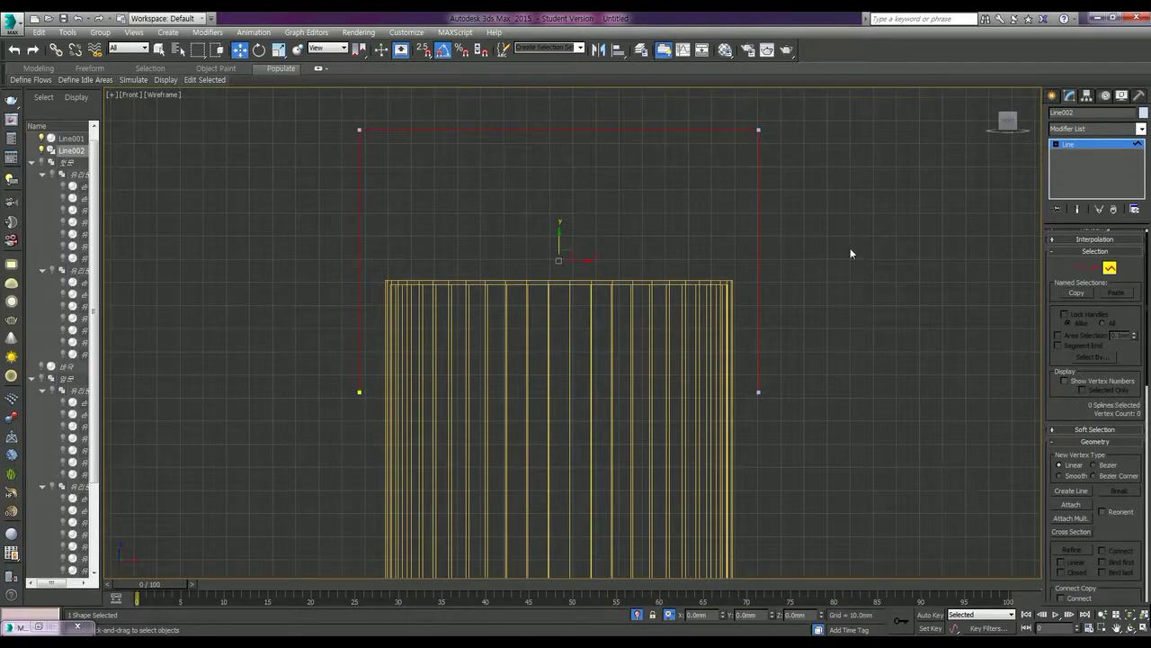
{"action": "left_click", "coordinate": [1080, 268]}
{"action": "left_click", "coordinate": [759, 130]}
{"action": "left_click", "coordinate": [359, 129], "text": "ctrl"}
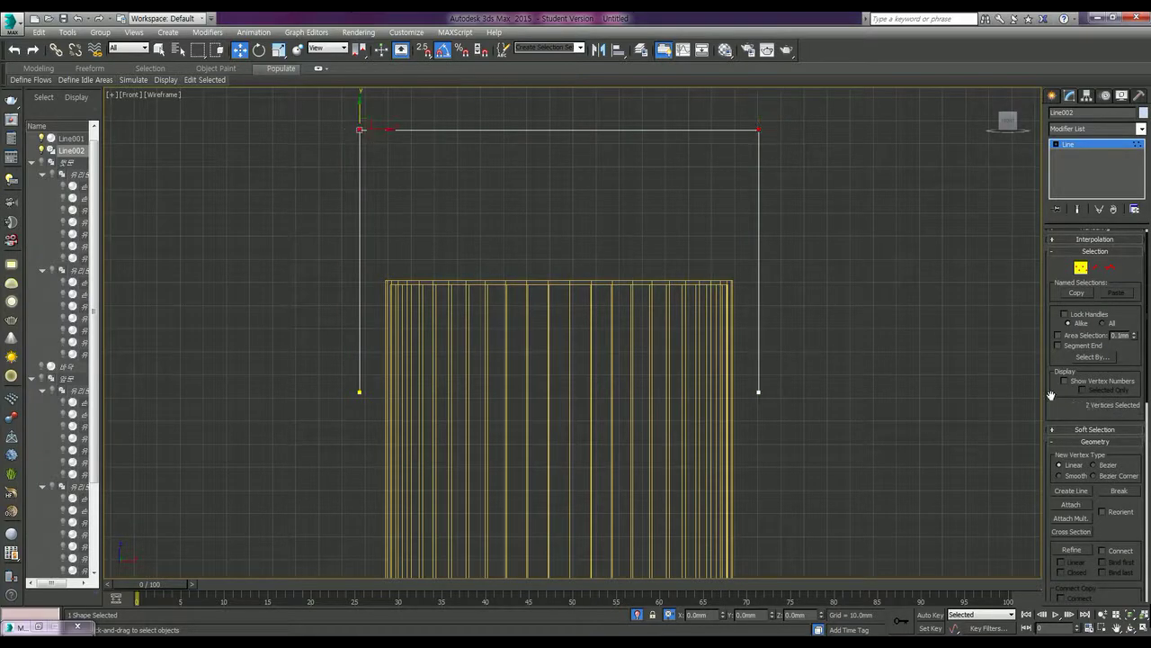
{"action": "scroll", "coordinate": [1130, 323], "scroll_direction": "down", "scroll_amount": 2}
{"action": "scroll", "coordinate": [1135, 372], "scroll_direction": "down", "scroll_amount": 2}
{"action": "scroll", "coordinate": [1125, 377], "scroll_direction": "down", "scroll_amount": 2}
{"action": "scroll", "coordinate": [1106, 390], "scroll_direction": "down", "scroll_amount": 2}
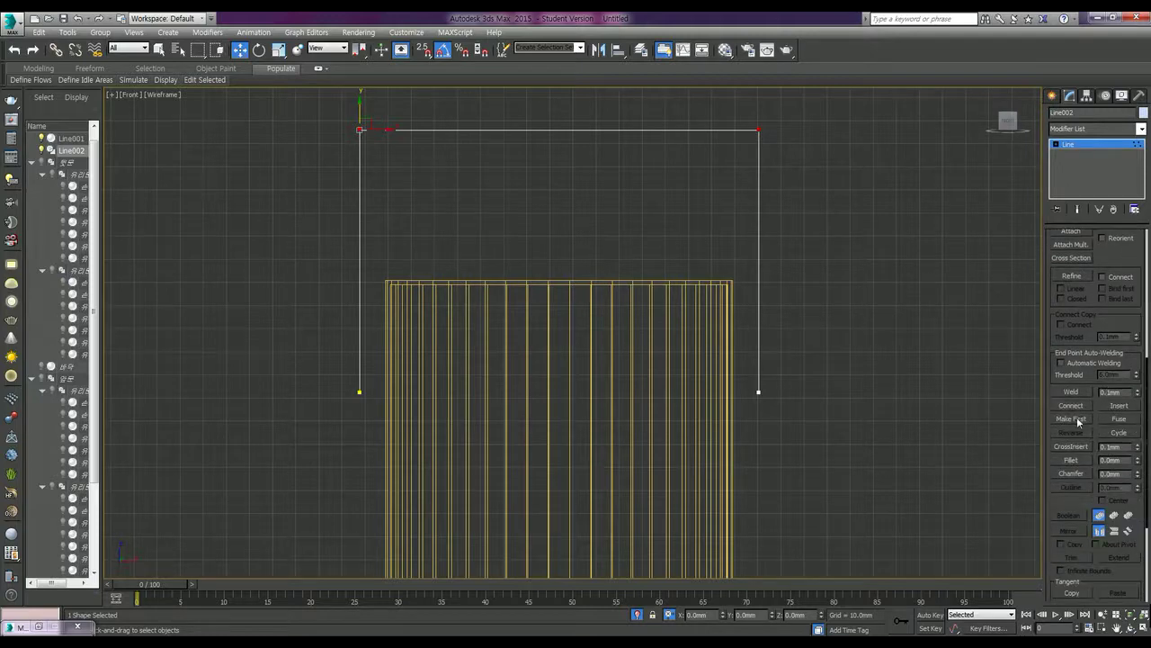
{"action": "left_click", "coordinate": [1072, 461]}
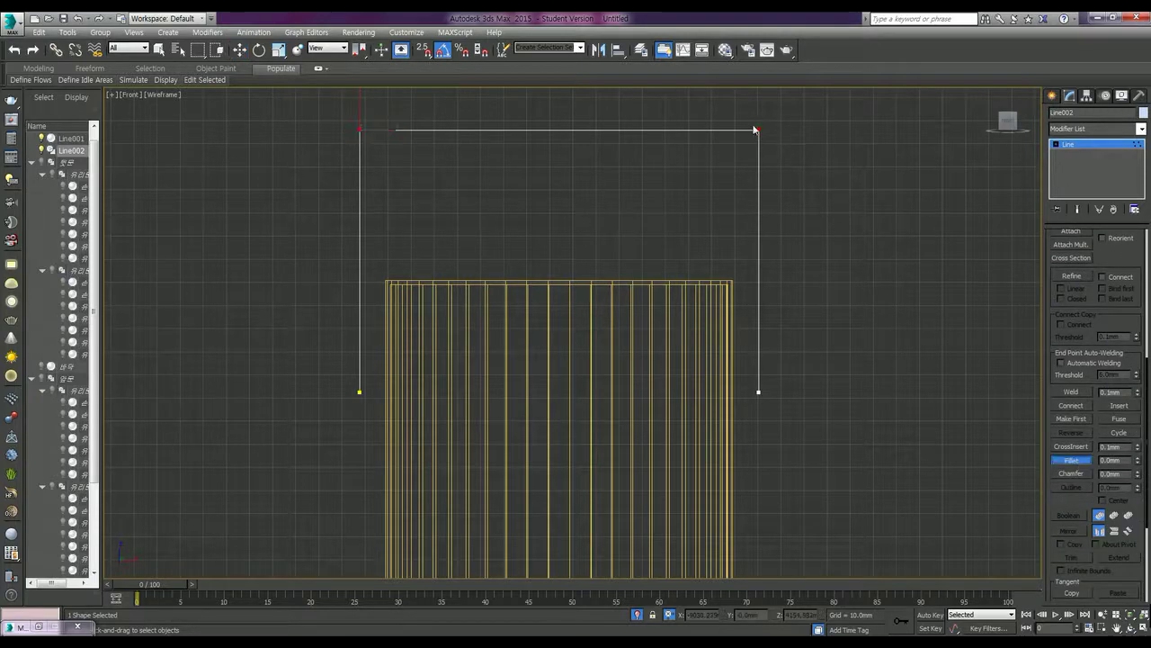
Fillet the handle outline's two top corners to about 7.5mm for rounded shoulders.
{"action": "left_click_drag", "start_coordinate": [760, 133], "coordinate": [770, 111]}
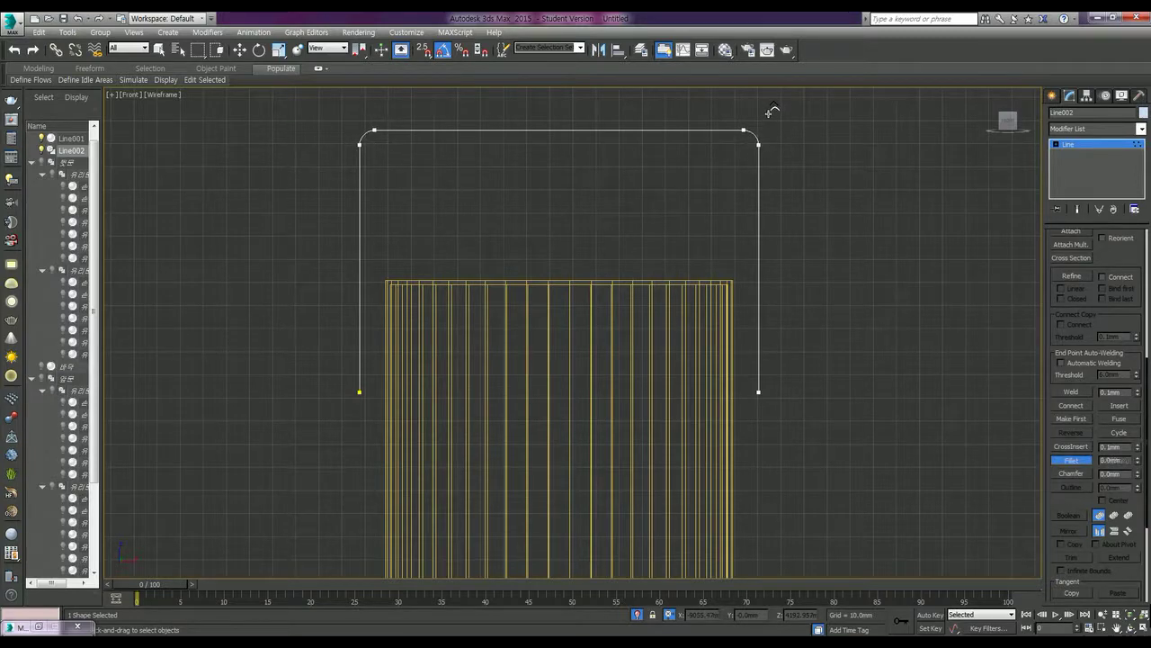
{"action": "key", "text": "w"}
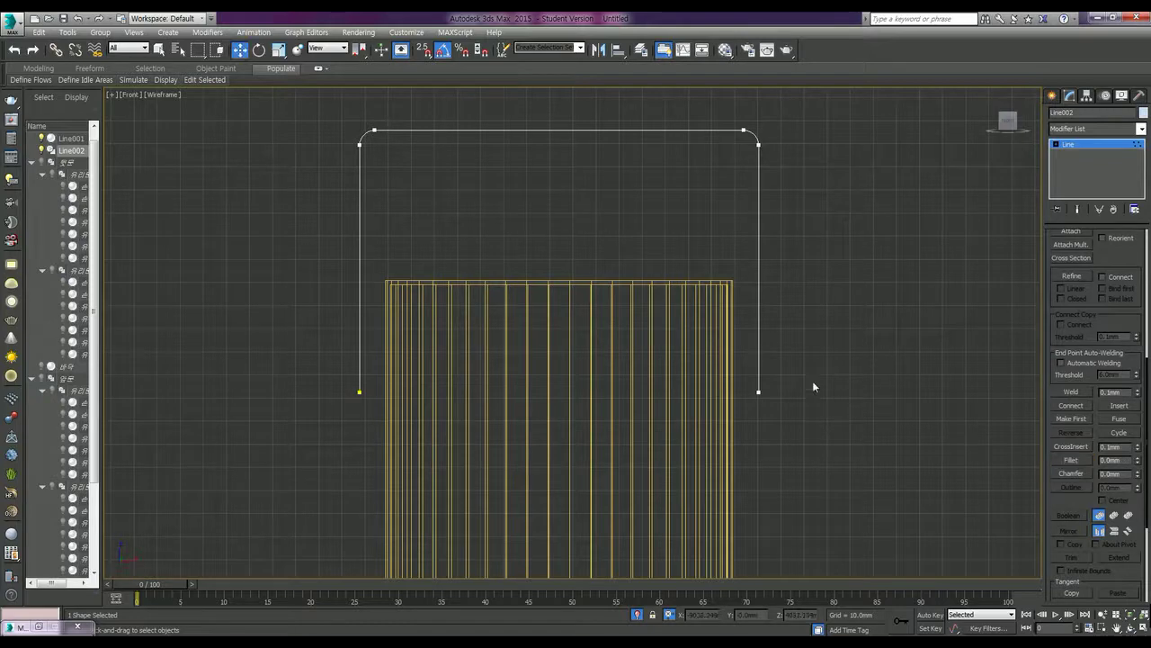
{"action": "left_click", "coordinate": [1057, 144]}
{"action": "left_click", "coordinate": [1073, 173]}
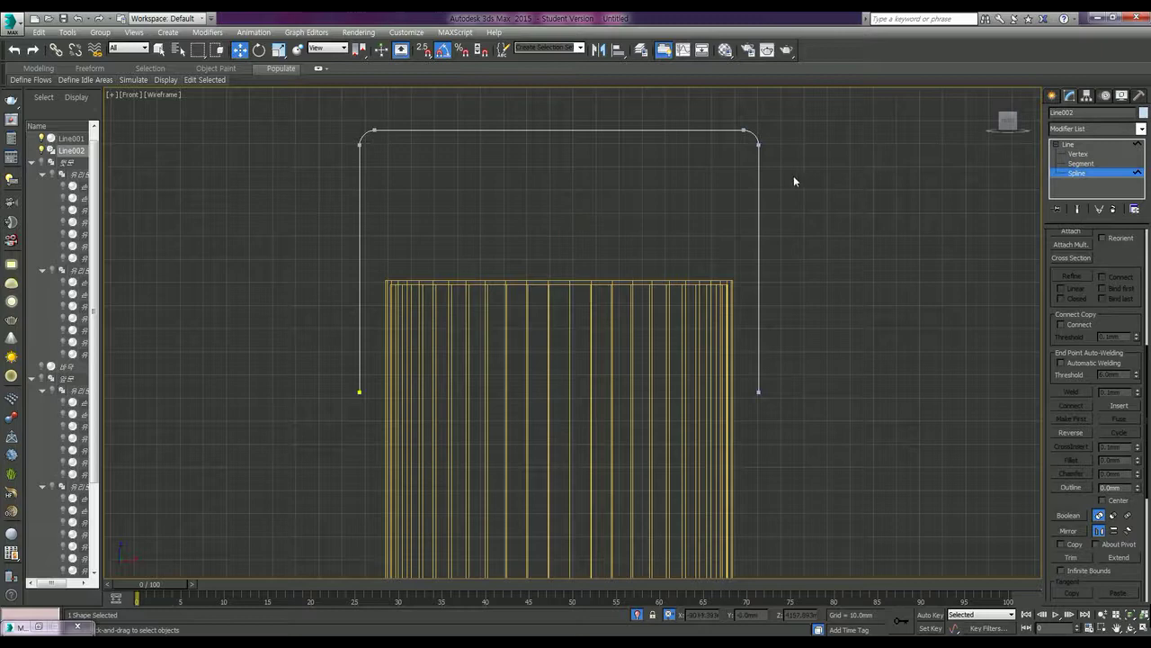
Outline the handle spline with a width of 2.
{"action": "left_click", "coordinate": [760, 174]}
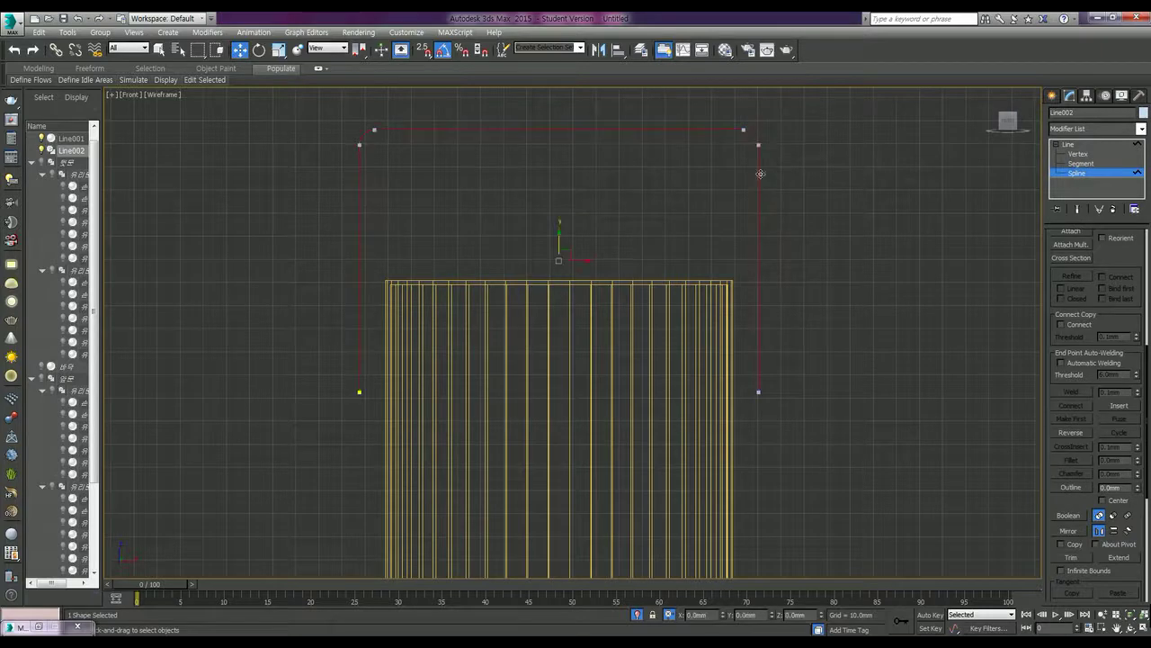
{"action": "left_click", "coordinate": [1070, 488]}
{"action": "left_click", "coordinate": [1112, 487]}
{"action": "type", "text": "2"}
{"action": "key", "text": "Return"}
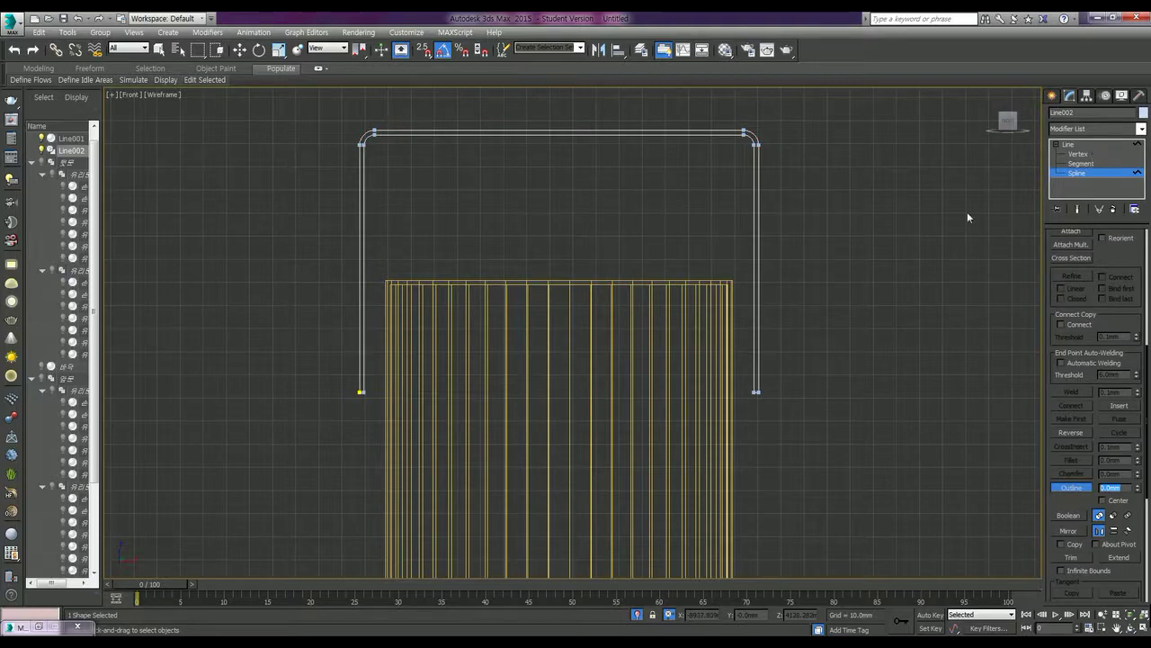
Add an Extrude modifier to Line002 with an Amount of 30mm.
{"action": "key", "text": "w"}
{"action": "left_click", "coordinate": [1069, 144]}
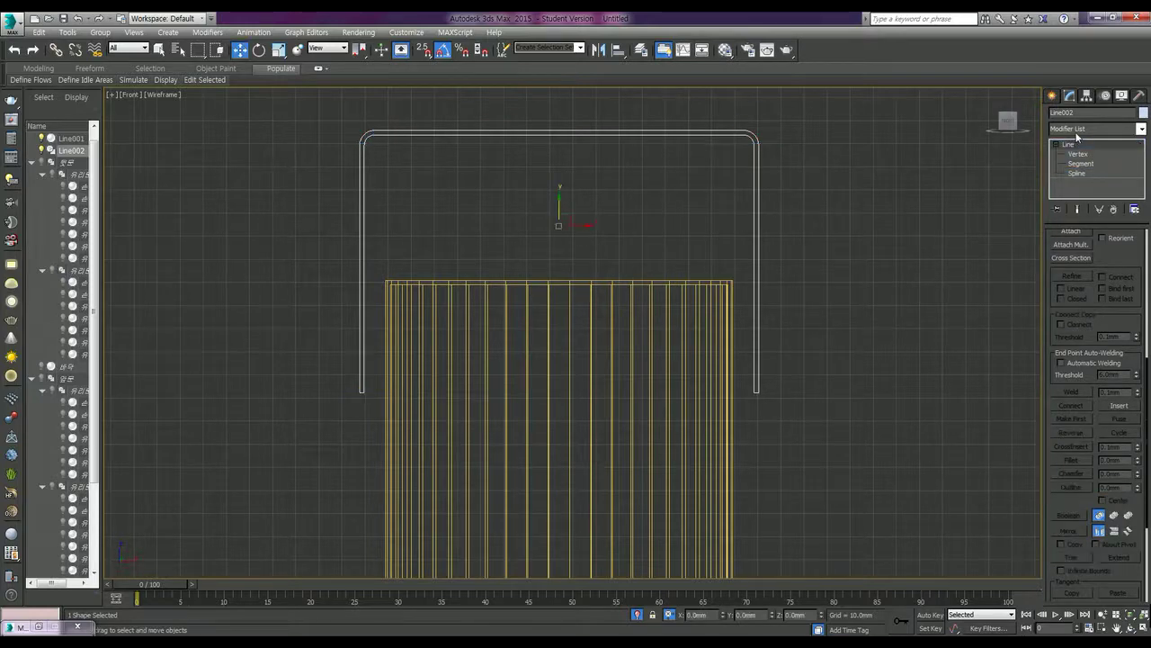
{"action": "left_click", "coordinate": [1076, 135]}
{"action": "scroll", "coordinate": [1090, 296], "scroll_direction": "down", "scroll_amount": 5}
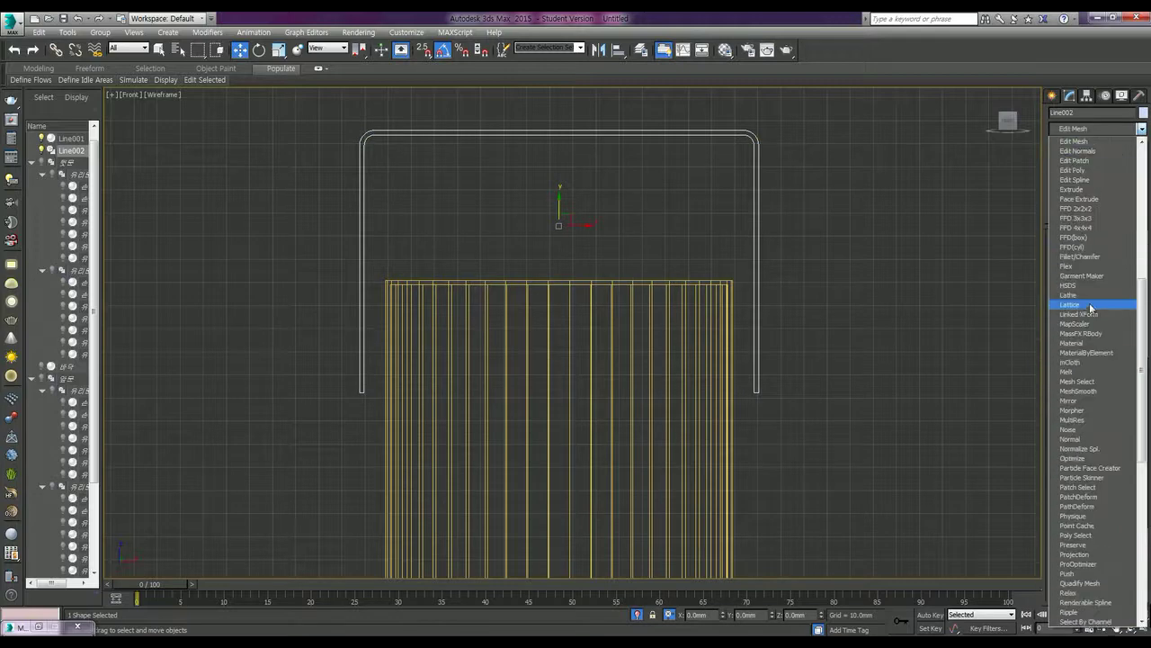
{"action": "left_click", "coordinate": [1081, 191]}
{"action": "double_click", "coordinate": [1095, 252]}
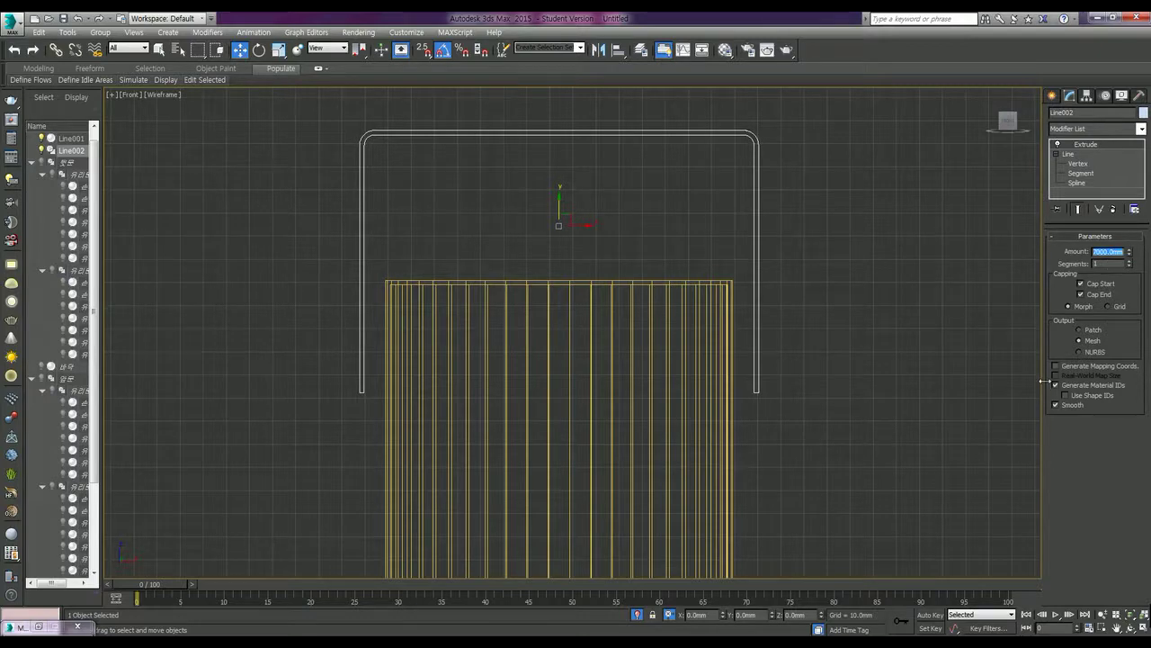
{"action": "type", "text": "20"}
{"action": "key", "text": "Return"}
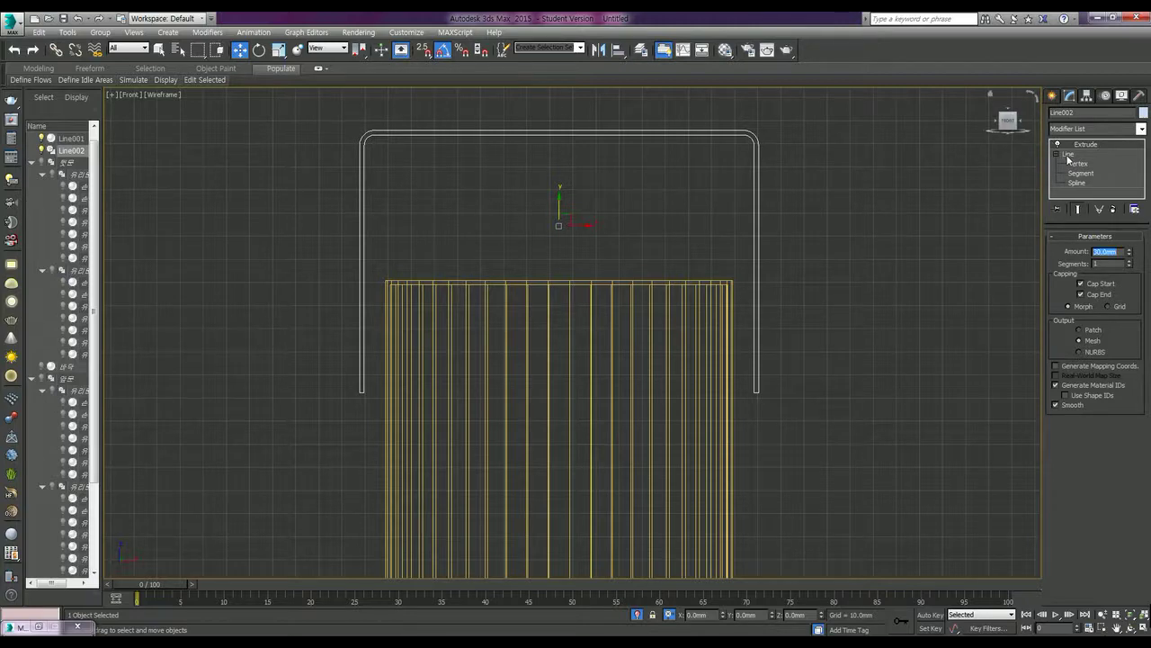
Restore the four-viewport layout with Alt+W.
{"action": "right_click", "coordinate": [857, 297]}
{"action": "left_click", "coordinate": [819, 289]}
{"action": "key", "text": "alt+w"}
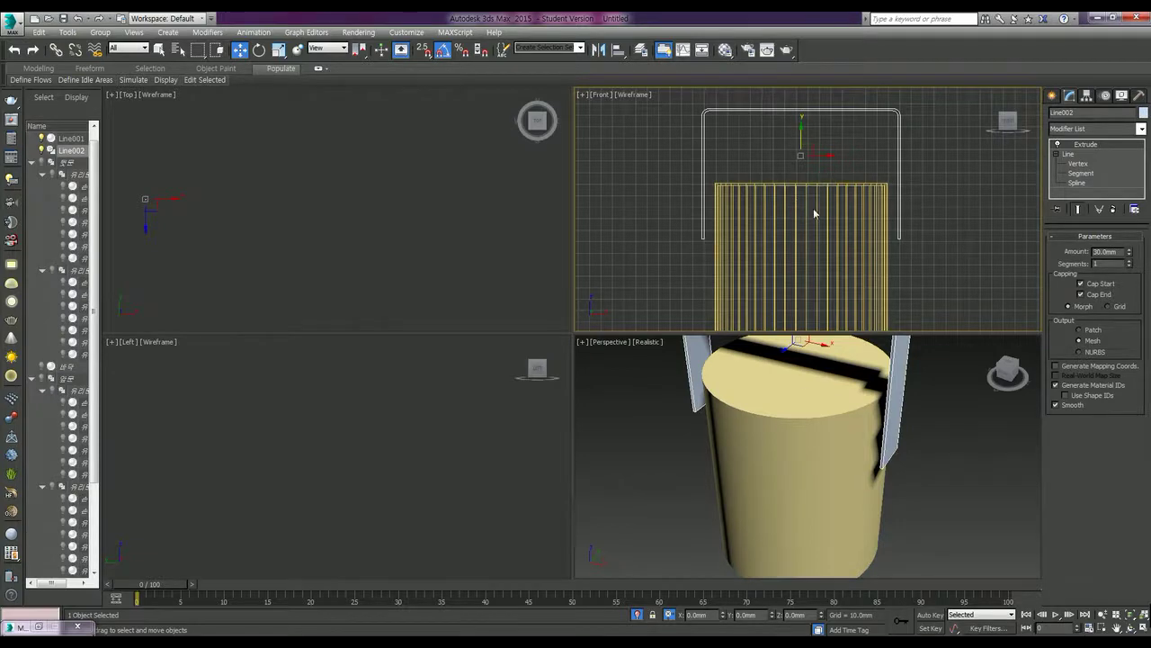
Try aligning the handle to the body on Z with min/max options, then cancel.
{"action": "left_click", "coordinate": [797, 395]}
{"action": "key", "text": "alt+a"}
{"action": "left_click", "coordinate": [796, 395]}
{"action": "left_click", "coordinate": [565, 251]}
{"action": "left_click", "coordinate": [610, 251]}
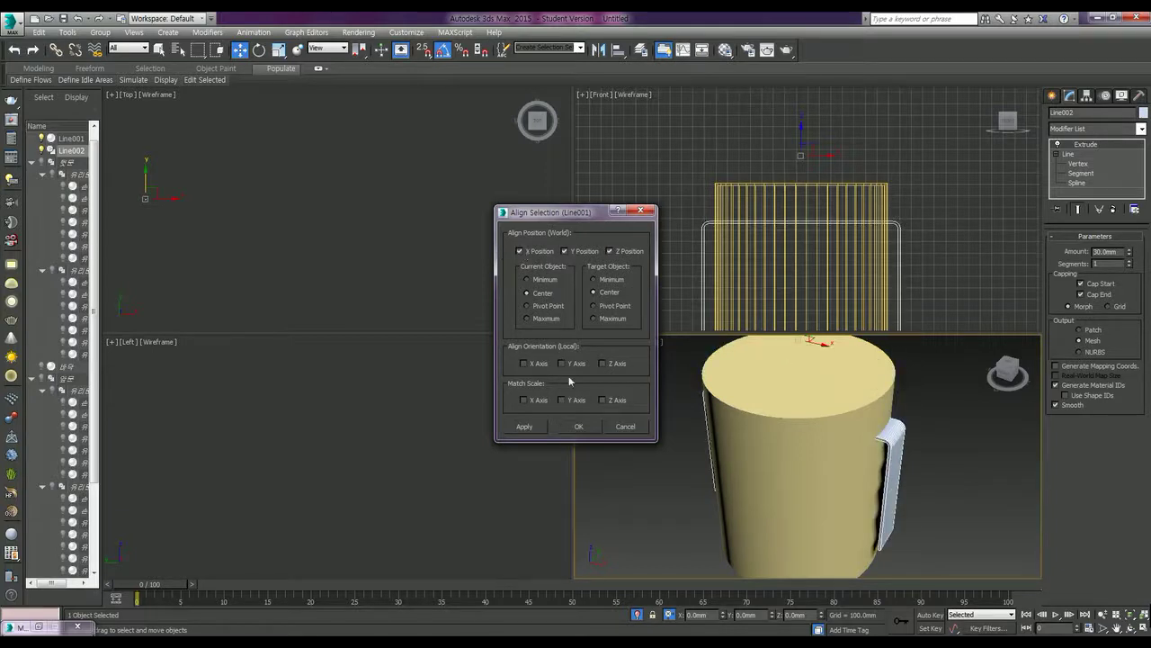
{"action": "left_click", "coordinate": [529, 427]}
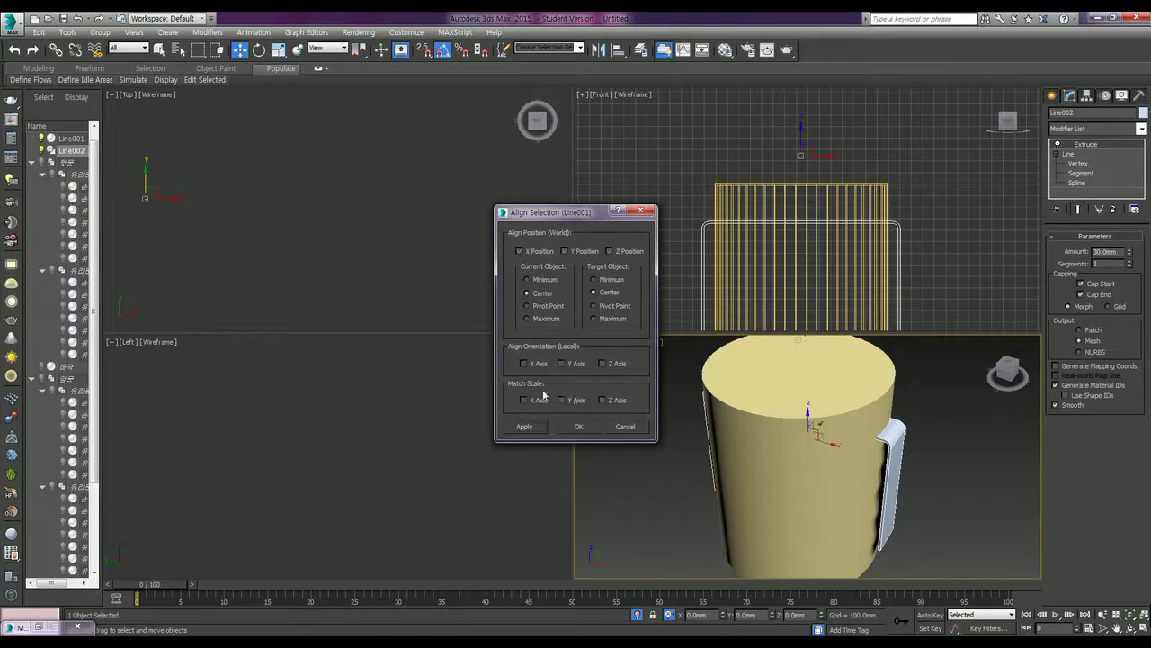
{"action": "left_click", "coordinate": [610, 251]}
{"action": "left_click", "coordinate": [611, 280]}
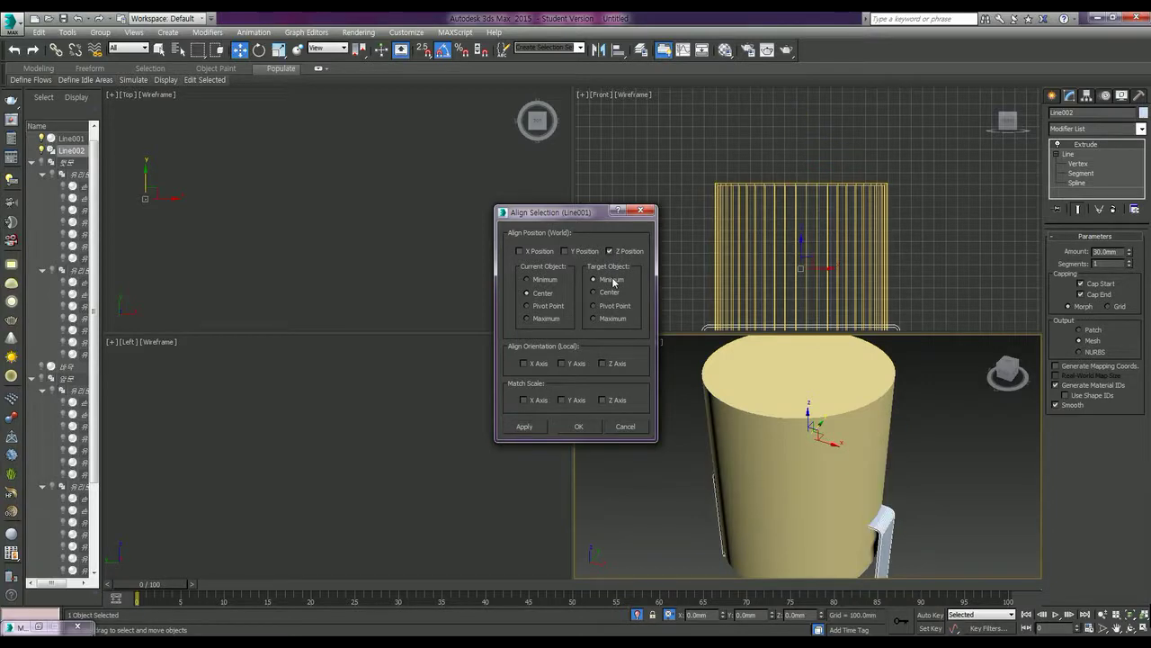
{"action": "left_click", "coordinate": [548, 317]}
{"action": "left_click", "coordinate": [552, 280]}
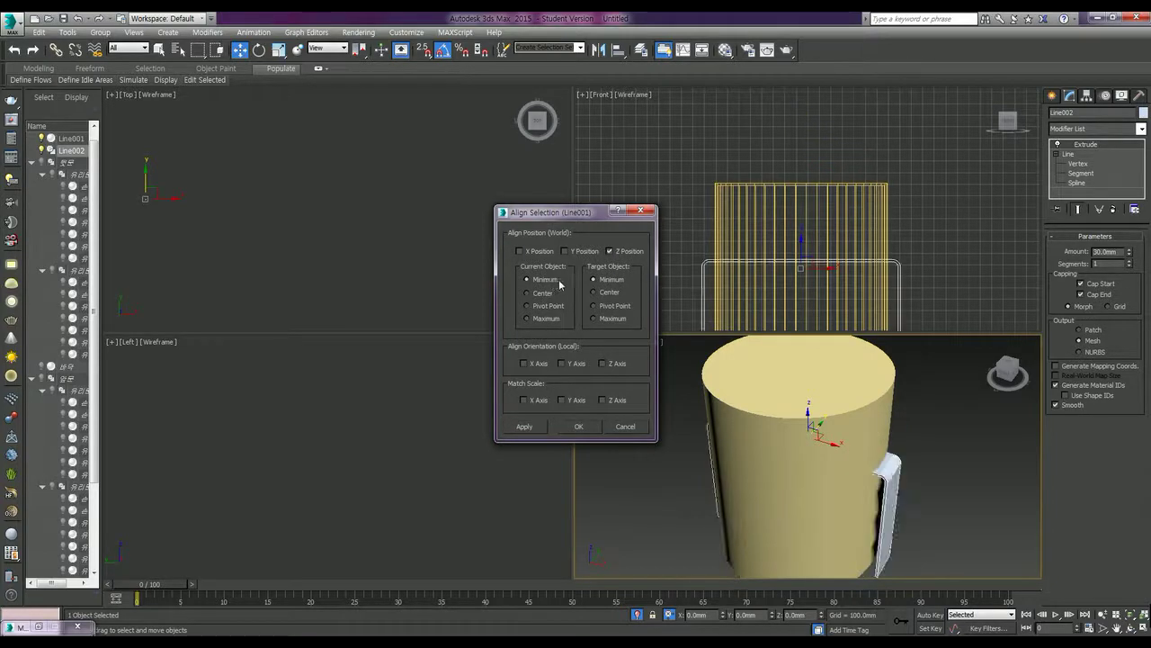
{"action": "left_click", "coordinate": [607, 318]}
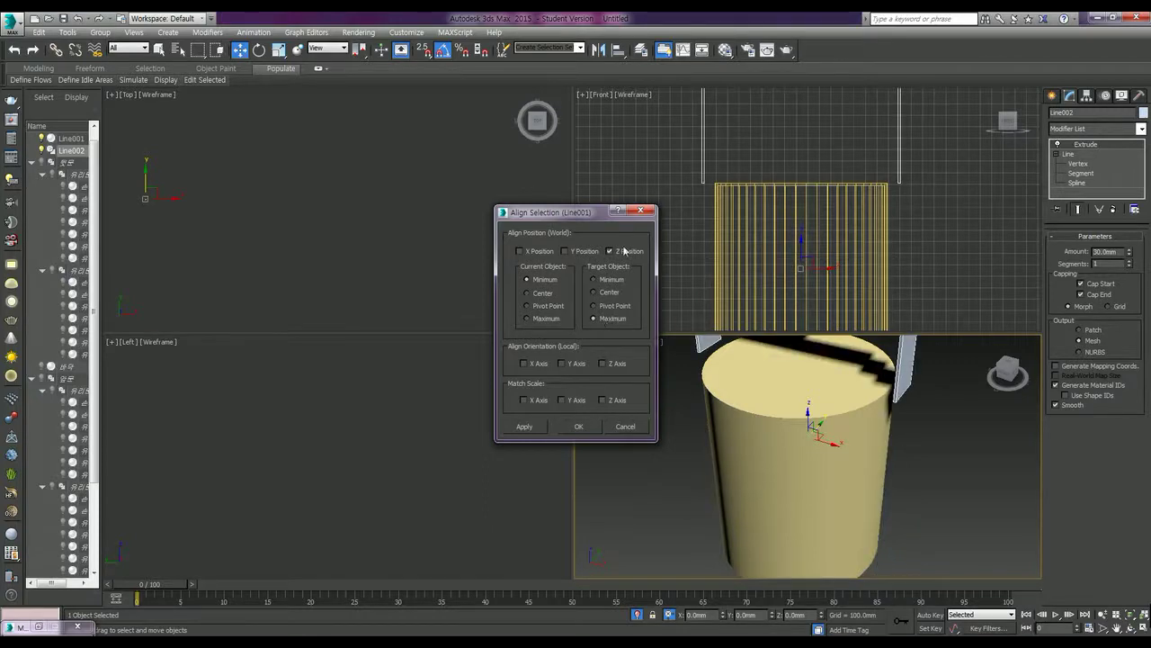
{"action": "left_click", "coordinate": [640, 210]}
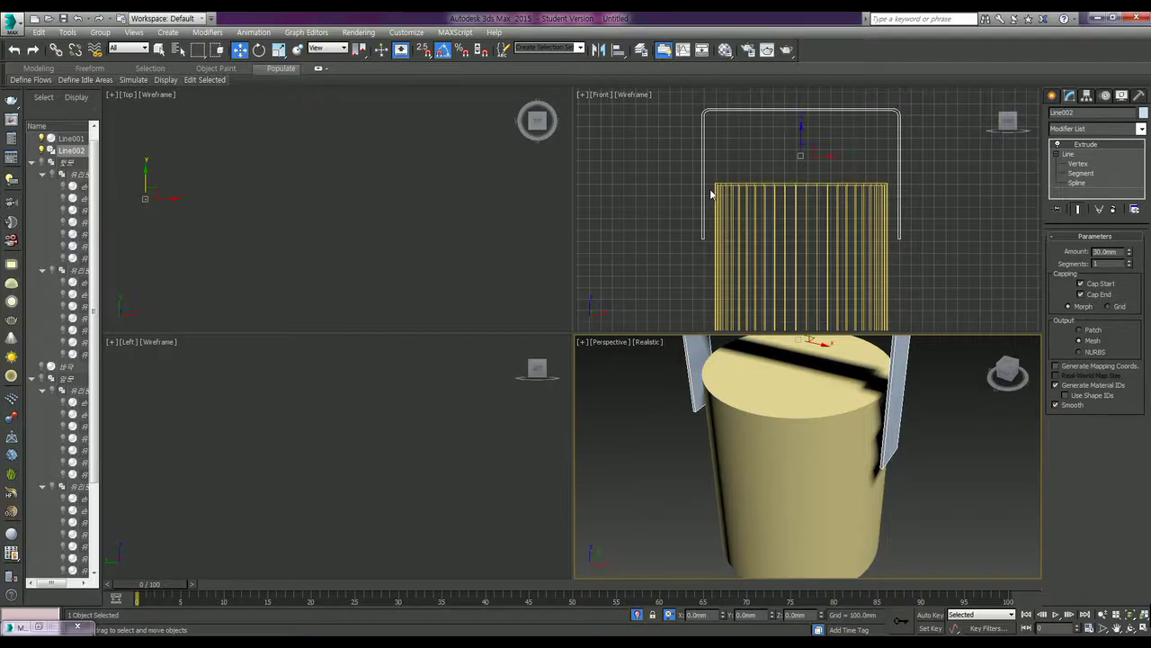
{"action": "key", "text": "alt+a"}
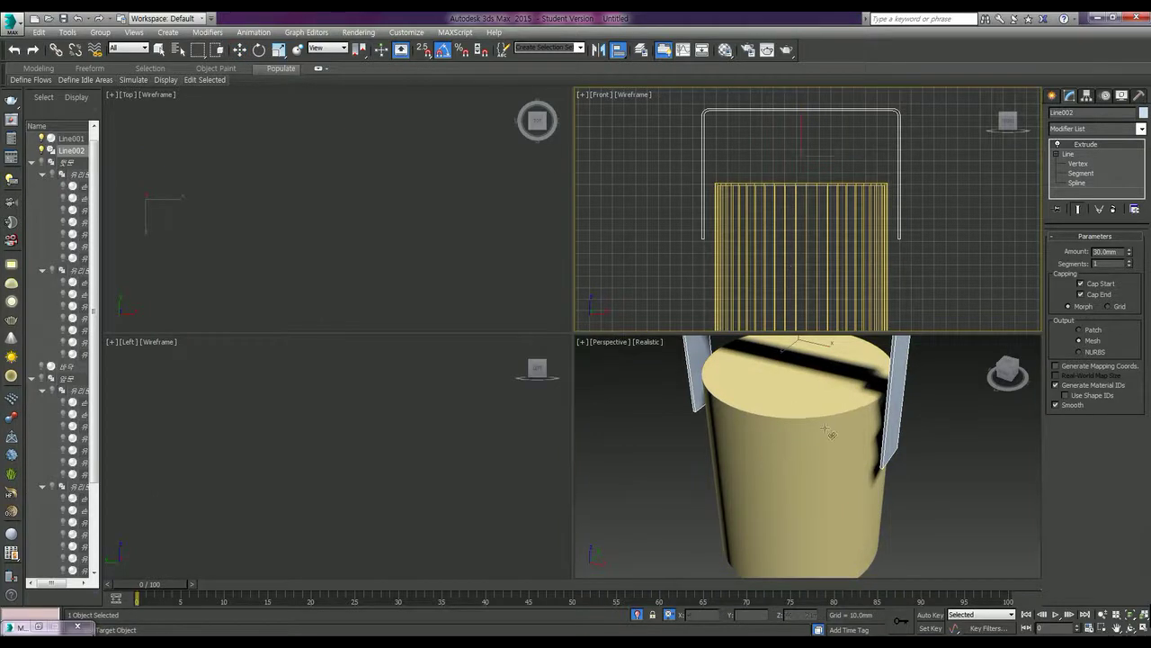
{"action": "key", "text": "Escape"}
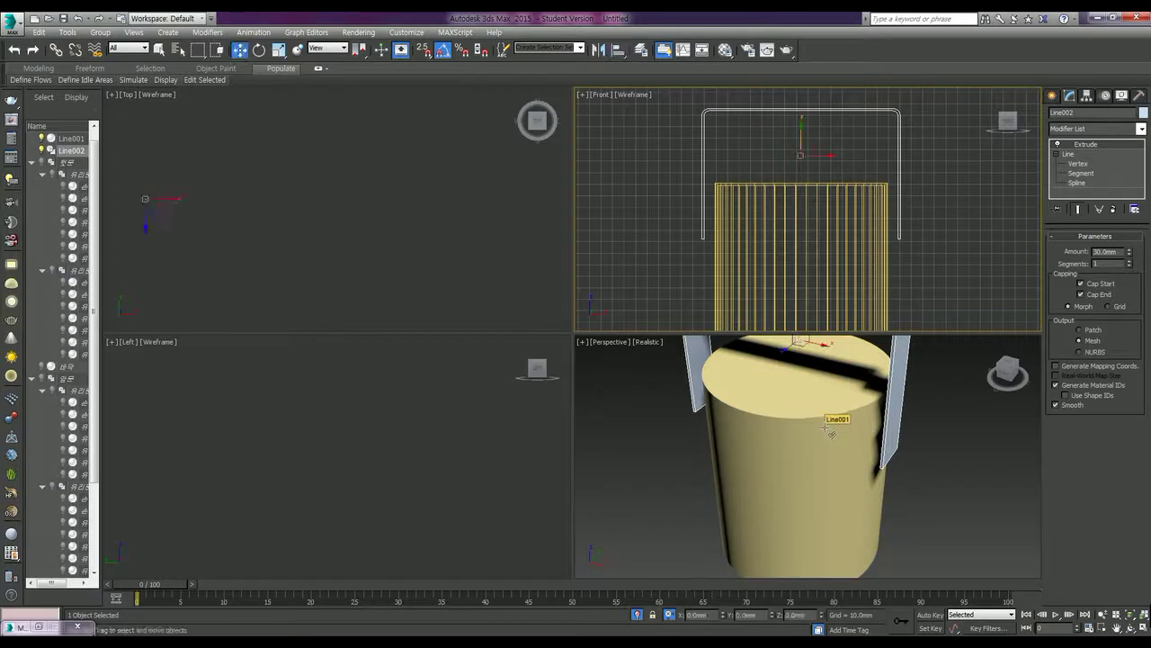
Align Line002 to the cylinder body's centre on X and Y, then deselect.
{"action": "left_click", "coordinate": [927, 465]}
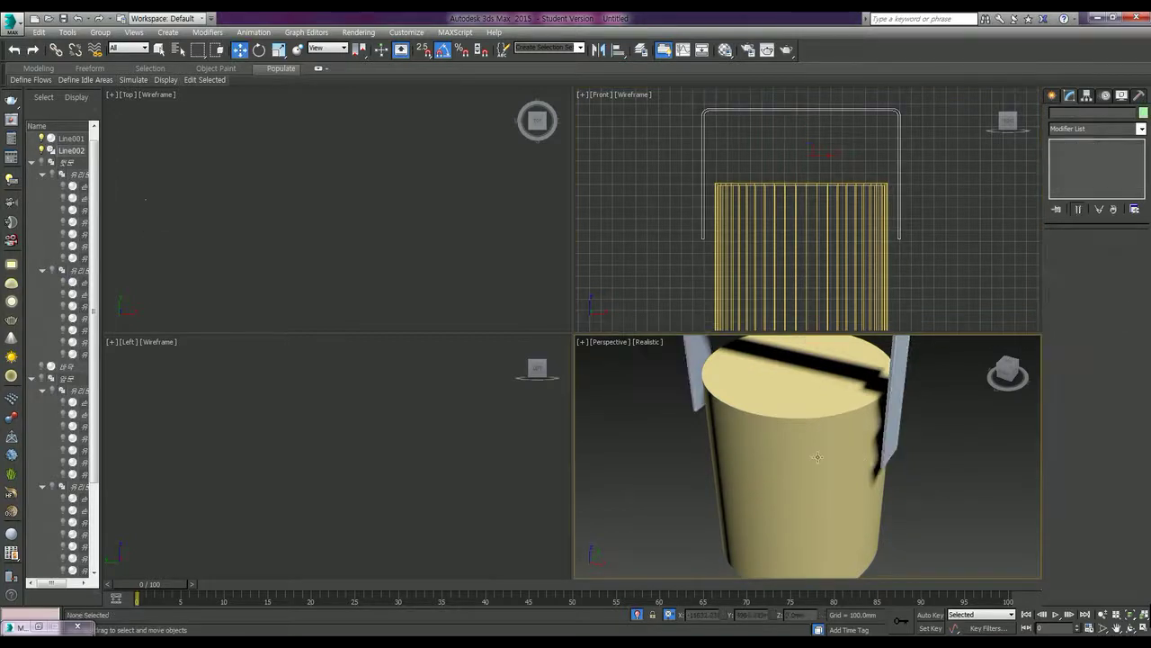
{"action": "left_click", "coordinate": [890, 383]}
{"action": "key", "text": "alt+a"}
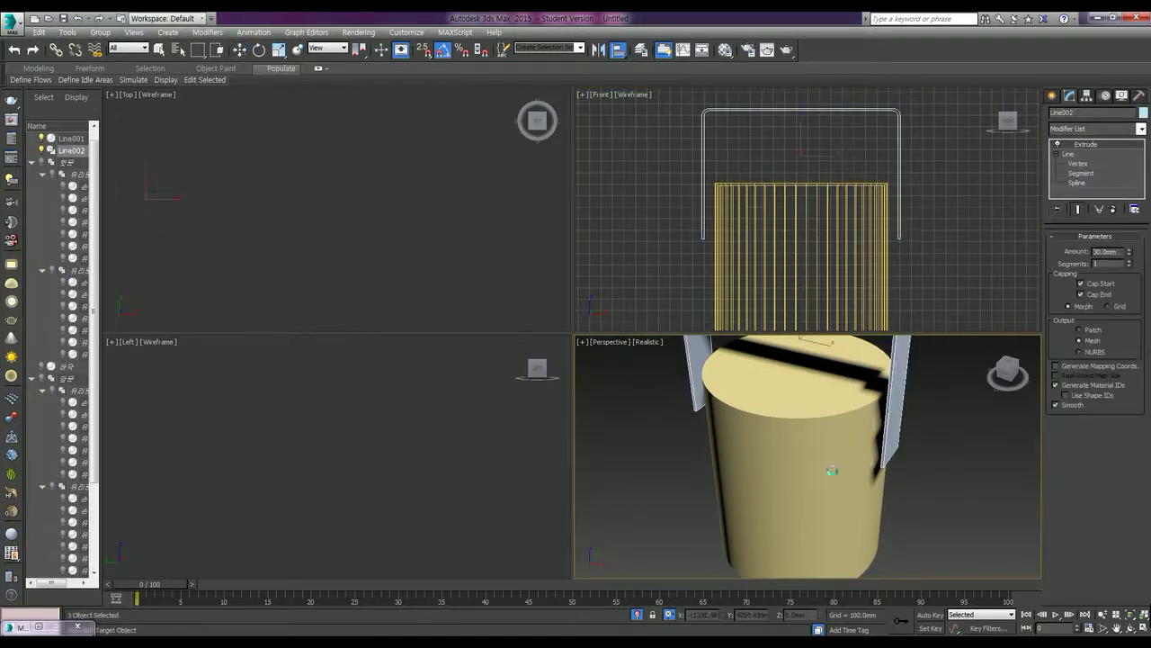
{"action": "left_click", "coordinate": [830, 472]}
{"action": "left_click", "coordinate": [565, 252]}
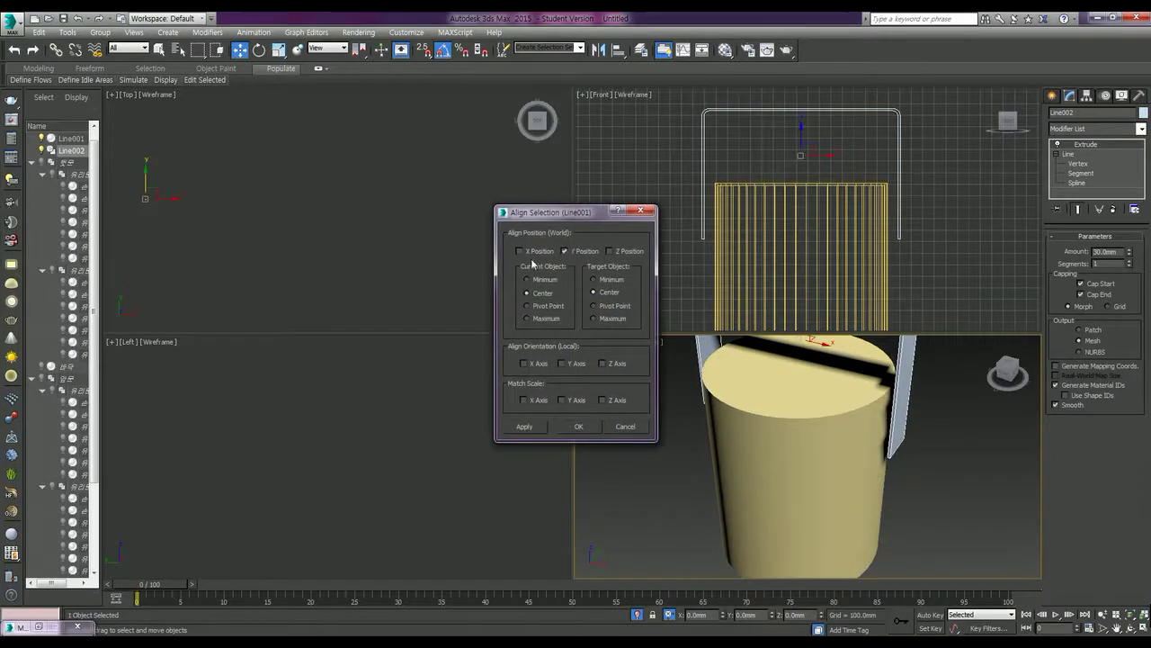
{"action": "left_click", "coordinate": [534, 256]}
{"action": "left_click", "coordinate": [578, 428]}
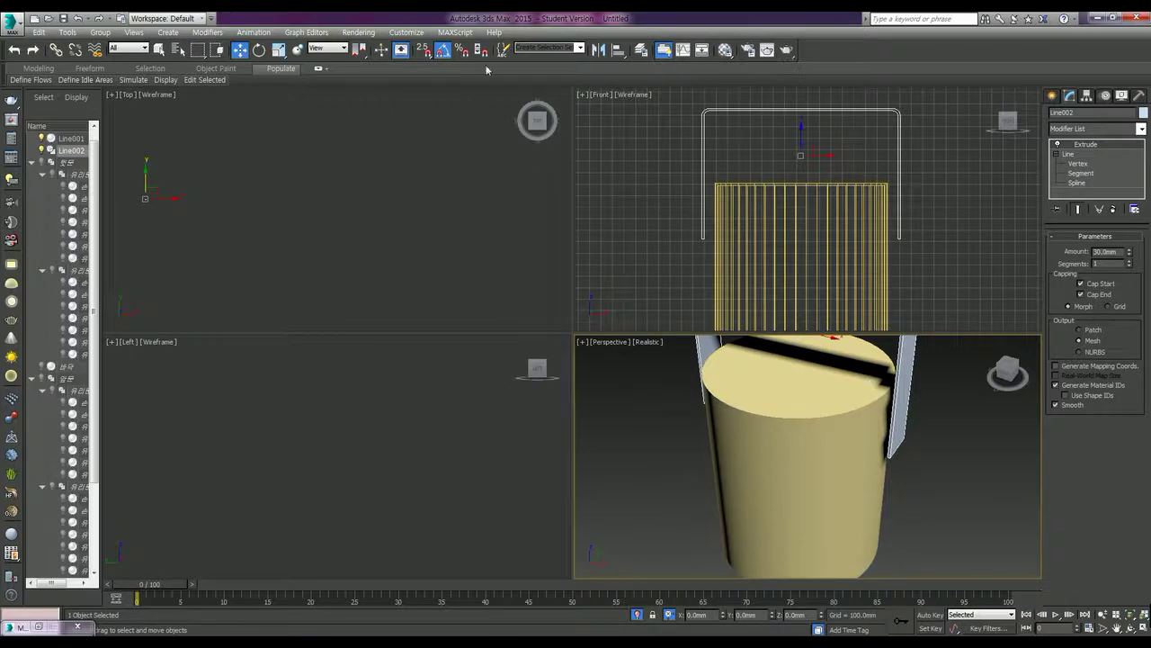
{"action": "left_click", "coordinate": [944, 171]}
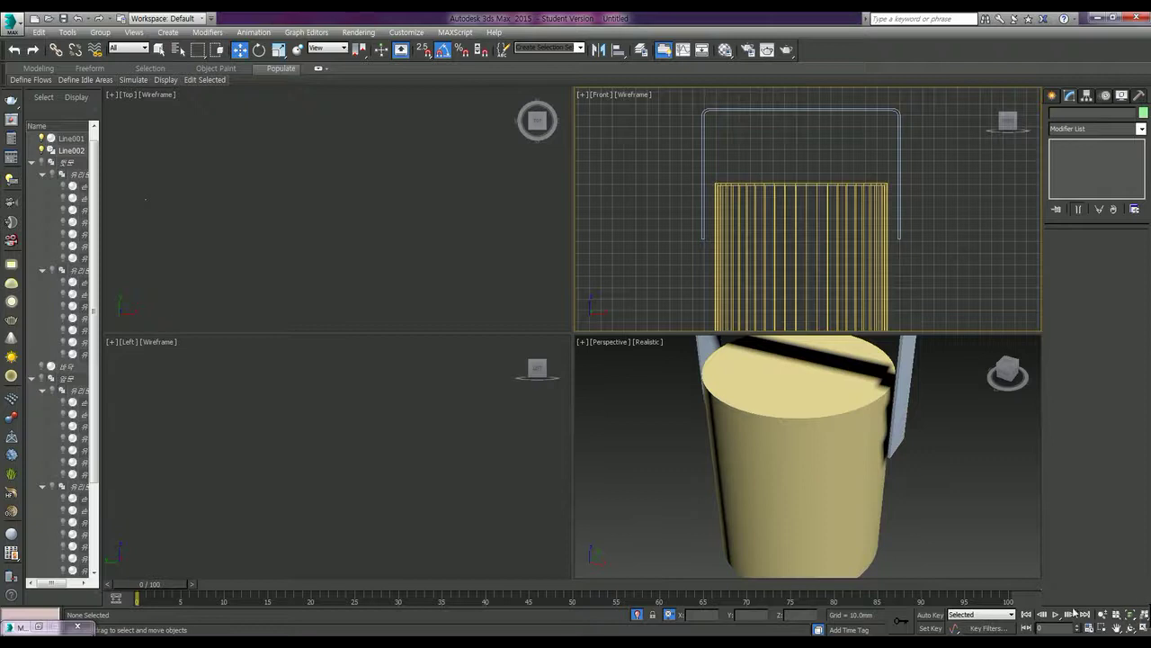
Zoom extents all, select the handle, activate the Left view and show Splines shape types.
{"action": "left_click", "coordinate": [1130, 615]}
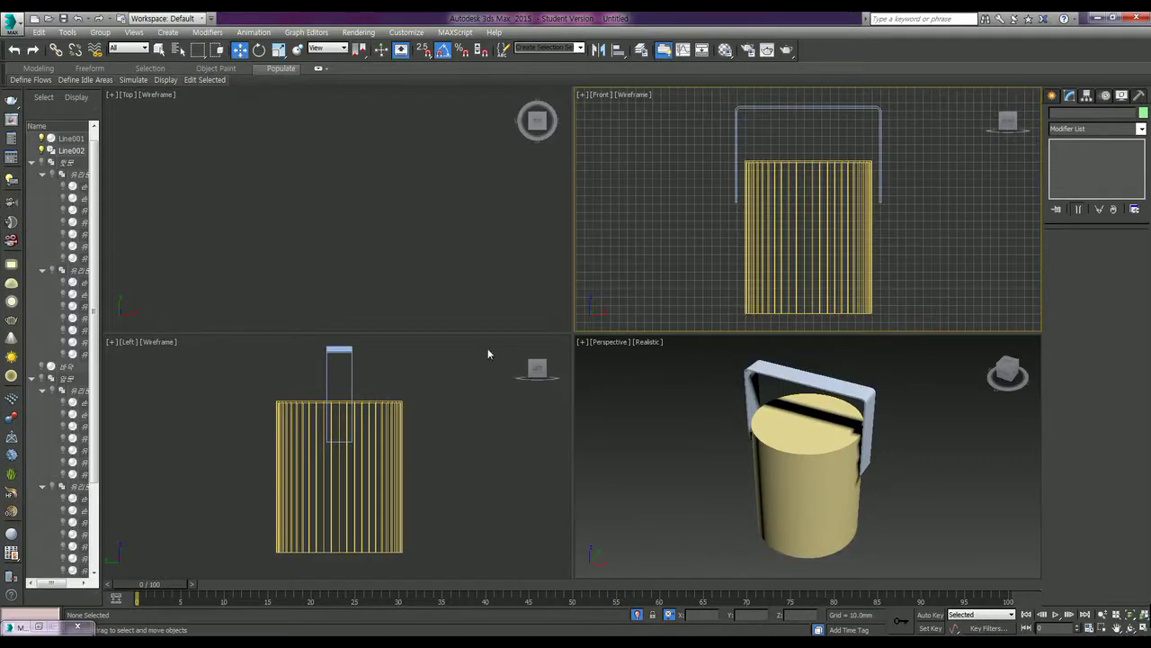
{"action": "middle_click_drag", "start_coordinate": [319, 379], "coordinate": [323, 377]}
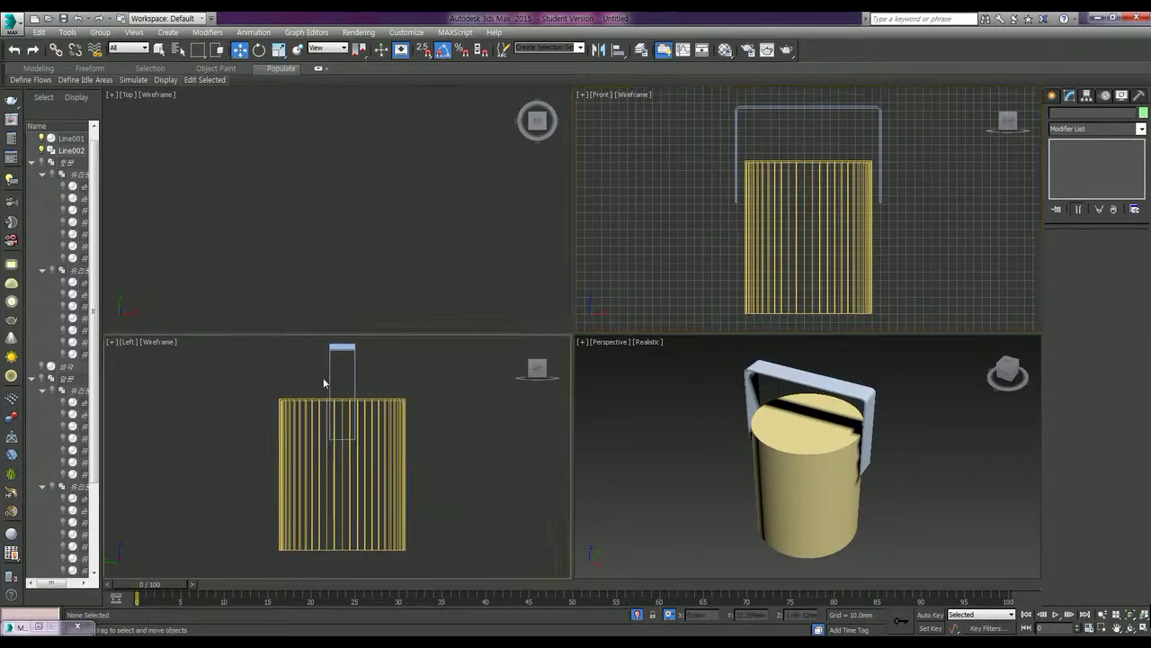
{"action": "left_click", "coordinate": [328, 294]}
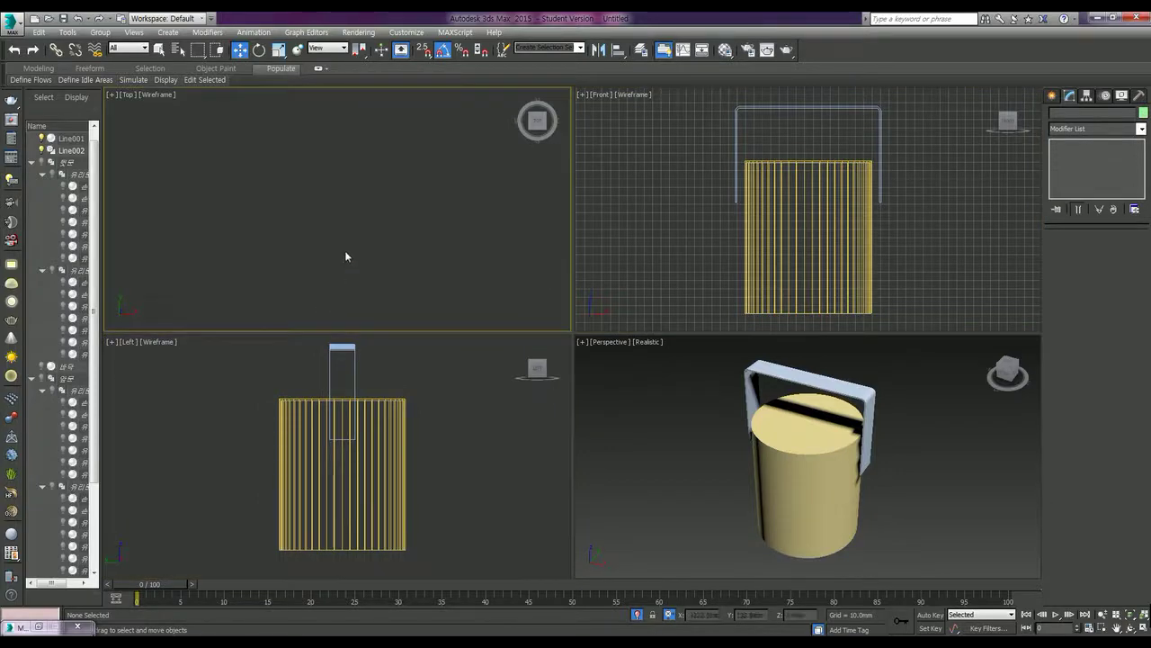
{"action": "left_click", "coordinate": [354, 464]}
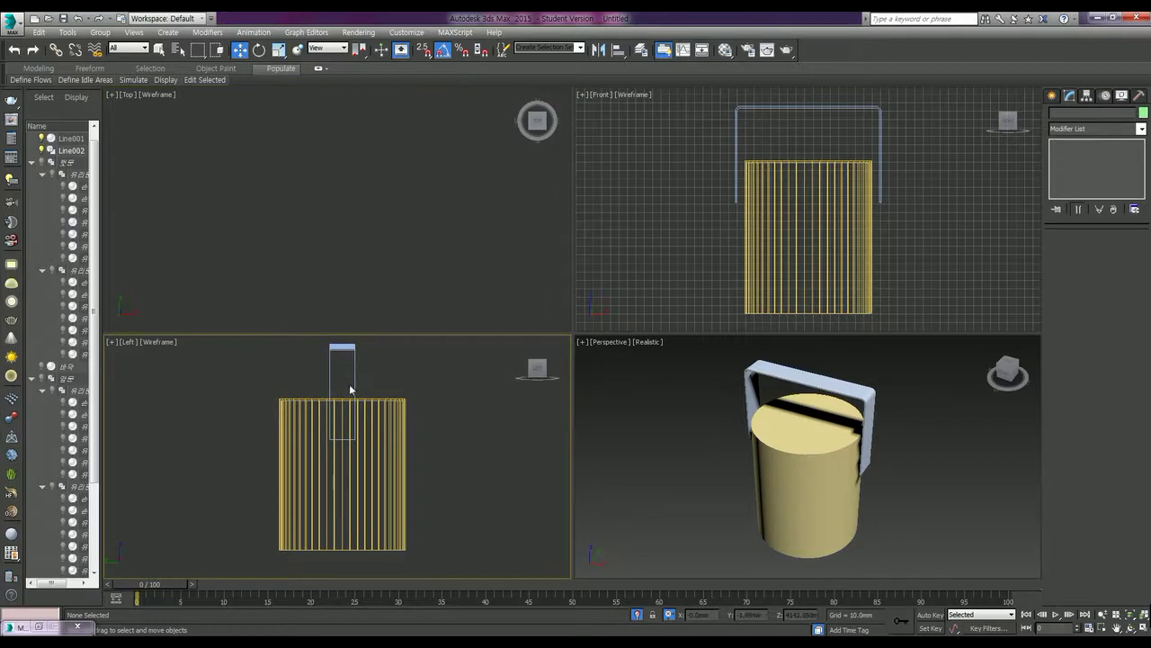
{"action": "left_click", "coordinate": [349, 346]}
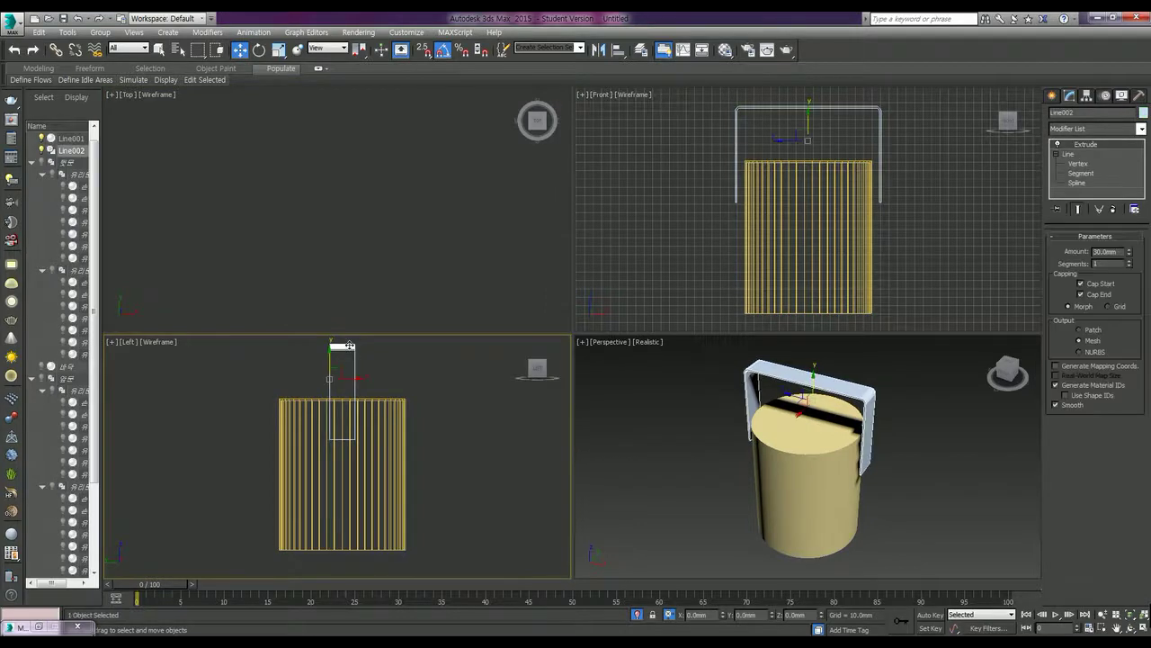
{"action": "left_click", "coordinate": [375, 155]}
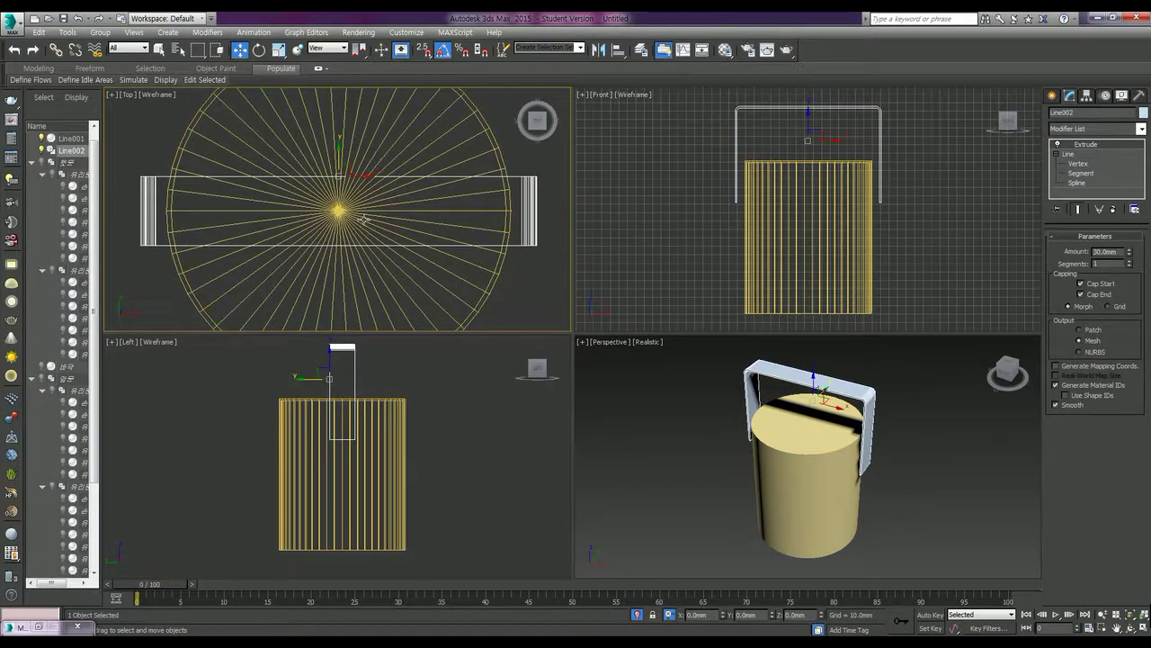
{"action": "left_click", "coordinate": [338, 440]}
{"action": "scroll", "coordinate": [339, 439], "scroll_direction": "up", "scroll_amount": 5}
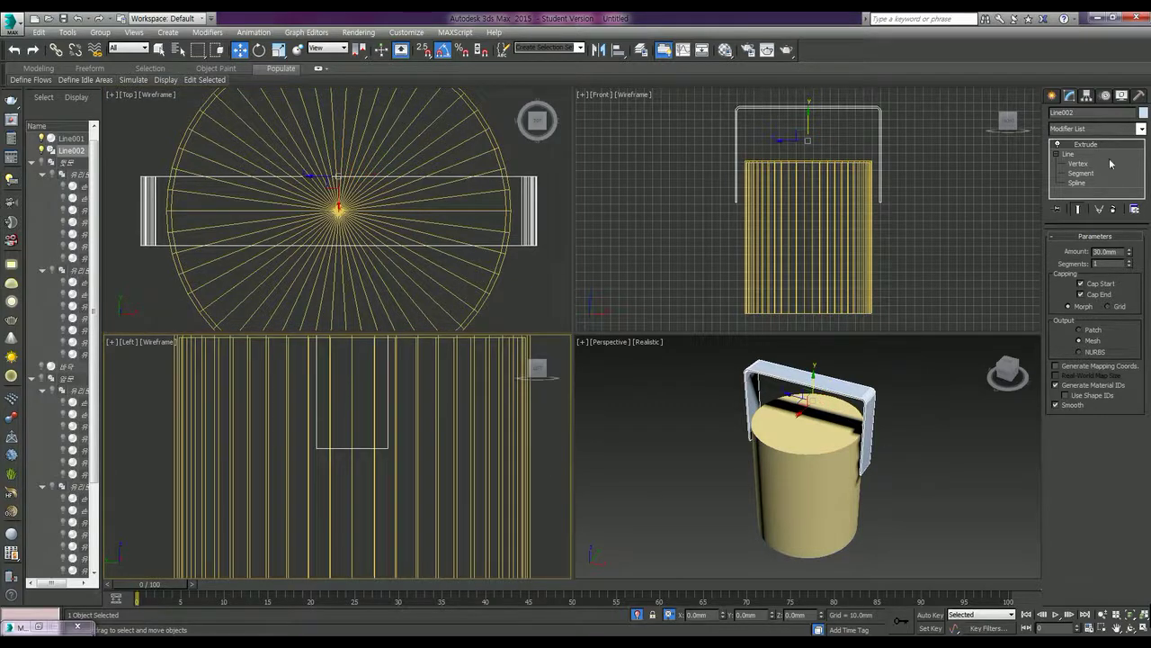
{"action": "left_click", "coordinate": [1053, 96]}
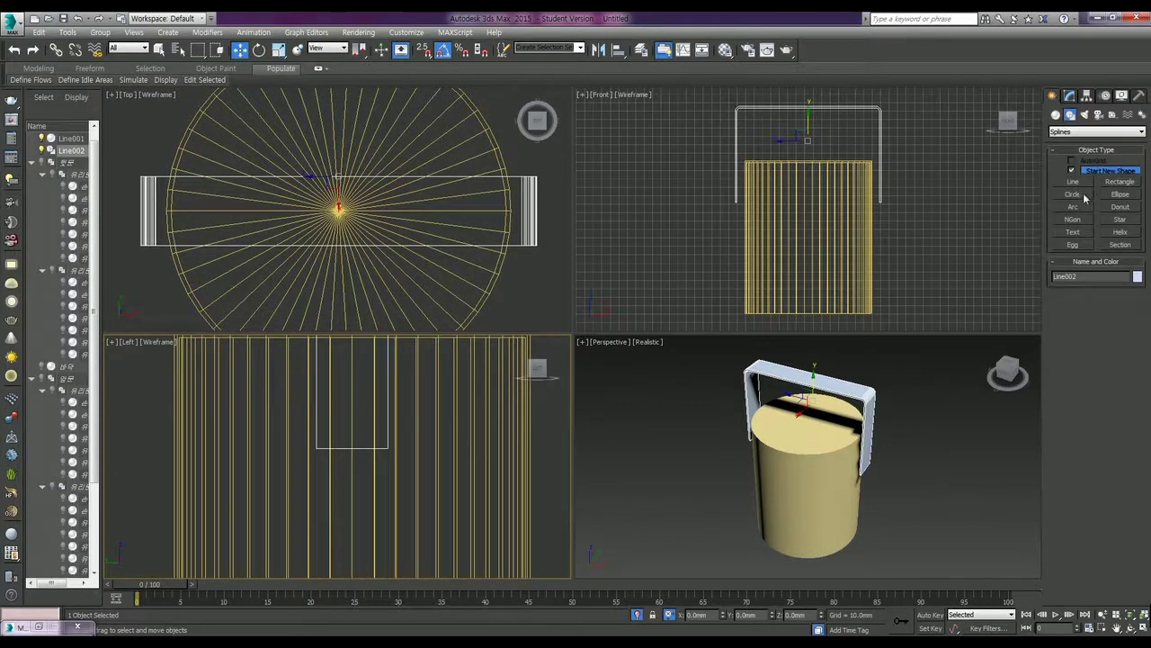
Draw a circle inside the handle in the Left view and set its radius to 7mm.
{"action": "left_click", "coordinate": [1084, 197]}
{"action": "left_click_drag", "start_coordinate": [346, 393], "coordinate": [363, 402]}
{"action": "right_click", "coordinate": [362, 402]}
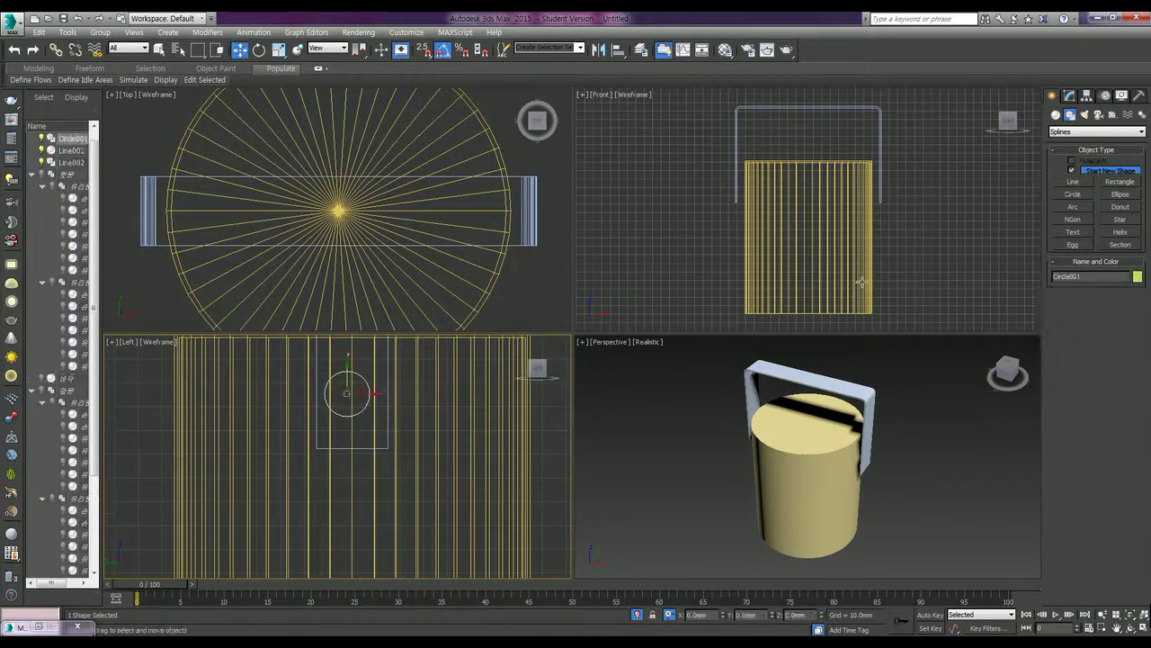
{"action": "left_click", "coordinate": [1071, 96]}
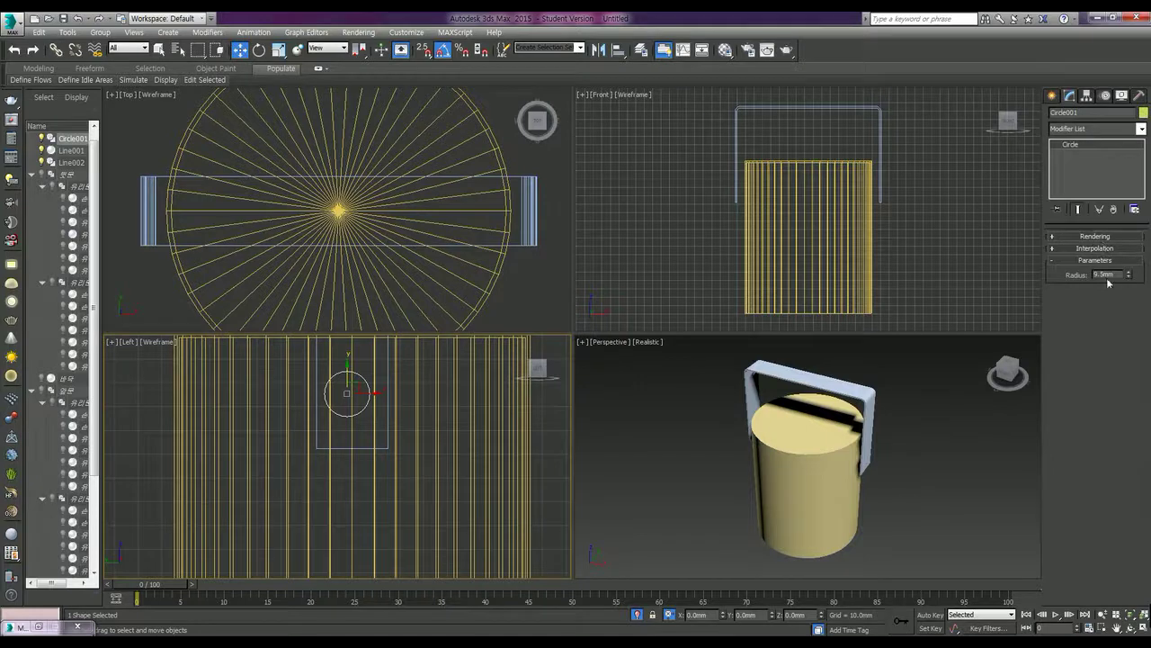
{"action": "left_click_drag", "start_coordinate": [1117, 274], "coordinate": [1061, 277]}
{"action": "type", "text": "7"}
{"action": "key", "text": "Return"}
Align the circle's X position centre-to-centre with Line002, then select the handle.
{"action": "key", "text": "alt+a"}
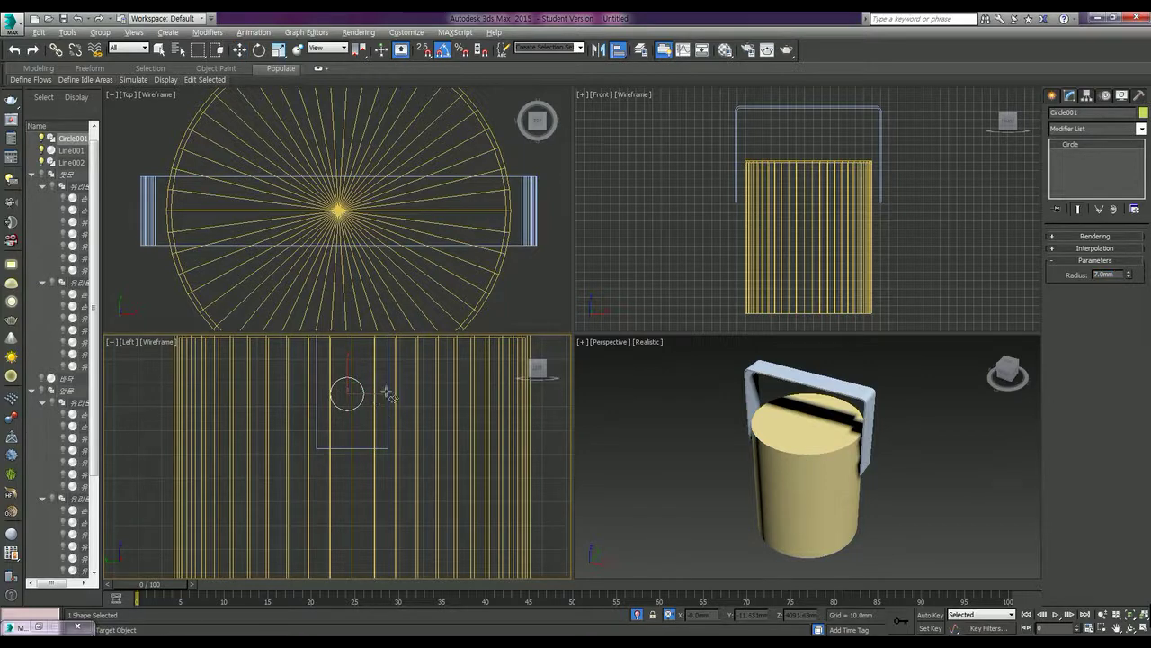
{"action": "left_click", "coordinate": [386, 393]}
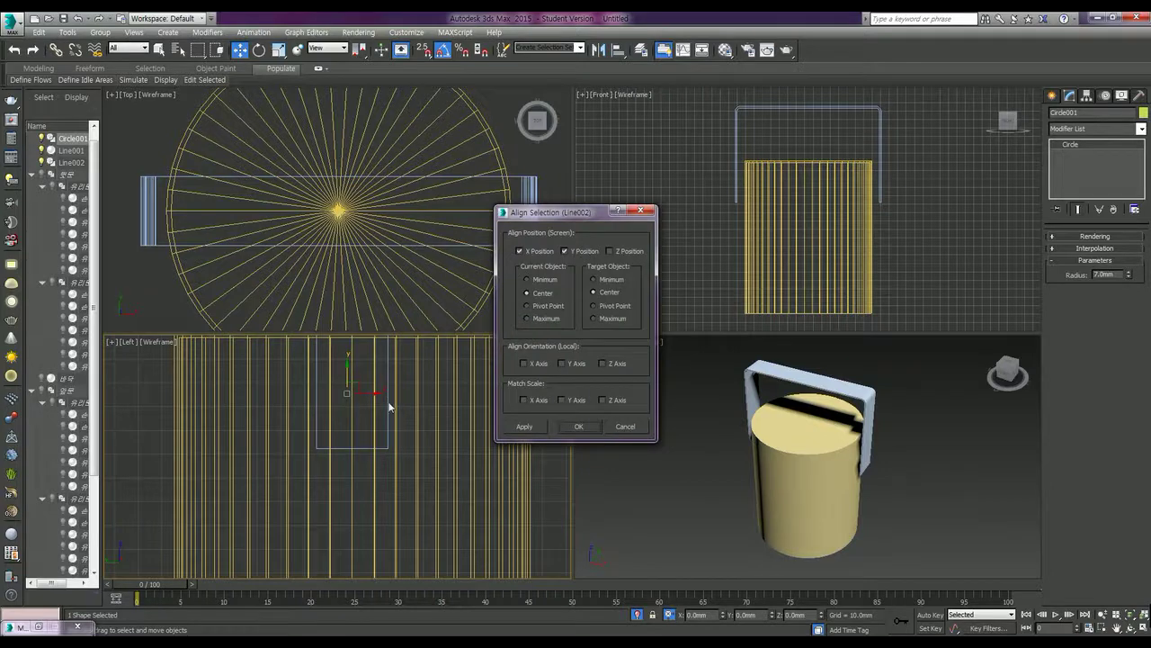
{"action": "left_click", "coordinate": [565, 251]}
{"action": "left_click", "coordinate": [580, 425]}
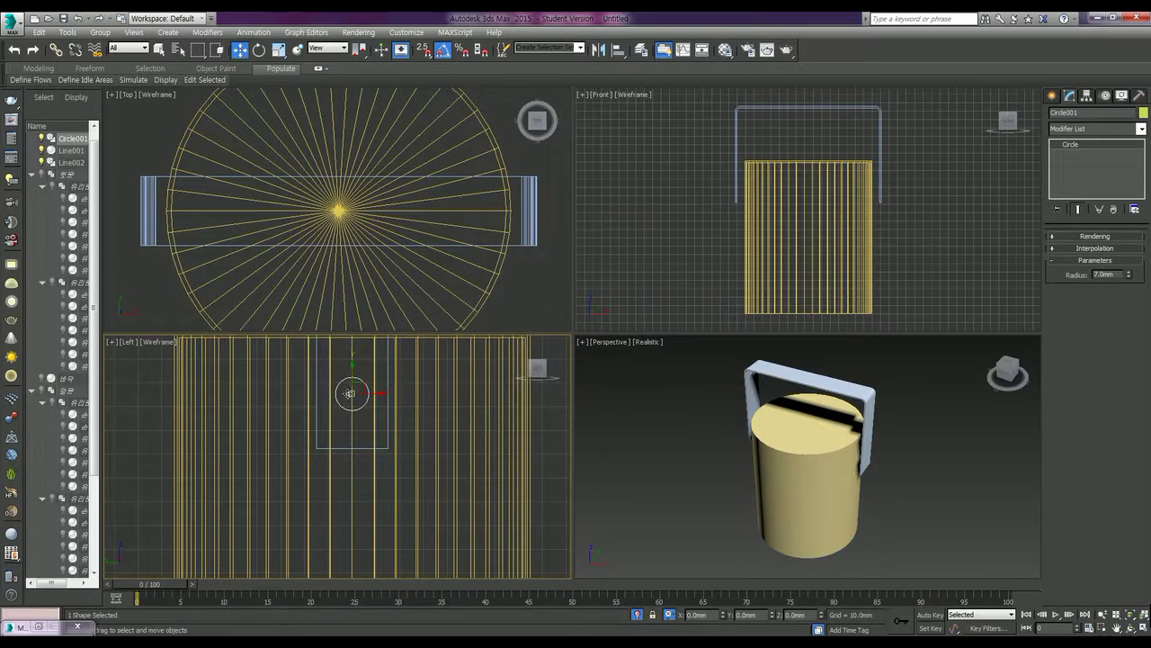
{"action": "scroll", "coordinate": [360, 397], "scroll_direction": "down", "scroll_amount": 1}
{"action": "scroll", "coordinate": [373, 404], "scroll_direction": "down", "scroll_amount": 2}
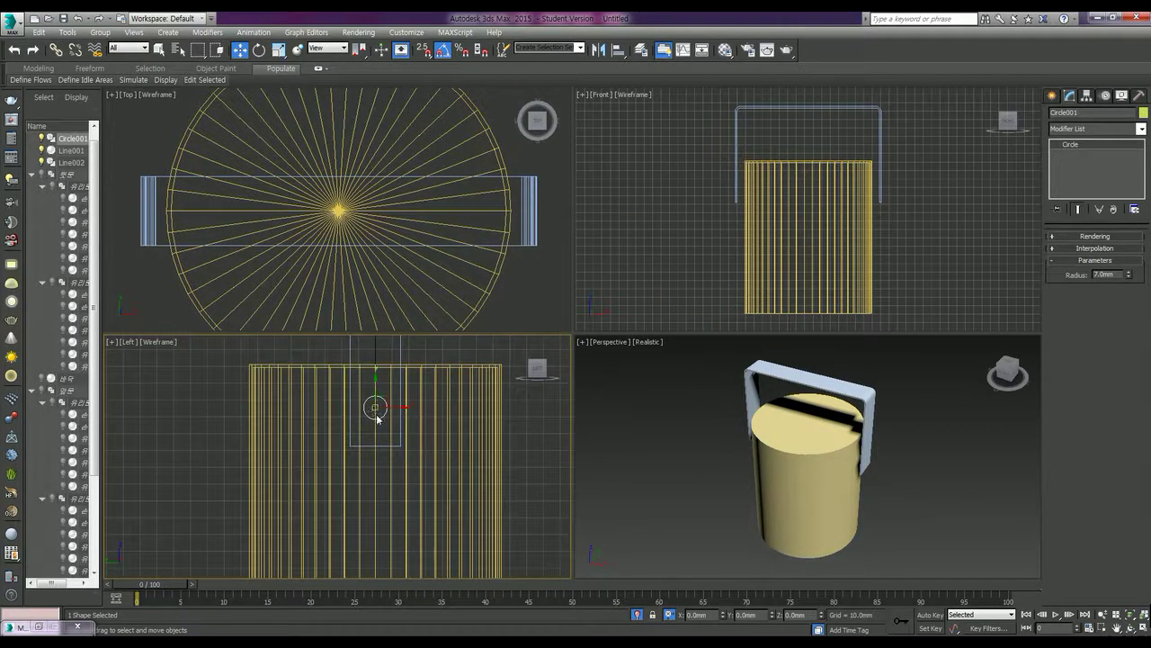
{"action": "scroll", "coordinate": [377, 418], "scroll_direction": "down", "scroll_amount": 2}
{"action": "scroll", "coordinate": [377, 417], "scroll_direction": "down", "scroll_amount": 1}
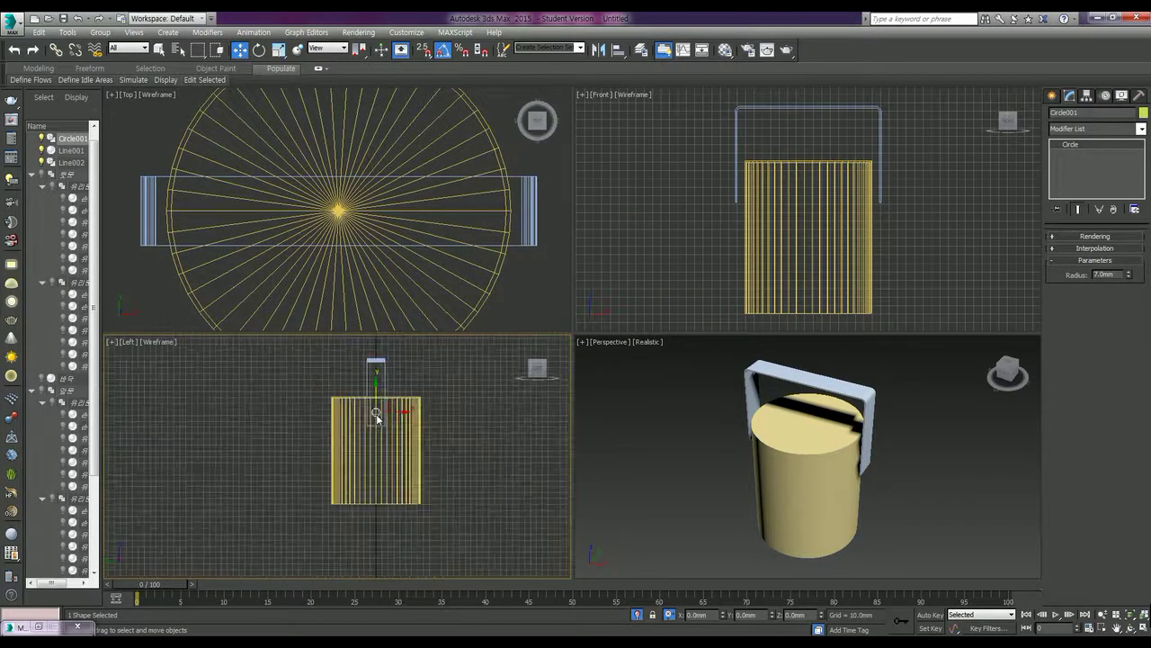
{"action": "scroll", "coordinate": [377, 415], "scroll_direction": "up", "scroll_amount": 2}
{"action": "scroll", "coordinate": [377, 409], "scroll_direction": "up", "scroll_amount": 2}
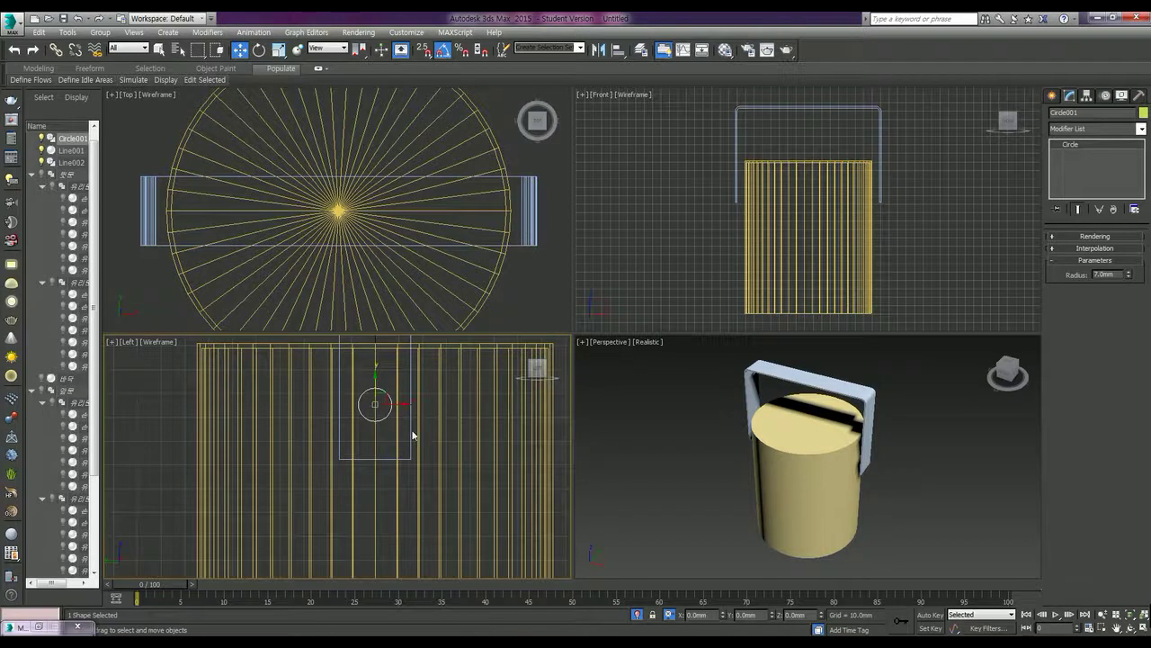
{"action": "left_click", "coordinate": [411, 431]}
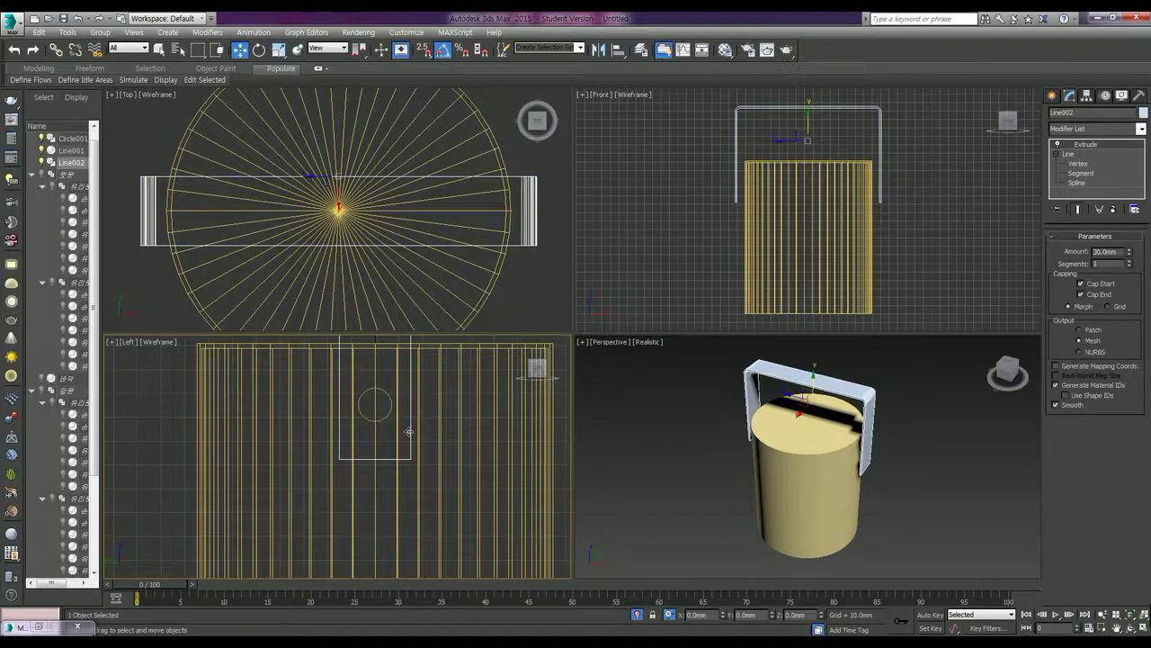
Drag the handle's bottom vertices down in the Left view to lengthen the extruded bracket.
{"action": "left_click", "coordinate": [1077, 163]}
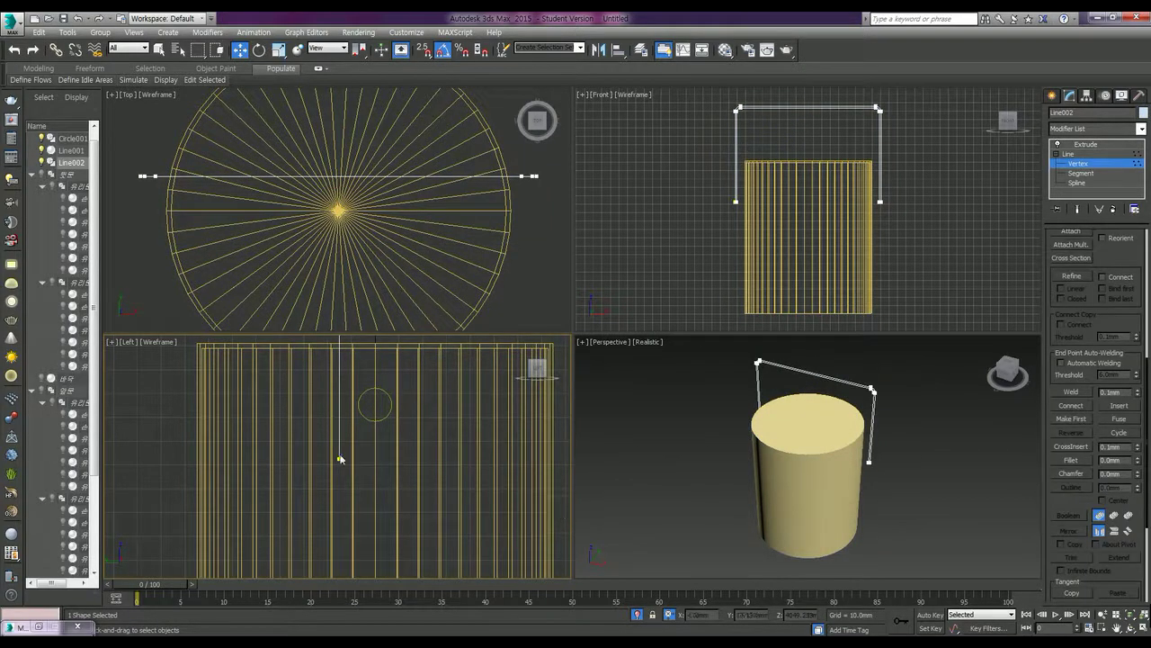
{"action": "left_click", "coordinate": [338, 460]}
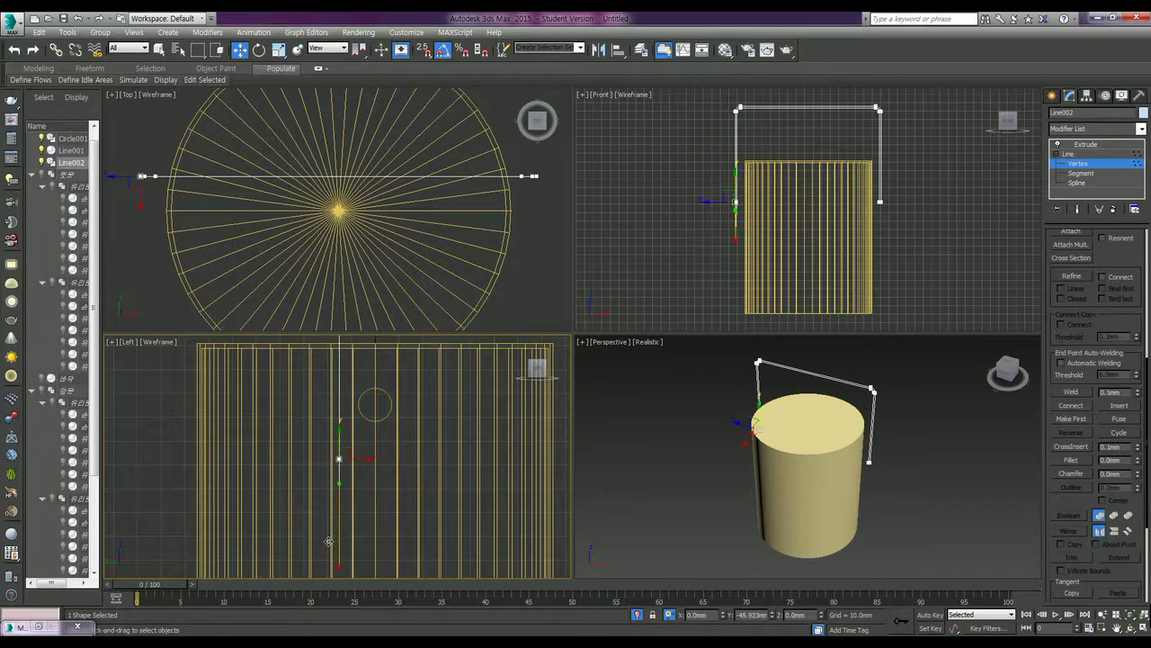
{"action": "middle_click_drag", "start_coordinate": [404, 519], "coordinate": [430, 417]}
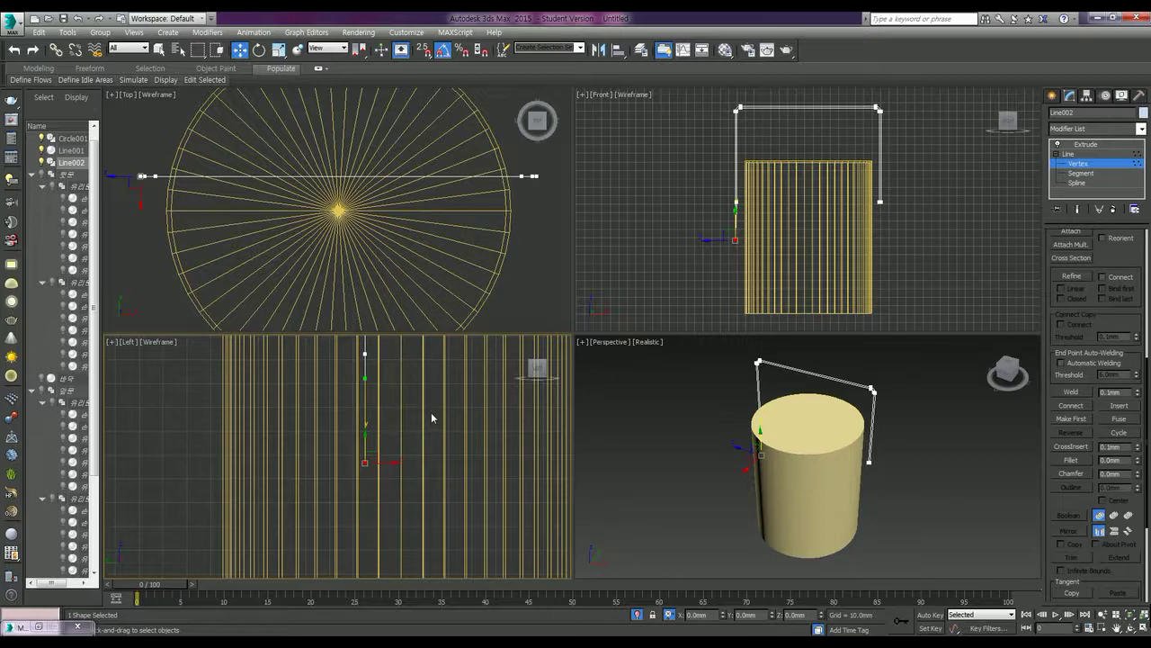
{"action": "key", "text": "ctrl+z"}
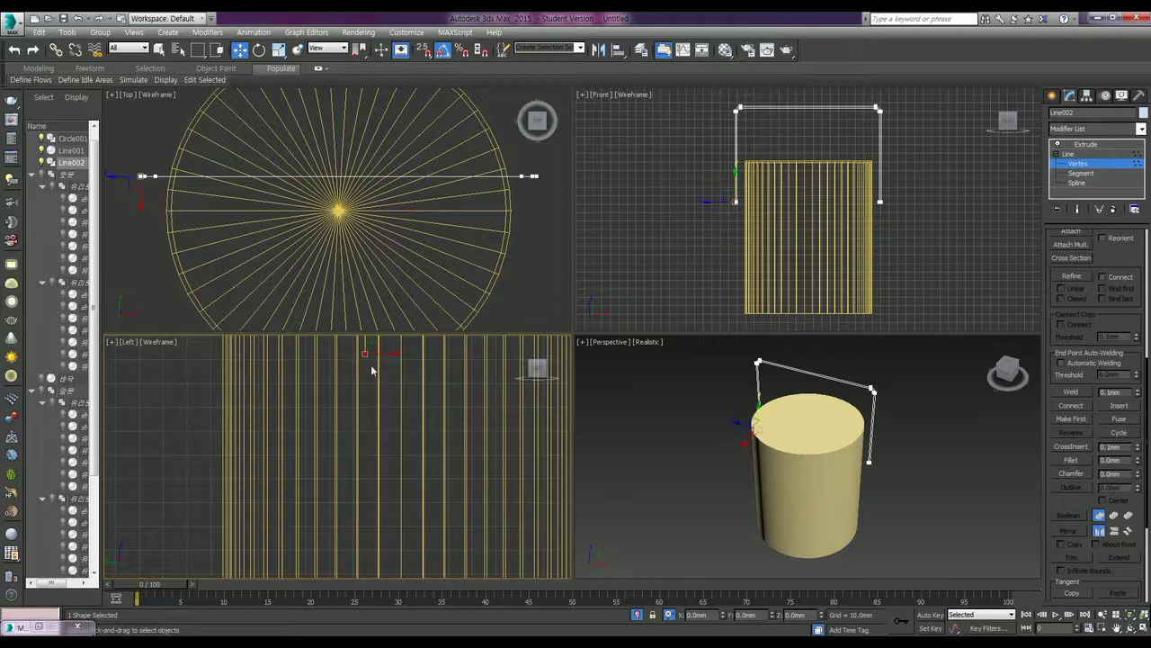
{"action": "left_click", "coordinate": [364, 356]}
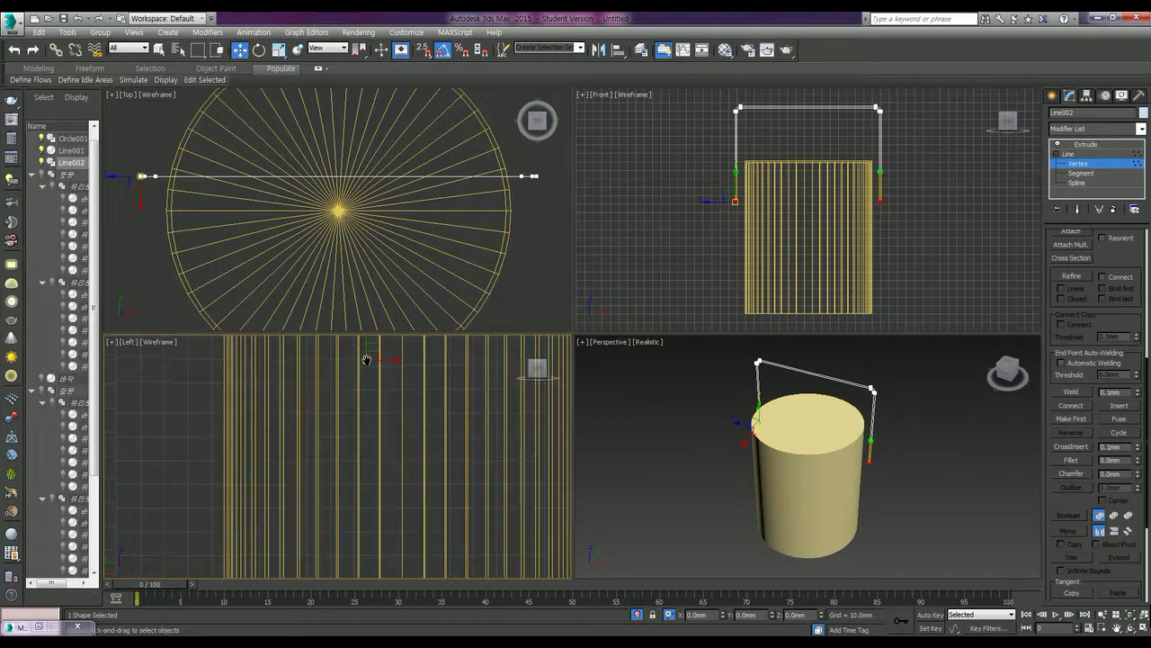
{"action": "mouse_move", "coordinate": [365, 356]}
{"action": "left_mouse_down"}
{"action": "mouse_move", "coordinate": [365, 465]}
{"action": "mouse_move", "coordinate": [372, 437]}
{"action": "left_mouse_up"}
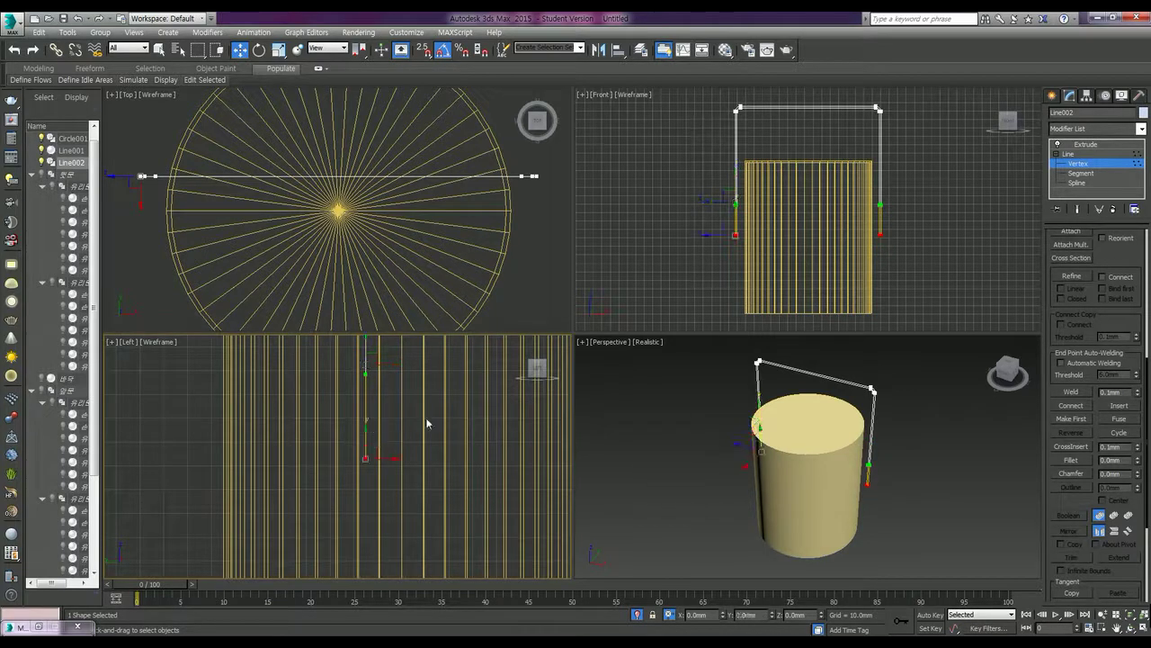
{"action": "right_click", "coordinate": [513, 437]}
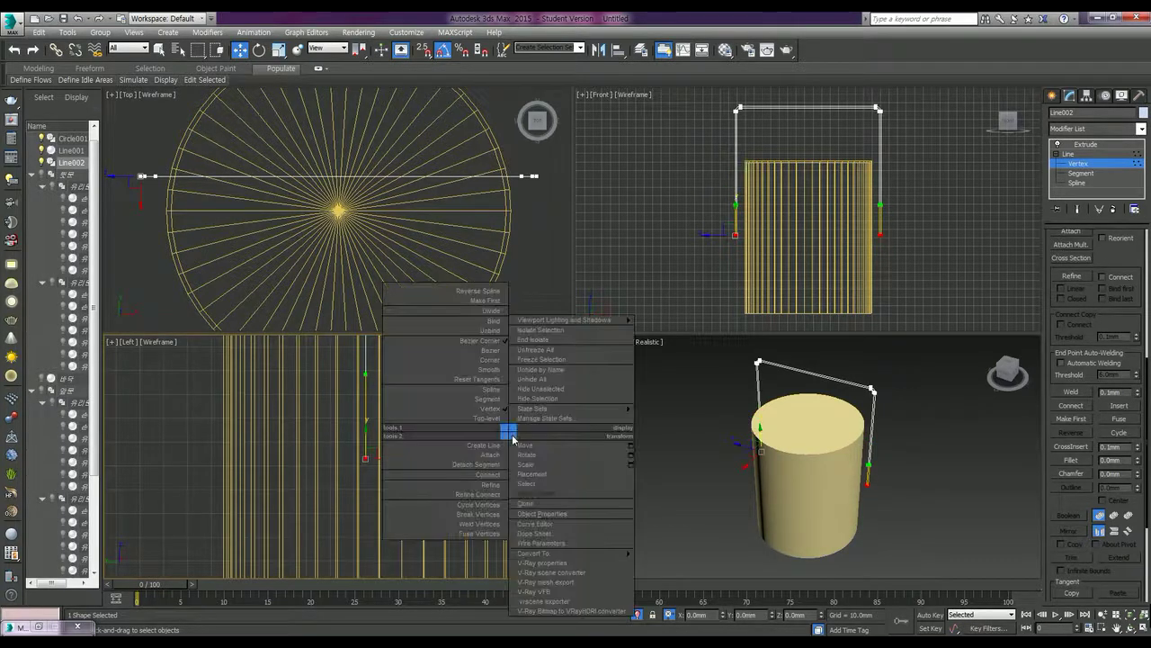
{"action": "left_click", "coordinate": [178, 447]}
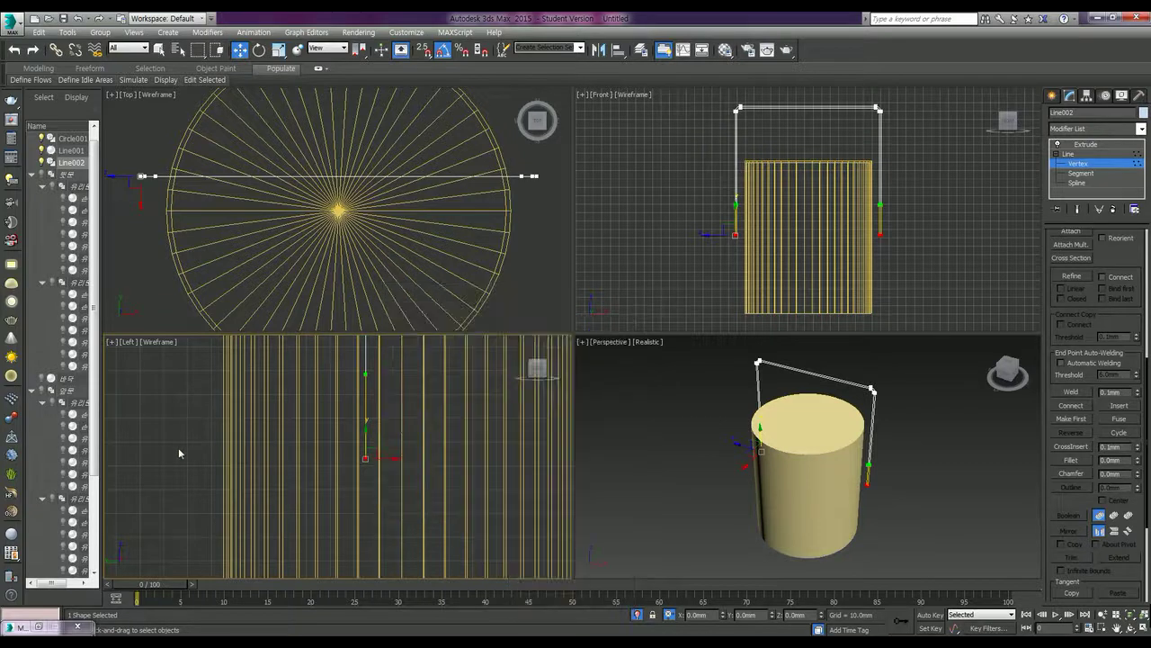
{"action": "left_click", "coordinate": [1068, 154]}
{"action": "left_click", "coordinate": [1084, 146]}
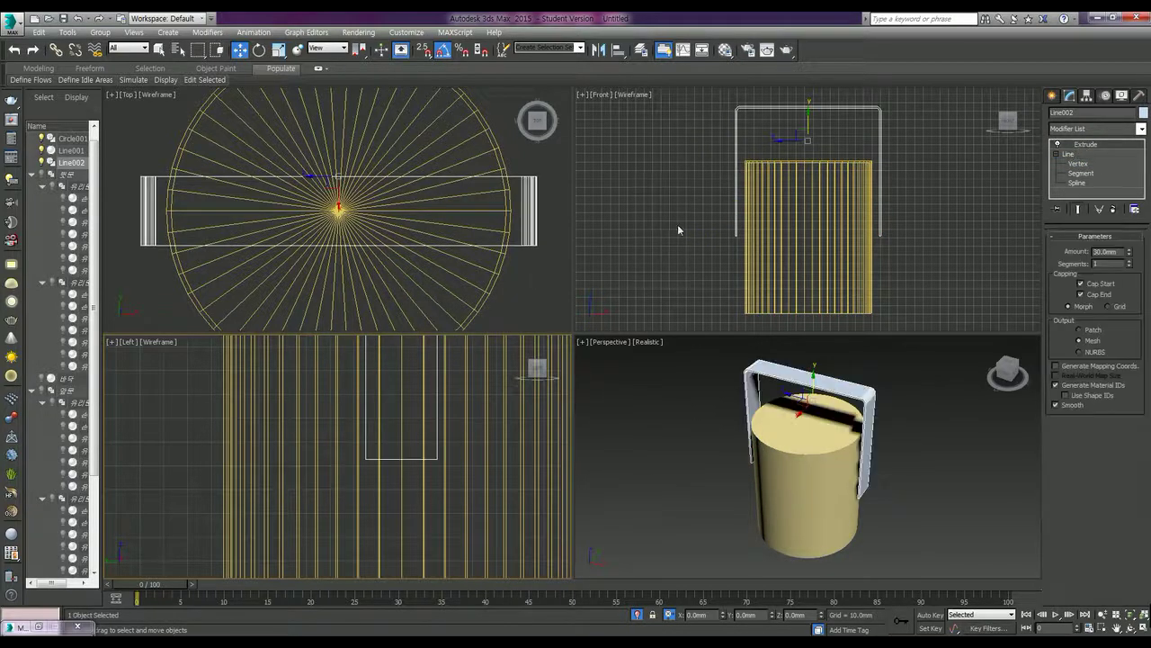
{"action": "scroll", "coordinate": [430, 373], "scroll_direction": "down", "scroll_amount": 2}
Select Circle001 and move it slightly down in the Left view to the pivot height.
{"action": "scroll", "coordinate": [427, 381], "scroll_direction": "down", "scroll_amount": 1}
{"action": "scroll", "coordinate": [421, 391], "scroll_direction": "down", "scroll_amount": 1}
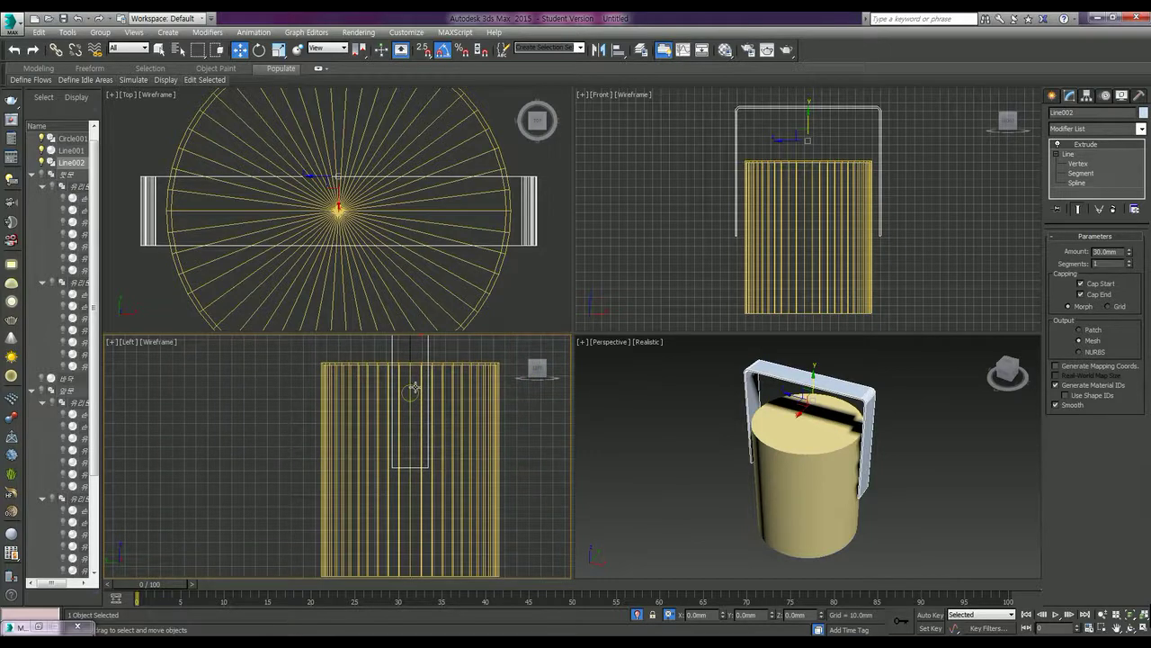
{"action": "left_click", "coordinate": [412, 392]}
{"action": "mouse_move", "coordinate": [410, 393]}
{"action": "left_mouse_down"}
{"action": "mouse_move", "coordinate": [410, 421]}
{"action": "mouse_move", "coordinate": [410, 399]}
{"action": "left_mouse_up"}
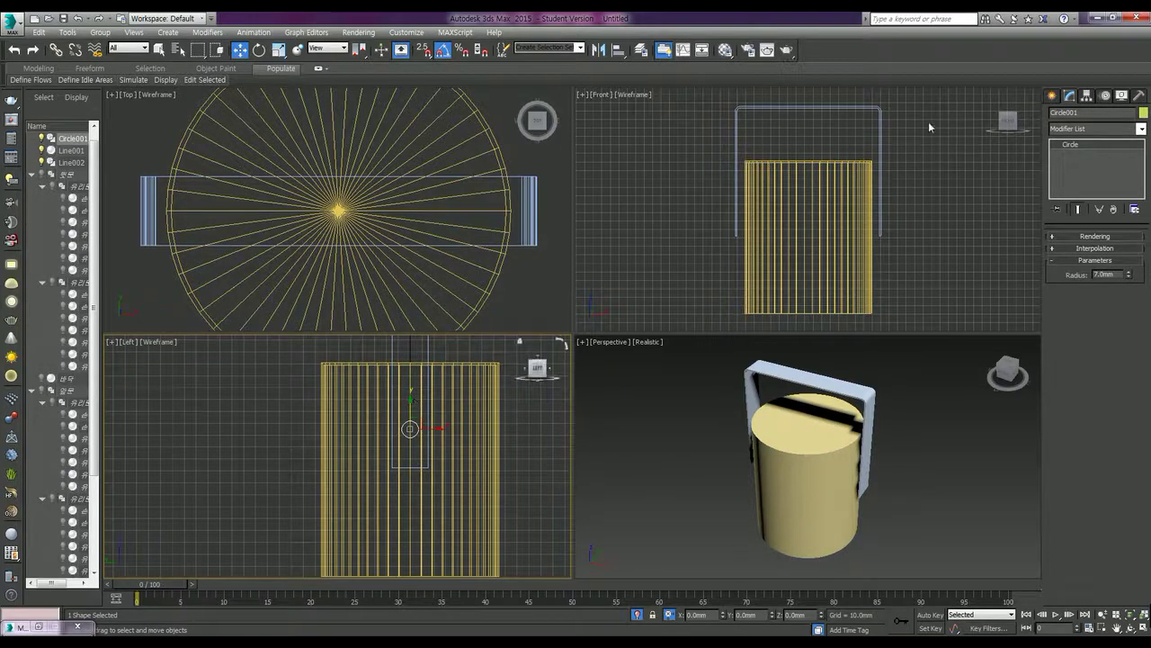
{"action": "left_click", "coordinate": [1092, 130]}
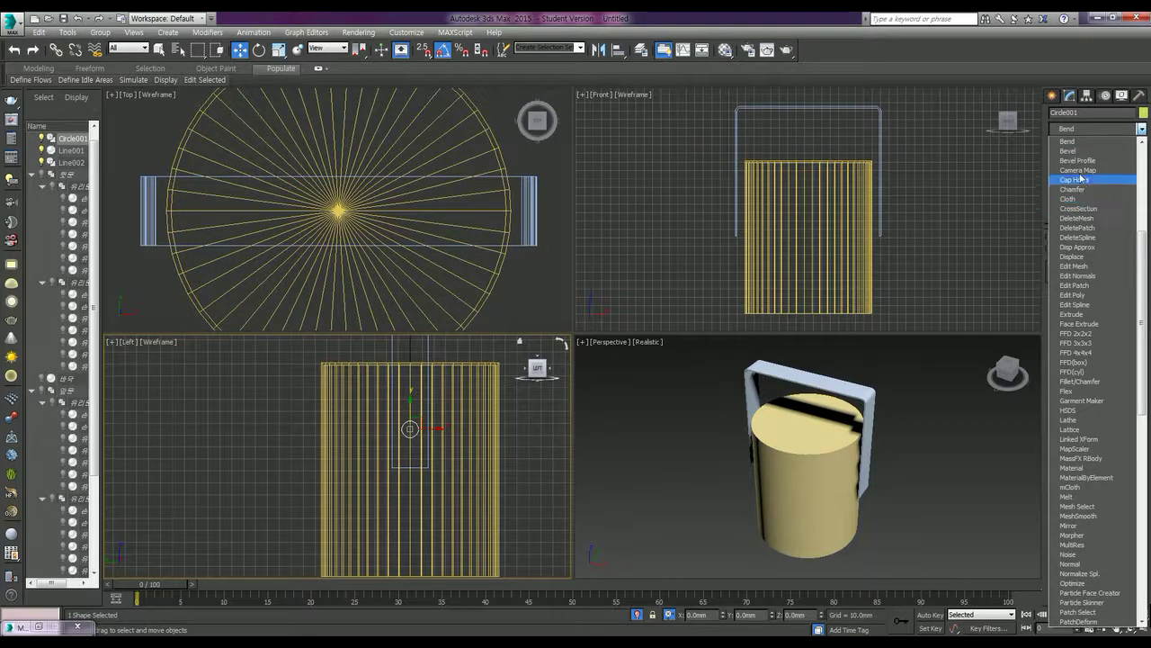
Add a Bevel modifier to Circle001 with Level 1 Height 10mm.
{"action": "left_click", "coordinate": [1066, 151]}
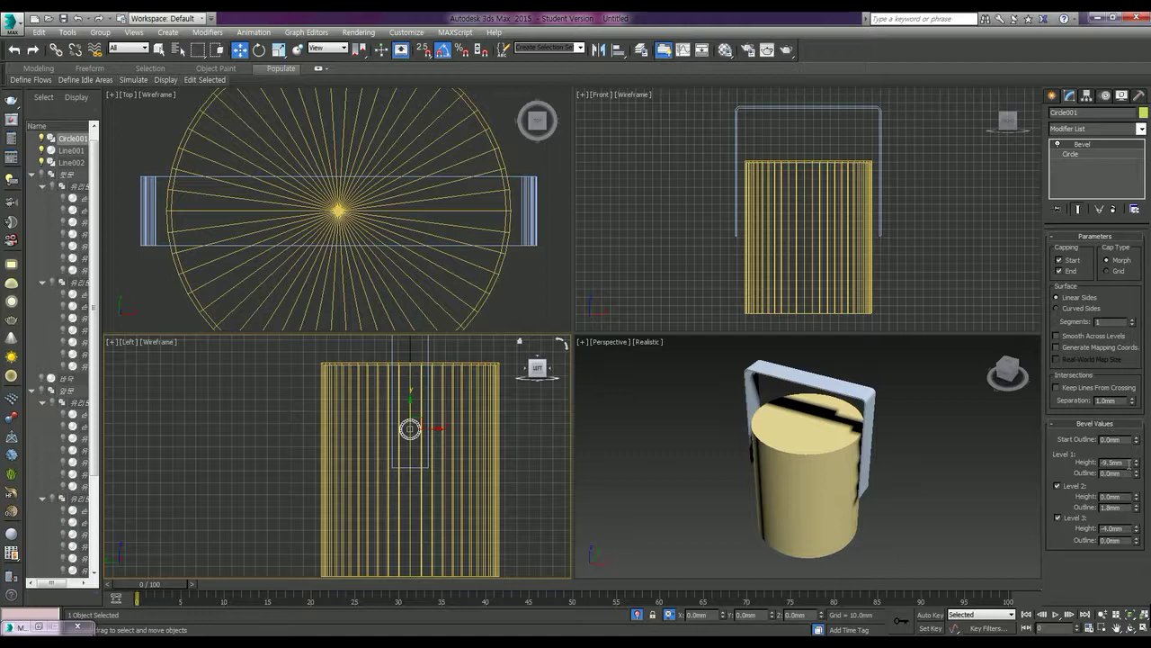
{"action": "left_click", "coordinate": [1130, 463]}
{"action": "type", "text": "10"}
{"action": "key", "text": "Return"}
Start aligning the knob to the body from the Front view.
{"action": "left_click", "coordinate": [871, 197]}
{"action": "key", "text": "alt+a"}
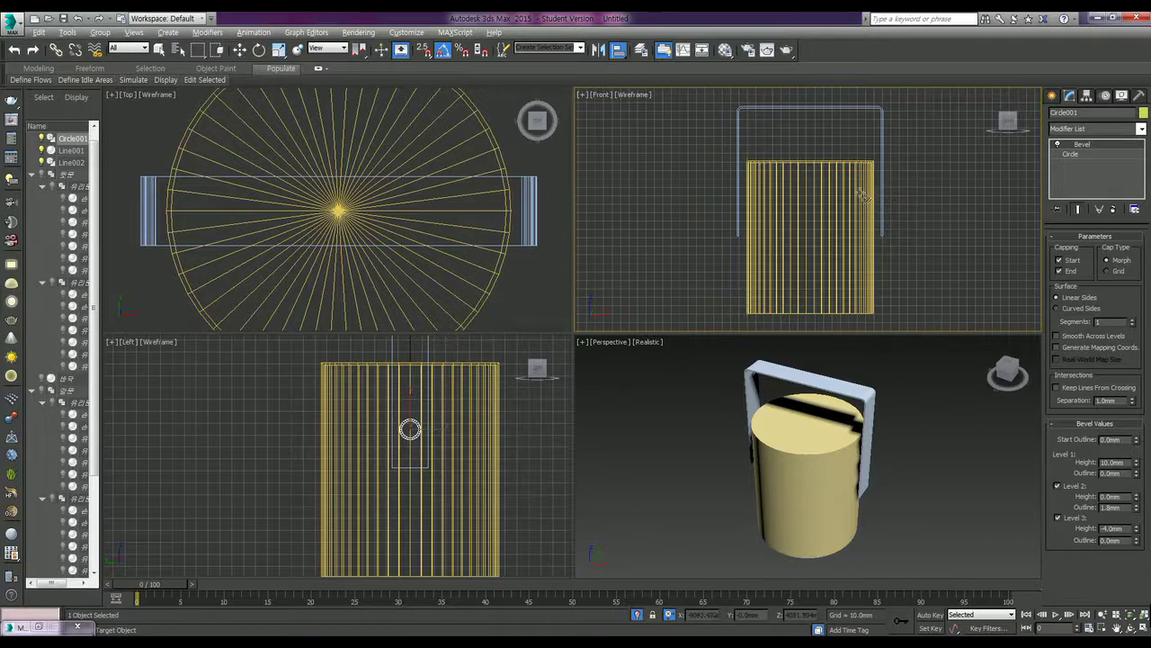
{"action": "left_click", "coordinate": [866, 193]}
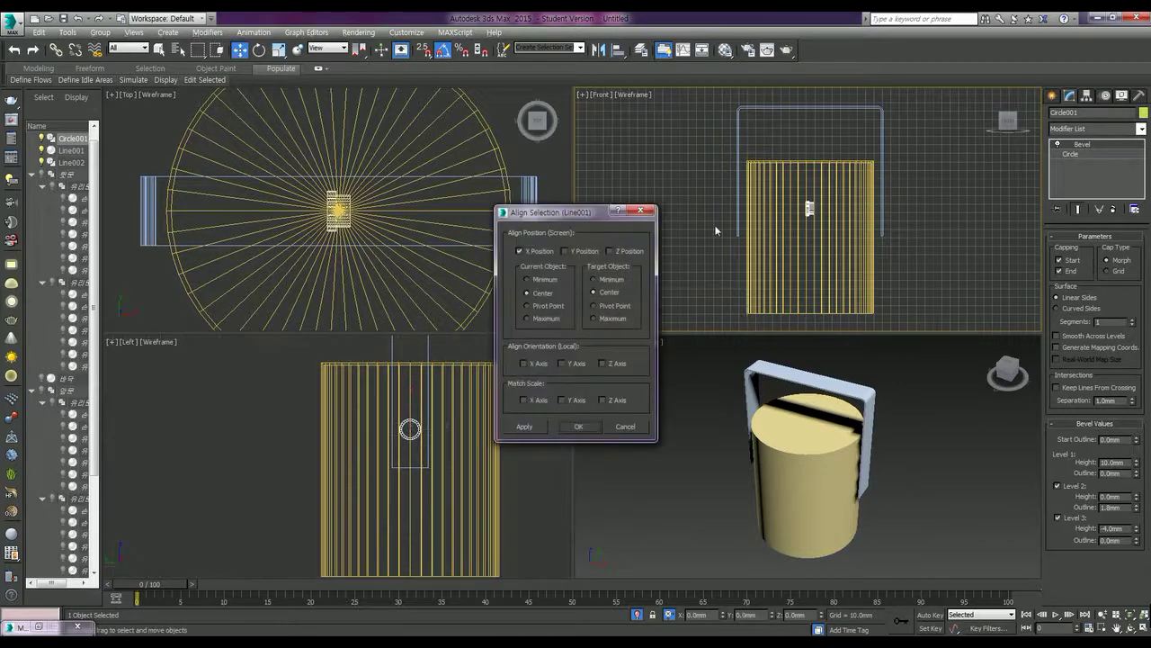
Align the knob's X Maximum to the body's X Minimum, placing it outside the left side.
{"action": "left_click", "coordinate": [546, 282]}
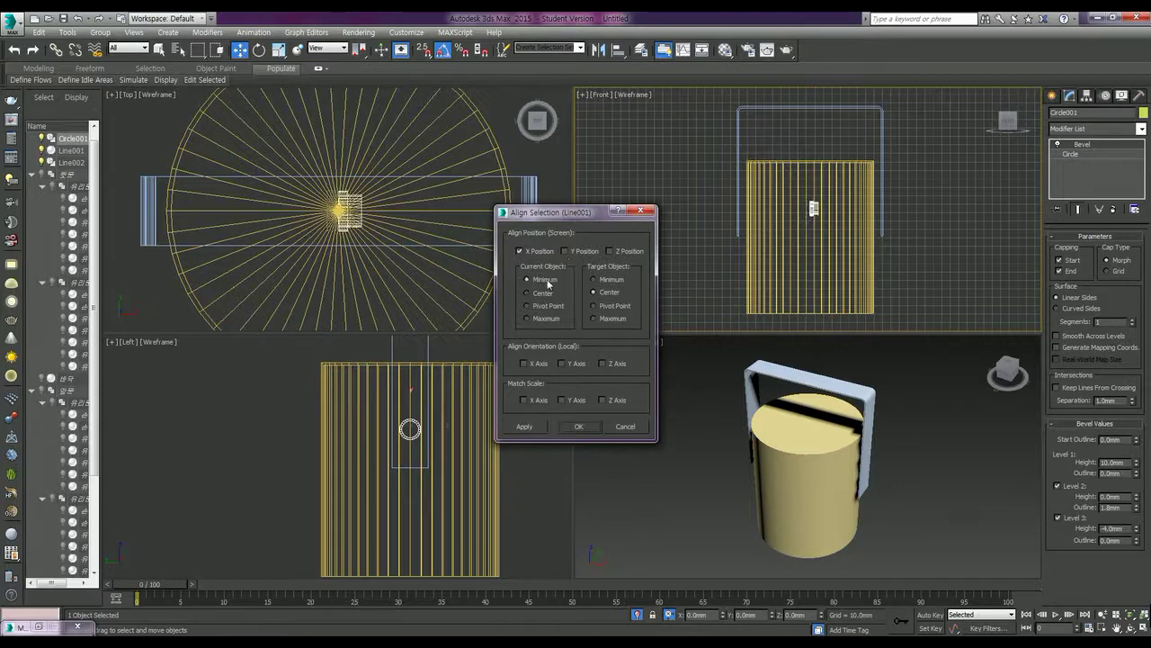
{"action": "left_click", "coordinate": [606, 318]}
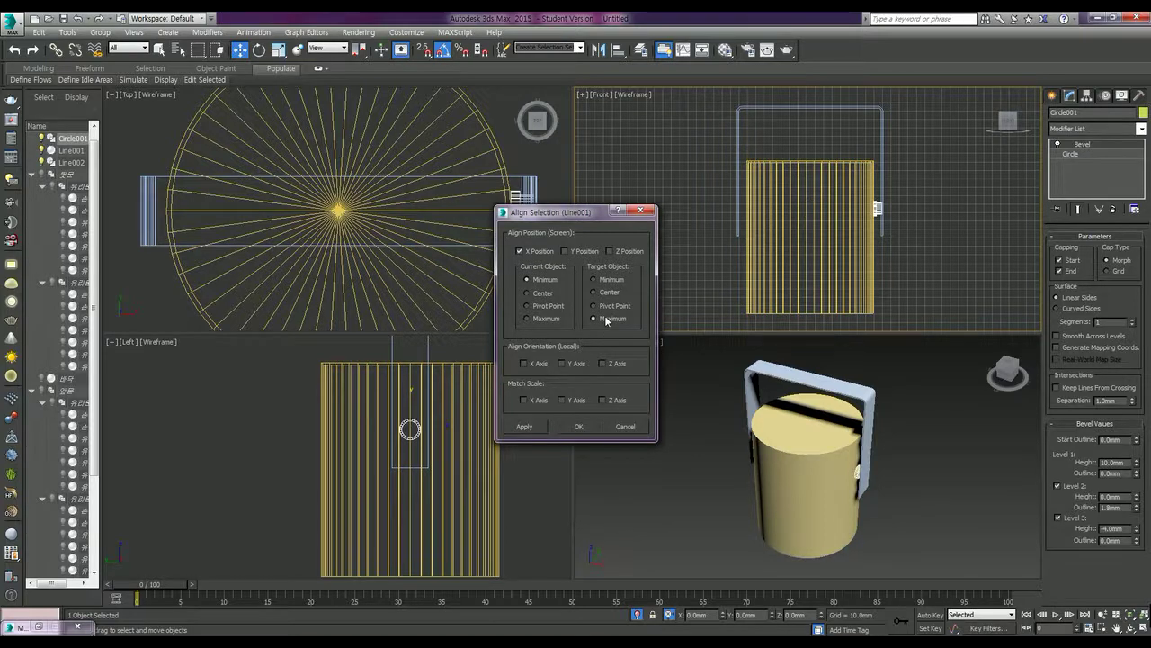
{"action": "left_click", "coordinate": [615, 284]}
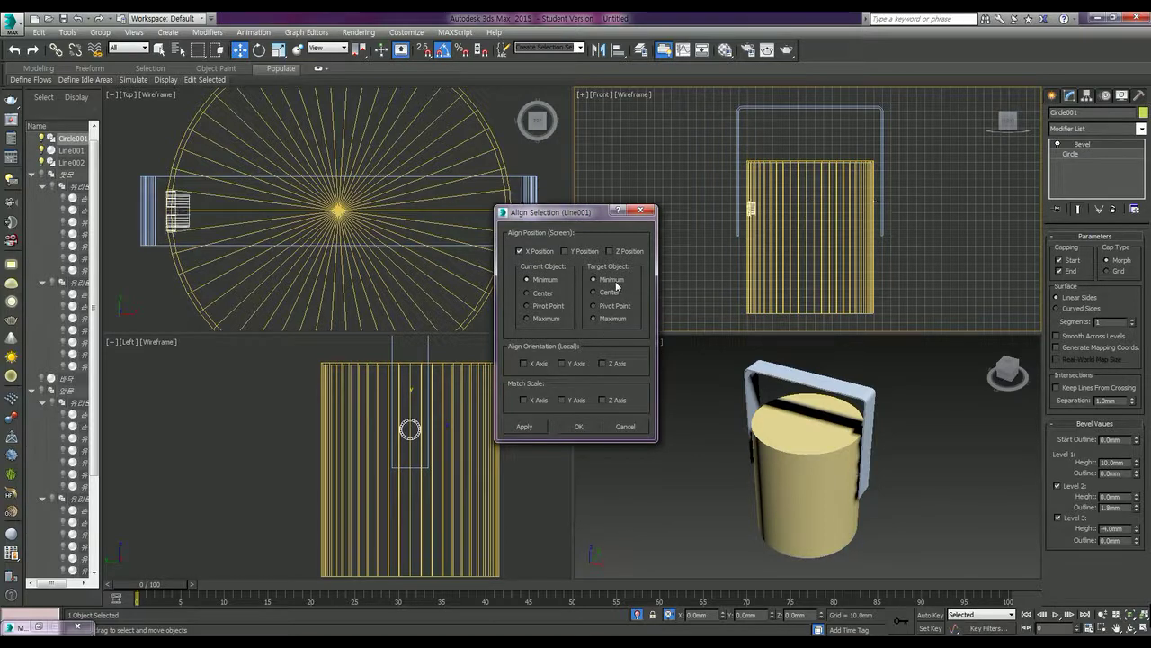
{"action": "left_click", "coordinate": [548, 320]}
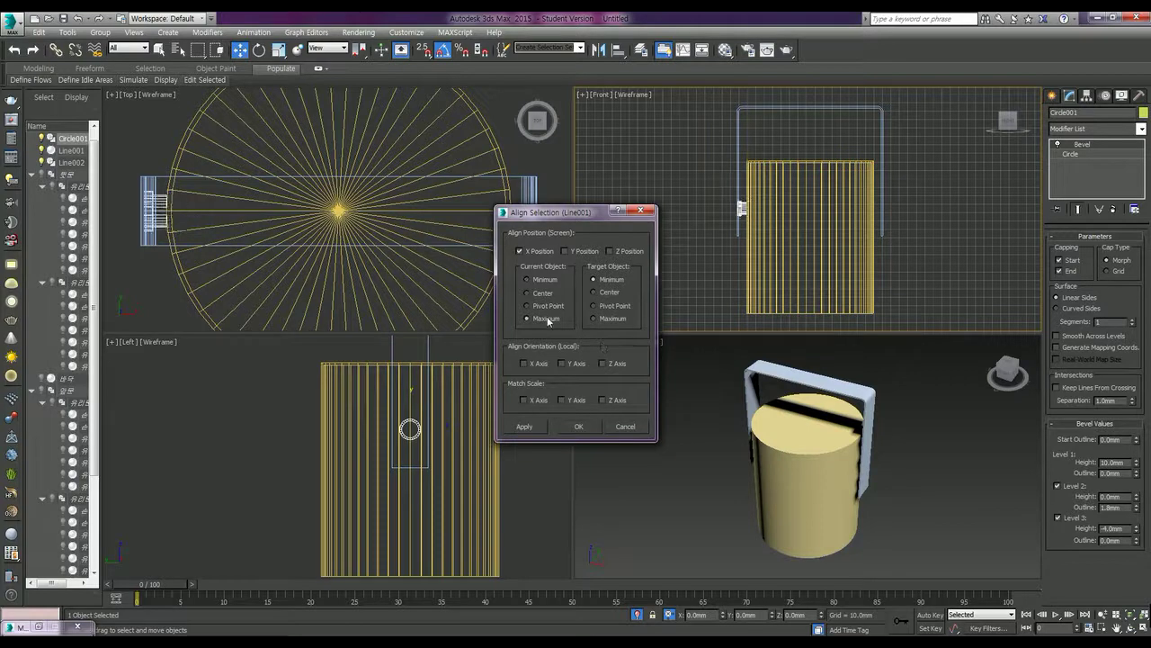
{"action": "left_click", "coordinate": [580, 426]}
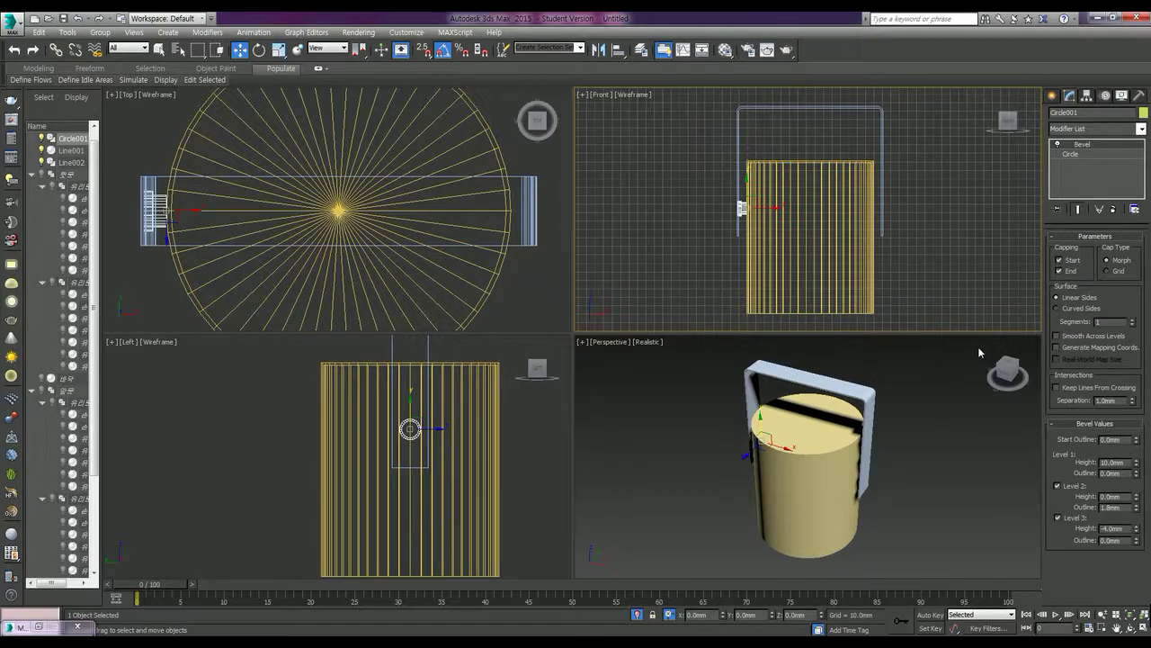
{"action": "left_click", "coordinate": [882, 130]}
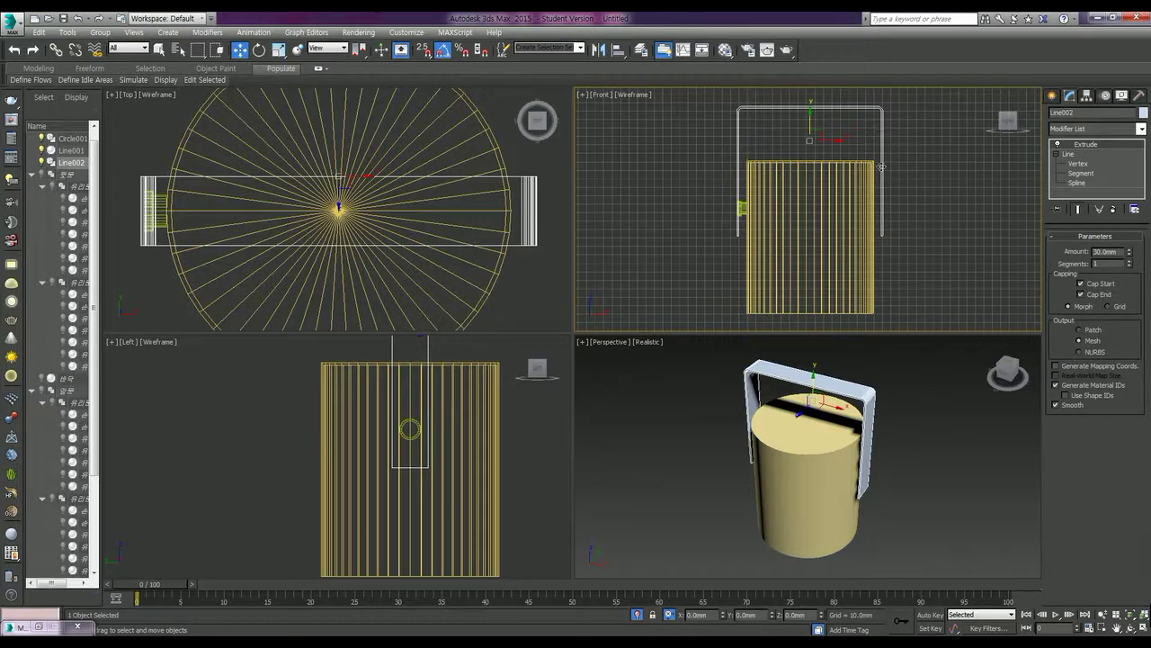
Try Level 1 bevel heights of 20, 15 and 10mm, settling on 14mm.
{"action": "scroll", "coordinate": [729, 210], "scroll_direction": "up", "scroll_amount": 2}
{"action": "scroll", "coordinate": [729, 211], "scroll_direction": "up", "scroll_amount": 1}
{"action": "scroll", "coordinate": [729, 210], "scroll_direction": "up", "scroll_amount": 1}
{"action": "scroll", "coordinate": [791, 201], "scroll_direction": "up", "scroll_amount": 1}
{"action": "left_click", "coordinate": [791, 201]}
{"action": "scroll", "coordinate": [796, 196], "scroll_direction": "up", "scroll_amount": 1}
{"action": "scroll", "coordinate": [797, 194], "scroll_direction": "up", "scroll_amount": 1}
{"action": "scroll", "coordinate": [798, 194], "scroll_direction": "down", "scroll_amount": 1}
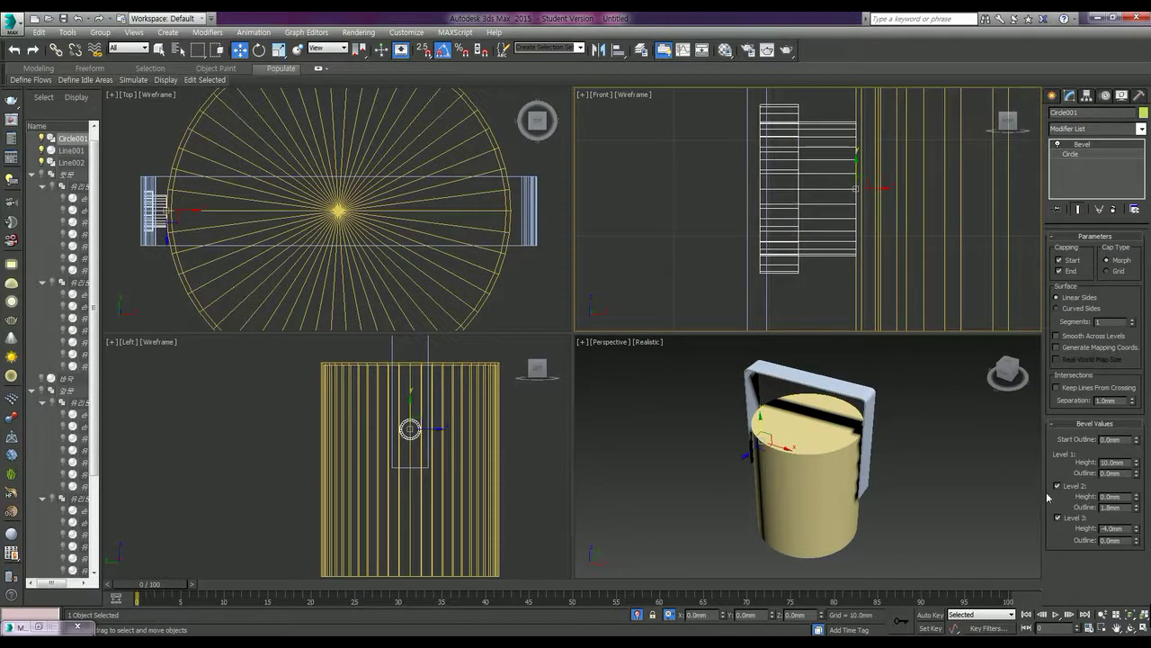
{"action": "double_click", "coordinate": [1124, 463]}
{"action": "type", "text": "20"}
{"action": "key", "text": "Return"}
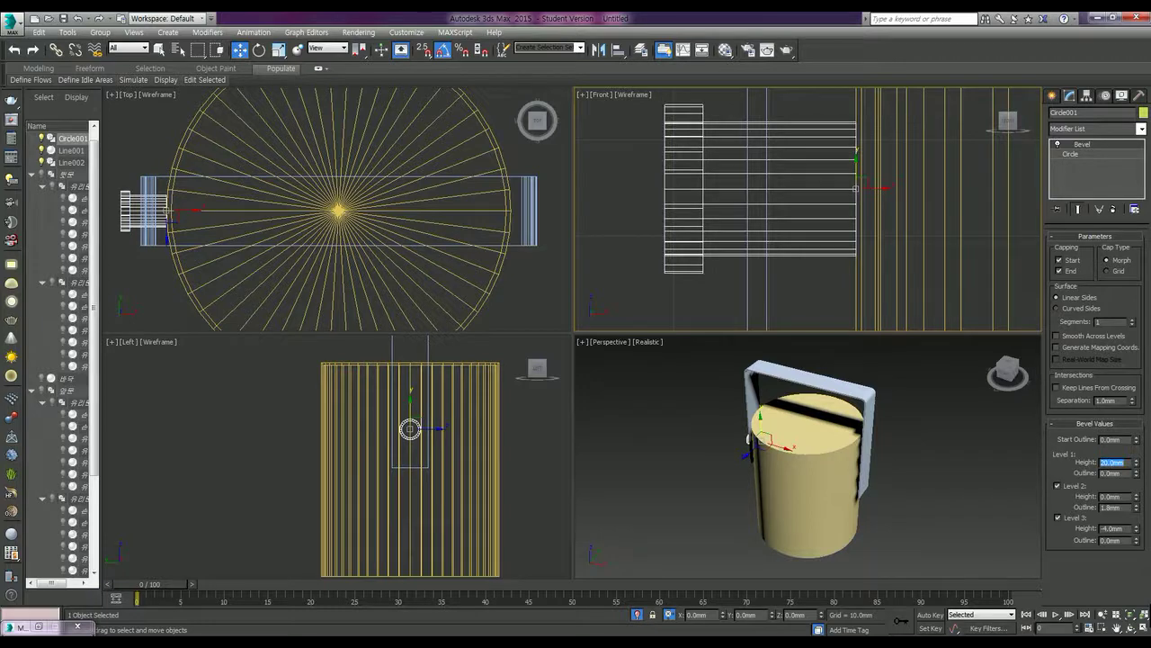
{"action": "type", "text": "15"}
{"action": "key", "text": "Return"}
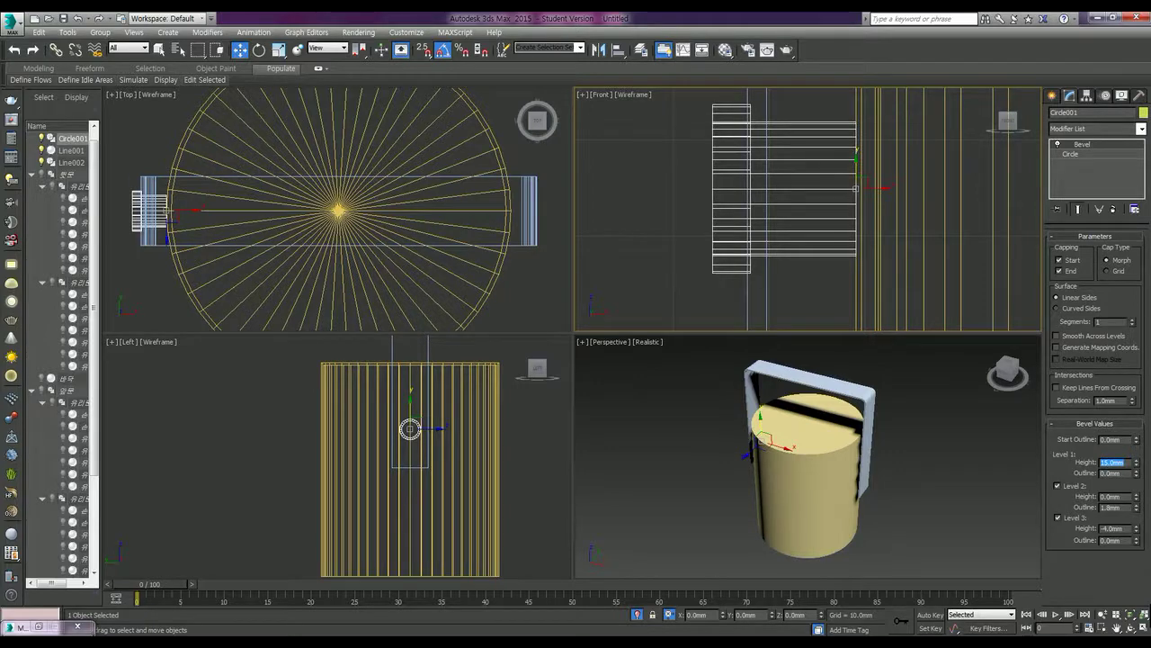
{"action": "type", "text": "10"}
{"action": "key", "text": "Return"}
{"action": "type", "text": "15"}
{"action": "key", "text": "Return"}
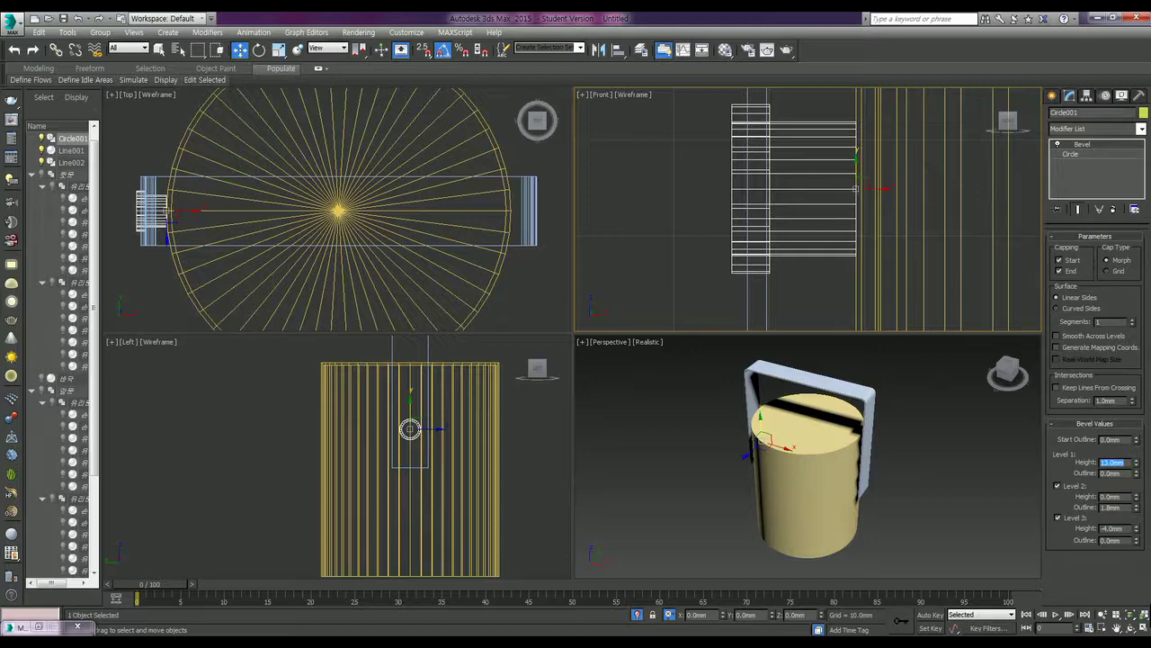
{"action": "type", "text": "14"}
{"action": "key", "text": "Return"}
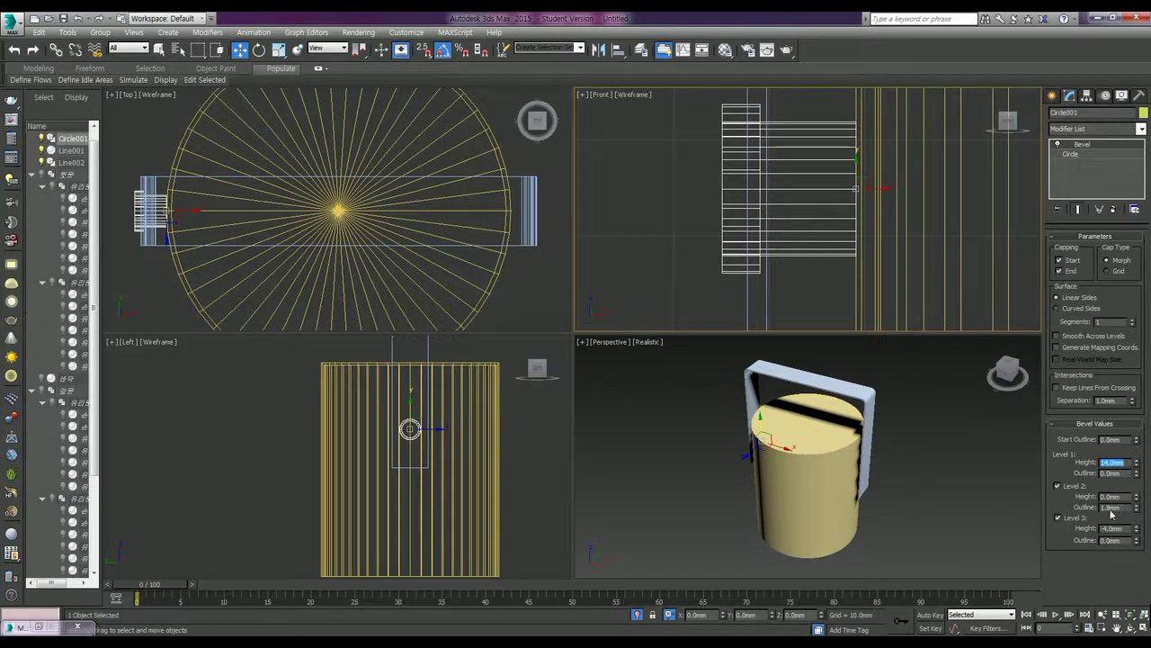
Step through Level 2 and Level 3 values, keeping a 1.8mm outline and -4mm height.
{"action": "left_click", "coordinate": [1121, 496]}
{"action": "key", "text": "Tab"}
{"action": "type", "text": "1"}
{"action": "key", "text": "Return"}
{"action": "key", "text": "Tab"}
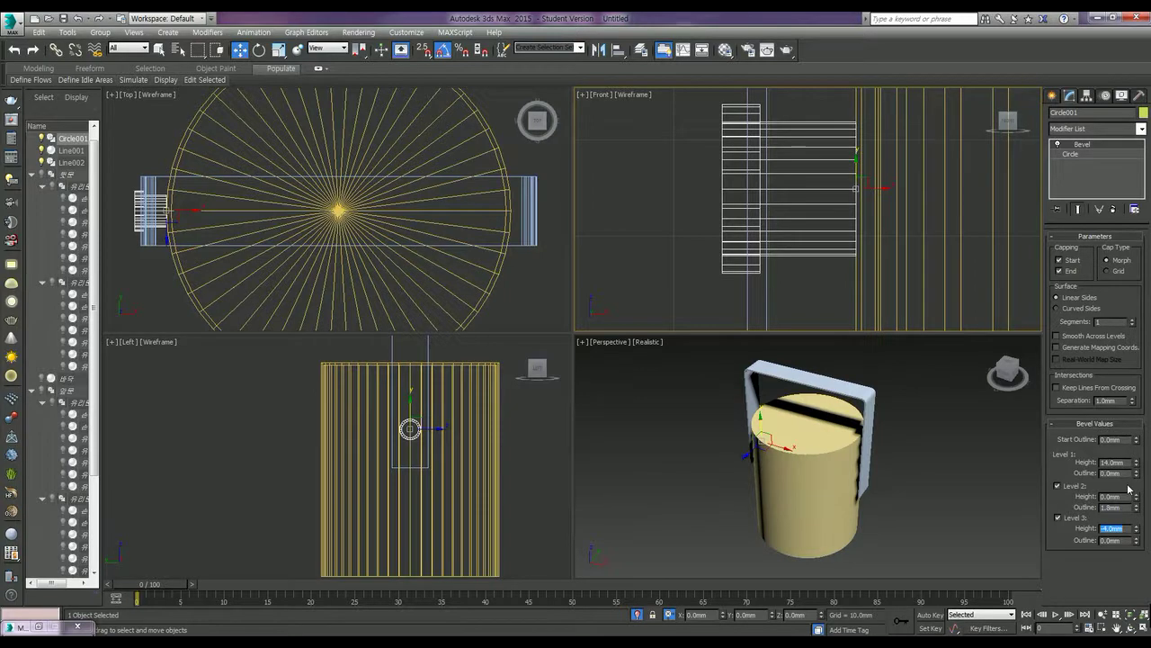
{"action": "type", "text": "4"}
{"action": "key", "text": "Return"}
{"action": "key", "text": "Tab"}
Re-enable bevel Levels 2 and 3 and set the Level 3 height to a positive 4mm.
{"action": "left_click", "coordinate": [1057, 486]}
{"action": "left_click", "coordinate": [1058, 518]}
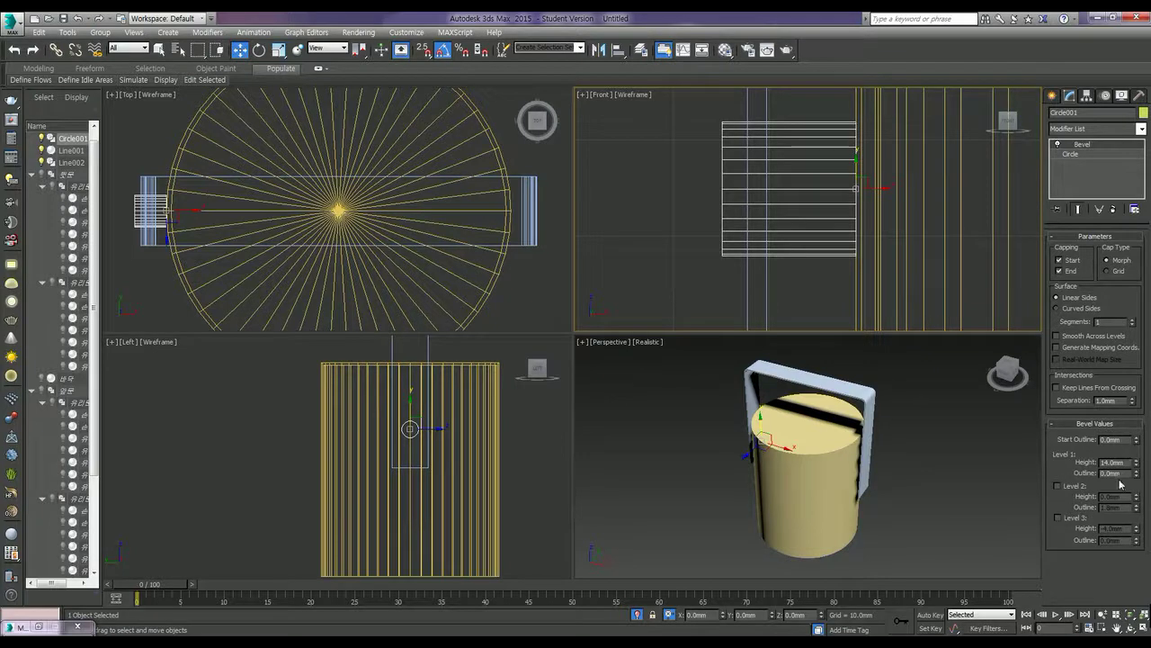
{"action": "left_click", "coordinate": [1082, 487]}
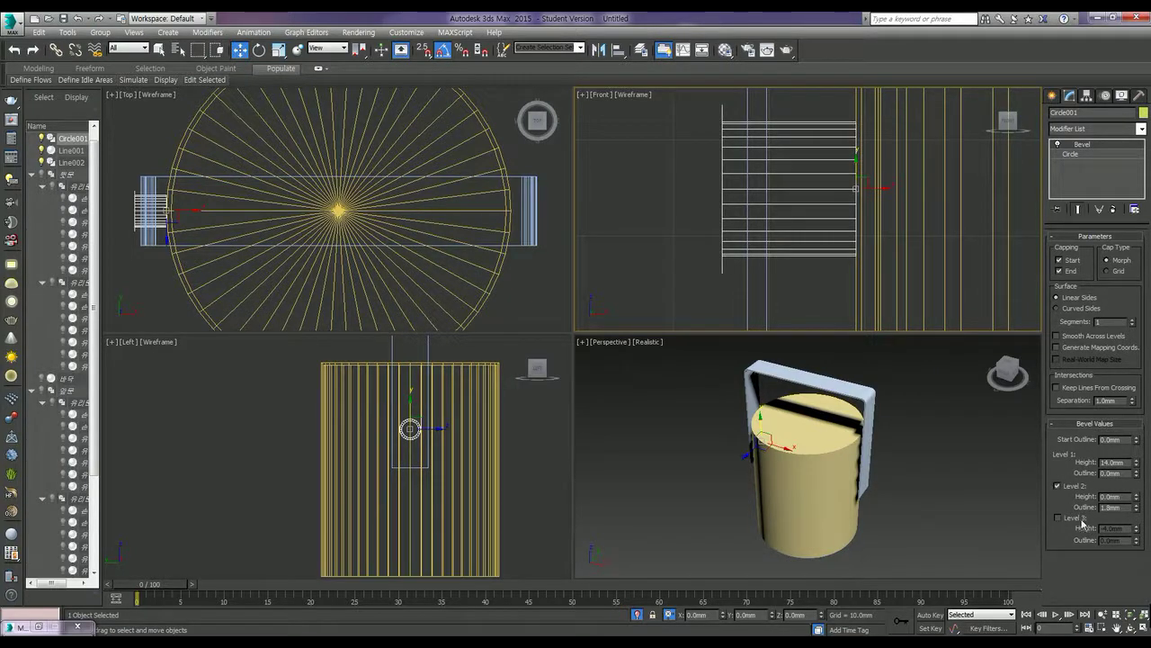
{"action": "left_click", "coordinate": [1083, 521]}
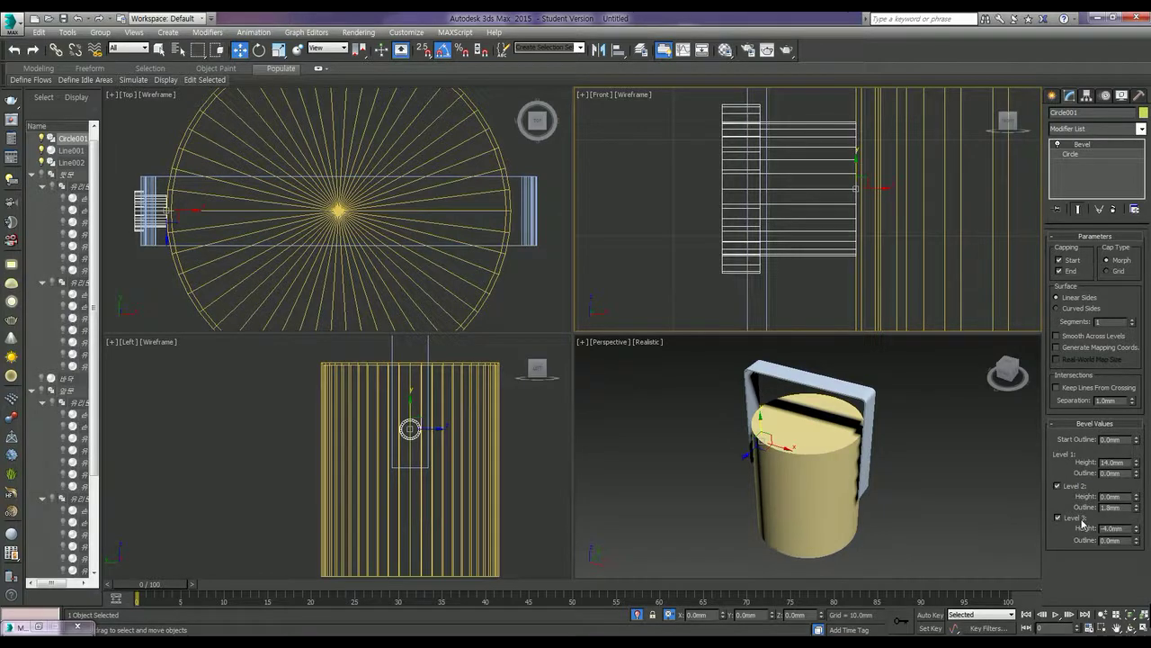
{"action": "left_click", "coordinate": [1129, 528]}
{"action": "type", "text": "4"}
{"action": "key", "text": "Return"}
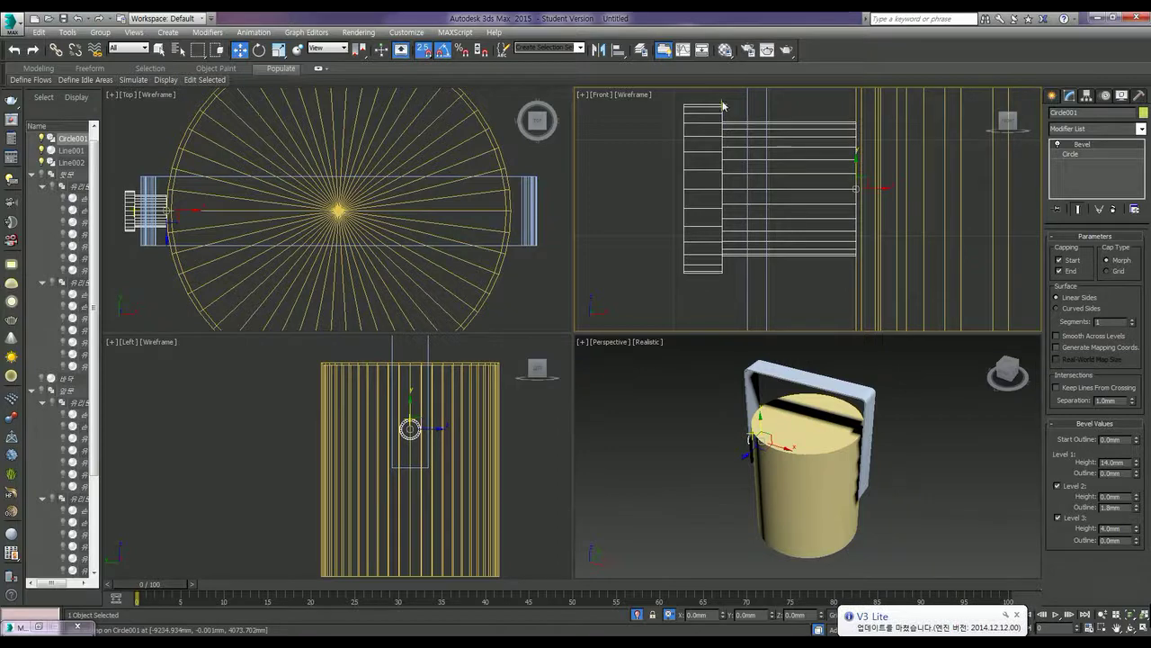
Snap Circle001 in the Front view against the bottom of the handle's left arm.
{"action": "scroll", "coordinate": [745, 164], "scroll_direction": "down", "scroll_amount": 2}
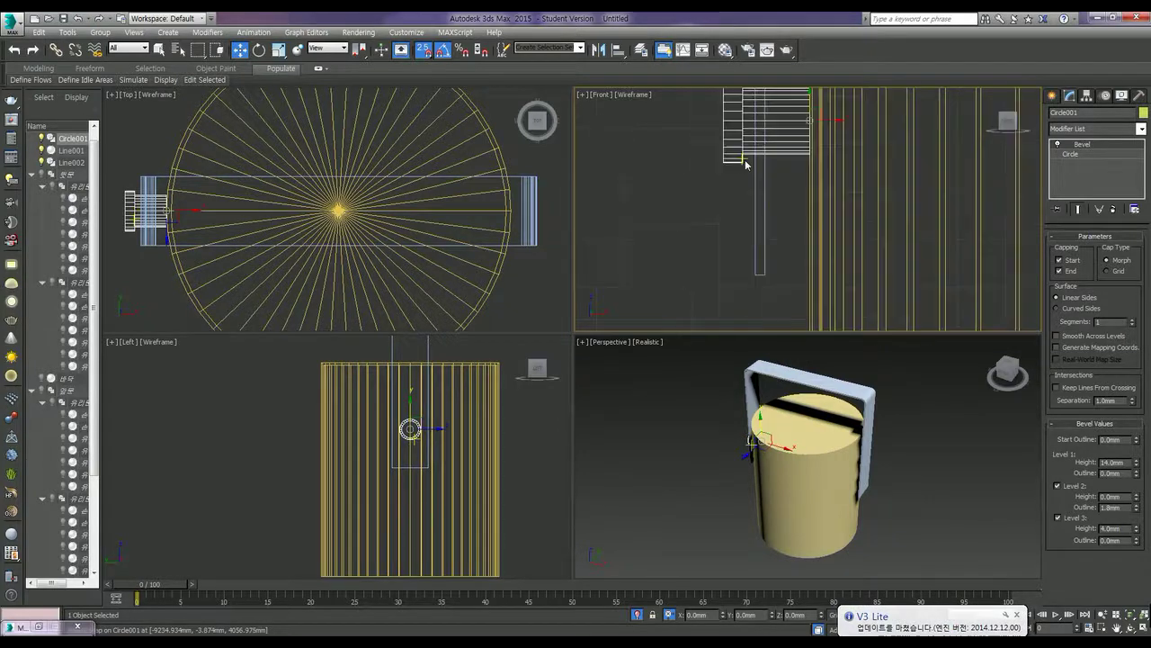
{"action": "left_click_drag", "start_coordinate": [741, 162], "coordinate": [756, 274]}
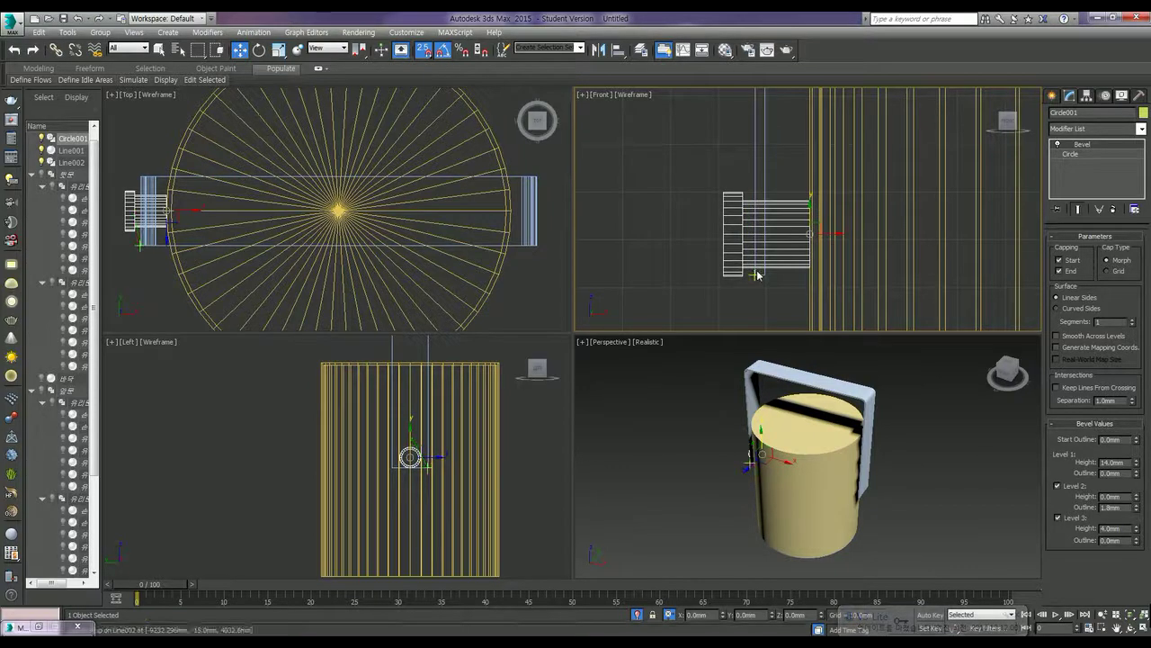
{"action": "key", "text": "ctrl+z"}
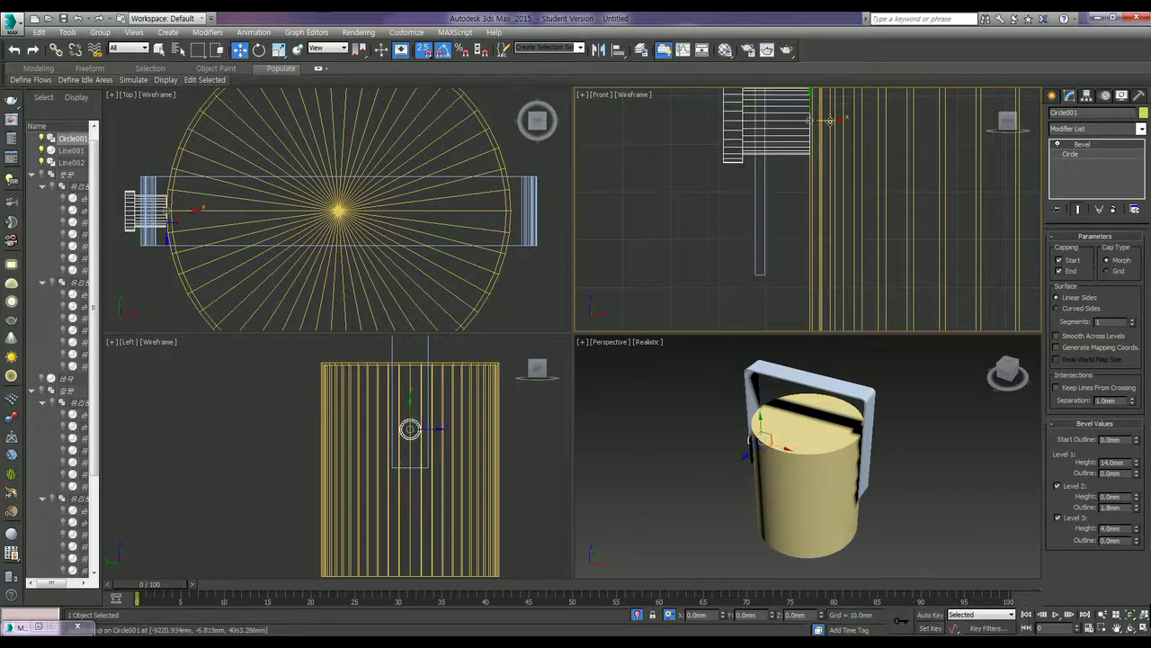
{"action": "left_click", "coordinate": [829, 120]}
{"action": "left_click_drag", "start_coordinate": [829, 119], "coordinate": [817, 119]}
{"action": "left_click_drag", "start_coordinate": [740, 164], "coordinate": [758, 251]}
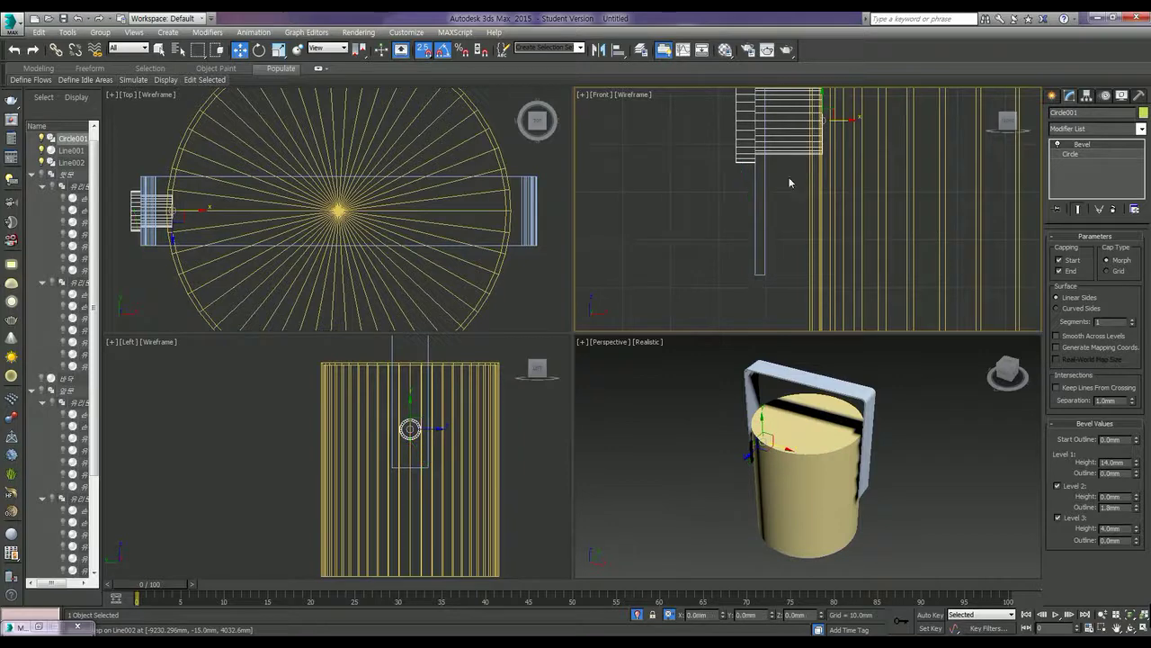
Zoom the Front view out around the bucket and bring up Mirror for the knob.
{"action": "middle_click_drag", "start_coordinate": [791, 184], "coordinate": [695, 280]}
{"action": "scroll", "coordinate": [691, 241], "scroll_direction": "down", "scroll_amount": 2}
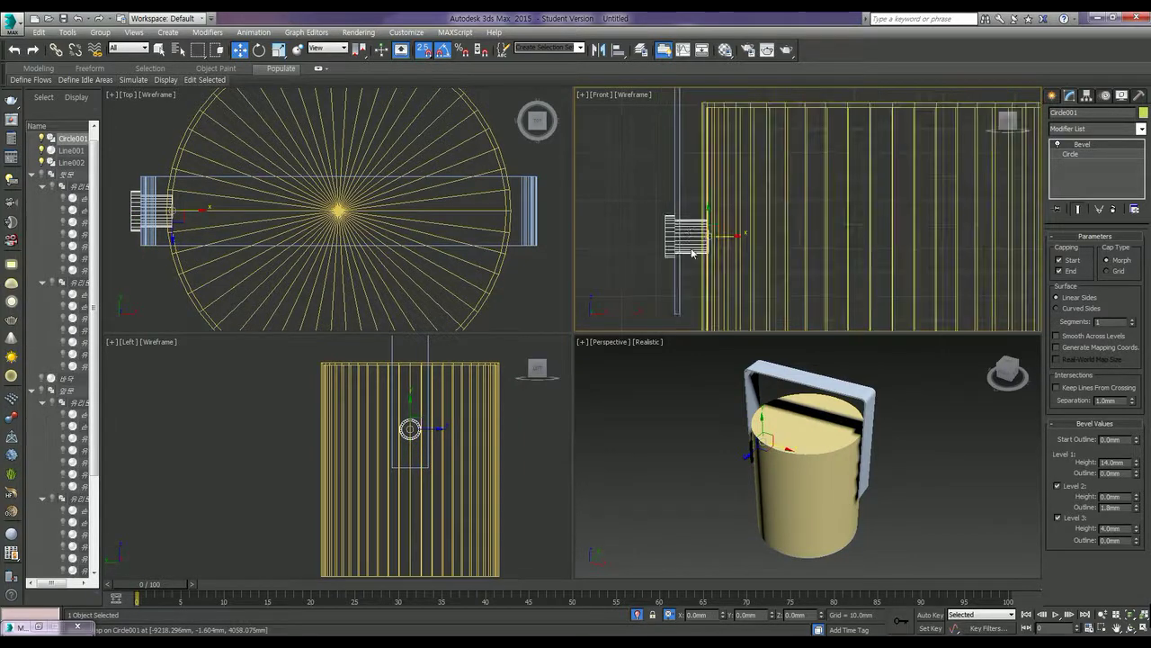
{"action": "scroll", "coordinate": [693, 233], "scroll_direction": "down", "scroll_amount": 3}
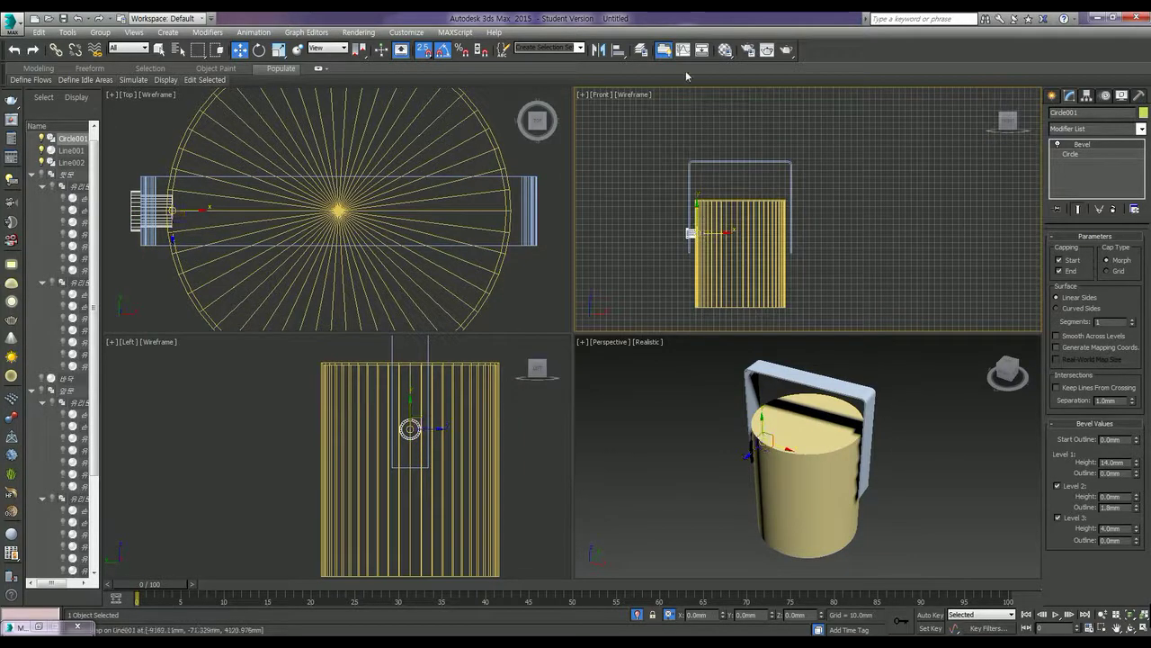
{"action": "left_click", "coordinate": [599, 50]}
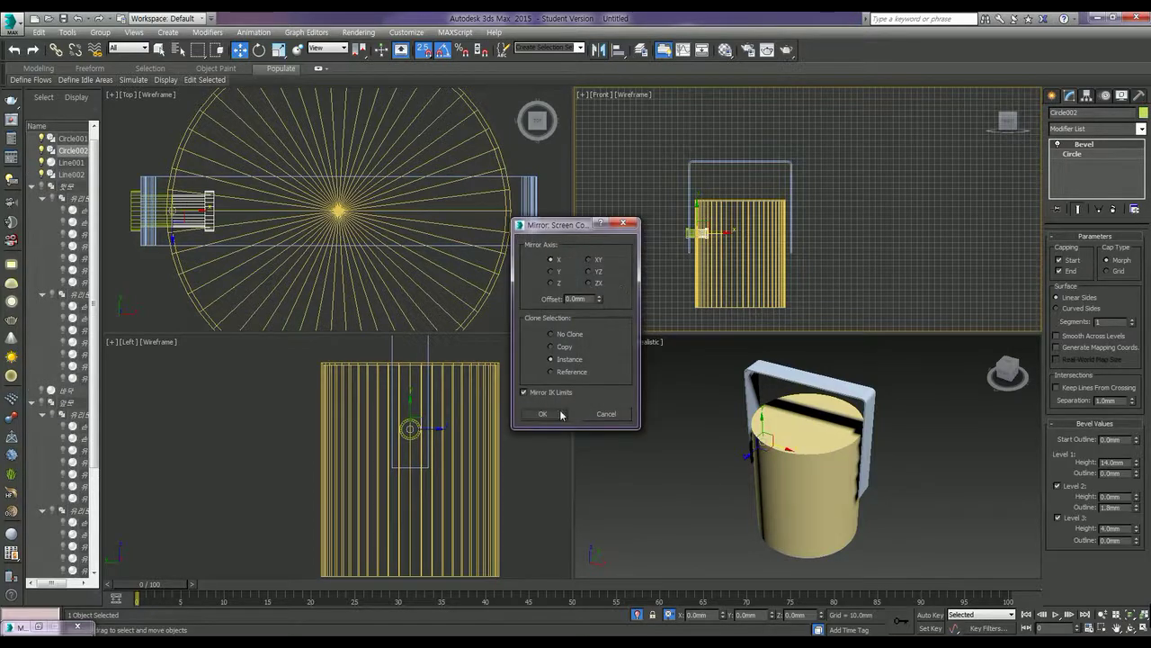
Create Circle002 as an X-axis mirrored instance and move it to the bucket's right side.
{"action": "left_click", "coordinate": [542, 413]}
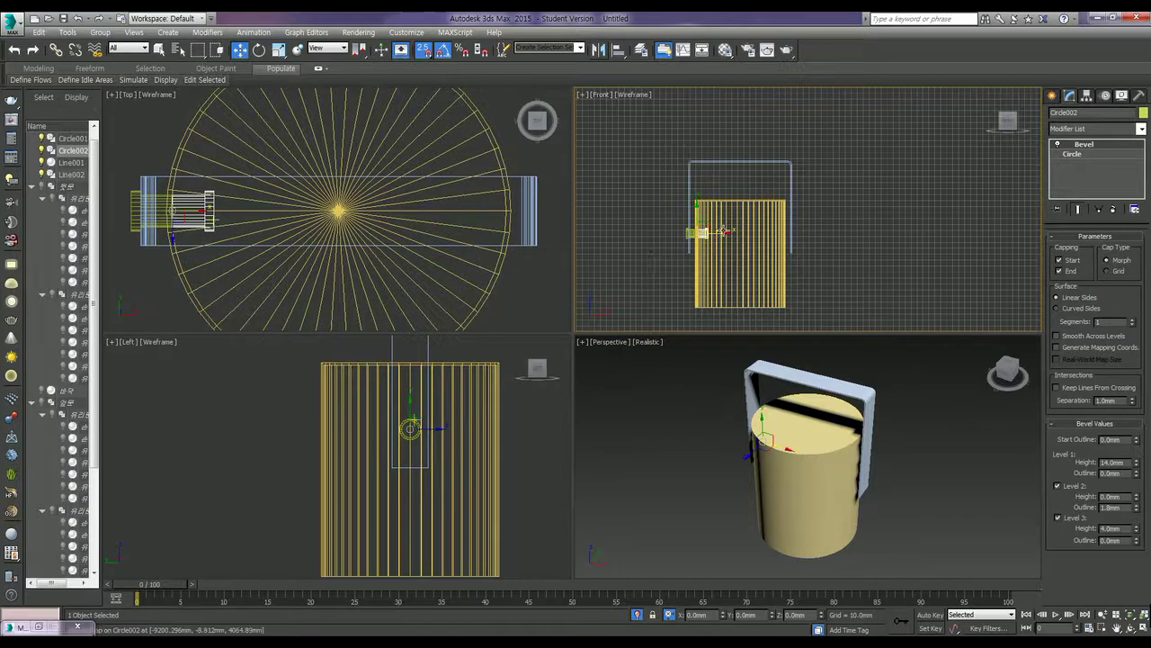
{"action": "middle_click_drag", "start_coordinate": [723, 231], "coordinate": [702, 238]}
{"action": "scroll", "coordinate": [703, 237], "scroll_direction": "up", "scroll_amount": 5}
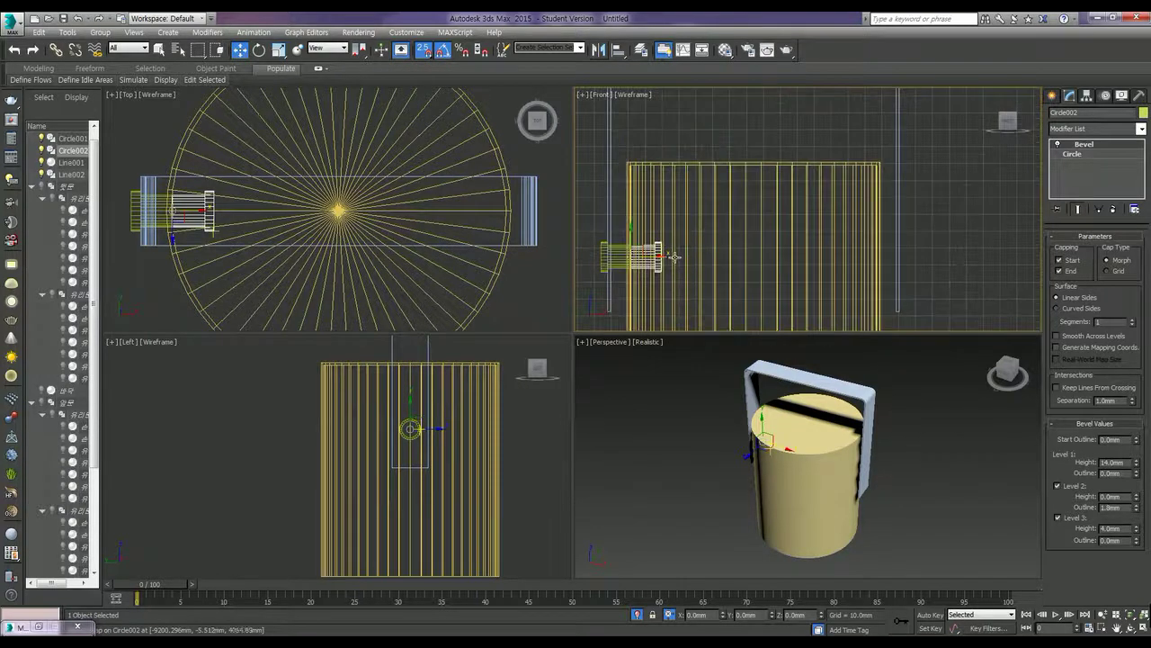
{"action": "left_click_drag", "start_coordinate": [661, 257], "coordinate": [879, 255]}
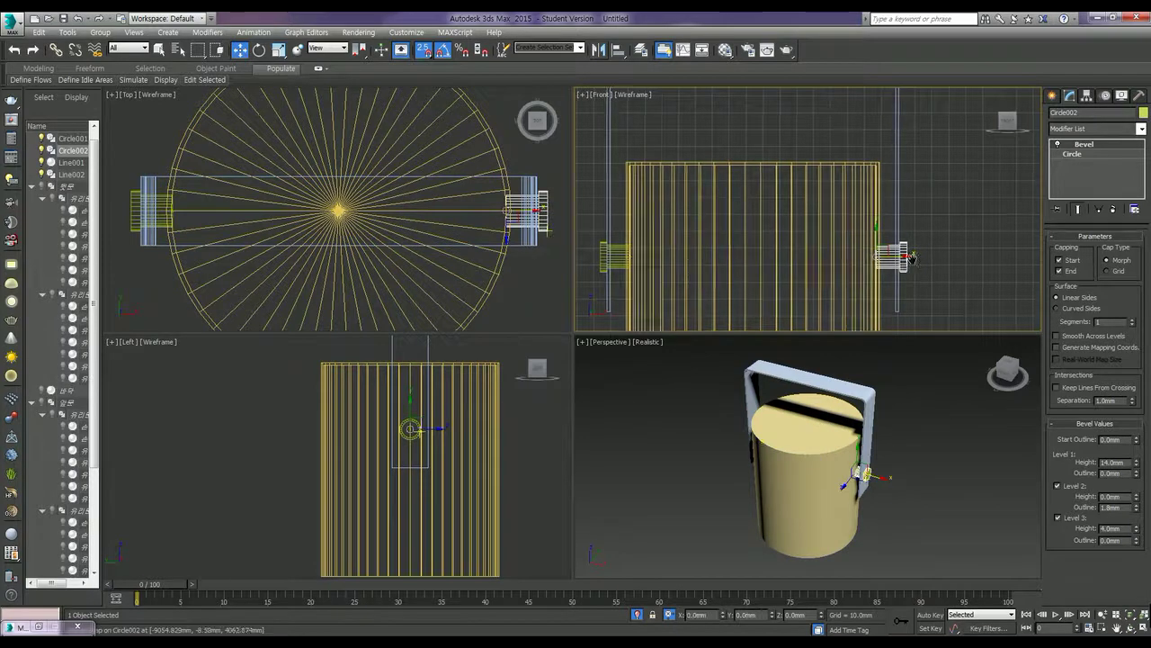
{"action": "scroll", "coordinate": [917, 263], "scroll_direction": "up", "scroll_amount": 6}
{"action": "middle_click_drag", "start_coordinate": [895, 251], "coordinate": [906, 181]}
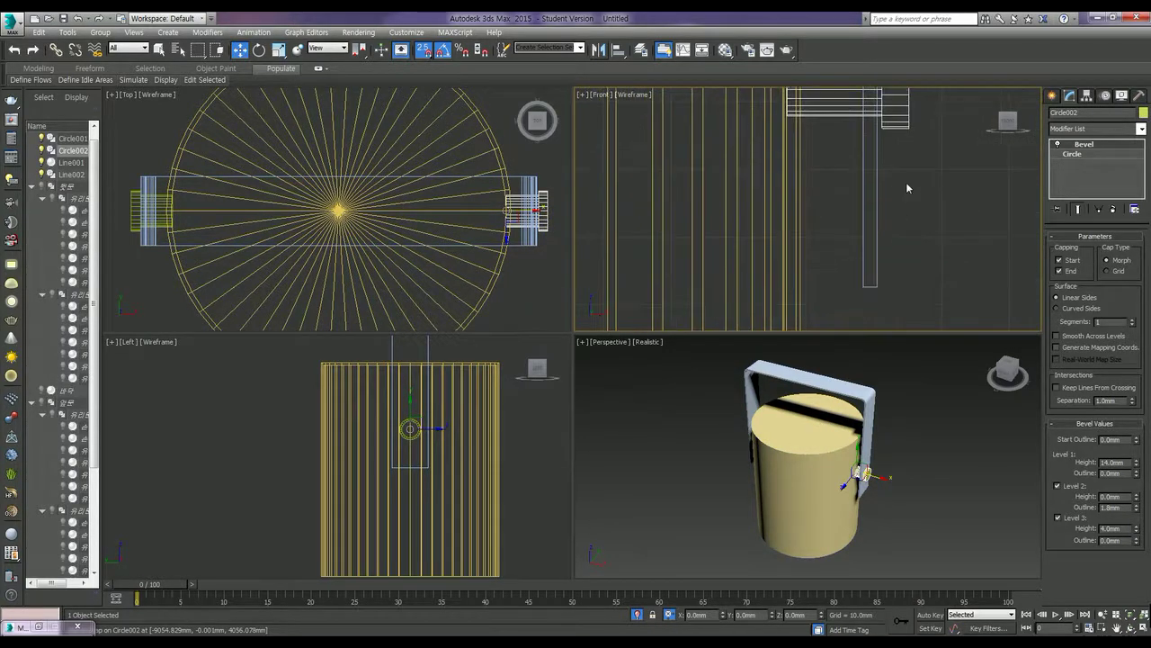
In a maximized Front view, snap Circle002 to the bottom corner of the handle's right arm.
{"action": "key", "text": "alt+w"}
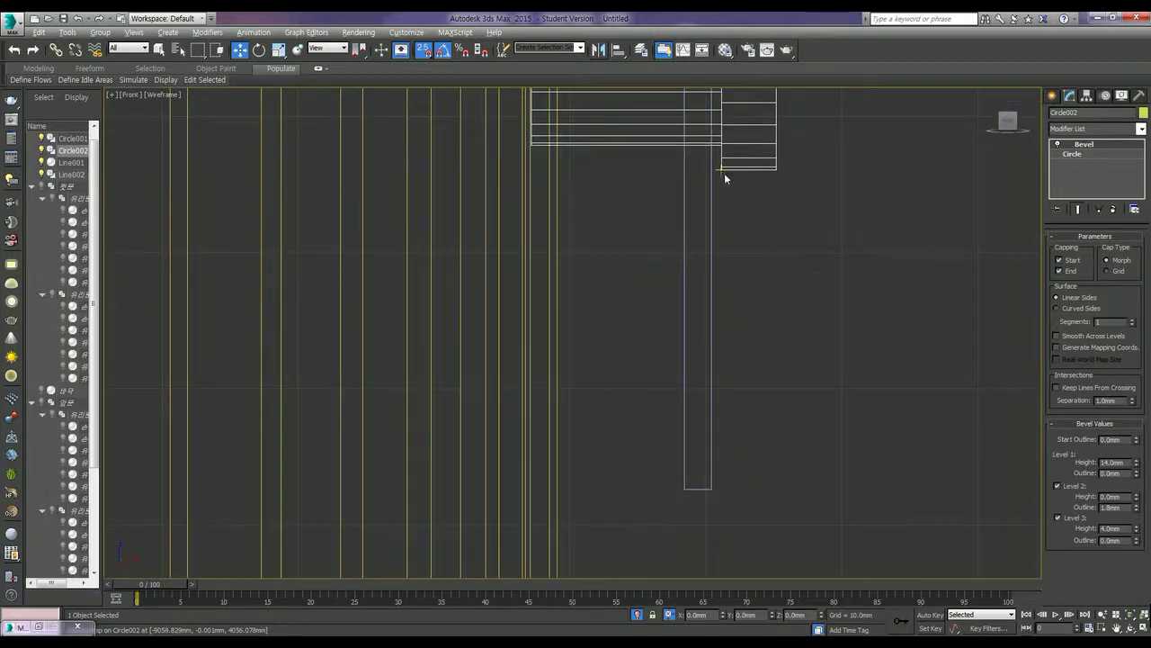
{"action": "left_click_drag", "start_coordinate": [721, 170], "coordinate": [720, 488]}
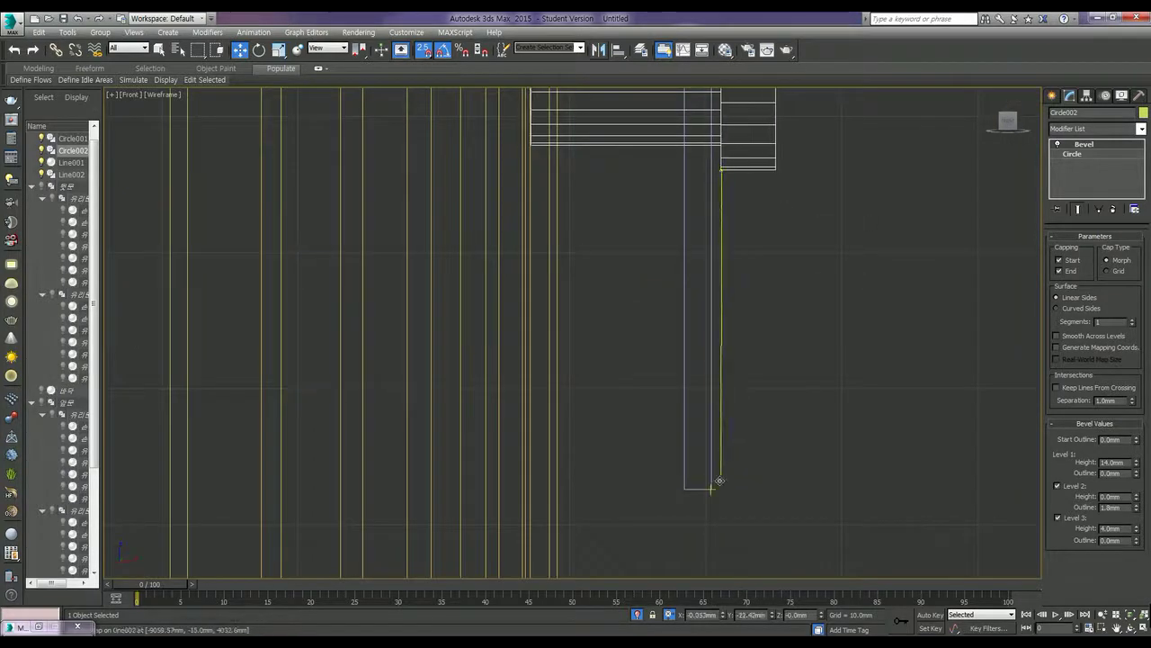
{"action": "scroll", "coordinate": [732, 308], "scroll_direction": "down", "scroll_amount": 2}
{"action": "scroll", "coordinate": [724, 291], "scroll_direction": "down", "scroll_amount": 3}
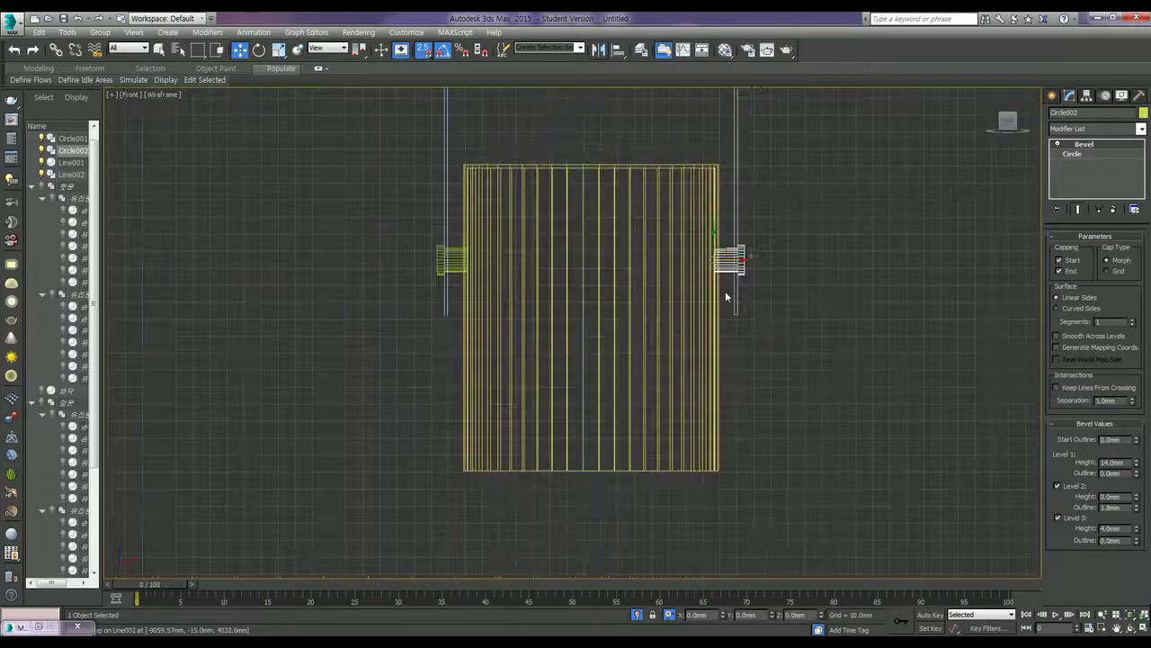
{"action": "middle_click_drag", "start_coordinate": [698, 306], "coordinate": [722, 346]}
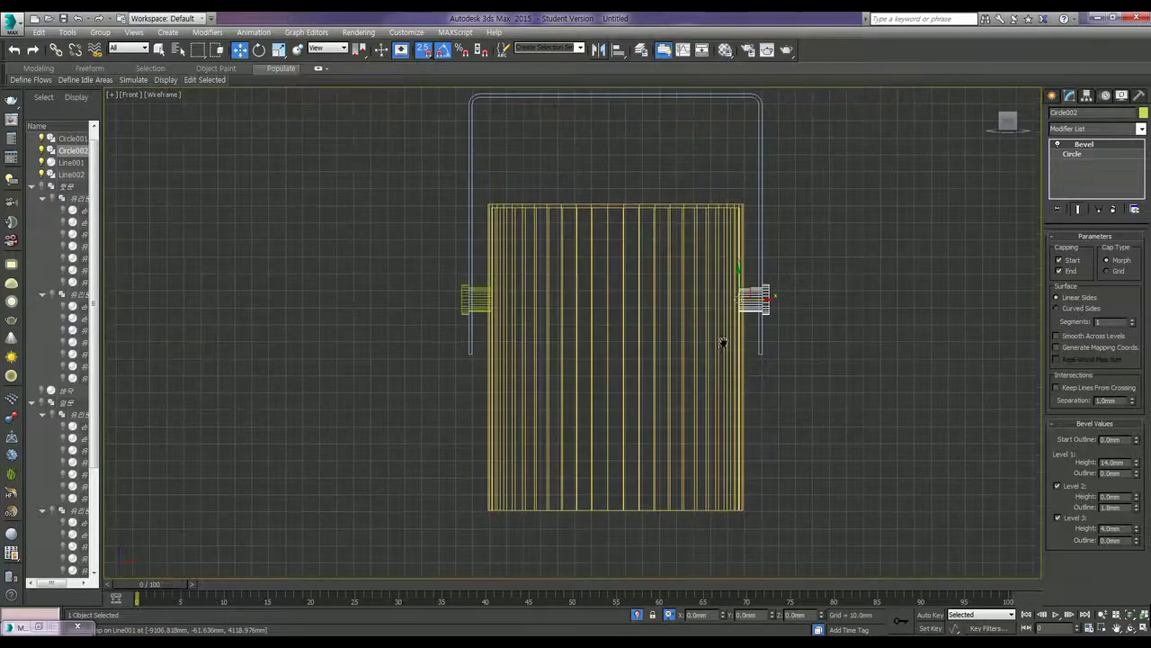
{"action": "left_click", "coordinate": [805, 376]}
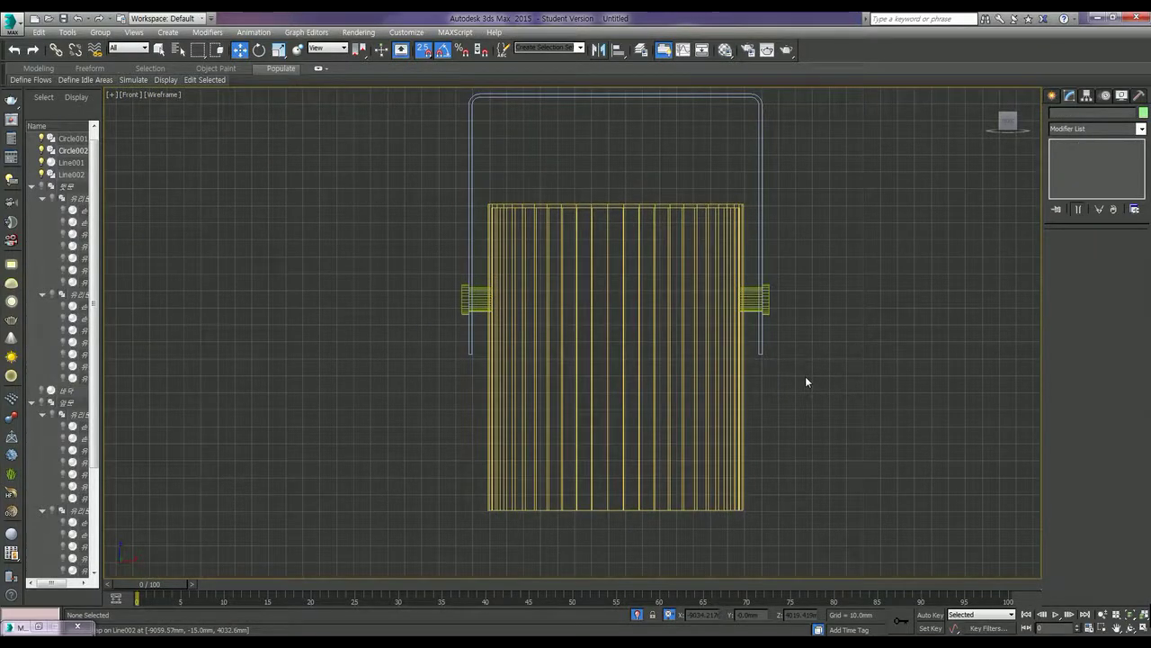
In the Left view, centre the bucket body's pivot using Affect Pivot Only.
{"action": "key", "text": "alt+w"}
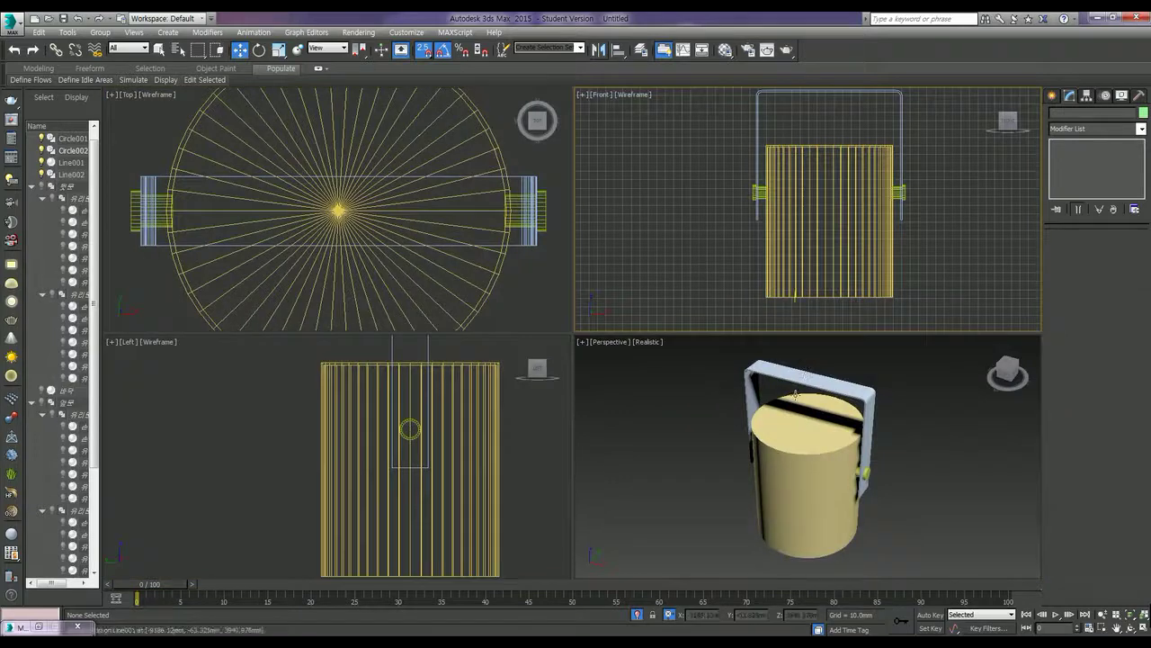
{"action": "left_click", "coordinate": [433, 482]}
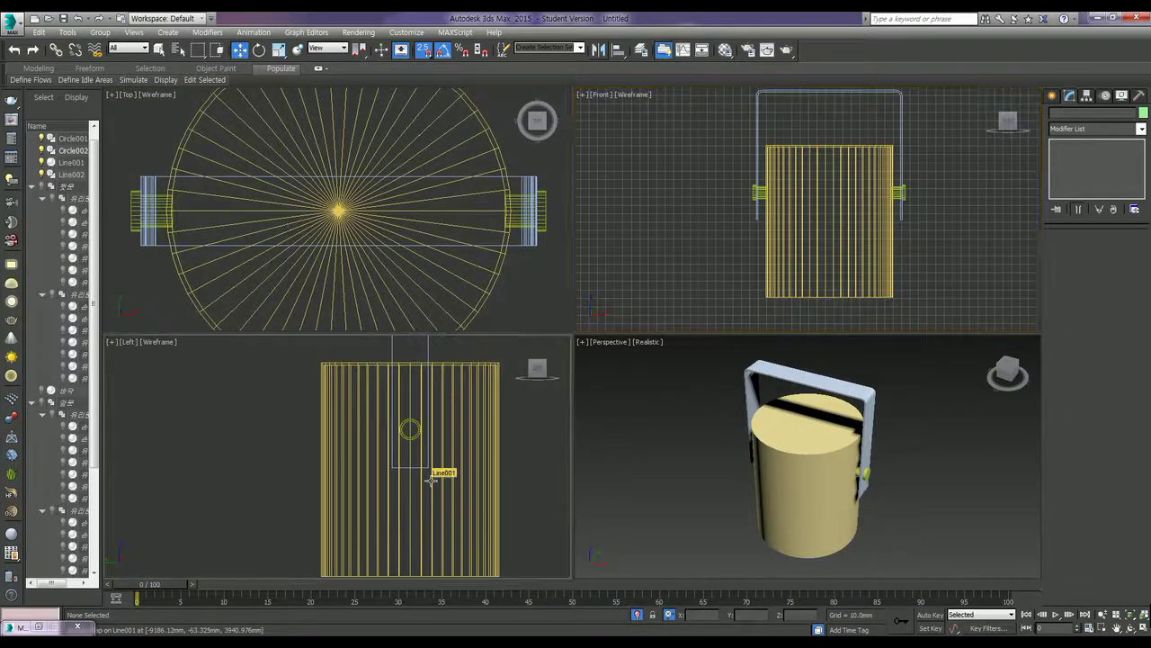
{"action": "left_click", "coordinate": [470, 436]}
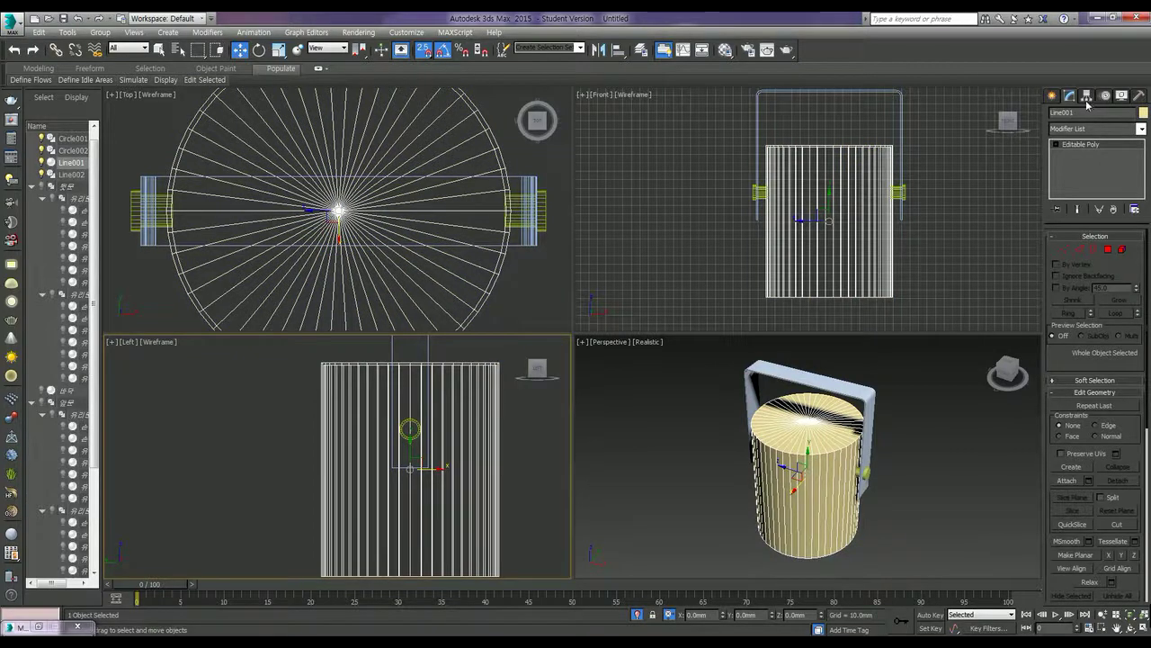
{"action": "left_click", "coordinate": [1088, 97]}
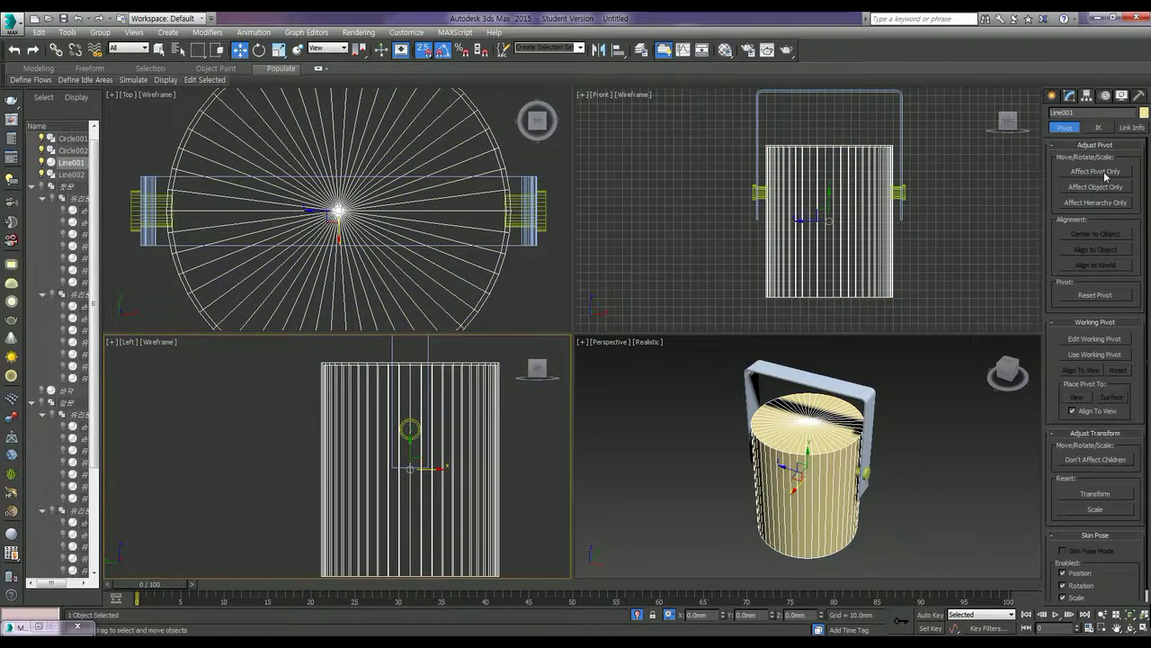
{"action": "left_click", "coordinate": [1104, 174]}
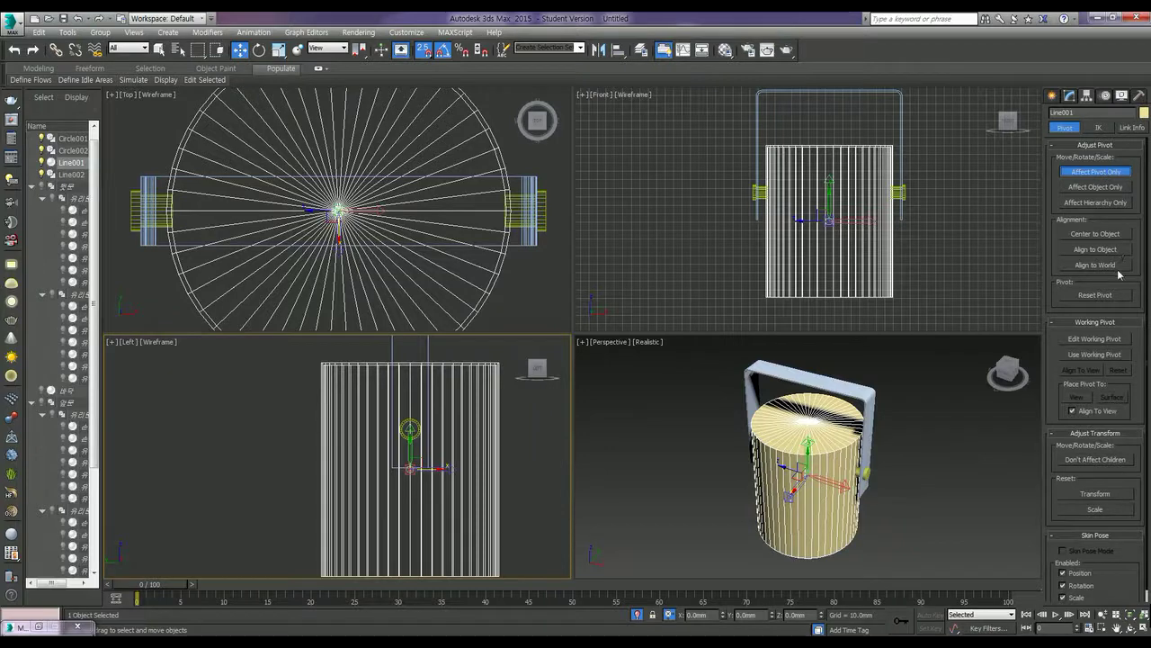
{"action": "left_click", "coordinate": [1113, 236]}
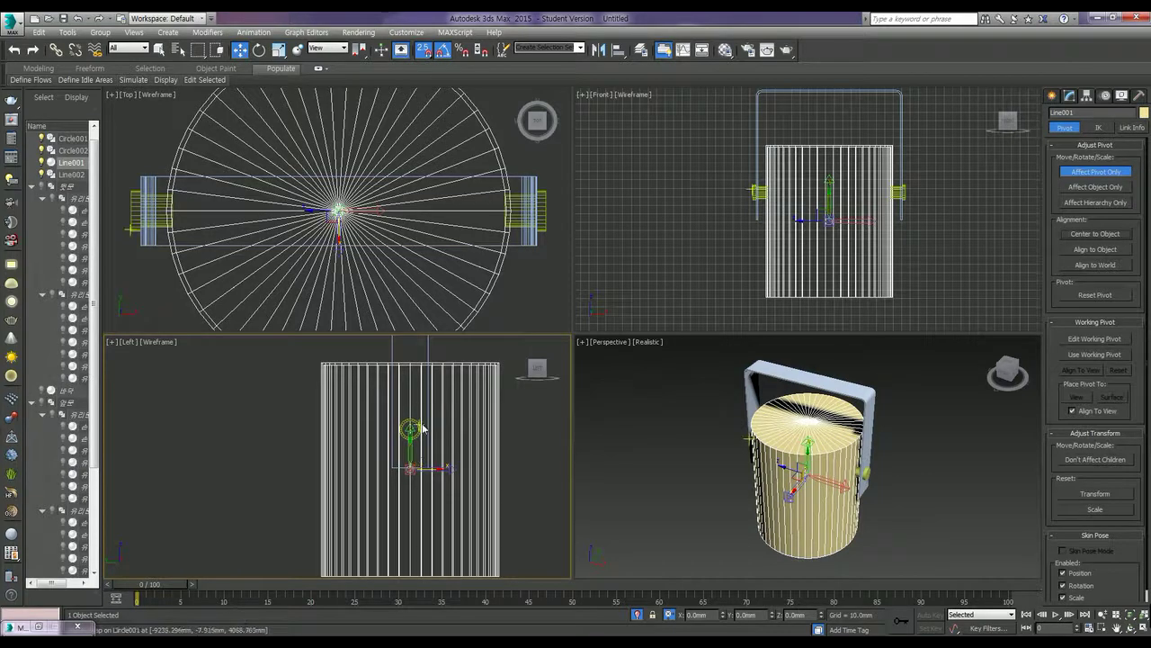
{"action": "left_click", "coordinate": [411, 428]}
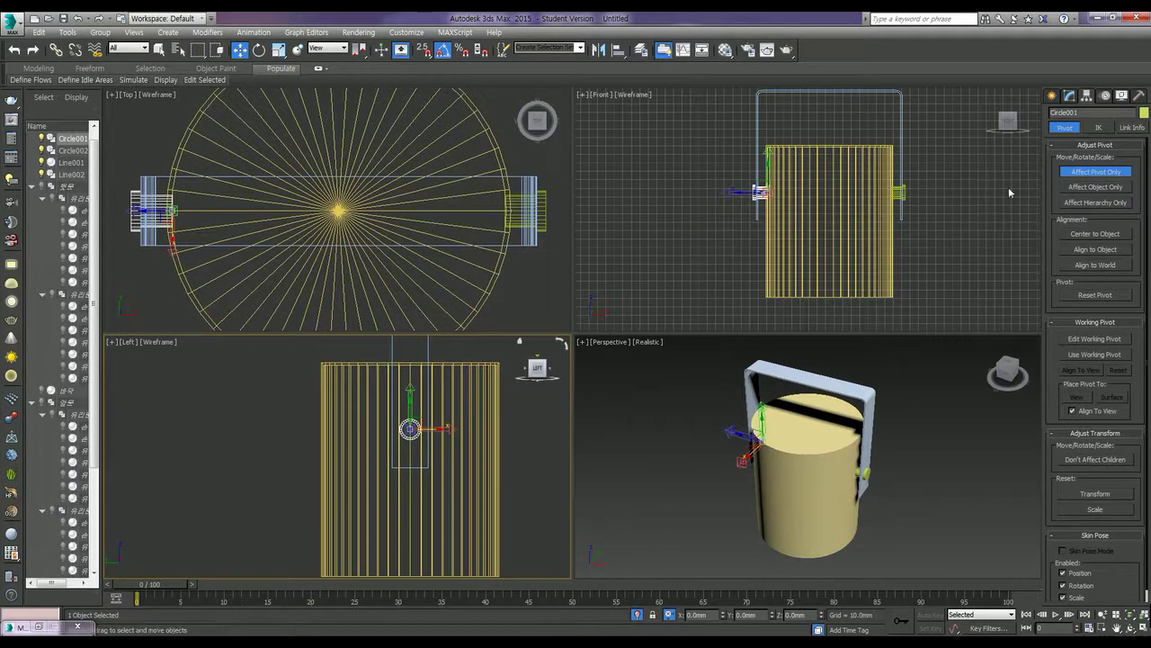
{"action": "left_click", "coordinate": [1086, 173]}
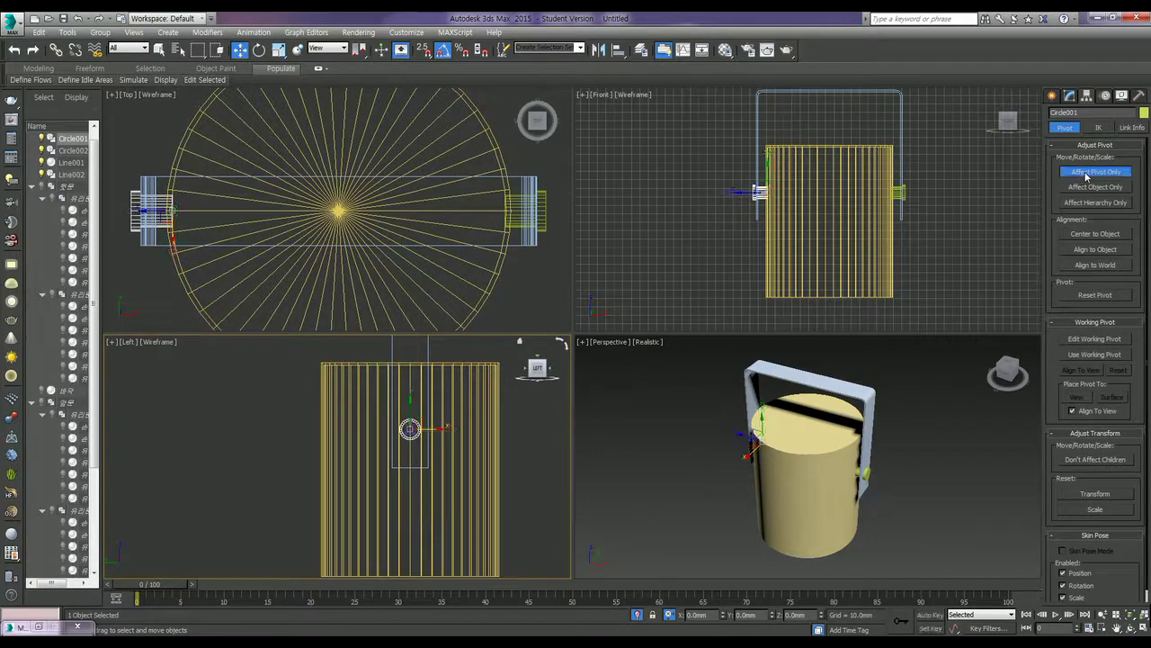
Reset the body's pivot: centre it on the object and align it to world axes.
{"action": "middle_click_drag", "start_coordinate": [438, 487], "coordinate": [435, 486]}
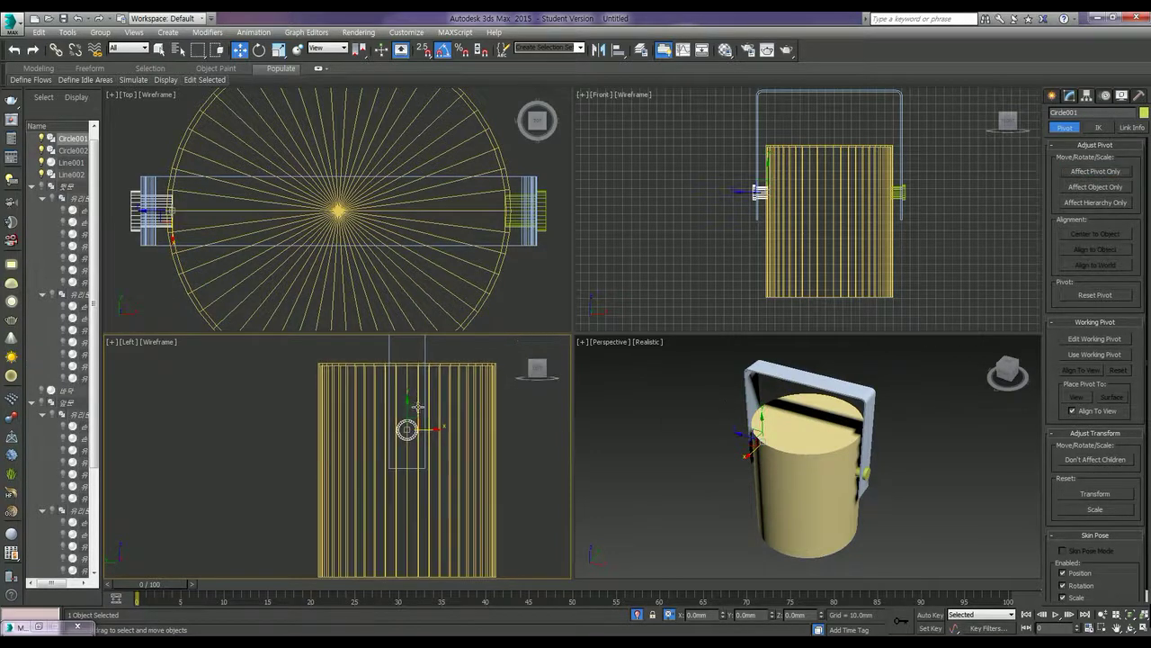
{"action": "left_click", "coordinate": [434, 482]}
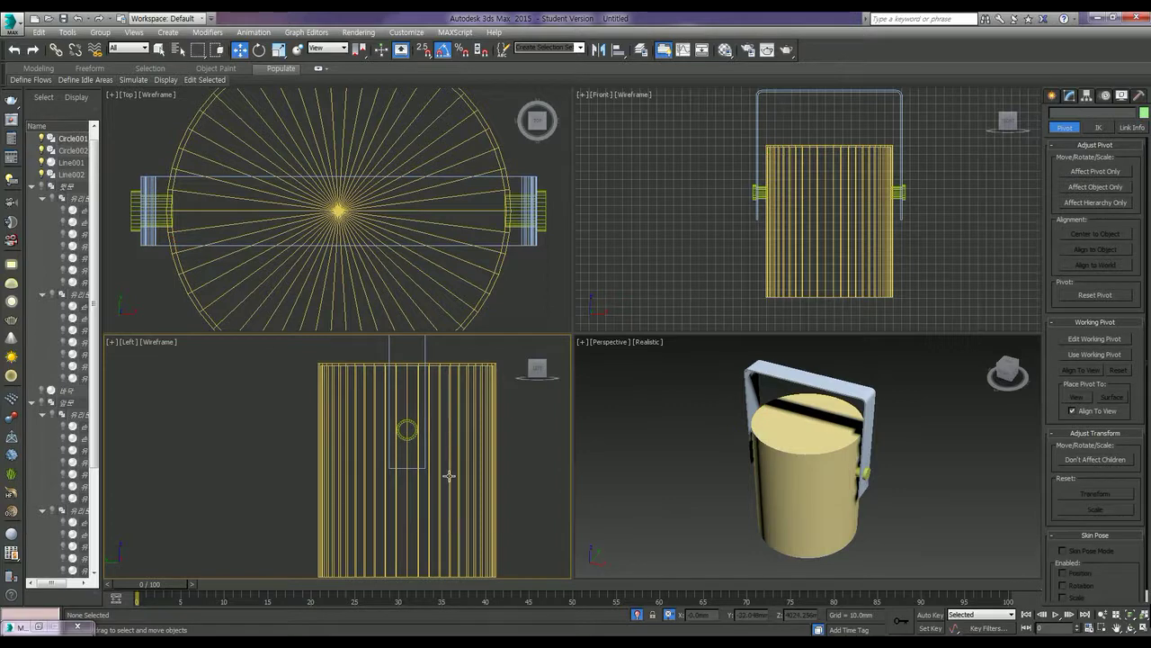
{"action": "left_click", "coordinate": [450, 474]}
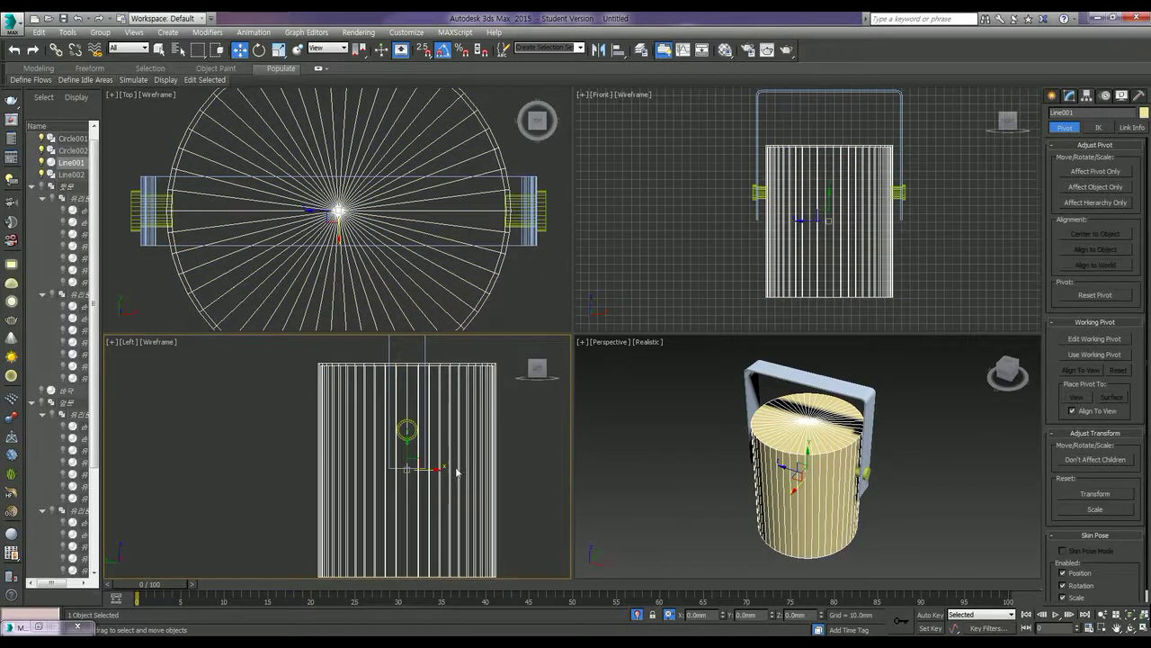
{"action": "left_click", "coordinate": [1111, 172]}
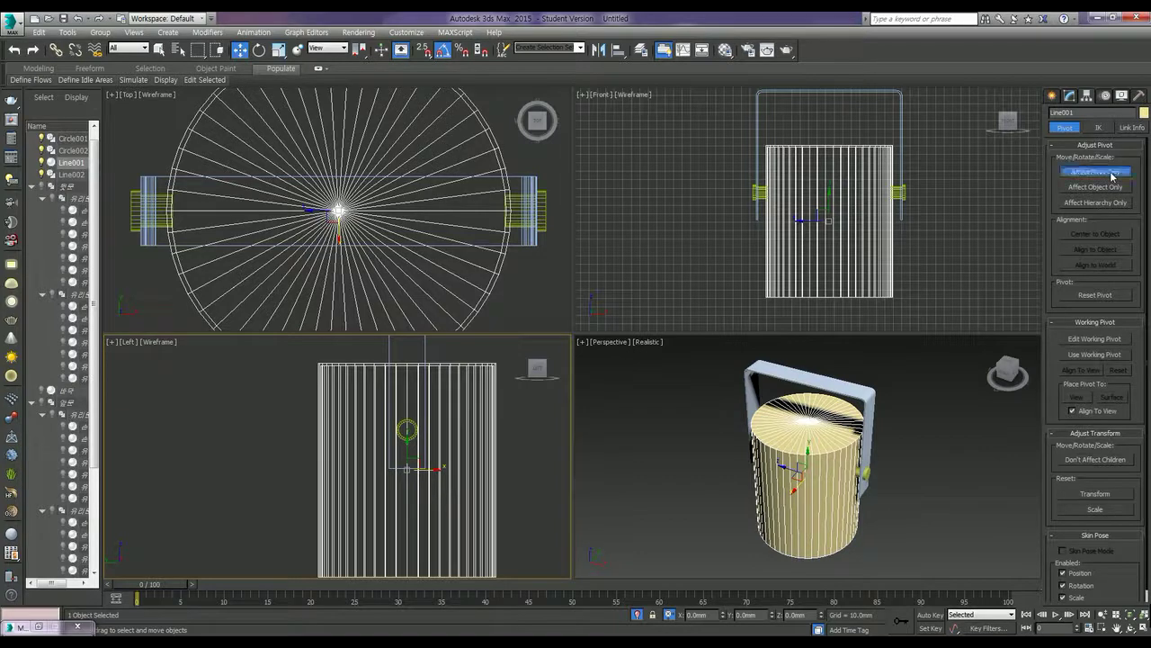
{"action": "left_click", "coordinate": [1109, 236]}
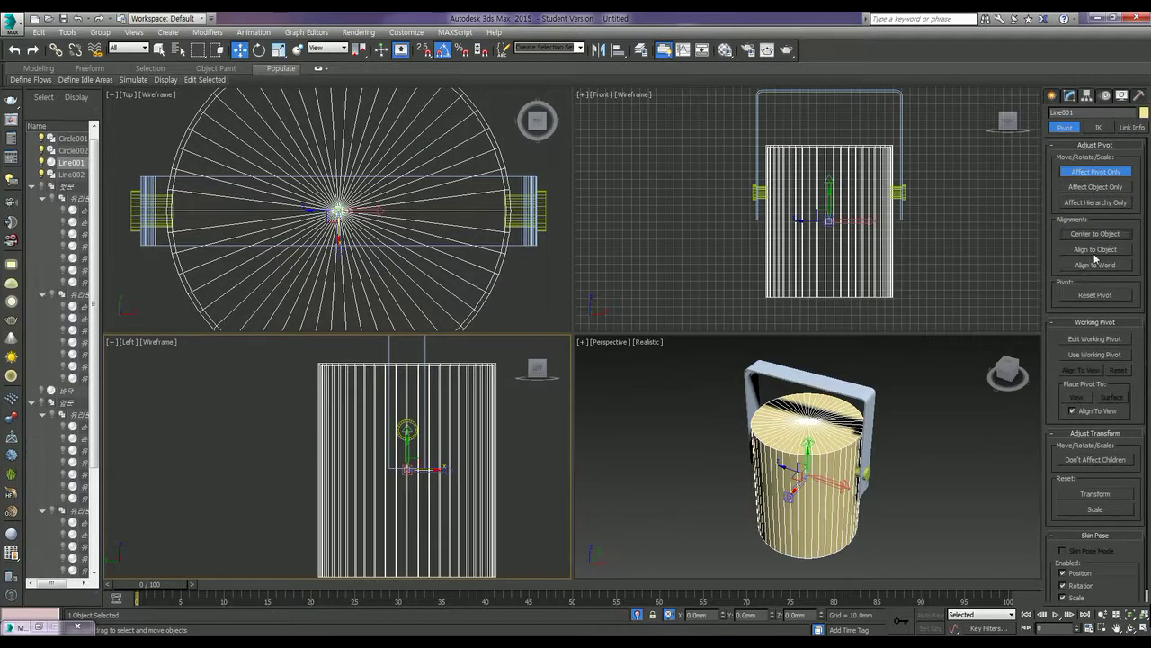
{"action": "left_click", "coordinate": [1094, 252]}
{"action": "left_click", "coordinate": [1101, 271]}
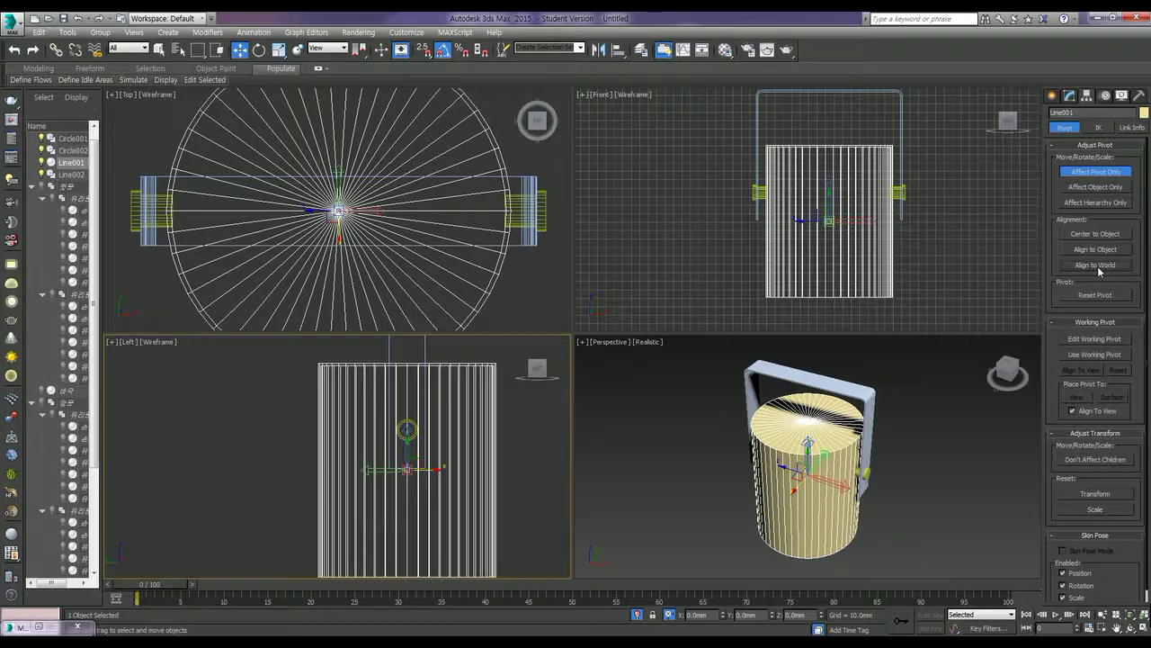
{"action": "left_click", "coordinate": [1098, 235]}
With snapping on, move the body's pivot onto the centre of Circle001.
{"action": "scroll", "coordinate": [382, 486], "scroll_direction": "up", "scroll_amount": 1}
{"action": "scroll", "coordinate": [396, 468], "scroll_direction": "up", "scroll_amount": 1}
{"action": "scroll", "coordinate": [404, 458], "scroll_direction": "up", "scroll_amount": 2}
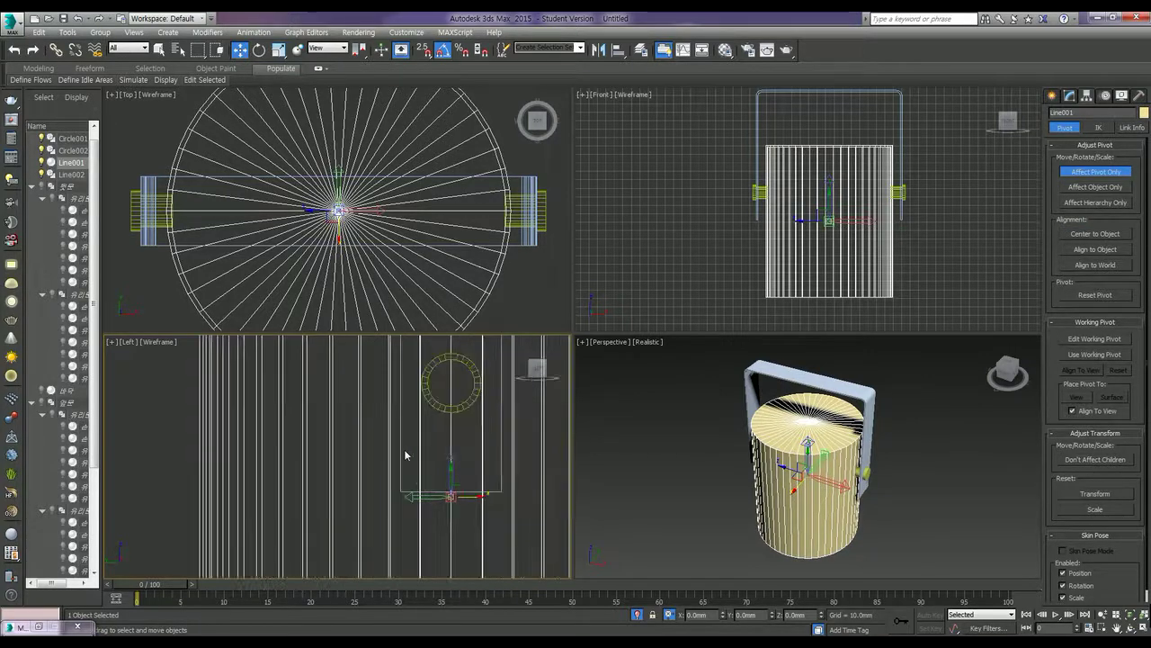
{"action": "left_click_drag", "start_coordinate": [452, 469], "coordinate": [456, 359]}
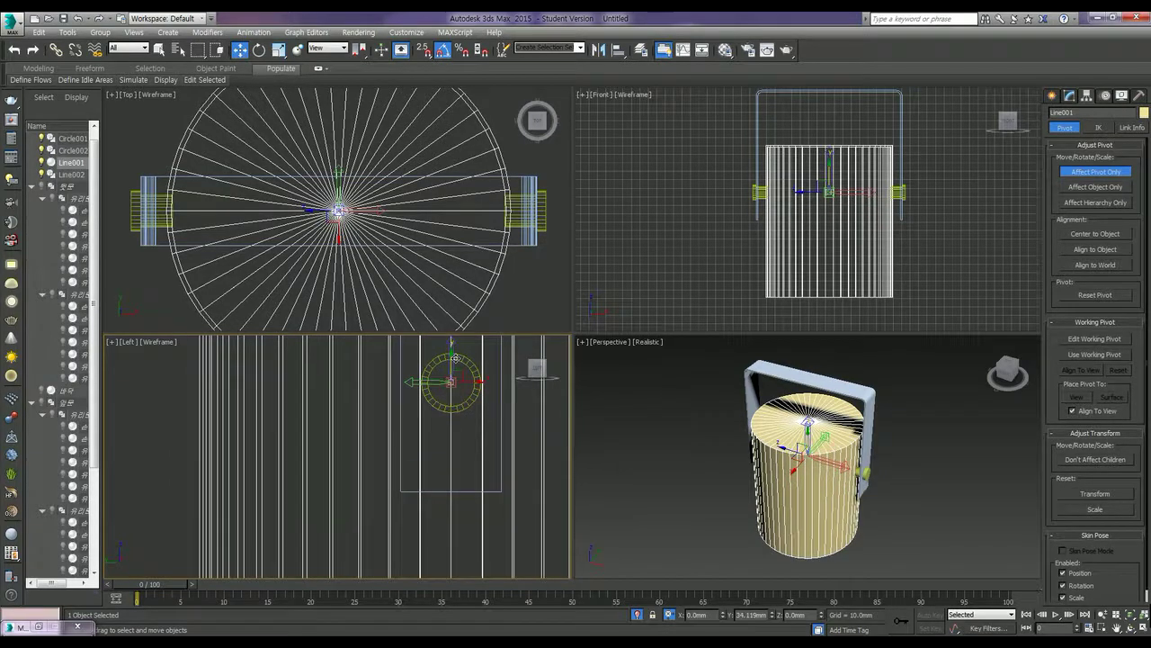
{"action": "scroll", "coordinate": [455, 364], "scroll_direction": "up", "scroll_amount": 2}
{"action": "scroll", "coordinate": [449, 432], "scroll_direction": "up", "scroll_amount": 2}
{"action": "scroll", "coordinate": [451, 464], "scroll_direction": "up", "scroll_amount": 2}
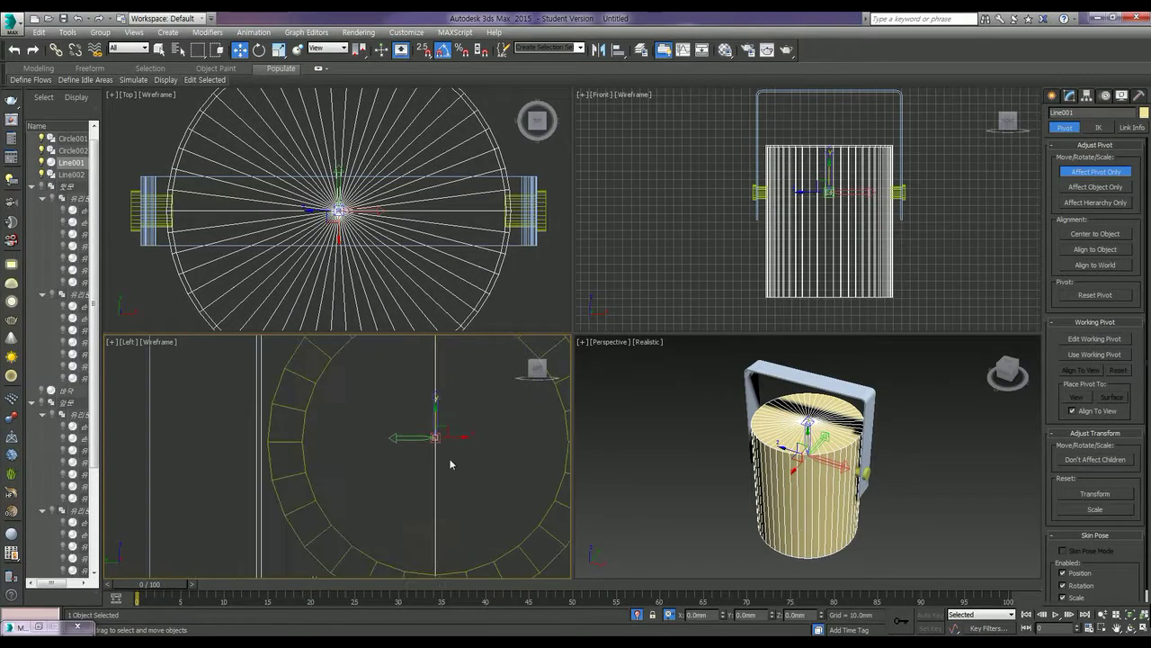
{"action": "mouse_move", "coordinate": [455, 458]}
{"action": "middle_mouse_down"}
{"action": "mouse_move", "coordinate": [420, 458]}
{"action": "mouse_move", "coordinate": [386, 437]}
{"action": "middle_mouse_up"}
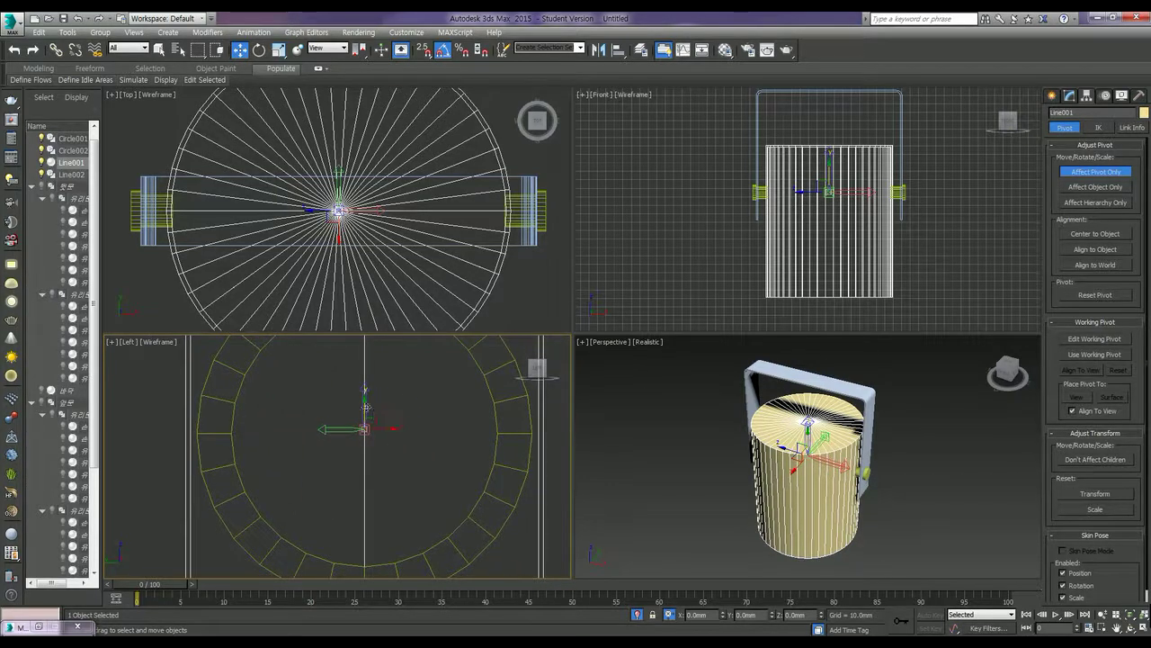
{"action": "key", "text": "s"}
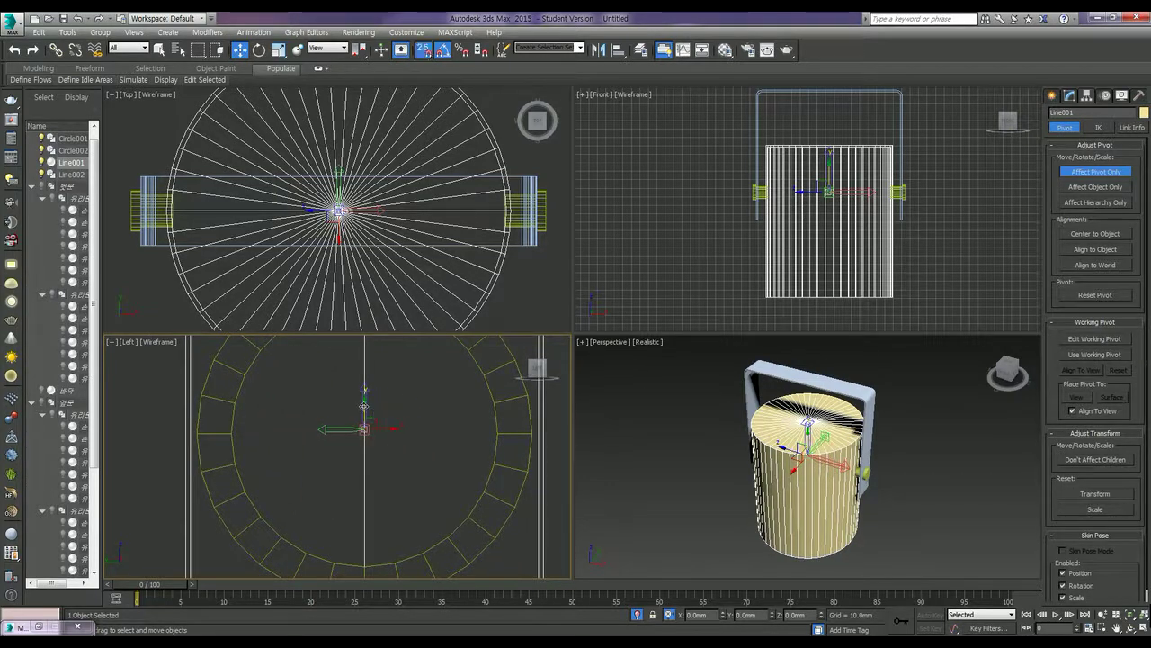
{"action": "left_click_drag", "start_coordinate": [364, 430], "coordinate": [230, 433]}
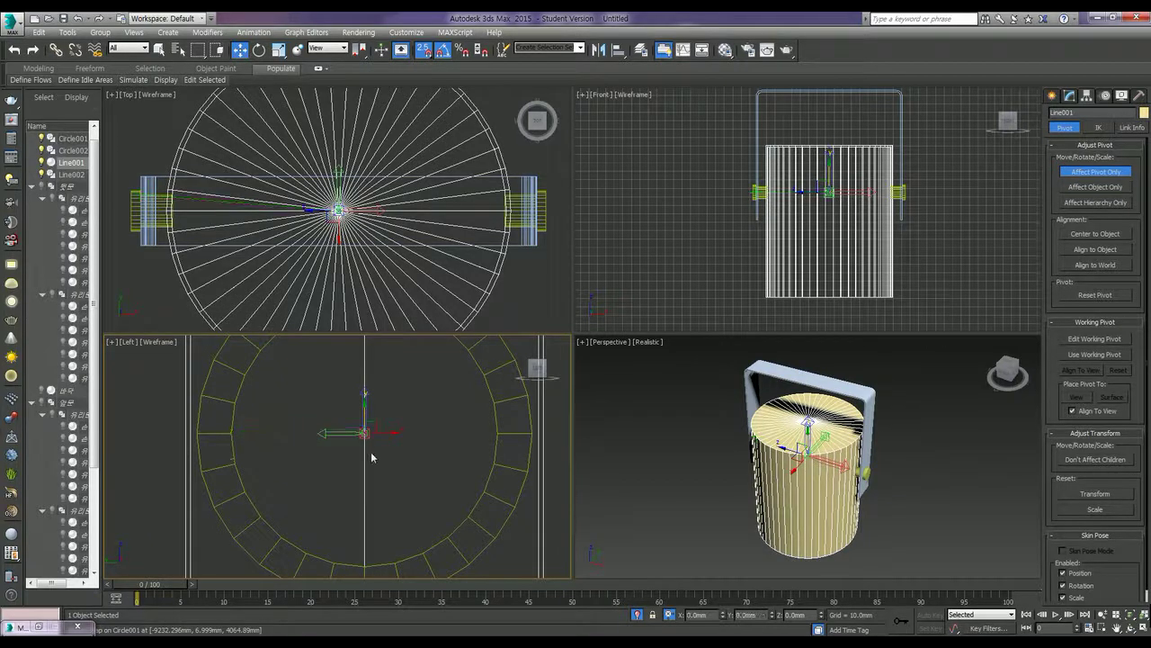
Turn off Affect Pivot Only and test-rotate the body around its new pivot, then cancel.
{"action": "key", "text": "l"}
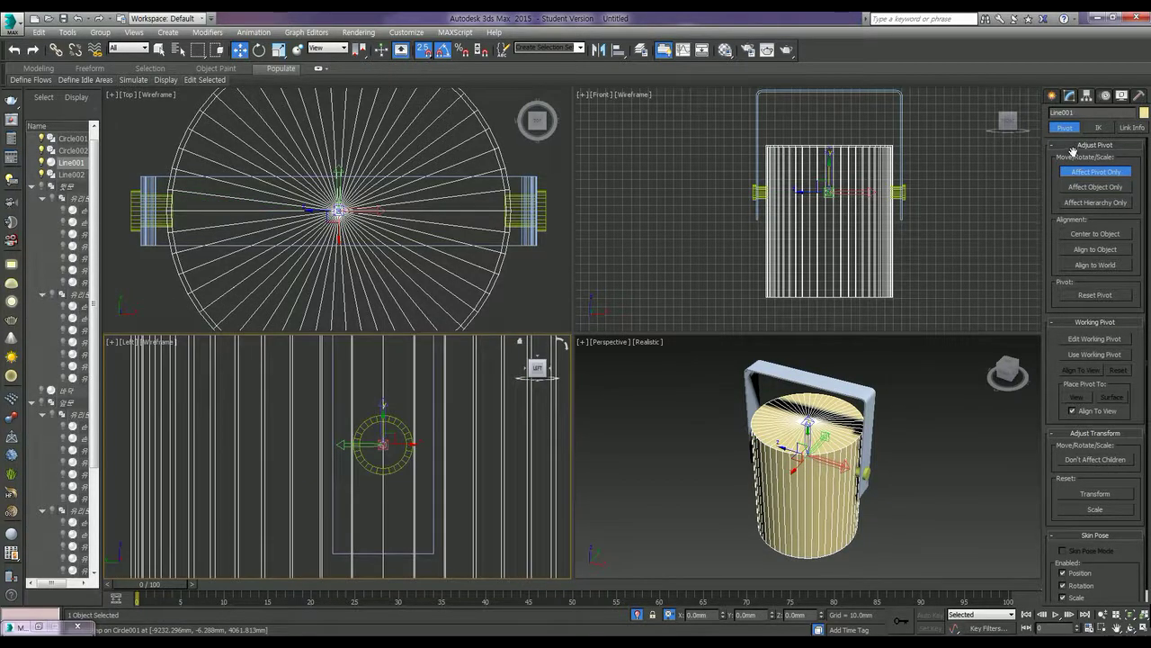
{"action": "left_click", "coordinate": [1098, 171]}
{"action": "scroll", "coordinate": [411, 489], "scroll_direction": "down", "scroll_amount": 5}
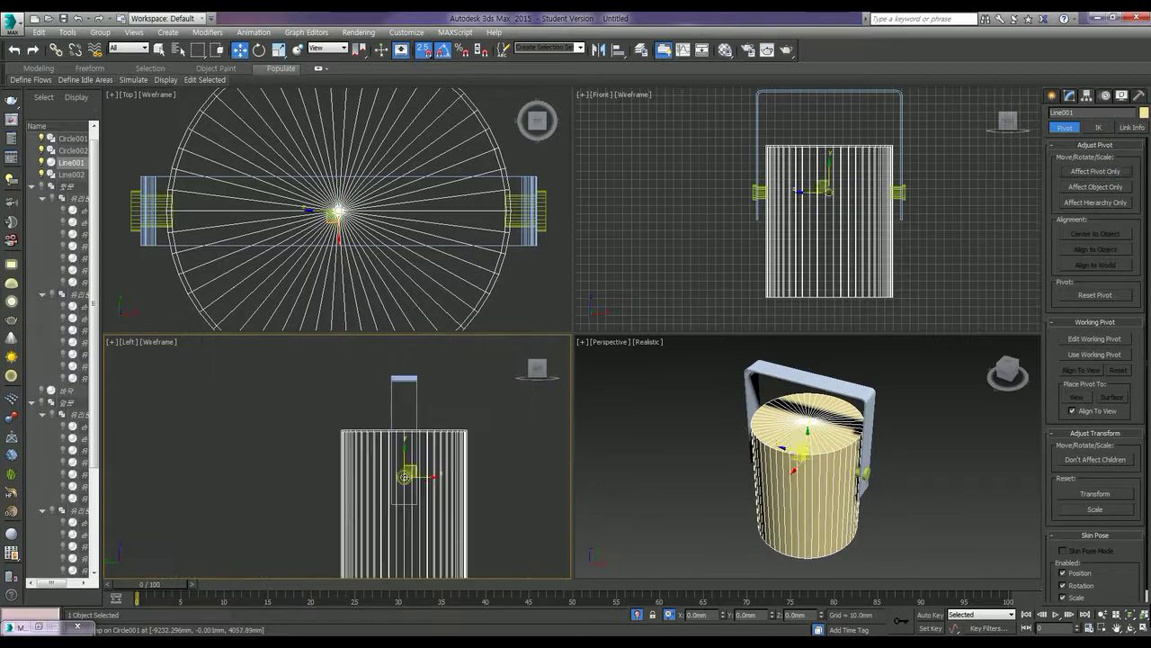
{"action": "left_click", "coordinate": [492, 490]}
{"action": "left_click", "coordinate": [449, 487]}
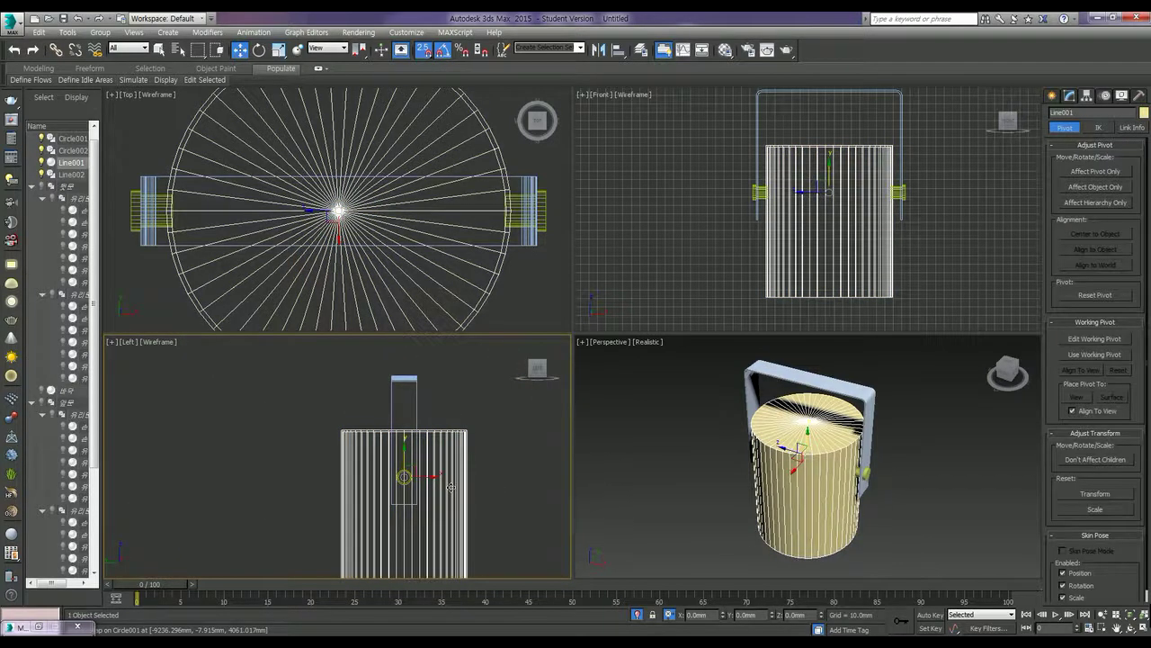
{"action": "key", "text": "e"}
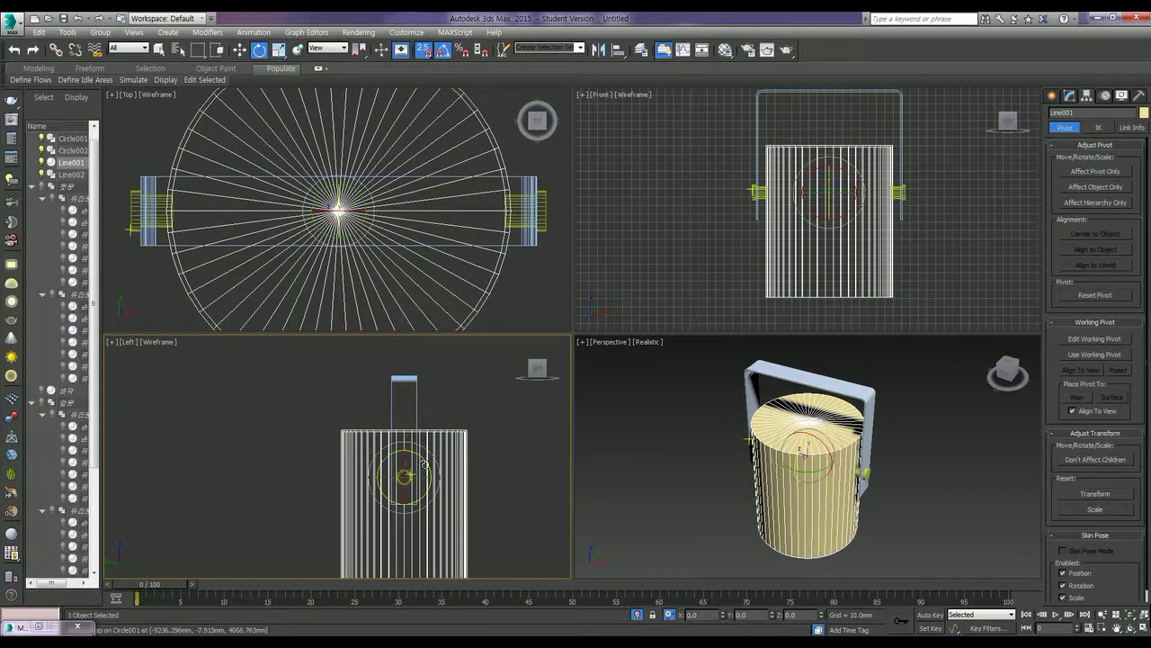
{"action": "mouse_move", "coordinate": [424, 464]}
{"action": "left_mouse_down"}
{"action": "mouse_move", "coordinate": [433, 502]}
{"action": "mouse_move", "coordinate": [439, 453]}
{"action": "mouse_move", "coordinate": [495, 446]}
{"action": "left_mouse_up"}
{"action": "left_click", "coordinate": [495, 446]}
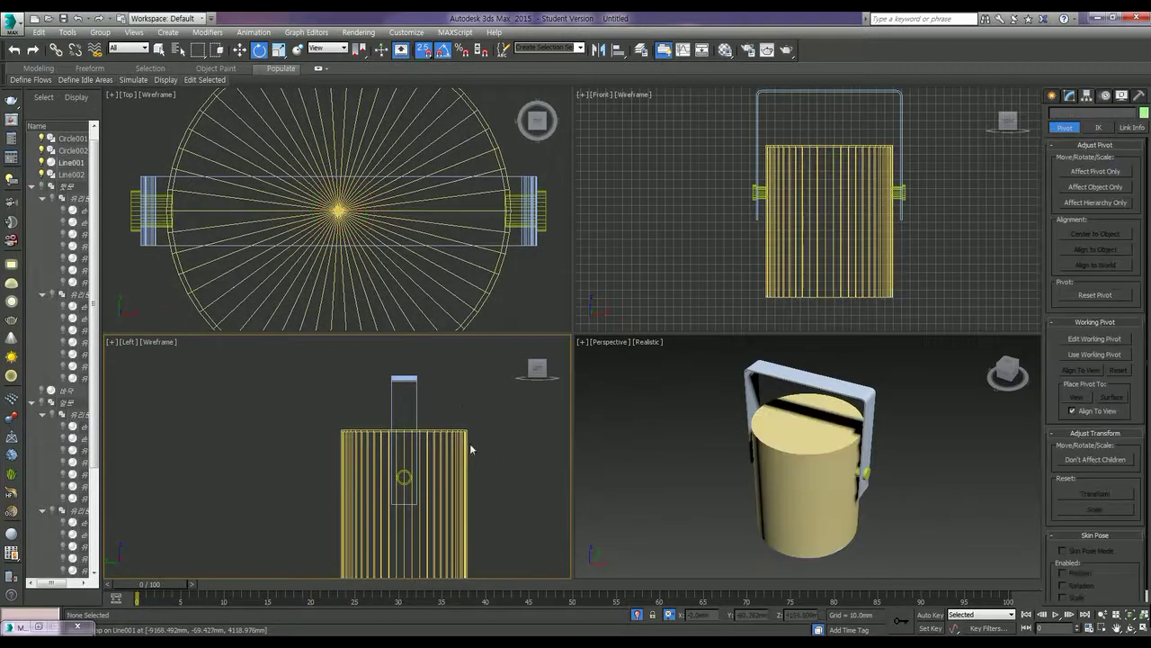
Draw a Standard Primitives cylinder centred on the body in the Top view.
{"action": "middle_click_drag", "start_coordinate": [464, 377], "coordinate": [471, 411]}
{"action": "scroll", "coordinate": [437, 419], "scroll_direction": "up", "scroll_amount": 2}
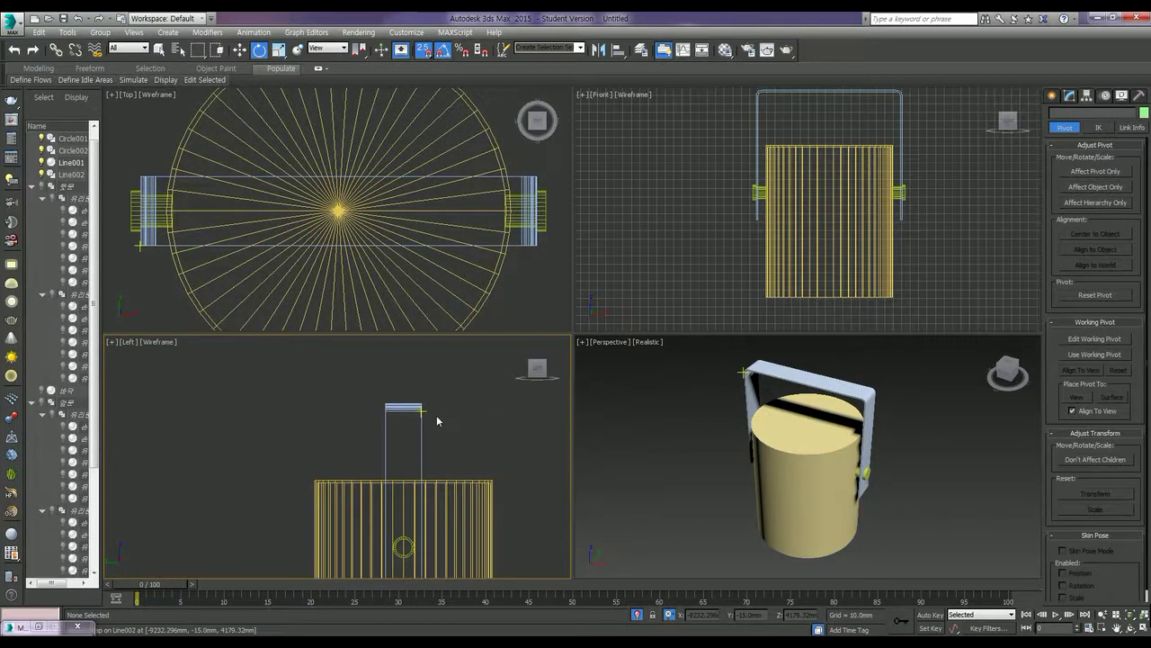
{"action": "left_click", "coordinate": [420, 217]}
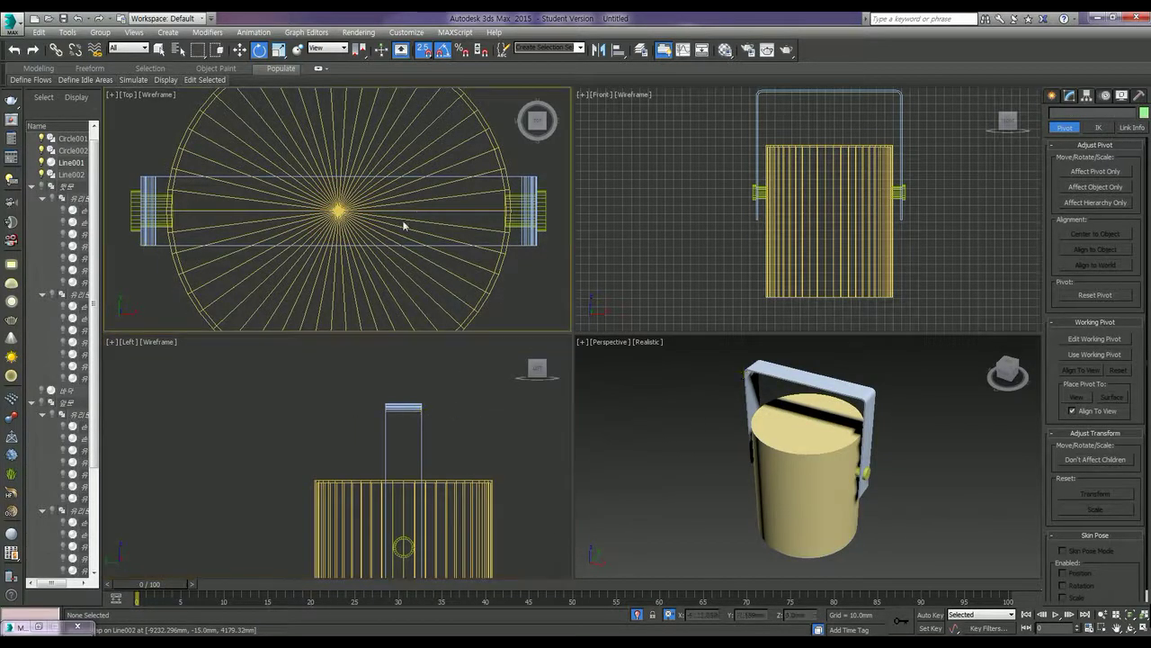
{"action": "left_click", "coordinate": [1049, 97]}
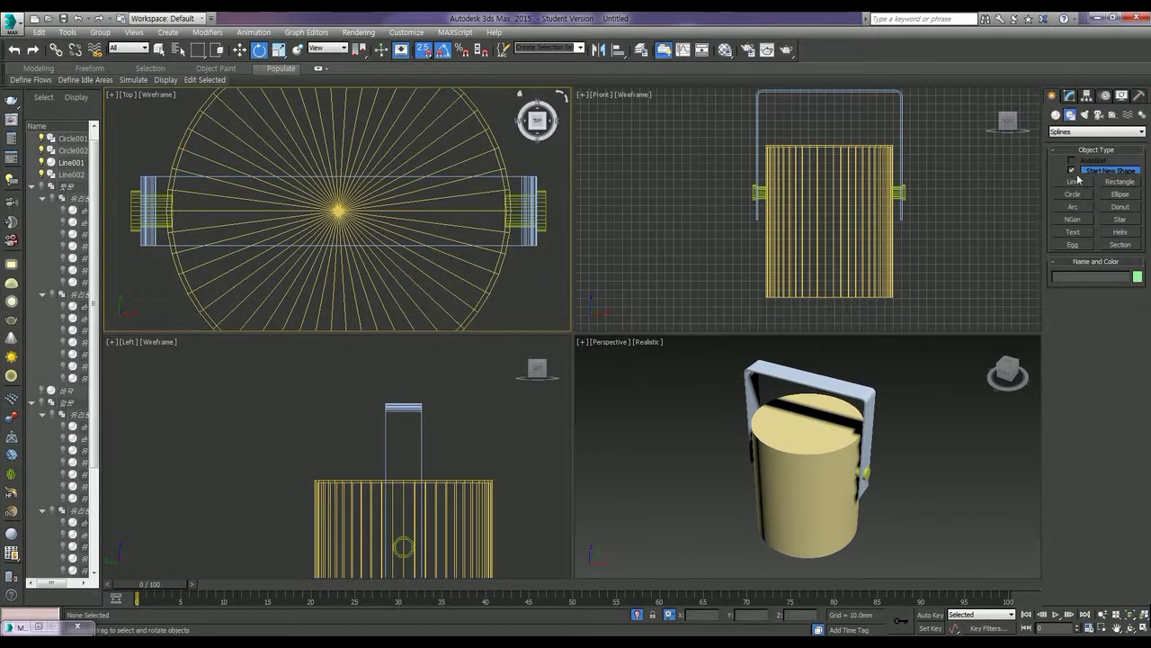
{"action": "left_click", "coordinate": [1055, 114]}
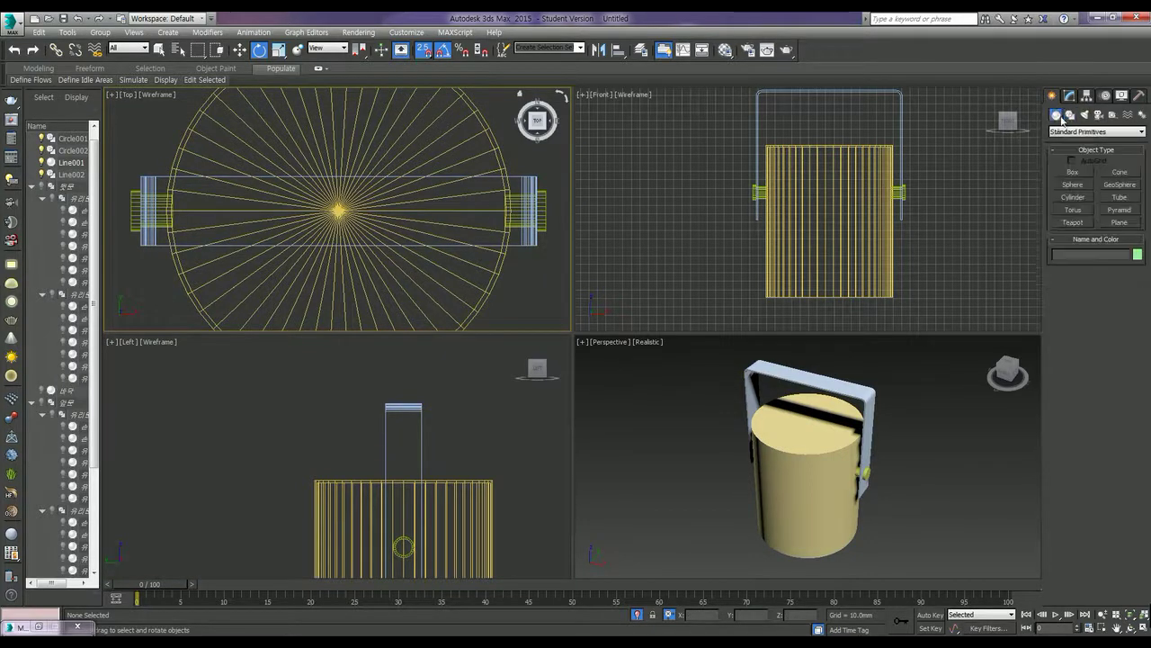
{"action": "left_click", "coordinate": [1073, 197]}
{"action": "scroll", "coordinate": [354, 214], "scroll_direction": "up", "scroll_amount": 3}
{"action": "scroll", "coordinate": [353, 215], "scroll_direction": "up", "scroll_amount": 2}
{"action": "left_click_drag", "start_coordinate": [339, 200], "coordinate": [278, 115]}
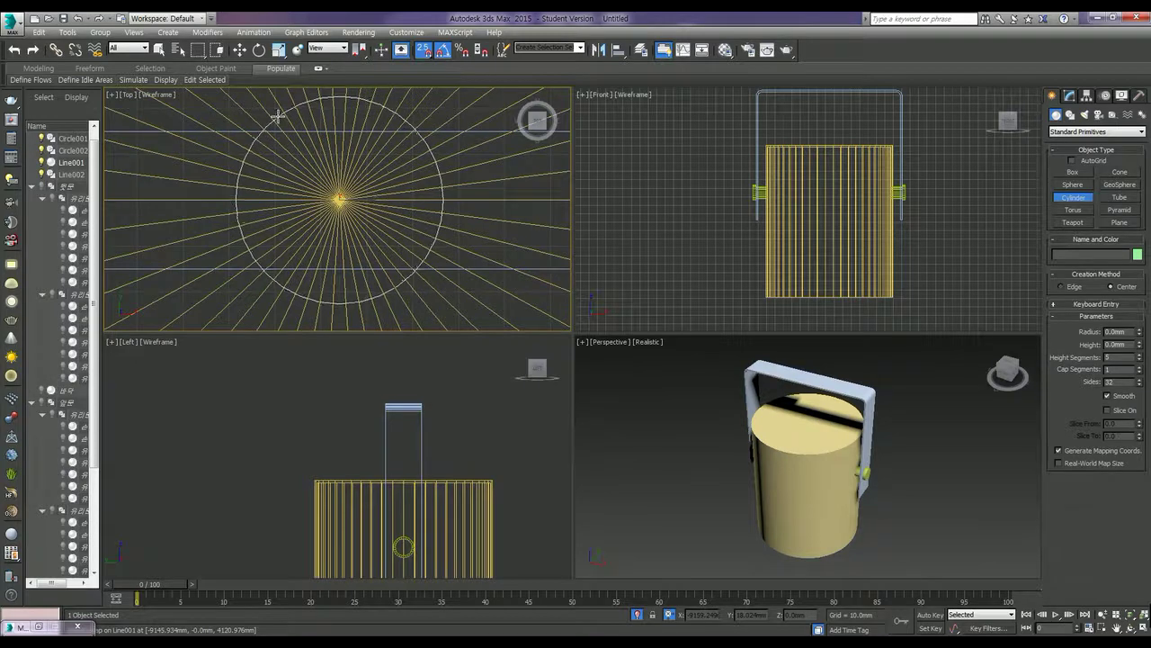
{"action": "left_click", "coordinate": [344, 381]}
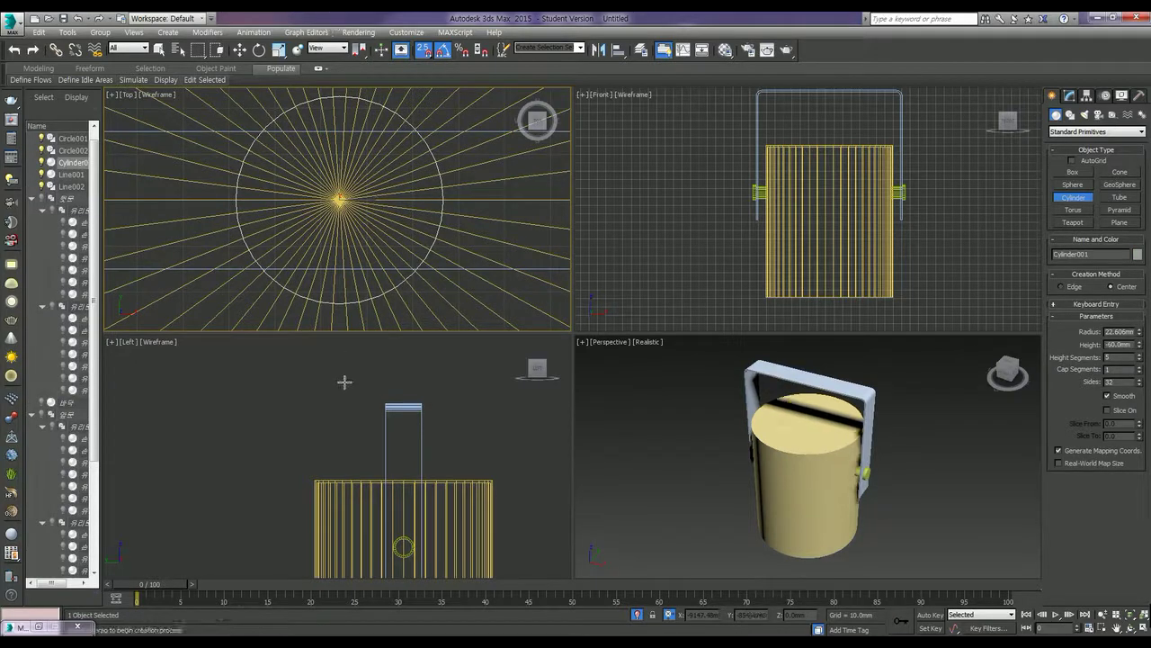
{"action": "left_click", "coordinate": [321, 298]}
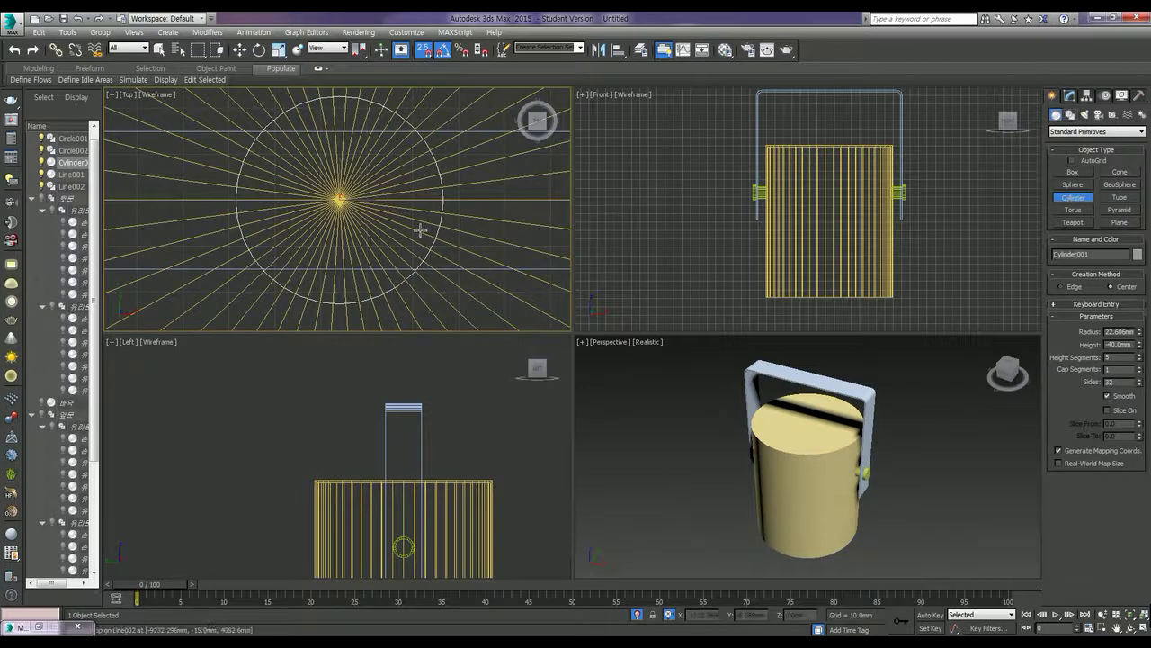
Set Cylinder001's radius to 20 and its height to -39 in the Modify panel.
{"action": "key", "text": "e"}
{"action": "key", "text": "w"}
{"action": "left_click", "coordinate": [1071, 99]}
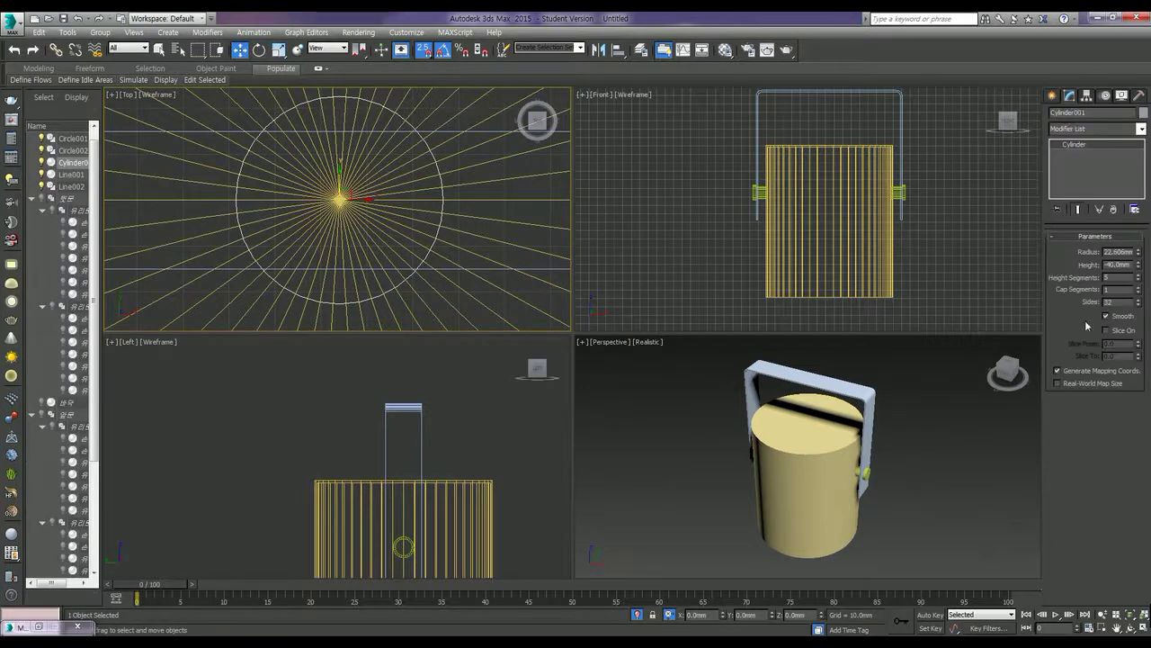
{"action": "double_click", "coordinate": [1124, 253]}
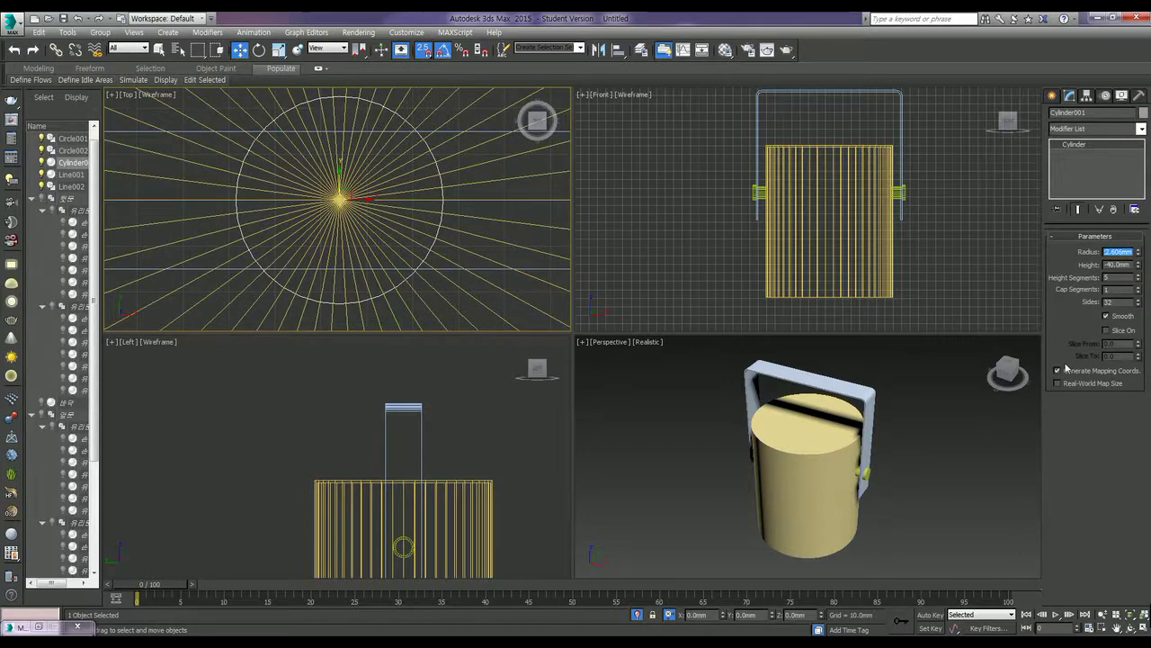
{"action": "type", "text": "20"}
{"action": "key", "text": "Return"}
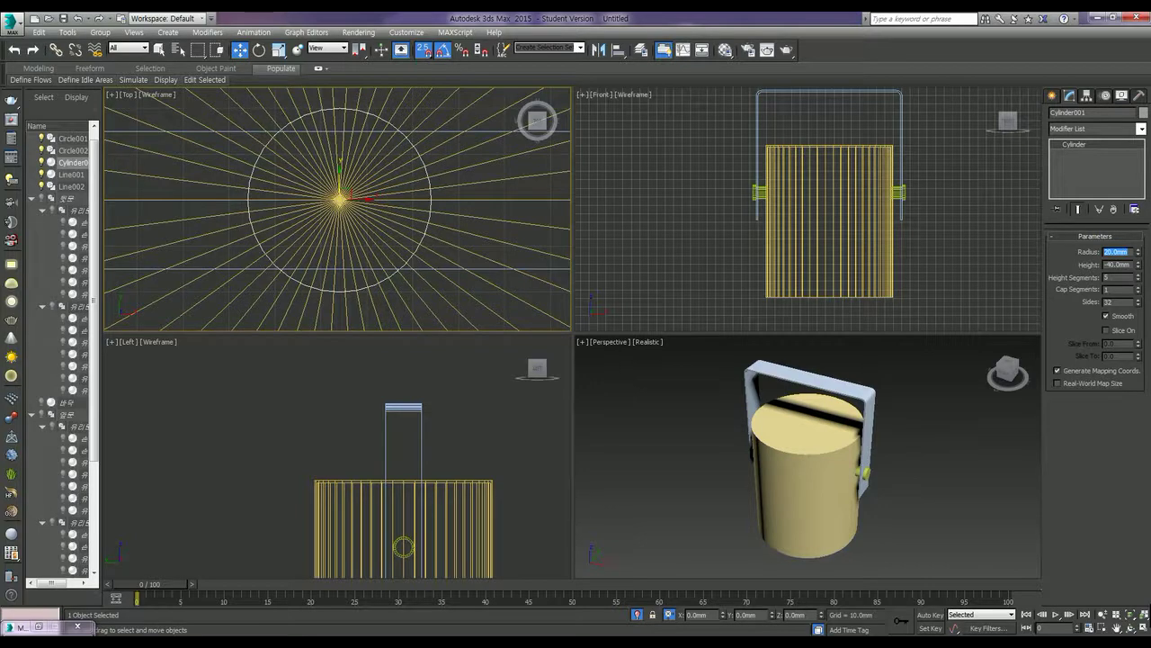
{"action": "double_click", "coordinate": [1118, 265]}
{"action": "type", "text": "-39"}
{"action": "key", "text": "Return"}
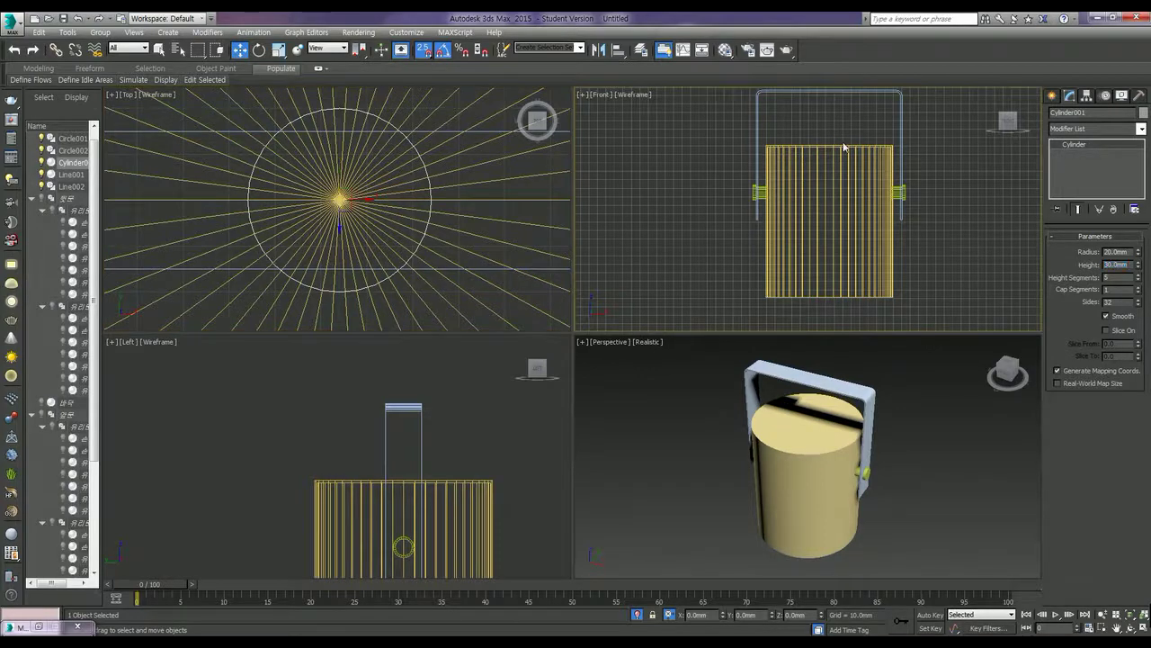
Start aligning the cylinder to the handle Line002 in the Front view.
{"action": "middle_click_drag", "start_coordinate": [843, 146], "coordinate": [817, 198]}
{"action": "key", "text": "alt+a"}
{"action": "left_click", "coordinate": [807, 169]}
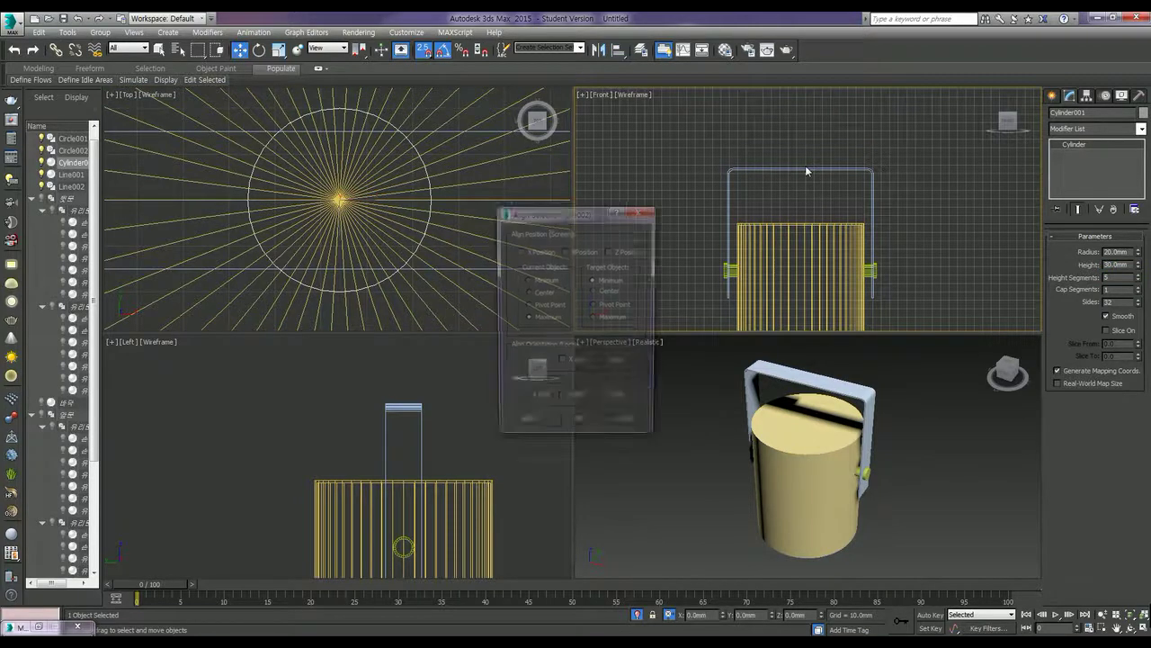
Align the cylinder's Y minimum to Line002's maximum so it sits atop the handle.
{"action": "left_click", "coordinate": [584, 252]}
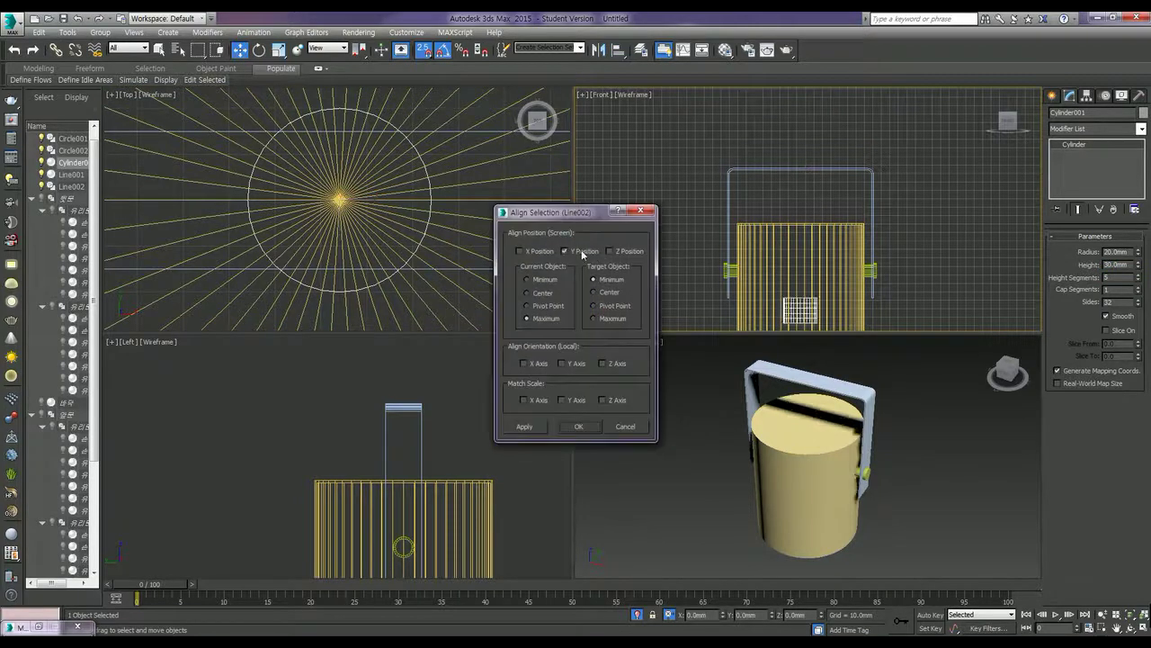
{"action": "left_click", "coordinate": [545, 283]}
{"action": "left_click", "coordinate": [594, 318]}
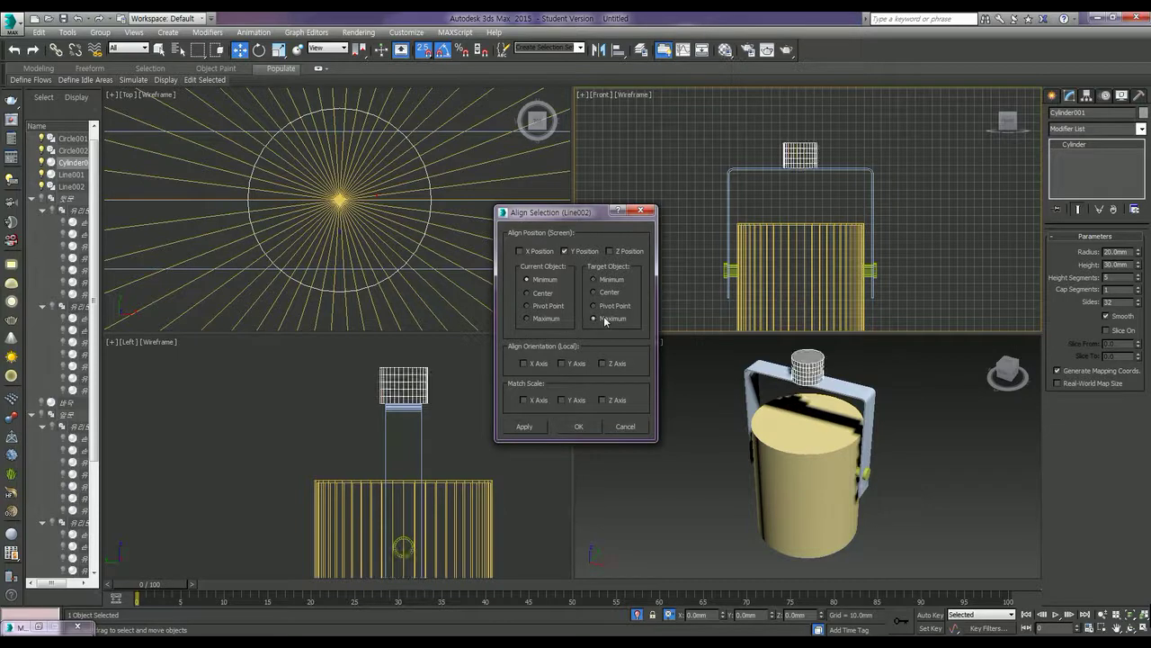
{"action": "left_click", "coordinate": [578, 427]}
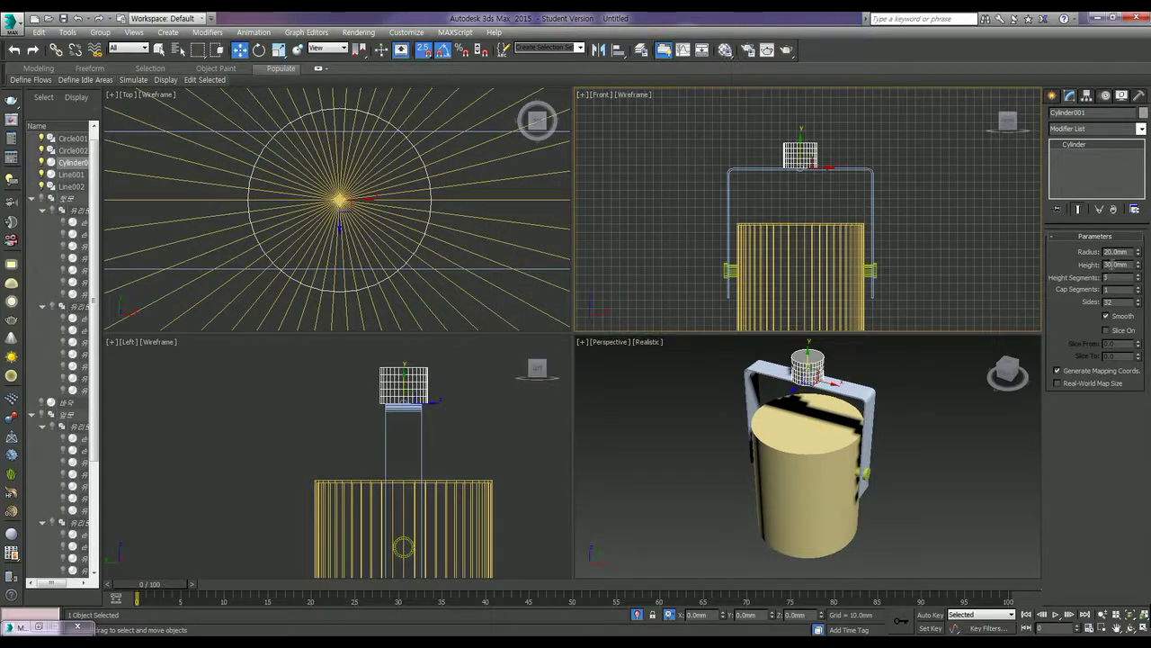
Resize Cylinder001 to 50 mm height and 15 mm radius.
{"action": "double_click", "coordinate": [1124, 267]}
{"action": "type", "text": "50"}
{"action": "key", "text": "Return"}
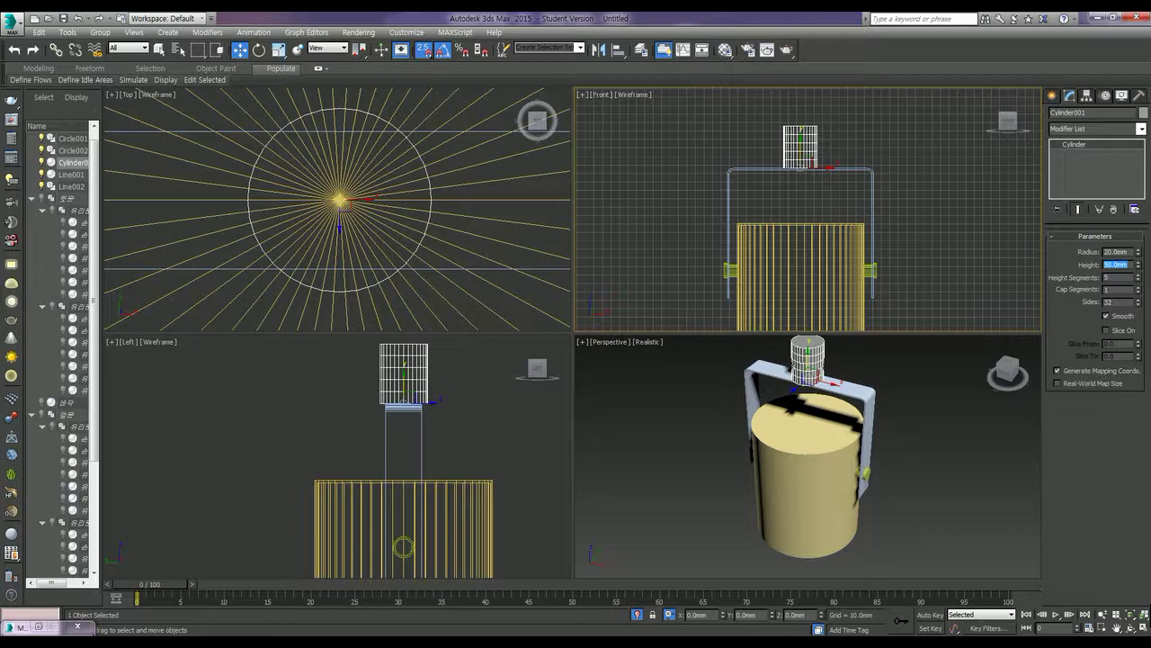
{"action": "double_click", "coordinate": [1121, 252]}
{"action": "type", "text": "15"}
{"action": "key", "text": "Return"}
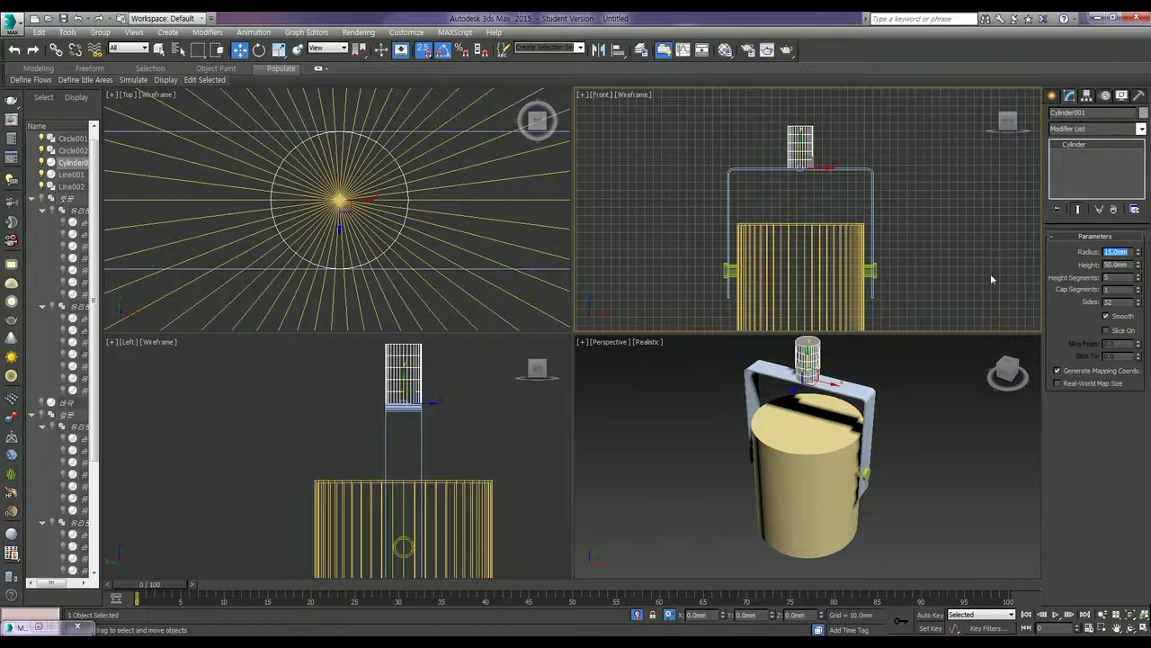
Turn off snapping and try grouping the lamp's cylinder and frame, then cancel to redo the selection.
{"action": "left_click", "coordinate": [909, 410]}
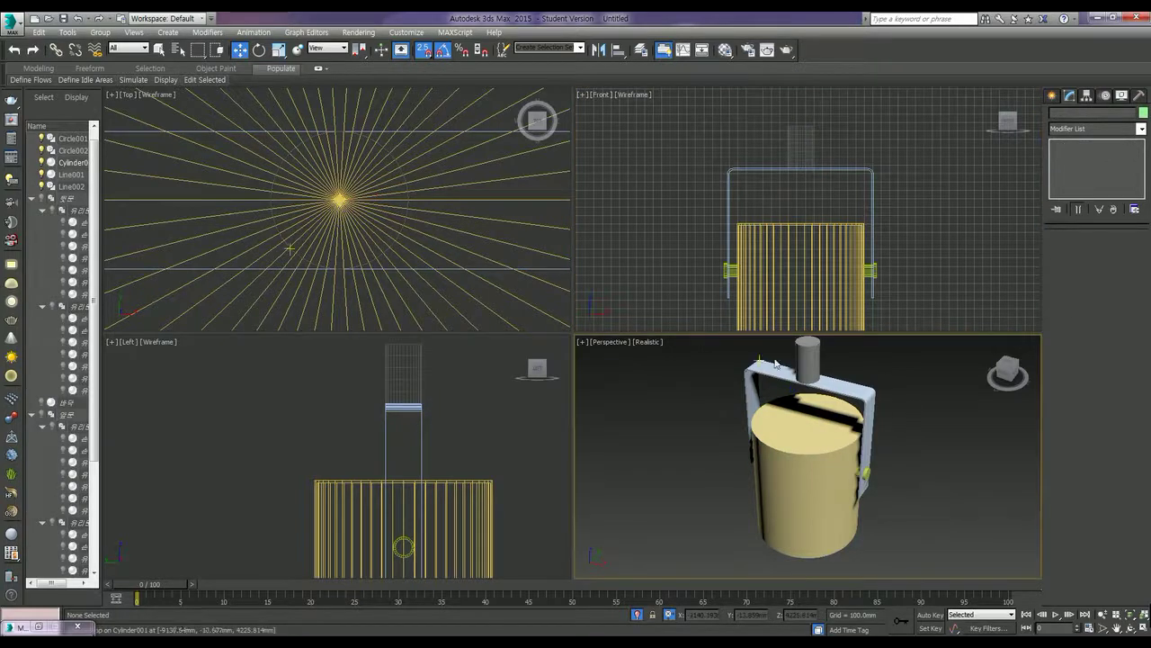
{"action": "key", "text": "s"}
{"action": "left_click", "coordinate": [807, 356]}
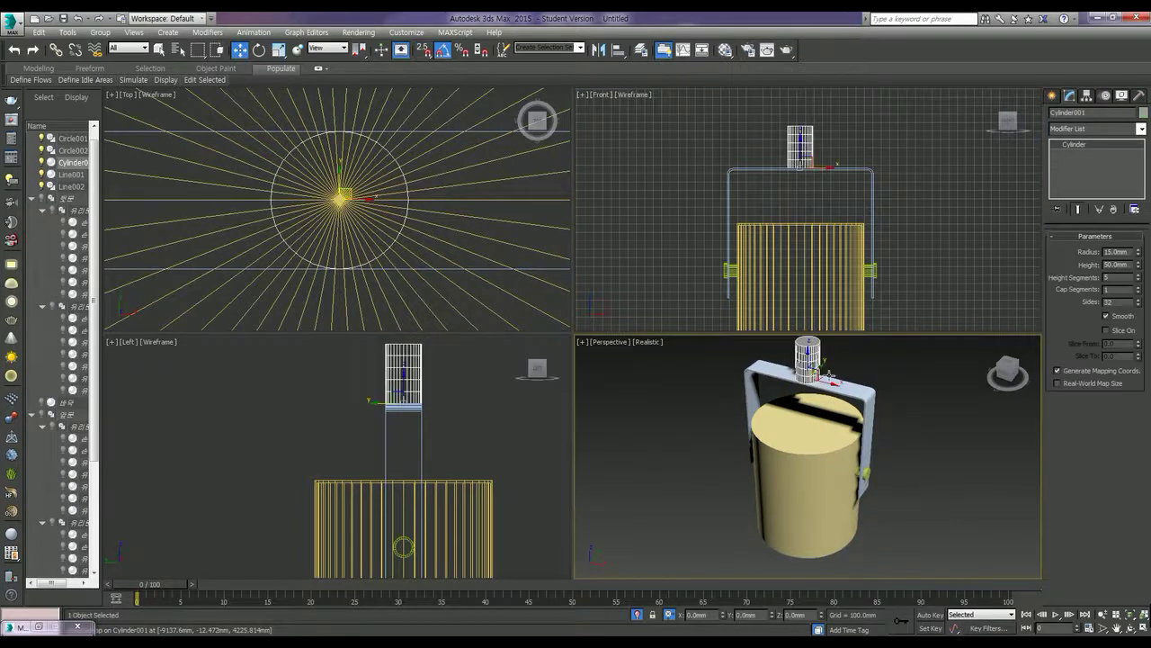
{"action": "left_click", "coordinate": [861, 392], "text": "ctrl"}
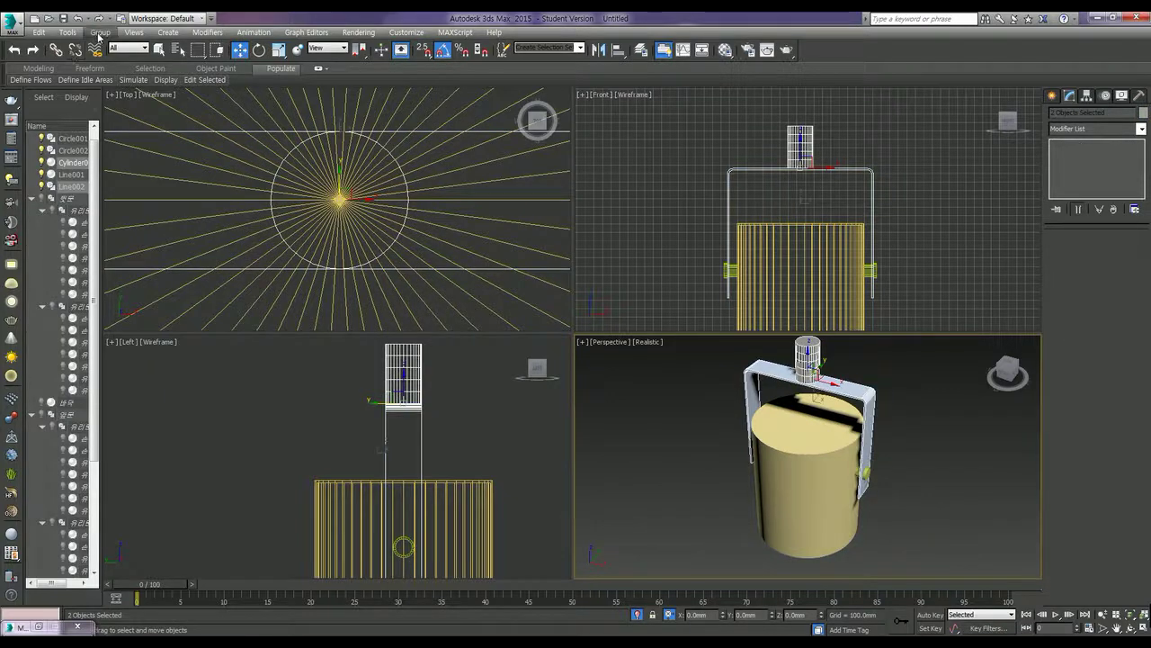
{"action": "left_click", "coordinate": [100, 32]}
{"action": "left_click", "coordinate": [116, 47]}
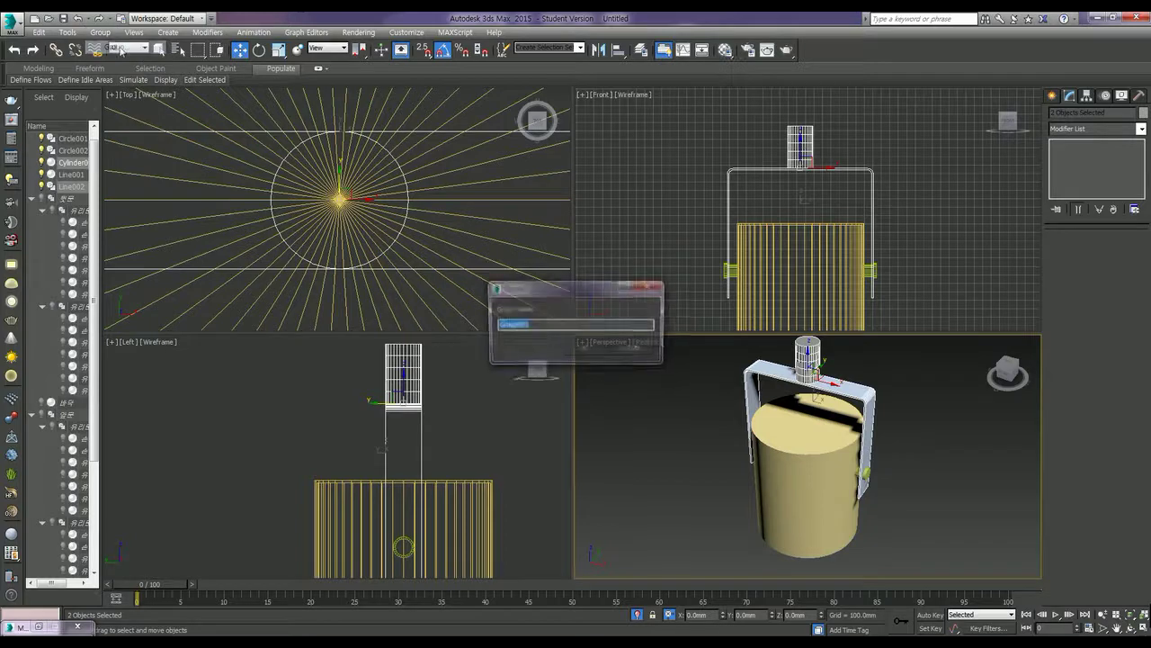
{"action": "left_click", "coordinate": [629, 353]}
Select all five lamp parts and group them under the name 갤러리 조명.
{"action": "left_click_drag", "start_coordinate": [940, 527], "coordinate": [710, 364]}
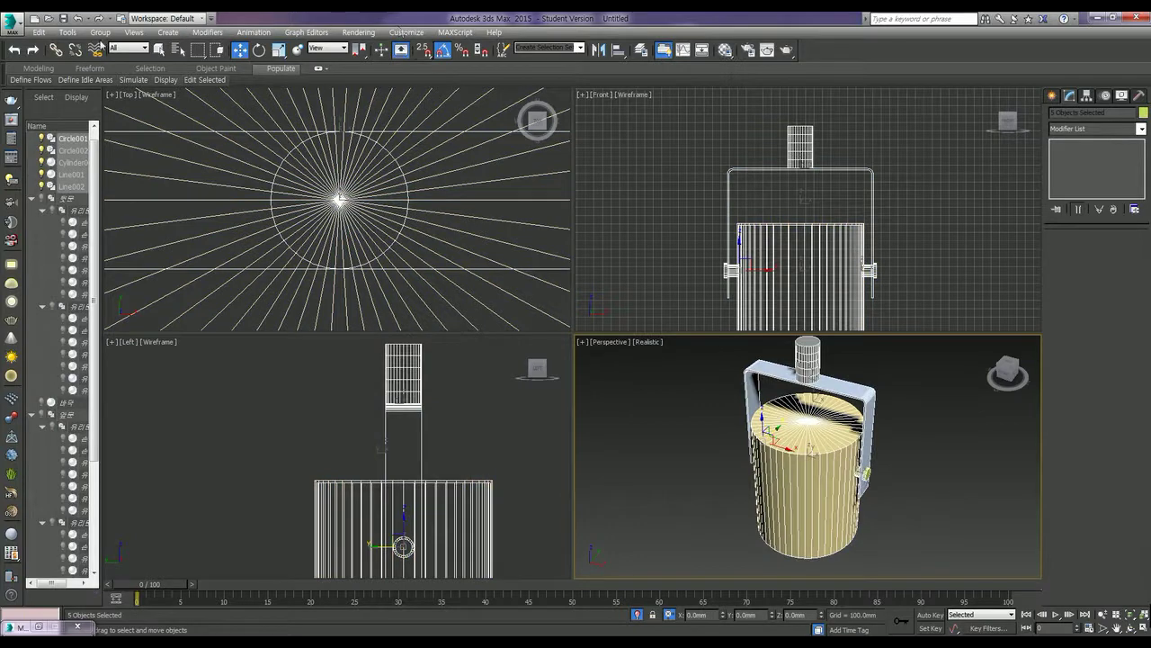
{"action": "left_click", "coordinate": [100, 32]}
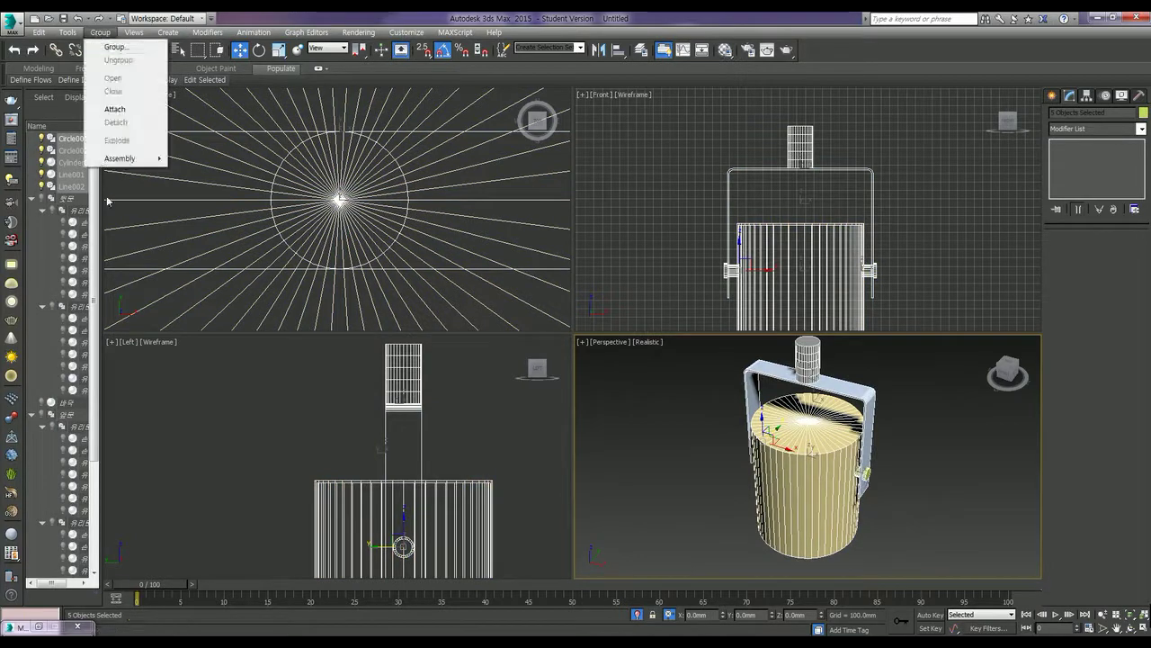
{"action": "left_click", "coordinate": [115, 47]}
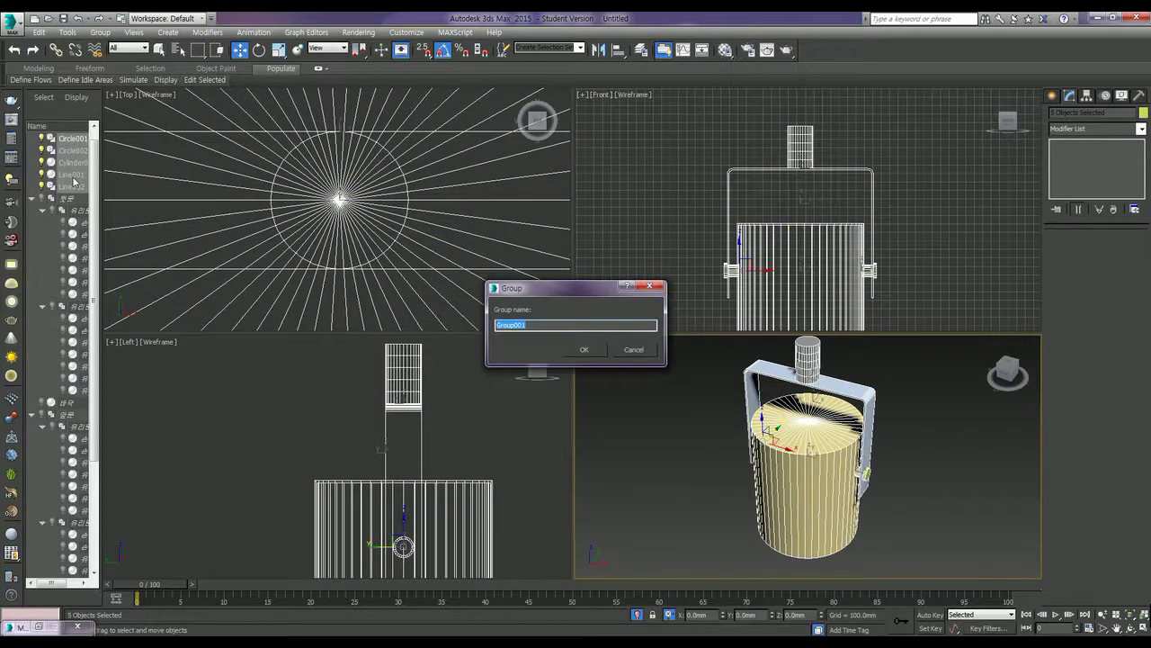
{"action": "type", "text": "뚜껑 조"}
{"action": "type", "text": "명"}
{"action": "key", "text": "BackSpace"}
{"action": "type", "text": "명"}
{"action": "key", "text": "Return"}
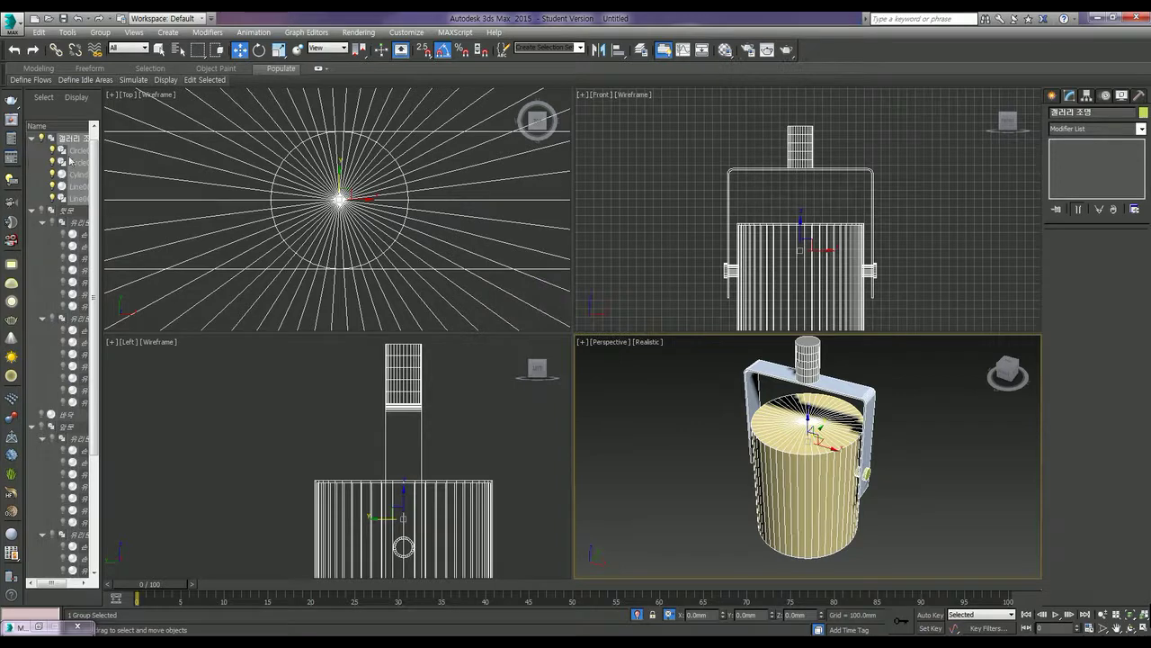
{"action": "mouse_move", "coordinate": [764, 351]}
{"action": "middle_mouse_down", "text": "alt"}
{"action": "mouse_move", "coordinate": [770, 437]}
{"action": "mouse_move", "coordinate": [764, 423]}
{"action": "middle_mouse_up", "text": "alt"}
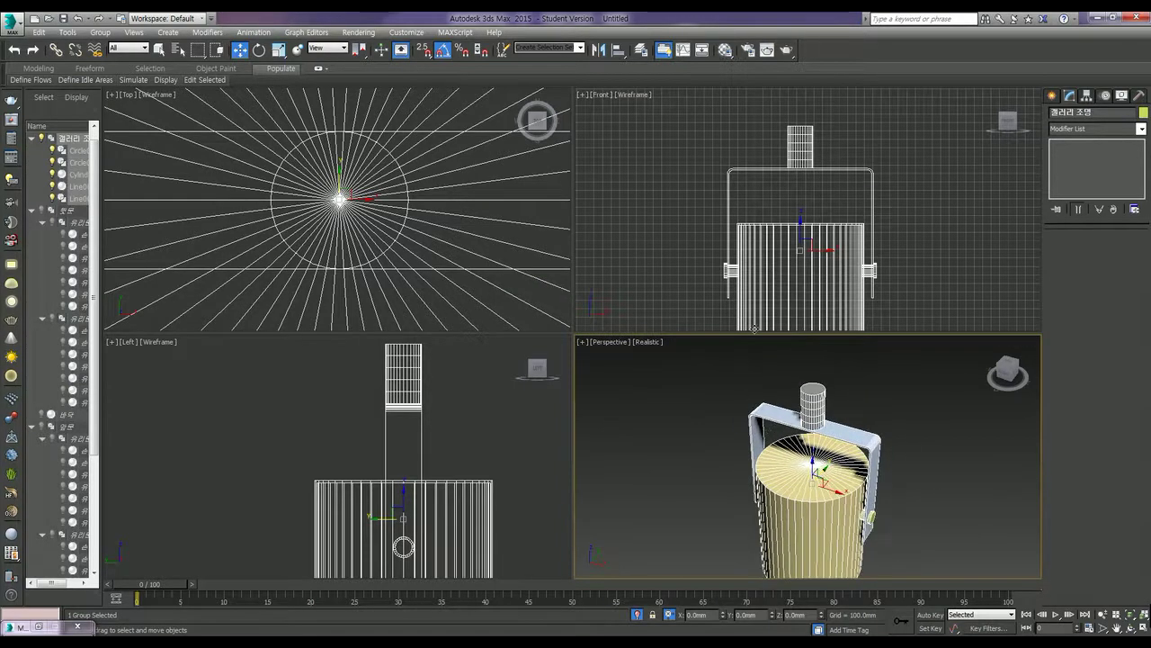
Unhide all objects and maximize the Front viewport.
{"action": "right_click", "coordinate": [673, 191]}
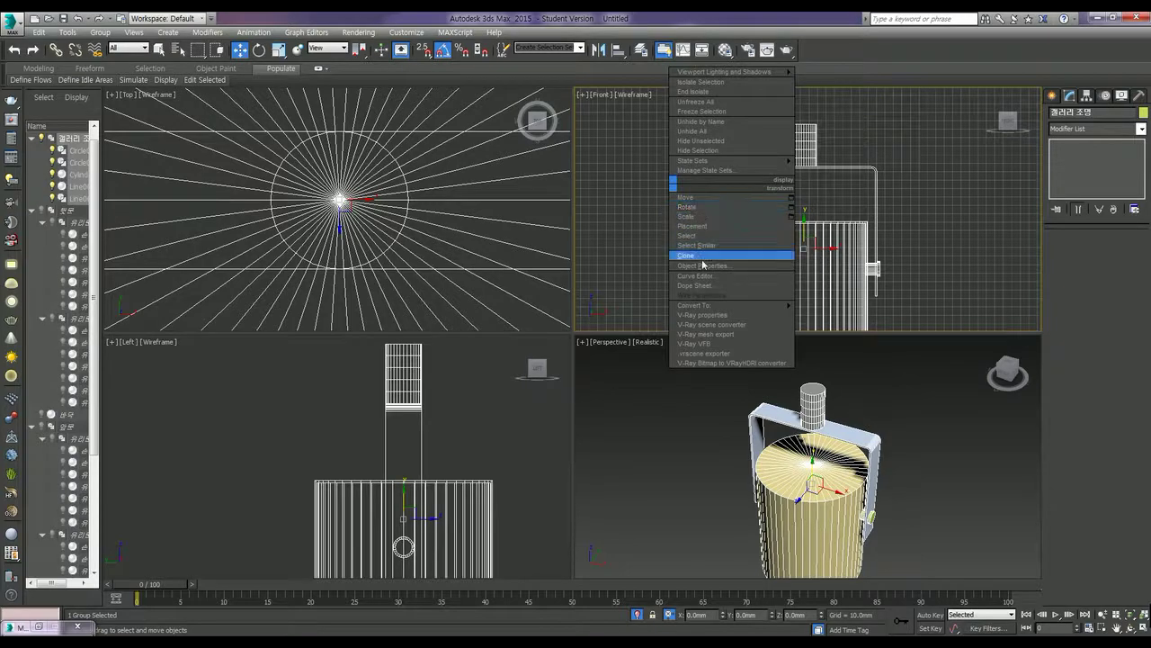
{"action": "left_click", "coordinate": [704, 133]}
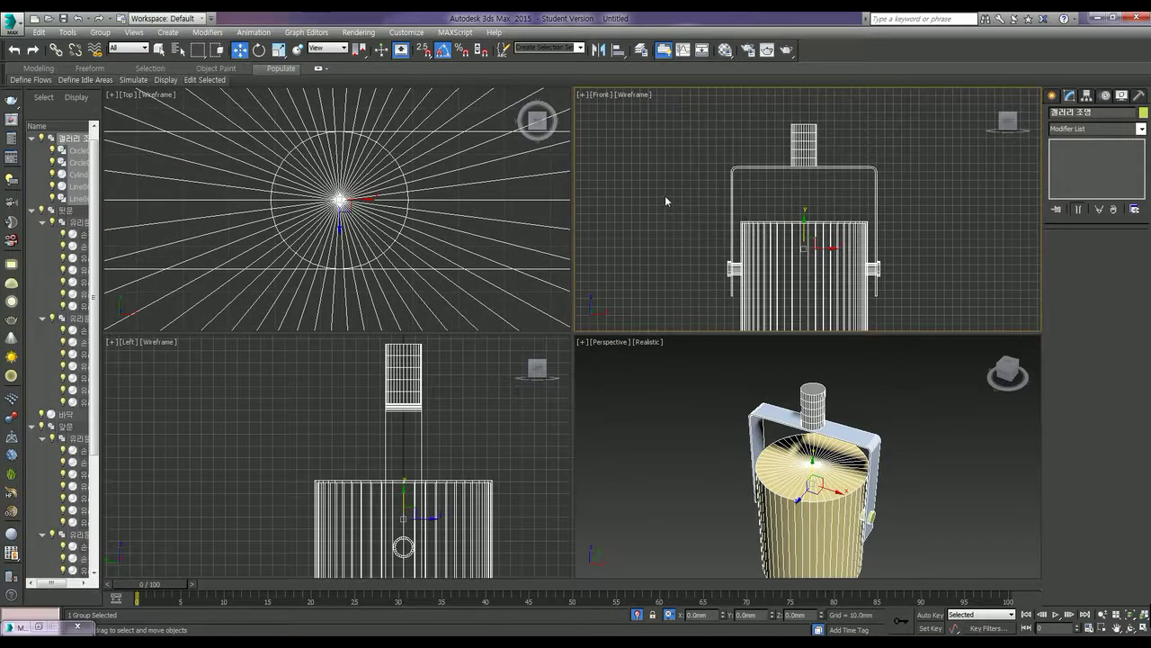
{"action": "key", "text": "alt+w"}
Frame the room objects and align the lamp group to the red ceiling line with Alt+A.
{"action": "scroll", "coordinate": [748, 308], "scroll_direction": "down", "scroll_amount": 5}
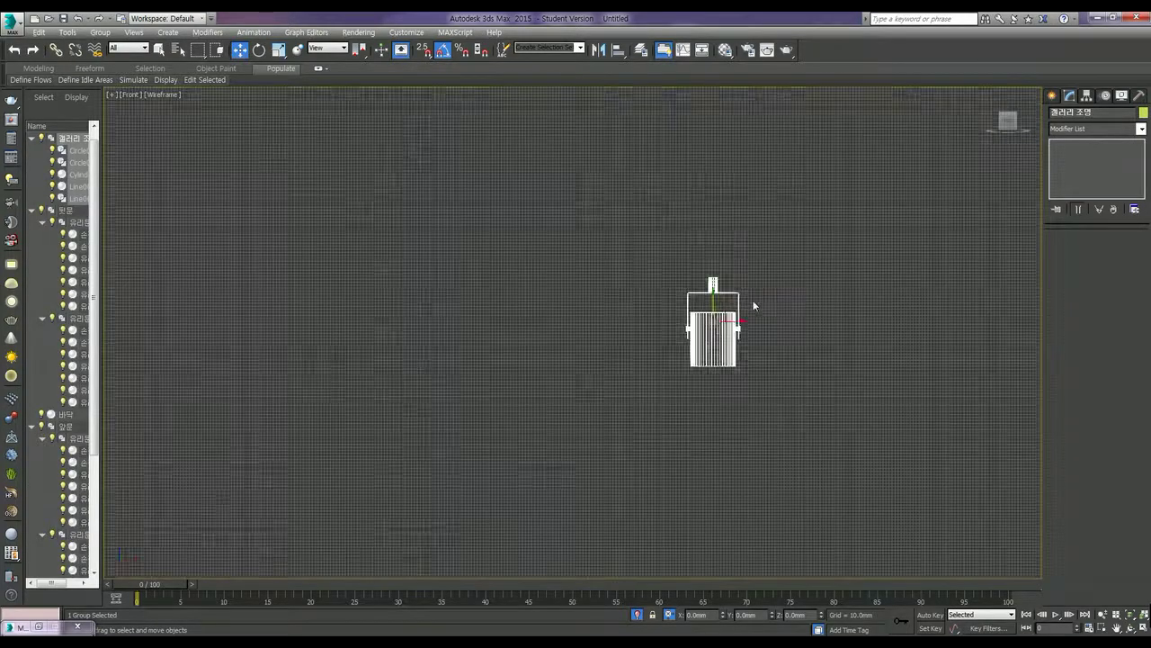
{"action": "scroll", "coordinate": [753, 305], "scroll_direction": "down", "scroll_amount": 3}
{"action": "scroll", "coordinate": [812, 301], "scroll_direction": "down", "scroll_amount": 2}
{"action": "middle_click_drag", "start_coordinate": [902, 344], "coordinate": [602, 361]}
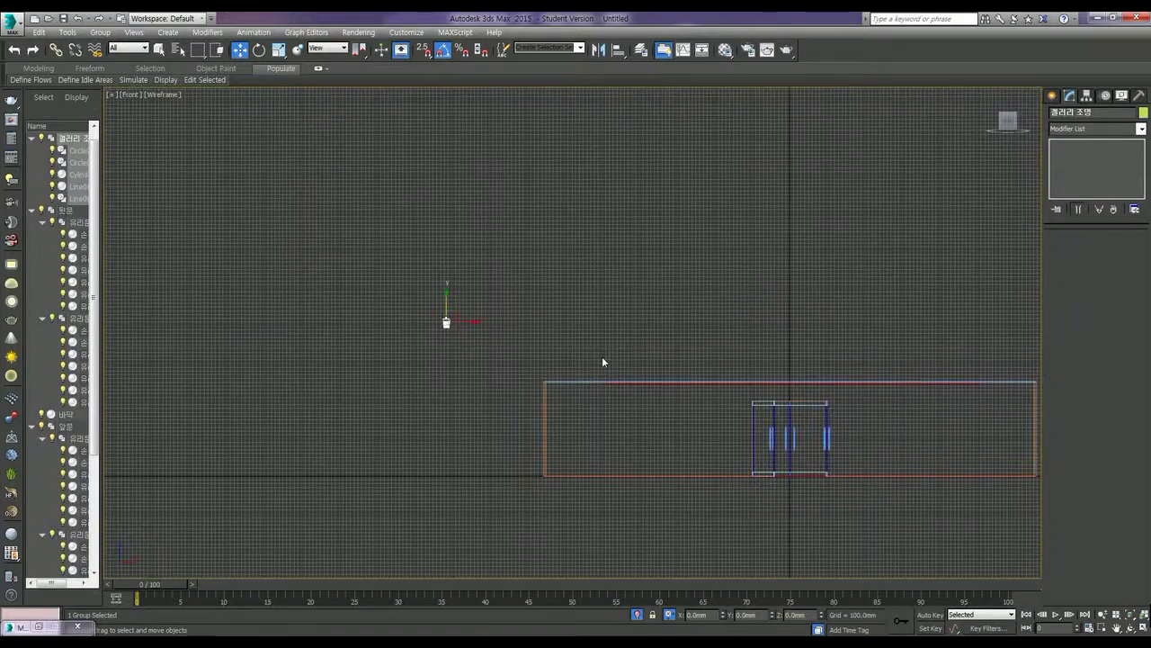
{"action": "scroll", "coordinate": [657, 392], "scroll_direction": "up", "scroll_amount": 2}
{"action": "scroll", "coordinate": [658, 392], "scroll_direction": "up", "scroll_amount": 5}
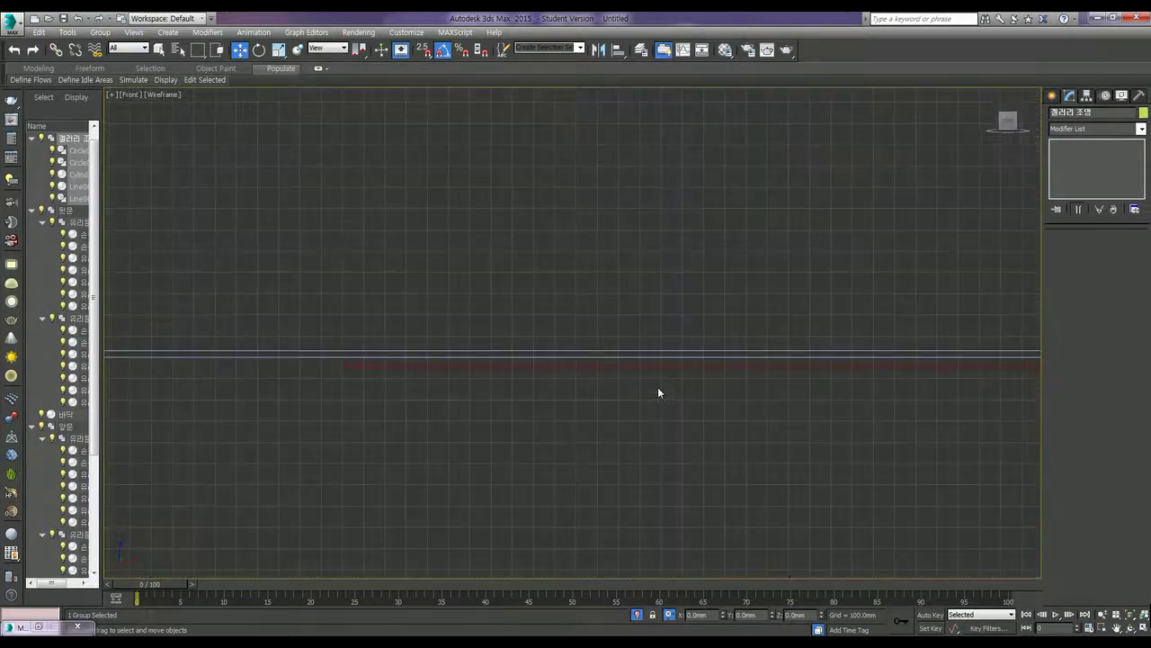
{"action": "key", "text": "alt+a"}
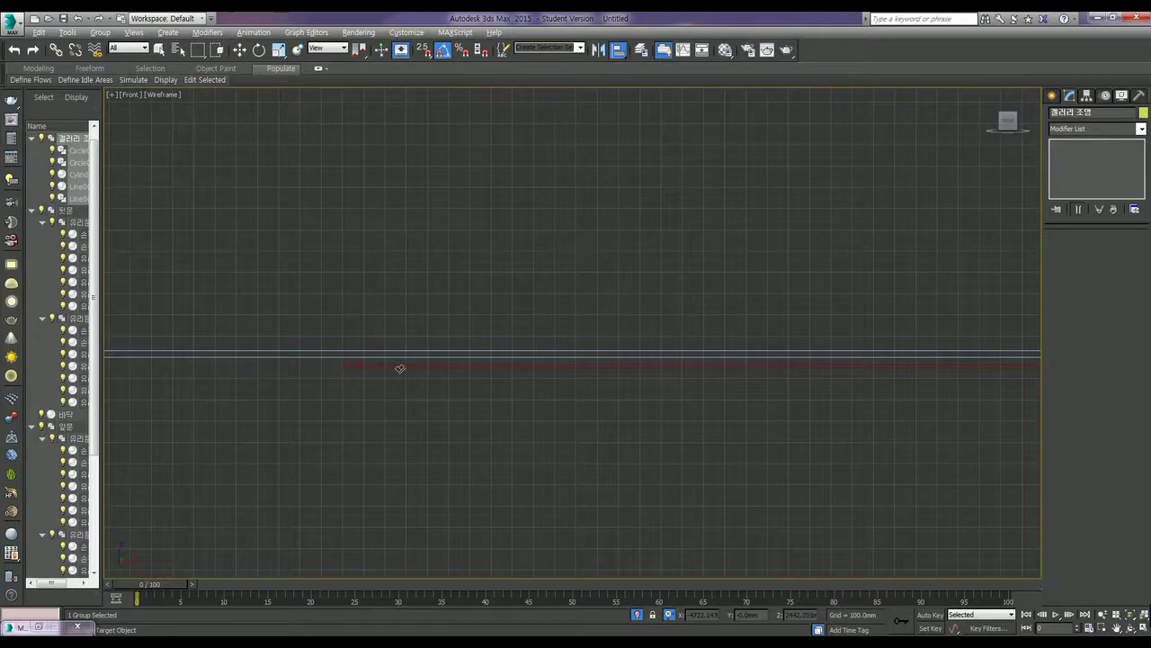
{"action": "left_click", "coordinate": [402, 365]}
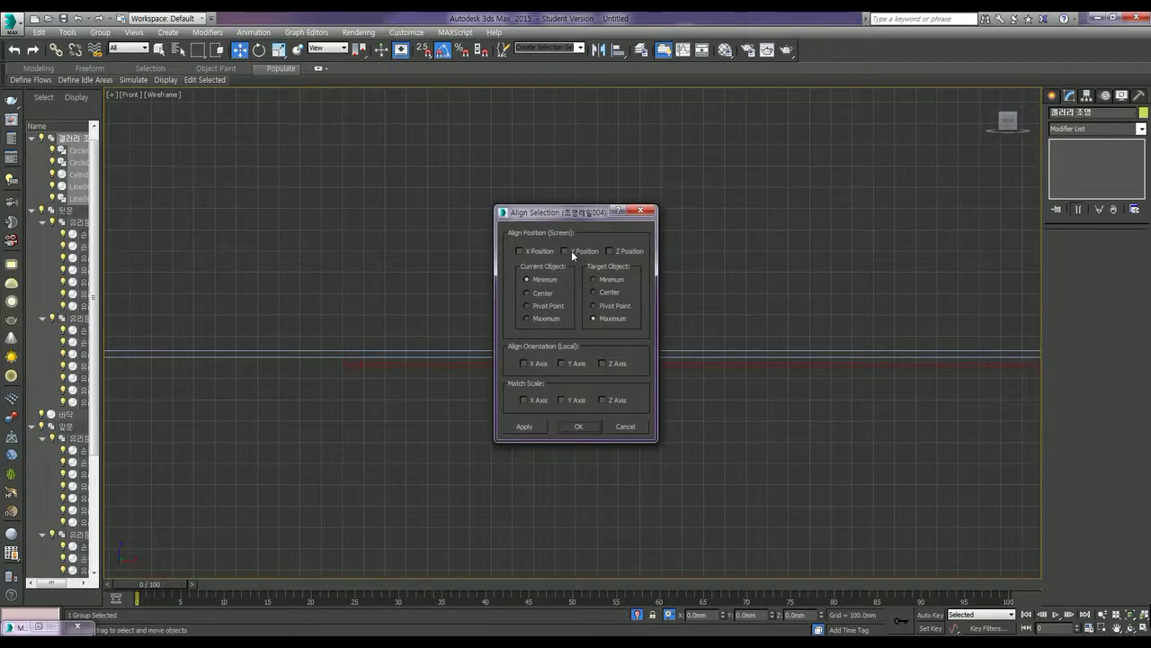
Align the lamp group's center to the red ceiling line on X and Z positions.
{"action": "left_click", "coordinate": [535, 254]}
{"action": "left_click", "coordinate": [550, 293]}
{"action": "left_click", "coordinate": [611, 253]}
{"action": "left_click", "coordinate": [529, 254]}
{"action": "left_click", "coordinate": [578, 426]}
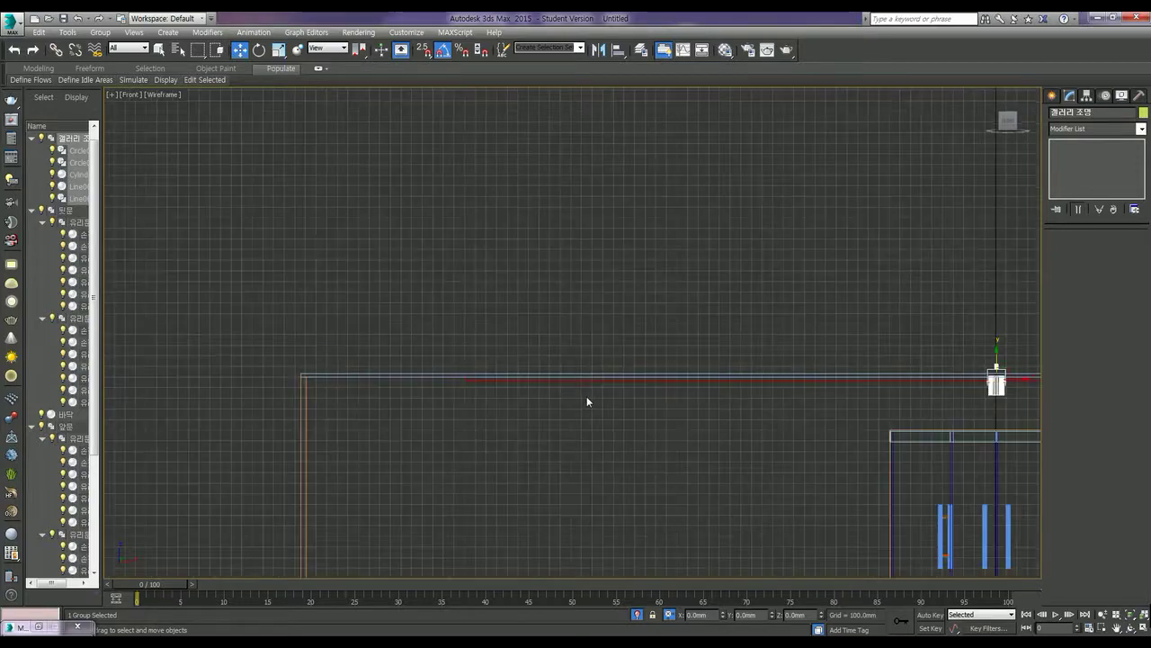
{"action": "scroll", "coordinate": [587, 396], "scroll_direction": "up", "scroll_amount": 3}
{"action": "scroll", "coordinate": [698, 403], "scroll_direction": "up", "scroll_amount": 2}
{"action": "scroll", "coordinate": [763, 355], "scroll_direction": "up", "scroll_amount": 2}
{"action": "scroll", "coordinate": [598, 281], "scroll_direction": "up", "scroll_amount": 3}
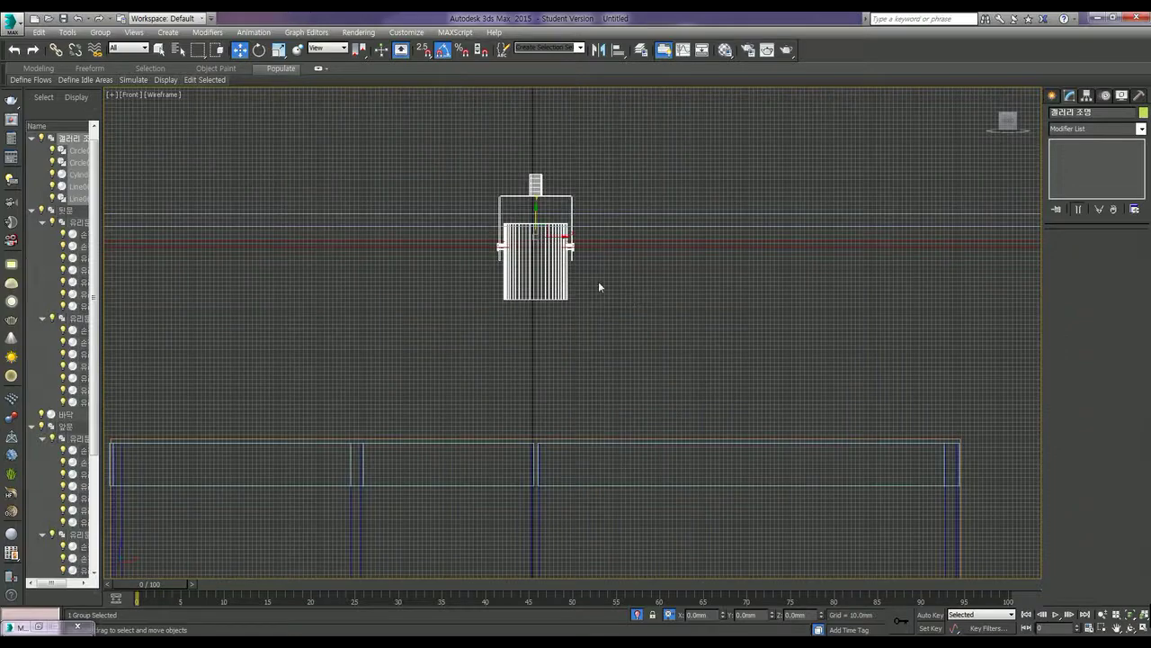
Move the lamp group down in the Front view and bring its top cap into view.
{"action": "scroll", "coordinate": [597, 284], "scroll_direction": "up", "scroll_amount": 3}
{"action": "middle_click_drag", "start_coordinate": [595, 286], "coordinate": [713, 348]}
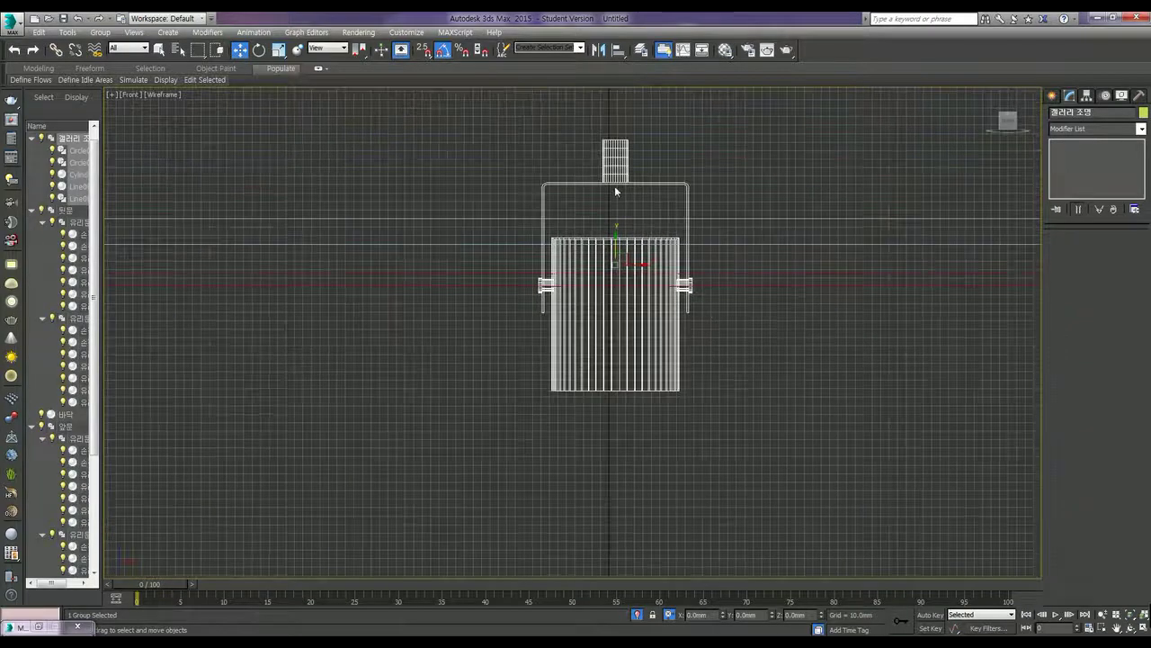
{"action": "left_click_drag", "start_coordinate": [613, 243], "coordinate": [612, 397]}
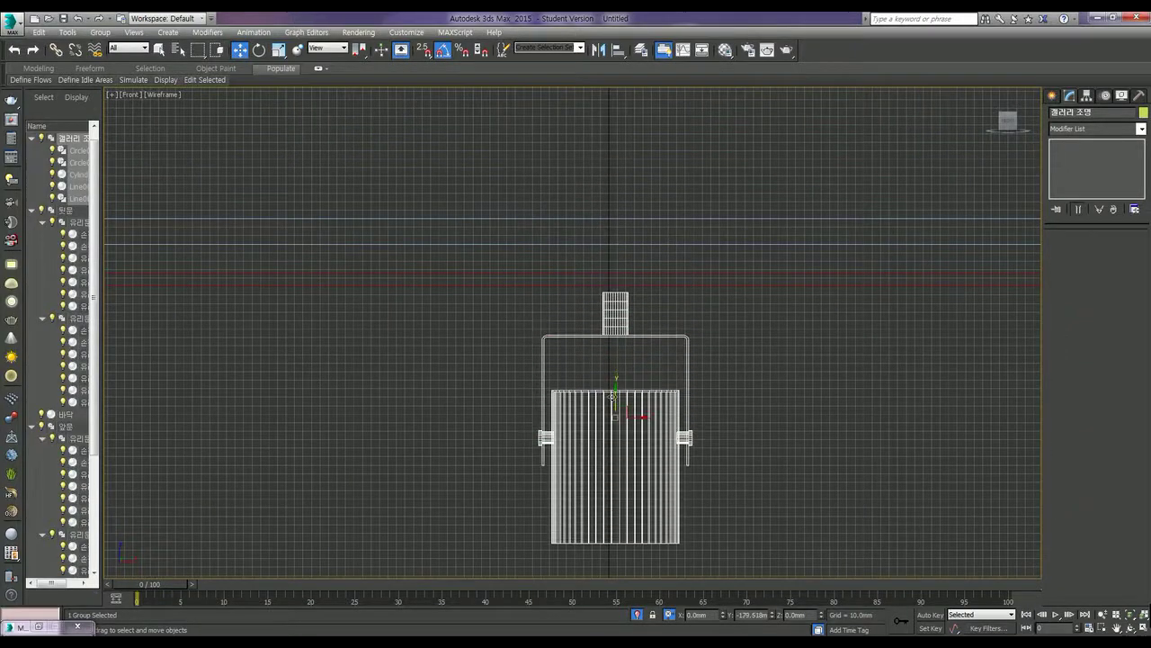
{"action": "scroll", "coordinate": [615, 328], "scroll_direction": "up", "scroll_amount": 5}
{"action": "scroll", "coordinate": [639, 255], "scroll_direction": "up", "scroll_amount": 1}
{"action": "middle_click_drag", "start_coordinate": [639, 254], "coordinate": [564, 415]}
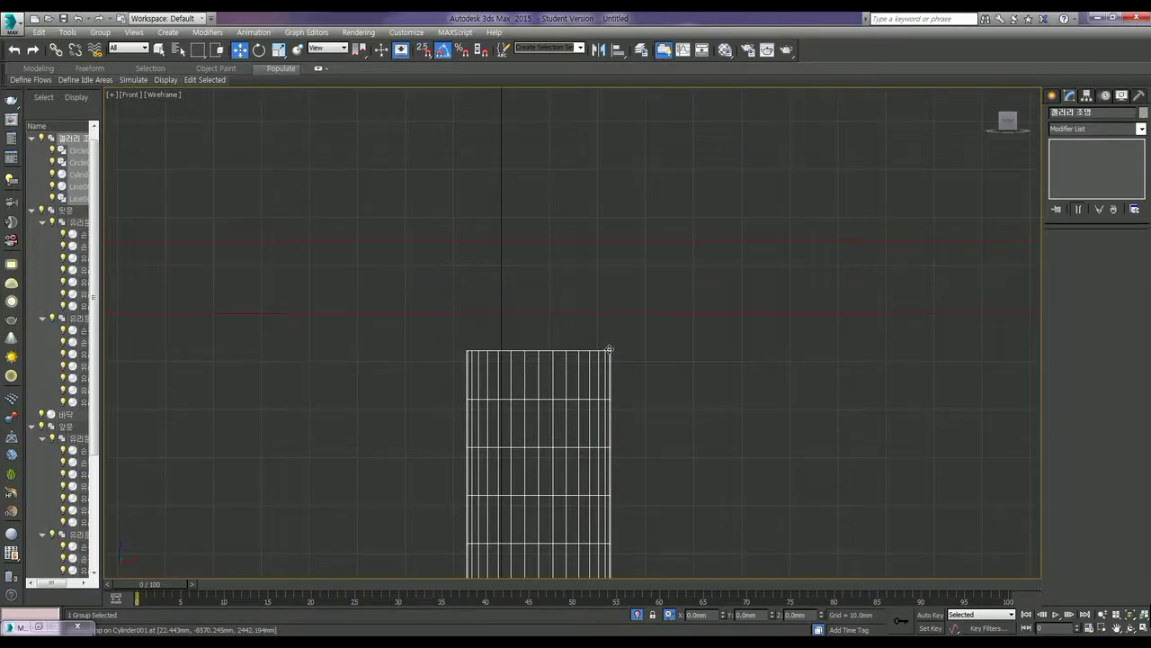
Turn on snapping and snap the lamp group's top corner onto the red ceiling line.
{"action": "key", "text": "s"}
{"action": "left_click_drag", "start_coordinate": [609, 350], "coordinate": [625, 314]}
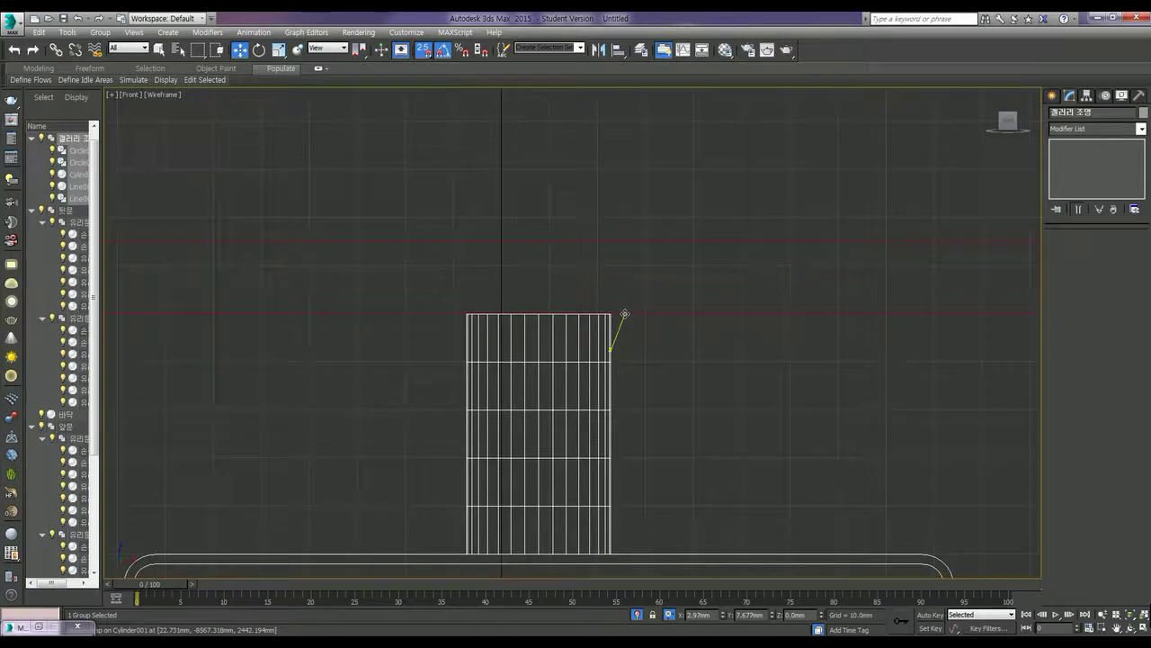
{"action": "scroll", "coordinate": [675, 391], "scroll_direction": "down", "scroll_amount": 5}
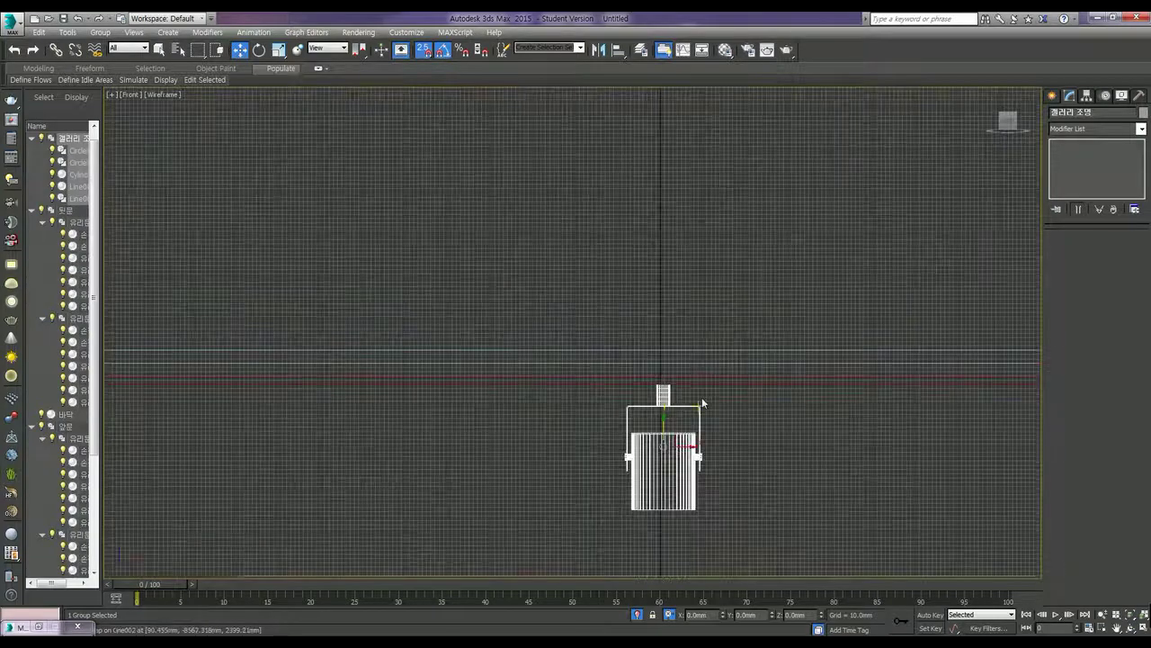
{"action": "middle_click_drag", "start_coordinate": [759, 417], "coordinate": [419, 423]}
{"action": "scroll", "coordinate": [531, 421], "scroll_direction": "down", "scroll_amount": 4}
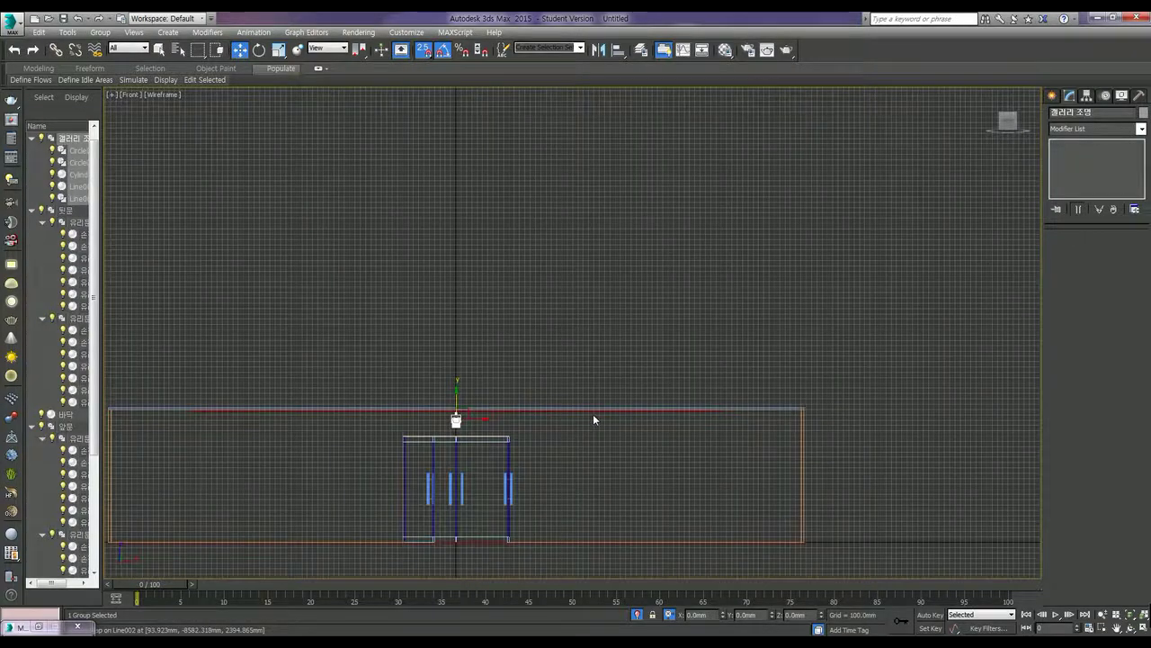
{"action": "scroll", "coordinate": [592, 416], "scroll_direction": "up", "scroll_amount": 3}
Start another alignment of the lamp group with Alt+A.
{"action": "key", "text": "alt+a"}
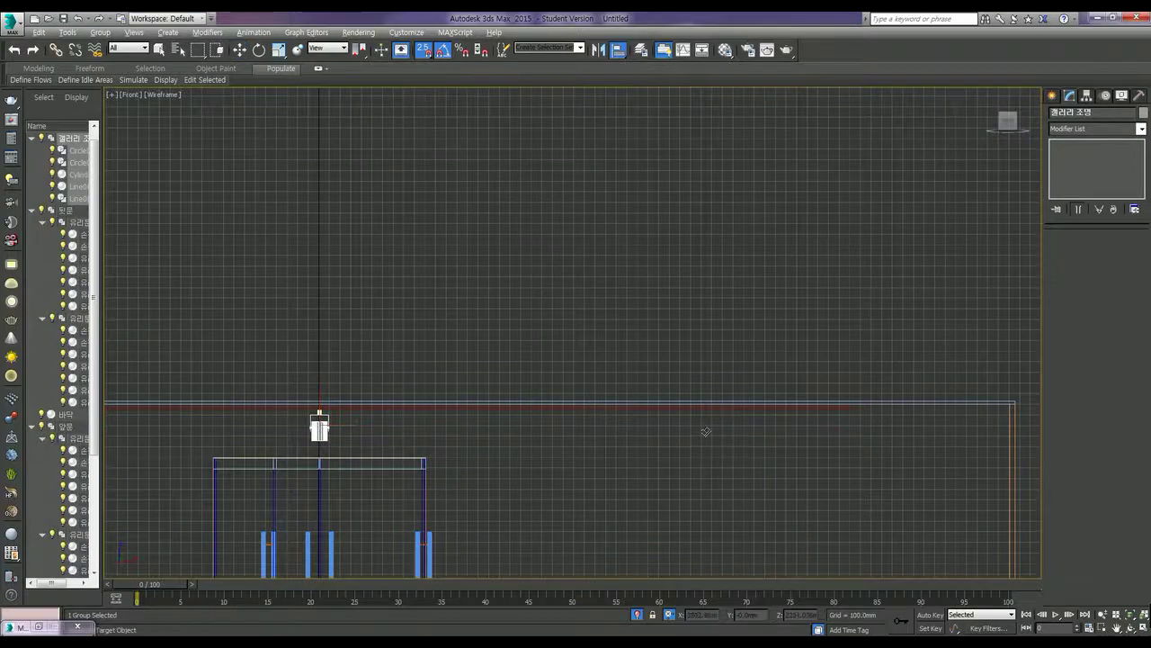
{"action": "scroll", "coordinate": [640, 441], "scroll_direction": "down", "scroll_amount": 5}
{"action": "scroll", "coordinate": [640, 440], "scroll_direction": "up", "scroll_amount": 3}
{"action": "scroll", "coordinate": [507, 318], "scroll_direction": "up", "scroll_amount": 3}
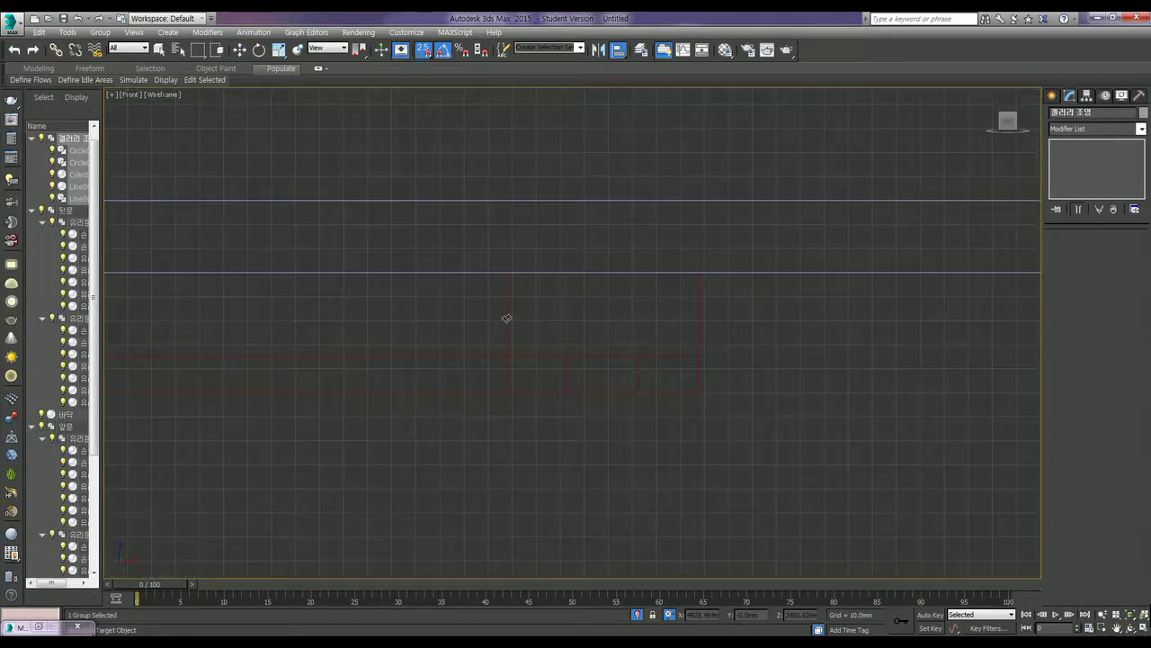
Align the lamp group to the red ceiling line on X position only.
{"action": "left_click", "coordinate": [629, 396]}
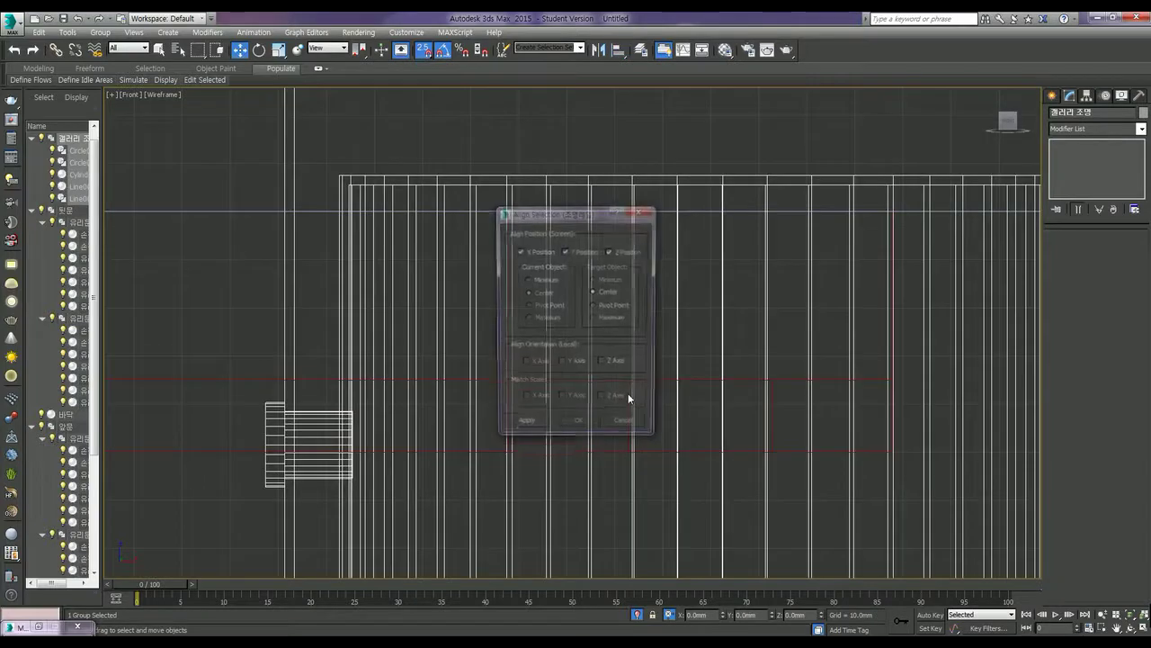
{"action": "left_click", "coordinate": [568, 252]}
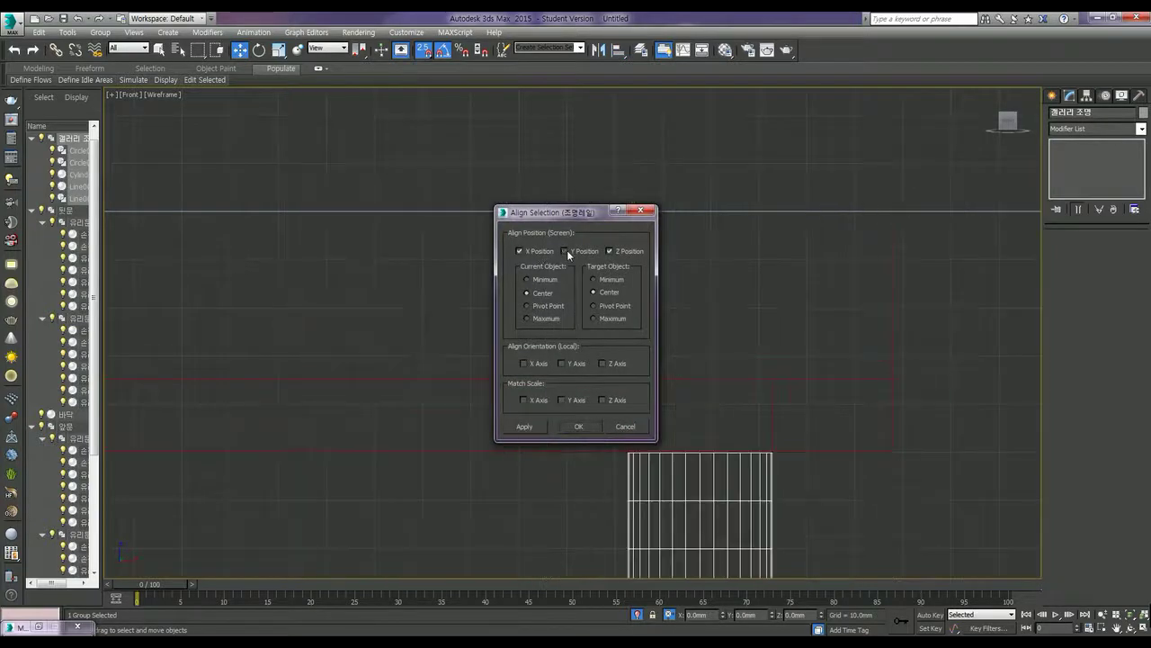
{"action": "left_click", "coordinate": [610, 251]}
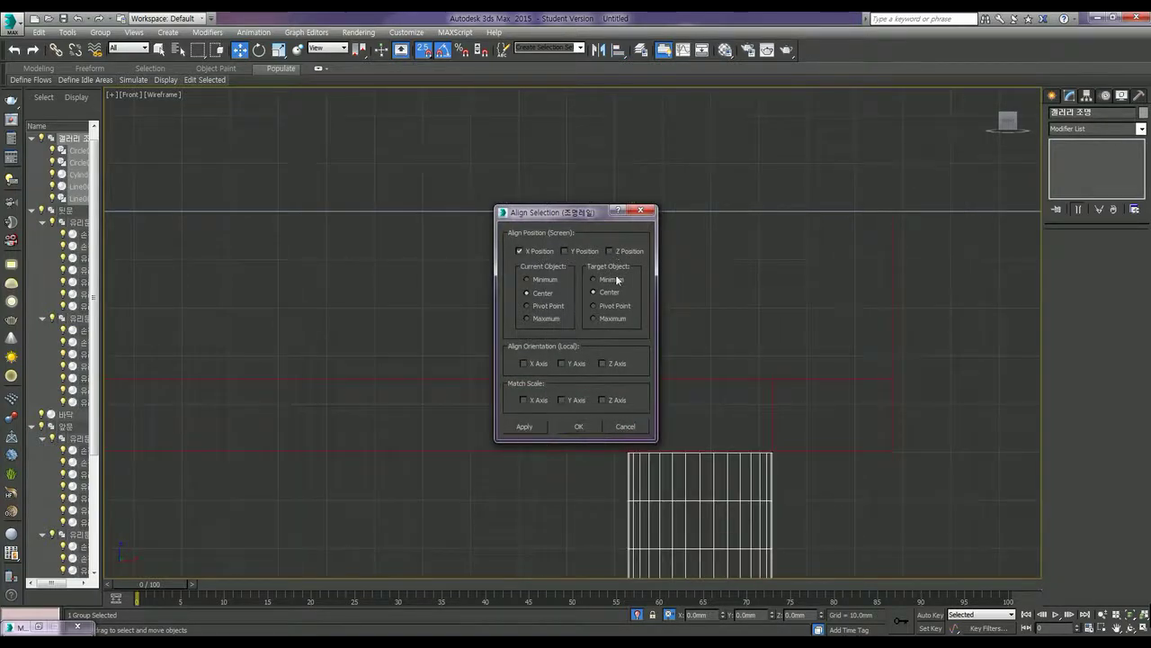
{"action": "left_click", "coordinate": [576, 426]}
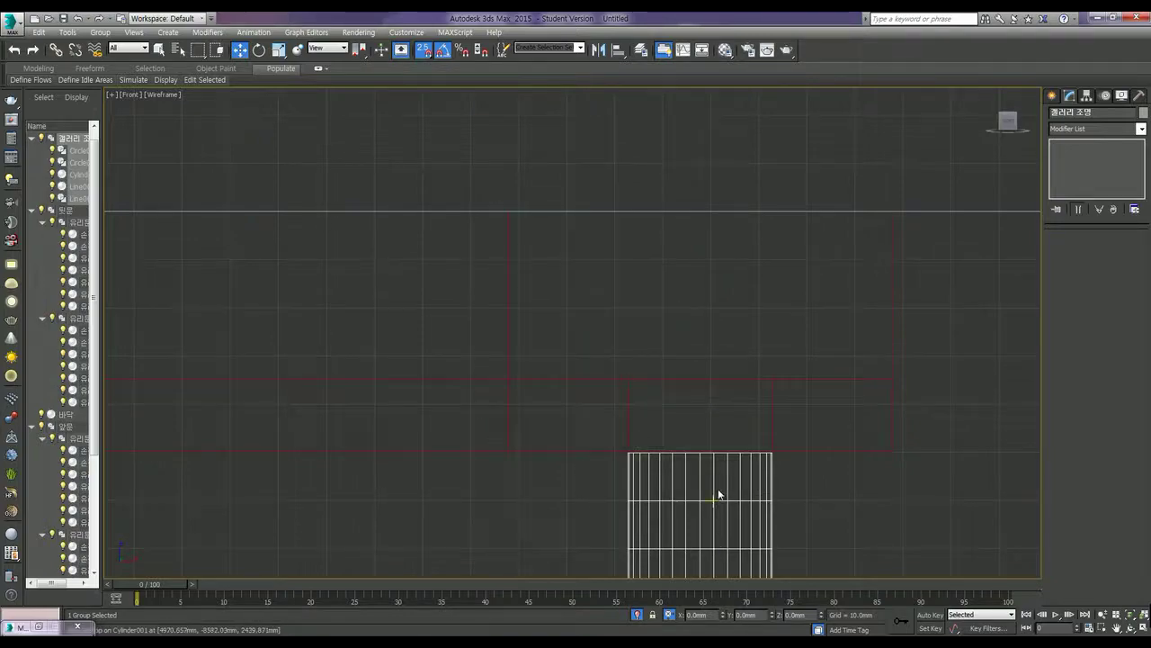
Restore the four-viewport layout and make the Top view active.
{"action": "scroll", "coordinate": [718, 488], "scroll_direction": "down", "scroll_amount": 5}
{"action": "scroll", "coordinate": [718, 489], "scroll_direction": "down", "scroll_amount": 2}
{"action": "scroll", "coordinate": [718, 487], "scroll_direction": "down", "scroll_amount": 2}
{"action": "scroll", "coordinate": [718, 488], "scroll_direction": "down", "scroll_amount": 2}
{"action": "scroll", "coordinate": [719, 463], "scroll_direction": "down", "scroll_amount": 2}
{"action": "scroll", "coordinate": [725, 423], "scroll_direction": "down", "scroll_amount": 2}
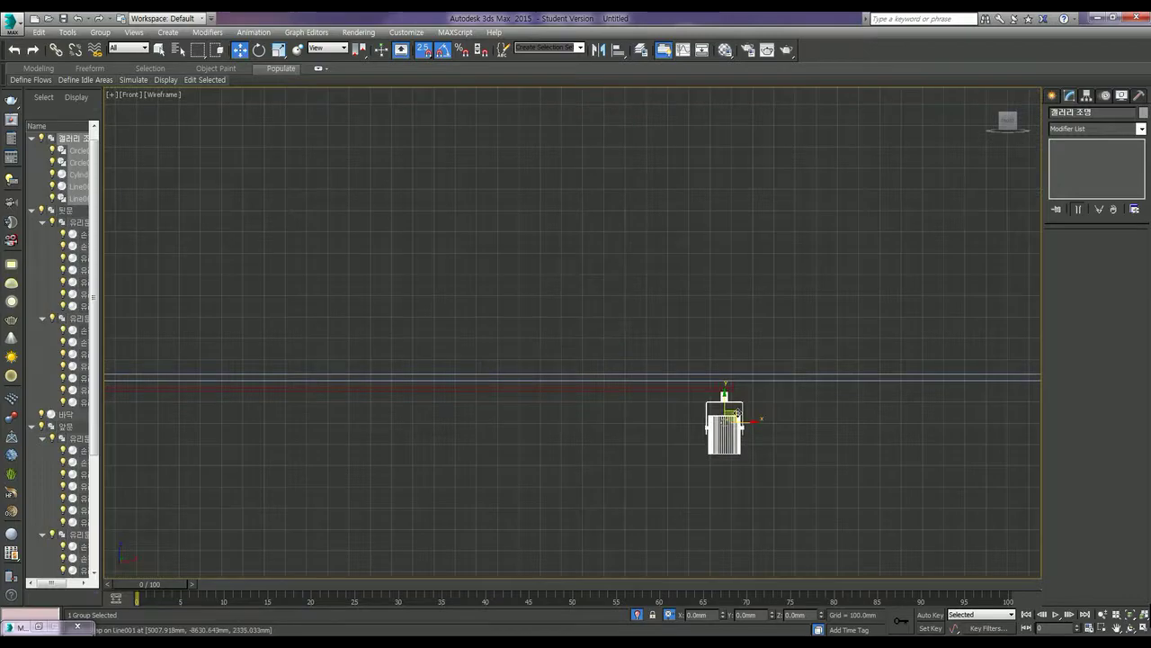
{"action": "scroll", "coordinate": [736, 412], "scroll_direction": "up", "scroll_amount": 2}
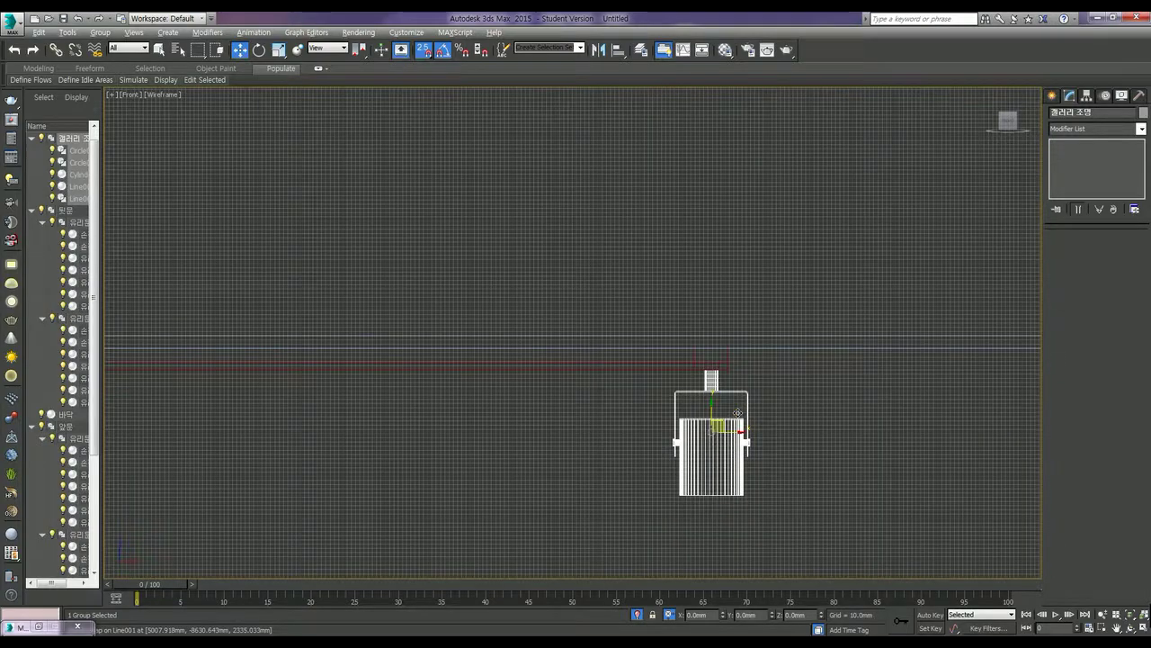
{"action": "key", "text": "alt+w"}
{"action": "right_click", "coordinate": [409, 256]}
Frame the lamp group in the Top view and move it onto the rail's corner.
{"action": "key", "text": "z"}
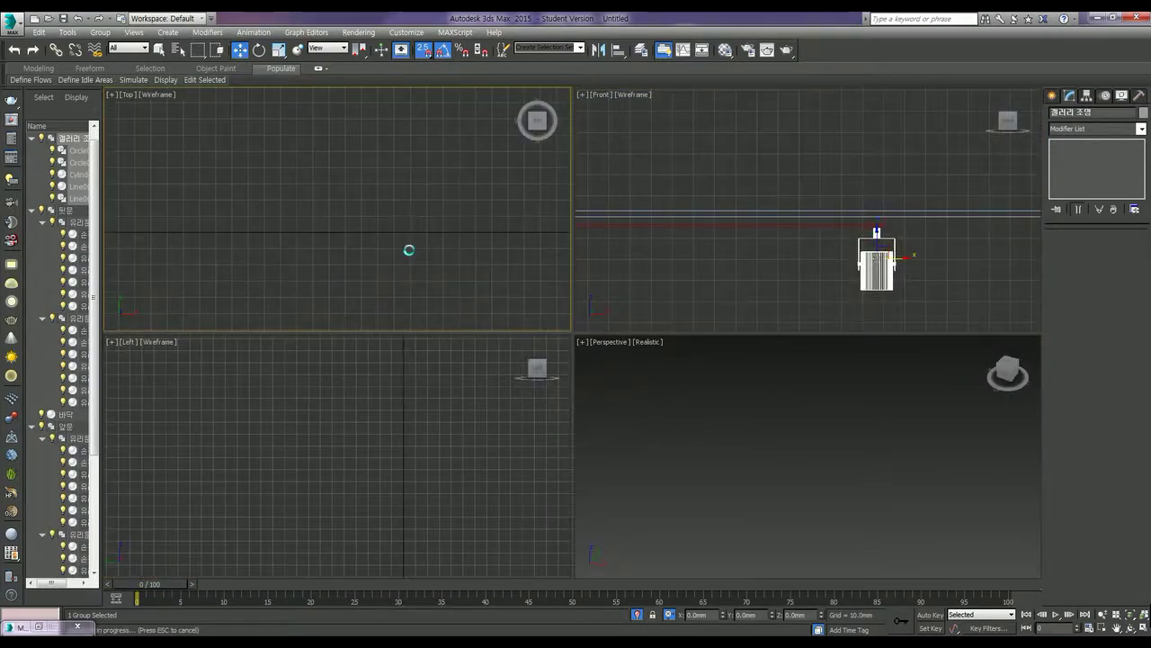
{"action": "scroll", "coordinate": [409, 256], "scroll_direction": "down", "scroll_amount": 2}
{"action": "scroll", "coordinate": [409, 252], "scroll_direction": "down", "scroll_amount": 4}
{"action": "scroll", "coordinate": [409, 249], "scroll_direction": "down", "scroll_amount": 3}
{"action": "scroll", "coordinate": [409, 246], "scroll_direction": "down", "scroll_amount": 3}
{"action": "left_click_drag", "start_coordinate": [409, 228], "coordinate": [368, 167]}
{"action": "key", "text": "ctrl+z"}
{"action": "left_click_drag", "start_coordinate": [404, 255], "coordinate": [406, 153]}
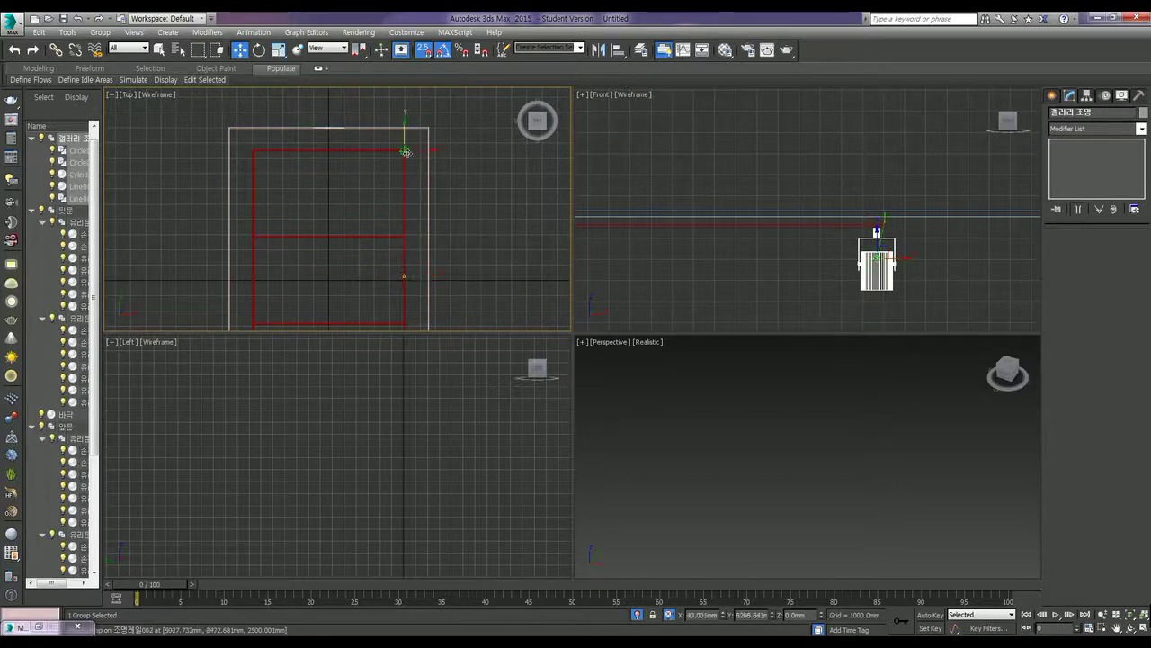
{"action": "scroll", "coordinate": [396, 211], "scroll_direction": "up", "scroll_amount": 2}
{"action": "scroll", "coordinate": [418, 216], "scroll_direction": "up", "scroll_amount": 3}
{"action": "scroll", "coordinate": [419, 215], "scroll_direction": "up", "scroll_amount": 2}
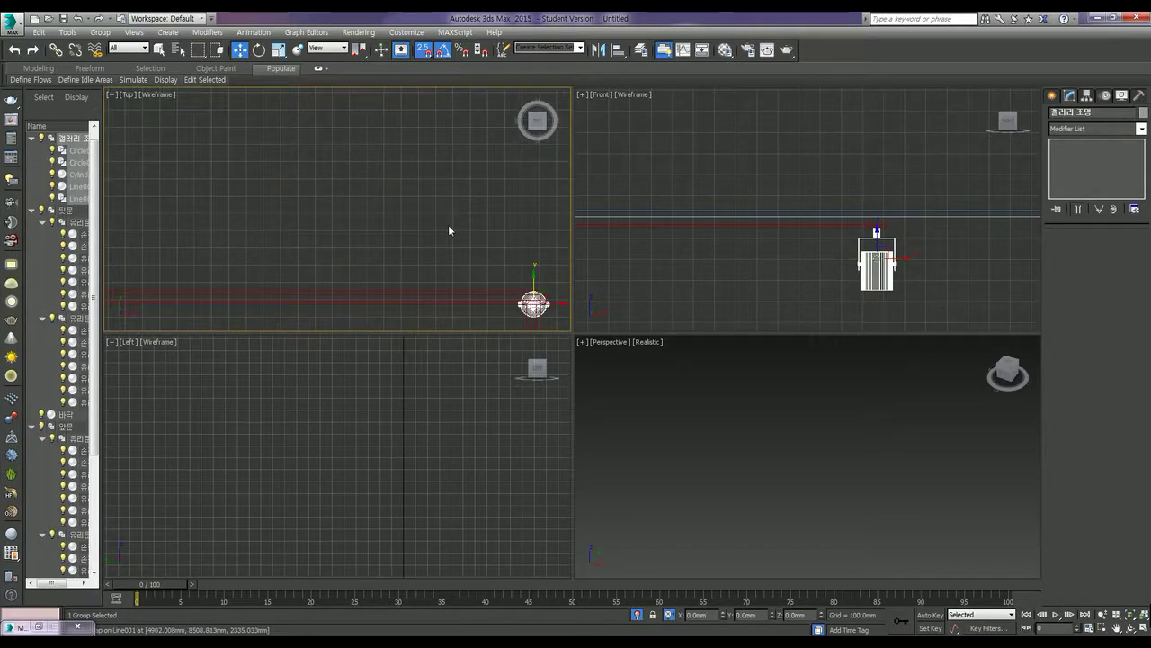
Slide the lamp group left along X to the rail's left end.
{"action": "middle_click_drag", "start_coordinate": [449, 230], "coordinate": [305, 187]}
{"action": "left_click_drag", "start_coordinate": [409, 260], "coordinate": [191, 260]}
{"action": "middle_click_drag", "start_coordinate": [206, 234], "coordinate": [317, 201]}
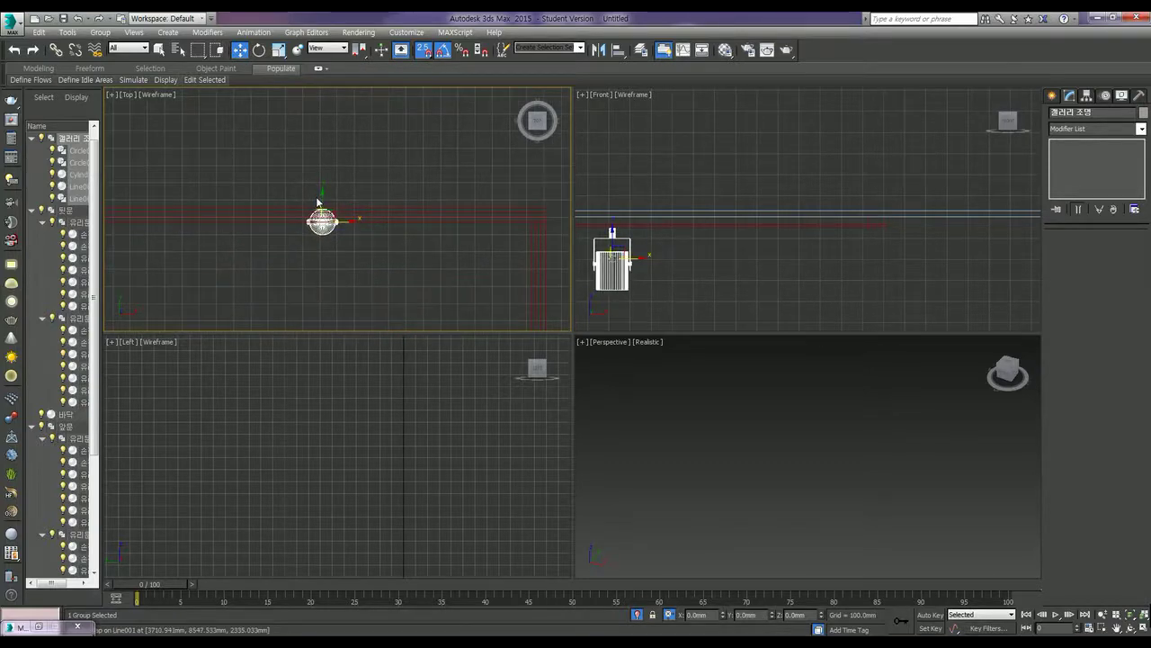
{"action": "left_click_drag", "start_coordinate": [323, 175], "coordinate": [323, 214]}
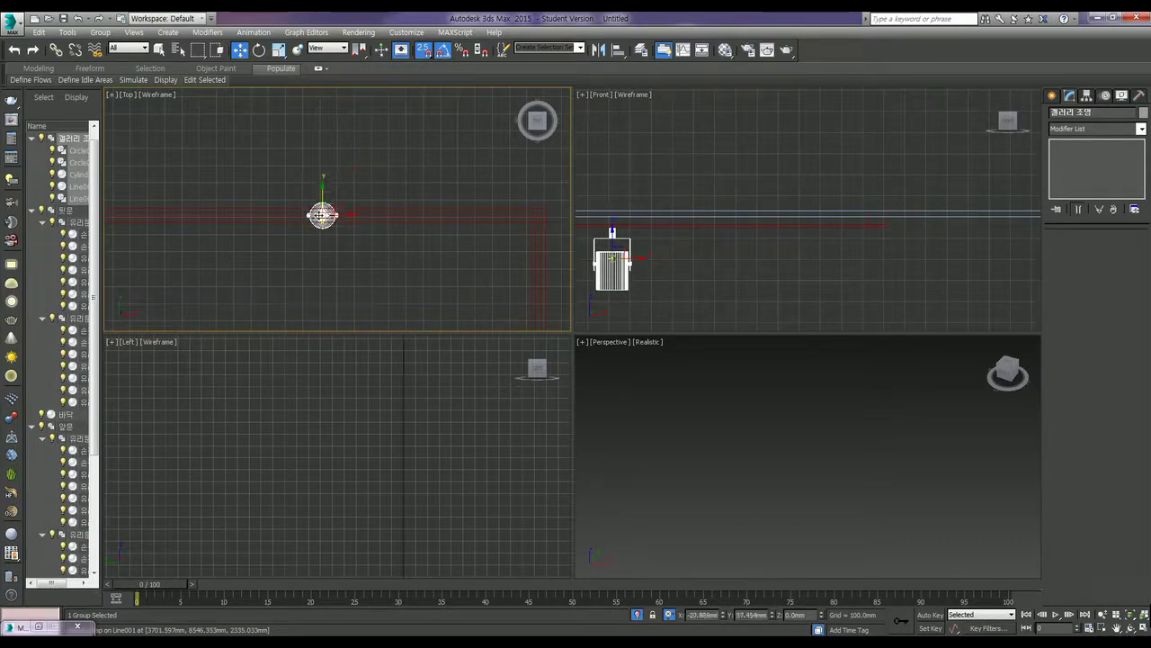
{"action": "scroll", "coordinate": [342, 224], "scroll_direction": "up", "scroll_amount": 3}
{"action": "scroll", "coordinate": [393, 236], "scroll_direction": "up", "scroll_amount": 3}
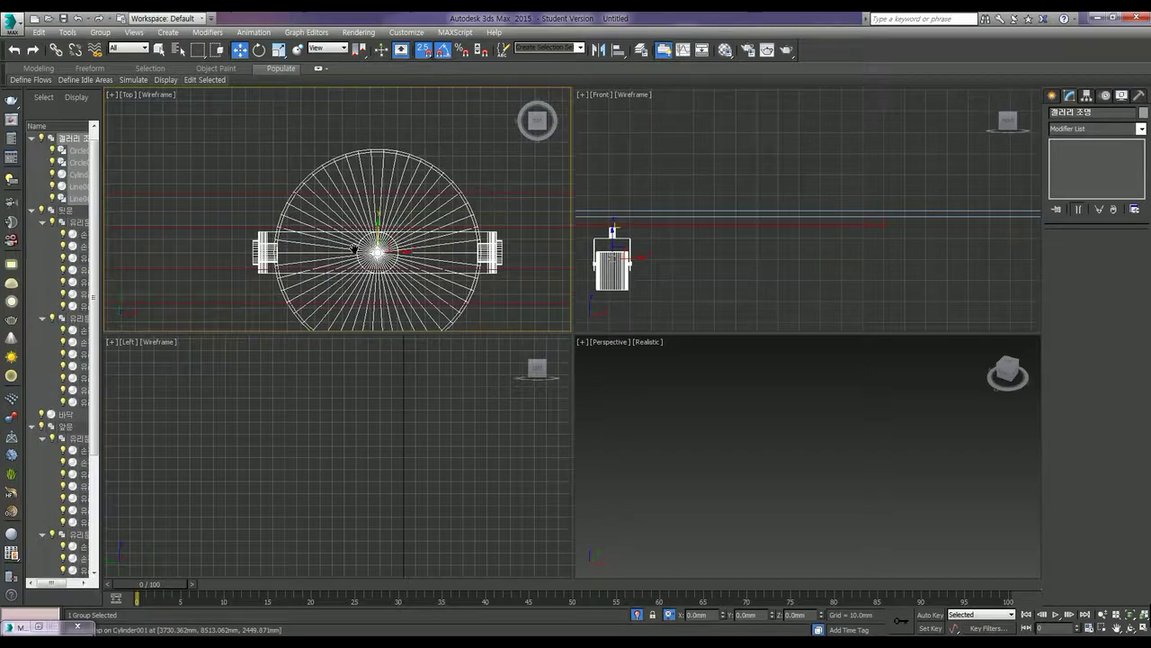
{"action": "scroll", "coordinate": [306, 241], "scroll_direction": "up", "scroll_amount": 3}
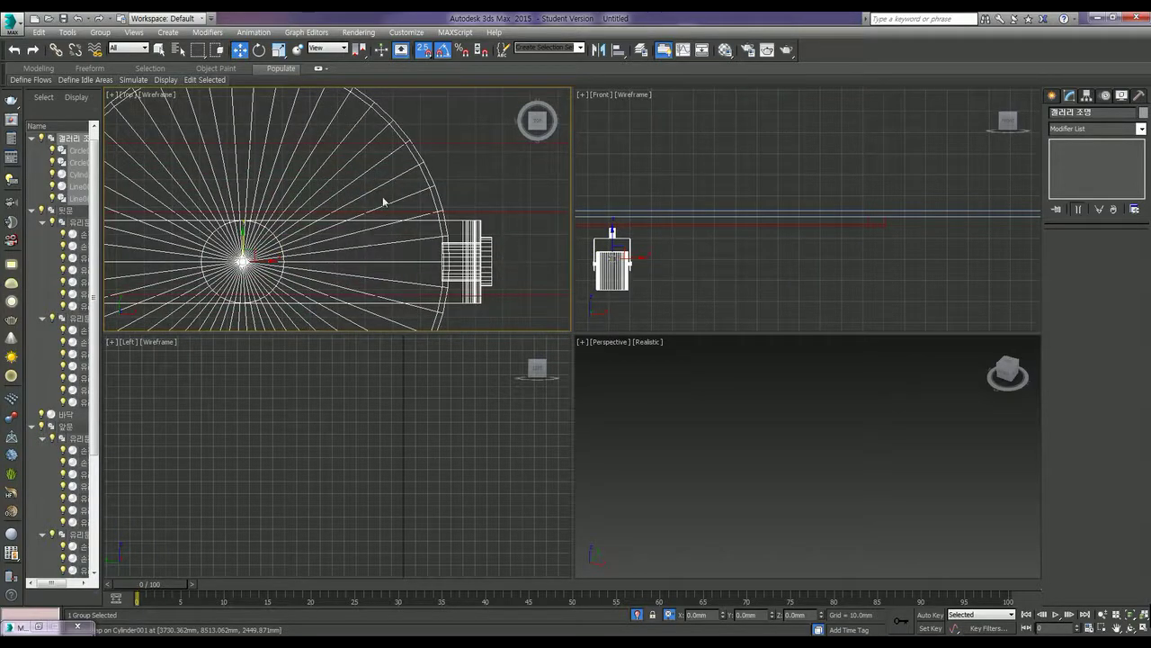
Activate the Left view and zoom to the selected lamp group.
{"action": "right_click", "coordinate": [346, 475]}
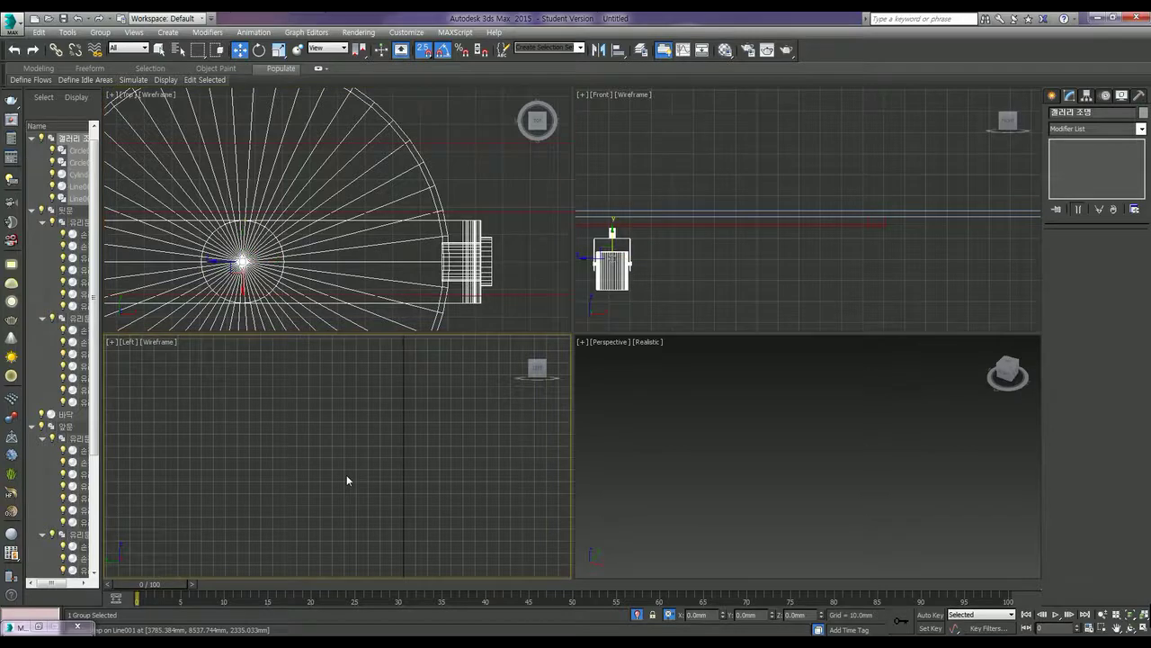
{"action": "key", "text": "z"}
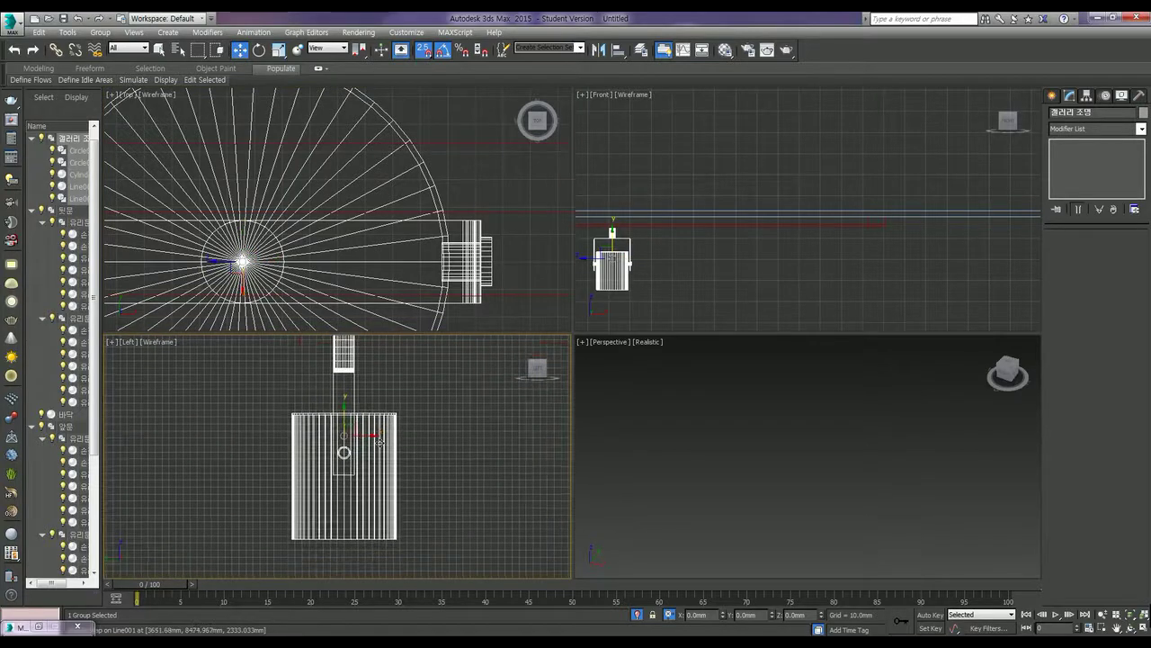
{"action": "left_click", "coordinate": [98, 32]}
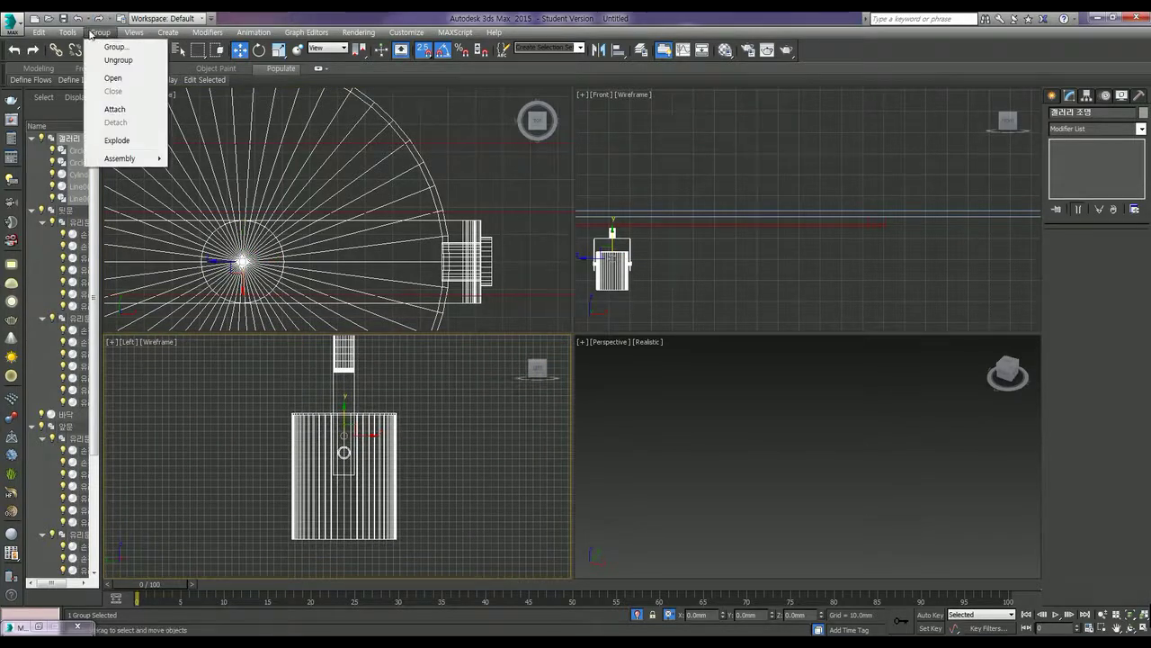
Open the lamp group and rotate its Line001 body about 35 degrees in the Left view.
{"action": "left_click", "coordinate": [116, 80]}
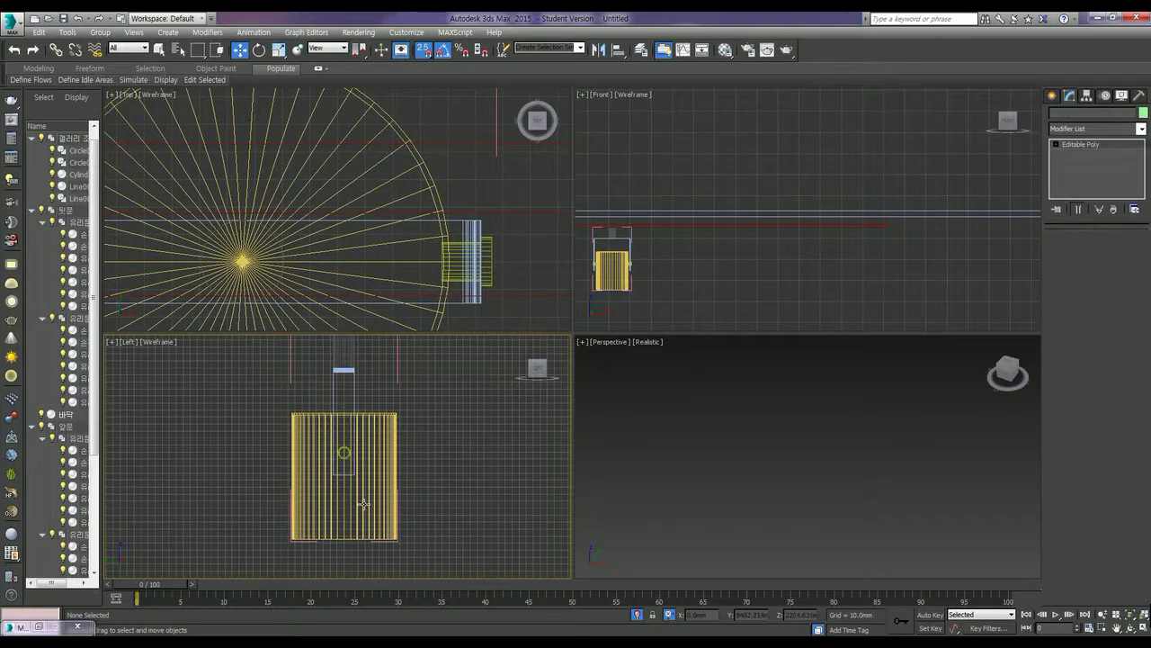
{"action": "left_click", "coordinate": [363, 505]}
{"action": "key", "text": "e"}
{"action": "mouse_move", "coordinate": [372, 447]}
{"action": "left_mouse_down"}
{"action": "mouse_move", "coordinate": [369, 433]}
{"action": "mouse_move", "coordinate": [412, 475]}
{"action": "left_mouse_up"}
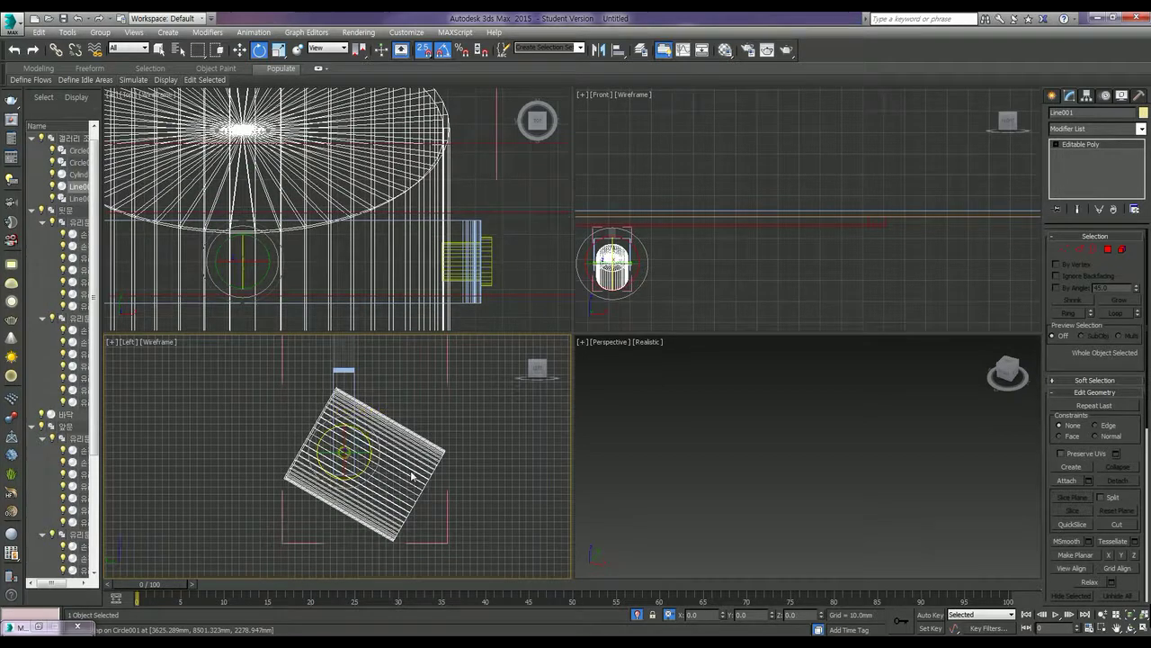
Select the opened lamp group and close it again.
{"action": "left_click", "coordinate": [277, 350]}
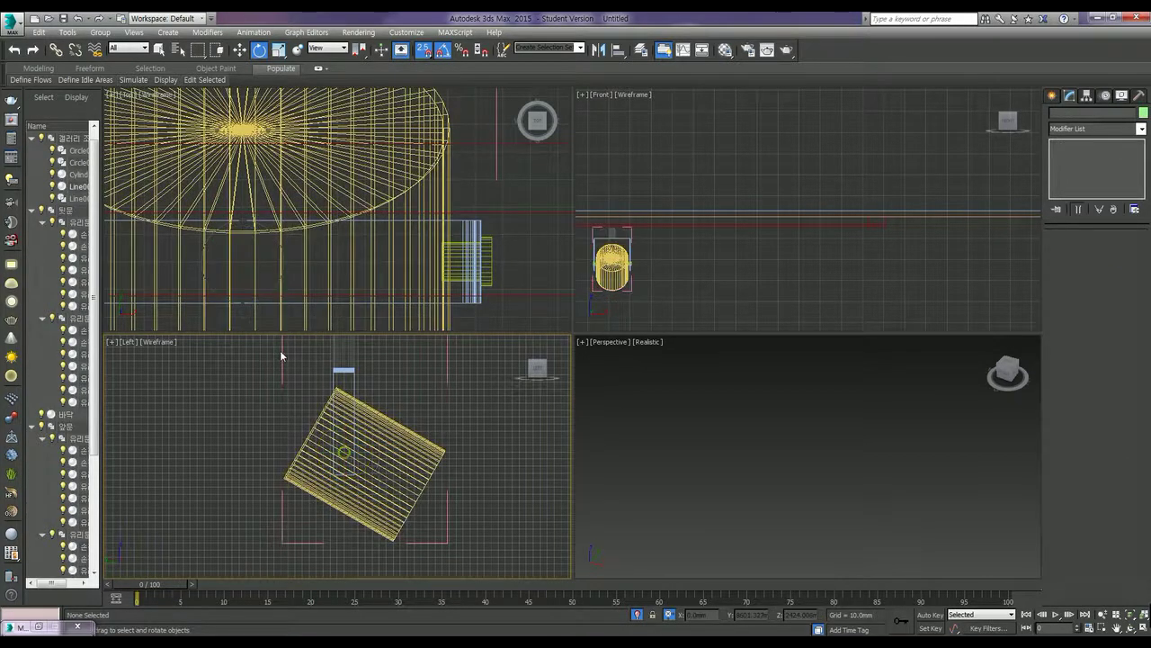
{"action": "left_click_drag", "start_coordinate": [285, 356], "coordinate": [248, 395]}
{"action": "left_click", "coordinate": [100, 32]}
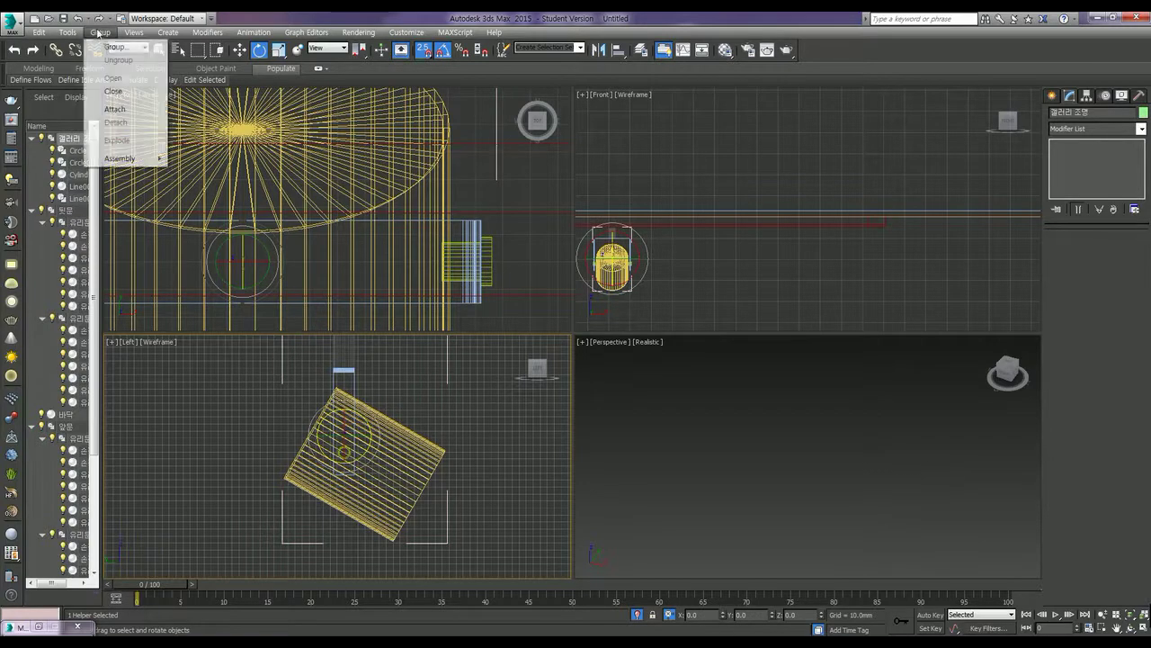
{"action": "left_click", "coordinate": [113, 91]}
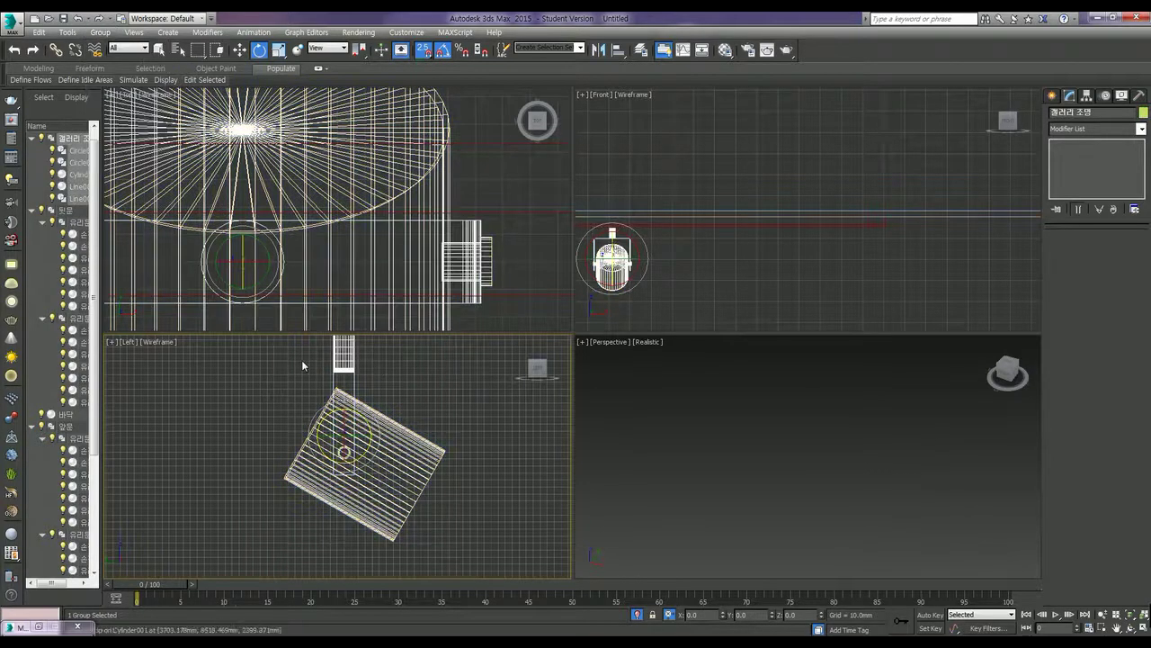
Shift-drag a clone of the lamp group beside the original.
{"action": "key", "text": "w"}
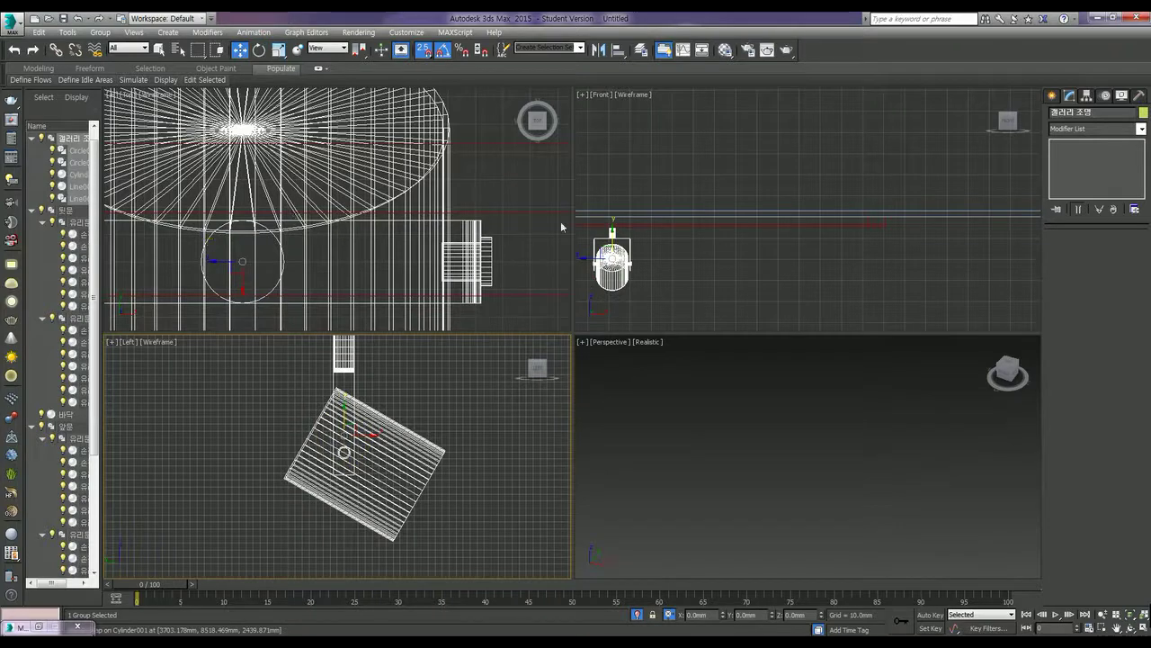
{"action": "scroll", "coordinate": [265, 216], "scroll_direction": "down", "scroll_amount": 3}
{"action": "scroll", "coordinate": [266, 215], "scroll_direction": "down", "scroll_amount": 5}
{"action": "scroll", "coordinate": [266, 216], "scroll_direction": "down", "scroll_amount": 2}
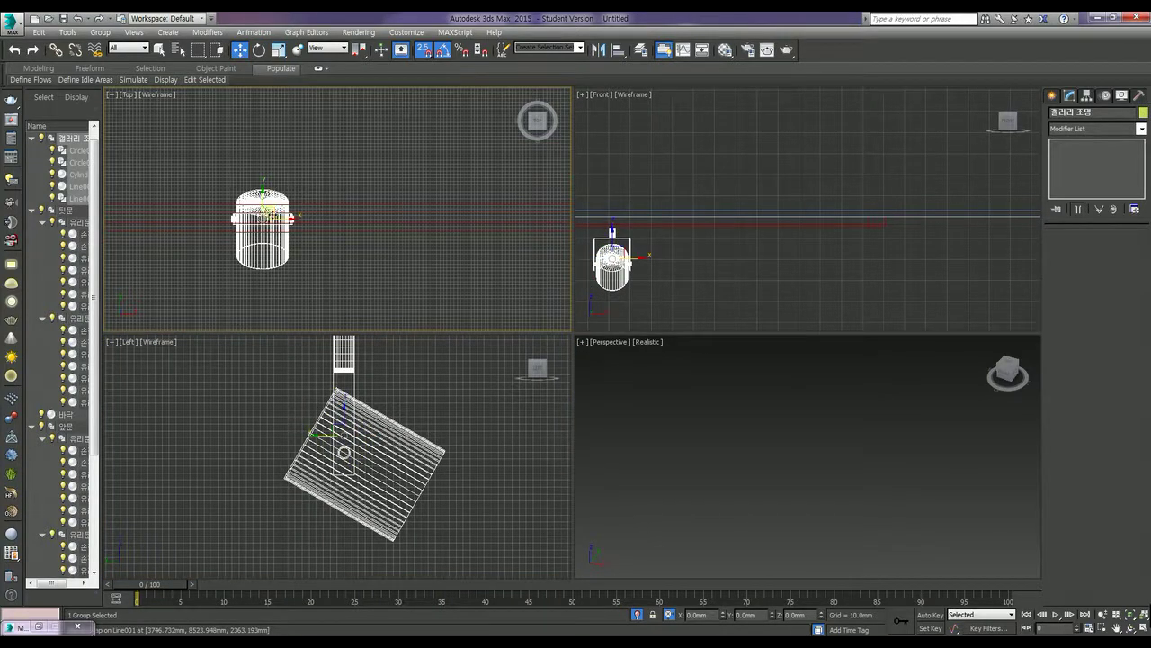
{"action": "left_click_drag", "start_coordinate": [265, 216], "coordinate": [357, 299], "text": "shift"}
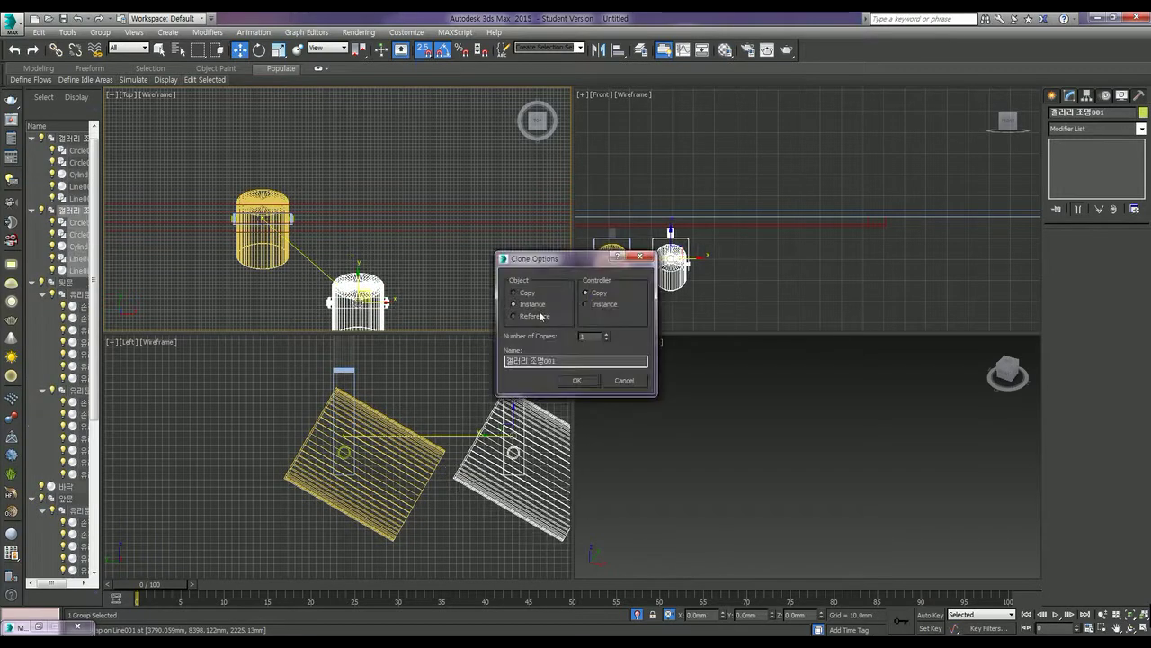
Make the clone an independent Copy and move it right along the rail.
{"action": "left_click", "coordinate": [528, 295]}
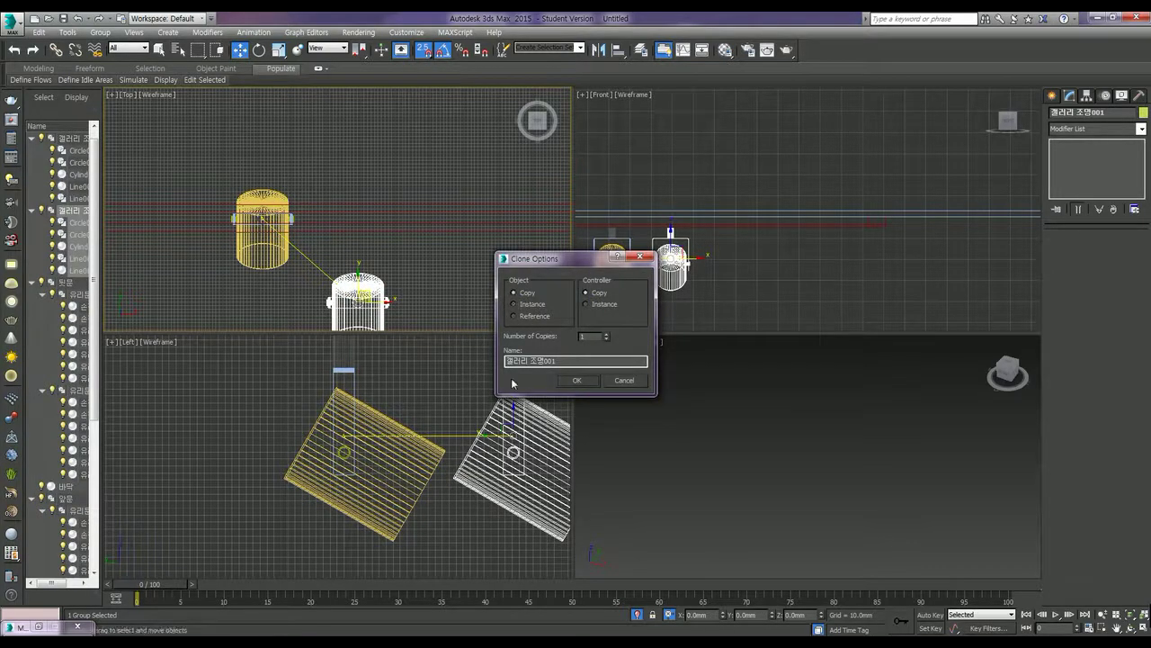
{"action": "left_click", "coordinate": [574, 380]}
{"action": "scroll", "coordinate": [261, 171], "scroll_direction": "down", "scroll_amount": 3}
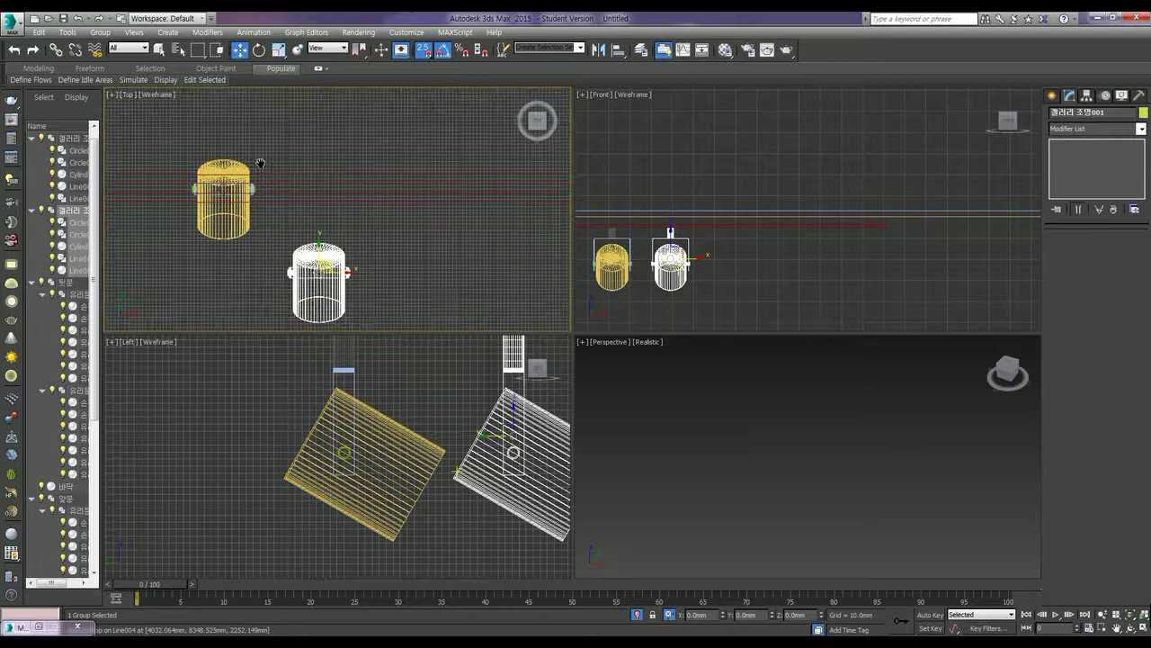
{"action": "scroll", "coordinate": [268, 179], "scroll_direction": "down", "scroll_amount": 2}
{"action": "mouse_move", "coordinate": [251, 176]}
{"action": "left_mouse_down"}
{"action": "mouse_move", "coordinate": [333, 197]}
{"action": "mouse_move", "coordinate": [367, 243]}
{"action": "left_mouse_up"}
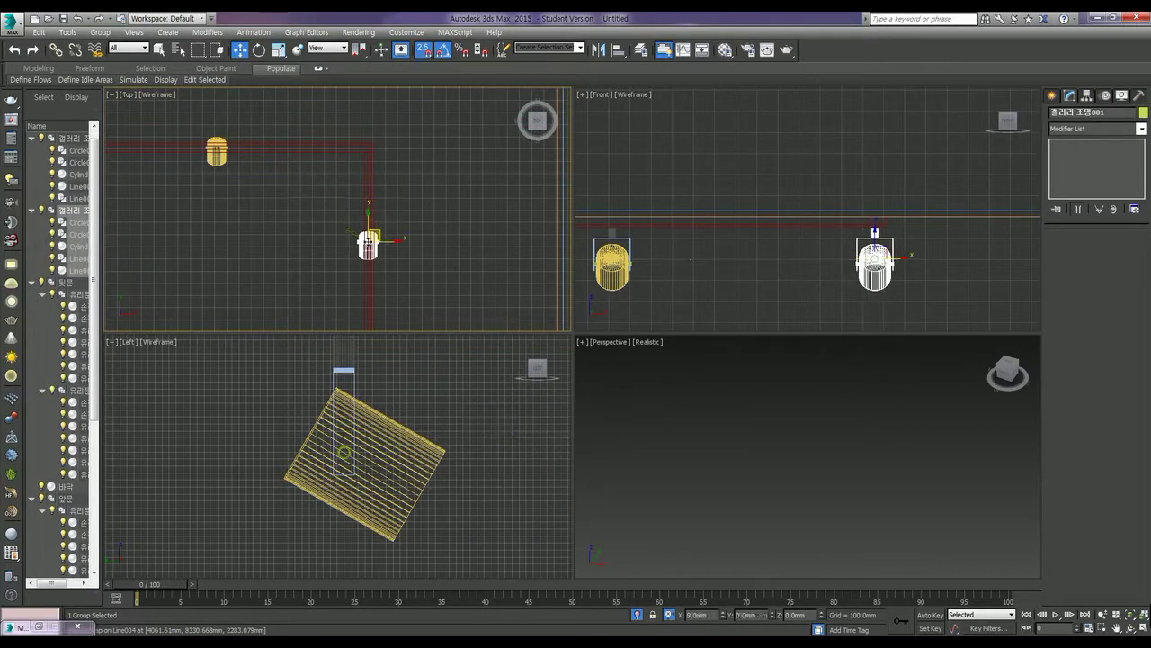
Center the copied lamp on the lighting rail along X.
{"action": "key", "text": "alt+a"}
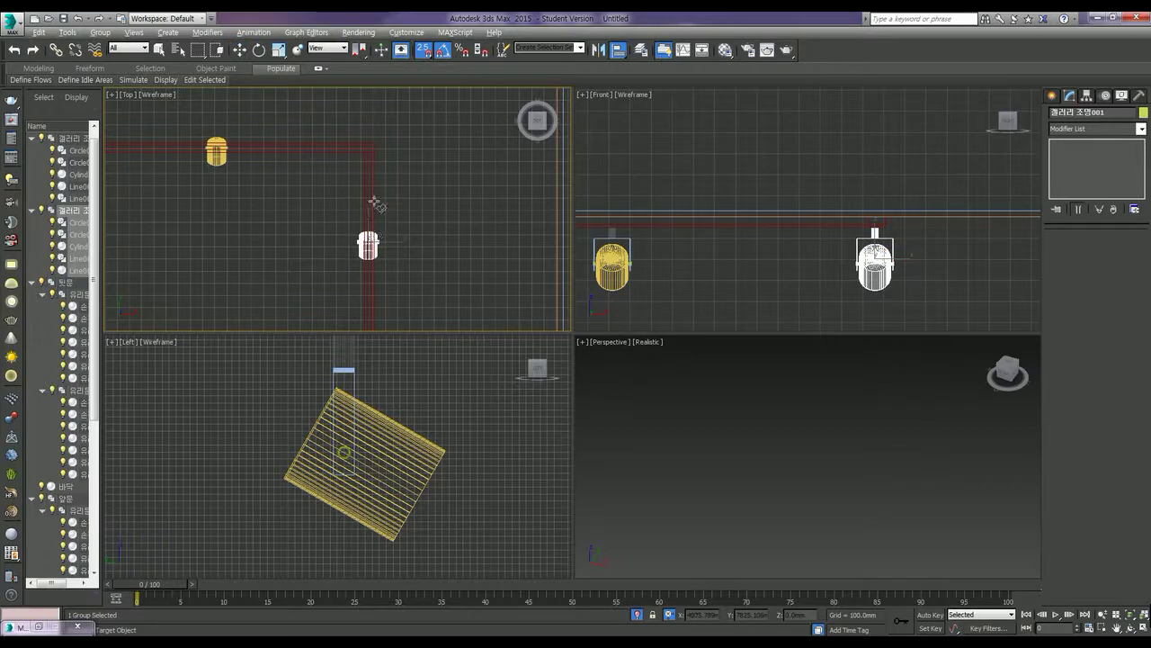
{"action": "left_click", "coordinate": [370, 202]}
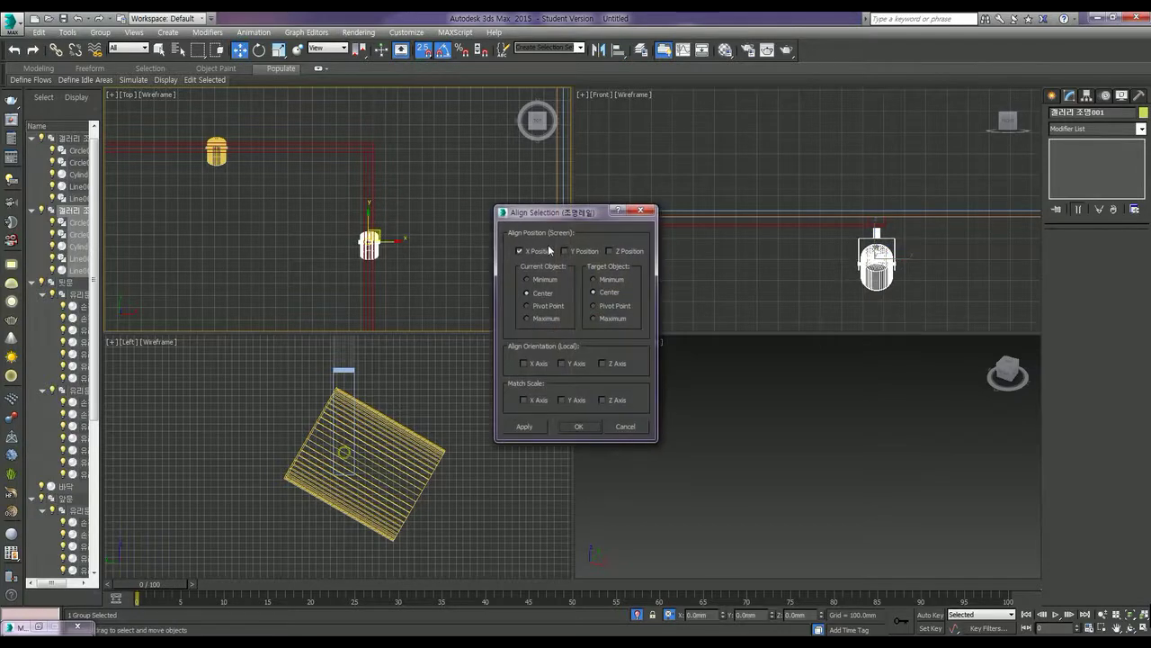
{"action": "left_click", "coordinate": [578, 426]}
Rotate the copied lamp about 90 degrees around Z.
{"action": "key", "text": "e"}
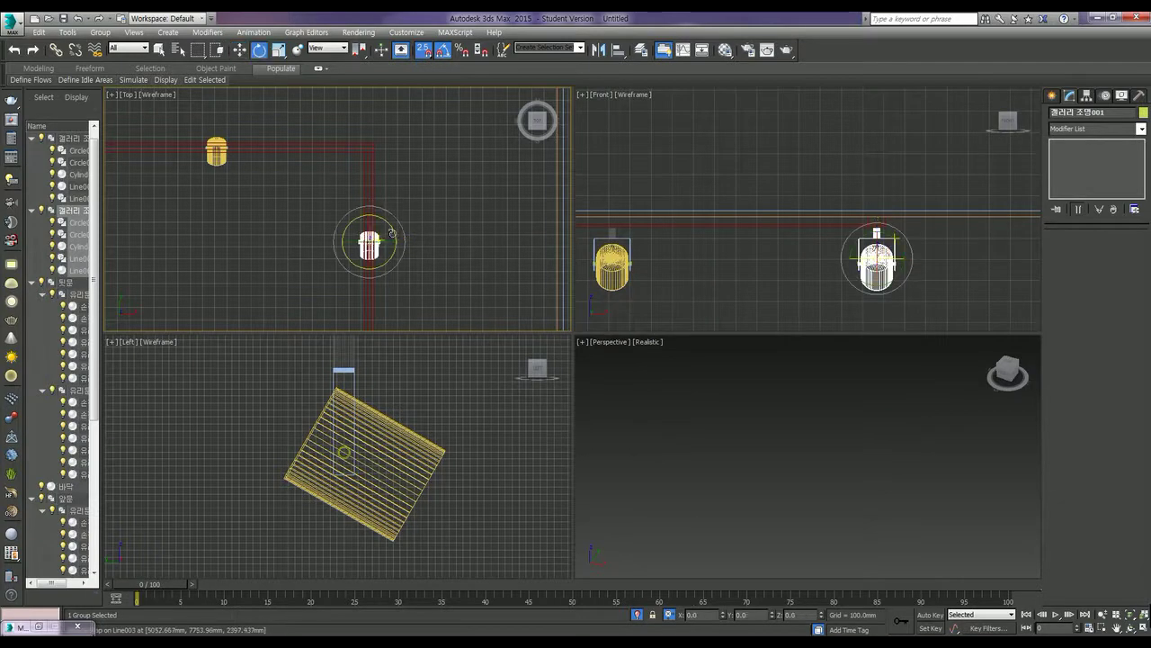
{"action": "left_click_drag", "start_coordinate": [370, 214], "coordinate": [372, 180]}
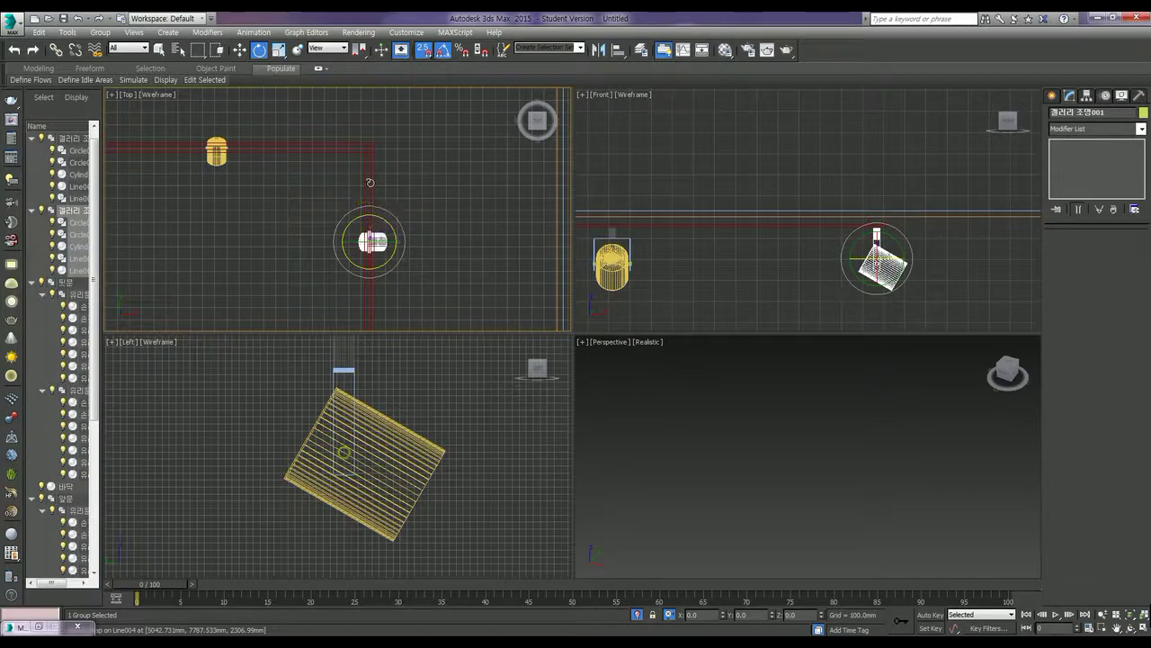
{"action": "left_click", "coordinate": [441, 256]}
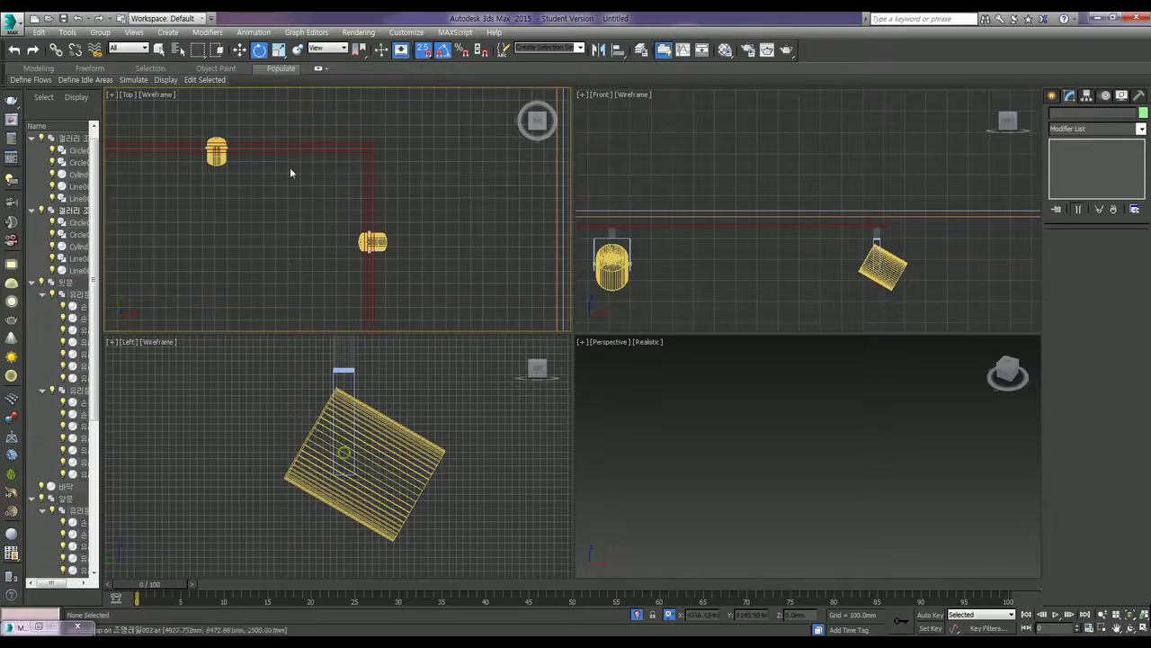
{"action": "scroll", "coordinate": [345, 183], "scroll_direction": "down", "scroll_amount": 5}
{"action": "scroll", "coordinate": [346, 184], "scroll_direction": "down", "scroll_amount": 3}
{"action": "middle_click_drag", "start_coordinate": [318, 233], "coordinate": [367, 206]}
{"action": "scroll", "coordinate": [368, 242], "scroll_direction": "down", "scroll_amount": 2}
{"action": "scroll", "coordinate": [363, 212], "scroll_direction": "up", "scroll_amount": 2}
{"action": "key", "text": "w"}
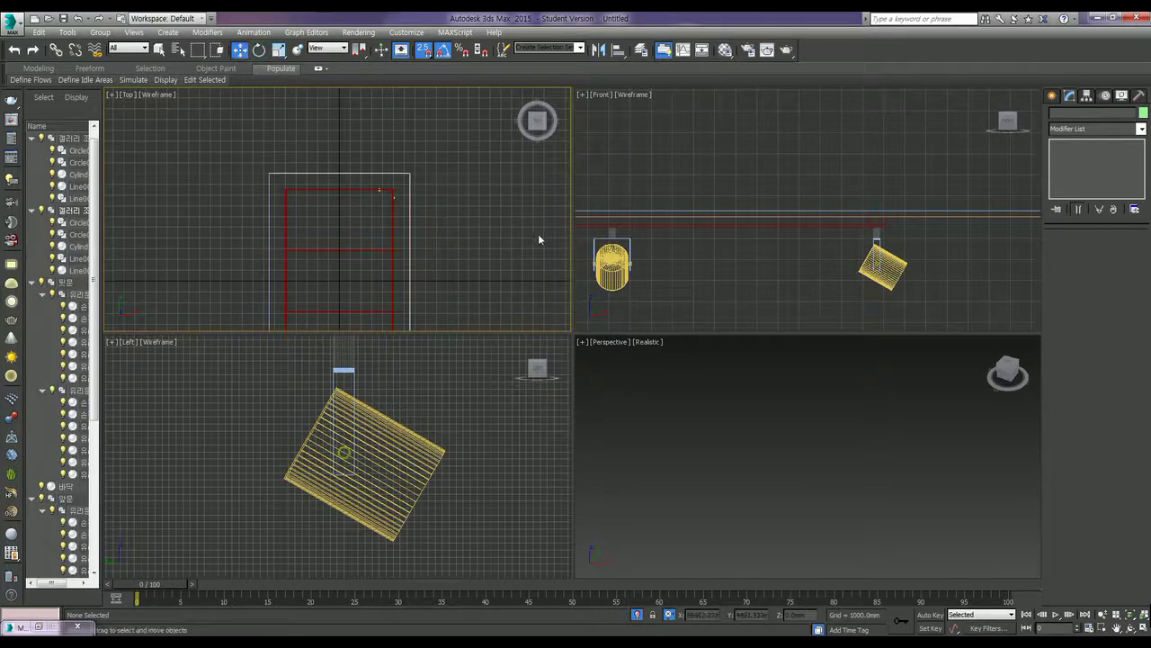
Select both lamp groups and make an unused Material Editor slot a VRayMtl.
{"action": "left_click", "coordinate": [612, 265]}
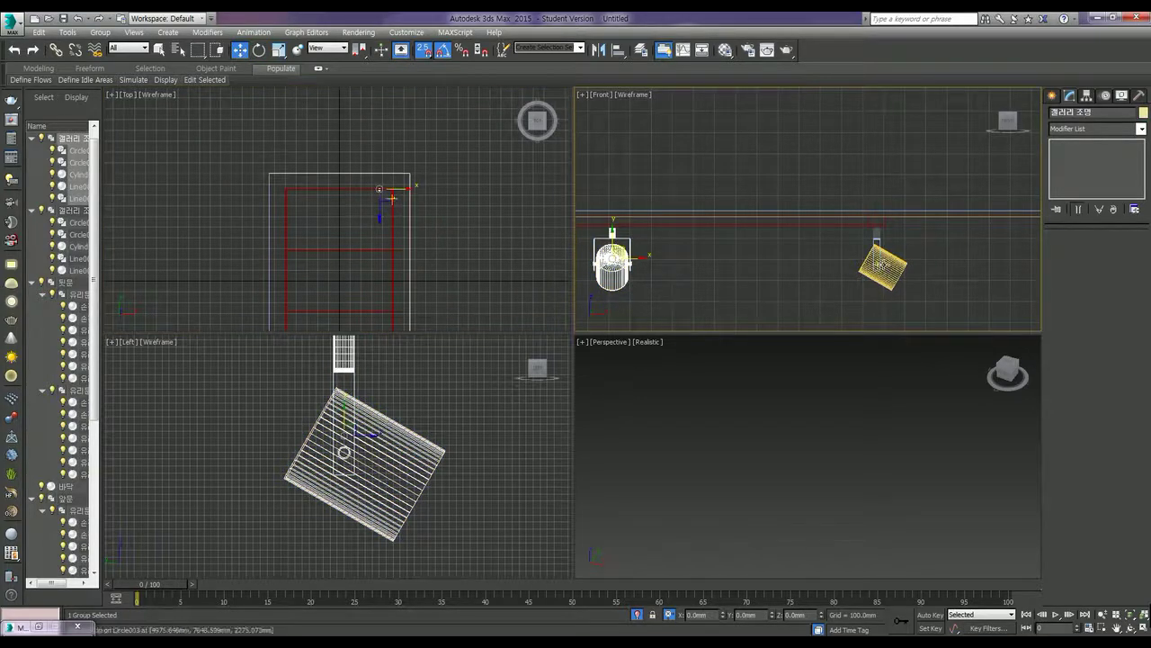
{"action": "left_click", "coordinate": [883, 266], "text": "ctrl"}
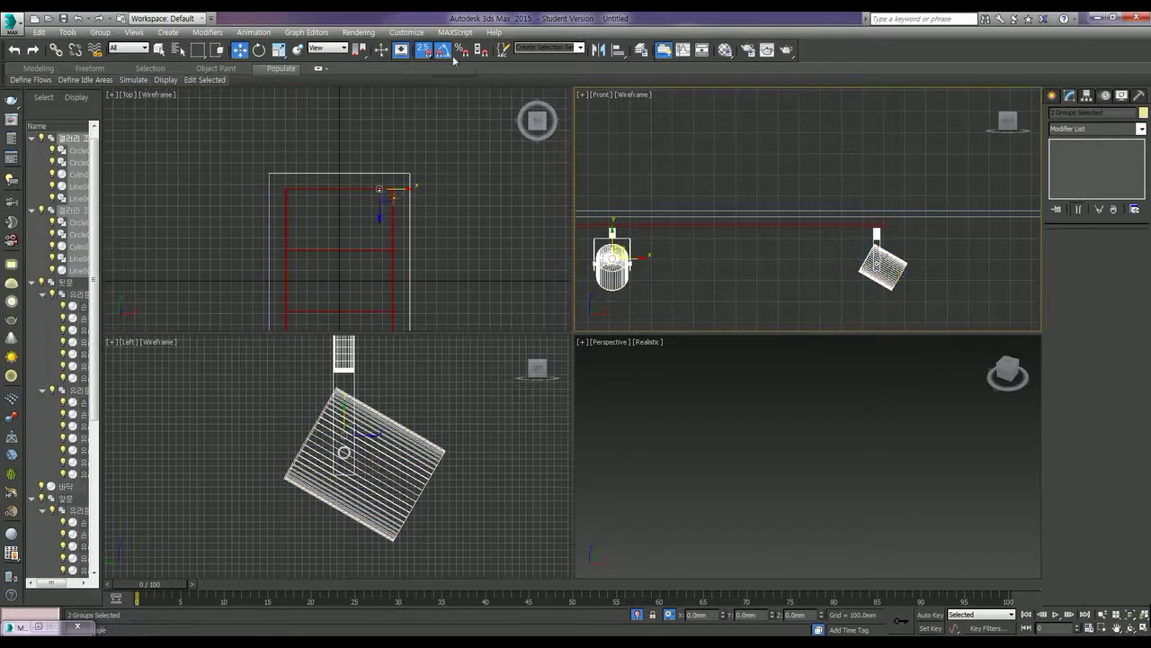
{"action": "left_click", "coordinate": [725, 49]}
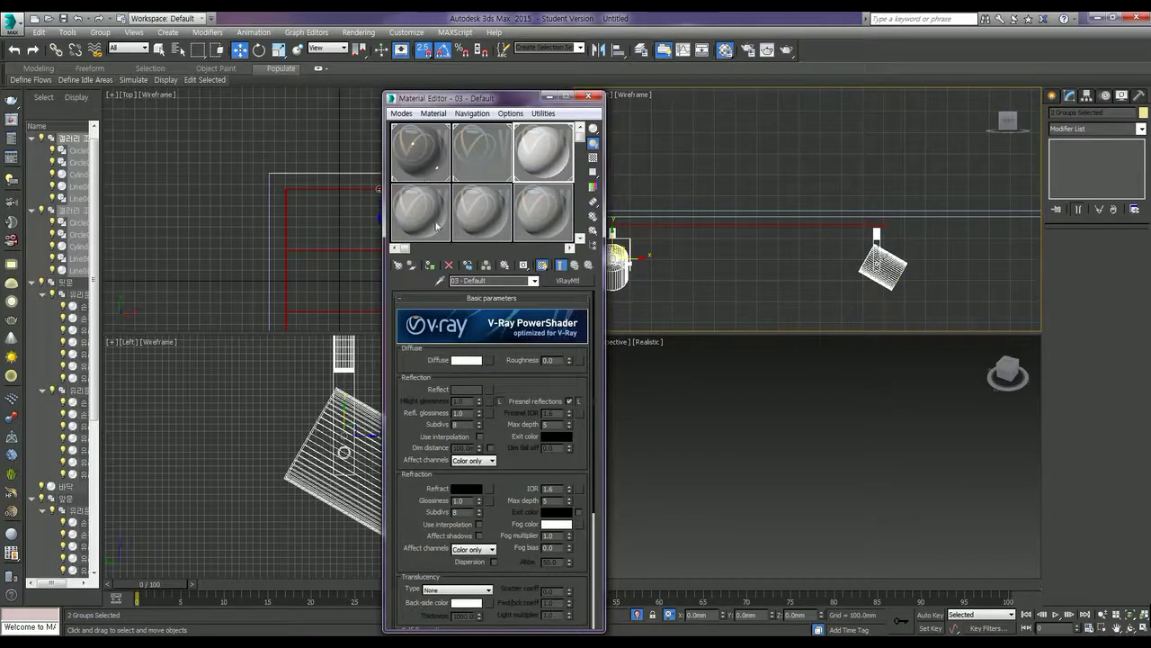
{"action": "left_click", "coordinate": [439, 226]}
{"action": "left_click", "coordinate": [567, 279]}
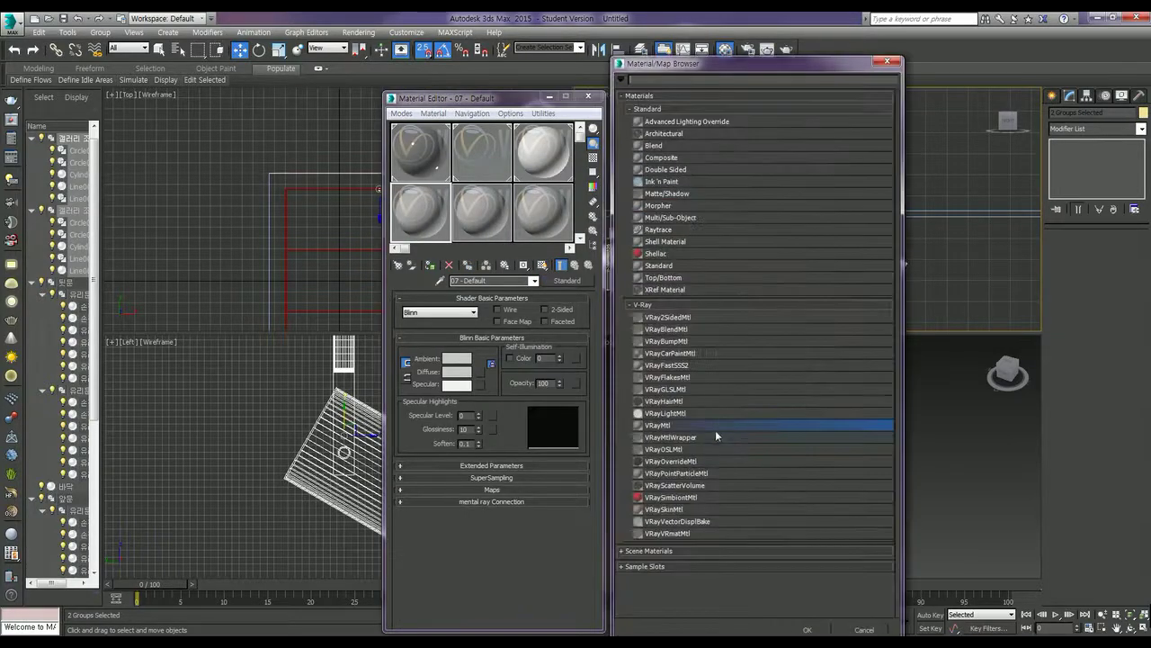
{"action": "double_click", "coordinate": [660, 426]}
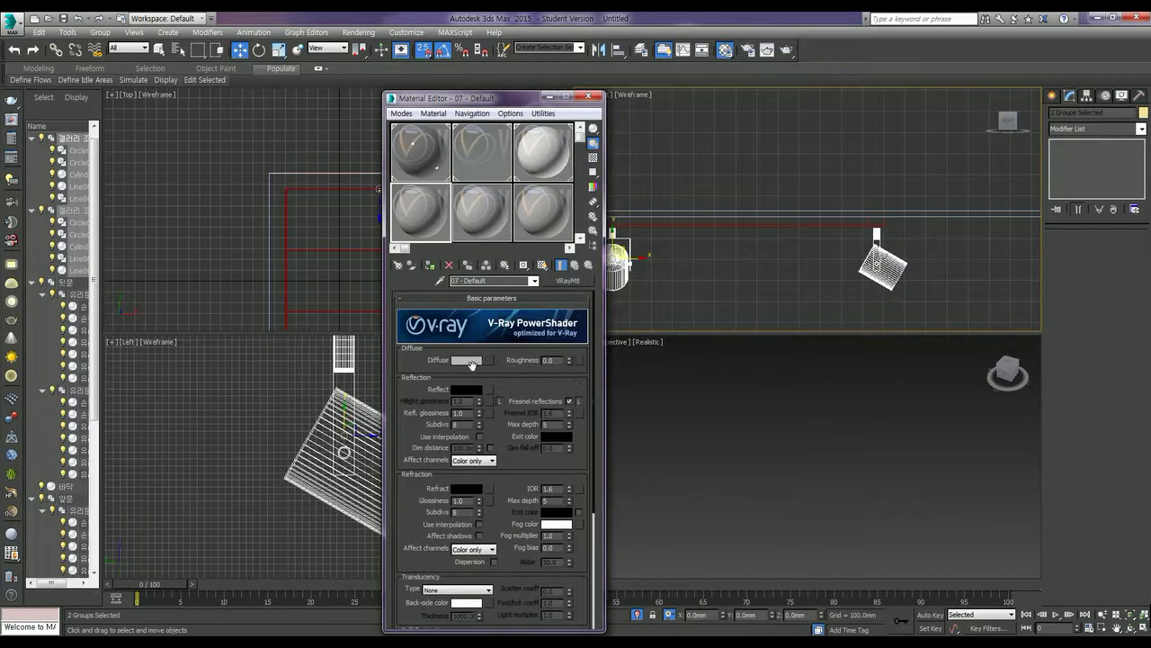
Set Diffuse to white 255 and Reflect to grey 230, then assign it to both lamps.
{"action": "left_click", "coordinate": [467, 360]}
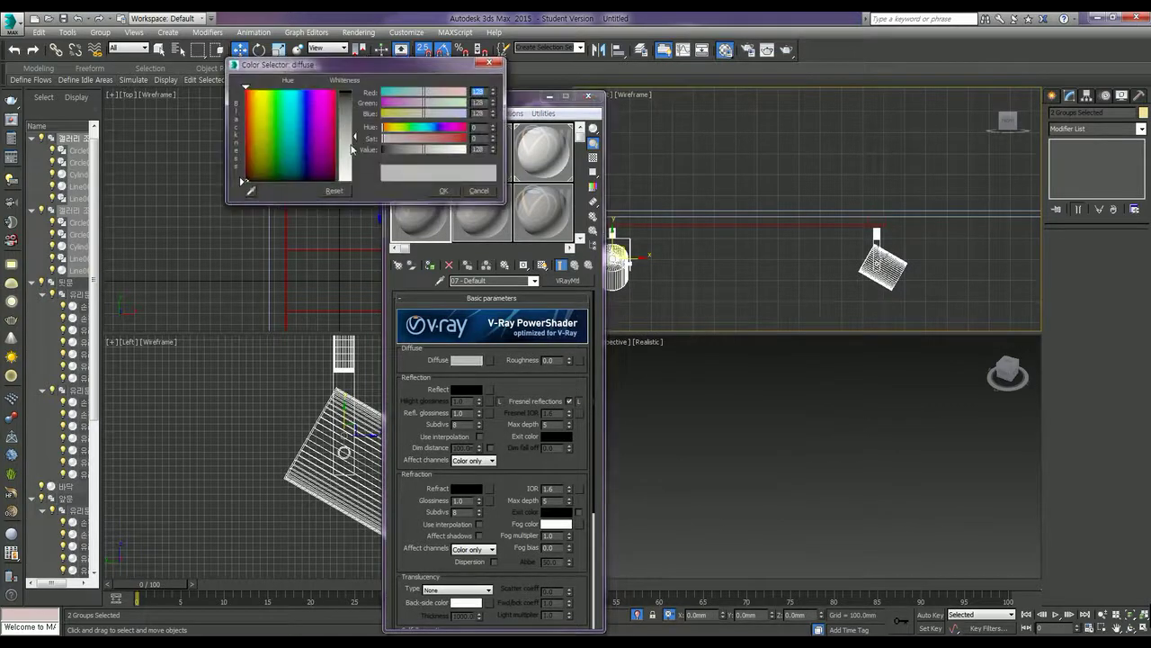
{"action": "left_click_drag", "start_coordinate": [352, 148], "coordinate": [359, 185]}
{"action": "left_click", "coordinate": [436, 191]}
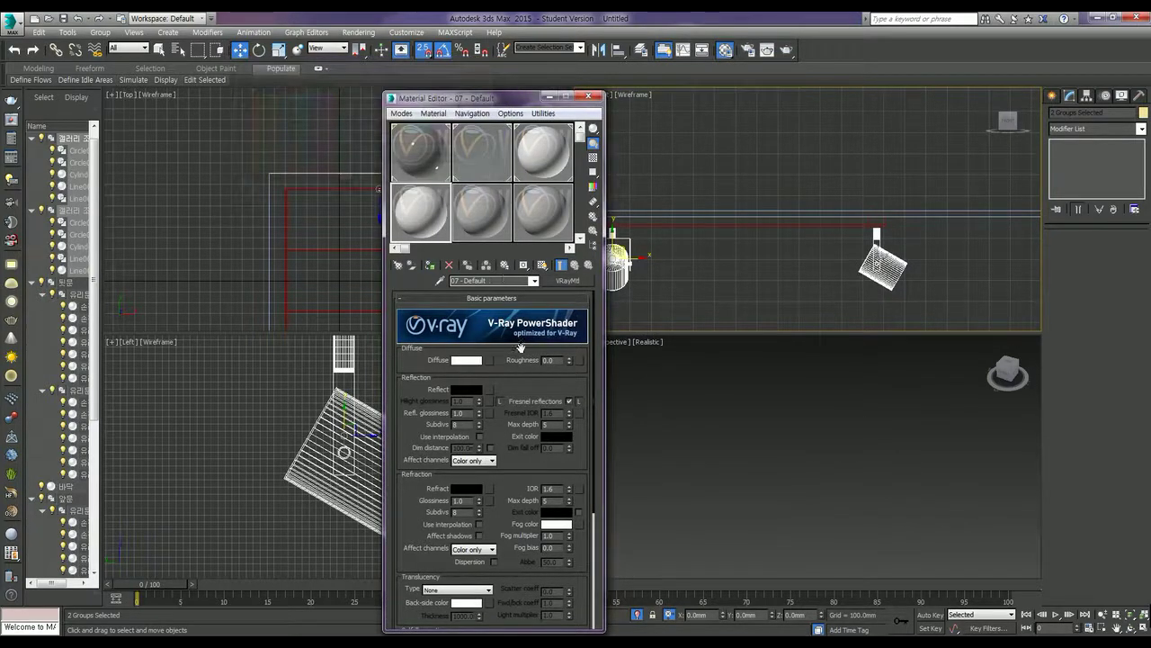
{"action": "left_click", "coordinate": [474, 388]}
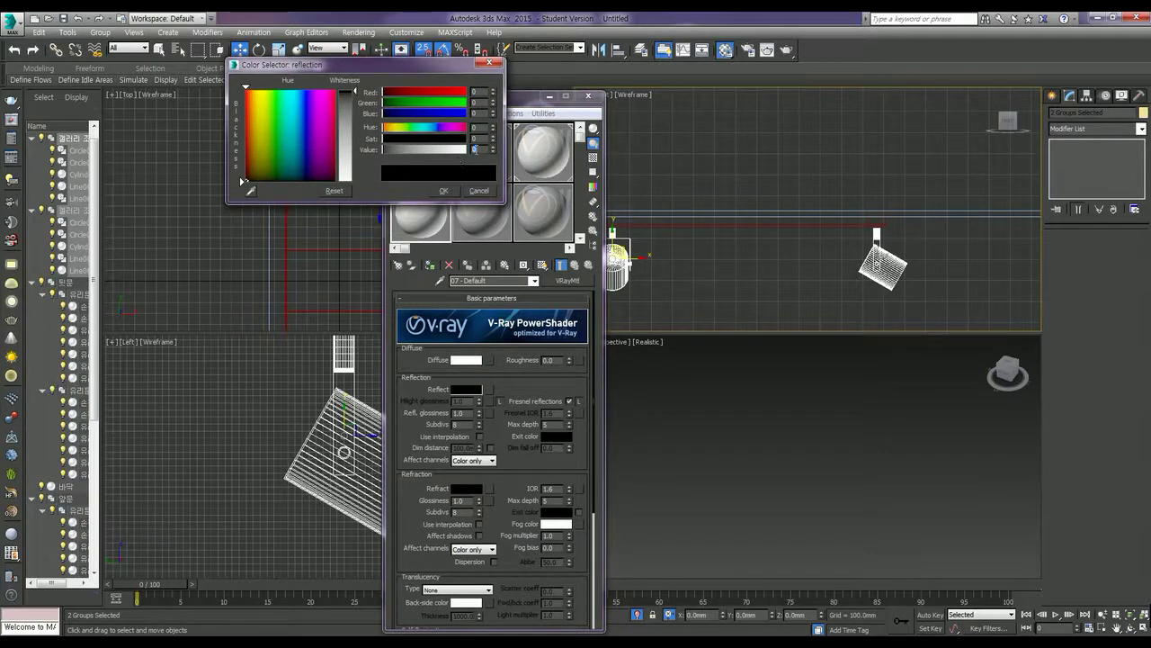
{"action": "type", "text": "23"}
{"action": "key", "text": "Return"}
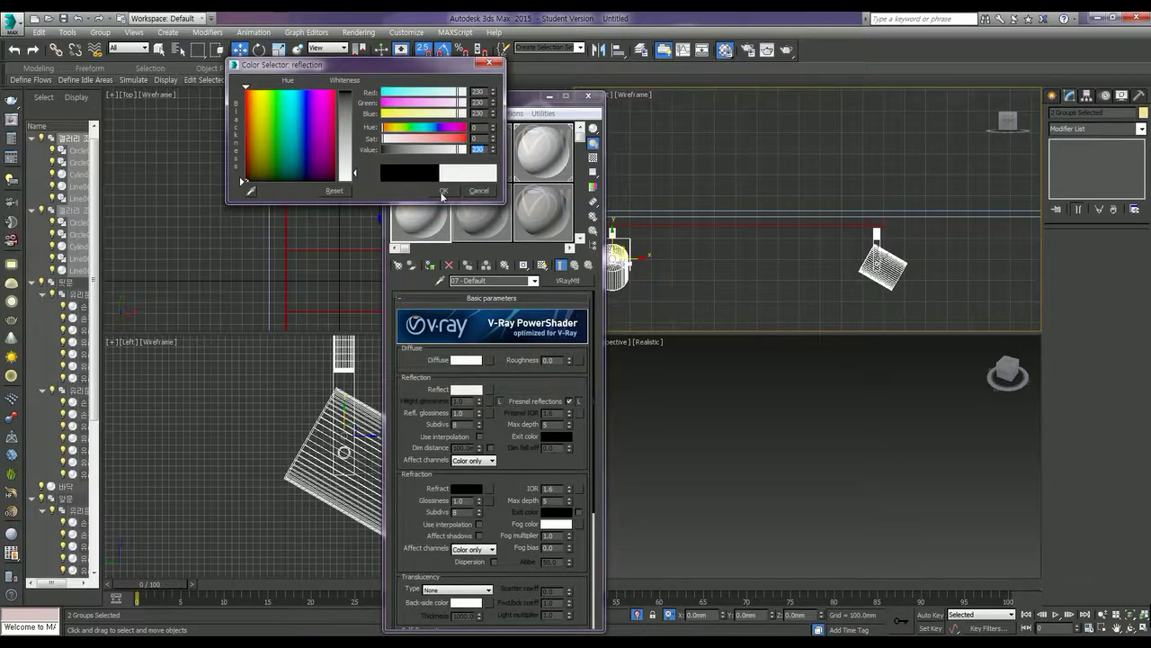
{"action": "left_click", "coordinate": [443, 191]}
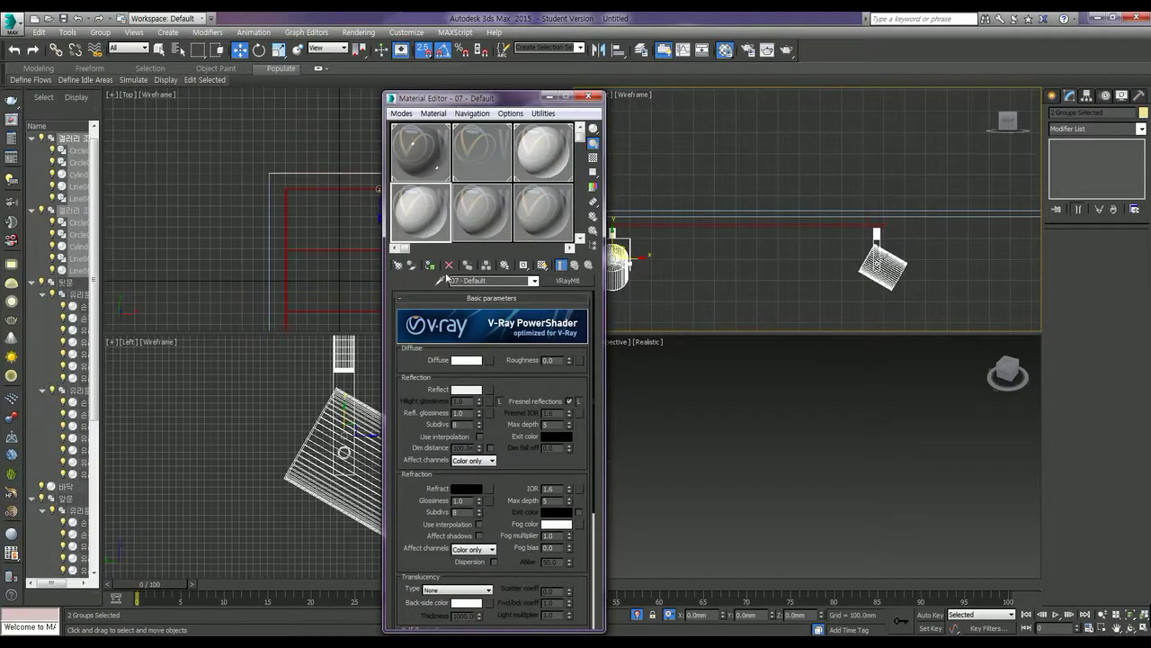
{"action": "left_click", "coordinate": [541, 264]}
{"action": "left_click", "coordinate": [782, 266]}
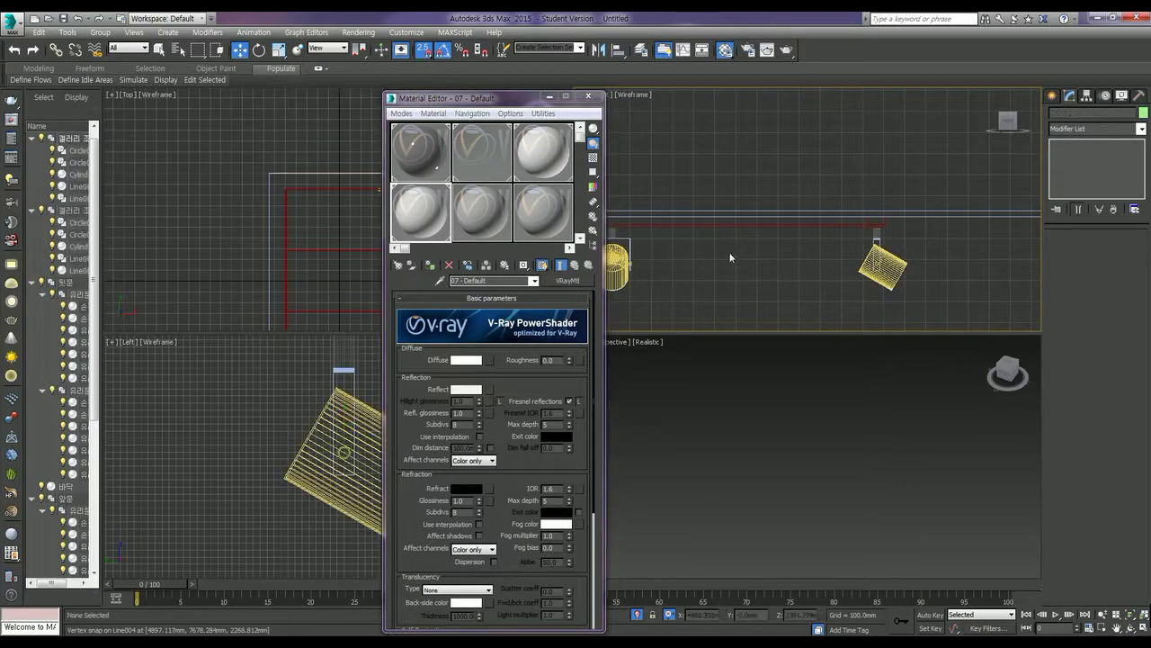
Select the ceiling object 천장 and make an unused sample slot a VRayMtl material.
{"action": "left_click", "coordinate": [549, 96]}
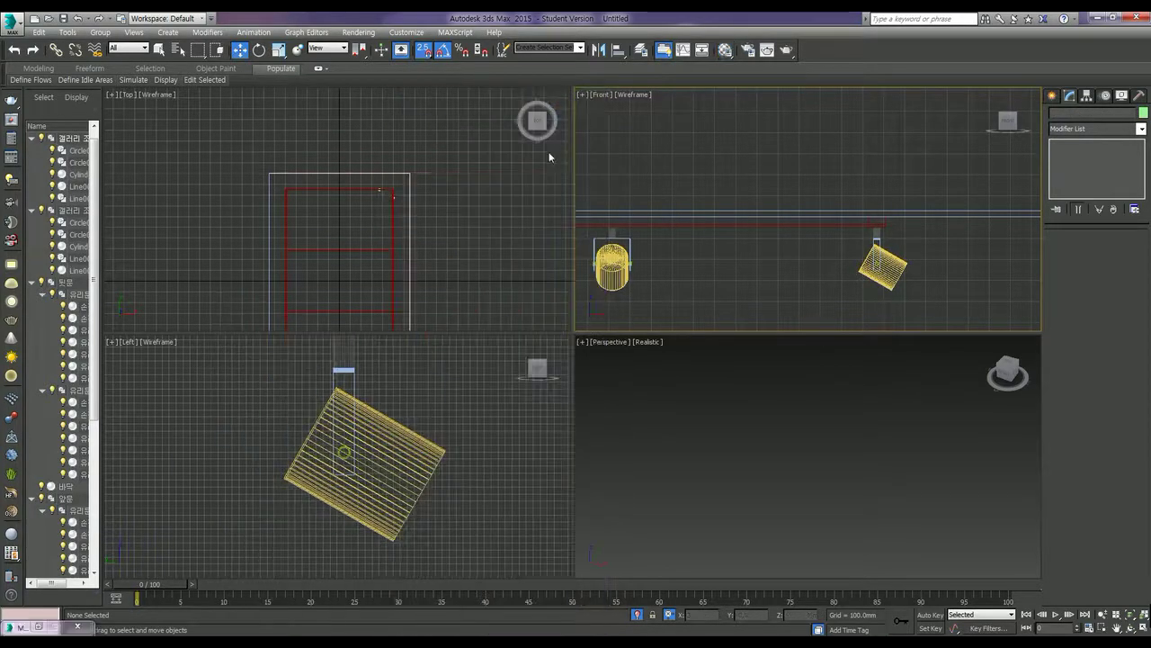
{"action": "left_click", "coordinate": [416, 201]}
{"action": "scroll", "coordinate": [415, 198], "scroll_direction": "down", "scroll_amount": 4}
{"action": "left_click", "coordinate": [737, 237]}
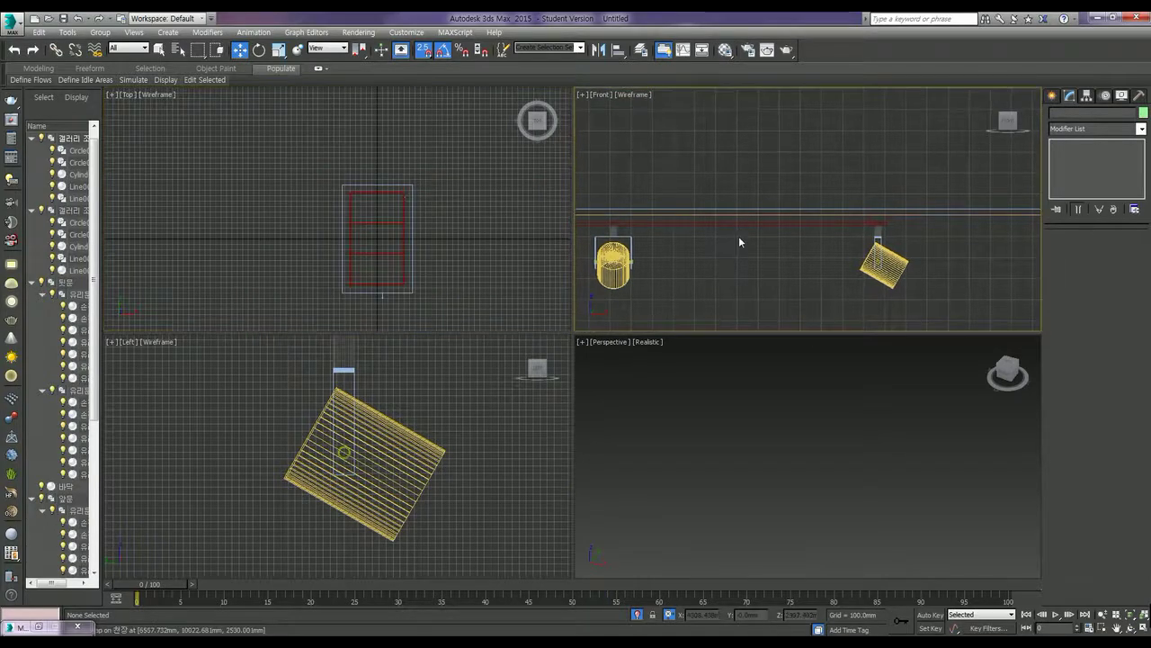
{"action": "left_click", "coordinate": [762, 208]}
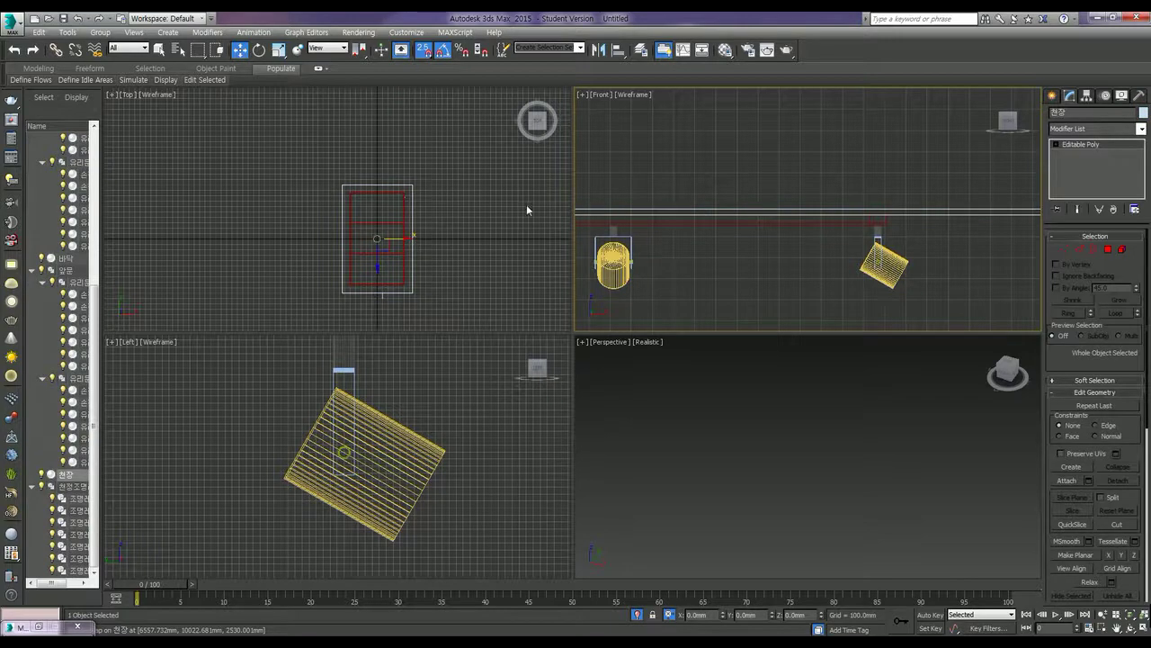
{"action": "key", "text": "m"}
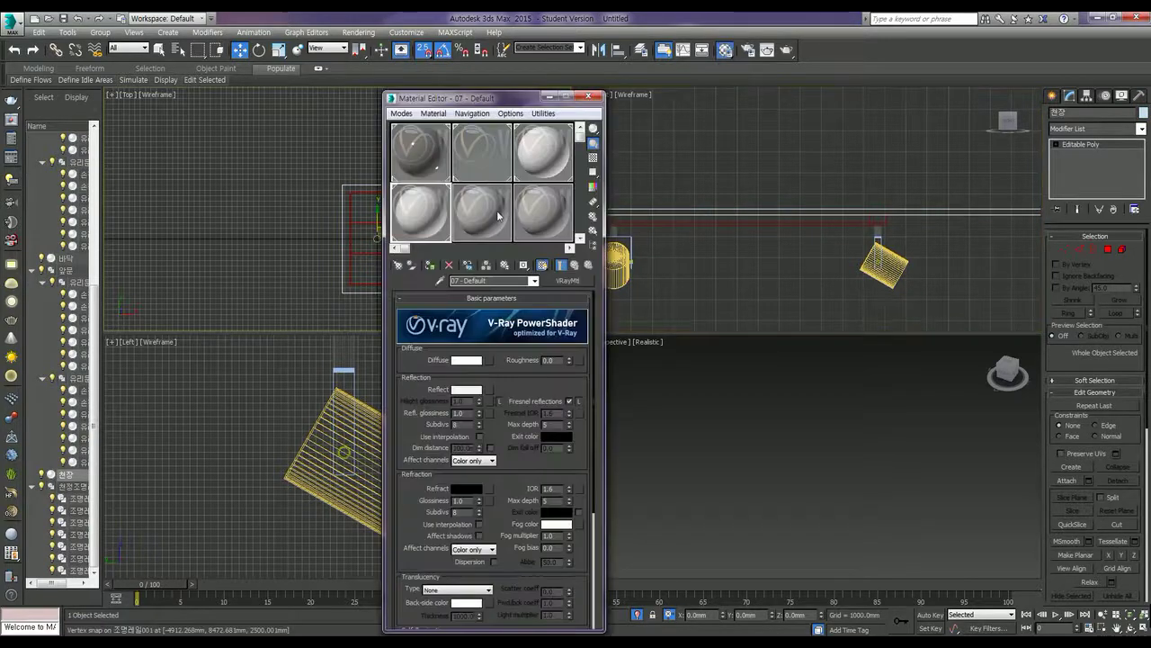
{"action": "left_click", "coordinate": [498, 214]}
{"action": "left_click", "coordinate": [573, 280]}
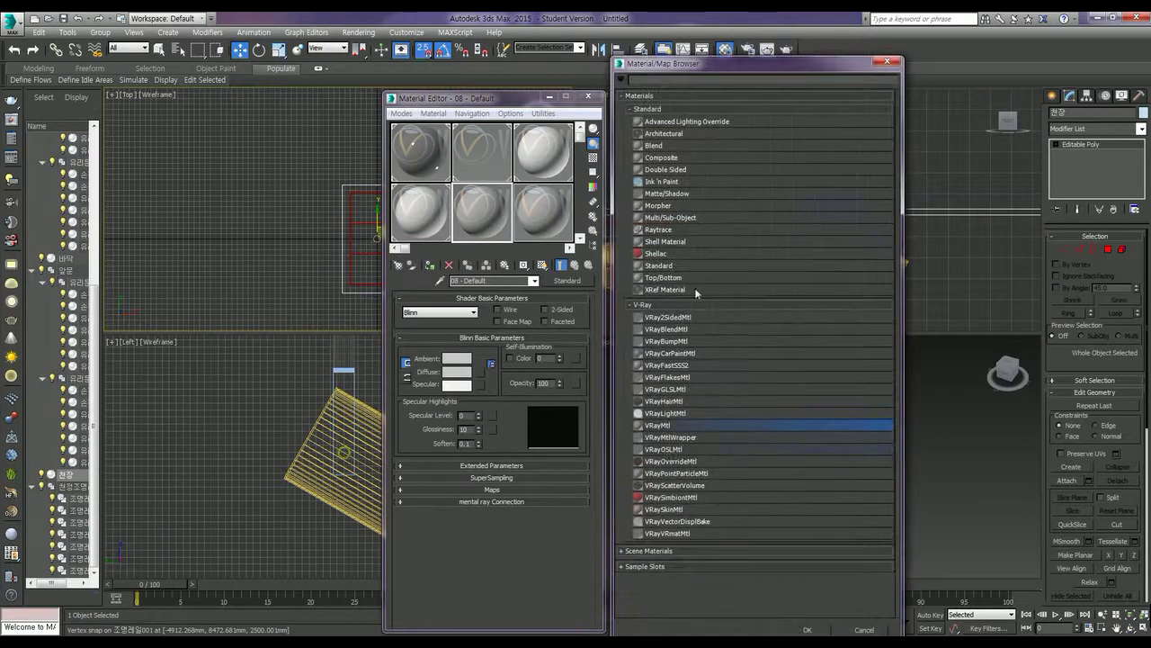
{"action": "double_click", "coordinate": [659, 425]}
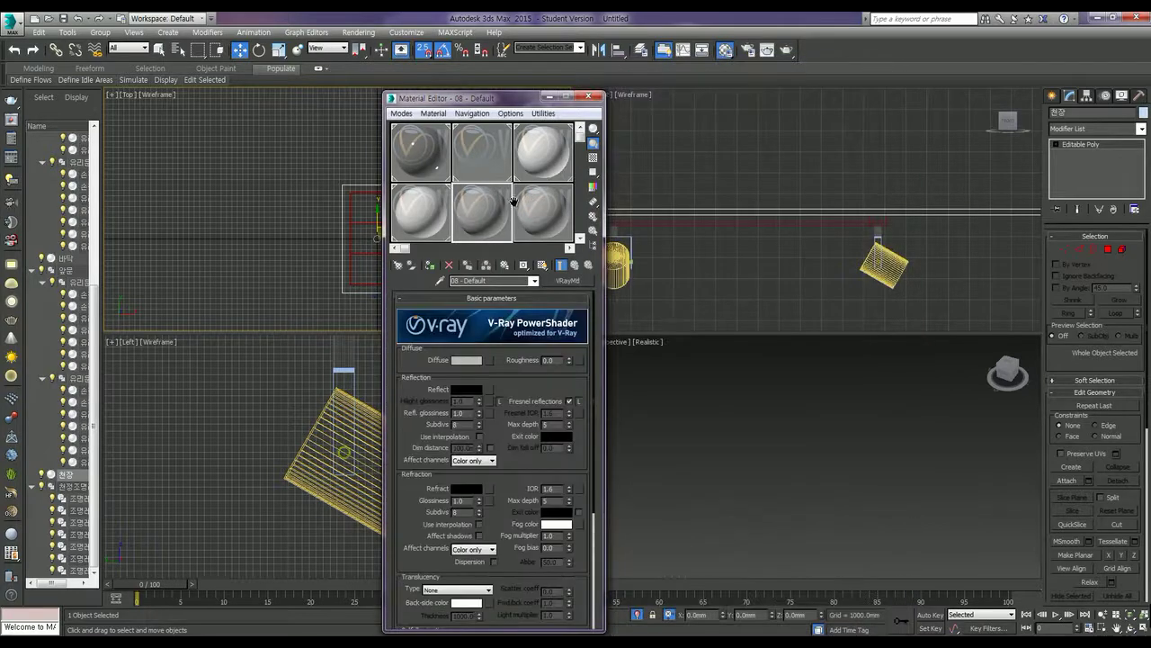
Load the white stucco plaster texture from the 매핑자료2 paint folder as the diffuse bitmap.
{"action": "left_click", "coordinate": [490, 361]}
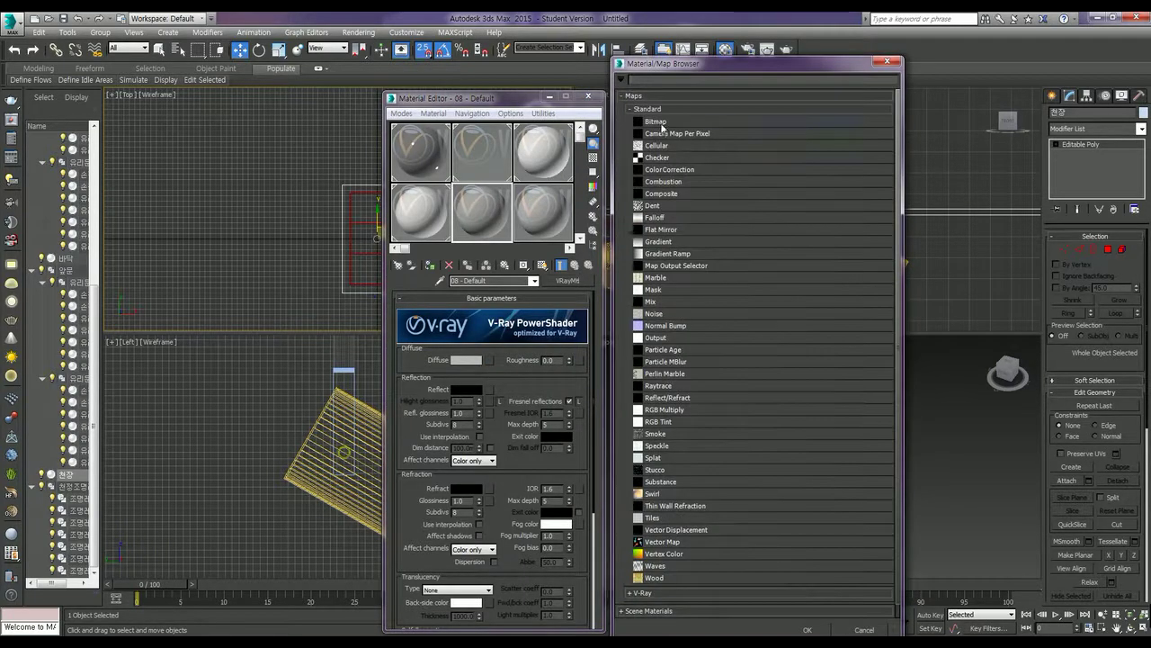
{"action": "double_click", "coordinate": [661, 121]}
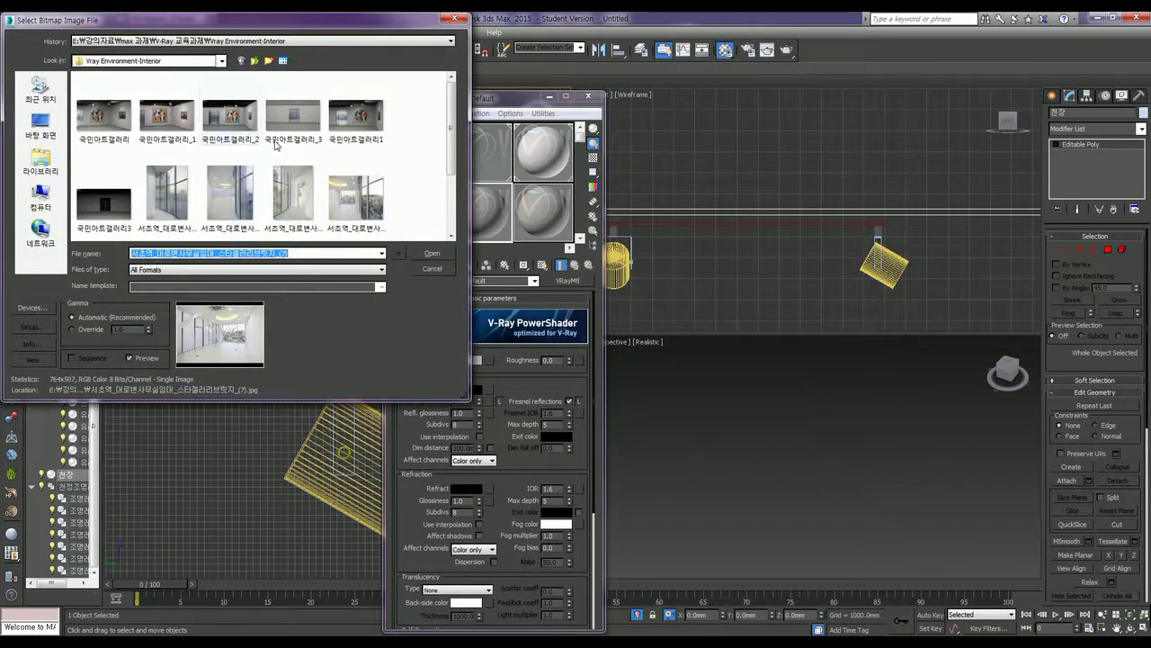
{"action": "left_click", "coordinate": [255, 60]}
{"action": "left_click", "coordinate": [254, 60]}
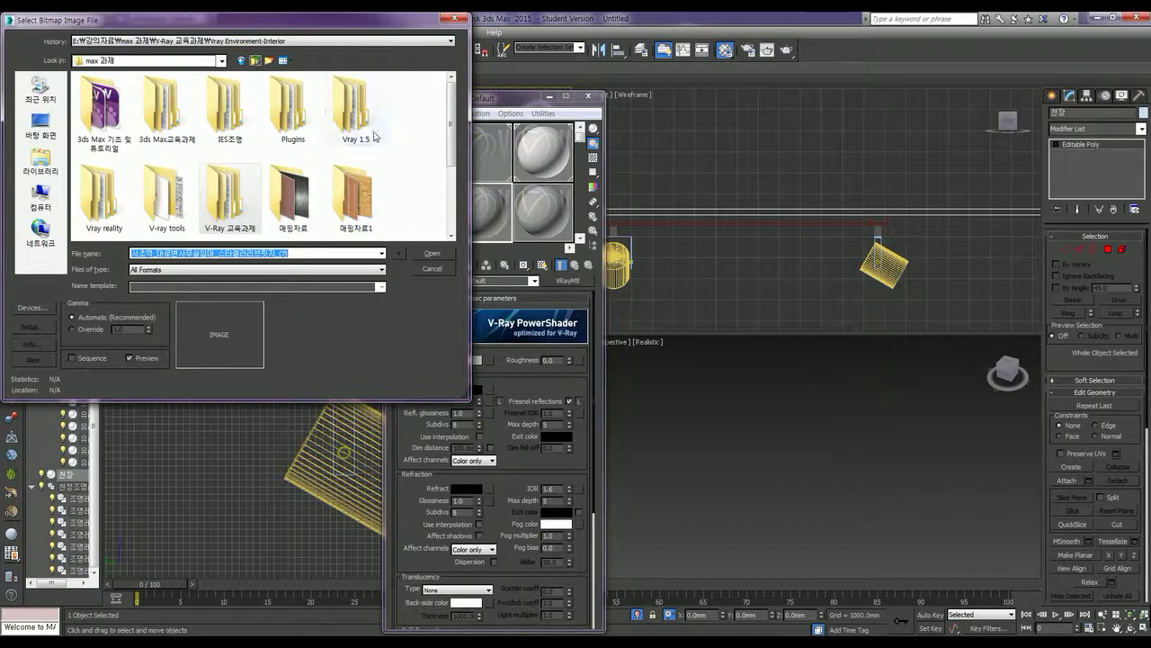
{"action": "left_click", "coordinate": [296, 194]}
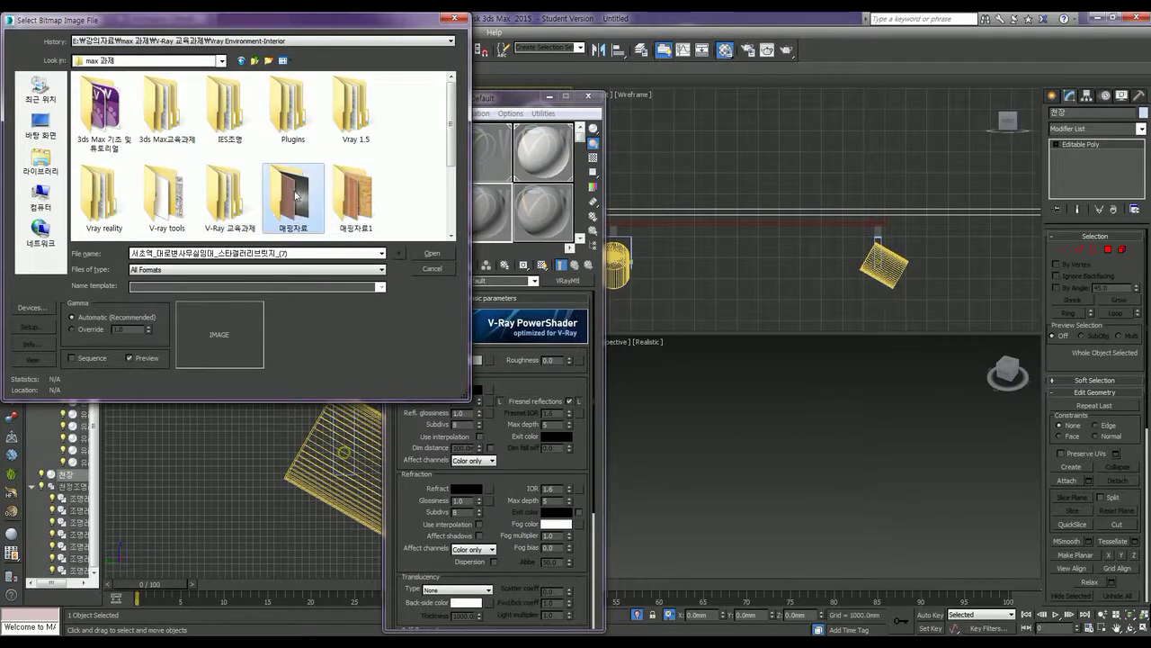
{"action": "double_click", "coordinate": [343, 195]}
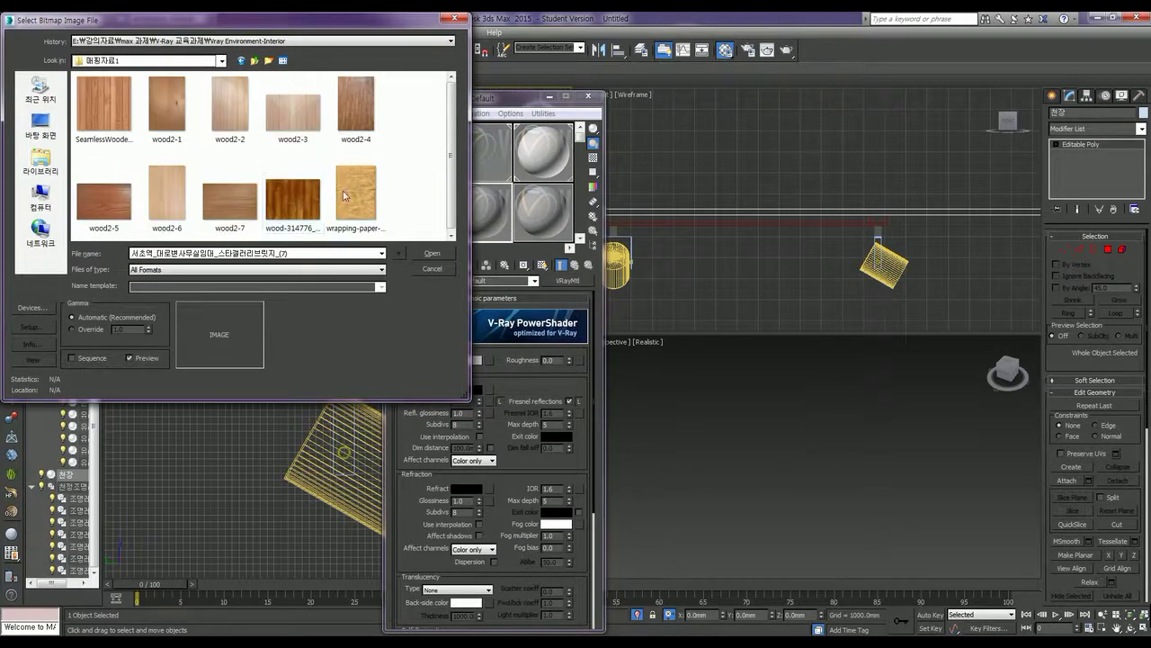
{"action": "left_click", "coordinate": [255, 60]}
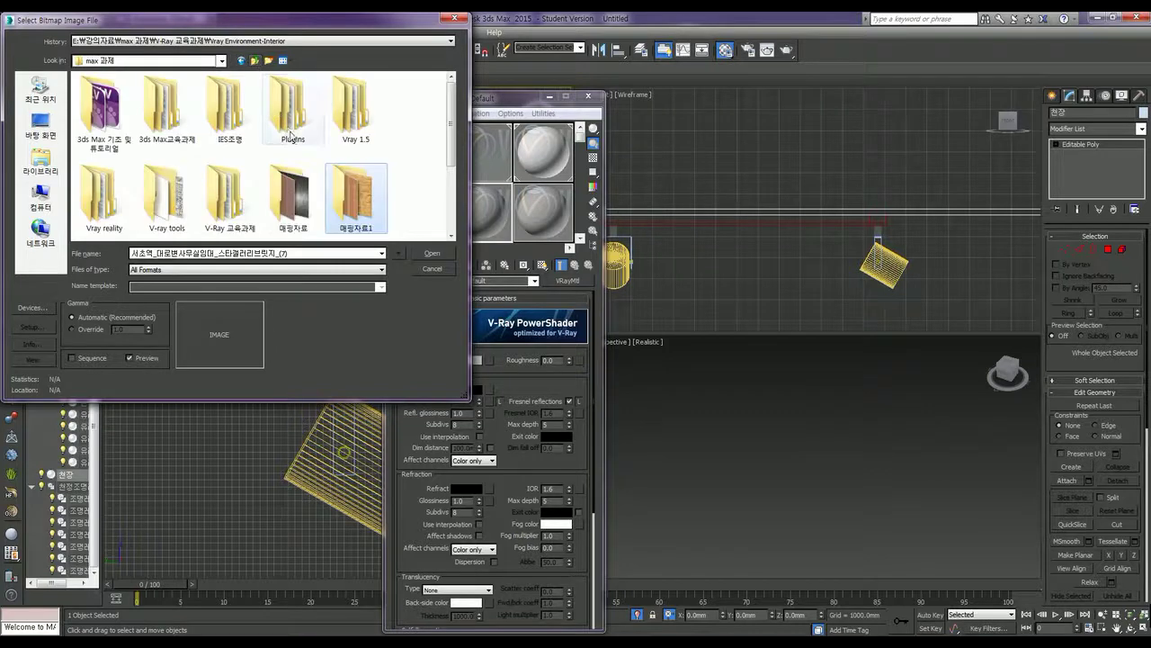
{"action": "double_click", "coordinate": [102, 158]}
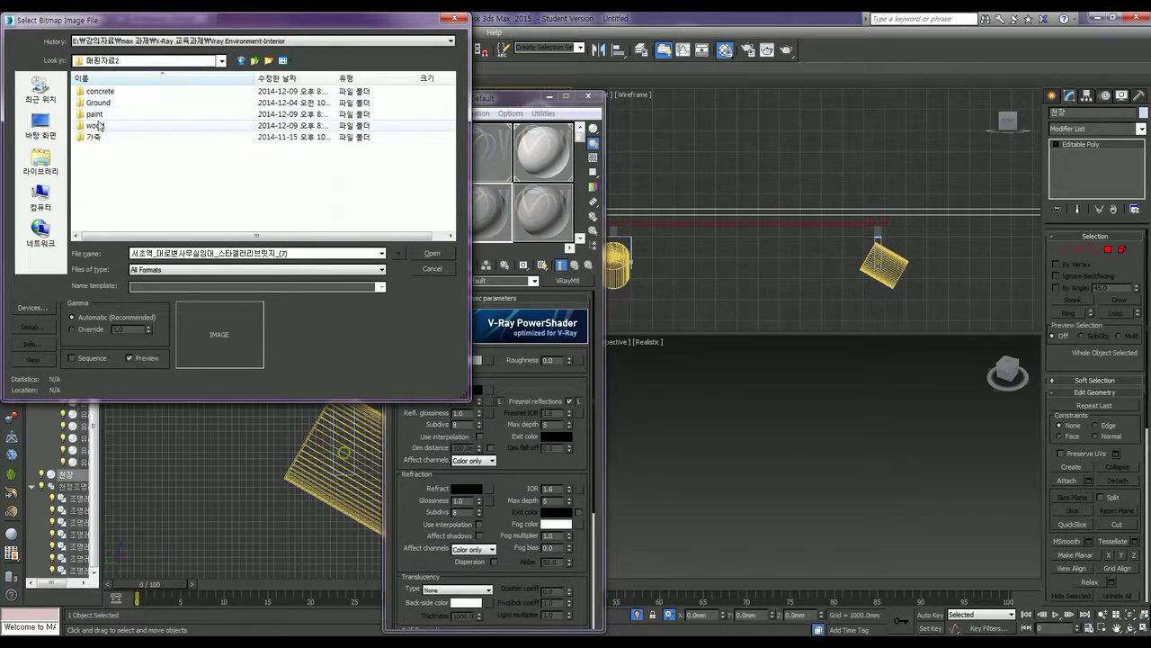
{"action": "left_click", "coordinate": [99, 117]}
{"action": "double_click", "coordinate": [99, 117]}
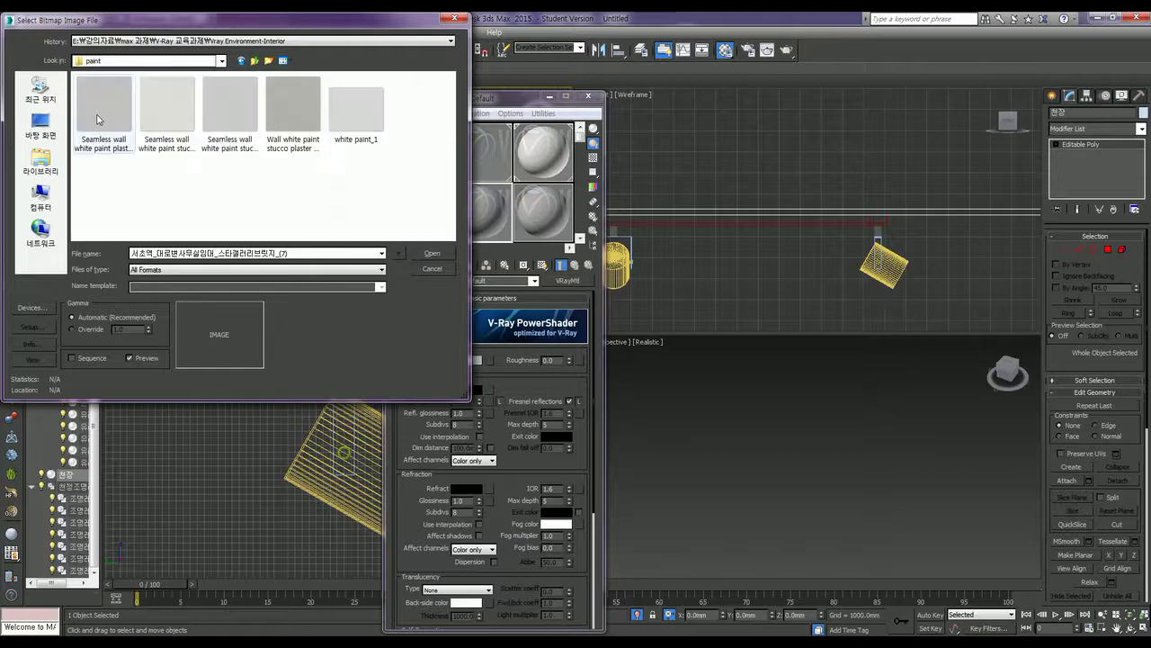
{"action": "left_click", "coordinate": [167, 113]}
{"action": "double_click", "coordinate": [166, 114]}
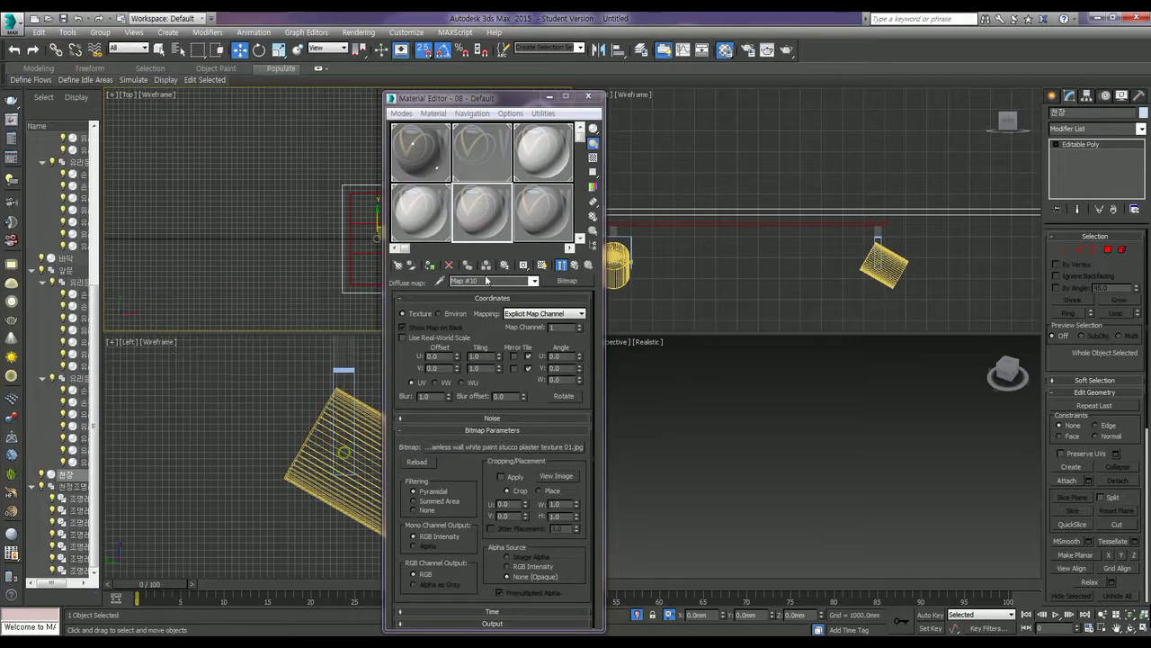
Show the plaster texture shaded in the viewports and expand the material's Maps rollout.
{"action": "left_click", "coordinate": [501, 265]}
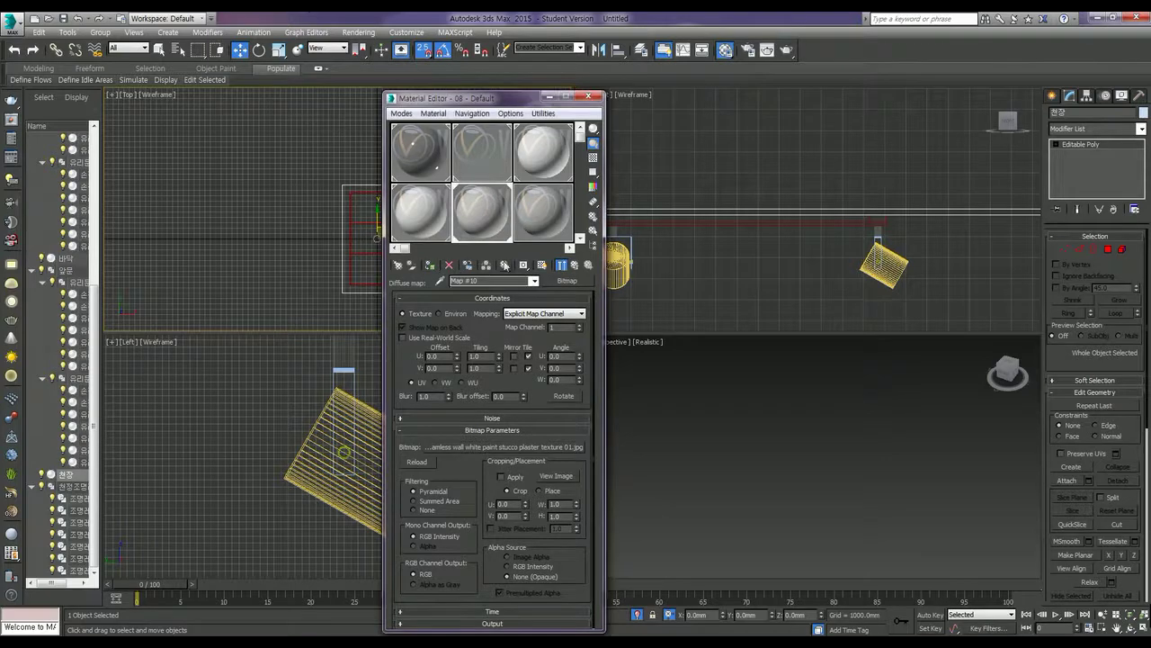
{"action": "left_click", "coordinate": [542, 265]}
{"action": "left_click", "coordinate": [574, 266]}
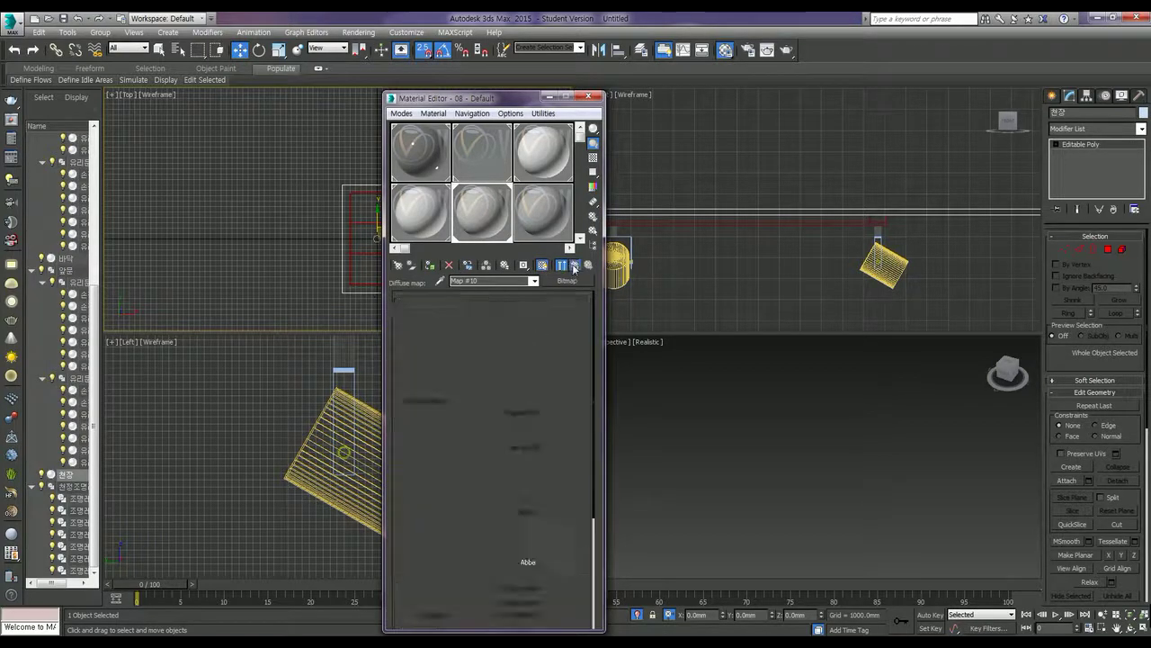
{"action": "scroll", "coordinate": [511, 385], "scroll_direction": "down", "scroll_amount": 2}
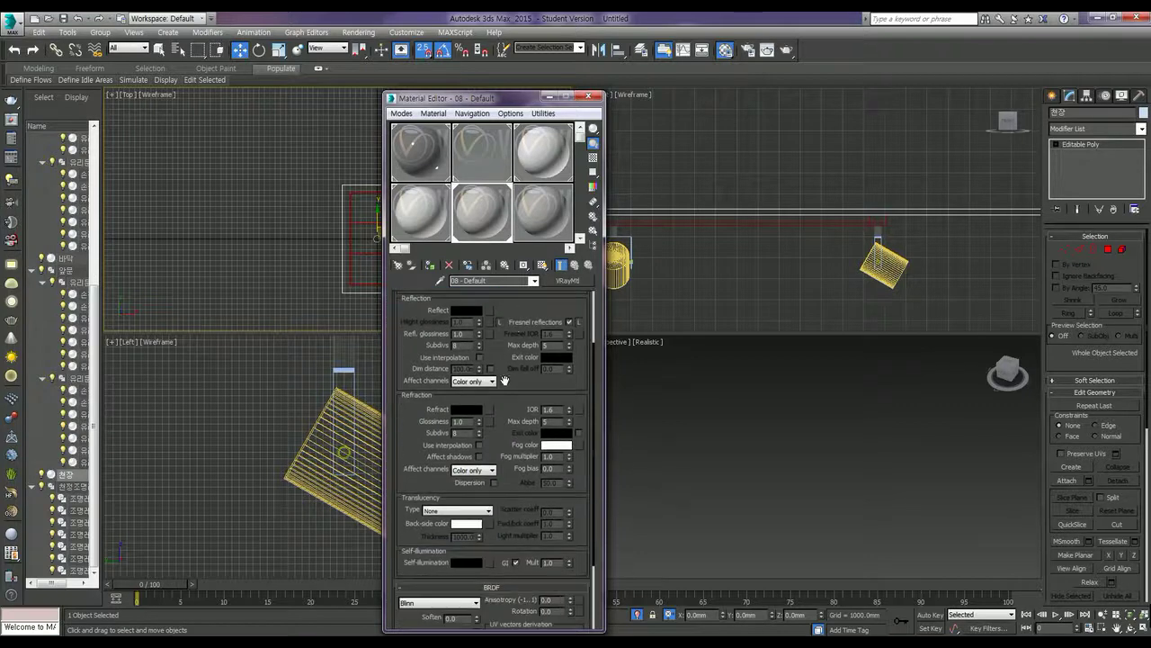
{"action": "scroll", "coordinate": [506, 423], "scroll_direction": "down", "scroll_amount": 3}
{"action": "left_click", "coordinate": [491, 586]}
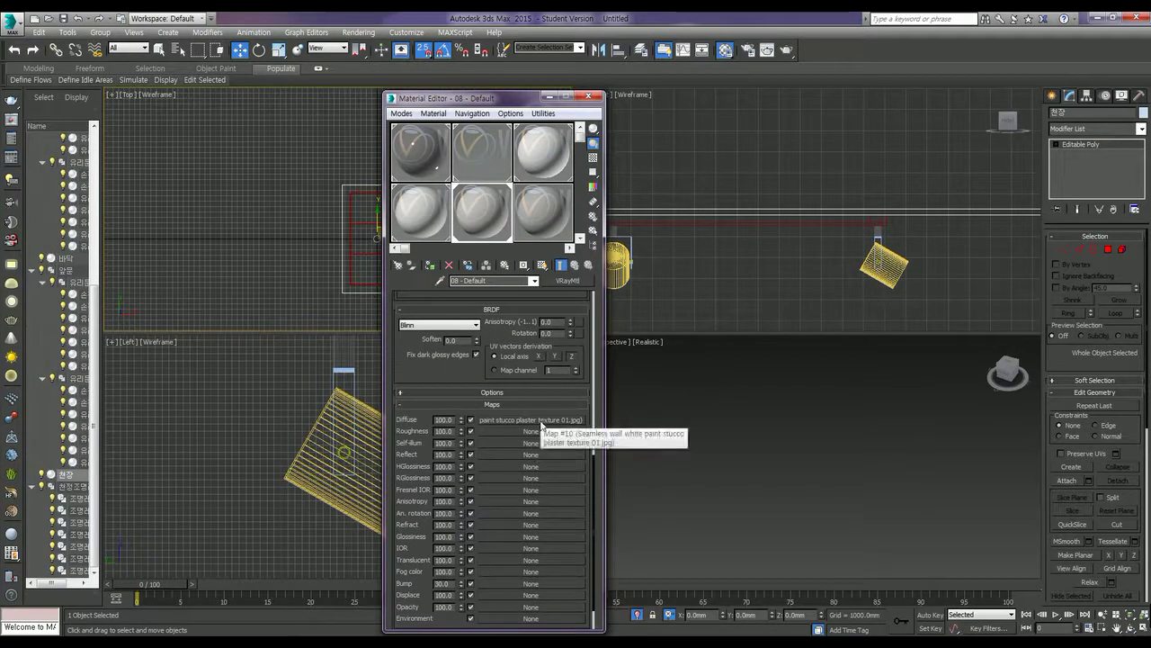
Copy the diffuse stucco map into the Bump slot and set bump strength to 50.
{"action": "left_click_drag", "start_coordinate": [542, 424], "coordinate": [495, 591]}
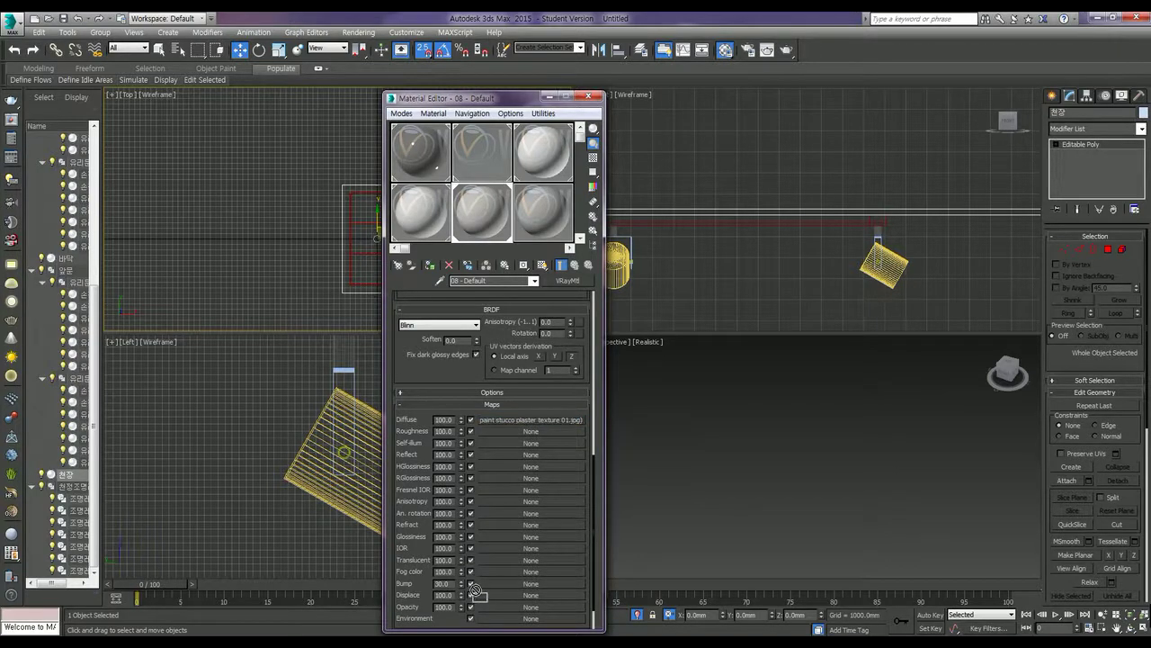
{"action": "left_click_drag", "start_coordinate": [496, 591], "coordinate": [497, 585]}
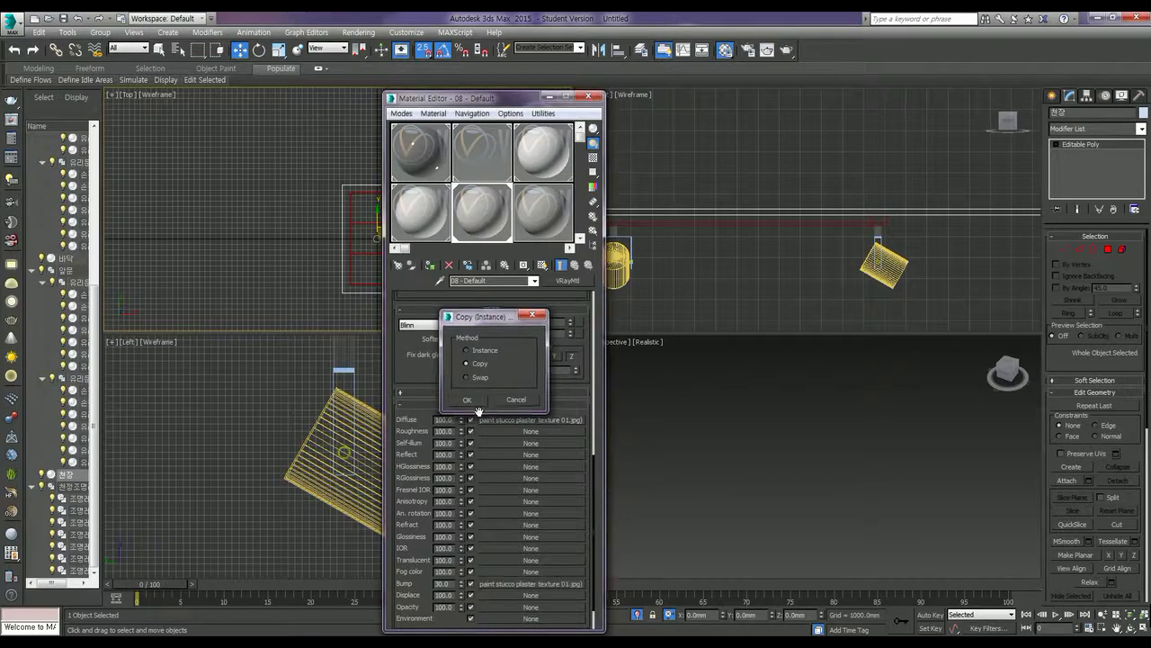
{"action": "left_click", "coordinate": [468, 398]}
{"action": "double_click", "coordinate": [442, 584]}
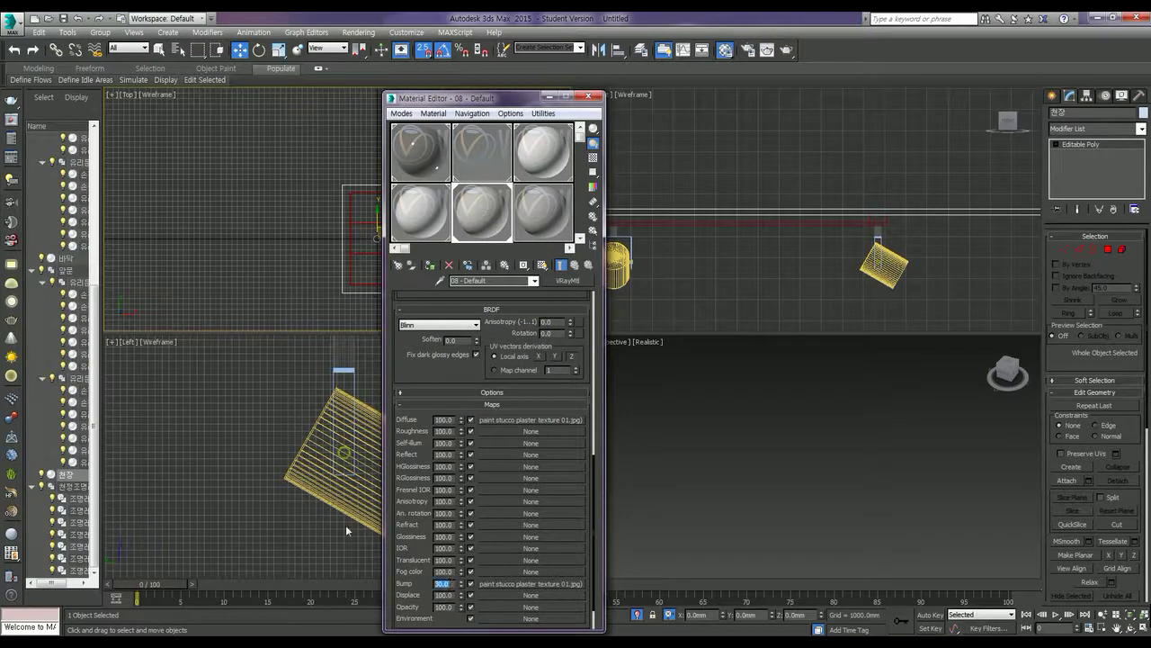
{"action": "type", "text": "50"}
{"action": "key", "text": "Return"}
Preview the material enlarged, then move the Material Editor aside to uncover the Top view.
{"action": "double_click", "coordinate": [501, 218]}
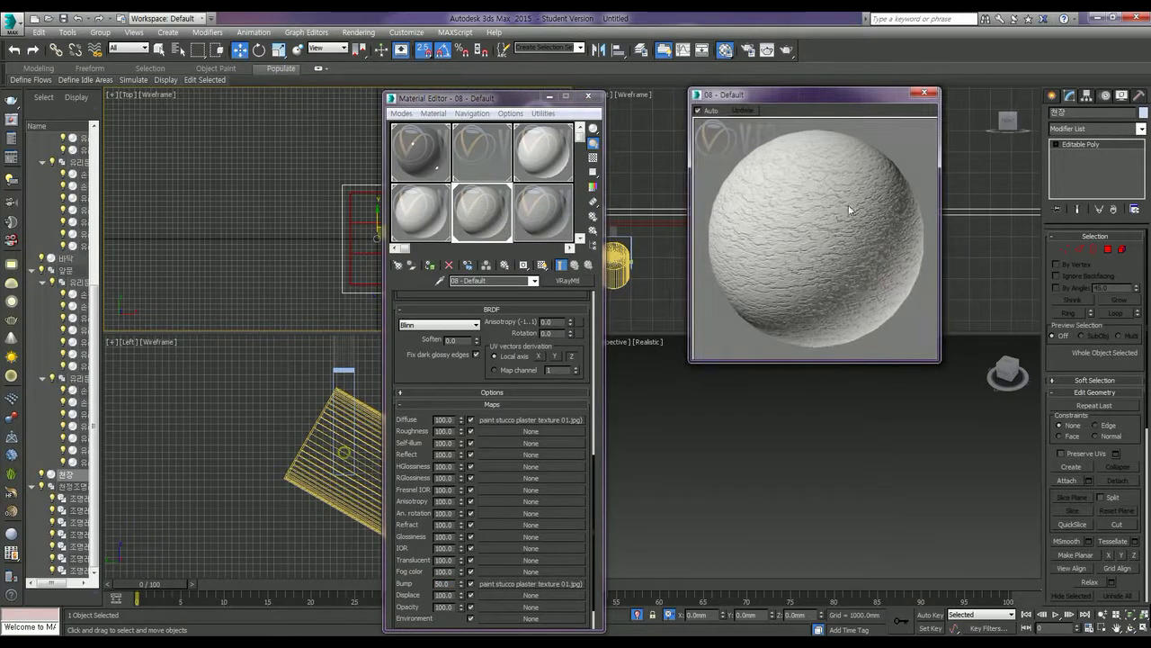
{"action": "left_click", "coordinate": [924, 94]}
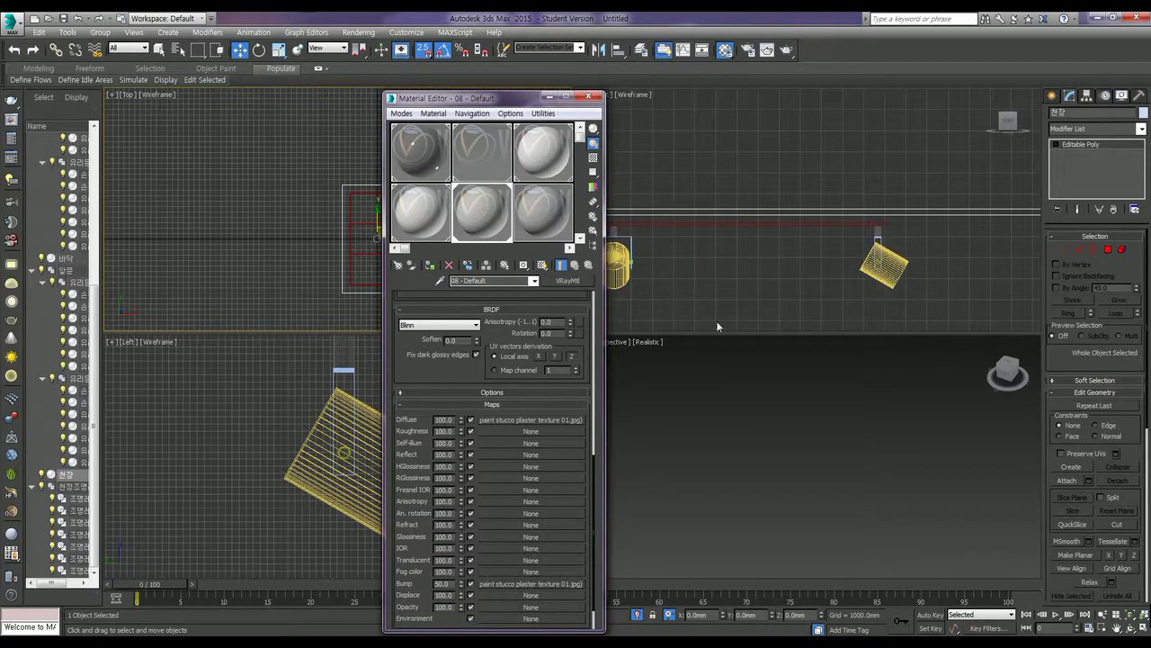
{"action": "left_click_drag", "start_coordinate": [494, 98], "coordinate": [682, 107]}
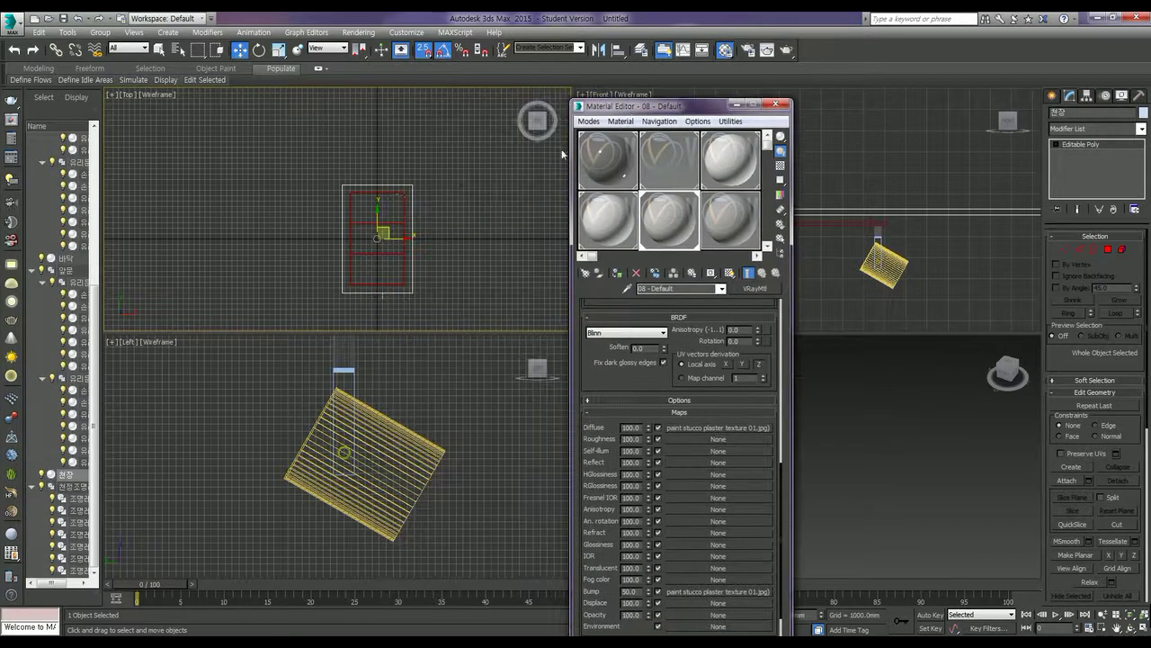
Find and select the floor object 바닥, framing it in the Perspective view.
{"action": "scroll", "coordinate": [461, 410], "scroll_direction": "up", "scroll_amount": 3}
{"action": "scroll", "coordinate": [484, 450], "scroll_direction": "down", "scroll_amount": 4}
{"action": "middle_click_drag", "start_coordinate": [484, 450], "coordinate": [337, 377]}
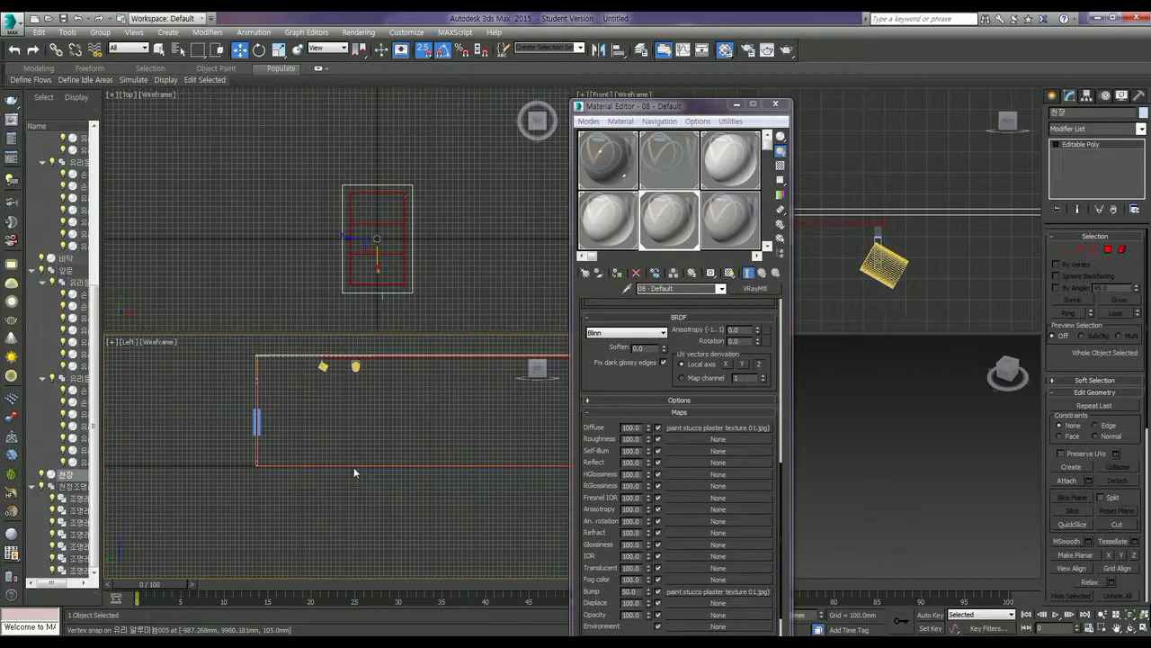
{"action": "scroll", "coordinate": [353, 467], "scroll_direction": "up", "scroll_amount": 5}
{"action": "scroll", "coordinate": [356, 462], "scroll_direction": "up", "scroll_amount": 3}
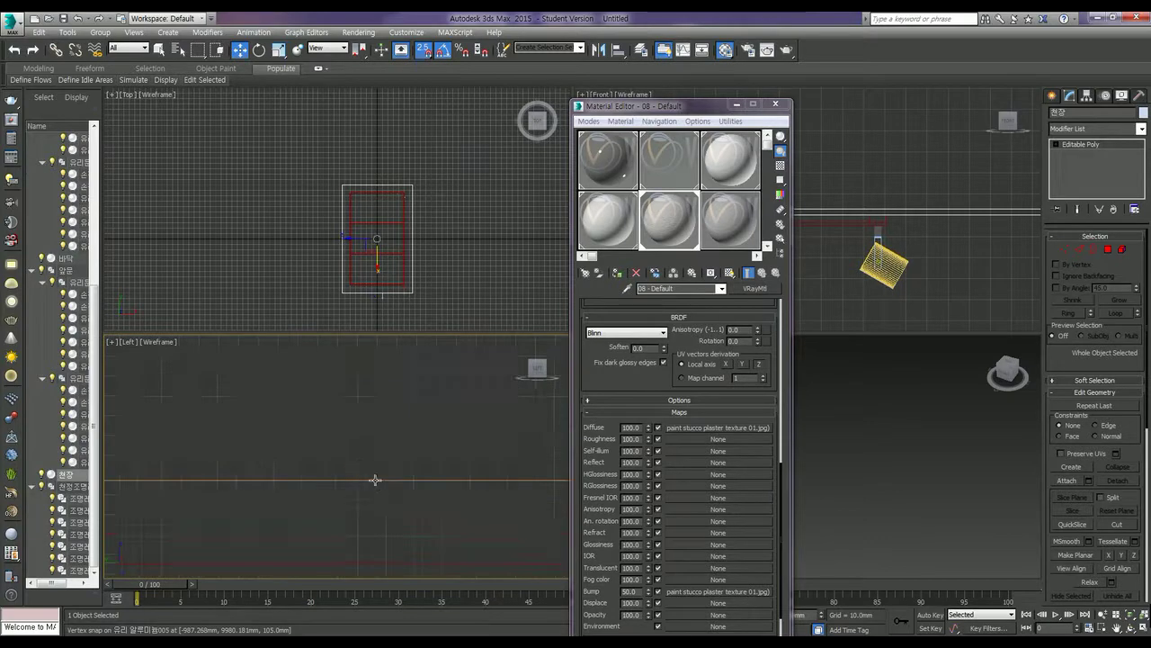
{"action": "left_click", "coordinate": [374, 479]}
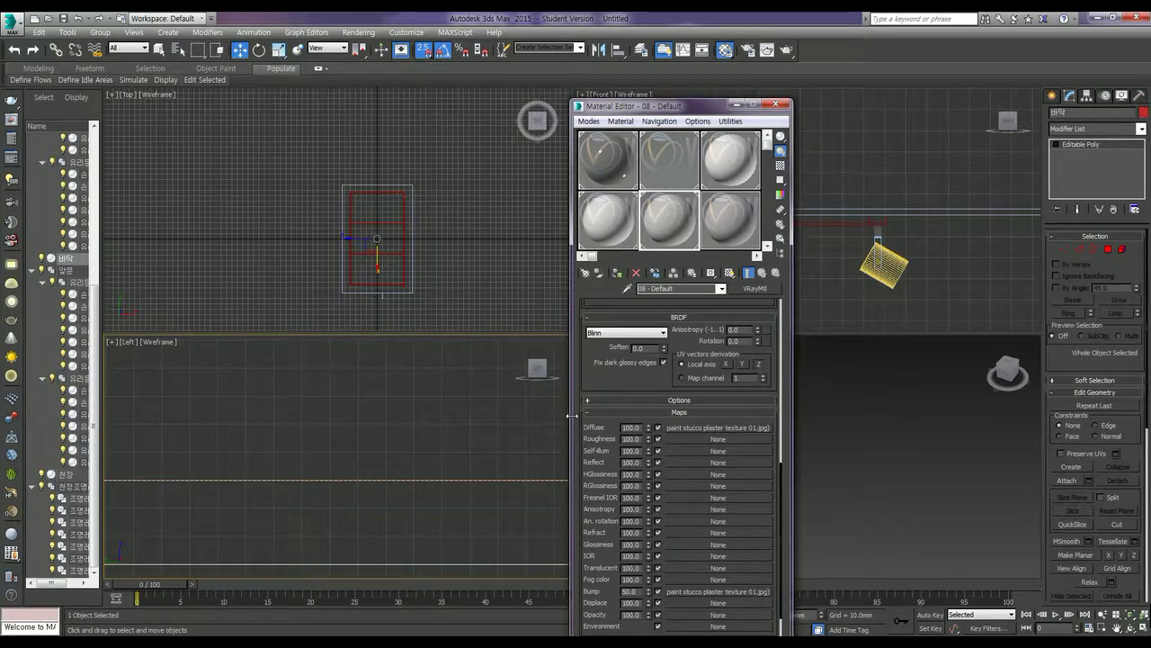
{"action": "scroll", "coordinate": [360, 401], "scroll_direction": "down", "scroll_amount": 5}
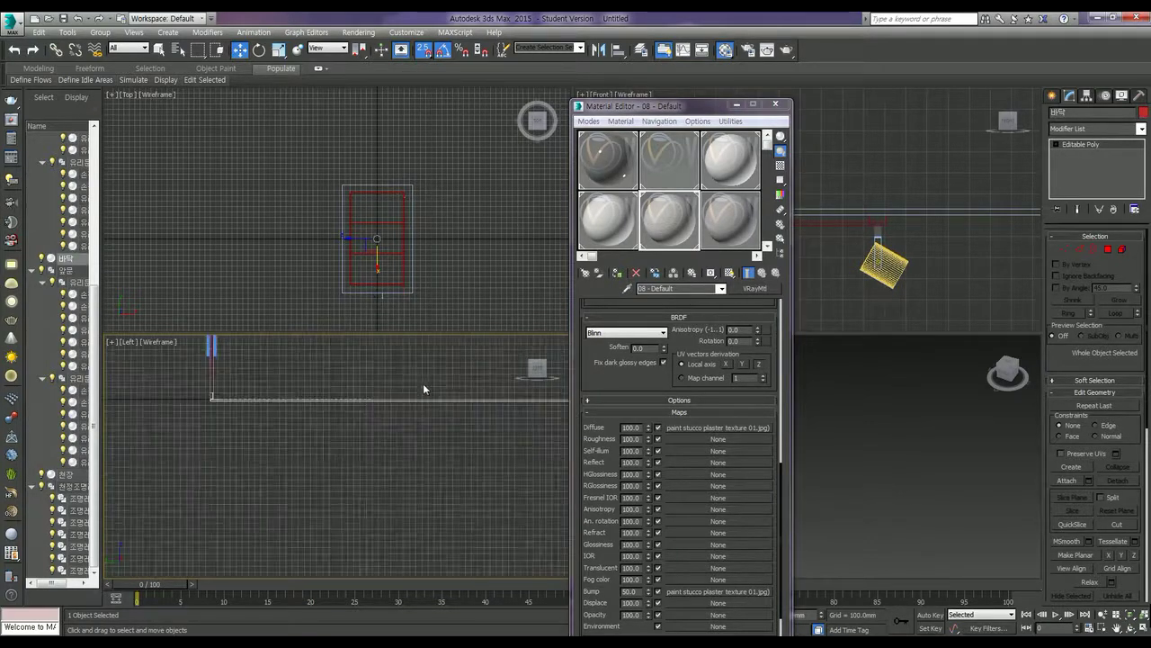
{"action": "right_click", "coordinate": [817, 417]}
{"action": "key", "text": "z"}
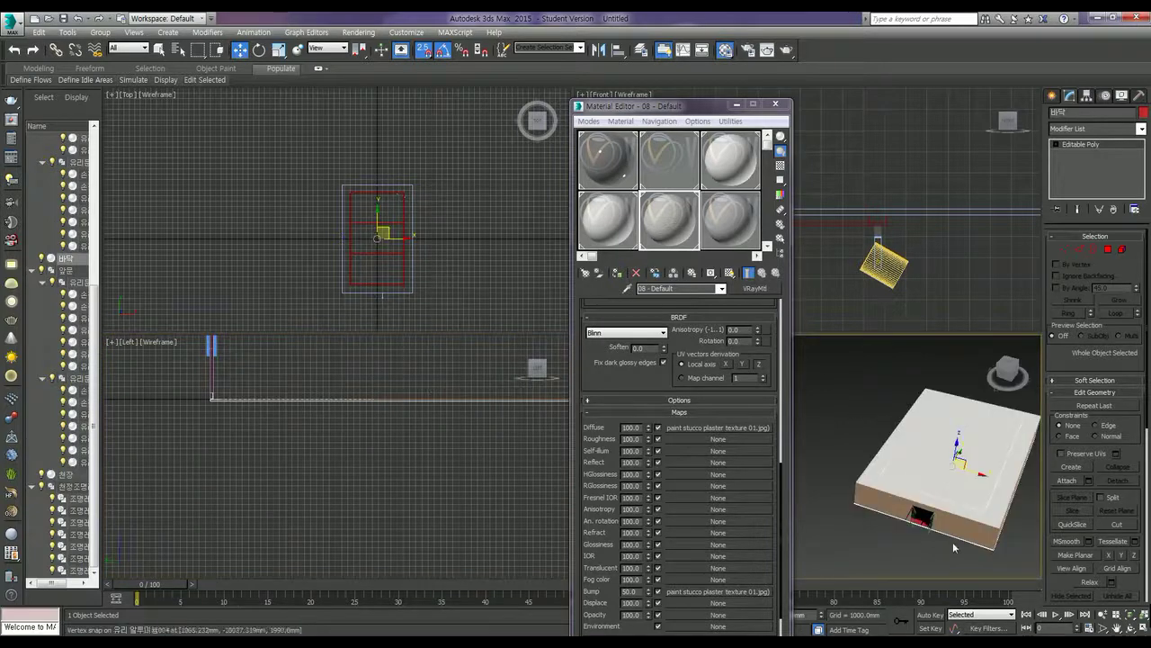
Show Box001's stucco material shaded in the viewports, then select the 09 - Default slot.
{"action": "left_click", "coordinate": [959, 528]}
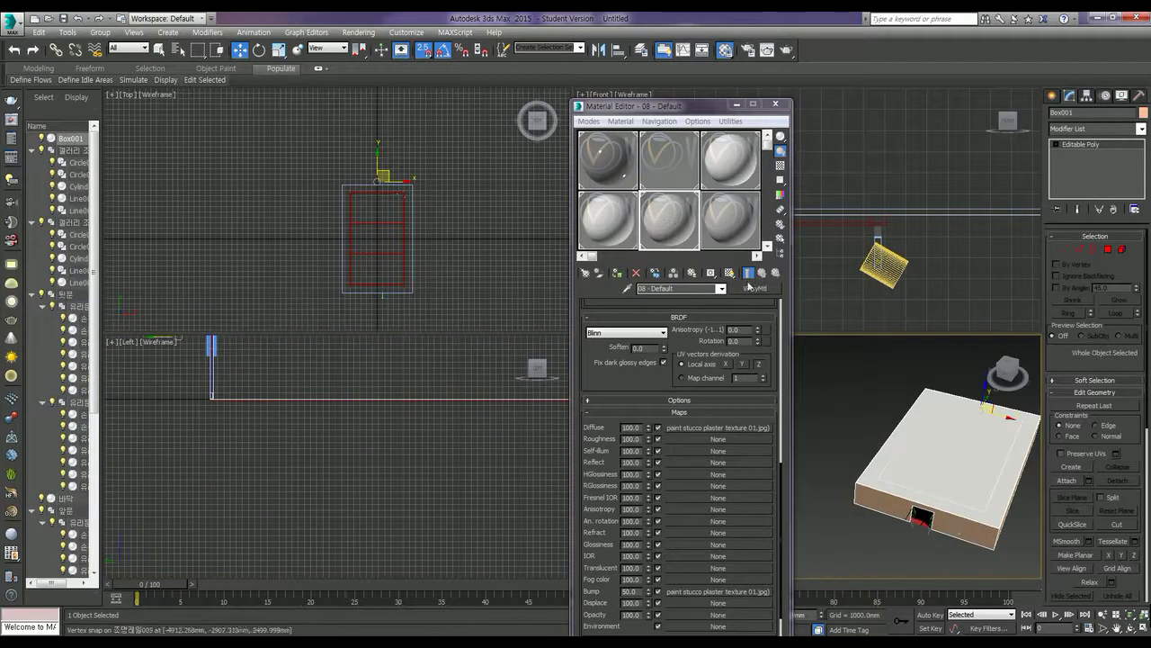
{"action": "left_click", "coordinate": [619, 275]}
{"action": "left_click", "coordinate": [731, 275]}
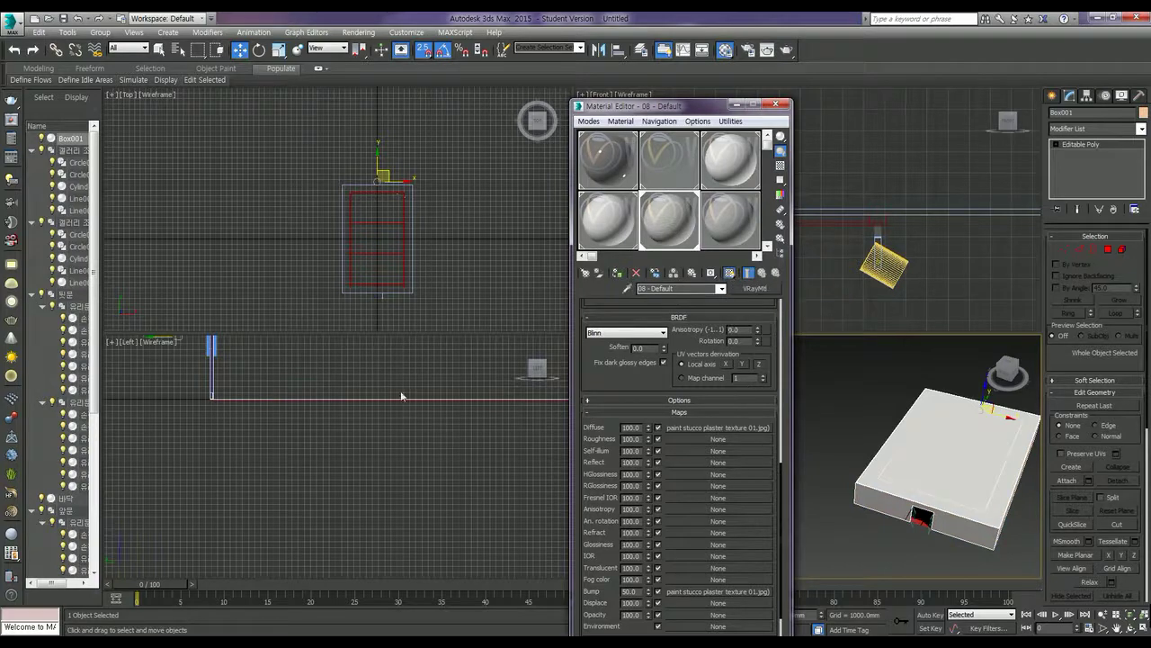
{"action": "right_click", "coordinate": [342, 382]}
{"action": "scroll", "coordinate": [342, 382], "scroll_direction": "up", "scroll_amount": 5}
{"action": "scroll", "coordinate": [342, 387], "scroll_direction": "down", "scroll_amount": 3}
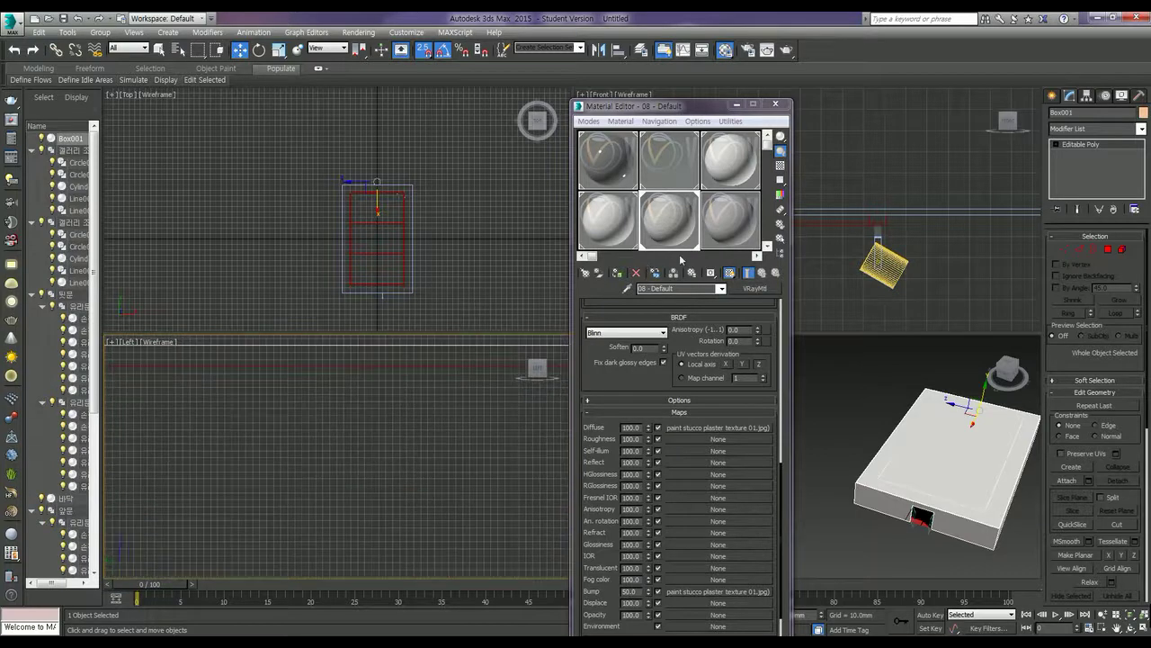
{"action": "left_click", "coordinate": [729, 229]}
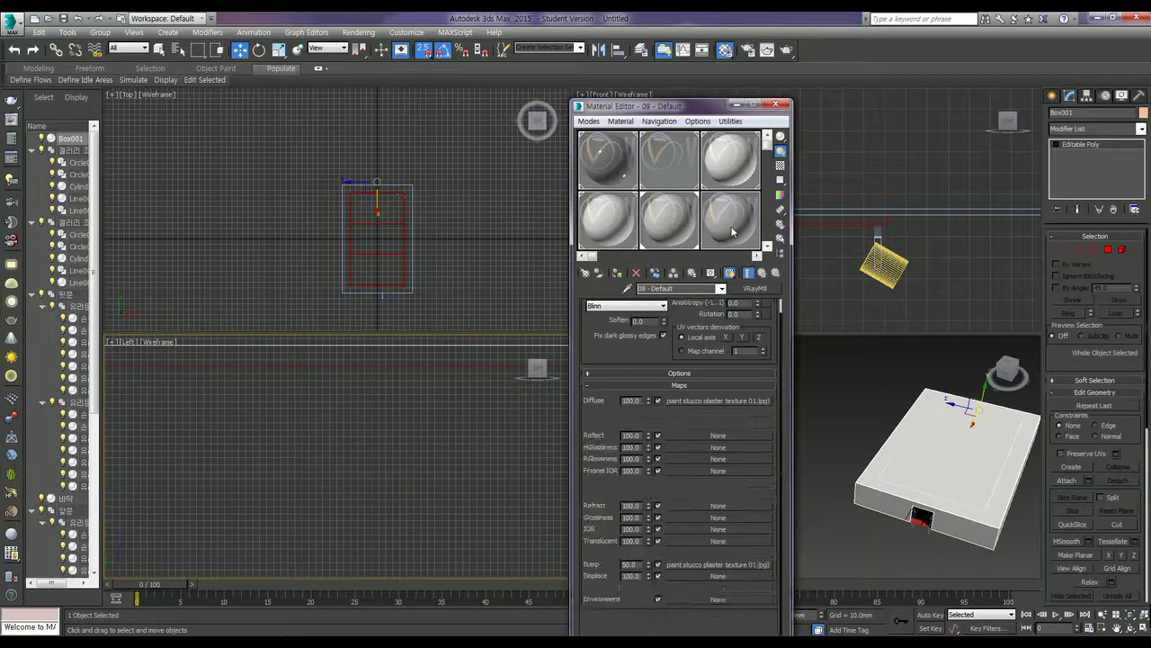
Assign the 09 - Default material to floor 바닥 and convert it to VRayMtl.
{"action": "left_click", "coordinate": [420, 362]}
{"action": "left_click", "coordinate": [617, 273]}
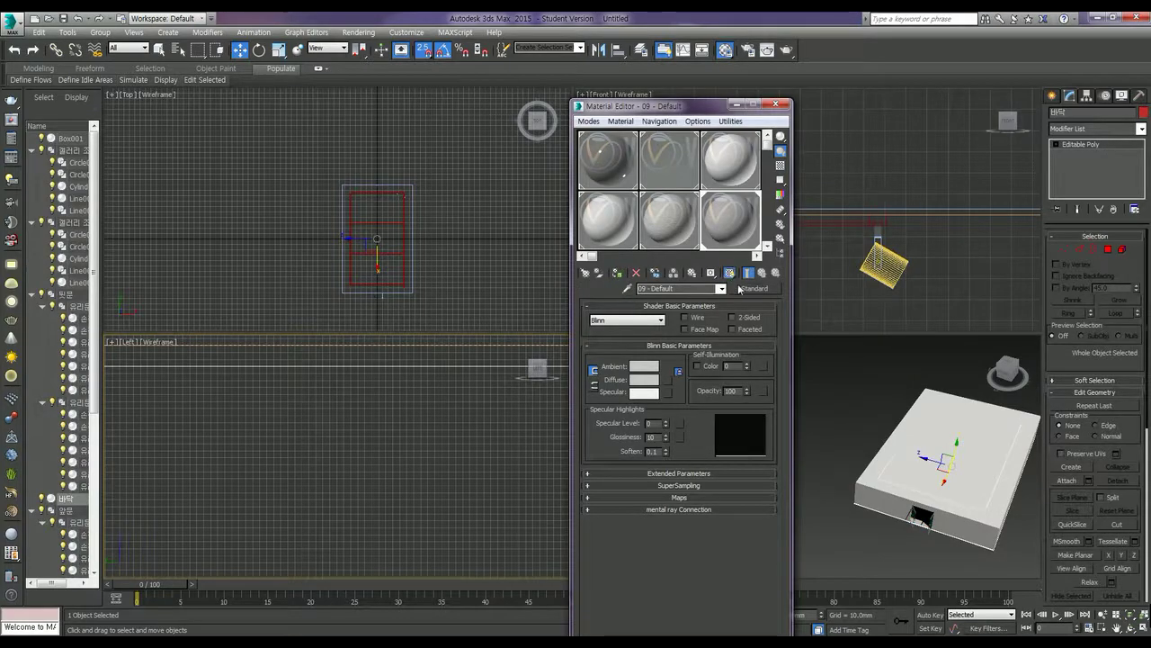
{"action": "left_click", "coordinate": [744, 289]}
{"action": "double_click", "coordinate": [663, 425]}
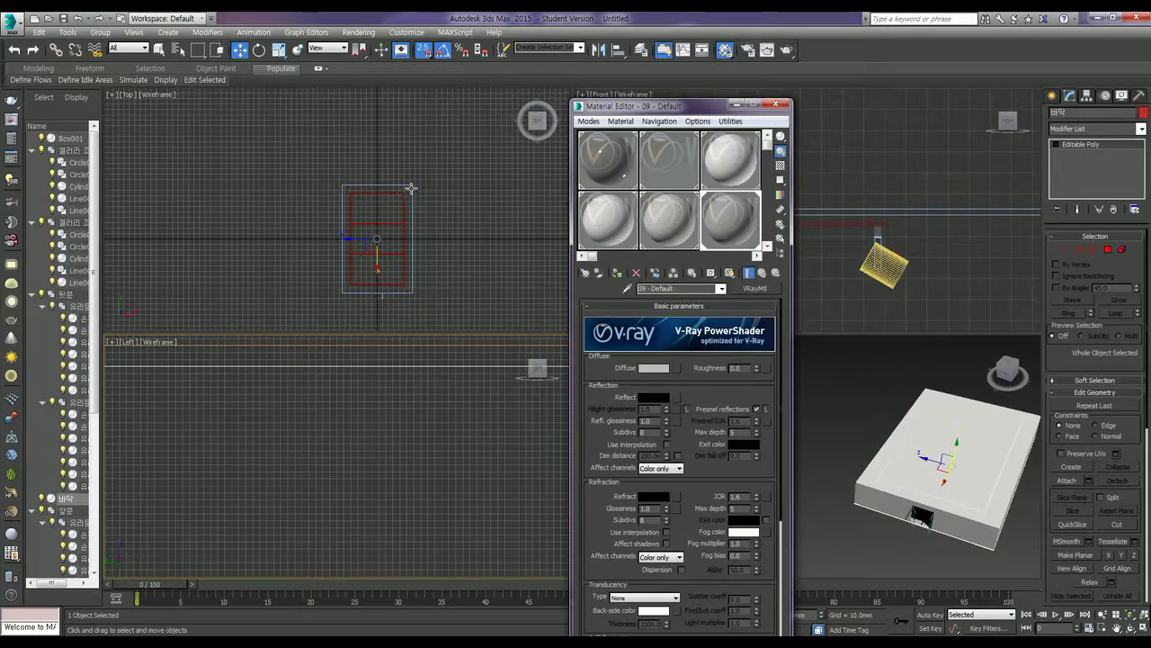
Load Seamless concrete floor tile texture.jpg from the concrete folder as the diffuse bitmap.
{"action": "left_click", "coordinate": [674, 369]}
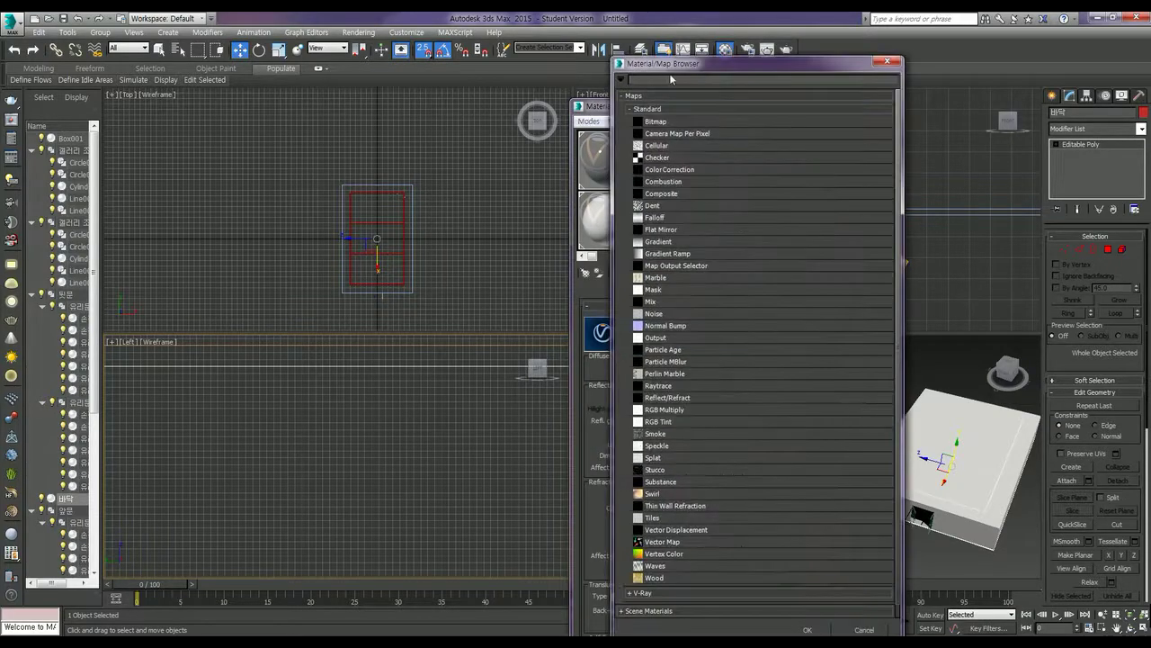
{"action": "double_click", "coordinate": [665, 124]}
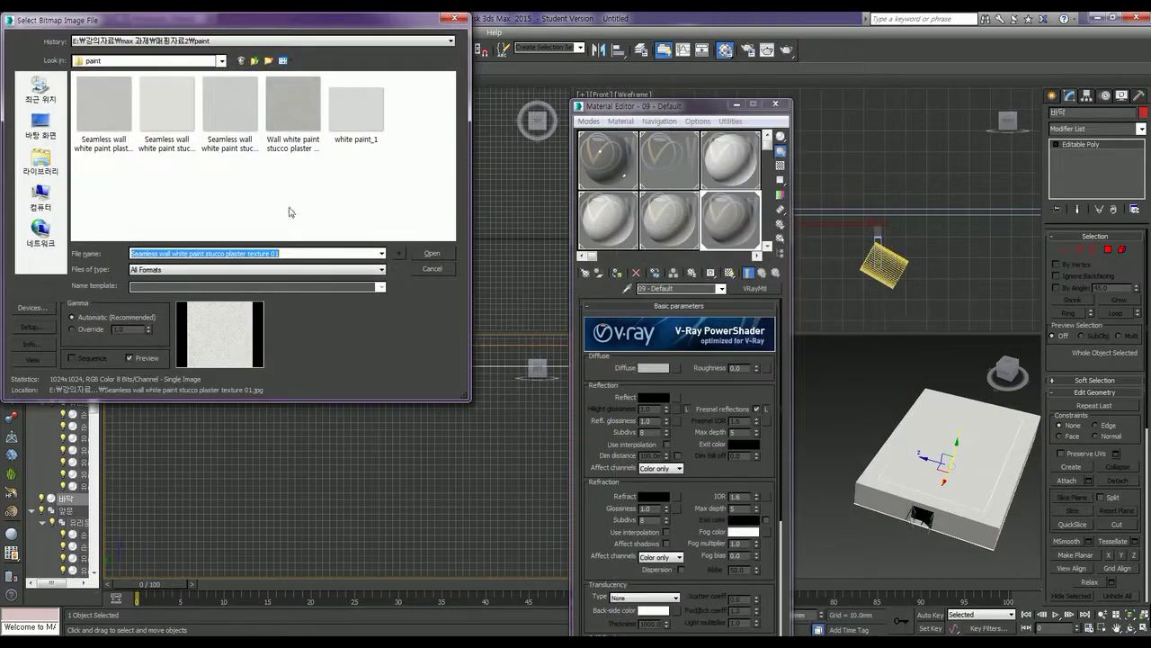
{"action": "left_click", "coordinate": [255, 61]}
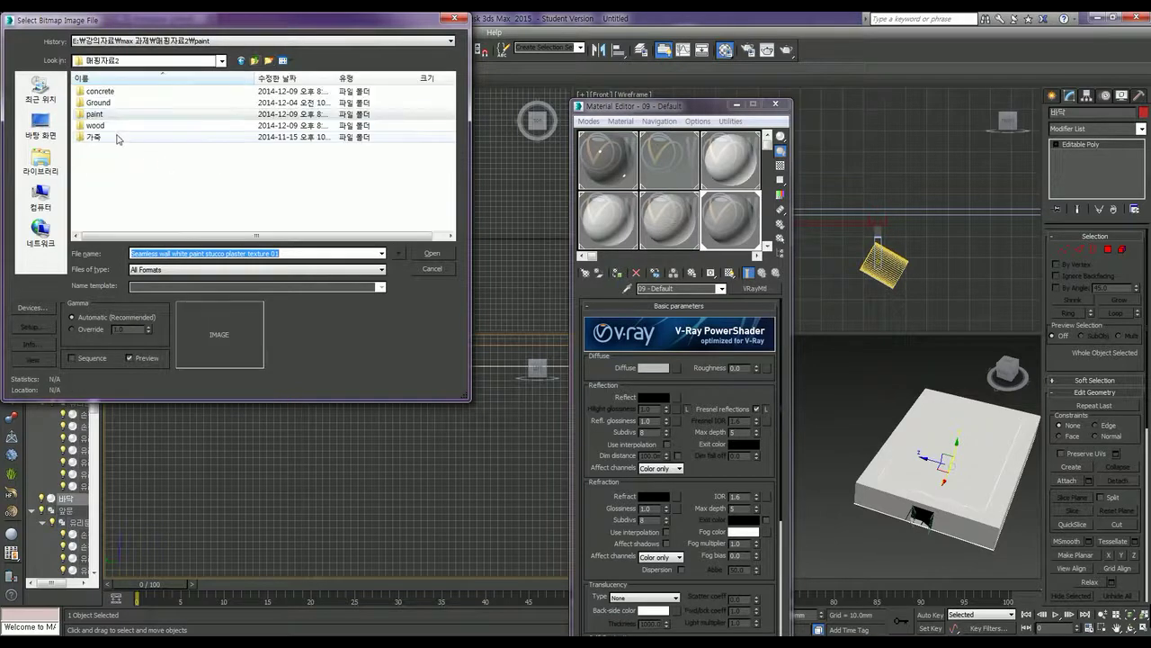
{"action": "double_click", "coordinate": [100, 90]}
{"action": "left_click", "coordinate": [100, 135]}
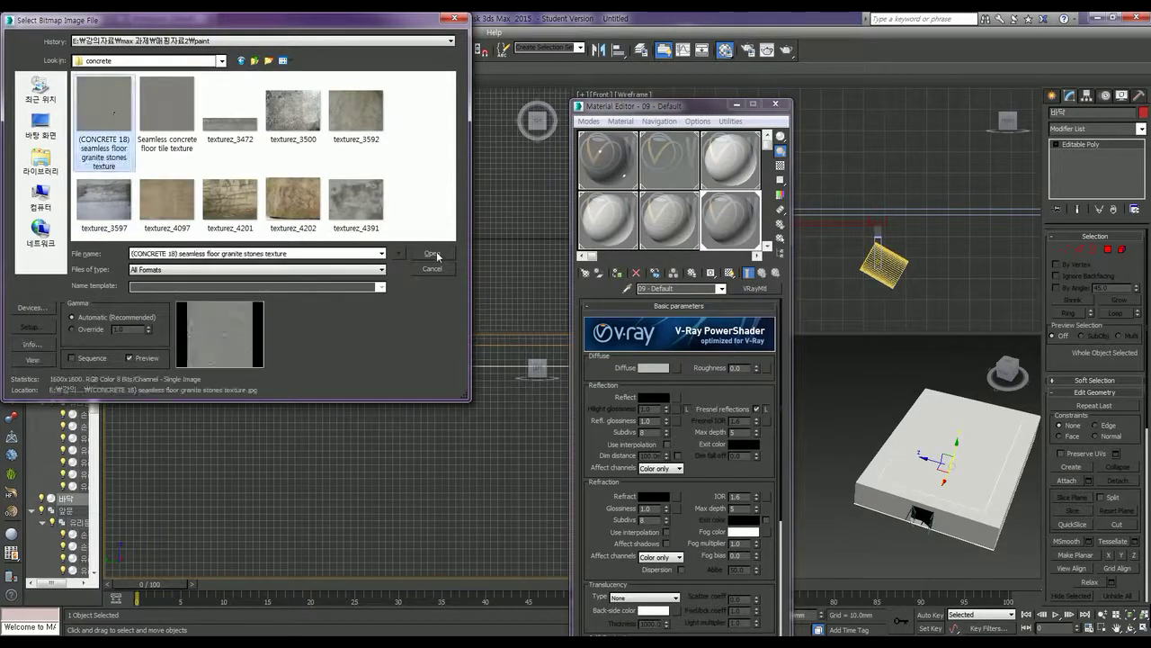
{"action": "left_click", "coordinate": [169, 100]}
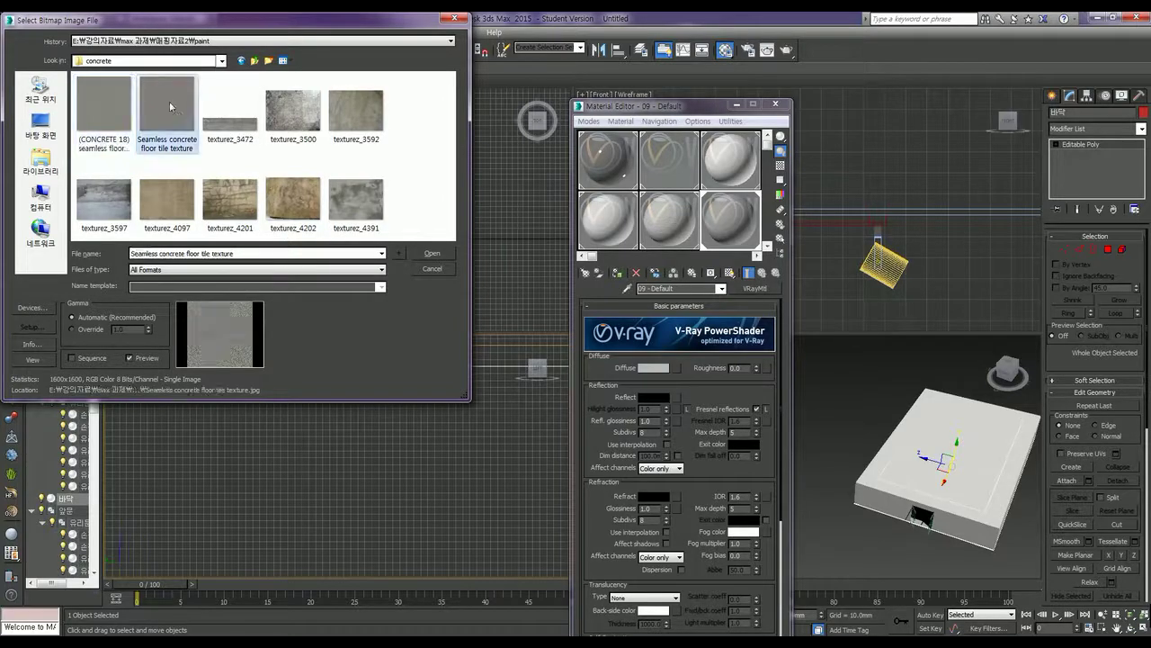
{"action": "key", "text": "Return"}
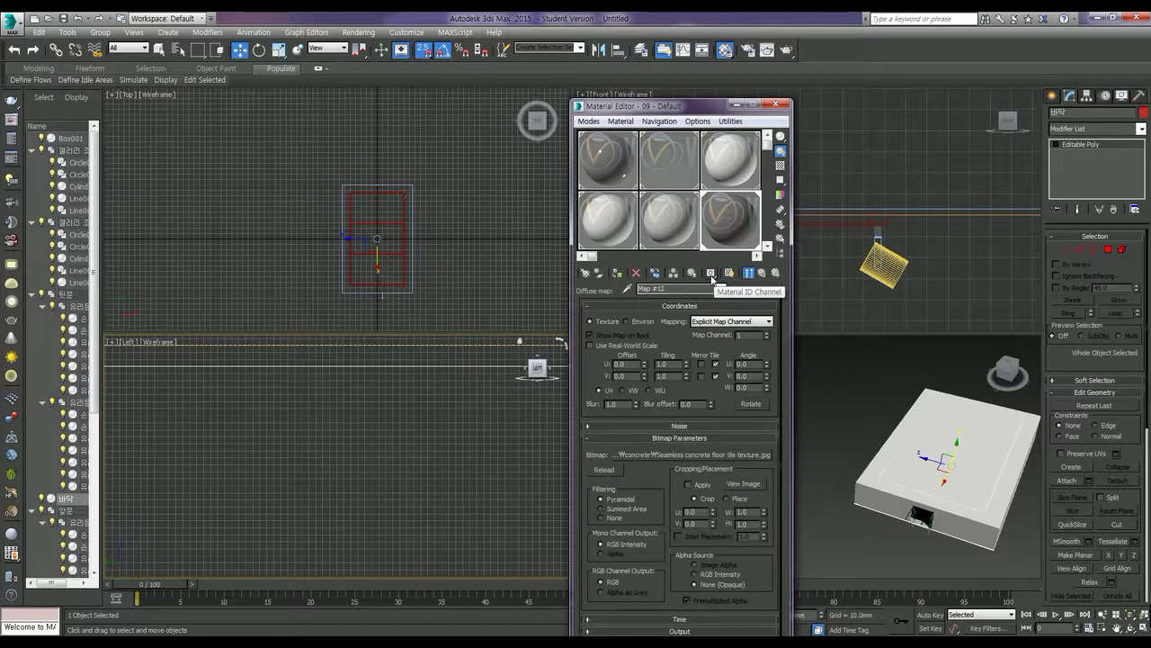
{"action": "left_click", "coordinate": [617, 273]}
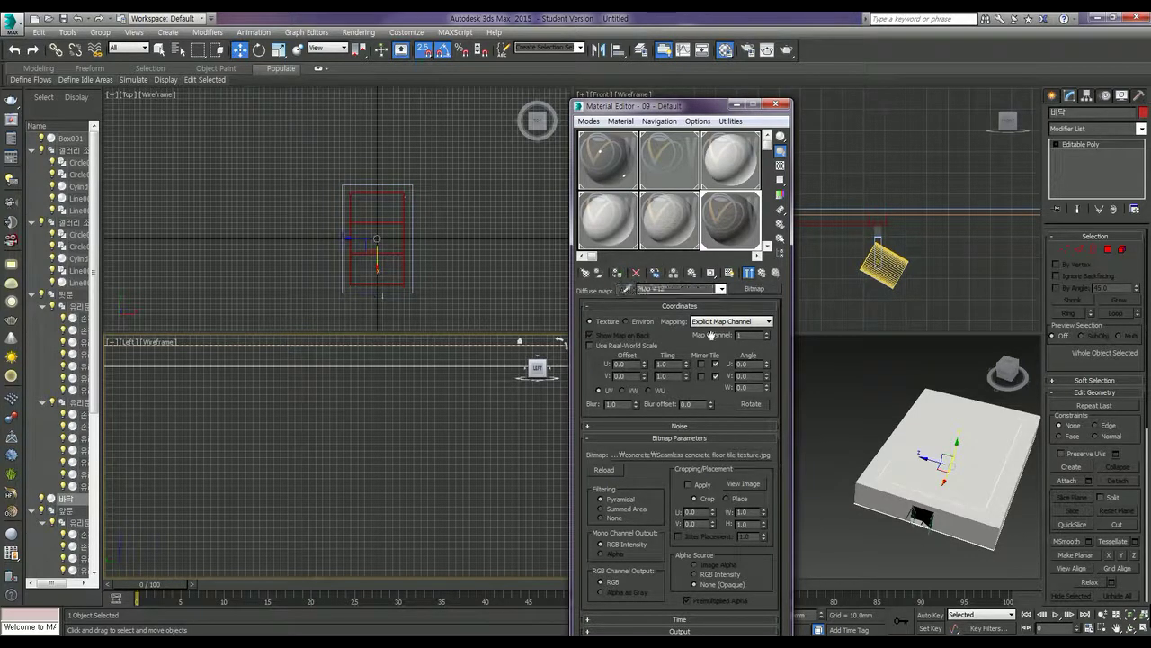
Set the floor material's reflection colour brightness to 200.
{"action": "left_click", "coordinate": [763, 277]}
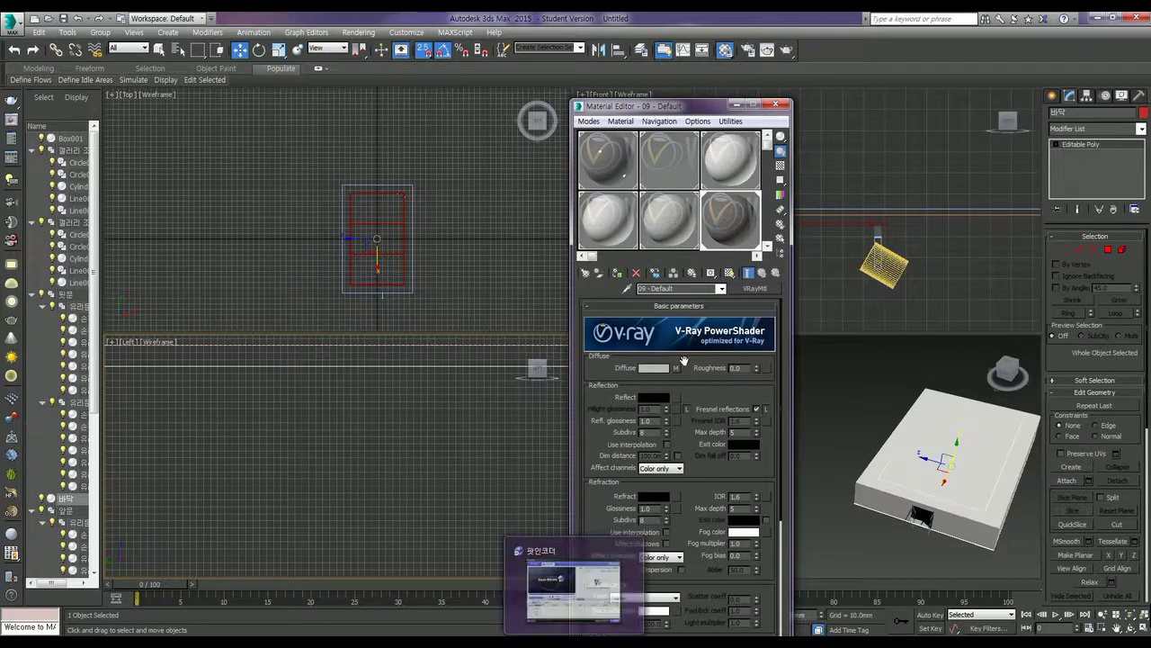
{"action": "left_click", "coordinate": [656, 395]}
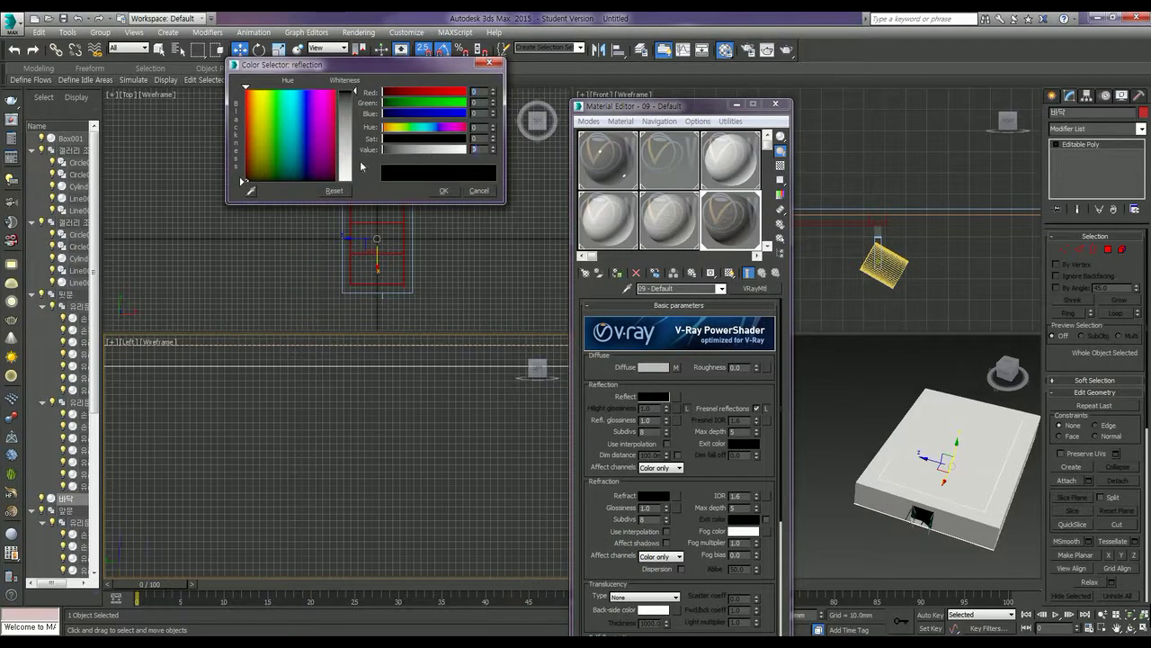
{"action": "type", "text": "230"}
{"action": "key", "text": "Return"}
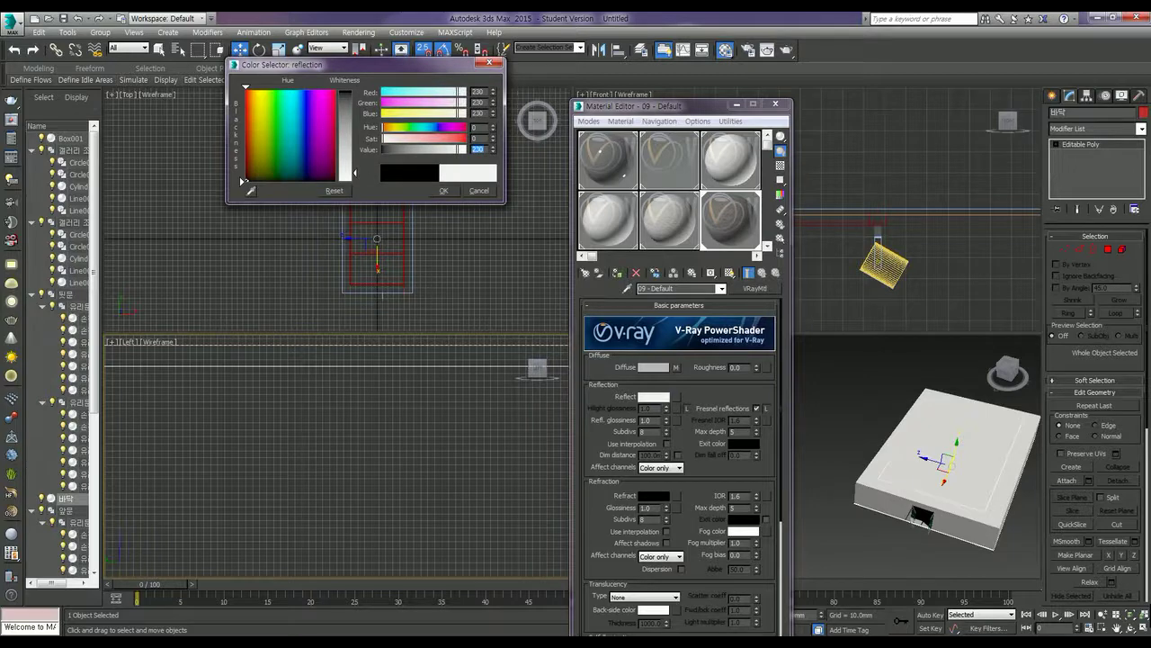
{"action": "type", "text": "200"}
{"action": "key", "text": "Return"}
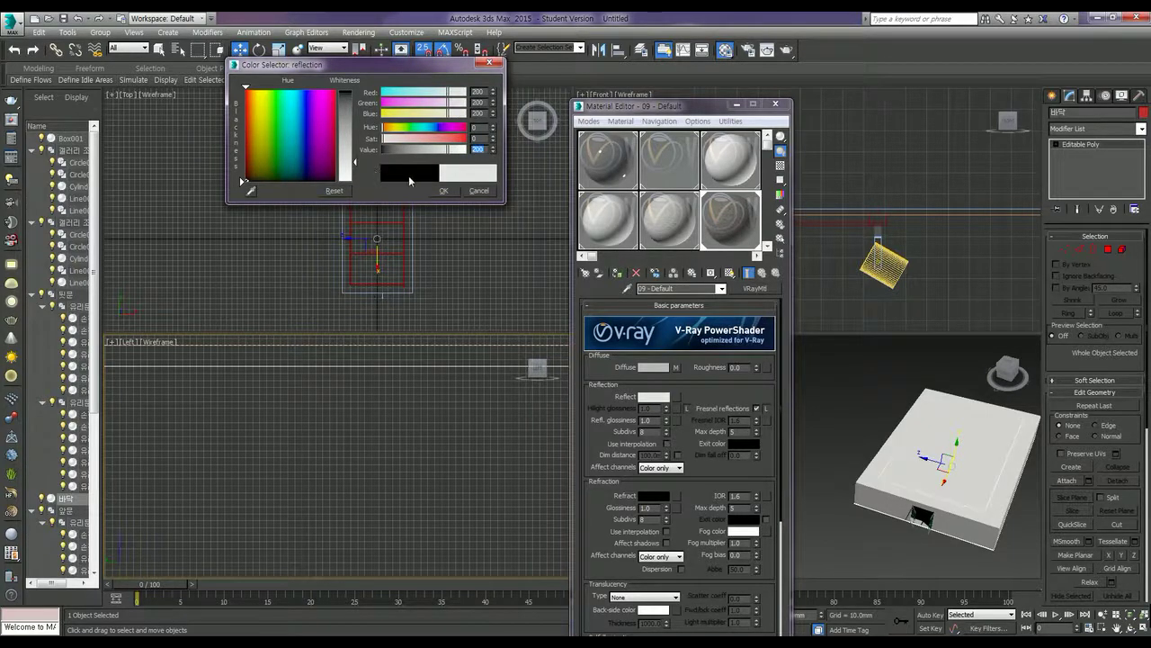
{"action": "left_click", "coordinate": [444, 190]}
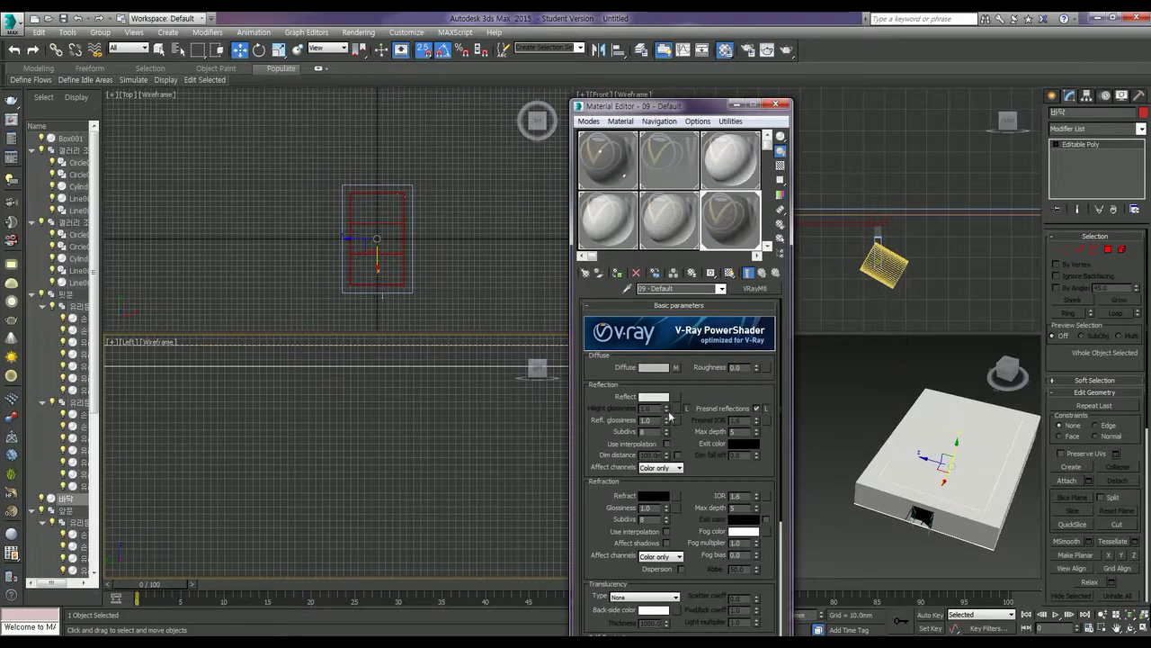
Unlock highlight glossiness and set it to 0.65, with reflection glossiness 0.5.
{"action": "left_click", "coordinate": [688, 410]}
{"action": "left_click_drag", "start_coordinate": [668, 421], "coordinate": [668, 431]}
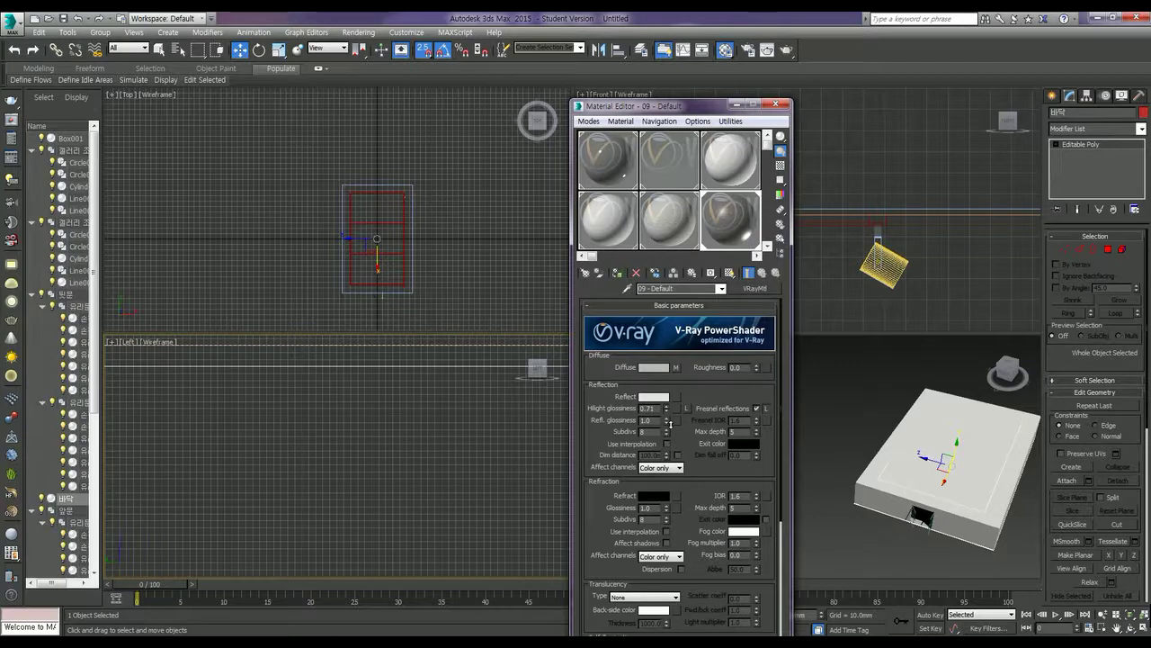
{"action": "left_click_drag", "start_coordinate": [670, 424], "coordinate": [670, 429]}
{"action": "left_click_drag", "start_coordinate": [667, 422], "coordinate": [666, 444]}
{"action": "double_click", "coordinate": [643, 422]}
Give the material a dark grey refraction colour of value 20.
{"action": "left_click", "coordinate": [654, 496]}
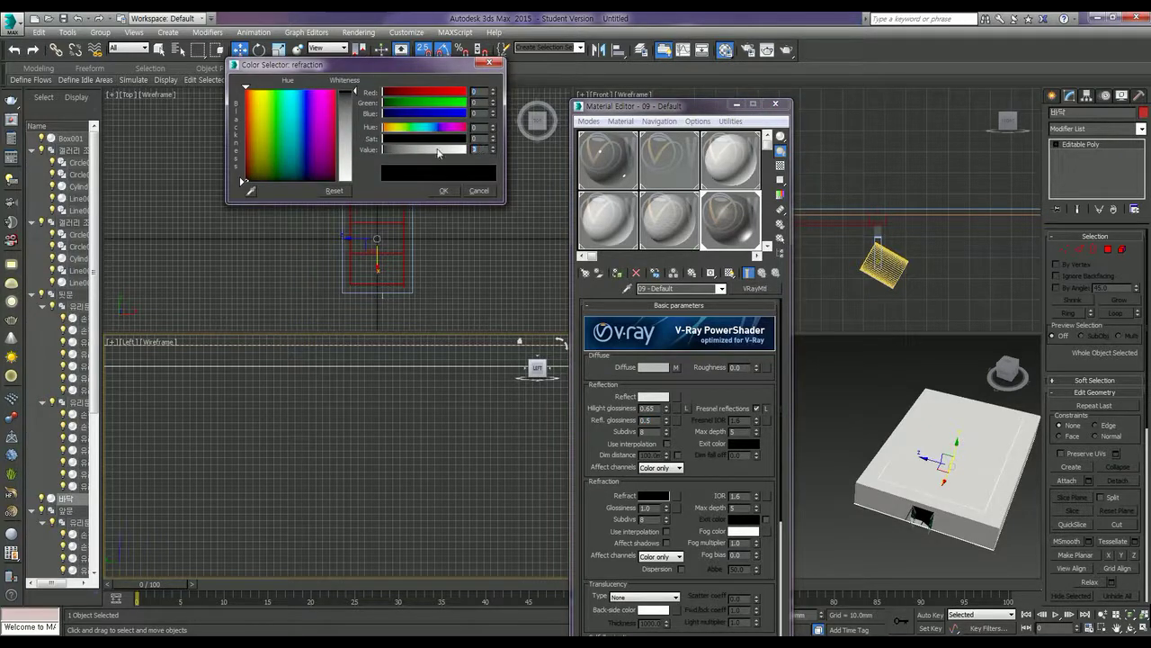
{"action": "type", "text": "20"}
{"action": "key", "text": "Return"}
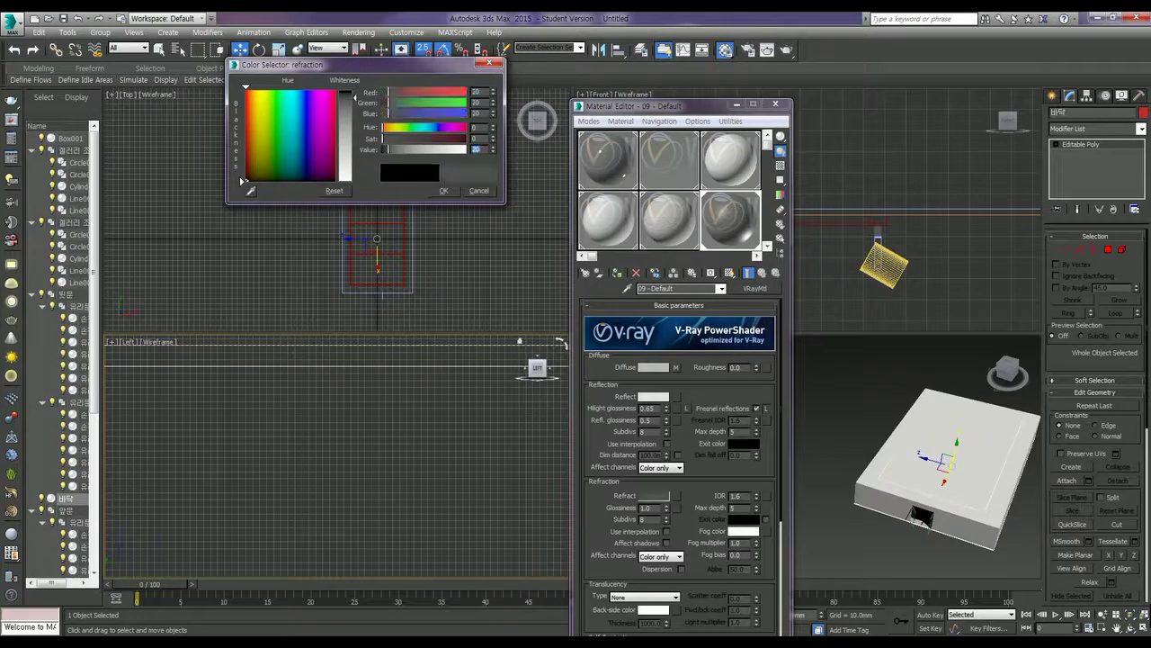
{"action": "left_click", "coordinate": [444, 192]}
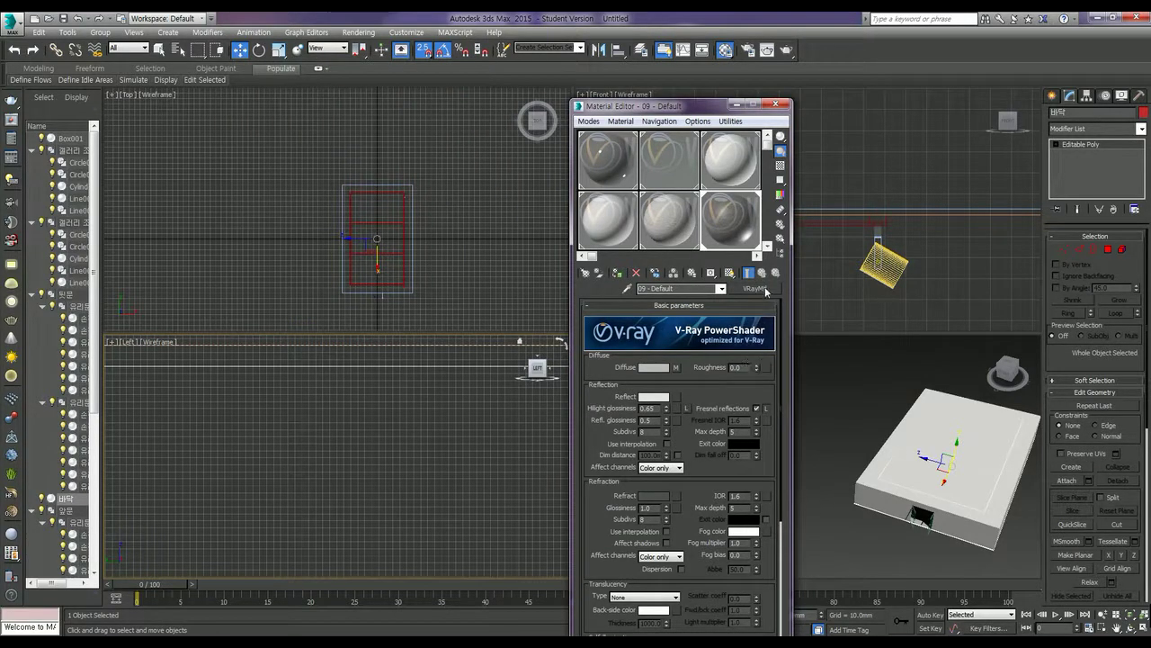
{"action": "left_click", "coordinate": [718, 307]}
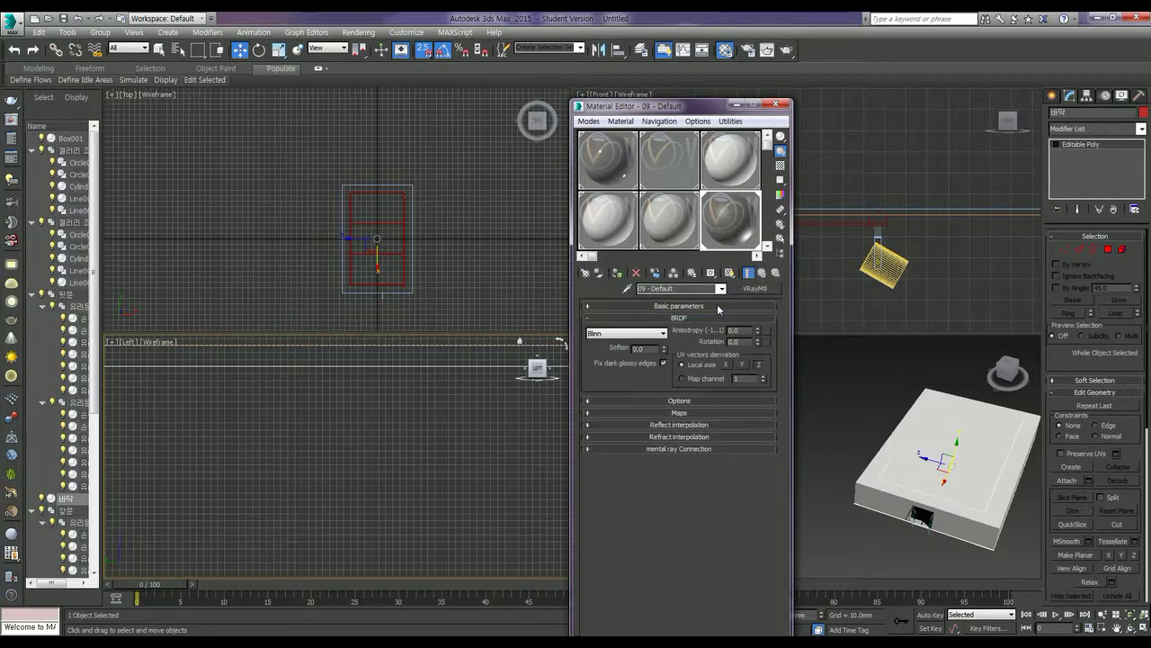
Check the floor material's map slots, then minimize the Material Editor.
{"action": "left_click", "coordinate": [689, 413]}
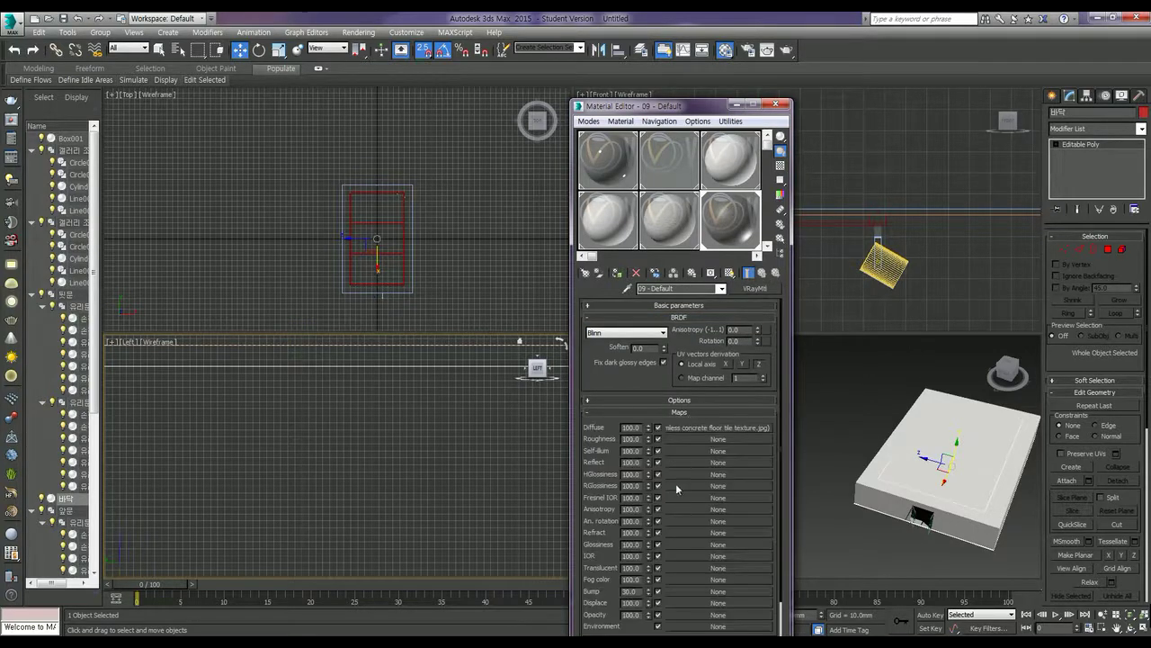
{"action": "scroll", "coordinate": [676, 483], "scroll_direction": "down", "scroll_amount": 2}
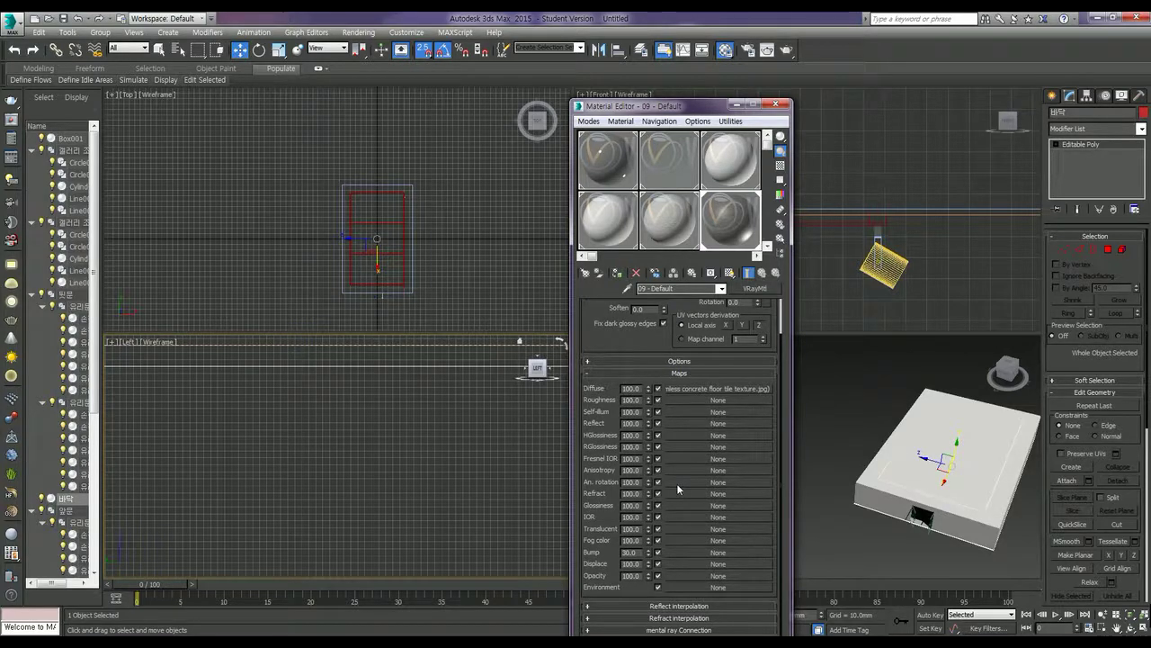
{"action": "scroll", "coordinate": [676, 483], "scroll_direction": "up", "scroll_amount": 2}
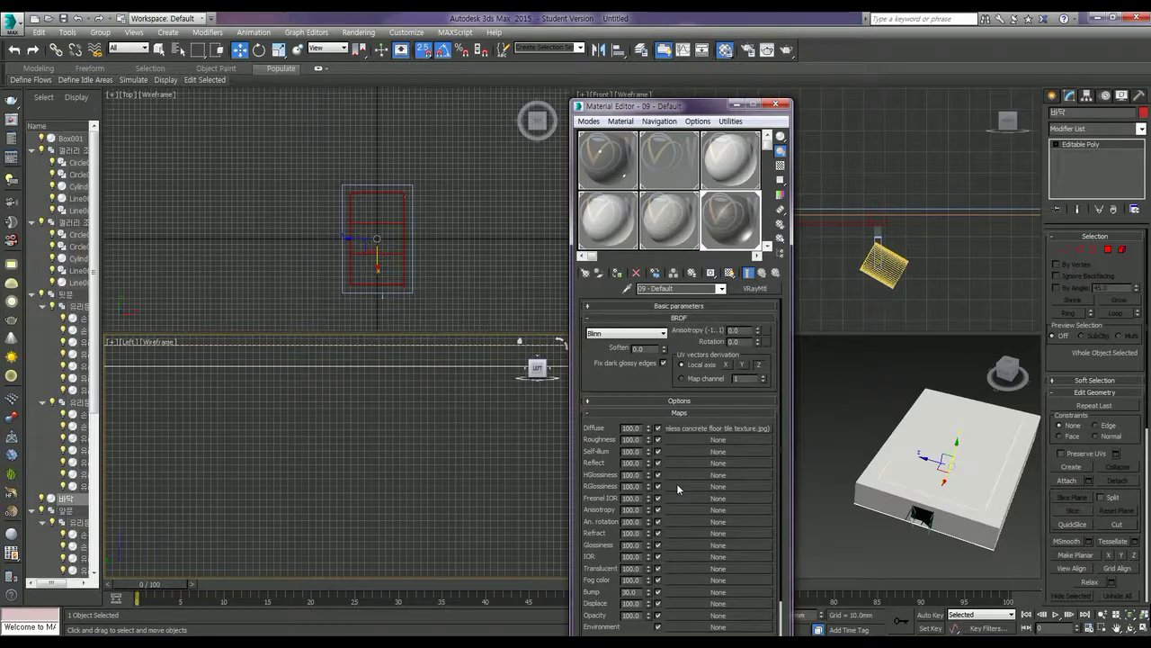
{"action": "left_click", "coordinate": [736, 105]}
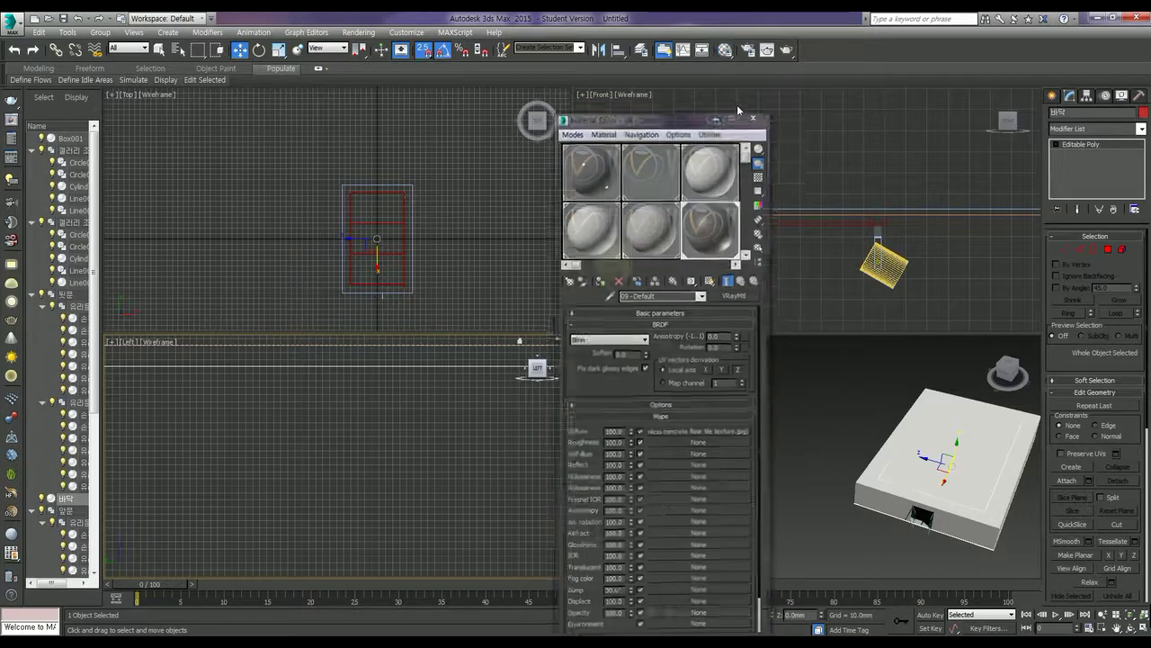
Zoom and pan the Perspective view over the floor, then bring up the Modifier List.
{"action": "scroll", "coordinate": [931, 538], "scroll_direction": "up", "scroll_amount": 2}
{"action": "scroll", "coordinate": [908, 530], "scroll_direction": "up", "scroll_amount": 3}
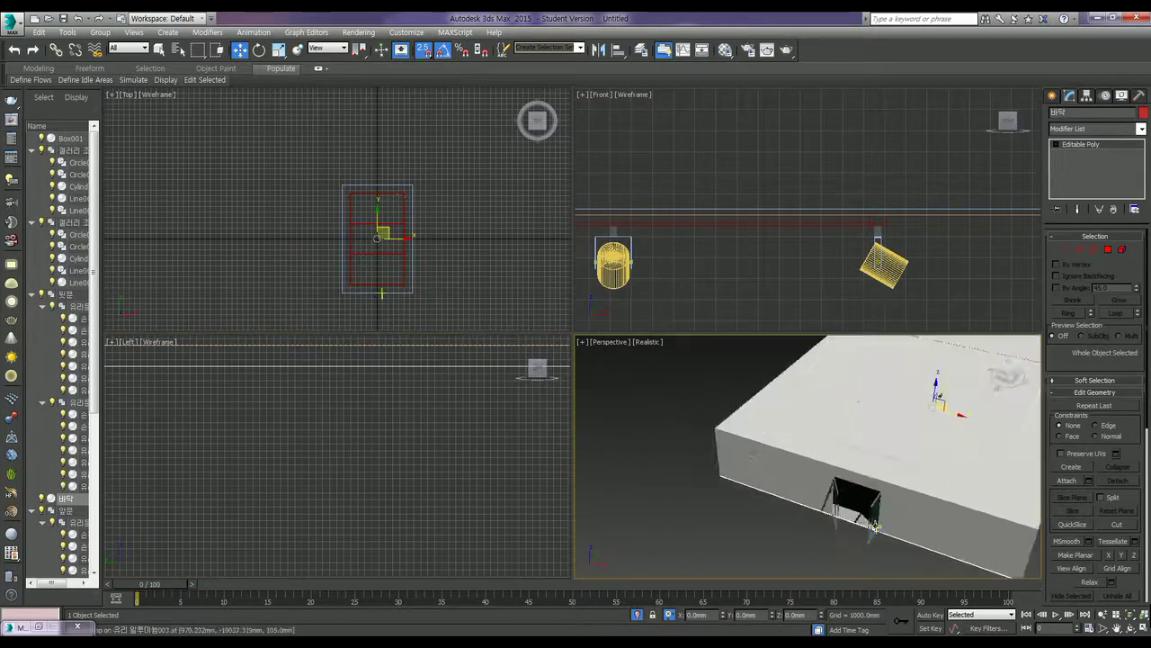
{"action": "scroll", "coordinate": [874, 514], "scroll_direction": "up", "scroll_amount": 3}
{"action": "scroll", "coordinate": [831, 456], "scroll_direction": "up", "scroll_amount": 3}
{"action": "mouse_move", "coordinate": [890, 426]}
{"action": "middle_mouse_down"}
{"action": "mouse_move", "coordinate": [801, 482]}
{"action": "mouse_move", "coordinate": [772, 487]}
{"action": "middle_mouse_up"}
{"action": "right_click", "coordinate": [440, 258]}
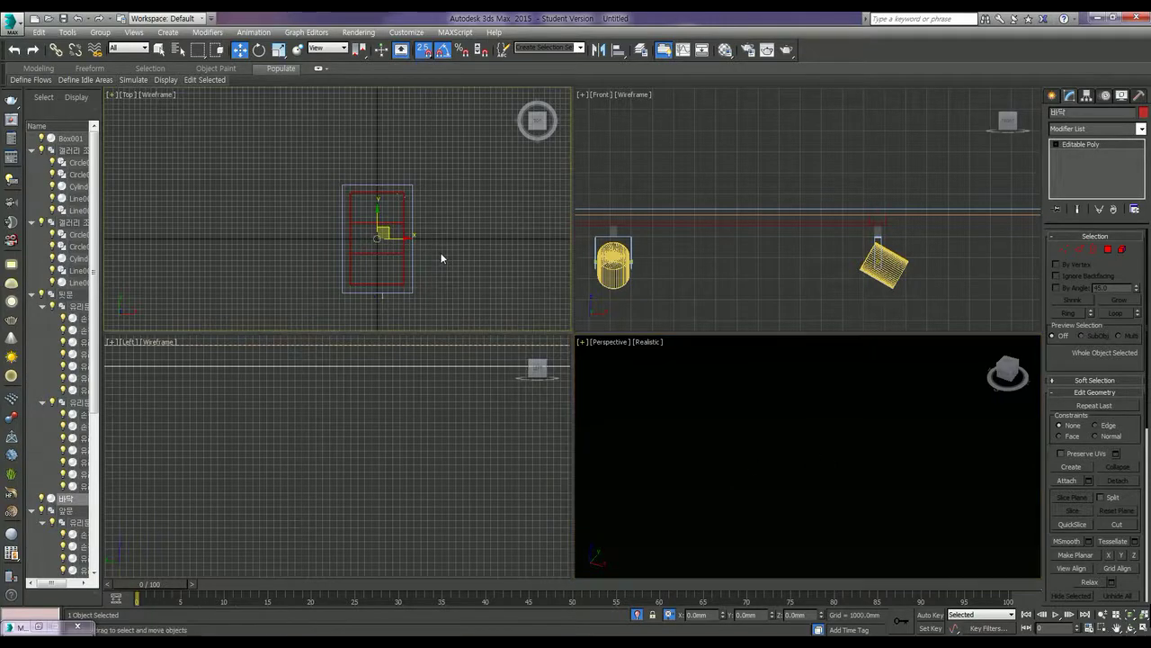
{"action": "right_click", "coordinate": [791, 425]}
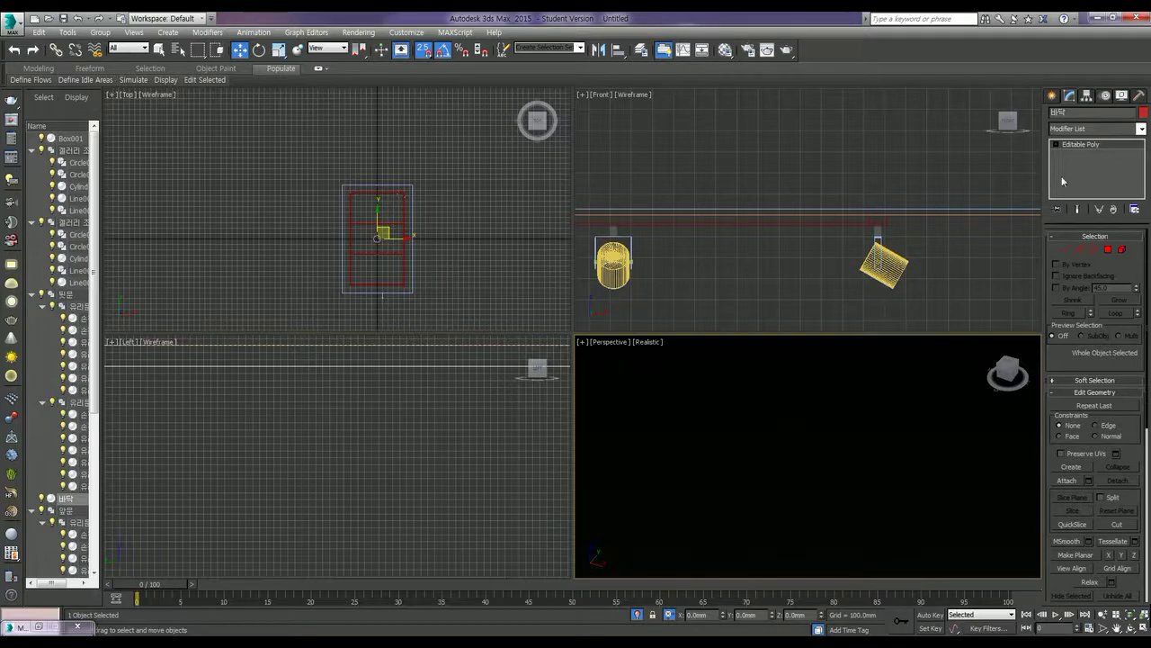
{"action": "left_click", "coordinate": [1093, 132]}
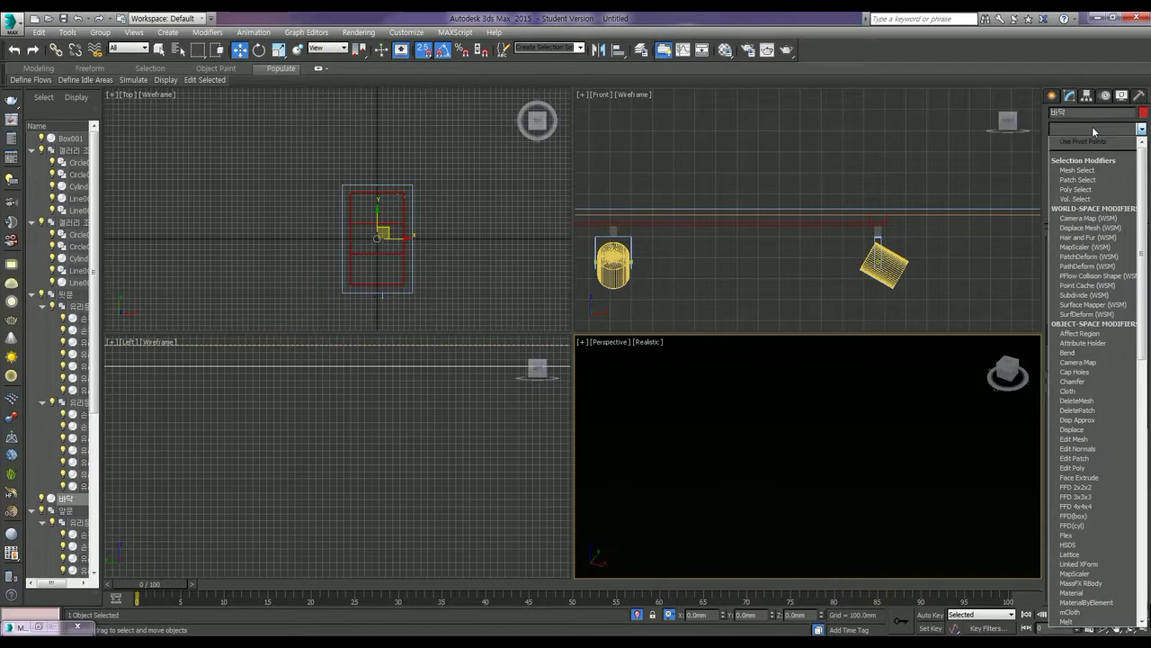
{"action": "scroll", "coordinate": [1094, 256], "scroll_direction": "down", "scroll_amount": 15}
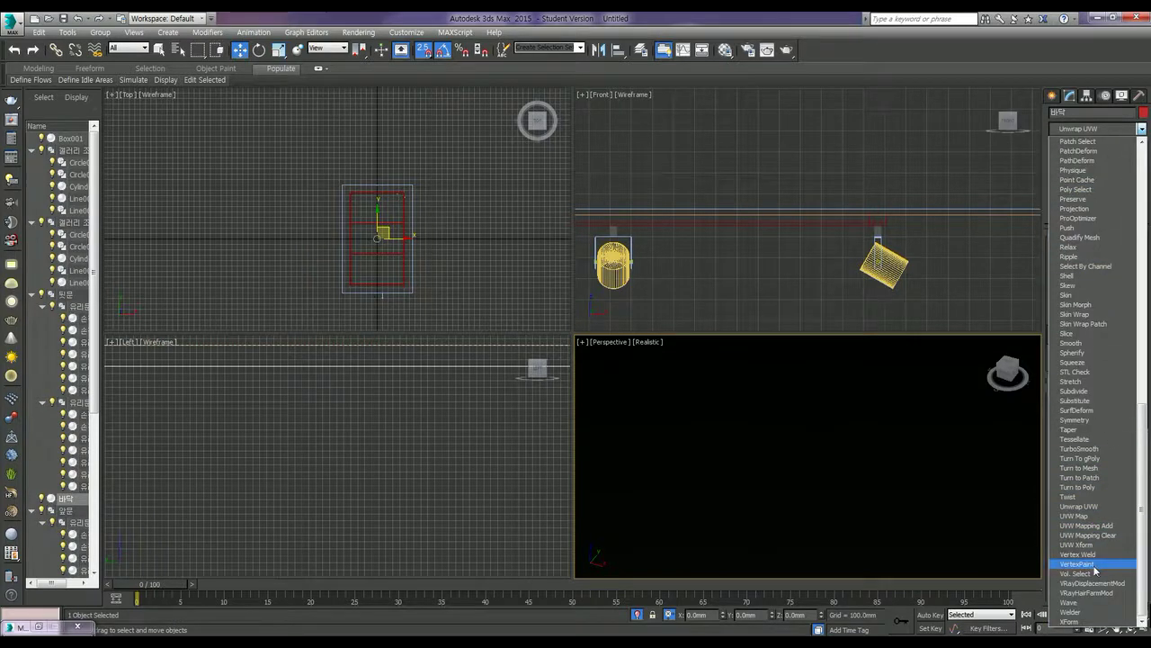
Add a Box UVW Map of 1000 × 1000 mm to floor 바닥 and render a test image.
{"action": "left_click", "coordinate": [1075, 515]}
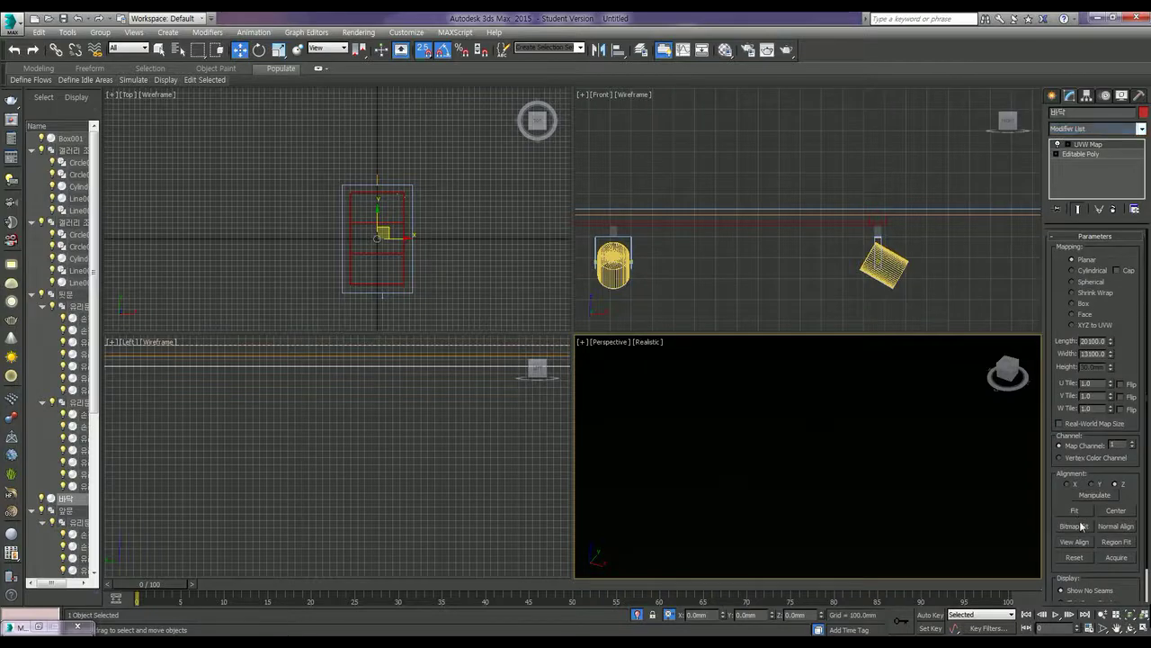
{"action": "left_click", "coordinate": [1084, 304]}
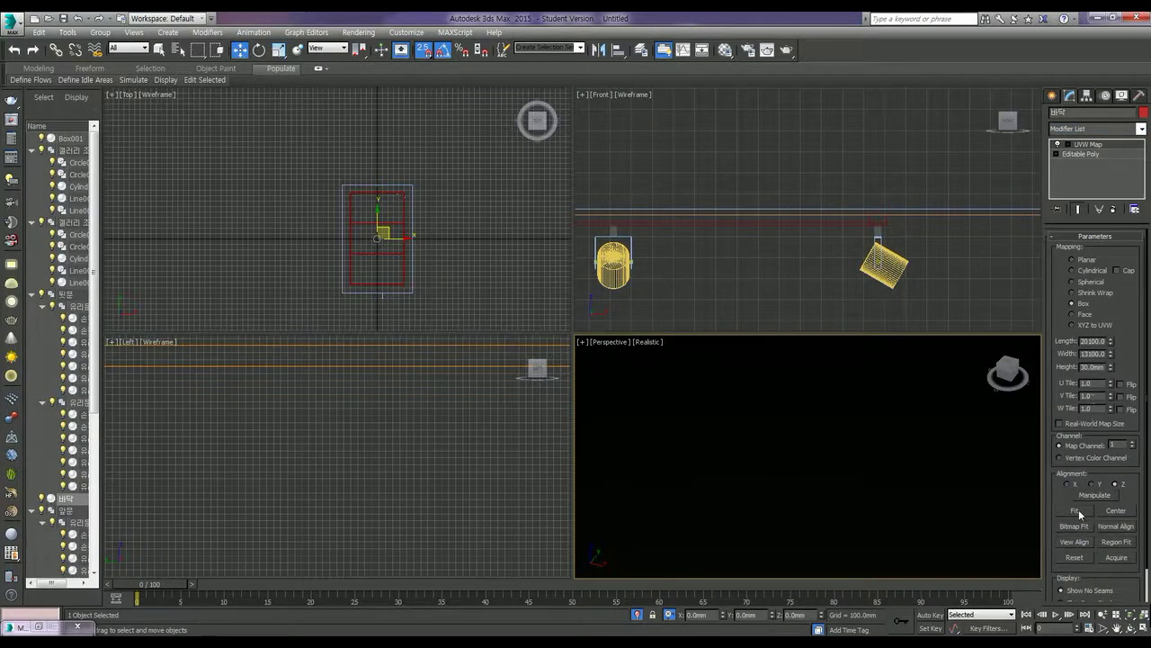
{"action": "left_click", "coordinate": [1093, 354]}
{"action": "double_click", "coordinate": [1099, 342]}
{"action": "type", "text": "2"}
{"action": "type", "text": "000"}
{"action": "key", "text": "Tab"}
{"action": "type", "text": "100"}
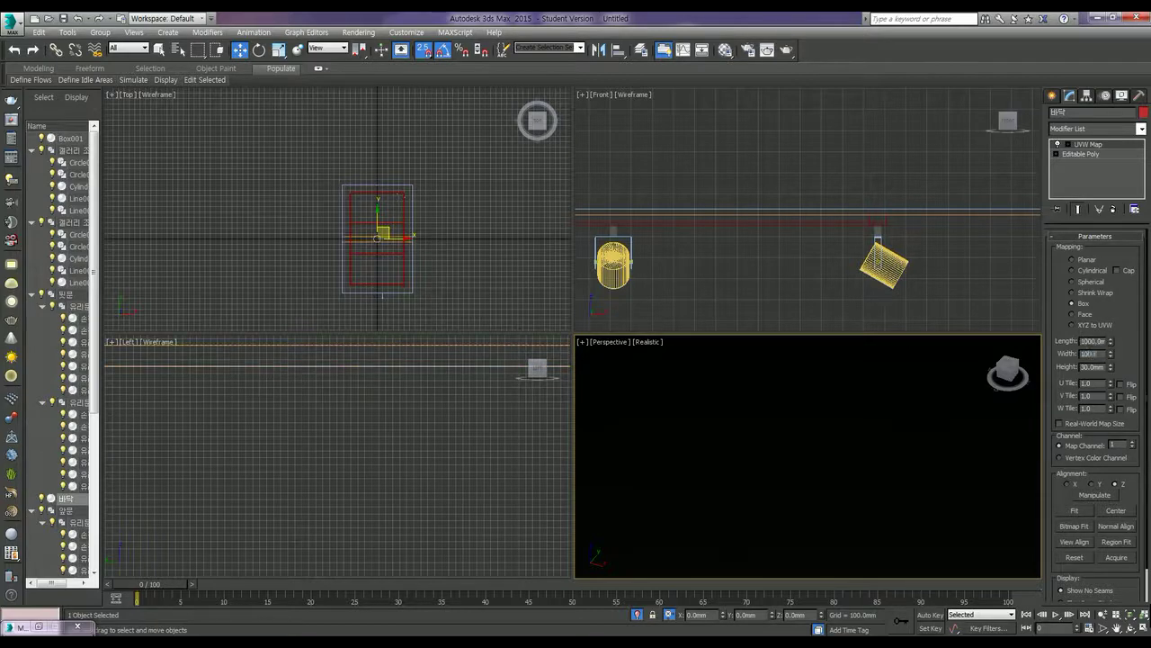
{"action": "type", "text": "0"}
{"action": "key", "text": "Return"}
{"action": "key", "text": "shift+q"}
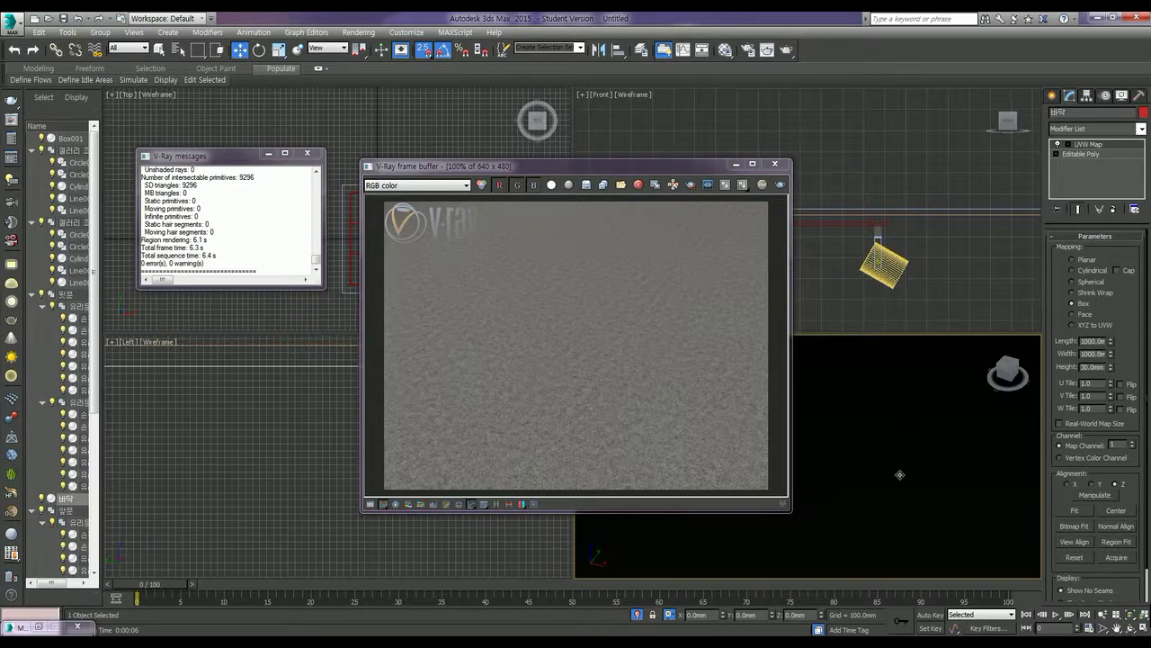
Orbit the Perspective view slightly and re-render the concrete floor test.
{"action": "middle_click_drag", "start_coordinate": [900, 474], "coordinate": [849, 486], "text": "alt"}
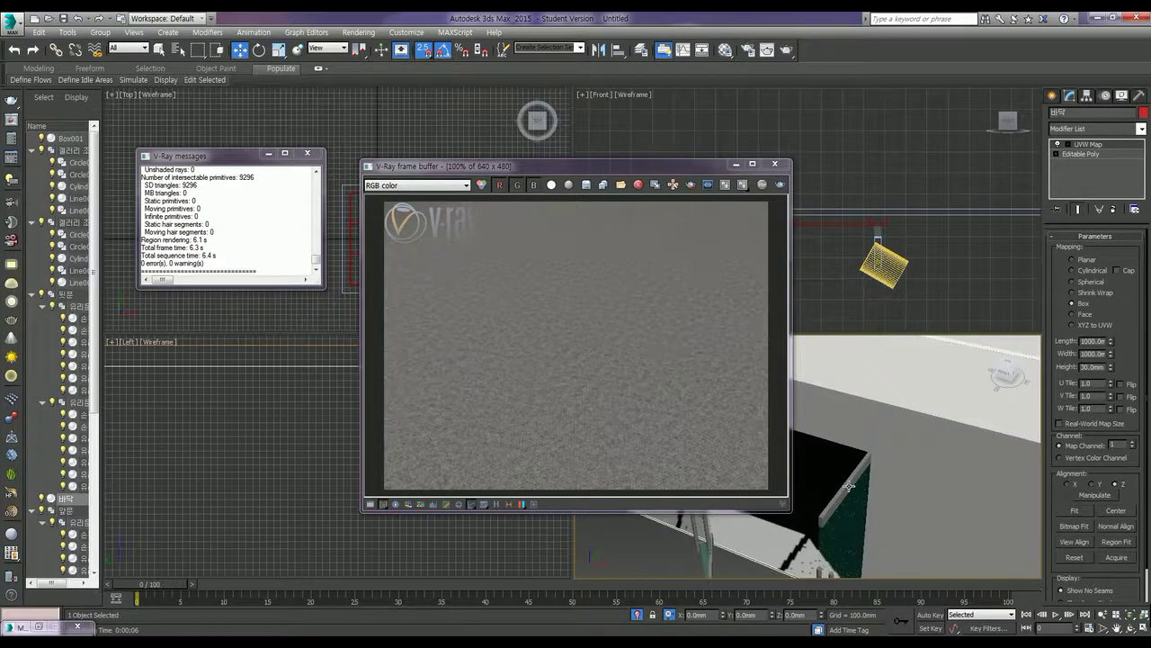
{"action": "middle_click_drag", "start_coordinate": [849, 486], "coordinate": [836, 489], "text": "alt"}
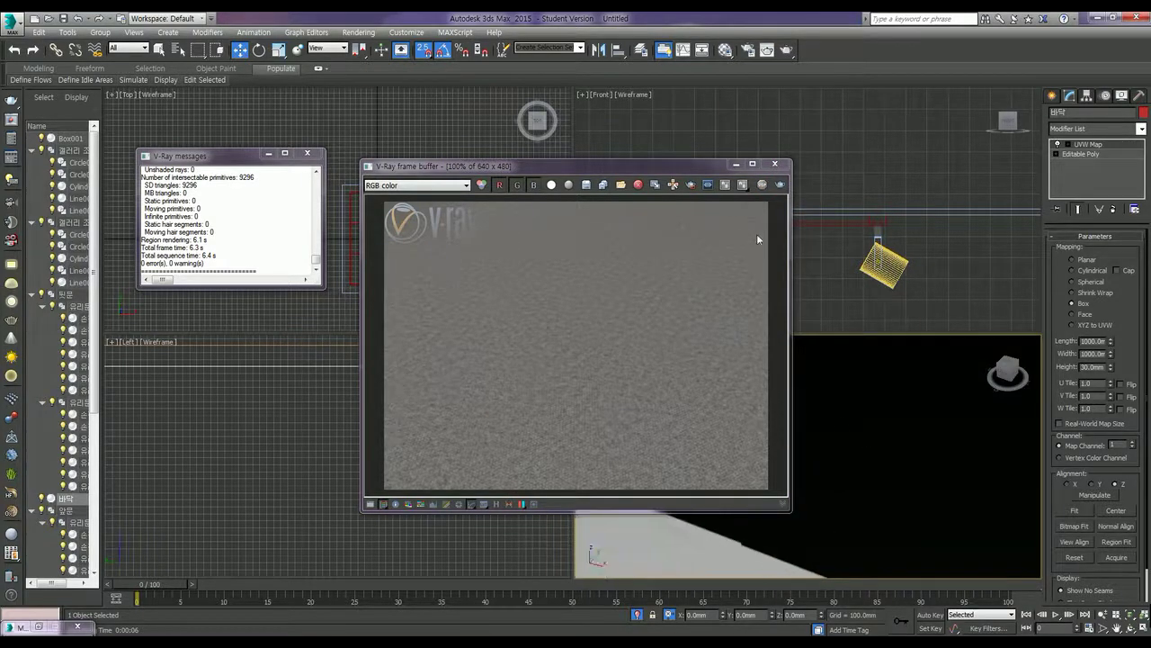
{"action": "left_click", "coordinate": [776, 186]}
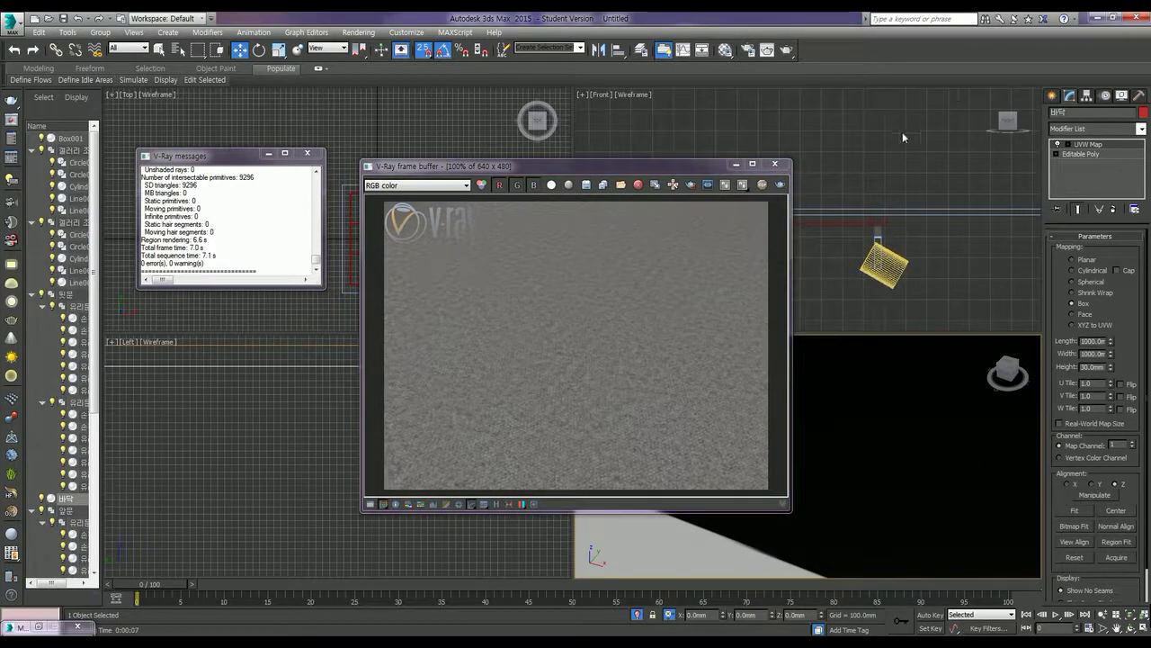
Close the V-Ray frame buffer and orbit the Perspective view around the box corner.
{"action": "left_click", "coordinate": [736, 164]}
{"action": "middle_click_drag", "start_coordinate": [837, 526], "coordinate": [968, 428]}
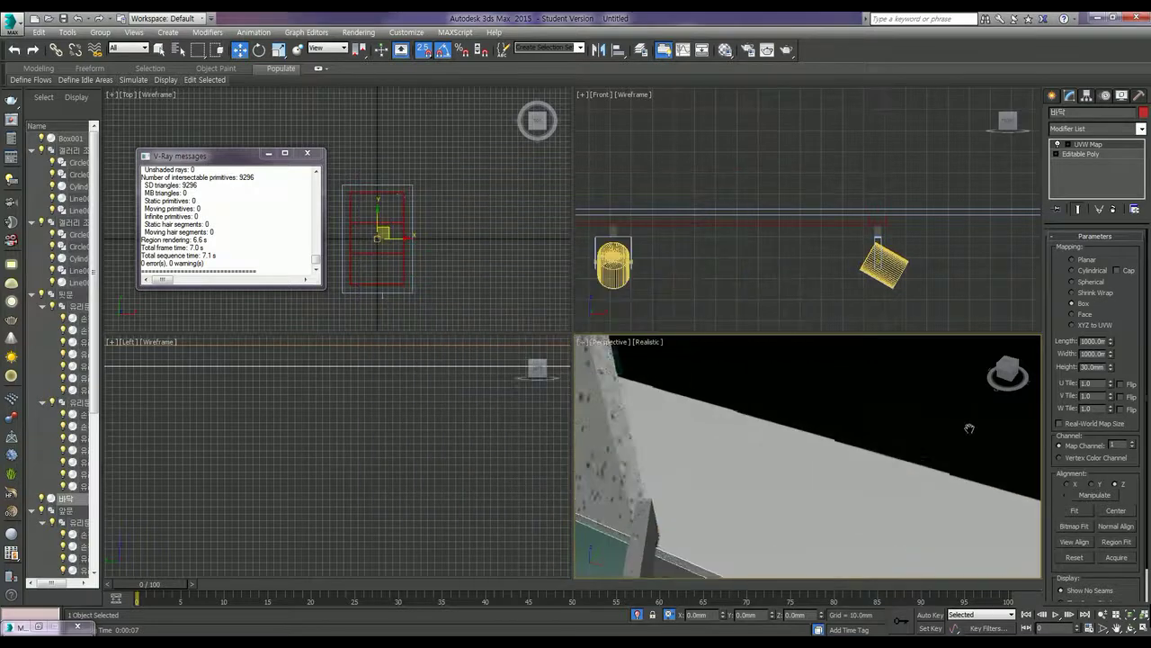
{"action": "middle_click_drag", "start_coordinate": [777, 446], "coordinate": [699, 405], "text": "alt"}
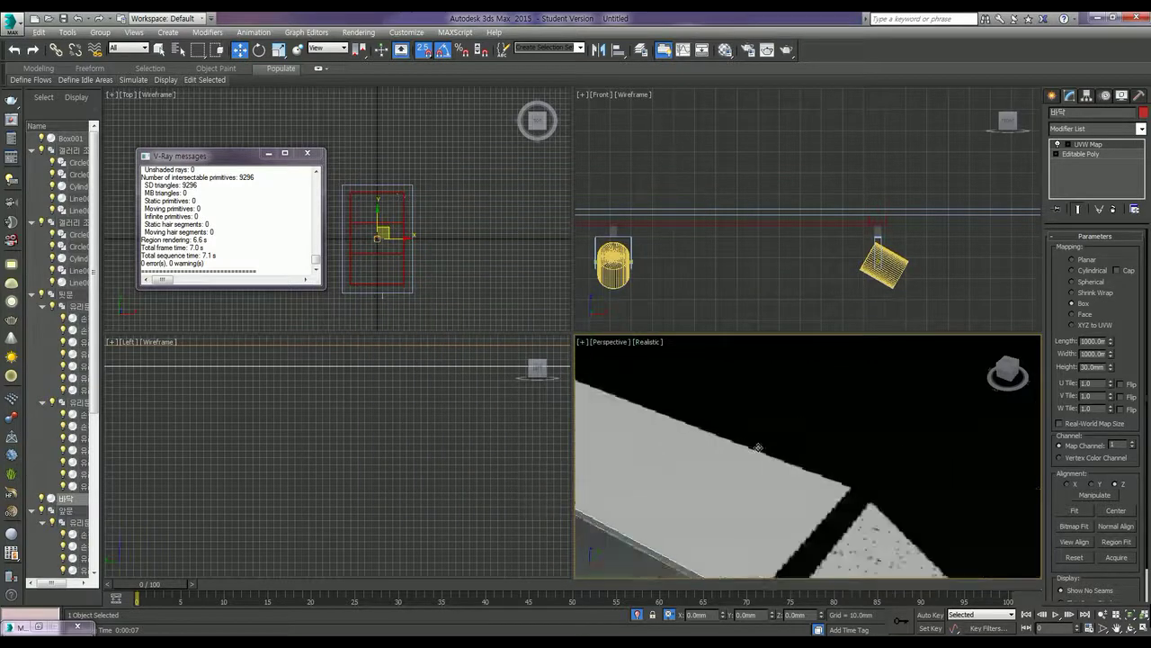
{"action": "scroll", "coordinate": [696, 402], "scroll_direction": "down", "scroll_amount": 2}
{"action": "scroll", "coordinate": [696, 402], "scroll_direction": "down", "scroll_amount": 2}
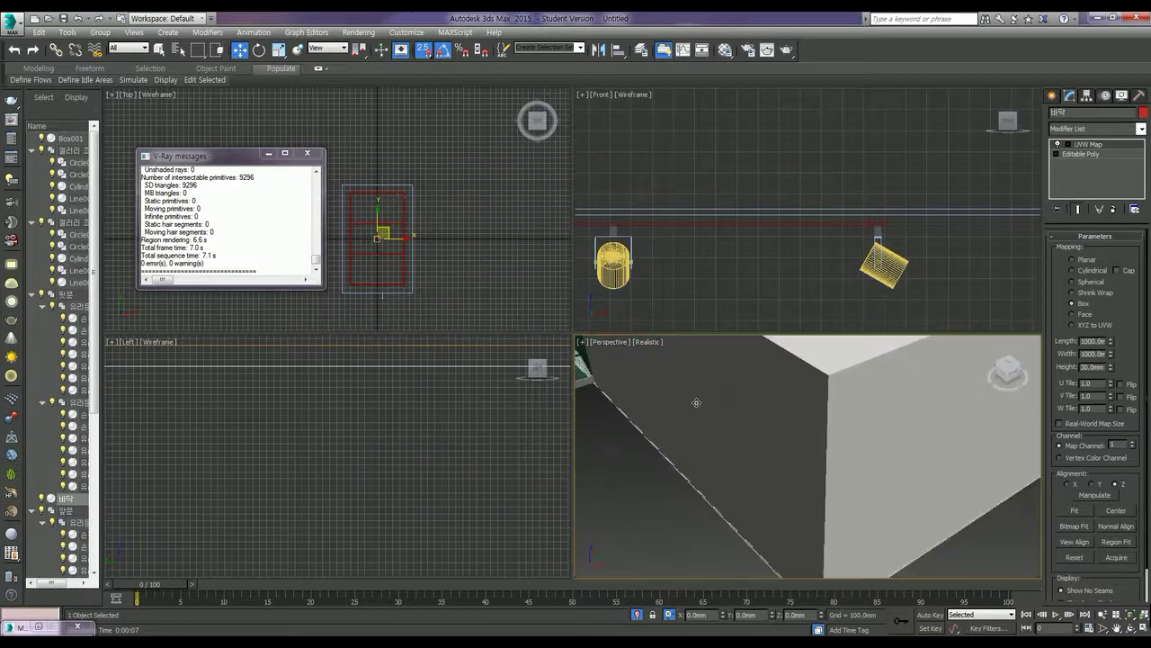
{"action": "scroll", "coordinate": [696, 402], "scroll_direction": "down", "scroll_amount": 2}
{"action": "scroll", "coordinate": [696, 402], "scroll_direction": "down", "scroll_amount": 2}
{"action": "mouse_move", "coordinate": [696, 402]}
{"action": "middle_mouse_down", "text": "alt"}
{"action": "mouse_move", "coordinate": [708, 517]}
{"action": "mouse_move", "coordinate": [751, 407]}
{"action": "mouse_move", "coordinate": [763, 497]}
{"action": "middle_mouse_up", "text": "alt"}
Select Box001, reframe the Perspective view and render the gallery test view twice.
{"action": "left_click", "coordinate": [751, 421]}
{"action": "scroll", "coordinate": [776, 455], "scroll_direction": "up", "scroll_amount": 2}
{"action": "scroll", "coordinate": [774, 449], "scroll_direction": "up", "scroll_amount": 1}
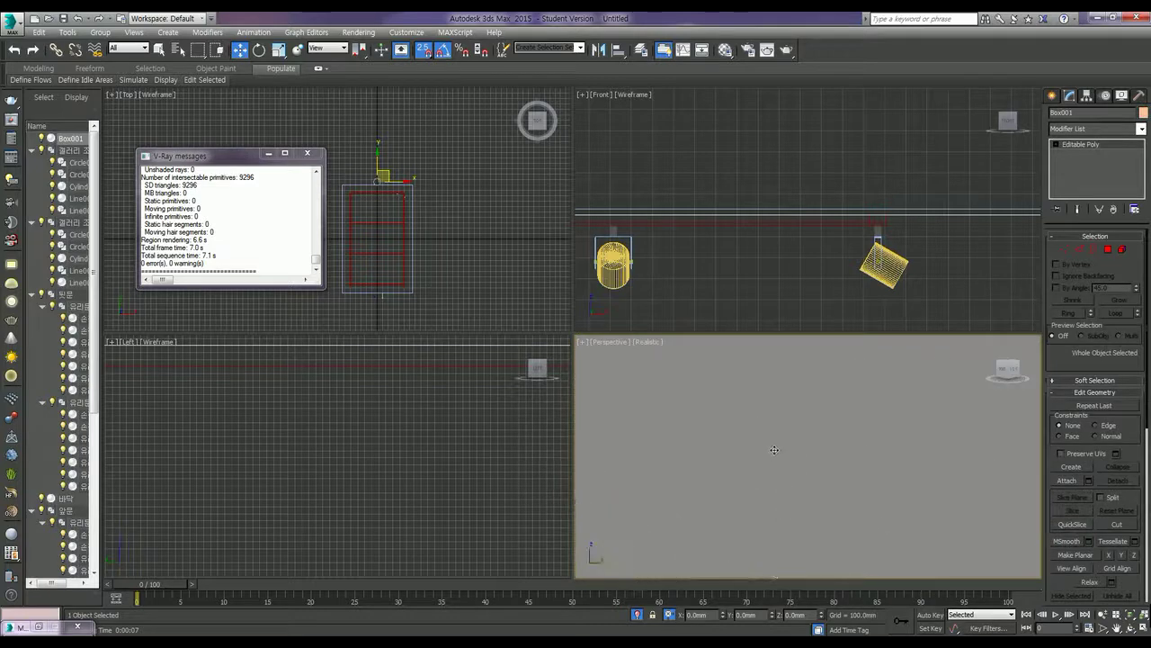
{"action": "scroll", "coordinate": [775, 450], "scroll_direction": "down", "scroll_amount": 2}
{"action": "middle_click_drag", "start_coordinate": [800, 432], "coordinate": [849, 358]}
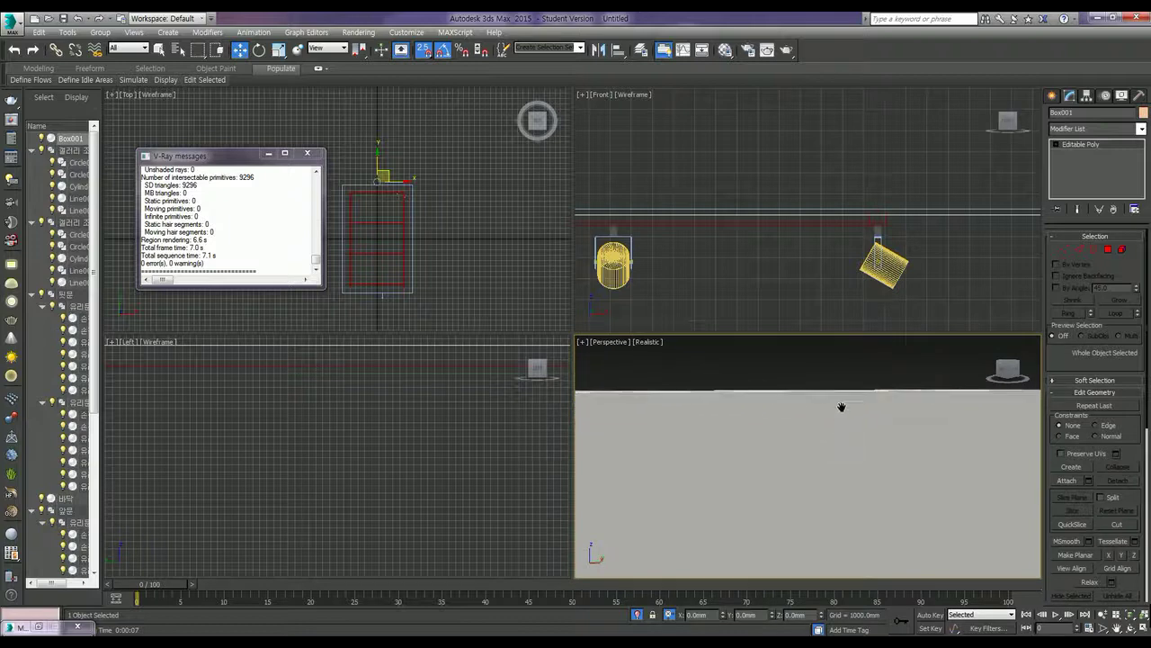
{"action": "key", "text": "shift+q"}
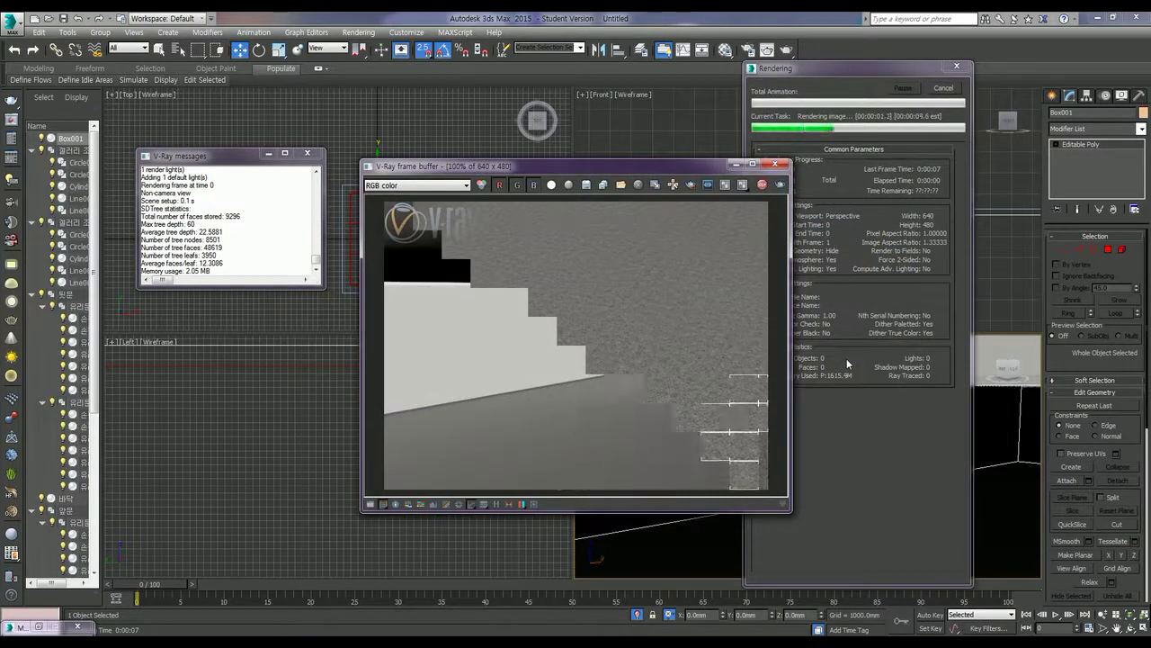
{"action": "mouse_move", "coordinate": [815, 406]}
{"action": "middle_mouse_down", "text": "alt"}
{"action": "mouse_move", "coordinate": [840, 470]}
{"action": "mouse_move", "coordinate": [916, 505]}
{"action": "mouse_move", "coordinate": [918, 425]}
{"action": "middle_mouse_up", "text": "alt"}
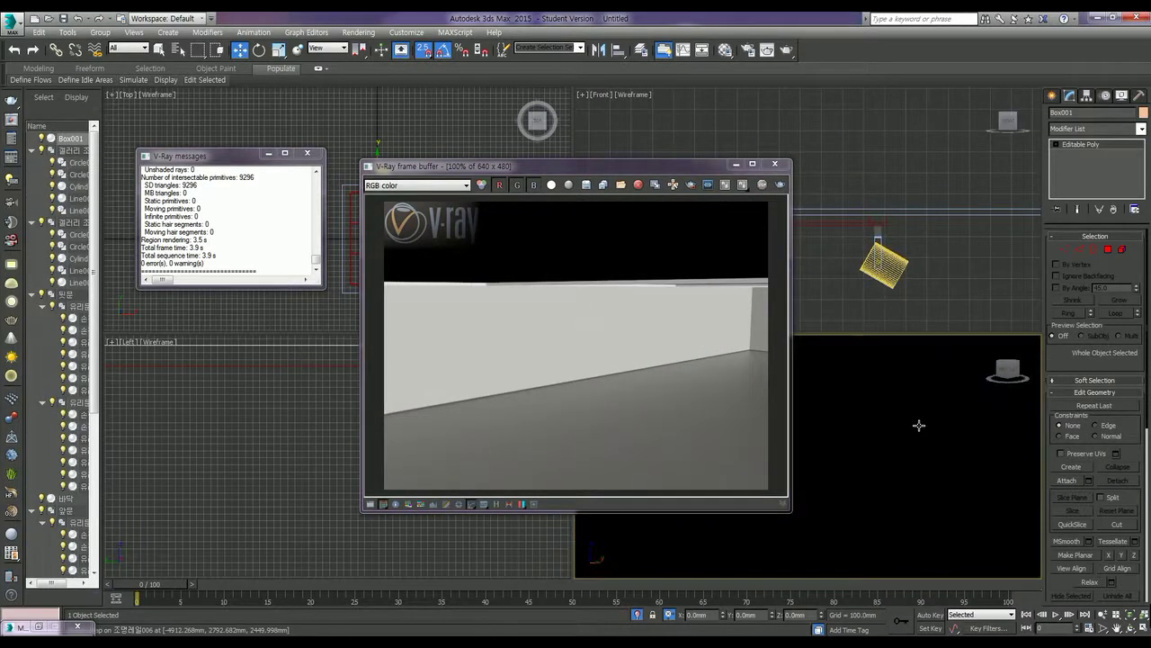
{"action": "left_click", "coordinate": [781, 185]}
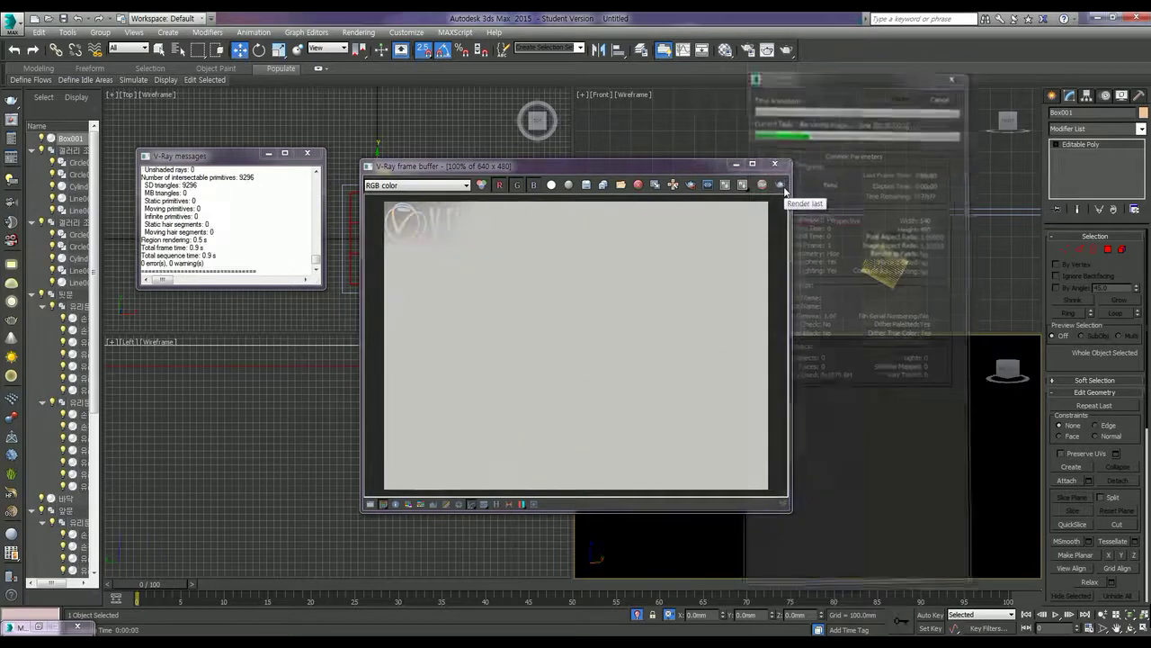
Close the frame buffer and V-Ray log, orbiting to view the room from above.
{"action": "left_click_drag", "start_coordinate": [701, 168], "coordinate": [500, 236]}
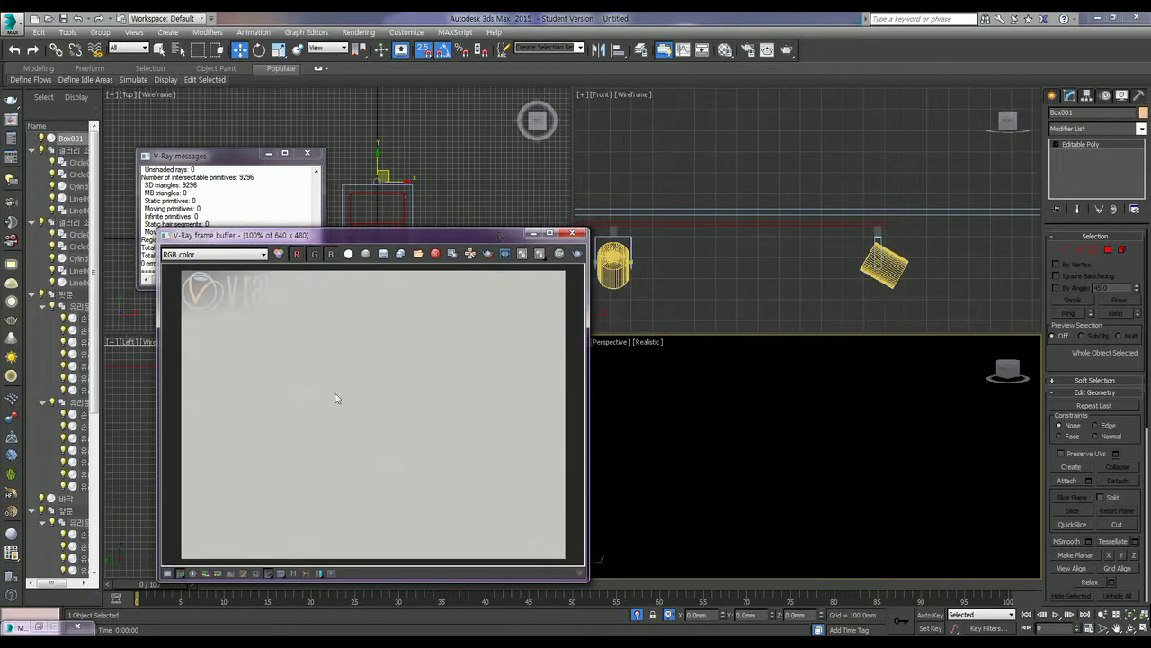
{"action": "left_click", "coordinate": [572, 233]}
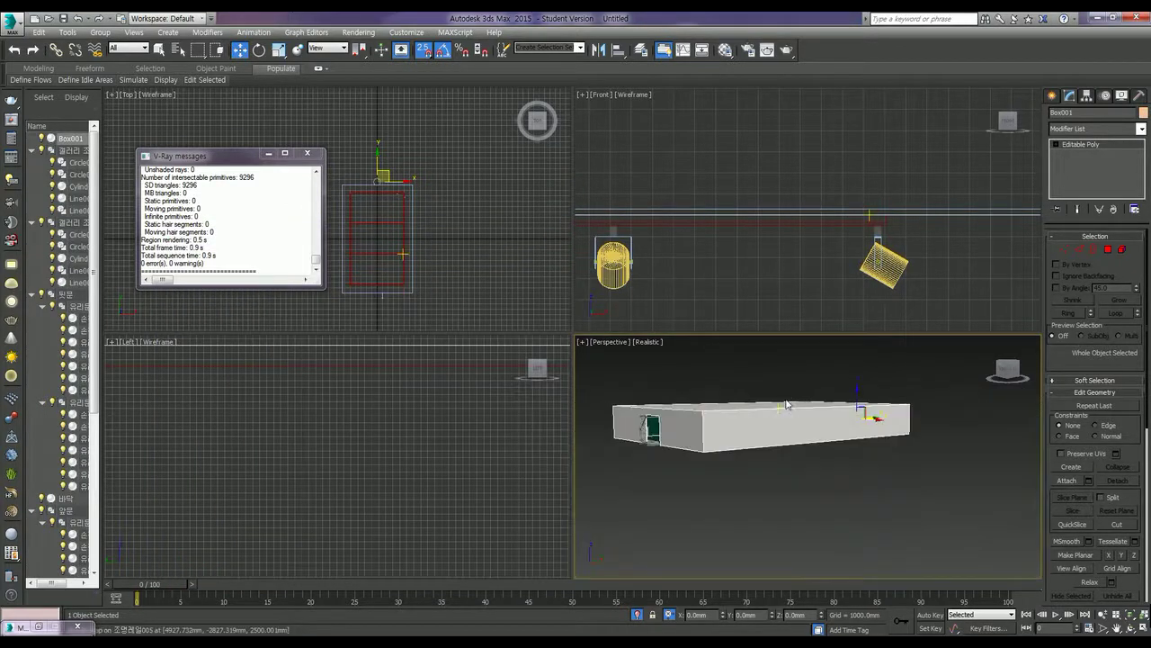
{"action": "mouse_move", "coordinate": [760, 427]}
{"action": "middle_mouse_down", "text": "alt"}
{"action": "mouse_move", "coordinate": [856, 414]}
{"action": "mouse_move", "coordinate": [816, 429]}
{"action": "mouse_move", "coordinate": [970, 436]}
{"action": "middle_mouse_up", "text": "alt"}
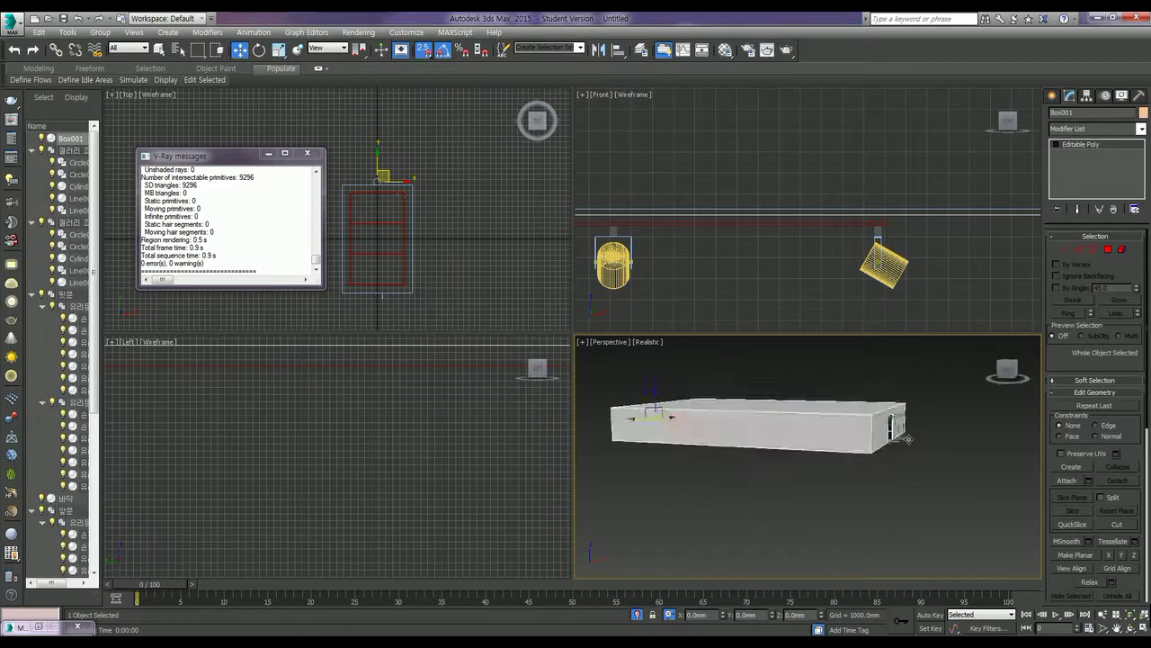
{"action": "middle_click_drag", "start_coordinate": [971, 437], "coordinate": [570, 273], "text": "alt"}
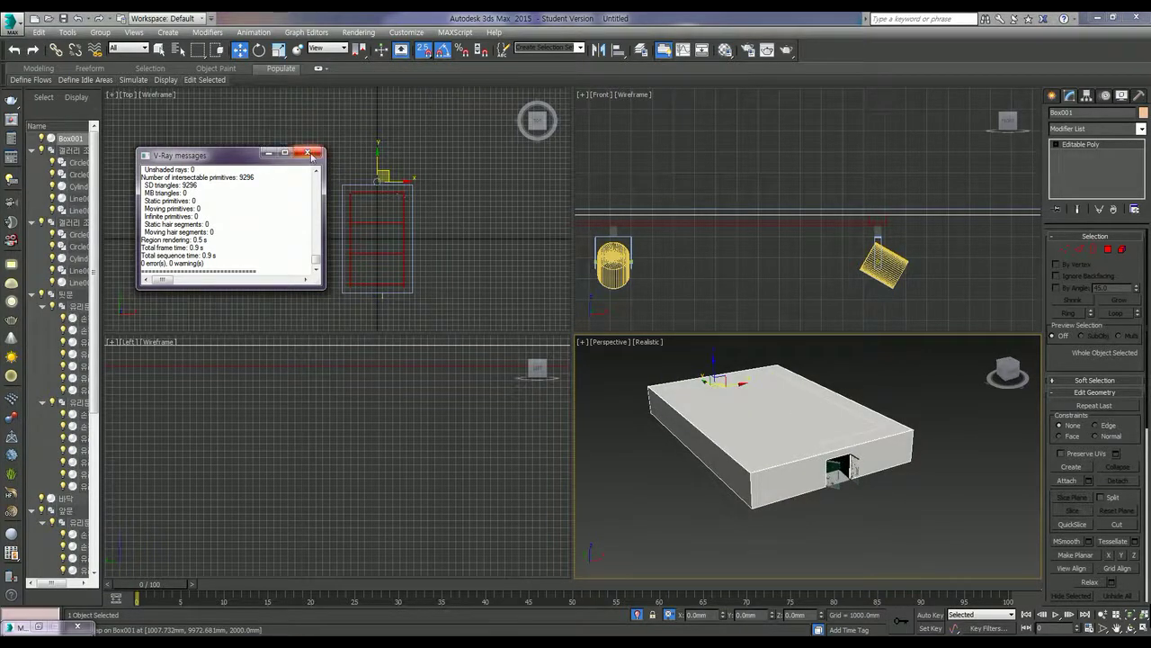
{"action": "left_click", "coordinate": [456, 185]}
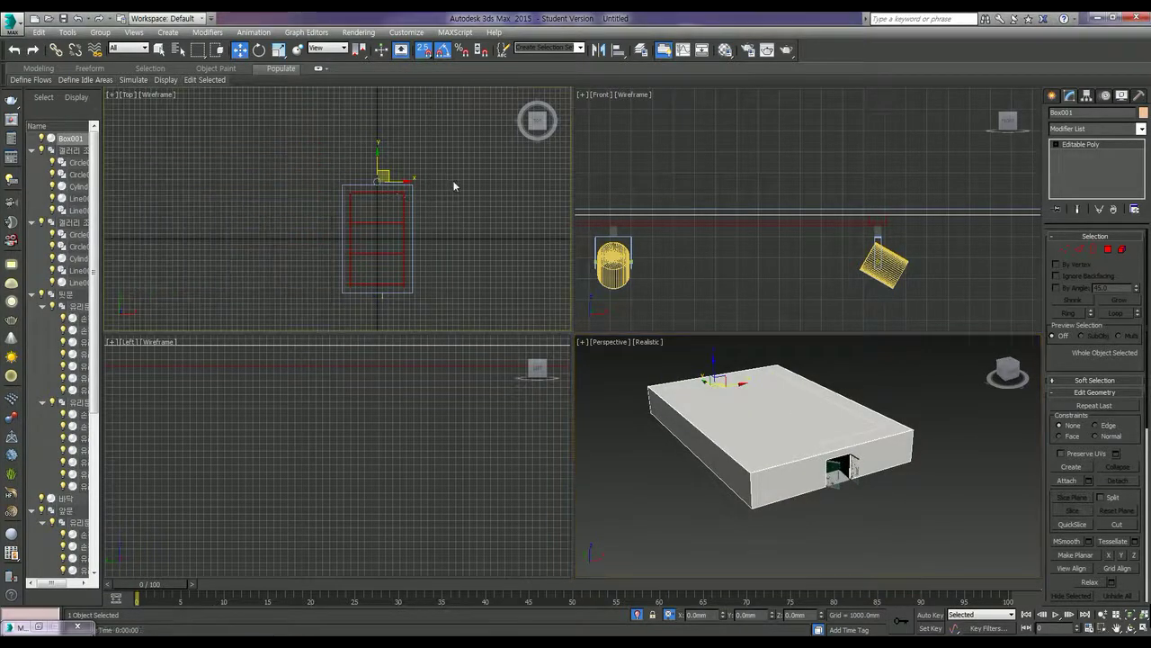
Draw a new upright Standard Primitives plane in the Front view.
{"action": "left_click", "coordinate": [1052, 95]}
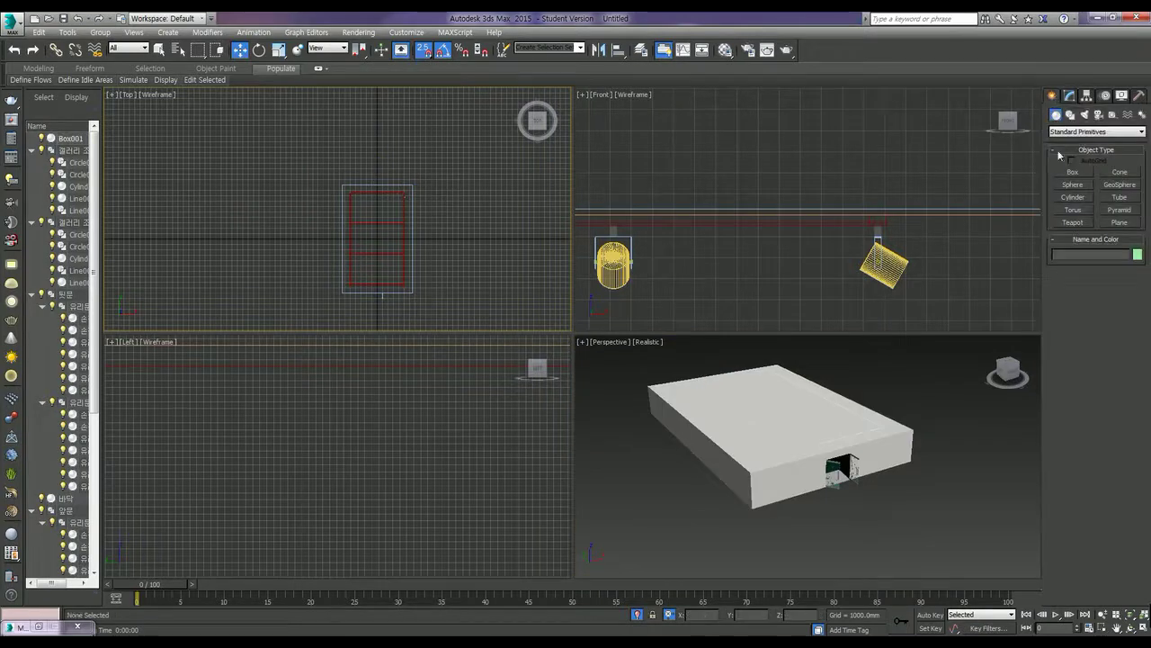
{"action": "left_click", "coordinate": [1120, 222]}
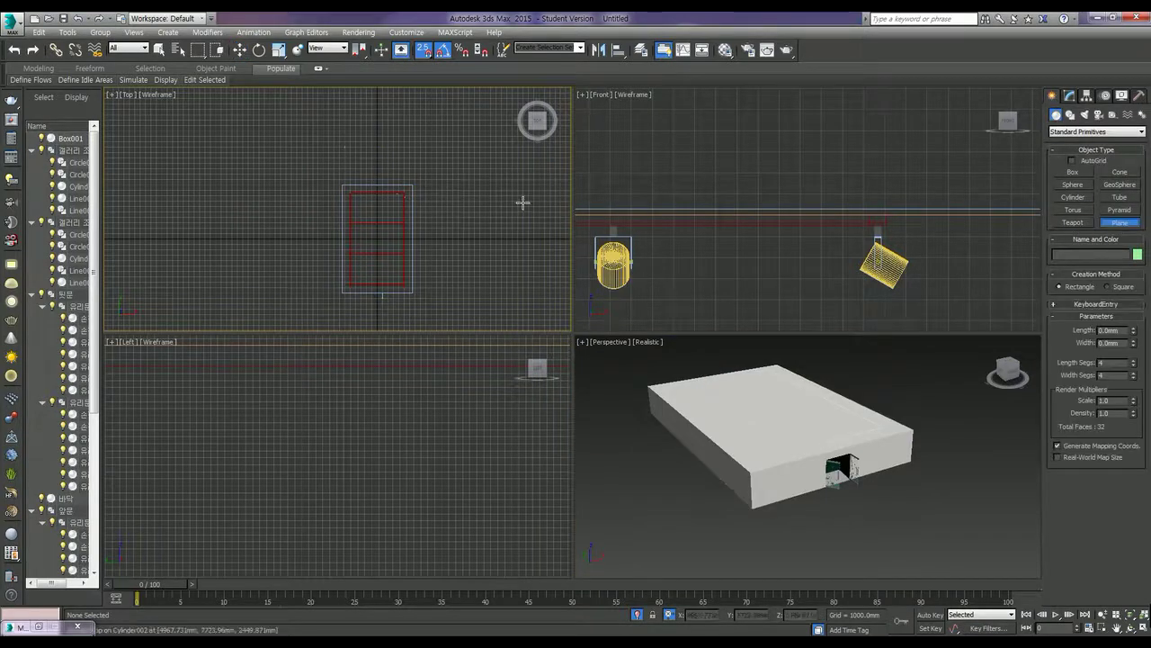
{"action": "left_click", "coordinate": [801, 209]}
{"action": "left_click_drag", "start_coordinate": [703, 191], "coordinate": [839, 272]}
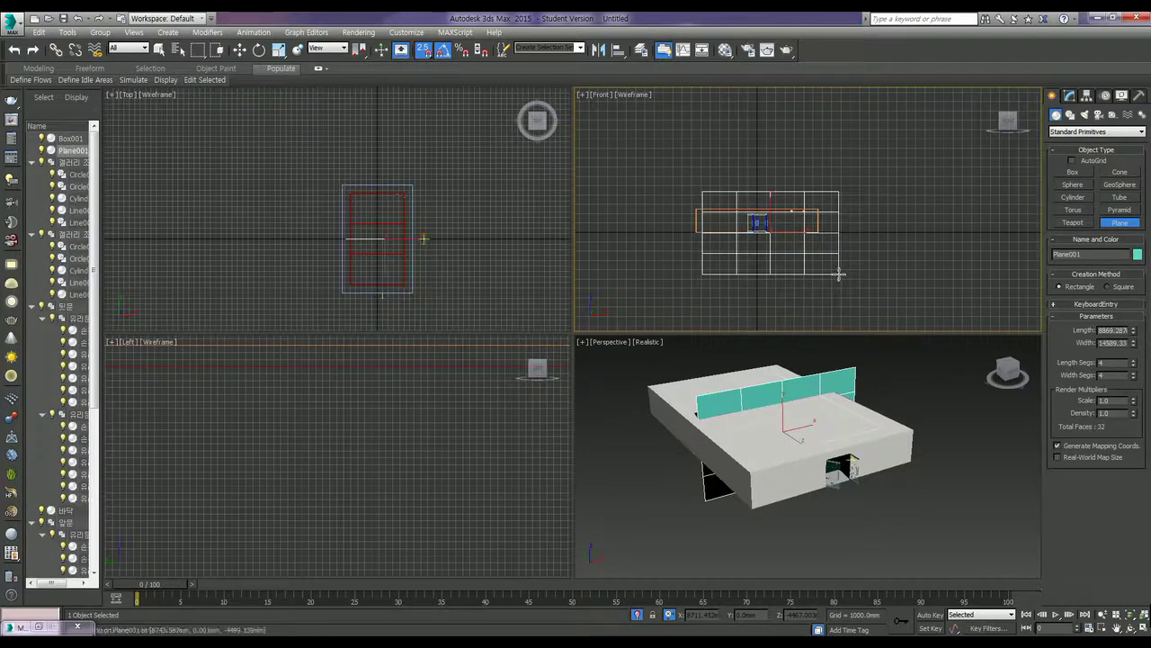
Move Plane001 behind the box's back edge in the Top view, then open the Material Editor.
{"action": "key", "text": "w"}
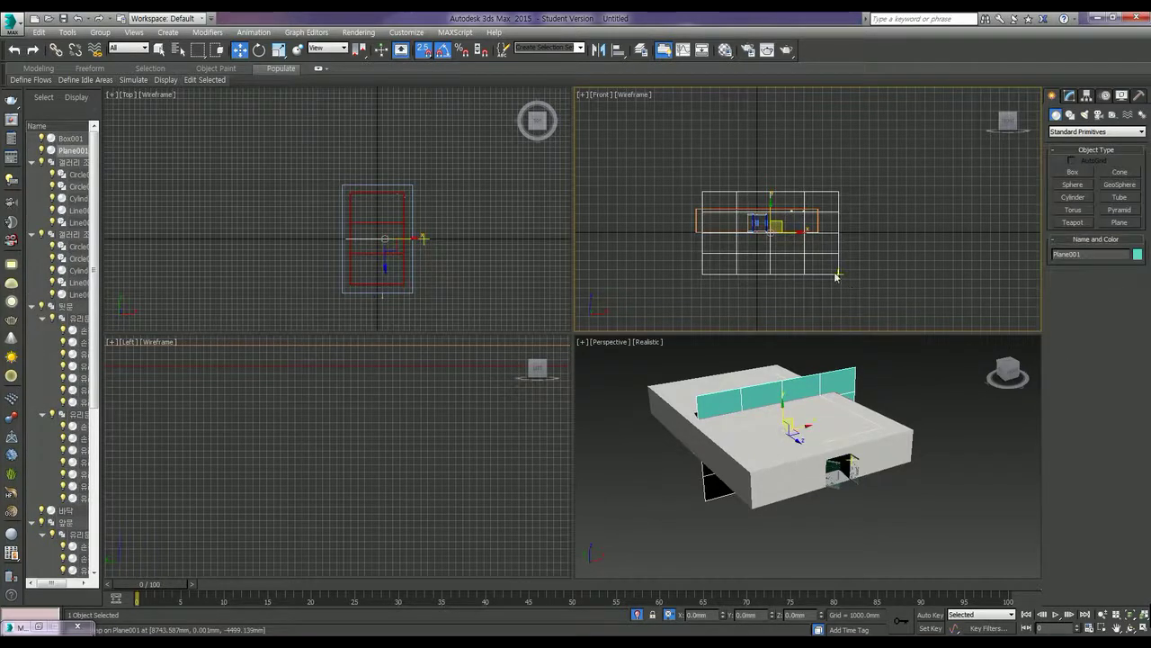
{"action": "right_click", "coordinate": [447, 226]}
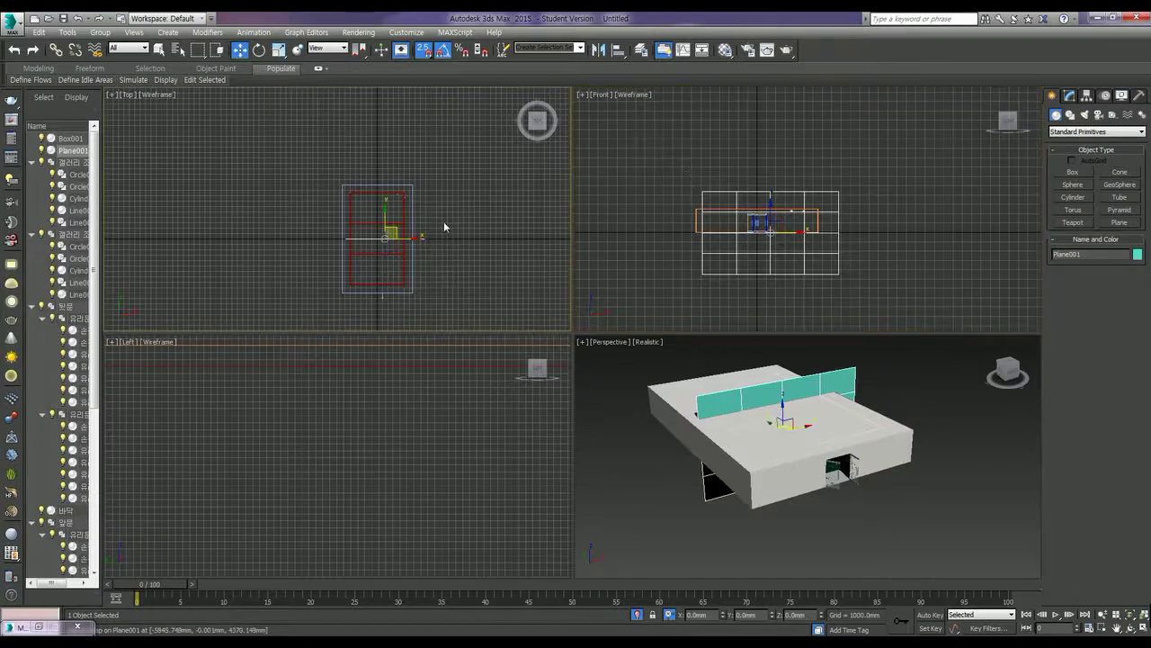
{"action": "mouse_move", "coordinate": [384, 216]}
{"action": "left_mouse_down"}
{"action": "mouse_move", "coordinate": [394, 154]}
{"action": "mouse_move", "coordinate": [376, 174]}
{"action": "left_mouse_up"}
{"action": "key", "text": "s"}
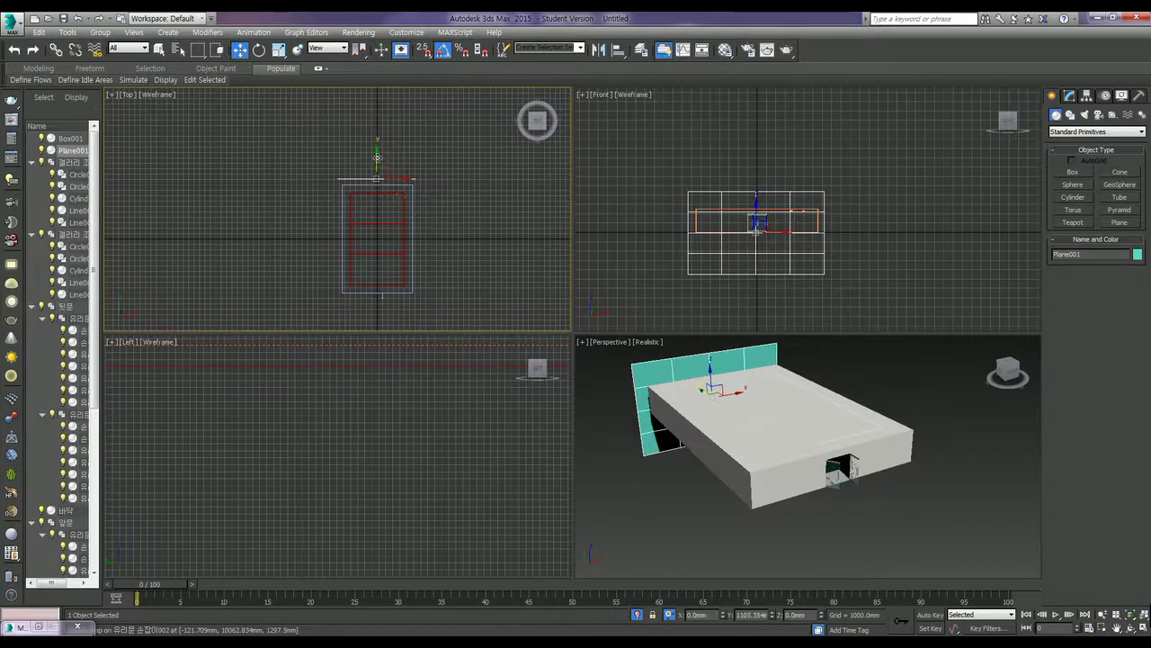
{"action": "left_click_drag", "start_coordinate": [377, 163], "coordinate": [381, 143]}
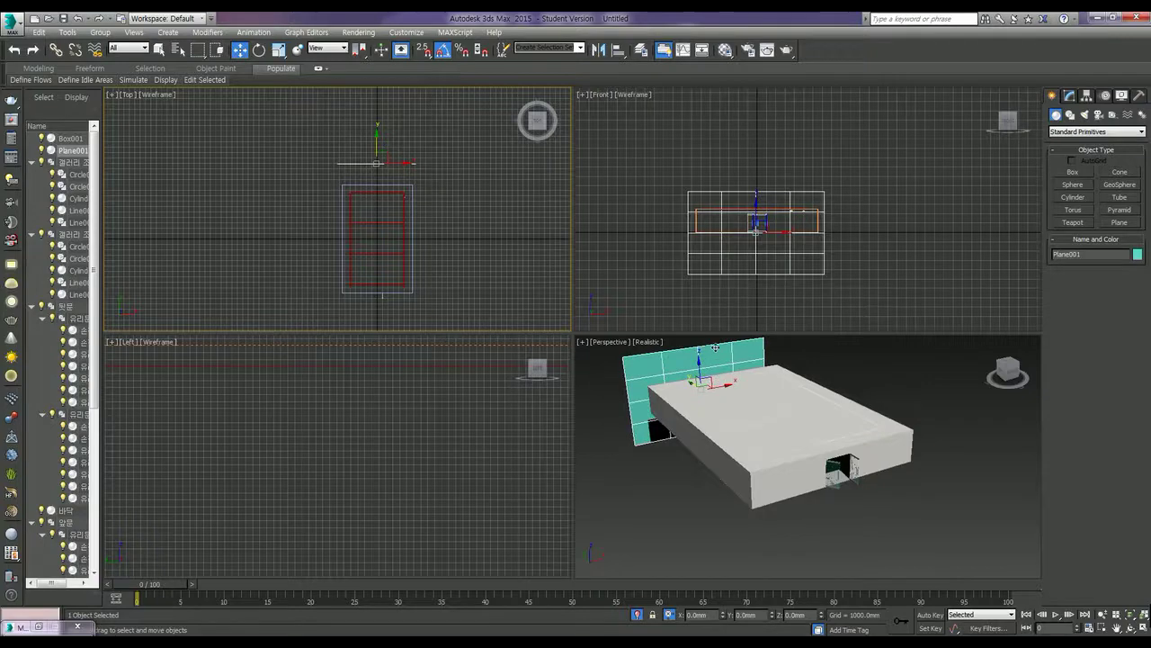
{"action": "left_click", "coordinate": [716, 347]}
{"action": "key", "text": "m"}
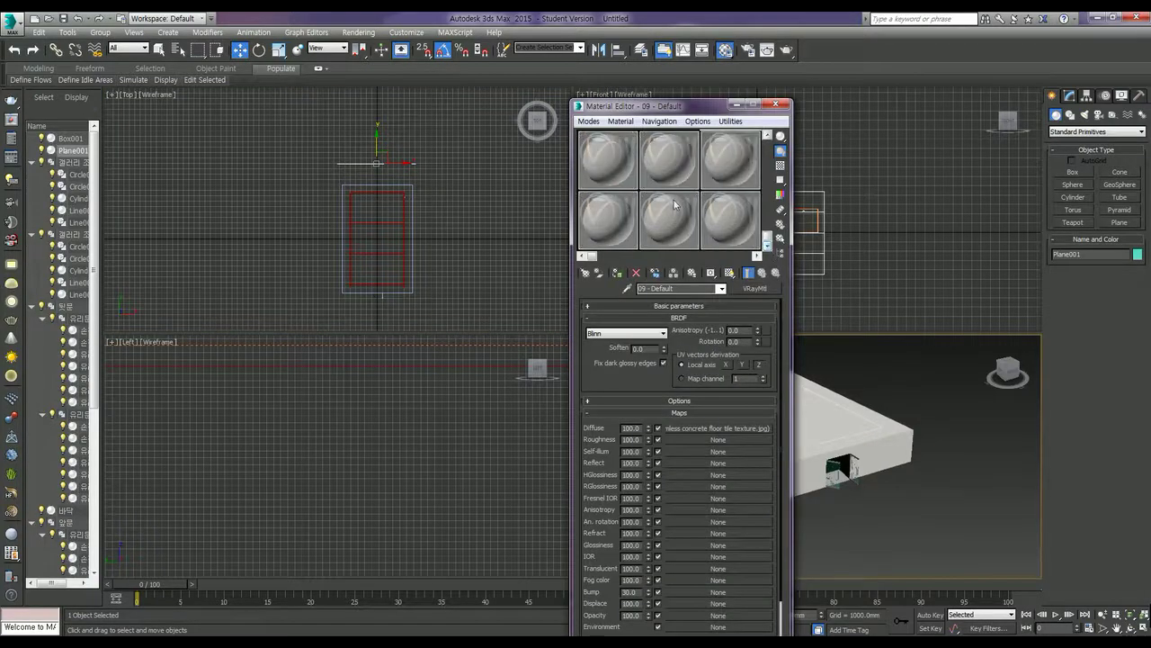
Switch the unused 13 - Default material slot to a VRayMtl.
{"action": "double_click", "coordinate": [617, 175]}
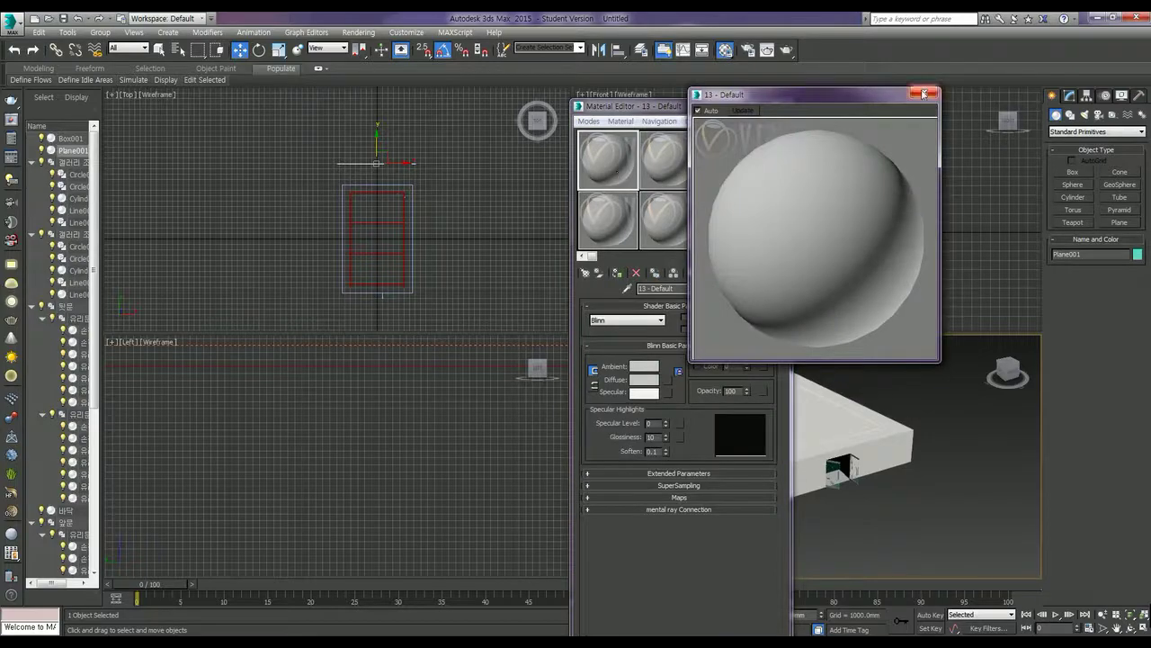
{"action": "left_click", "coordinate": [924, 93]}
{"action": "left_click", "coordinate": [755, 292]}
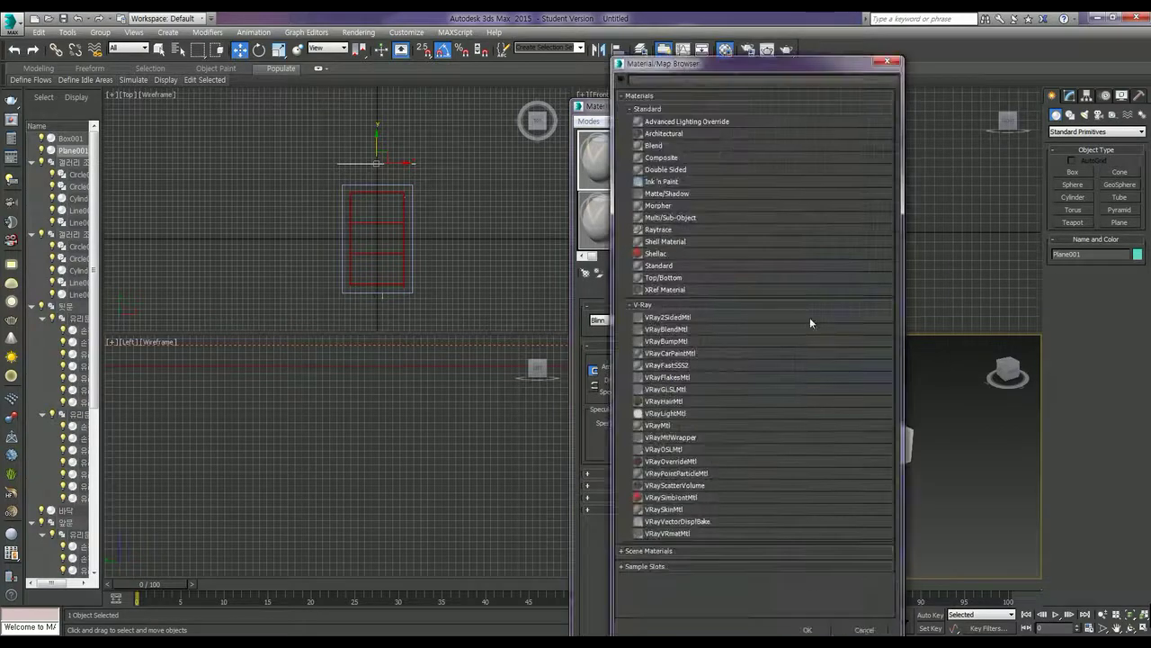
{"action": "double_click", "coordinate": [662, 424]}
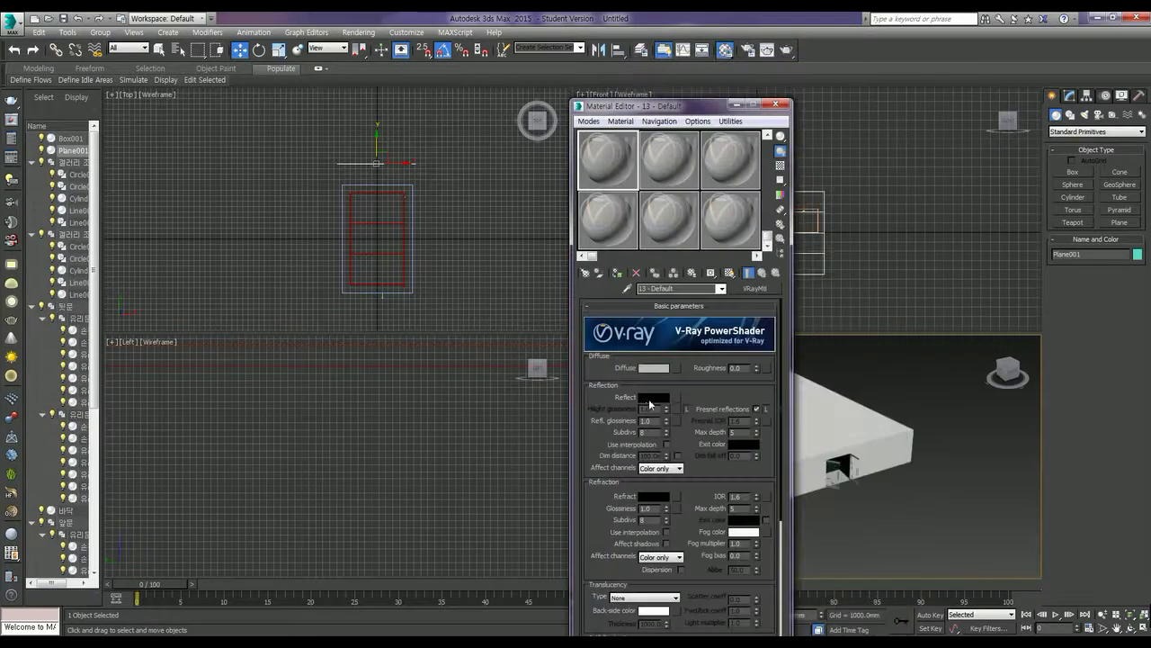
Load the 서초역 office interior photo from Vray Environment-Interior as the diffuse bitmap.
{"action": "left_click", "coordinate": [680, 369]}
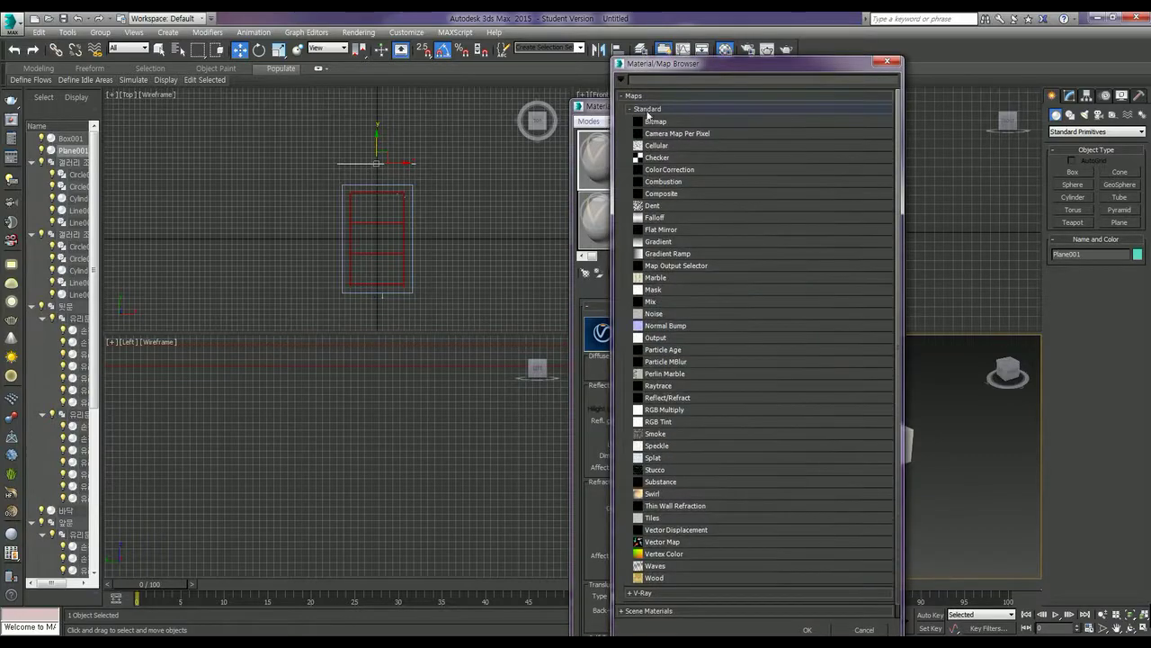
{"action": "double_click", "coordinate": [661, 126]}
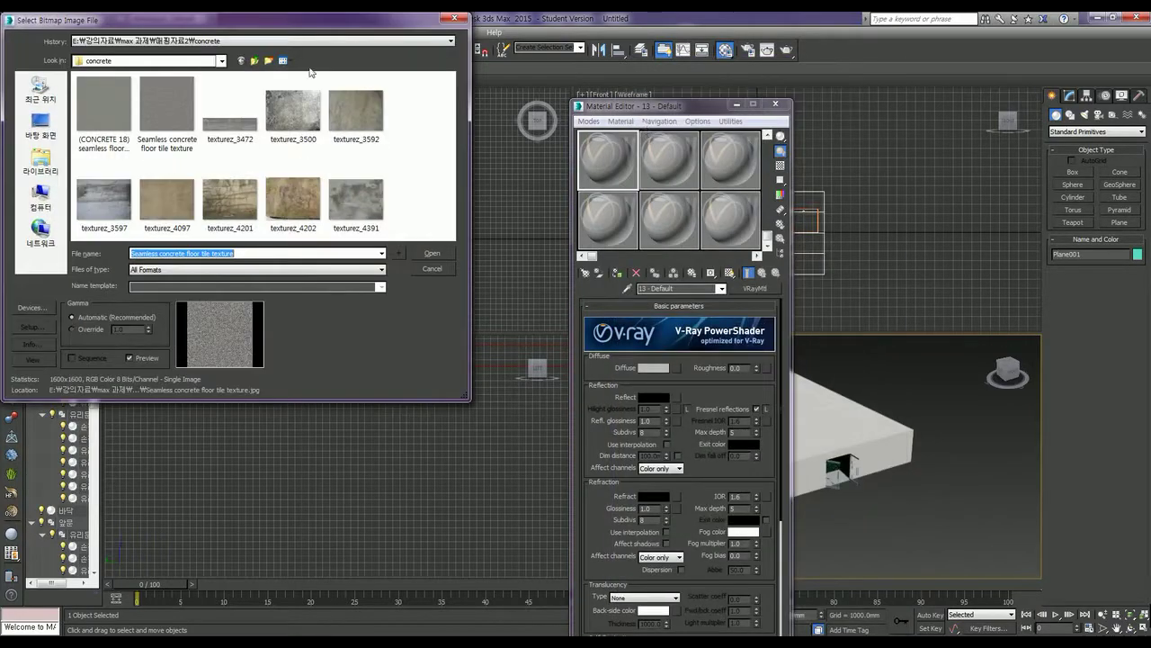
{"action": "left_click", "coordinate": [254, 60]}
{"action": "left_click", "coordinate": [254, 60]}
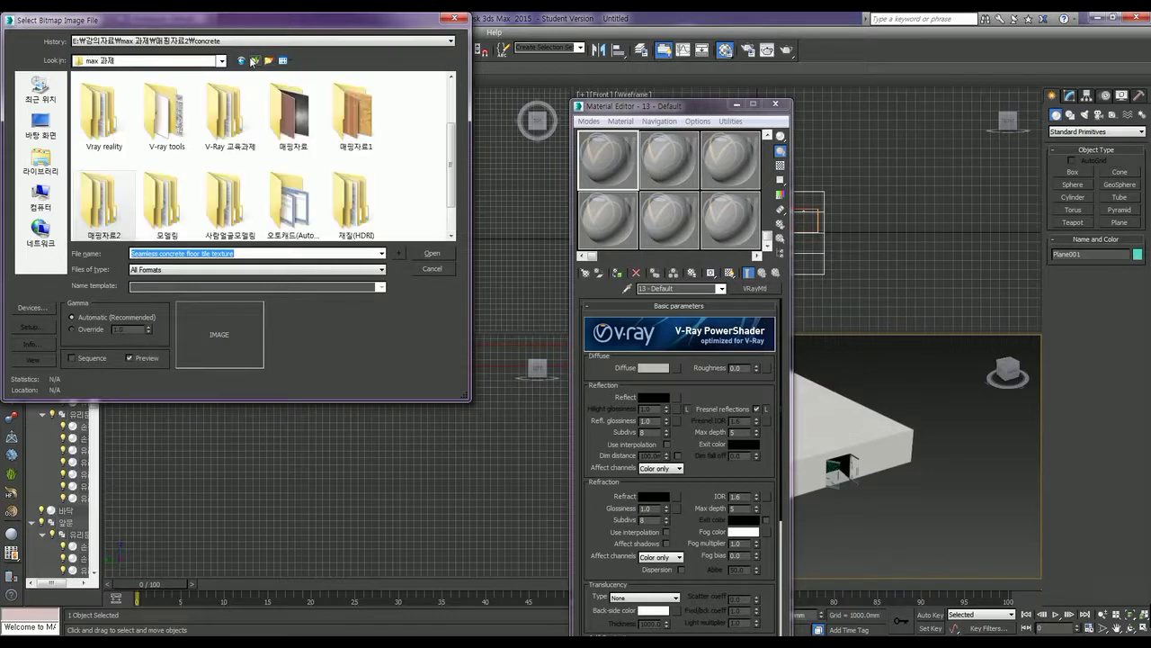
{"action": "double_click", "coordinate": [230, 112]}
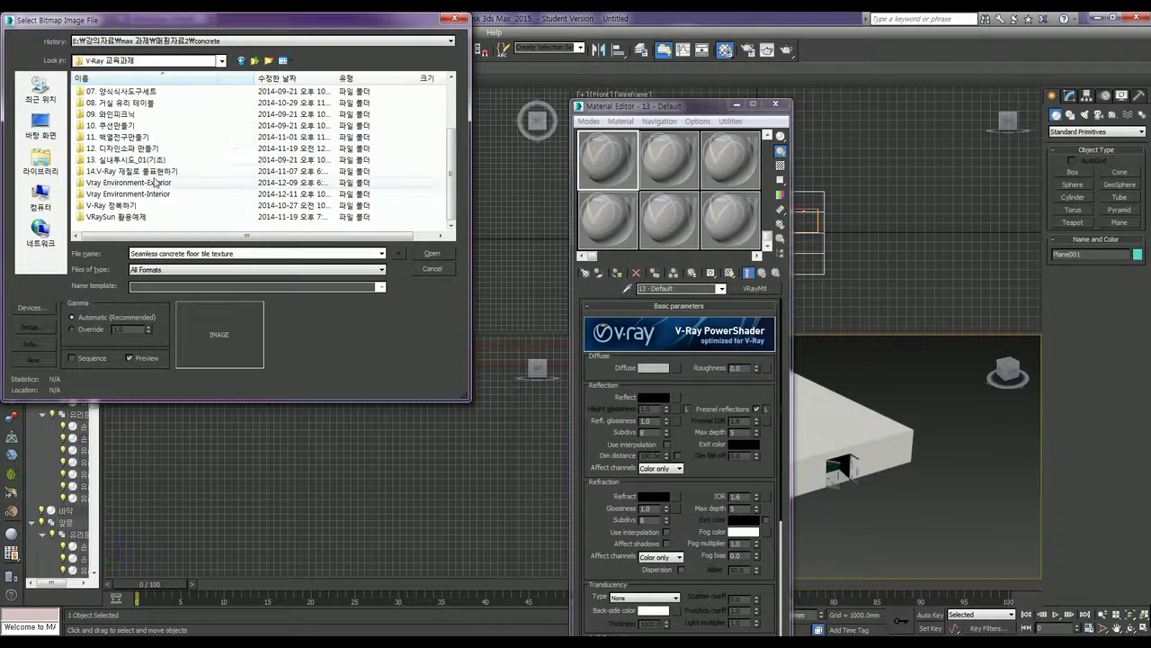
{"action": "double_click", "coordinate": [154, 193]}
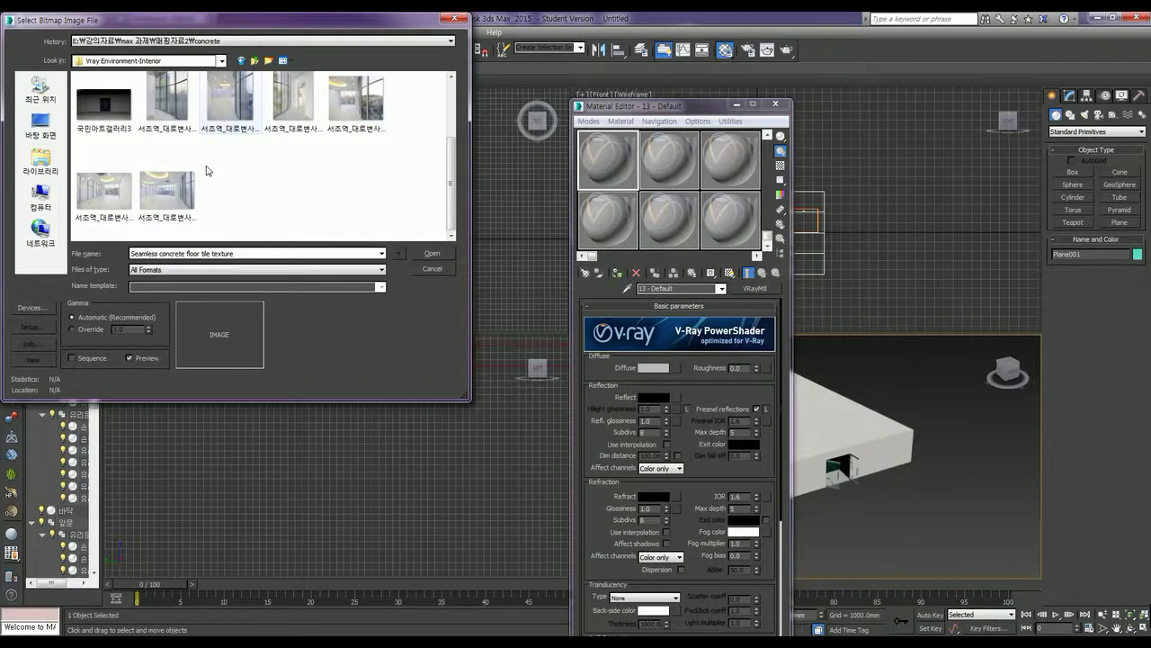
{"action": "double_click", "coordinate": [163, 191]}
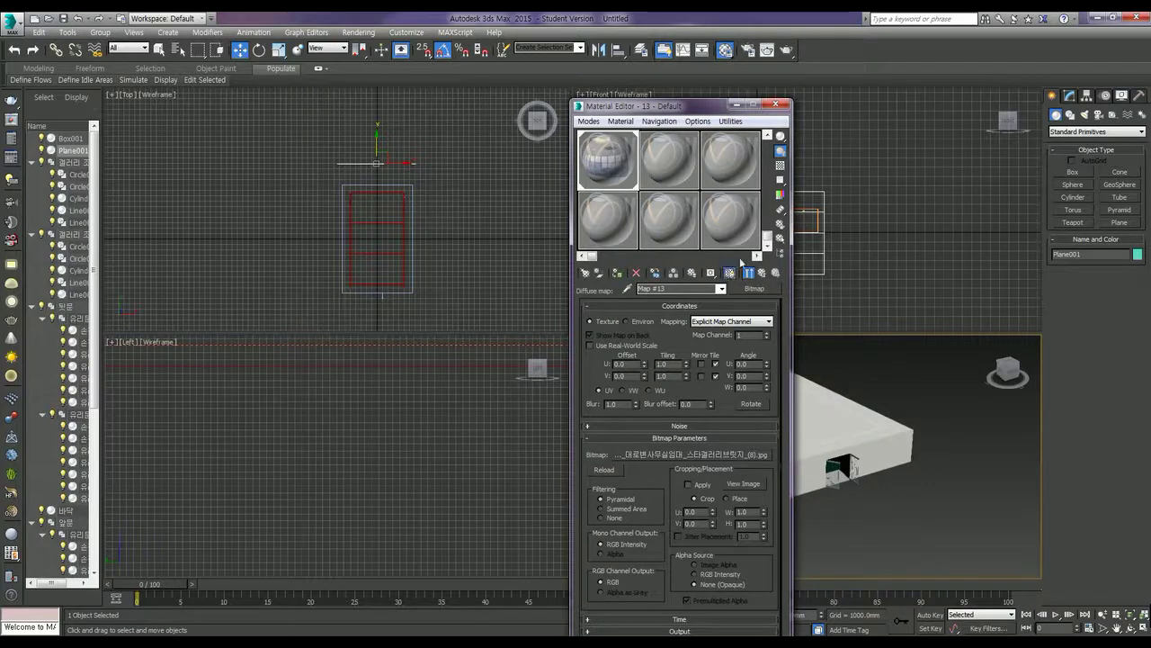
{"action": "left_click", "coordinate": [707, 95]}
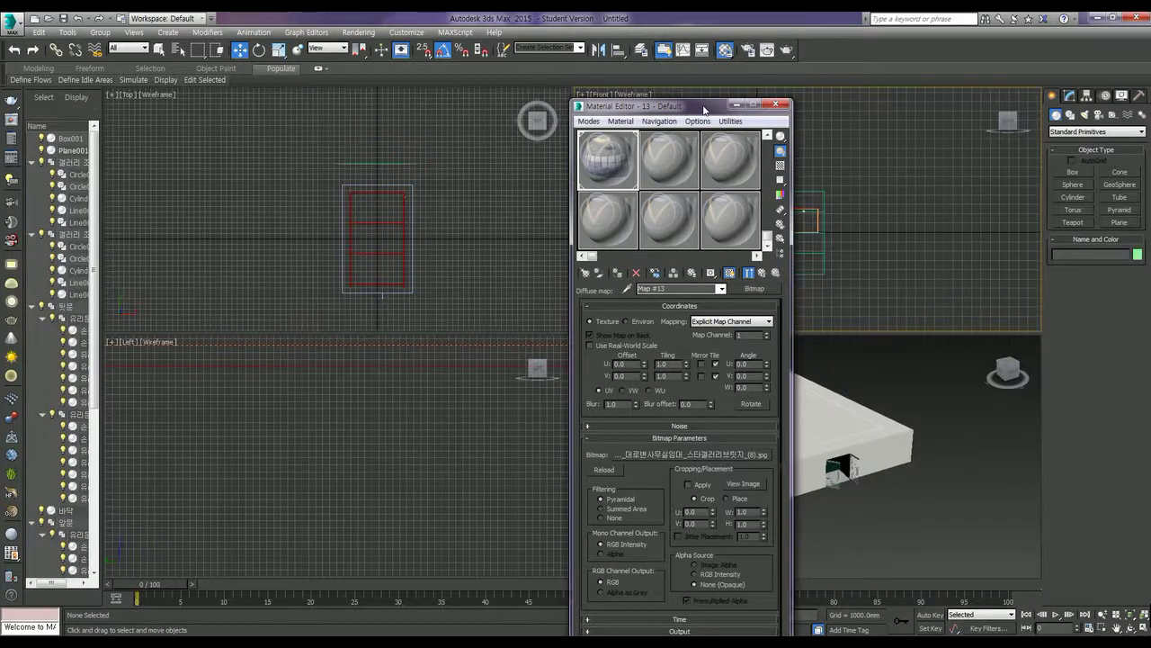
Select the backdrop plane, orbit around it and run a V-Ray test render.
{"action": "left_click_drag", "start_coordinate": [704, 109], "coordinate": [322, 115]}
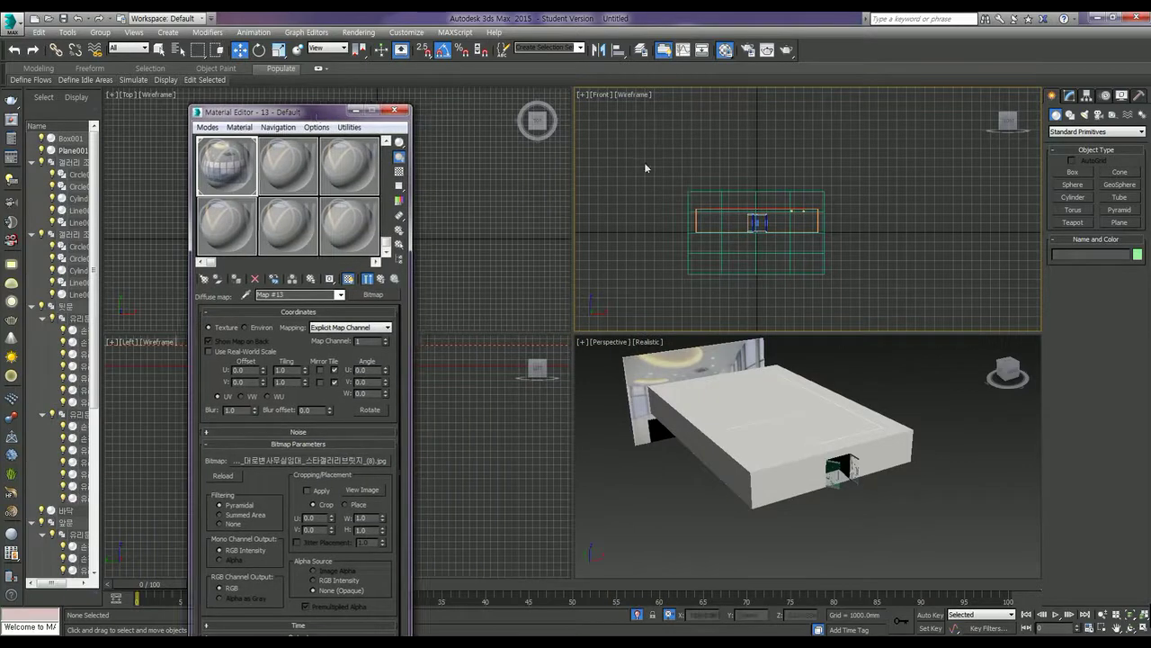
{"action": "left_click", "coordinate": [788, 225]}
{"action": "scroll", "coordinate": [708, 370], "scroll_direction": "up", "scroll_amount": 5}
{"action": "mouse_move", "coordinate": [779, 415]}
{"action": "middle_mouse_down", "text": "alt"}
{"action": "mouse_move", "coordinate": [733, 392]}
{"action": "mouse_move", "coordinate": [817, 437]}
{"action": "mouse_move", "coordinate": [832, 474]}
{"action": "mouse_move", "coordinate": [828, 449]}
{"action": "middle_mouse_up", "text": "alt"}
{"action": "key", "text": "shift+q"}
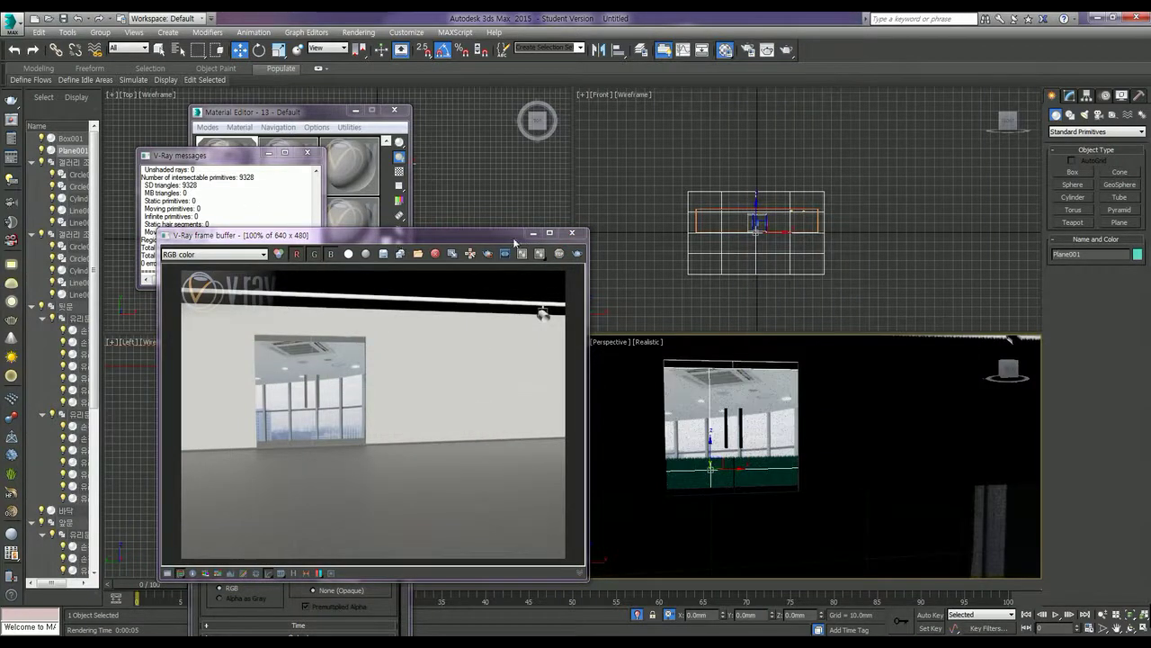
Close the V-Ray log and raise Plane001 slightly along Y in the Front view.
{"action": "left_click_drag", "start_coordinate": [507, 238], "coordinate": [433, 303]}
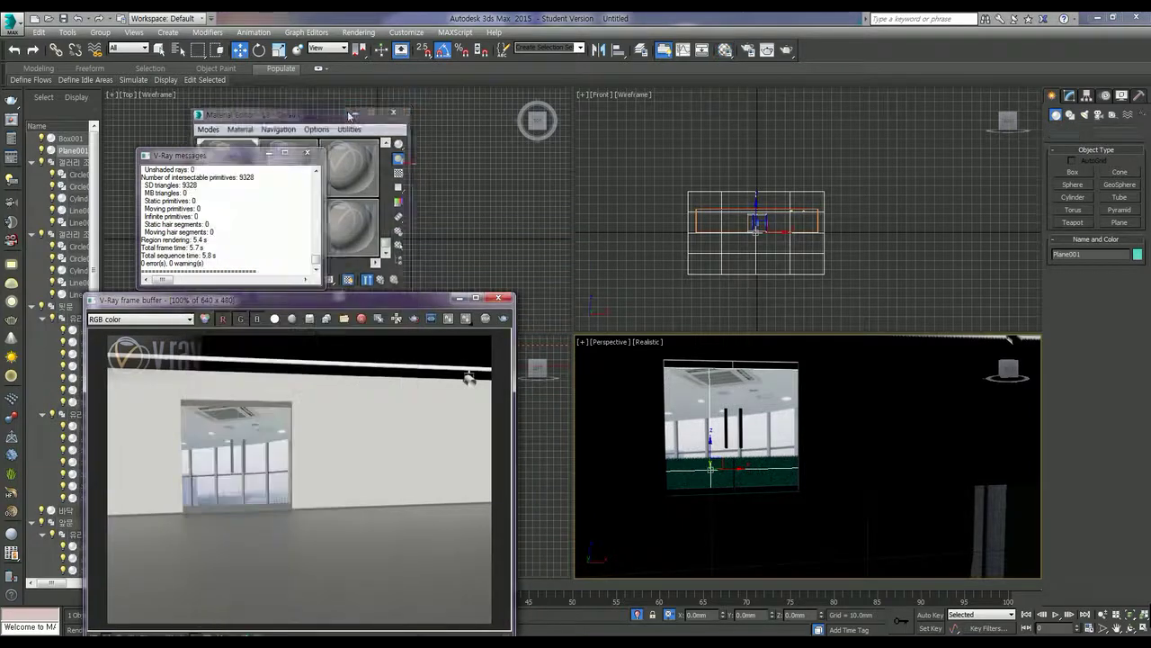
{"action": "left_click", "coordinate": [356, 111]}
{"action": "left_click", "coordinate": [310, 160]}
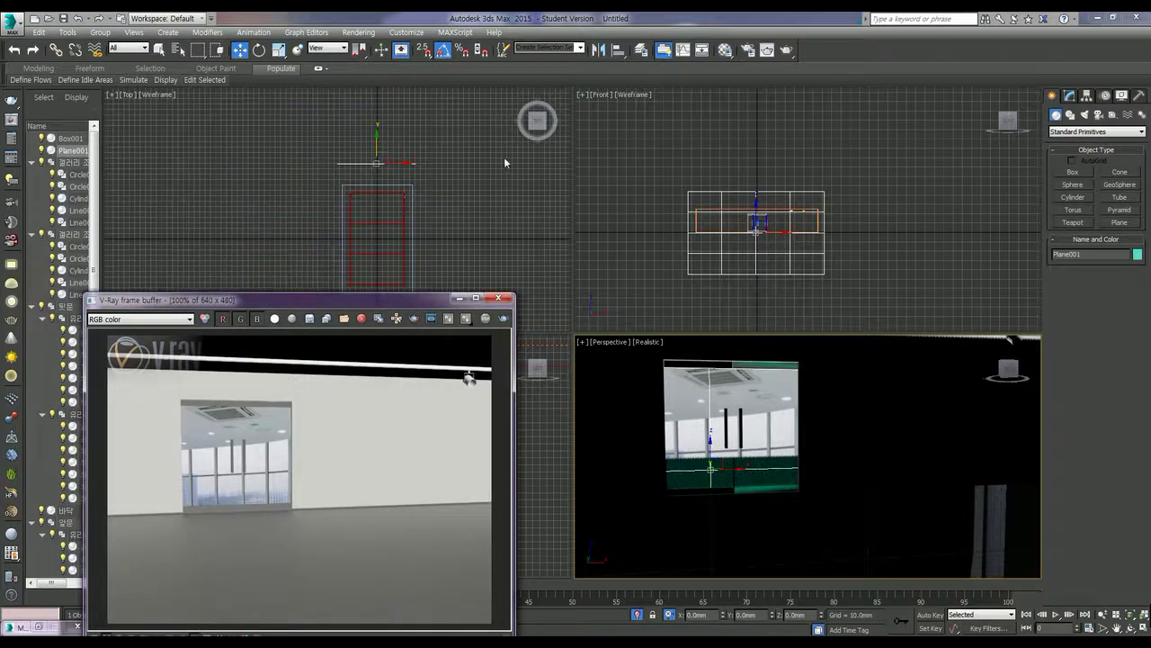
{"action": "left_click", "coordinate": [730, 210]}
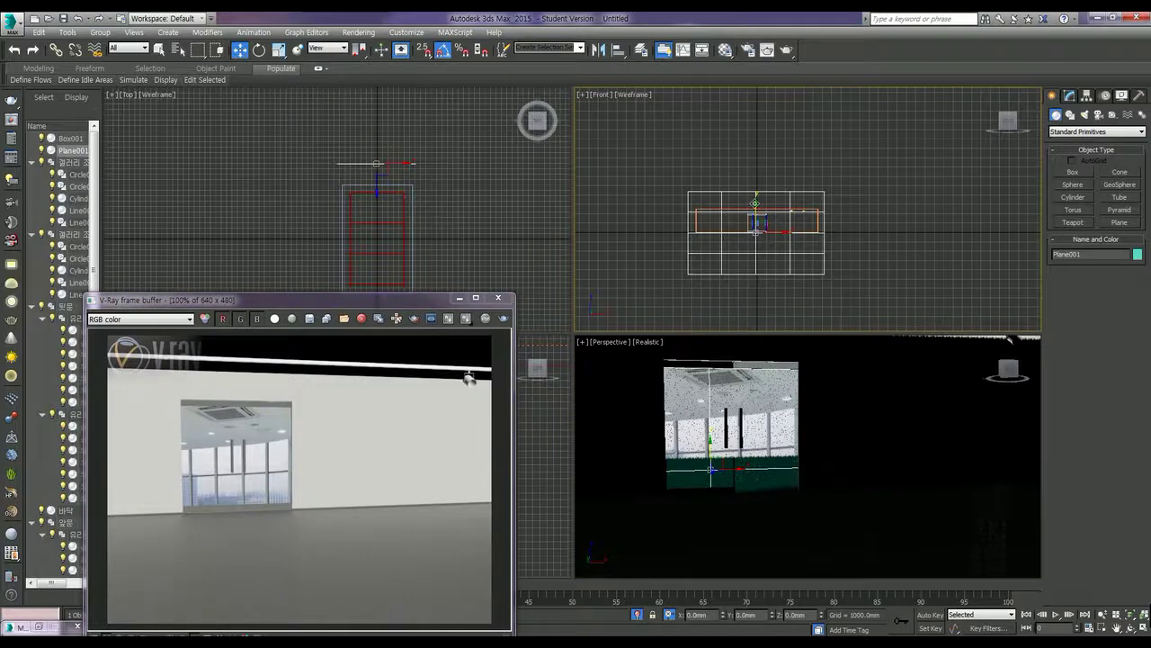
{"action": "left_click_drag", "start_coordinate": [756, 210], "coordinate": [753, 187]}
Push Plane001 farther back and right in the Top view, lowering it slightly in Front.
{"action": "left_click", "coordinate": [406, 177]}
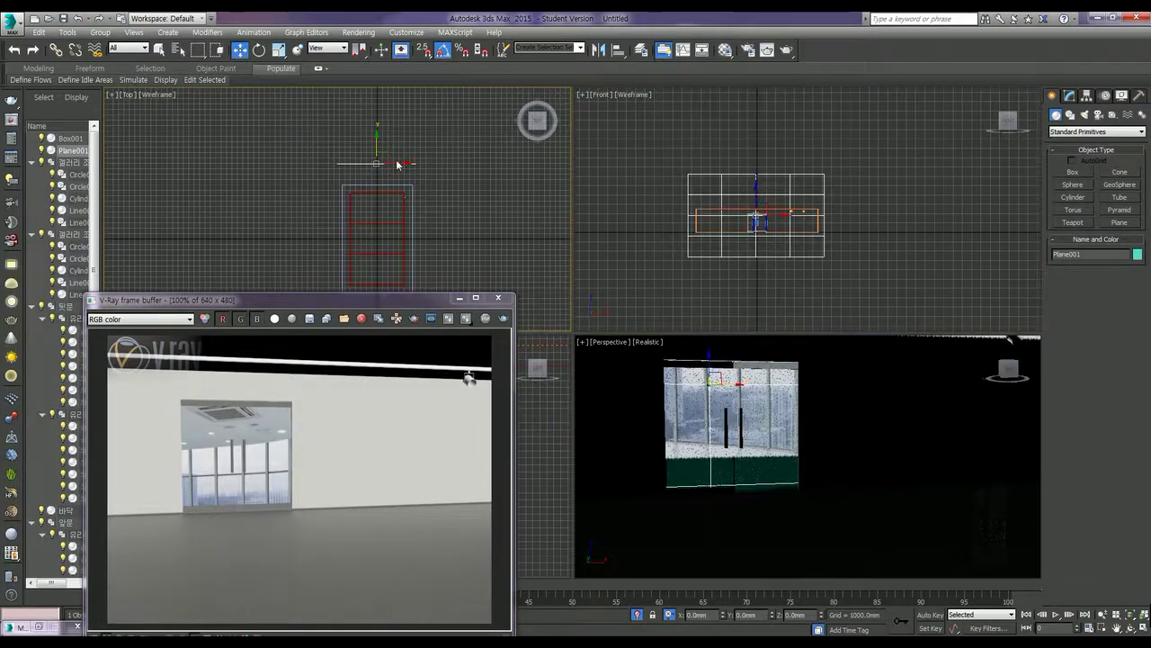
{"action": "left_click_drag", "start_coordinate": [377, 144], "coordinate": [375, 96]}
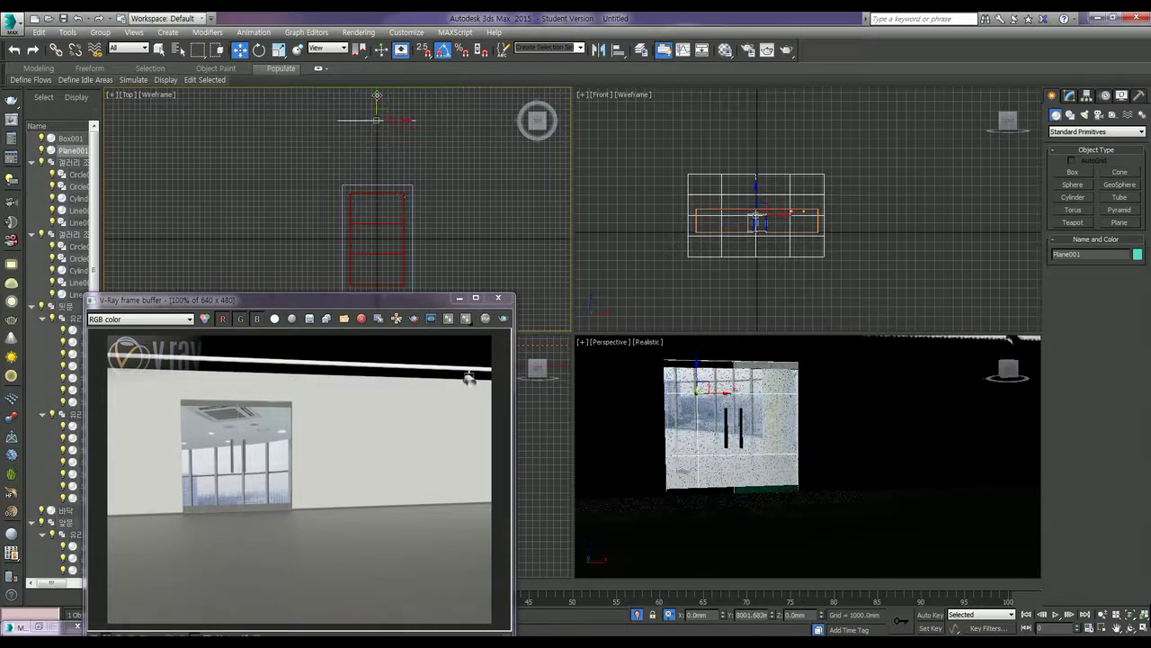
{"action": "left_click", "coordinate": [750, 203]}
{"action": "left_click_drag", "start_coordinate": [754, 187], "coordinate": [755, 198]}
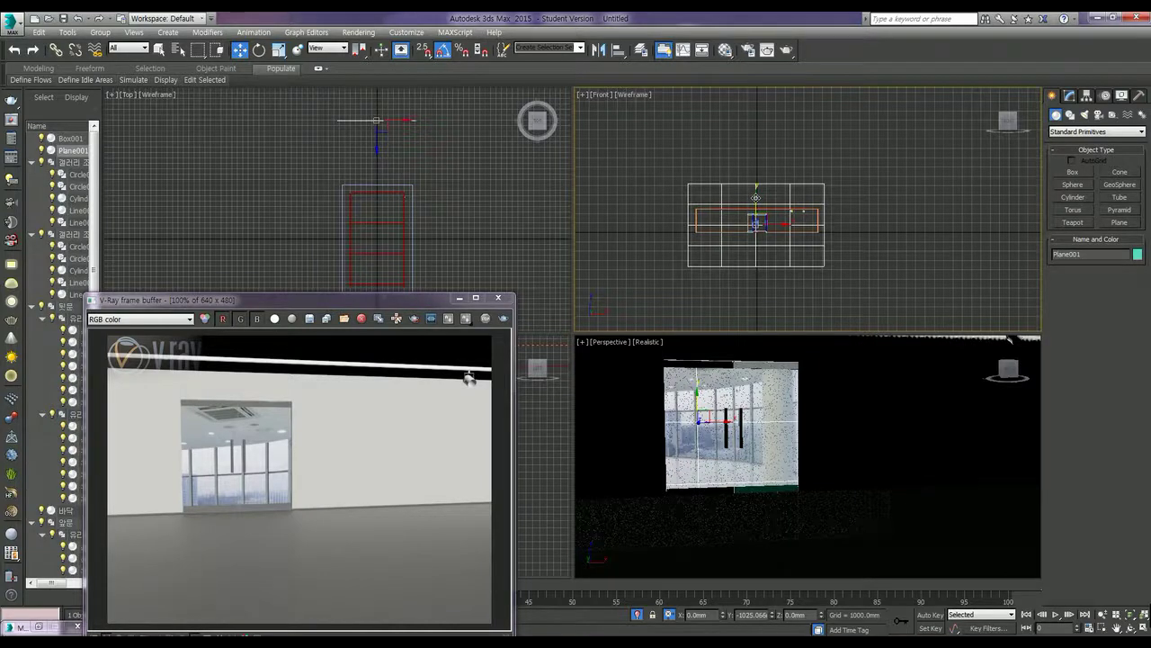
{"action": "right_click", "coordinate": [431, 132]}
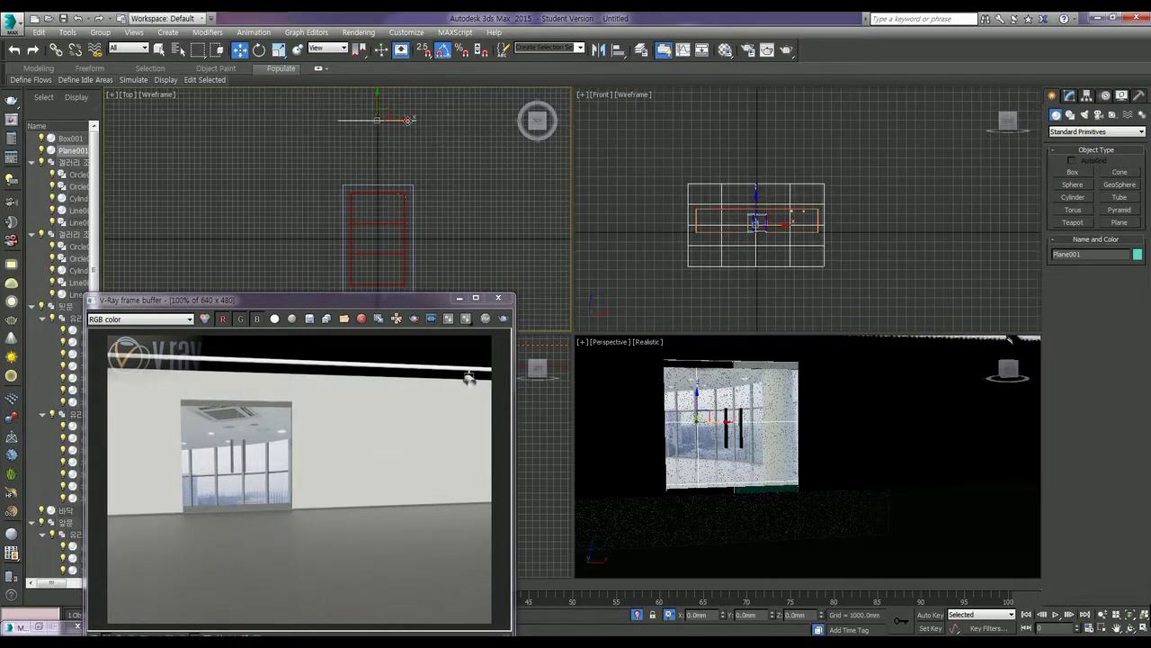
{"action": "left_click_drag", "start_coordinate": [404, 119], "coordinate": [415, 120]}
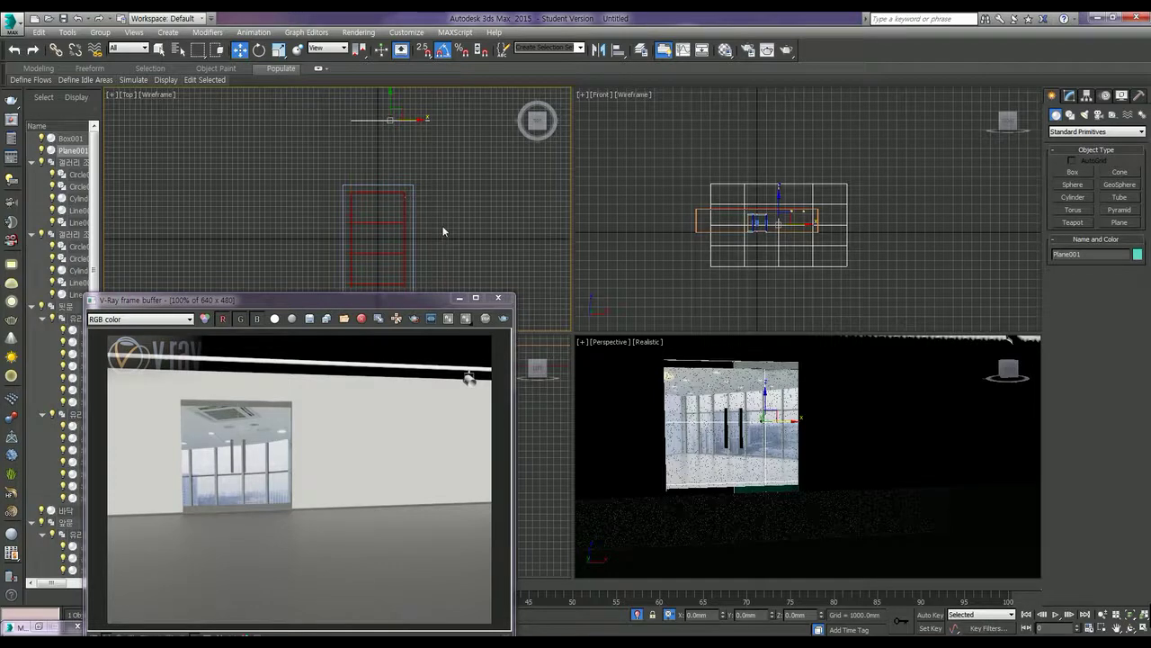
Re-render to check the backdrop placement, then close the V-Ray render and log windows.
{"action": "left_click", "coordinate": [459, 297]}
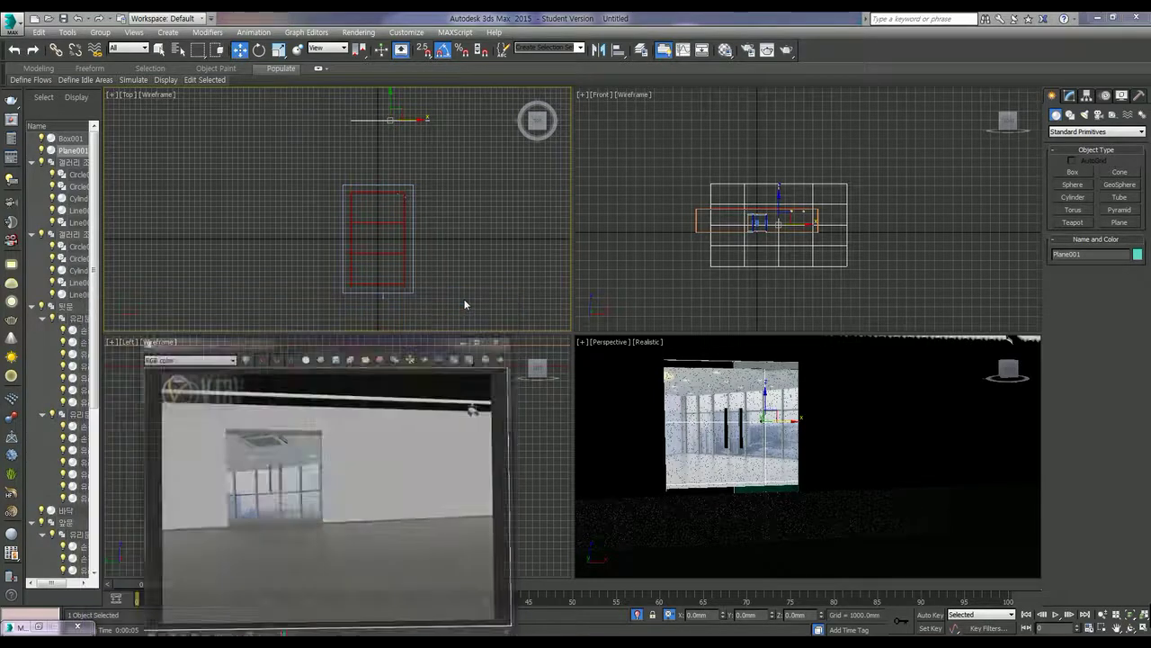
{"action": "key", "text": "shift+q"}
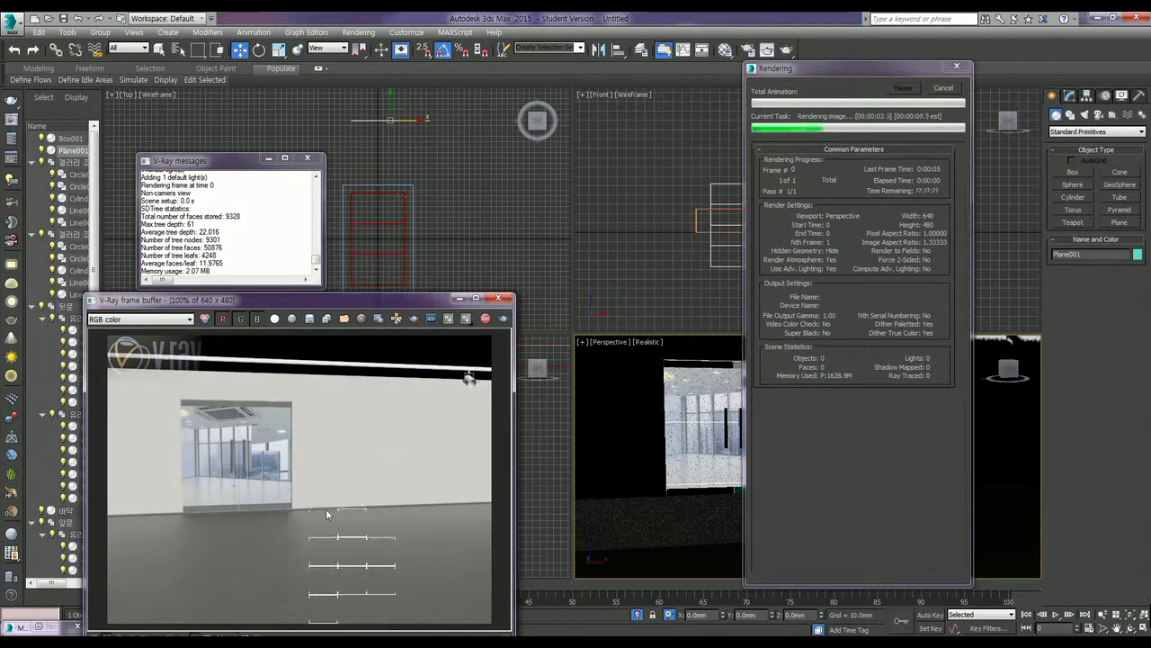
{"action": "left_click", "coordinate": [499, 298]}
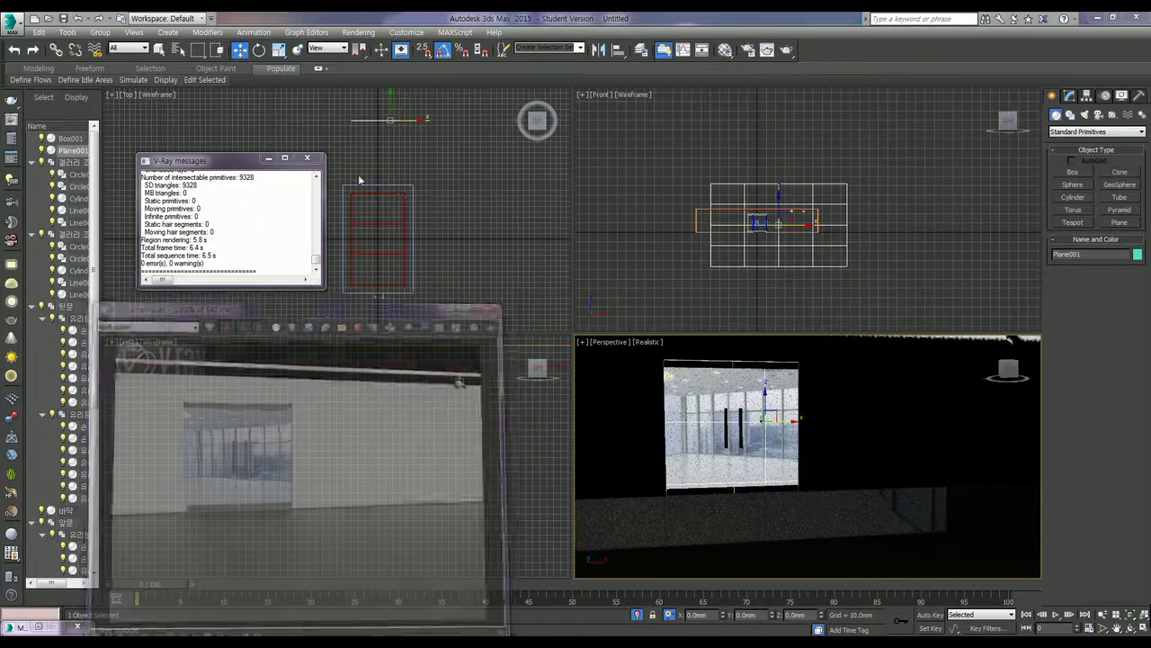
{"action": "left_click", "coordinate": [306, 158]}
{"action": "scroll", "coordinate": [836, 450], "scroll_direction": "down", "scroll_amount": 3}
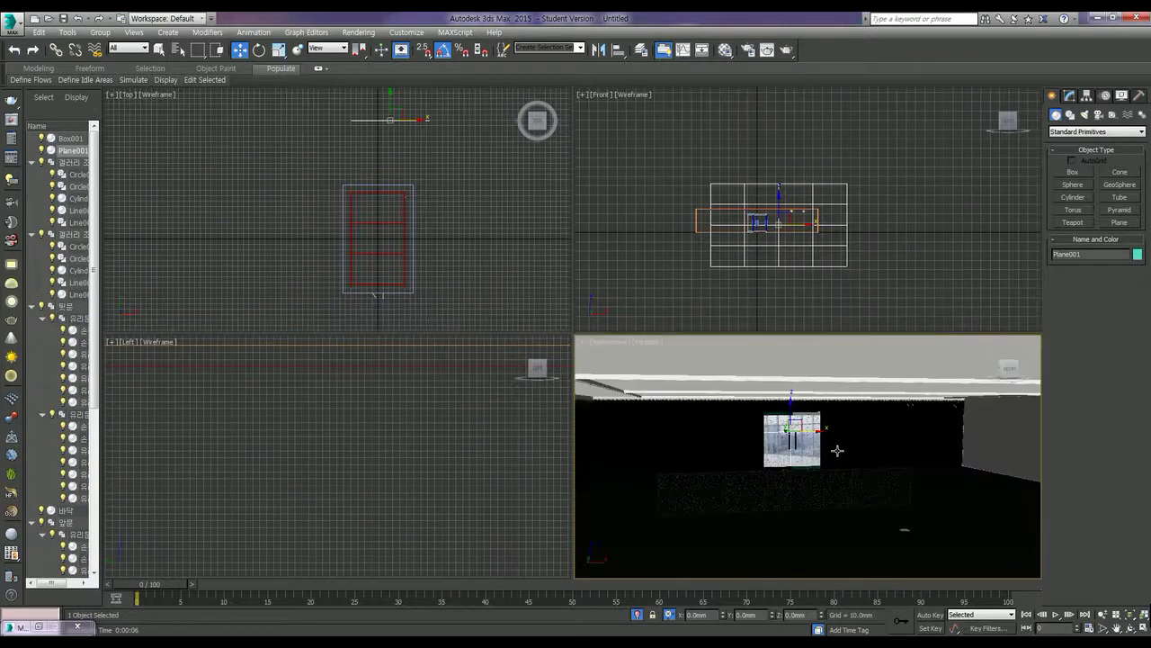
{"action": "scroll", "coordinate": [837, 449], "scroll_direction": "down", "scroll_amount": 5}
{"action": "middle_click", "coordinate": [895, 236]}
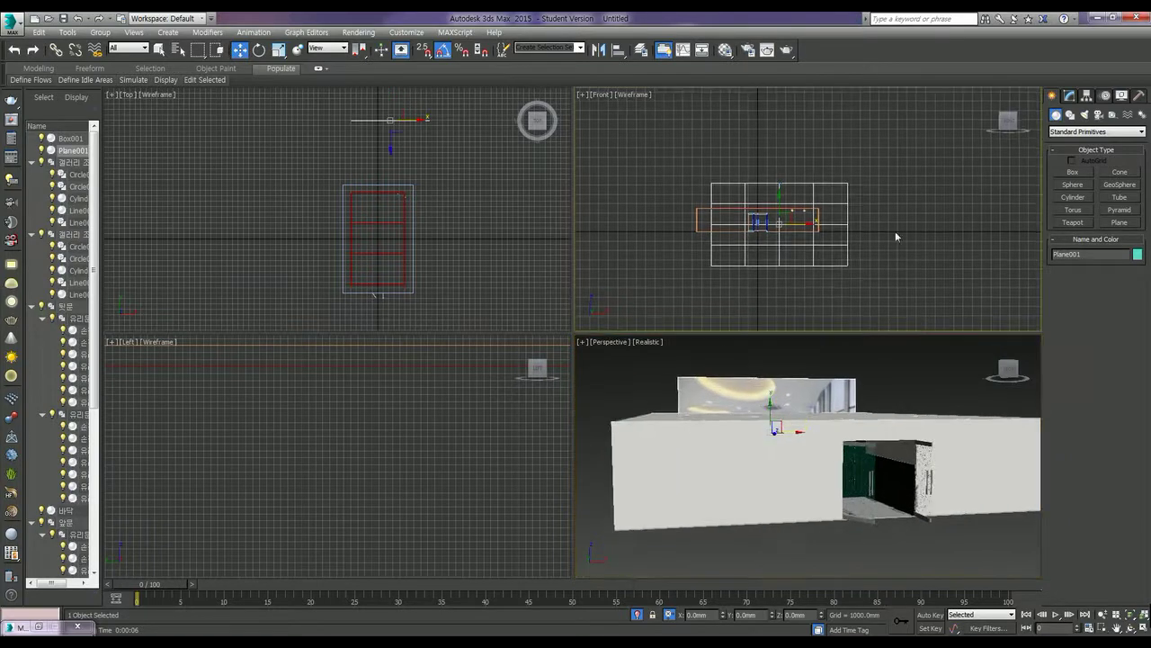
Draw a large Plane002 primitive in the Front viewport, then bring up the Material Editor with M.
{"action": "left_click", "coordinate": [1119, 222]}
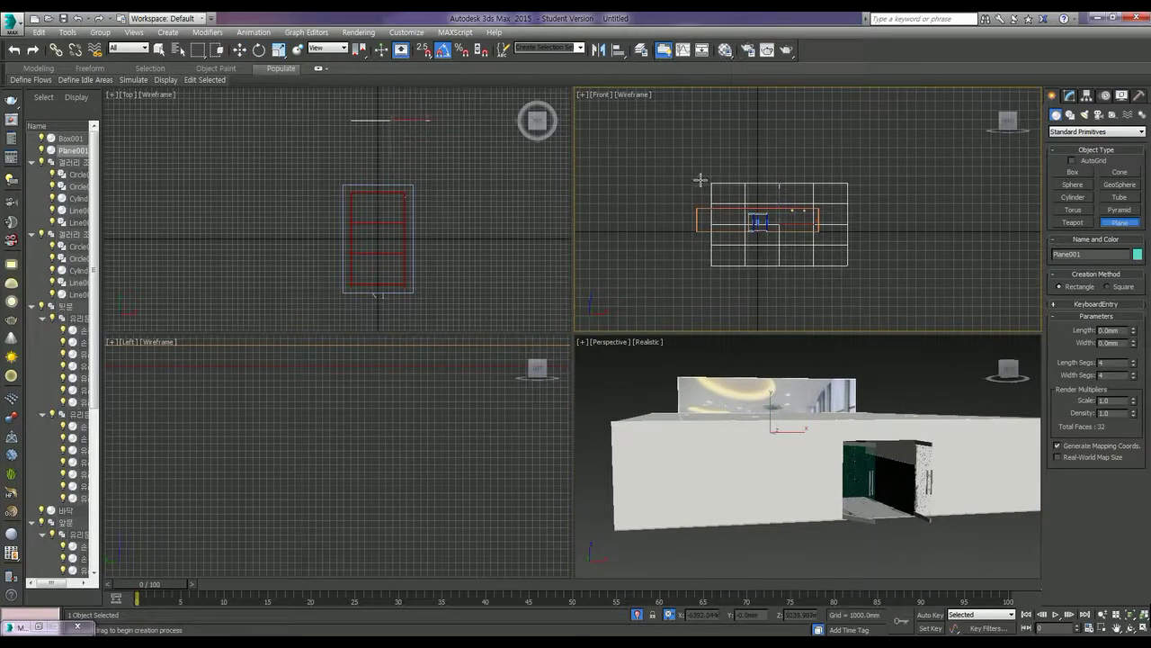
{"action": "left_click_drag", "start_coordinate": [722, 152], "coordinate": [822, 294]}
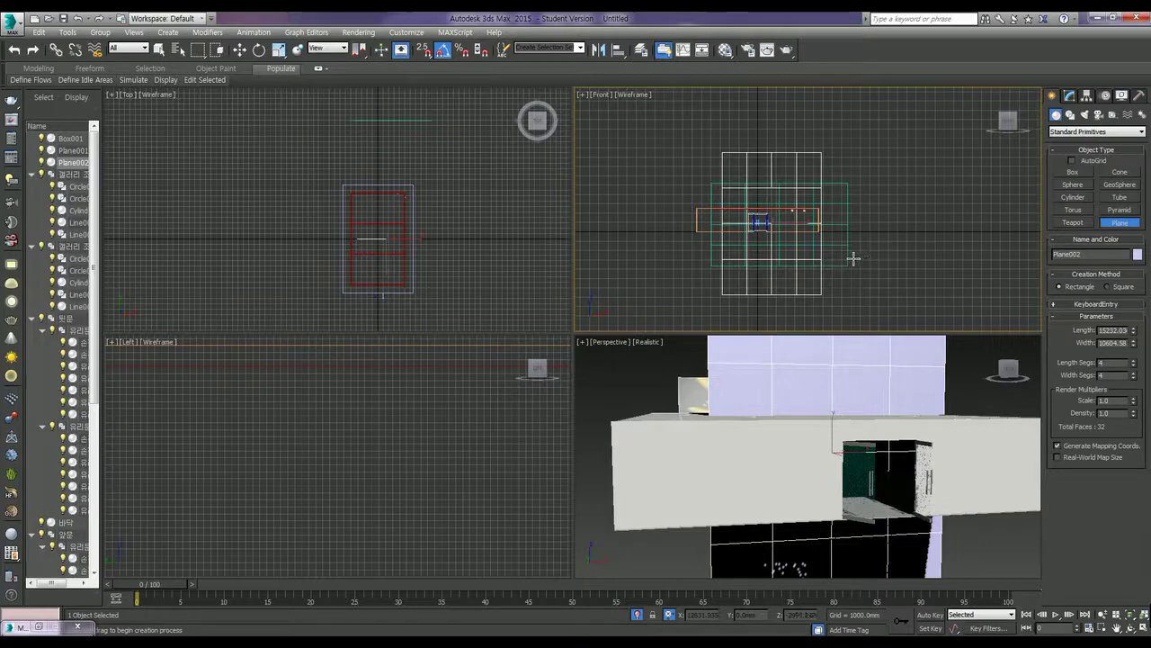
{"action": "key", "text": "w"}
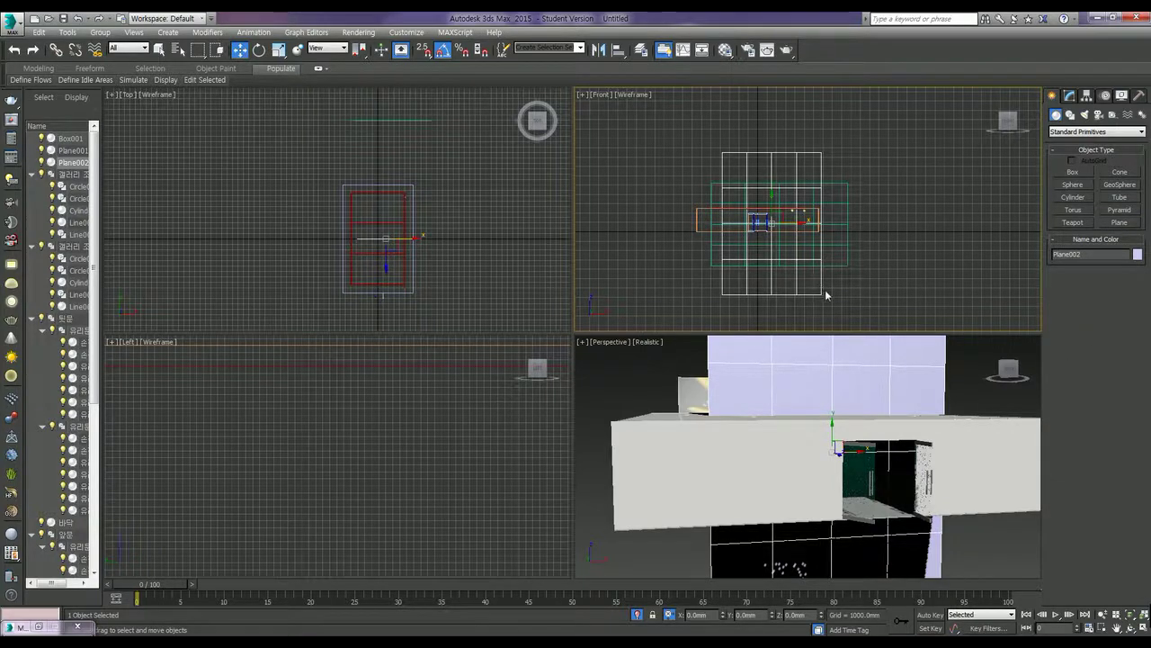
{"action": "key", "text": "m"}
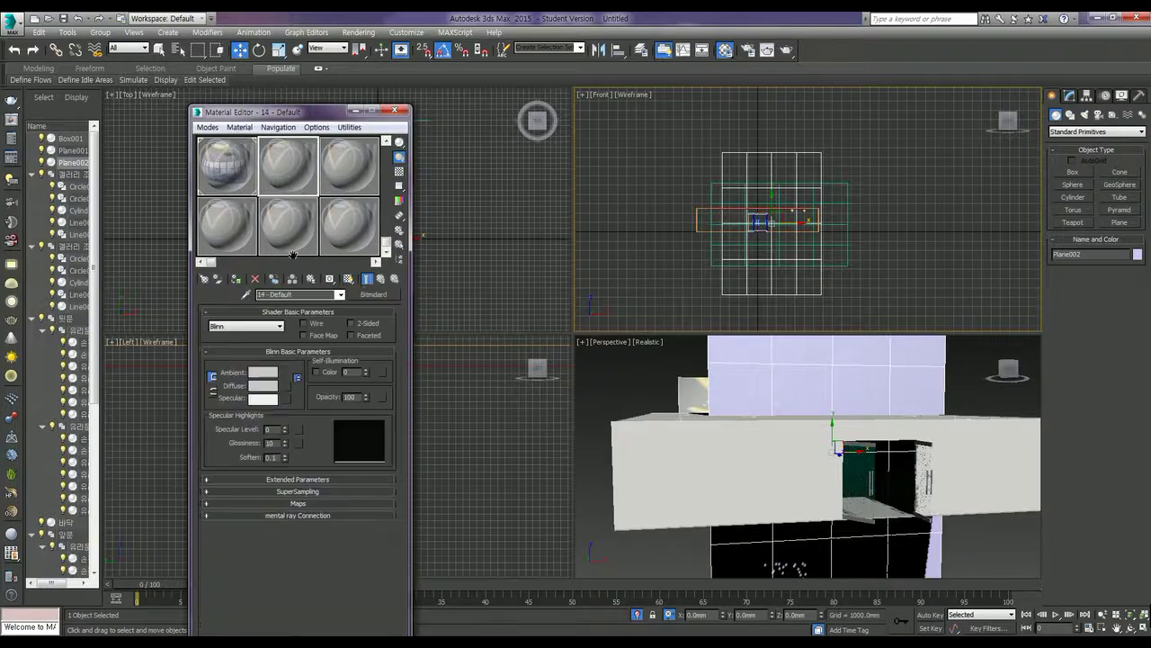
Make 14 - Default a VRayMtl with the fourth gallery photo, _(4), as its diffuse bitmap.
{"action": "left_click", "coordinate": [372, 295]}
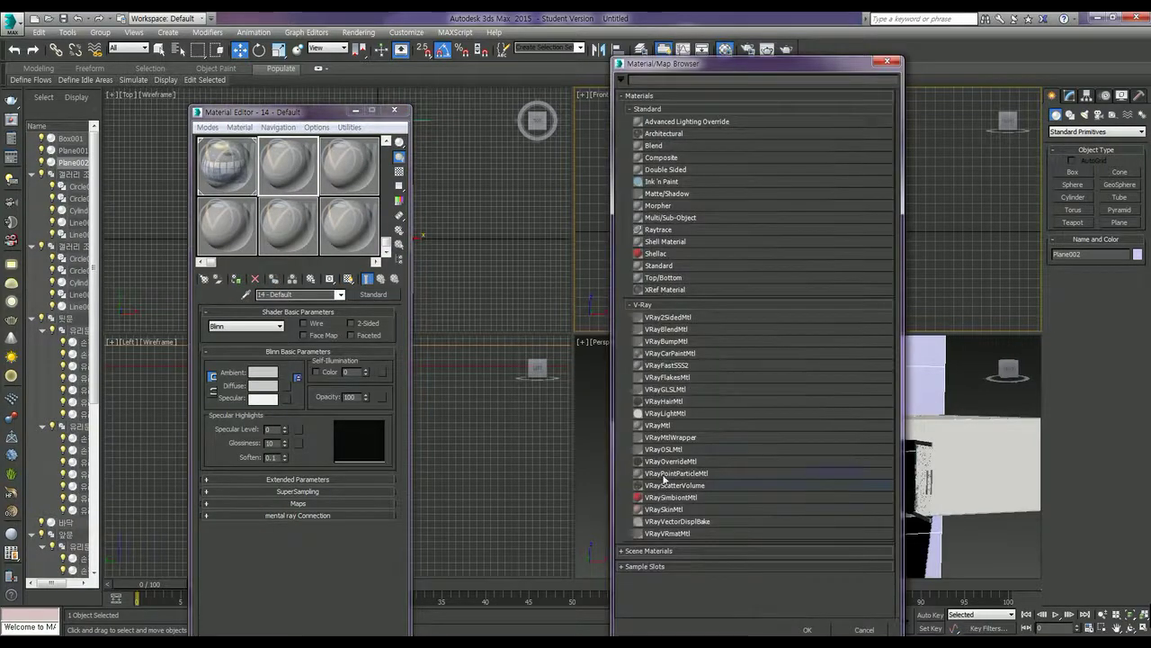
{"action": "left_click", "coordinate": [661, 429]}
{"action": "double_click", "coordinate": [662, 427]}
{"action": "left_click", "coordinate": [297, 374]}
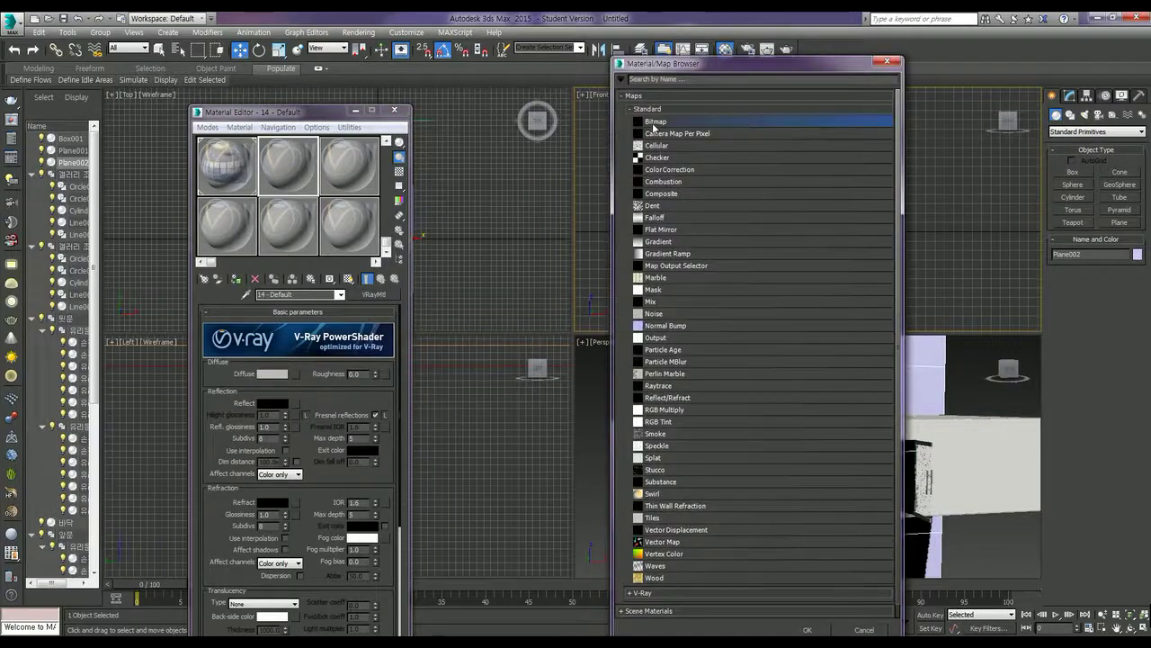
{"action": "double_click", "coordinate": [652, 122]}
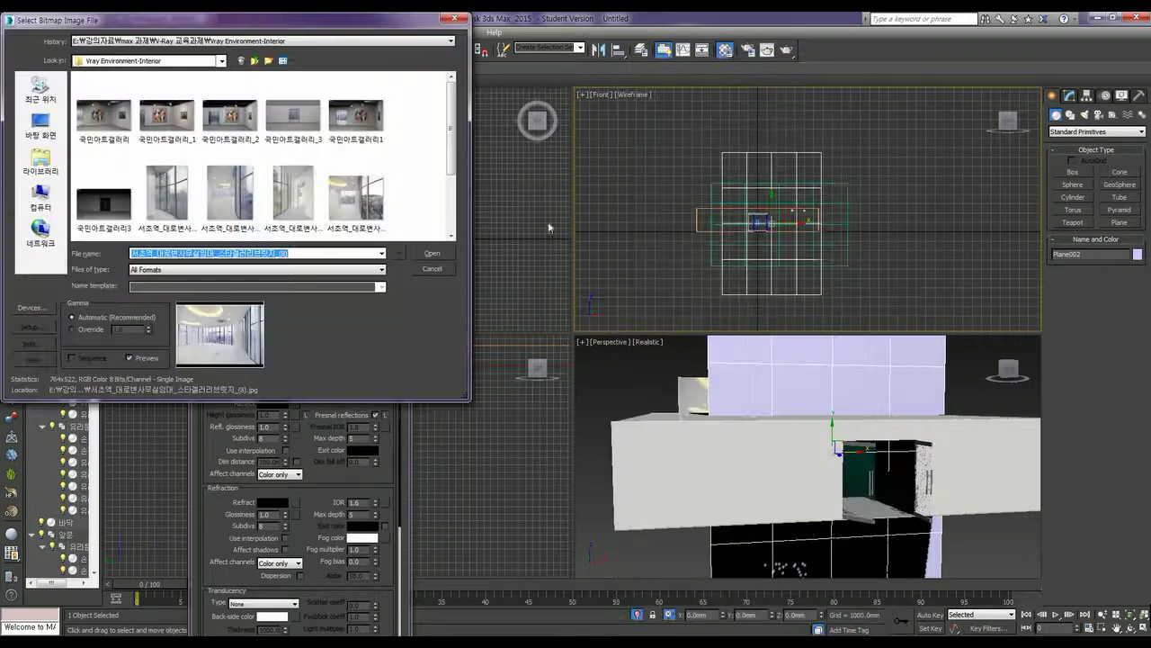
{"action": "left_click", "coordinate": [296, 203]}
{"action": "left_click", "coordinate": [242, 213]}
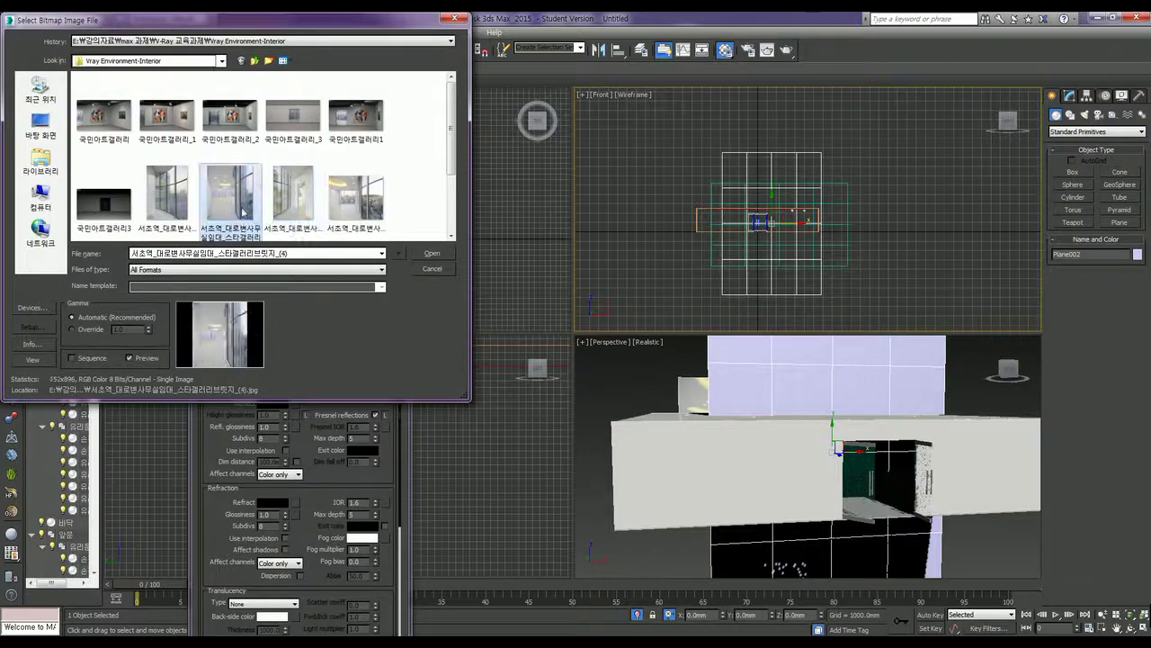
{"action": "left_click", "coordinate": [432, 255]}
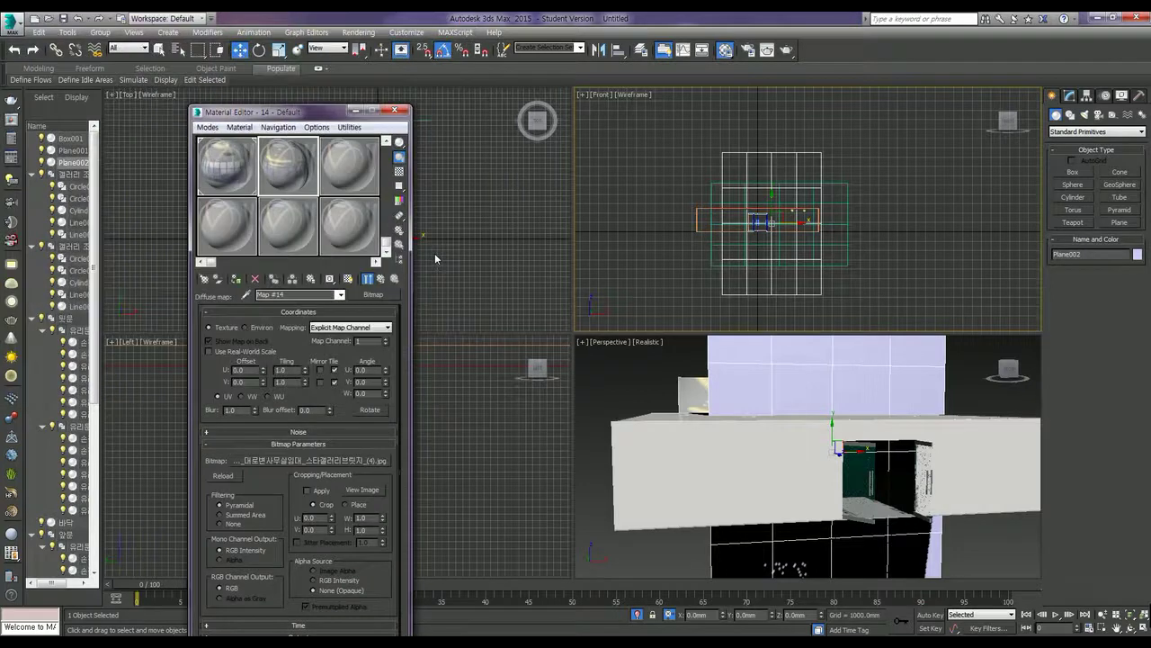
Assign the material to Plane002 and show its photo texture in the viewport.
{"action": "left_click", "coordinate": [235, 279]}
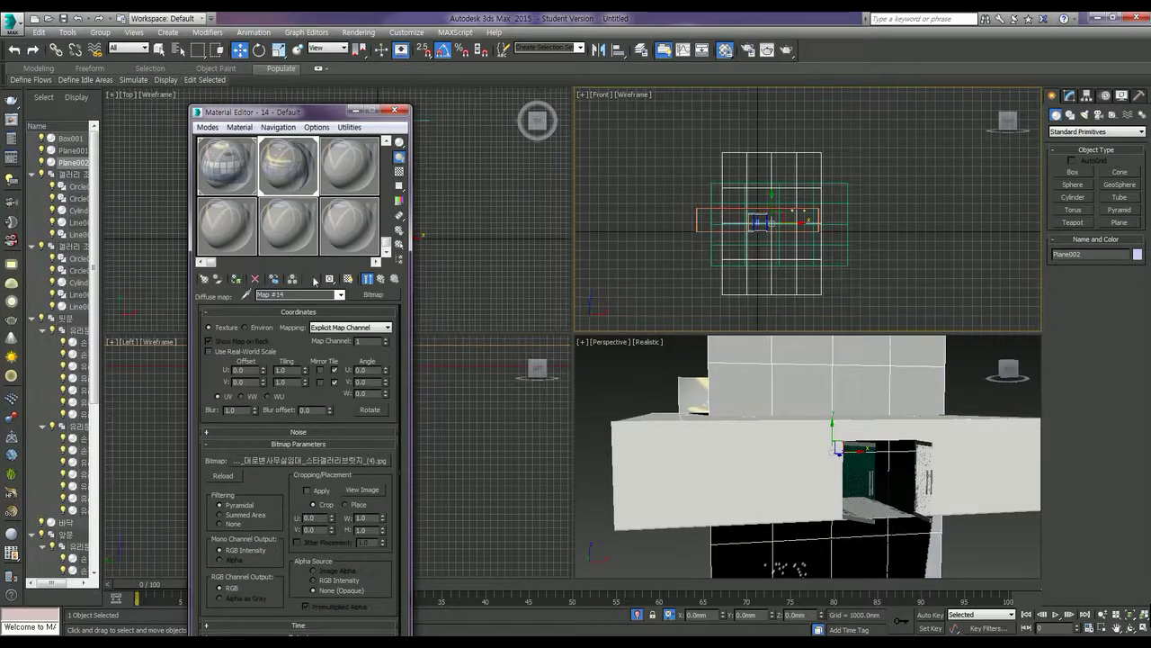
{"action": "left_click", "coordinate": [349, 278]}
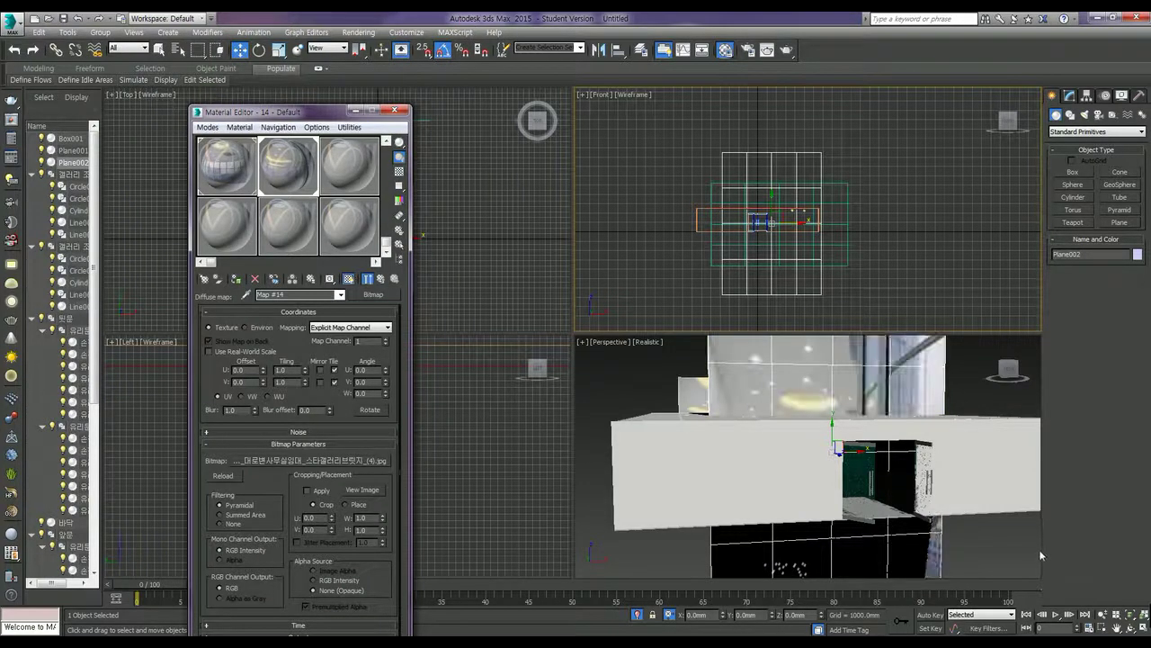
{"action": "left_click", "coordinate": [355, 110]}
Zoom to Plane002 and move it down and left in the Top view.
{"action": "key", "text": "z"}
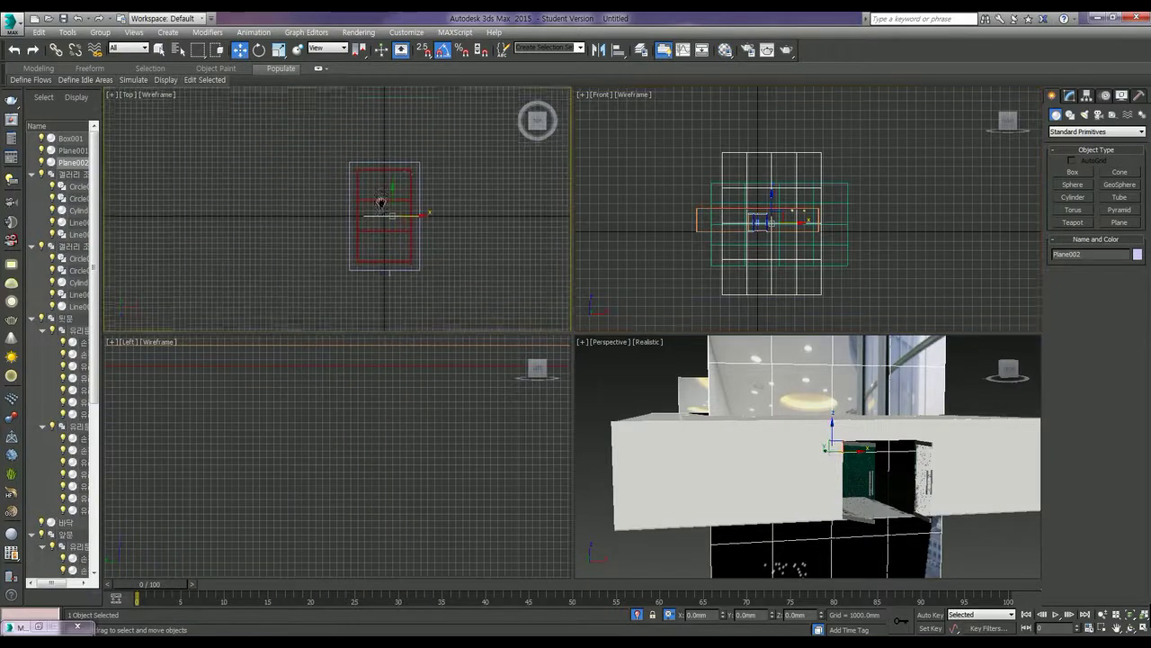
{"action": "left_click_drag", "start_coordinate": [394, 189], "coordinate": [400, 276]}
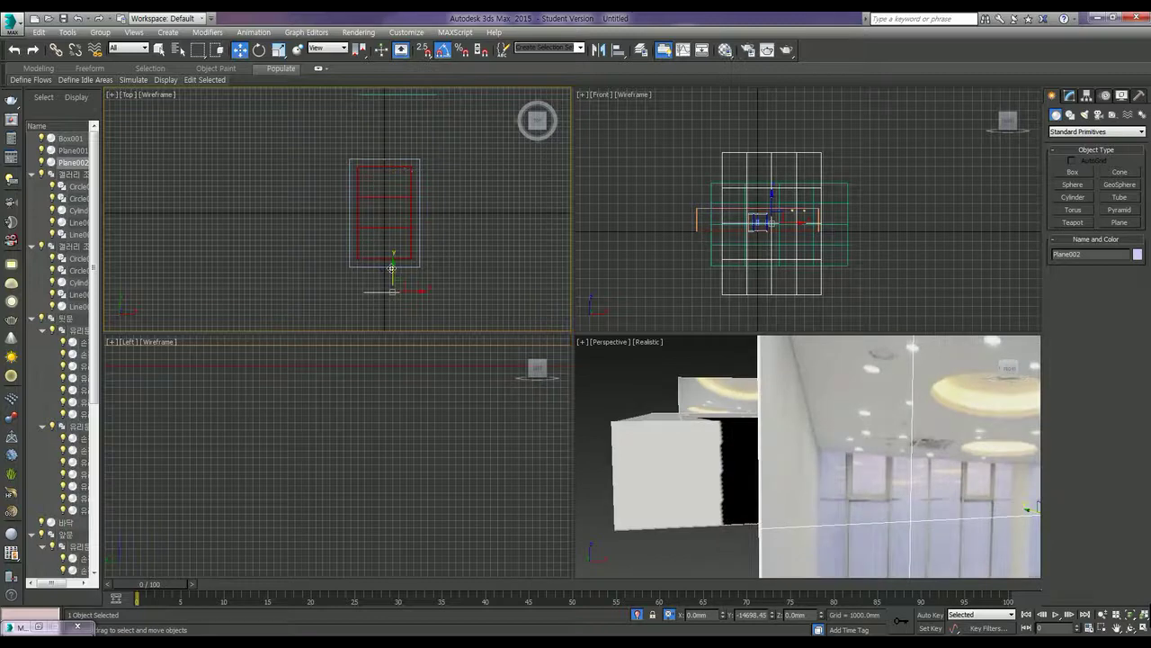
{"action": "left_click_drag", "start_coordinate": [401, 276], "coordinate": [385, 288]}
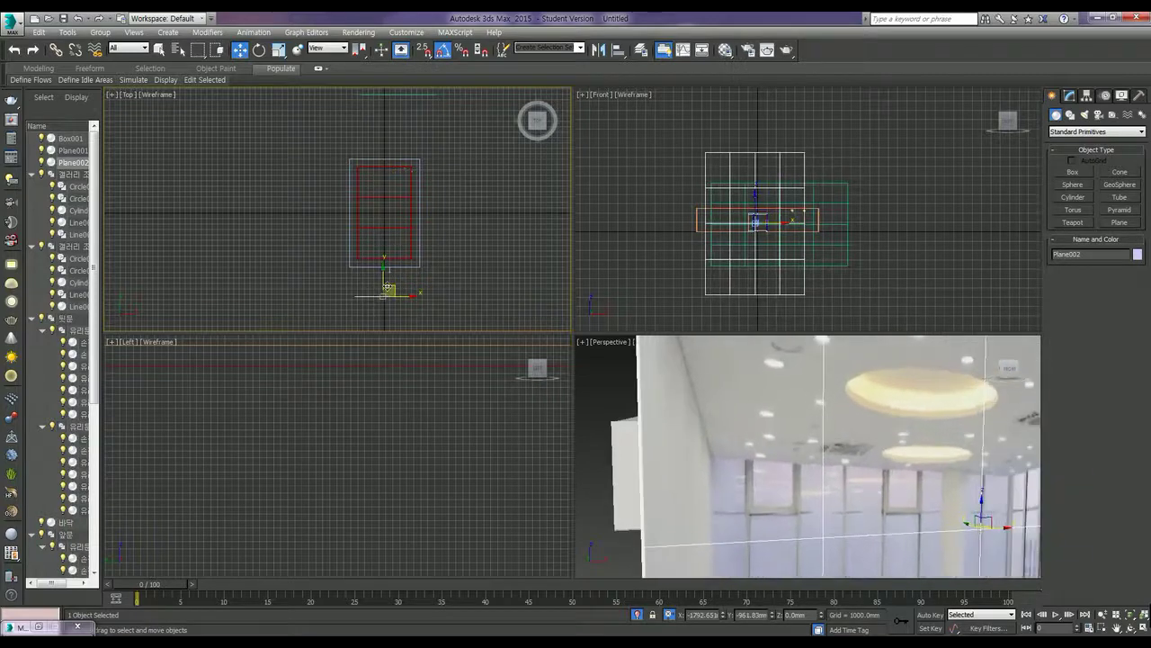
Orbit and zoom the Perspective view to face the glass doors, then render it with V-Ray.
{"action": "right_click", "coordinate": [797, 245]}
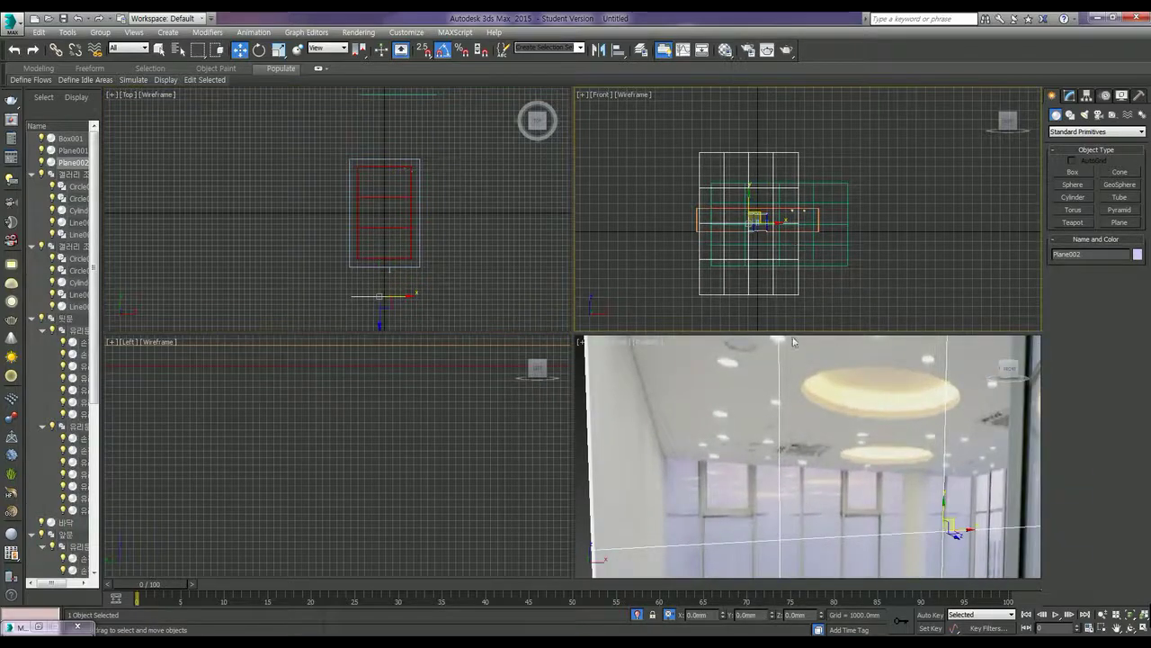
{"action": "right_click", "coordinate": [800, 476]}
{"action": "middle_click_drag", "start_coordinate": [759, 486], "coordinate": [935, 464], "text": "alt"}
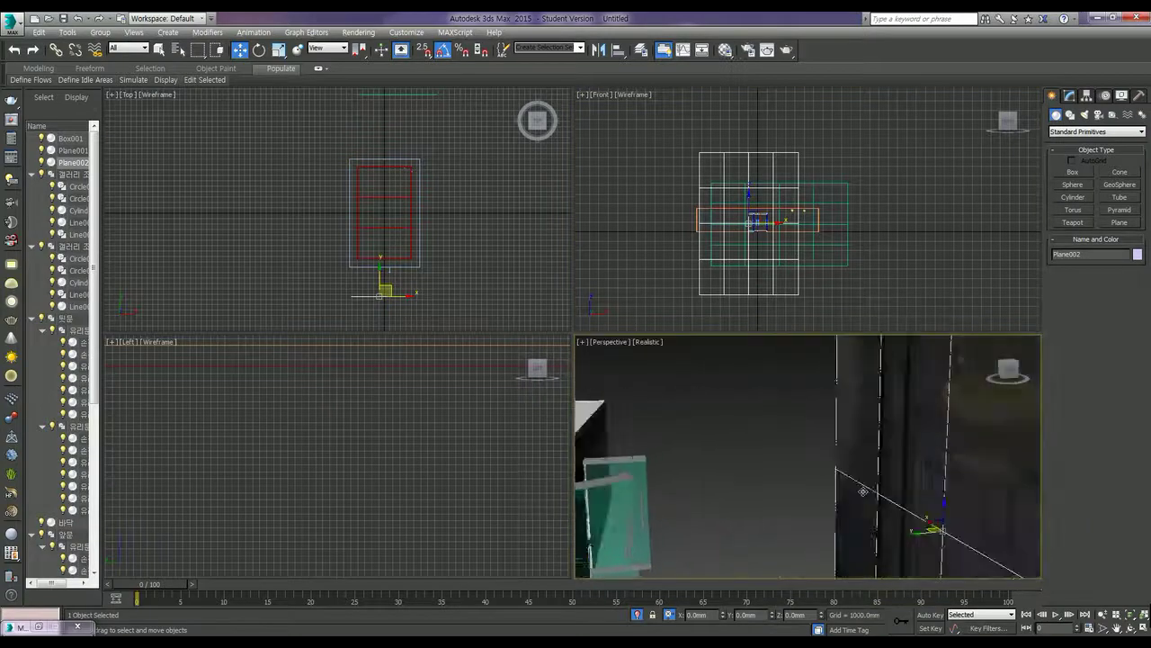
{"action": "scroll", "coordinate": [936, 464], "scroll_direction": "down", "scroll_amount": 3}
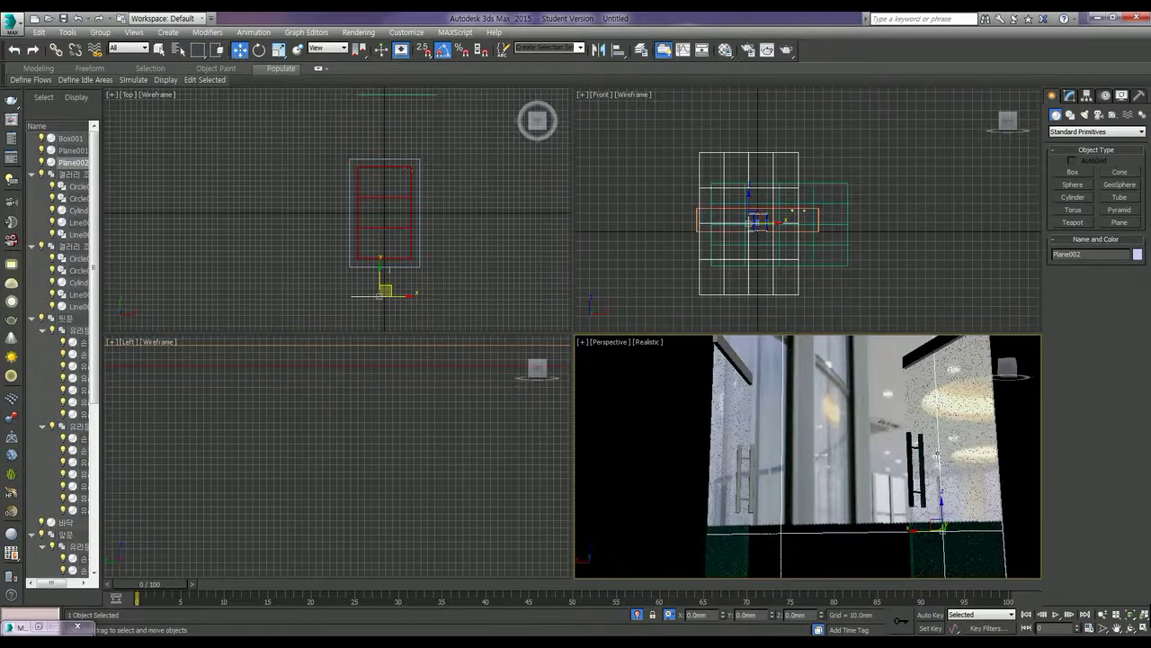
{"action": "scroll", "coordinate": [938, 468], "scroll_direction": "down", "scroll_amount": 3}
{"action": "scroll", "coordinate": [938, 471], "scroll_direction": "down", "scroll_amount": 3}
{"action": "scroll", "coordinate": [940, 475], "scroll_direction": "down", "scroll_amount": 3}
{"action": "scroll", "coordinate": [939, 474], "scroll_direction": "up", "scroll_amount": 3}
{"action": "scroll", "coordinate": [941, 476], "scroll_direction": "up", "scroll_amount": 2}
{"action": "scroll", "coordinate": [941, 478], "scroll_direction": "up", "scroll_amount": 3}
{"action": "scroll", "coordinate": [941, 481], "scroll_direction": "up", "scroll_amount": 3}
{"action": "scroll", "coordinate": [941, 481], "scroll_direction": "down", "scroll_amount": 2}
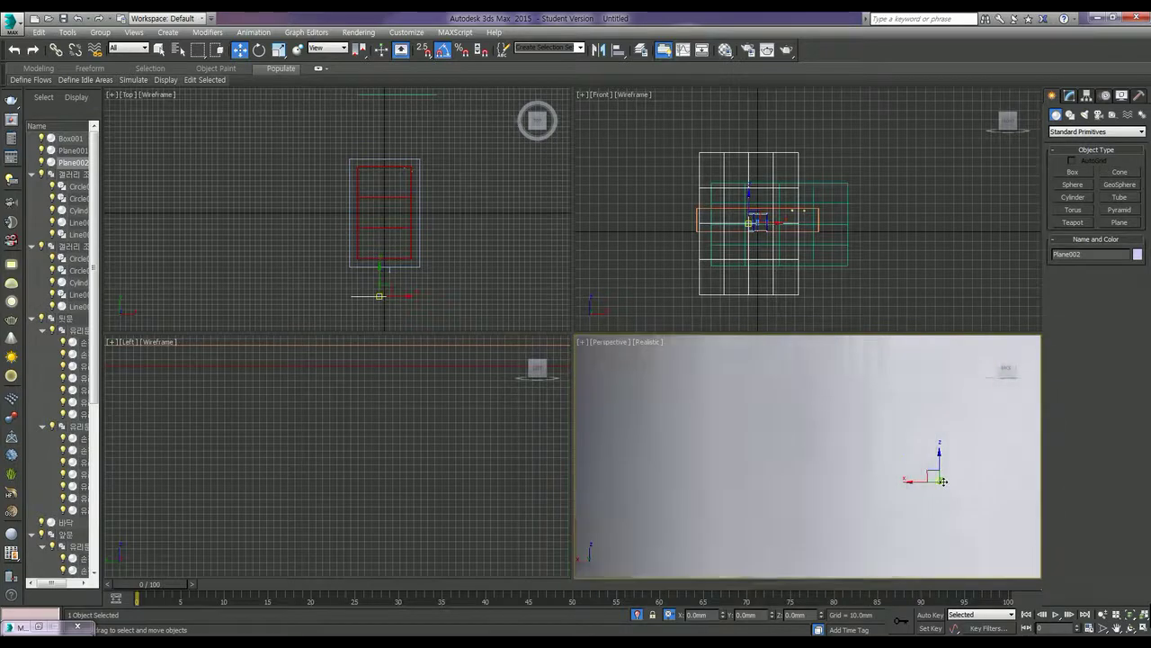
{"action": "scroll", "coordinate": [942, 481], "scroll_direction": "down", "scroll_amount": 3}
{"action": "scroll", "coordinate": [941, 481], "scroll_direction": "up", "scroll_amount": 2}
{"action": "scroll", "coordinate": [942, 482], "scroll_direction": "up", "scroll_amount": 2}
{"action": "scroll", "coordinate": [942, 482], "scroll_direction": "up", "scroll_amount": 1}
{"action": "scroll", "coordinate": [985, 429], "scroll_direction": "up", "scroll_amount": 2}
{"action": "scroll", "coordinate": [984, 429], "scroll_direction": "up", "scroll_amount": 2}
{"action": "scroll", "coordinate": [927, 506], "scroll_direction": "up", "scroll_amount": 1}
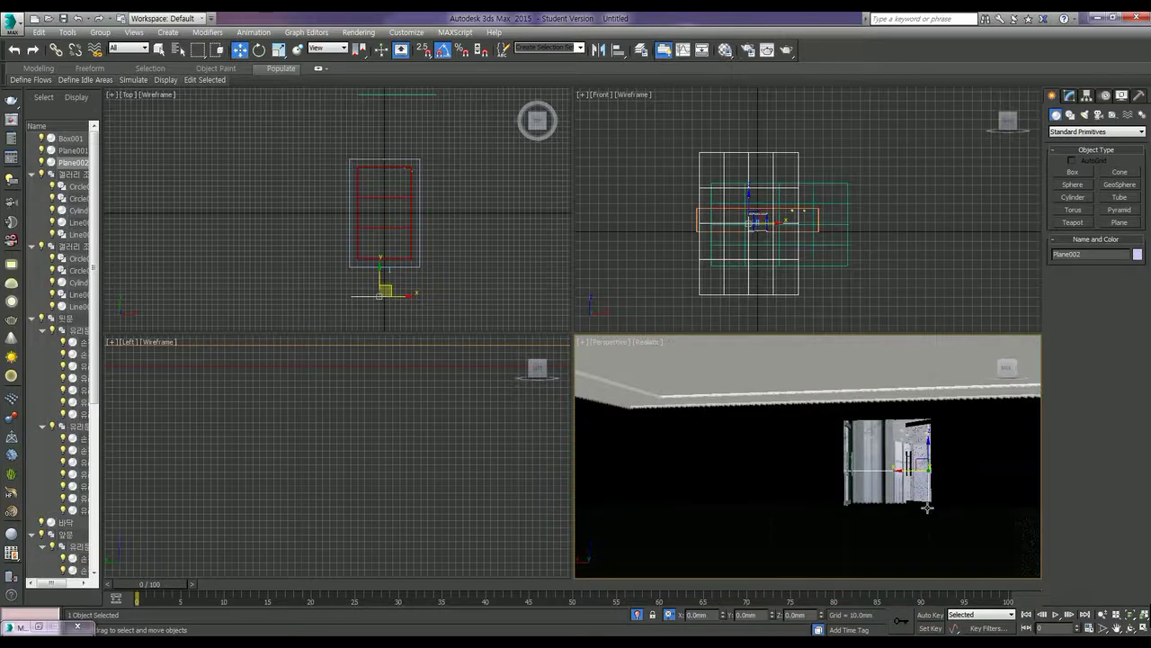
{"action": "scroll", "coordinate": [927, 506], "scroll_direction": "up", "scroll_amount": 2}
{"action": "scroll", "coordinate": [930, 488], "scroll_direction": "down", "scroll_amount": 1}
{"action": "scroll", "coordinate": [930, 487], "scroll_direction": "down", "scroll_amount": 2}
{"action": "scroll", "coordinate": [935, 482], "scroll_direction": "up", "scroll_amount": 3}
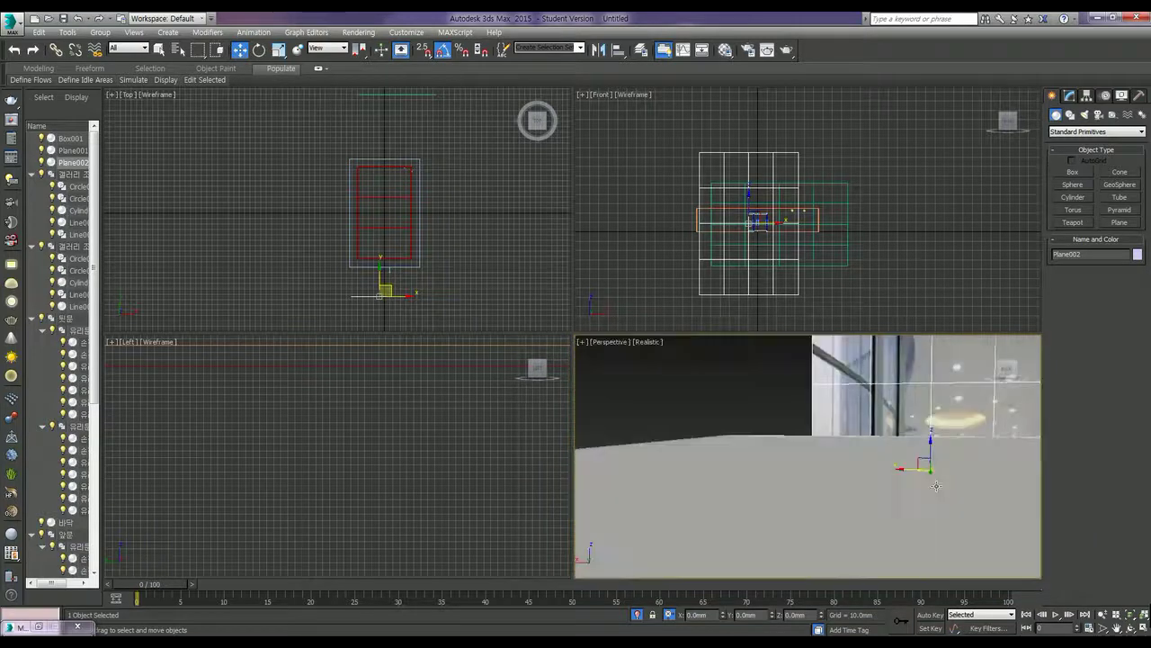
{"action": "scroll", "coordinate": [940, 478], "scroll_direction": "down", "scroll_amount": 3}
{"action": "scroll", "coordinate": [939, 478], "scroll_direction": "up", "scroll_amount": 2}
{"action": "scroll", "coordinate": [942, 477], "scroll_direction": "up", "scroll_amount": 2}
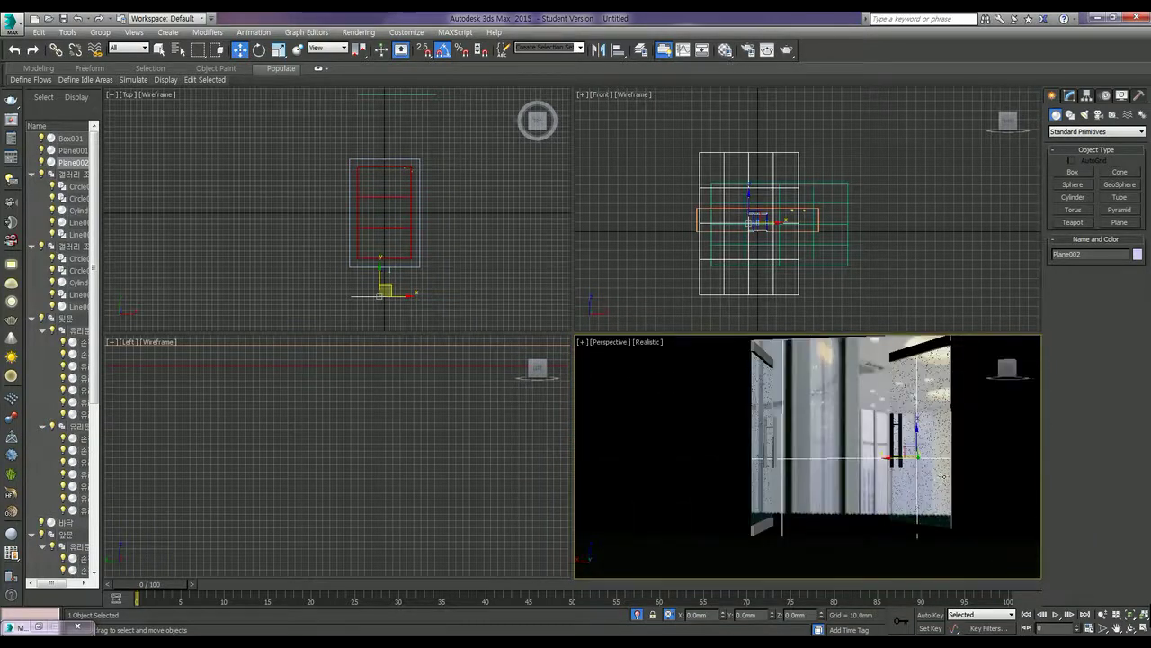
{"action": "scroll", "coordinate": [946, 473], "scroll_direction": "down", "scroll_amount": 2}
{"action": "scroll", "coordinate": [948, 471], "scroll_direction": "down", "scroll_amount": 2}
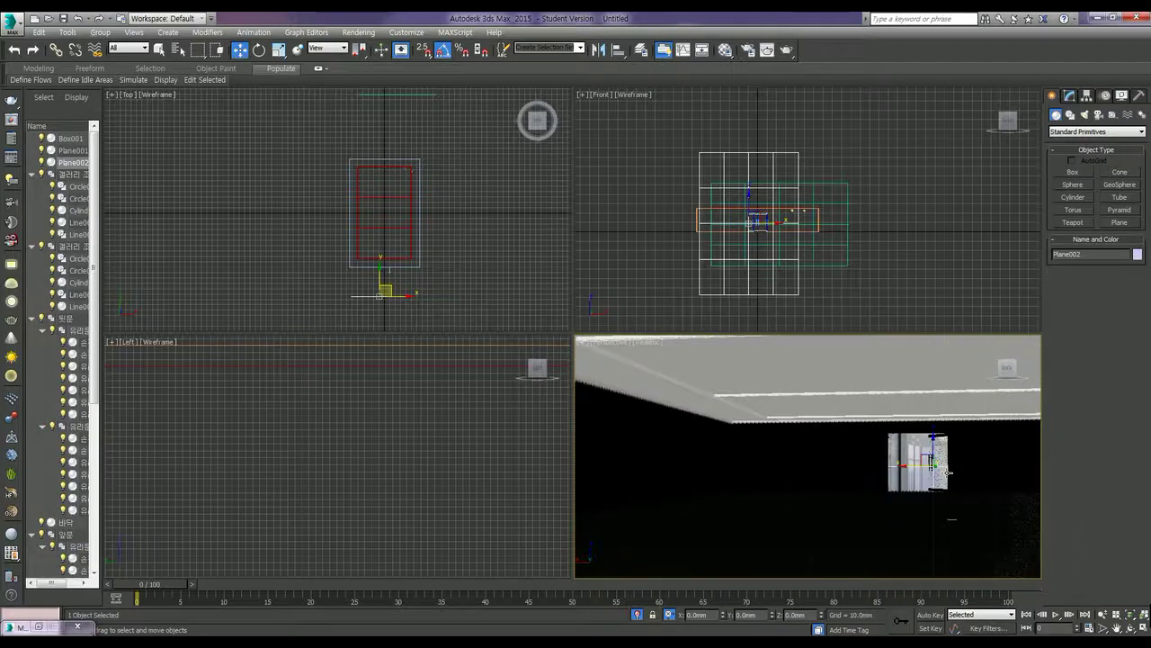
{"action": "scroll", "coordinate": [947, 474], "scroll_direction": "up", "scroll_amount": 3}
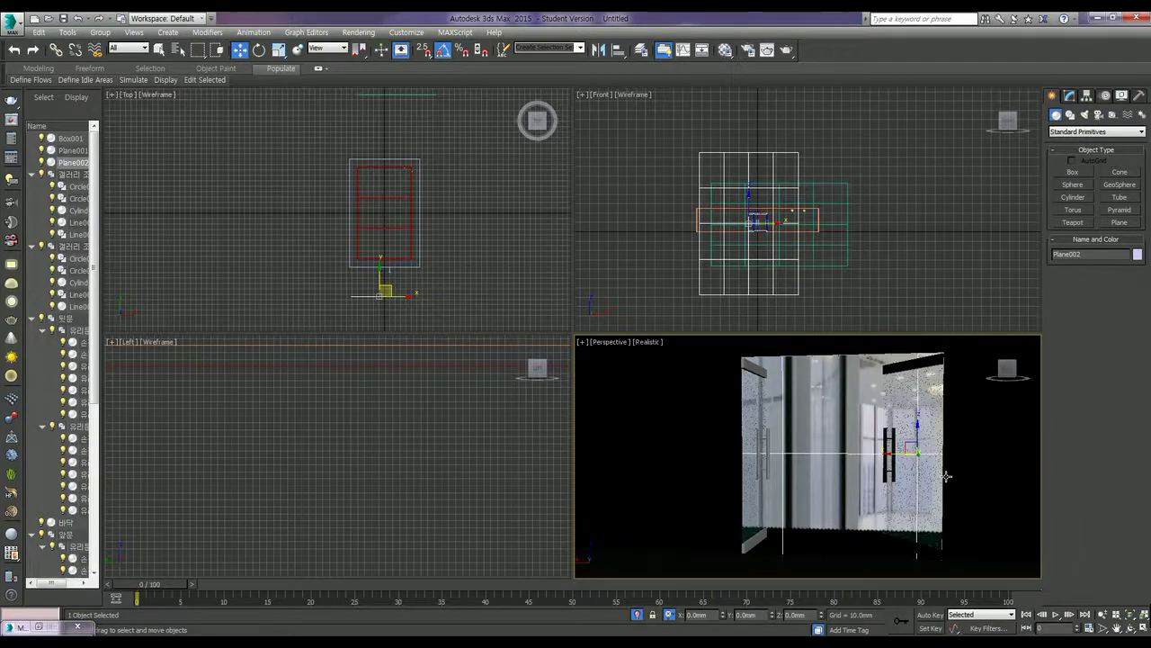
{"action": "scroll", "coordinate": [946, 476], "scroll_direction": "down", "scroll_amount": 2}
{"action": "key", "text": "shift+q"}
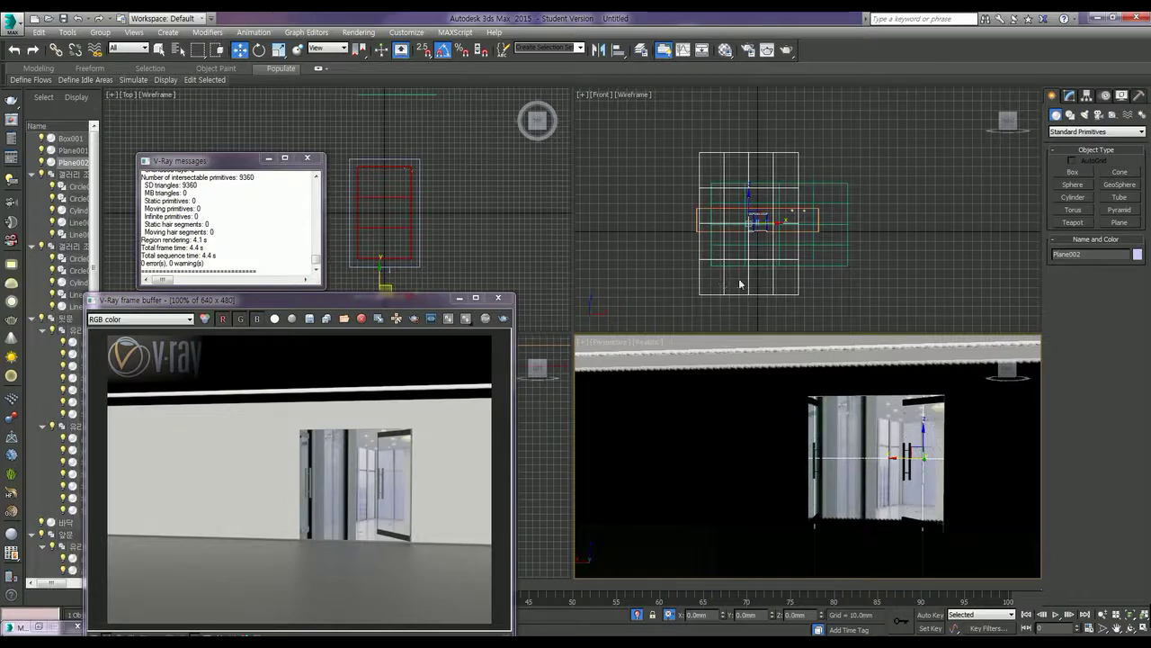
Move Plane002 along Y and right along X in the Top view behind the doorway.
{"action": "left_click", "coordinate": [796, 289]}
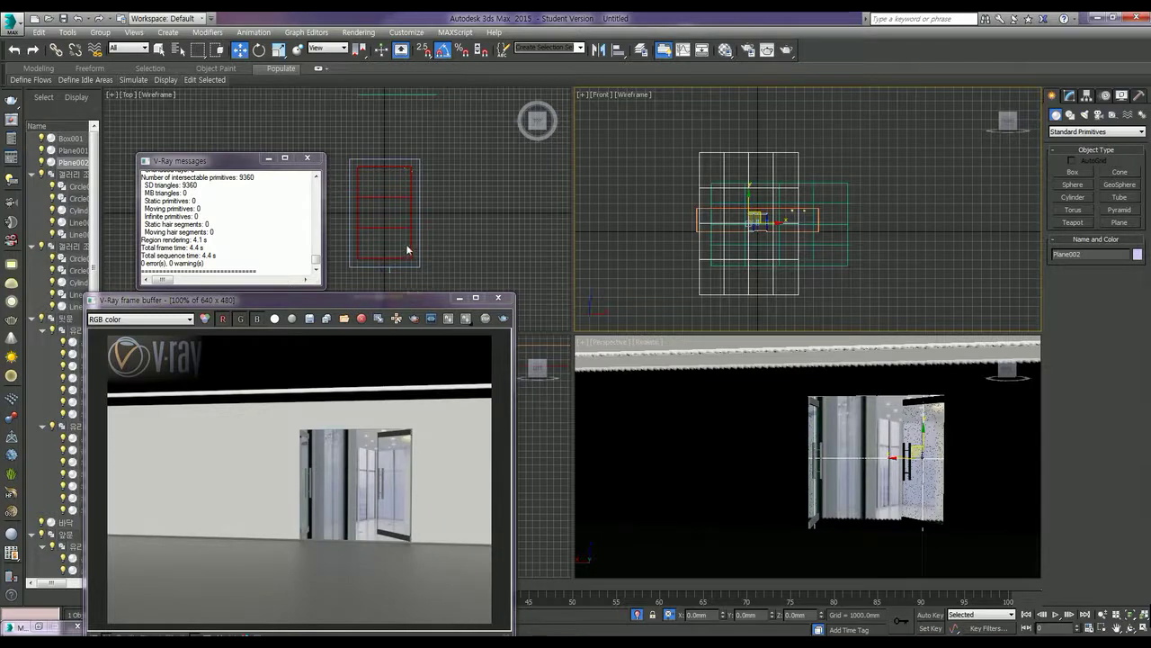
{"action": "middle_click_drag", "start_coordinate": [406, 244], "coordinate": [423, 184]}
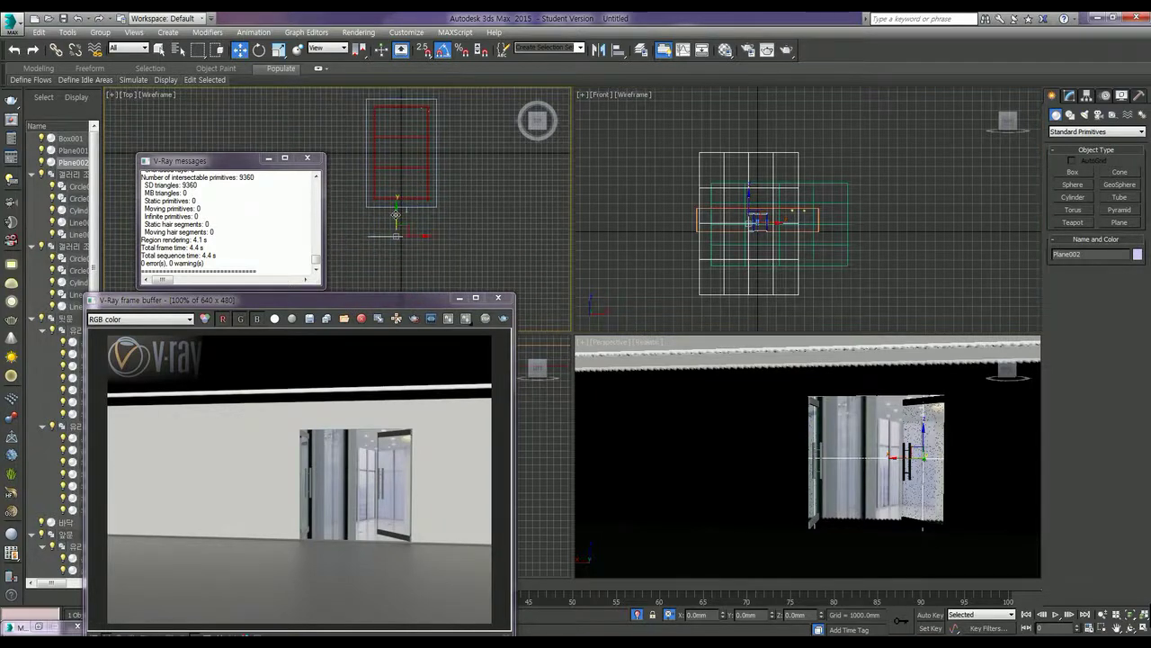
{"action": "left_click_drag", "start_coordinate": [396, 214], "coordinate": [396, 299]}
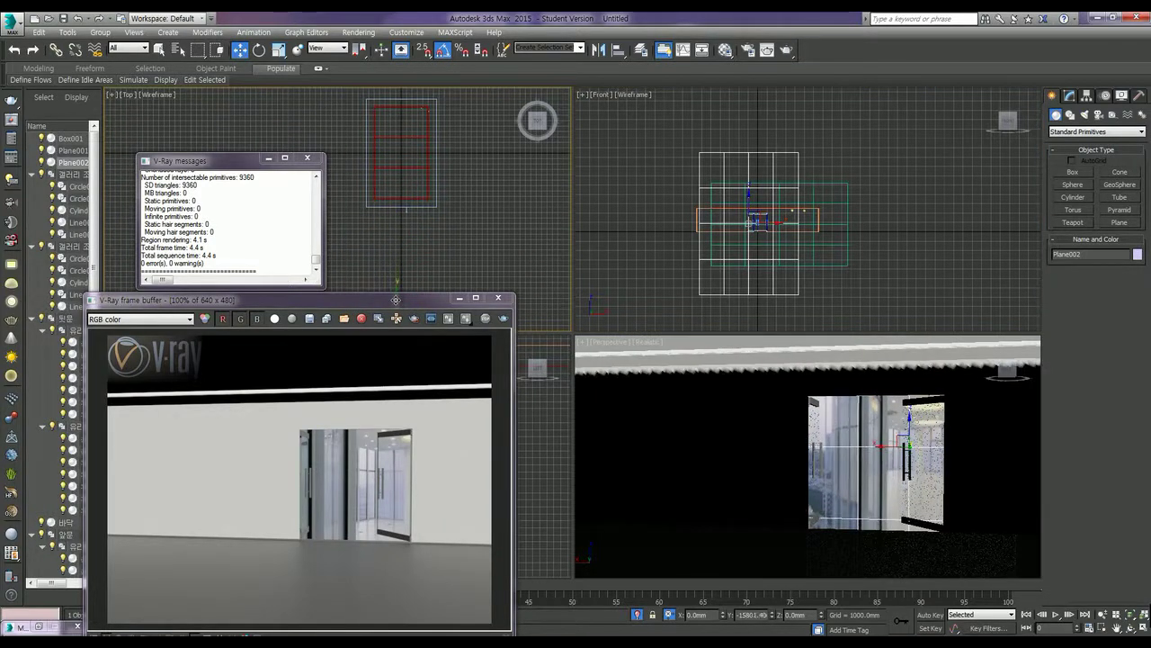
{"action": "middle_click_drag", "start_coordinate": [402, 258], "coordinate": [403, 219]}
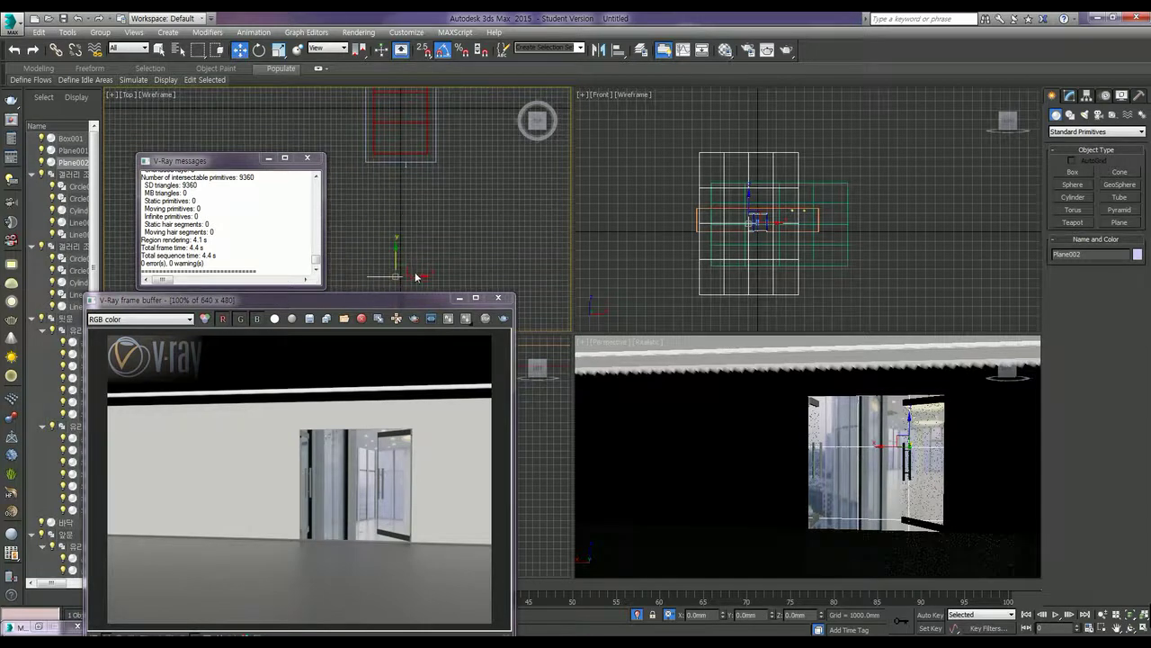
{"action": "mouse_move", "coordinate": [419, 275]}
{"action": "left_mouse_down"}
{"action": "mouse_move", "coordinate": [443, 276]}
{"action": "mouse_move", "coordinate": [411, 285]}
{"action": "mouse_move", "coordinate": [440, 281]}
{"action": "left_mouse_up"}
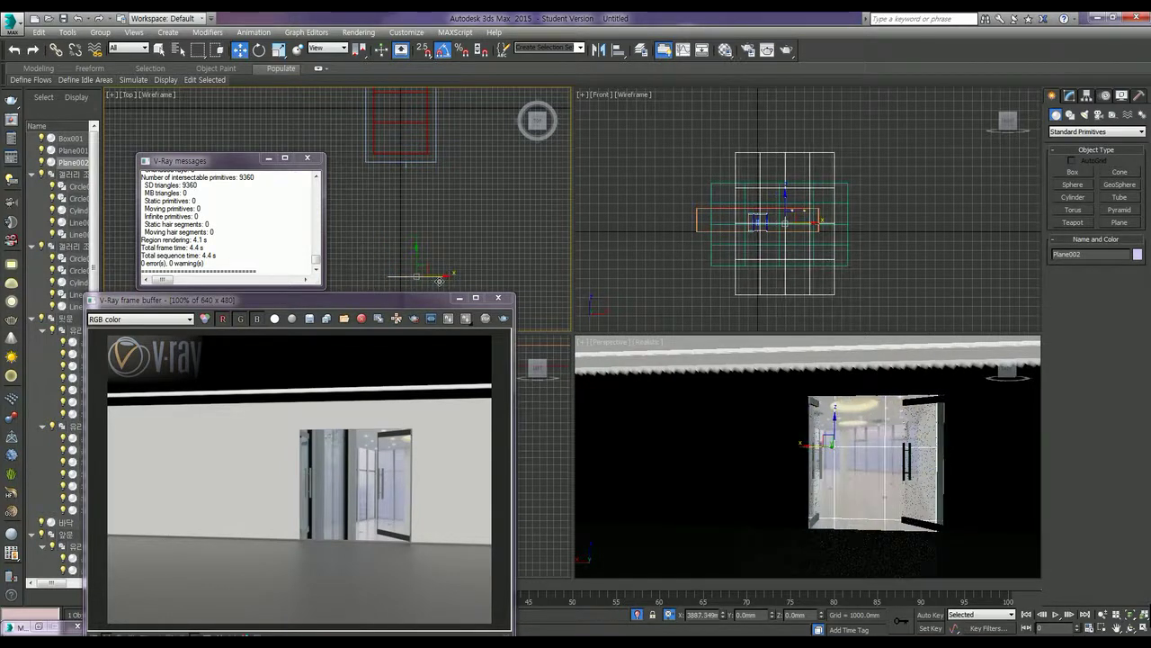
{"action": "left_click_drag", "start_coordinate": [417, 265], "coordinate": [428, 186]}
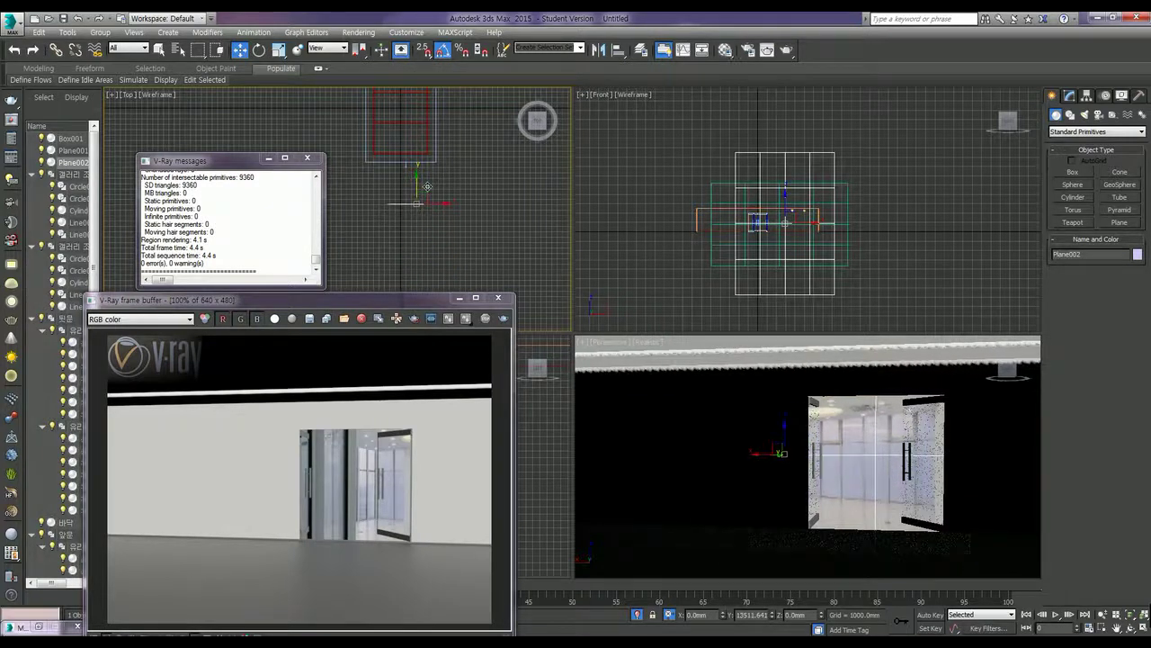
Nudge the plane in the Front view and re-render to check the backdrop.
{"action": "middle_click_drag", "start_coordinate": [829, 193], "coordinate": [832, 187]}
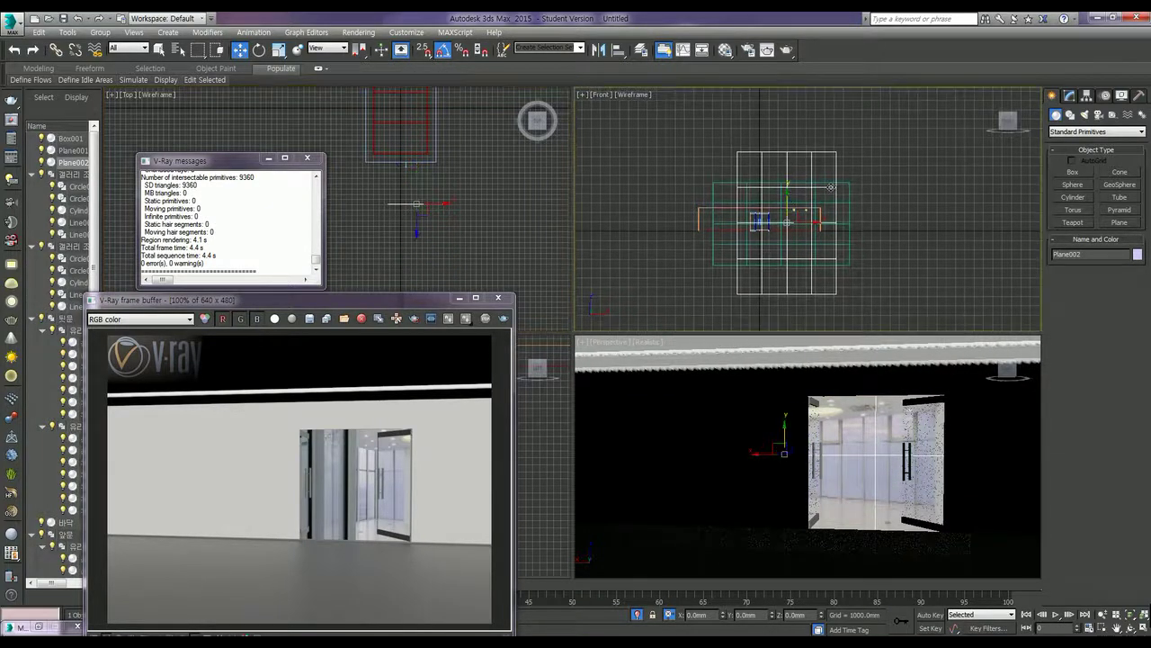
{"action": "left_click_drag", "start_coordinate": [792, 197], "coordinate": [787, 193]}
{"action": "key", "text": "shift+q"}
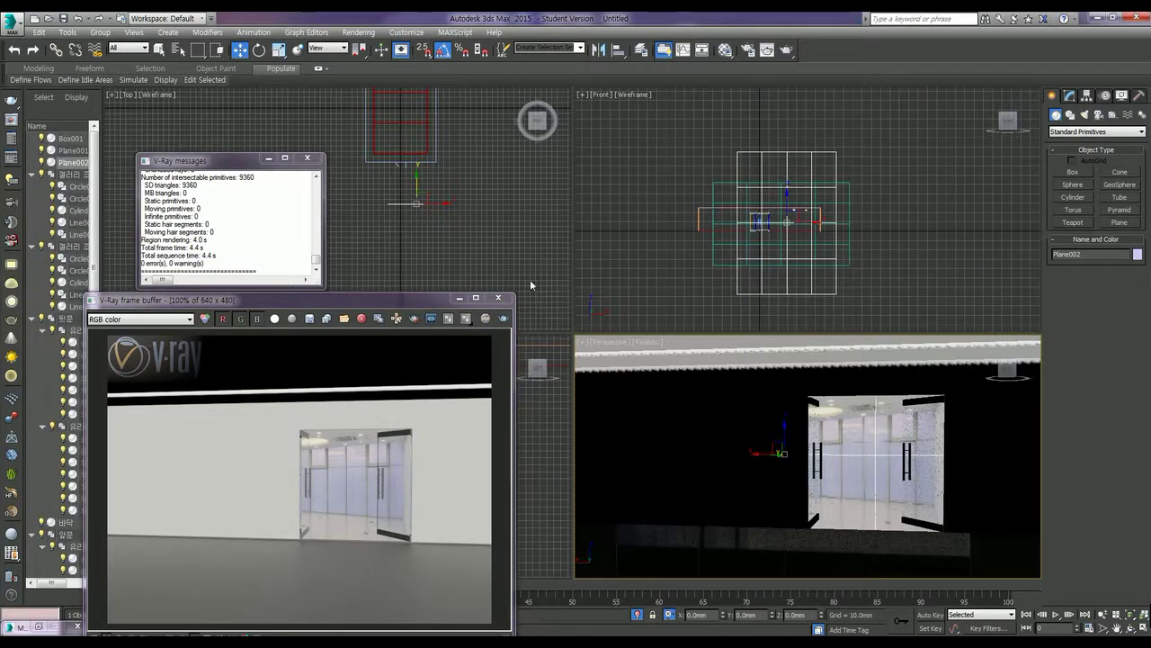
Close the V-Ray frame buffer, then zoom out and orbit over the whole scene.
{"action": "left_click", "coordinate": [498, 298]}
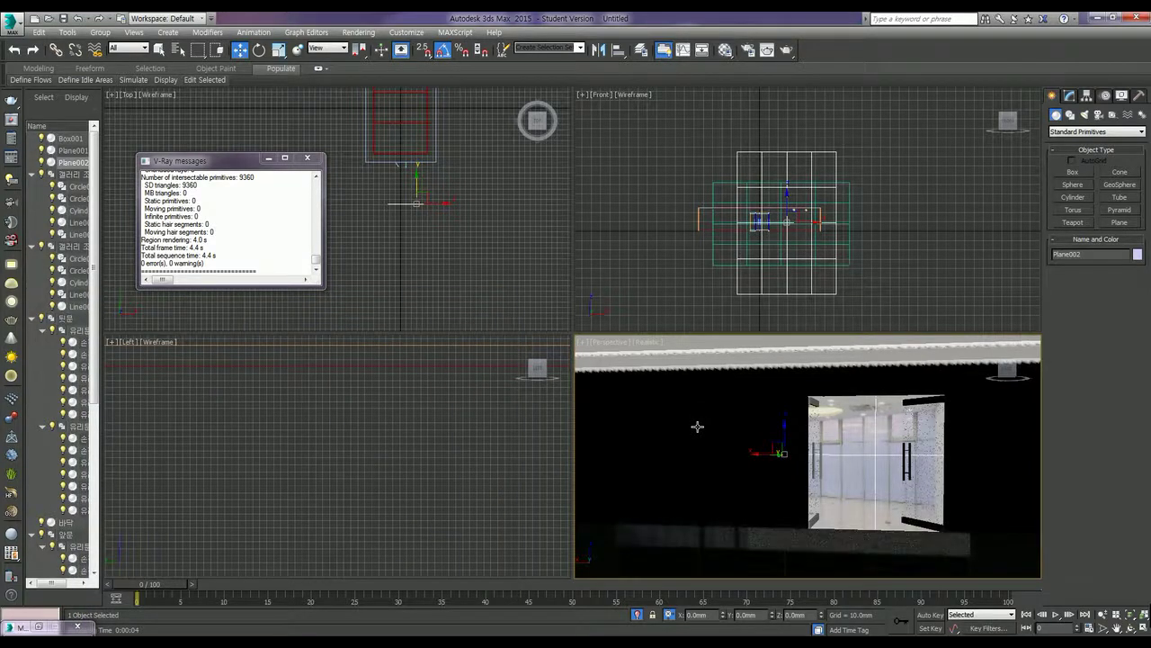
{"action": "scroll", "coordinate": [697, 427], "scroll_direction": "down", "scroll_amount": 5}
{"action": "mouse_move", "coordinate": [702, 441]}
{"action": "middle_mouse_down", "text": "alt"}
{"action": "mouse_move", "coordinate": [713, 477]}
{"action": "mouse_move", "coordinate": [799, 470]}
{"action": "middle_mouse_up", "text": "alt"}
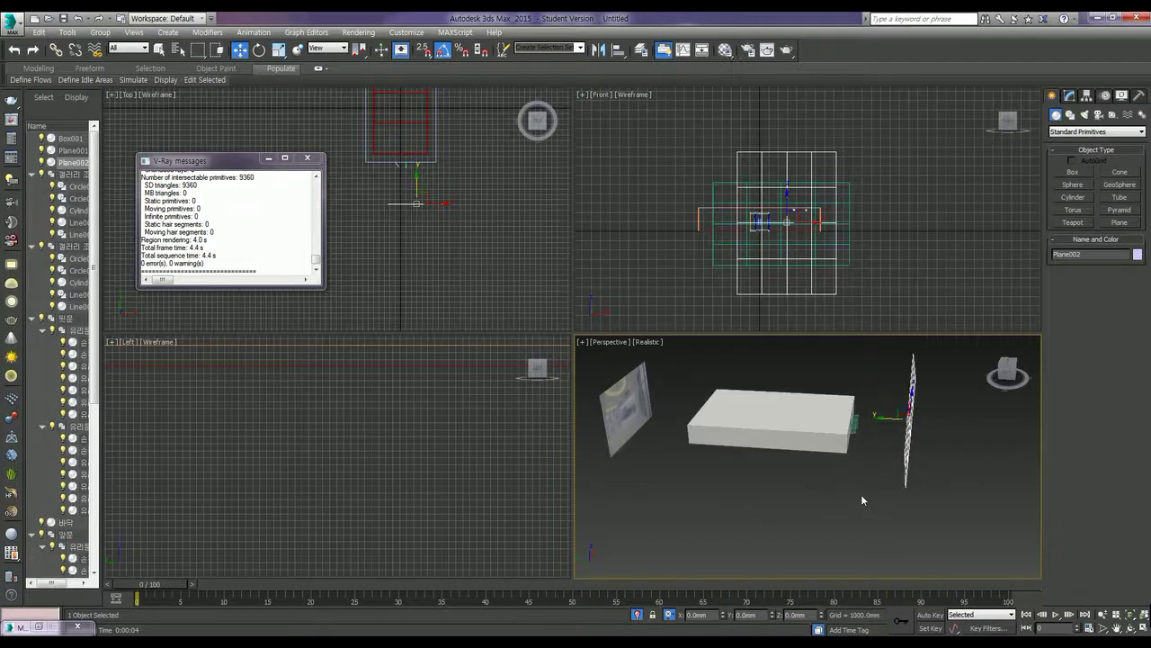
{"action": "left_click", "coordinate": [10, 20]}
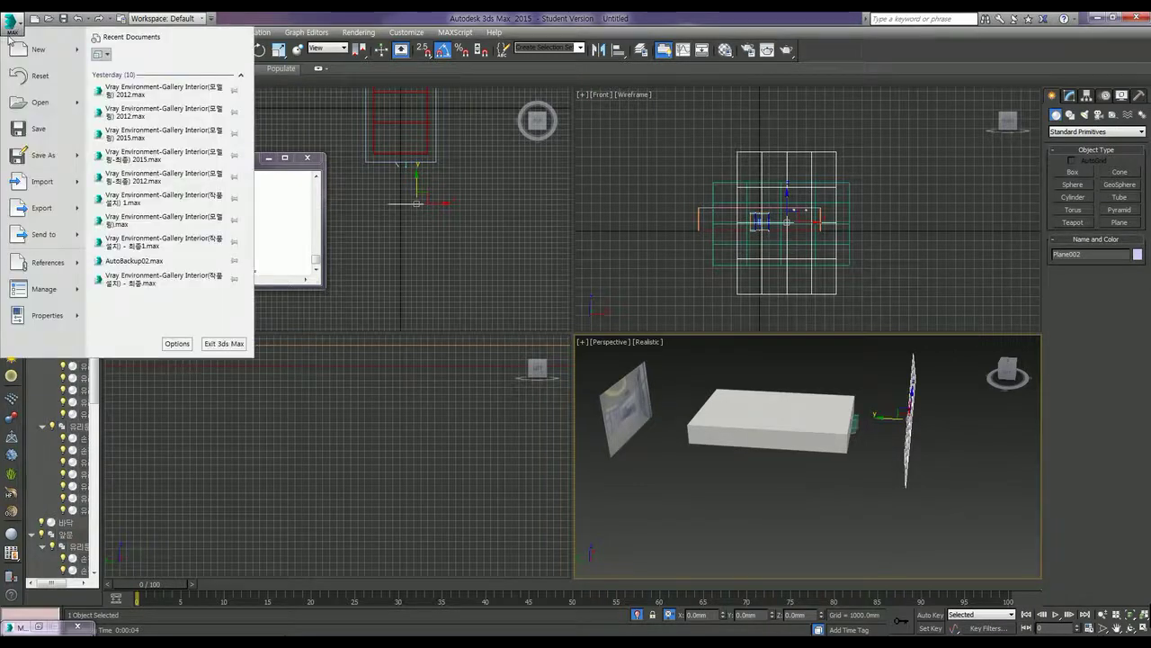
Save the scene as 갤러리 실내 공간 모델링.max in 3ds Max 2012 format, accepting the warning.
{"action": "key", "text": "Escape"}
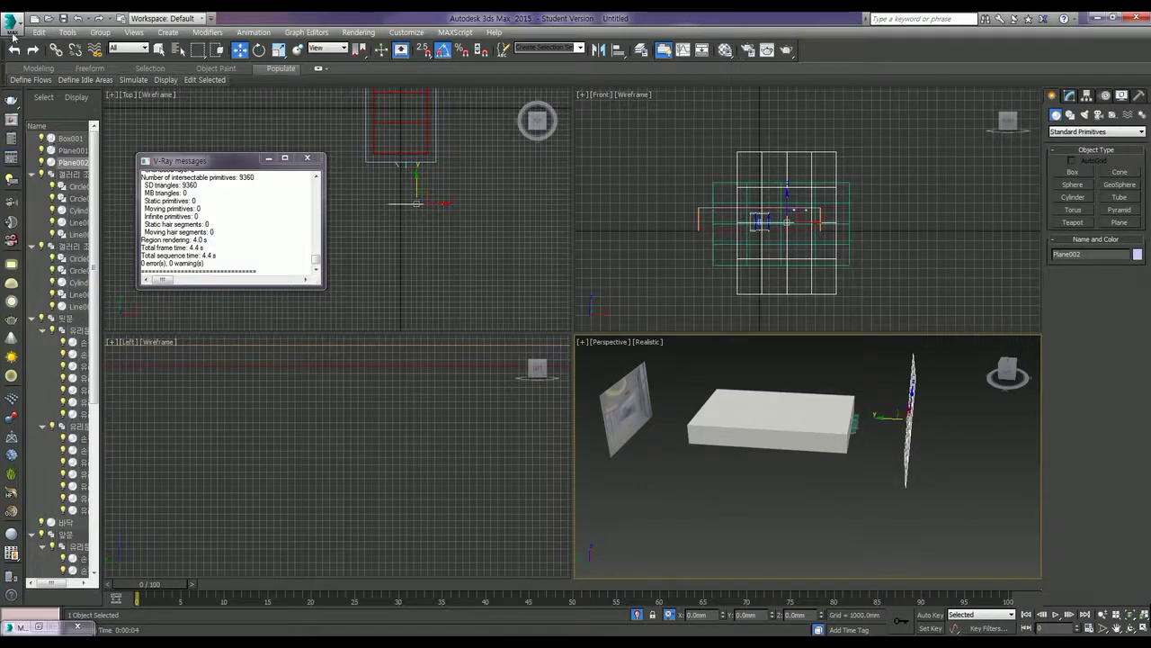
{"action": "left_click", "coordinate": [11, 20]}
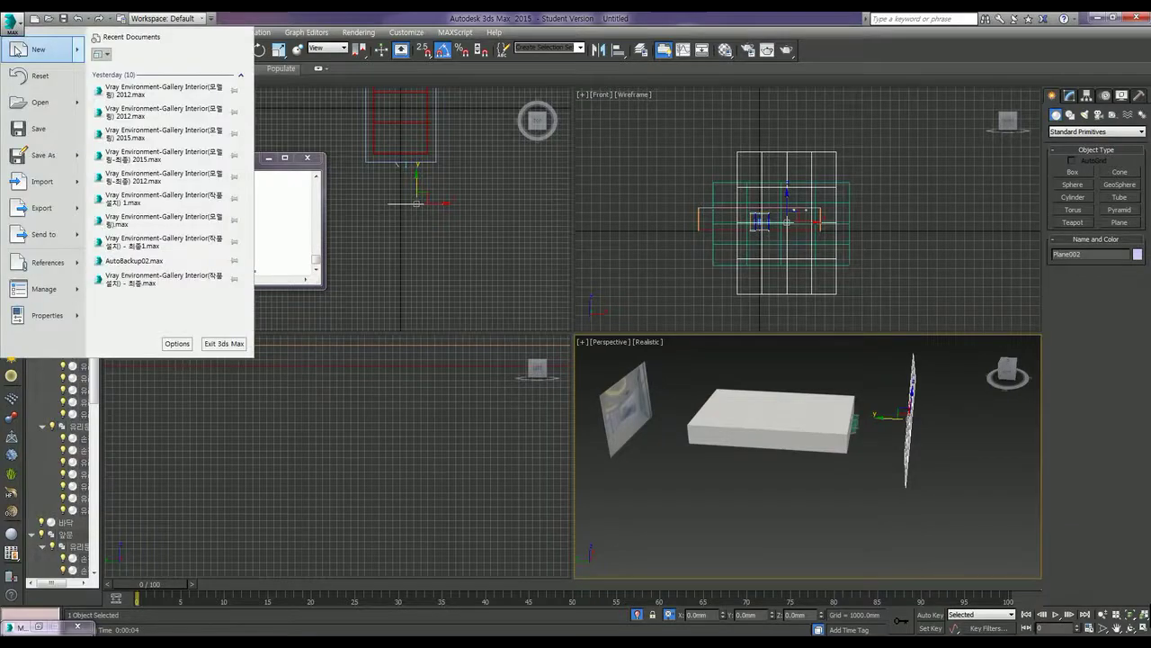
{"action": "left_click", "coordinate": [36, 155]}
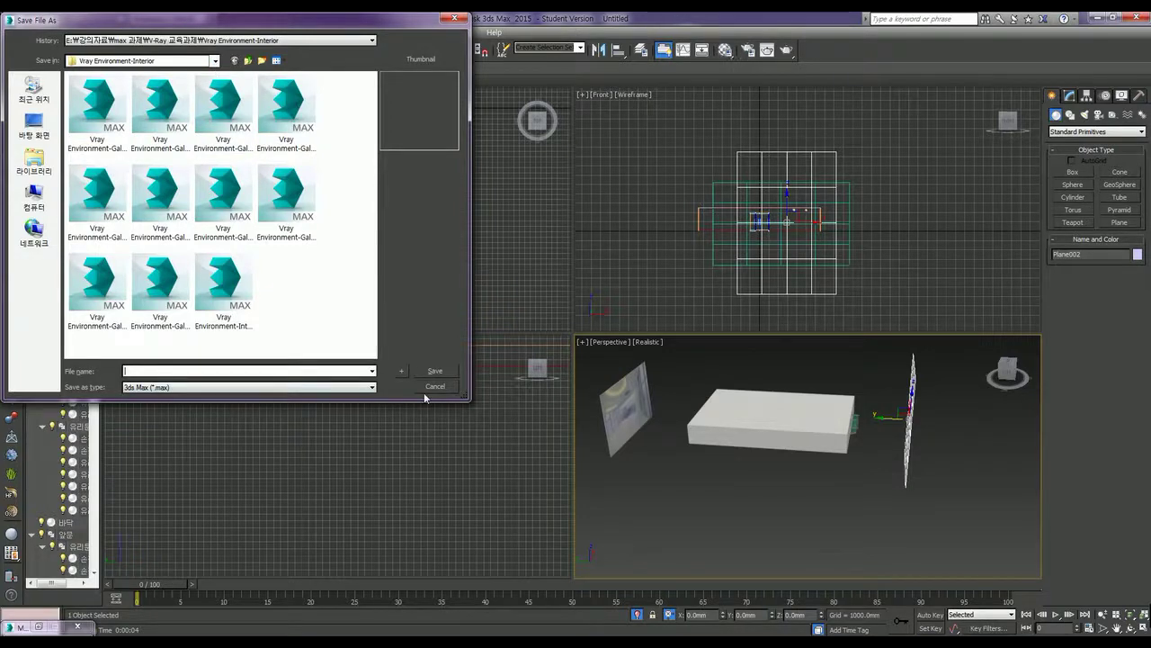
{"action": "type", "text": "정훈"}
{"action": "type", "text": "실내 공간모델링"}
{"action": "key", "text": "Right"}
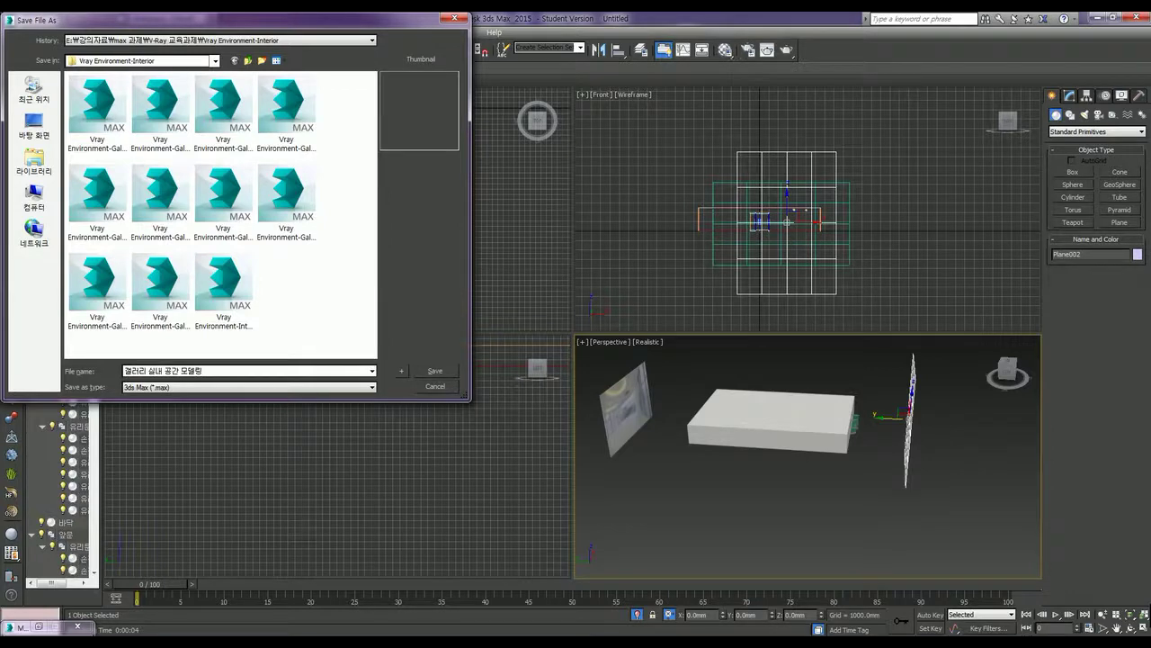
{"action": "left_click", "coordinate": [167, 387]}
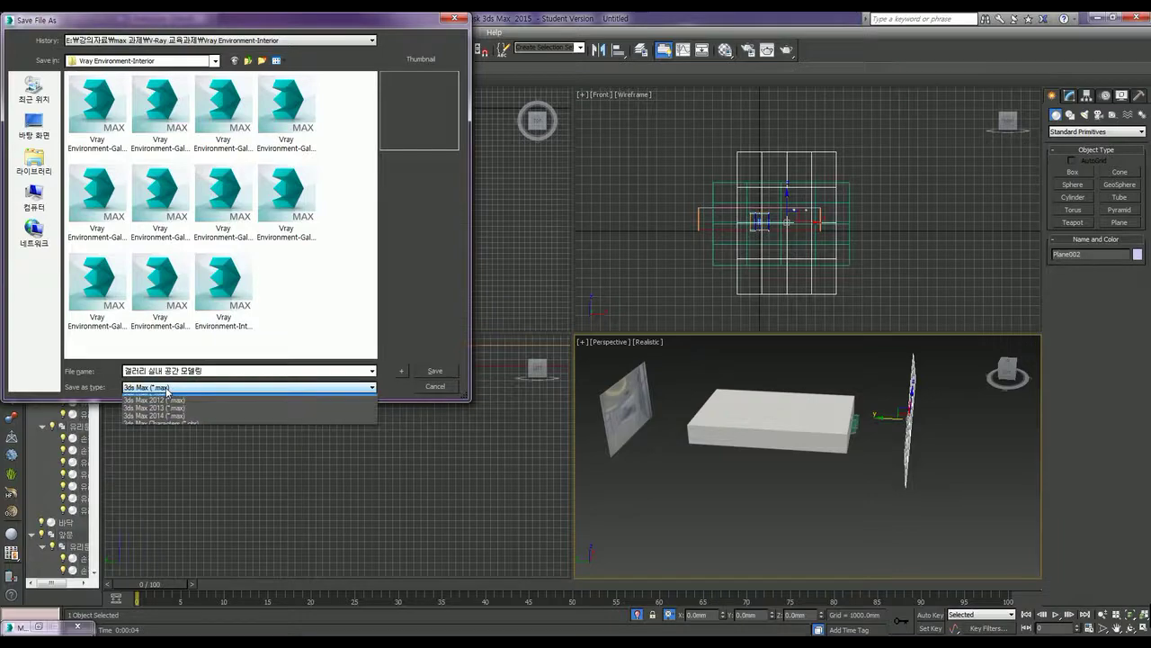
{"action": "left_click", "coordinate": [179, 407]}
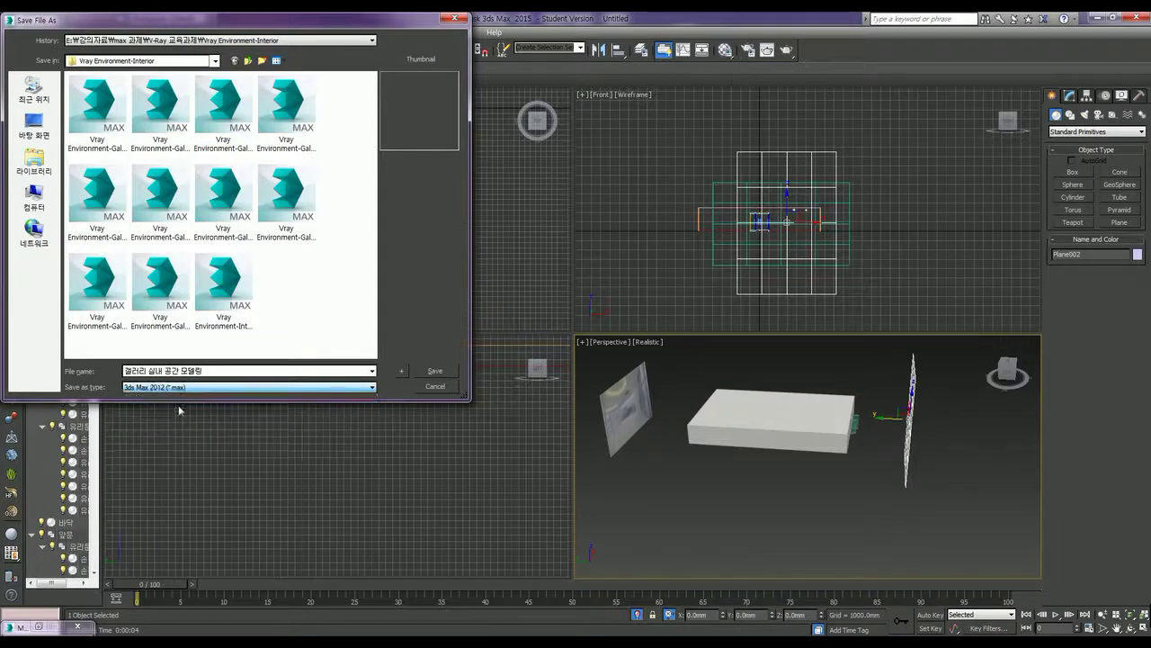
{"action": "left_click", "coordinate": [431, 373]}
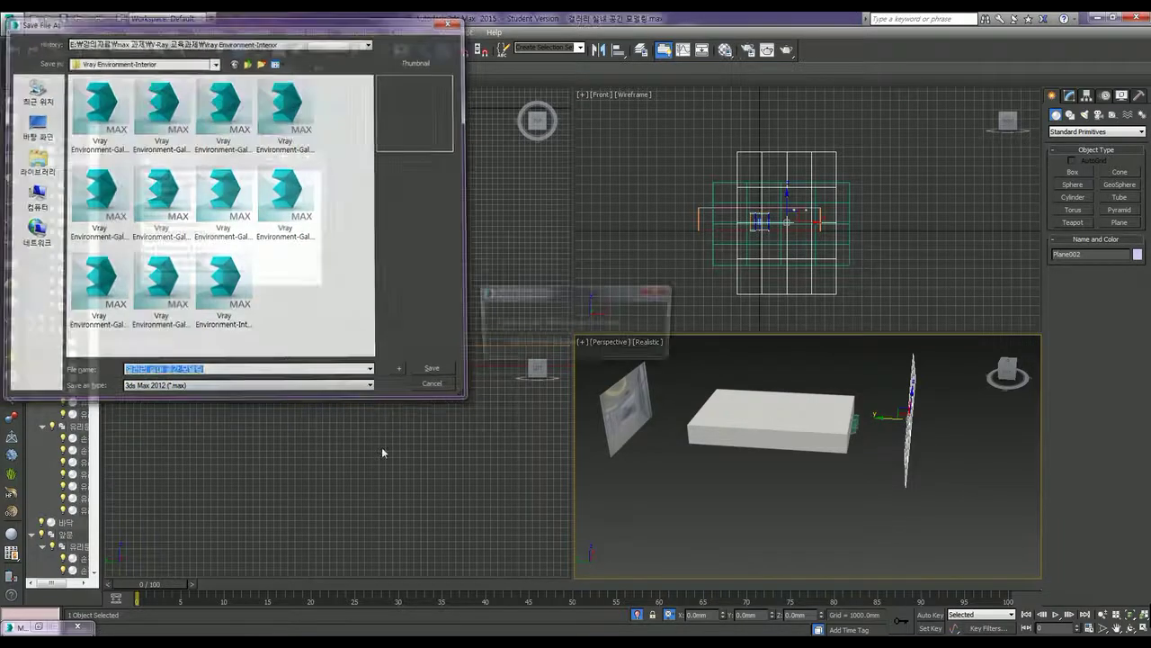
{"action": "left_click", "coordinate": [631, 347]}
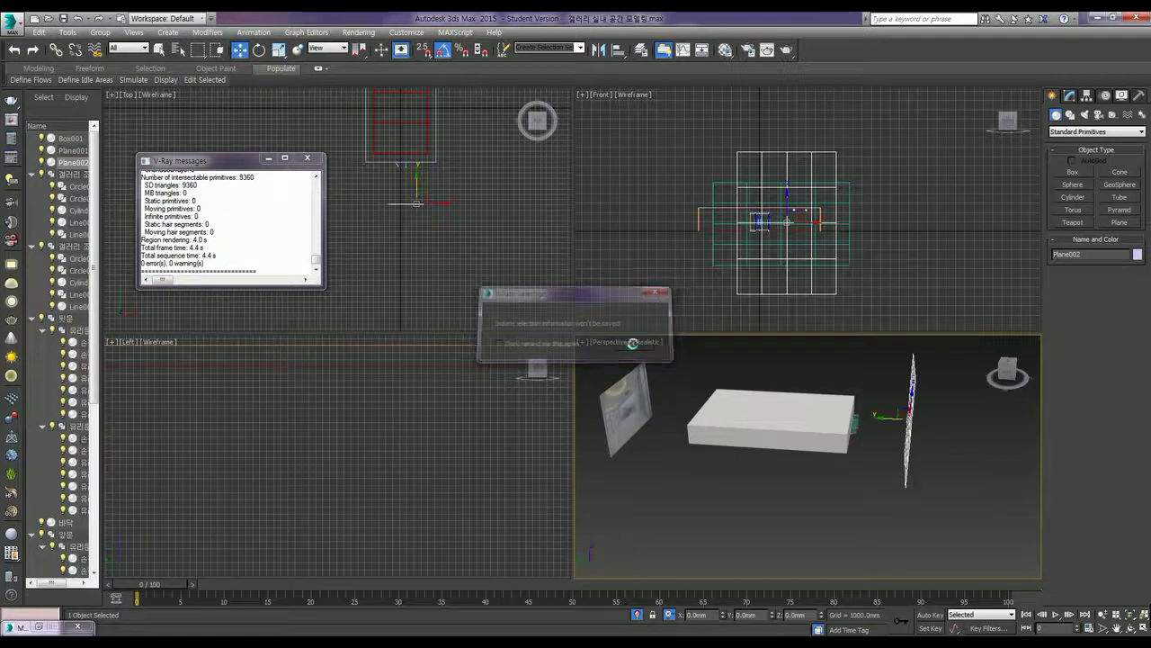
Unhide all objects and set a new 국민아트갤러리 folder in archives as the Resource Collector output.
{"action": "right_click", "coordinate": [946, 437]}
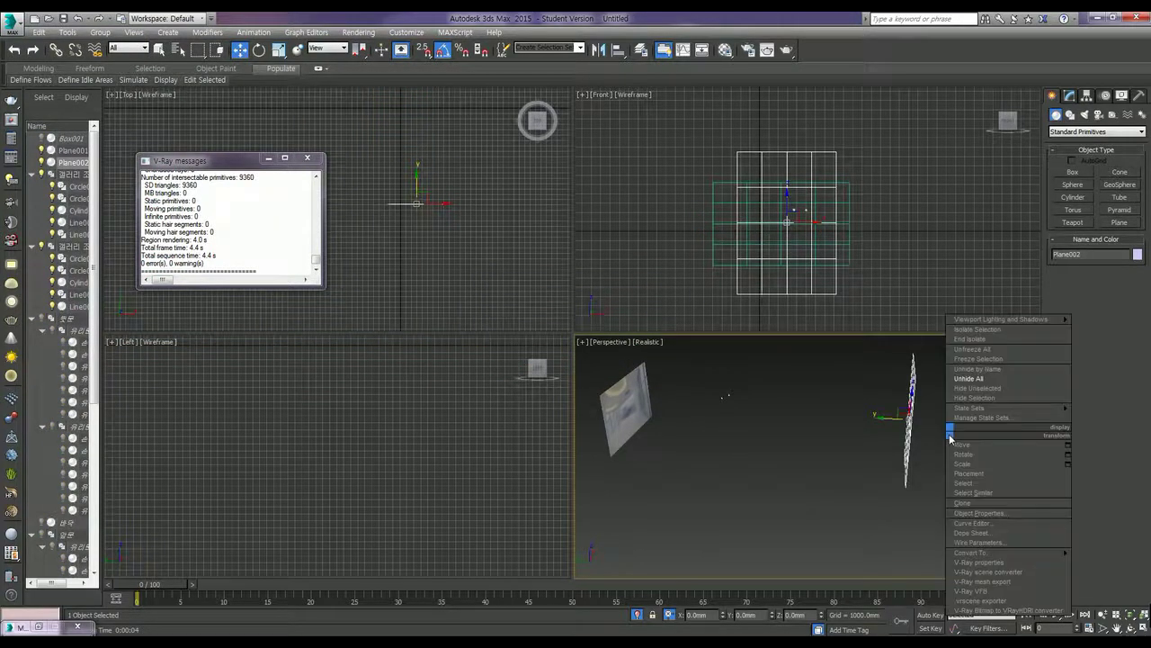
{"action": "left_click", "coordinate": [979, 379]}
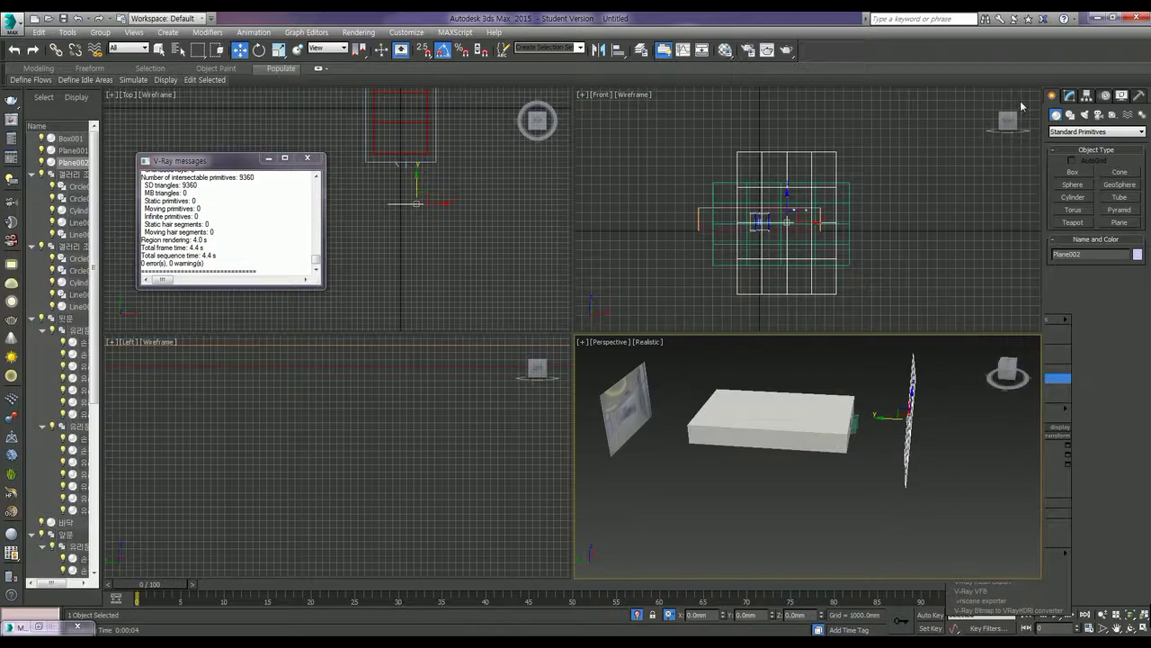
{"action": "left_click", "coordinate": [1139, 96]}
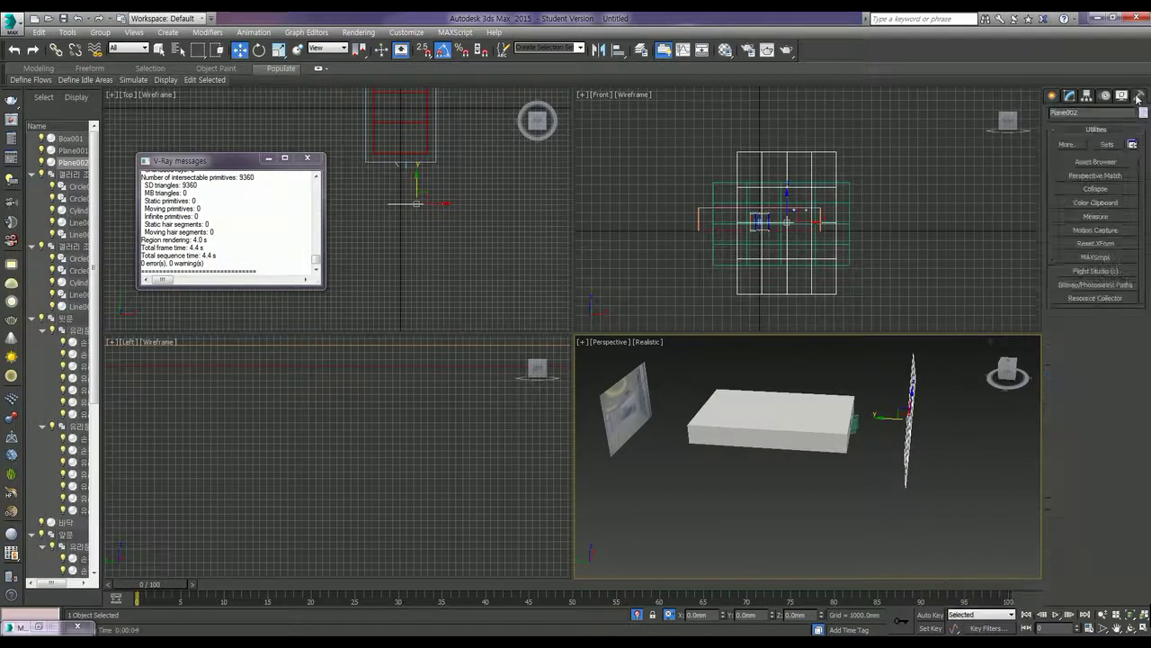
{"action": "left_click", "coordinate": [1096, 299]}
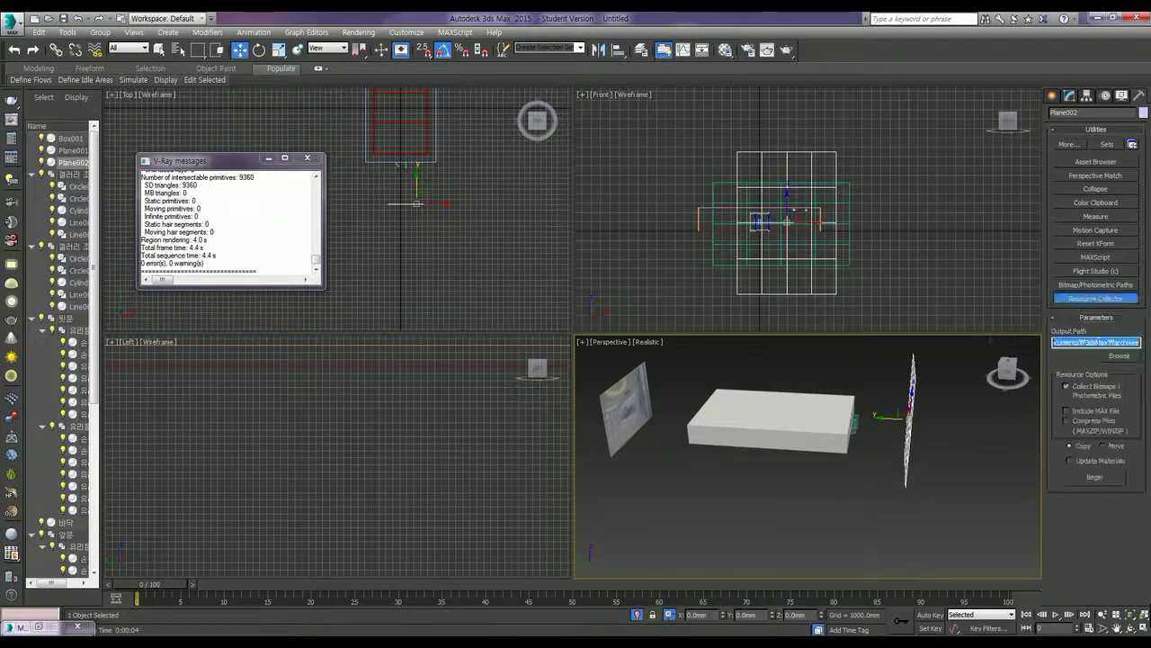
{"action": "left_click", "coordinate": [1120, 356]}
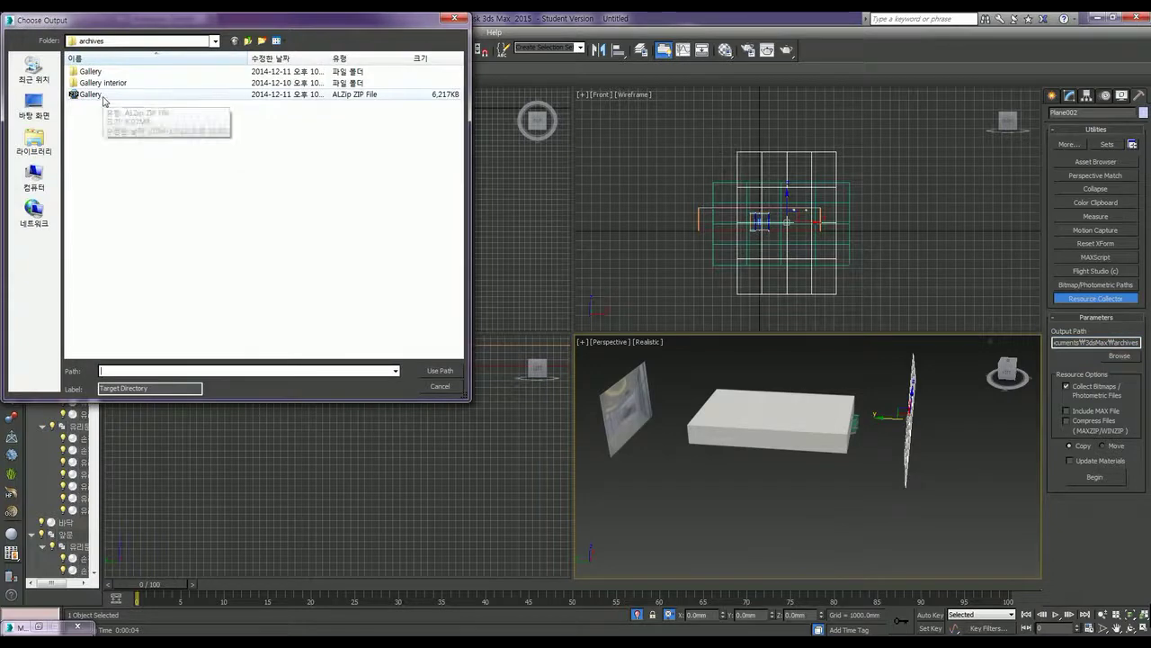
{"action": "left_click", "coordinate": [261, 41]}
{"action": "type", "text": "국민아"}
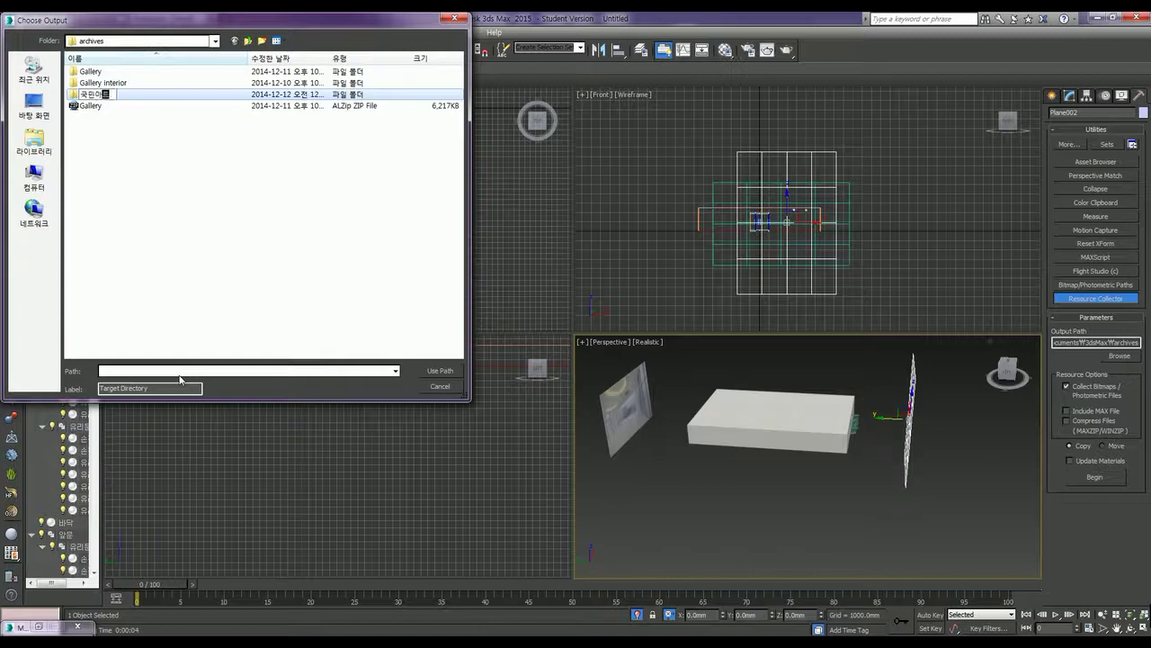
{"action": "type", "text": "파트"}
{"action": "key", "text": "Return"}
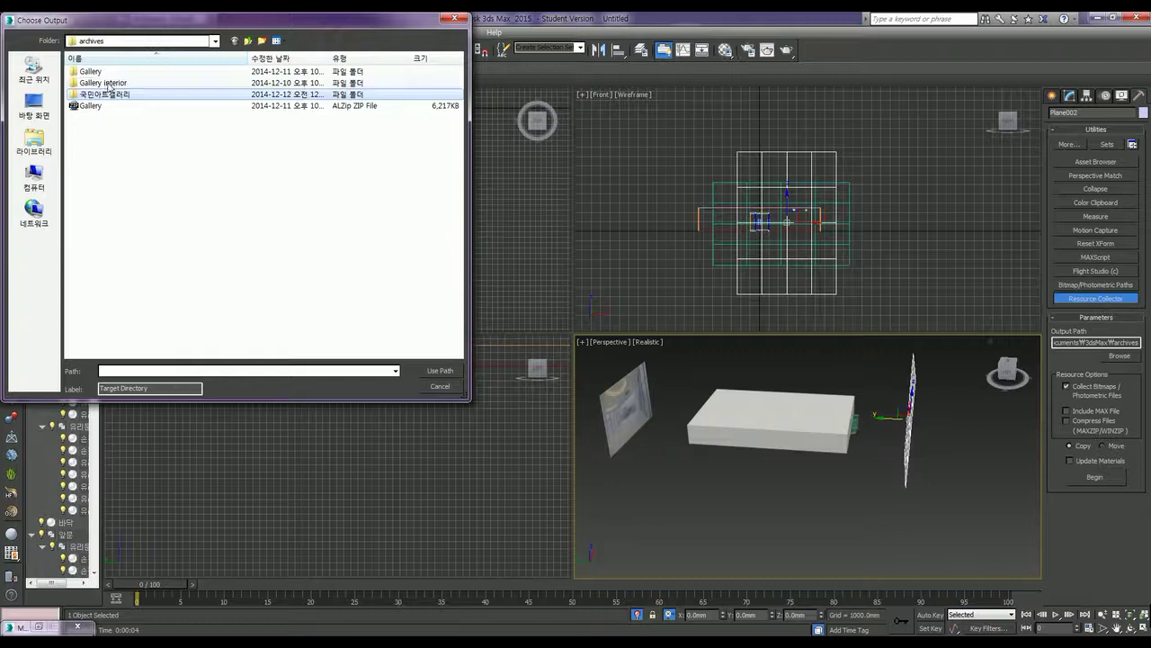
{"action": "double_click", "coordinate": [120, 95]}
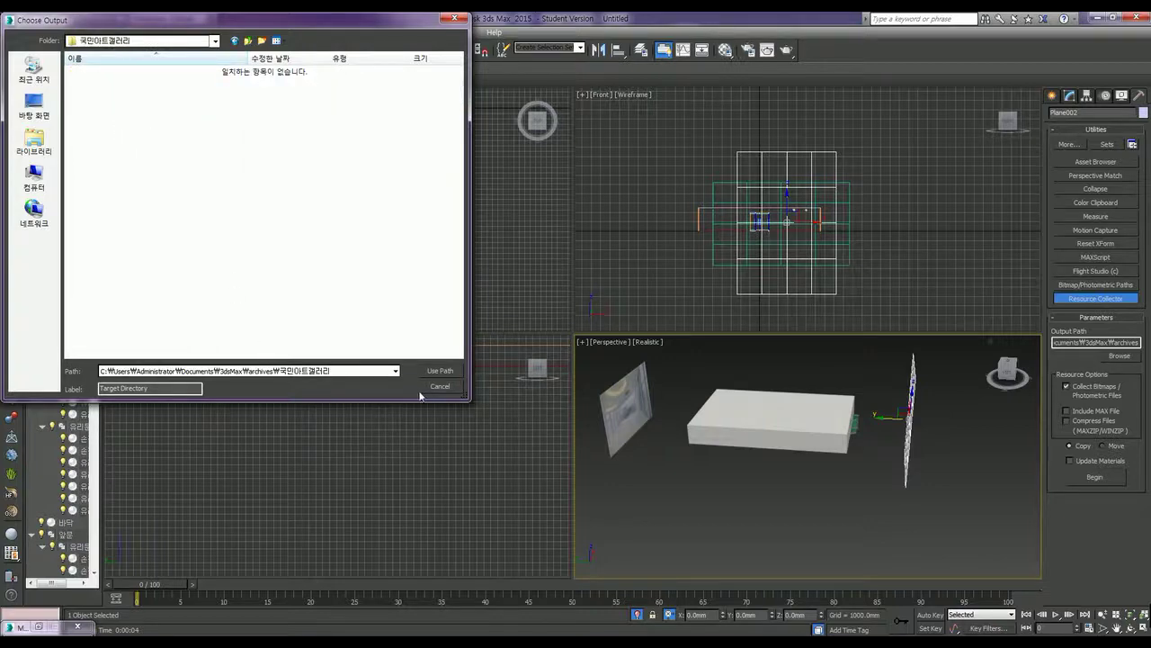
{"action": "left_click", "coordinate": [442, 372]}
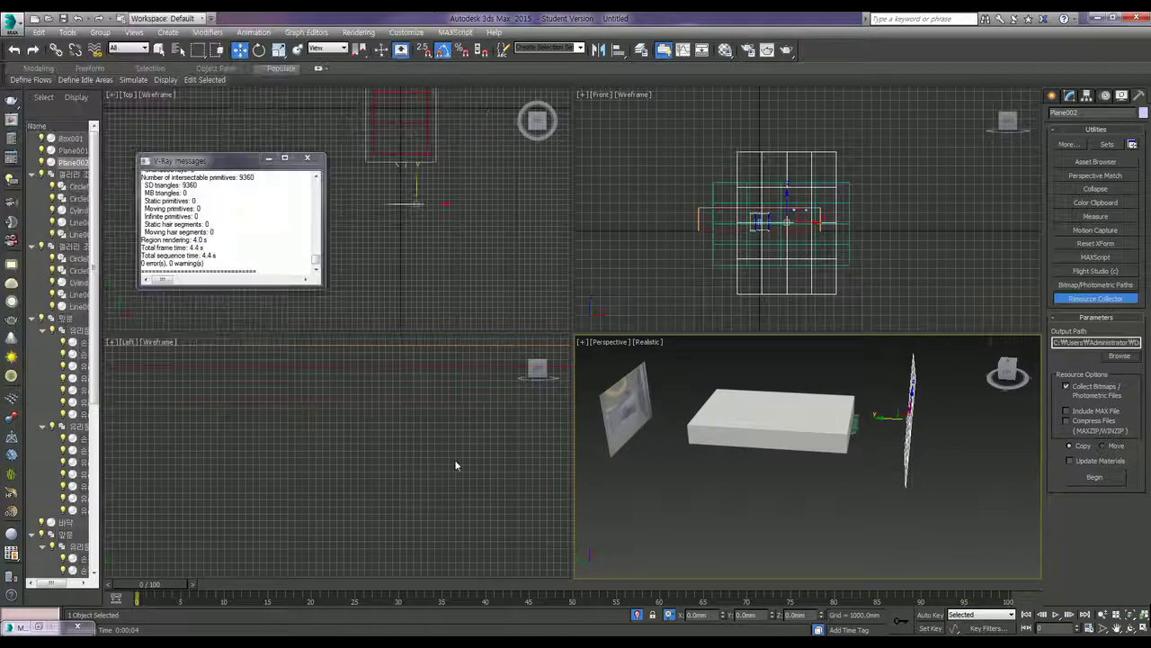
Collect the scene bitmaps, dismissing missing-file warnings and closing the V-Ray messages window.
{"action": "left_click", "coordinate": [1093, 482]}
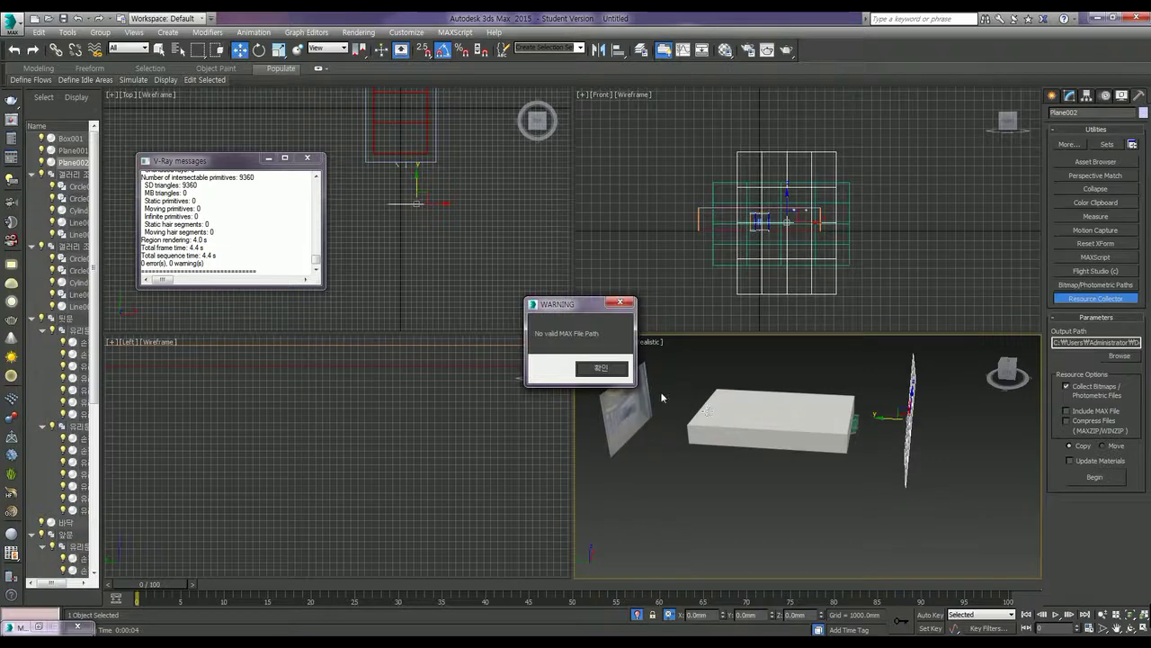
{"action": "left_click", "coordinate": [605, 369]}
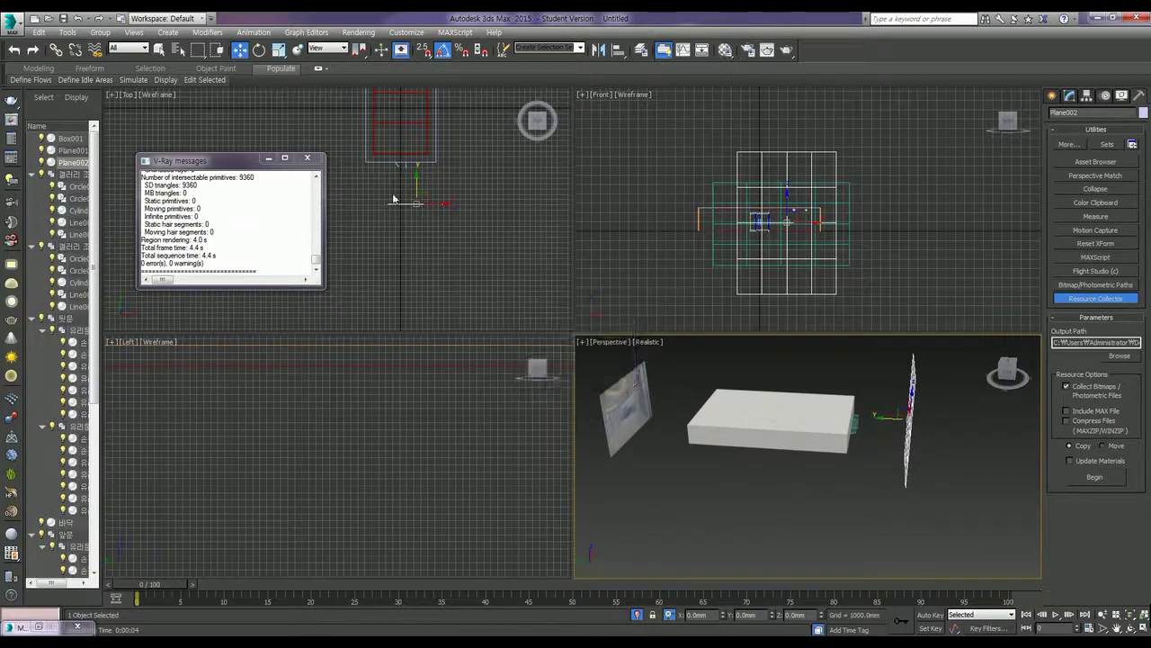
{"action": "left_click", "coordinate": [308, 160]}
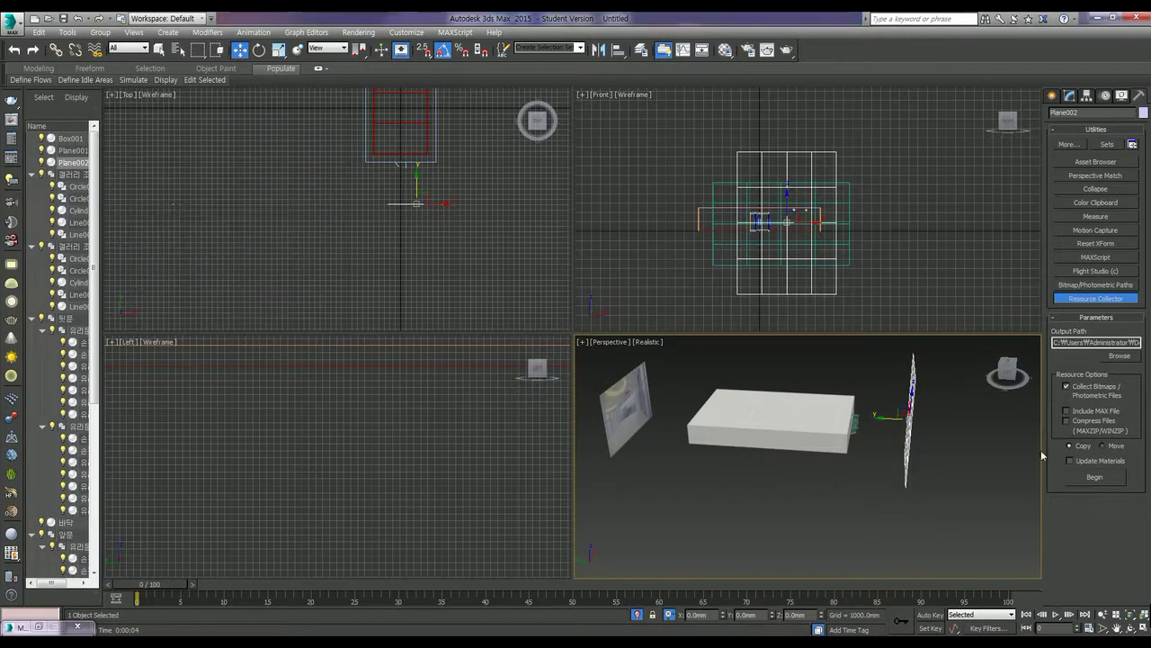
{"action": "left_click", "coordinate": [1099, 479]}
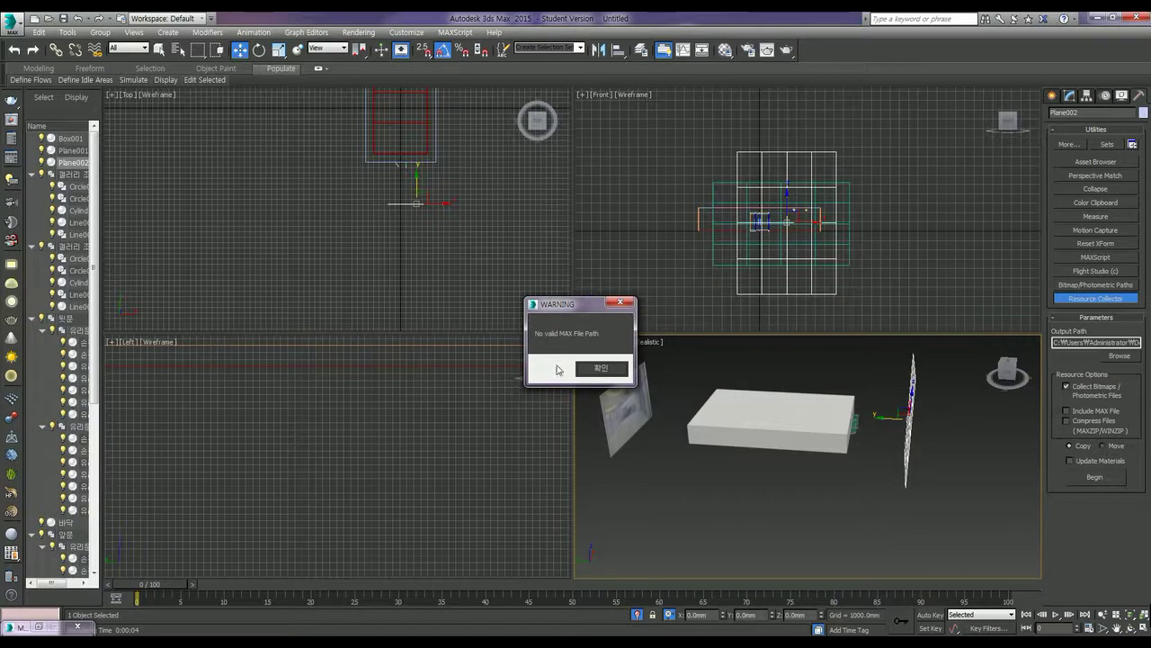
{"action": "left_click", "coordinate": [598, 368]}
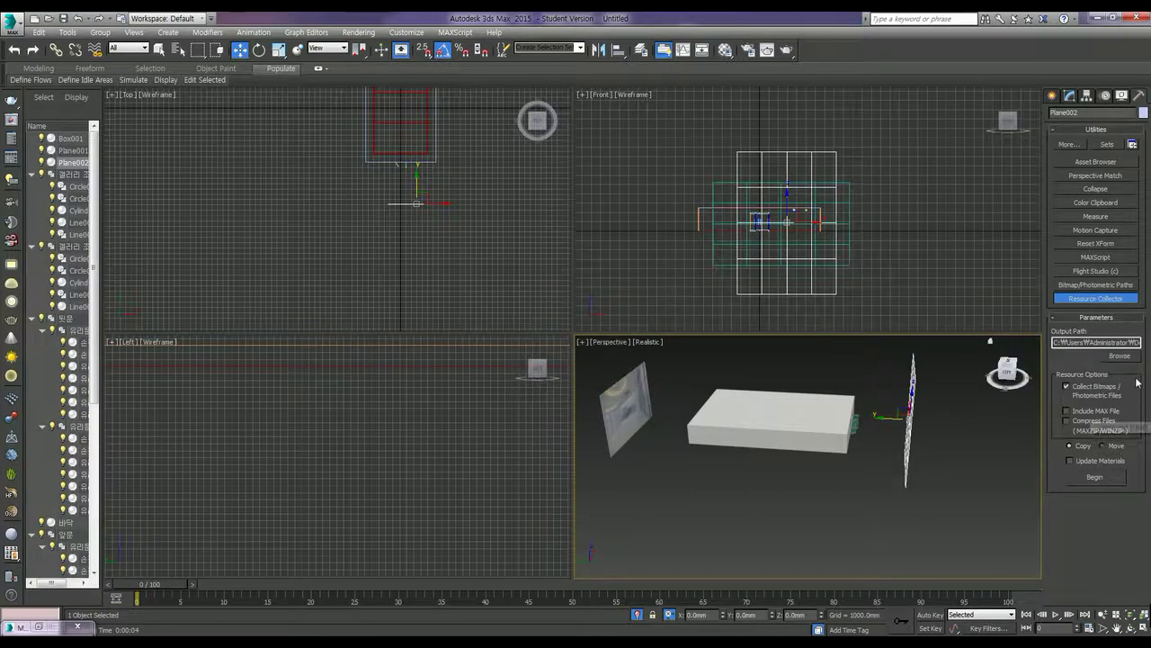
Check the collected textures in 국민아트갤러리, rerun the collection, then open the Bitmap/Photometric Path Editor.
{"action": "left_click", "coordinate": [1123, 356]}
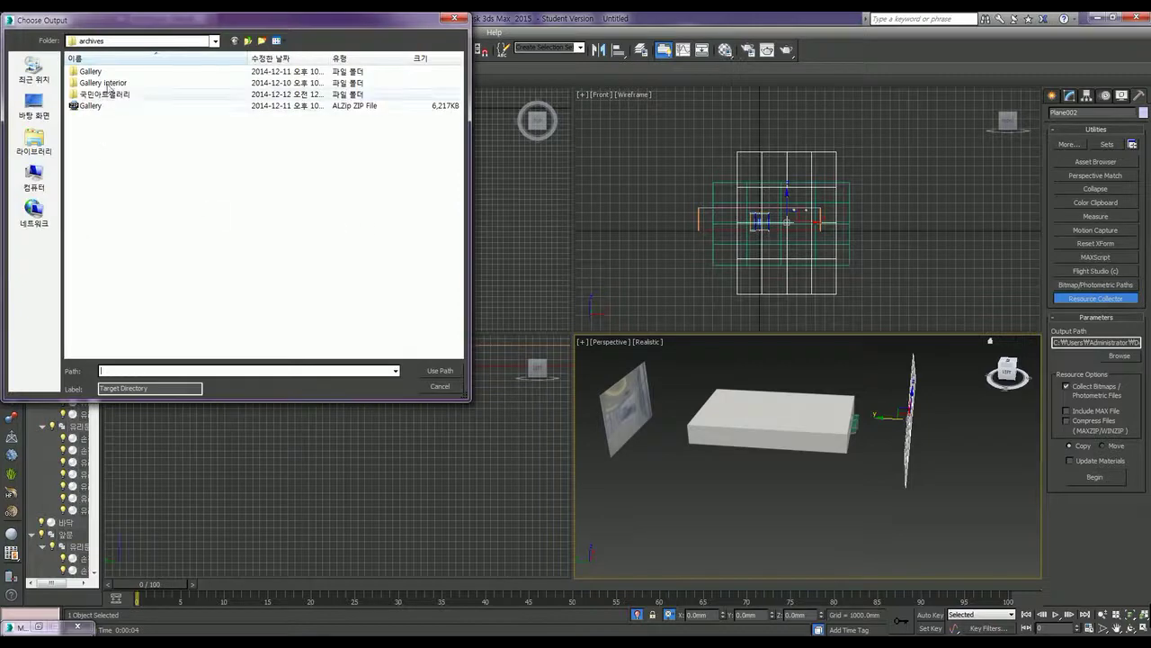
{"action": "double_click", "coordinate": [105, 94]}
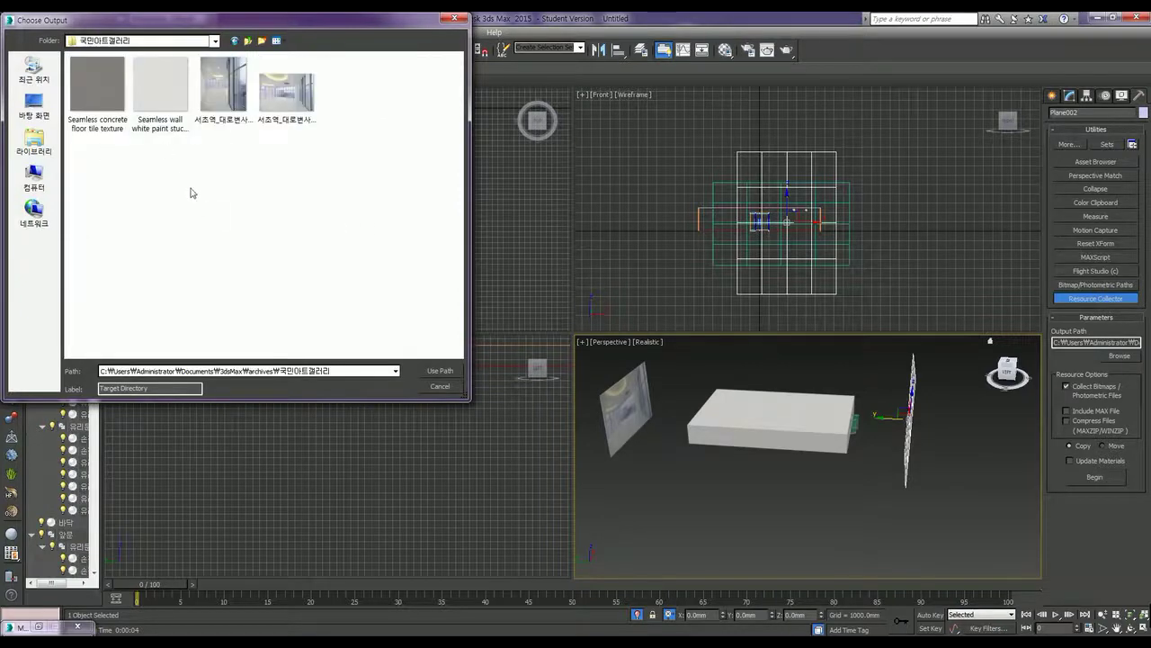
{"action": "left_click", "coordinate": [440, 370]}
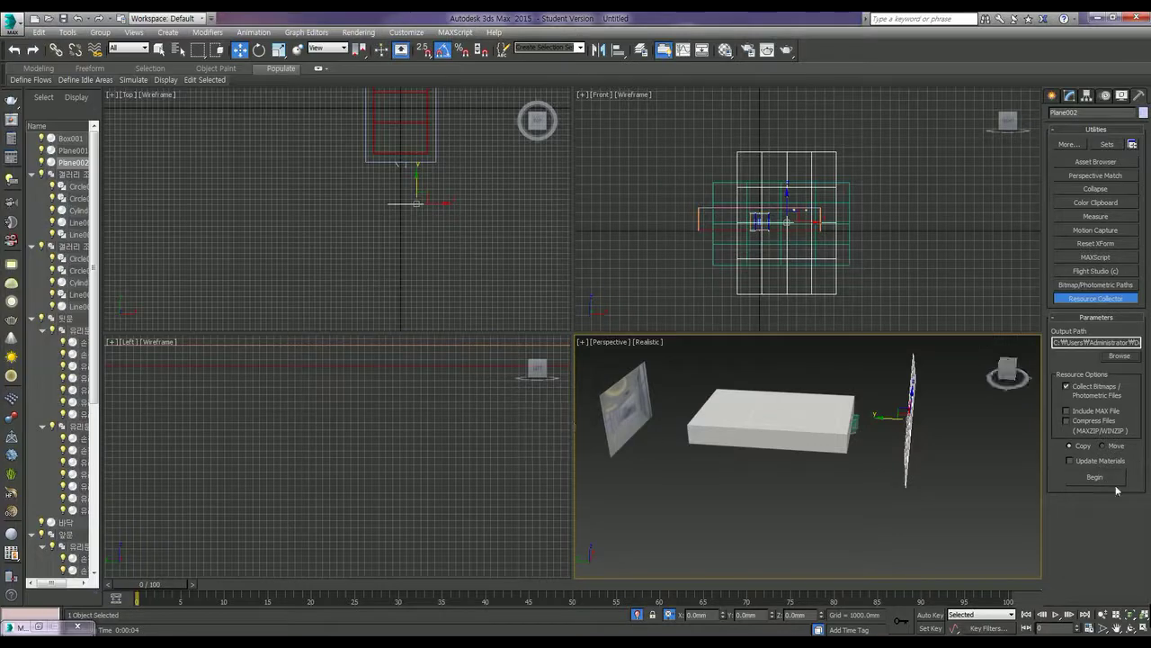
{"action": "left_click", "coordinate": [1115, 481]}
{"action": "left_click", "coordinate": [609, 370]}
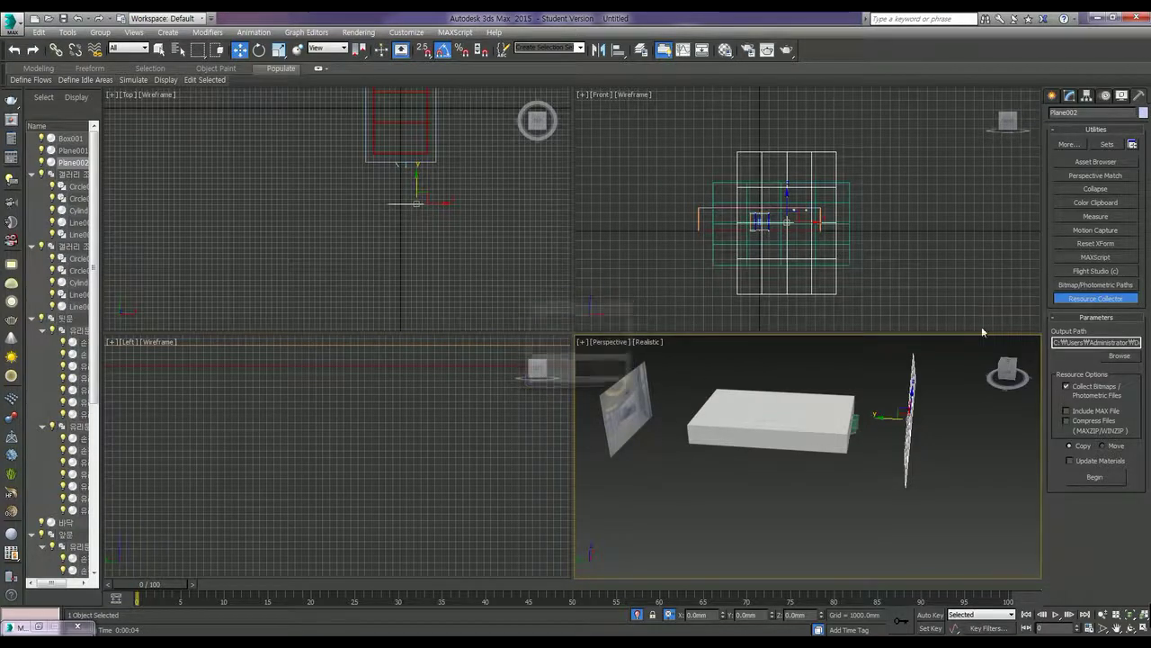
{"action": "left_click", "coordinate": [1079, 285]}
Check the scene's bitmap paths, then overwrite 갤러리 실내 공간 모델링 as a 3ds Max 2012 file.
{"action": "left_click", "coordinate": [1085, 336]}
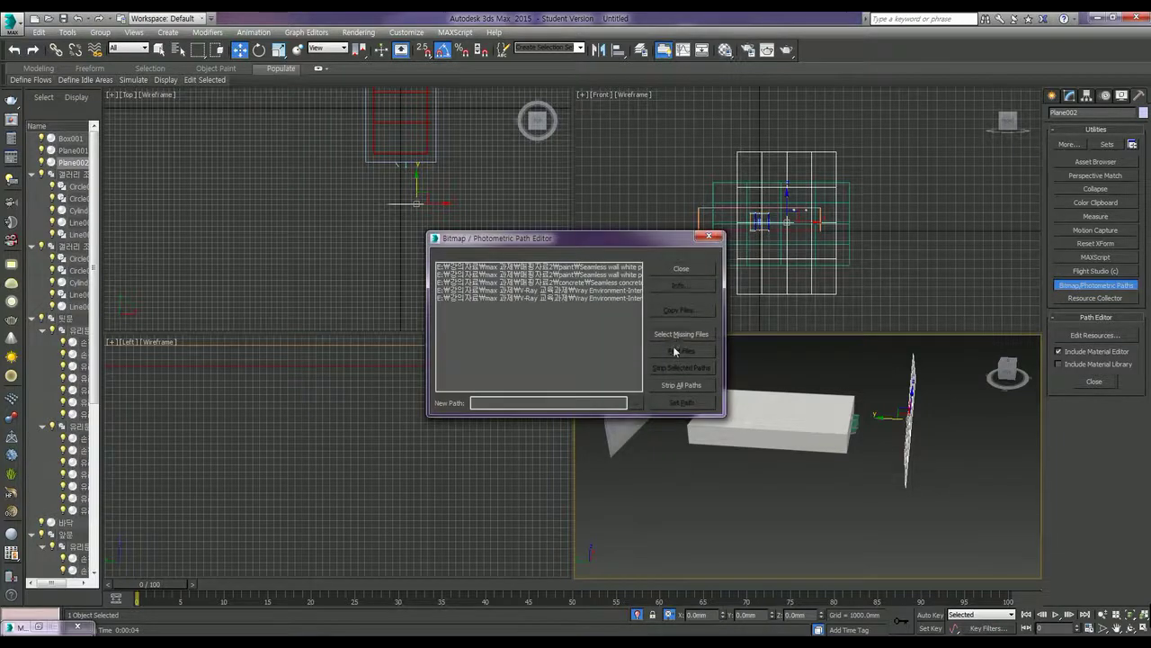
{"action": "left_click", "coordinate": [697, 269]}
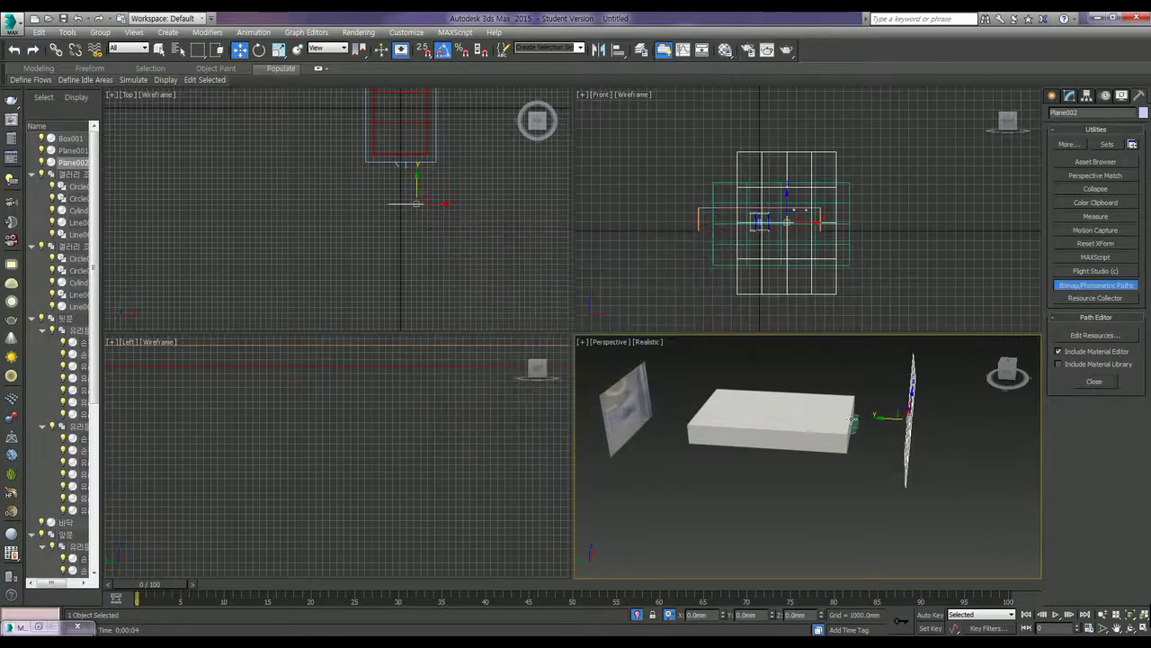
{"action": "left_click", "coordinate": [63, 18]}
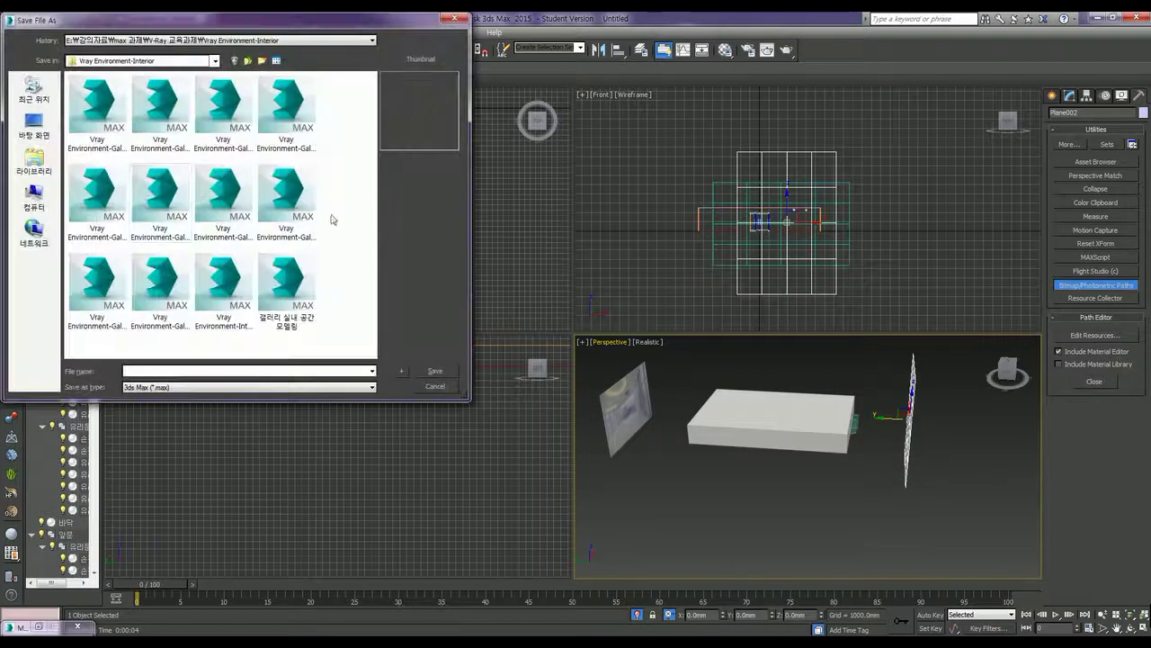
{"action": "left_click", "coordinate": [292, 317]}
{"action": "left_click", "coordinate": [180, 387]}
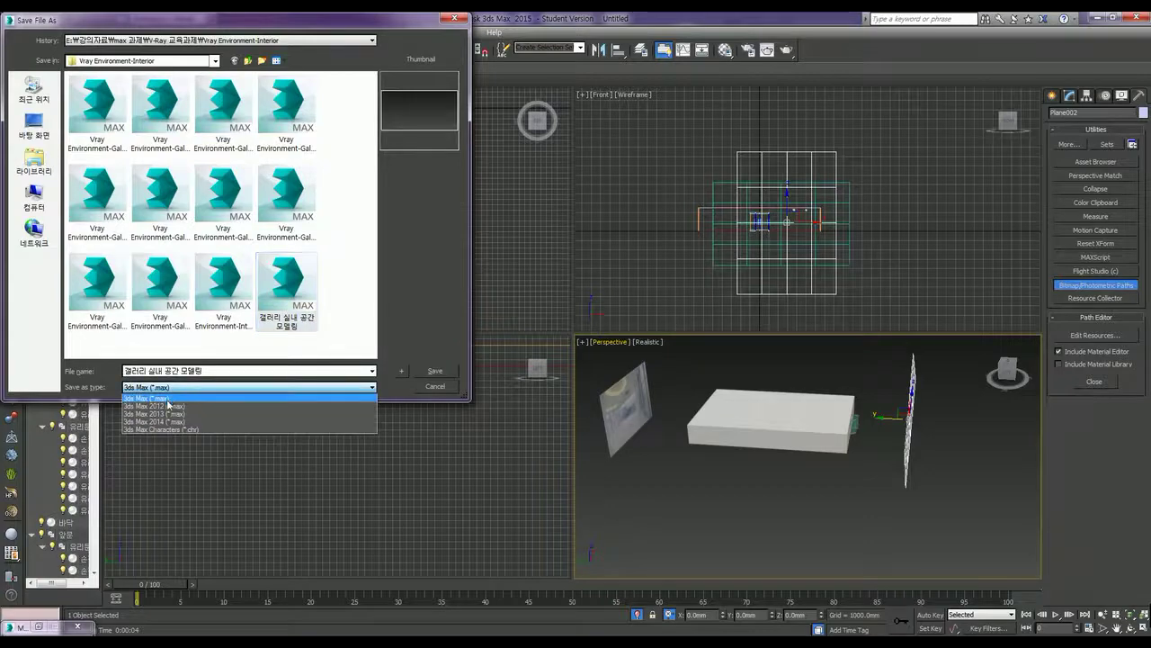
{"action": "left_click", "coordinate": [171, 413]}
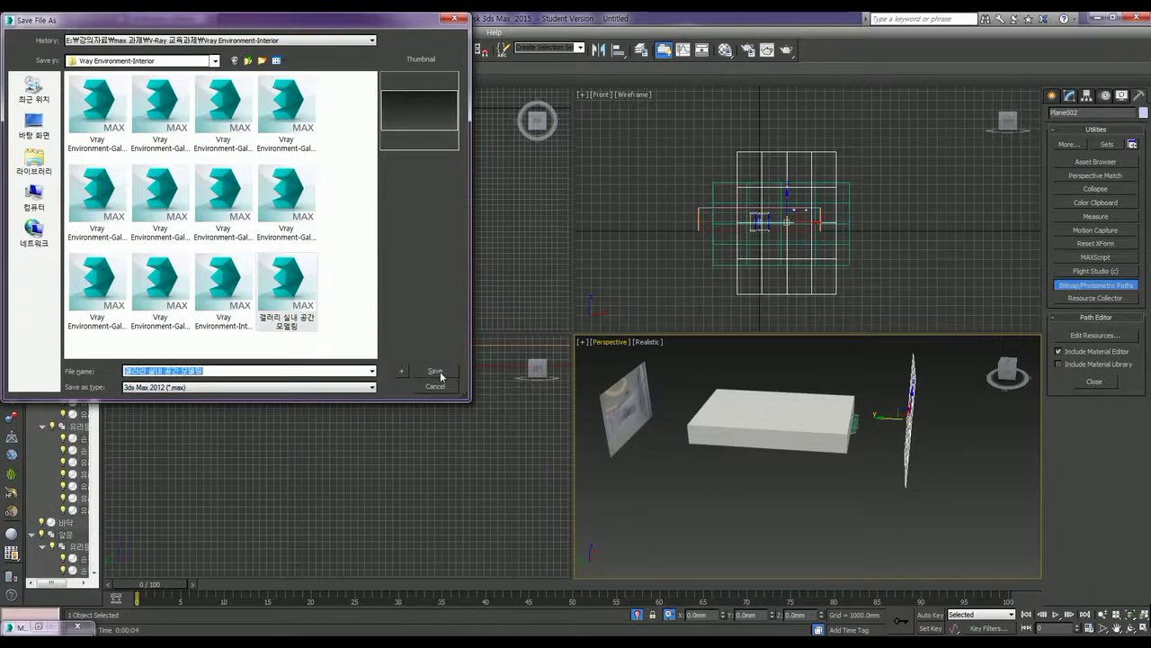
{"action": "left_click", "coordinate": [437, 371]}
{"action": "left_click", "coordinate": [630, 380]}
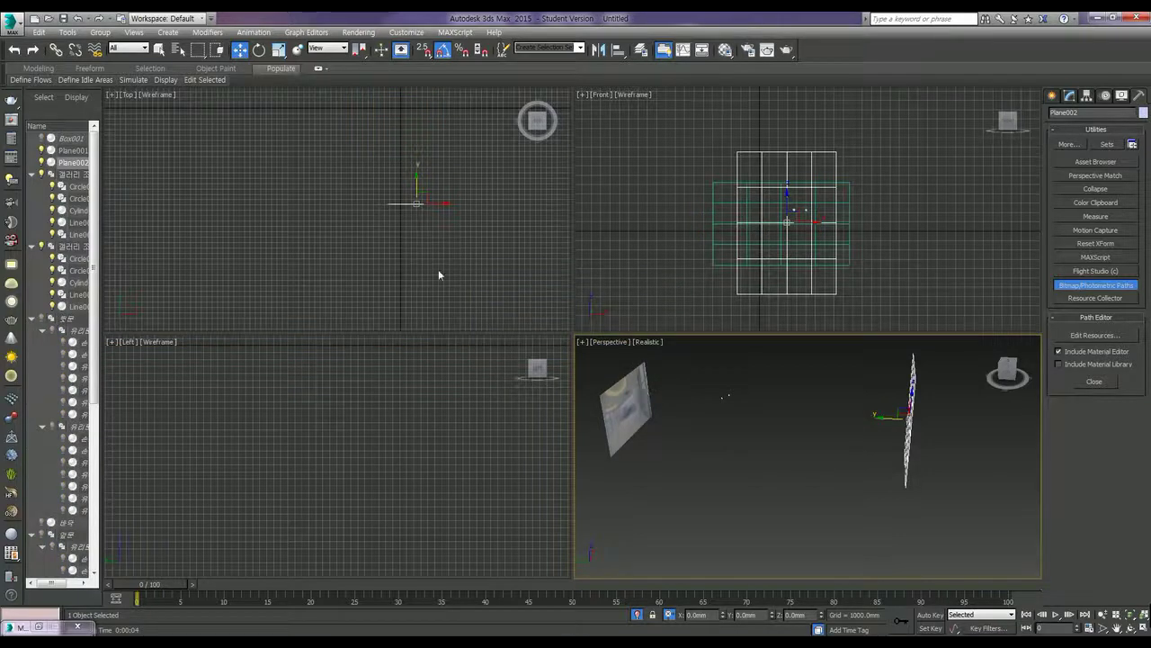
{"action": "right_click", "coordinate": [854, 450]}
Unhide the hidden box and save a native copy named 갤러리 실내 공간 모델링 2015.max.
{"action": "left_click", "coordinate": [910, 404]}
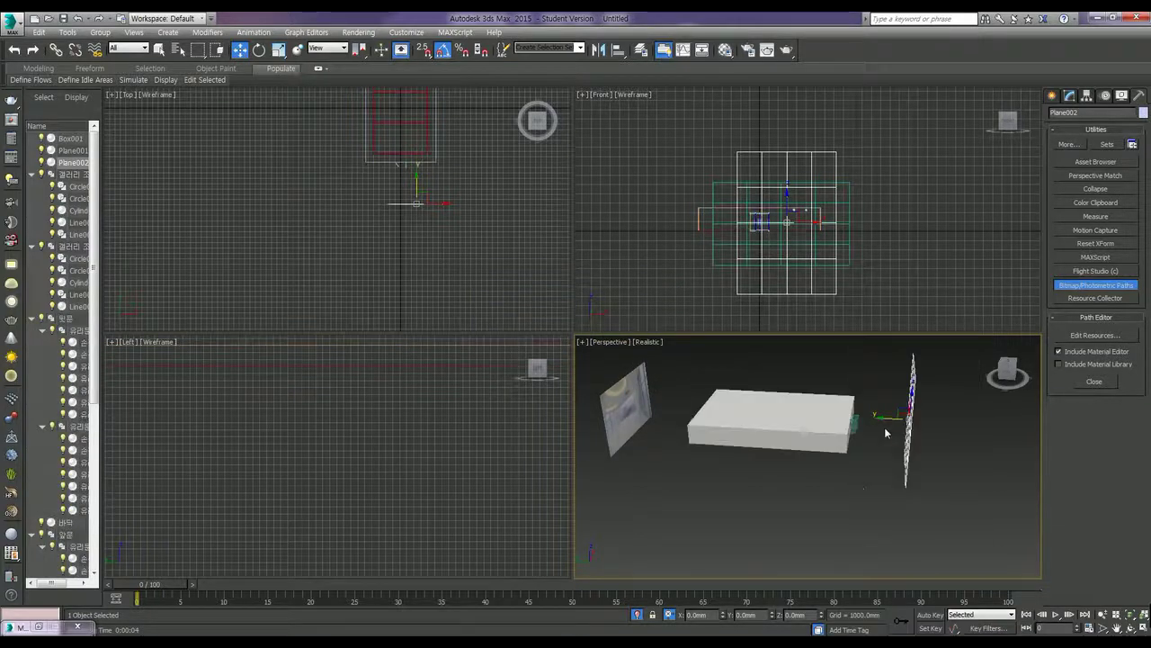
{"action": "left_click", "coordinate": [20, 20]}
{"action": "left_click", "coordinate": [43, 155]}
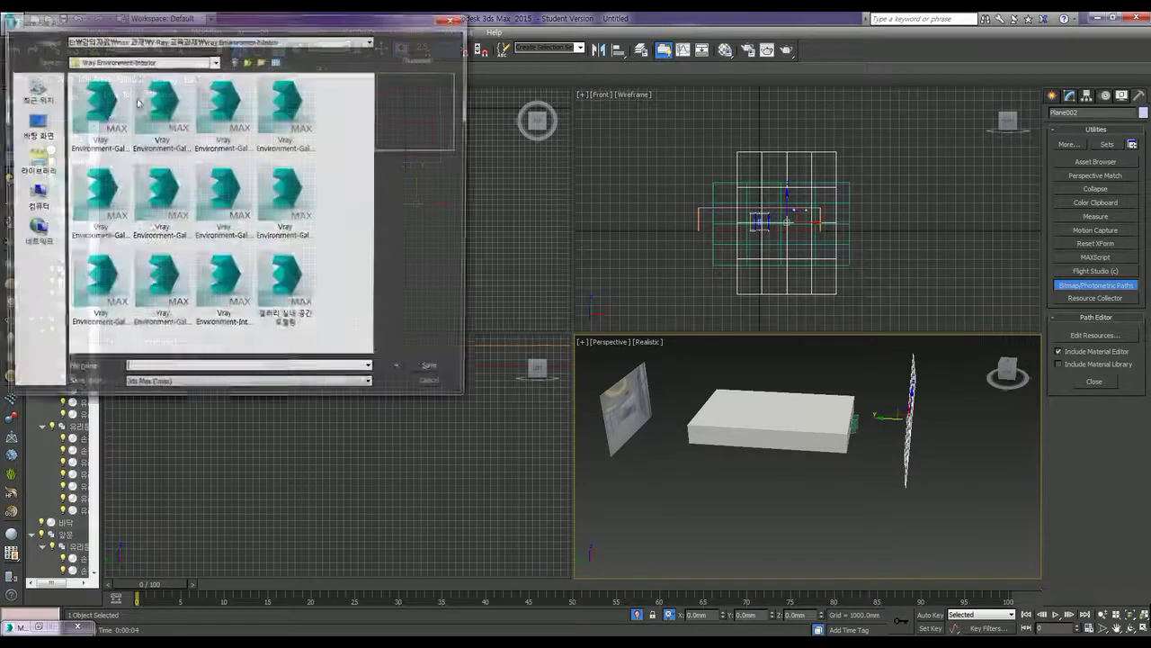
{"action": "left_click", "coordinate": [286, 288]}
{"action": "left_click", "coordinate": [250, 369]}
{"action": "key", "text": "End"}
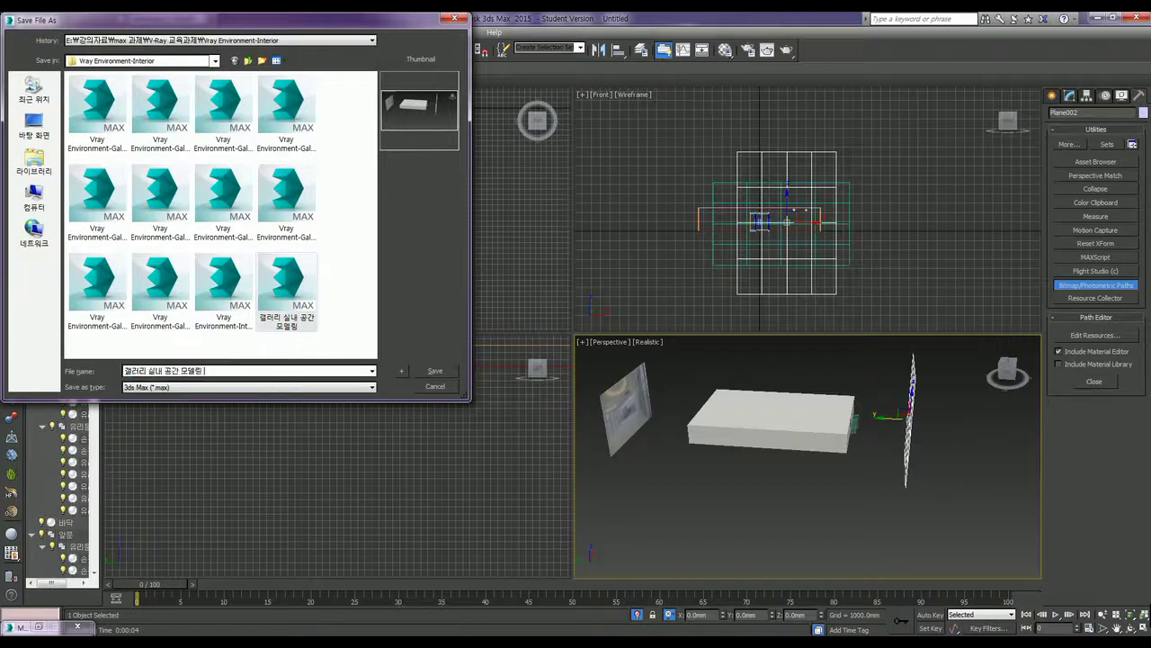
{"action": "key", "text": "Tab"}
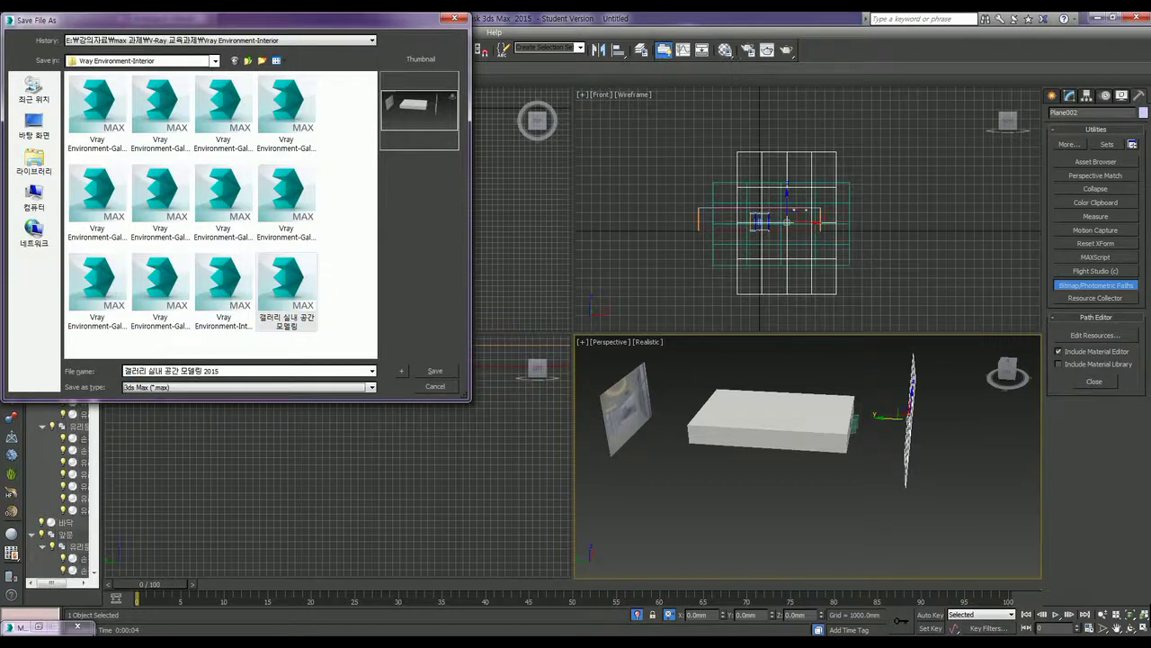
{"action": "left_click", "coordinate": [435, 371]}
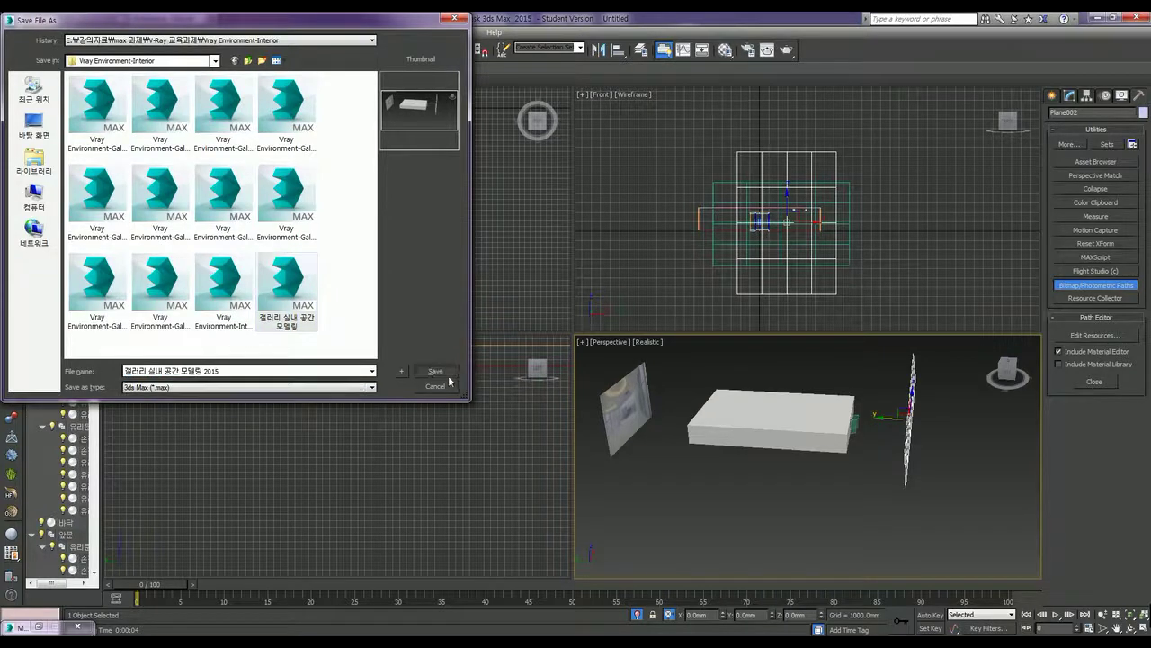
{"action": "left_click", "coordinate": [961, 497]}
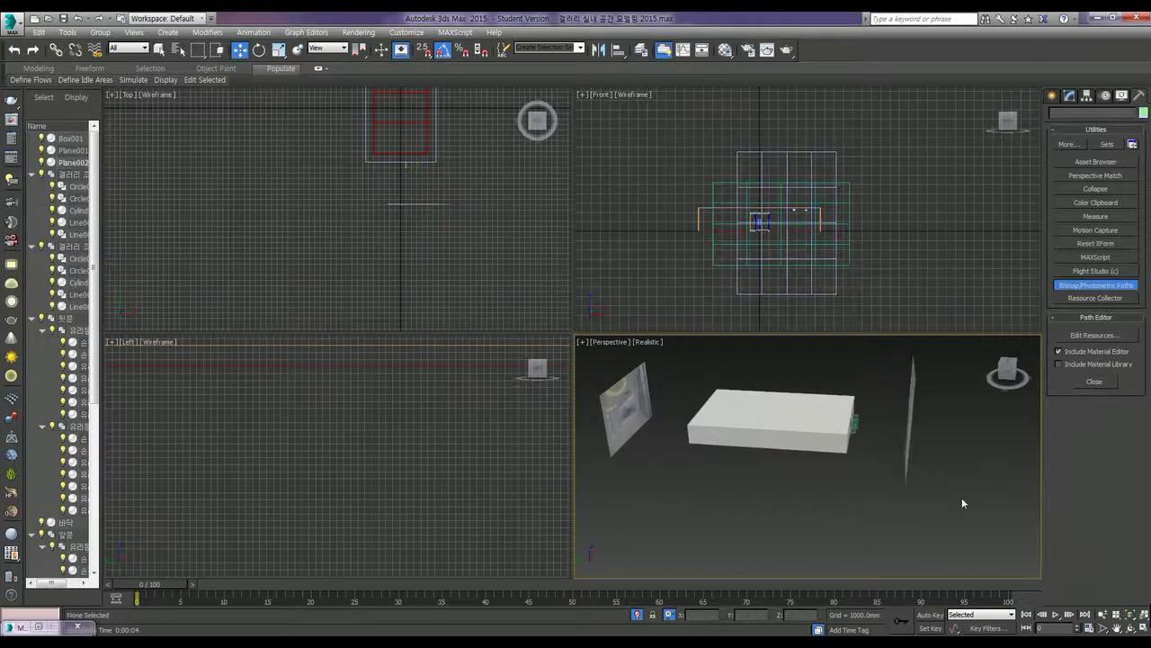